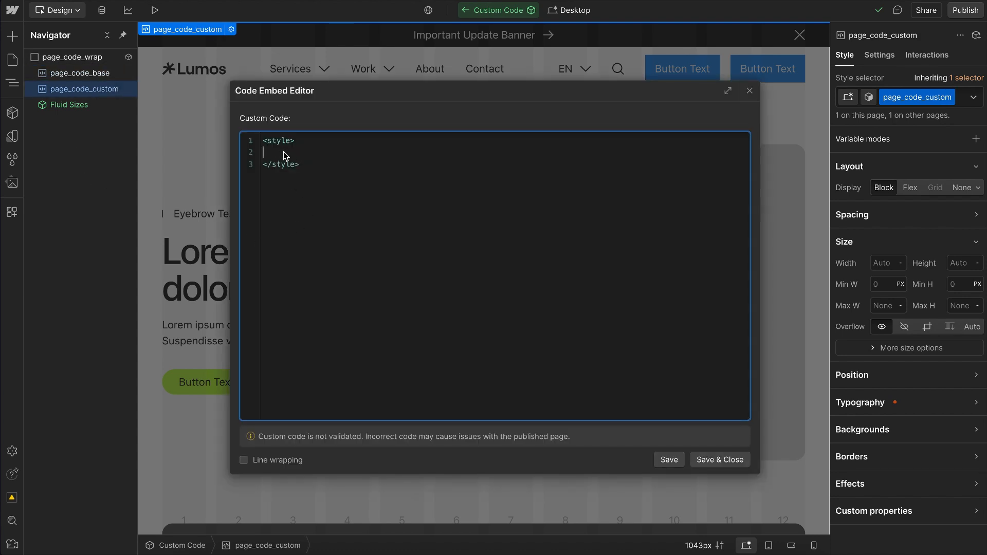
# Step: Close the custom code editor, inspect the text setting of the Fluid Sizes component's style element, and return to the Home page
pyautogui.click(749, 92)
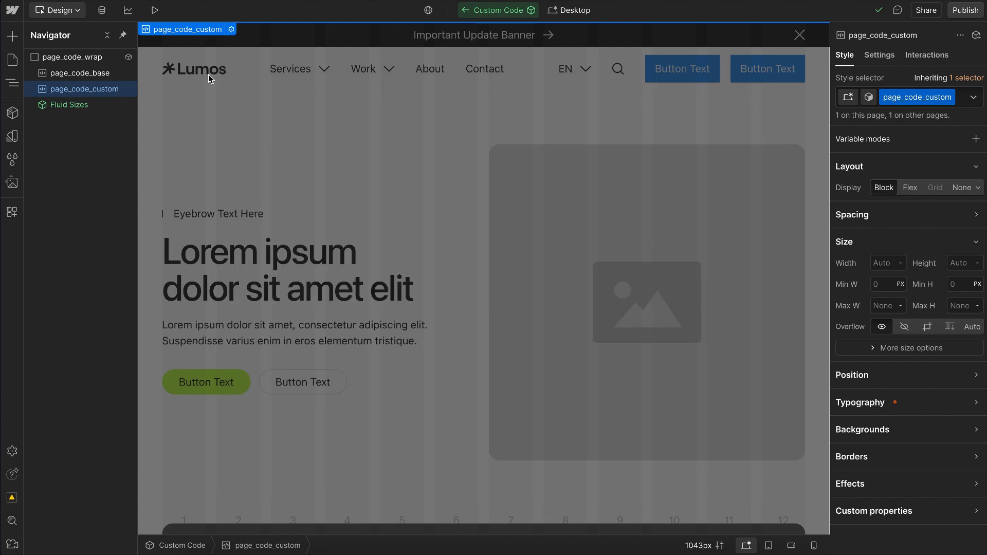
pyautogui.doubleClick(81, 107)
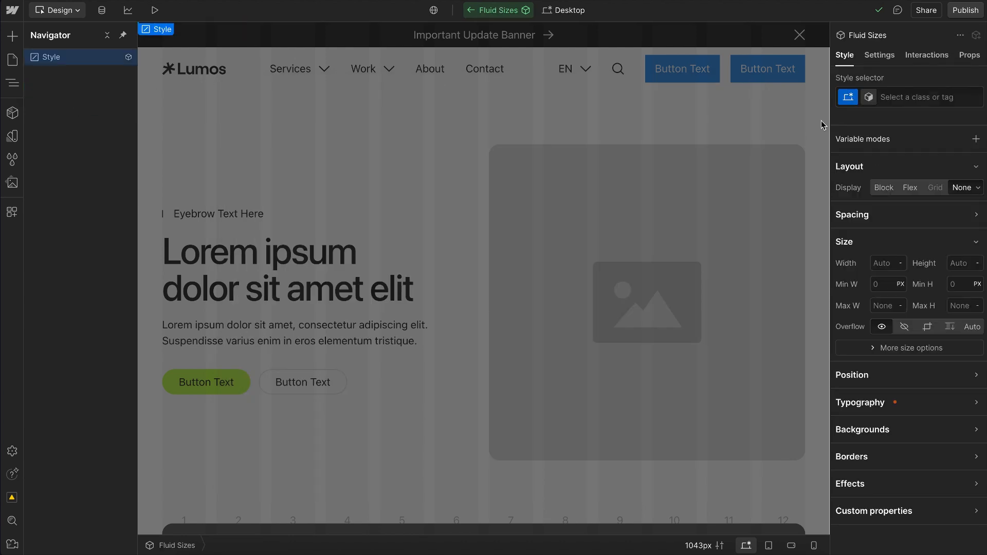
pyautogui.click(878, 56)
pyautogui.moveTo(903, 256); pyautogui.dragTo(948, 257)
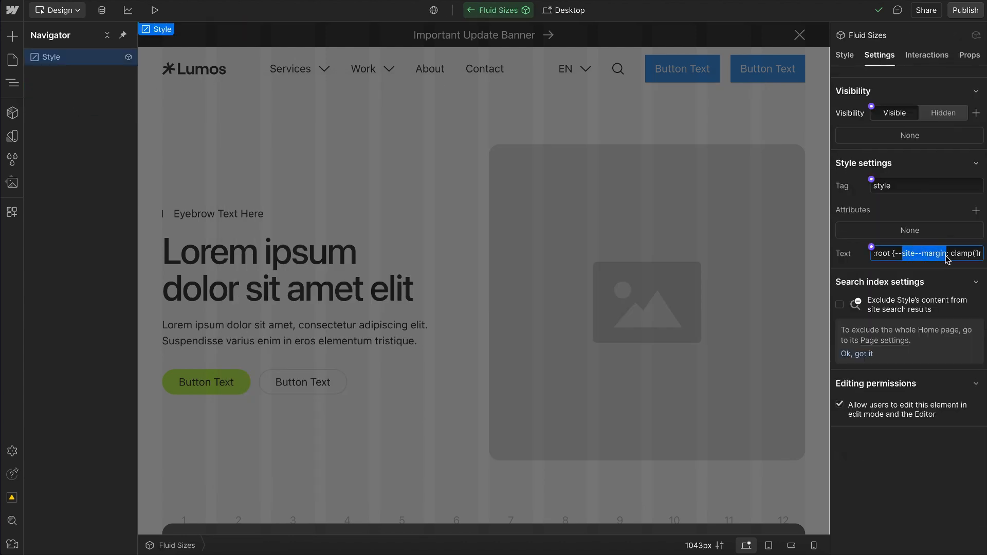
pyautogui.click(472, 11)
pyautogui.click(472, 11)
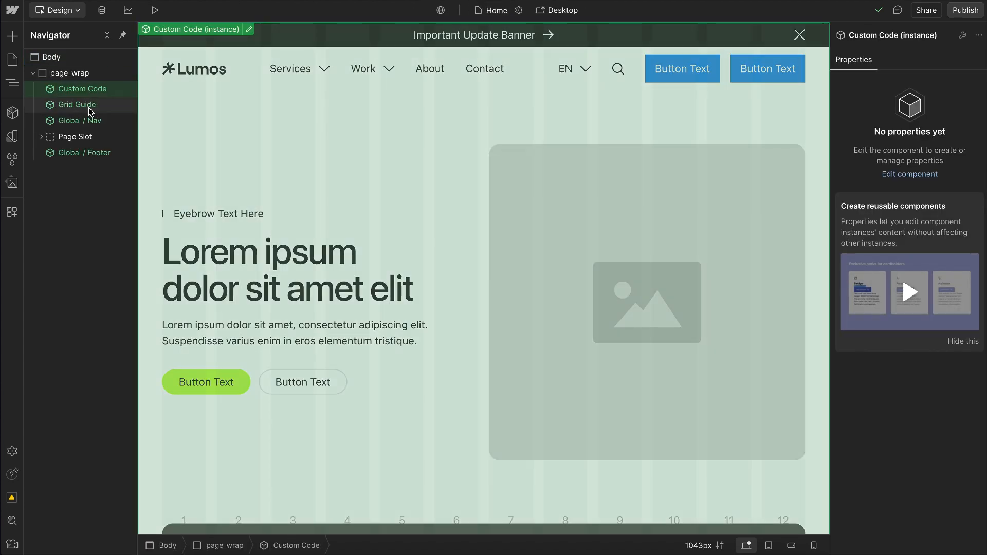
# Step: Examine the column blocks inside the Grid Guide component and check the Home page in preview mode
pyautogui.doubleClick(90, 107)
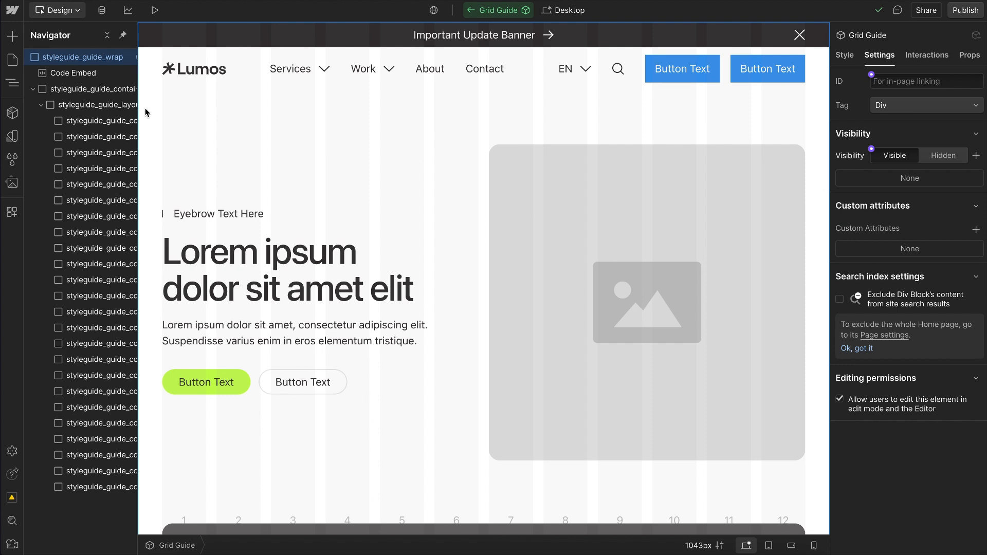
pyautogui.click(103, 232)
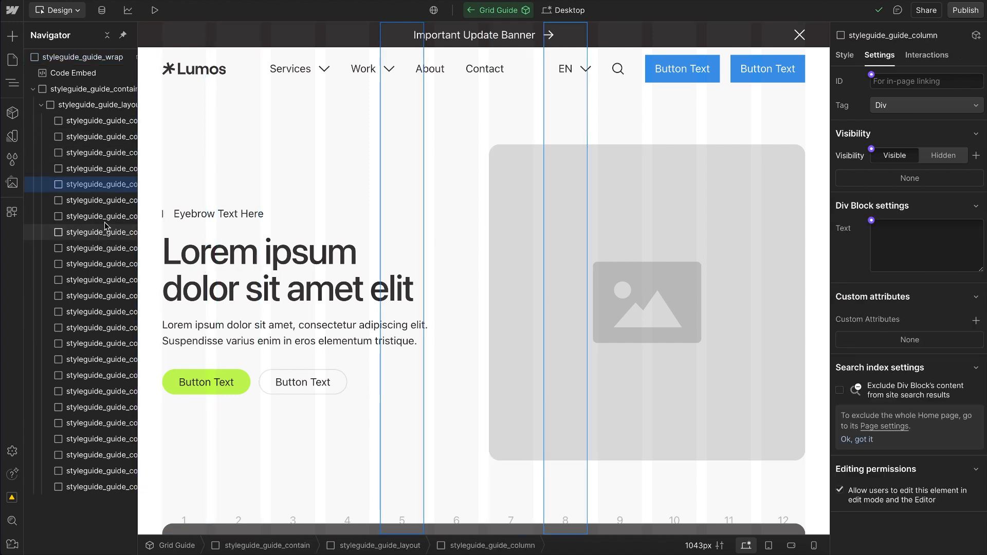
pyautogui.click(111, 200)
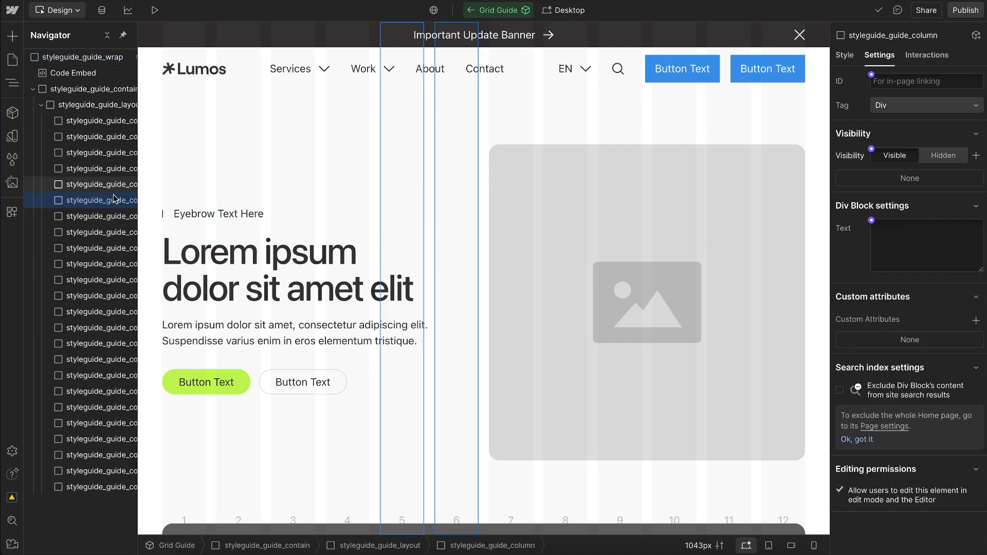
pyautogui.click(115, 220)
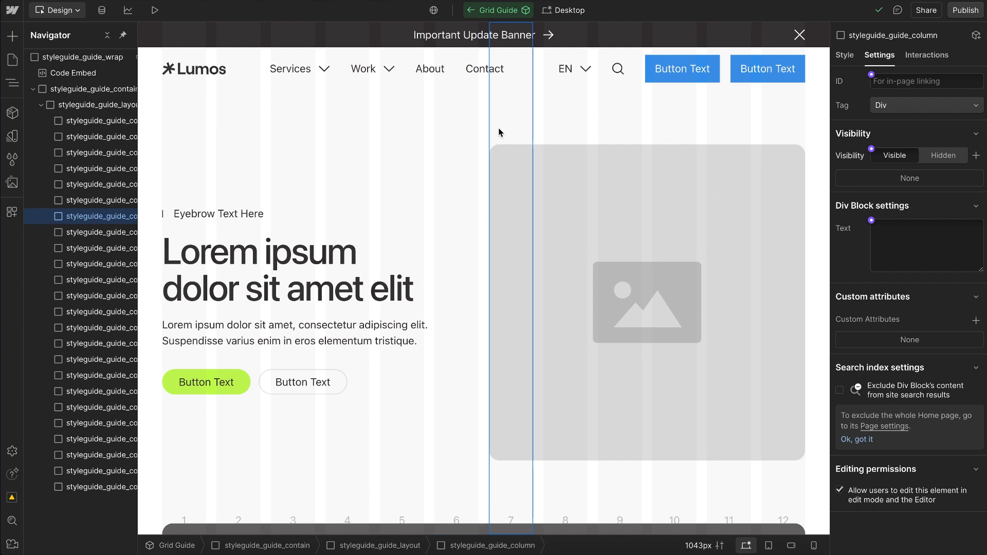
pyautogui.scroll(-3, 510, 461)
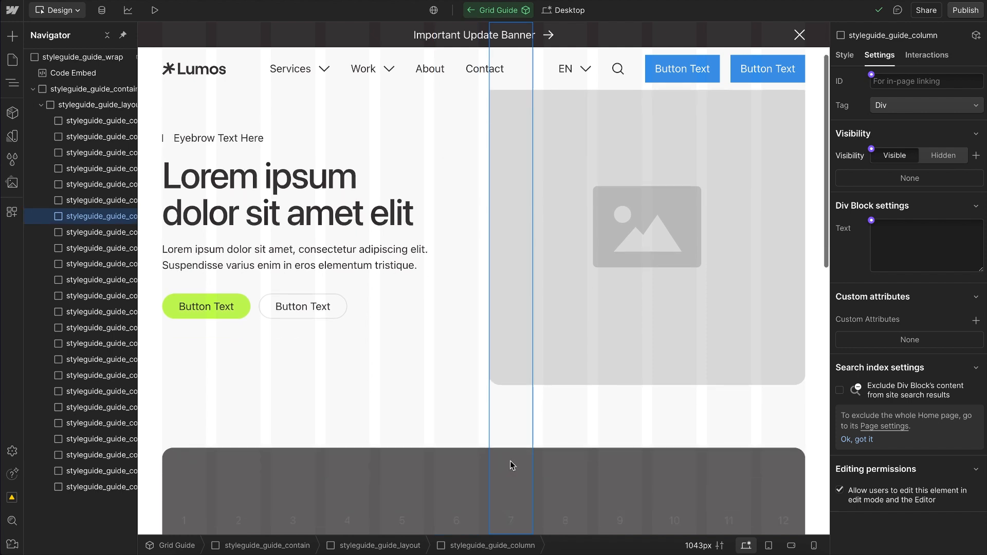
pyautogui.scroll(3, 517, 299)
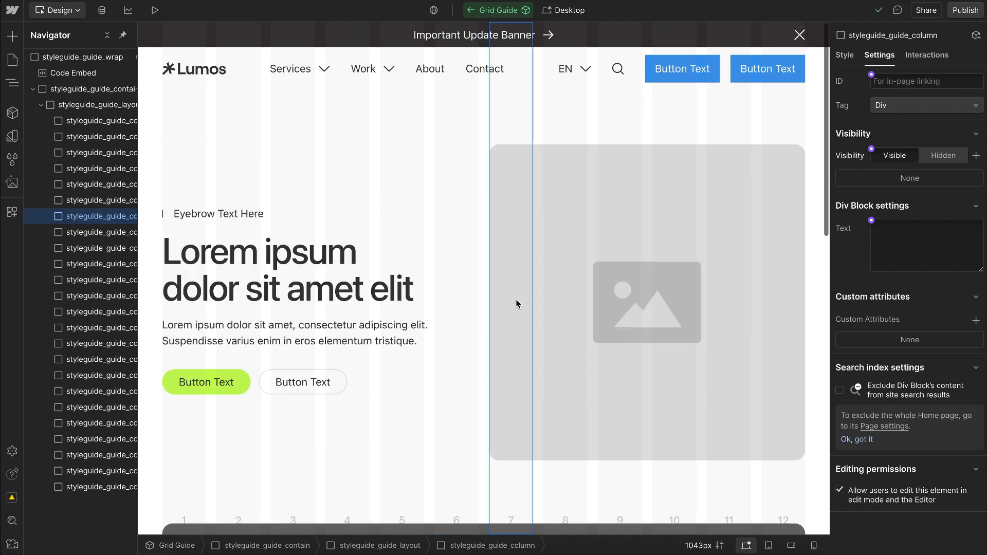
pyautogui.click(470, 10)
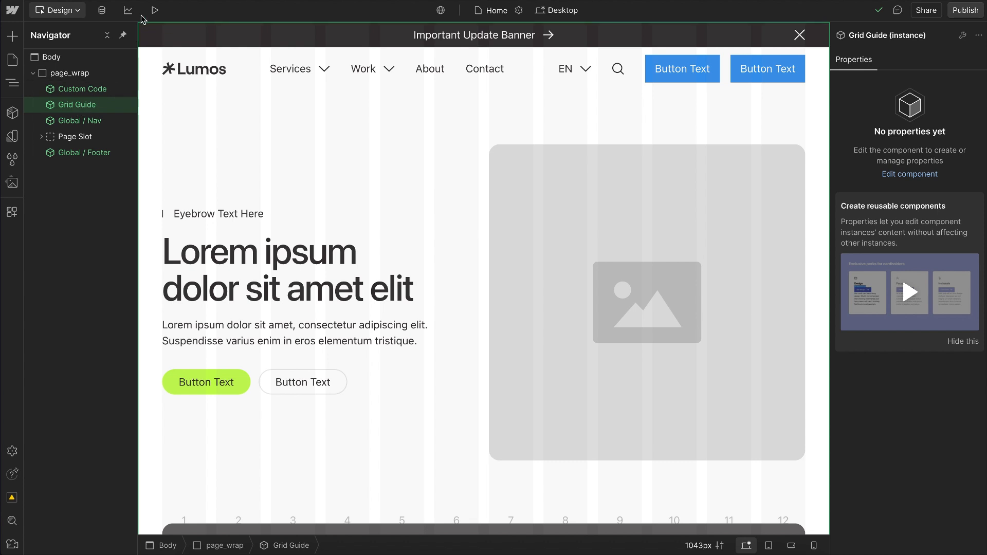
pyautogui.click(155, 10)
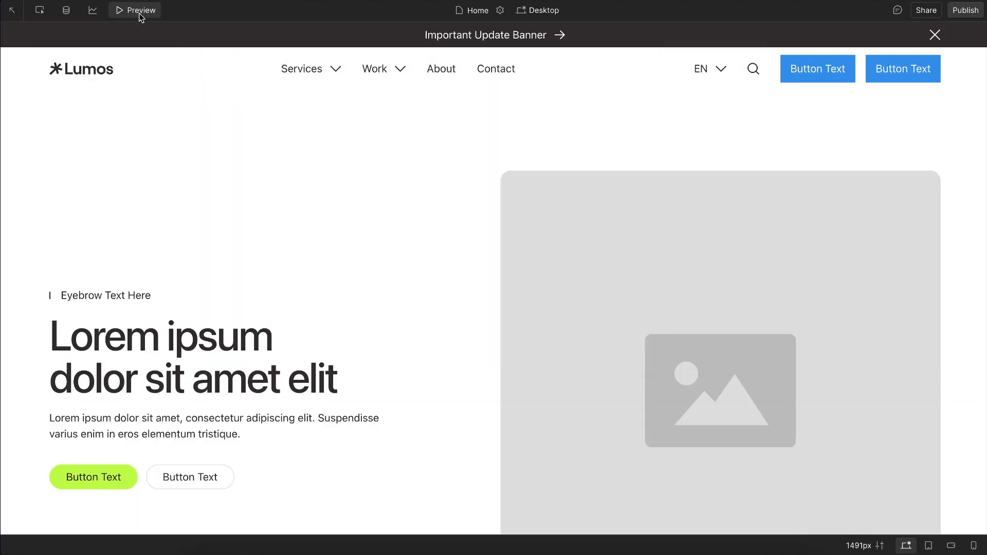
pyautogui.click(140, 12)
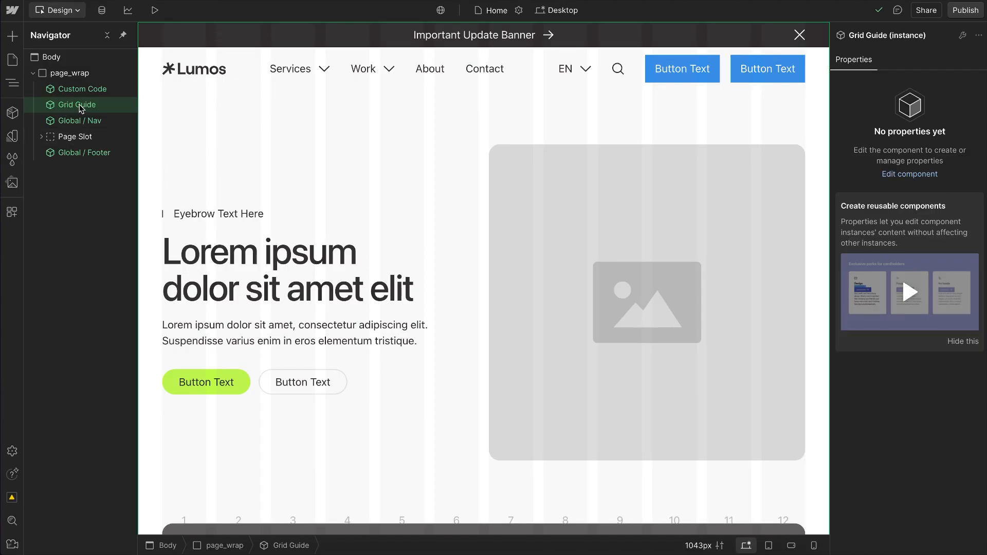
# Step: Set the Grid Guide component's visibility to Hidden, restore it to Visible, and return to the Home page
pyautogui.doubleClick(79, 106)
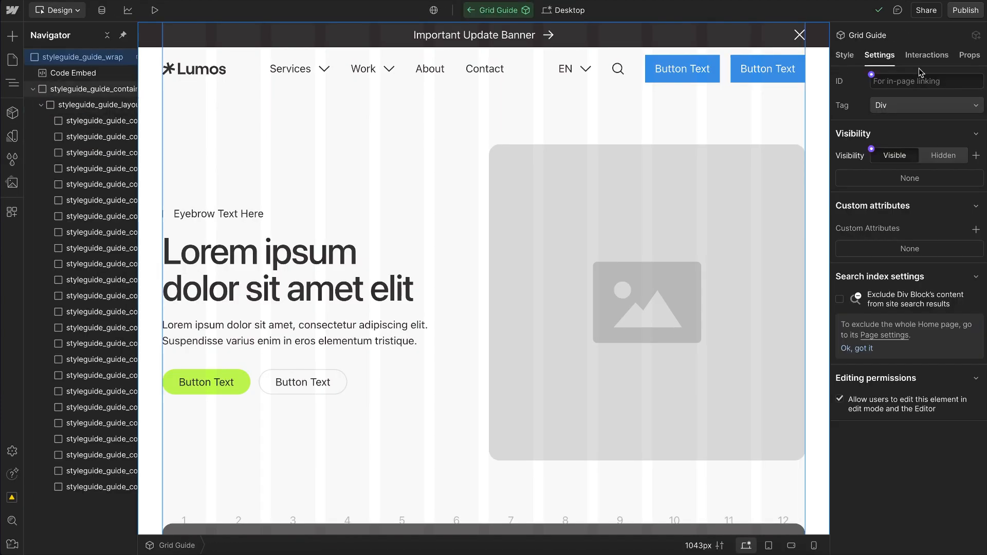
pyautogui.click(940, 157)
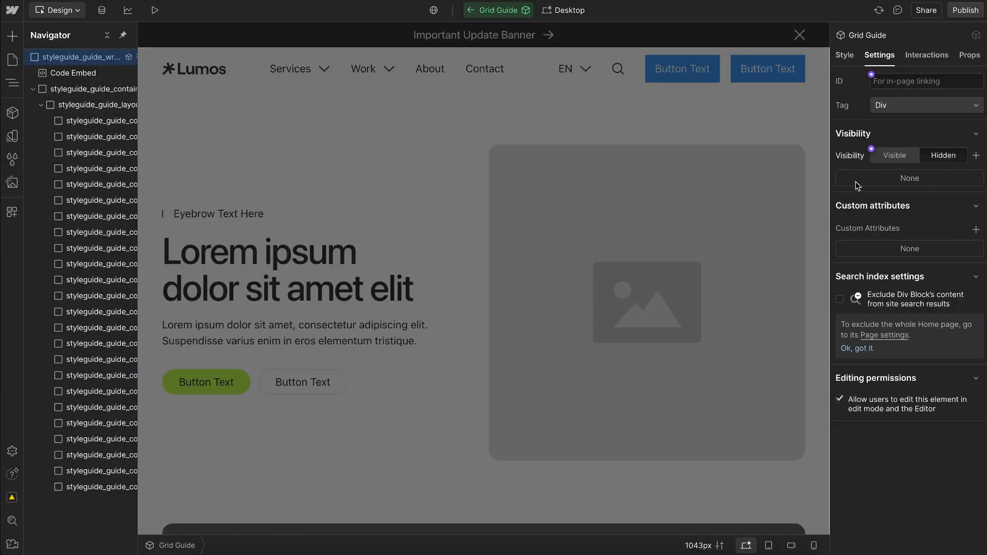
pyautogui.click(901, 158)
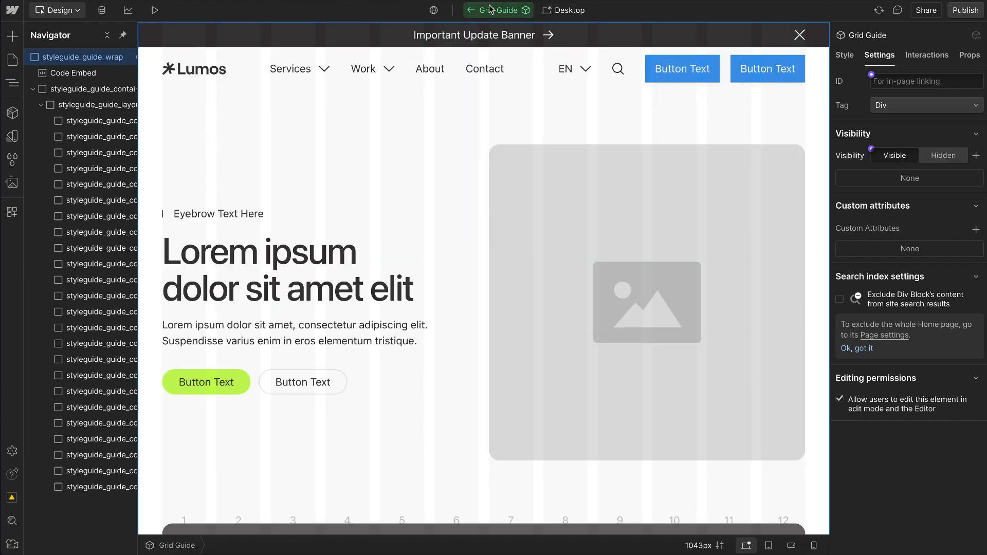
pyautogui.click(468, 14)
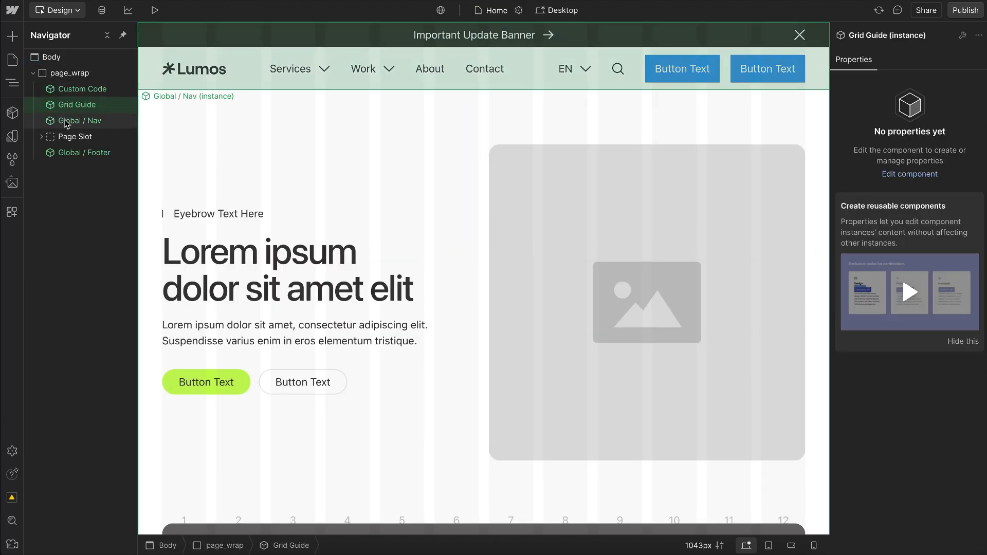
# Step: Select the Global / Nav instance and browse the nav options in the Component Library linked from Lumos Docs before returning to Webflow
pyautogui.click(98, 123)
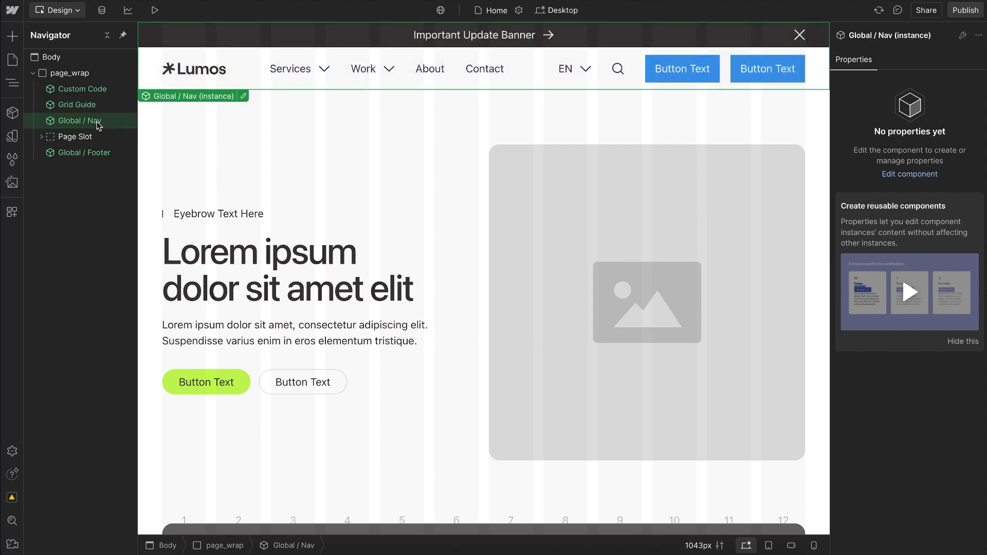
pyautogui.moveTo(1, 108)
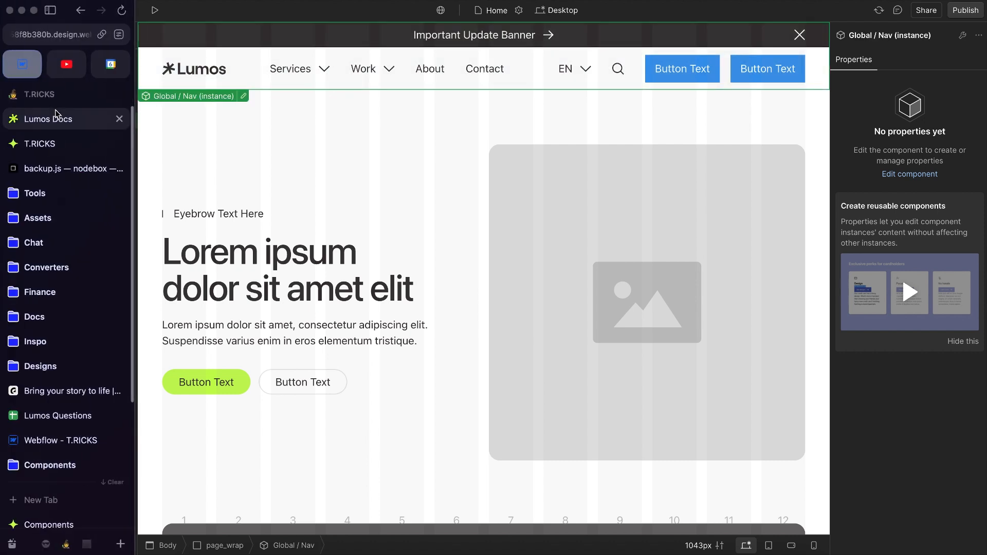
pyautogui.click(48, 119)
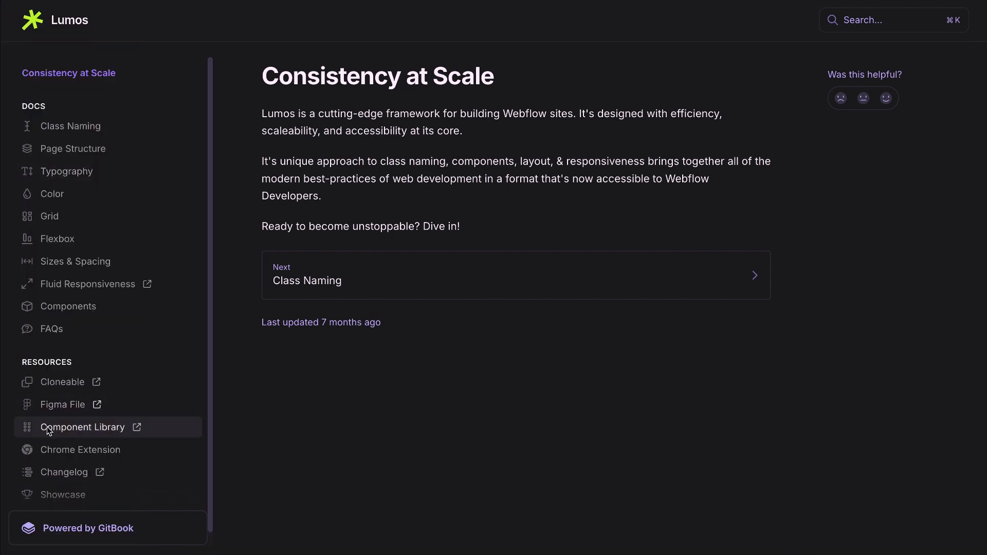
pyautogui.click(66, 431)
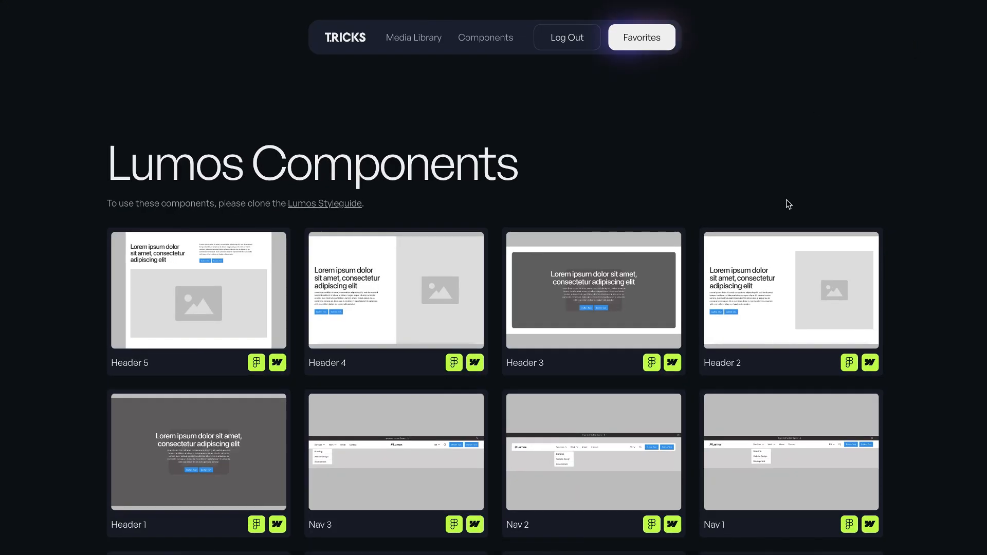
pyautogui.scroll(-2, 788, 204)
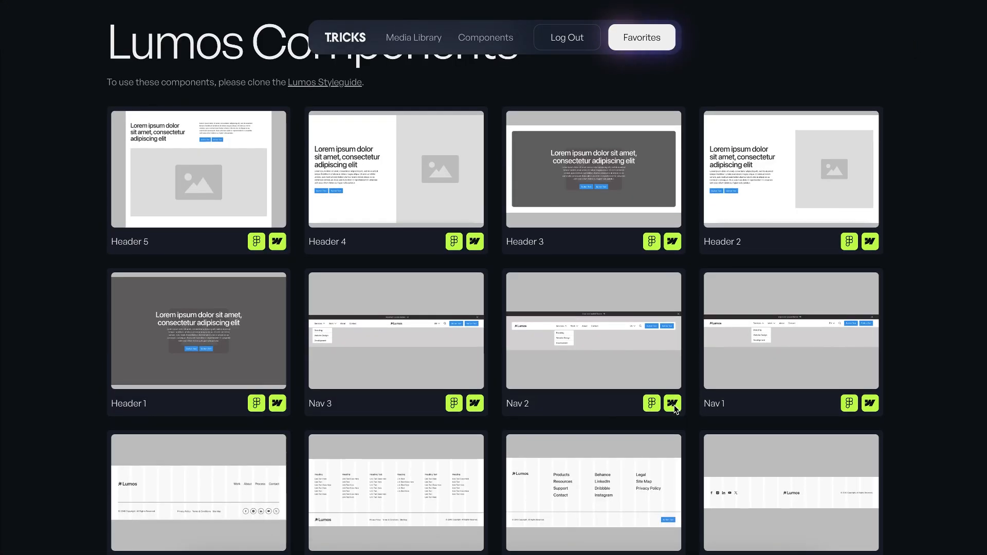
pyautogui.click(22, 65)
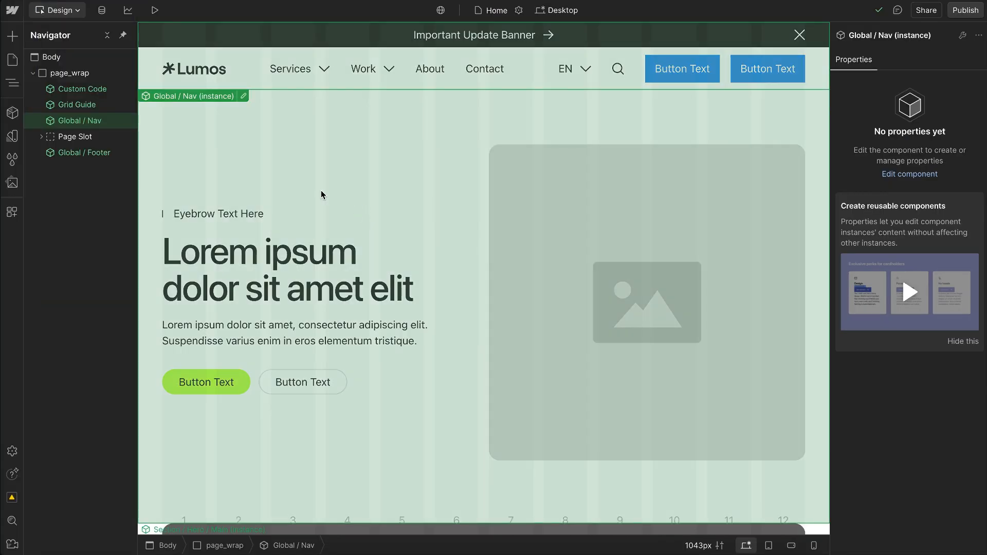
# Step: Examine the section components inside the Page Slot and collapse it again
pyautogui.click(87, 143)
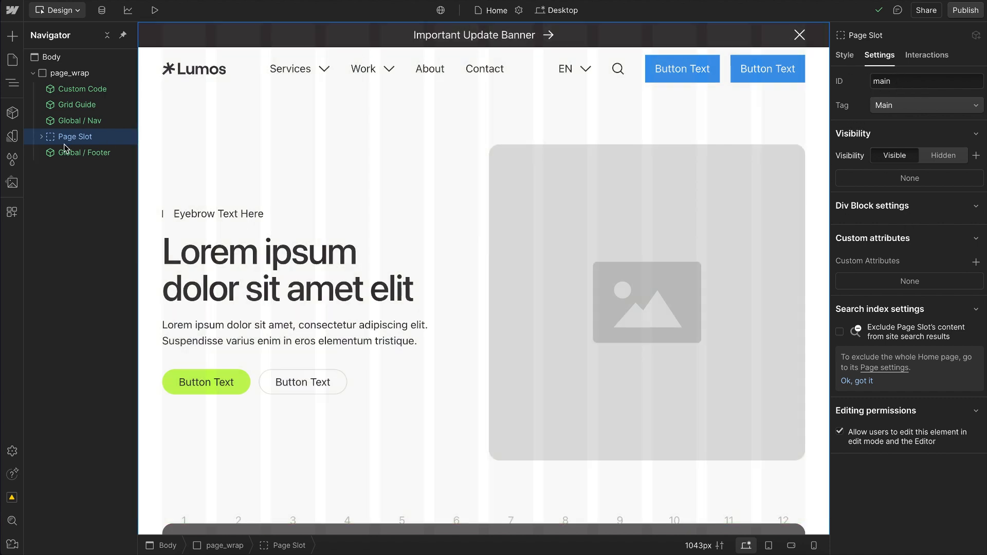
pyautogui.click(41, 137)
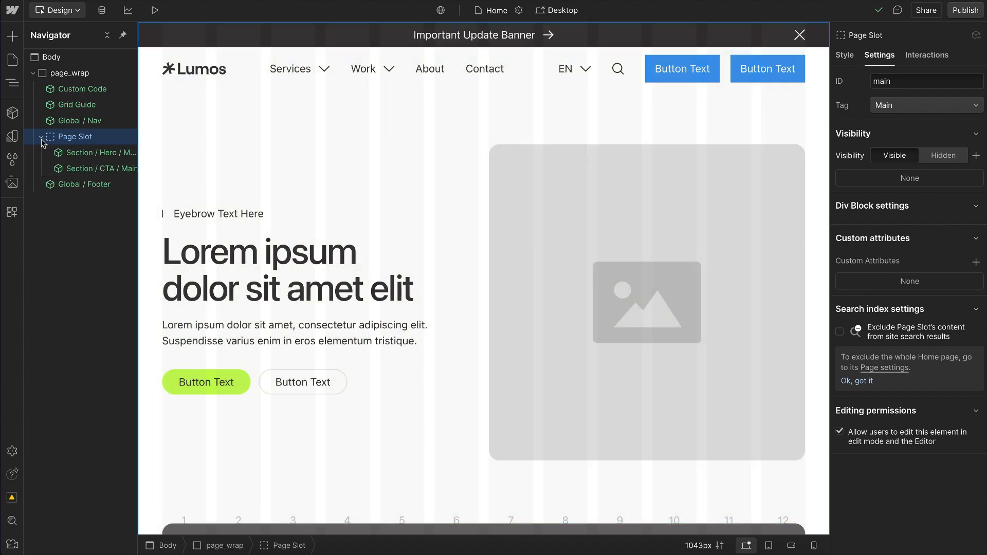
pyautogui.click(39, 138)
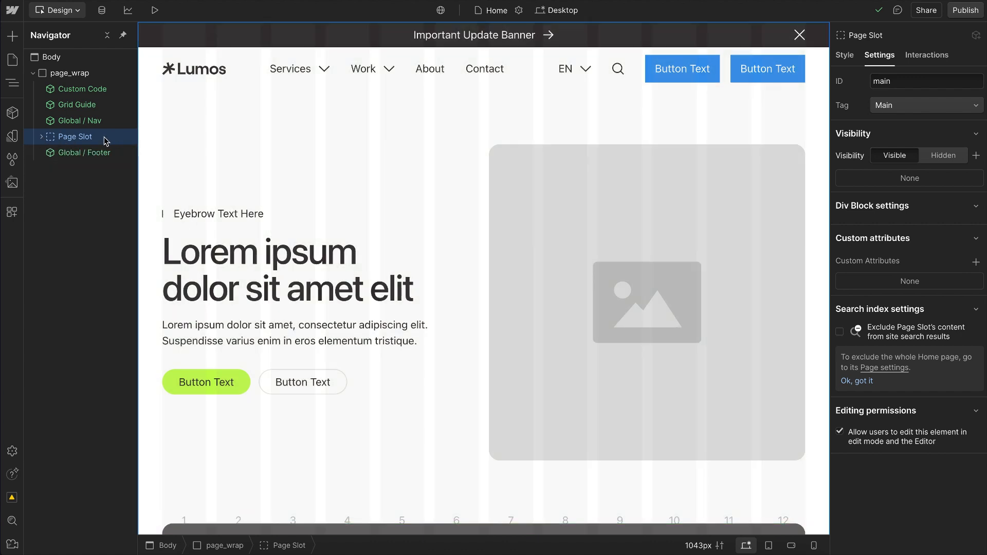
# Step: Switch to Build mode and examine the page's components and the sections nested in the Page Slot
pyautogui.click(75, 11)
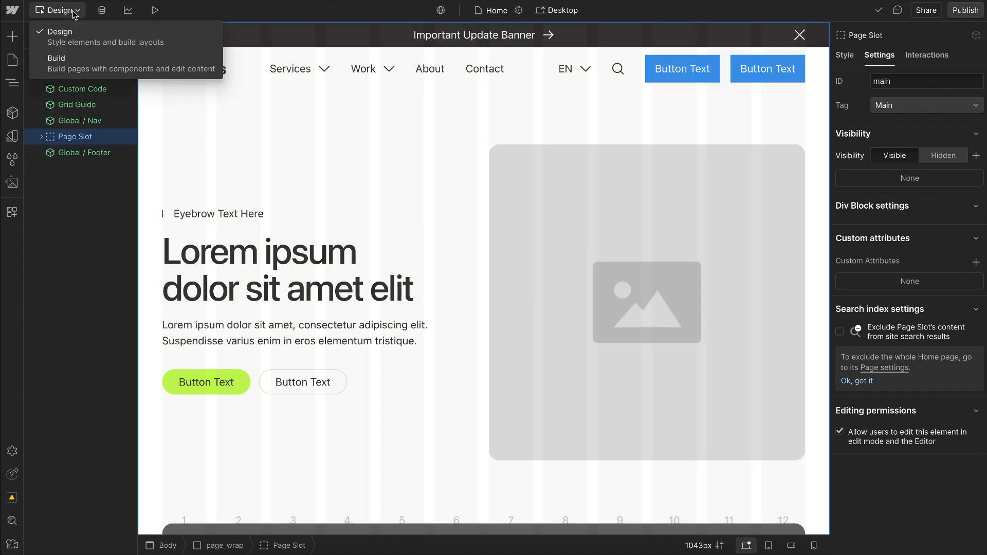
pyautogui.click(90, 71)
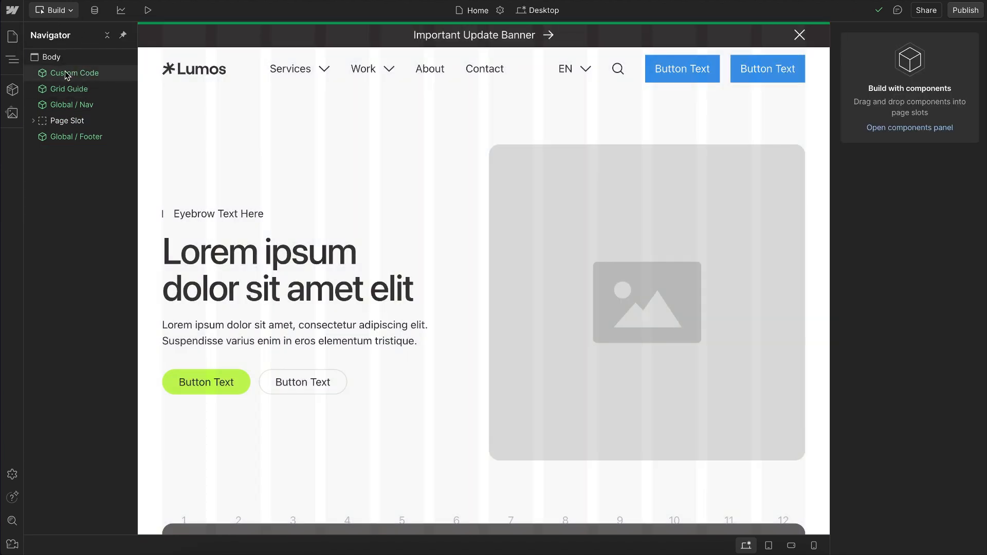
pyautogui.click(69, 75)
pyautogui.click(74, 94)
pyautogui.click(76, 106)
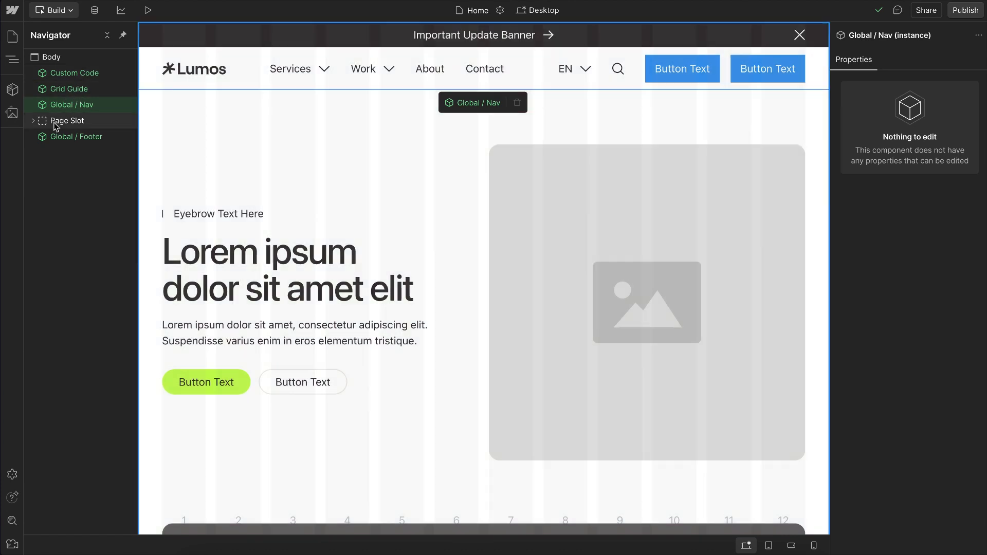
pyautogui.click(54, 122)
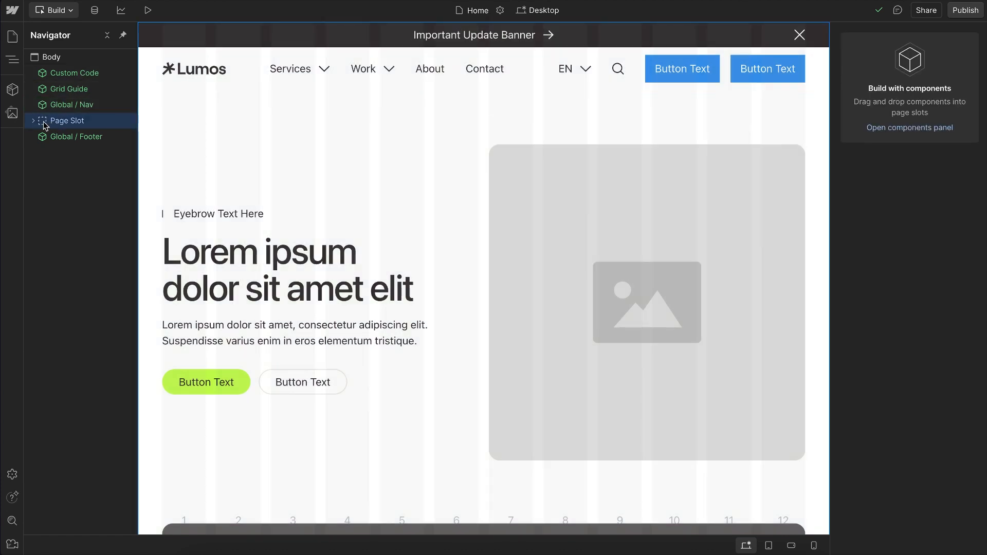
pyautogui.click(33, 121)
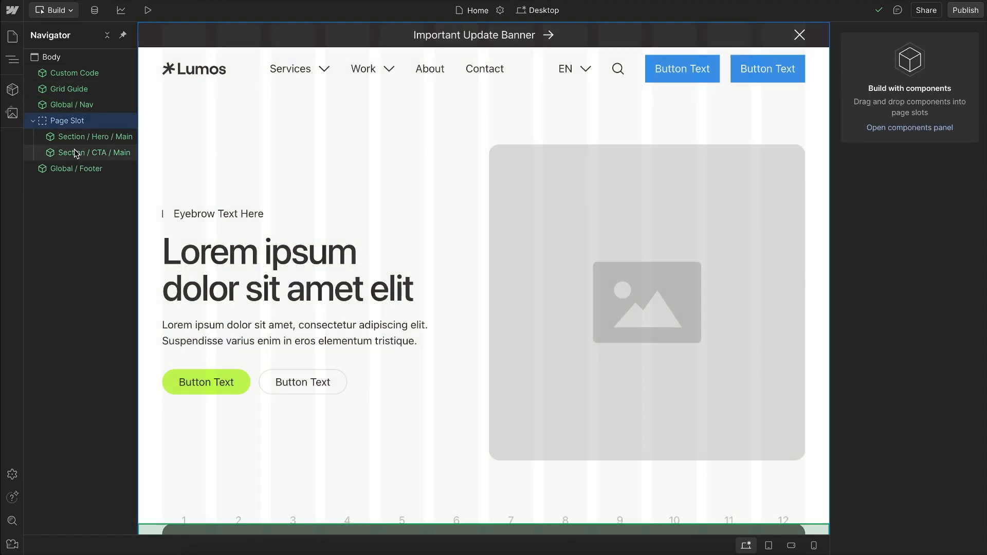
pyautogui.click(75, 136)
pyautogui.moveTo(76, 136); pyautogui.dragTo(86, 154)
# Step: Search the available elements and components for "sec" with the Page Slot selected, and close the search
pyautogui.click(86, 122)
pyautogui.hotkey('ctrl', 'e')
pyautogui.write('sec')
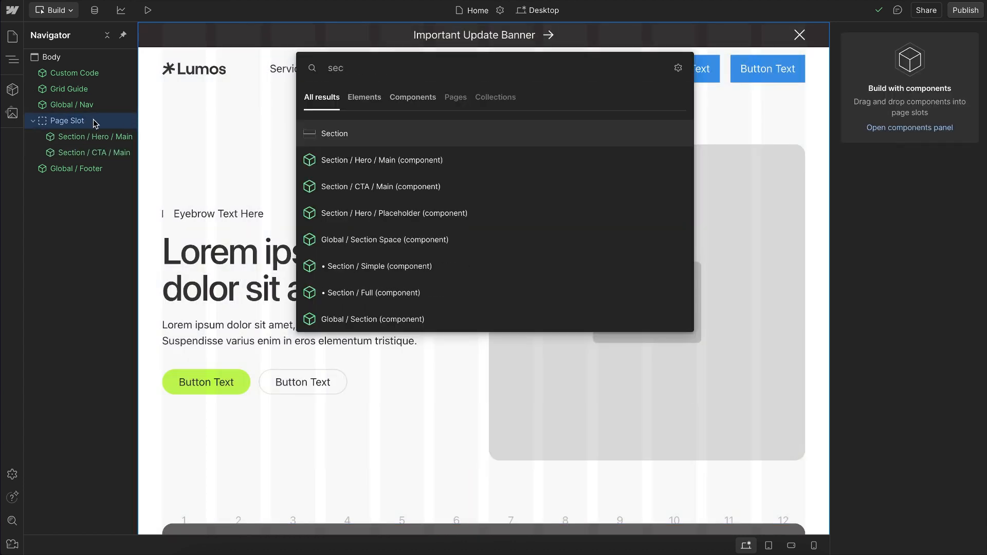
pyautogui.press('Escape')
# Step: Switch back to Design mode and select the Global / Footer instance
pyautogui.click(70, 14)
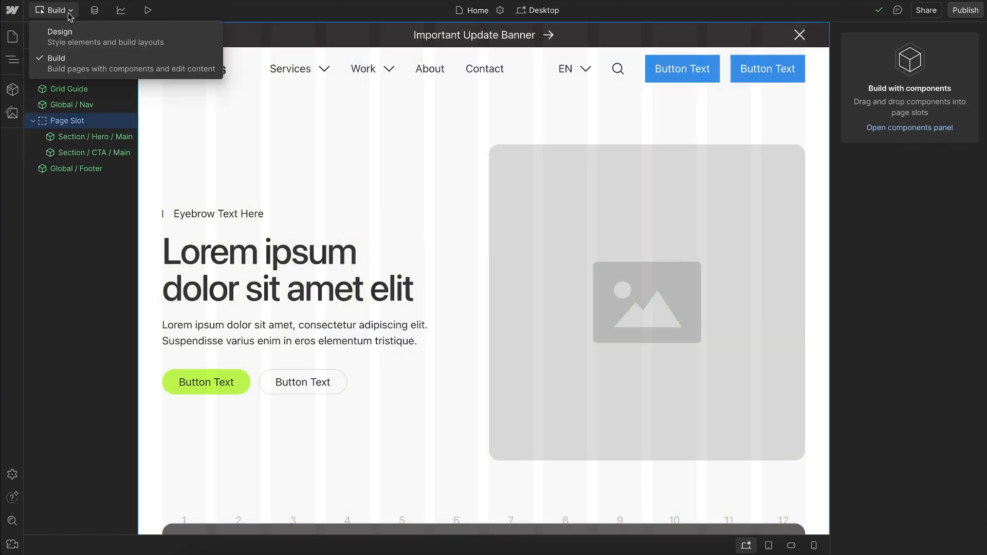
pyautogui.click(83, 37)
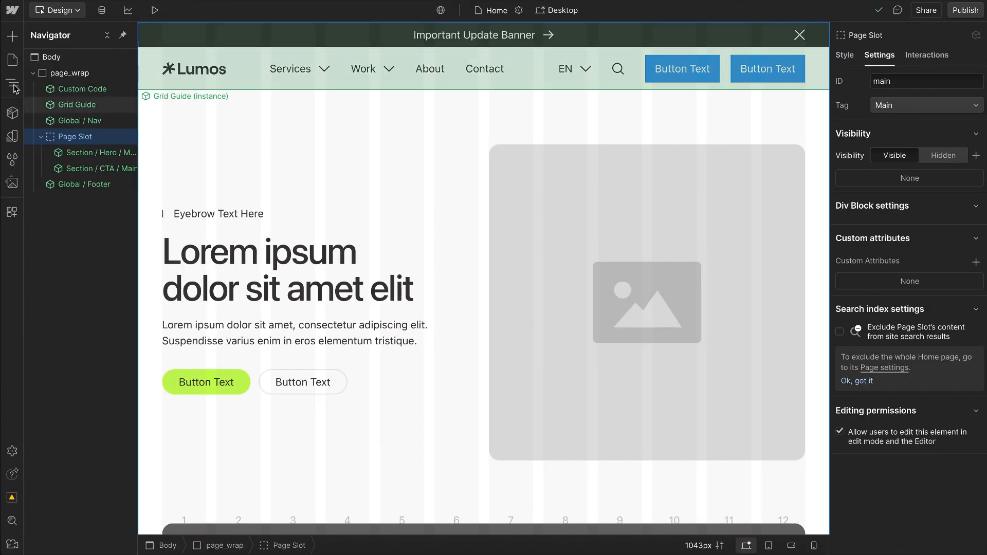
pyautogui.click(81, 153)
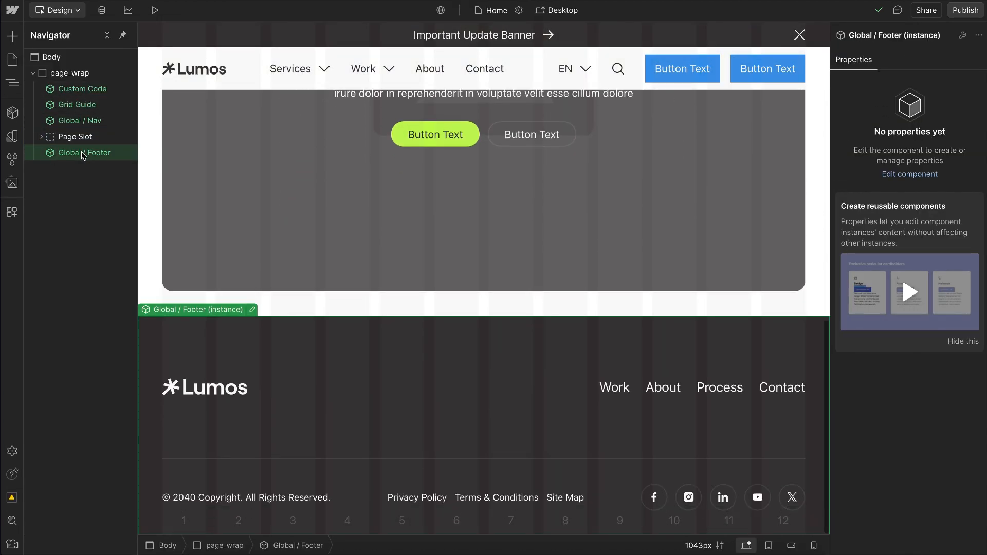
# Step: Show the style settings of page_wrap and set the canvas width to 4000 px
pyautogui.click(88, 73)
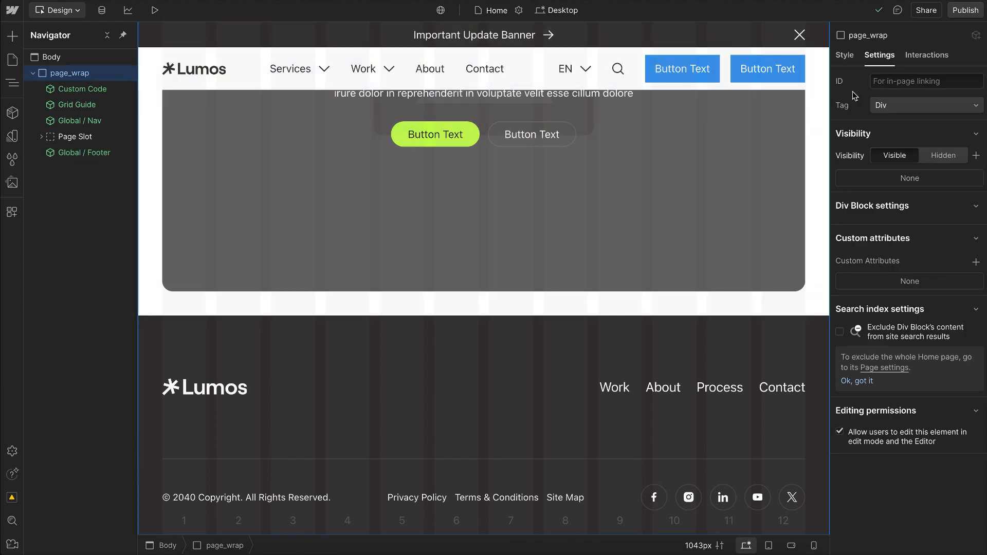
pyautogui.click(845, 55)
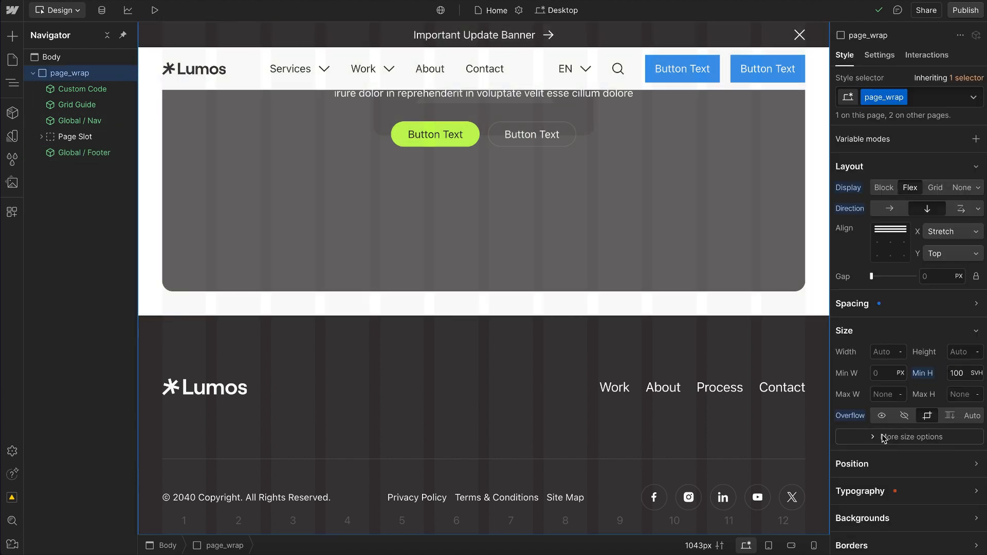
pyautogui.click(708, 545)
pyautogui.write('40')
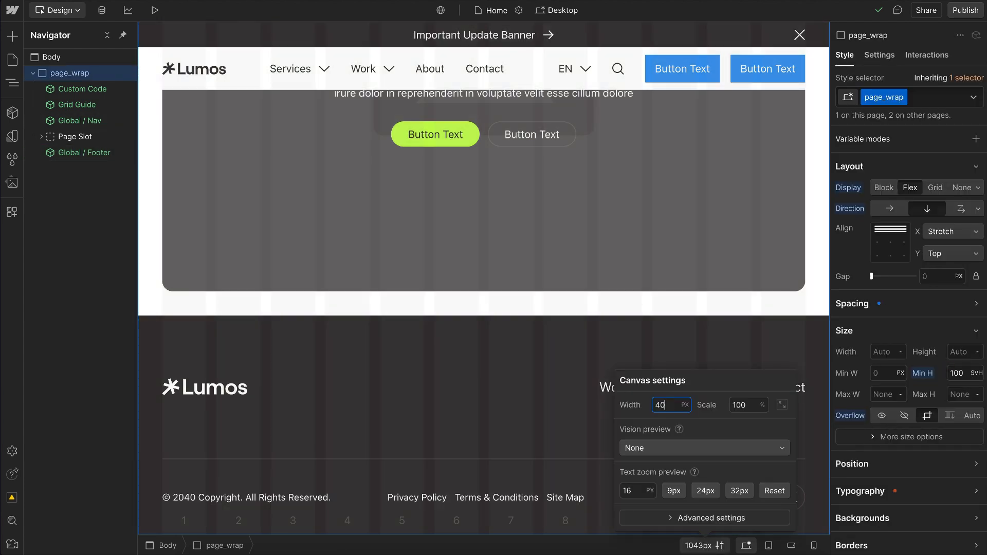
pyautogui.press('Return')
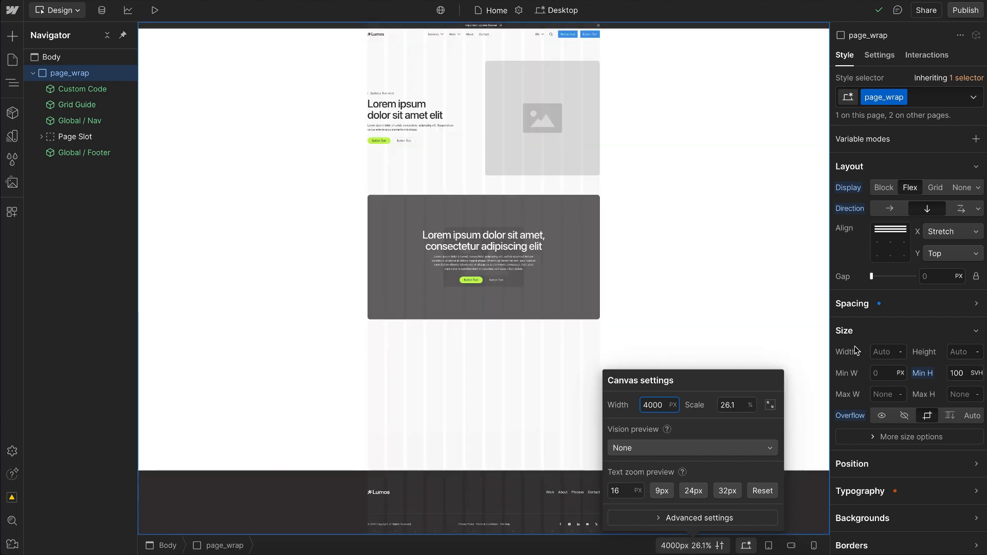
pyautogui.click(904, 318)
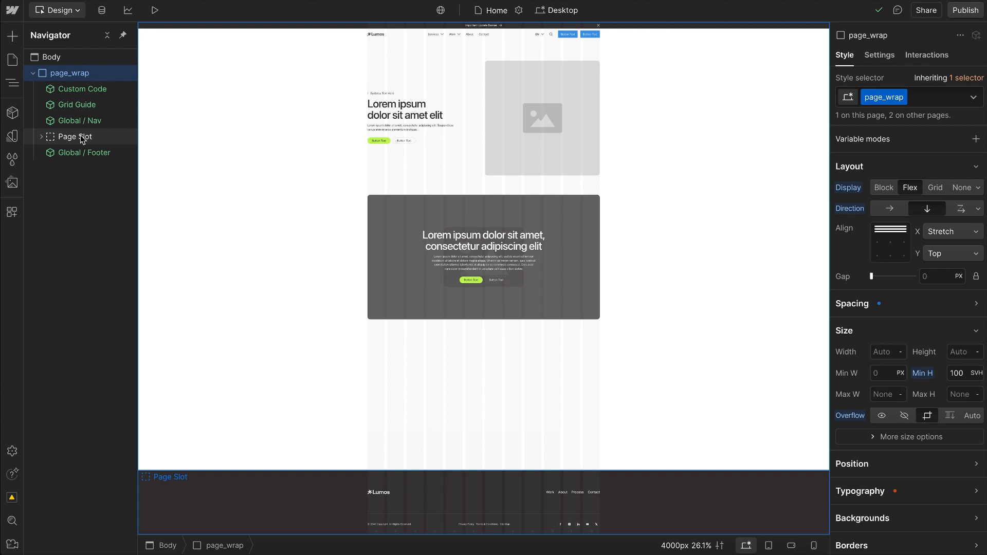
# Step: Reset the Page Slot's flex child sizing and set it to grow again
pyautogui.click(75, 137)
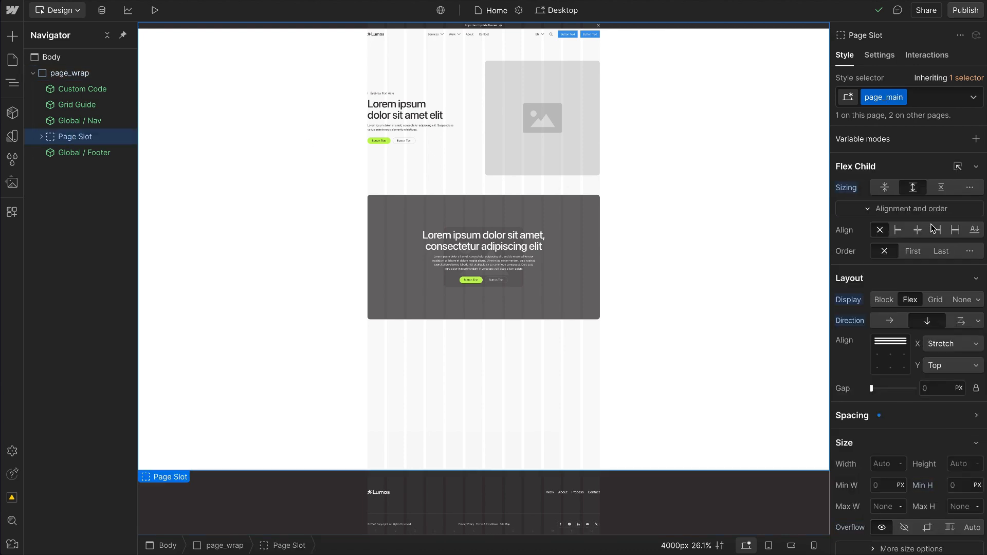
pyautogui.click(849, 188)
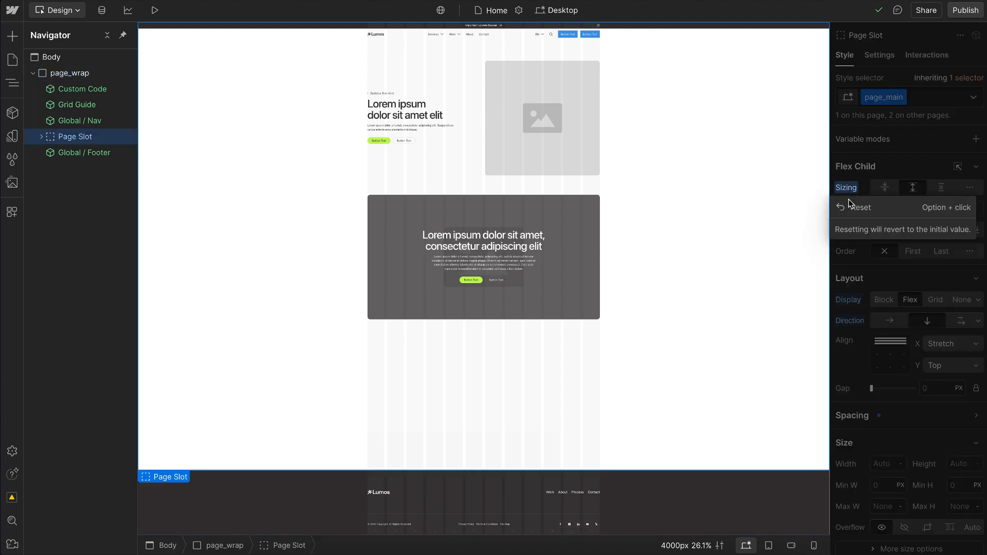
pyautogui.click(854, 208)
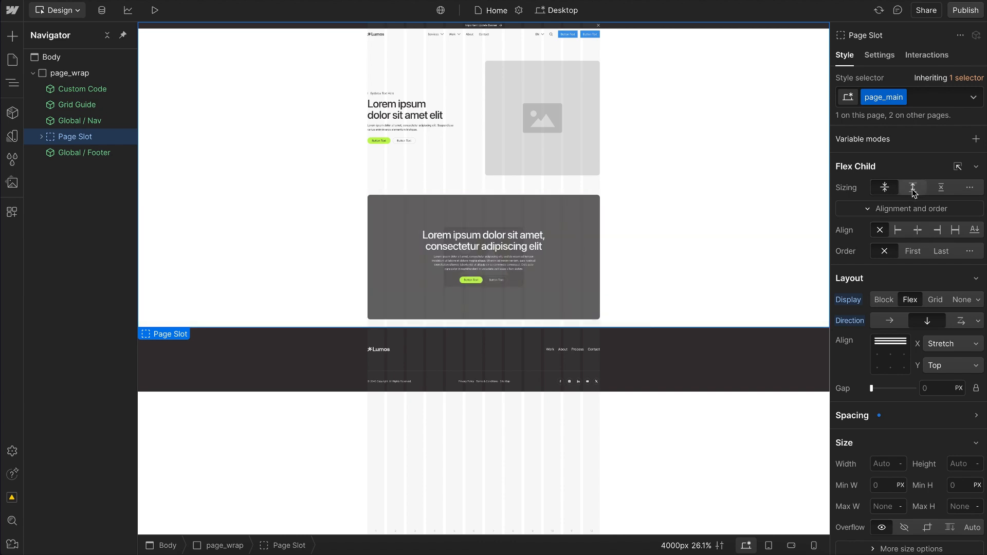
pyautogui.click(914, 191)
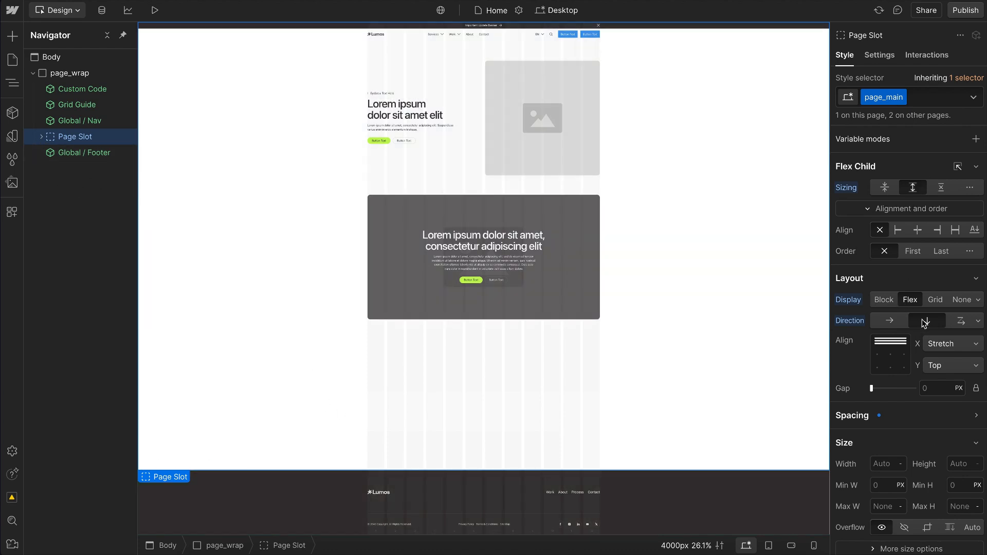
# Step: Delete the Section / CTA / Main instance from the Page Slot
pyautogui.click(41, 137)
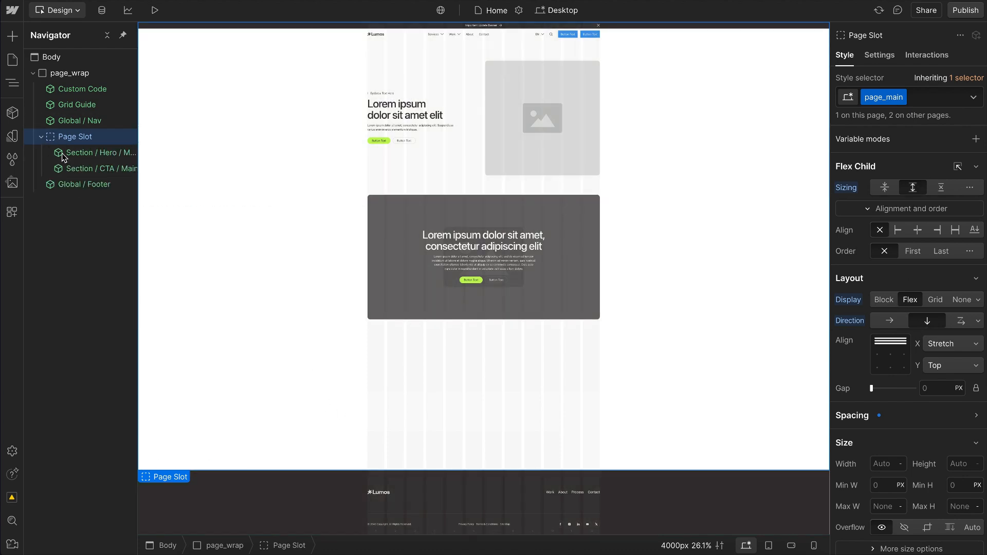
pyautogui.click(98, 168)
pyautogui.press('Delete')
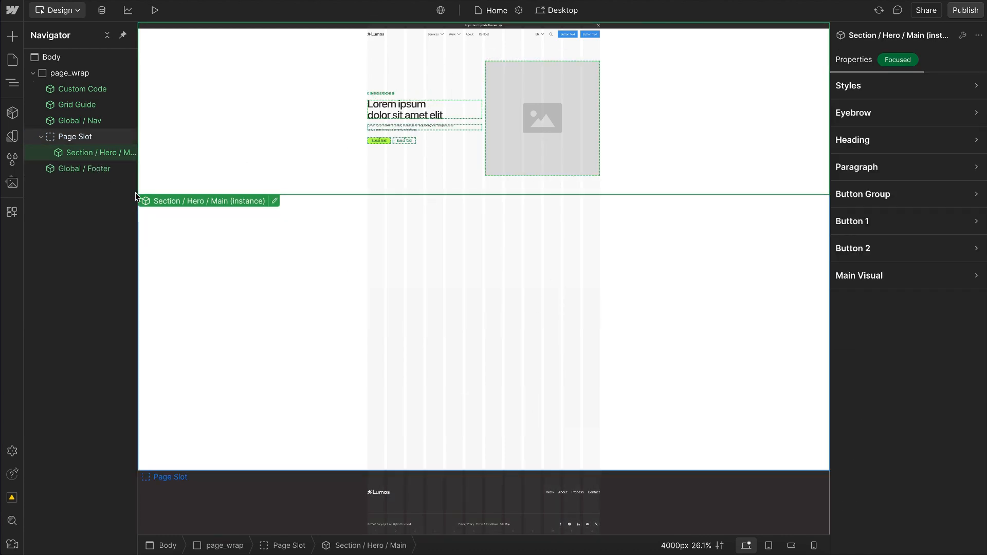
# Step: Edit the Section / Hero / Main component, set hero_main_wrap's flex child sizing to grow, and return to the page
pyautogui.doubleClick(90, 152)
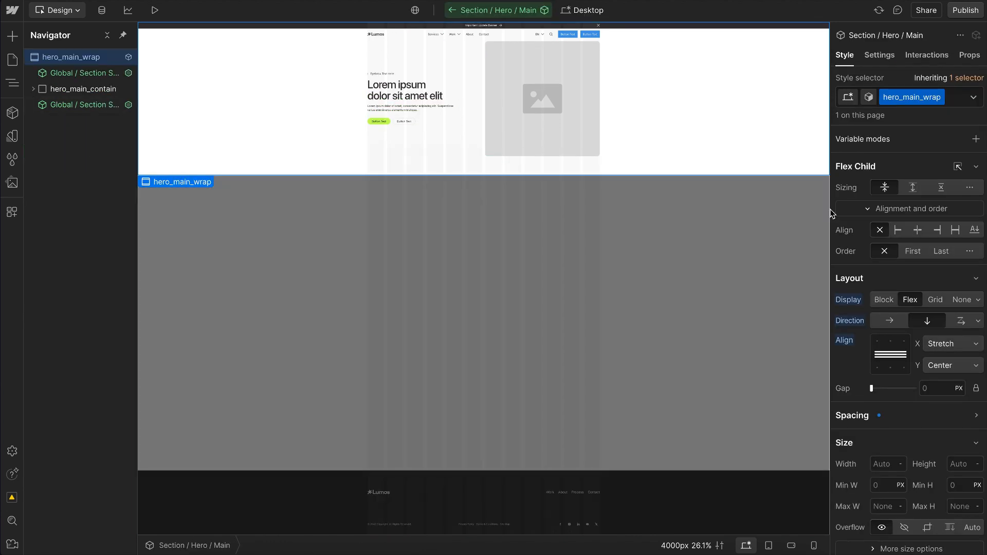
pyautogui.click(913, 187)
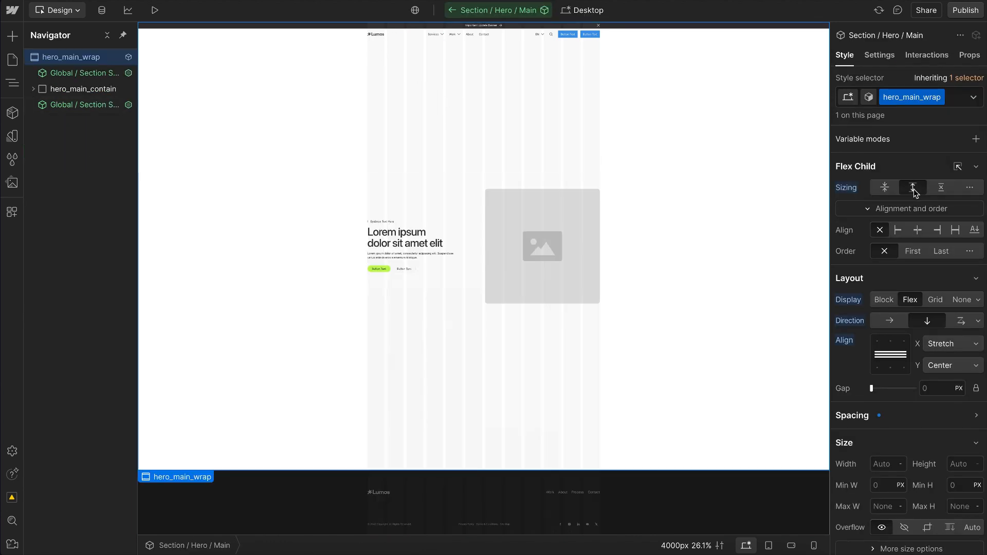
pyautogui.click(452, 10)
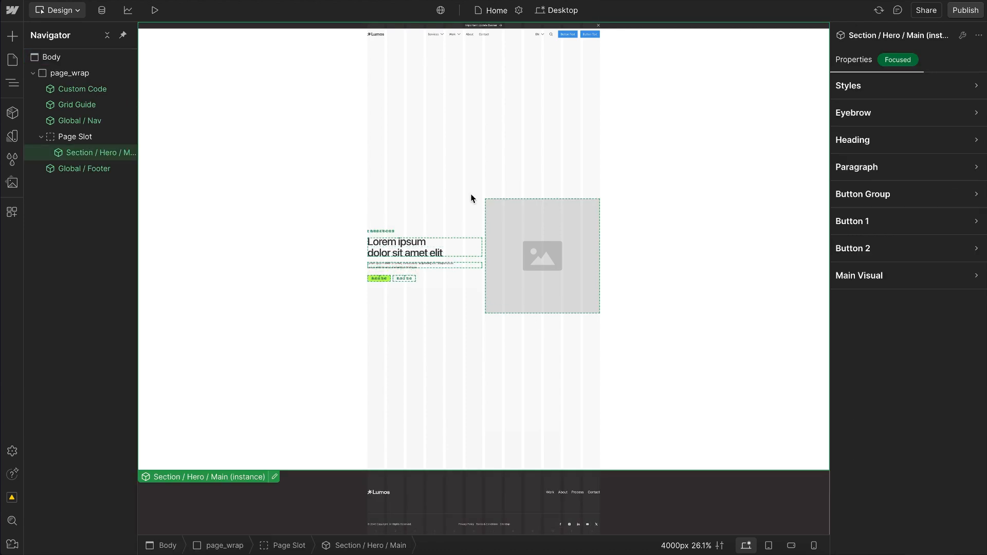
pyautogui.click(319, 41)
pyautogui.click(258, 495)
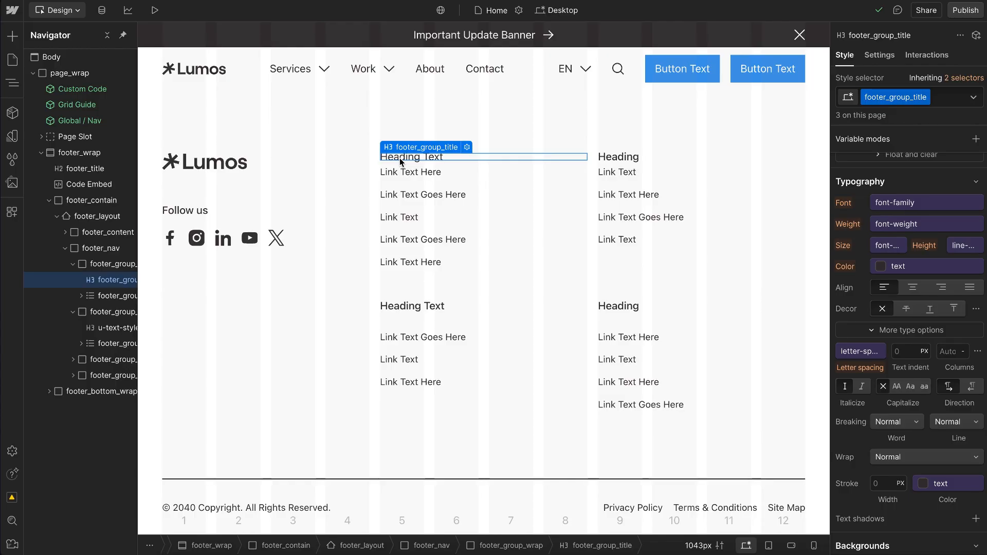
# Step: Compare the classes and typography of the footer's two upper headings, footer_group_title and u-text-style-h6
pyautogui.click(627, 159)
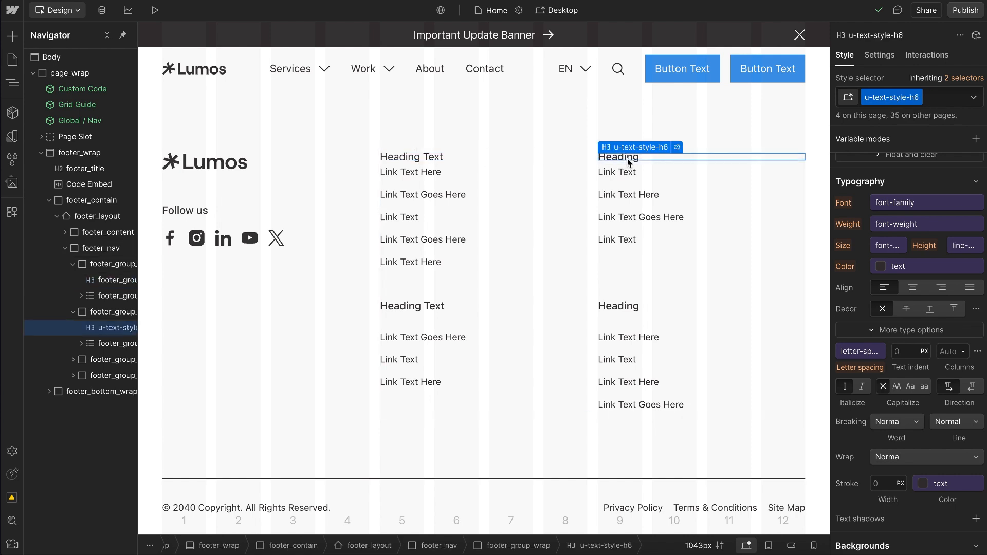
pyautogui.click(408, 160)
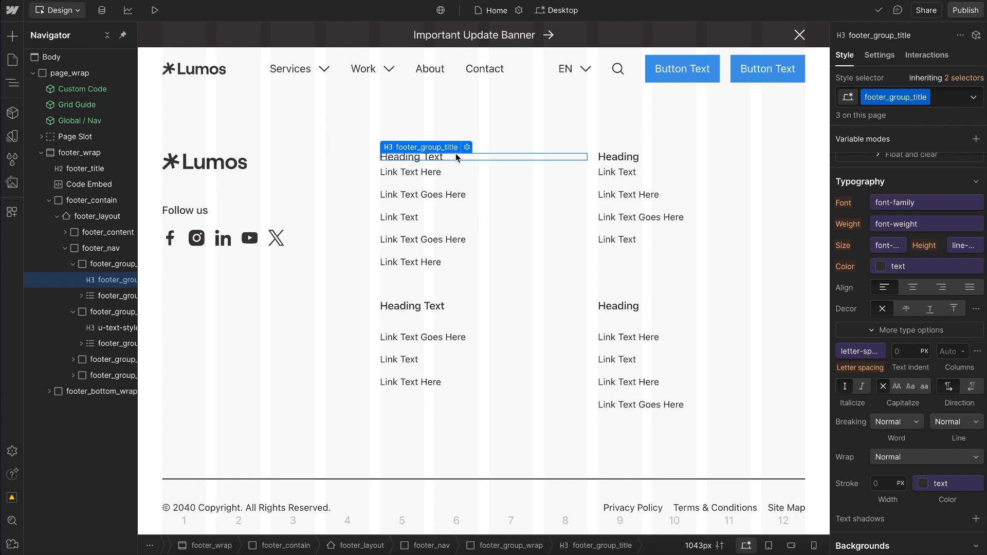
pyautogui.click(637, 155)
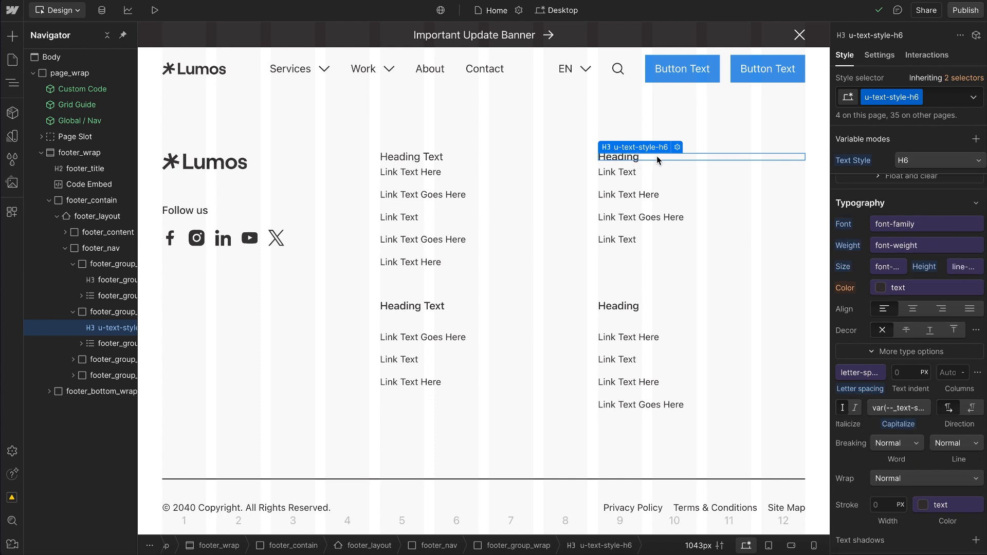
# Step: Remove the u-text-style-h6 class from the footer's upper-right heading and reapply the same existing class
pyautogui.click(945, 95)
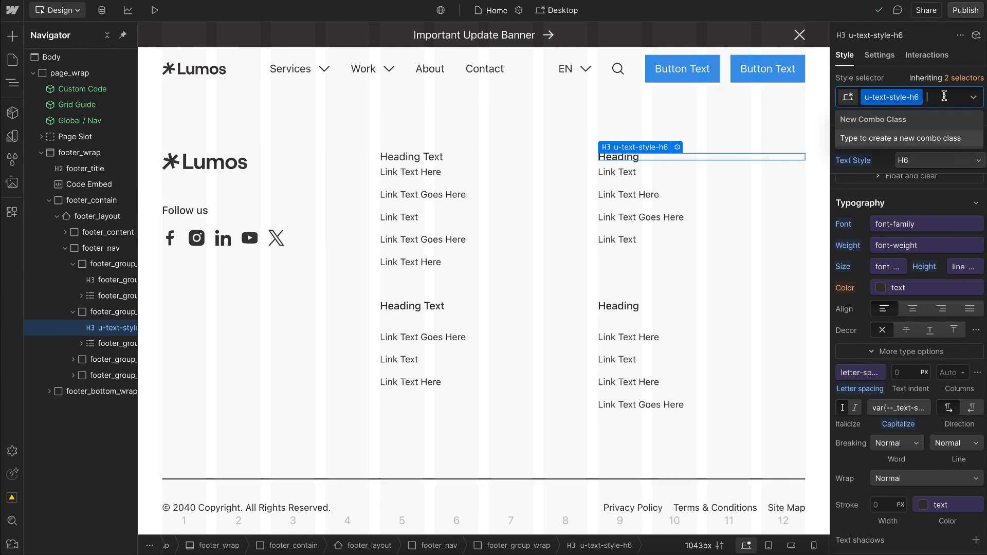
pyautogui.press('BackSpace')
pyautogui.click(903, 80)
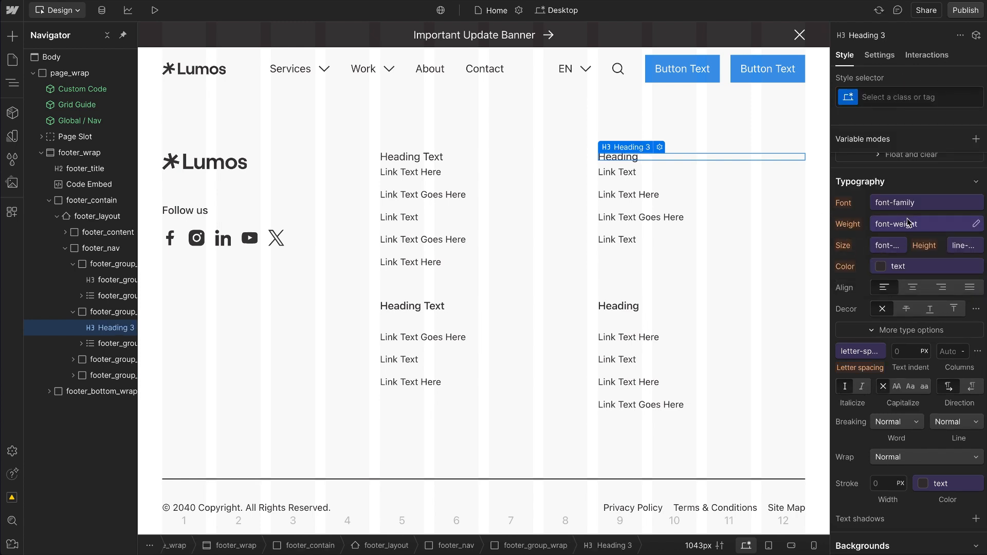
pyautogui.click(909, 98)
pyautogui.write('h6')
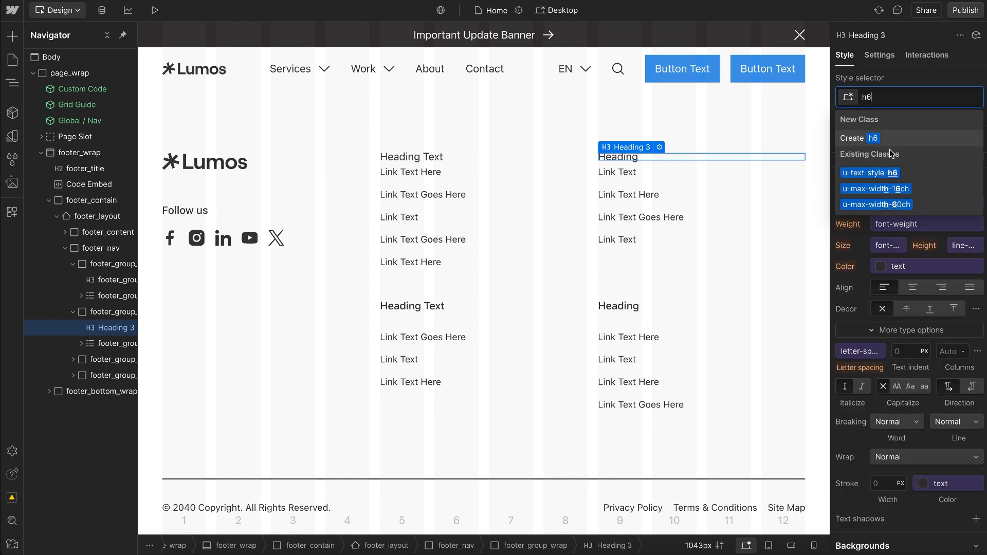
pyautogui.click(879, 173)
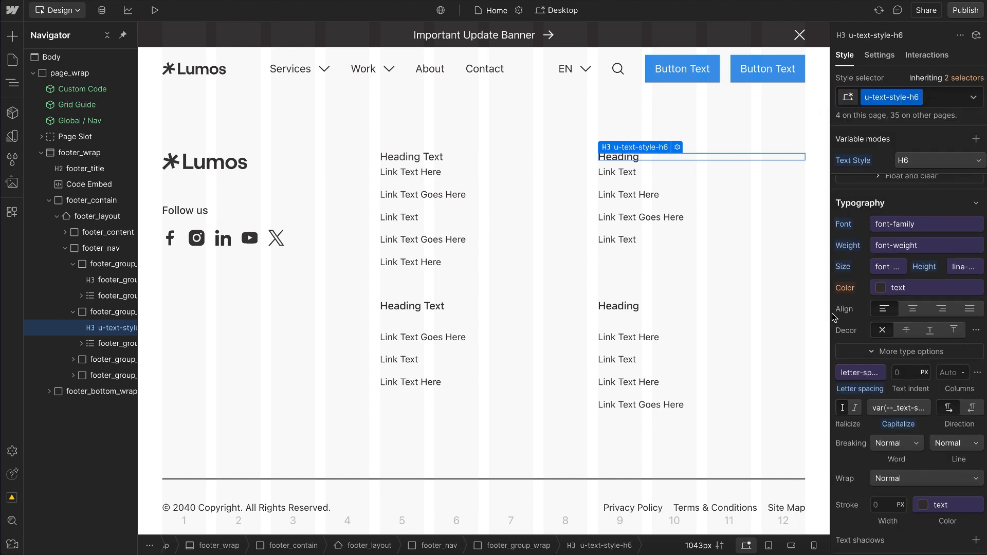
# Step: Try centre text alignment on the footer_group_title heading and reset the alignment, twice
pyautogui.click(419, 156)
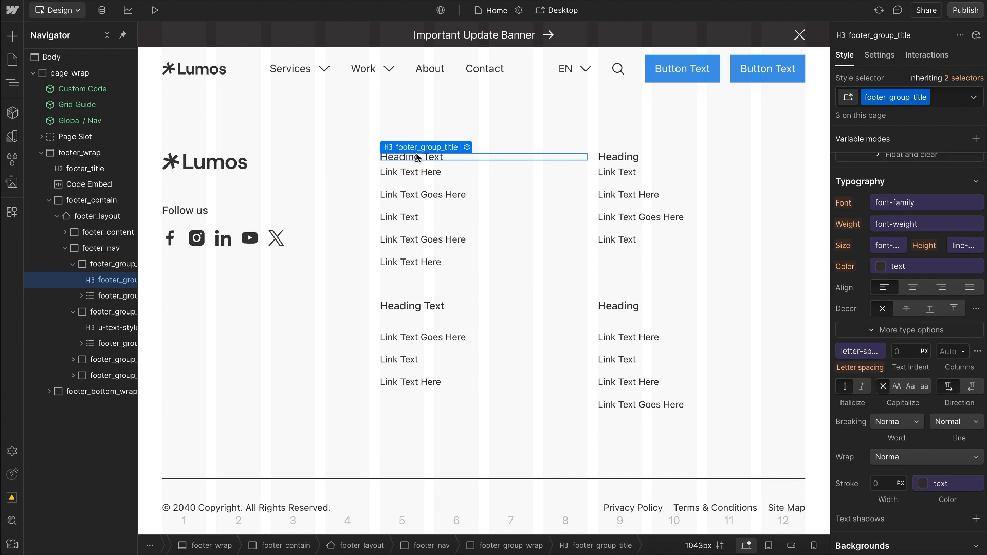
pyautogui.click(913, 288)
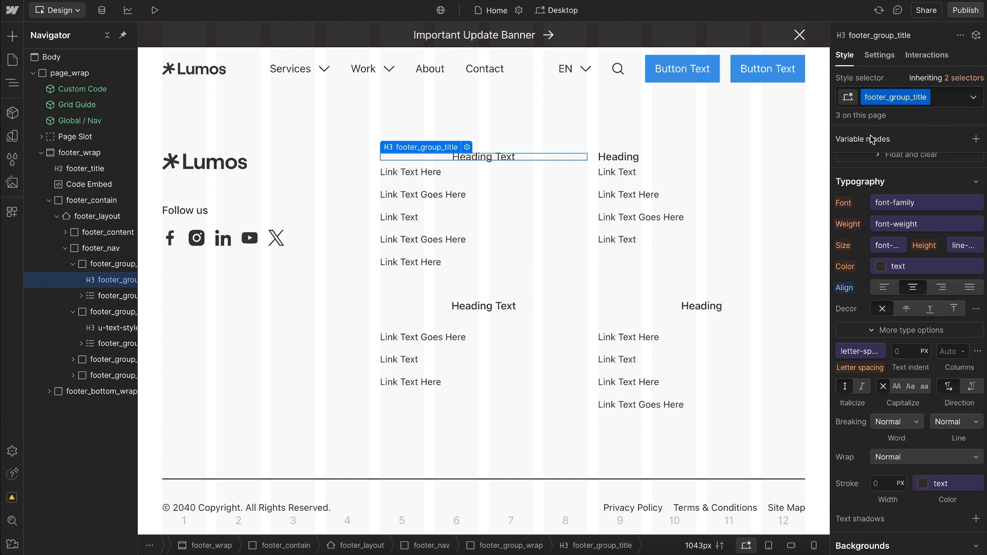
pyautogui.click(844, 287)
pyautogui.click(858, 310)
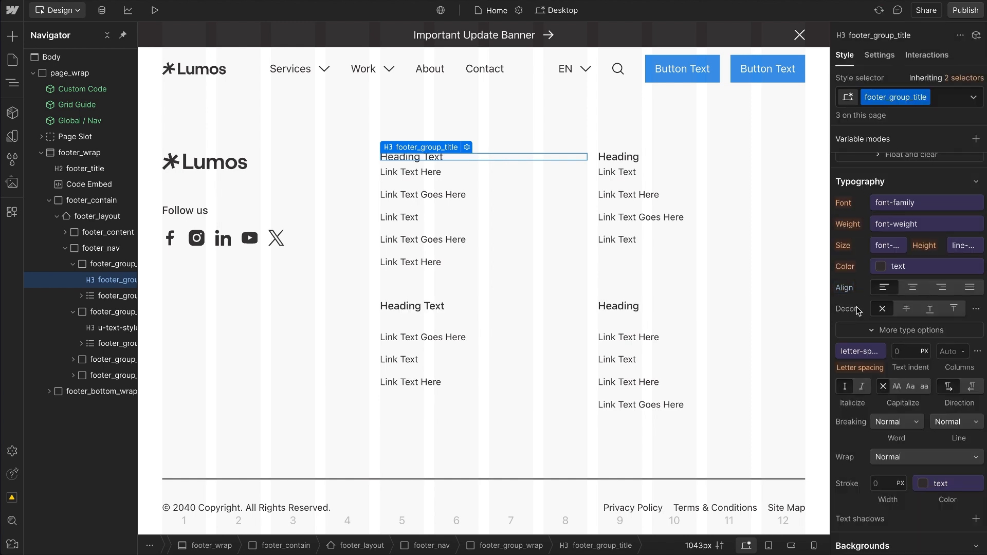
pyautogui.click(914, 288)
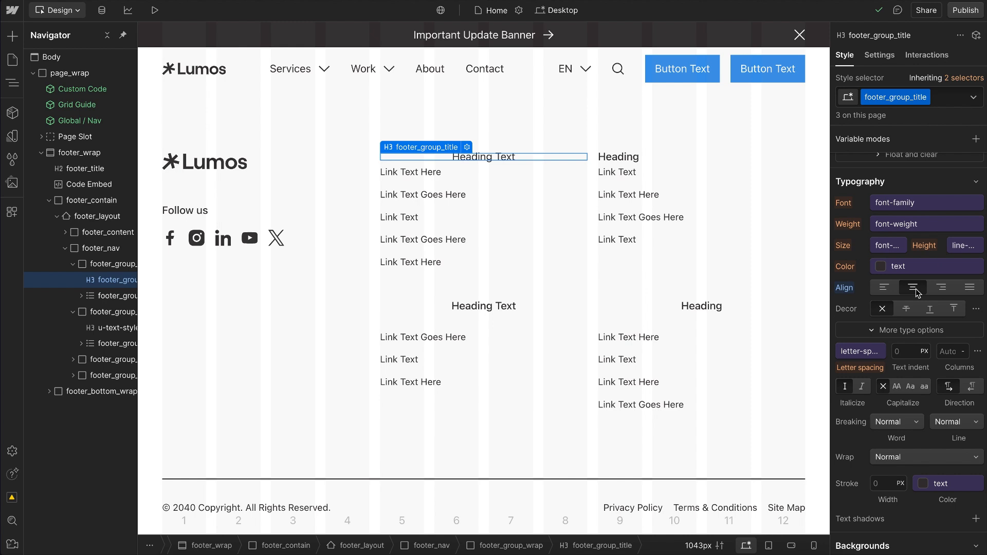
pyautogui.click(846, 288)
pyautogui.click(857, 305)
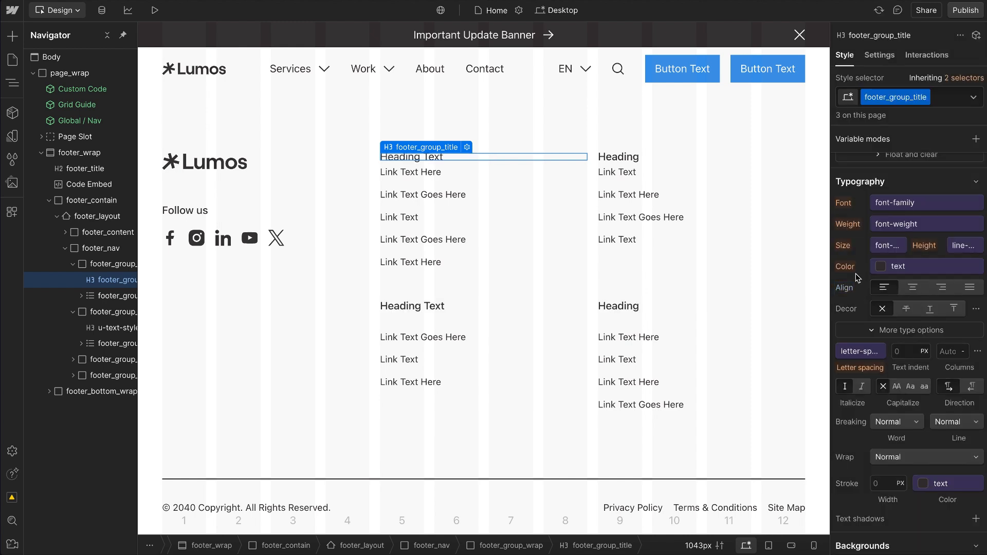
# Step: Add a footer-title combo class to the footer heading styled with u-text-style-h6
pyautogui.click(640, 157)
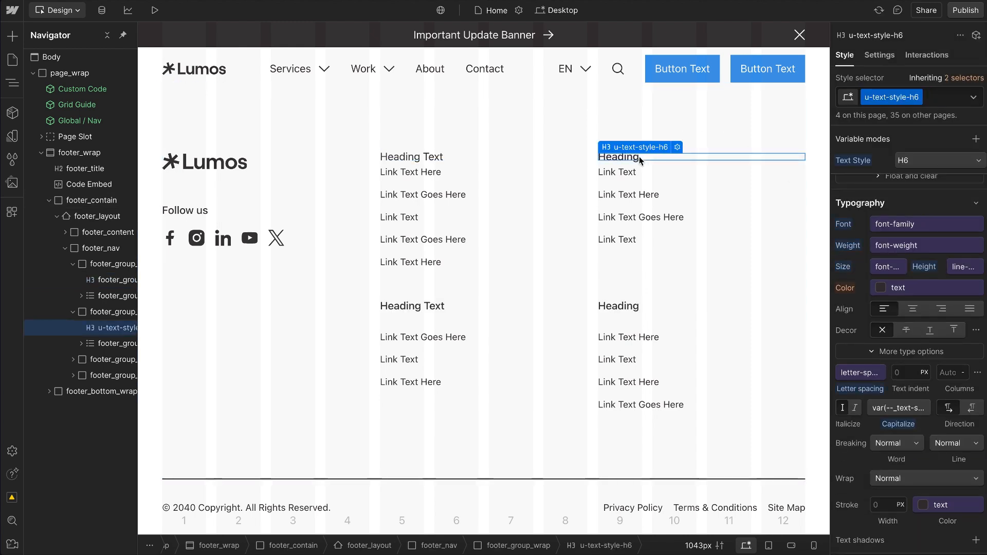
pyautogui.click(938, 97)
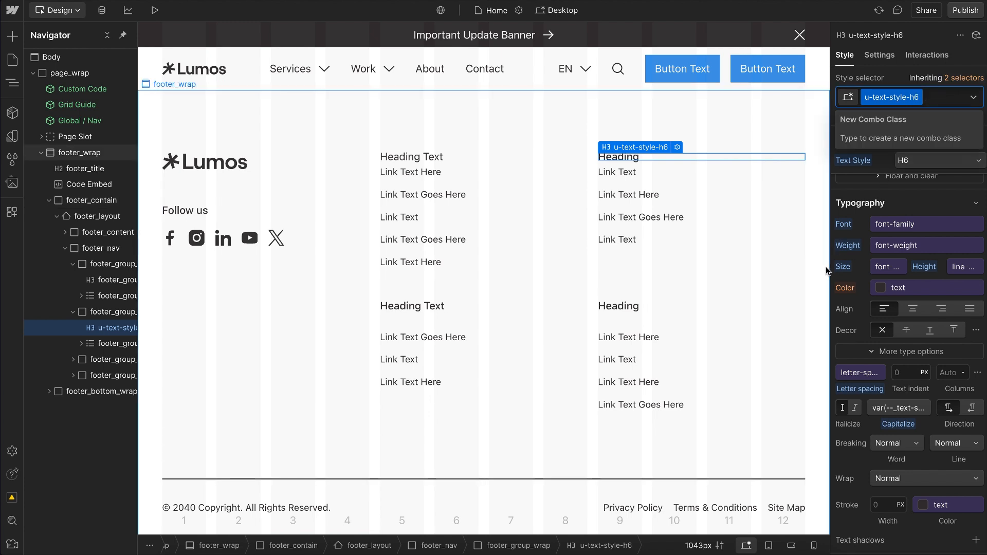
pyautogui.write('footer-')
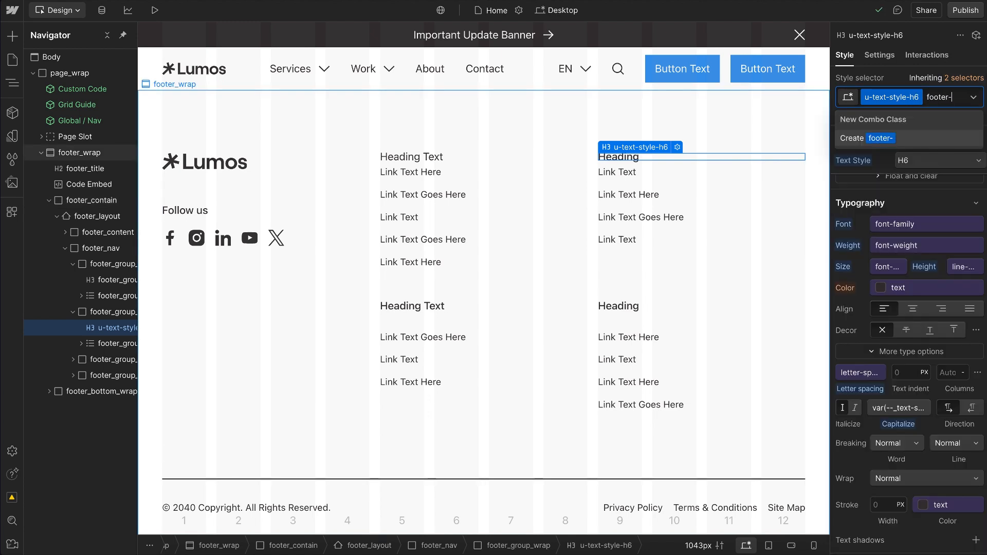
pyautogui.write('title')
pyautogui.press('Return')
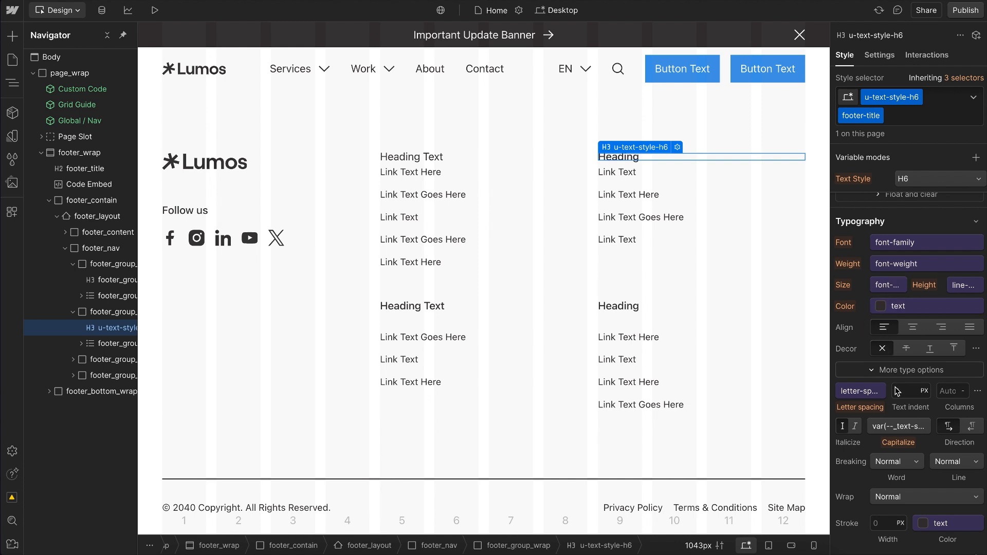
# Step: Unlink the capitalization variable on the footer-title combo class and set the text to all caps
pyautogui.click(913, 425)
pyautogui.click(978, 448)
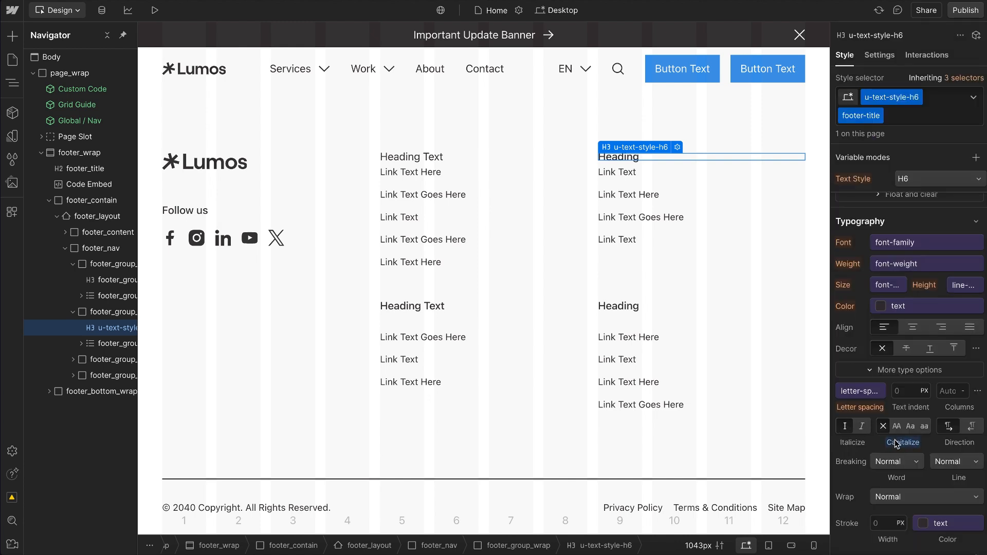
pyautogui.click(897, 427)
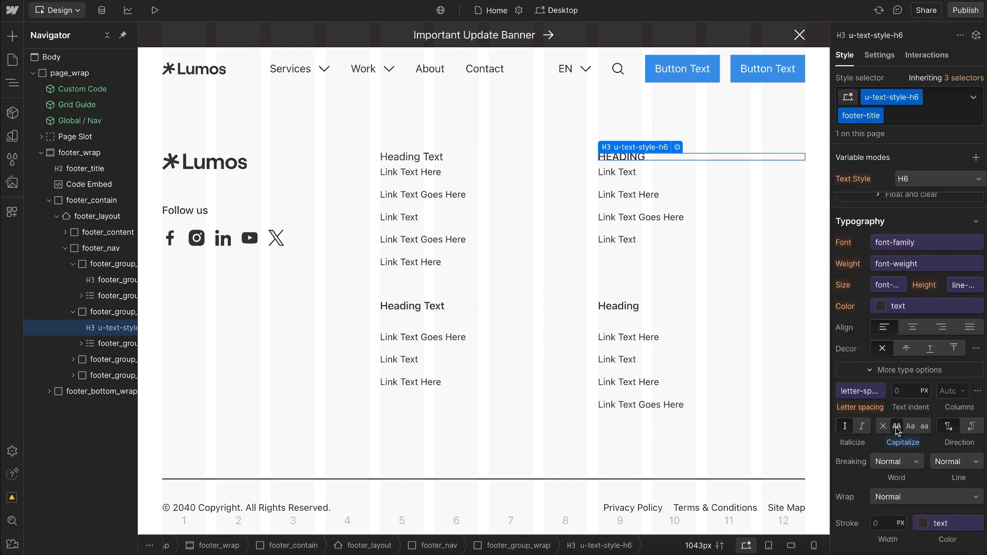
# Step: Unlink the text colour variable on the footer-title combo class and set the colour to #4501ff
pyautogui.click(907, 303)
pyautogui.click(976, 178)
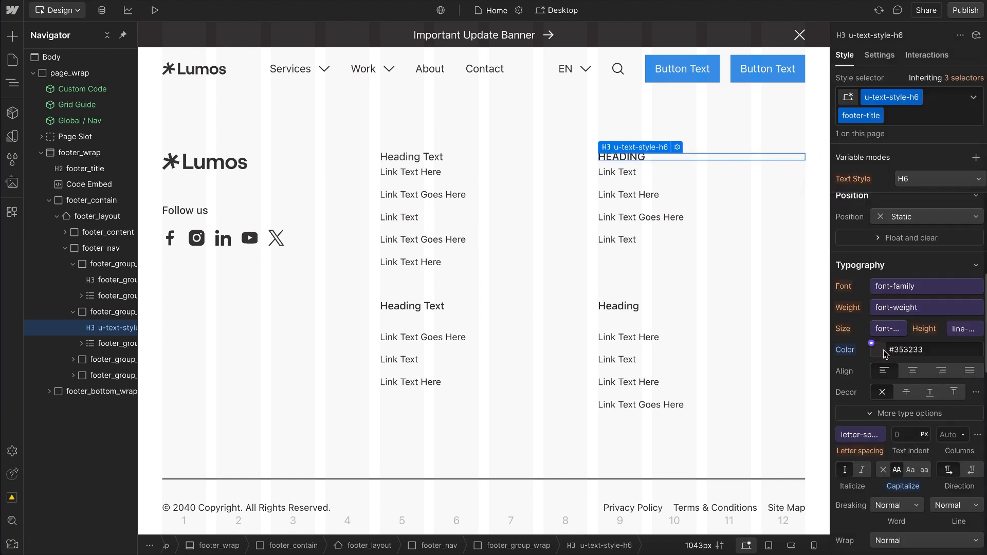
pyautogui.click(884, 352)
pyautogui.click(949, 476)
pyautogui.moveTo(963, 395); pyautogui.dragTo(983, 333)
pyautogui.click(840, 300)
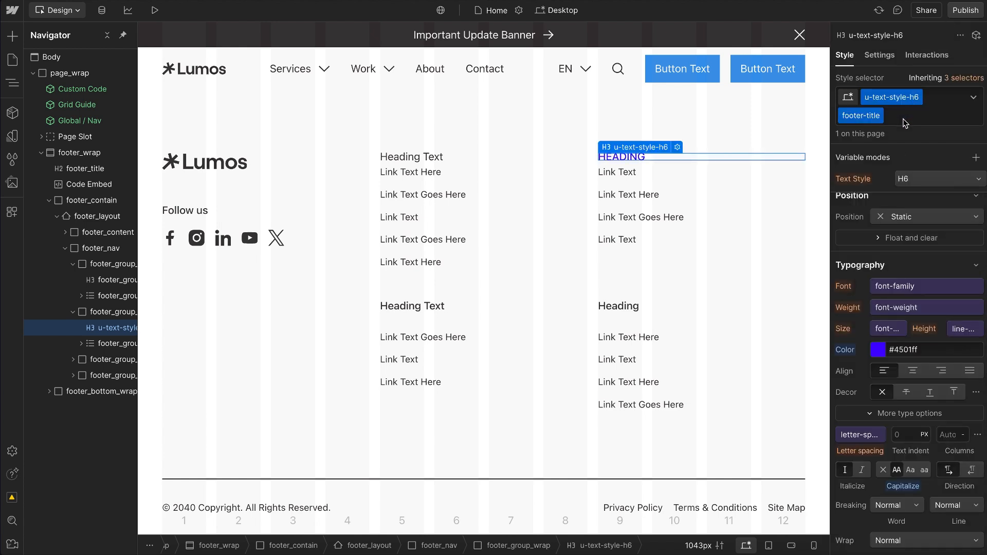
# Step: Try adding the u-weight-bold utility class after footer-title on the footer heading and remove it again
pyautogui.click(931, 116)
pyautogui.write('weight')
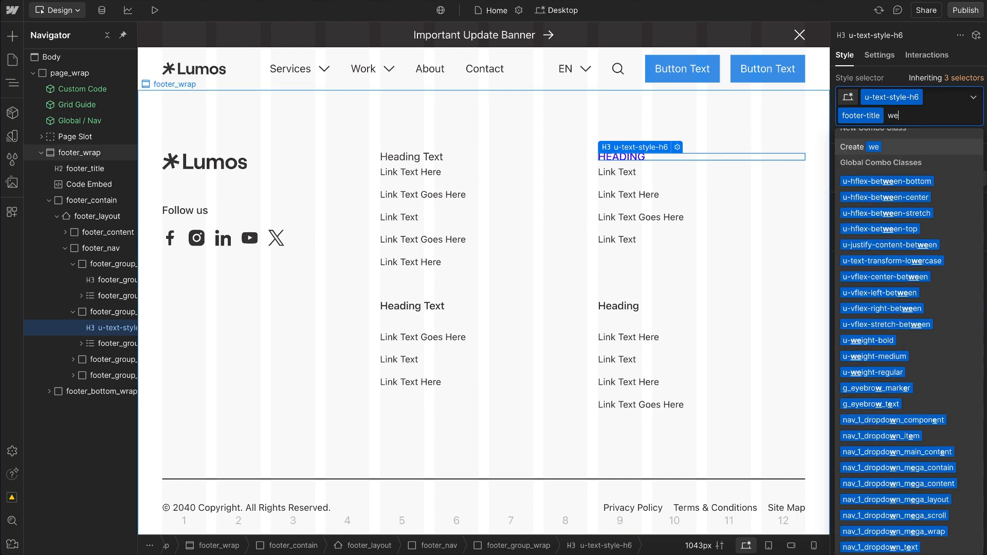
pyautogui.click(878, 191)
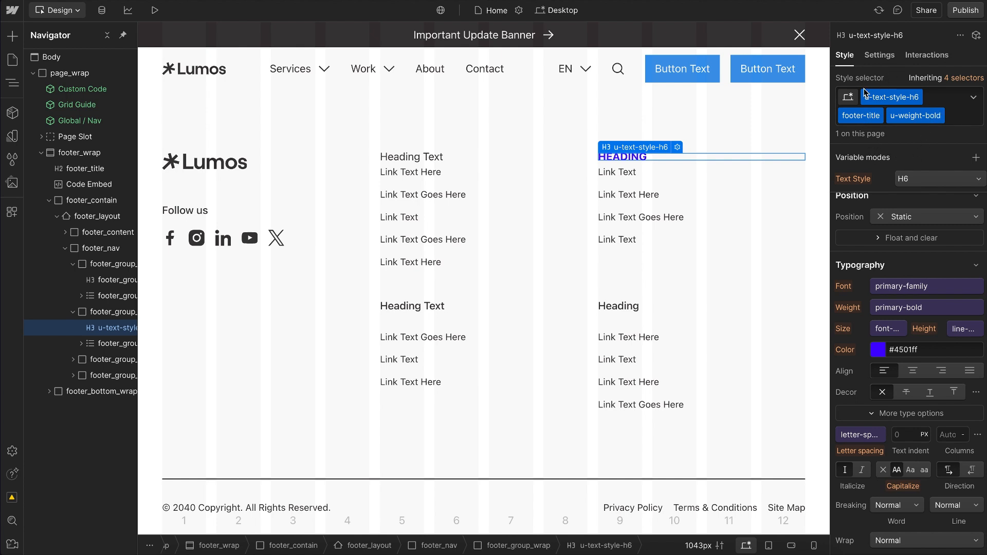
pyautogui.press('BackSpace')
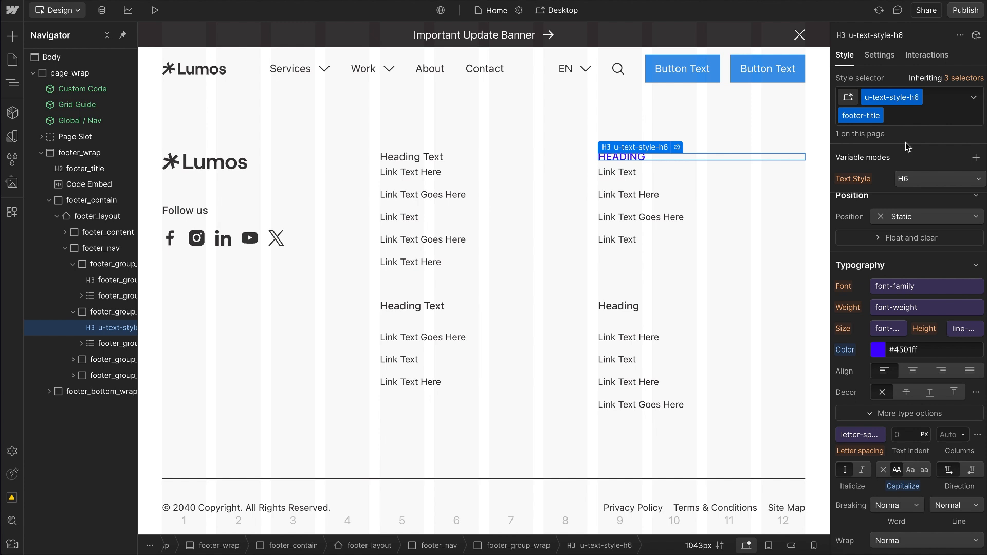
# Step: Replace the footer heading's u-text-style-h6 and footer-title classes with the u-text-style-h5 utility class
pyautogui.click(915, 116)
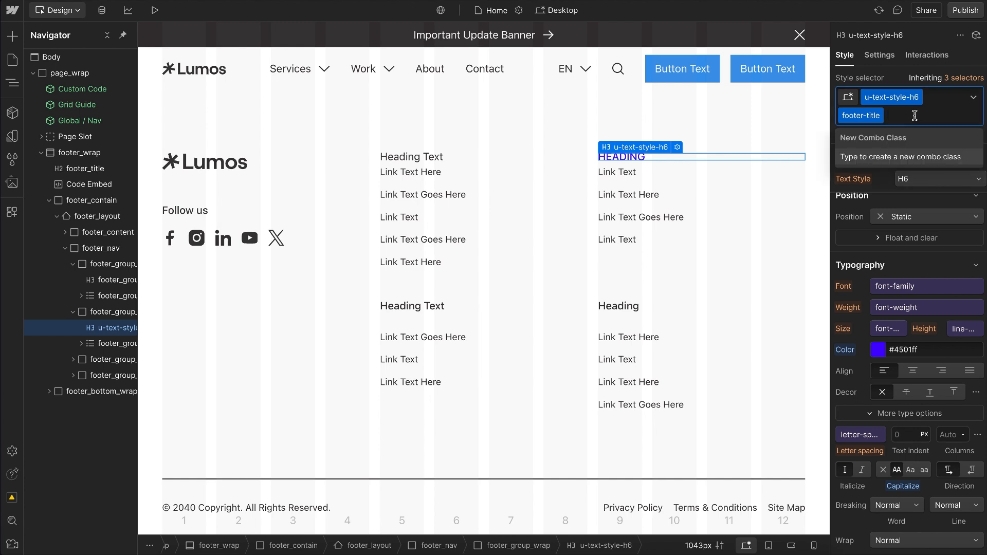
pyautogui.press('BackSpace')
pyautogui.press('BackSpace')
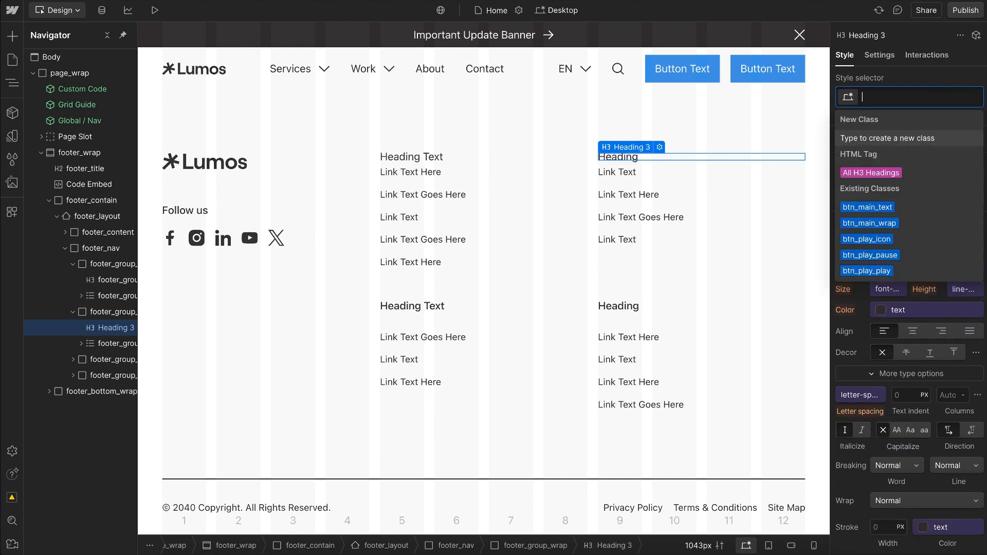
pyautogui.write('h5')
pyautogui.click(890, 175)
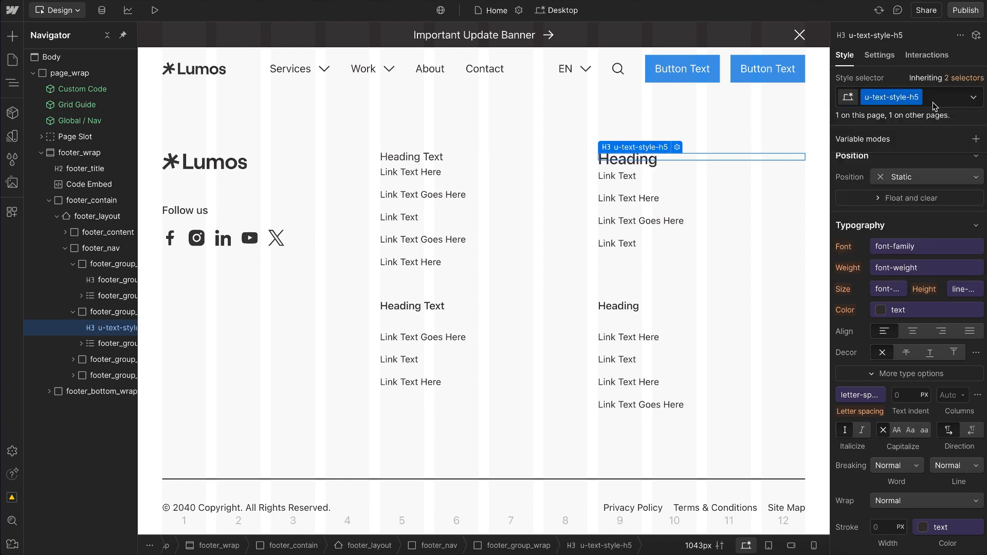
# Step: Try a footer-title combo class on u-text-style-h5, and return the heading to u-text-style-h6 alone
pyautogui.write('footer-title')
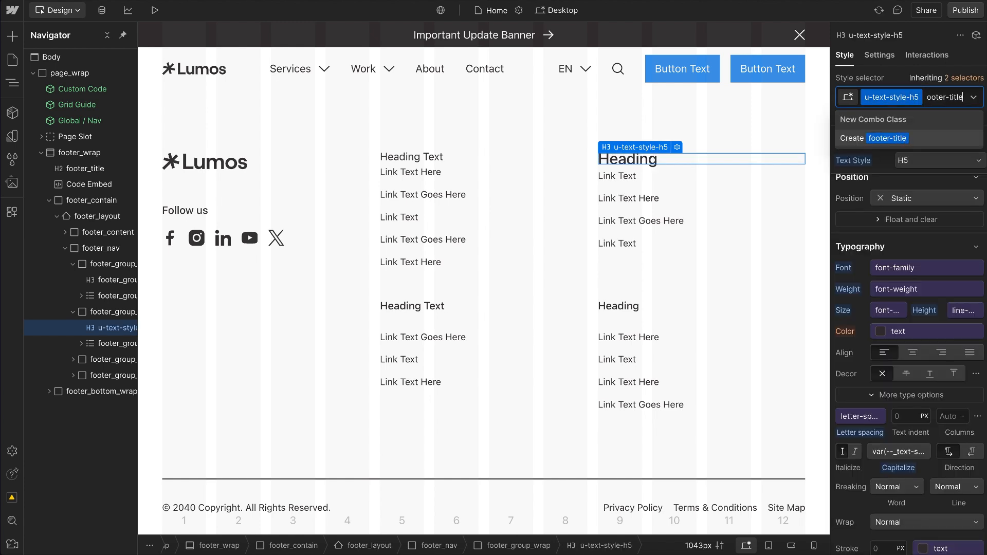
pyautogui.press('Return')
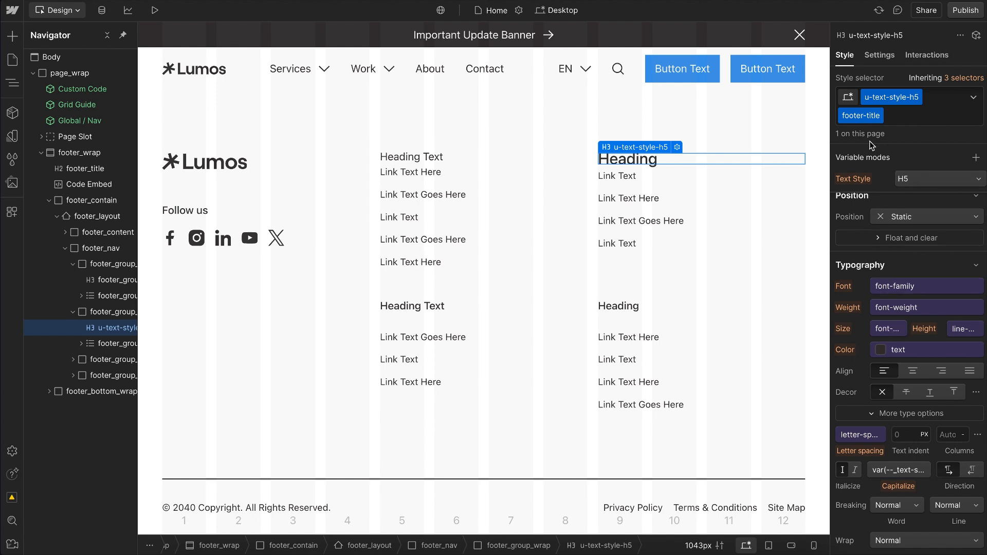
pyautogui.press('BackSpace')
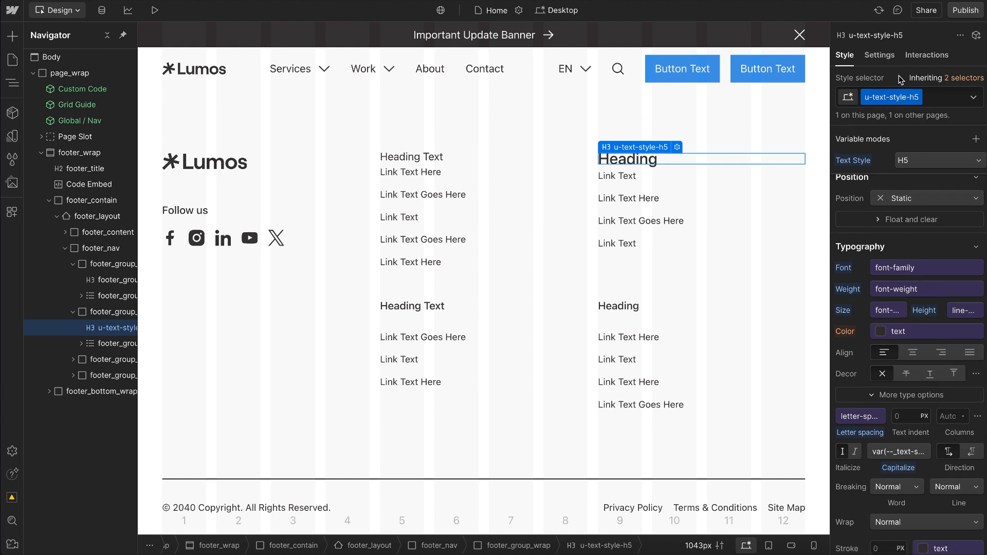
pyautogui.press('BackSpace')
pyautogui.press('super+z')
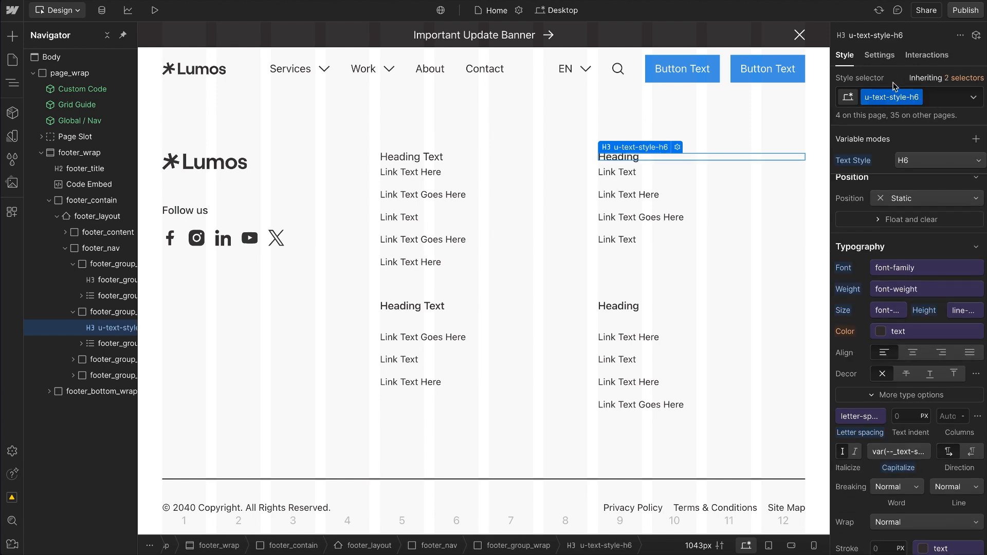
# Step: Unlink the text colour variable on the footer_group_title class, set the colour to #0004ff and make the text all caps
pyautogui.click(437, 157)
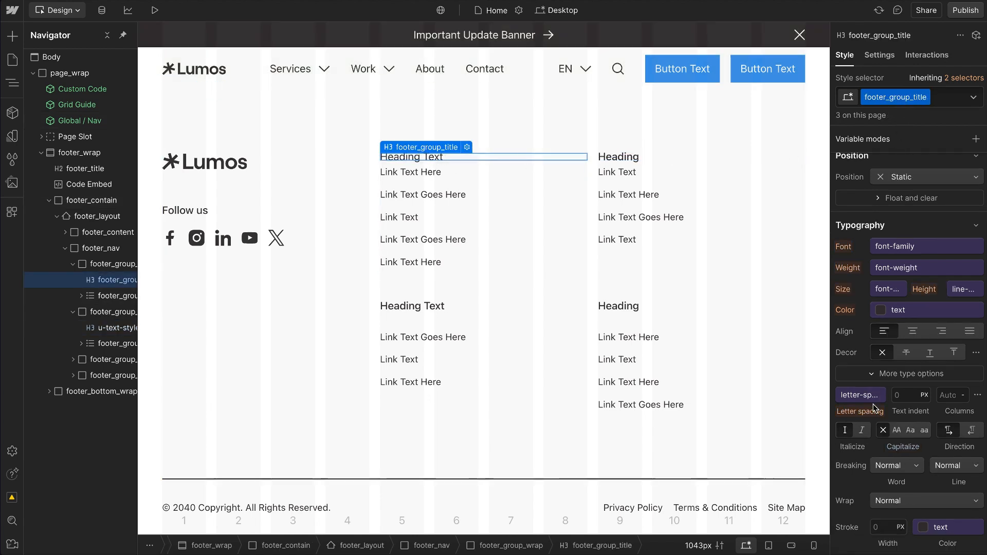
pyautogui.click(921, 307)
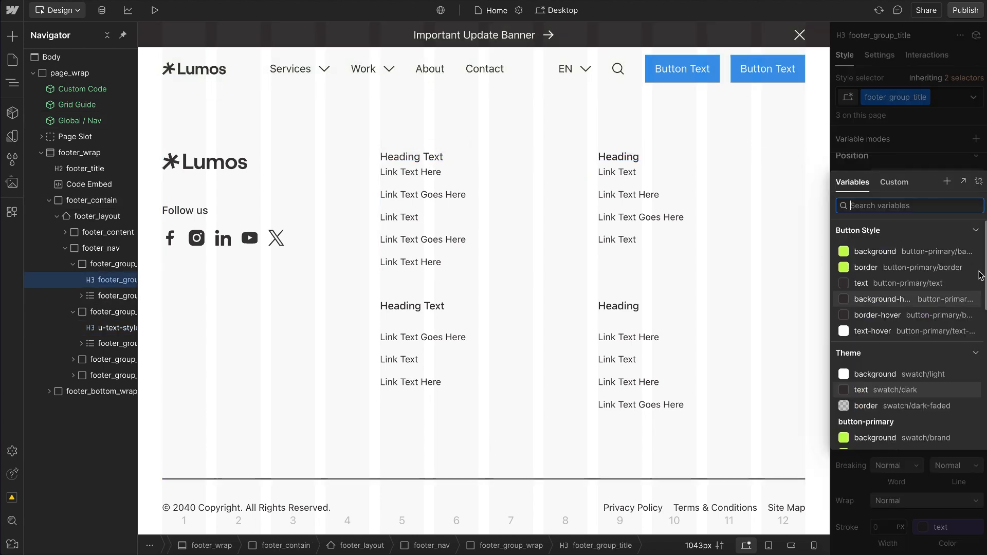
pyautogui.click(980, 182)
pyautogui.click(886, 309)
pyautogui.click(944, 435)
pyautogui.click(967, 357)
pyautogui.click(885, 305)
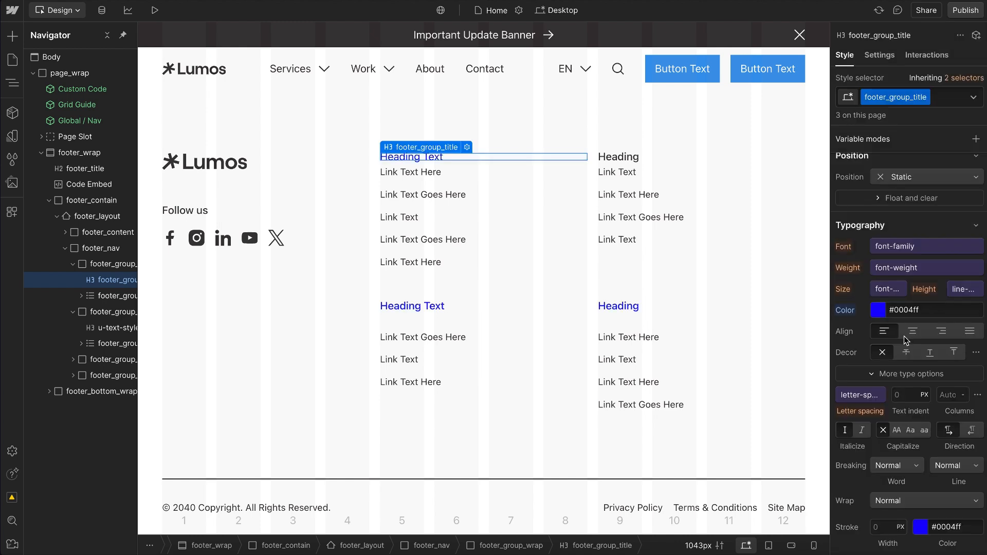
pyautogui.click(897, 430)
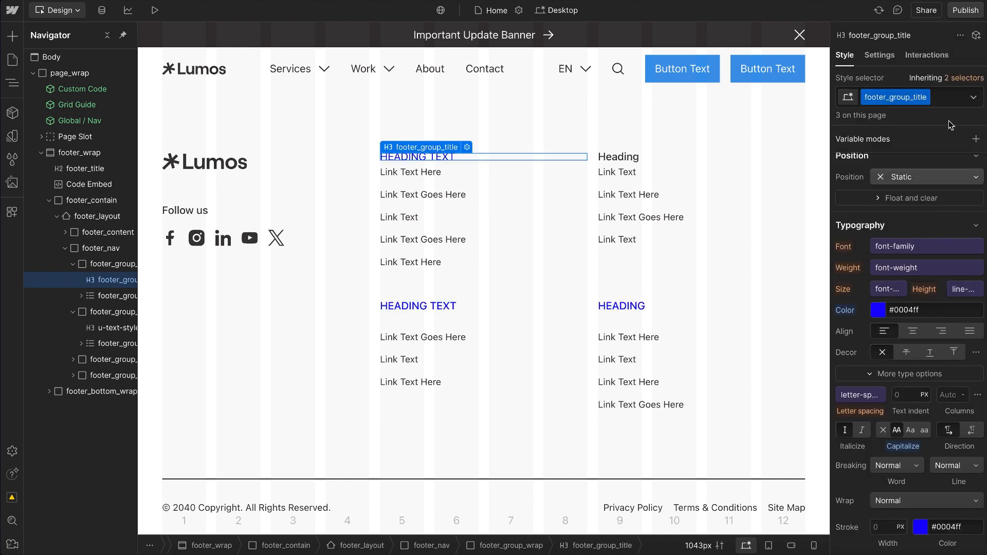
# Step: Stack u-text-style-h6 on the footer_group_title heading, remove it and add it once more
pyautogui.click(948, 103)
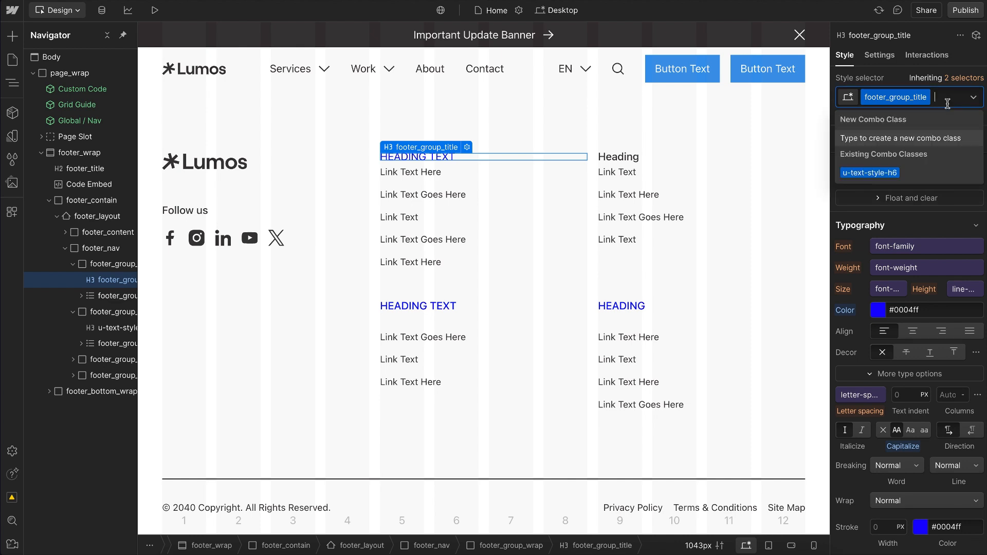
pyautogui.click(896, 170)
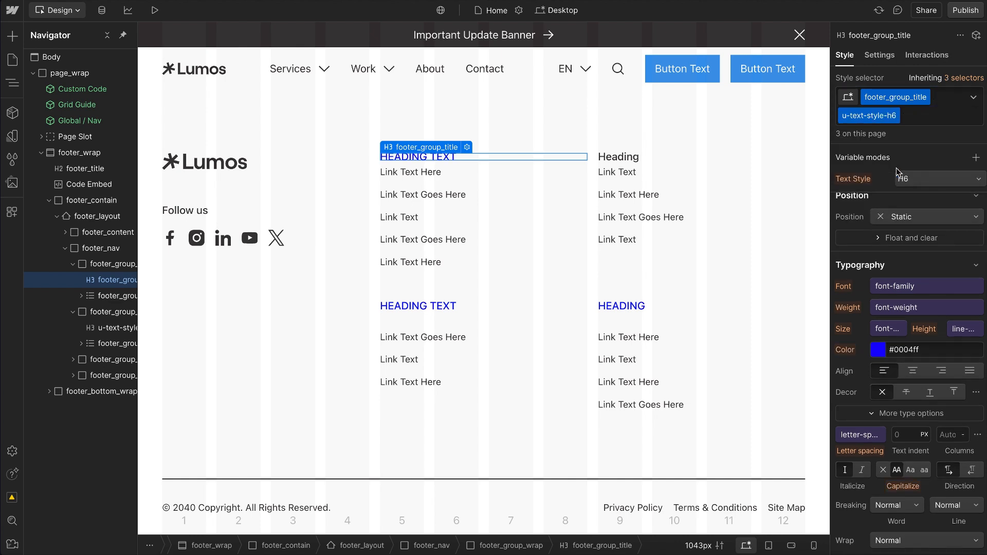
pyautogui.click(923, 117)
pyautogui.press('BackSpace')
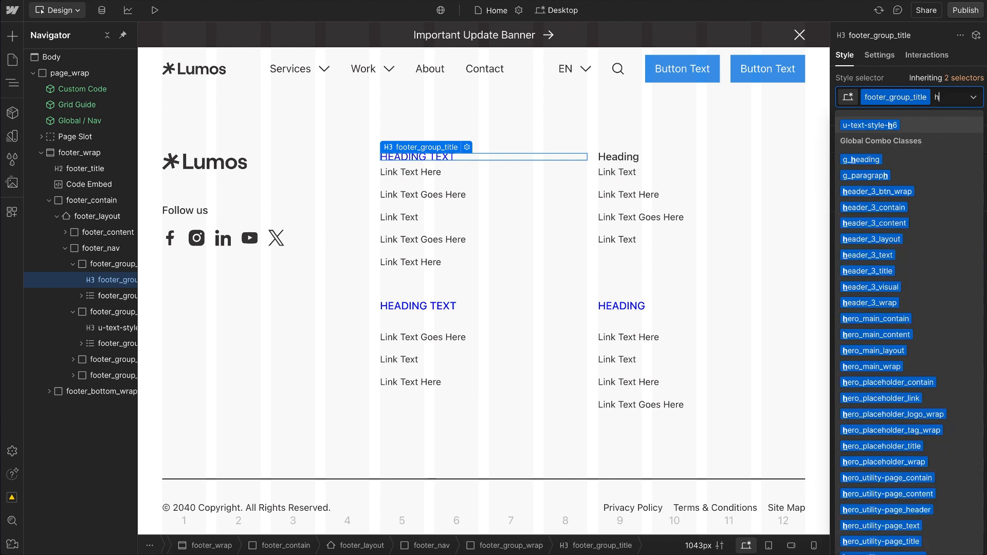
pyautogui.click(896, 171)
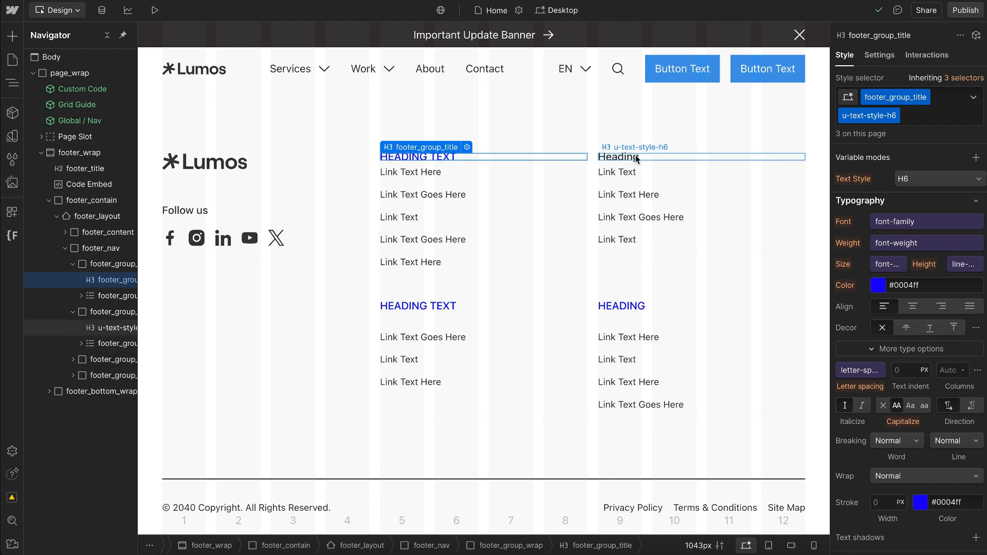
pyautogui.click(636, 158)
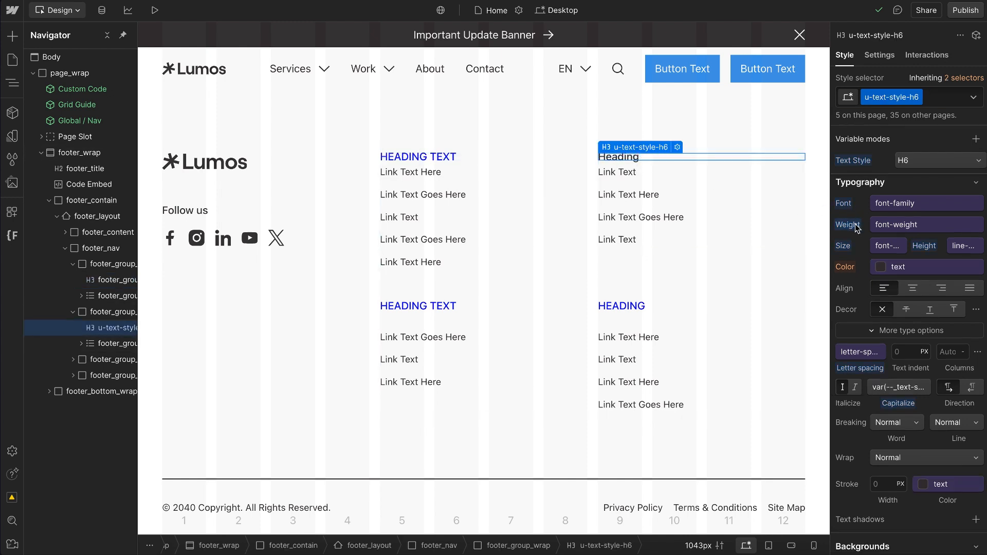
# Step: Set the base footer_group_title class's unlinked font weight to 700 - Bold and check where the combo's weight comes from
pyautogui.click(971, 79)
pyautogui.click(915, 197)
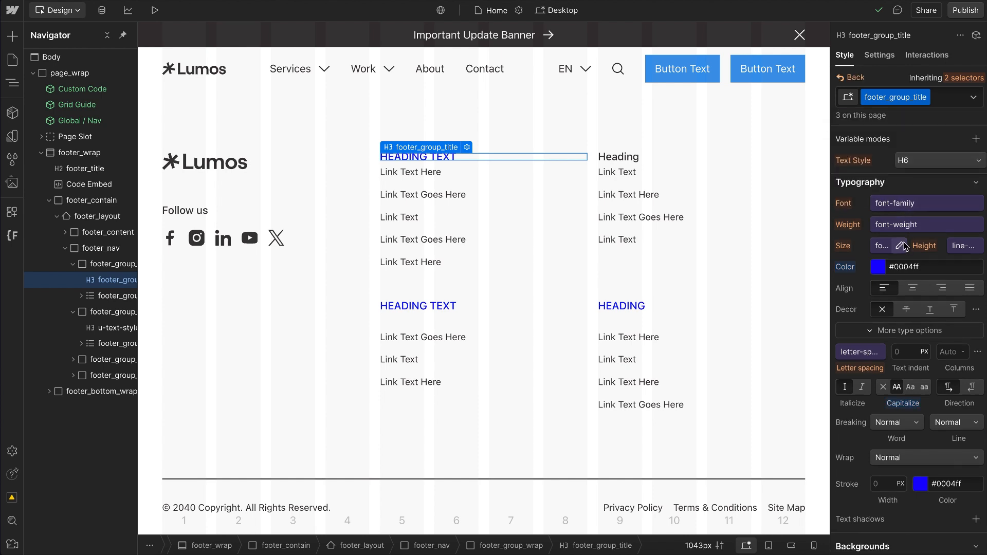
pyautogui.click(914, 230)
pyautogui.click(979, 246)
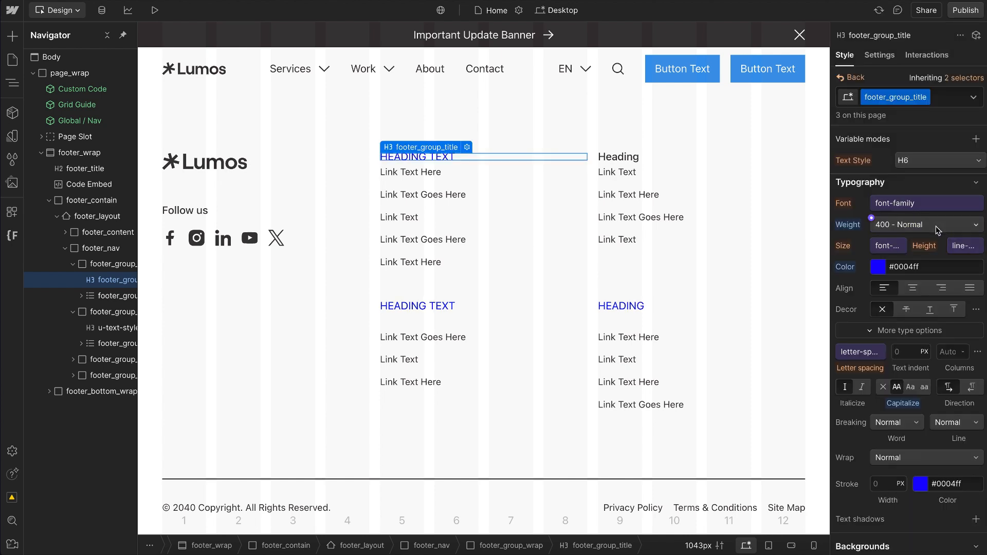
pyautogui.click(936, 226)
pyautogui.click(916, 272)
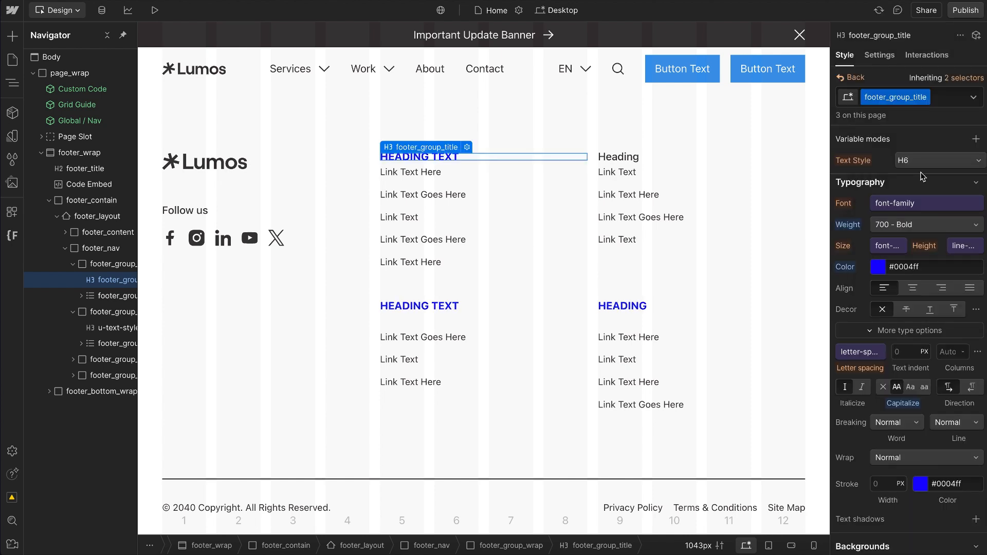
pyautogui.click(850, 78)
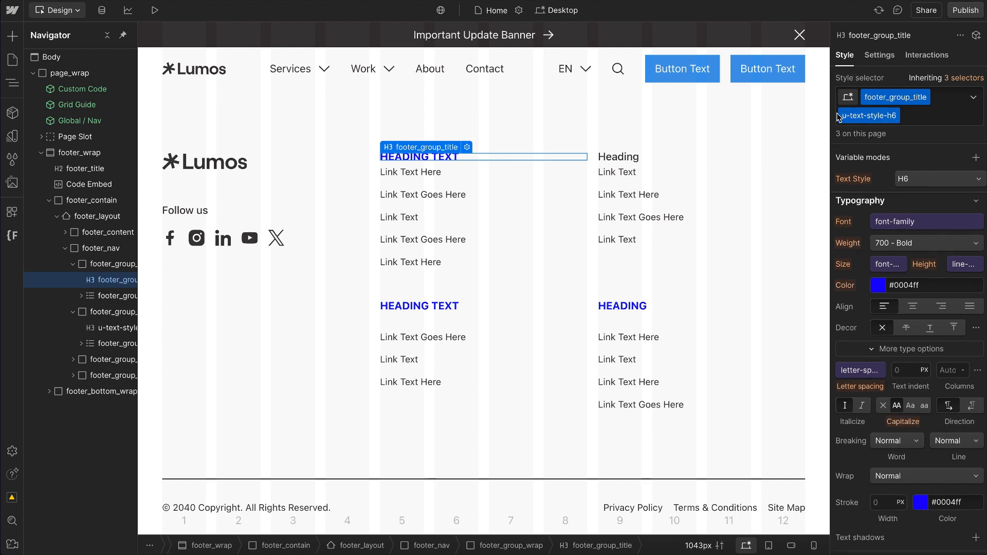
pyautogui.click(850, 245)
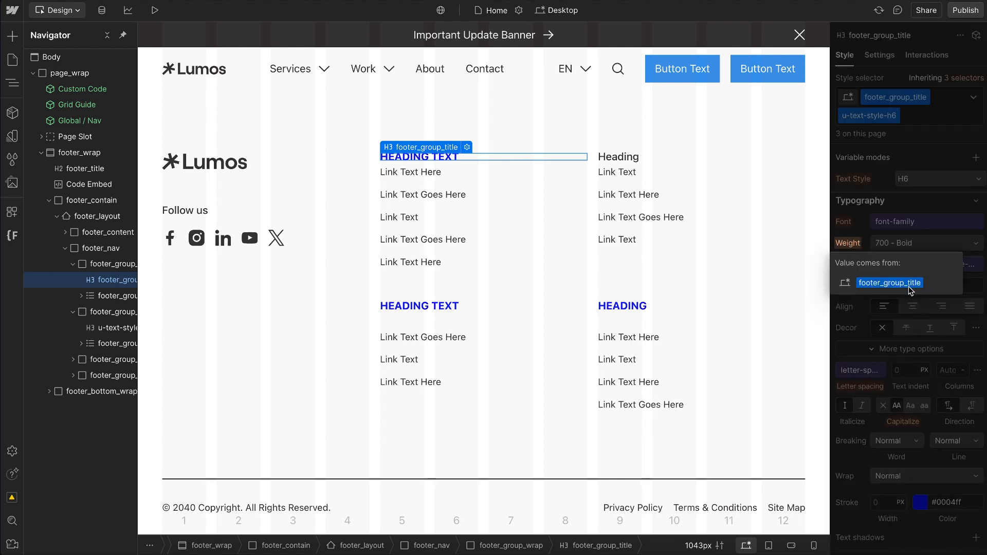
pyautogui.click(905, 166)
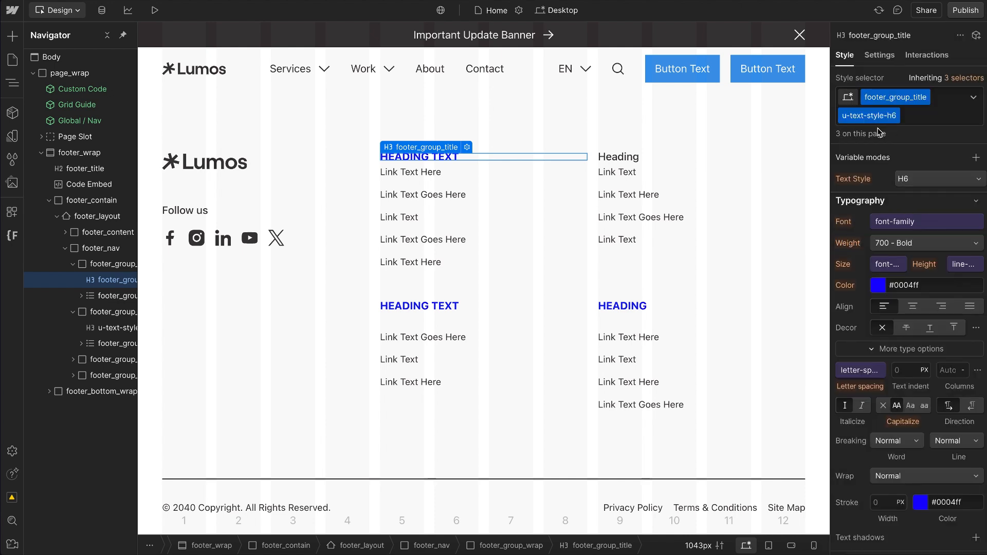
# Step: Restyle the second column's heading with u-weight-bold followed by u-text-style-h6, and inspect which class supplies its weight
pyautogui.click(632, 154)
pyautogui.click(939, 98)
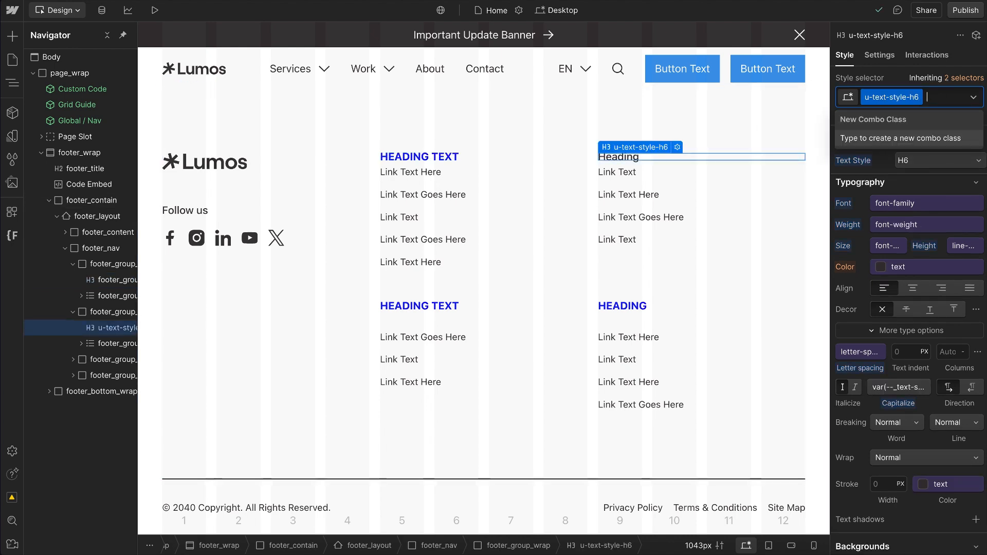
pyautogui.press('BackSpace')
pyautogui.write('weigh')
pyautogui.click(888, 174)
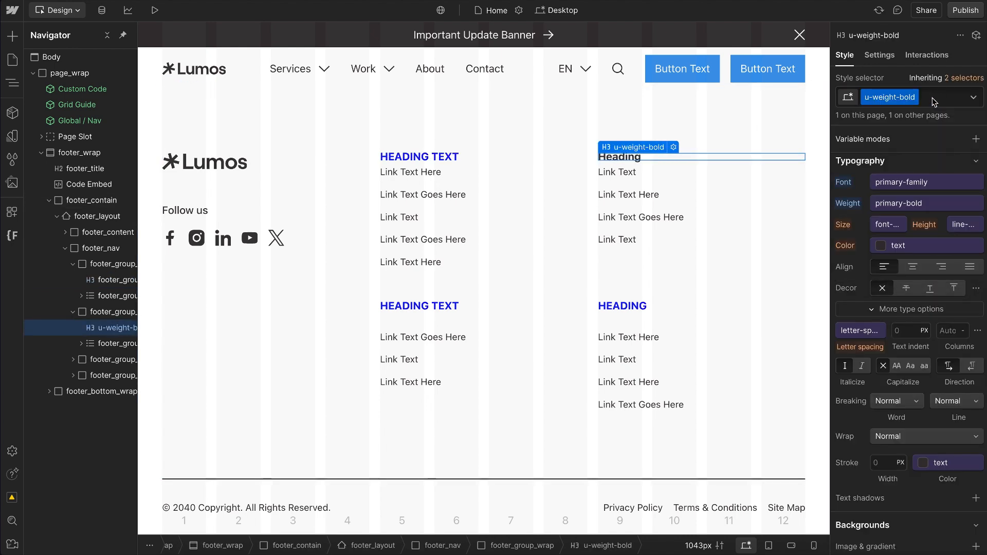
pyautogui.write('h6')
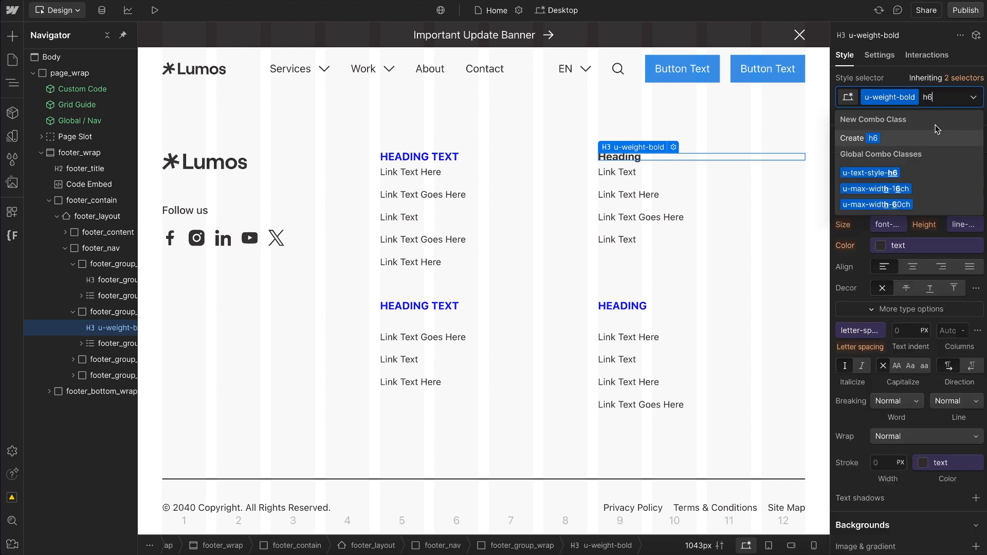
pyautogui.click(893, 175)
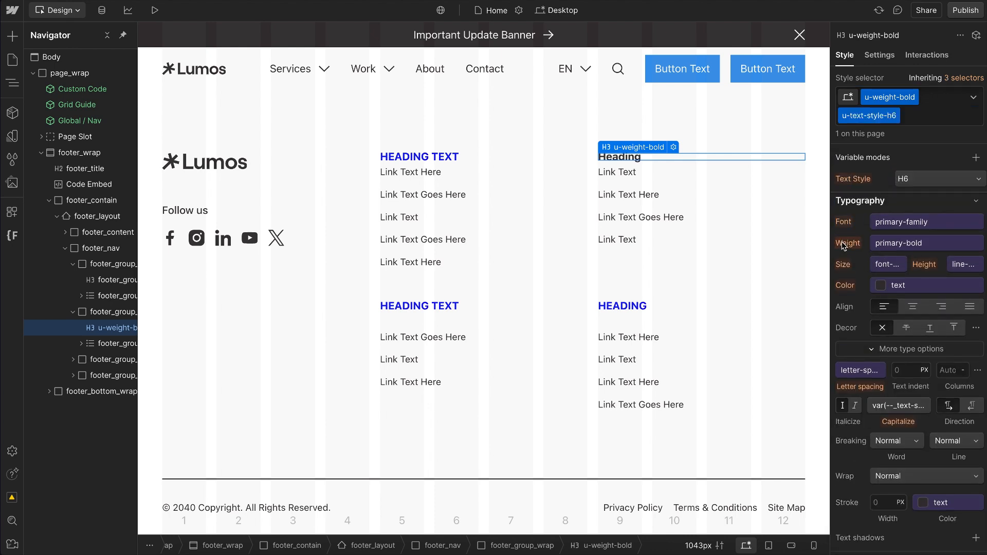
pyautogui.click(845, 243)
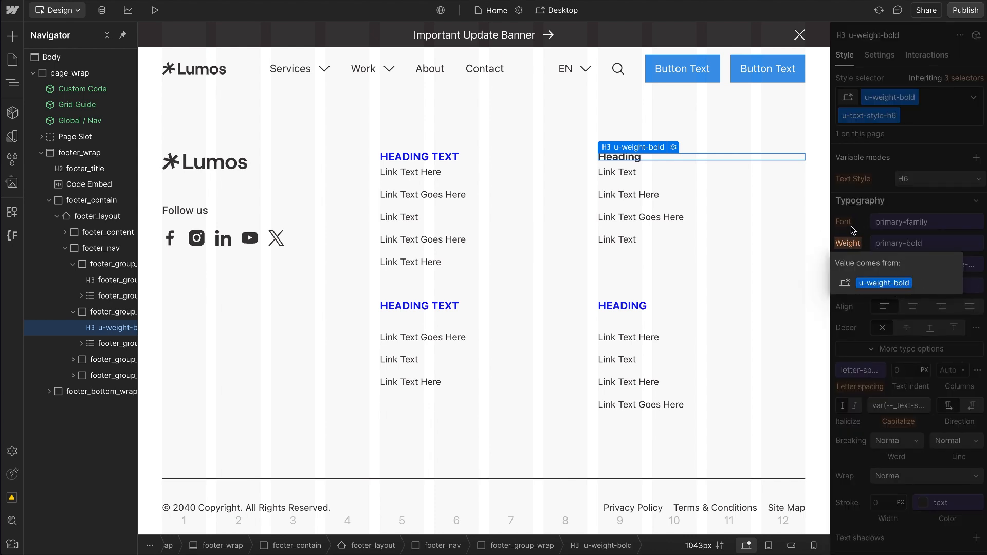
# Step: Reorder that heading's classes to u-text-style-h6 followed by u-weight-bold, and collapse footer_wrap in the element tree
pyautogui.click(930, 116)
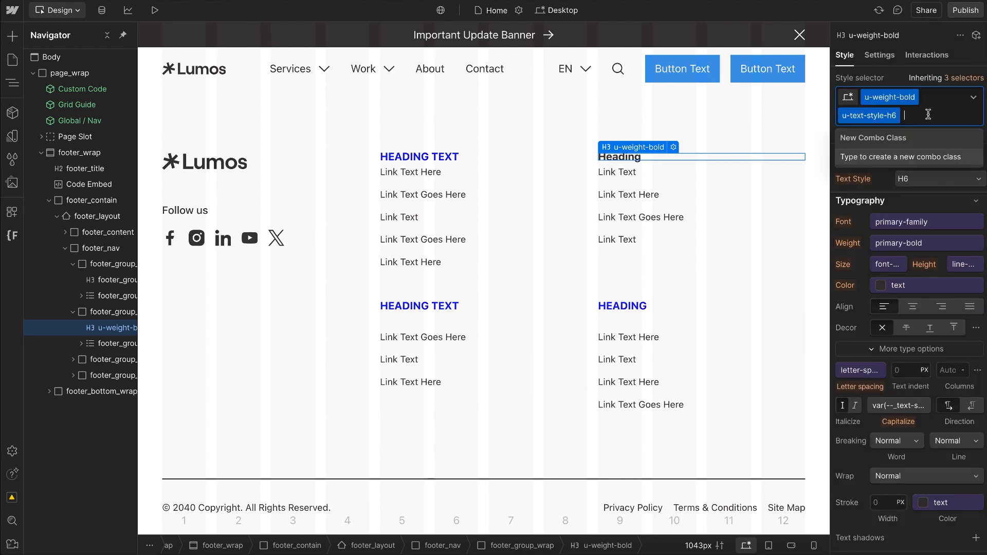
pyautogui.press('BackSpace')
pyautogui.press('BackSpace')
pyautogui.write('h6')
pyautogui.press('Down')
pyautogui.press('Return')
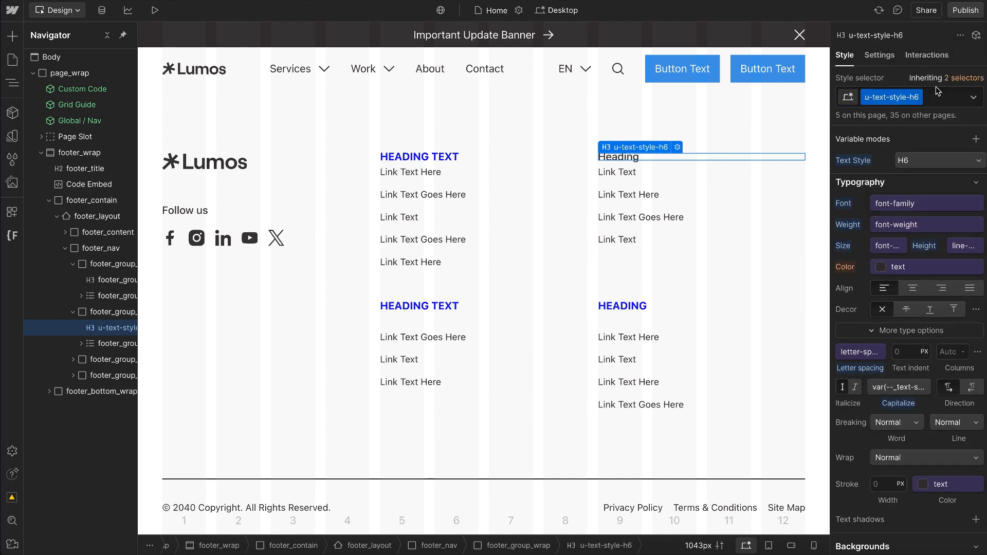
pyautogui.click(937, 92)
pyautogui.write('bold')
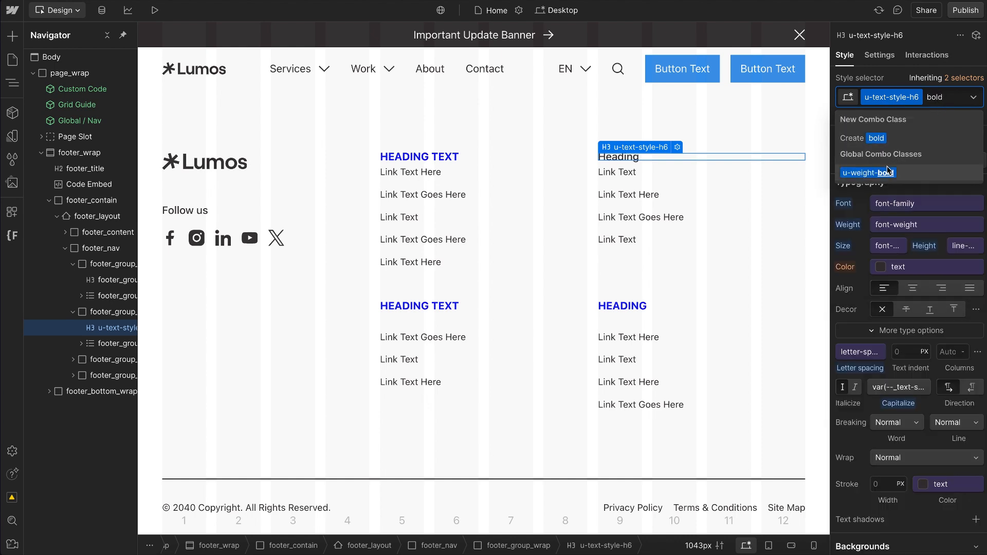
pyautogui.click(888, 170)
pyautogui.moveTo(849, 246)
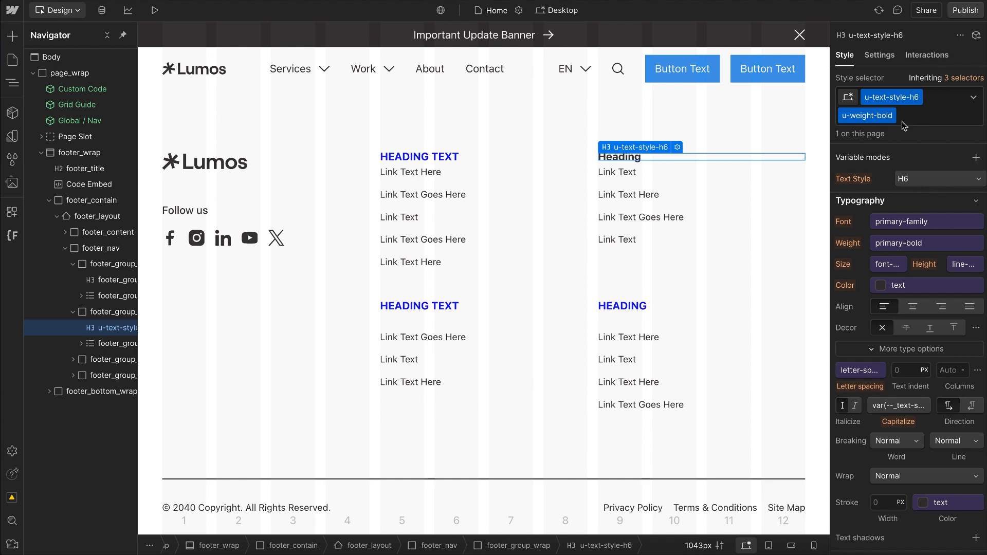
pyautogui.click(40, 152)
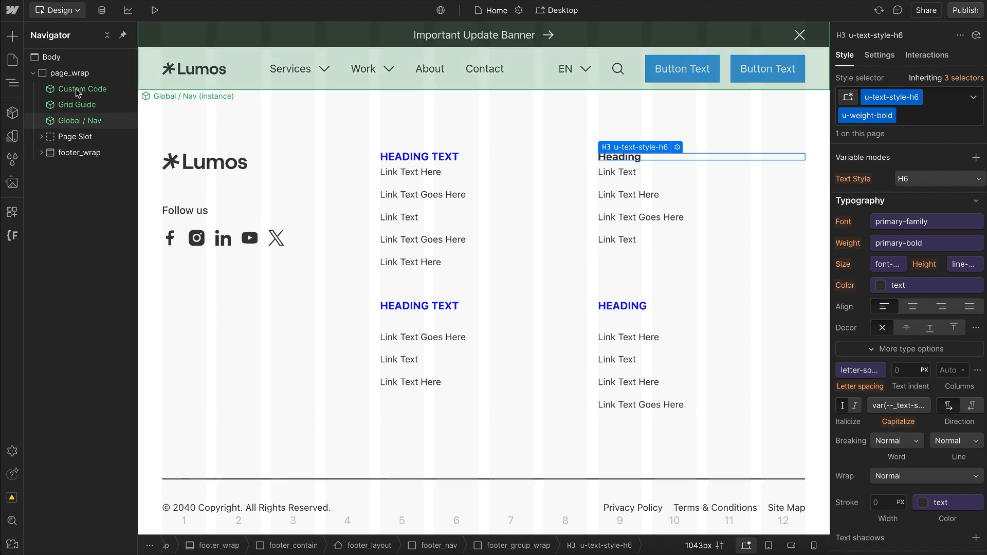
# Step: Add a div block inside page_wrap and give it the new class u-weight-extra-bold
pyautogui.click(69, 73)
pyautogui.hotkey('ctrl', 'k')
pyautogui.write('div')
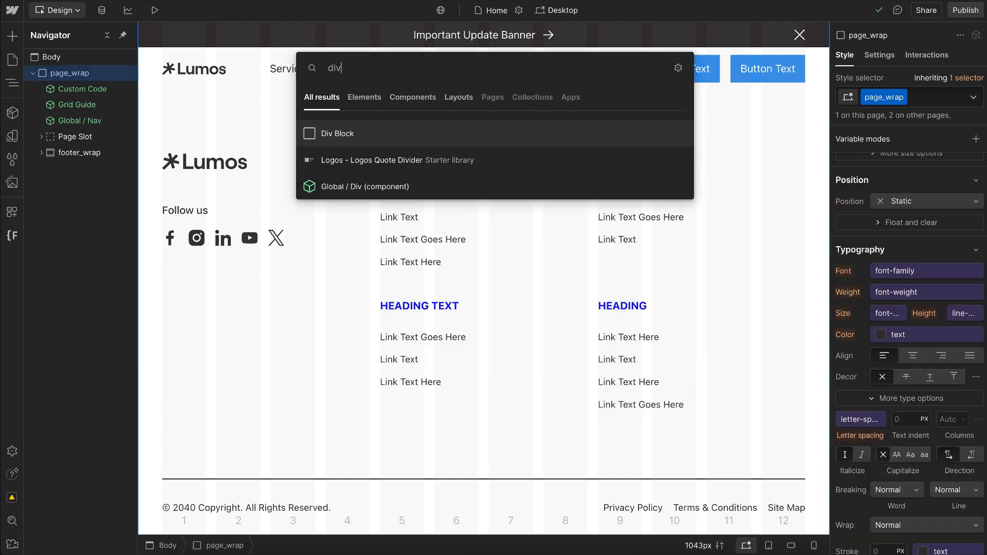
pyautogui.press('Return')
pyautogui.hotkey('ctrl', 'Return')
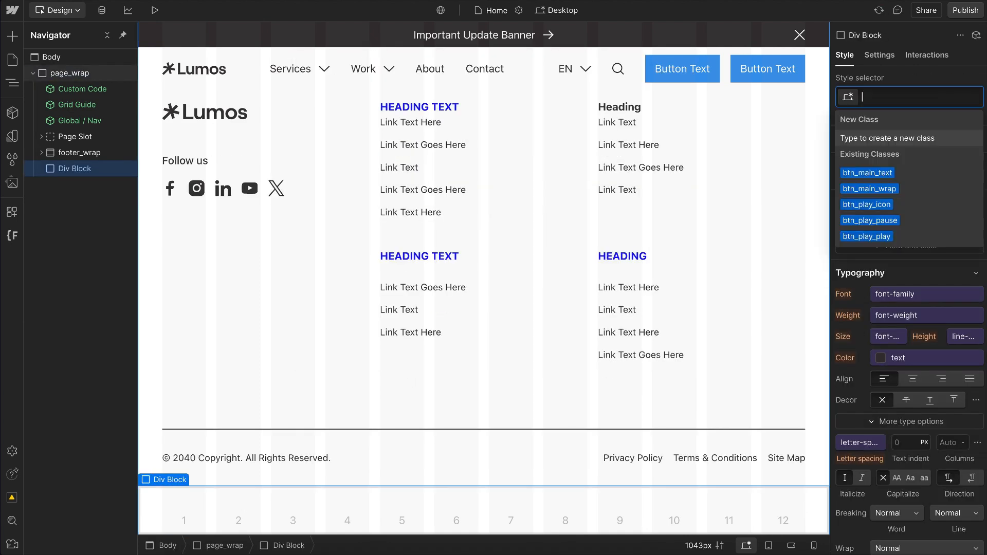
pyautogui.write('u-weight-')
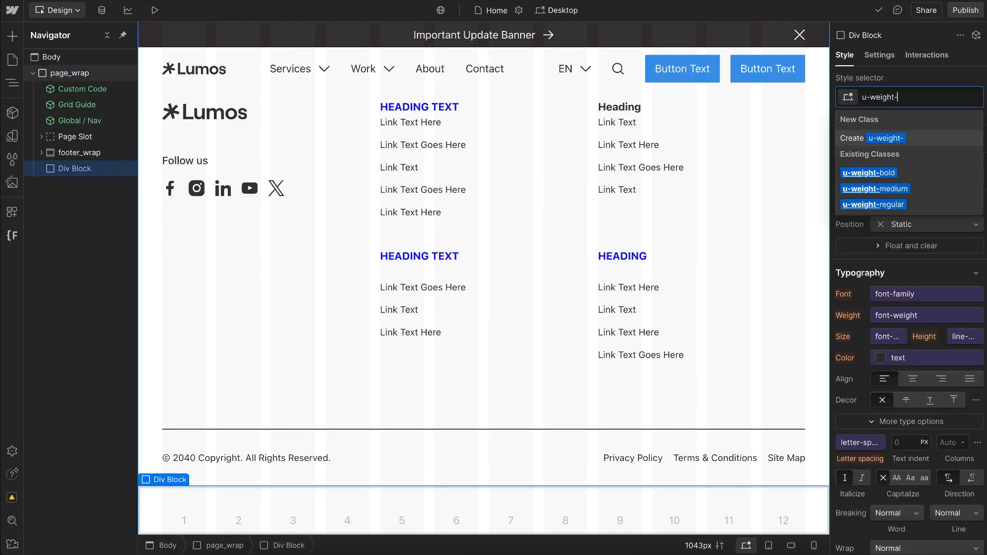
pyautogui.write('ext')
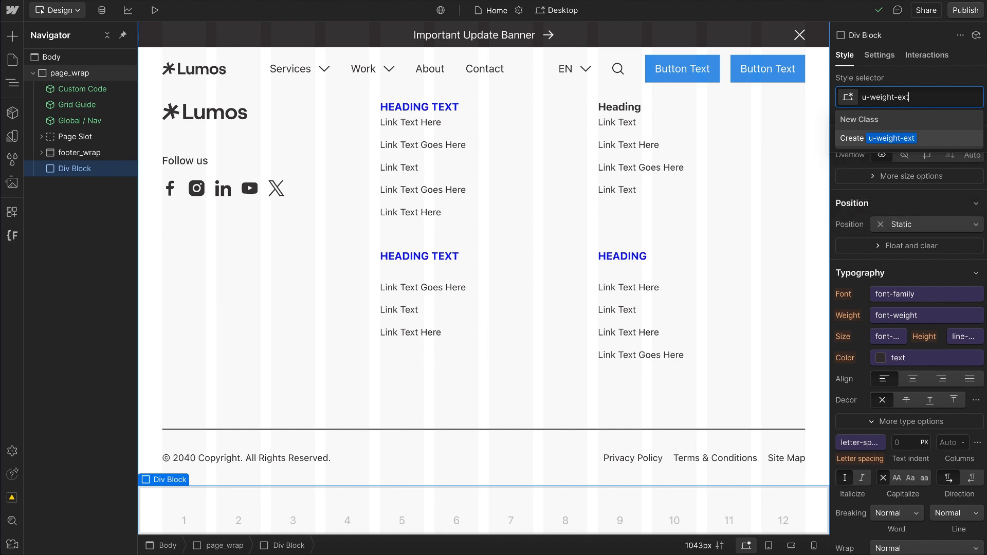
pyautogui.write('ra-bold')
pyautogui.press('Return')
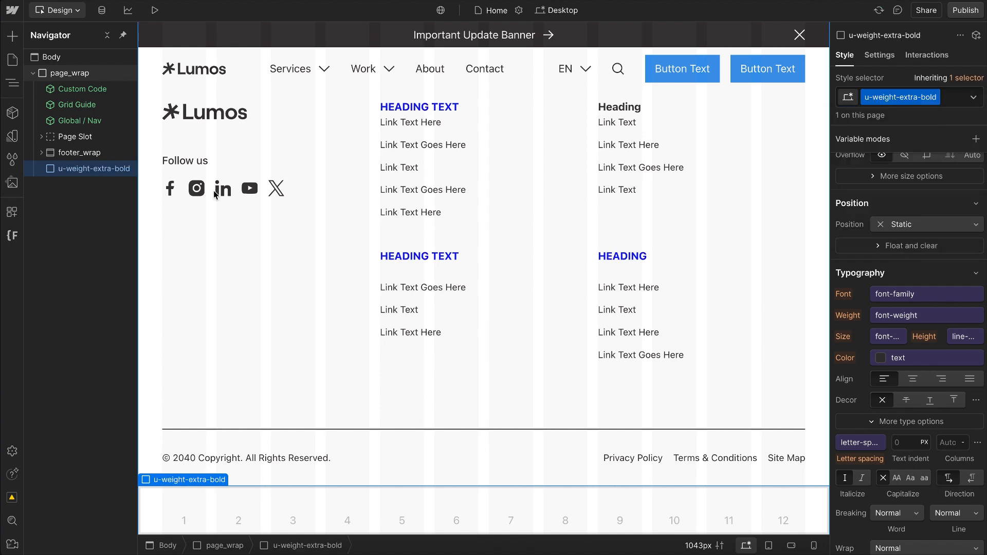
# Step: Unlink the font weight of u-weight-extra-bold from its variable and set it to 800 - Extra Bold
pyautogui.click(960, 317)
pyautogui.click(964, 299)
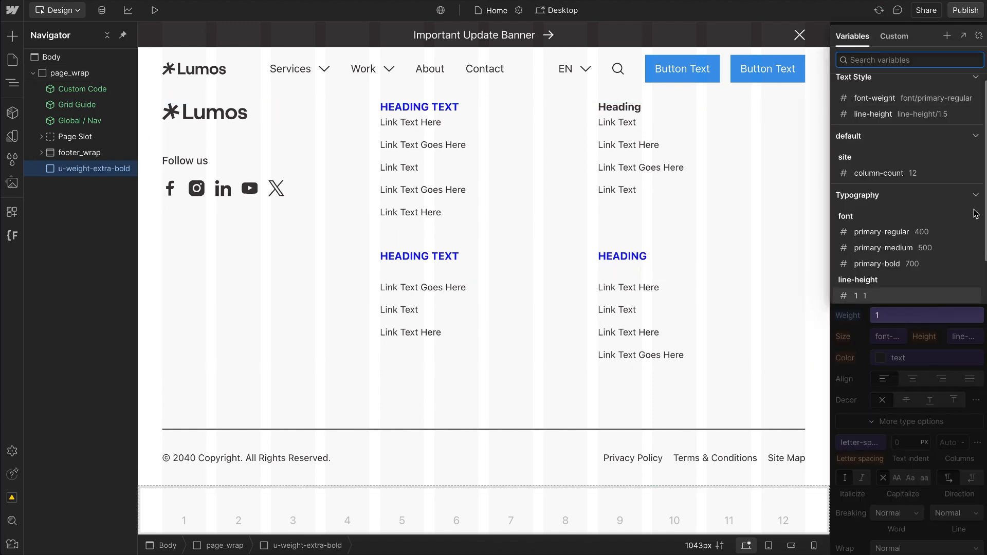
pyautogui.click(981, 37)
pyautogui.click(920, 317)
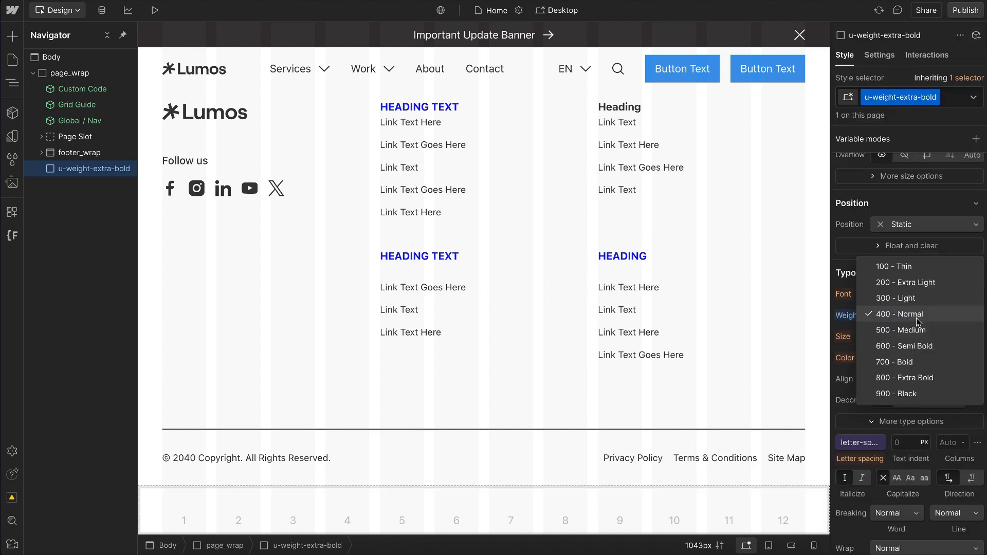
pyautogui.click(915, 379)
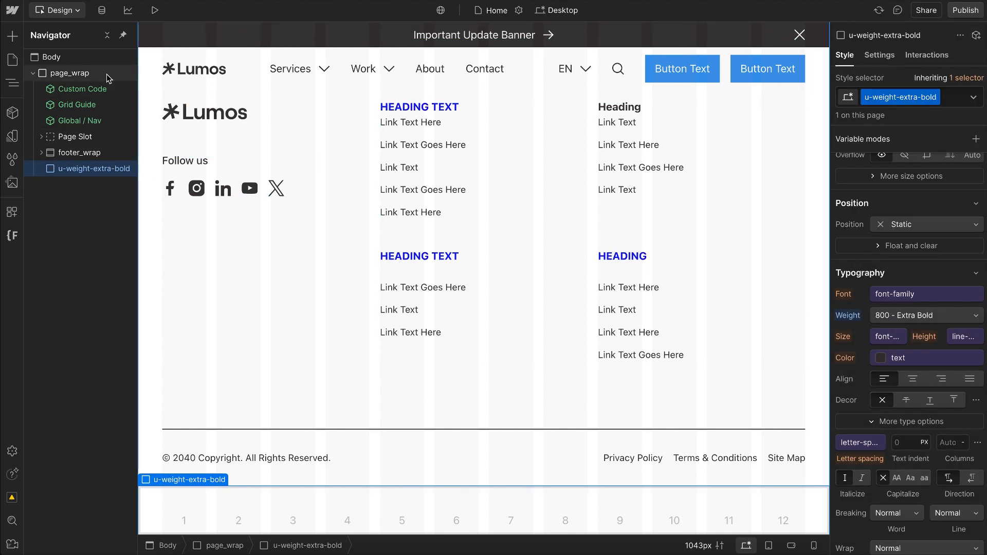
# Step: Add another div block inside page_wrap and give it the new class hero_heading
pyautogui.click(108, 75)
pyautogui.hotkey('ctrl', 'e')
pyautogui.write('div')
pyautogui.press('Return')
pyautogui.write('he')
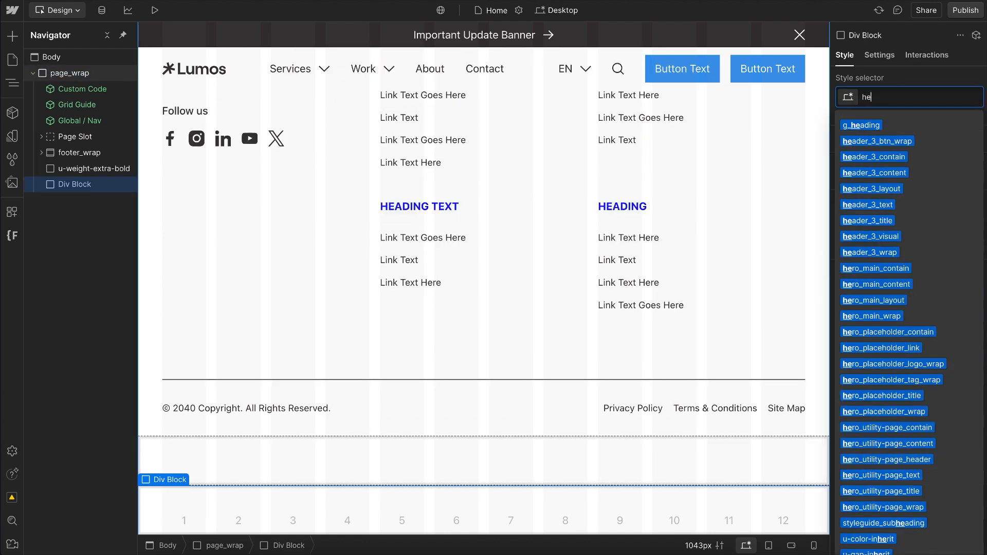
pyautogui.write('ro_heading')
pyautogui.press('Return')
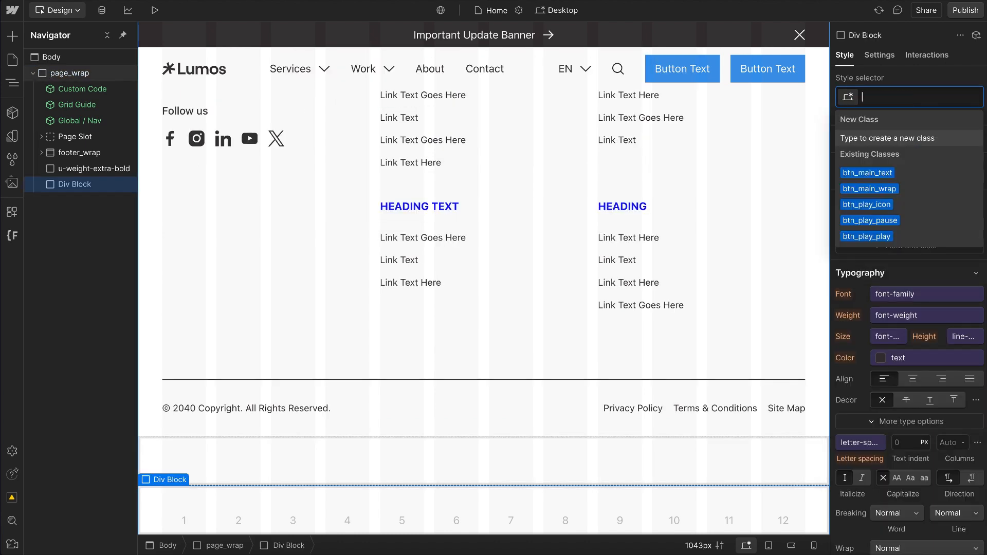
pyautogui.press('Escape')
# Step: Set hero_heading's font weight to 100 - Thin instead of a linked variable
pyautogui.click(976, 337)
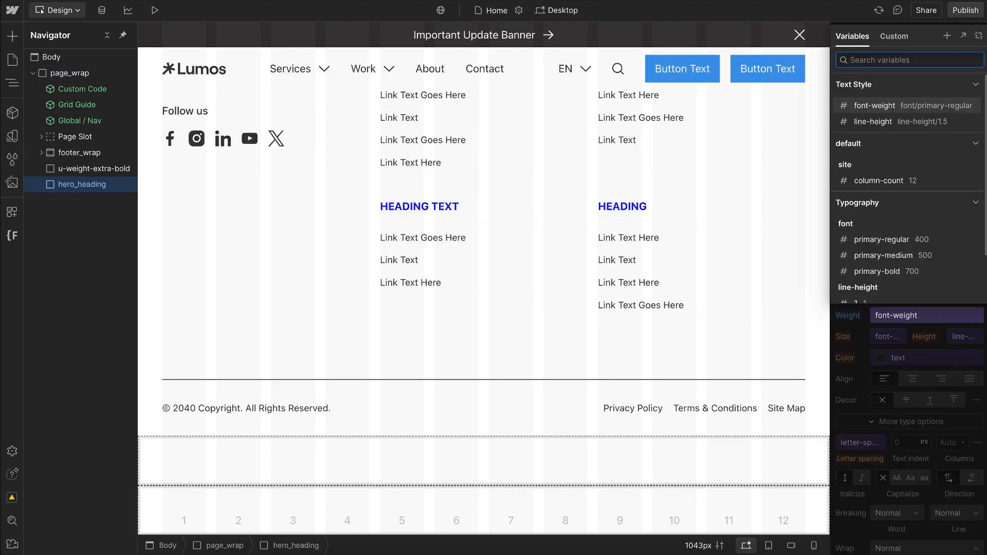
pyautogui.press('Escape')
pyautogui.click(905, 315)
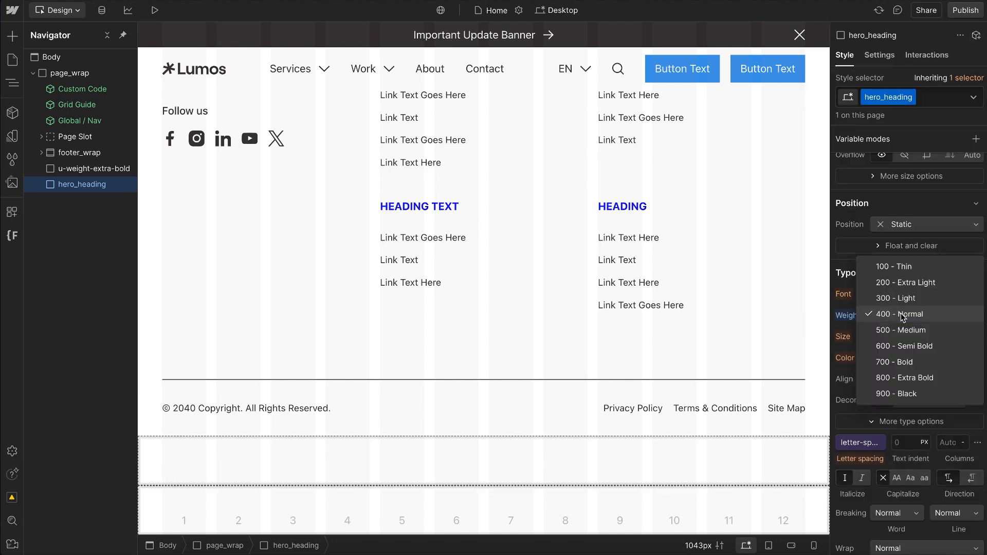
pyautogui.click(906, 268)
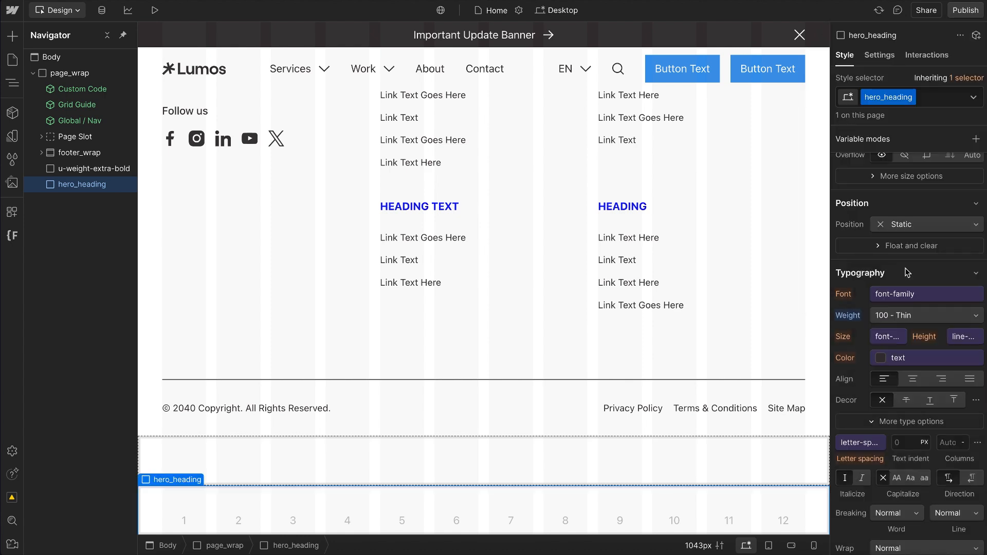
# Step: Stack the u-weight-extra-bold class on the hero_heading block
pyautogui.click(950, 99)
pyautogui.write('extra')
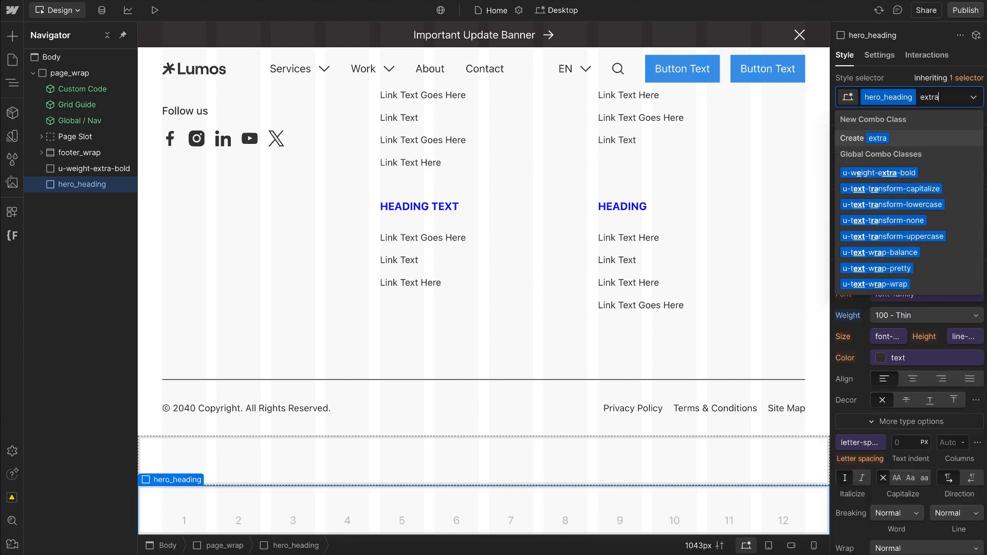
pyautogui.click(949, 173)
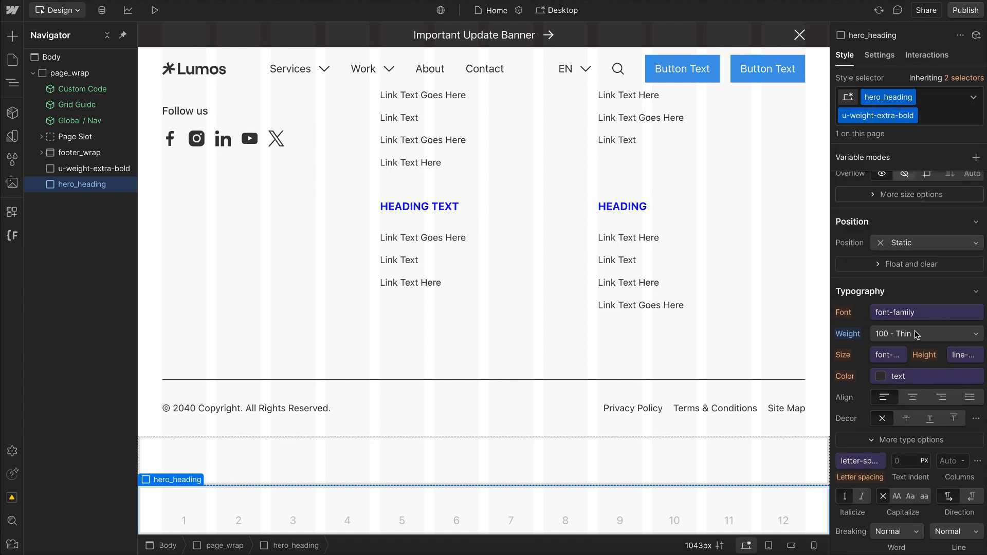
# Step: Inspect which class supplies the hero_heading block's weight, and delete both new div blocks
pyautogui.click(845, 336)
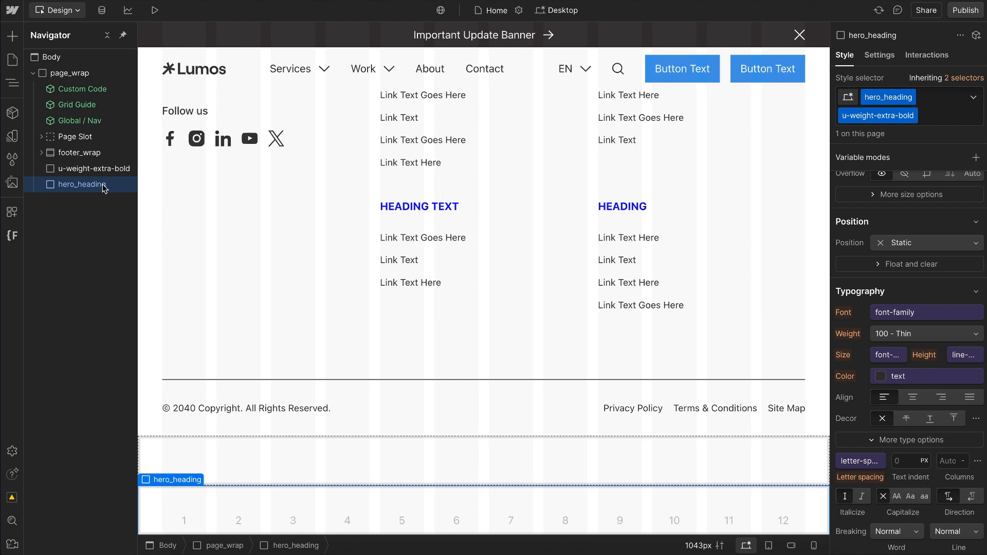
pyautogui.press('Delete')
pyautogui.press('Delete')
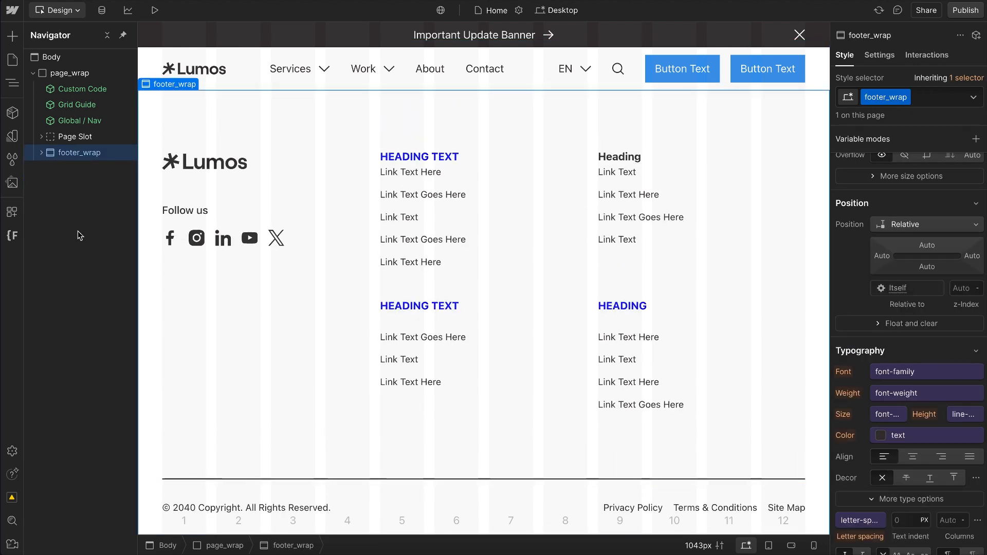
# Step: Examine the project's stylesheet order in Finsweet's CSS Styles Reorder, from the utility classes down to the custom classes
pyautogui.click(13, 238)
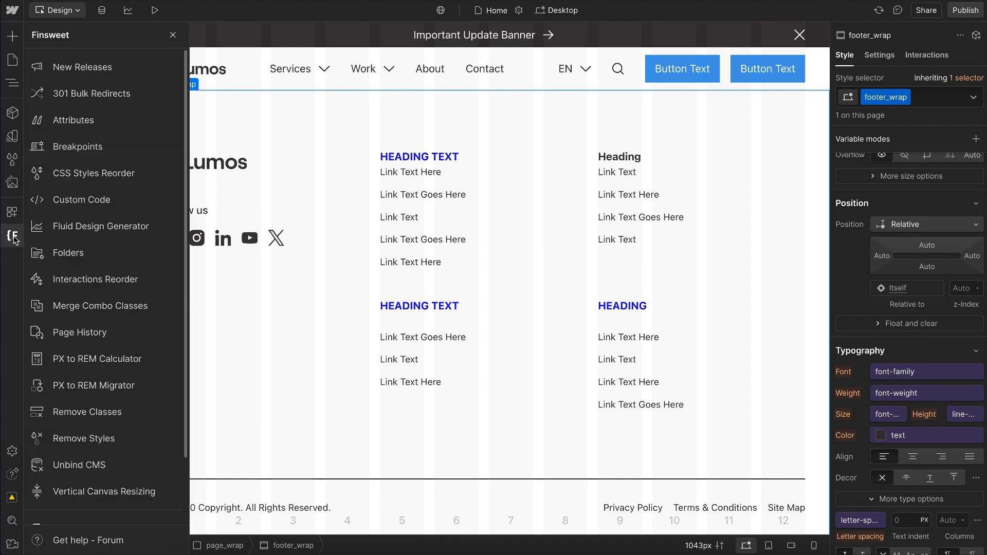
pyautogui.click(107, 180)
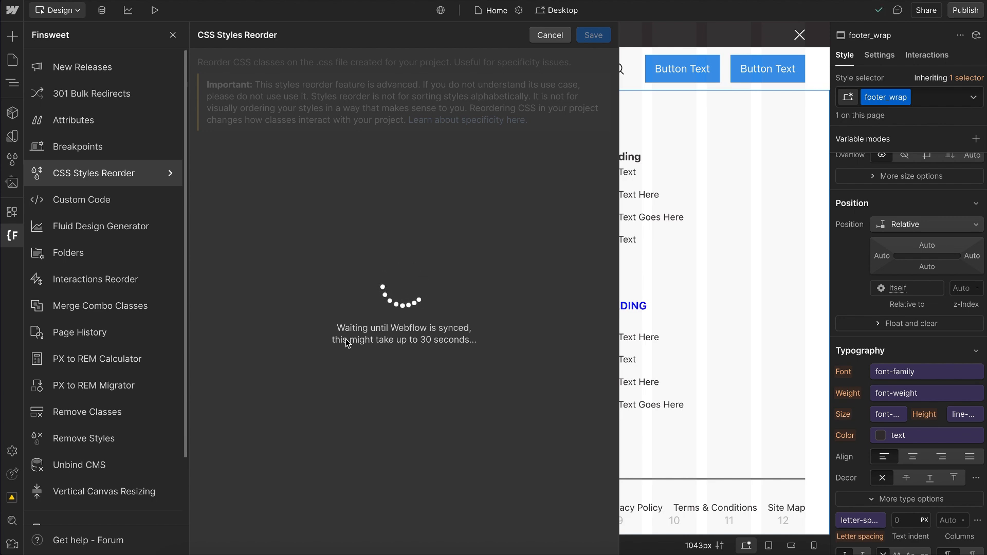
pyautogui.scroll(-8, 277, 279)
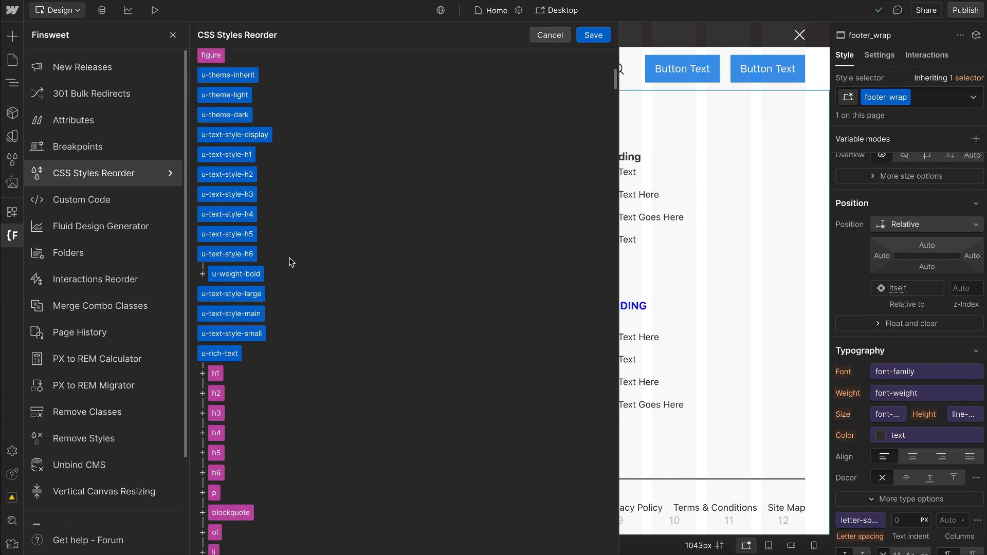
pyautogui.scroll(-1, 288, 258)
pyautogui.scroll(-10, 282, 355)
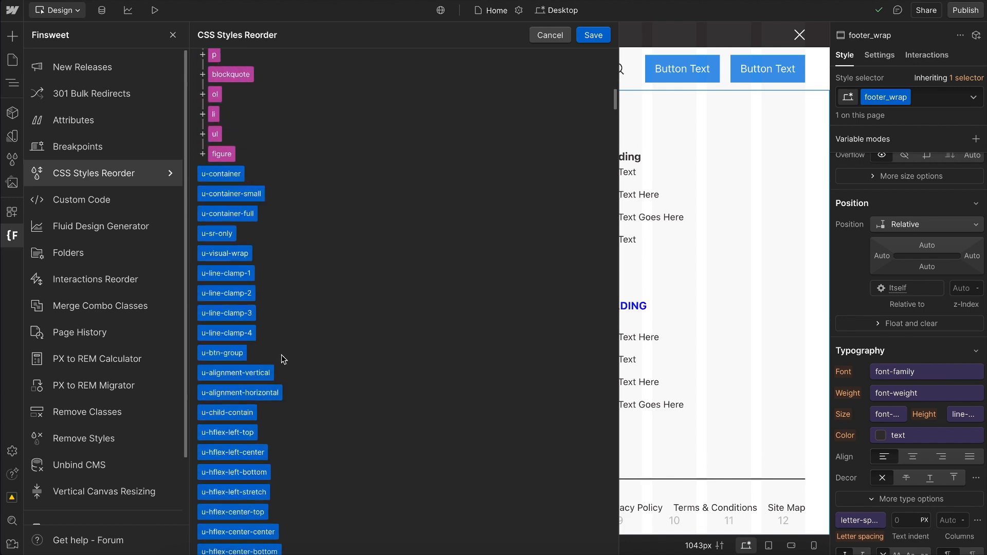
pyautogui.scroll(-5, 304, 408)
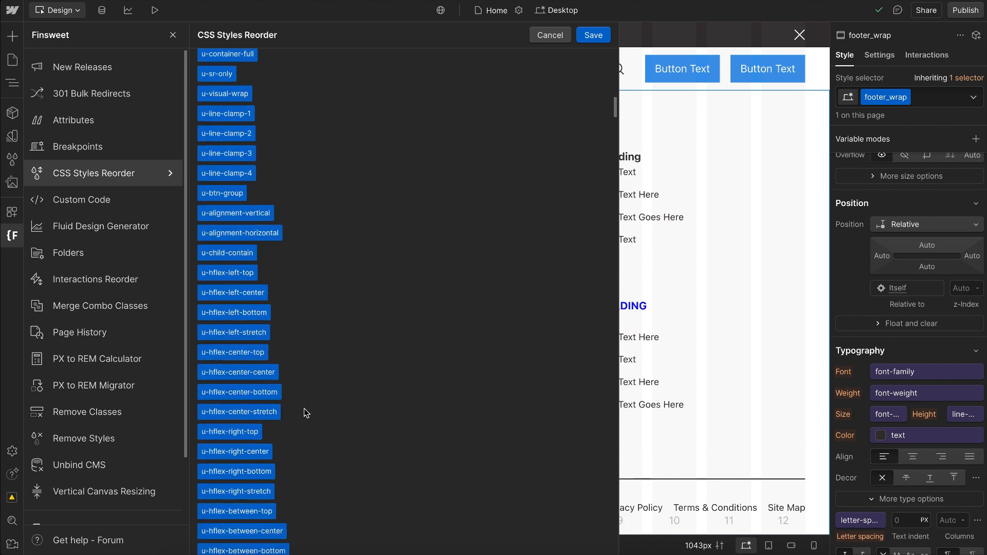
pyautogui.scroll(-9, 310, 360)
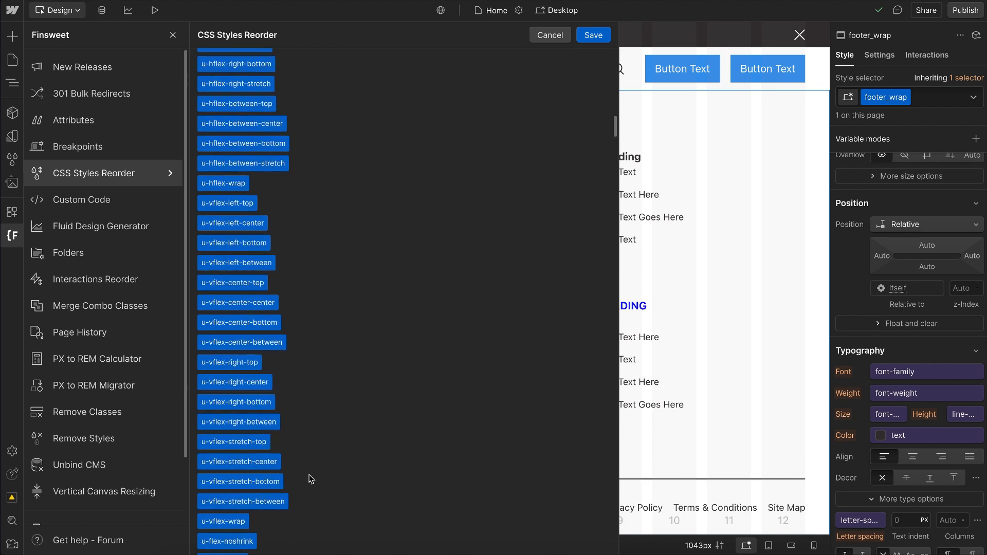
pyautogui.scroll(-2, 311, 479)
pyautogui.scroll(-8, 334, 396)
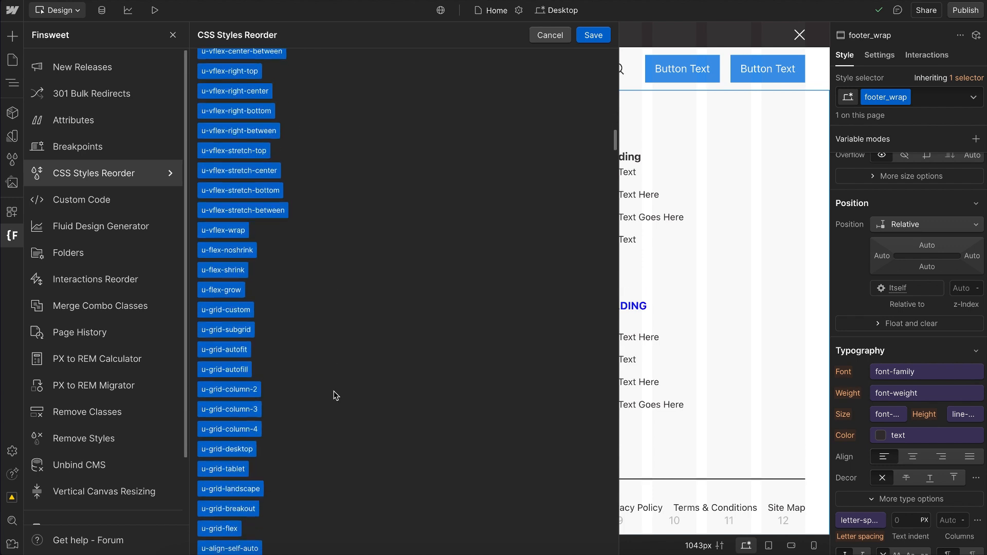
pyautogui.scroll(-10, 335, 396)
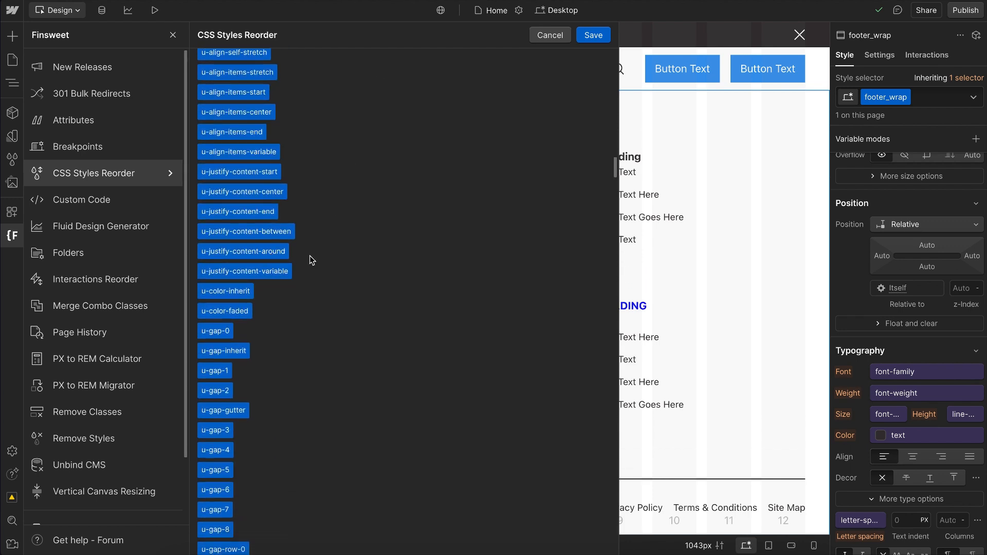
pyautogui.scroll(-12, 295, 390)
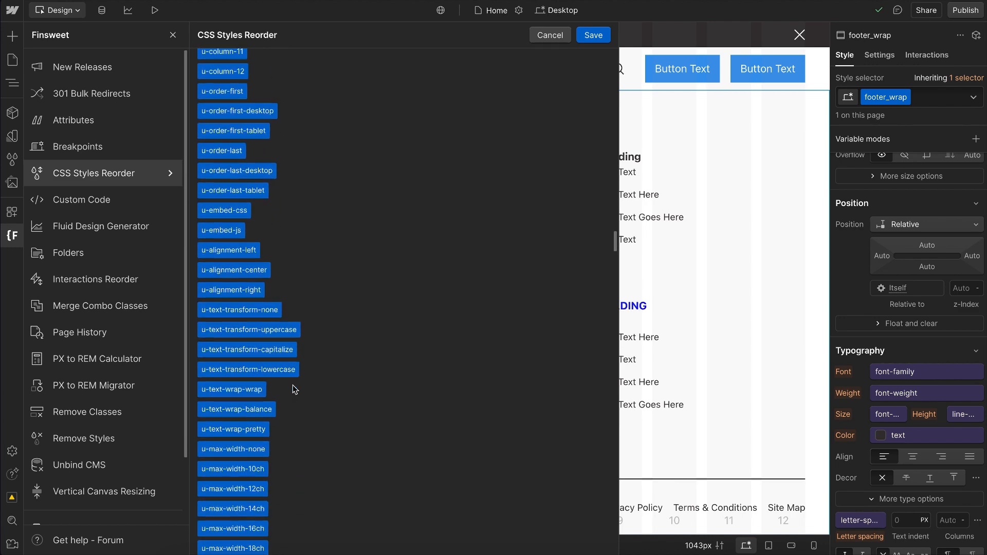
pyautogui.scroll(-15, 295, 390)
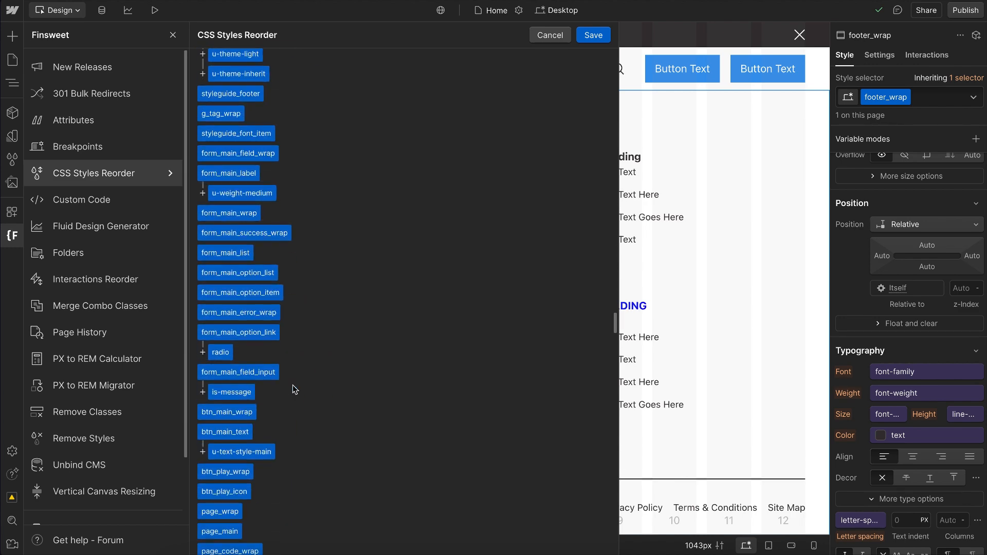
pyautogui.scroll(-8, 294, 389)
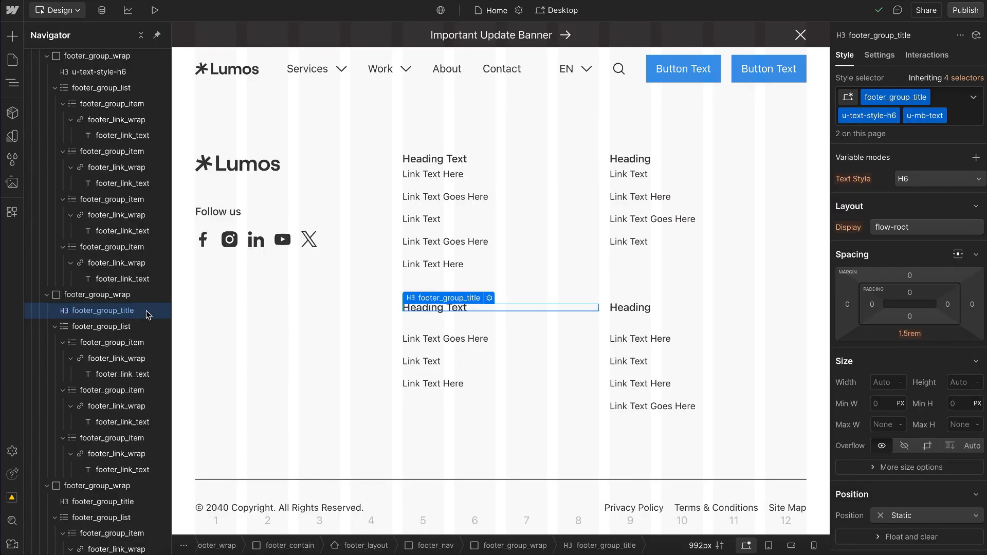
# Step: Inspect the lower-left footer group's footer_group_wrap class and the u-text-style-h6 utility class stacked on its heading
pyautogui.click(142, 295)
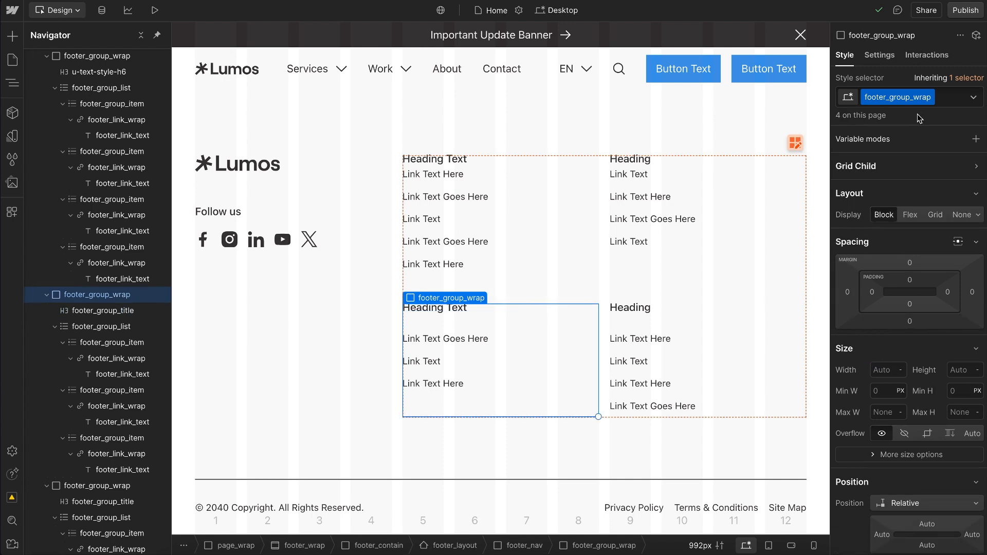
pyautogui.doubleClick(904, 99)
pyautogui.press('Escape')
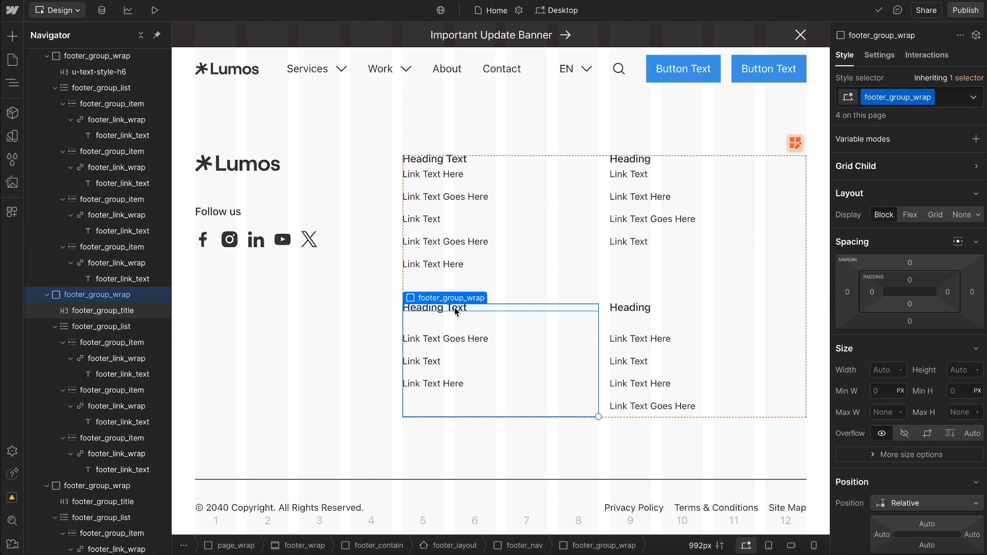
pyautogui.click(456, 311)
pyautogui.doubleClick(878, 118)
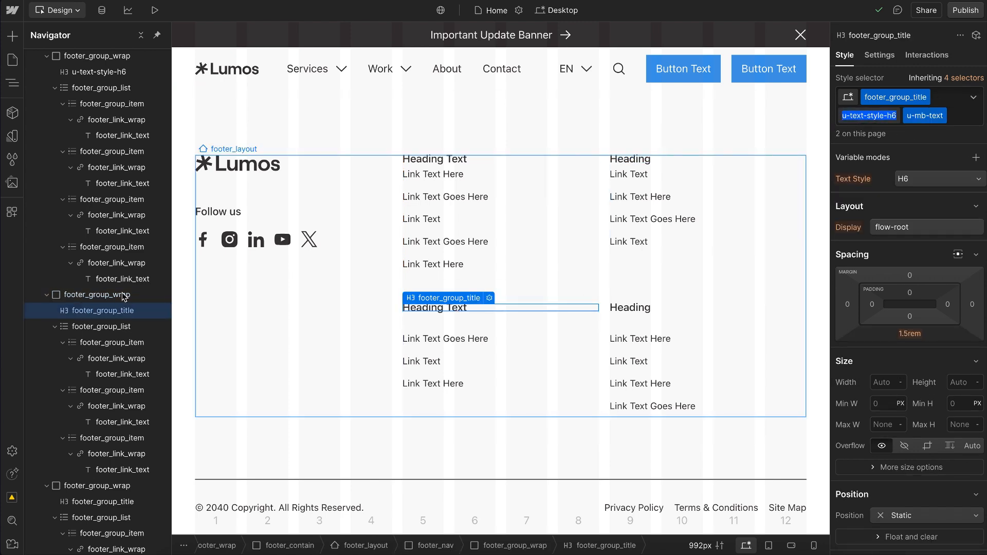
# Step: Try 2rem padding on all sides of the footer_group_wrap class, and undo it
pyautogui.click(92, 295)
pyautogui.scroll(-2, 80, 239)
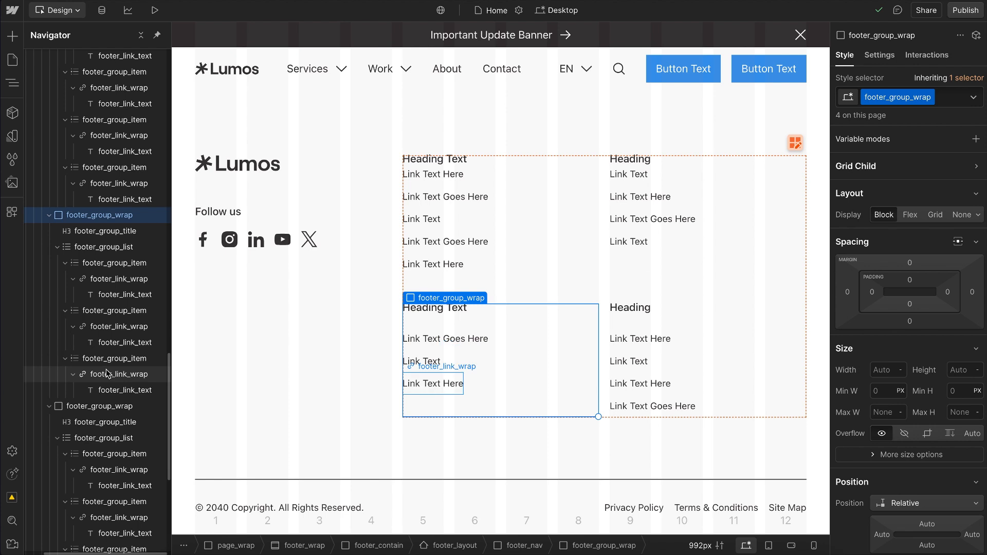
pyautogui.hscroll(1, 112, 212)
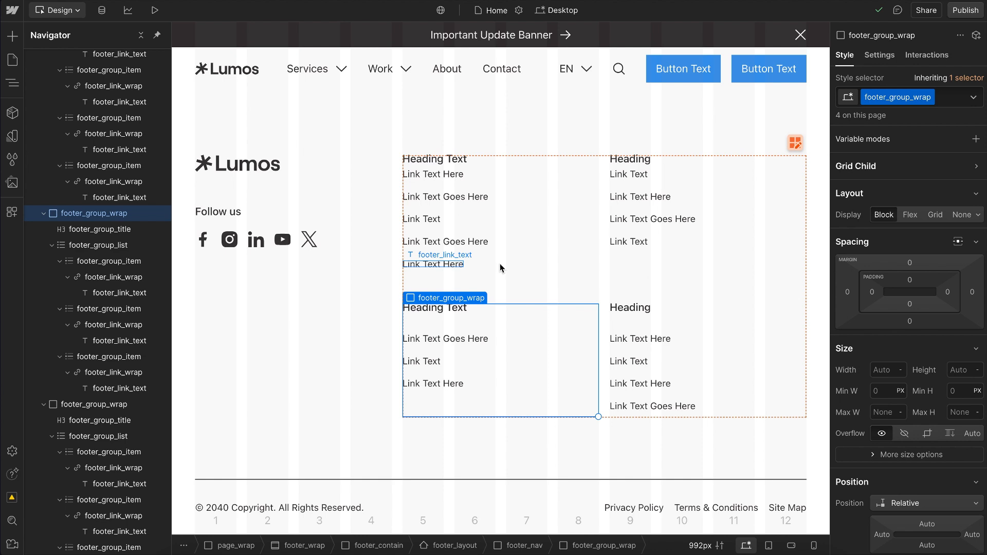
pyautogui.click(908, 280)
pyautogui.write('2rem')
pyautogui.press('Return')
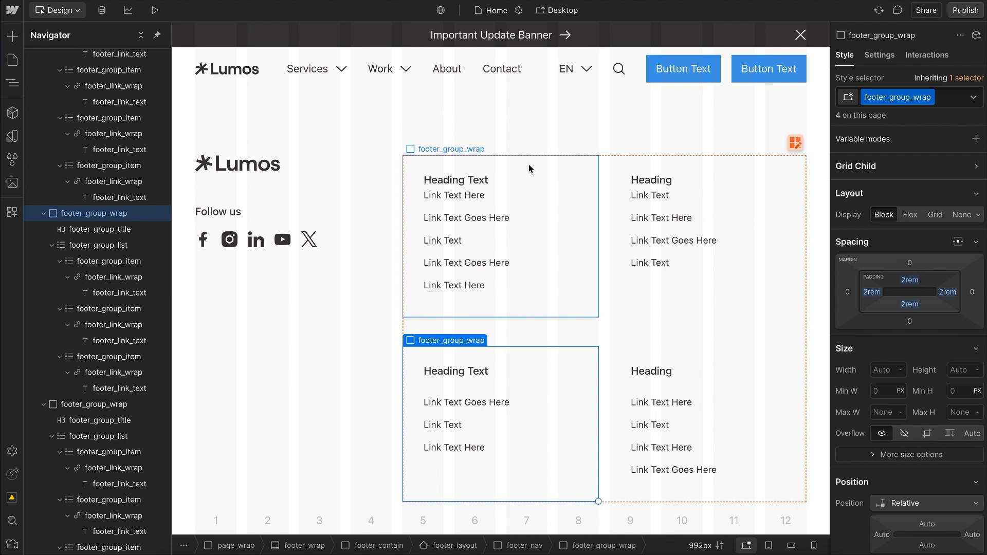
pyautogui.hotkey('ctrl', 'z')
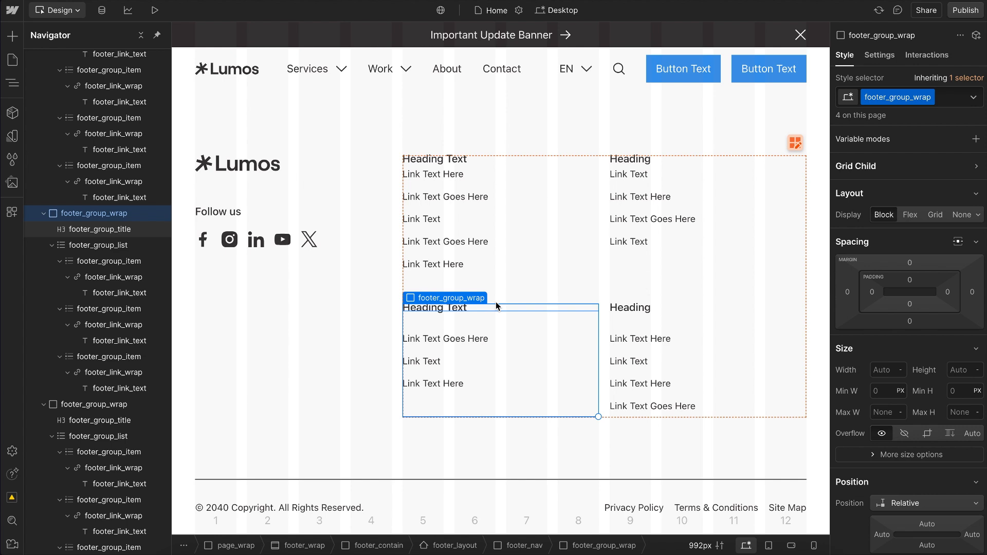
# Step: Try removing the u-text-style-h6 utility class from the upper-left footer group's heading, and undo it
pyautogui.click(622, 161)
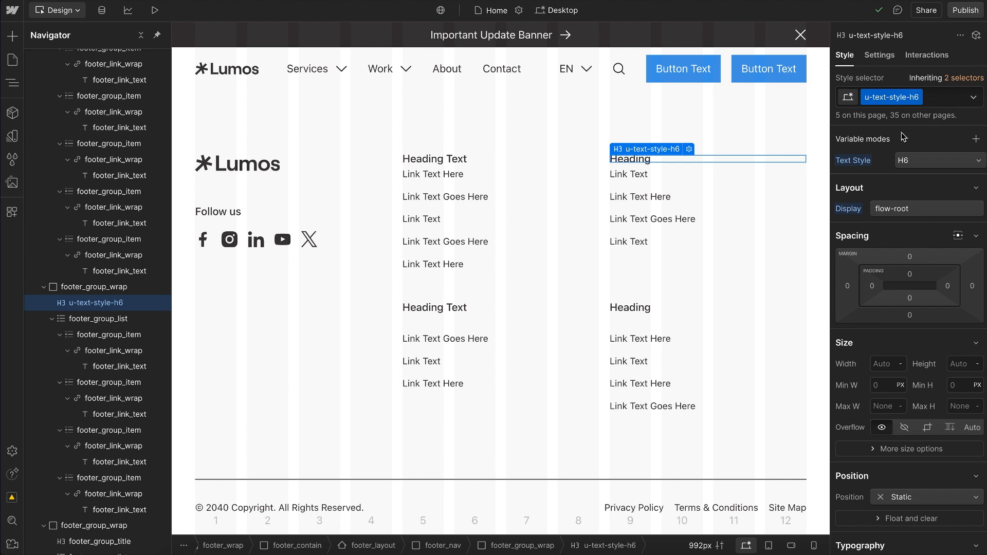
pyautogui.click(434, 159)
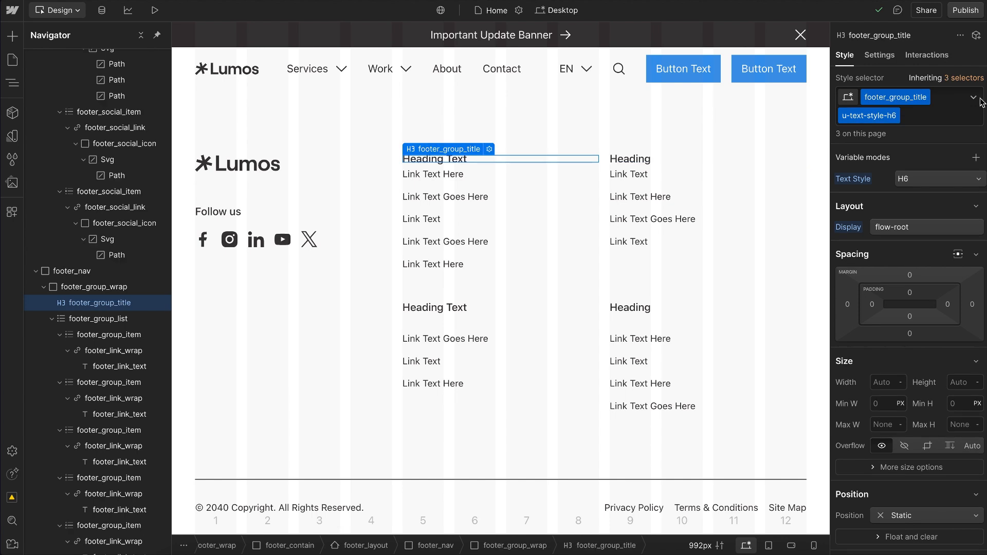
pyautogui.click(932, 107)
pyautogui.press('BackSpace')
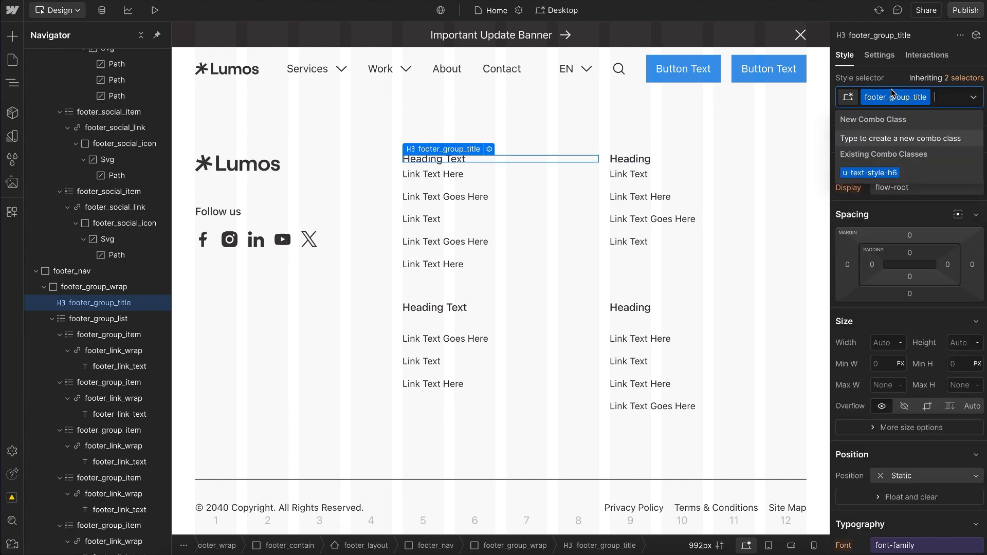
pyautogui.press('Escape')
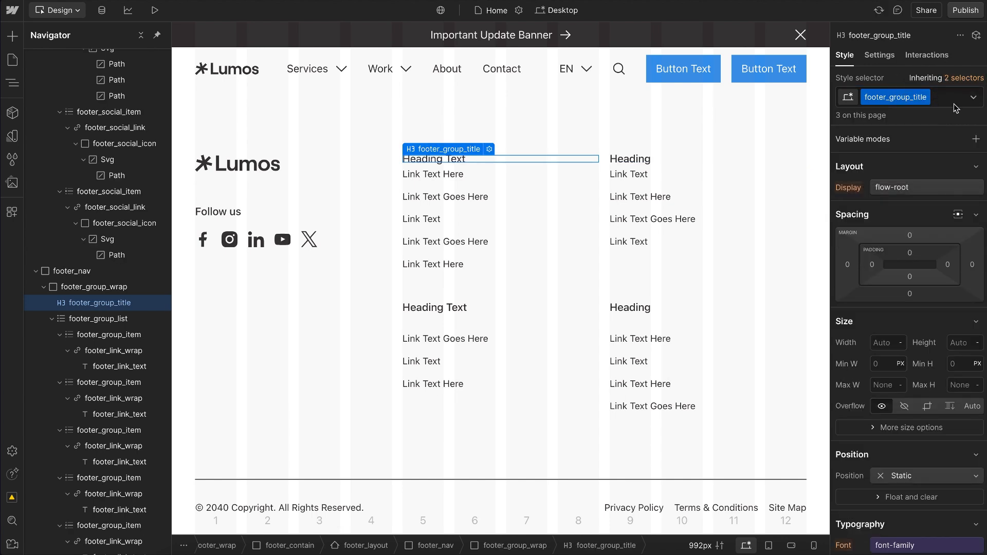
pyautogui.hotkey('ctrl', 'z')
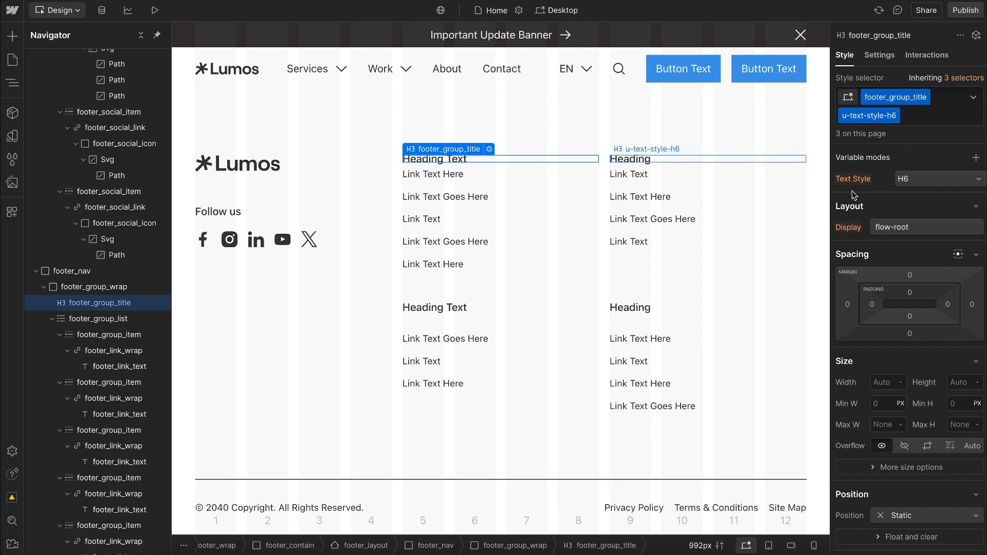
# Step: Try center alignment on the u-text-style-h6 utility class through the upper-right footer heading, and reset it
pyautogui.click(774, 163)
pyautogui.scroll(-5, 937, 349)
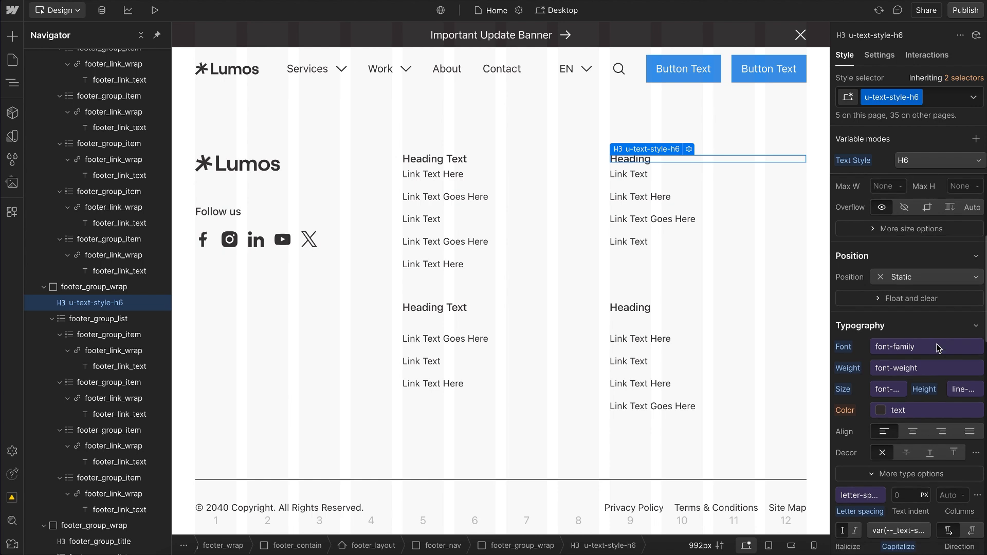
pyautogui.scroll(-1, 937, 348)
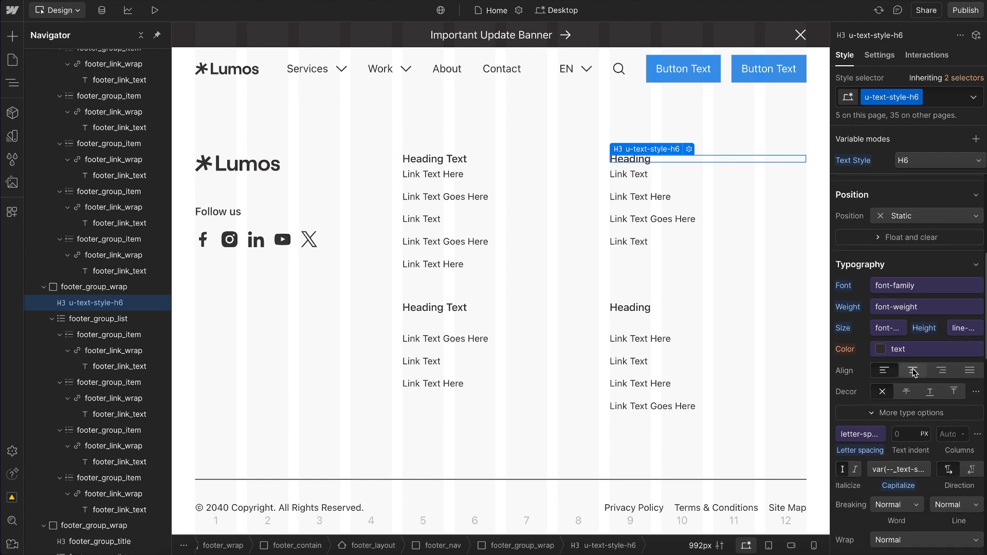
pyautogui.click(914, 370)
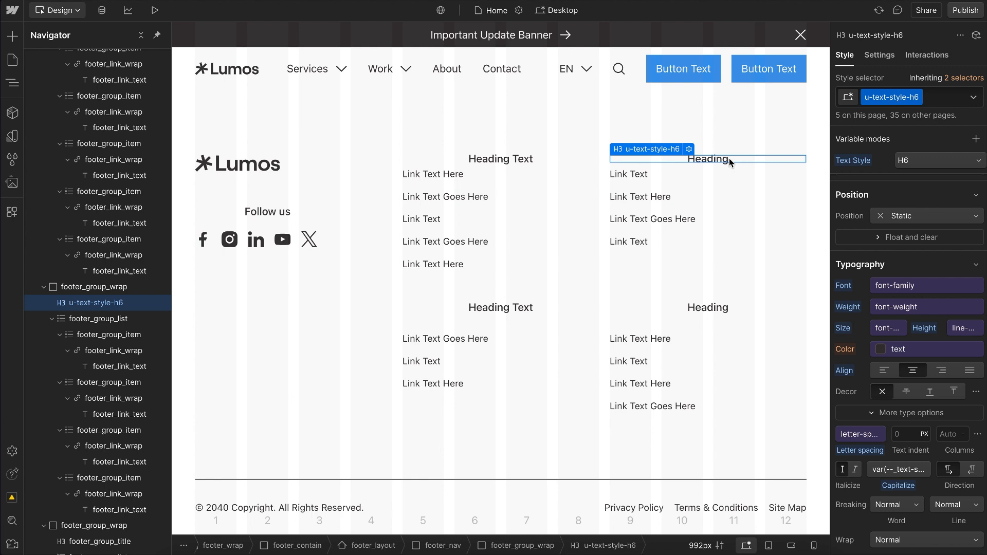
pyautogui.click(845, 371)
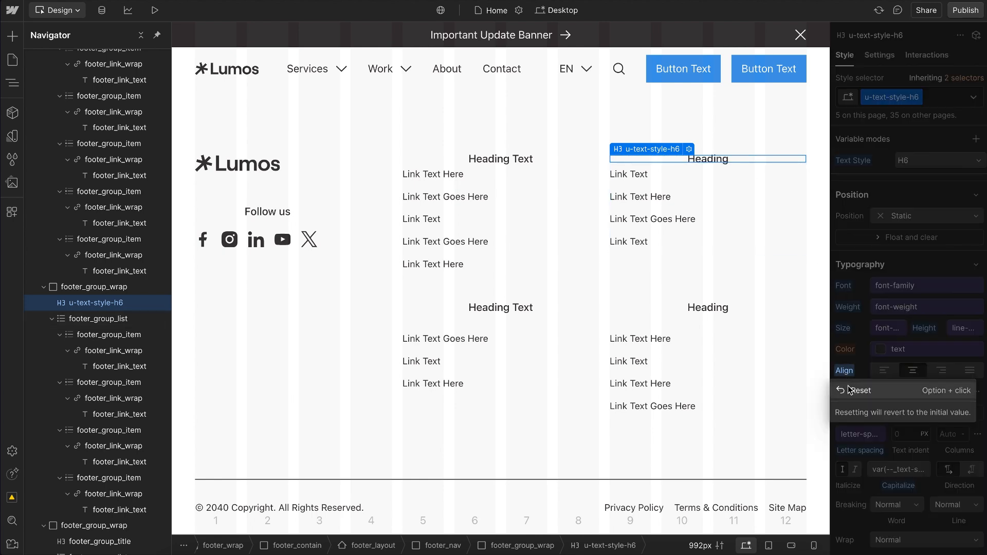
pyautogui.click(852, 391)
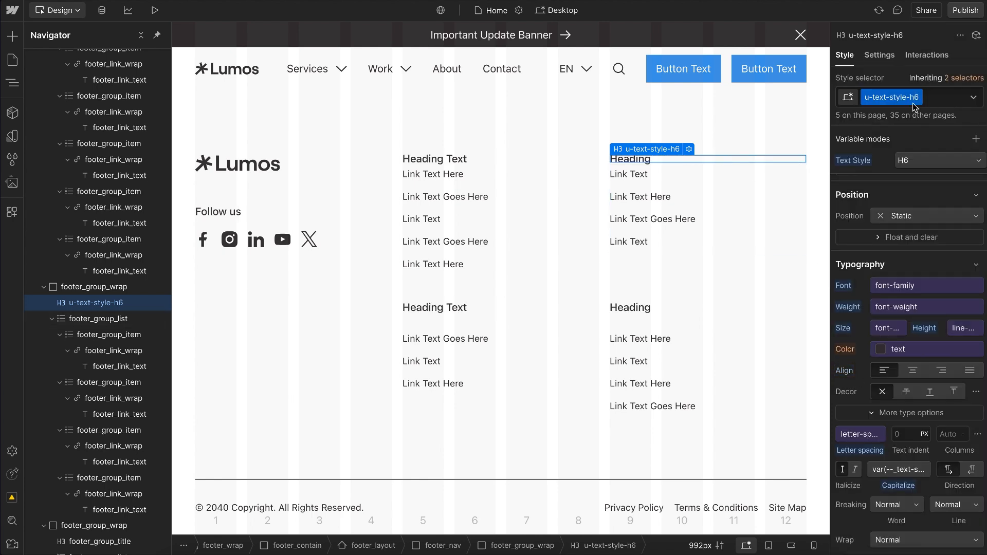
# Step: Center-align the footer_group_title and u-text-style-h6 combo on the upper-left footer heading, and compare it with the heading using only the utility class
pyautogui.click(443, 159)
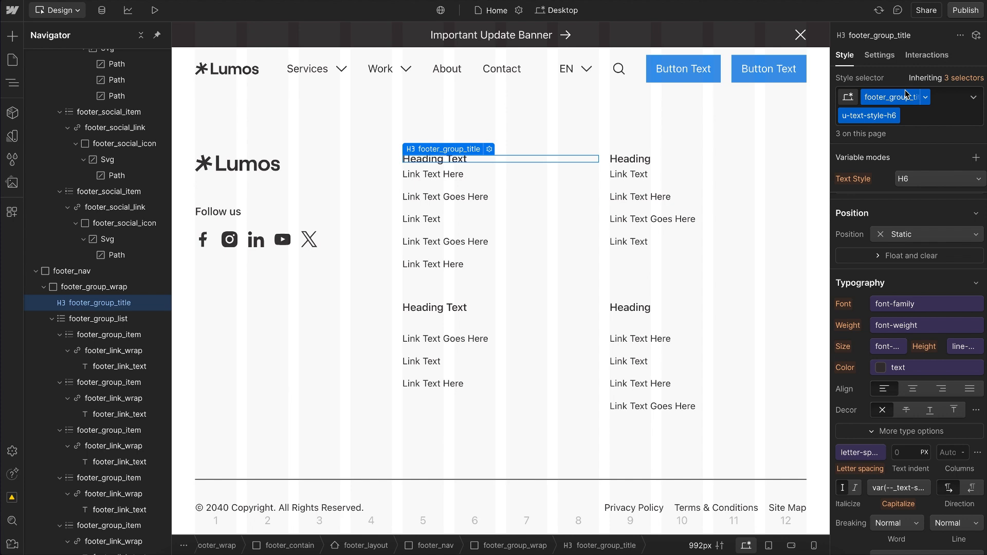
pyautogui.click(914, 390)
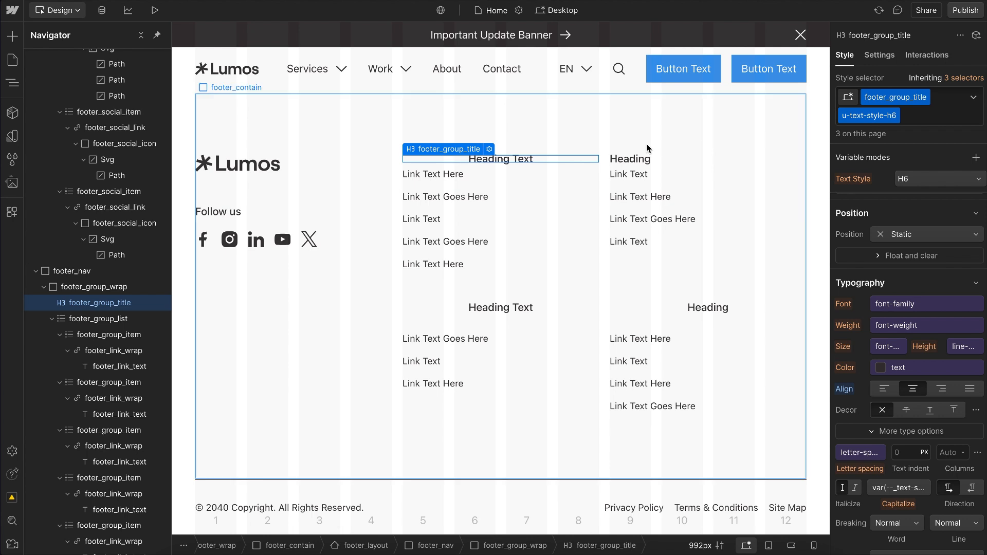
pyautogui.click(641, 161)
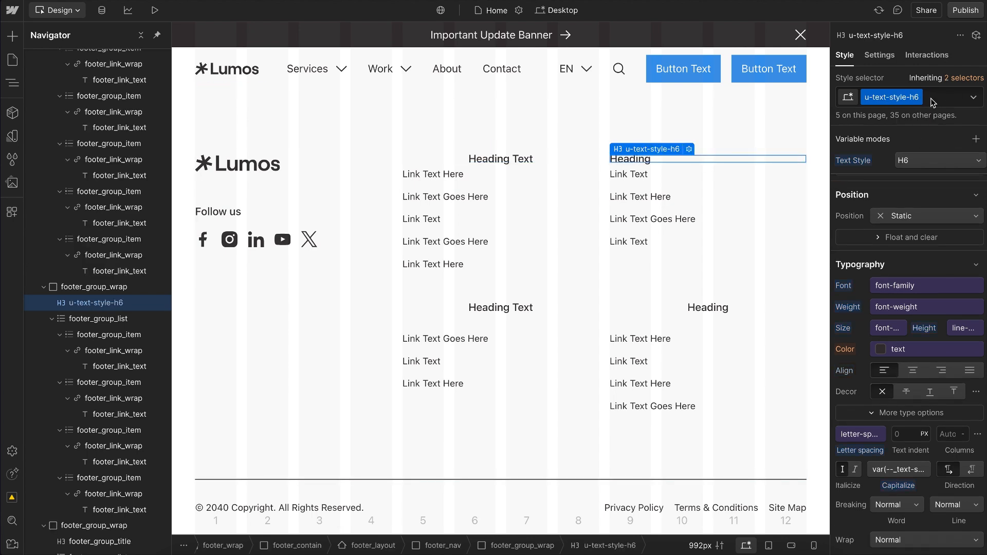
pyautogui.click(486, 159)
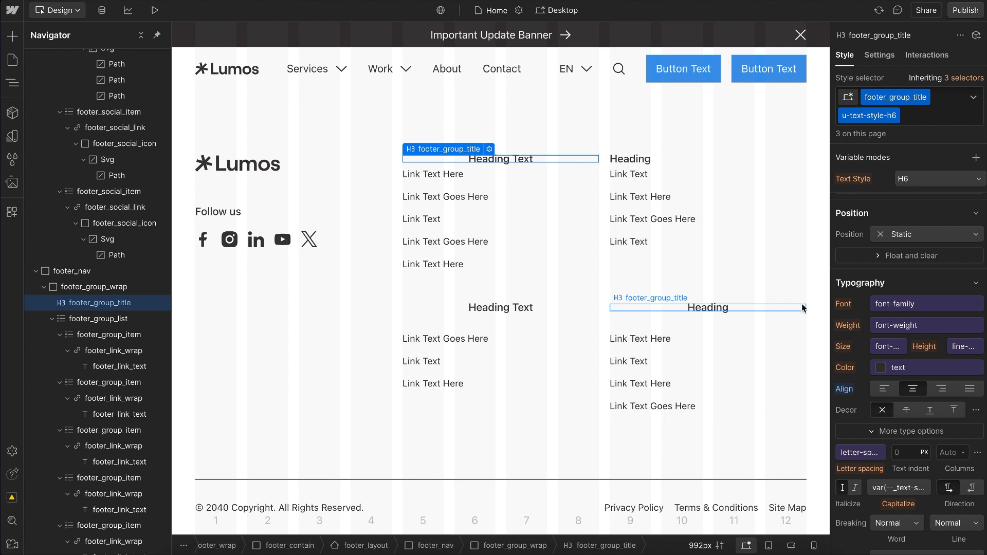
# Step: Rename the upper-left footer heading's stacked u-text-style-h6 class to u-text-style-h5, and check the two lower footer headings
pyautogui.doubleClick(891, 120)
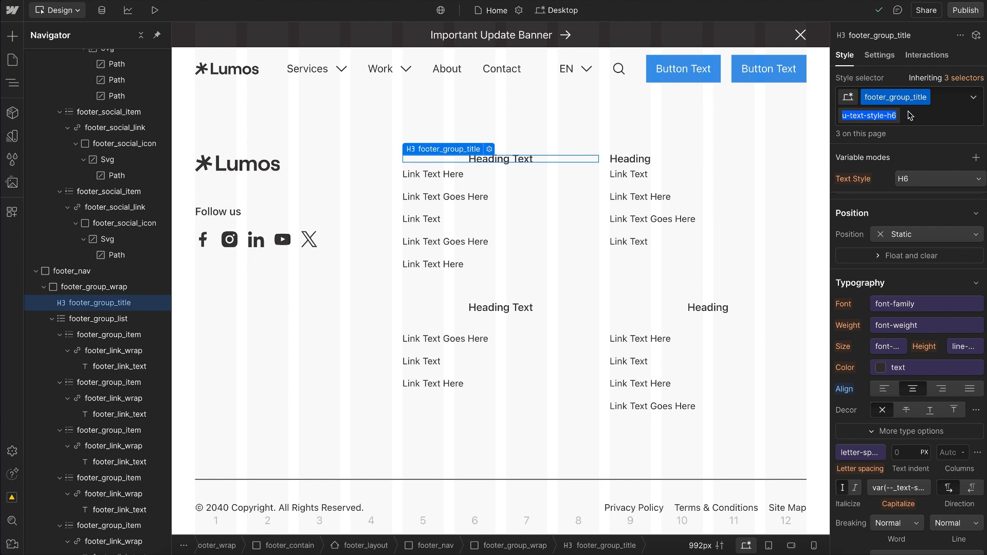
pyautogui.press('Right')
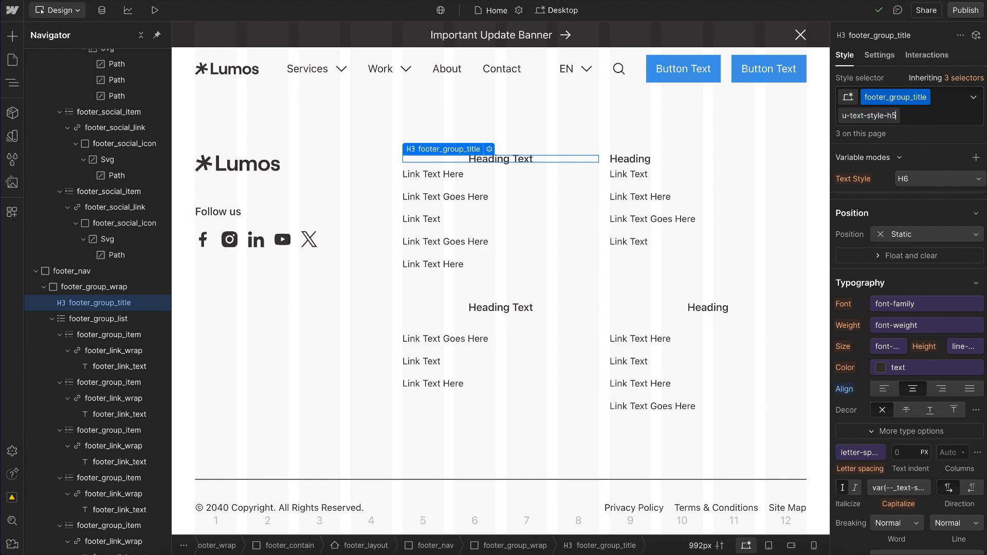
pyautogui.press('Return')
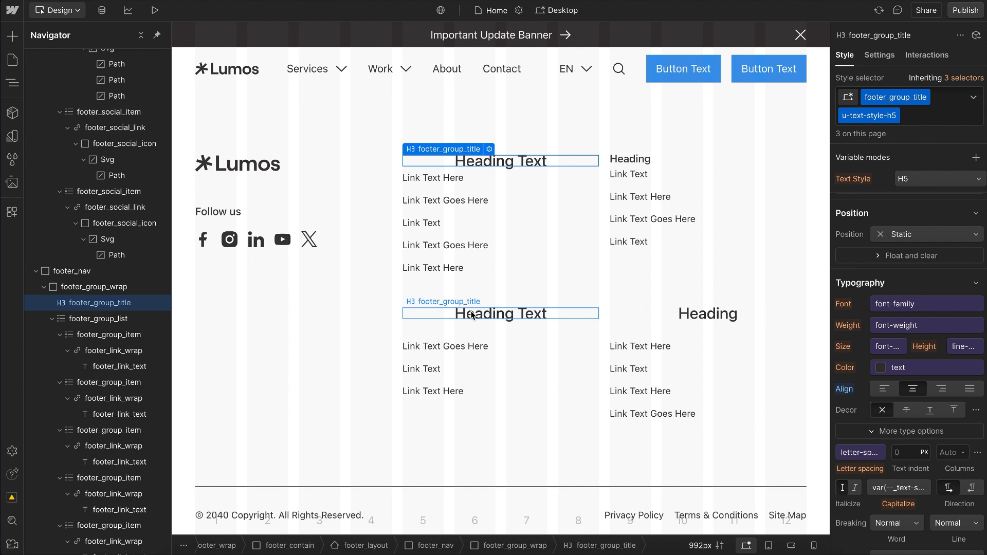
pyautogui.click(472, 315)
pyautogui.click(730, 316)
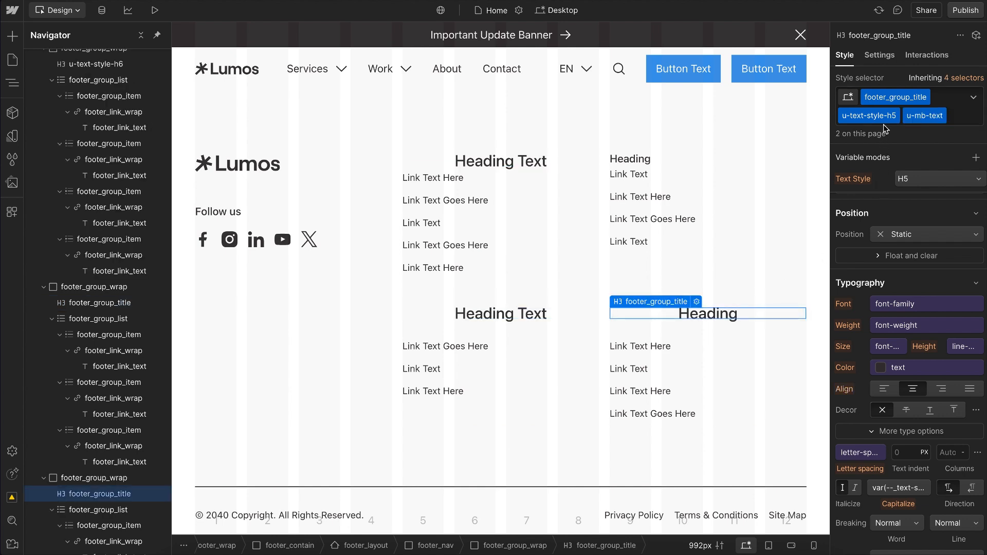
# Step: Reset the text alignment on the upper-left footer heading's combo class
pyautogui.click(501, 161)
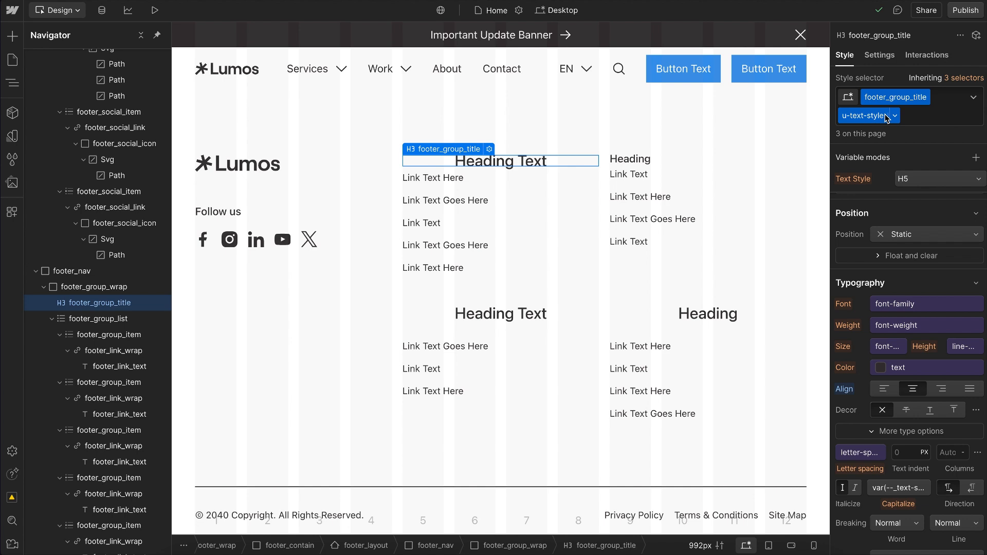
pyautogui.click(844, 390)
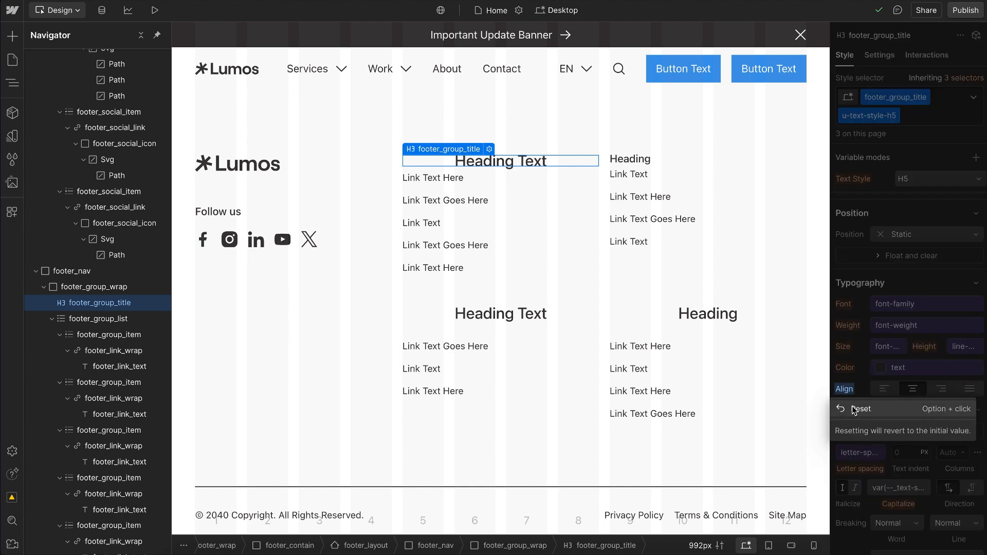
pyautogui.click(853, 409)
# Step: Try u-text-style-h3 and u-text-style-h2 as the heading's stacked text style class, and restore u-text-style-h6
pyautogui.doubleClick(872, 117)
pyautogui.press('Right')
pyautogui.press('BackSpace')
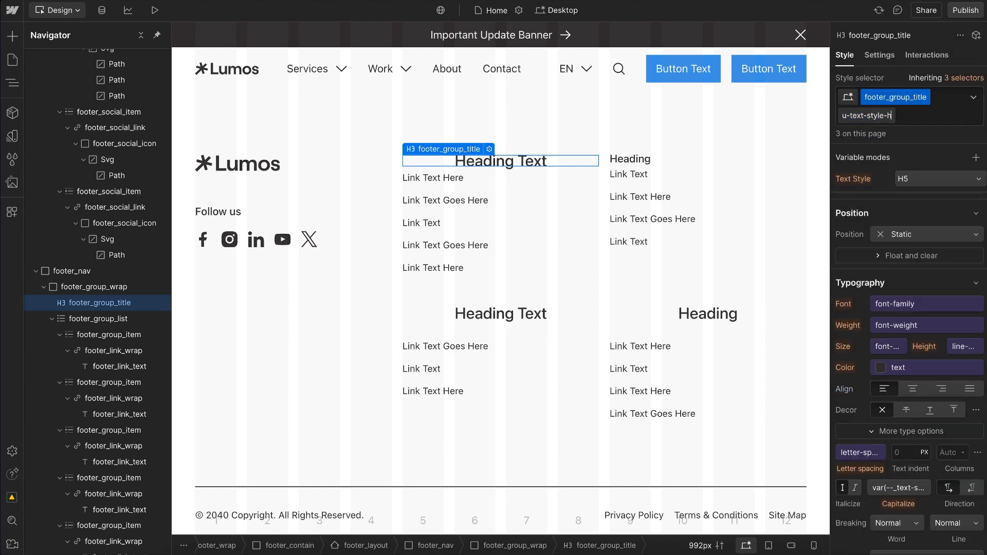
pyautogui.write('2')
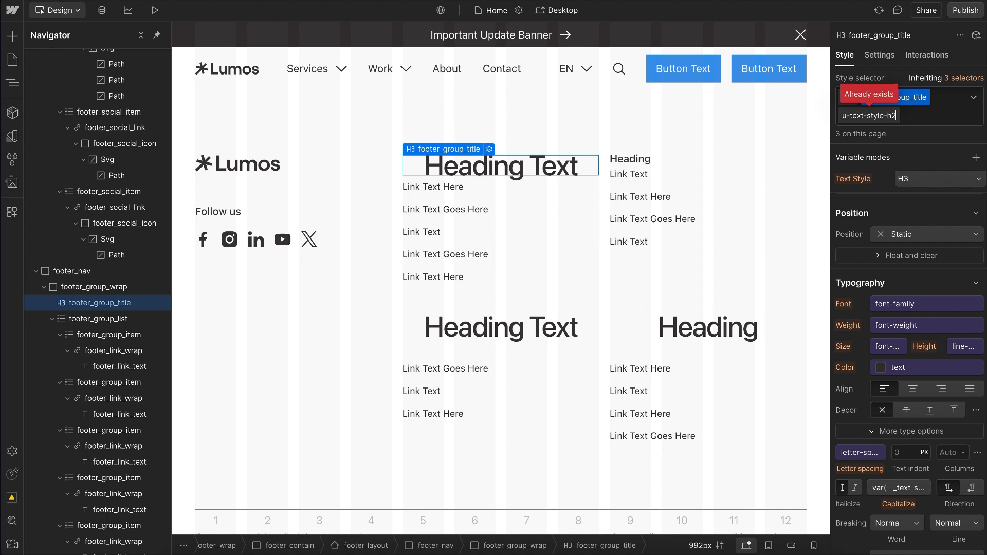
pyautogui.press('Return')
pyautogui.doubleClick(870, 116)
pyautogui.press('BackSpace')
pyautogui.press('BackSpace')
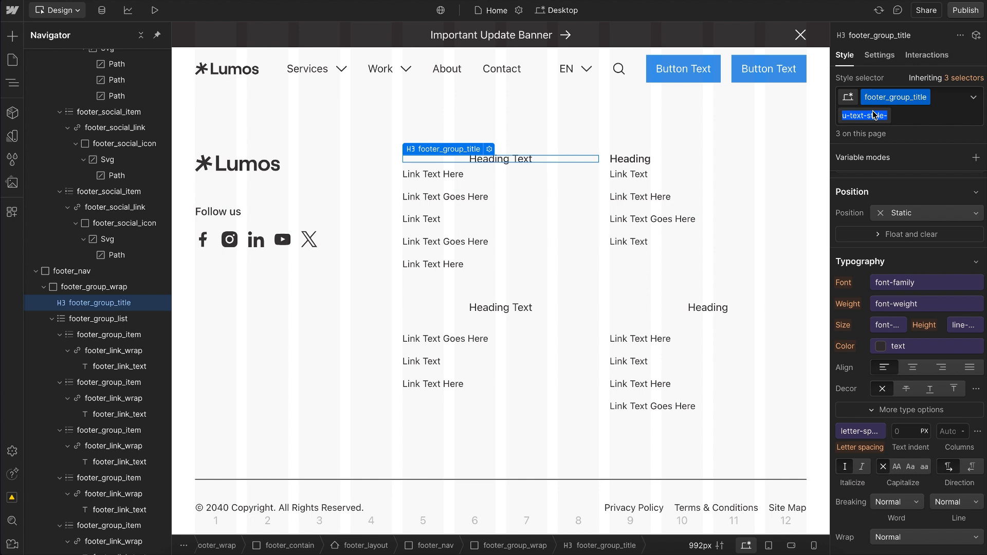
pyautogui.write('h6')
pyautogui.press('Return')
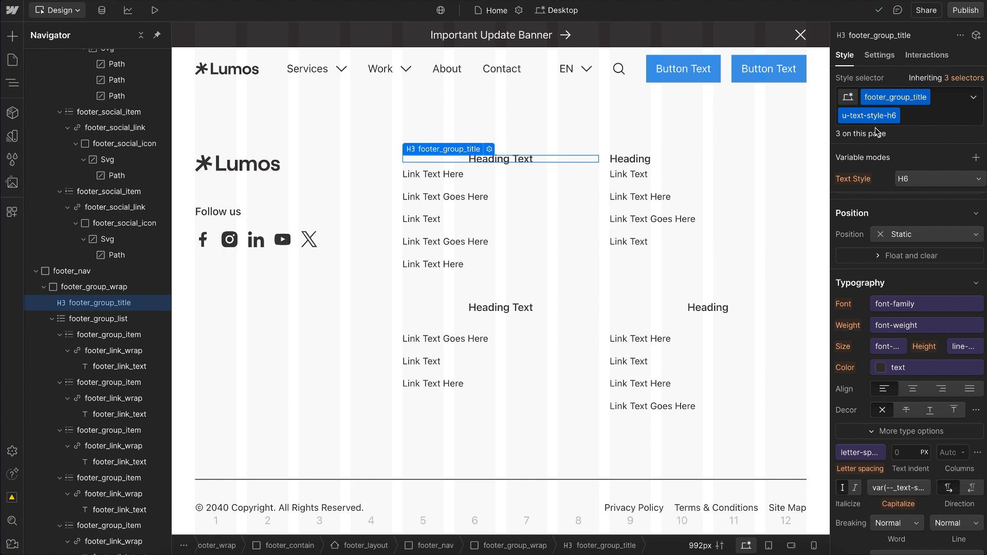
# Step: Stack the existing u-mb-text class on the upper-left footer heading, rename it to u-mb-1, and check the lower-right heading
pyautogui.click(931, 117)
pyautogui.click(861, 191)
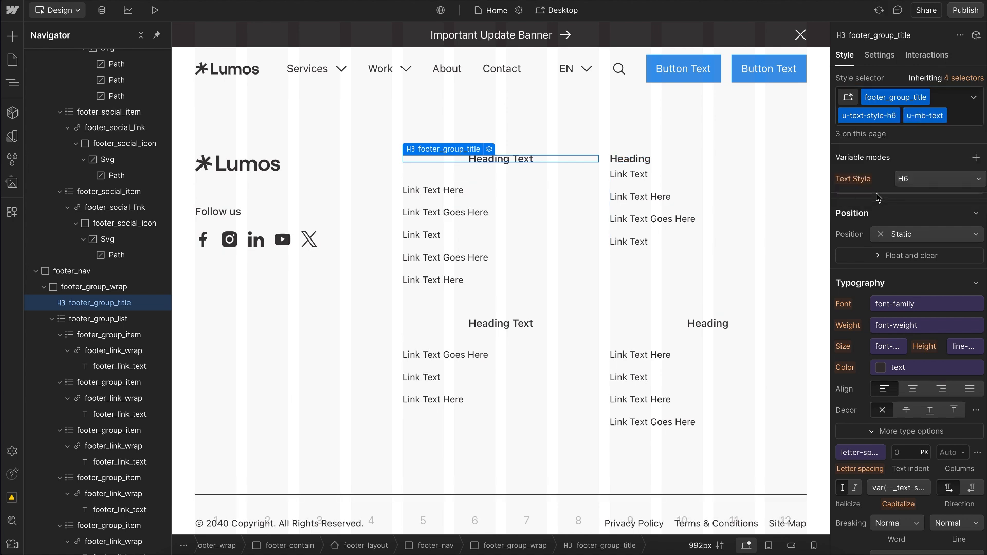
pyautogui.doubleClick(933, 121)
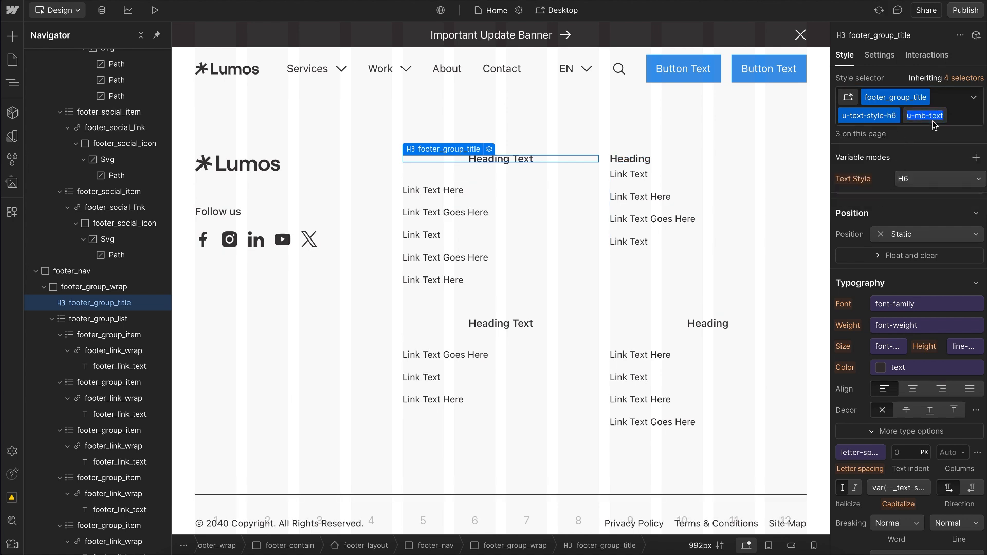
pyautogui.press('Right')
pyautogui.press('BackSpace')
pyautogui.press('BackSpace')
pyautogui.press('BackSpace')
pyautogui.press('Return')
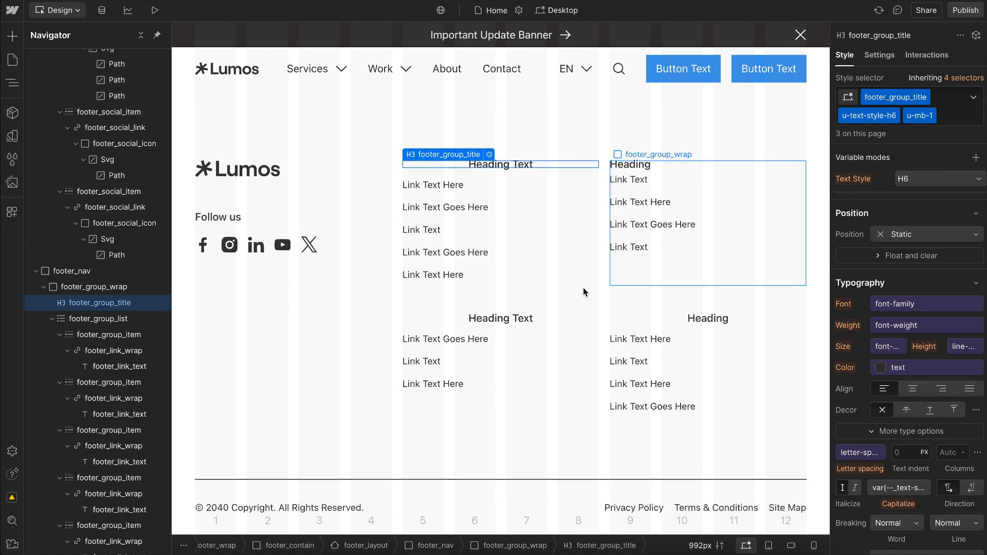
pyautogui.click(718, 321)
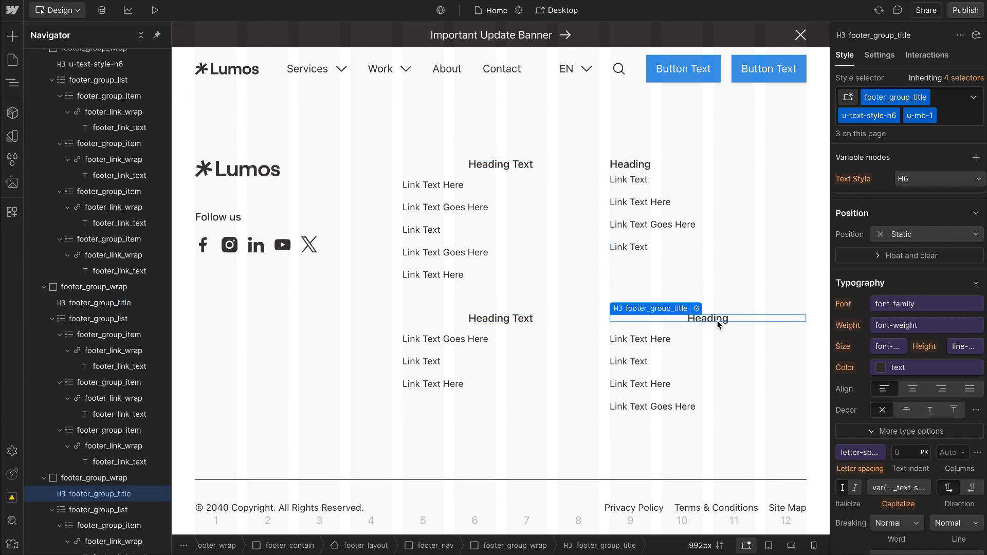
pyautogui.click(524, 167)
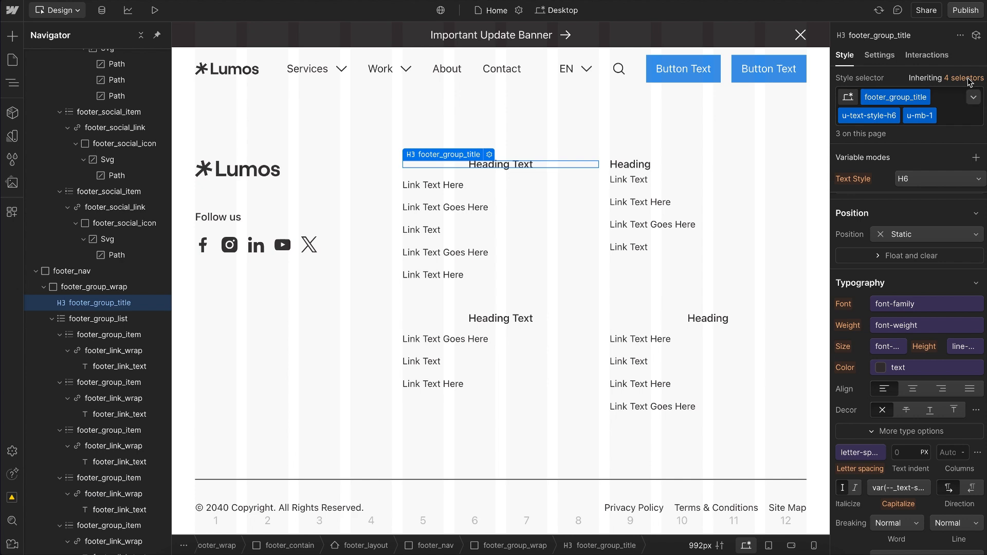
# Step: Try center alignment on the heading's full footer_group_title, u-text-style-h6 and u-mb-1 combo, and reset it
pyautogui.rightClick(909, 385)
pyautogui.click(903, 382)
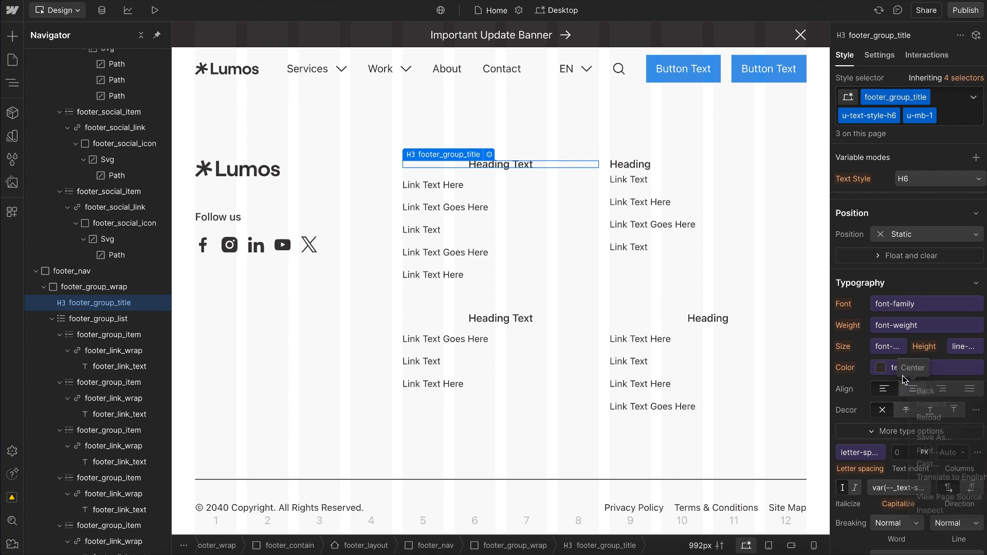
pyautogui.click(908, 390)
pyautogui.click(842, 389)
pyautogui.click(853, 404)
# Step: Inspect the heading's class inheritance, try center alignment on the base footer_group_title class alone, and reset it before returning to the full stack
pyautogui.click(970, 77)
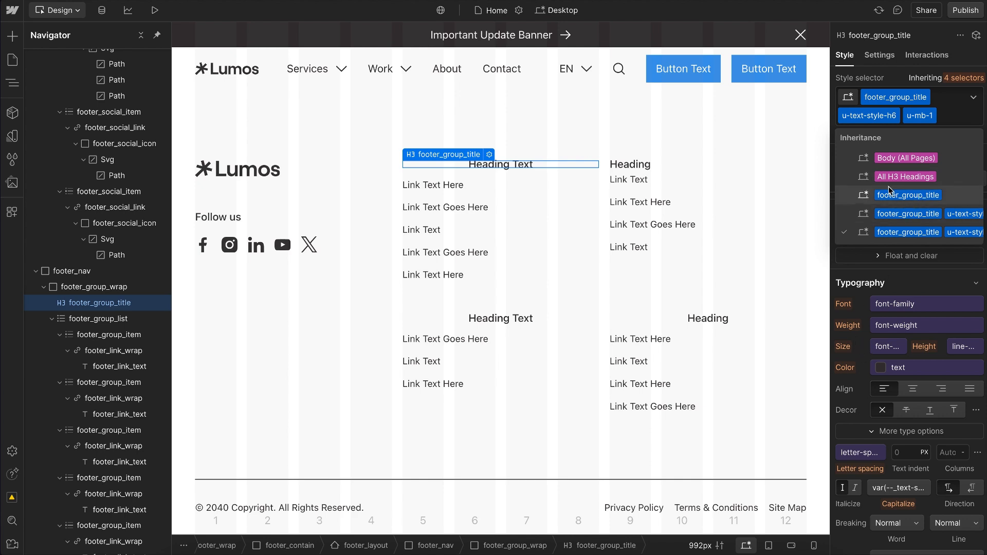
pyautogui.click(848, 411)
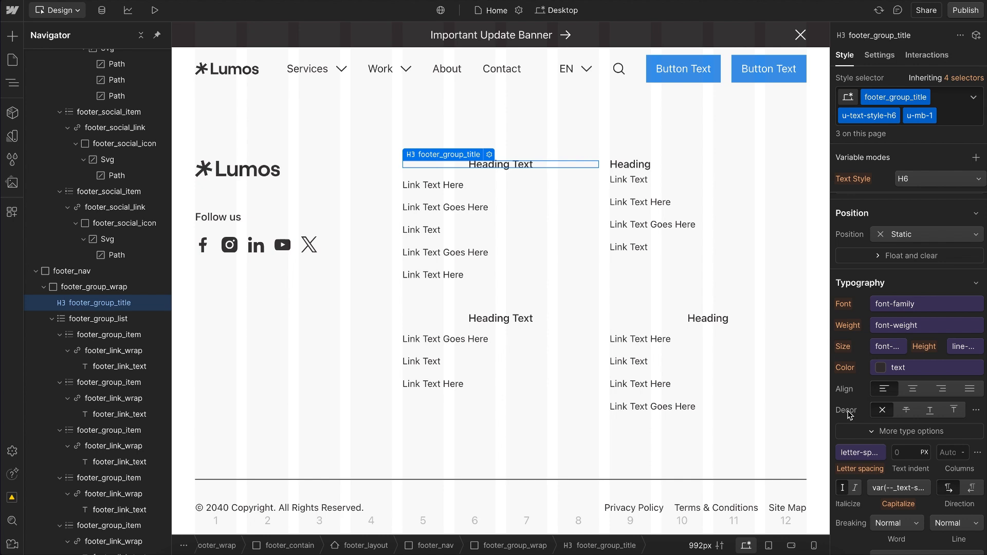
pyautogui.hotkey('alt', '1')
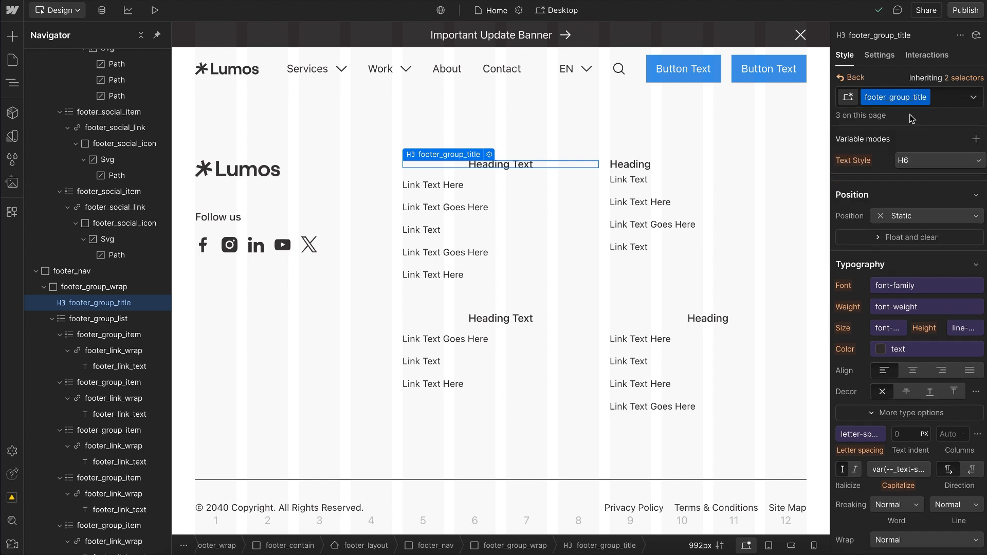
pyautogui.click(914, 373)
pyautogui.click(846, 373)
pyautogui.click(856, 391)
pyautogui.hotkey('alt', '1')
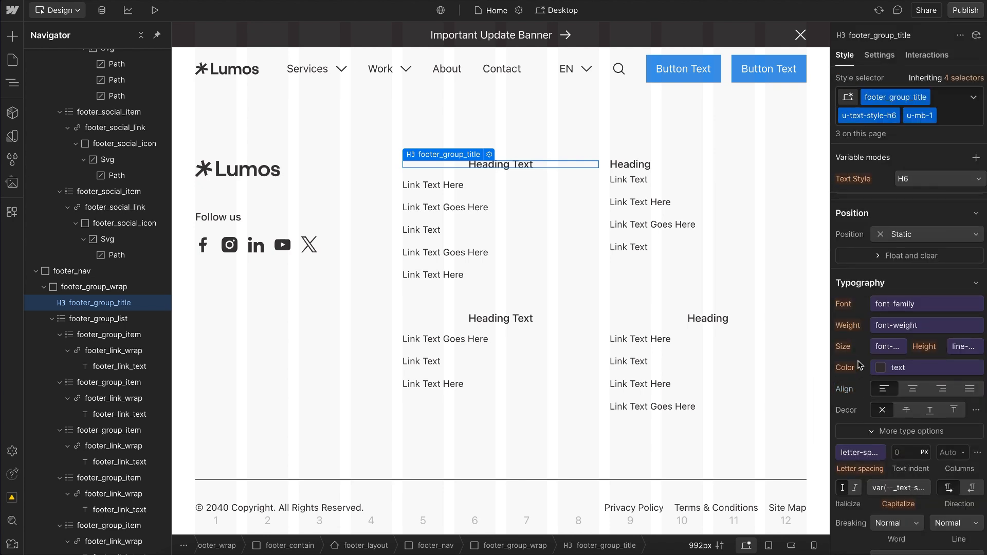
# Step: At the mobile breakpoint, try removing u-mb-1 and u-text-style-h6 from the lower Heading Text above its link list, and undo the removal
pyautogui.hotkey('shift', '4')
pyautogui.scroll(-5, 507, 301)
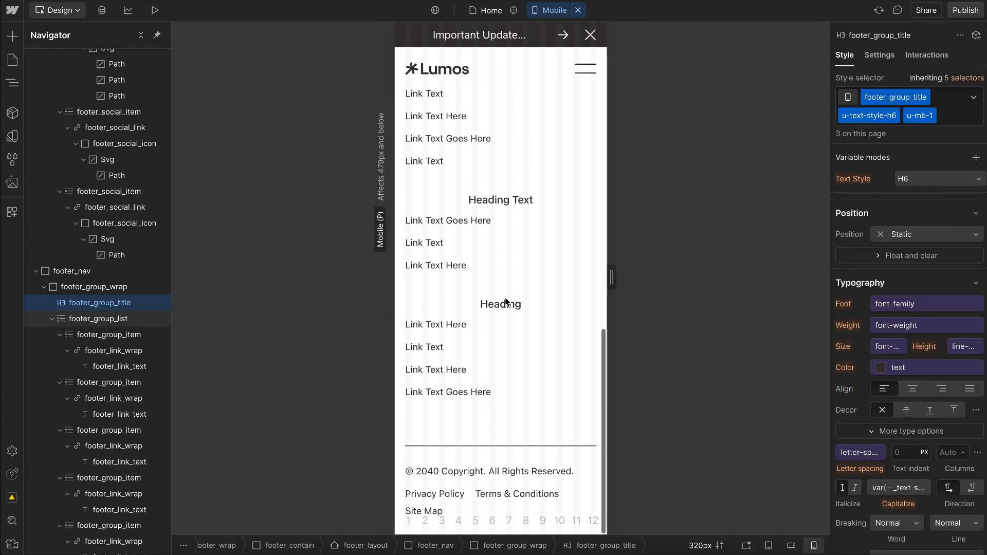
pyautogui.click(513, 201)
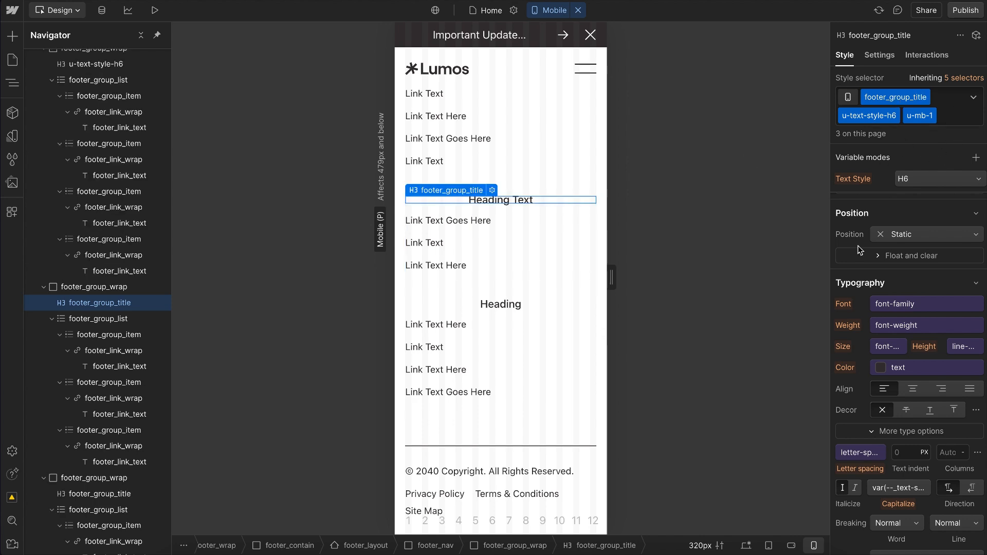
pyautogui.press('super+Return')
pyautogui.press('BackSpace')
pyautogui.press('BackSpace')
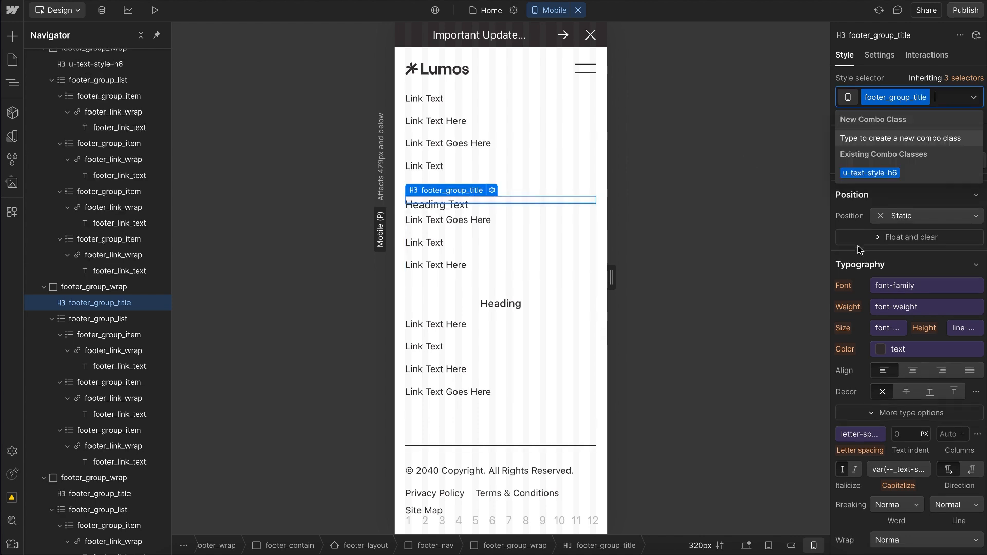
pyautogui.press('Escape')
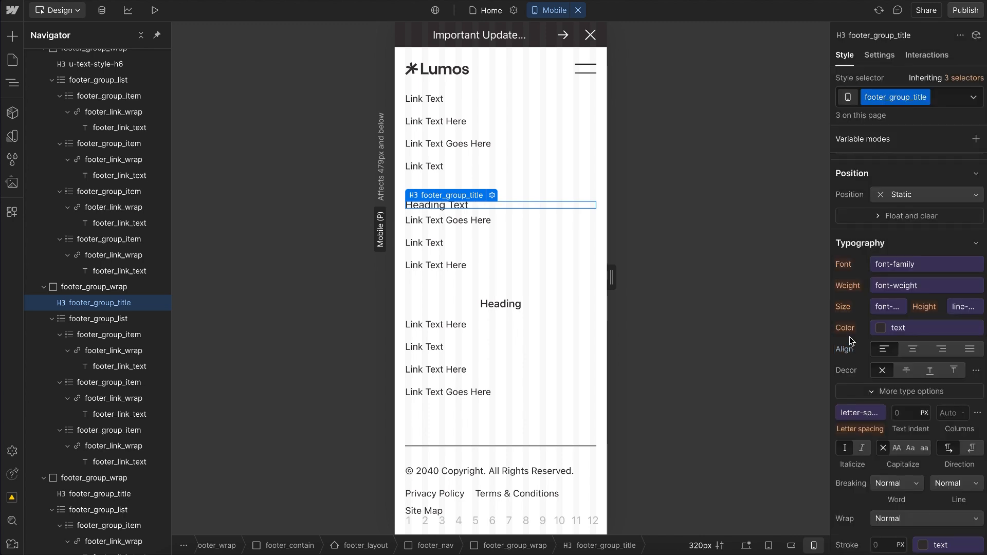
pyautogui.press('super+z')
pyautogui.press('super+z')
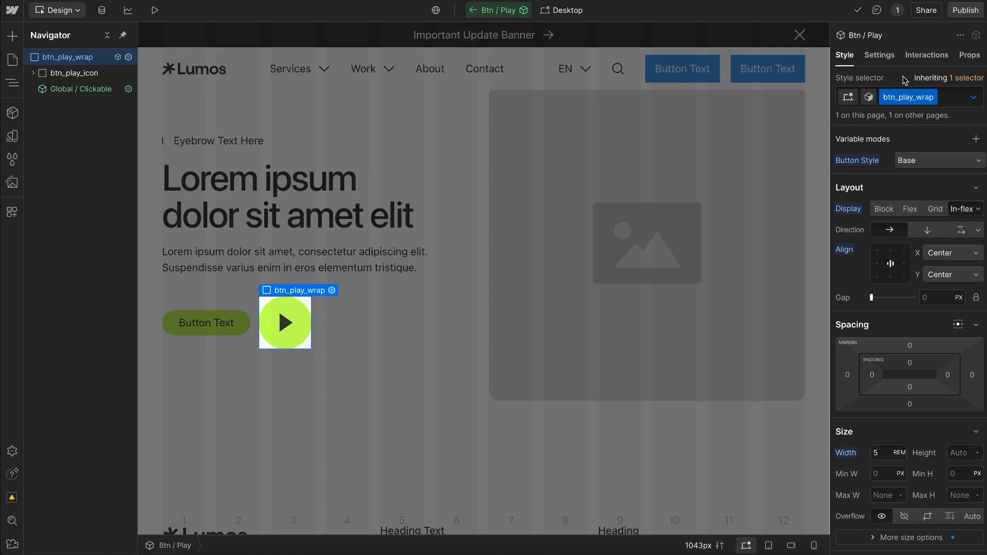
# Step: Examine the btn, play and wrap parts of the btn_play_wrap class name and the icon ending of btn_play_icon
pyautogui.doubleClick(898, 103)
pyautogui.moveTo(896, 101); pyautogui.dragTo(885, 101)
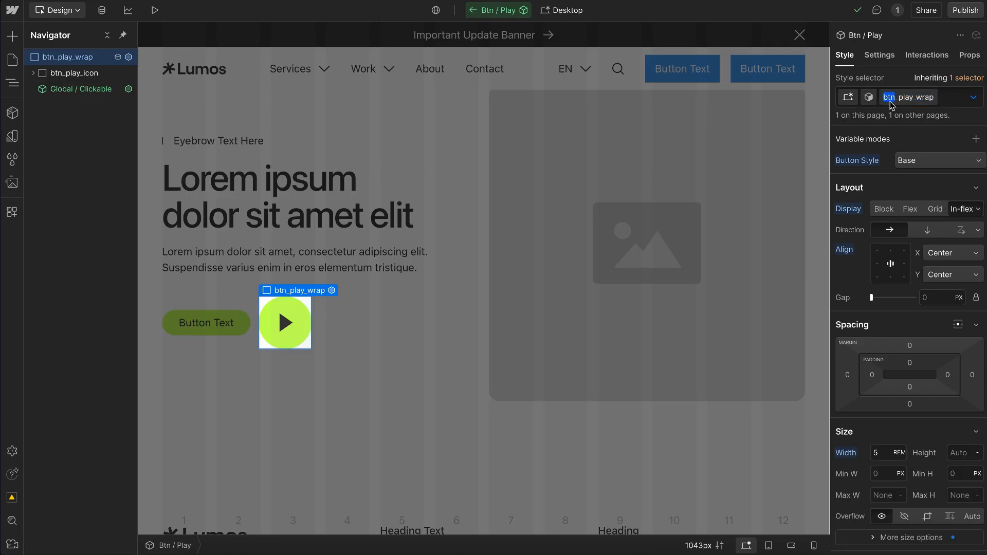
pyautogui.moveTo(900, 101); pyautogui.dragTo(918, 101)
pyautogui.moveTo(915, 102); pyautogui.dragTo(933, 101)
pyautogui.click(84, 73)
pyautogui.doubleClick(920, 93)
pyautogui.moveTo(916, 98); pyautogui.dragTo(930, 101)
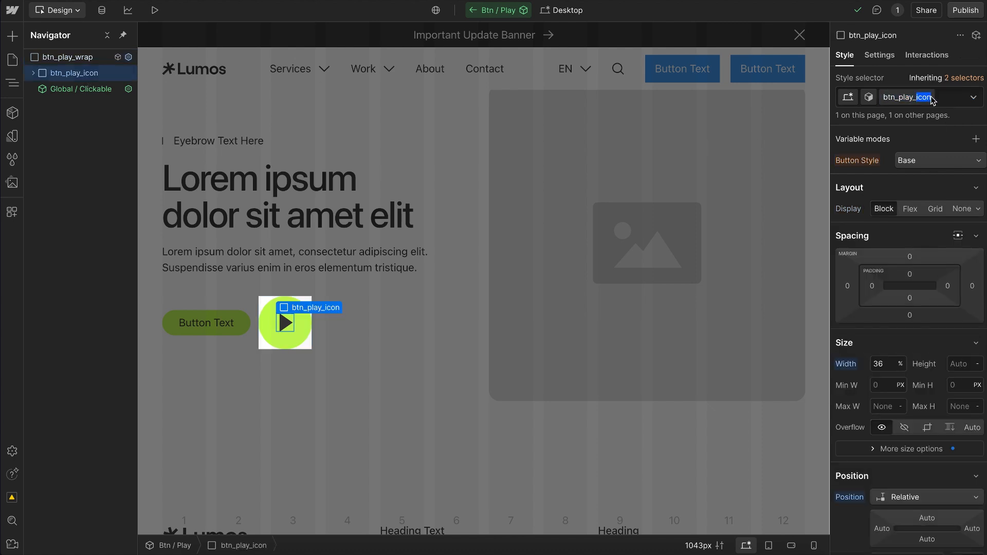
# Step: Add a div block inside hero_main_content, try a class name beginning with btn_main_, and delete the div block
pyautogui.click(391, 288)
pyautogui.click(389, 281)
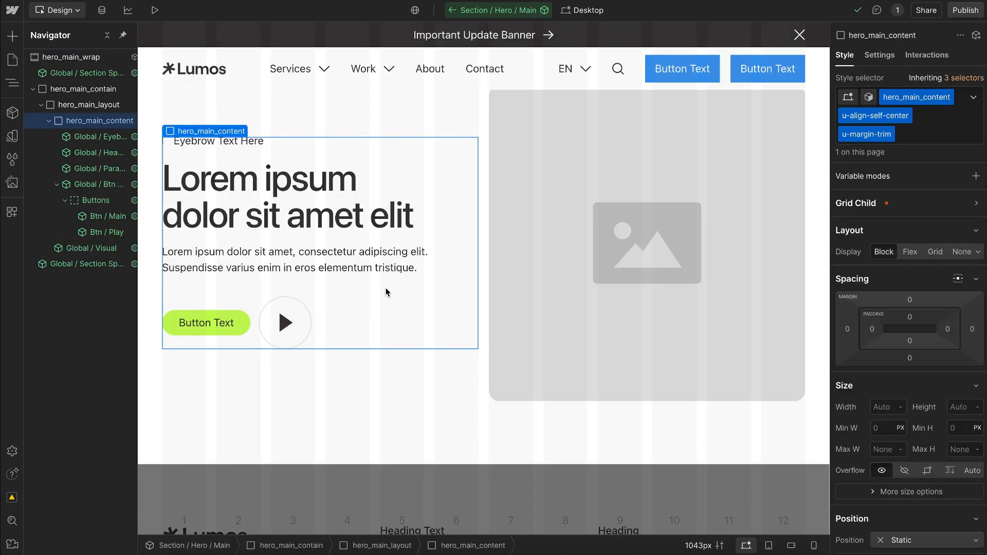
pyautogui.hotkey('ctrl', 'e')
pyautogui.write('div')
pyautogui.press('Return')
pyautogui.hotkey('ctrl', 'Return')
pyautogui.write('btn_')
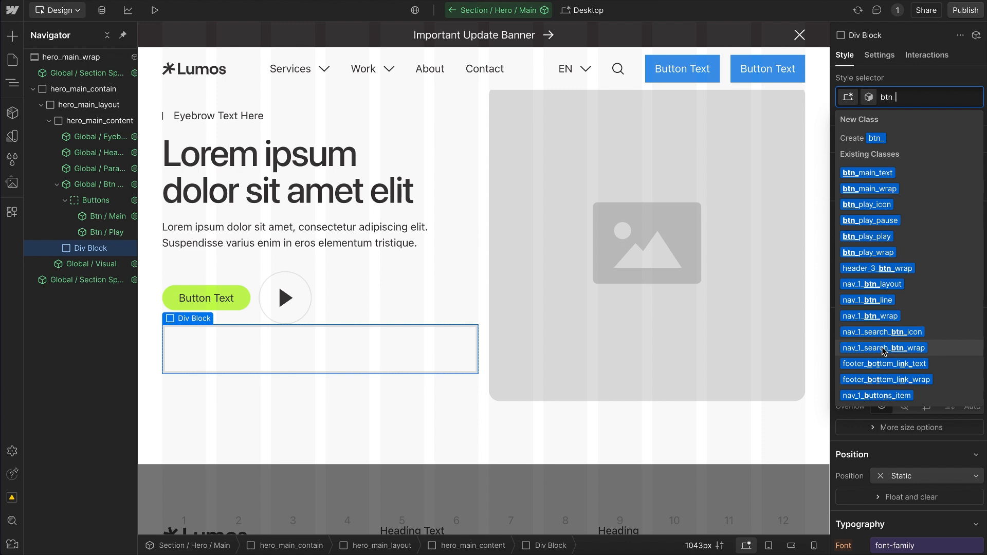
pyautogui.write('main_')
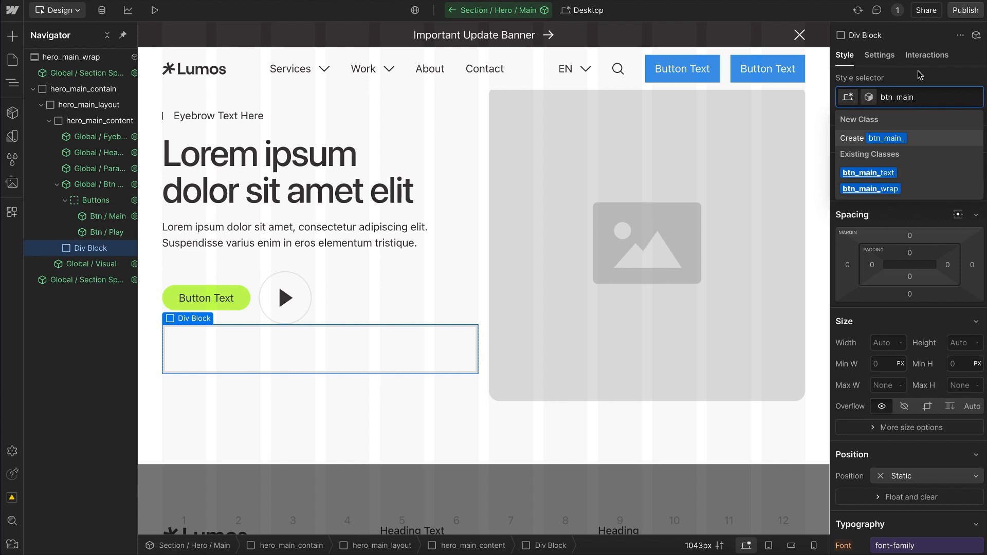
pyautogui.press('Escape')
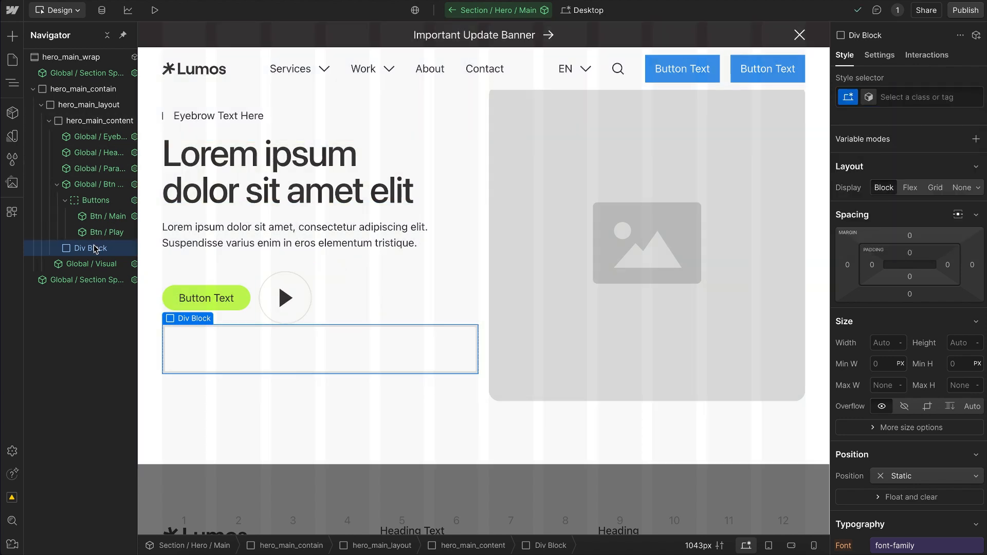
pyautogui.press('Delete')
# Step: Inspect the class names of the hero's nested elements from hero_main_wrap through hero_main_contain to hero_main_content
pyautogui.click(98, 60)
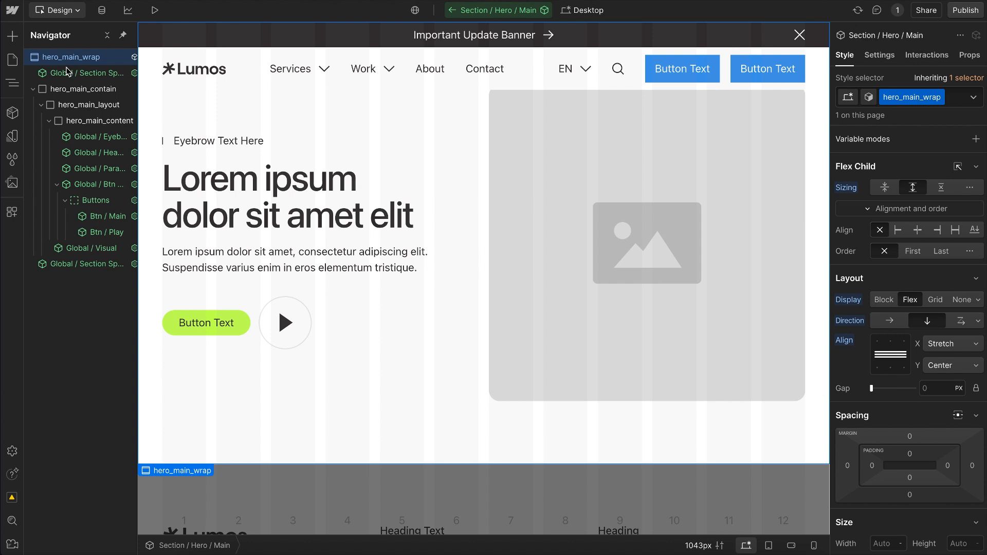
pyautogui.click(157, 83)
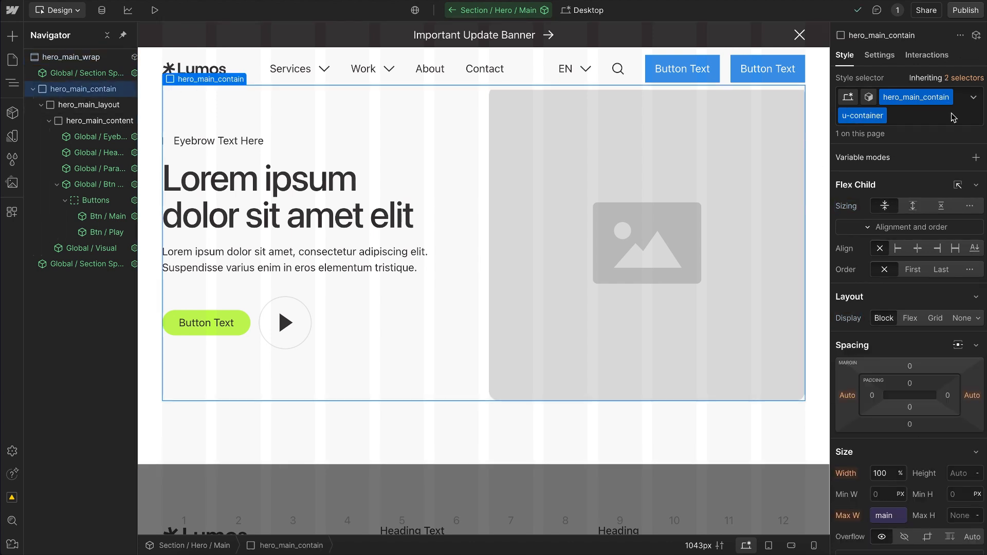
pyautogui.click(284, 86)
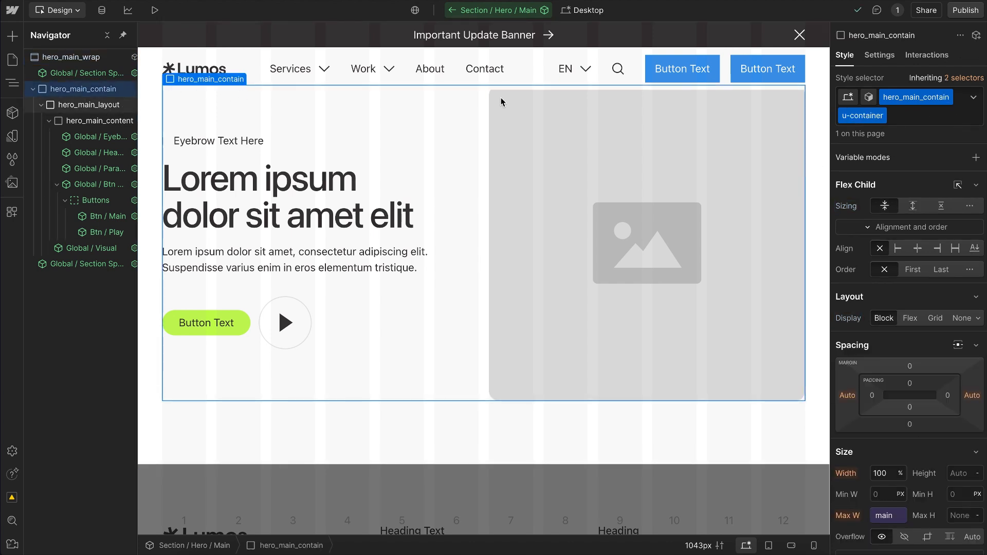
pyautogui.click(117, 117)
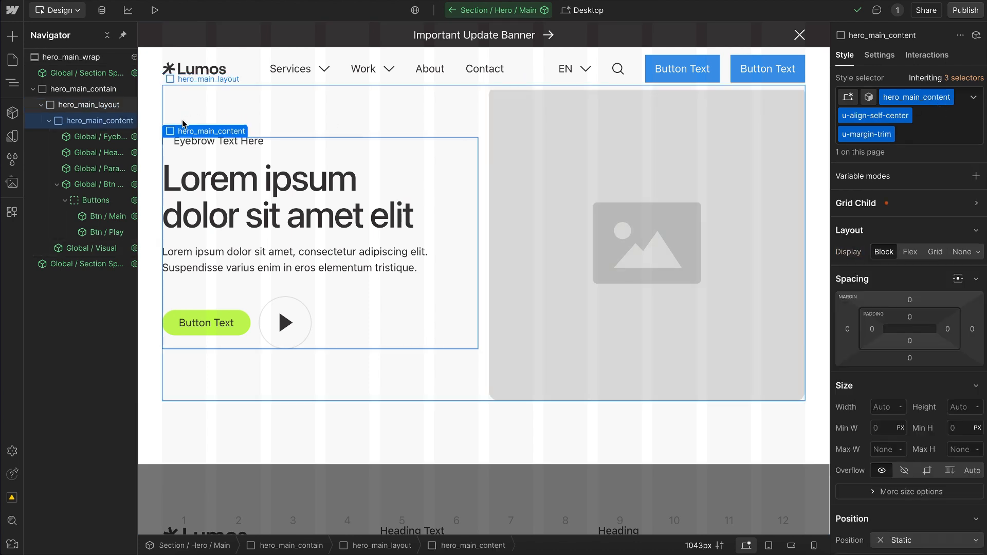
# Step: Add a div block inside hero_main_content and enter hero_main_title as its class name
pyautogui.hotkey('ctrl', 'k')
pyautogui.write('div')
pyautogui.press('Return')
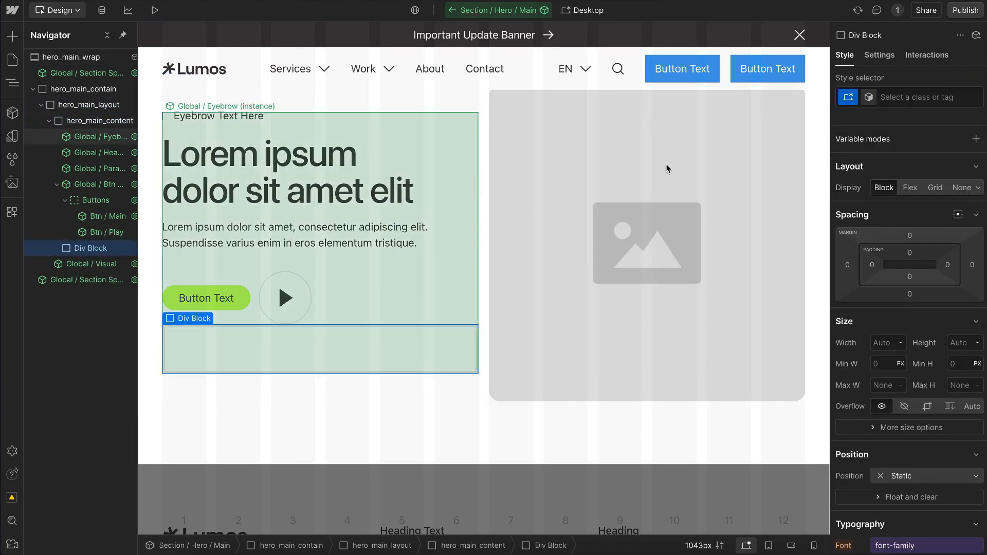
pyautogui.click(929, 98)
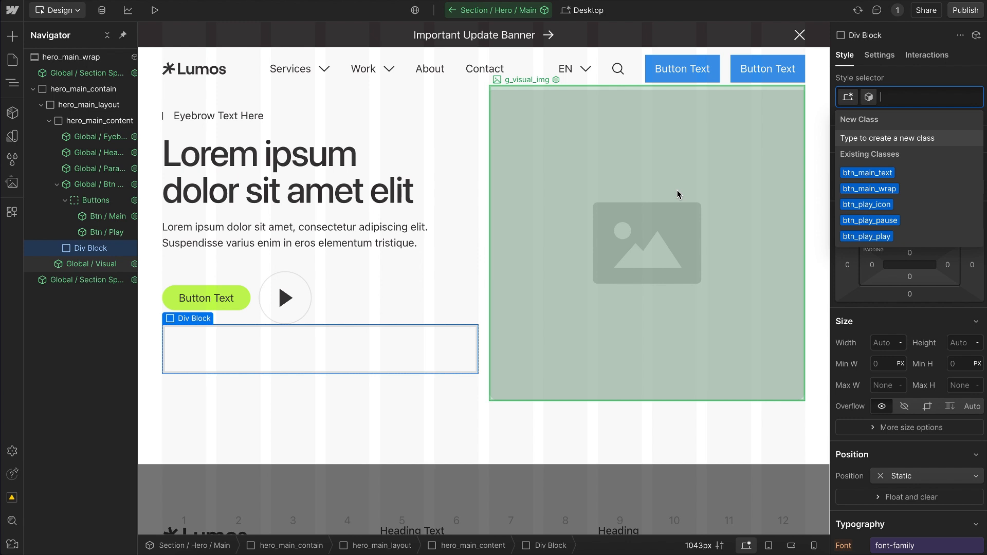
pyautogui.write('hero_main_')
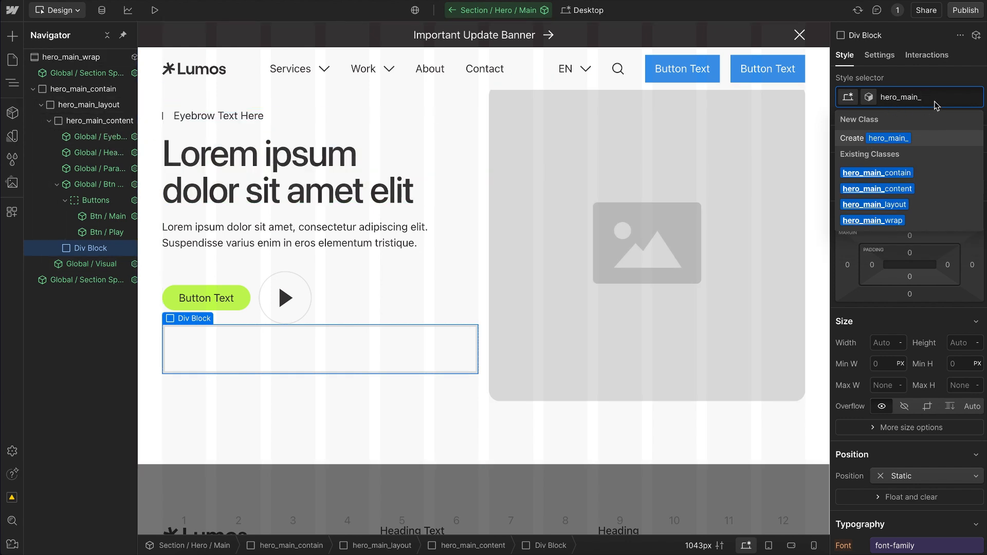
pyautogui.write('title')
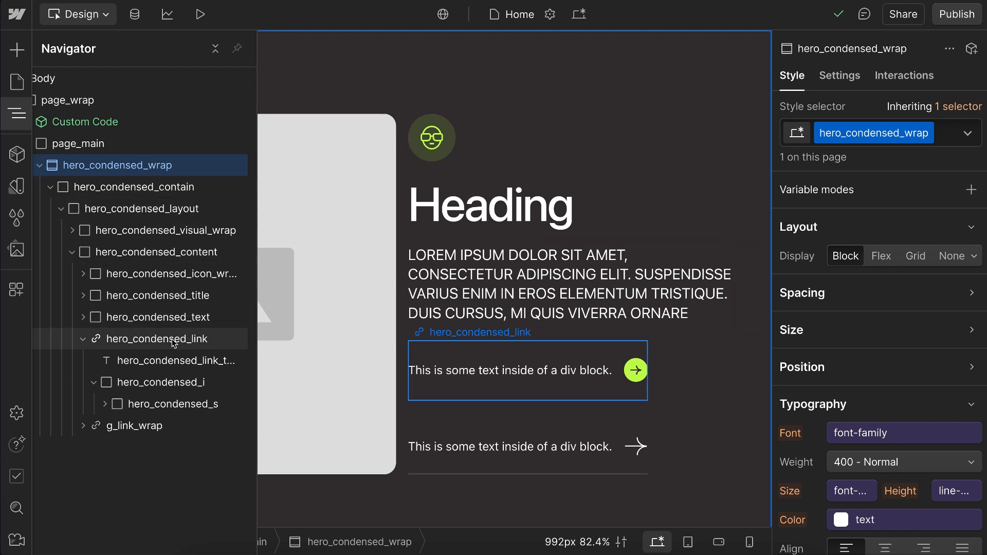
# Step: Rename the hero_condensed_link class on the upper link block to hero_condensed_link_wrap
pyautogui.click(198, 341)
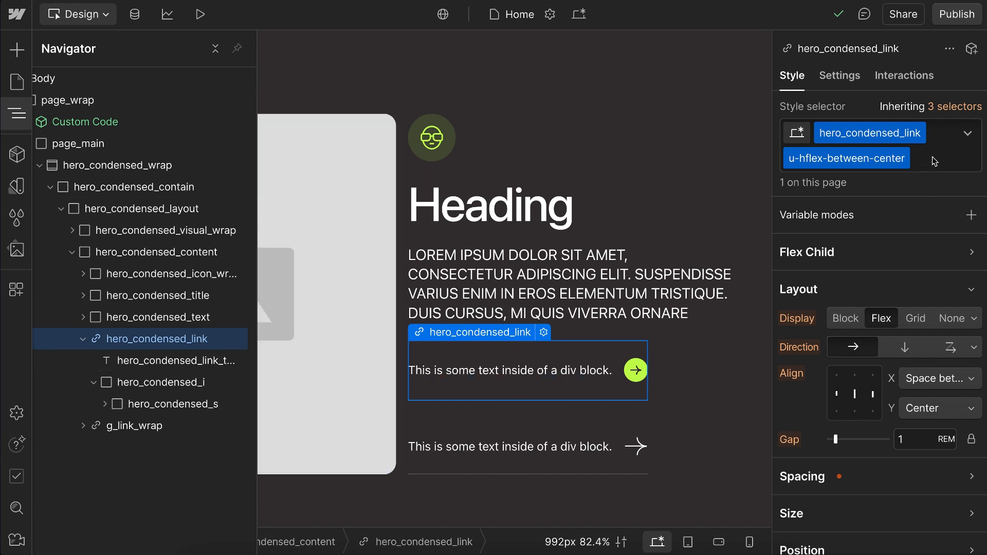
pyautogui.doubleClick(917, 133)
pyautogui.write('_wrap')
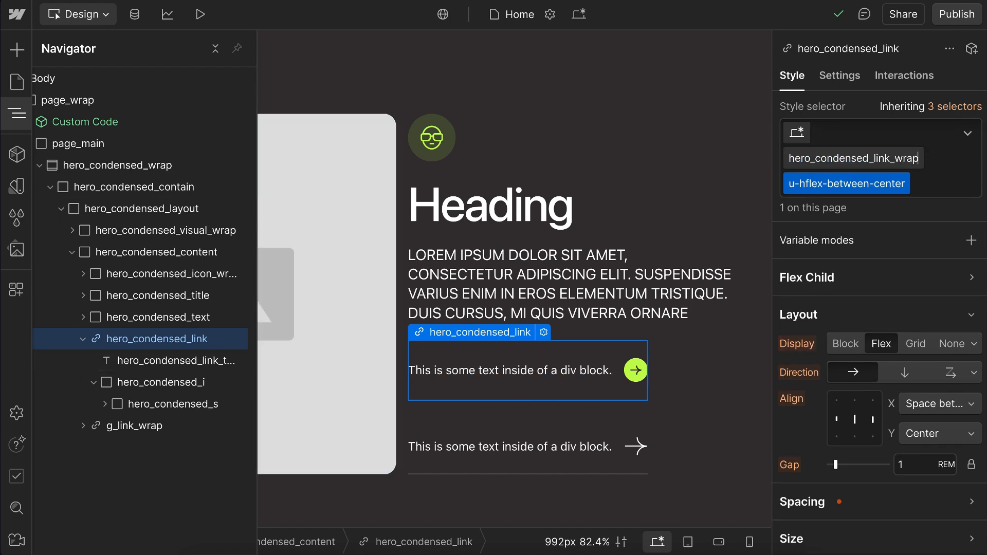
pyautogui.press('Return')
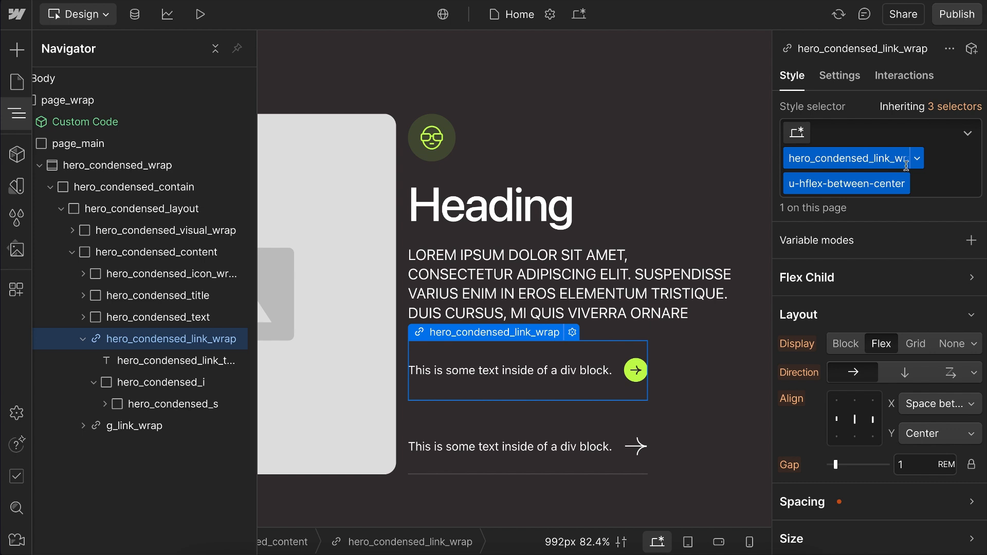
# Step: Check the upper link's text class, and enter hero_condensed_link_icon_wrap as the new name for the green arrow circle's hero_condensed_i class
pyautogui.click(488, 372)
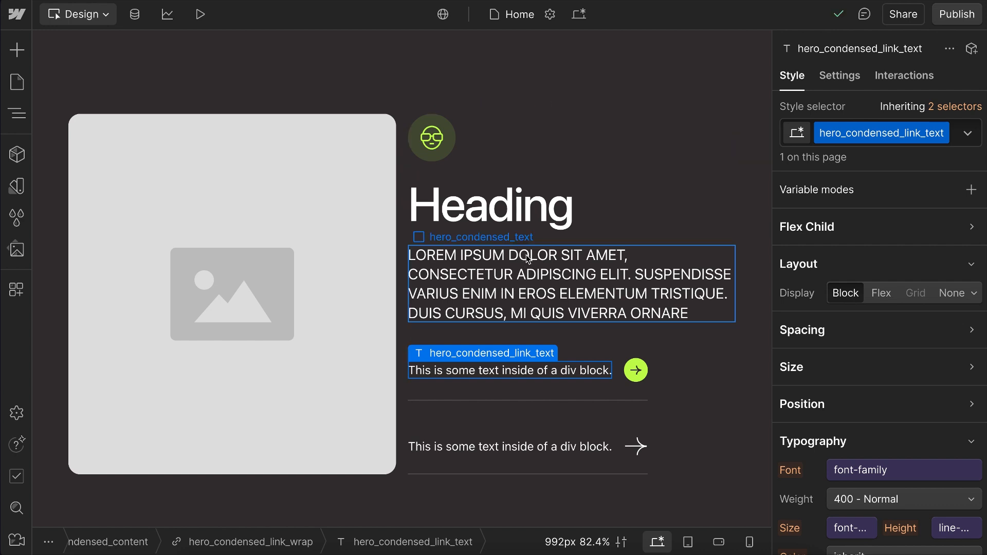
pyautogui.click(630, 377)
pyautogui.click(17, 113)
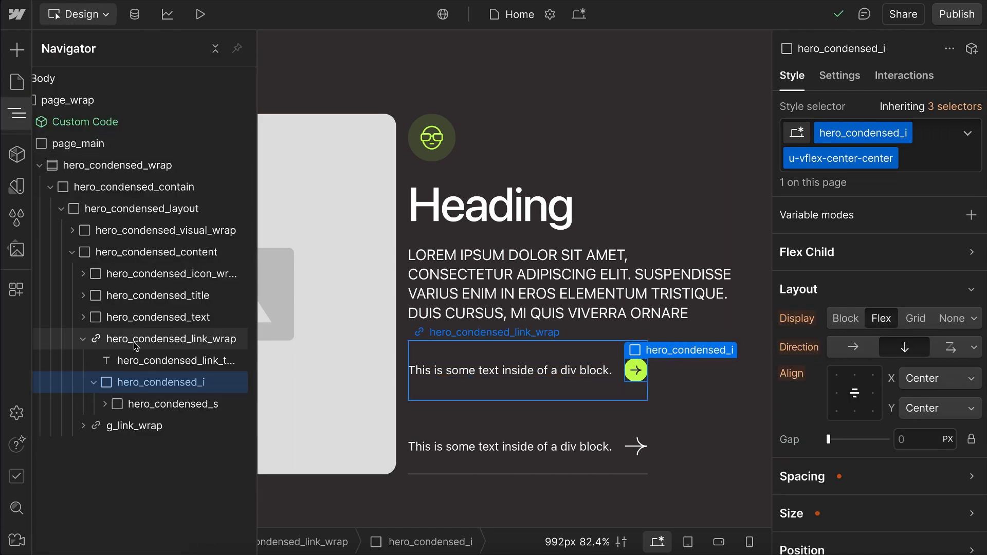
pyautogui.doubleClick(855, 133)
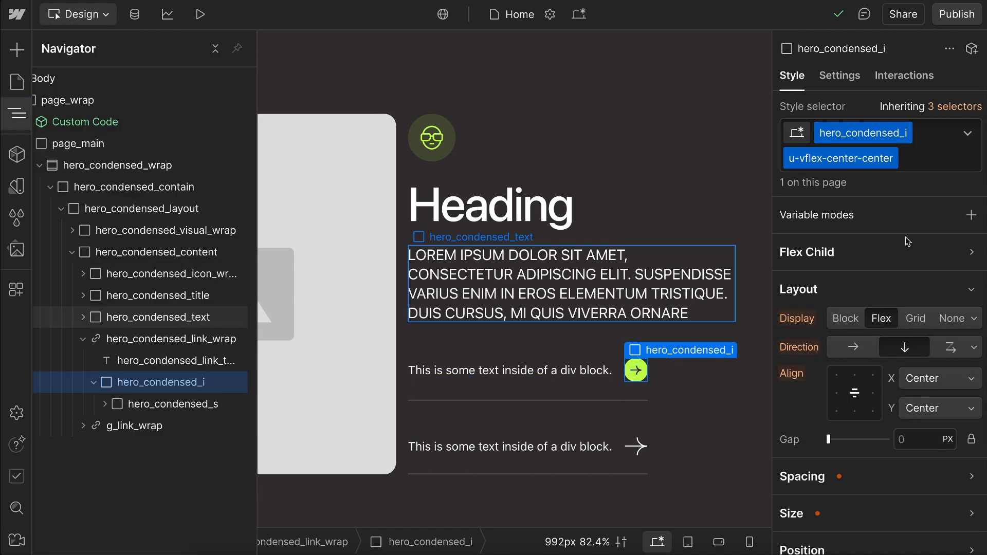
pyautogui.press('BackSpace')
pyautogui.write('link')
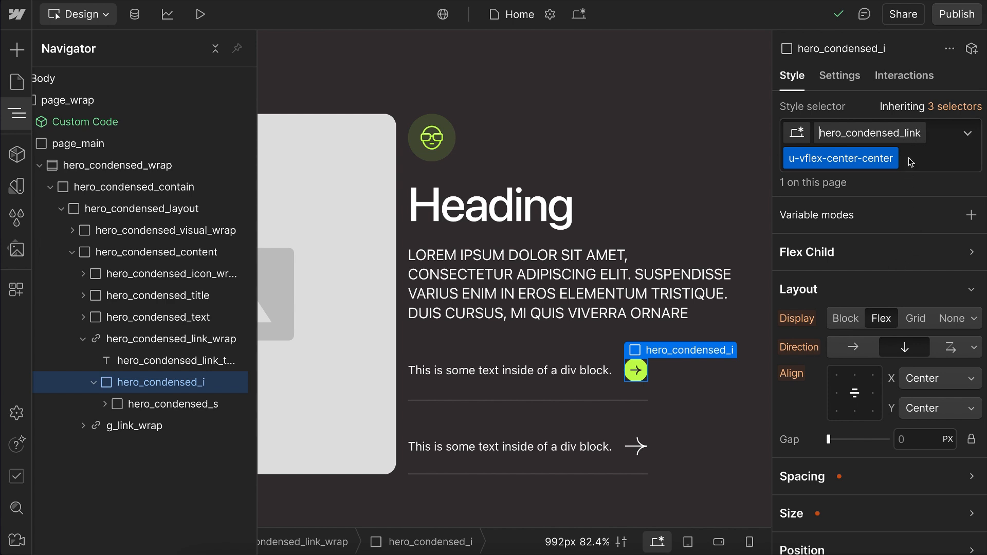
pyautogui.write('_icon_wrap')
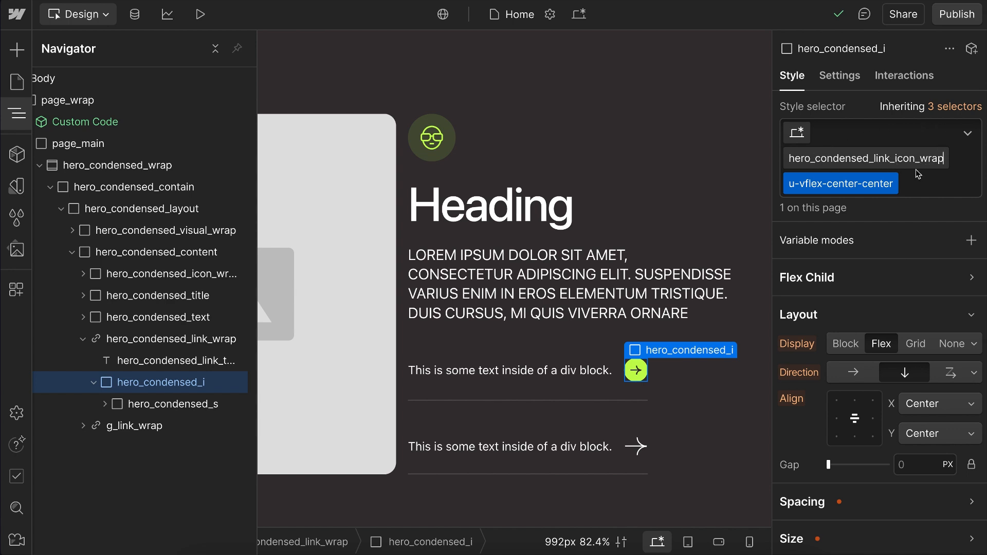
# Step: Try shortening the arrow circle's class name to hero_condensed_icon_wrap, and rename it hero_condensed_btn_wrap instead
pyautogui.press('BackSpace')
pyautogui.press('BackSpace')
pyautogui.press('BackSpace')
pyautogui.press('BackSpace')
pyautogui.press('BackSpace')
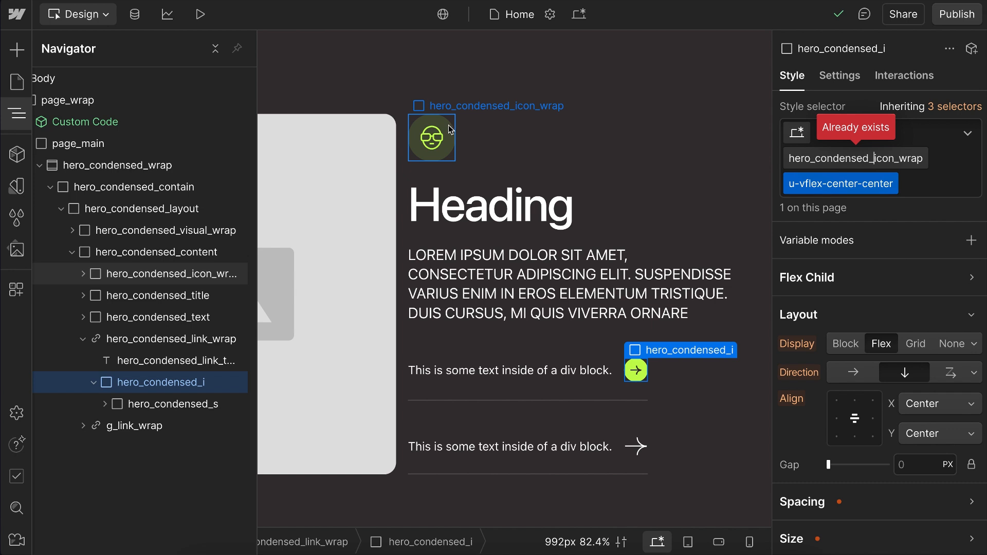
pyautogui.click(883, 158)
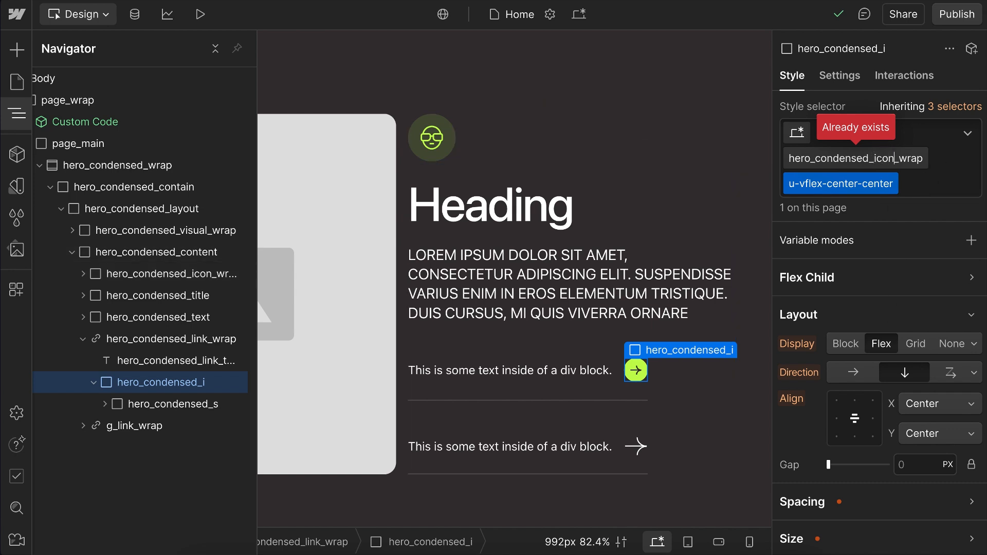
pyautogui.press('BackSpace')
pyautogui.press('BackSpace')
pyautogui.press('BackSpace')
pyautogui.press('BackSpace')
pyautogui.write('btn')
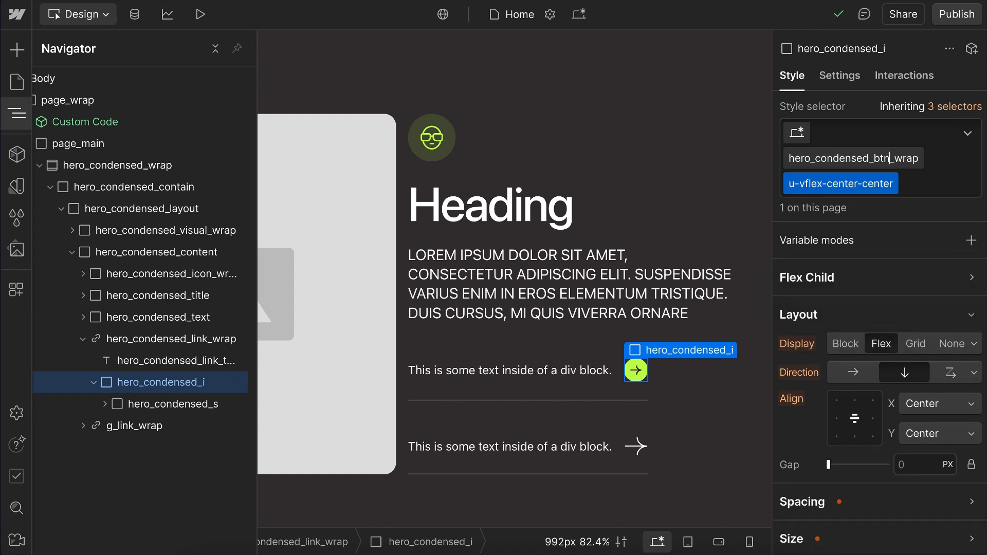
pyautogui.press('Return')
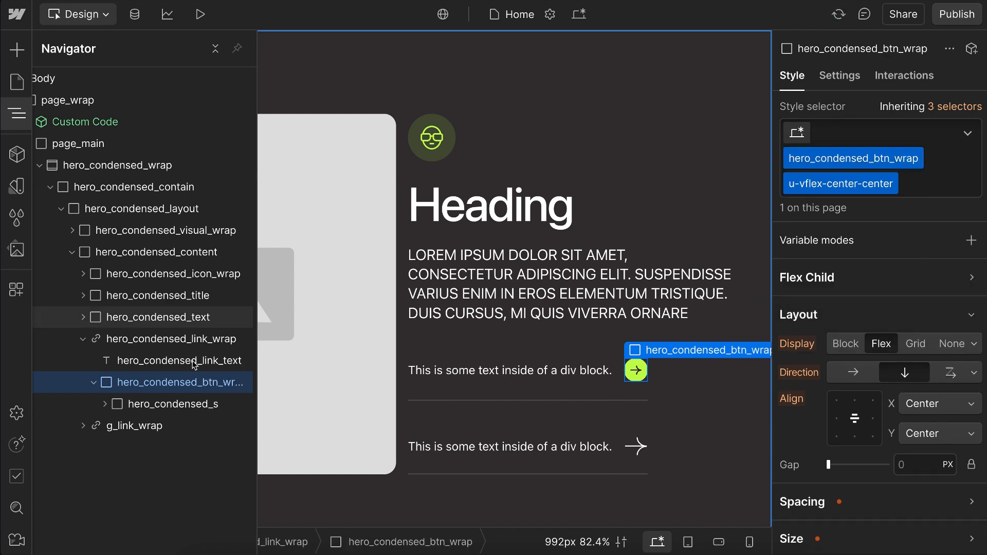
# Step: Rename the hero_condensed_s class inside the arrow circle to hero_condensed_btn_svg
pyautogui.click(161, 404)
pyautogui.doubleClick(895, 133)
pyautogui.press('Right')
pyautogui.press('BackSpace')
pyautogui.write('btn_')
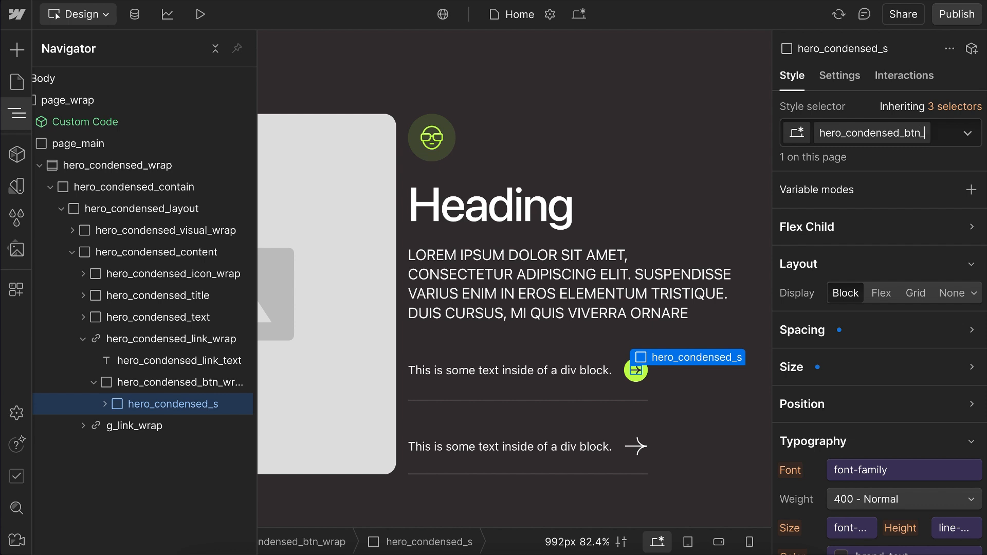
pyautogui.write('svg')
pyautogui.press('Return')
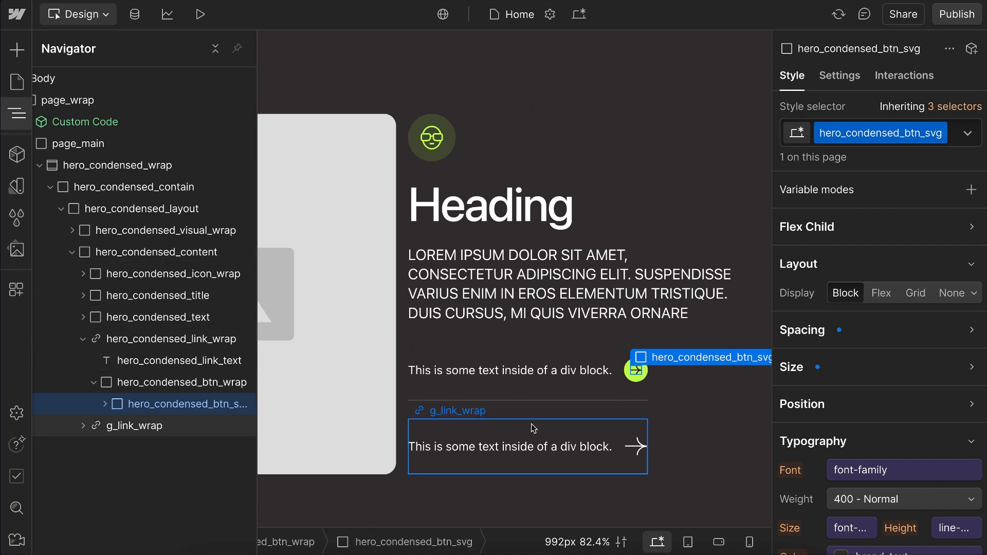
# Step: Examine the class names of the lower link block and its nested title and icon elements
pyautogui.click(452, 429)
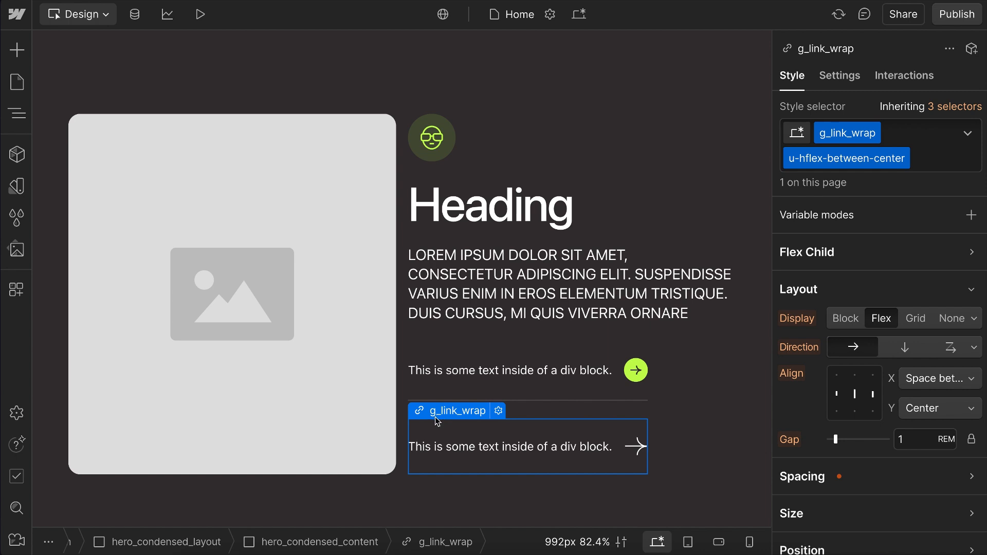
pyautogui.click(19, 115)
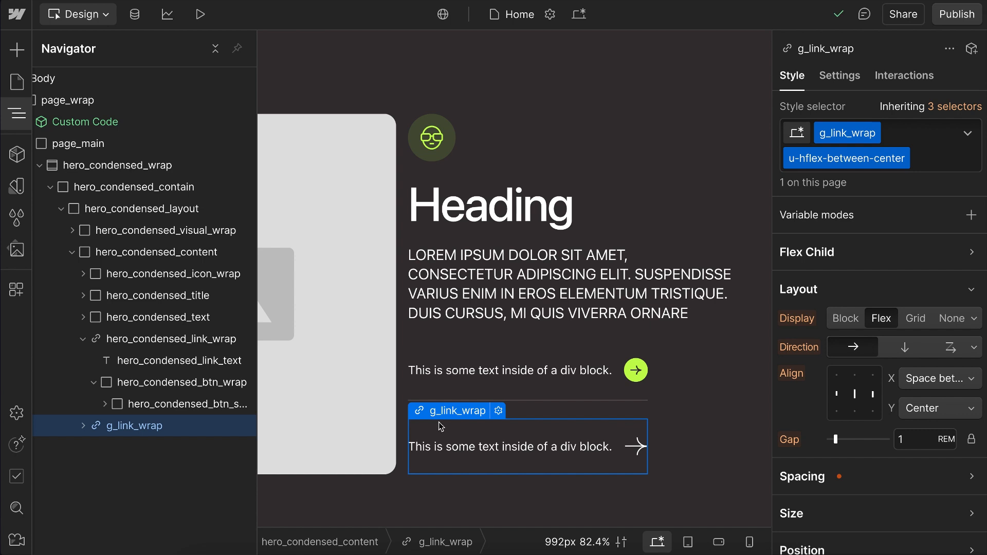
pyautogui.click(83, 426)
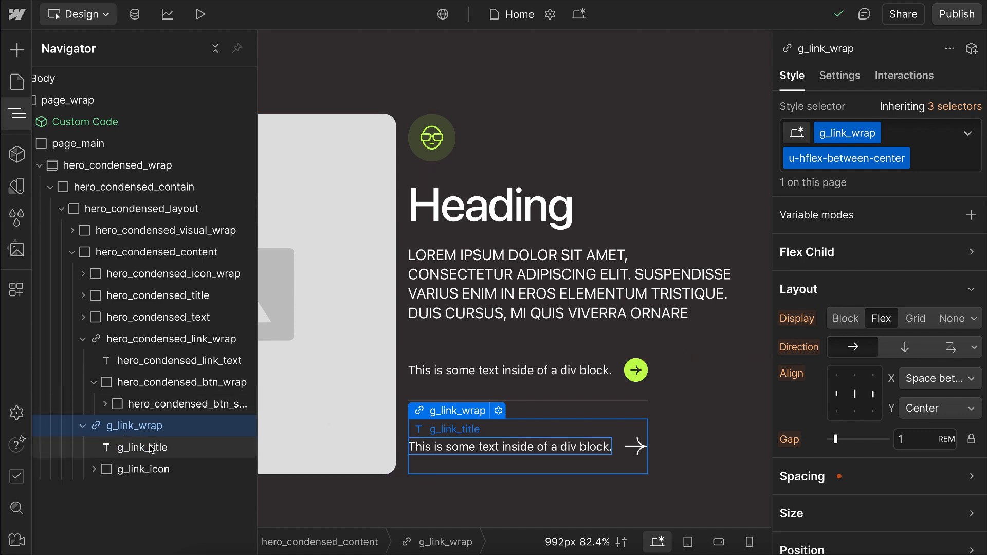
pyautogui.click(171, 449)
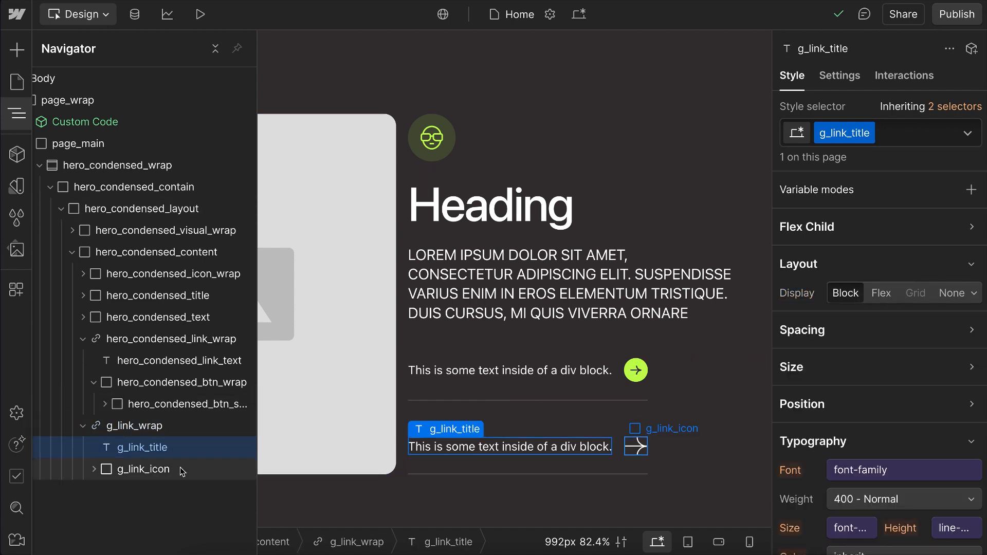
pyautogui.click(181, 470)
pyautogui.click(156, 426)
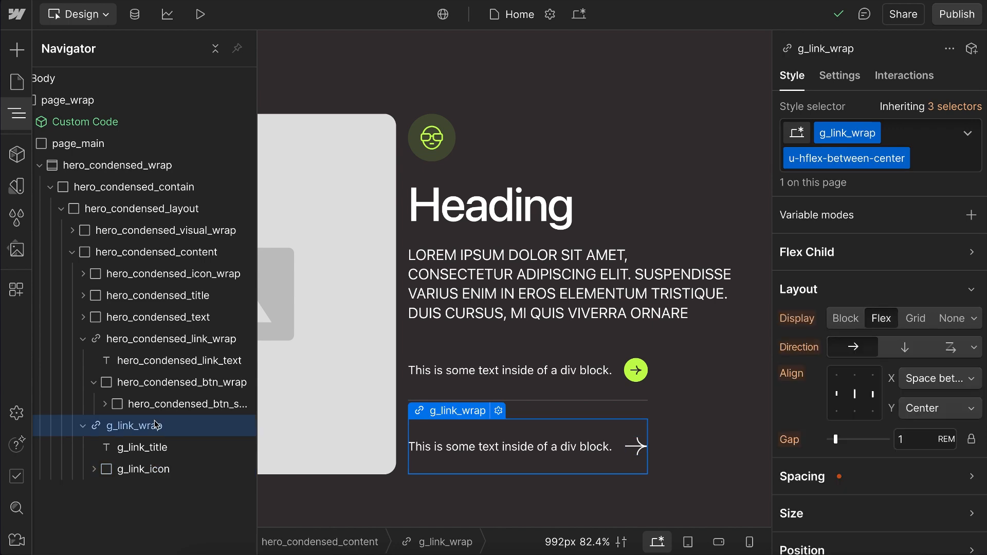
# Step: Search the site's components for "global /", and return to the g_link_wrap link block
pyautogui.hotkey('ctrl', 'k')
pyautogui.write('glob')
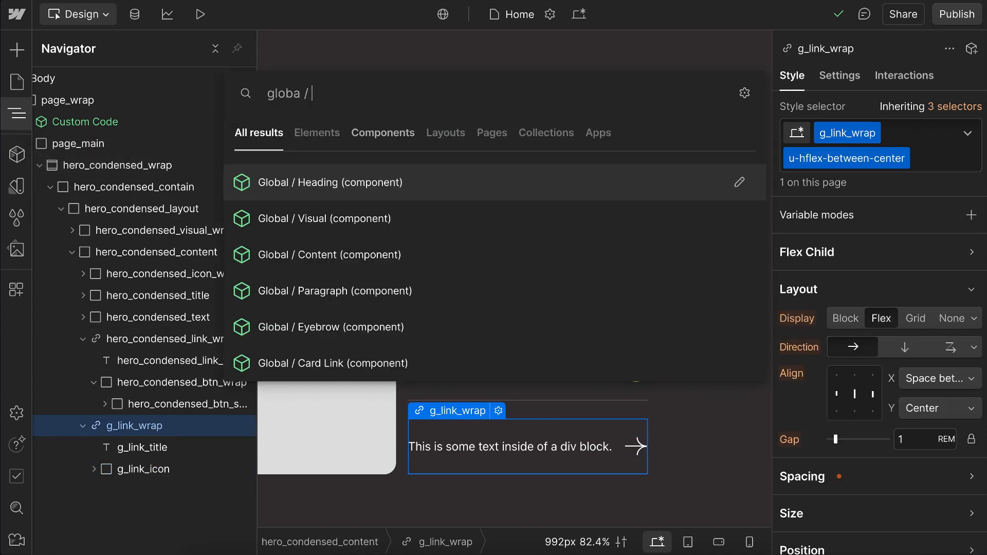
pyautogui.write('al /')
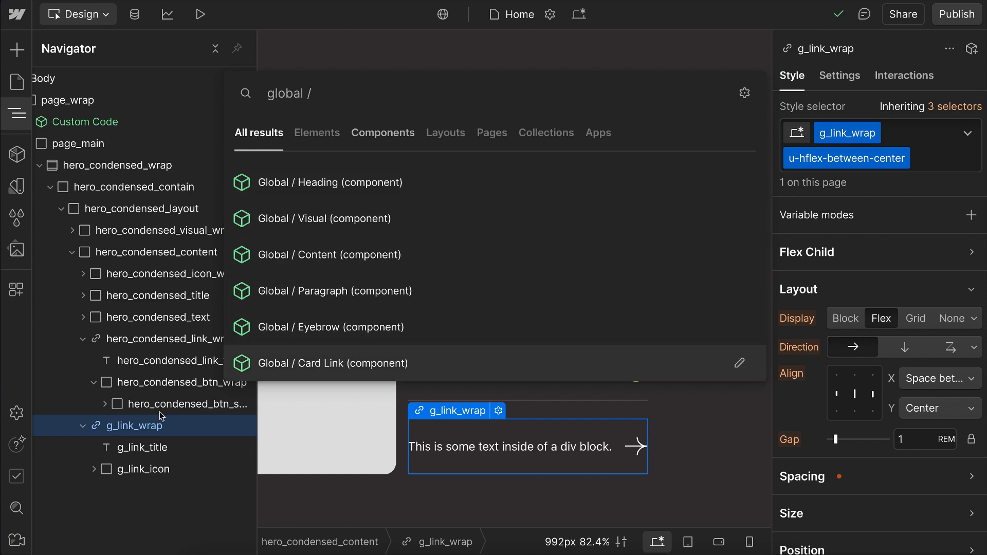
pyautogui.click(171, 435)
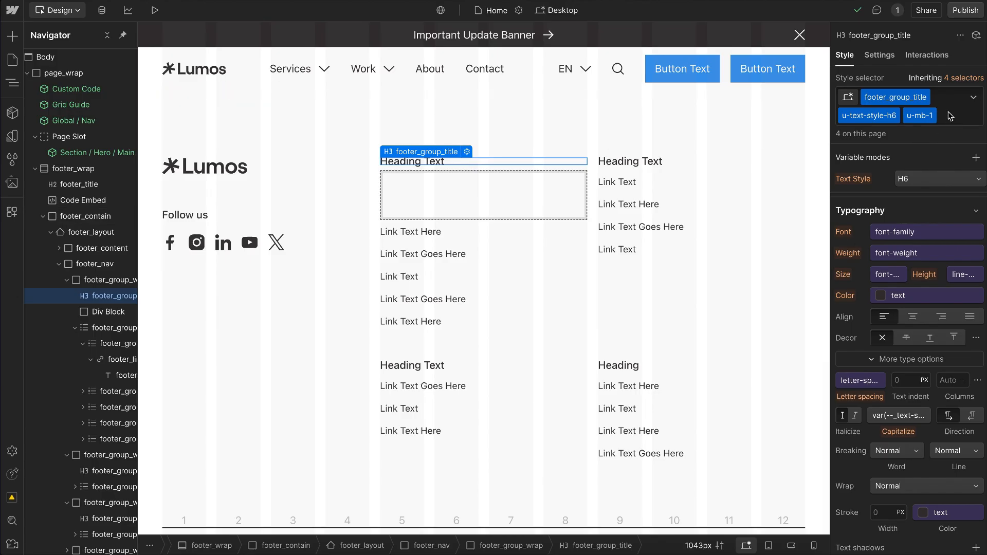
# Step: Replace the u-text-style-h6 and u-mb-1 classes on the first footer group heading with a new is-active combo class
pyautogui.click(949, 111)
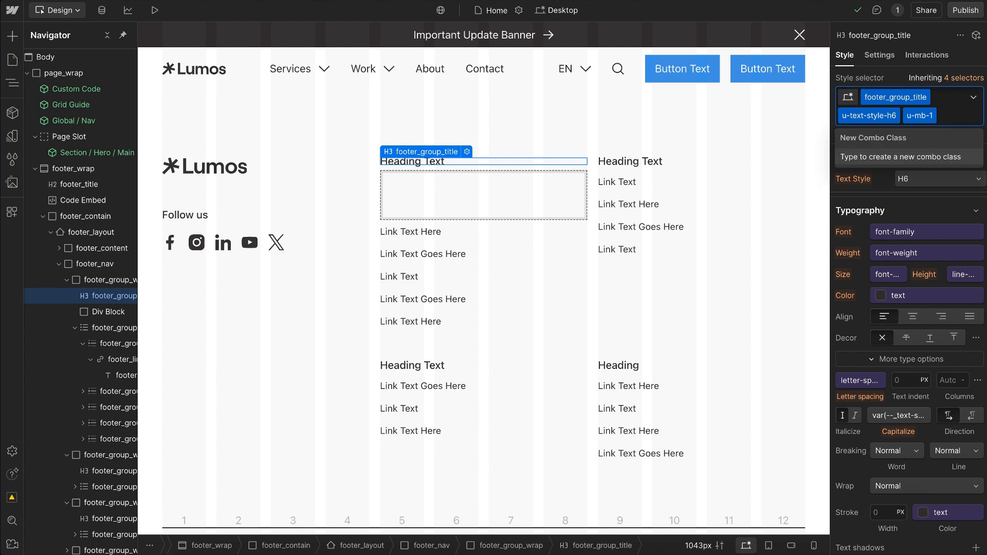
pyautogui.press('BackSpace')
pyautogui.press('BackSpace')
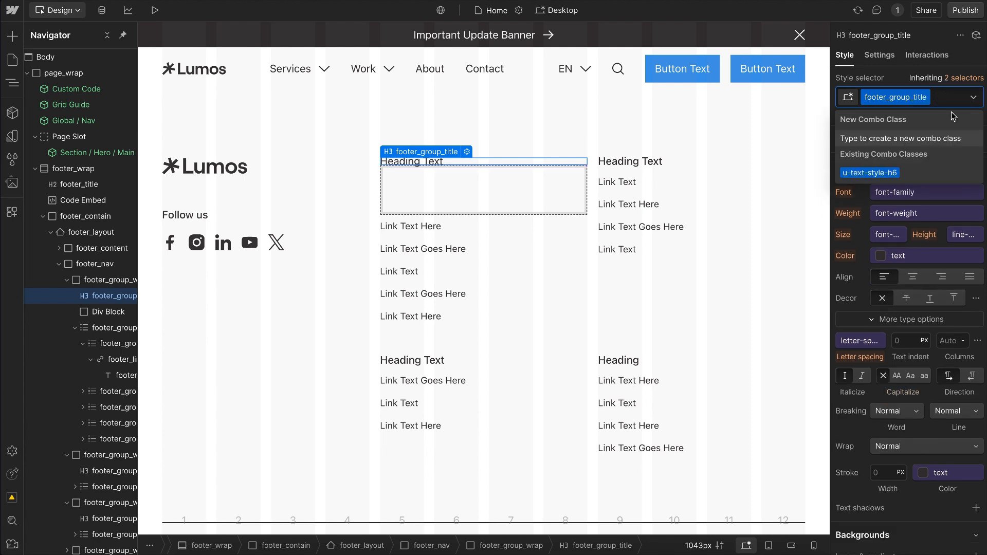
pyautogui.write('is-ac')
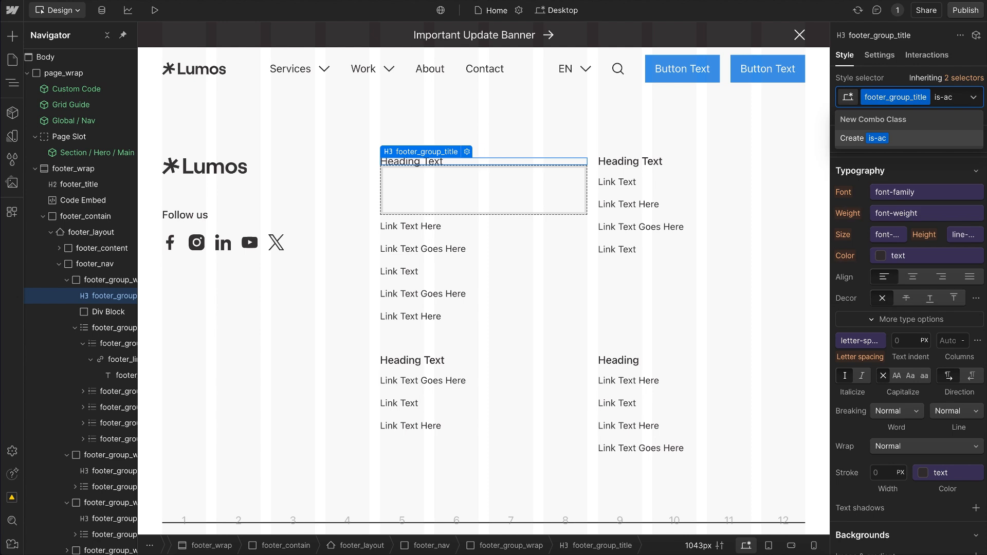
pyautogui.write('tive')
pyautogui.press('Return')
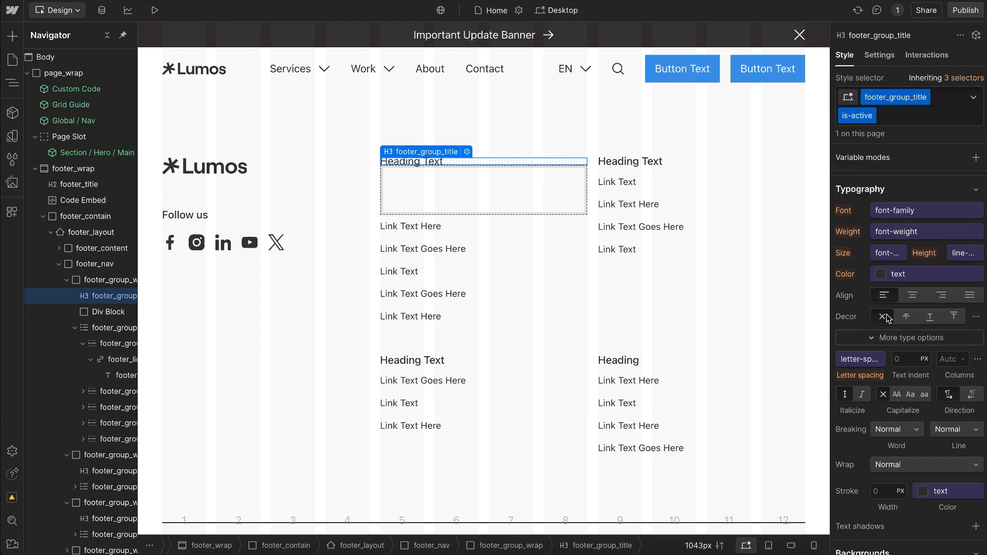
# Step: Set the text color of the heading's is-active combo class to #ff0e5e
pyautogui.click(904, 275)
pyautogui.click(980, 297)
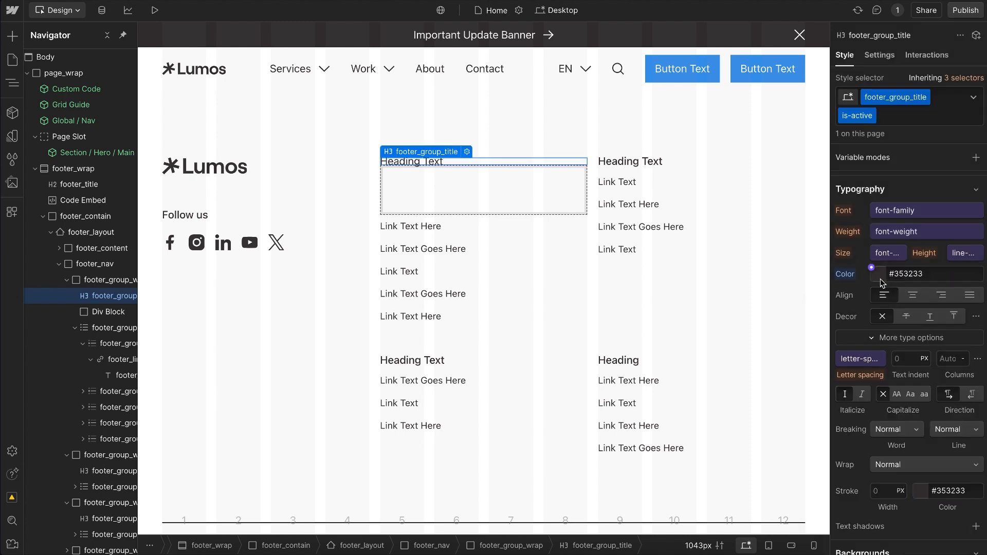
pyautogui.click(880, 276)
pyautogui.moveTo(955, 309); pyautogui.dragTo(964, 254)
pyautogui.click(932, 212)
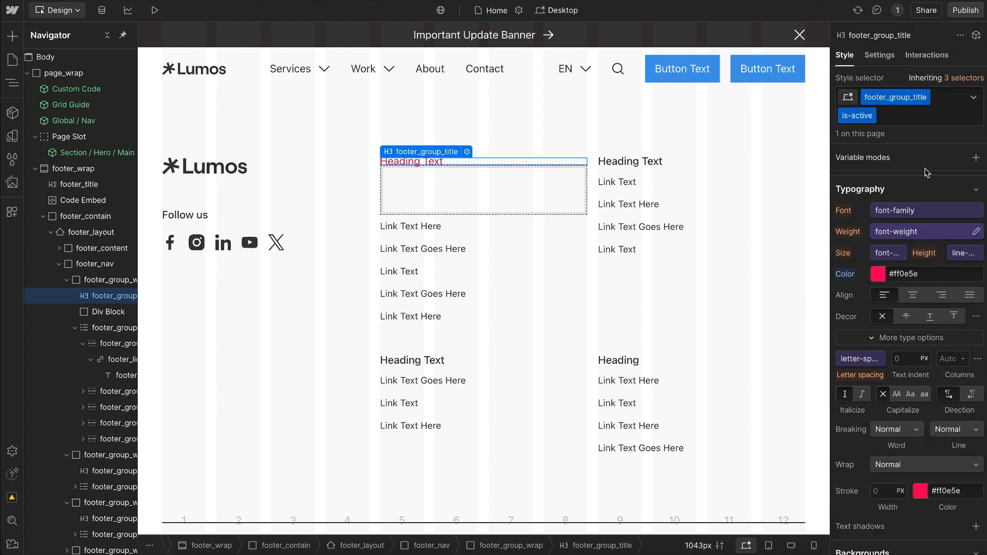
# Step: Remove the is-active combo class from the footer heading and reapply it from the existing combo classes
pyautogui.click(895, 115)
pyautogui.press('BackSpace')
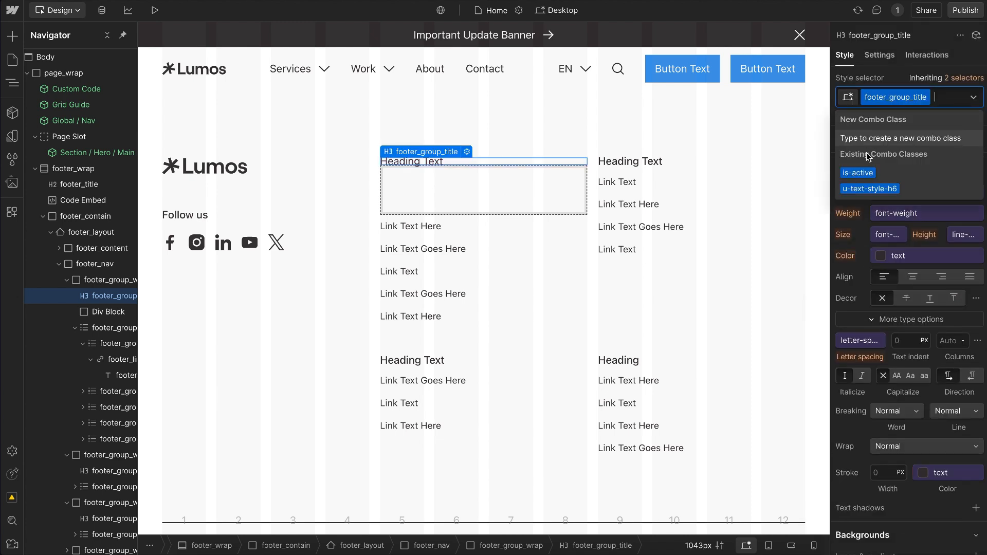
pyautogui.click(864, 173)
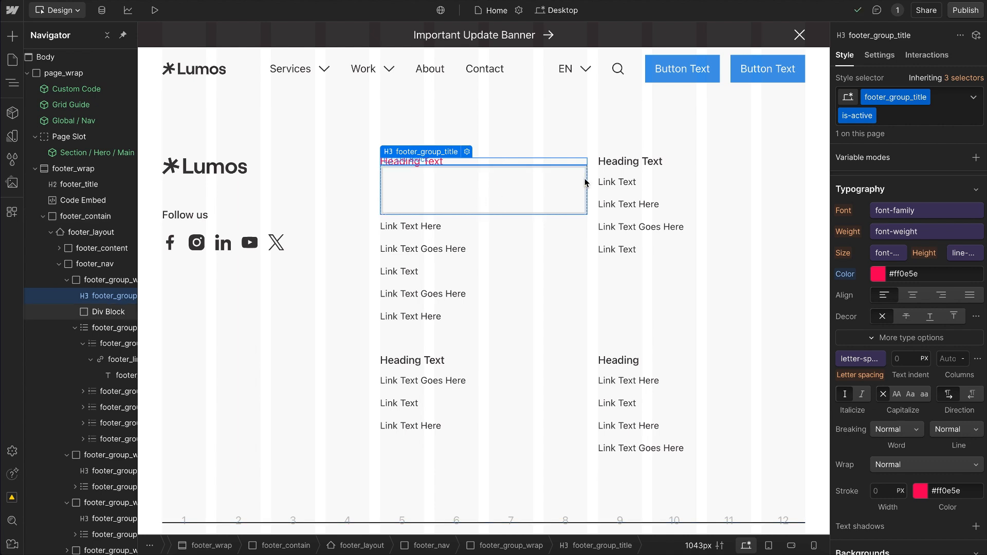
# Step: Check whether is-active is offered as an existing class for the empty div block below the heading
pyautogui.click(499, 199)
pyautogui.hotkey('ctrl', 'Return')
pyautogui.write('is-ac')
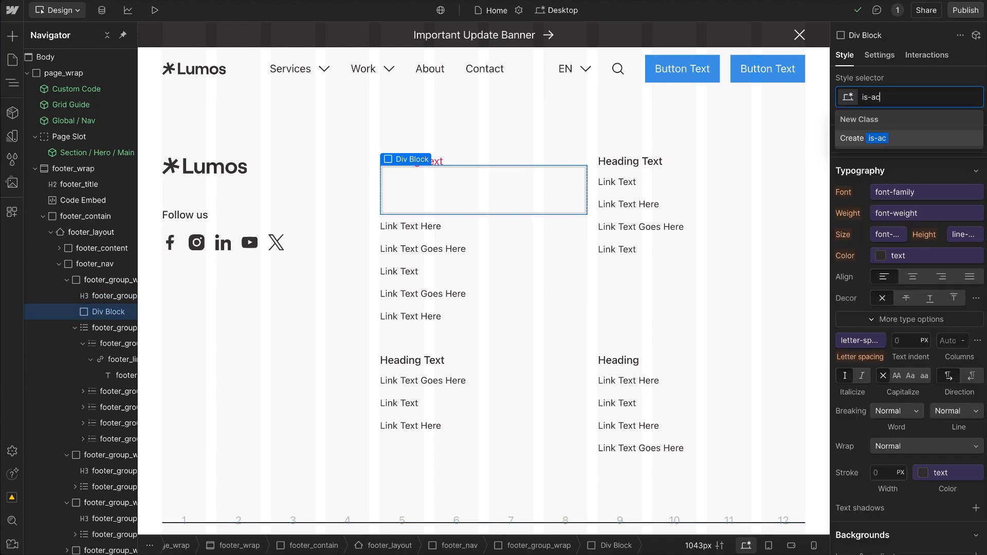
pyautogui.write('tiv')
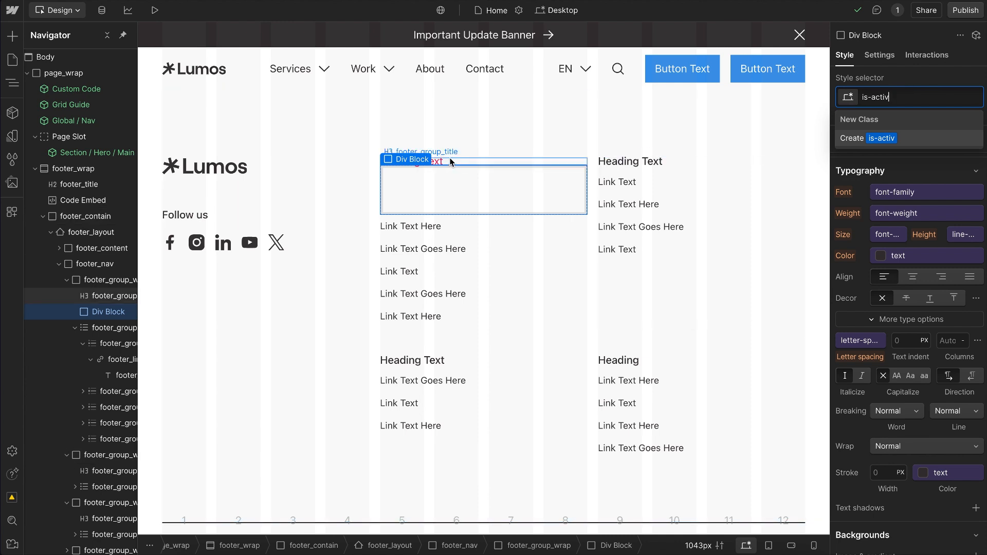
# Step: Search the div block's available classes for h2 instead, and leave the block without a class
pyautogui.press('BackSpace')
pyautogui.press('BackSpace')
pyautogui.press('BackSpace')
pyautogui.press('BackSpace')
pyautogui.press('BackSpace')
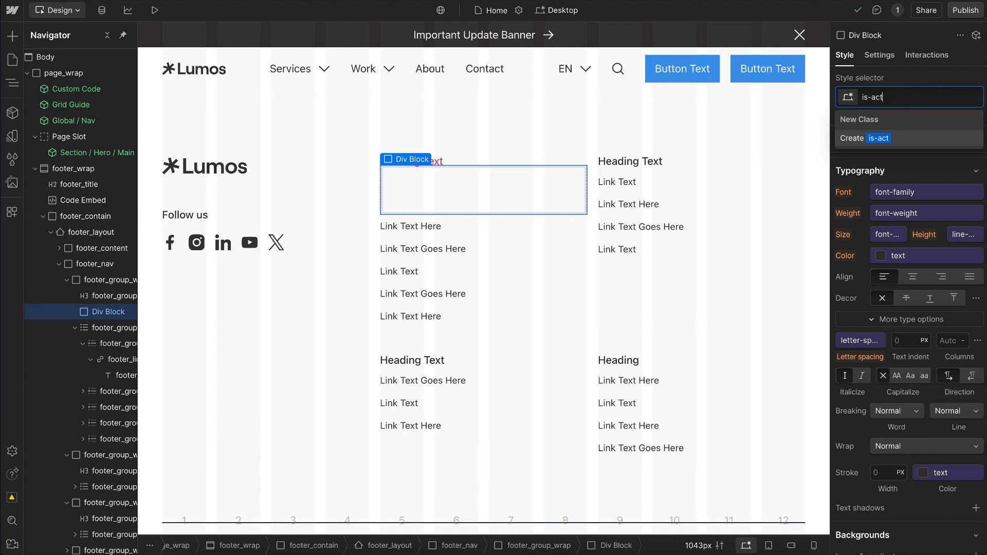
pyautogui.press('BackSpace')
pyautogui.press('BackSpace')
pyautogui.press('BackSpace')
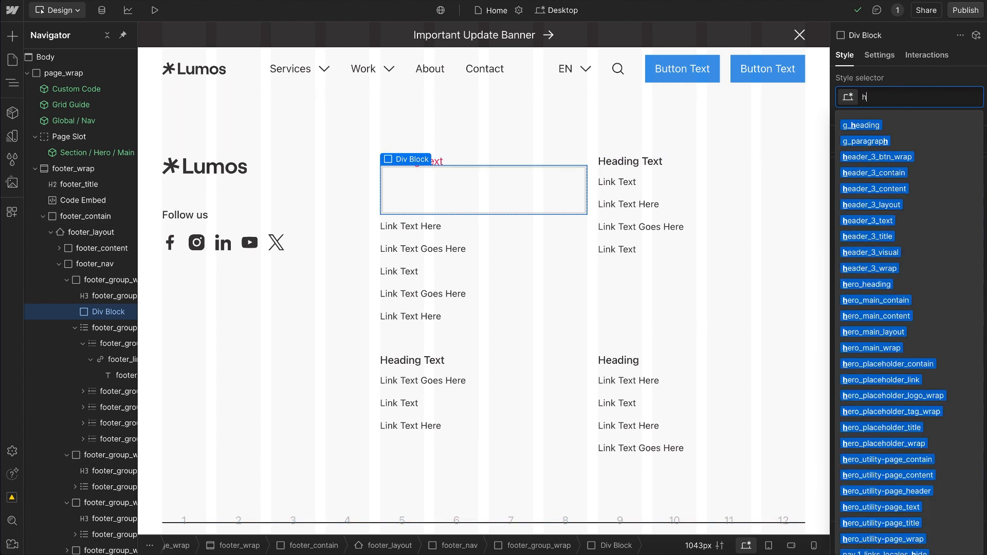
pyautogui.write('h2')
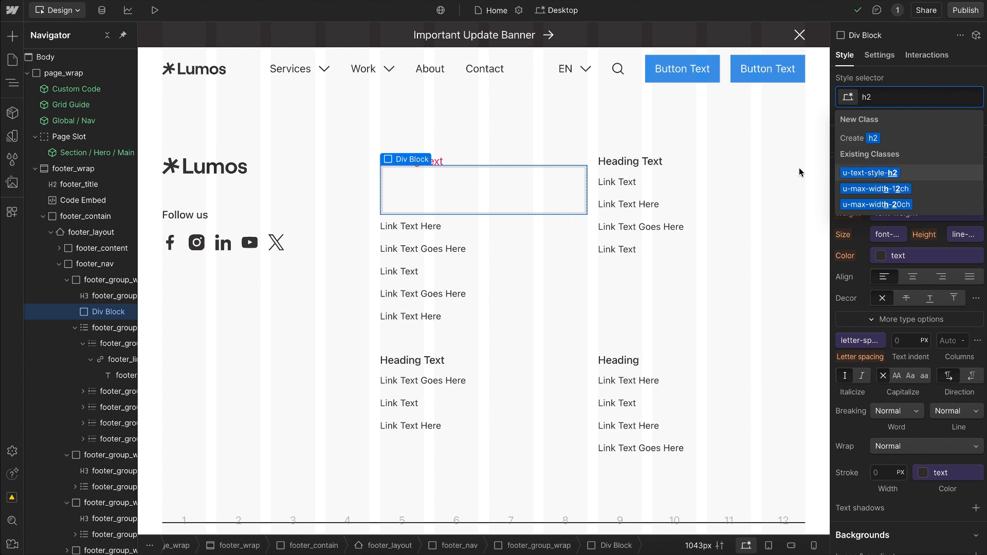
pyautogui.click(520, 194)
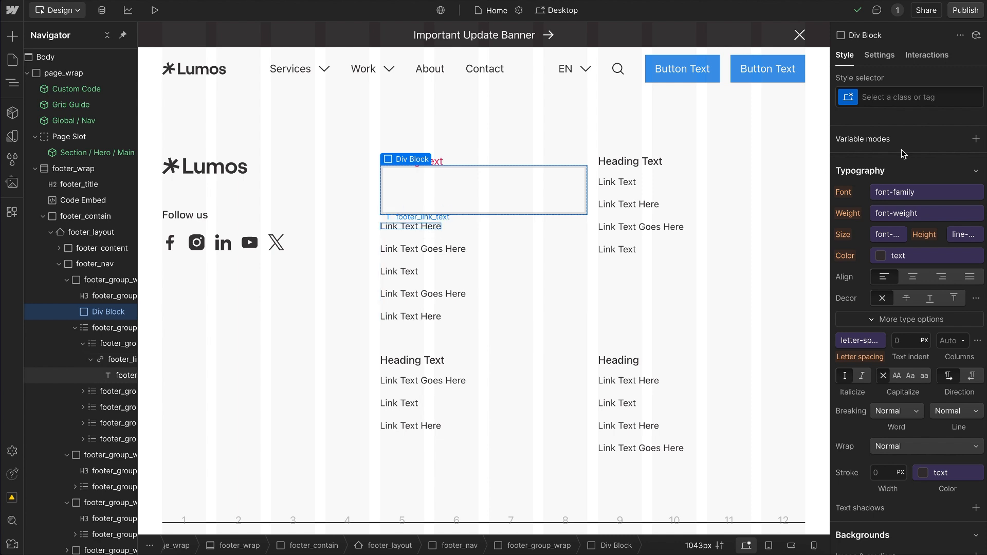
# Step: Replace the first footer link text's u-text-style-small class with an is-active combo class, and make that combo uppercase
pyautogui.hotkey('ctrl', 'z')
pyautogui.click(928, 117)
pyautogui.press('BackSpace')
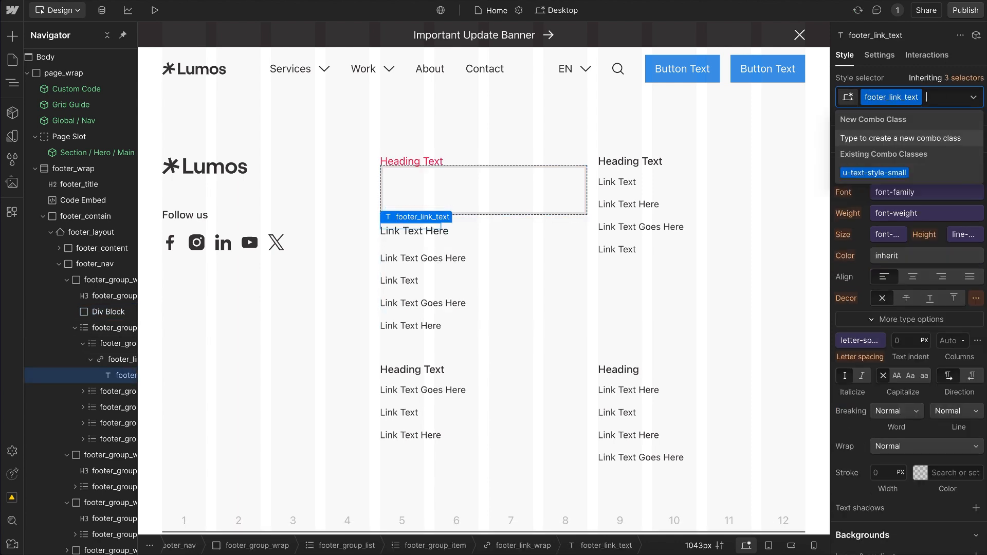
pyautogui.write('is-active')
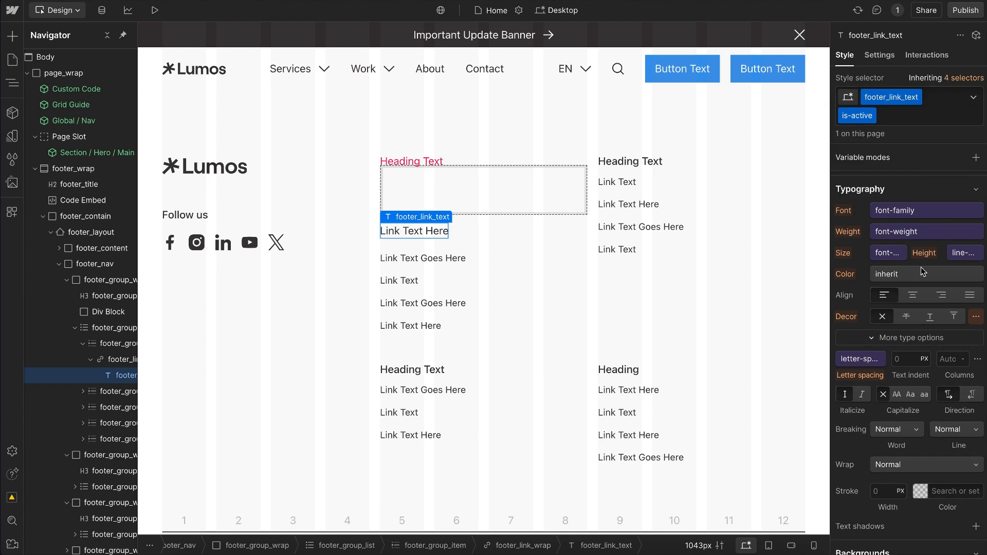
pyautogui.click(897, 394)
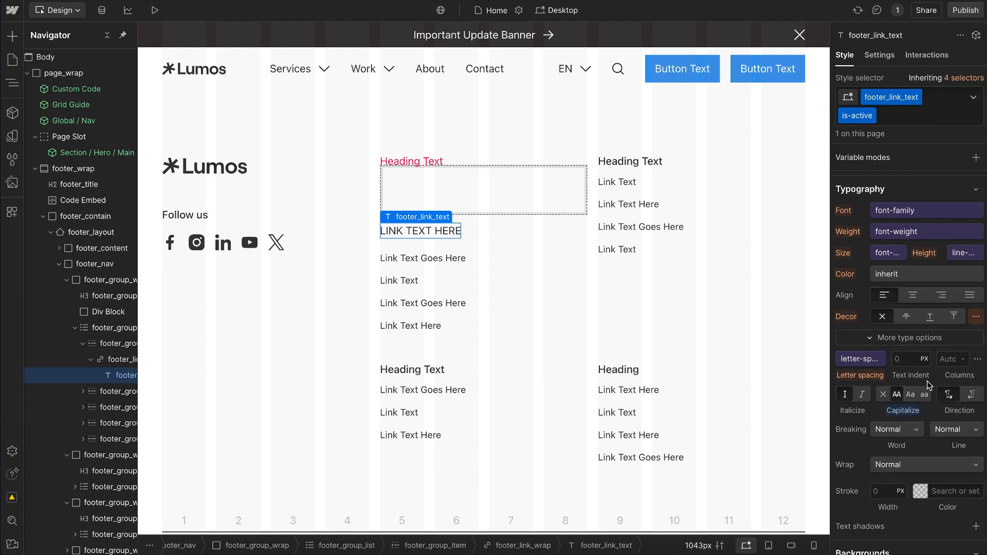
# Step: Replace the is-active combo class on the first footer group heading with the existing u-text-style-h6 and u-mb-1 classes
pyautogui.click(411, 161)
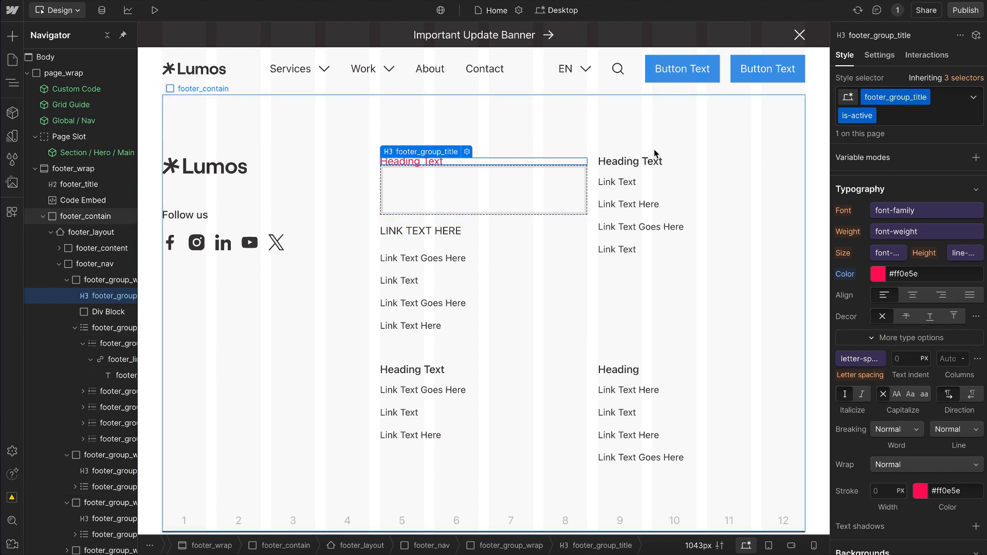
pyautogui.click(912, 117)
pyautogui.press('BackSpace')
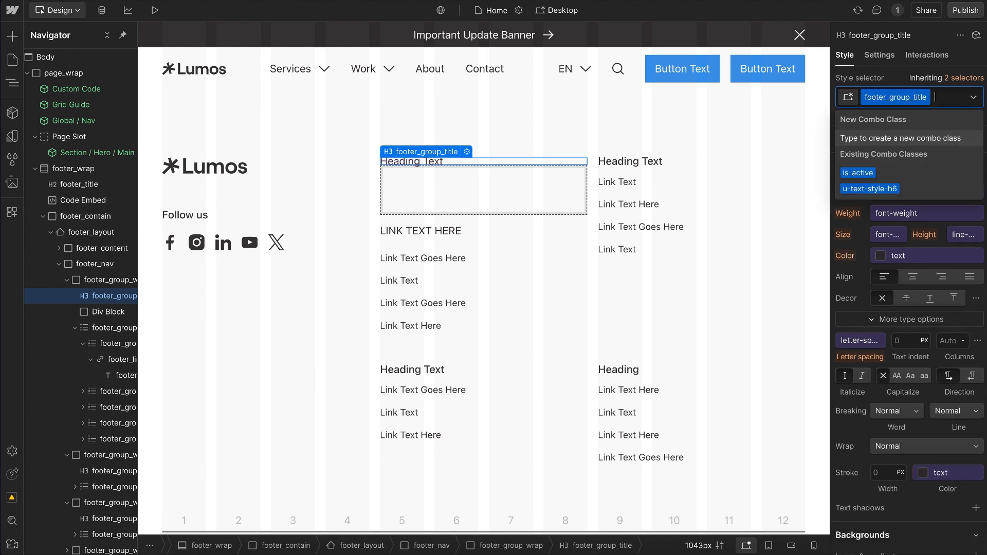
pyautogui.click(886, 189)
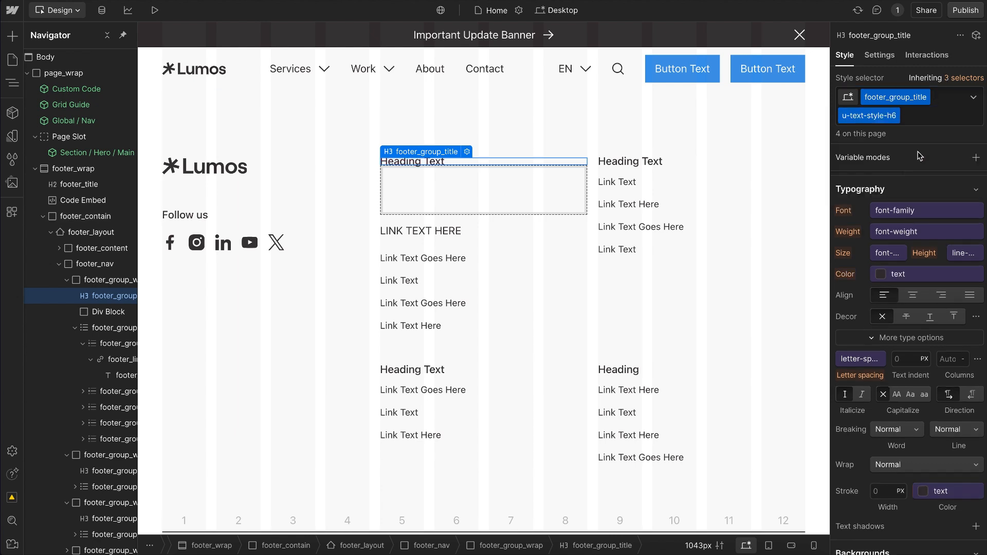
pyautogui.doubleClick(886, 100)
pyautogui.click(926, 122)
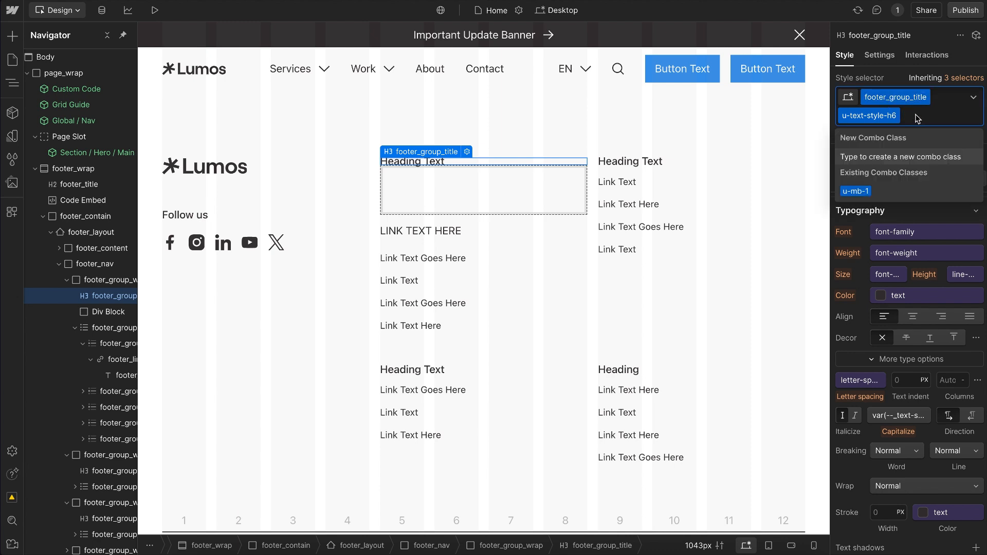
pyautogui.click(855, 192)
# Step: Stack an is-active combo class on the heading after u-text-style-h6 and u-mb-1, and take it off again
pyautogui.write('is-')
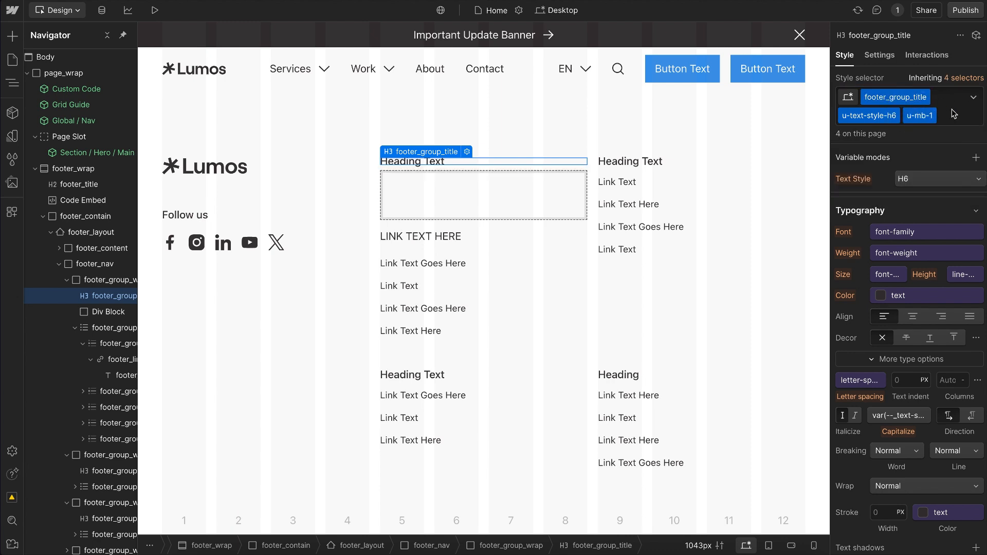
pyautogui.write('ac')
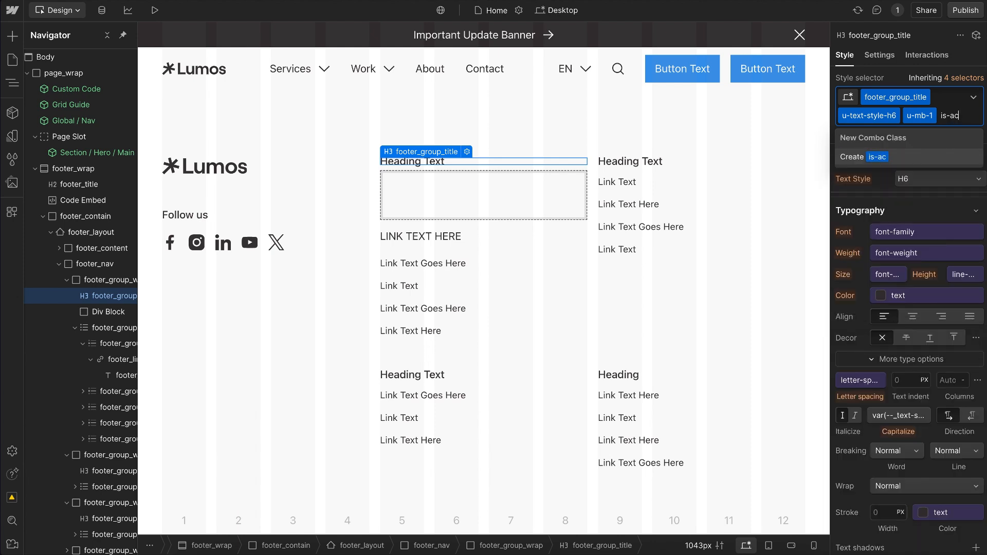
pyautogui.write('tive')
pyautogui.press('Return')
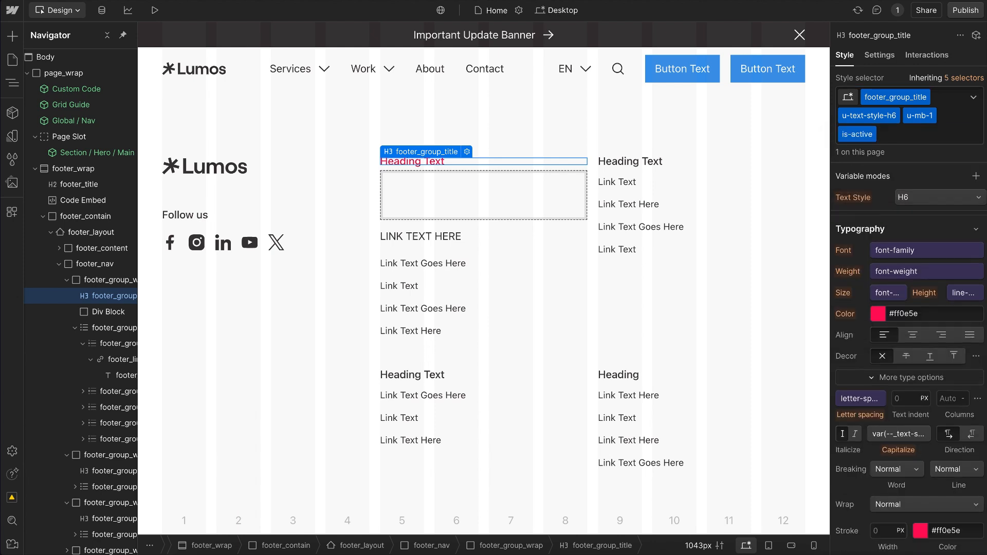
pyautogui.click(893, 134)
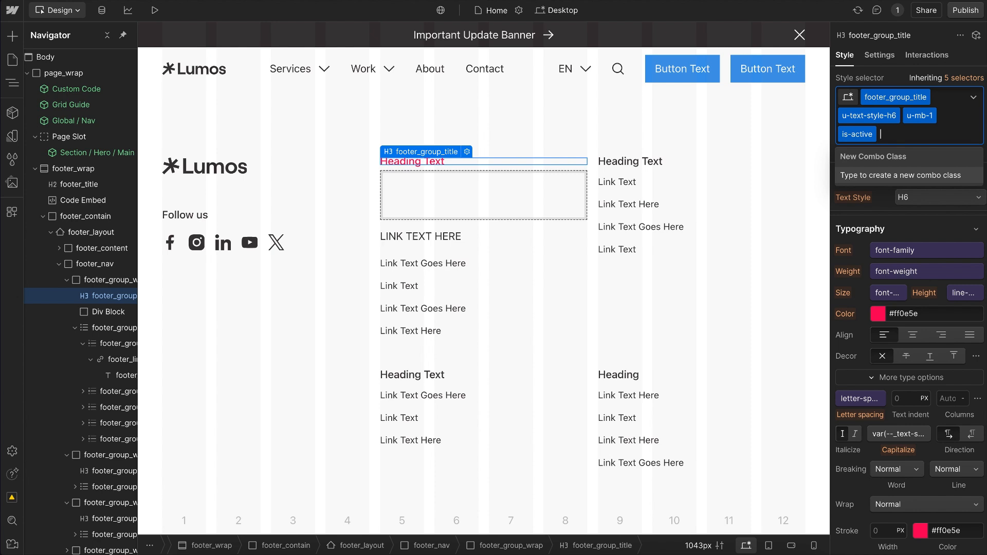
pyautogui.press('BackSpace')
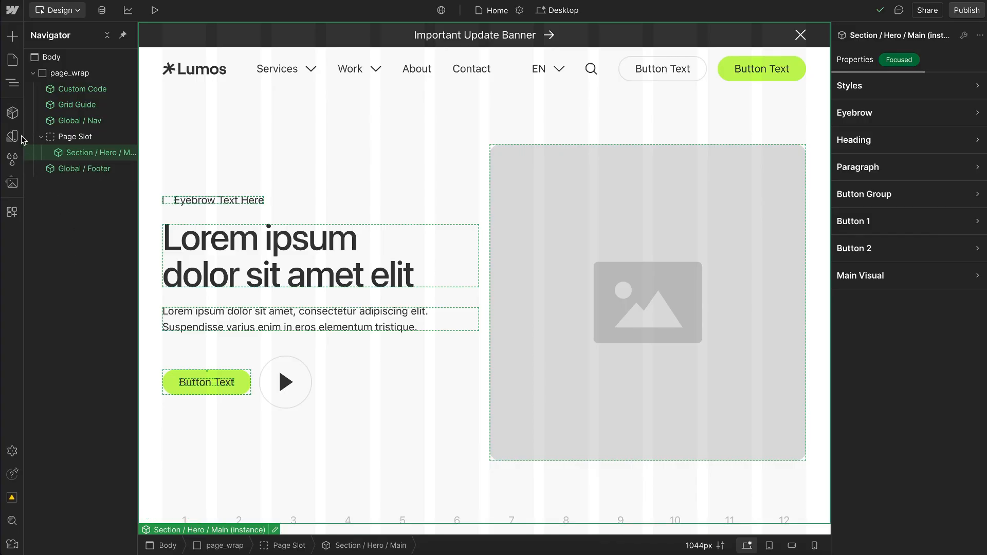
# Step: Set the dark swatch in the default variable collection to #031310
pyautogui.click(11, 136)
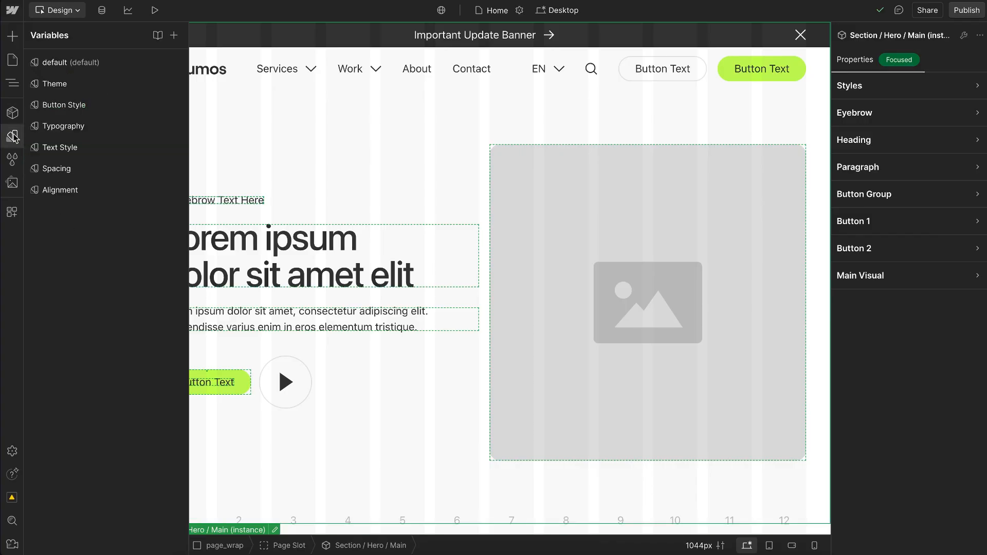
pyautogui.click(74, 71)
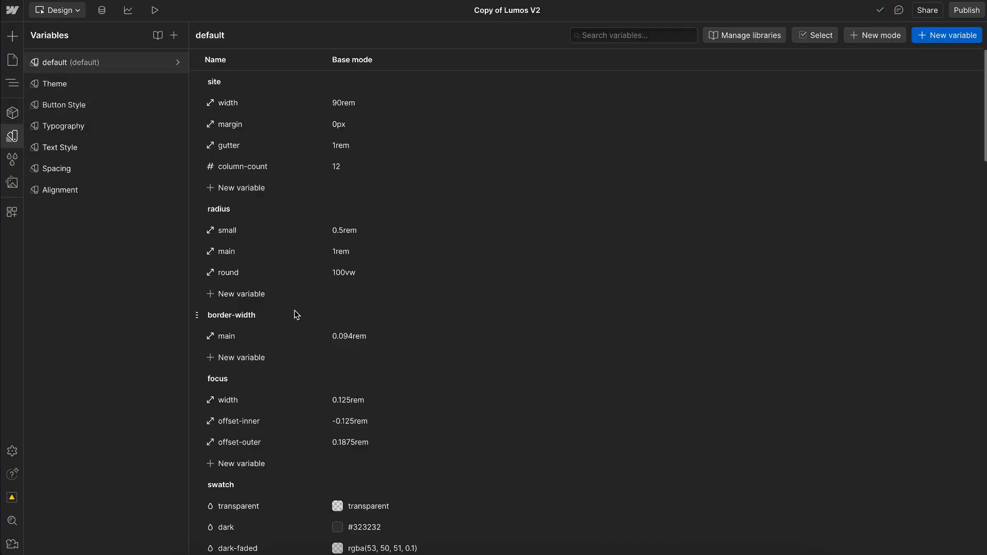
pyautogui.scroll(-5, 295, 313)
pyautogui.scroll(-2, 296, 315)
pyautogui.click(370, 189)
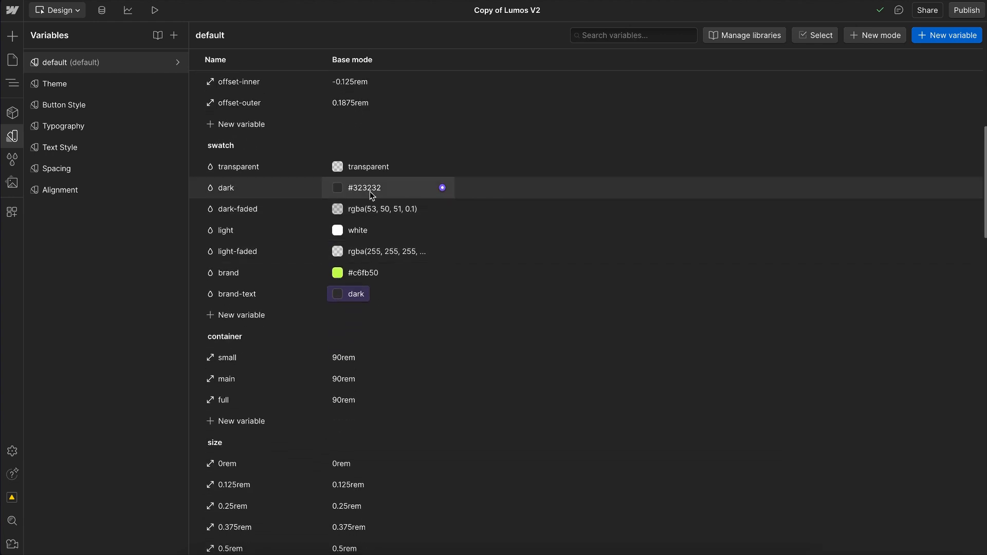
pyautogui.write('#031310')
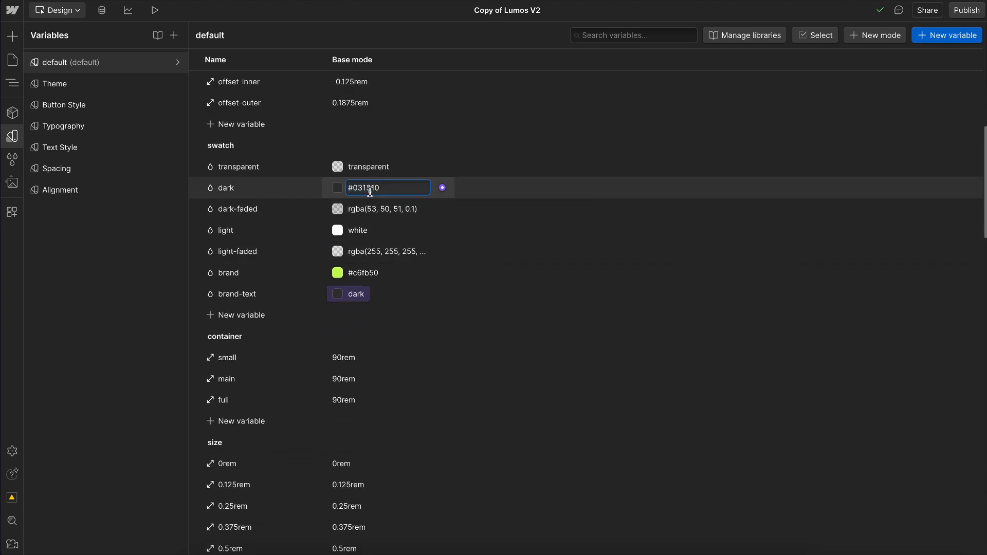
pyautogui.press('Return')
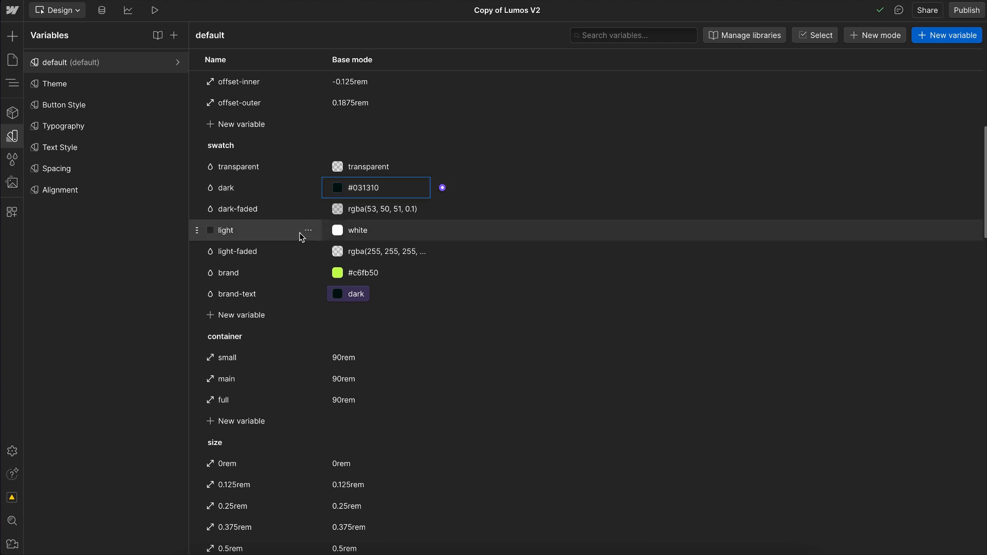
# Step: Add a colour variable named dark-secondary to the swatch group and give it the dark green #072a24
pyautogui.click(254, 316)
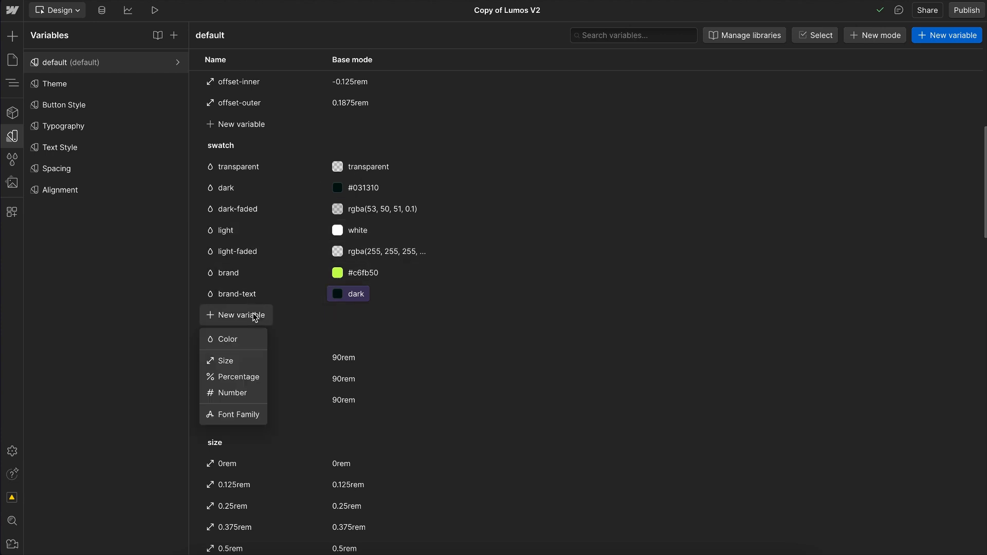
pyautogui.click(228, 340)
pyautogui.write('dark-secondary')
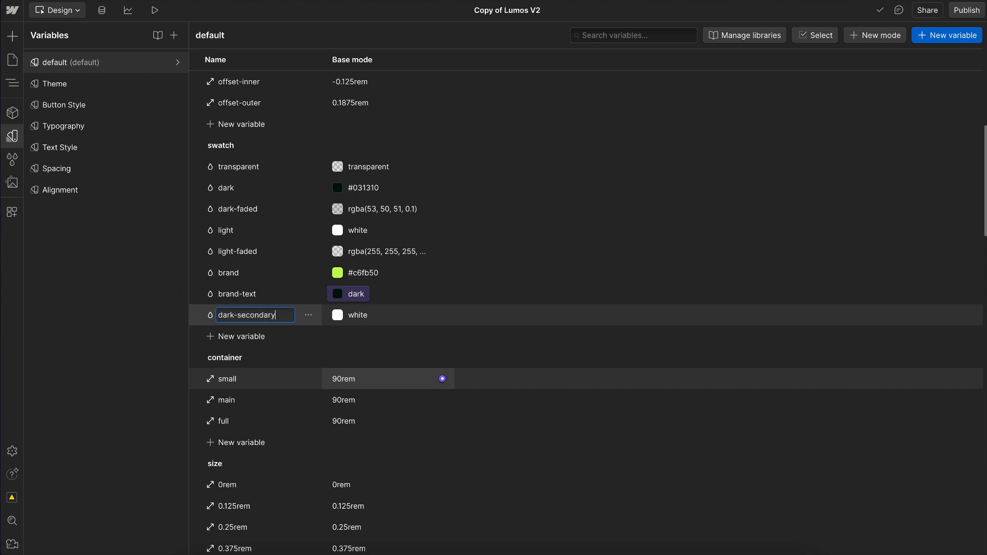
pyautogui.press('Return')
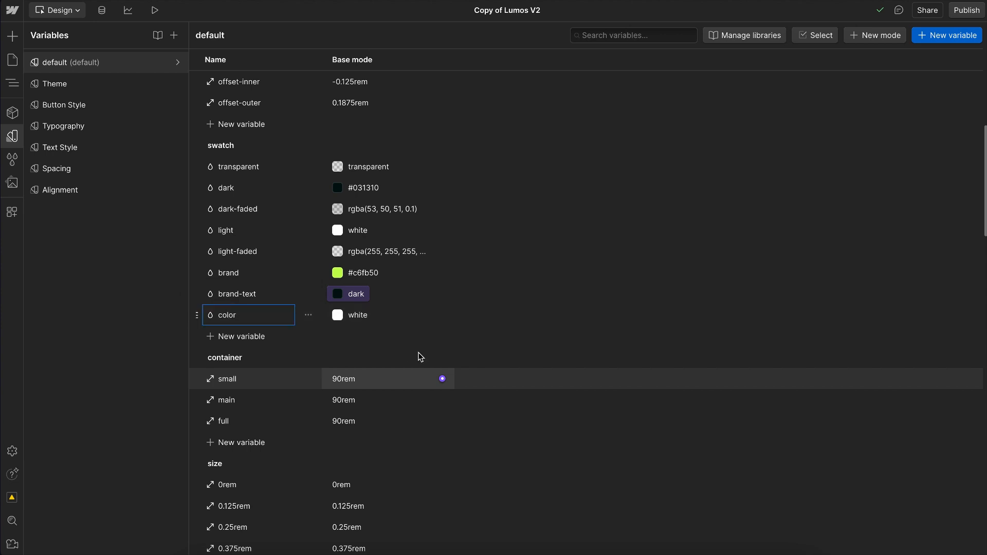
pyautogui.click(425, 315)
pyautogui.write('#031310')
pyautogui.press('Return')
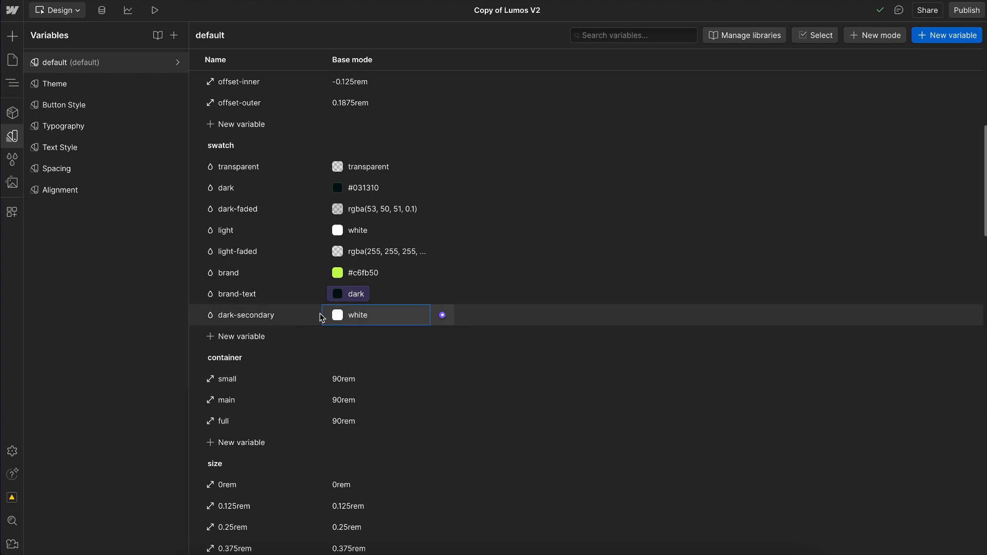
pyautogui.click(337, 315)
pyautogui.moveTo(384, 415); pyautogui.dragTo(388, 417)
pyautogui.click(587, 316)
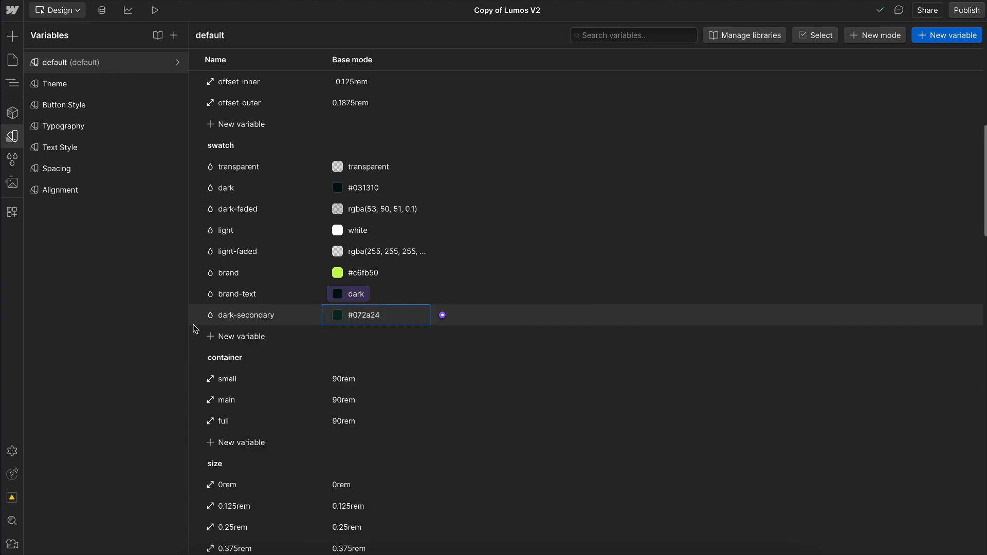
# Step: Place the dark-secondary swatch directly below dark near the top of the swatch group, and rename dark to dark-900
pyautogui.moveTo(198, 317); pyautogui.dragTo(276, 202)
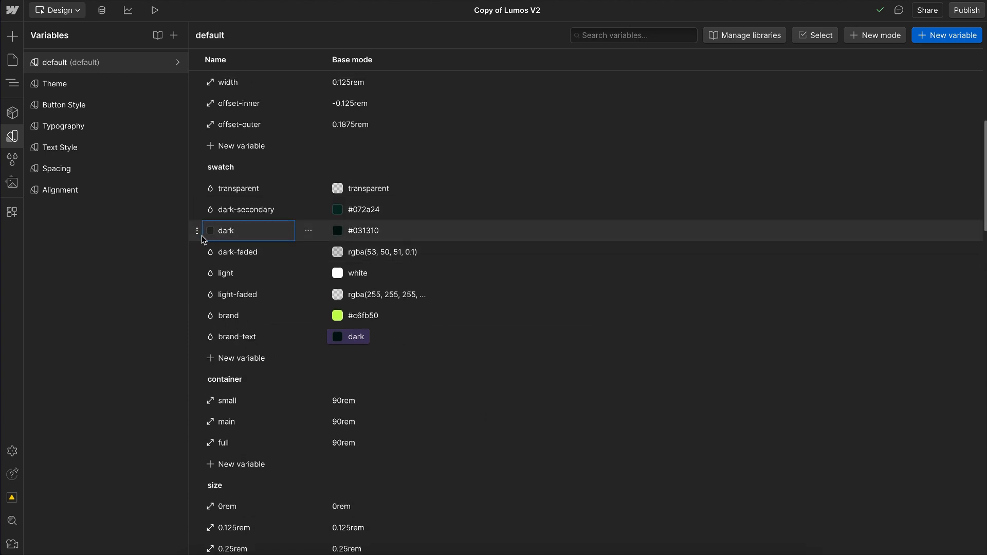
pyautogui.moveTo(198, 231); pyautogui.dragTo(211, 198)
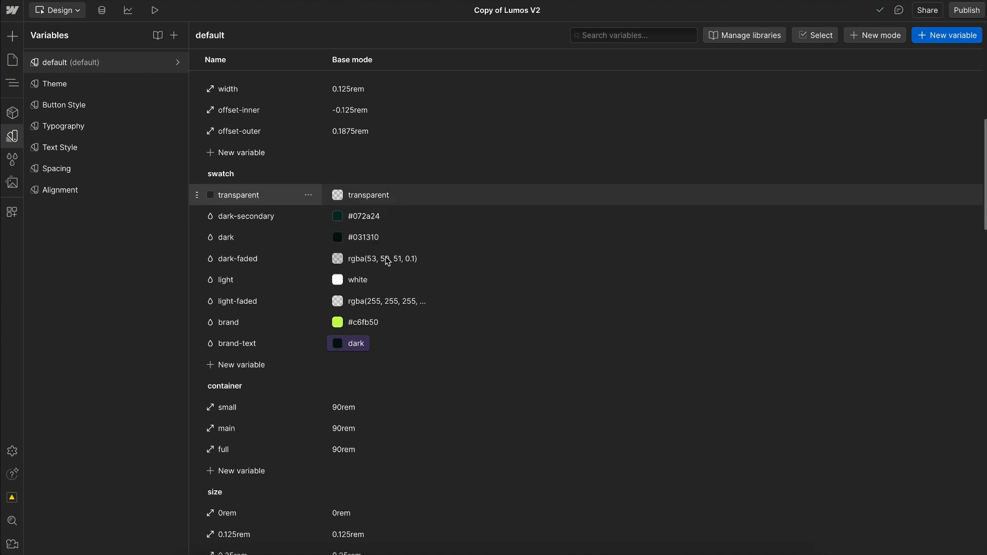
pyautogui.doubleClick(240, 221)
pyautogui.click(239, 220)
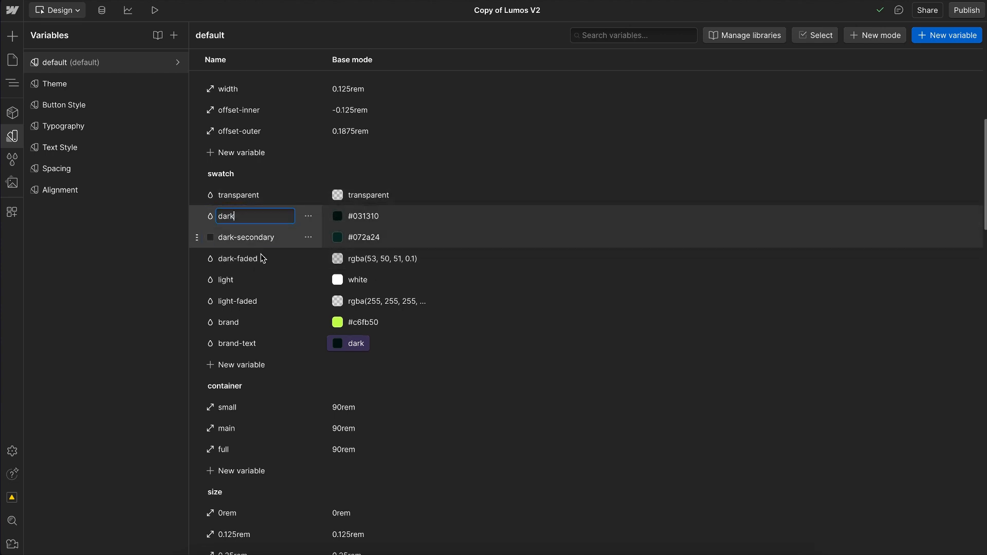
pyautogui.write('-900')
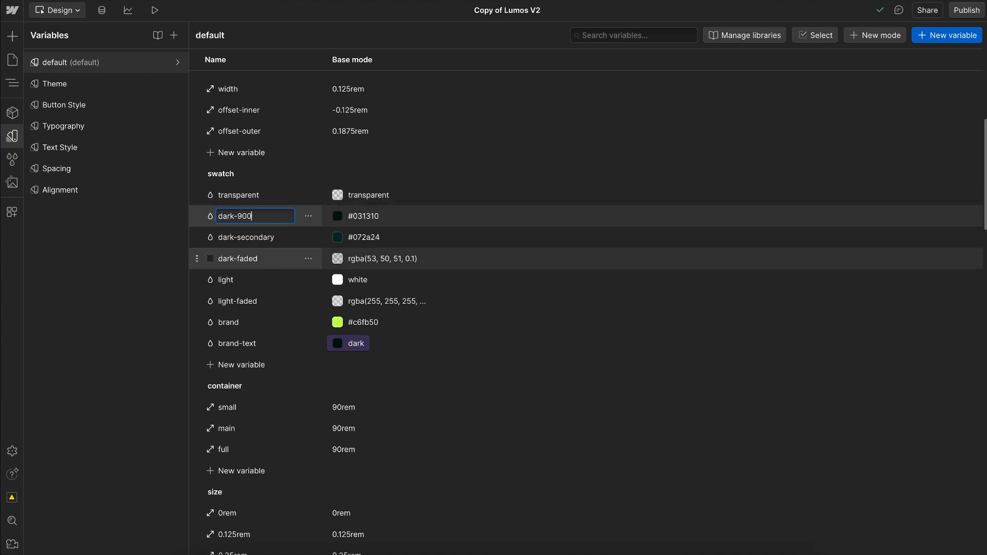
pyautogui.press('Return')
# Step: Rename the dark-secondary swatch to dark-800
pyautogui.doubleClick(251, 237)
pyautogui.press('Right')
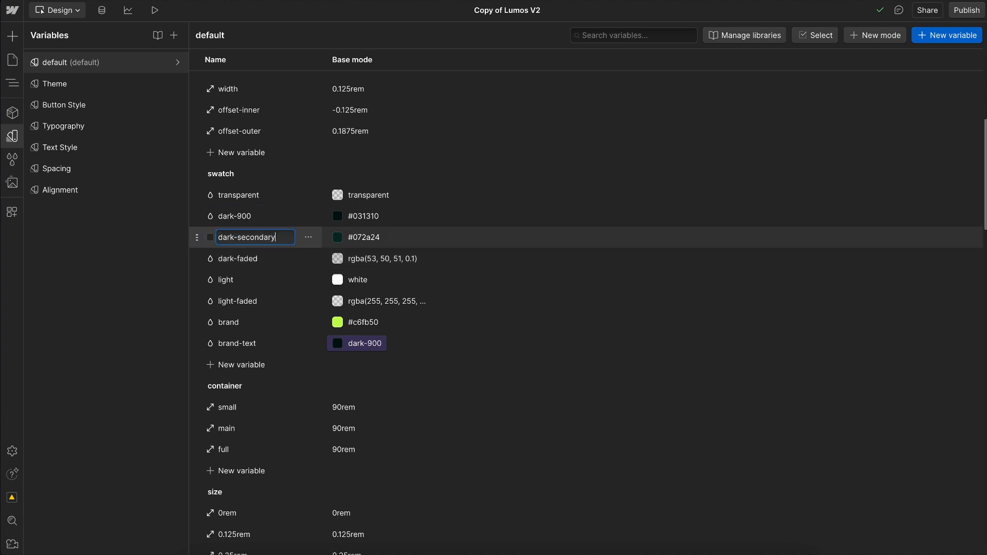
pyautogui.press('BackSpace')
pyautogui.press('BackSpace')
pyautogui.press('BackSpace')
pyautogui.write('800')
pyautogui.press('Return')
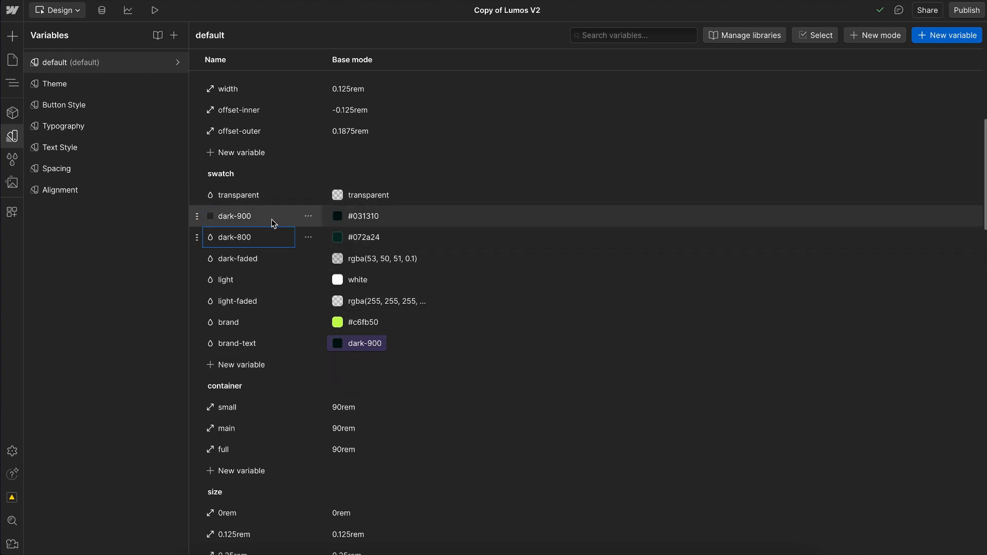
# Step: Add a colour variable light-200 with the pale tint #ebfffe to the swatch group, and place it directly below light
pyautogui.click(250, 365)
pyautogui.click(229, 389)
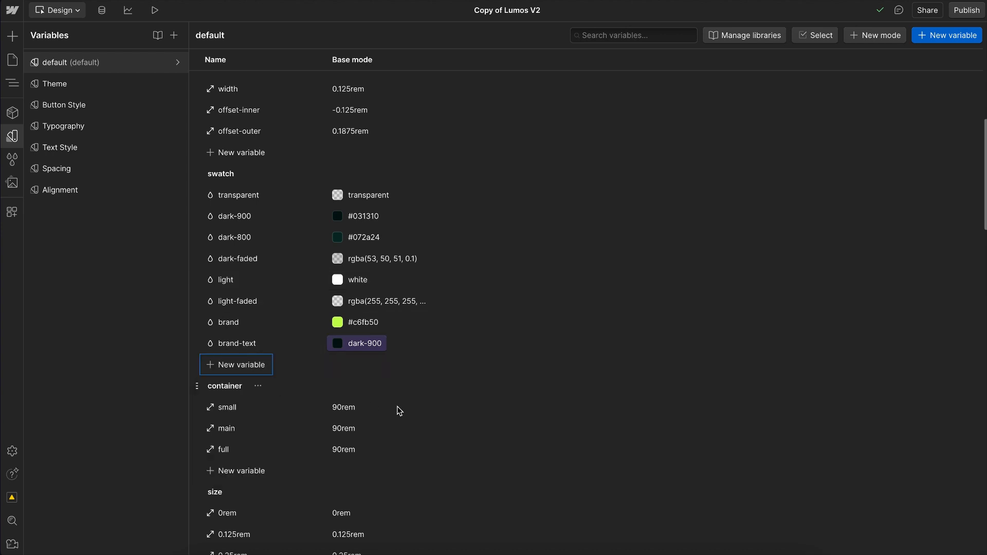
pyautogui.write('light-10')
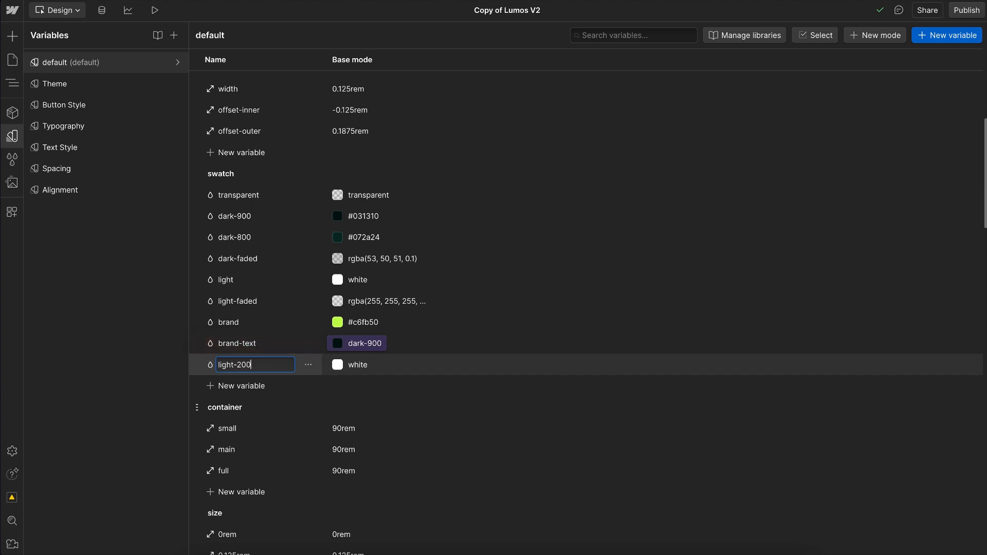
pyautogui.write('0')
pyautogui.press('Return')
pyautogui.click(367, 363)
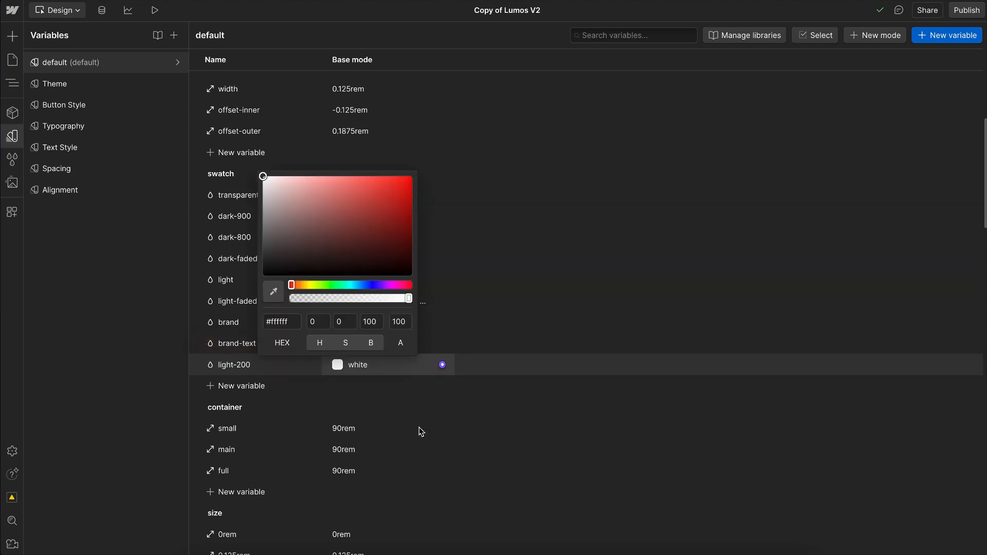
pyautogui.moveTo(351, 285); pyautogui.dragTo(348, 285)
pyautogui.moveTo(289, 184); pyautogui.dragTo(274, 171)
pyautogui.click(579, 164)
pyautogui.moveTo(200, 367); pyautogui.dragTo(250, 302)
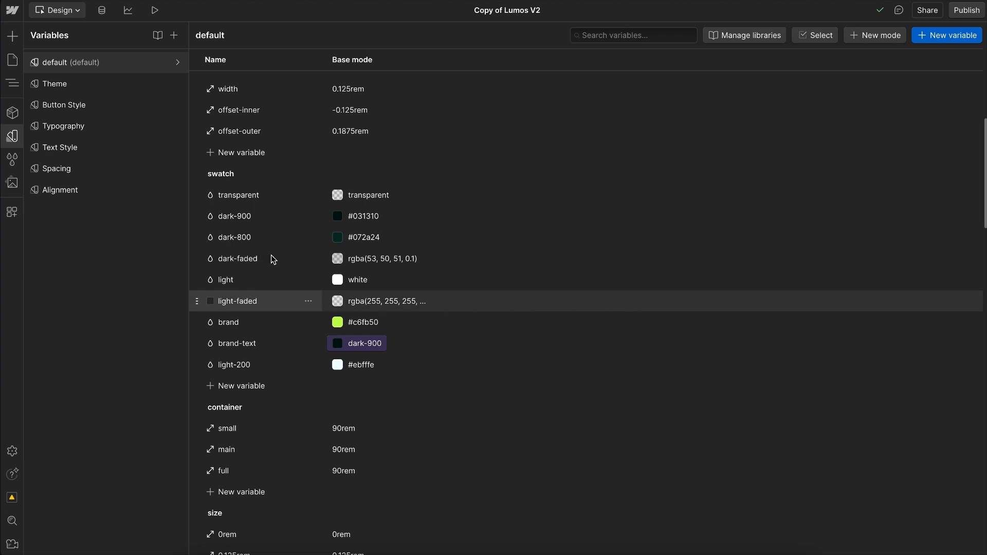
# Step: Check the dark-faded swatch's colour and try a name starting with dark-opa, keeping the name dark-faded
pyautogui.click(338, 258)
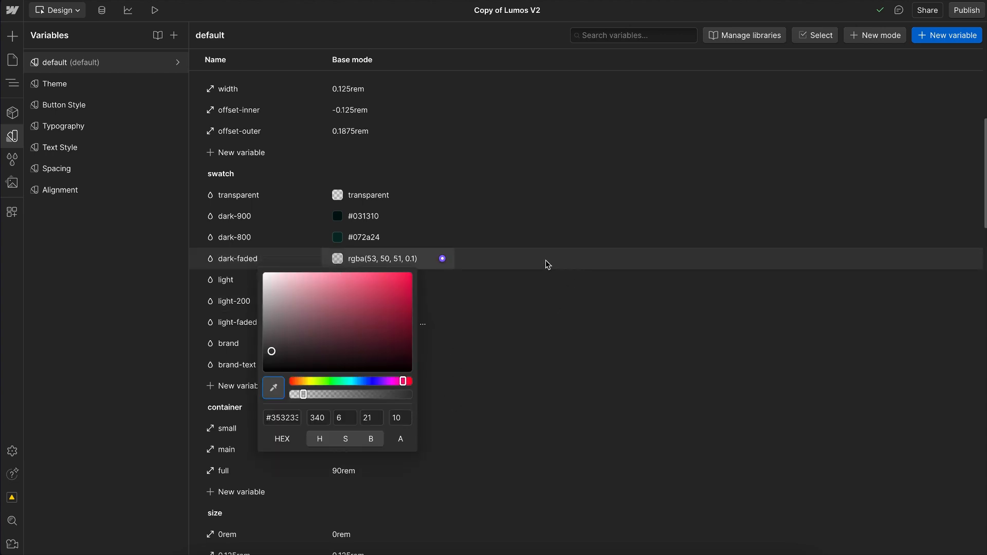
pyautogui.press('Escape')
pyautogui.click(250, 266)
pyautogui.click(276, 264)
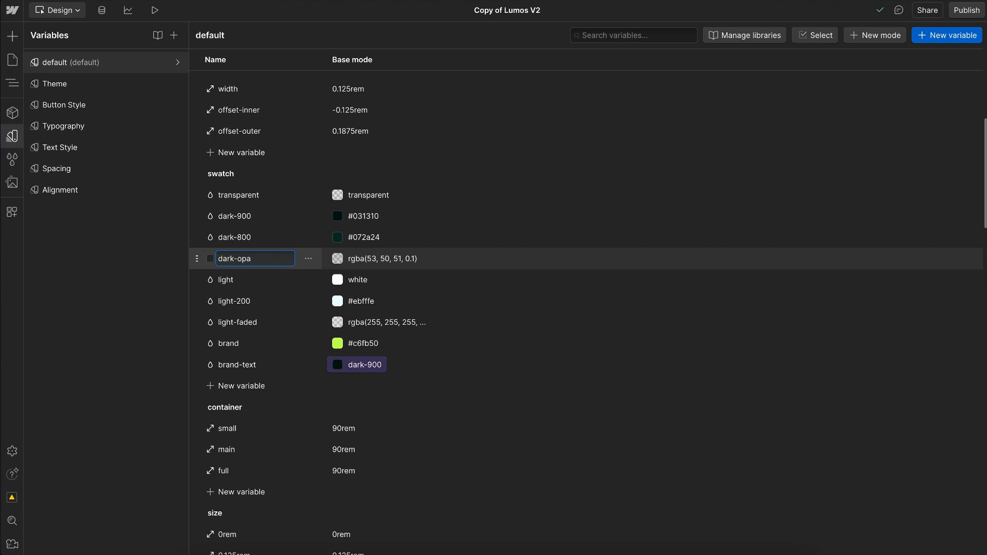
pyautogui.write('de')
pyautogui.press('Return')
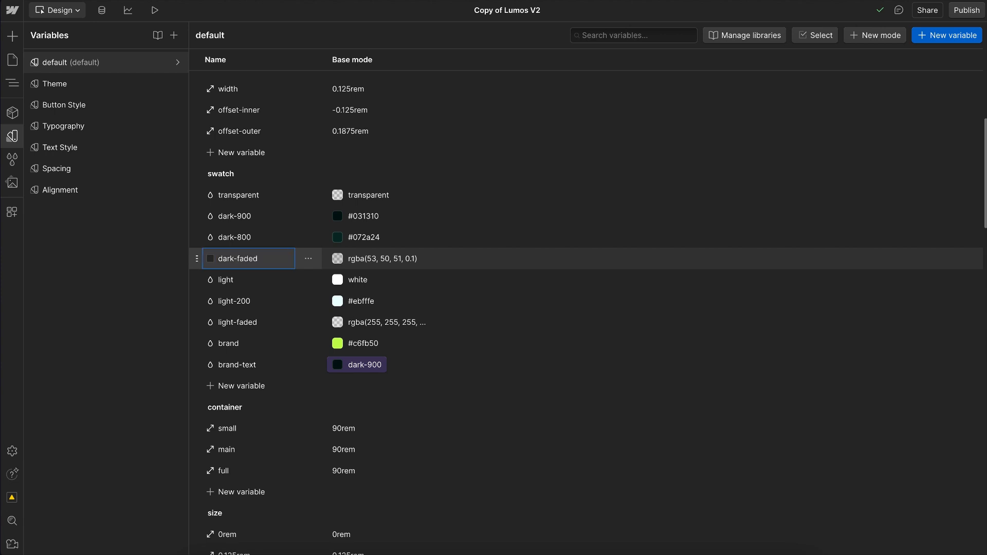
# Step: Rename the light swatch to light-100
pyautogui.doubleClick(261, 283)
pyautogui.press('Right')
pyautogui.write('-100')
pyautogui.press('Return')
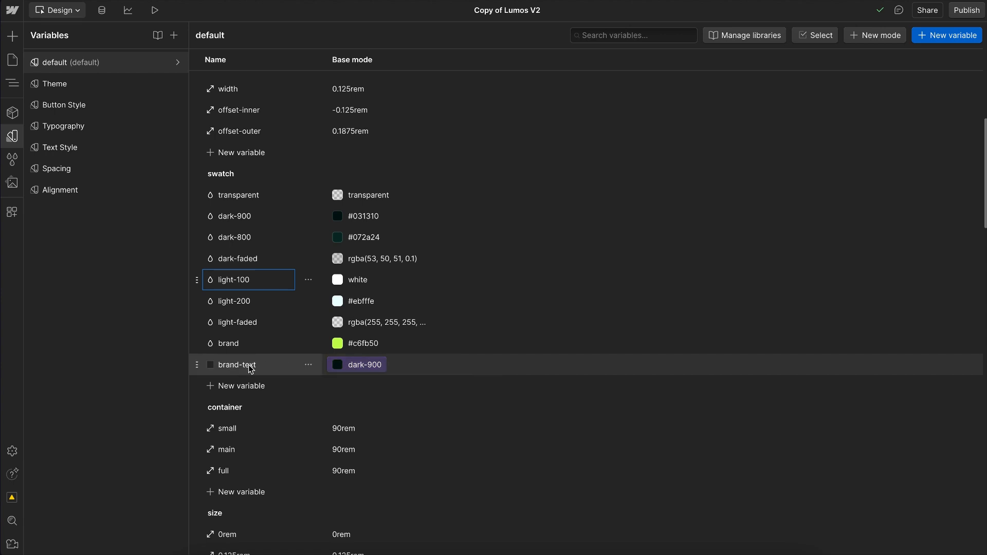
# Step: Try the blue #0b4dd0 for the brand swatch with brand-text linked to light-100, and undo both changes
pyautogui.click(338, 344)
pyautogui.click(368, 473)
pyautogui.moveTo(403, 365); pyautogui.dragTo(405, 369)
pyautogui.click(516, 338)
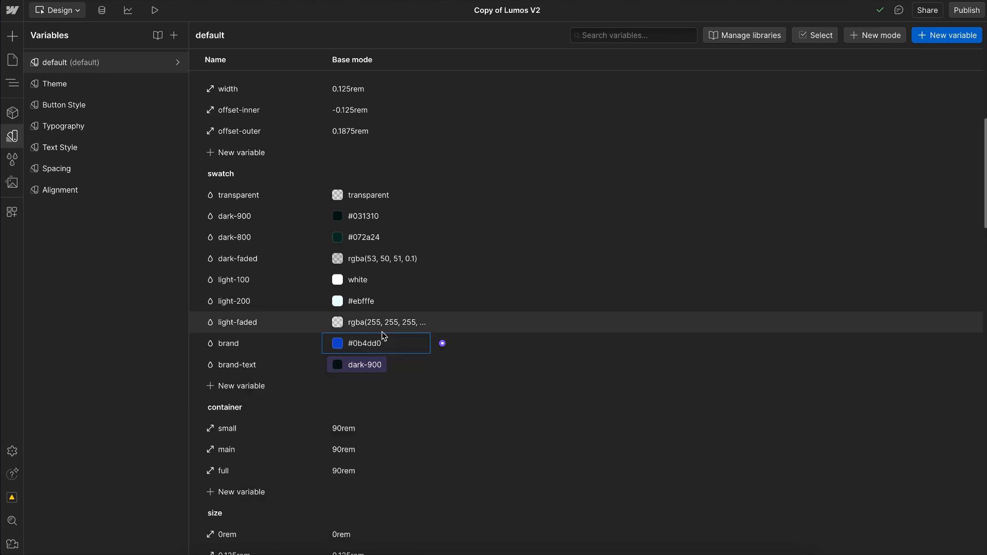
pyautogui.click(348, 370)
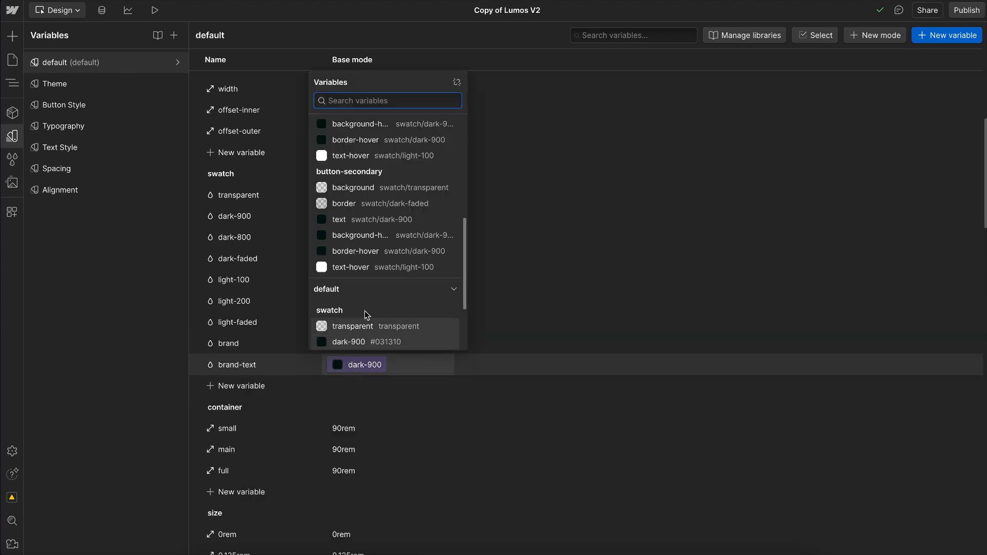
pyautogui.scroll(-3, 350, 309)
pyautogui.click(348, 312)
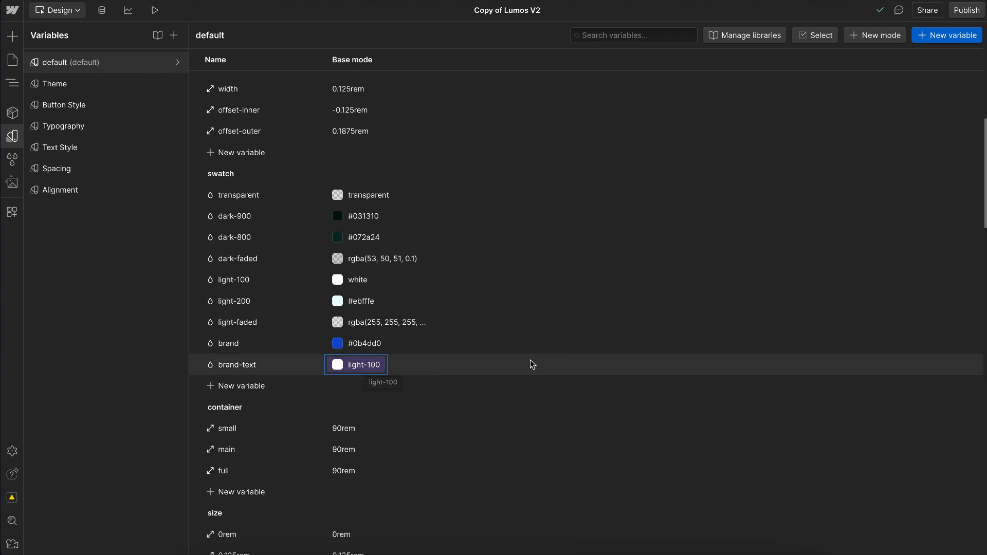
pyautogui.hotkey('ctrl', 'z')
pyautogui.hotkey('ctrl', 'z')
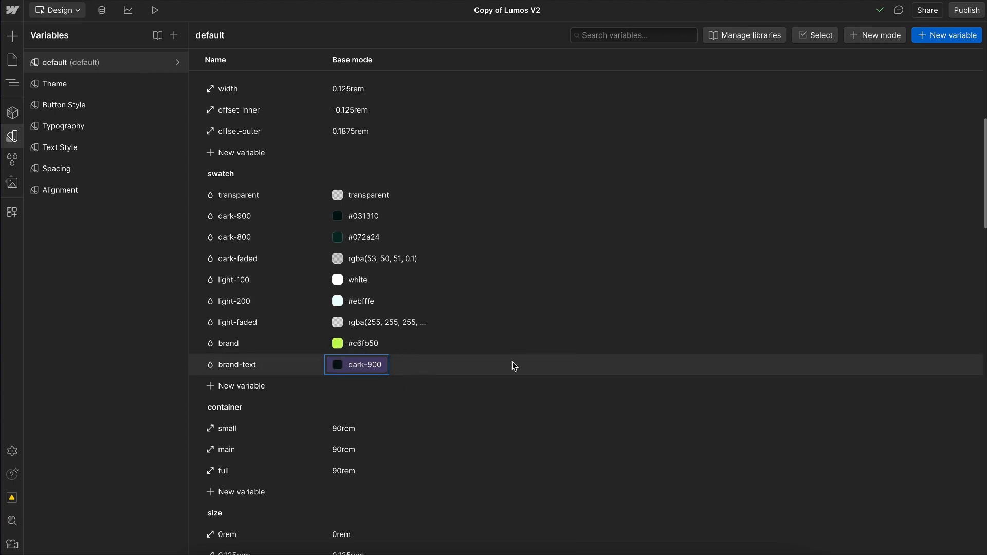
# Step: Look at the variable types available for the swatch group, and open the Theme variable collection
pyautogui.click(246, 390)
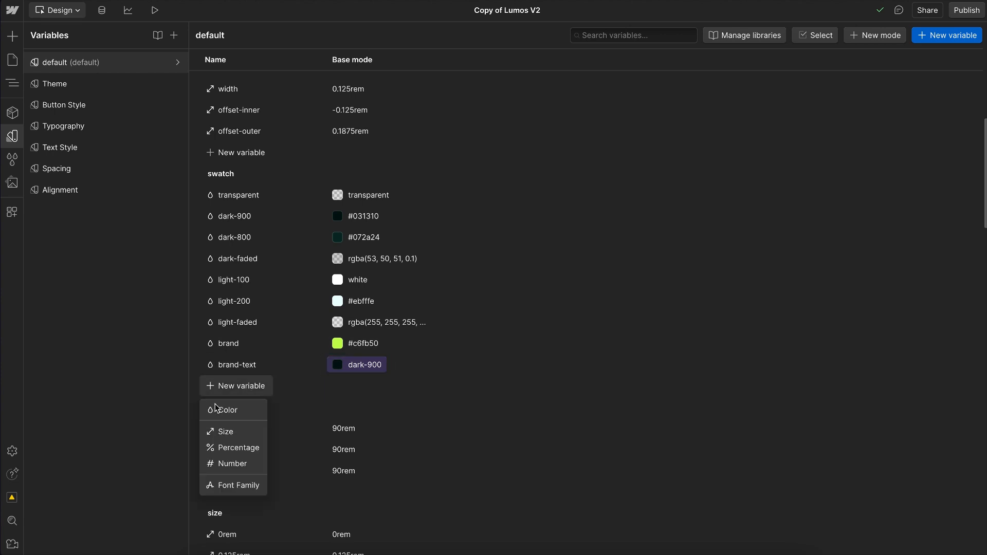
pyautogui.click(524, 341)
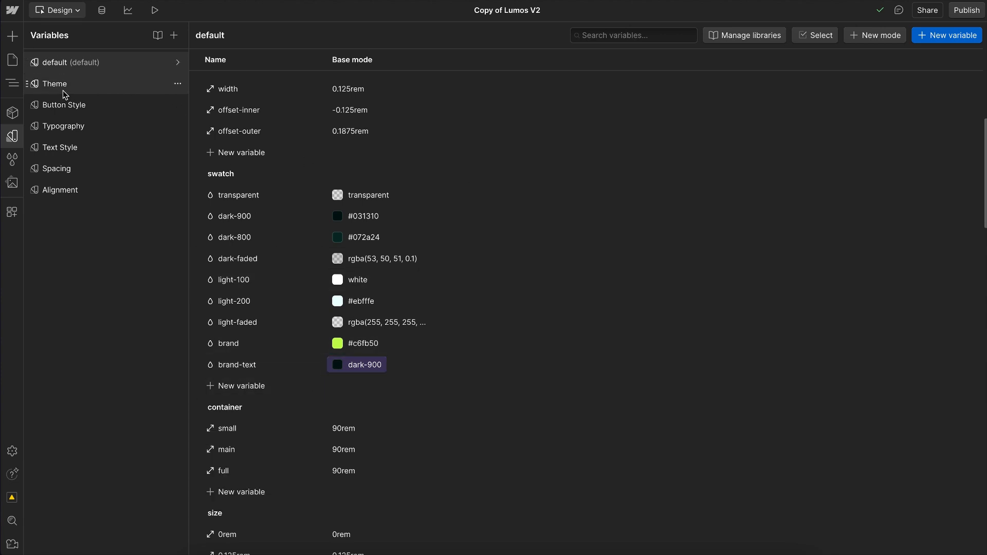
pyautogui.click(85, 85)
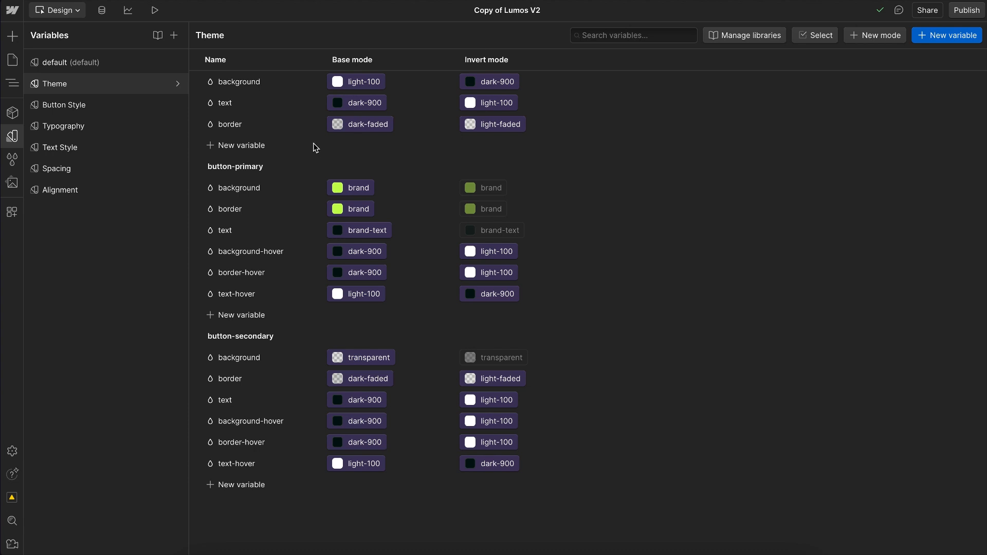
# Step: Add a color variable named background-secondary to the Theme collection and place it directly below background
pyautogui.click(260, 148)
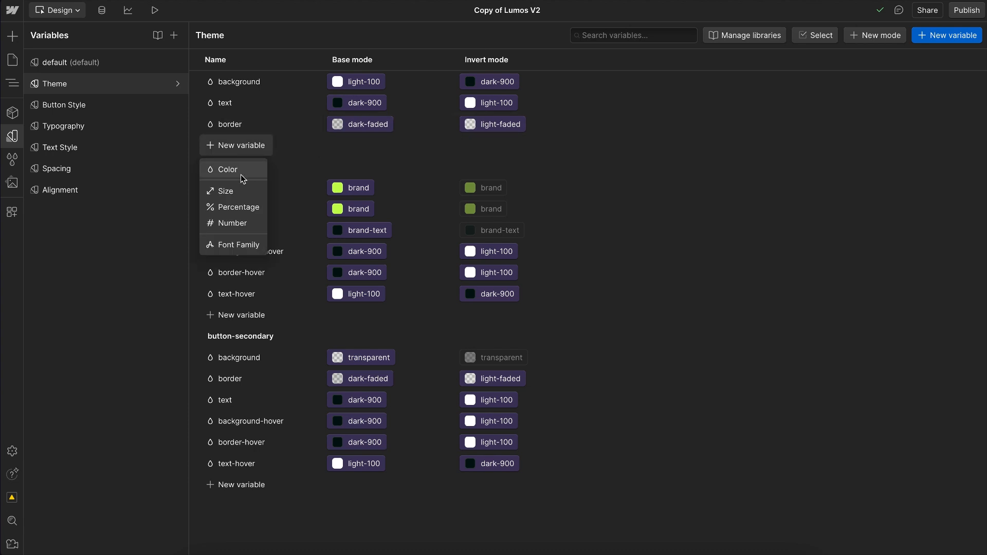
pyautogui.press('Escape')
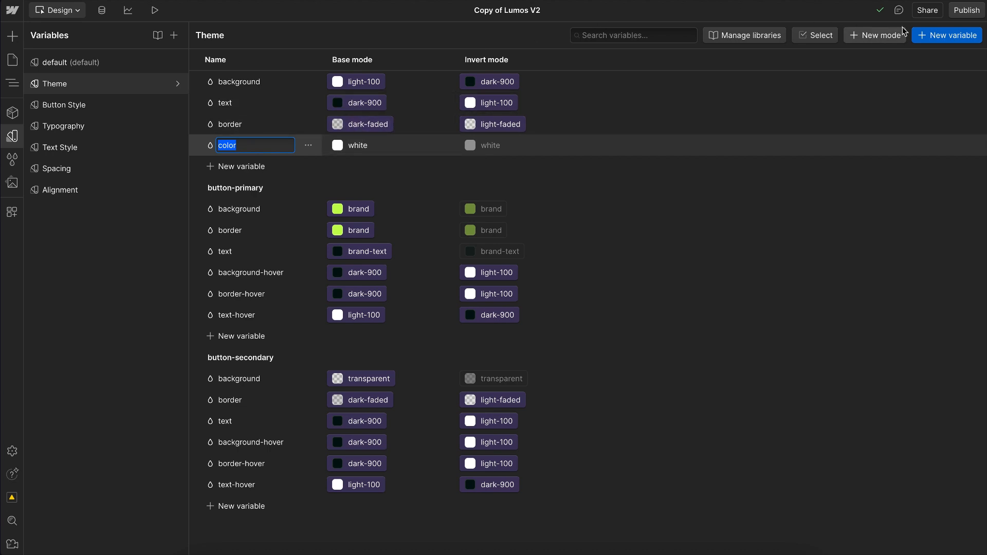
pyautogui.write('background-secondary')
pyautogui.press('Return')
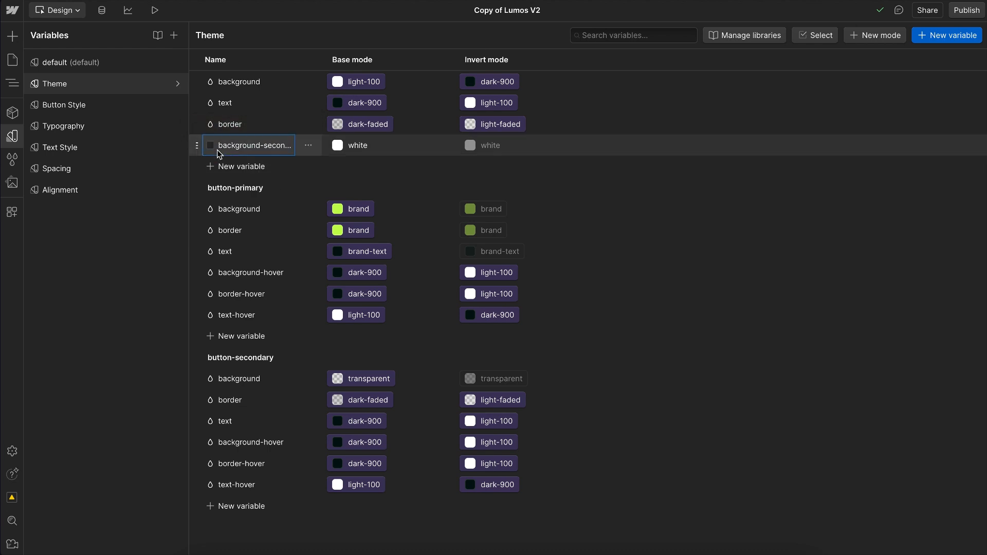
pyautogui.moveTo(198, 149); pyautogui.dragTo(236, 100)
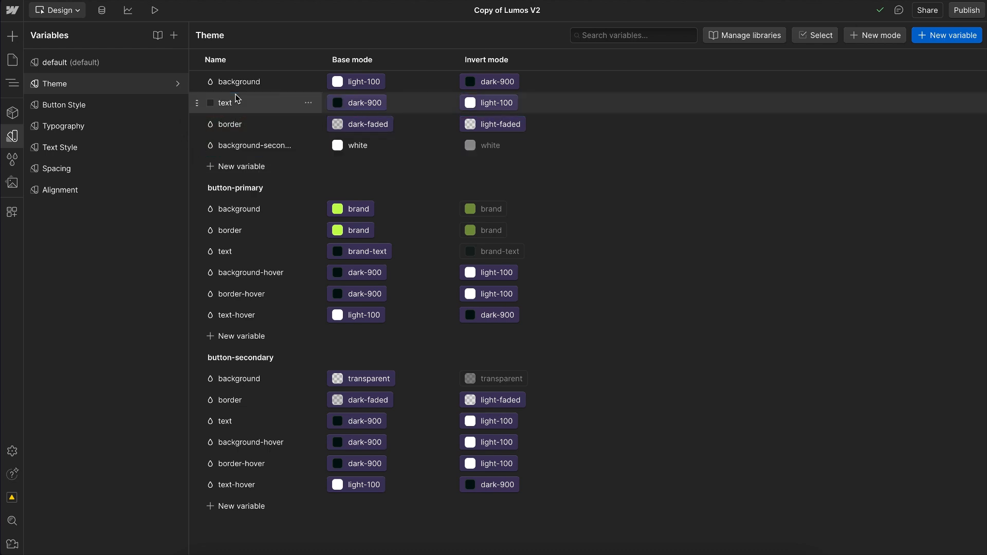
# Step: Link background-secondary to the light-200 swatch in Base mode and to dark-800 in Invert mode
pyautogui.click(443, 104)
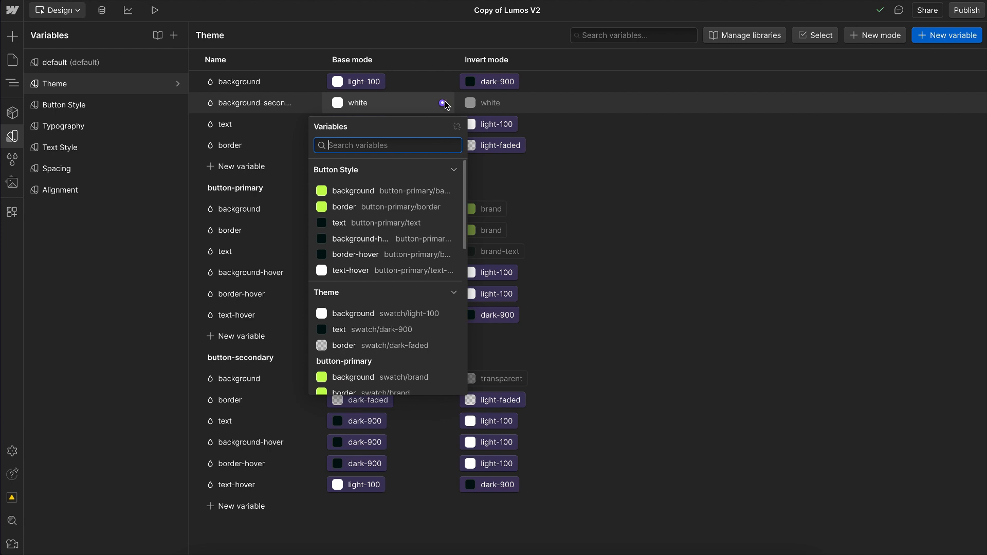
pyautogui.scroll(-8, 424, 275)
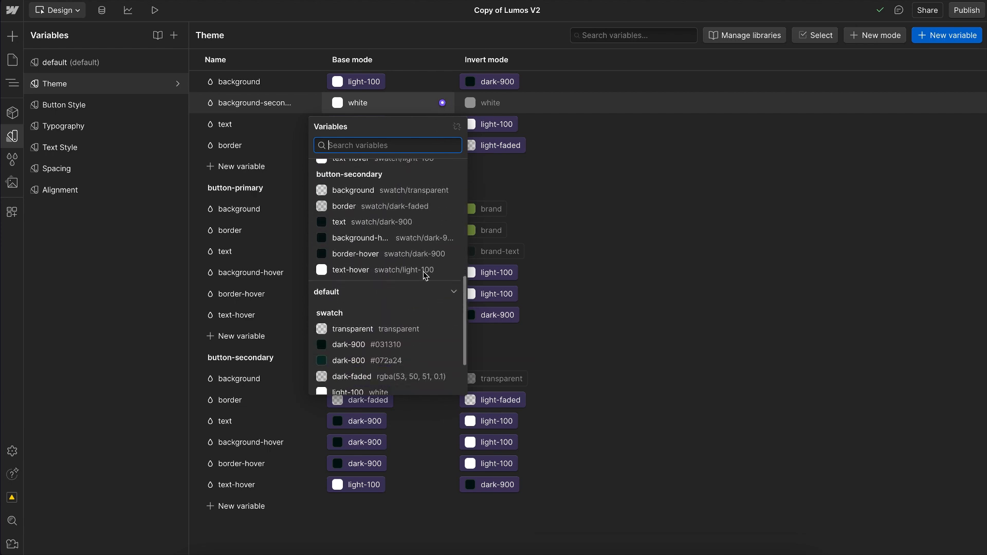
pyautogui.scroll(-1, 424, 273)
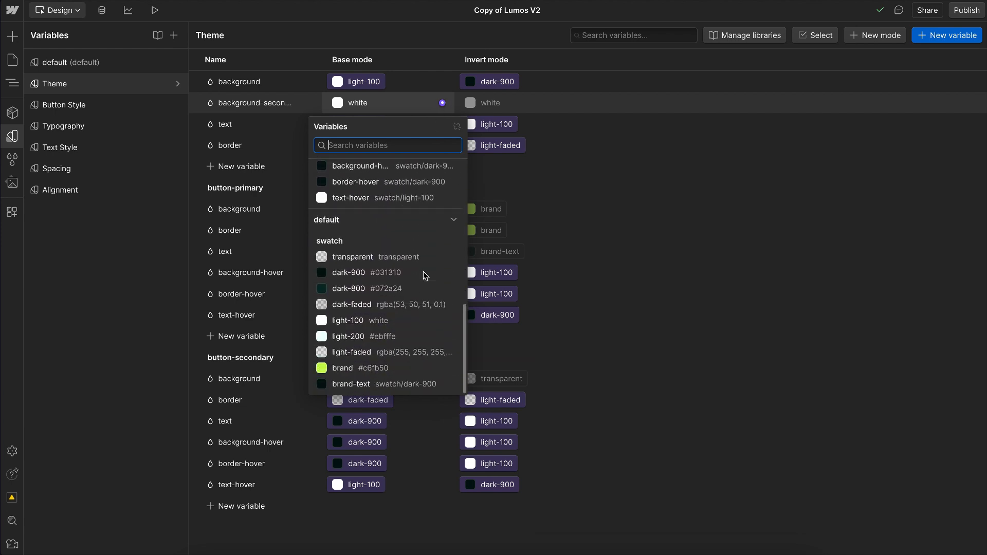
pyautogui.click(340, 335)
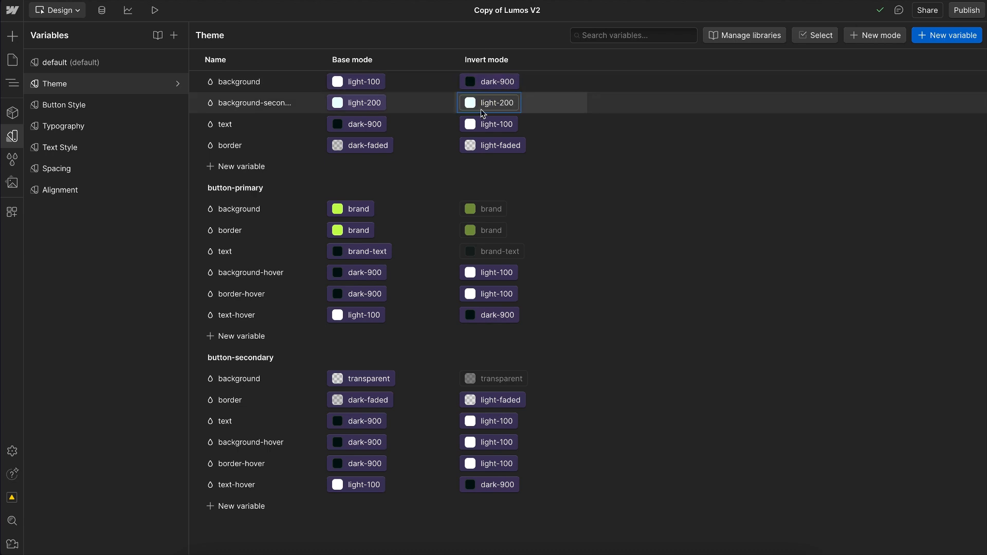
pyautogui.click(491, 103)
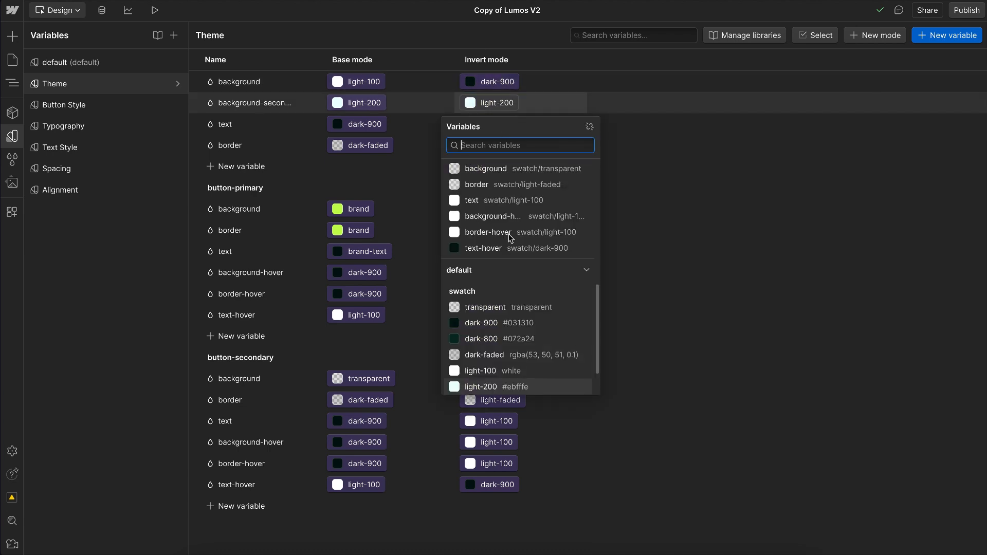
pyautogui.scroll(-1, 520, 327)
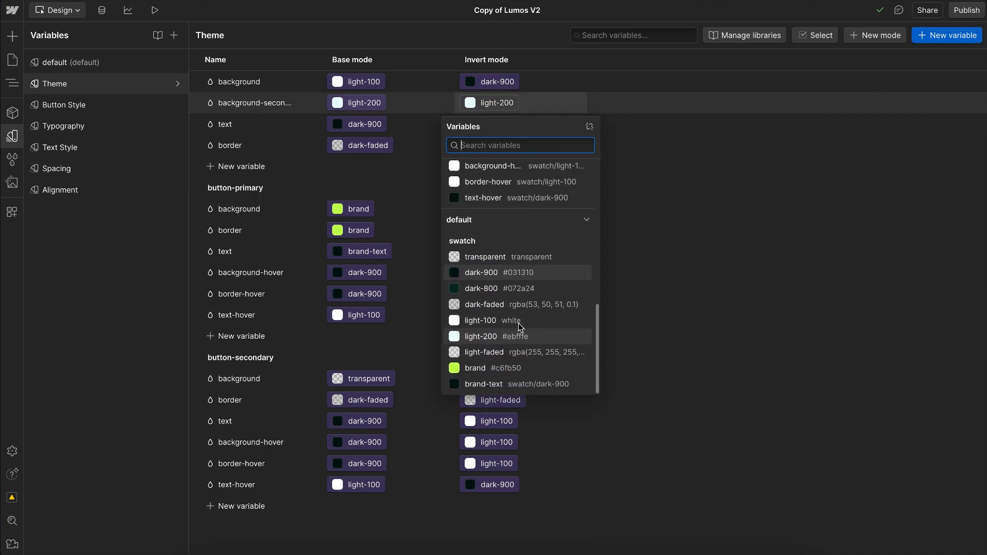
pyautogui.click(495, 288)
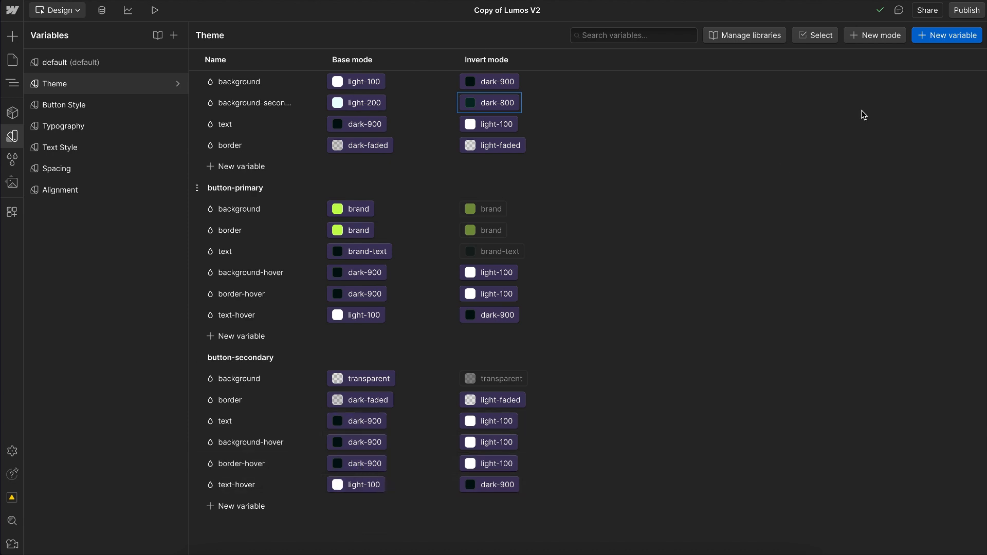
# Step: Create a color variable named link/text so that it sits in its own link group
pyautogui.click(949, 35)
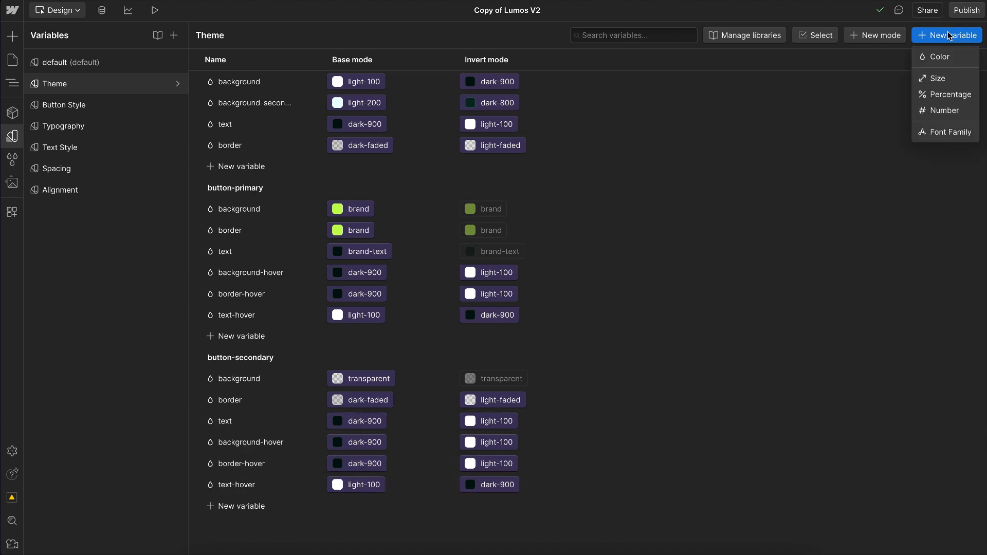
pyautogui.click(950, 58)
pyautogui.press('BackSpace')
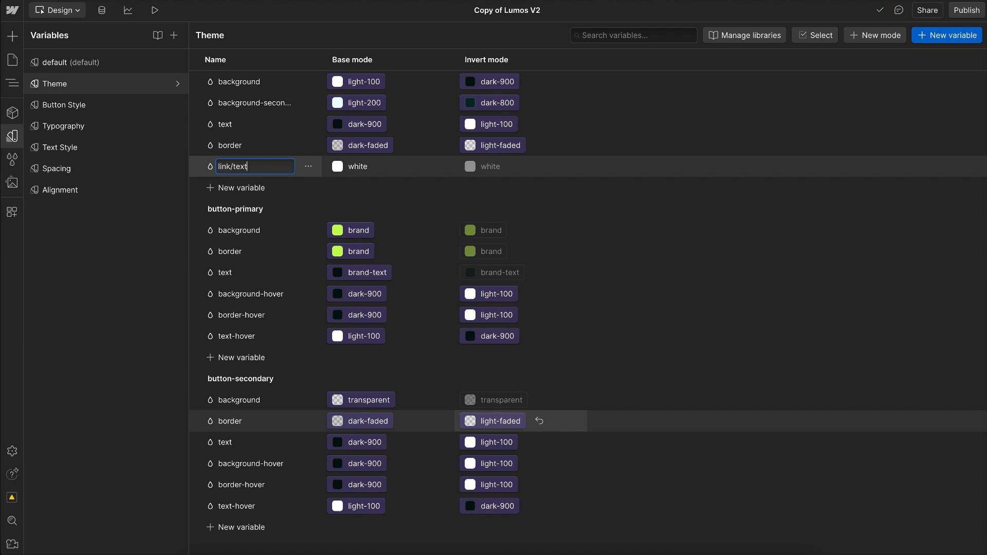
pyautogui.press('Return')
# Step: Add two color variables named text-active and text-hover to the link group
pyautogui.click(257, 232)
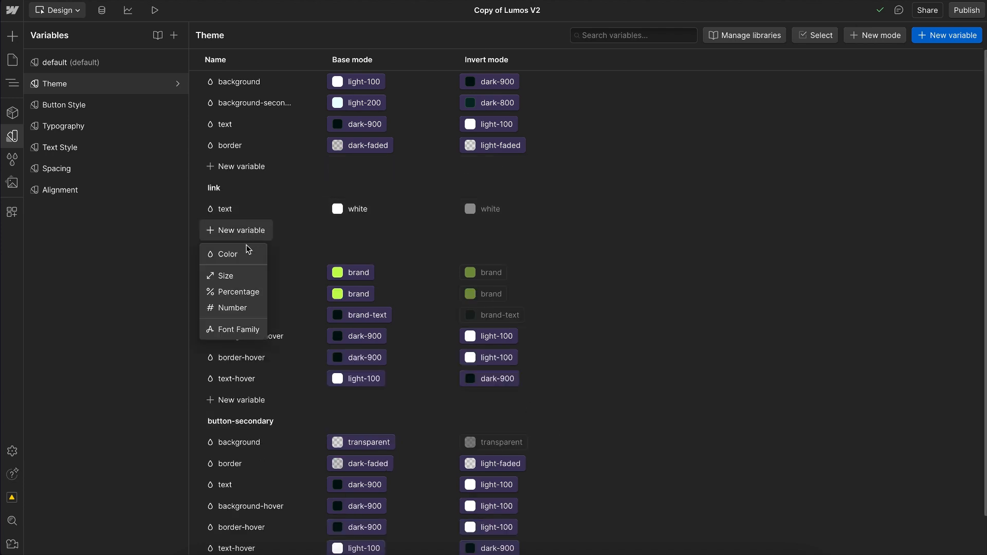
pyautogui.click(246, 252)
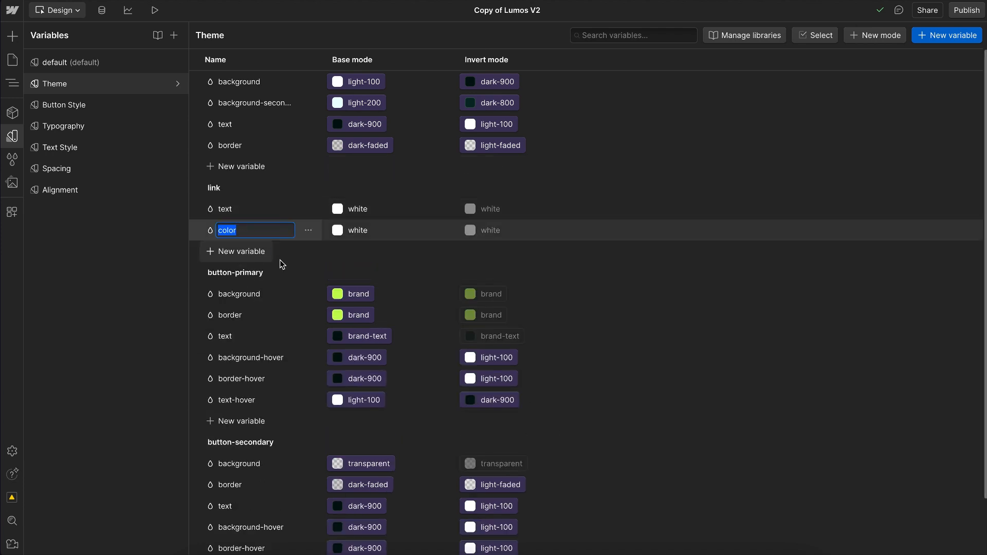
pyautogui.write('text-active')
pyautogui.press('Return')
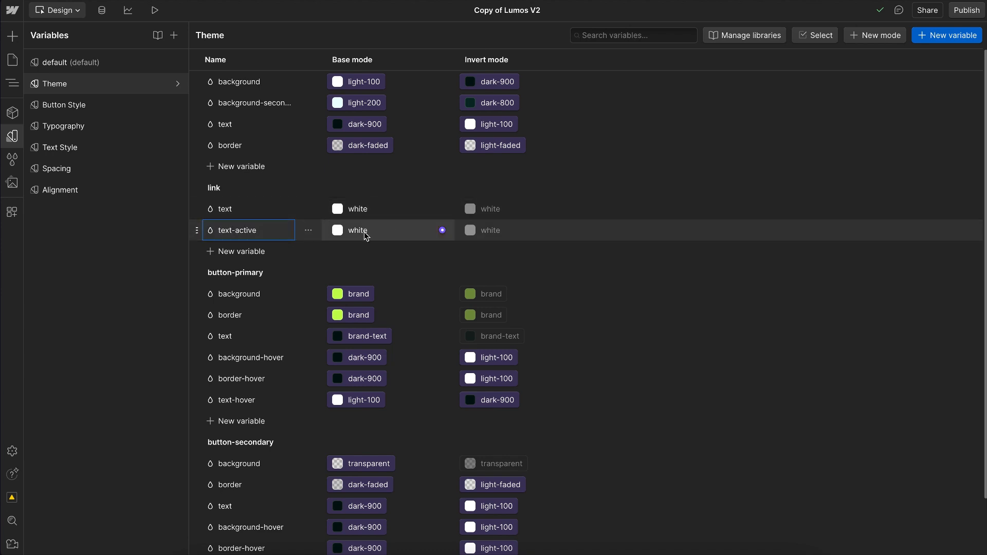
pyautogui.click(240, 252)
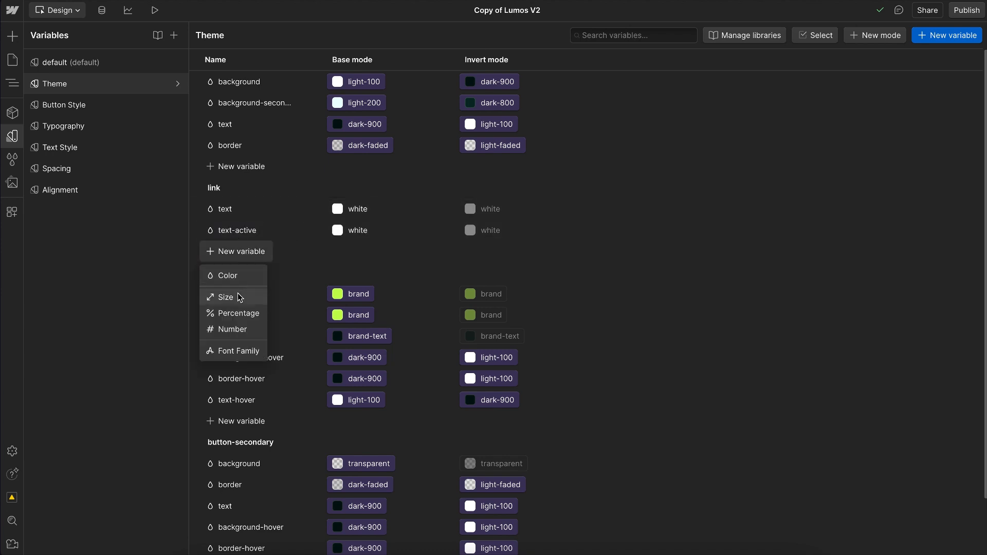
pyautogui.click(241, 278)
pyautogui.write('te')
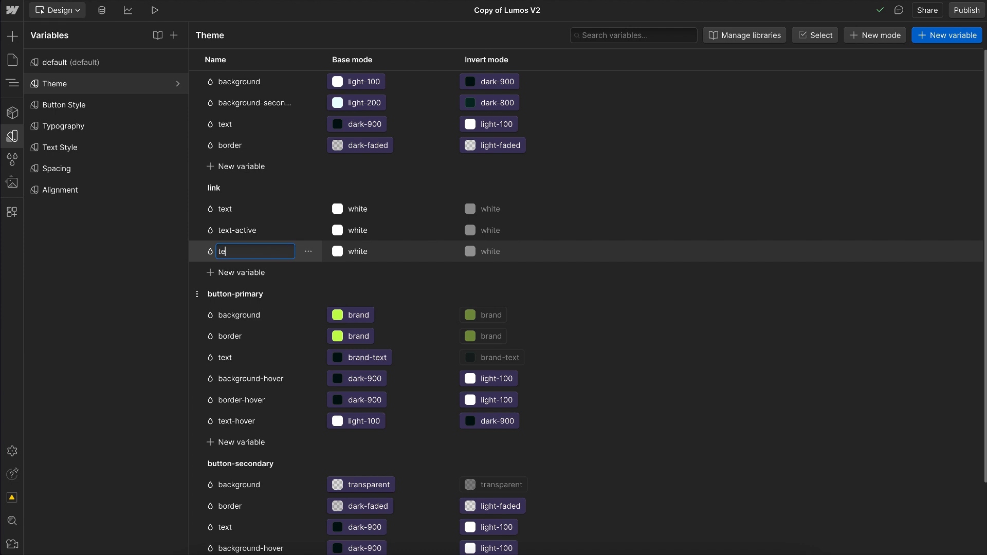
pyautogui.write('xt-hover')
pyautogui.press('Return')
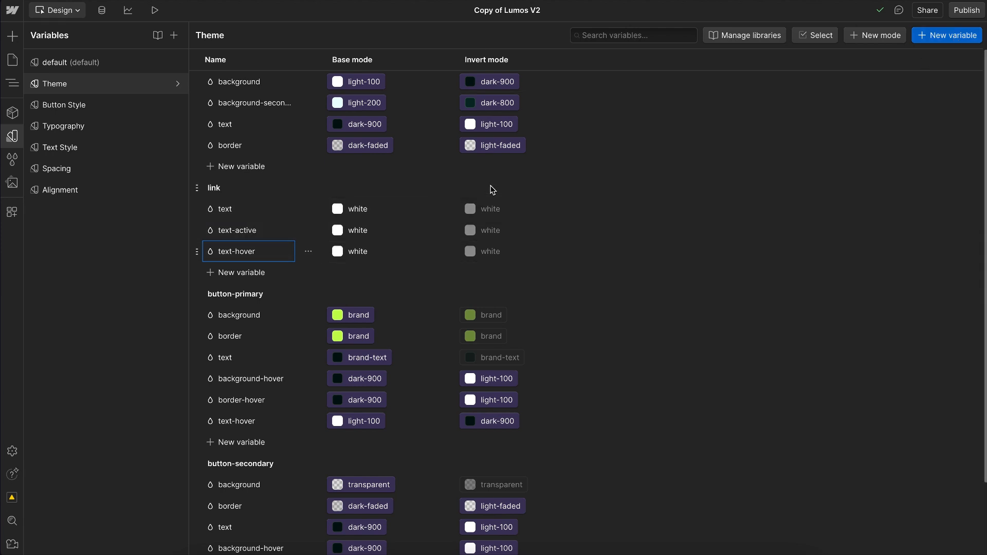
# Step: Create a manual mode named Brand mode in the Theme collection
pyautogui.click(874, 35)
pyautogui.write('Bran')
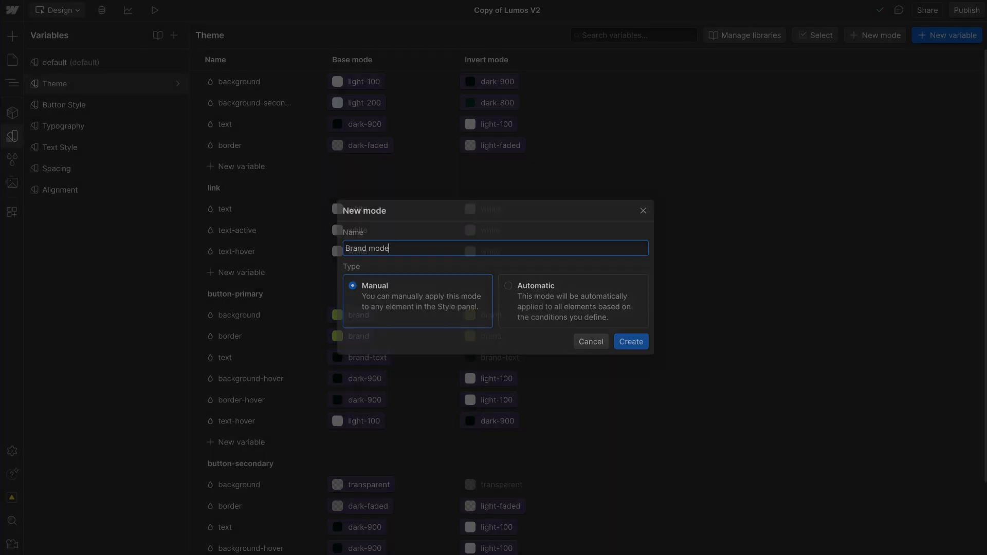
pyautogui.write('d mode')
pyautogui.press('Return')
# Step: Link background and background-secondary to the brand swatch in Brand mode
pyautogui.click(622, 82)
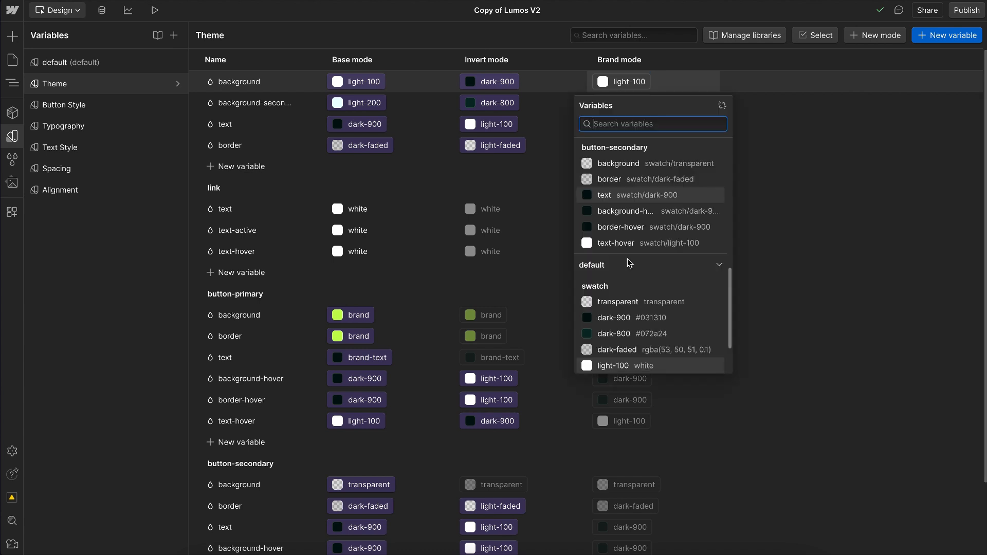
pyautogui.scroll(-2, 630, 263)
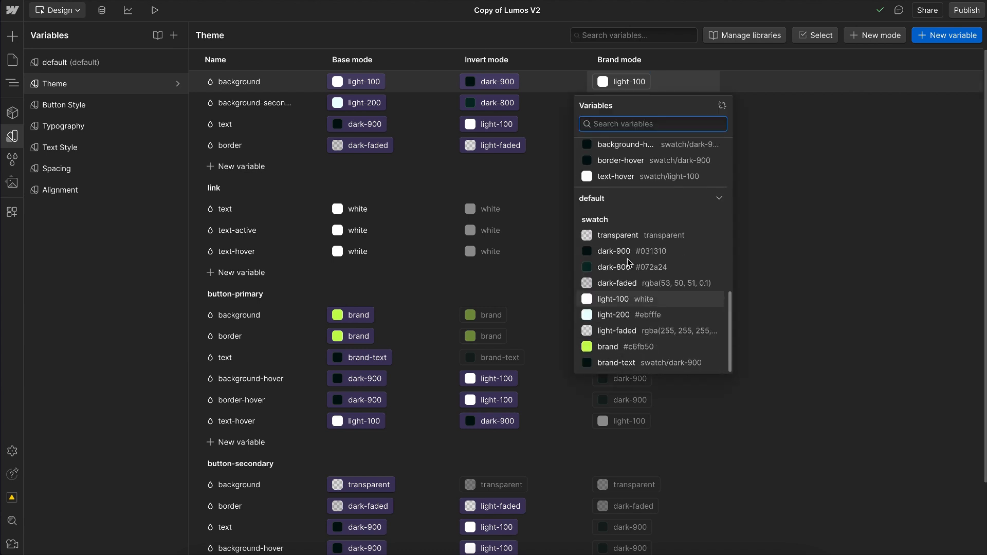
pyautogui.click(608, 347)
pyautogui.click(626, 108)
pyautogui.scroll(-2, 649, 319)
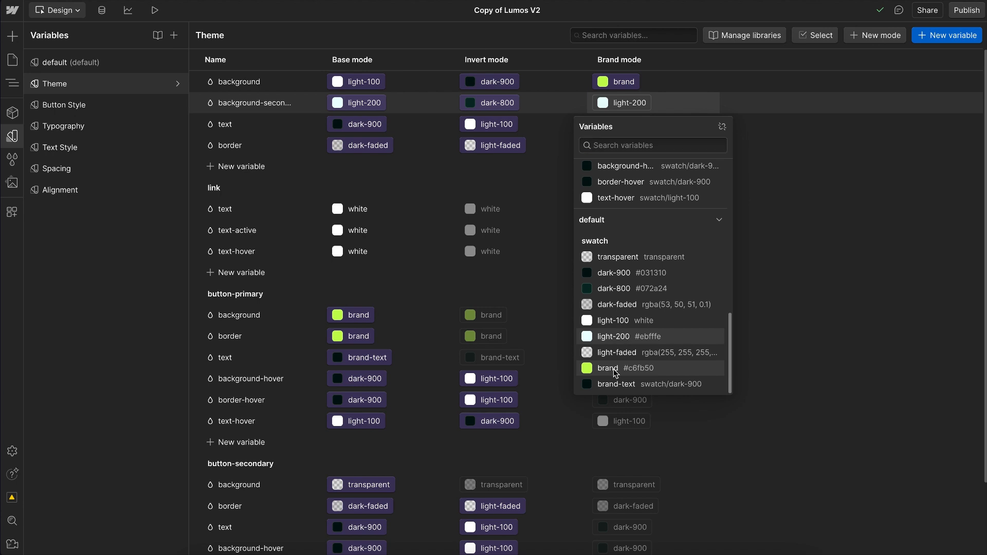
pyautogui.click(616, 370)
# Step: Link the ungrouped text and border variables to the brand-text swatch in Brand mode
pyautogui.click(630, 125)
pyautogui.scroll(-3, 638, 401)
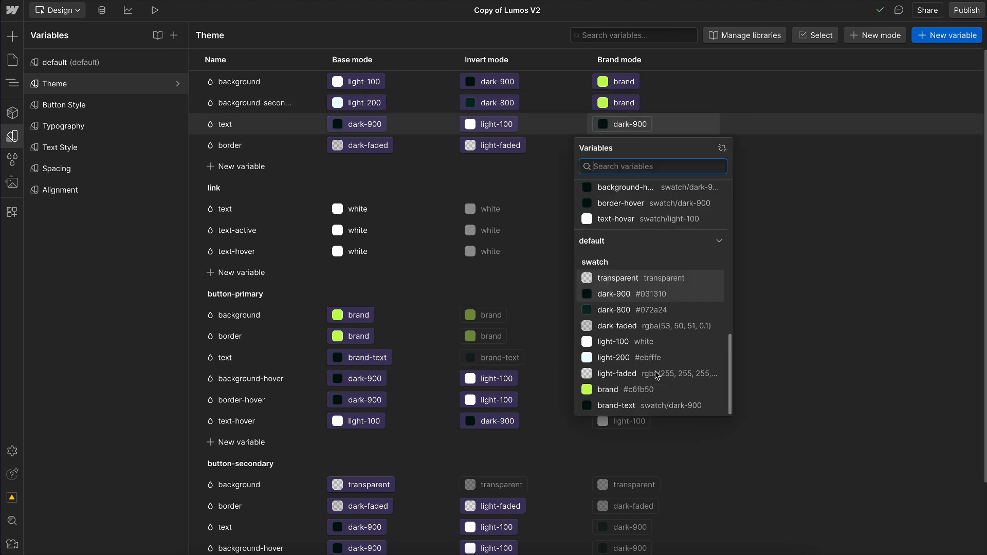
pyautogui.click(619, 407)
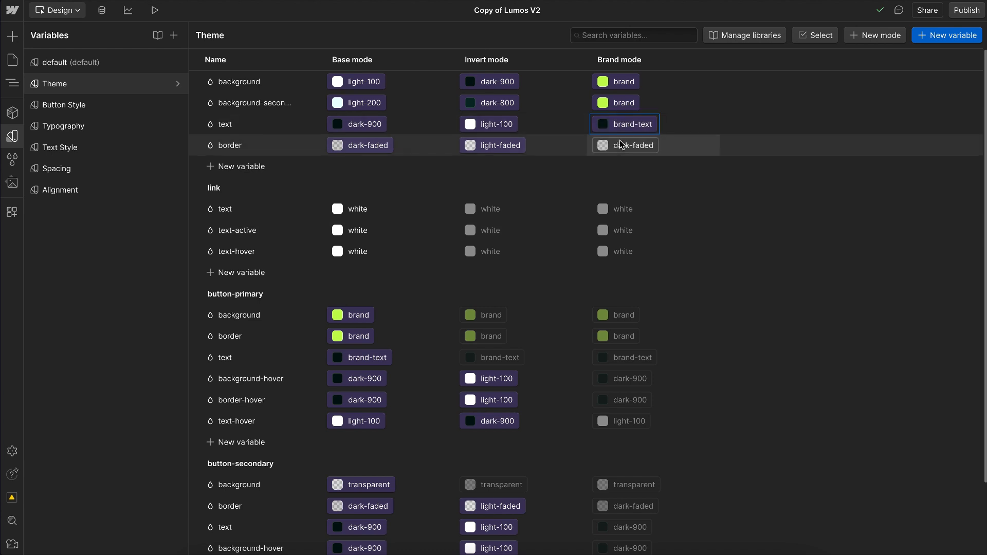
pyautogui.scroll(-2, 633, 408)
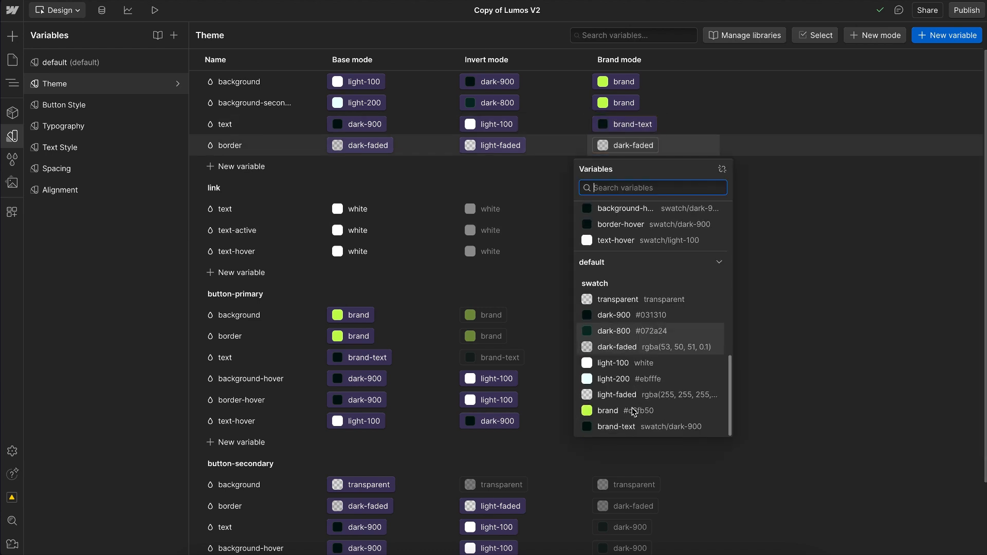
pyautogui.click(621, 432)
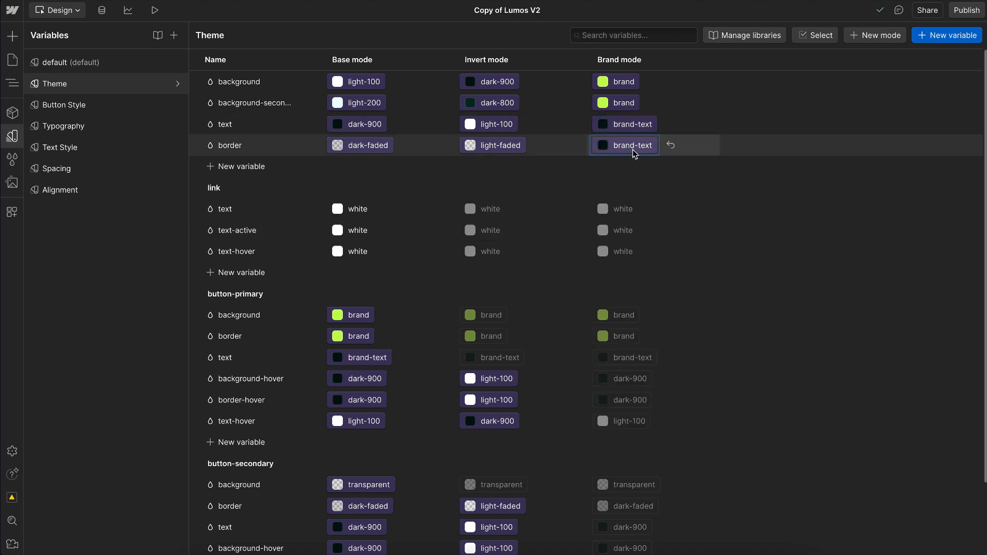
# Step: In Brand mode, link the button-primary background and border to brand-text and the button-primary text to brand
pyautogui.scroll(-1, 660, 313)
pyautogui.scroll(-3, 660, 313)
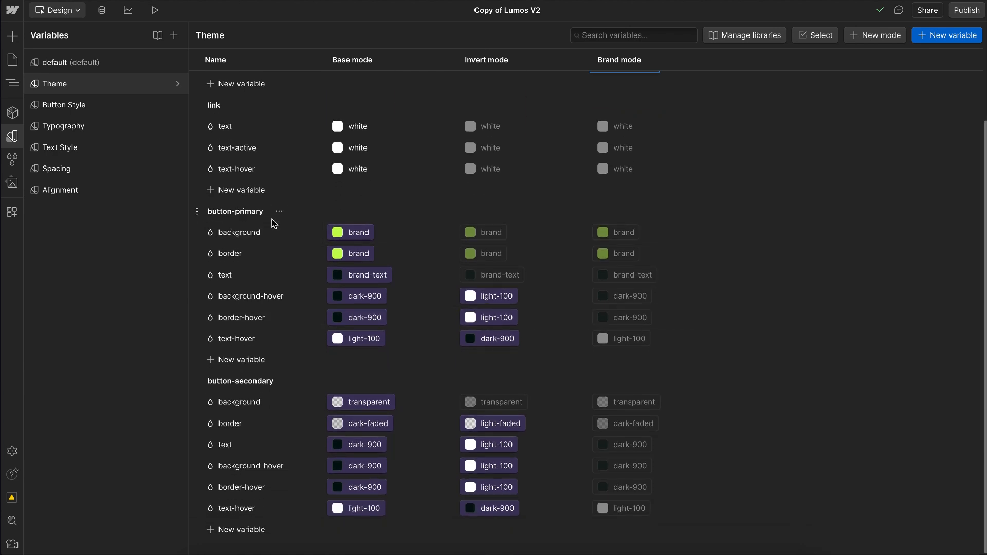
pyautogui.scroll(4, 621, 235)
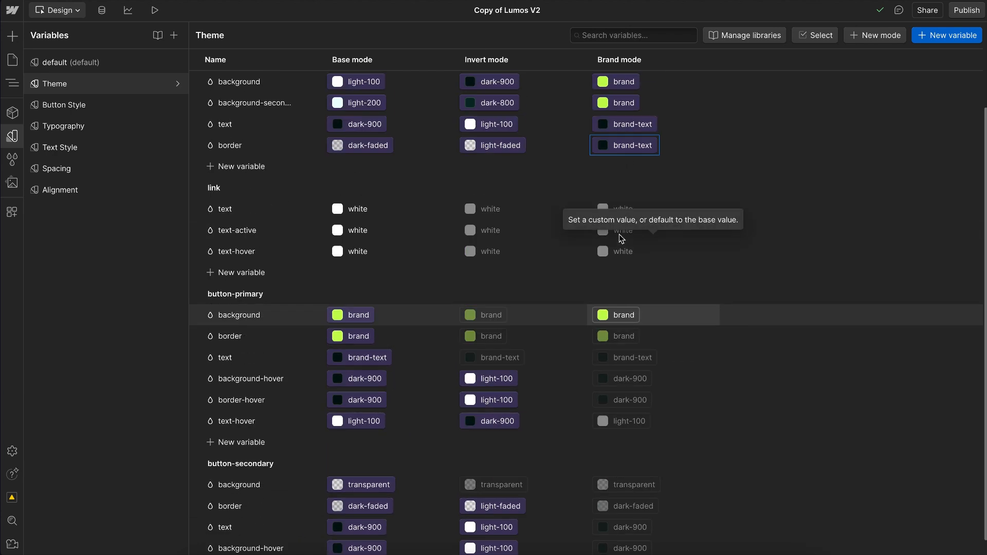
pyautogui.click(623, 313)
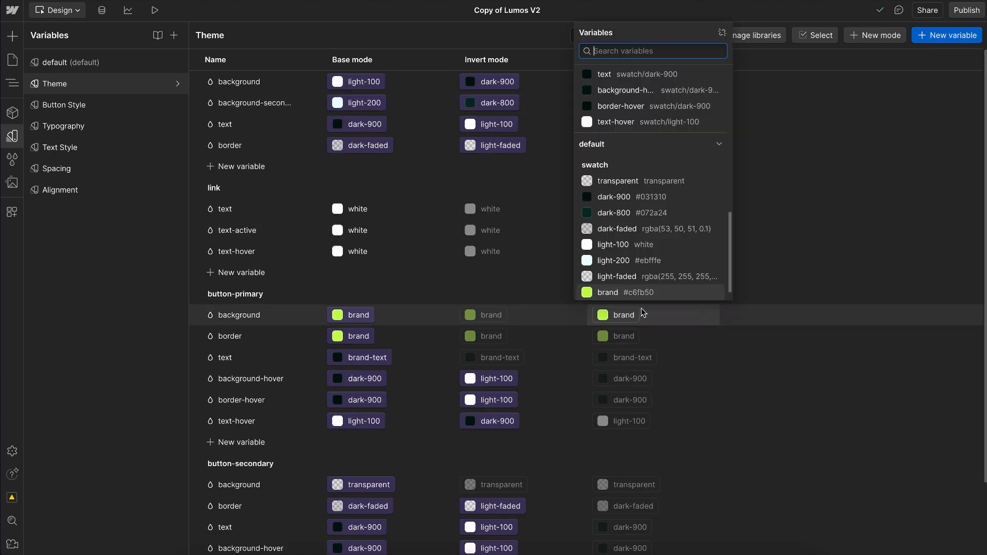
pyautogui.scroll(-1, 639, 258)
pyautogui.click(617, 290)
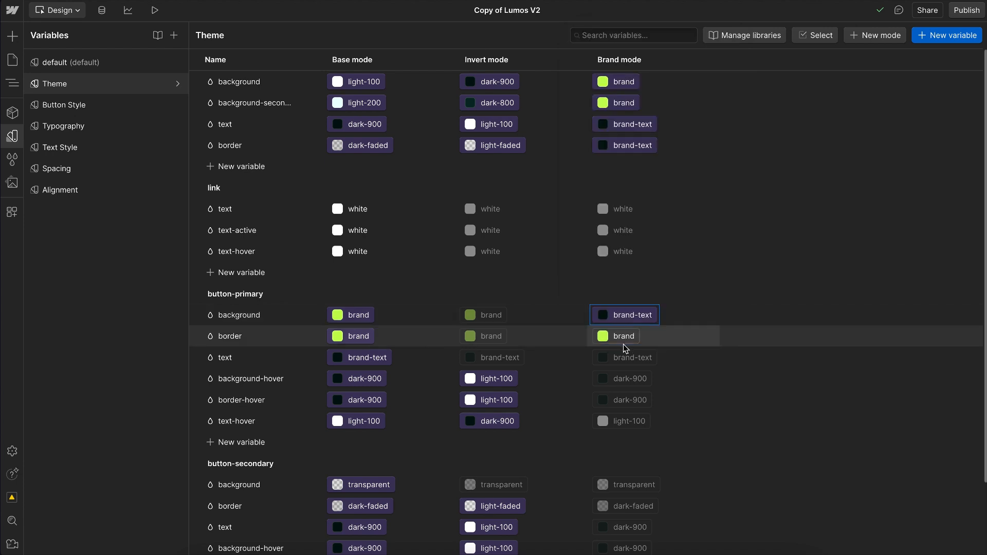
pyautogui.click(641, 311)
pyautogui.scroll(-1, 627, 309)
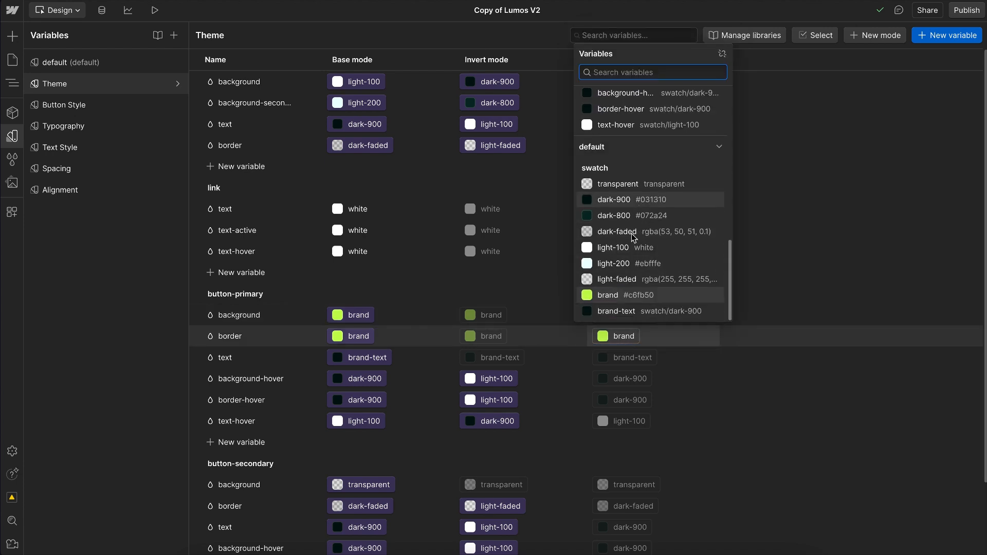
pyautogui.click(631, 315)
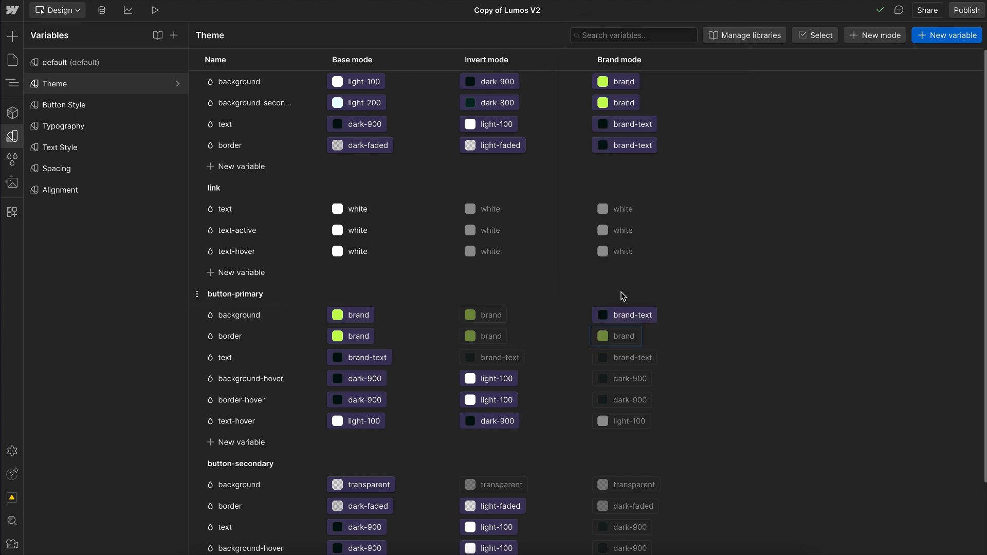
pyautogui.click(620, 360)
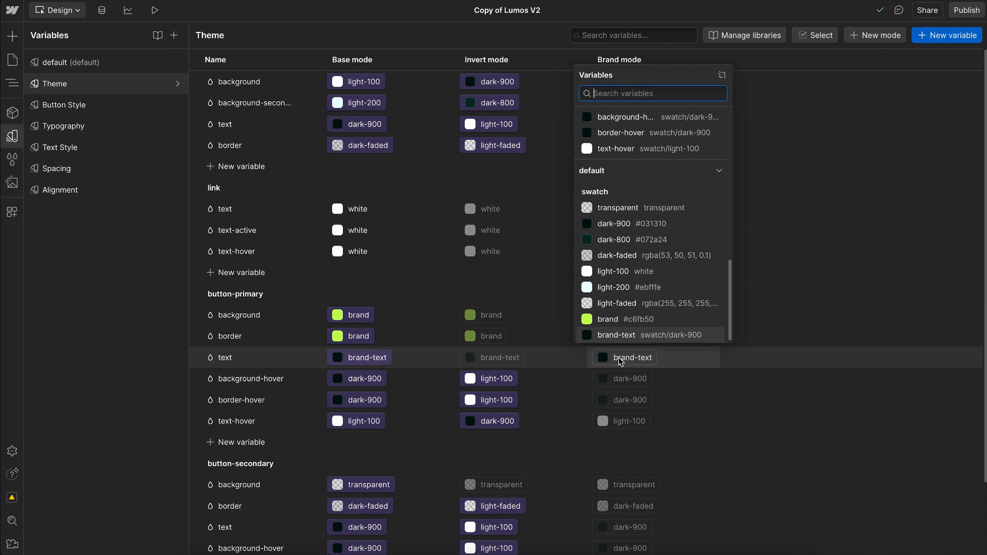
pyautogui.click(608, 319)
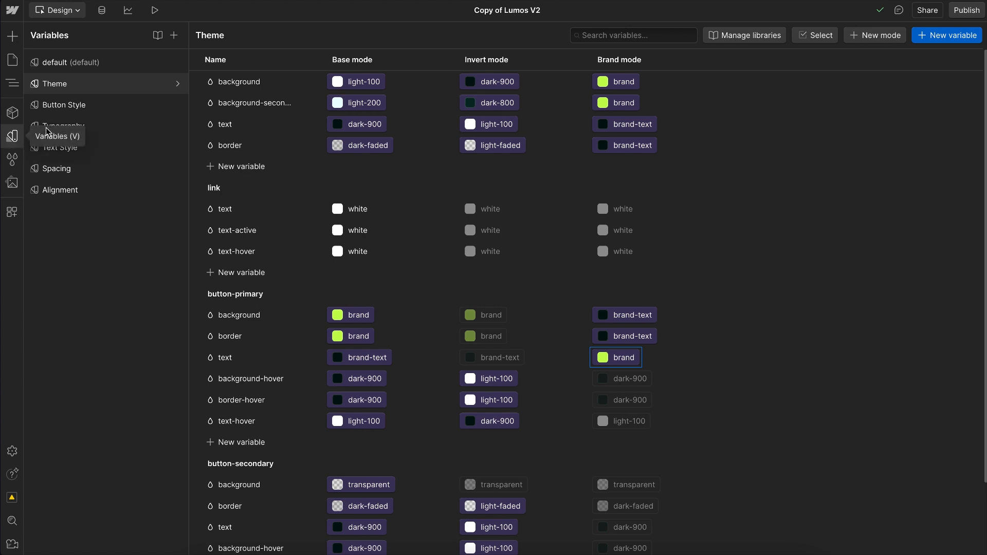
# Step: Examine how the Button Style collection's Base mode and Secondary Mode variables link to the Theme button-primary and button-secondary variables
pyautogui.scroll(-2, 345, 378)
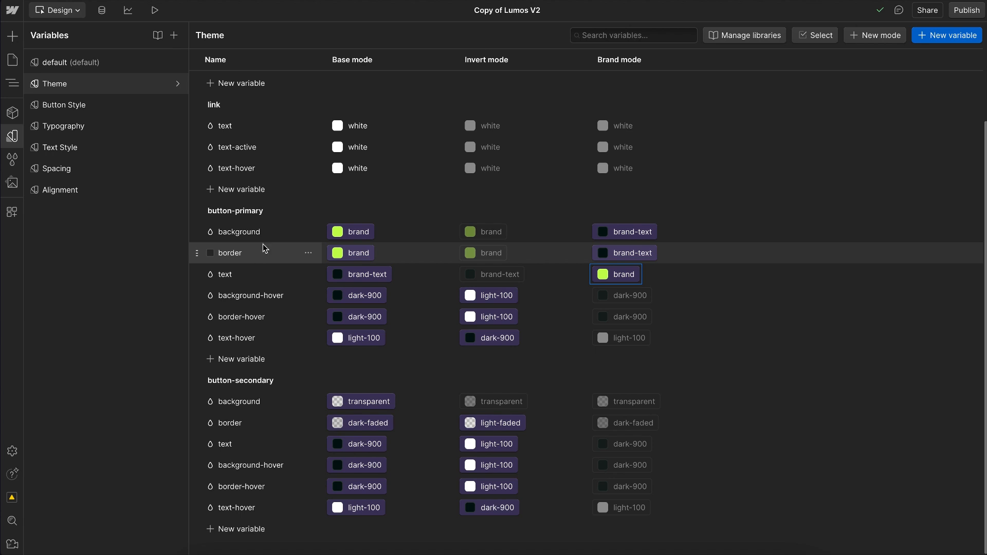
pyautogui.click(93, 113)
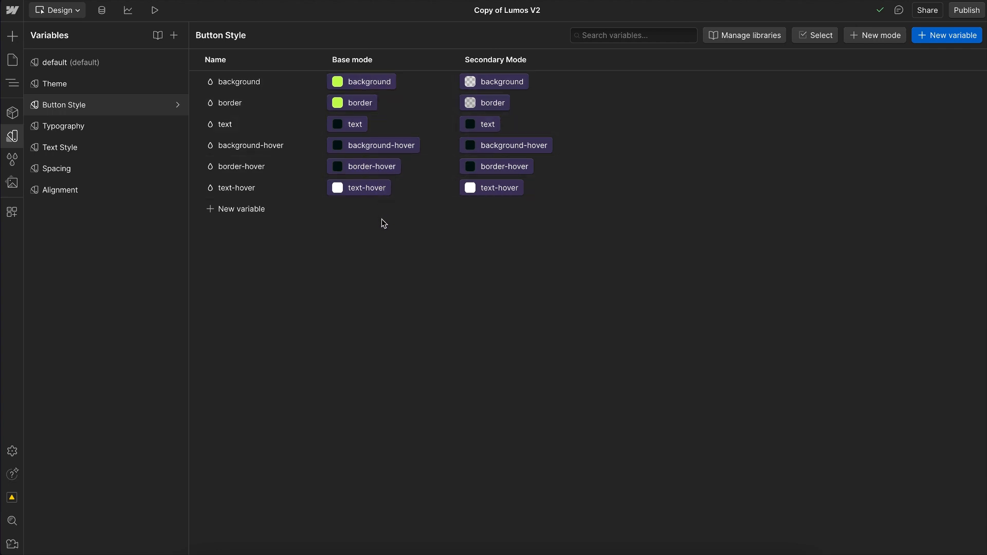
pyautogui.click(361, 86)
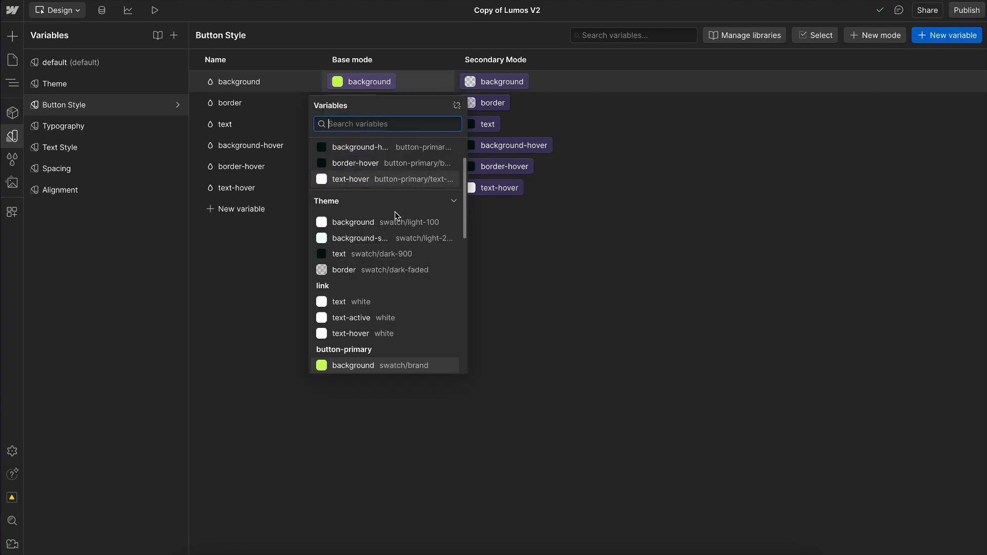
pyautogui.scroll(-3, 391, 231)
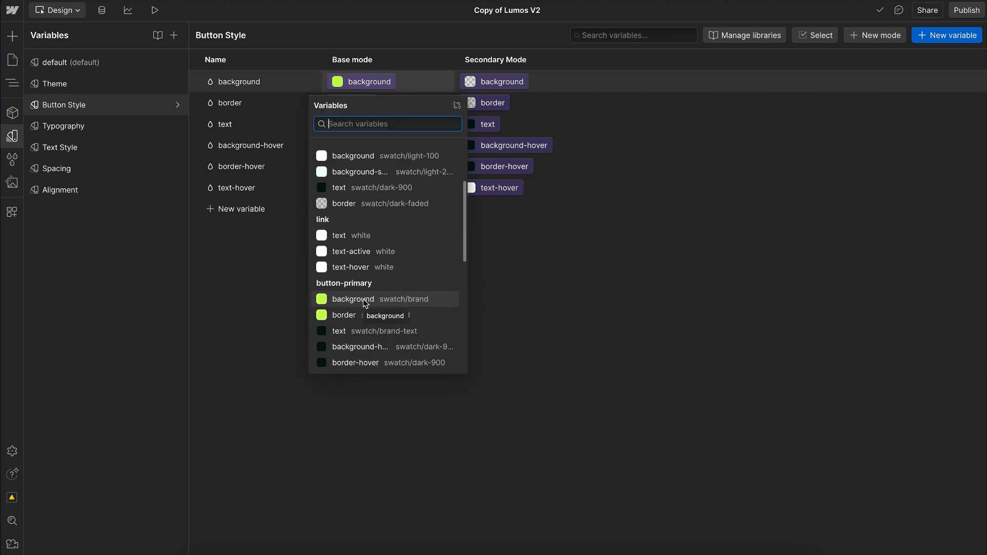
pyautogui.click(273, 307)
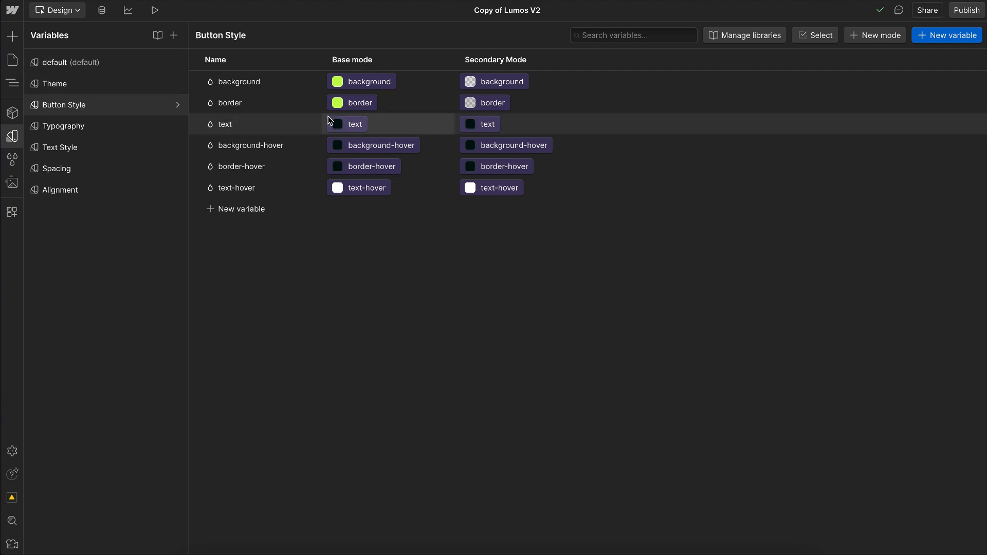
pyautogui.click(340, 103)
pyautogui.scroll(-2, 362, 307)
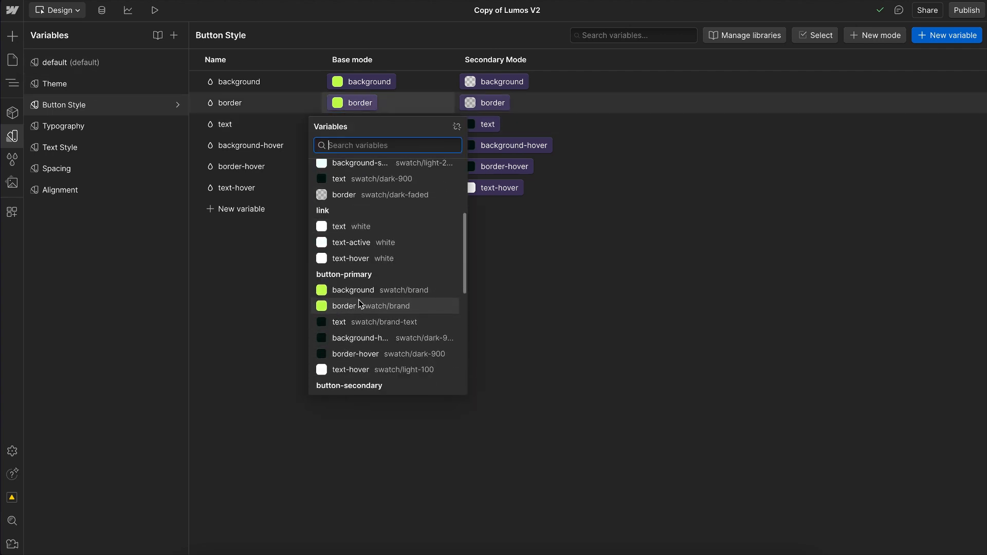
pyautogui.click(244, 307)
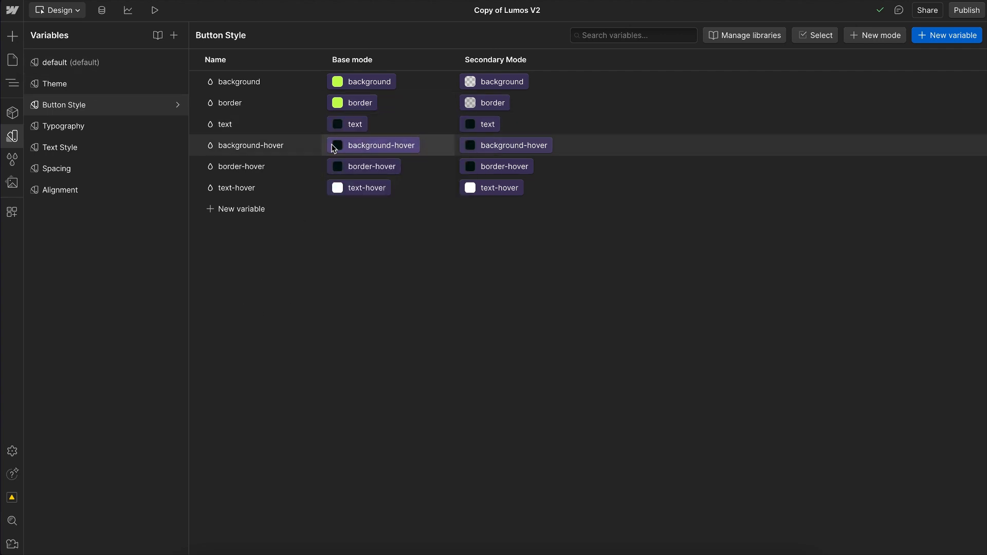
pyautogui.click(354, 168)
pyautogui.scroll(-3, 386, 293)
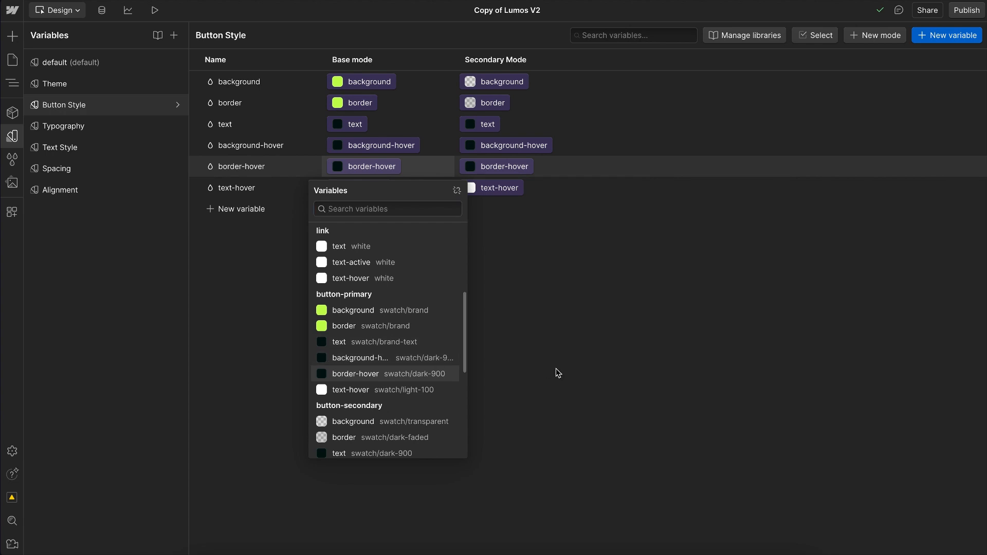
pyautogui.click(556, 370)
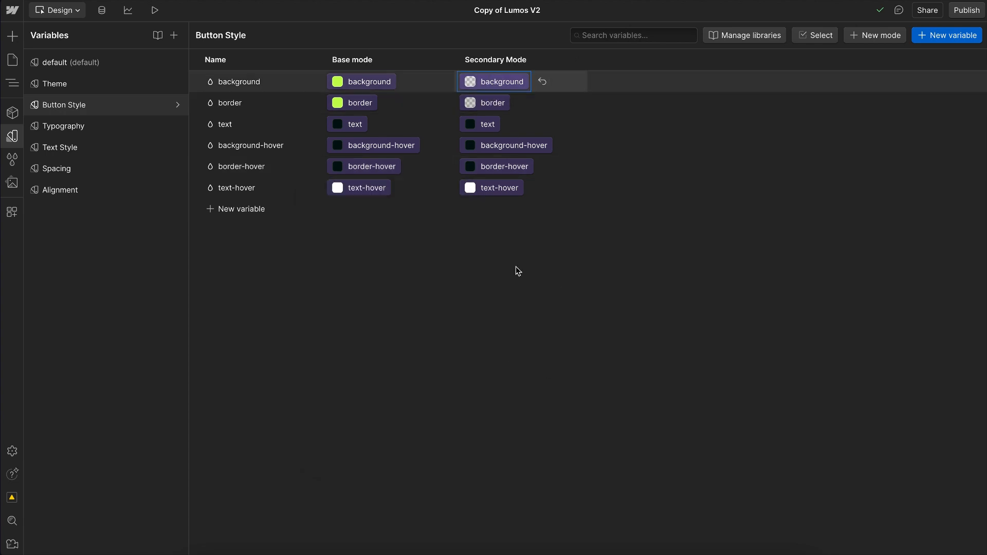
pyautogui.scroll(-2, 498, 325)
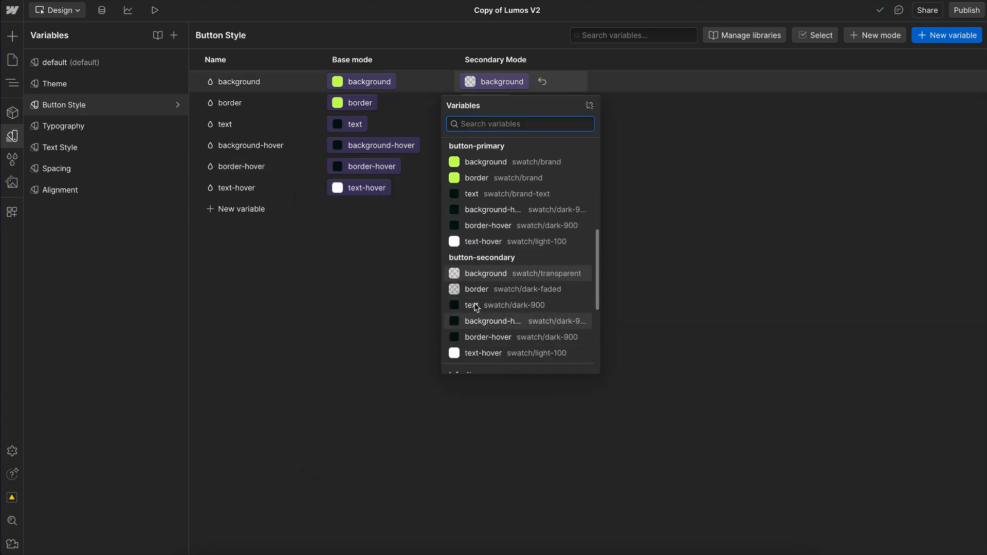
pyautogui.click(388, 374)
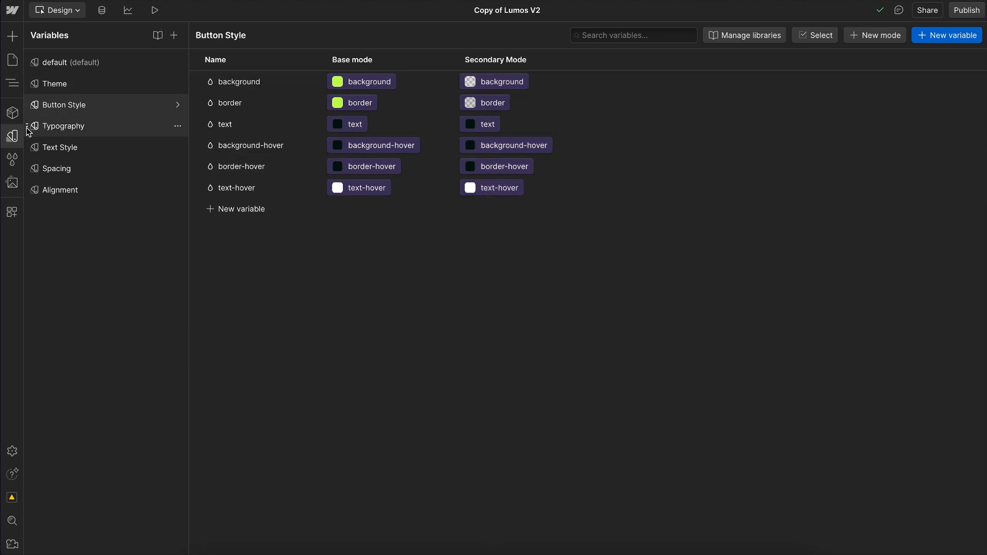
# Step: Open the Section / Hero / Main component for editing and expand its structure down to the contents of hero_main_layout
pyautogui.click(12, 136)
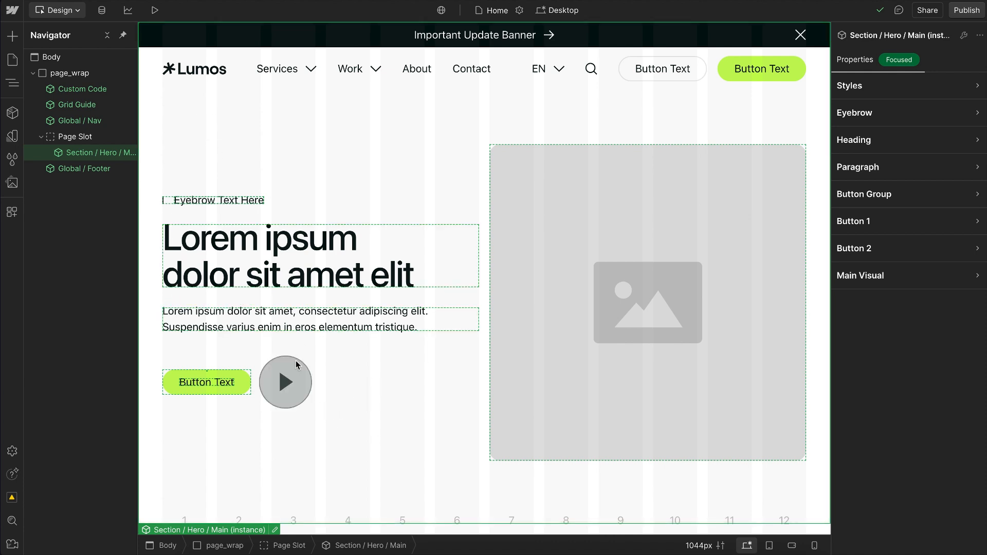
pyautogui.doubleClick(94, 153)
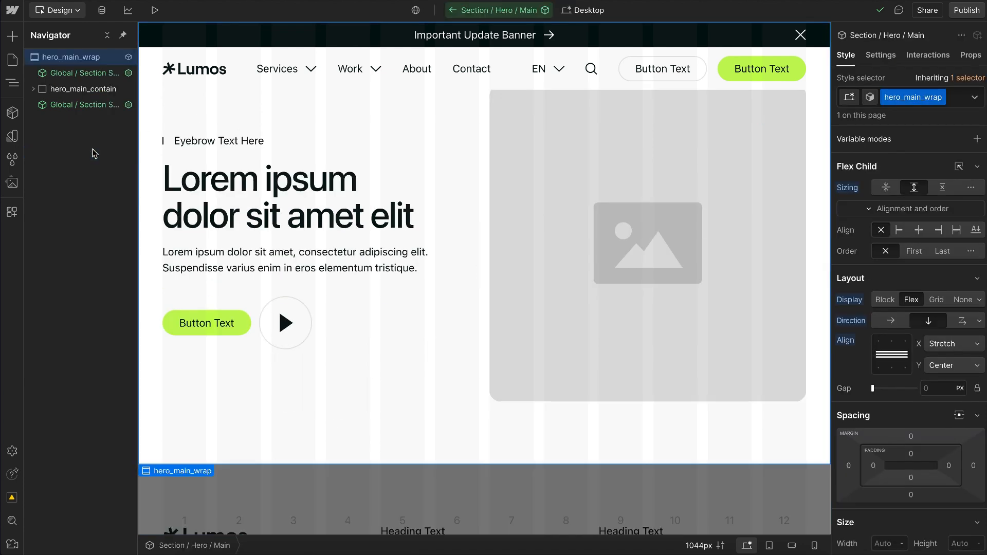
pyautogui.click(33, 89)
pyautogui.click(42, 105)
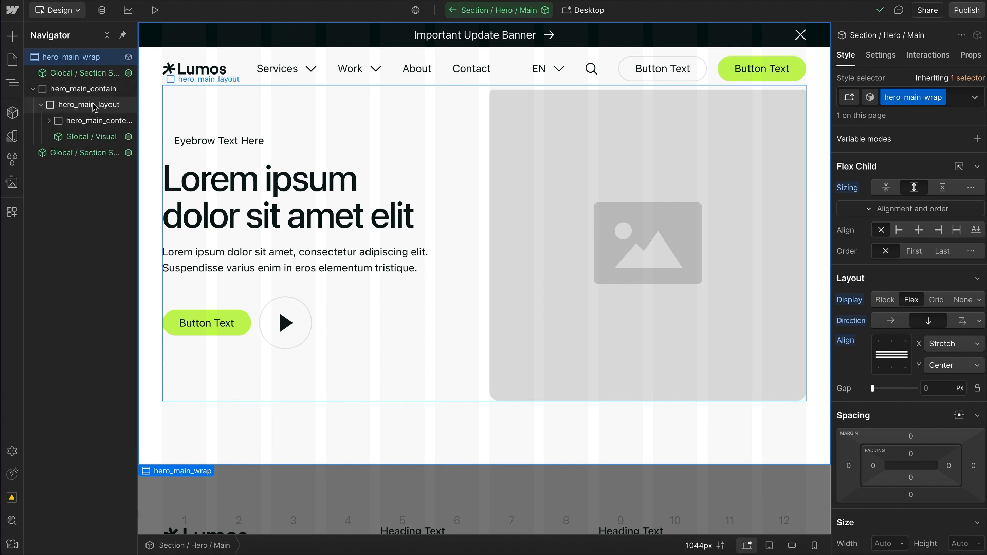
# Step: Add a div block inside hero_main_layout and give it the new class btn_arrow_wrap
pyautogui.click(95, 105)
pyautogui.hotkey('ctrl', 'e')
pyautogui.write('div')
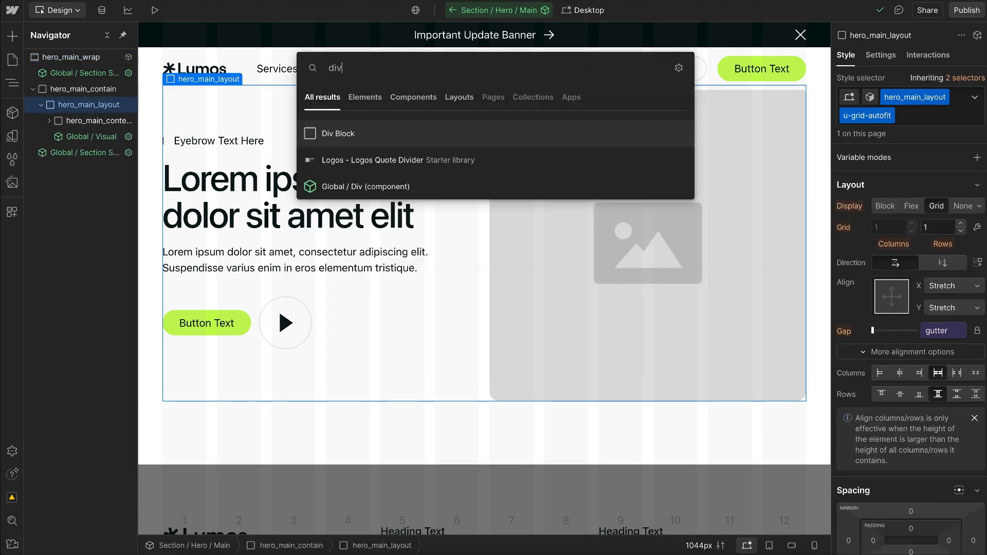
pyautogui.press('Return')
pyautogui.hotkey('ctrl', 'Return')
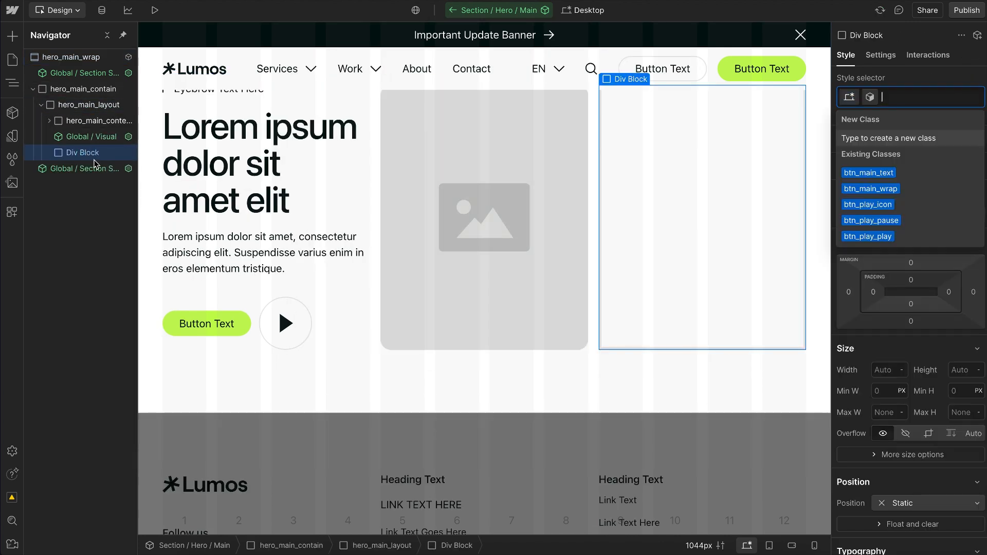
pyautogui.write('btn_arrow')
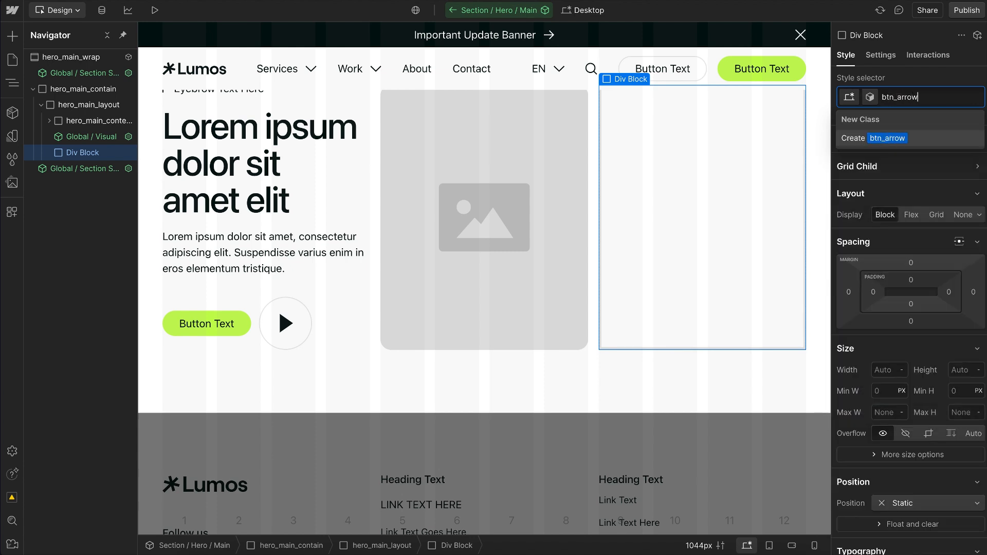
pyautogui.write('_wrap')
pyautogui.press('Return')
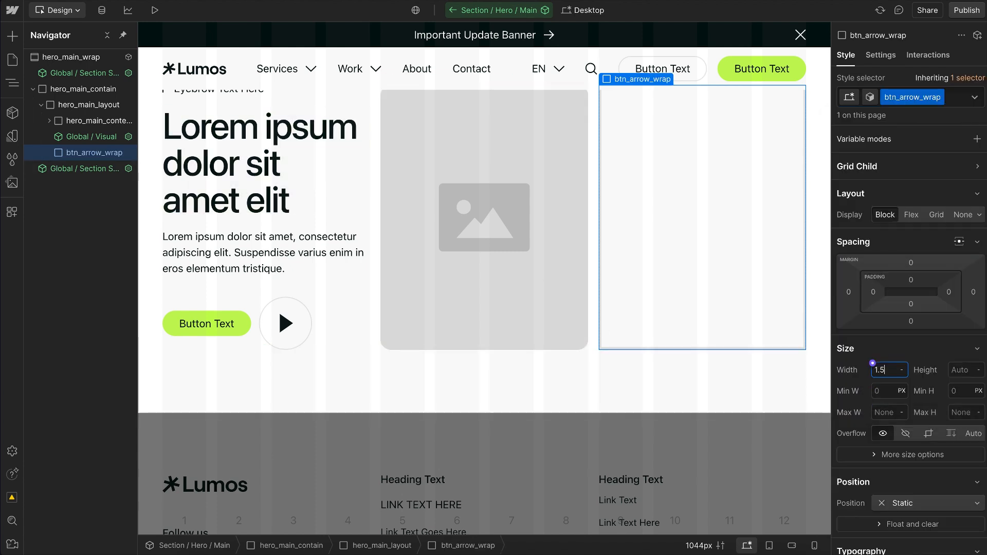
# Step: Set btn_arrow_wrap's width to 1.5 rem and its aspect ratio to Square (1:1)
pyautogui.write('1.5')
pyautogui.press('Return')
pyautogui.click(886, 455)
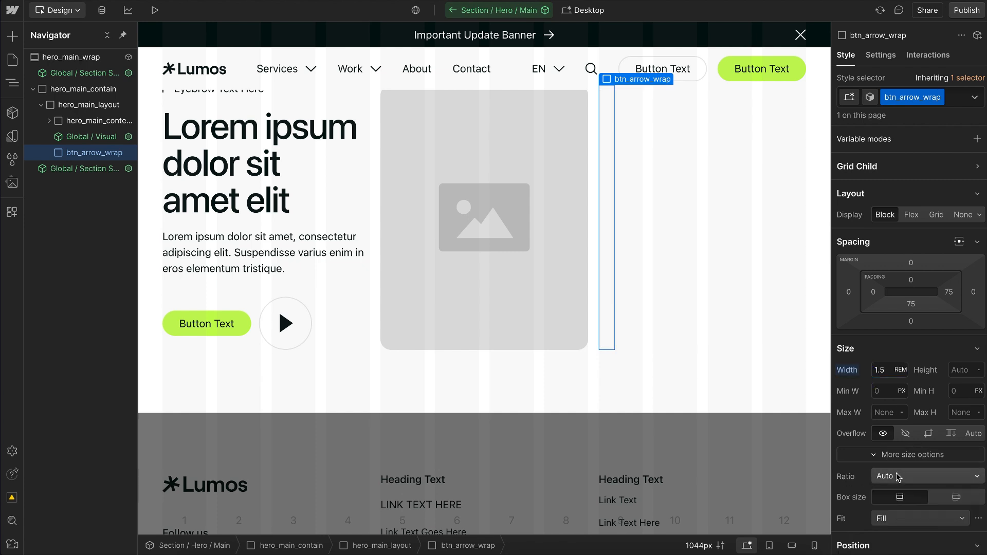
pyautogui.click(900, 476)
pyautogui.click(898, 469)
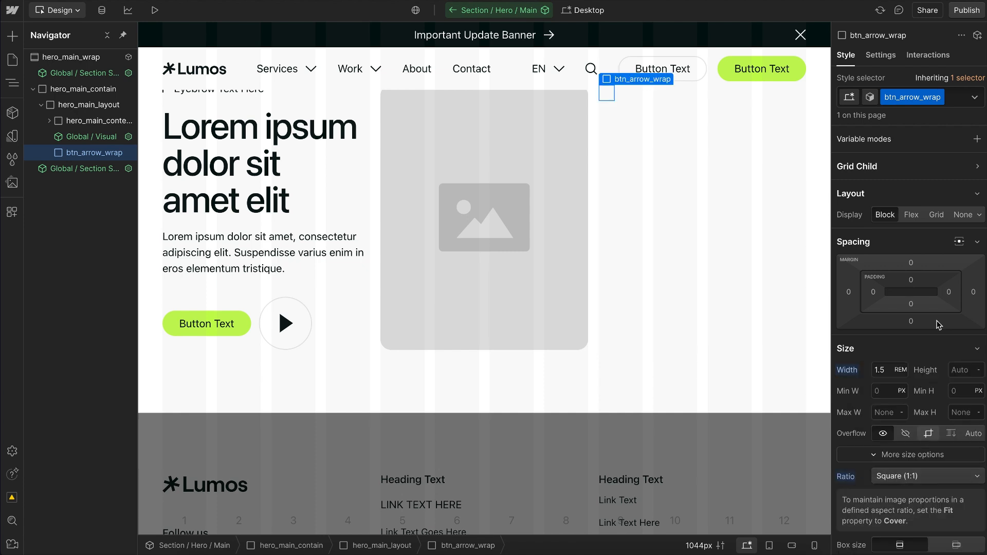
# Step: Set btn_arrow_wrap's display to inline-flex with its children centred on both axes, and its width to 2 rem
pyautogui.click(979, 216)
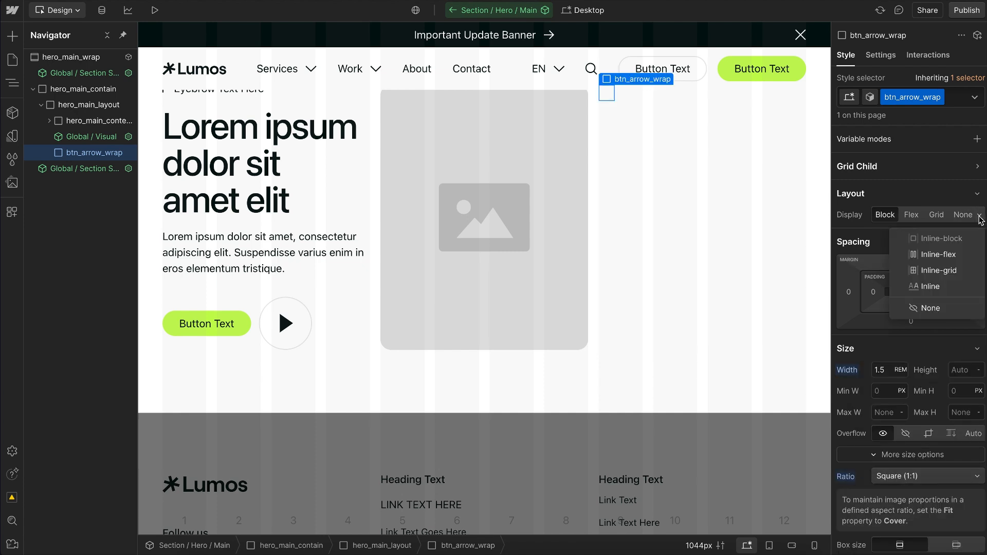
pyautogui.click(934, 255)
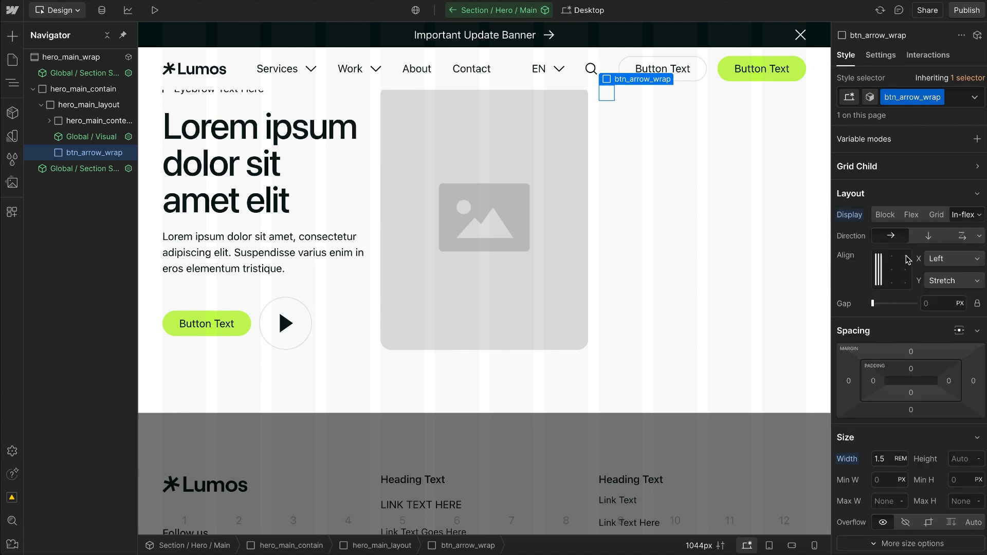
pyautogui.click(893, 270)
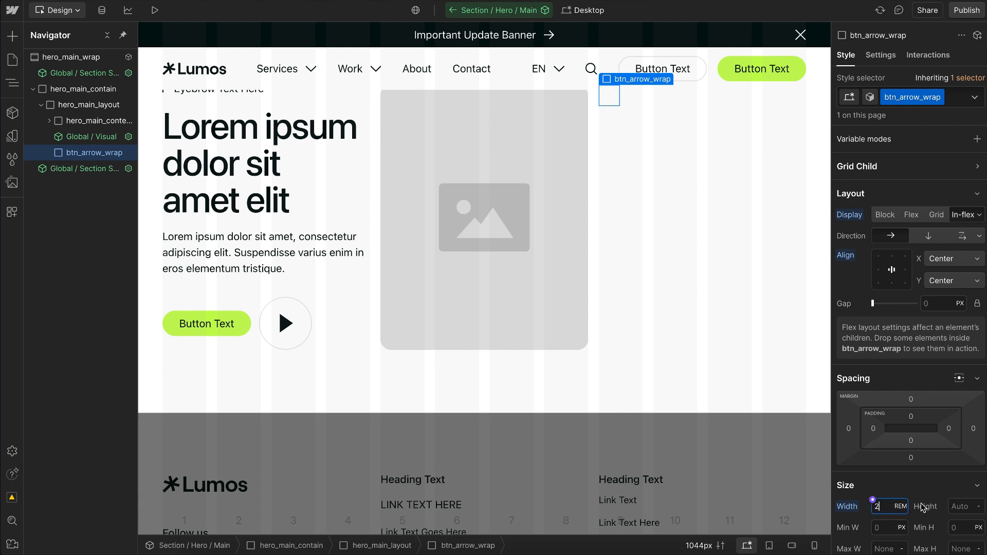
# Step: Insert the Icon / Arrow component inside btn_arrow_wrap and expand the wrapper in the element tree
pyautogui.hotkey('ctrl', 'e')
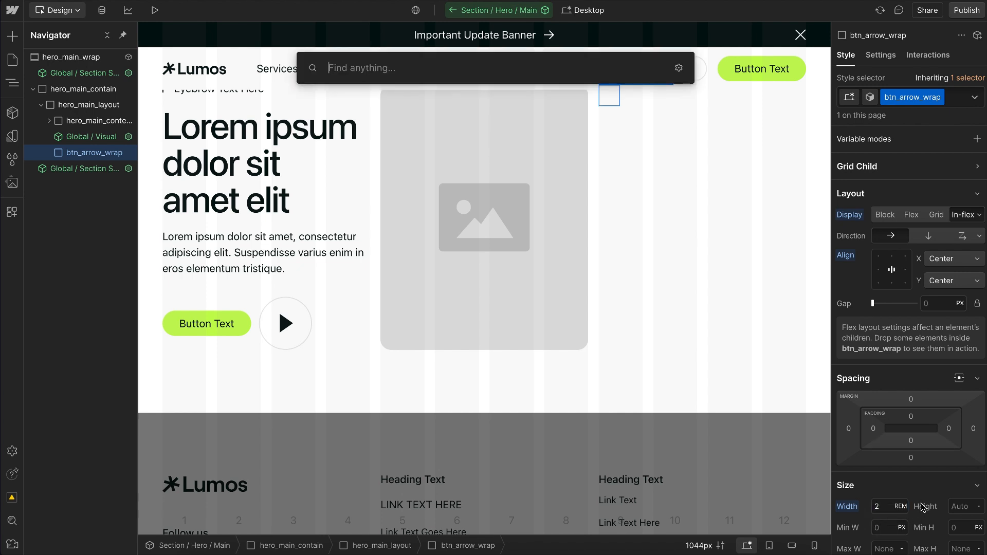
pyautogui.write('arro')
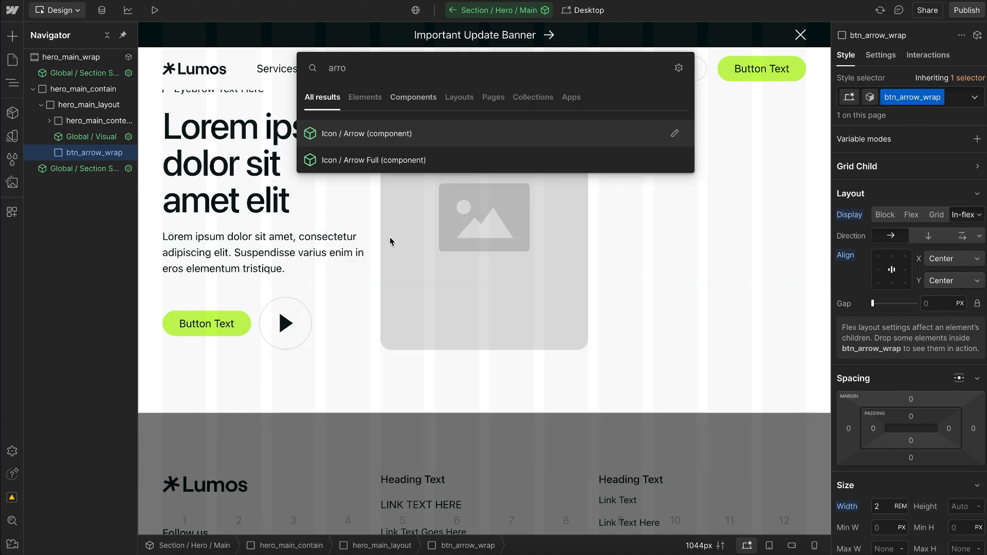
pyautogui.click(410, 133)
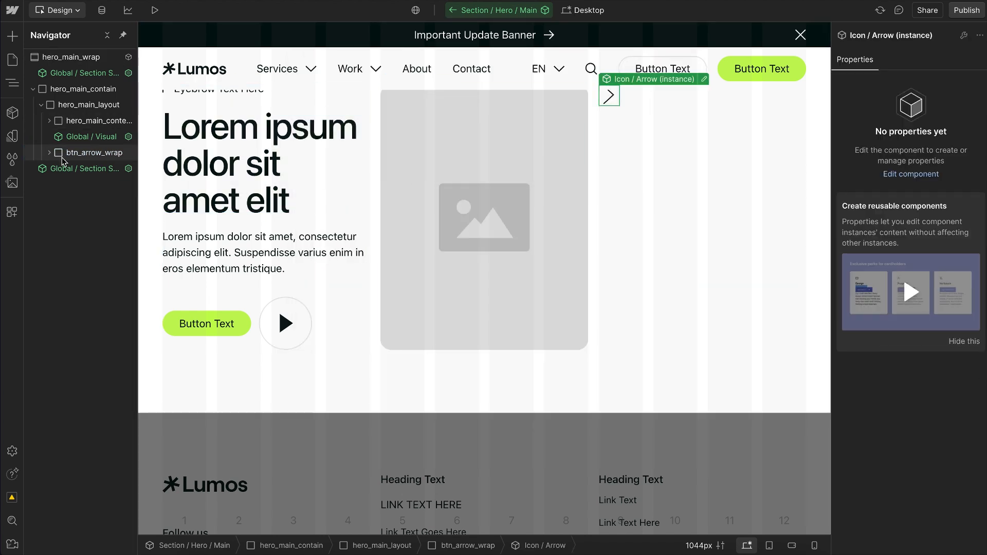
pyautogui.click(49, 153)
pyautogui.click(90, 155)
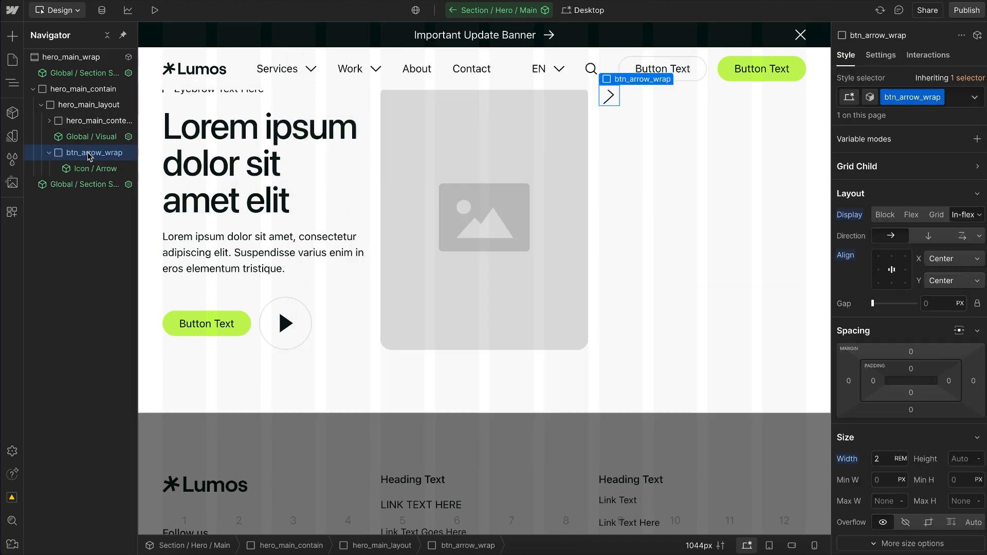
# Step: Add a div block after Icon / Arrow inside btn_arrow_wrap and give it the new class btn_arrow_svg
pyautogui.rightClick(92, 168)
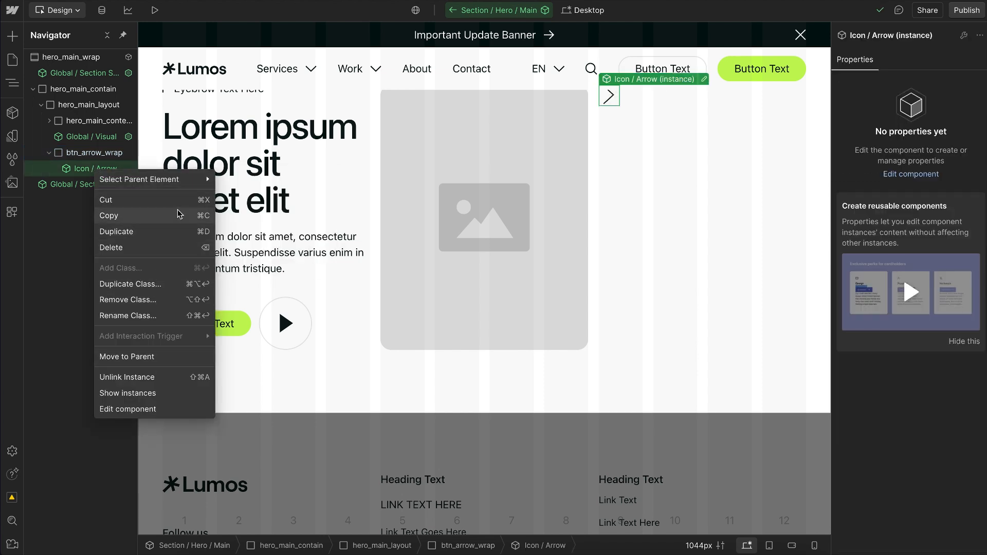
pyautogui.click(71, 168)
pyautogui.press('super+e')
pyautogui.write('div')
pyautogui.press('Return')
pyautogui.press('super+Return')
pyautogui.write('btn_arrow_svg')
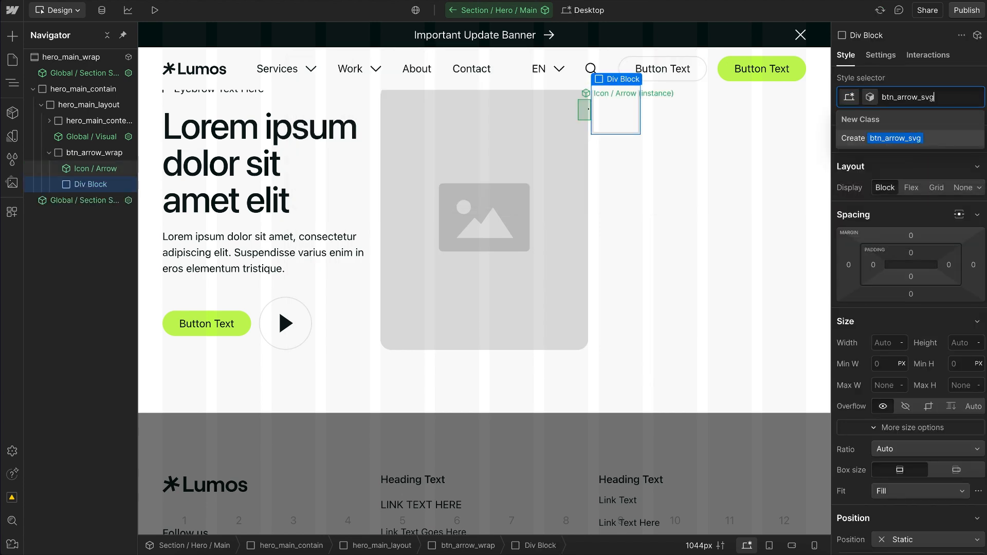
pyautogui.press('Return')
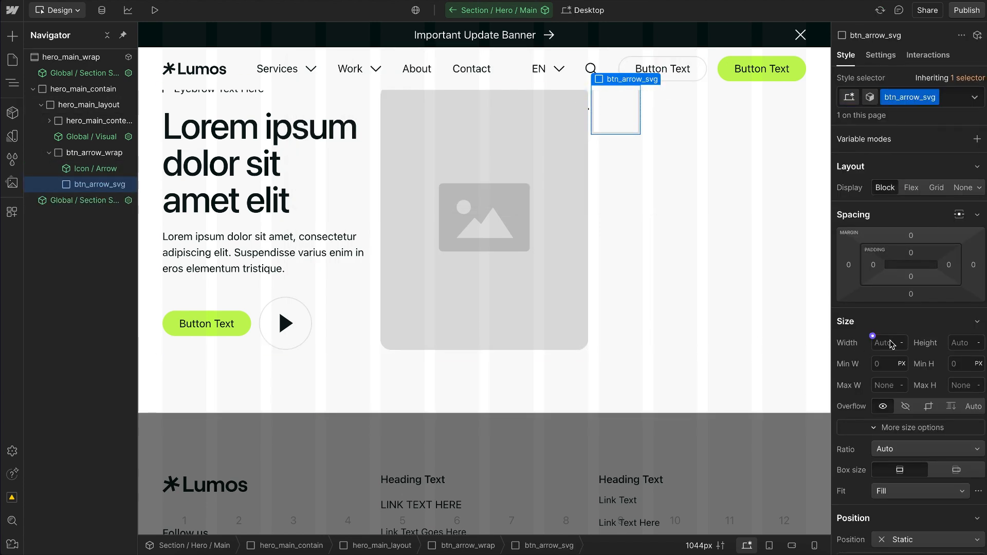
# Step: Set btn_arrow_svg's width to 50% and nest the Icon / Arrow component inside it
pyautogui.write('50%')
pyautogui.press('Return')
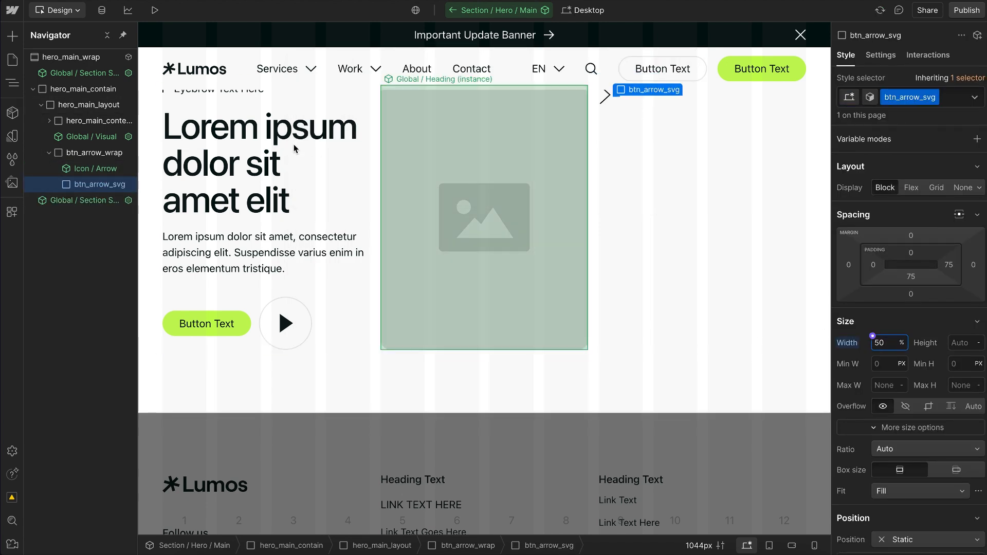
pyautogui.moveTo(109, 168); pyautogui.dragTo(110, 186)
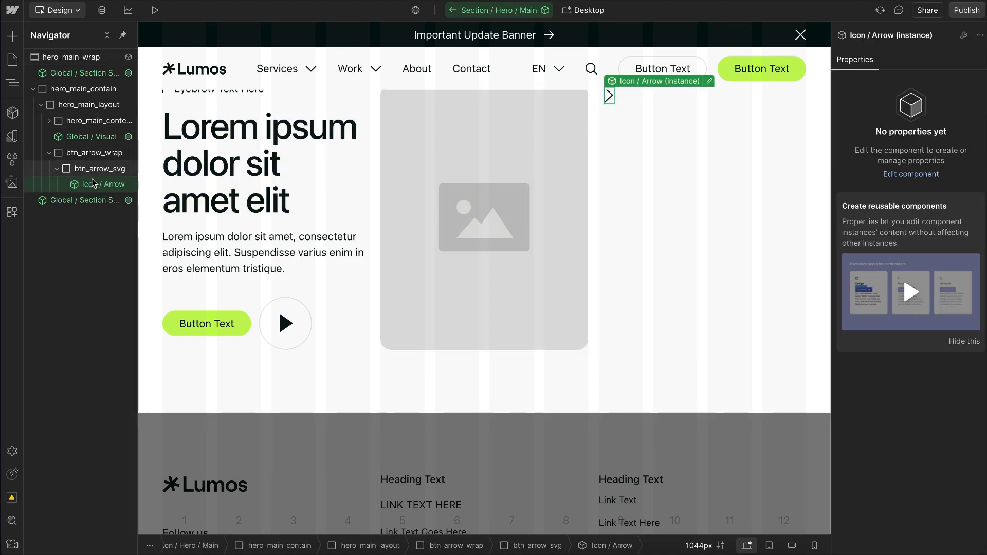
# Step: Set btn_arrow_svg's width to 30%
pyautogui.click(97, 173)
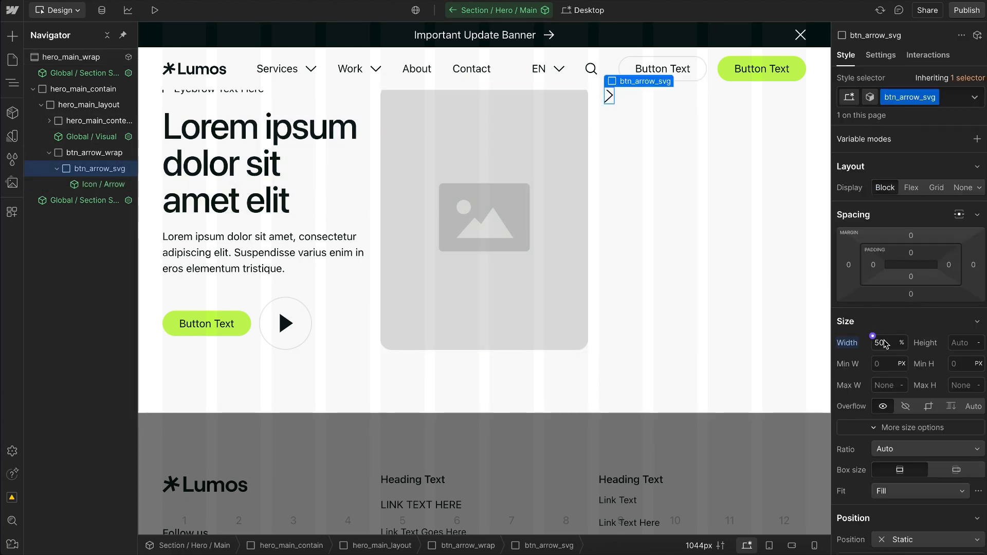
pyautogui.press('BackSpace')
pyautogui.press('BackSpace')
pyautogui.write('30')
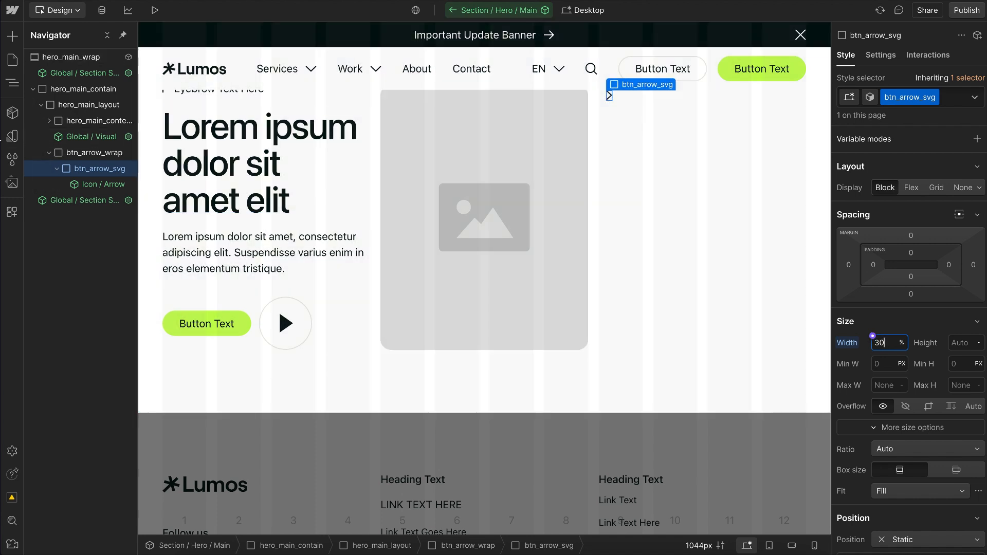
# Step: Set btn_arrow_wrap's background color to the background variable from the Button Style collection
pyautogui.click(103, 153)
pyautogui.scroll(-10, 915, 308)
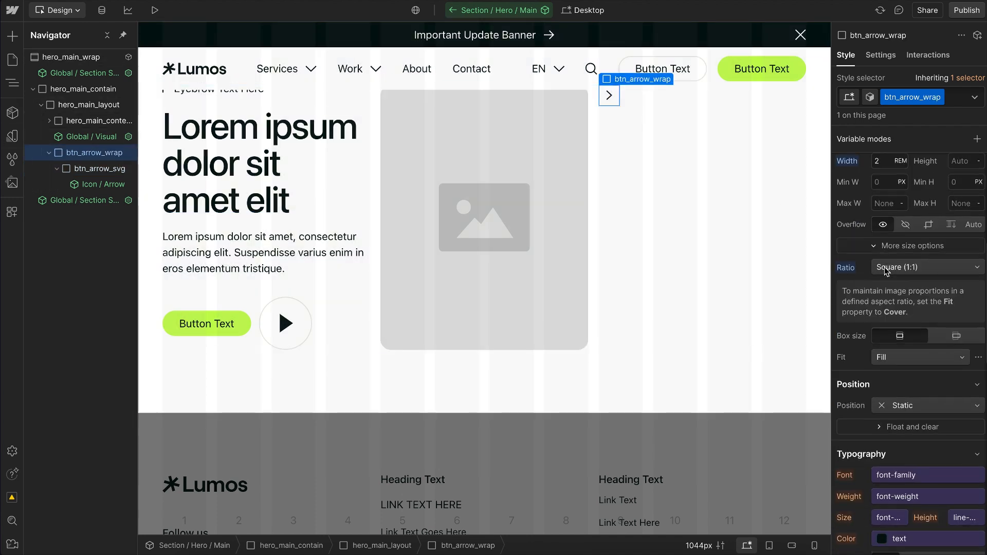
pyautogui.scroll(-1, 886, 272)
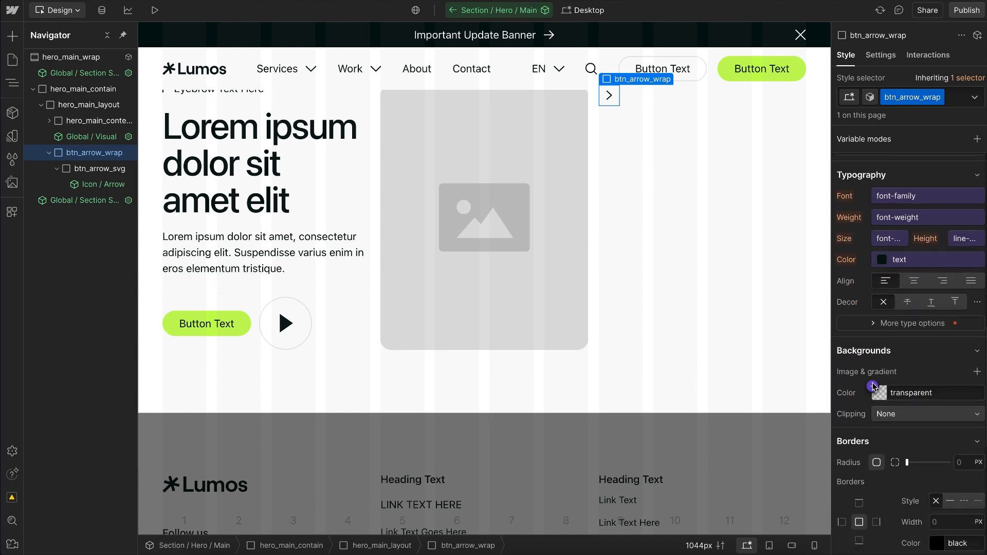
pyautogui.click(873, 386)
pyautogui.scroll(-2, 894, 275)
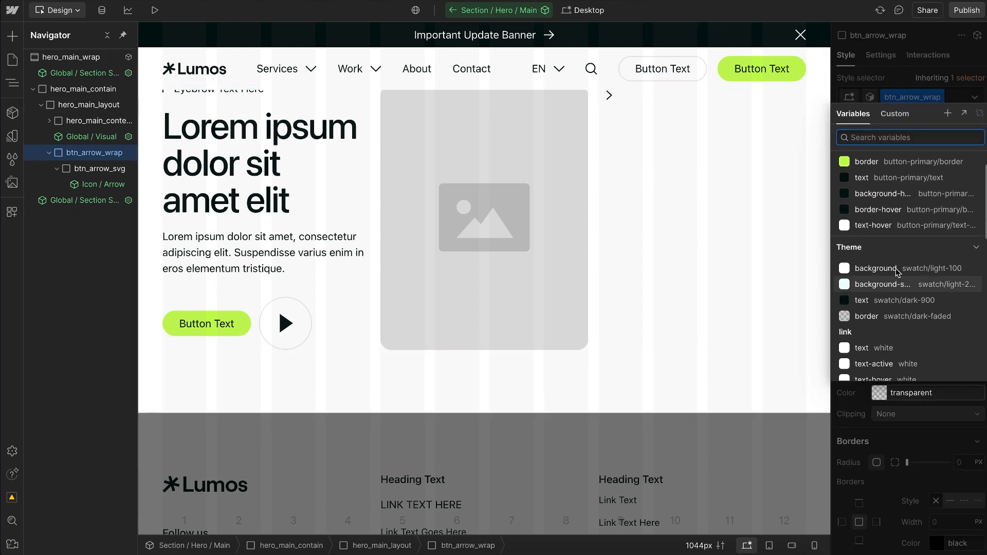
pyautogui.click(896, 271)
pyautogui.scroll(2, 896, 273)
pyautogui.click(863, 182)
pyautogui.click(869, 214)
pyautogui.scroll(-5, 901, 293)
pyautogui.scroll(-2, 900, 293)
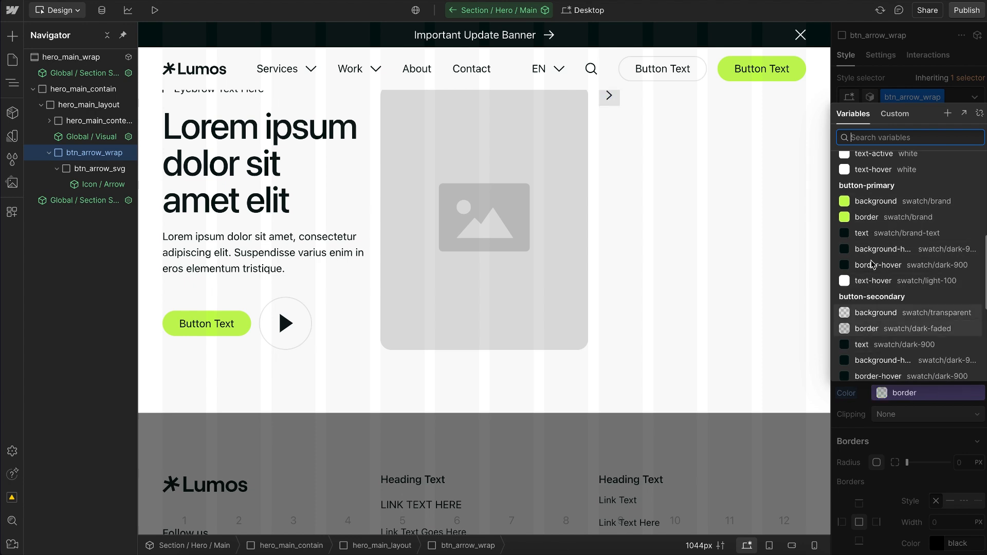
pyautogui.scroll(5, 873, 280)
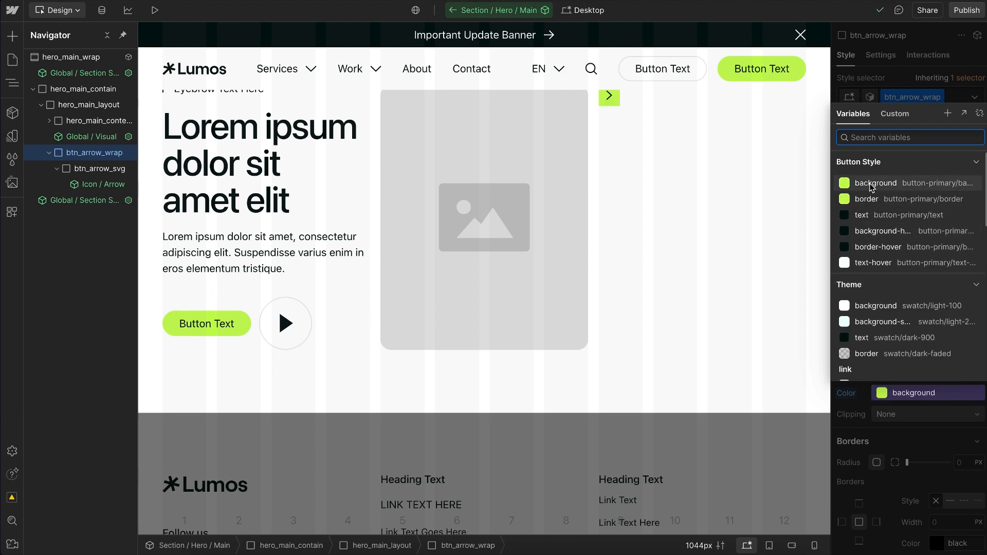
pyautogui.click(872, 185)
# Step: Give btn_arrow_wrap a border using the border-width main variable and the Button Style border color variable
pyautogui.scroll(-4, 899, 411)
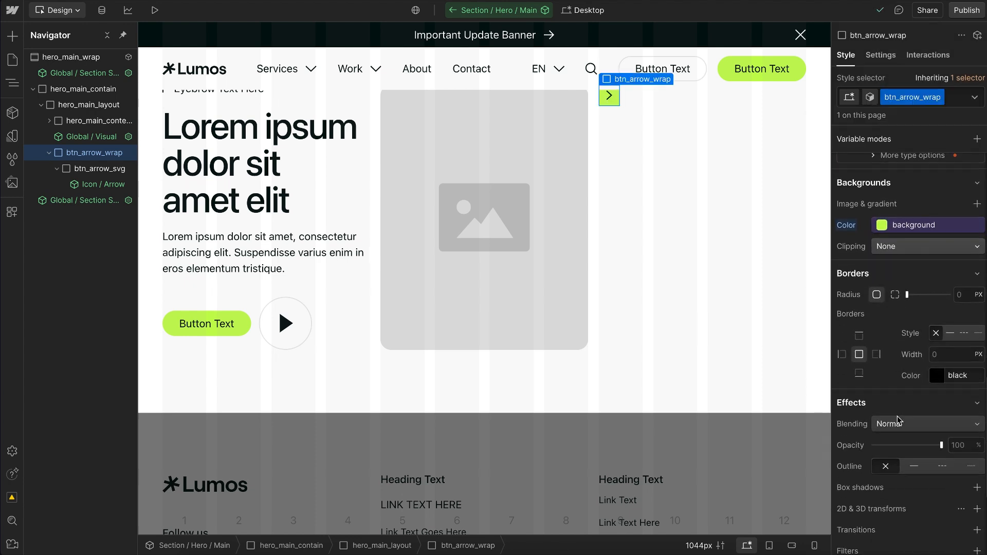
pyautogui.click(931, 348)
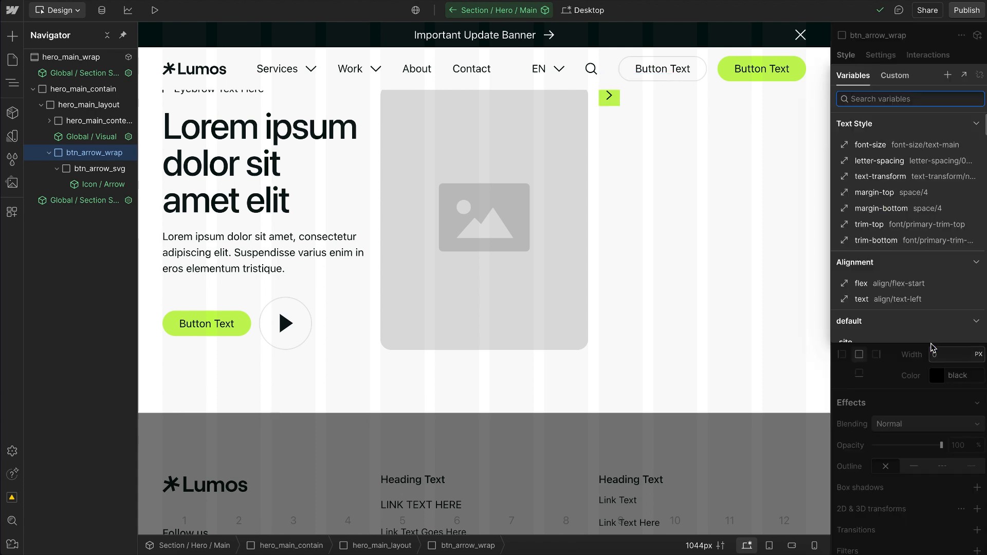
pyautogui.write('bo')
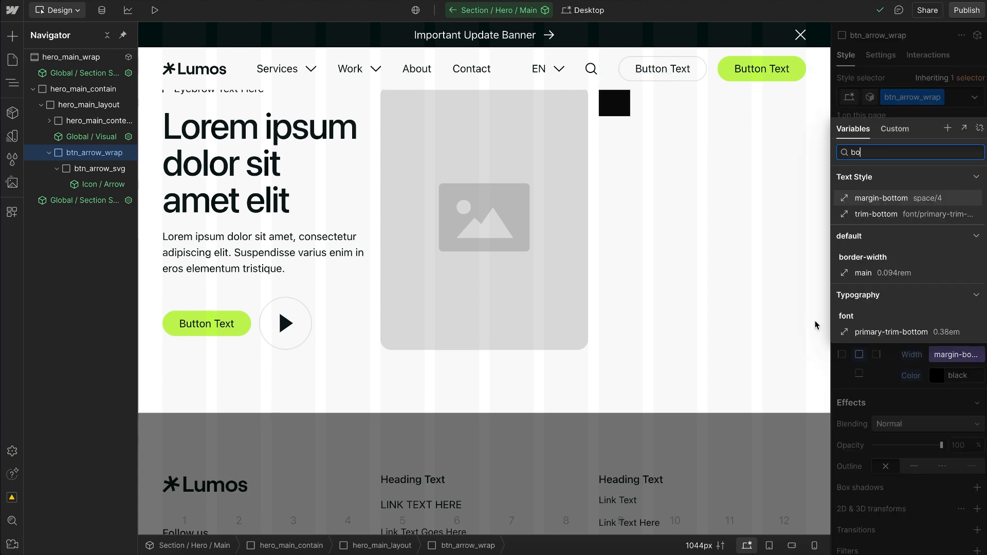
pyautogui.click(865, 273)
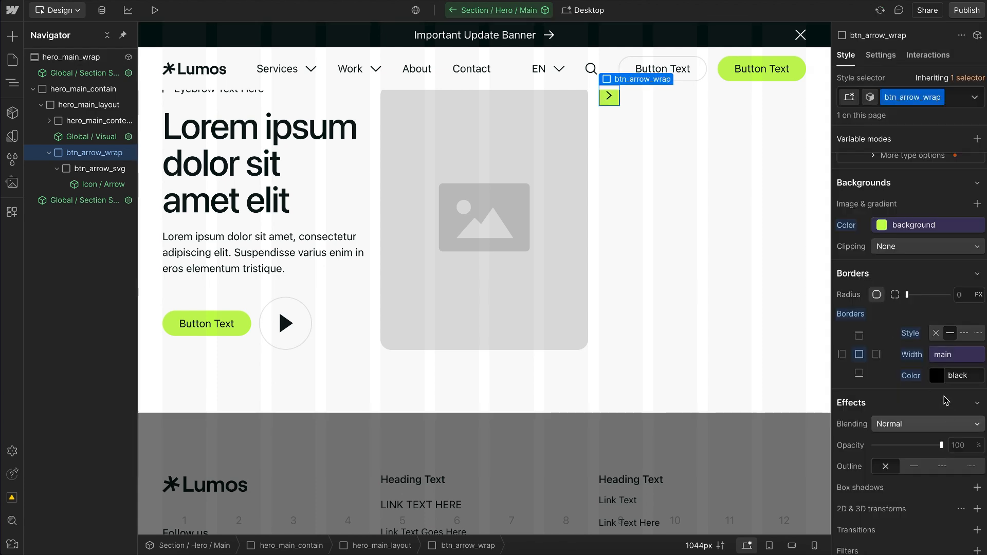
pyautogui.click(934, 377)
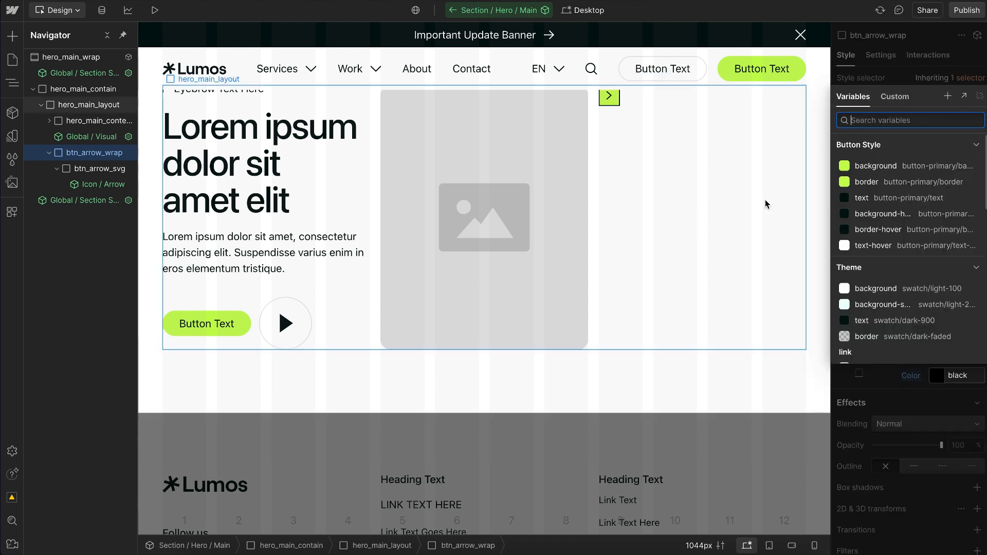
pyautogui.click(895, 182)
# Step: Set btn_arrow_wrap's text color to the Button Style text variable
pyautogui.scroll(1, 857, 281)
pyautogui.scroll(2, 875, 252)
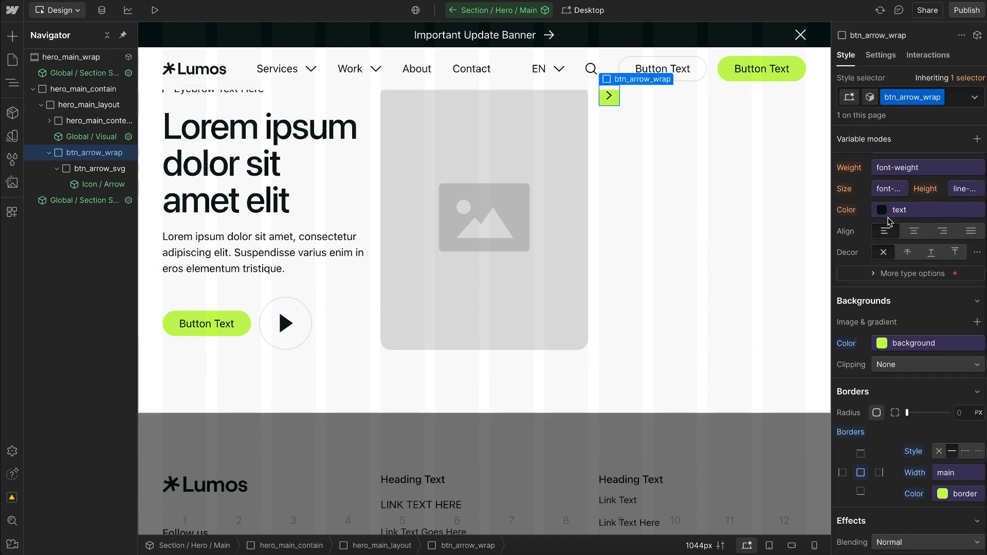
pyautogui.click(887, 212)
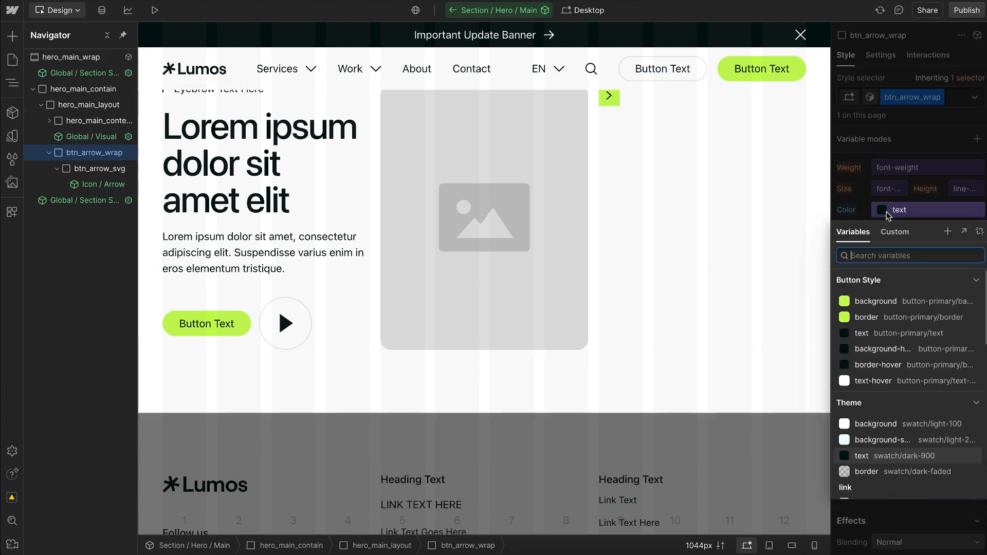
pyautogui.click(873, 335)
# Step: Add a transition to btn_arrow_wrap covering all properties with a 200 ms duration
pyautogui.scroll(-6, 920, 396)
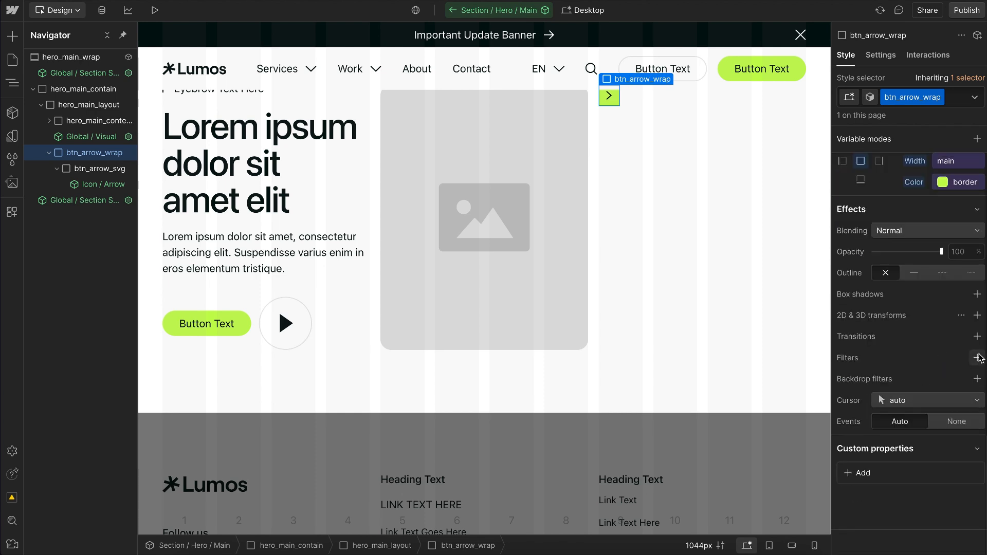
pyautogui.click(978, 336)
pyautogui.click(910, 380)
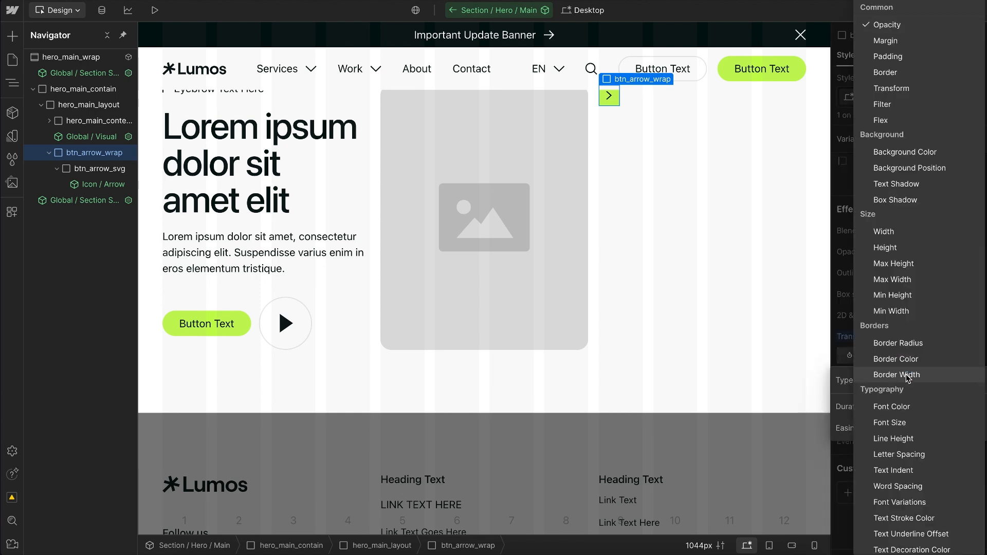
pyautogui.scroll(-7, 909, 463)
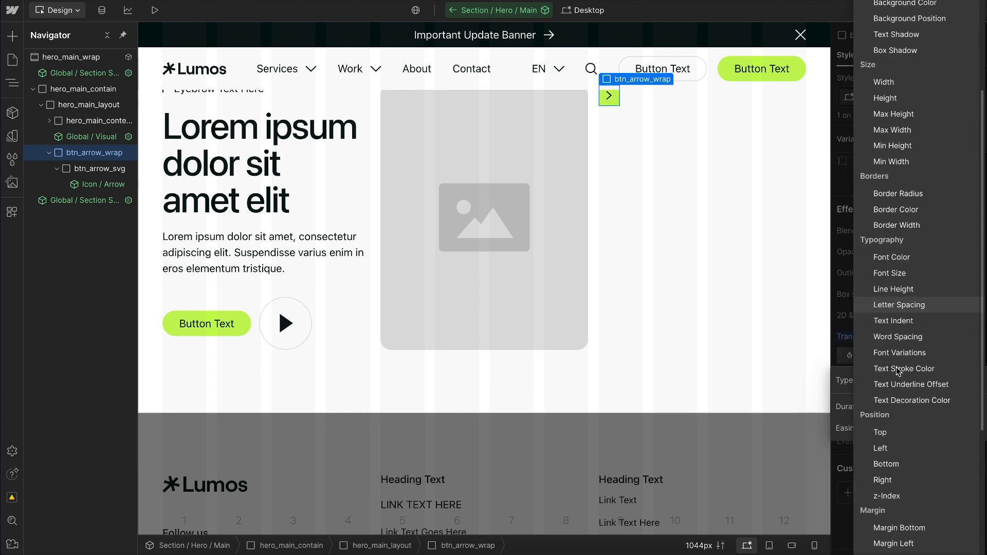
pyautogui.click(898, 545)
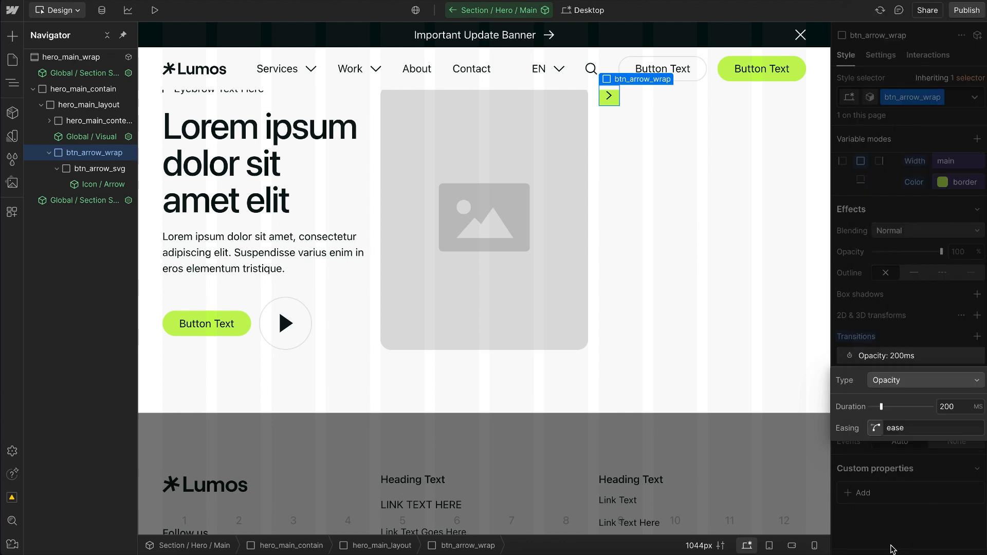
pyautogui.click(873, 278)
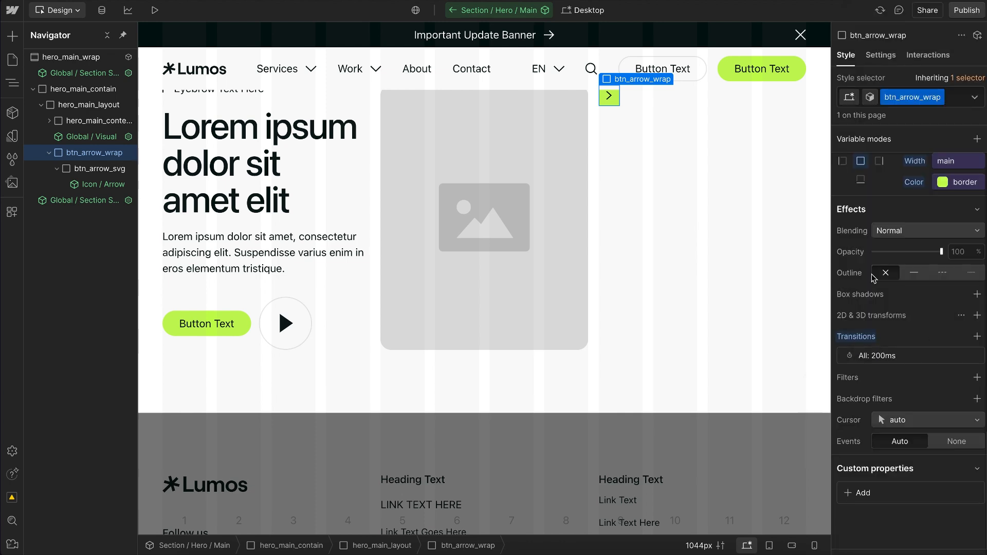
# Step: In btn_arrow_wrap's Hover state, set the border color to the Button Style border-hover variable
pyautogui.click(976, 97)
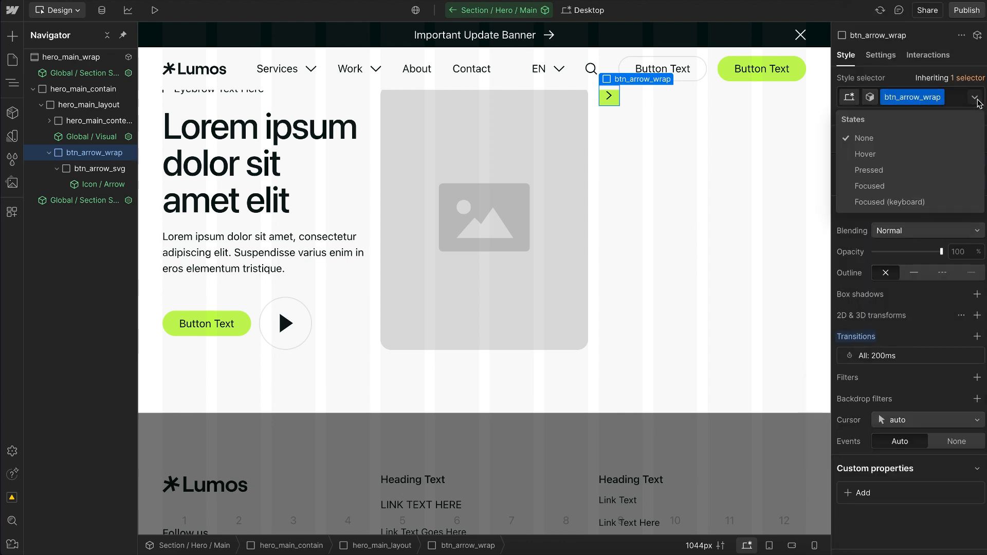
pyautogui.click(866, 152)
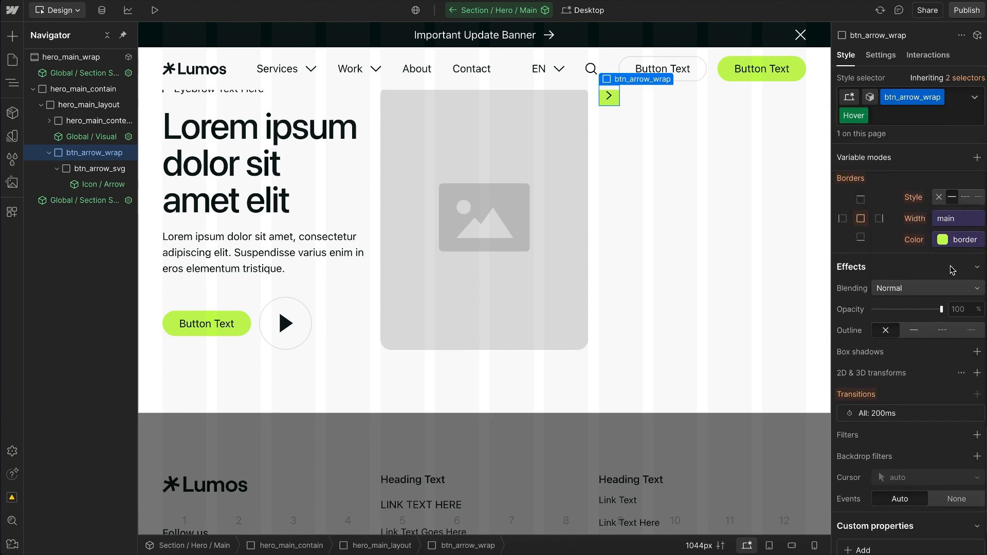
pyautogui.click(949, 240)
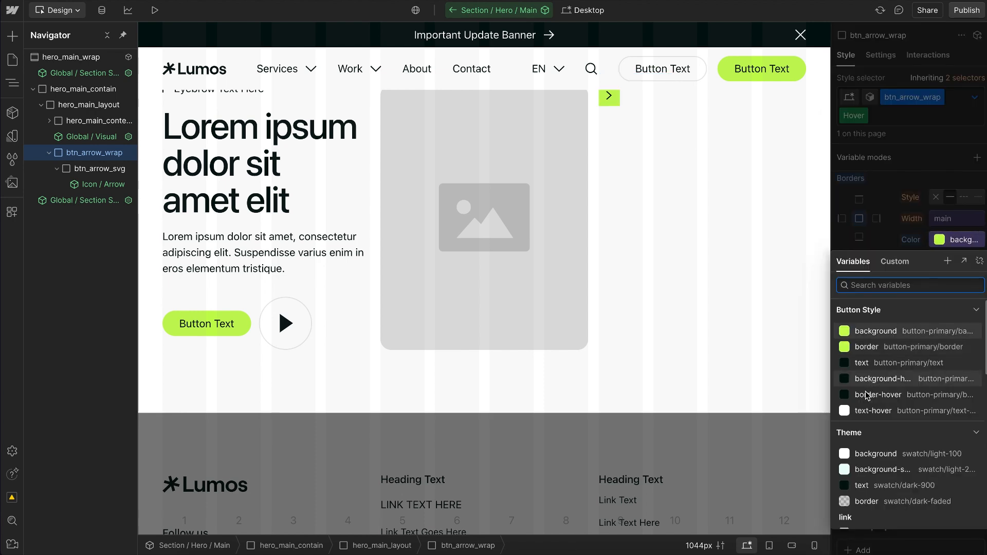
pyautogui.click(877, 395)
# Step: For the Hover state, set the background color to background-hover and the text color to text-hover from Button Style
pyautogui.scroll(3, 898, 267)
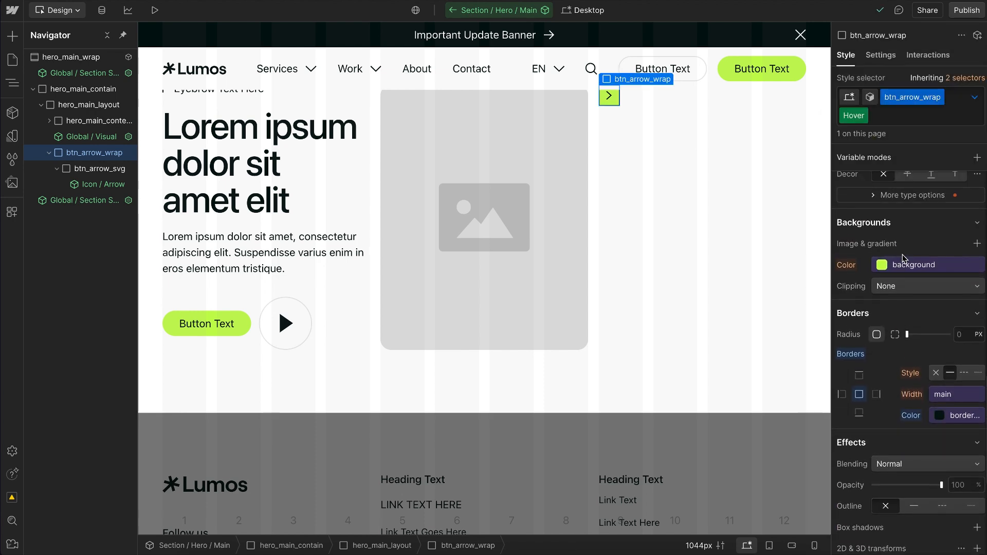
pyautogui.click(907, 266)
pyautogui.click(892, 412)
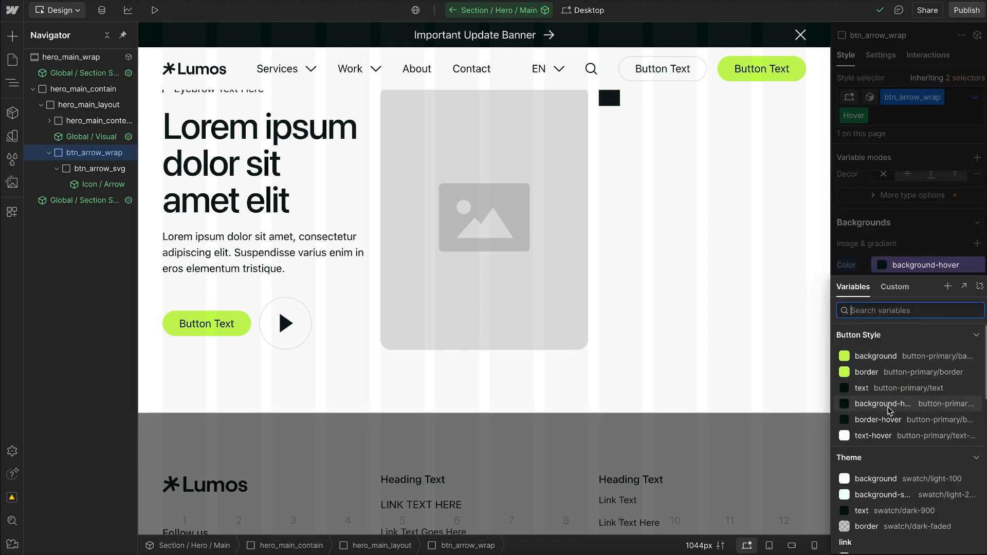
pyautogui.scroll(2, 895, 275)
pyautogui.click(900, 259)
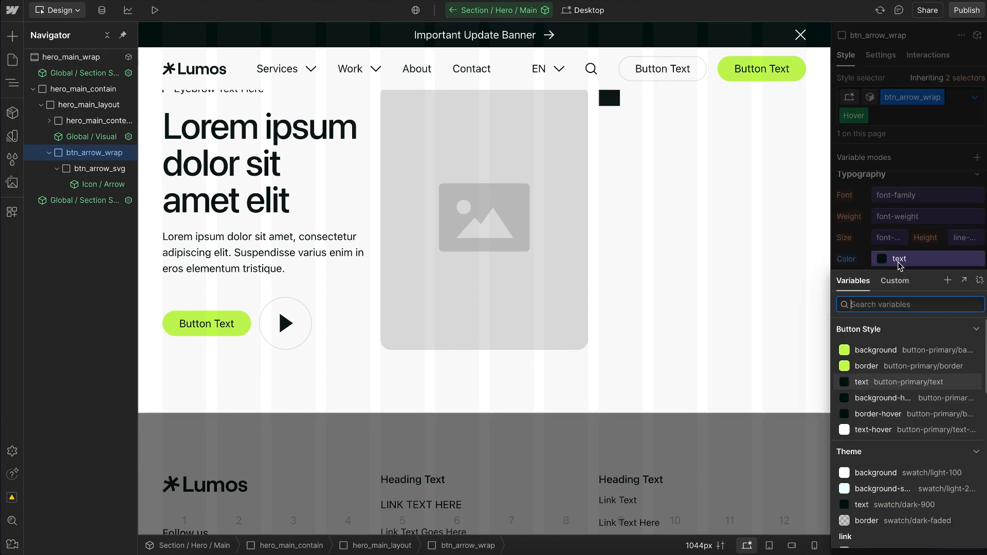
pyautogui.click(875, 430)
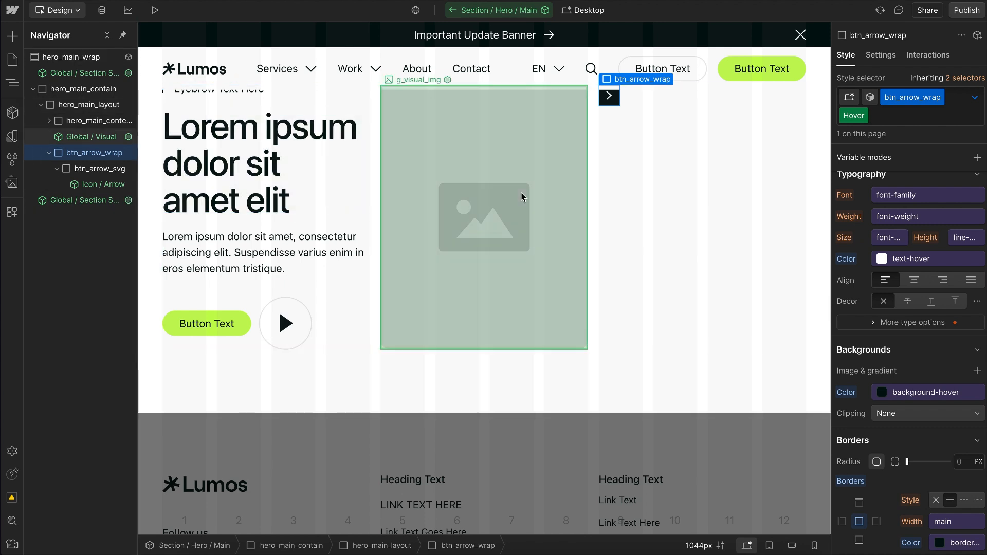
# Step: Return to btn_arrow_wrap's default state and set its border radius to the small radius variable
pyautogui.click(114, 151)
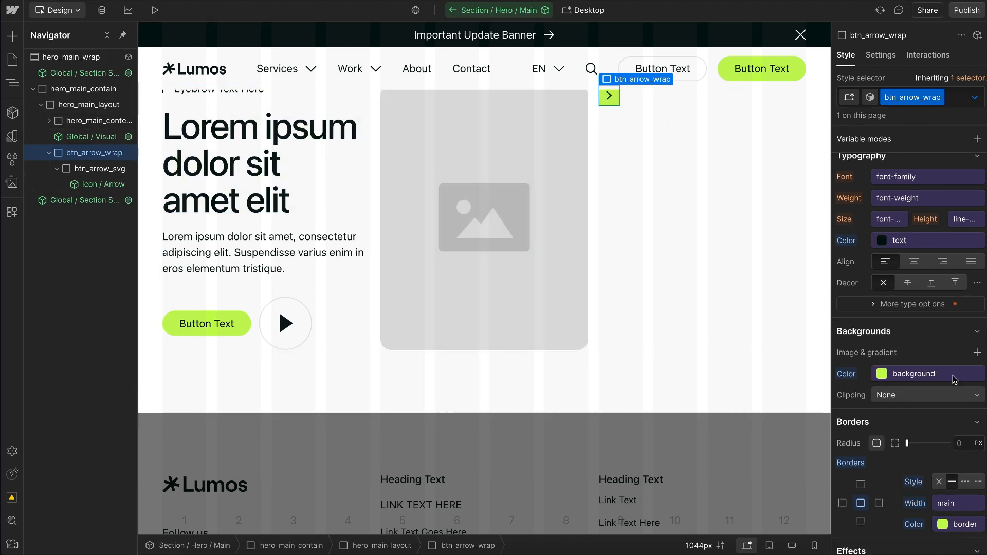
pyautogui.scroll(-5, 953, 378)
pyautogui.scroll(-2, 953, 377)
pyautogui.scroll(4, 947, 288)
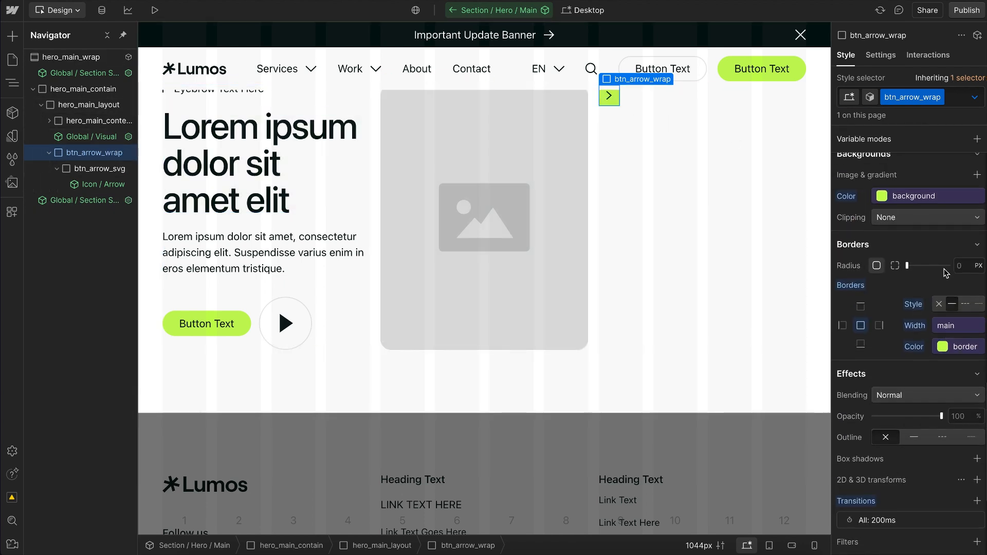
pyautogui.click(956, 258)
pyautogui.write('rad')
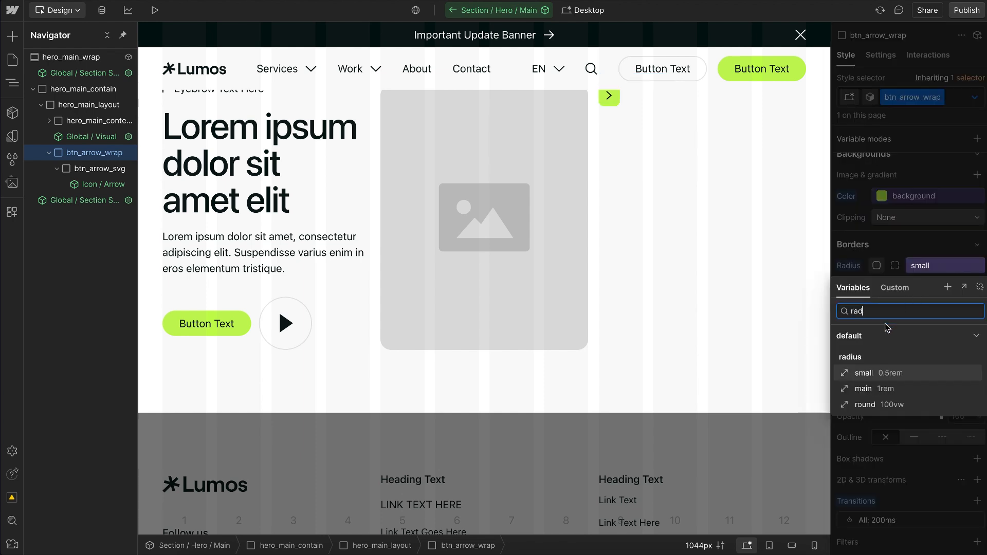
pyautogui.click(881, 374)
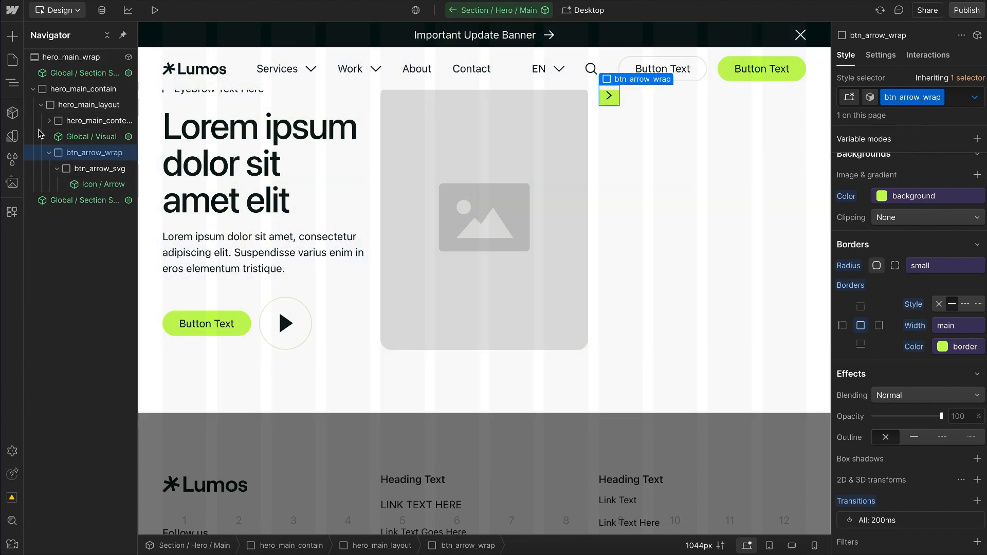
# Step: Create a component named Btn / Arrow from btn_arrow_wrap in the Btn group
pyautogui.click(12, 113)
pyautogui.click(175, 36)
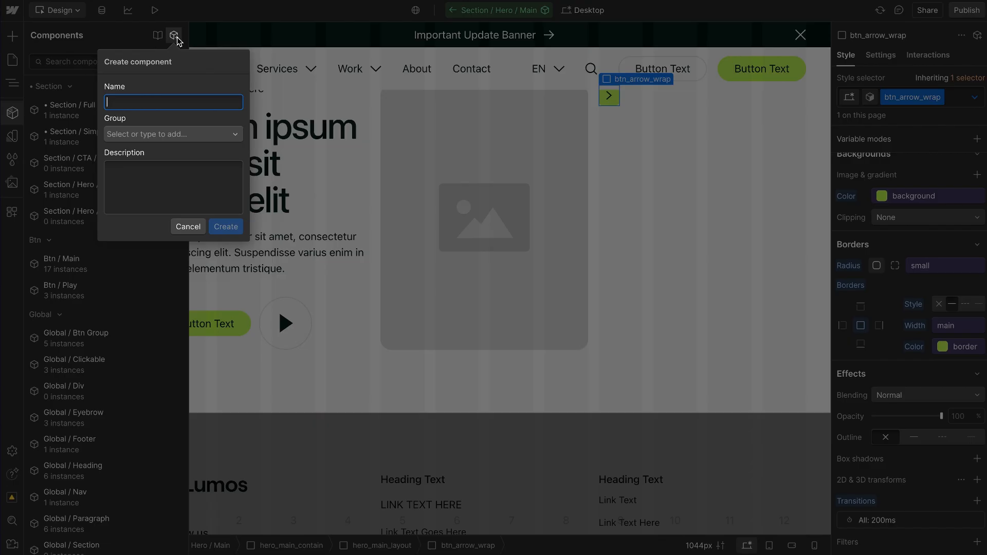
pyautogui.write('Btn / Arrow')
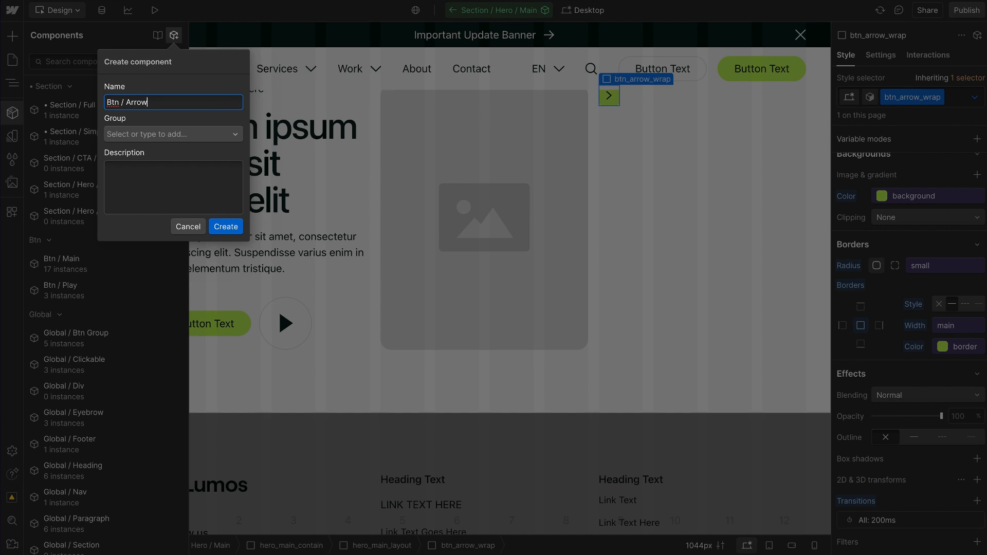
pyautogui.click(164, 135)
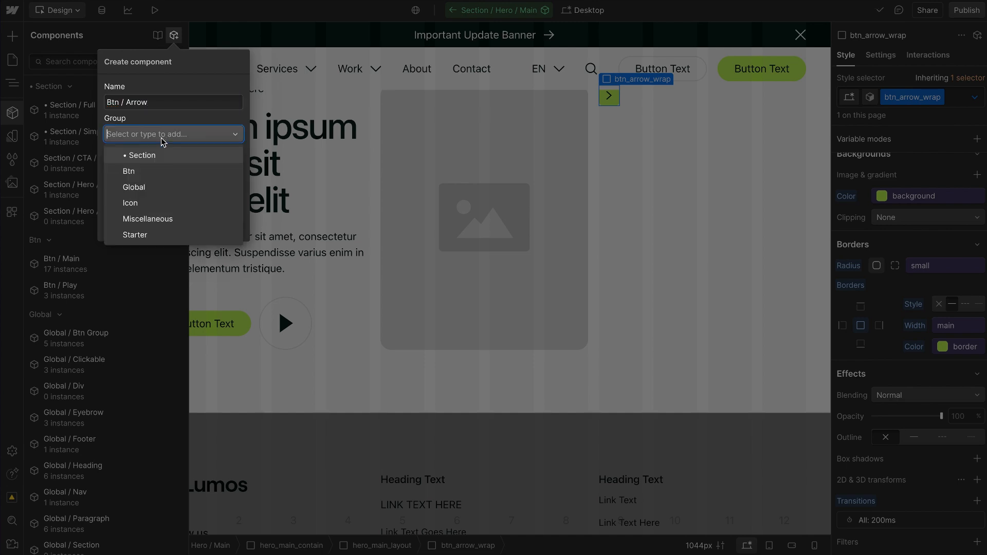
pyautogui.click(147, 174)
pyautogui.click(226, 227)
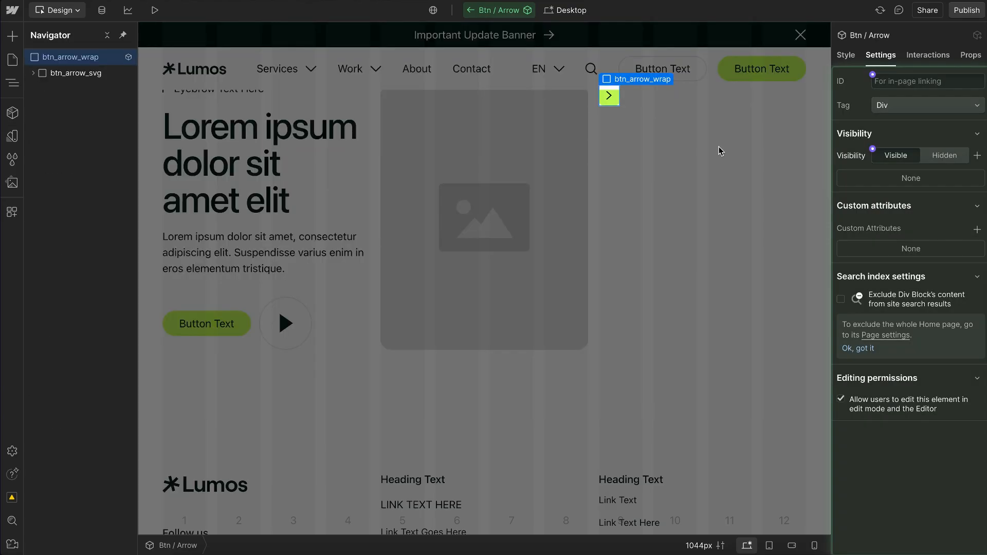
# Step: Add a component variant named Secondary to Btn / Arrow
pyautogui.click(846, 55)
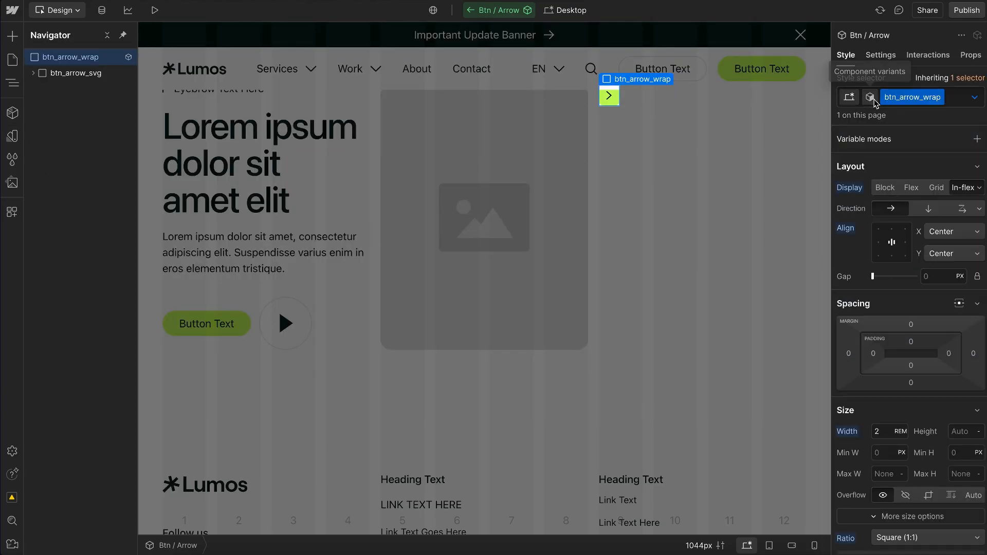
pyautogui.click(870, 97)
pyautogui.click(976, 123)
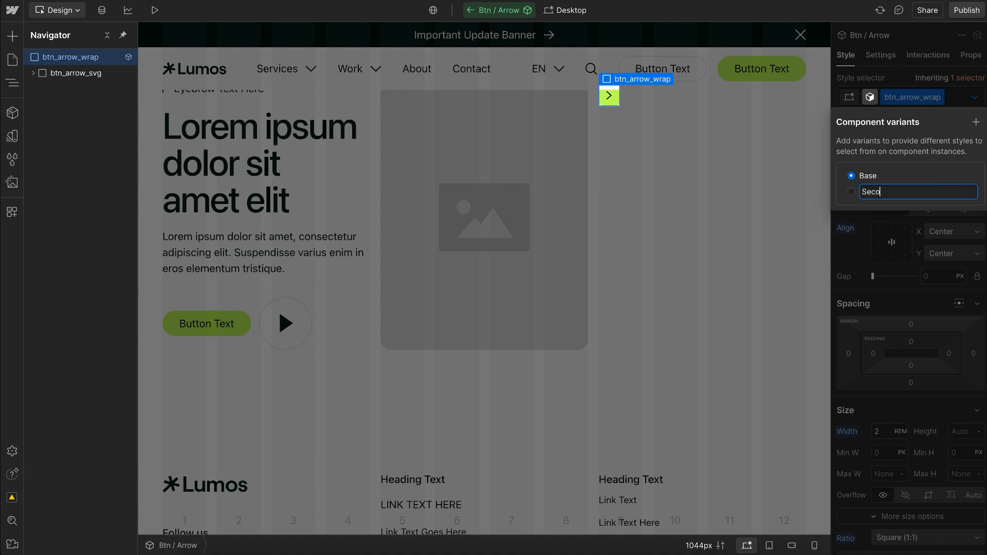
pyautogui.press('Return')
# Step: Rename the Base variant of the Btn / Arrow component to Primary
pyautogui.click(973, 176)
pyautogui.click(948, 195)
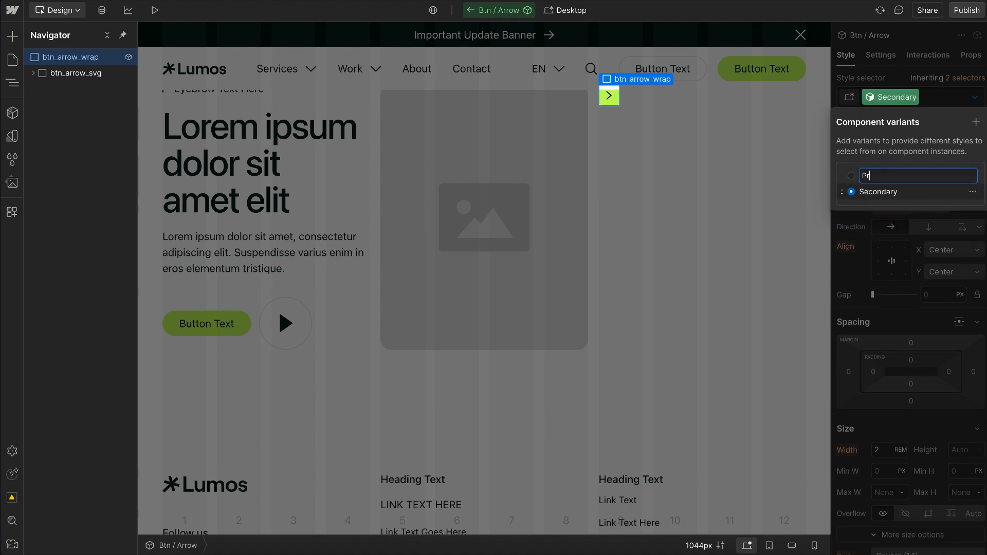
pyautogui.press('Return')
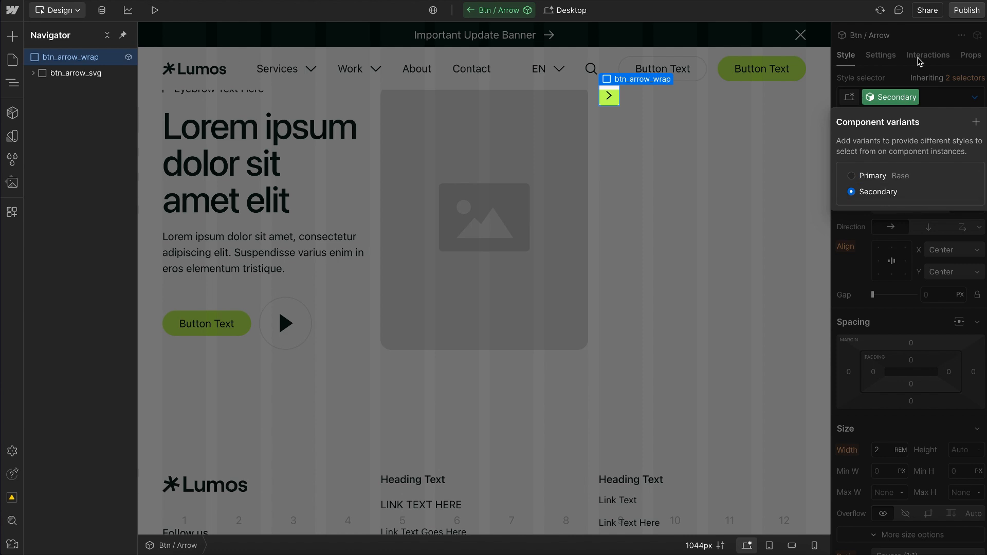
# Step: For the Secondary variant of btn_arrow_wrap, set the Button Style variable mode to Secondary Mode
pyautogui.click(931, 85)
pyautogui.click(976, 158)
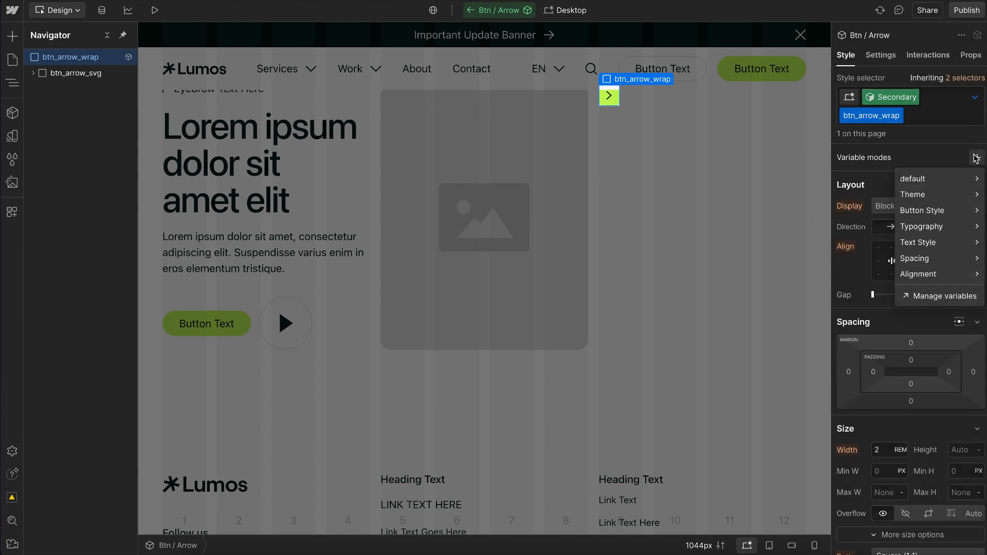
pyautogui.moveTo(917, 213)
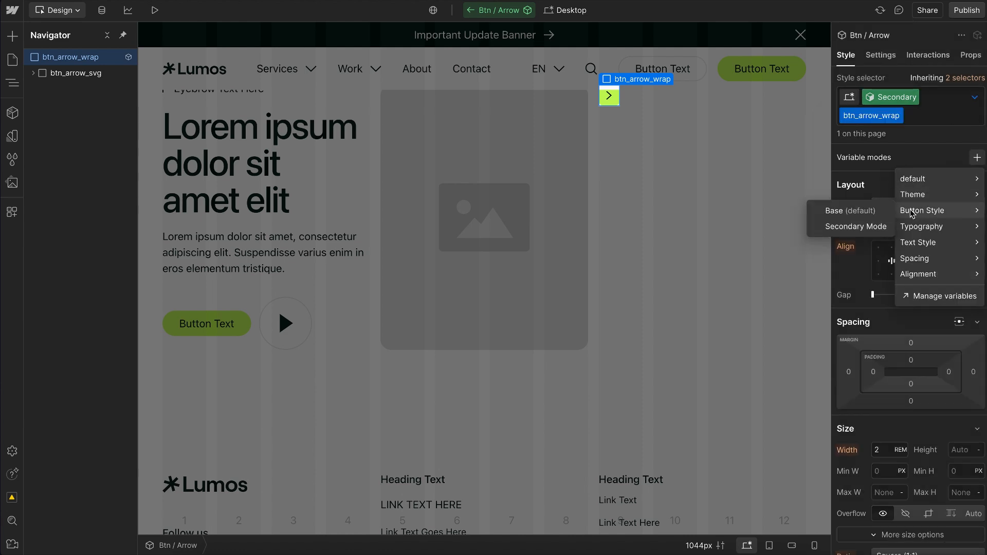
pyautogui.click(843, 232)
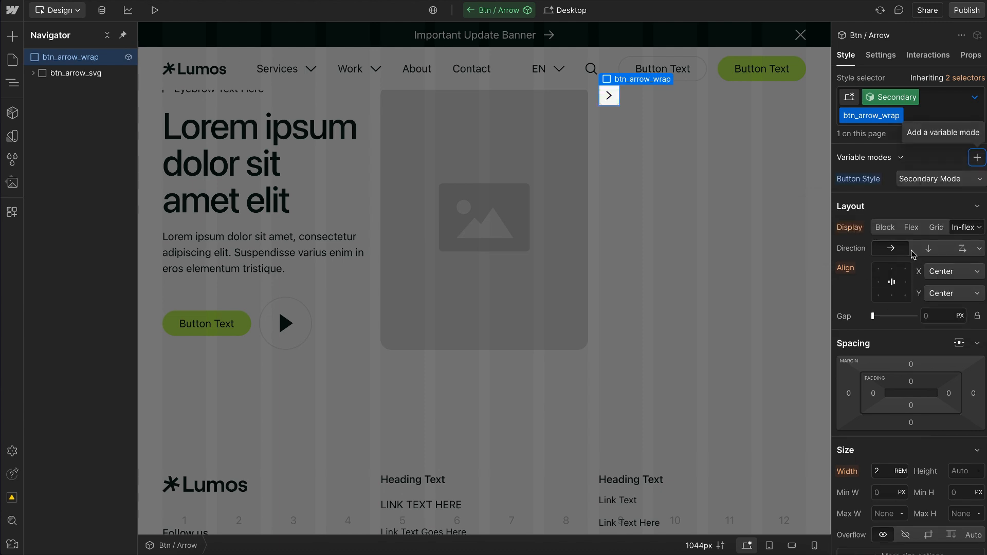
# Step: Return to Section / Hero / Main, try the Secondary variant on the Btn / Arrow instance, and switch it back to Primary
pyautogui.doubleClick(665, 131)
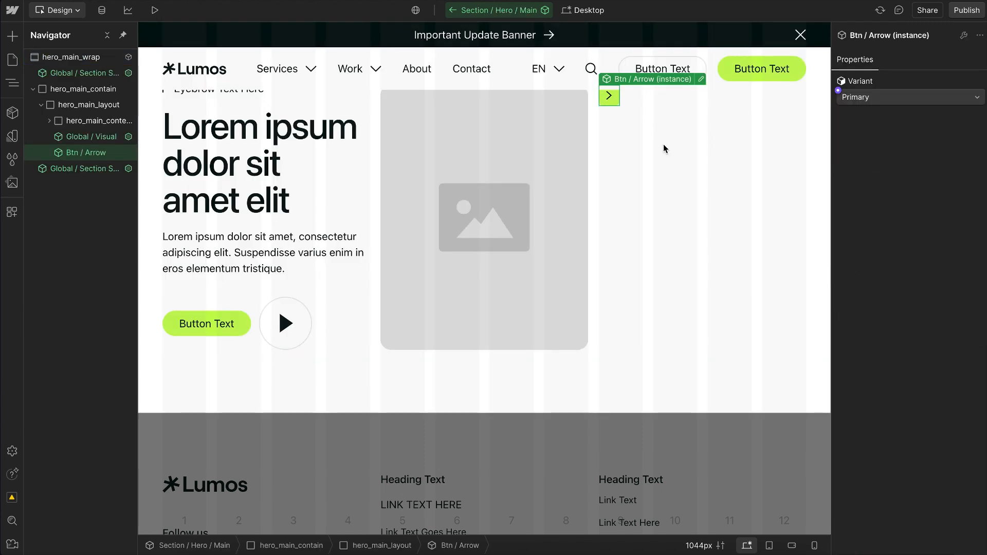
pyautogui.click(867, 100)
pyautogui.click(864, 111)
pyautogui.click(738, 186)
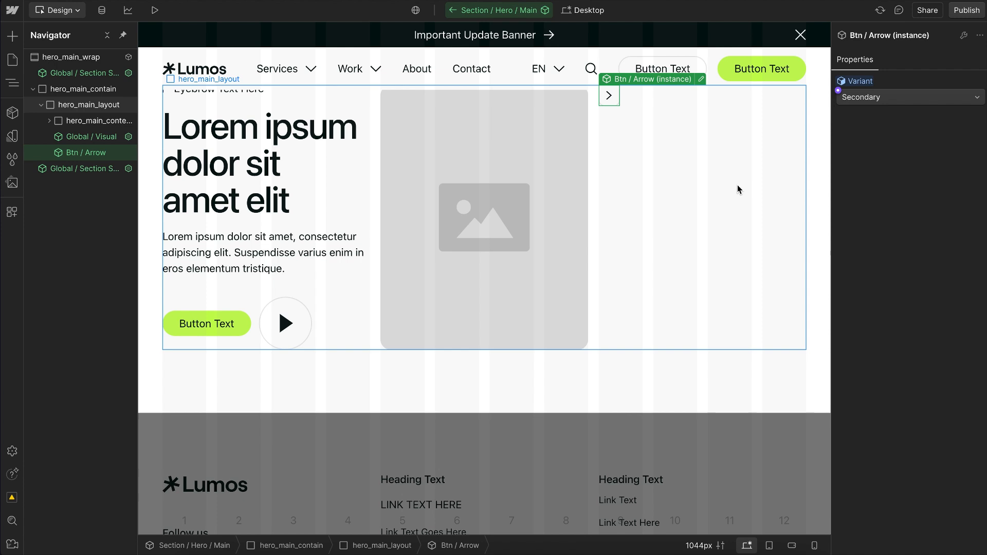
pyautogui.click(617, 101)
pyautogui.click(864, 99)
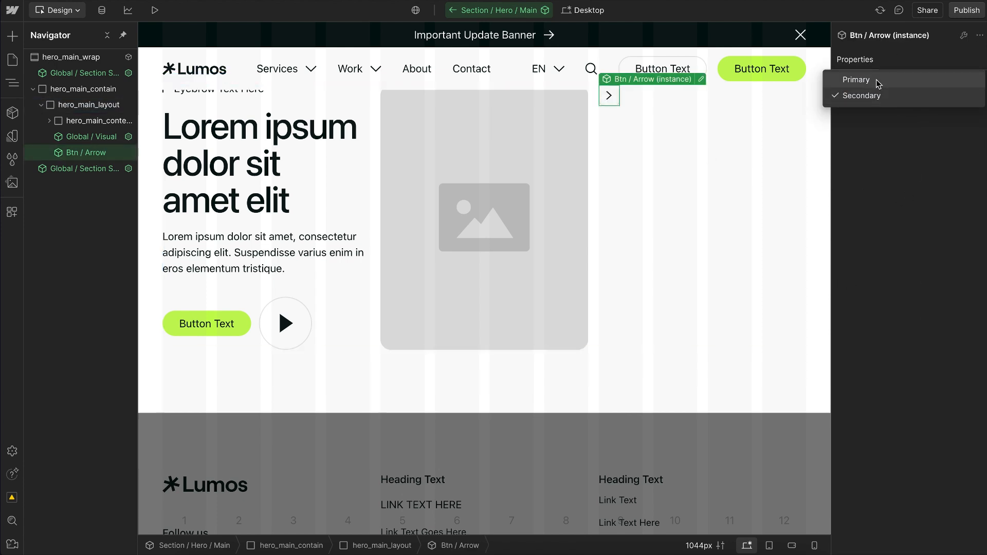
pyautogui.click(877, 81)
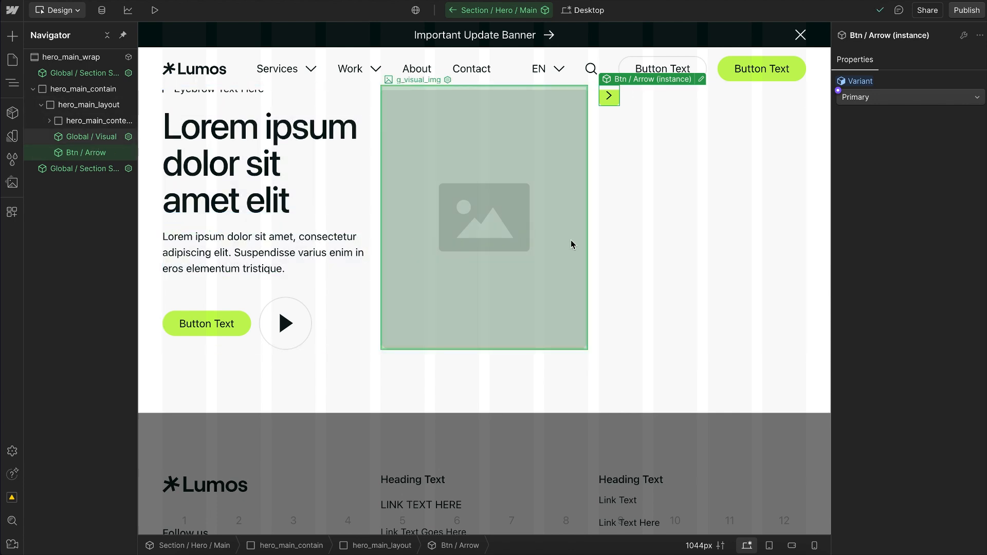
# Step: Delete the Btn / Arrow instance from hero_main_layout
pyautogui.press('Delete')
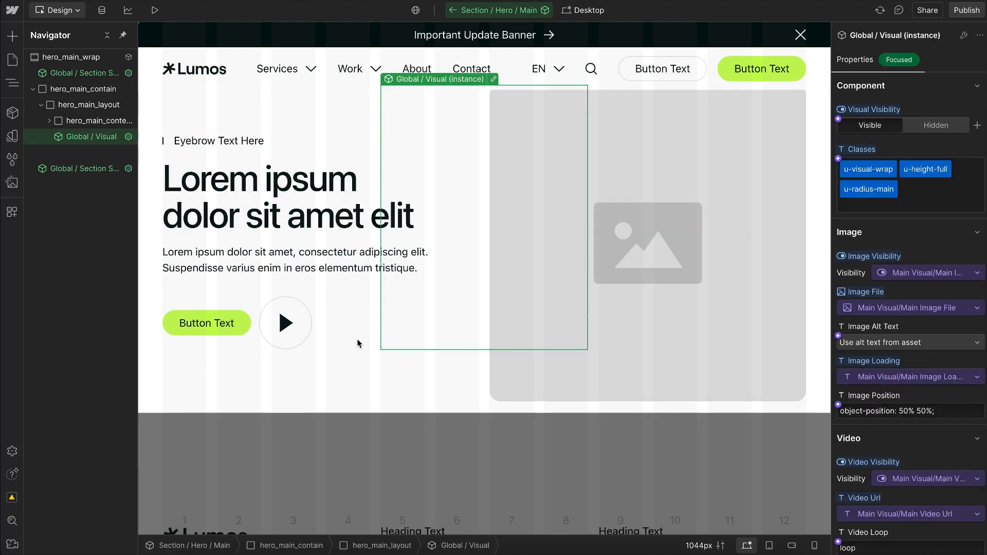
pyautogui.click(331, 423)
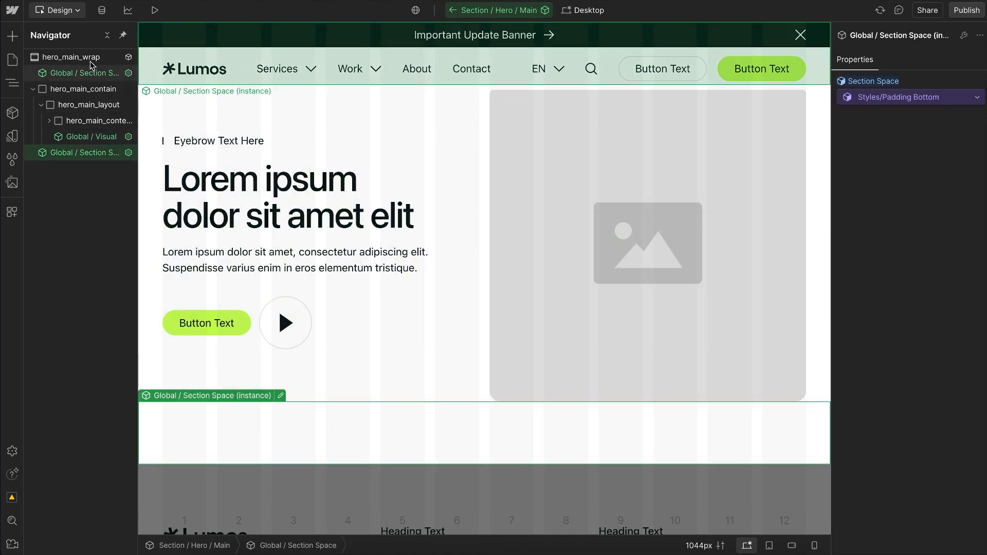
# Step: Add a div block inside hero_main_wrap and give it a new class named u-background-secondary
pyautogui.click(90, 59)
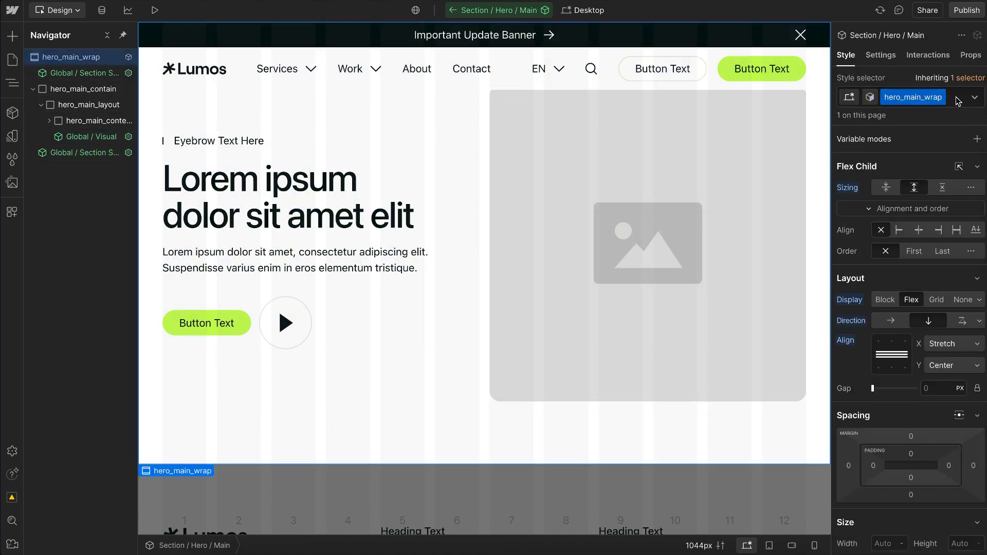
pyautogui.hotkey('ctrl', 'k')
pyautogui.write('div')
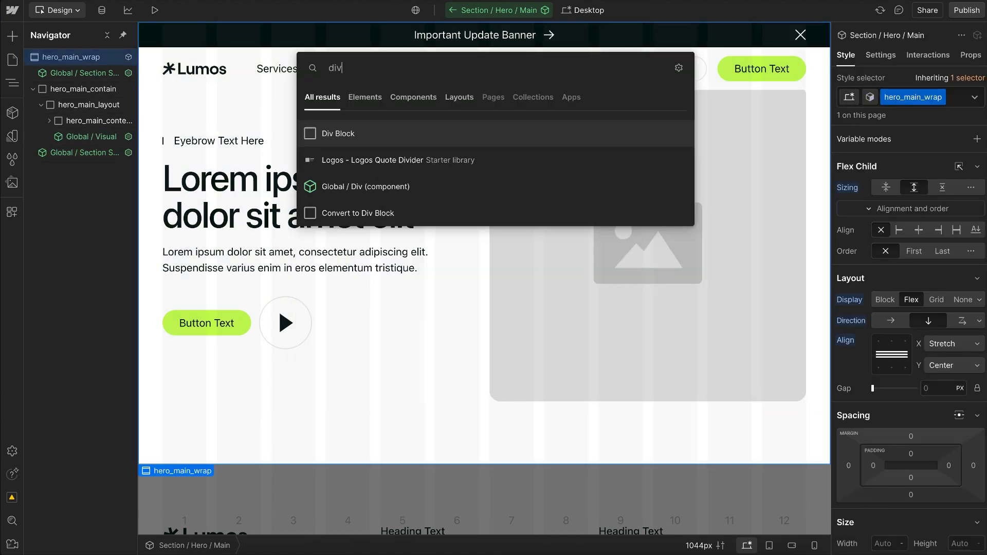
pyautogui.press('Return')
pyautogui.hotkey('ctrl', 'Return')
pyautogui.write('u-t')
pyautogui.press('BackSpace')
pyautogui.write('backgrou')
pyautogui.write('nd-b')
pyautogui.write('econdary')
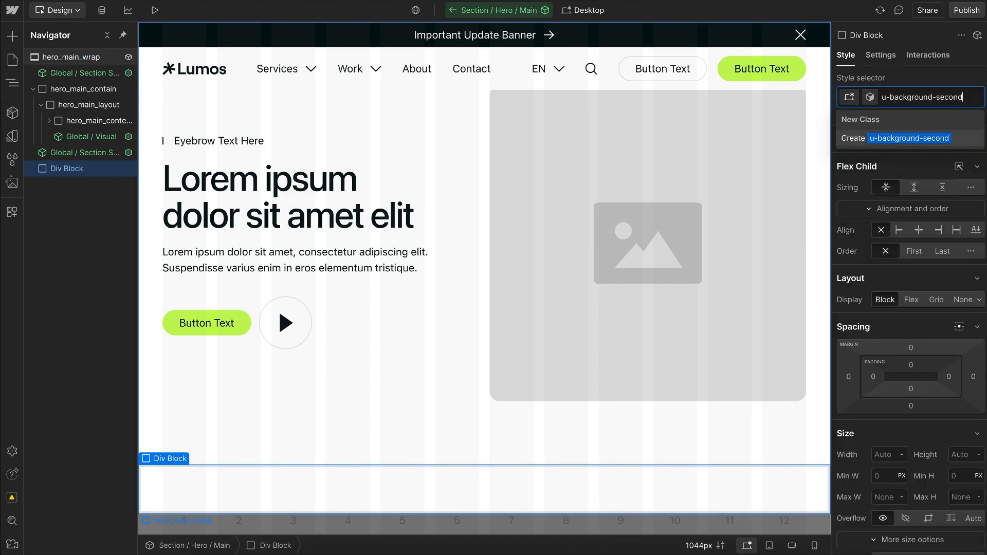
pyautogui.press('Return')
# Step: Set the u-background-secondary class's background color to the Theme background-secondary variable, and delete the div block
pyautogui.scroll(-1, 818, 403)
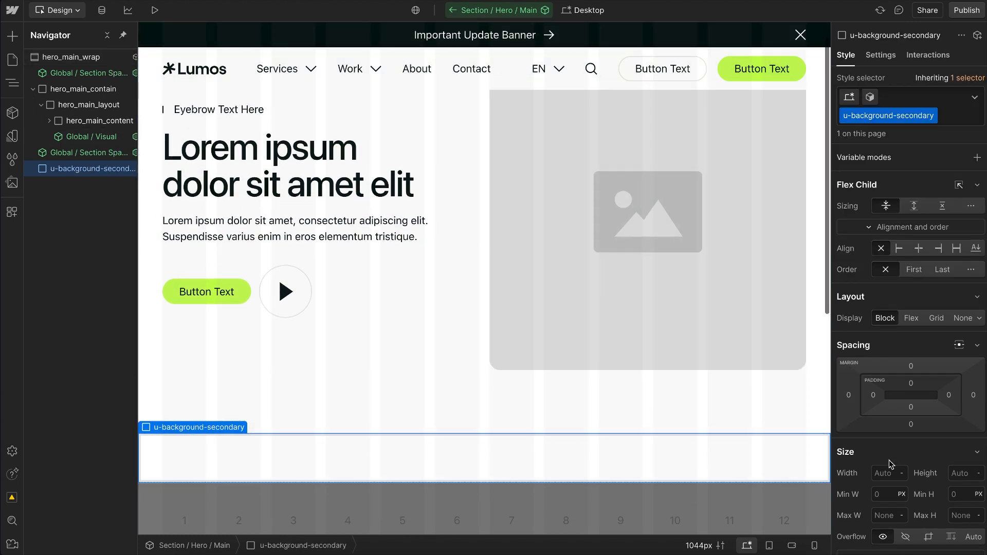
pyautogui.scroll(-10, 888, 465)
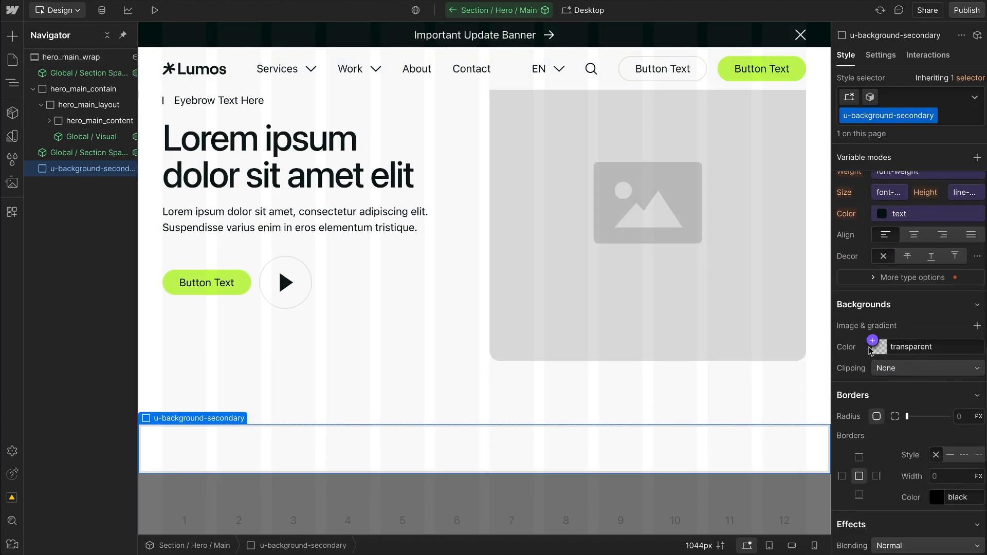
pyautogui.click(874, 342)
pyautogui.write('theme')
pyautogui.press('BackSpace')
pyautogui.press('BackSpace')
pyautogui.press('BackSpace')
pyautogui.press('BackSpace')
pyautogui.scroll(-1, 881, 258)
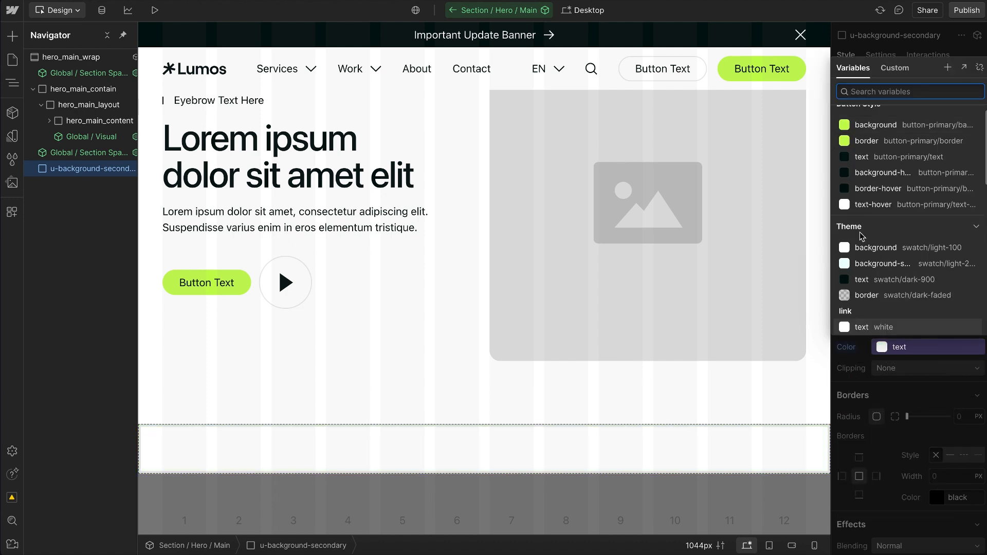
pyautogui.click(881, 264)
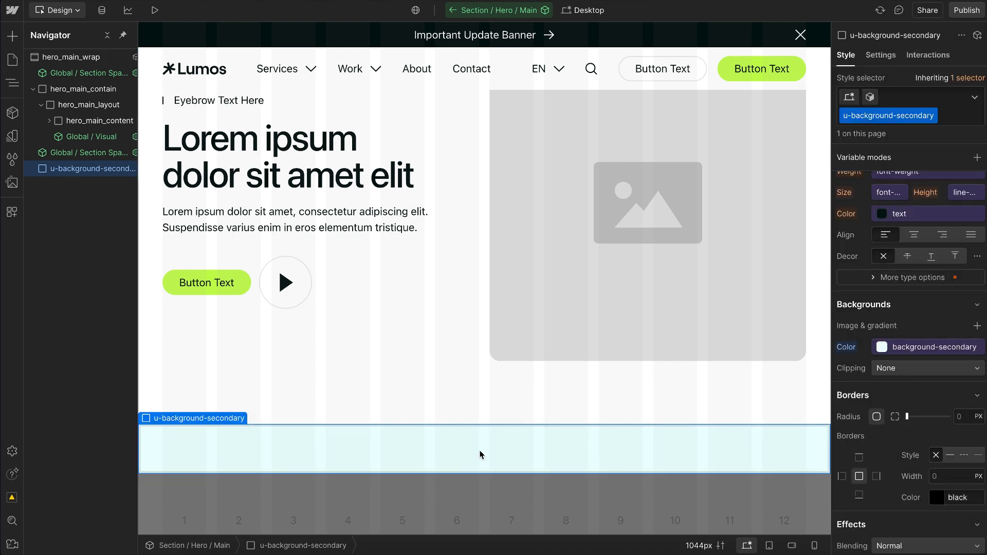
pyautogui.press('Delete')
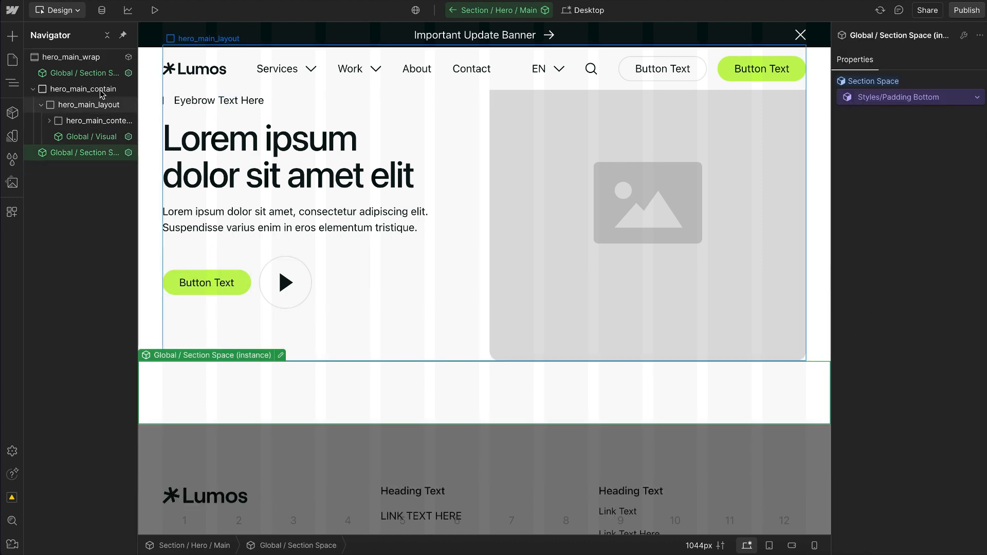
# Step: Add a custom attribute to hero_main_wrap with the name class and the value u-background-secondary
pyautogui.click(99, 58)
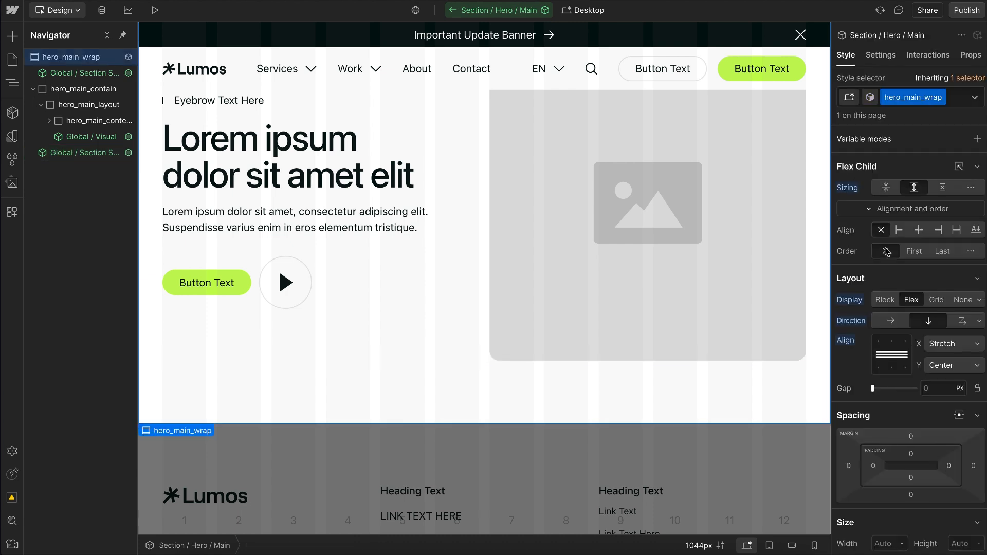
pyautogui.click(881, 55)
pyautogui.click(978, 229)
pyautogui.write('class')
pyautogui.click(905, 309)
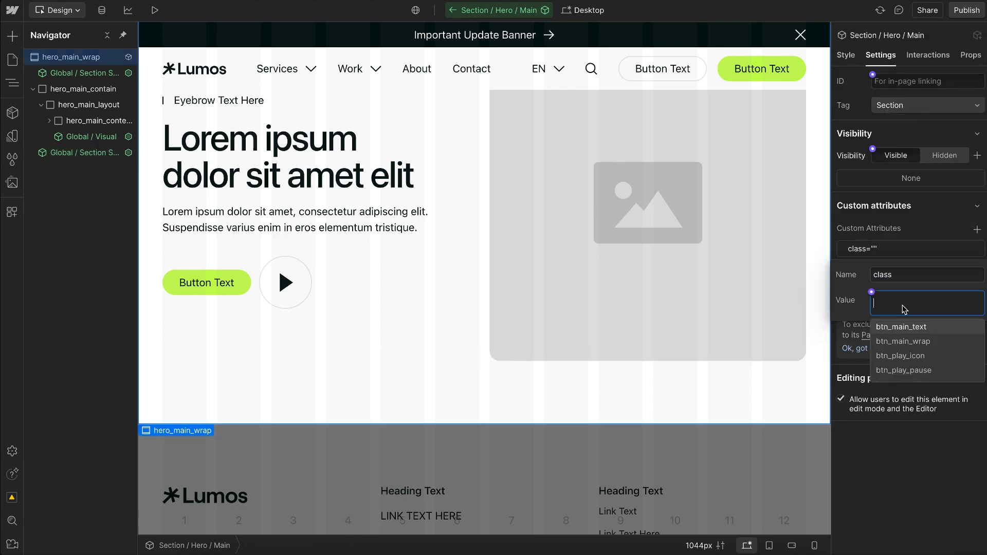
pyautogui.write('backg')
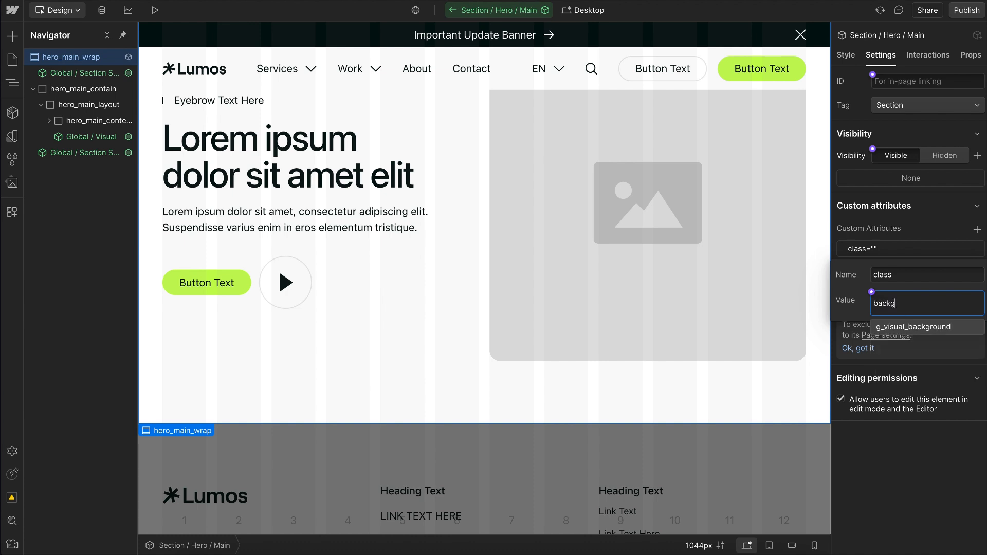
pyautogui.press('BackSpace')
pyautogui.press('BackSpace')
pyautogui.press('BackSpace')
pyautogui.press('BackSpace')
pyautogui.press('BackSpace')
pyautogui.write('u-')
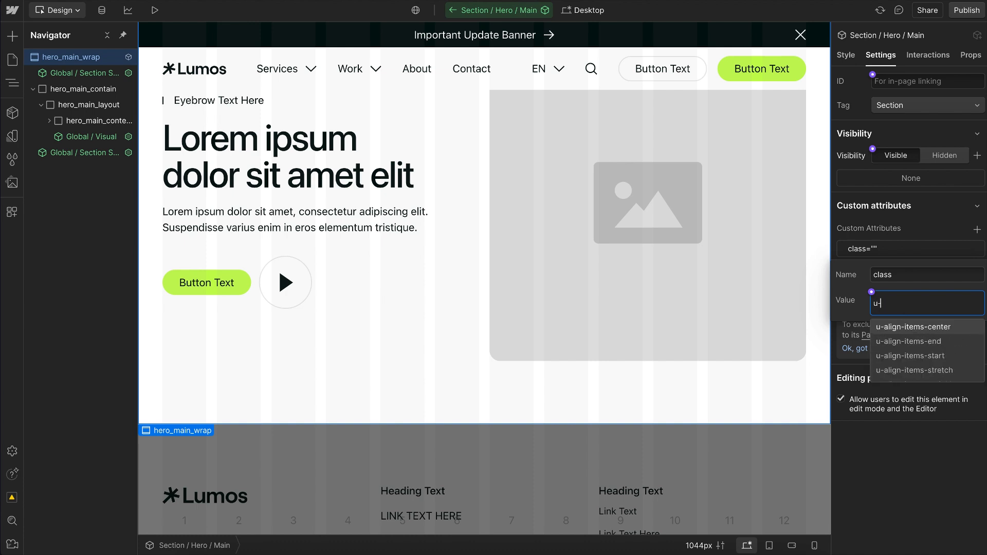
pyautogui.write('backgrou')
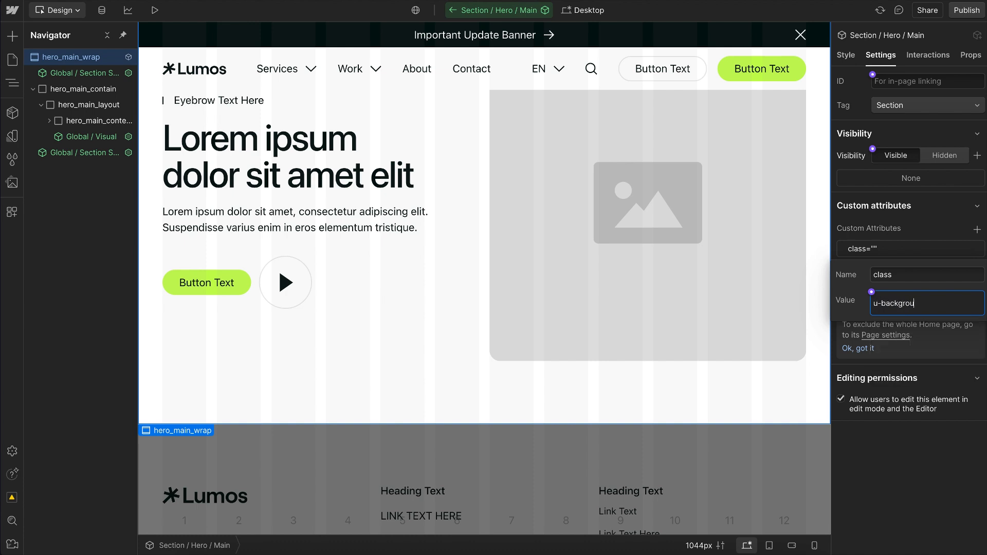
pyautogui.write('nd-secondary')
pyautogui.press('Return')
# Step: Connect the class attribute's value to a new component property named Class, with u-background-secondary as its default text
pyautogui.click(873, 292)
pyautogui.click(891, 309)
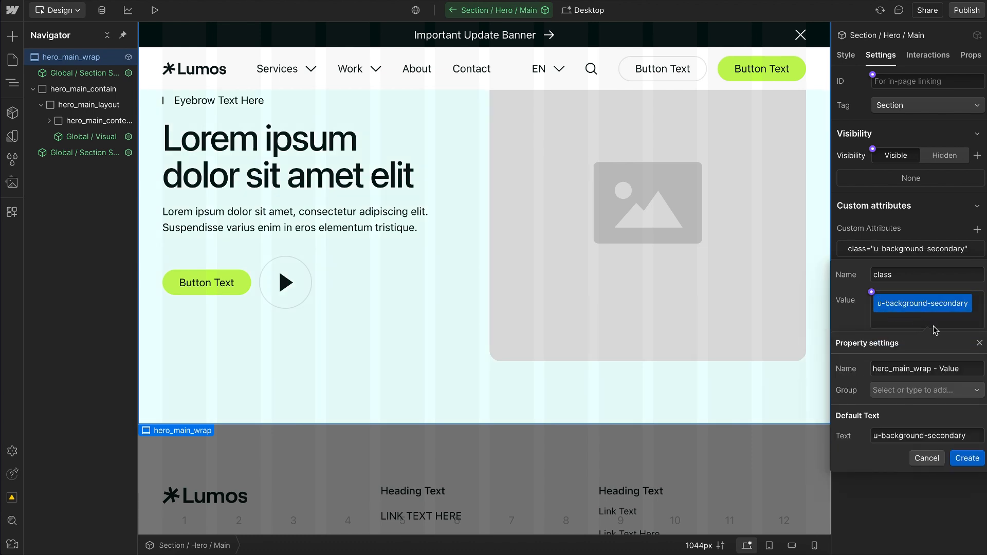
pyautogui.click(960, 367)
pyautogui.hotkey('ctrl', 'a')
pyautogui.write('Class')
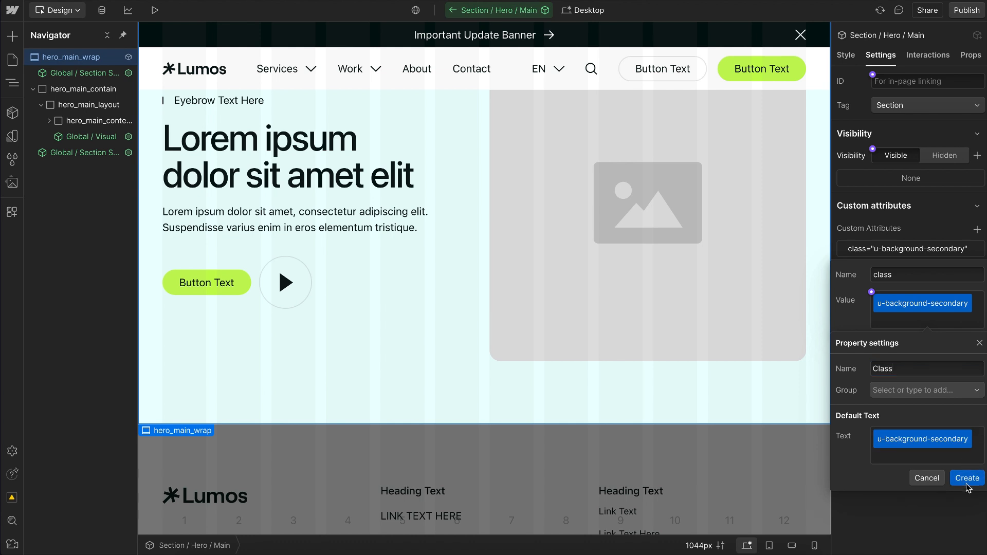
pyautogui.click(966, 480)
# Step: On the Home page's Section / Hero / Main instance, try clearing the Class property and restore u-background-secondary
pyautogui.click(582, 467)
pyautogui.click(901, 101)
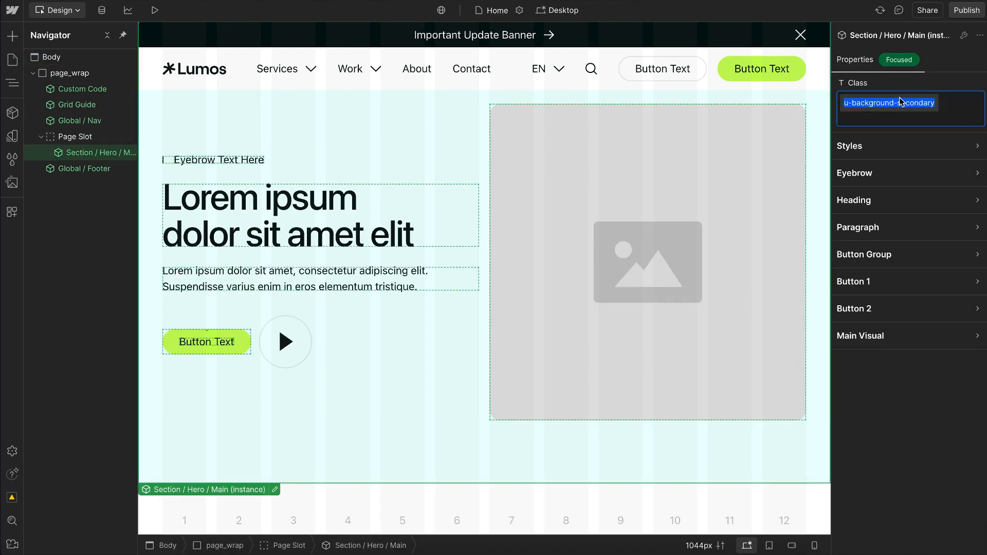
pyautogui.press('BackSpace')
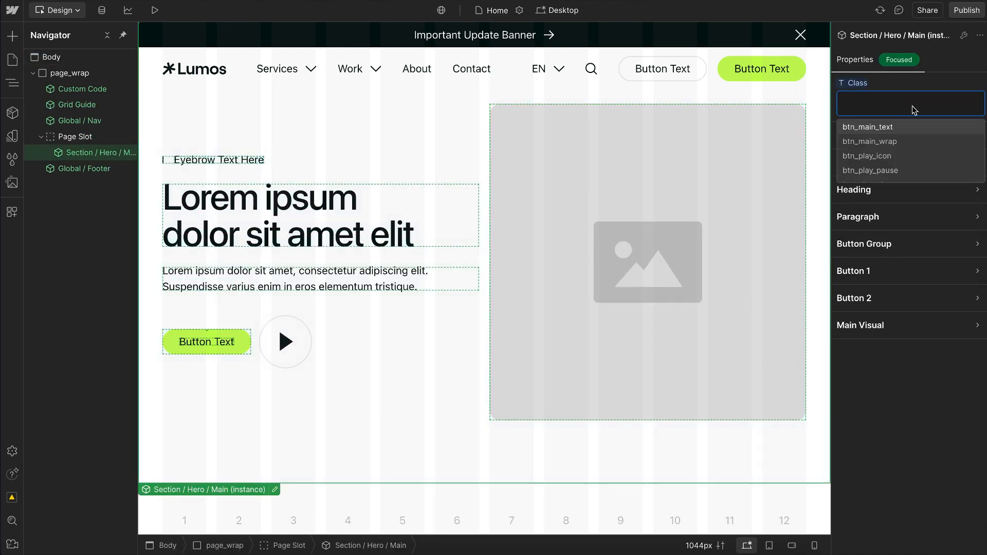
pyautogui.click(919, 86)
pyautogui.hotkey('ctrl', 'z')
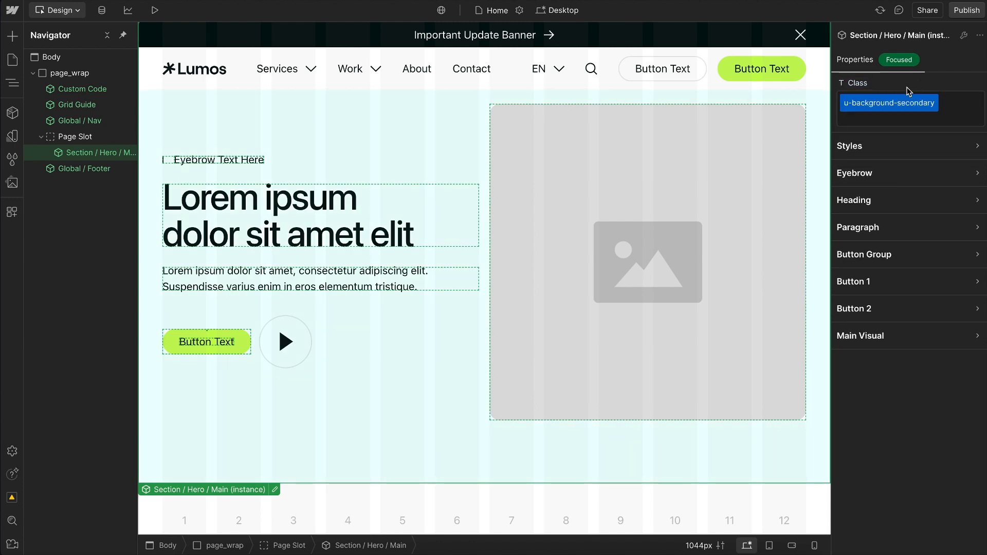
pyautogui.click(901, 104)
pyautogui.press('BackSpace')
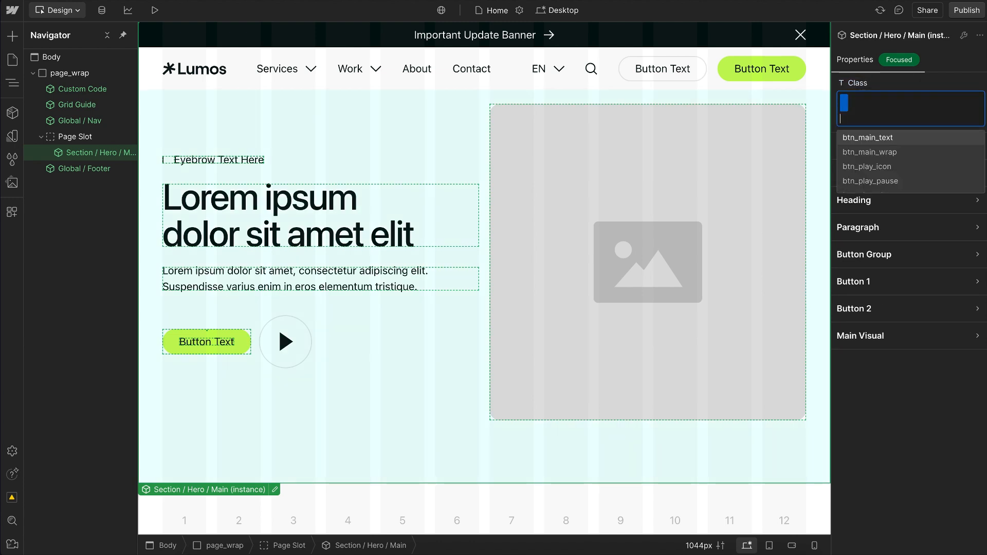
pyautogui.click(855, 83)
pyautogui.click(878, 104)
# Step: Reopen the Section / Hero / Main component, collapse hero_main_contain, and add a div block inside hero_main_wrap
pyautogui.click(114, 153)
pyautogui.doubleClick(113, 153)
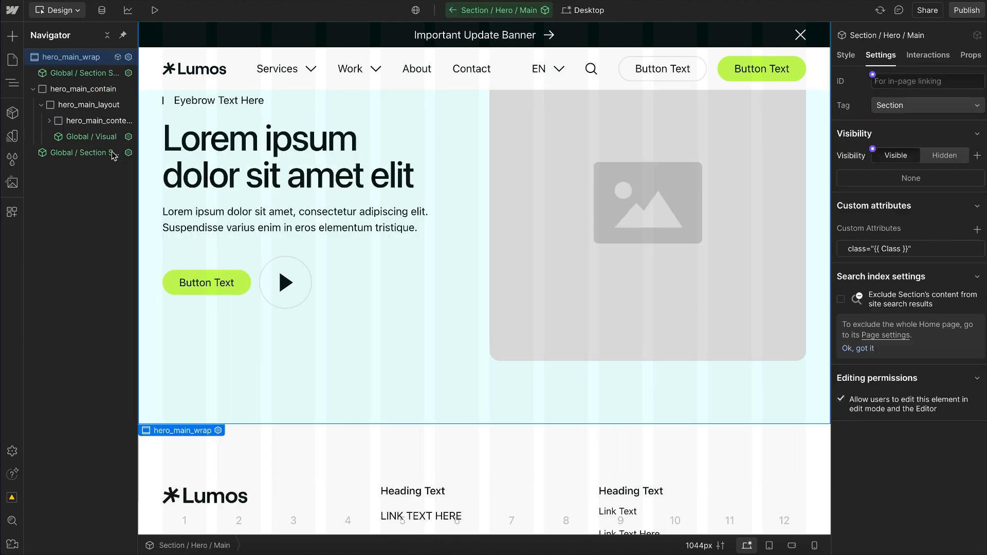
pyautogui.click(34, 90)
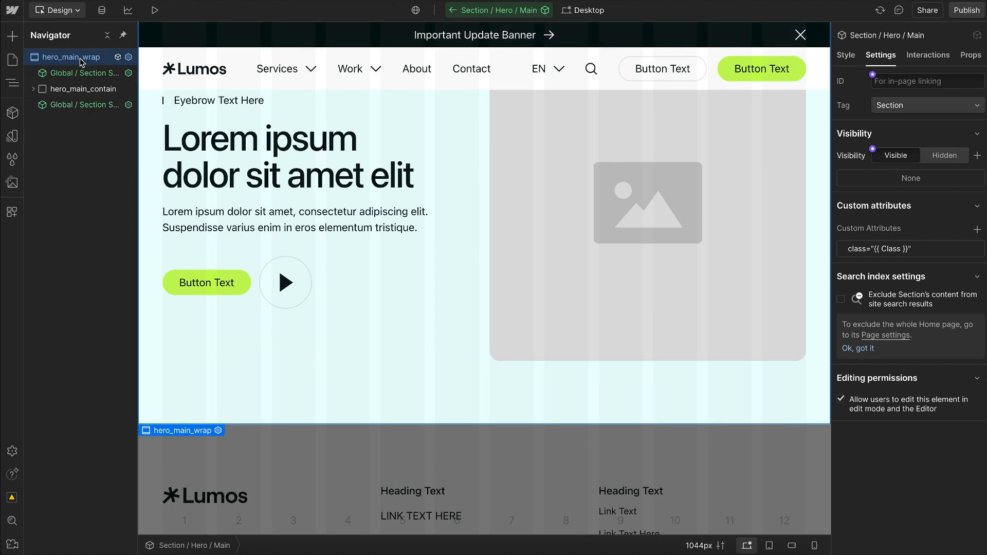
pyautogui.hotkey('ctrl', 'k')
pyautogui.write('div')
pyautogui.press('Return')
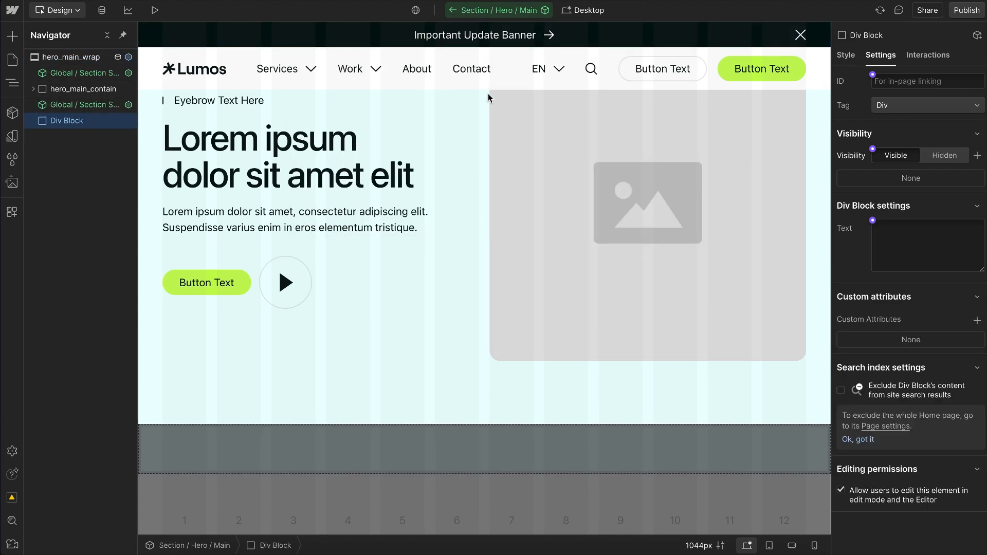
# Step: Give the div block the classes g_background and u-cover-absolute, and move it to the first position inside hero_main_wrap
pyautogui.click(847, 55)
pyautogui.click(900, 97)
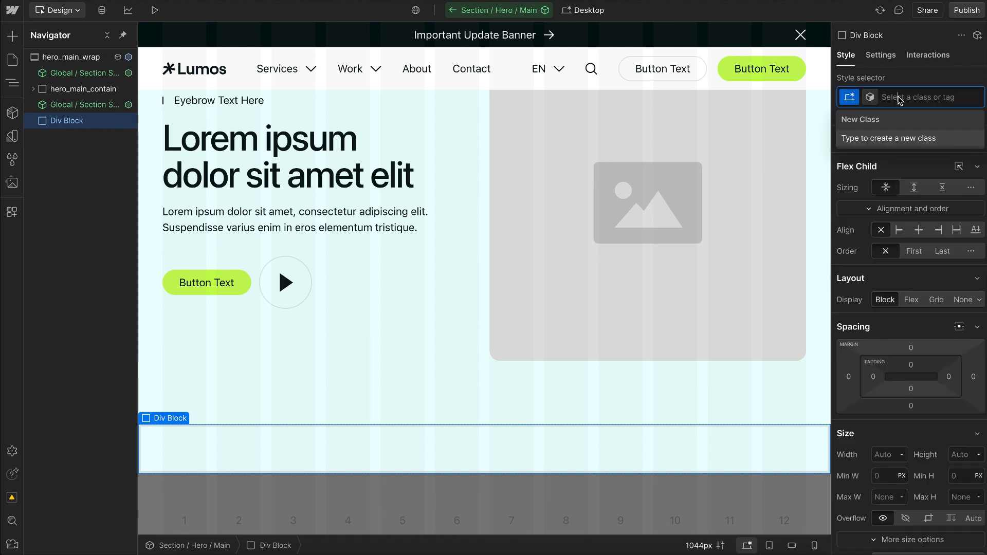
pyautogui.write('g_background')
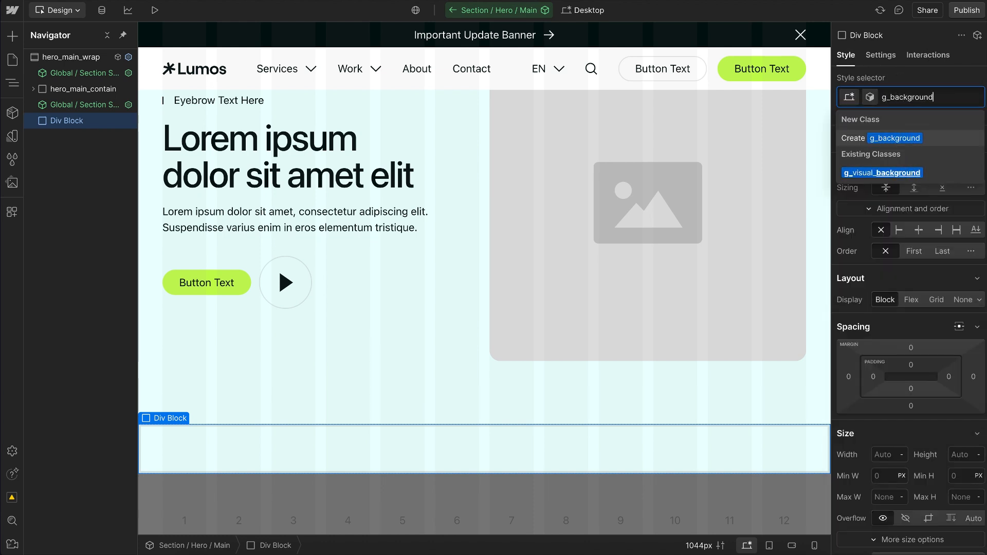
pyautogui.press('Return')
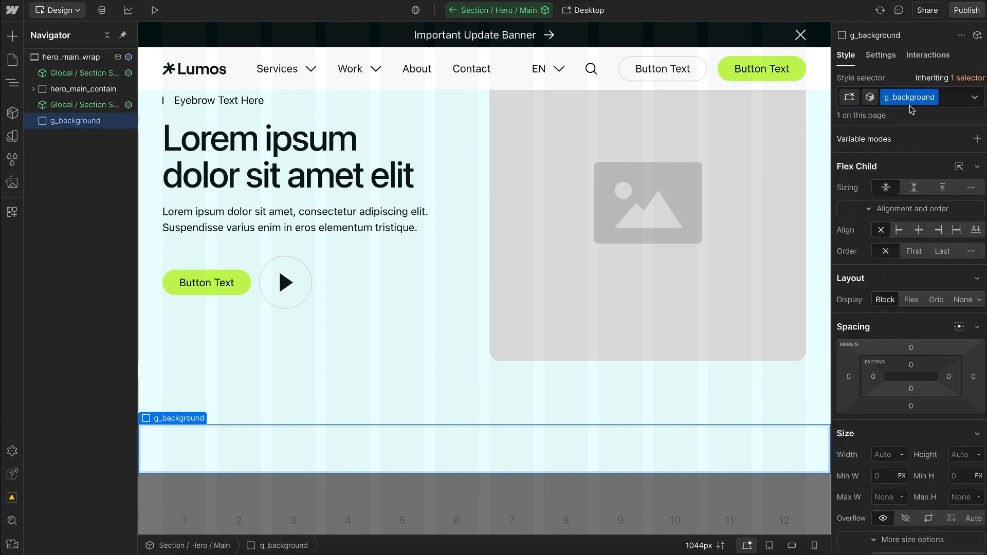
pyautogui.write('absolute')
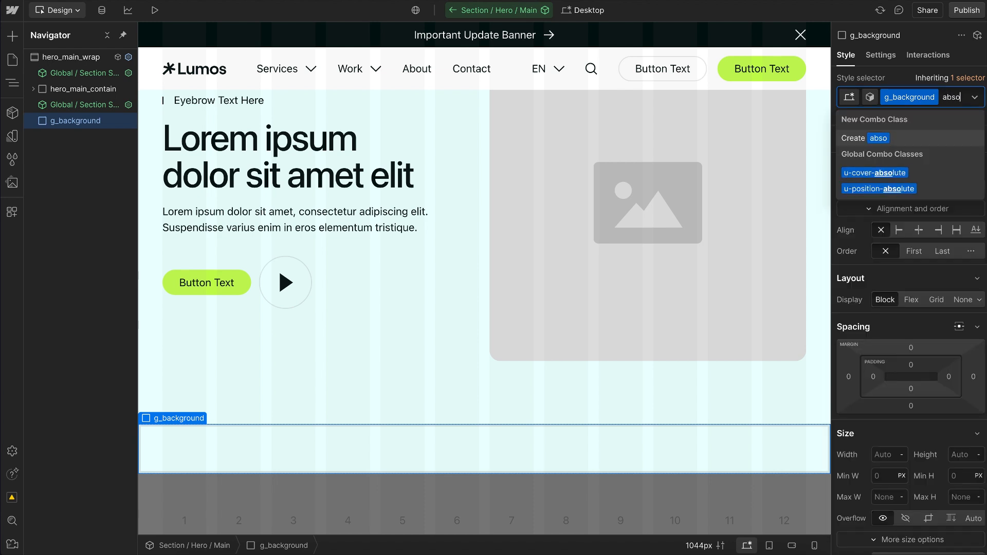
pyautogui.click(862, 176)
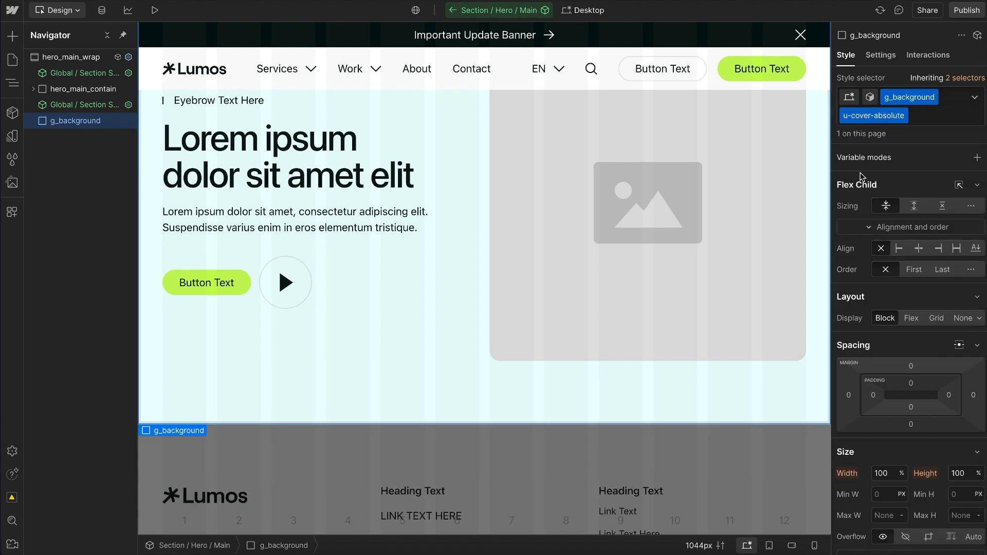
pyautogui.scroll(-5, 925, 424)
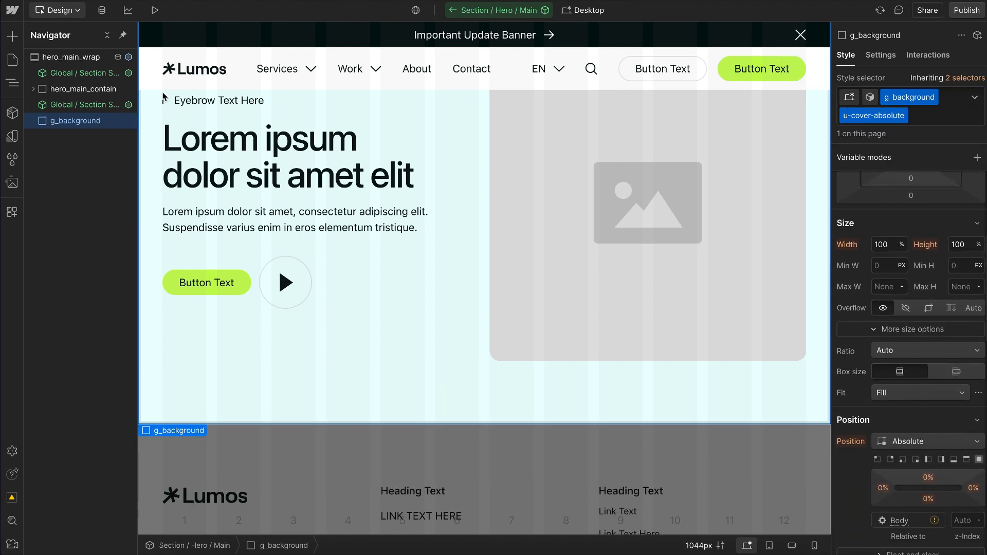
pyautogui.moveTo(97, 88); pyautogui.dragTo(87, 77)
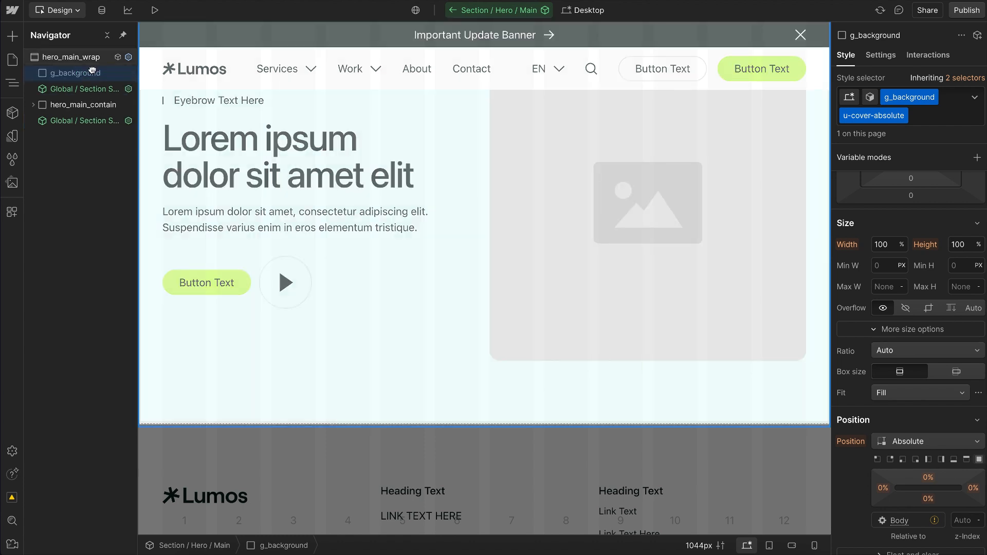
# Step: Turn g_background into a new component named Global / Background in the Global group
pyautogui.click(11, 114)
pyautogui.click(174, 35)
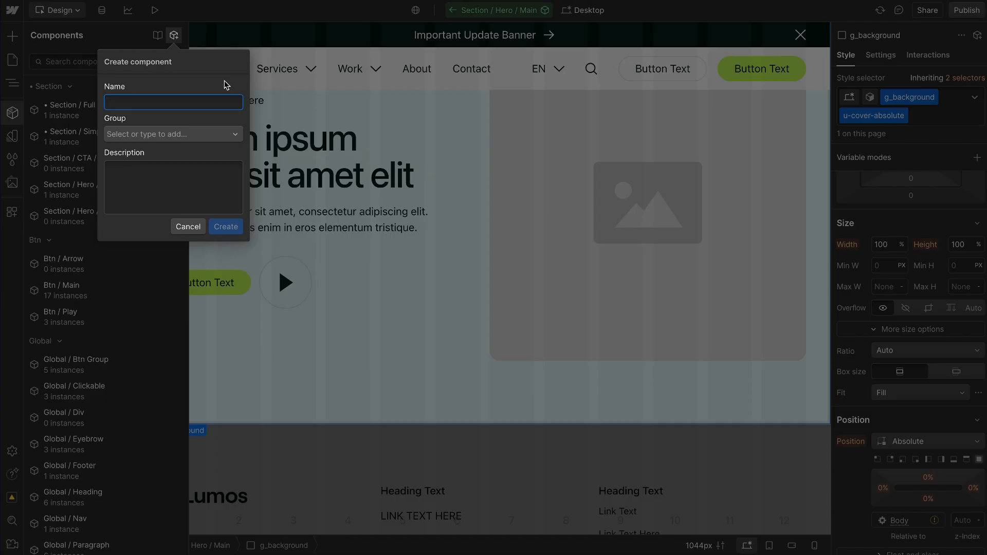
pyautogui.write('Global / Background')
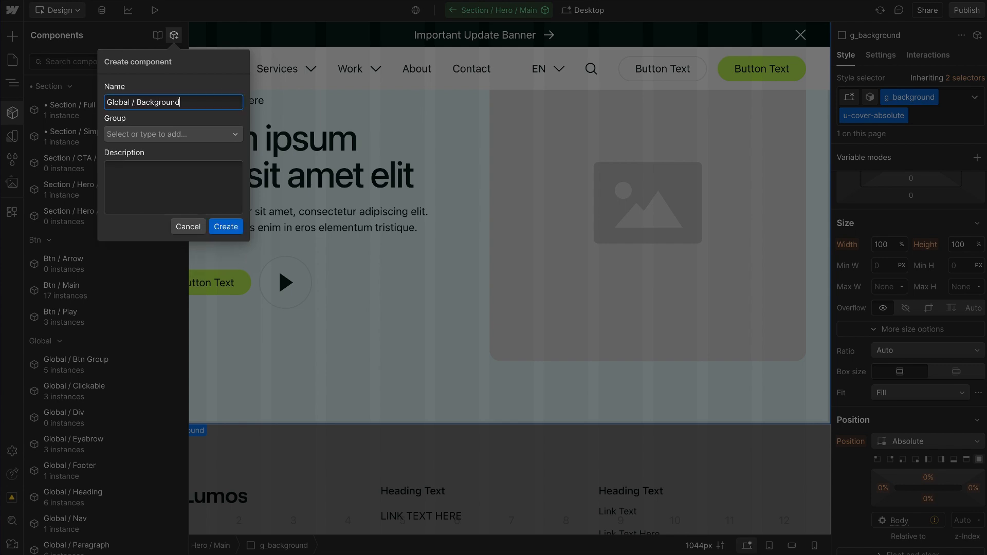
pyautogui.click(178, 130)
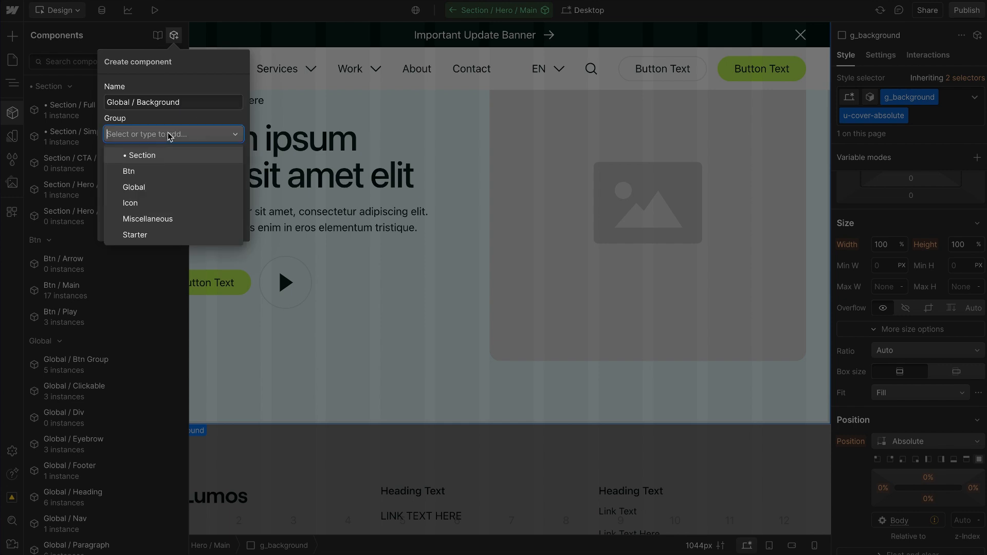
pyautogui.click(156, 187)
pyautogui.click(226, 227)
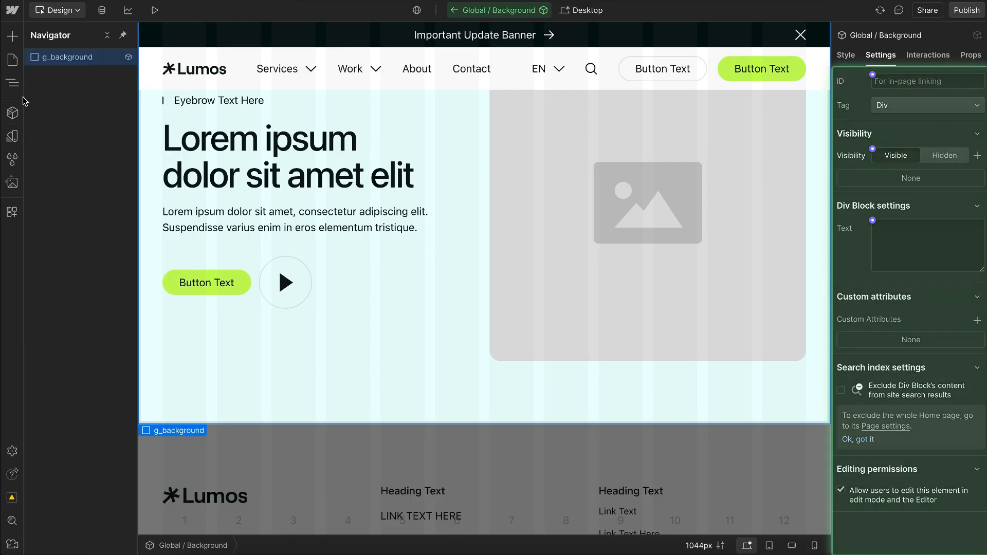
# Step: Remove the u-cover-absolute class so that only g_background is styled, and bring its background settings into view
pyautogui.click(846, 55)
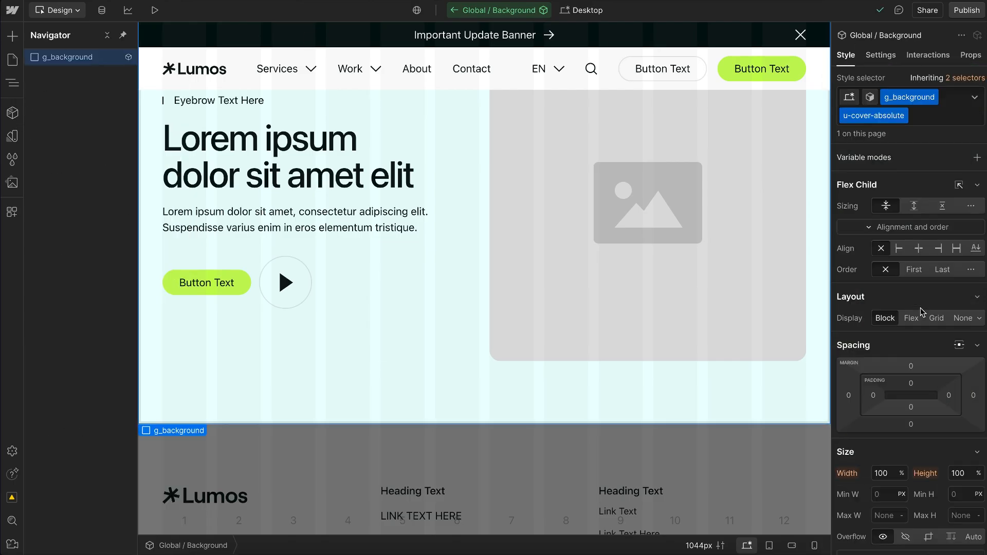
pyautogui.scroll(-1, 923, 312)
pyautogui.click(928, 115)
pyautogui.press('BackSpace')
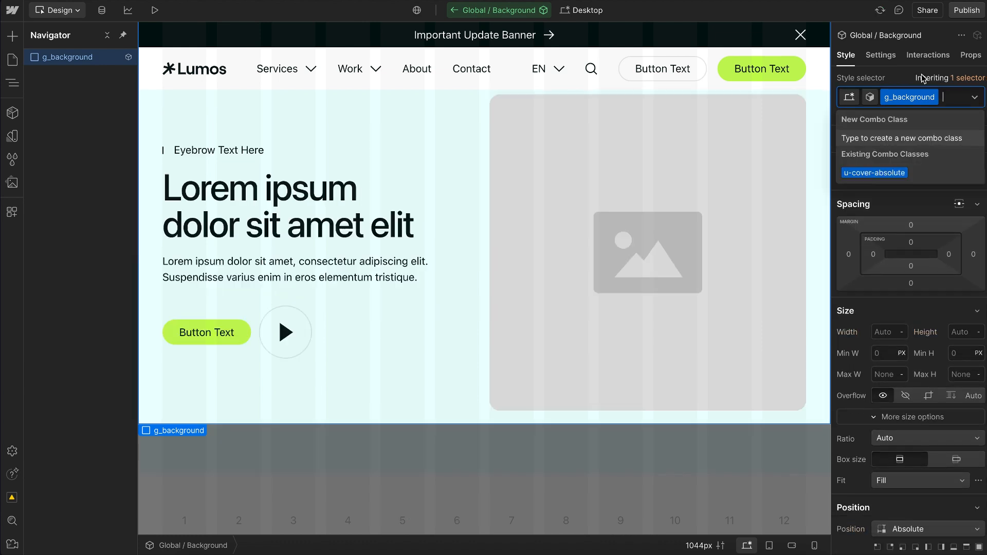
pyautogui.click(904, 77)
pyautogui.scroll(-10, 913, 369)
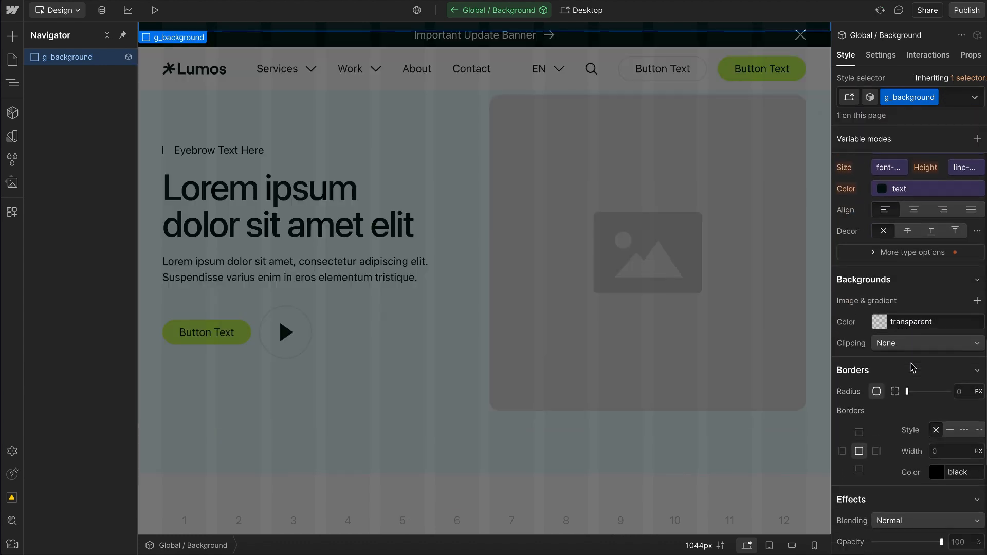
pyautogui.scroll(3, 909, 355)
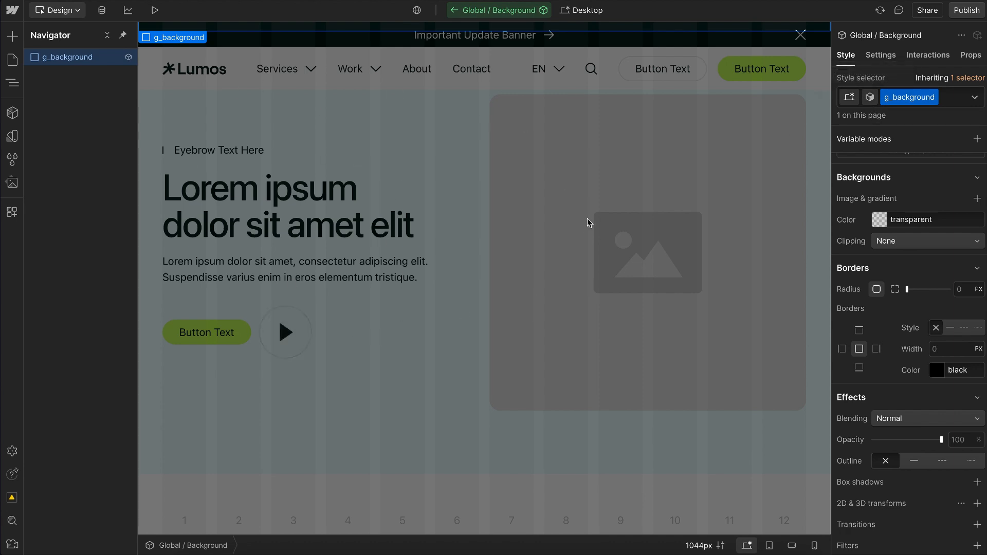
# Step: Add two variants named Primary and Secondary to the Global / Background component
pyautogui.click(870, 98)
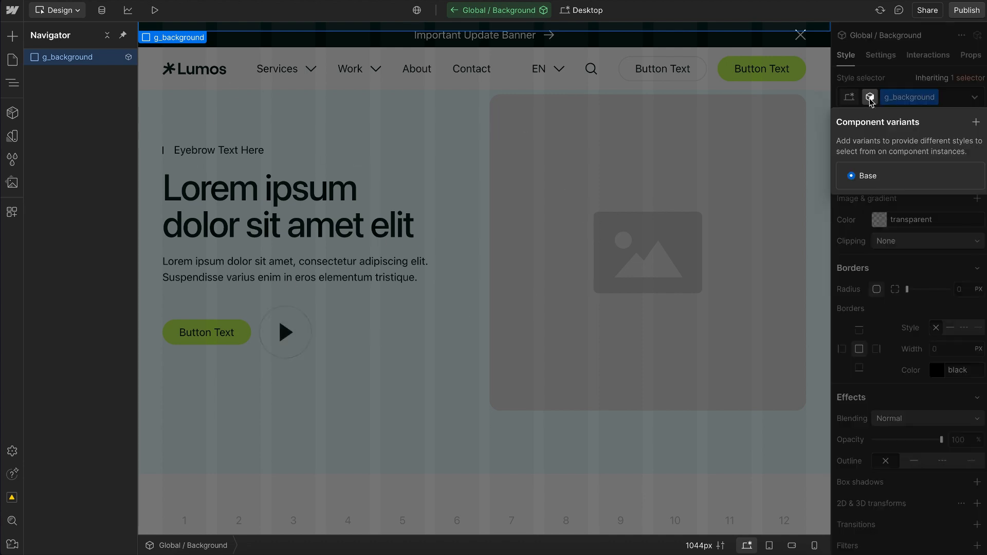
pyautogui.click(977, 122)
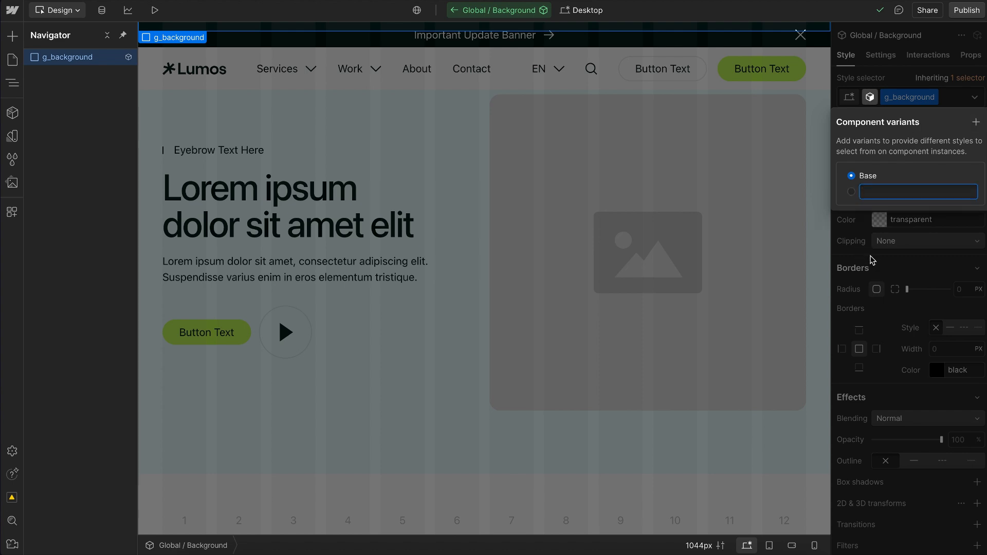
pyautogui.write('Primary')
pyautogui.press('Return')
pyautogui.click(977, 122)
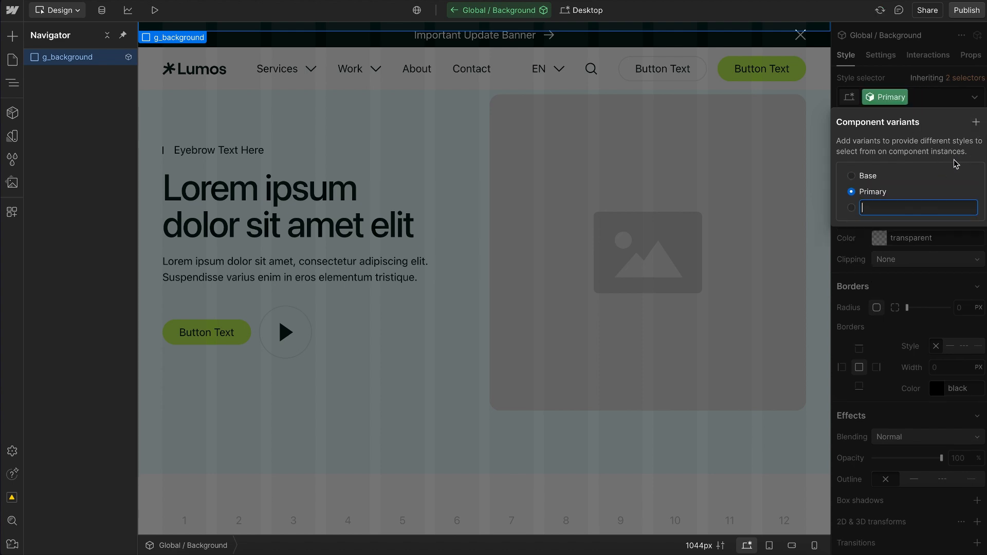
pyautogui.write('Secondary')
pyautogui.press('Return')
# Step: Rename the component's Base variant to Transparent
pyautogui.click(972, 177)
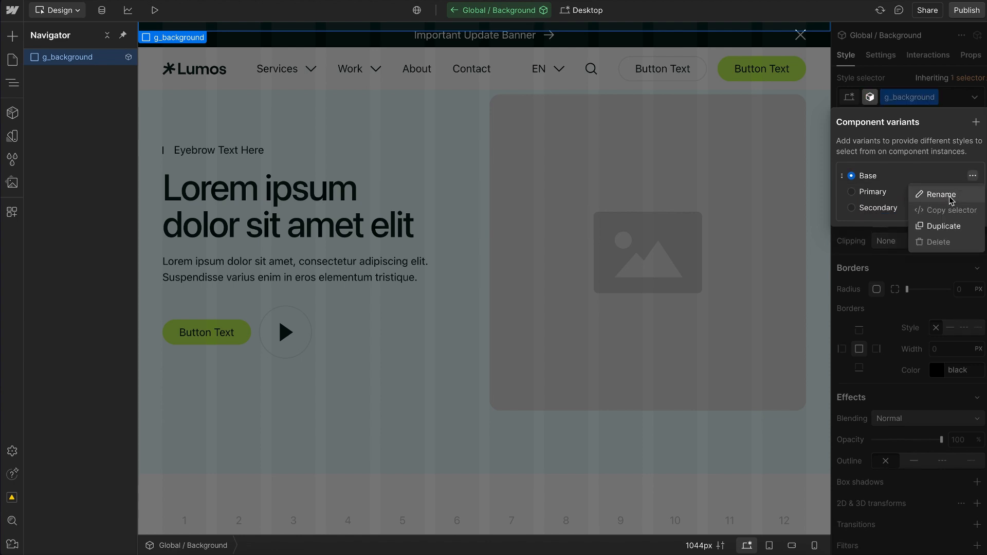
pyautogui.click(897, 195)
pyautogui.write('Trans')
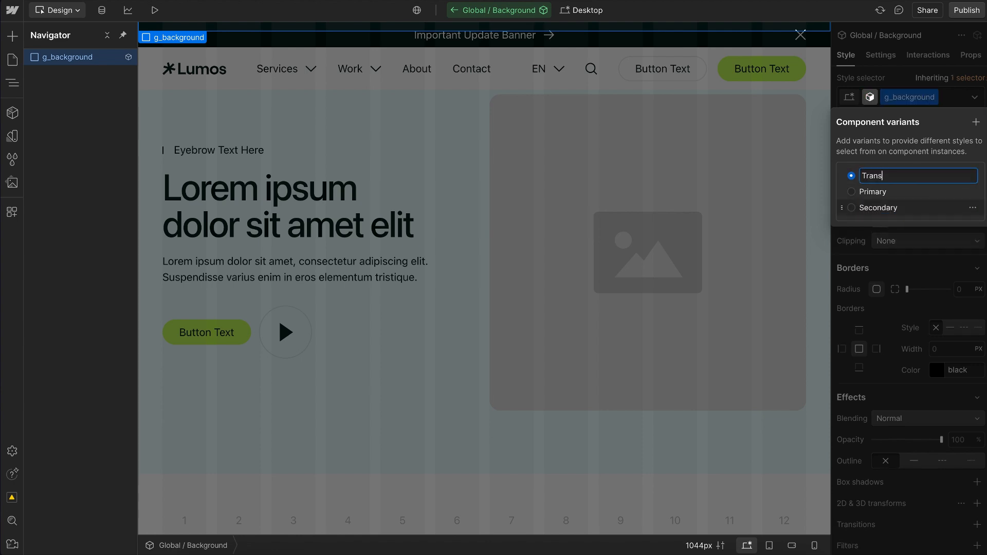
pyautogui.write('parent')
pyautogui.press('Return')
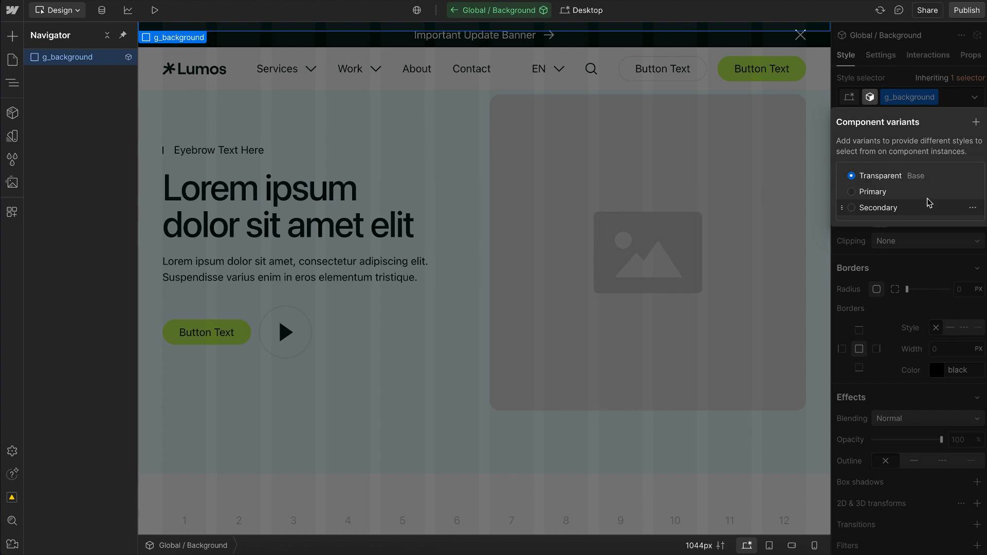
# Step: Set the Primary variant's background color to the Theme variable background
pyautogui.click(874, 192)
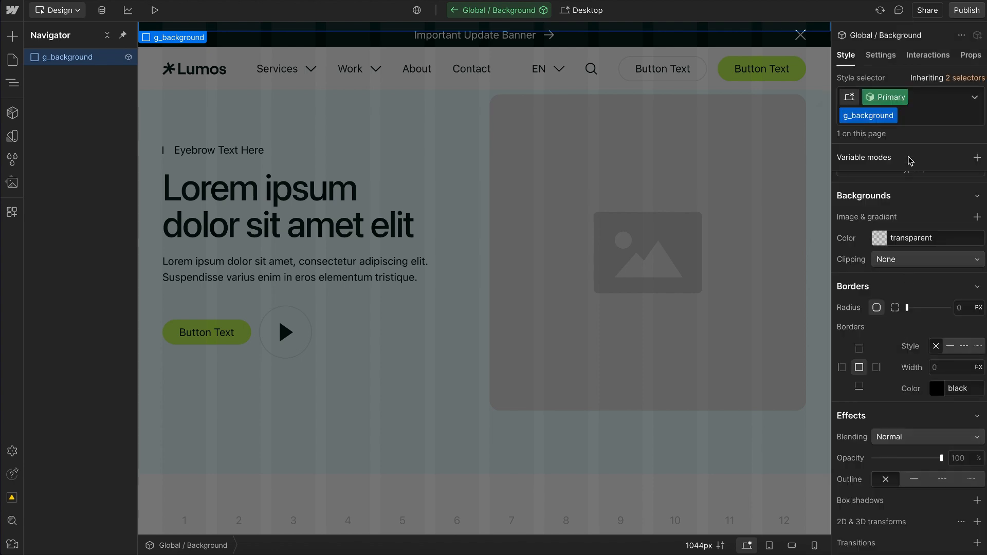
pyautogui.click(873, 232)
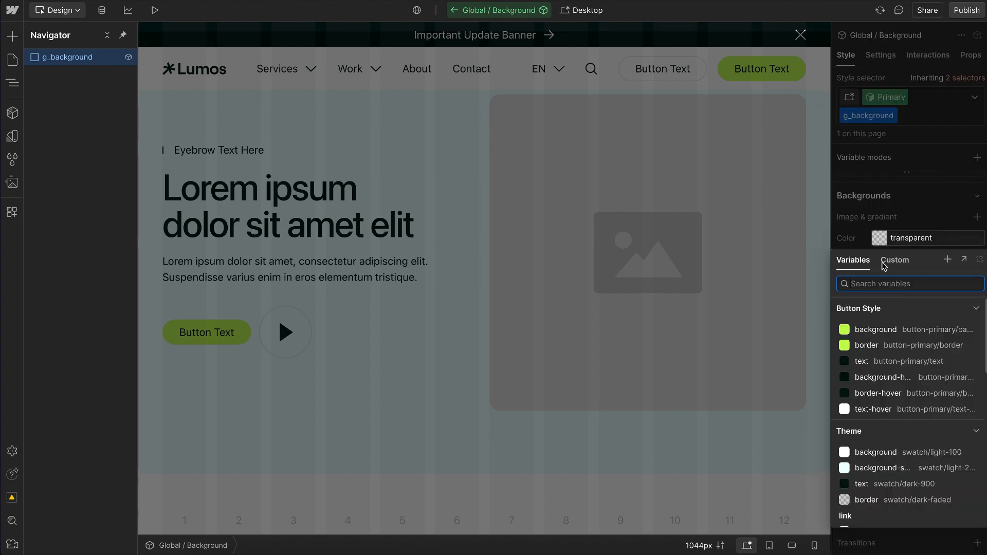
pyautogui.click(869, 435)
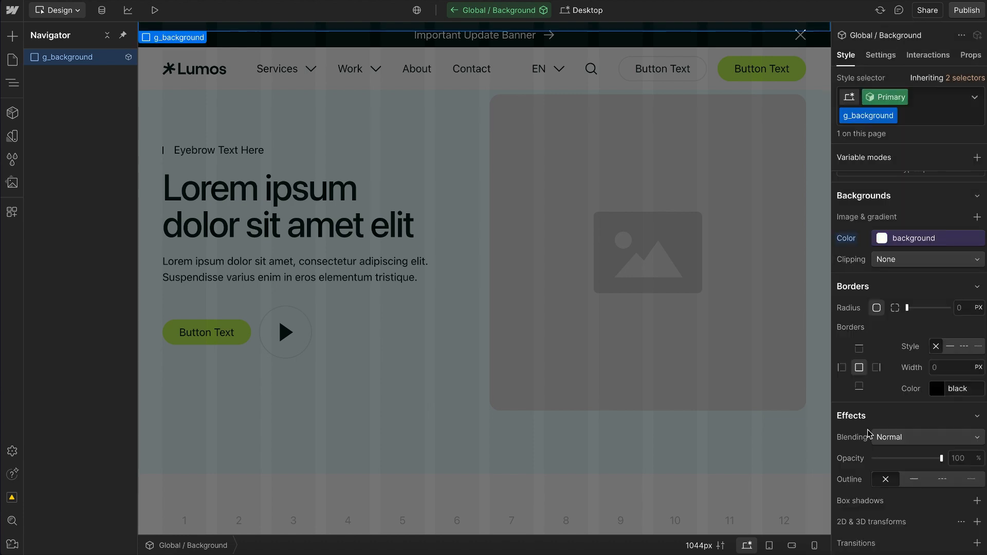
# Step: Set the Secondary variant's background color to the Theme variable background-secondary
pyautogui.click(878, 97)
pyautogui.click(865, 183)
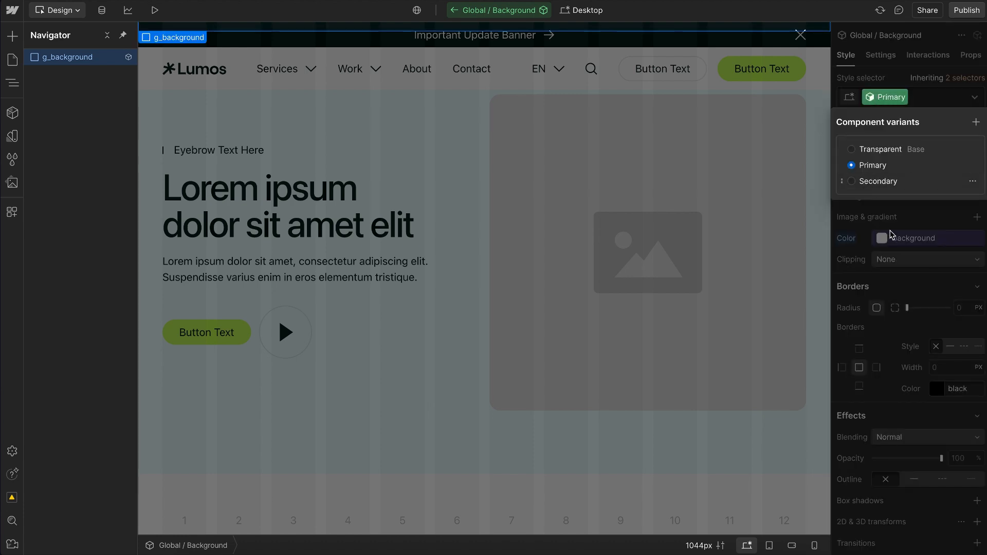
pyautogui.click(899, 237)
pyautogui.click(871, 232)
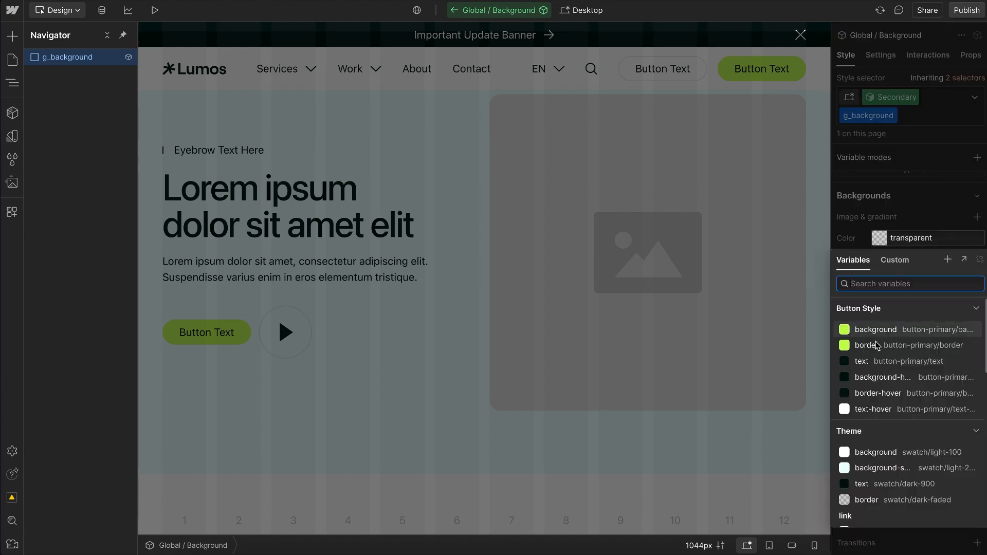
pyautogui.click(882, 468)
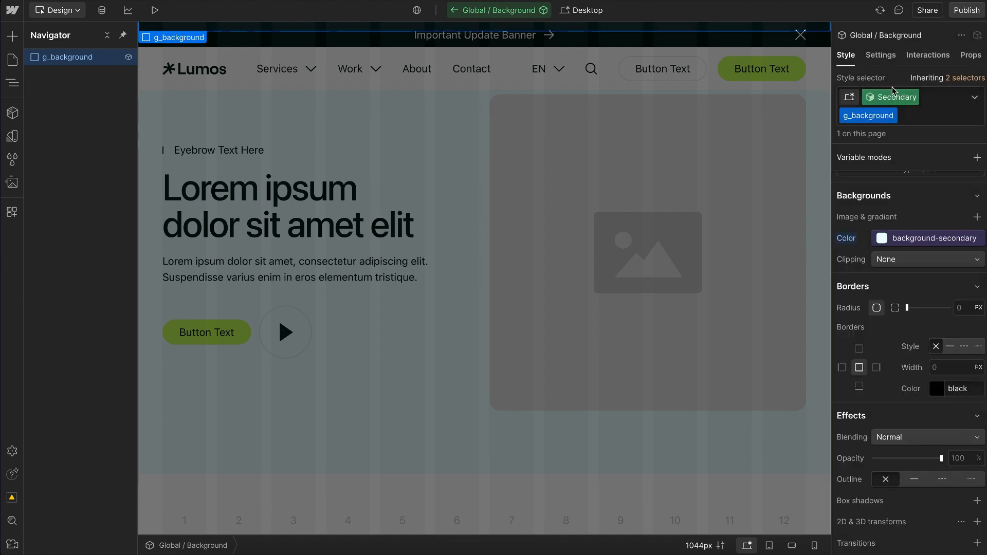
# Step: Rename the component's Variant property to Background Color
pyautogui.click(971, 55)
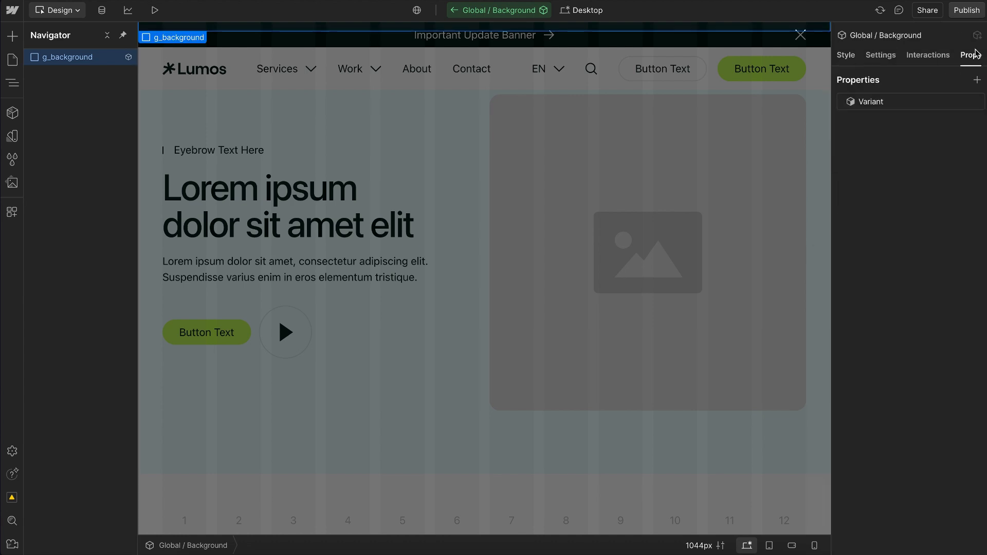
pyautogui.click(901, 105)
pyautogui.moveTo(904, 148); pyautogui.dragTo(823, 130)
pyautogui.write('Background Color')
pyautogui.click(908, 77)
# Step: Add the u-cover-absolute class back to the g_background element
pyautogui.click(847, 55)
pyautogui.click(935, 105)
pyautogui.write('abso')
pyautogui.press('Down')
pyautogui.press('Return')
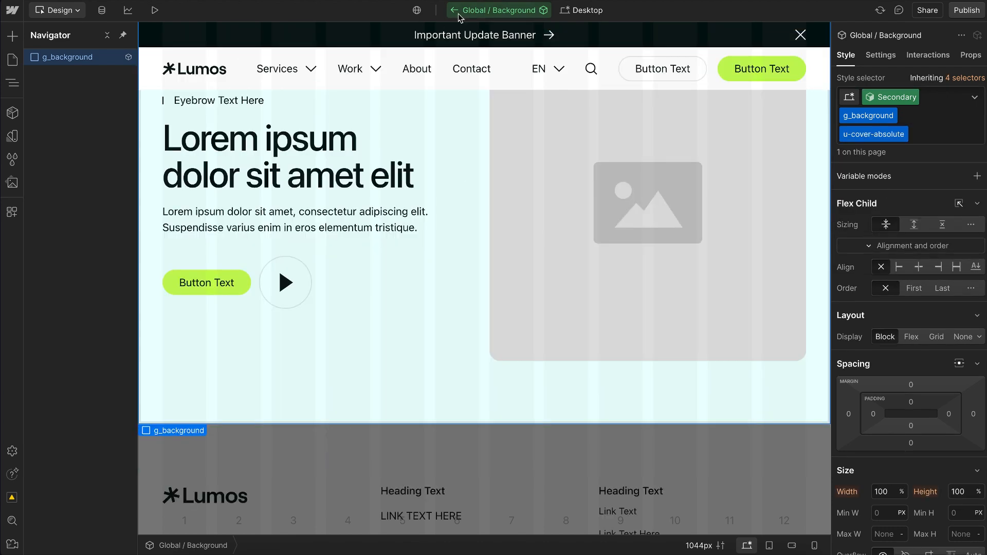
# Step: Return to Section / Hero / Main and examine the Background Color options on the Global / Background instance
pyautogui.click(454, 12)
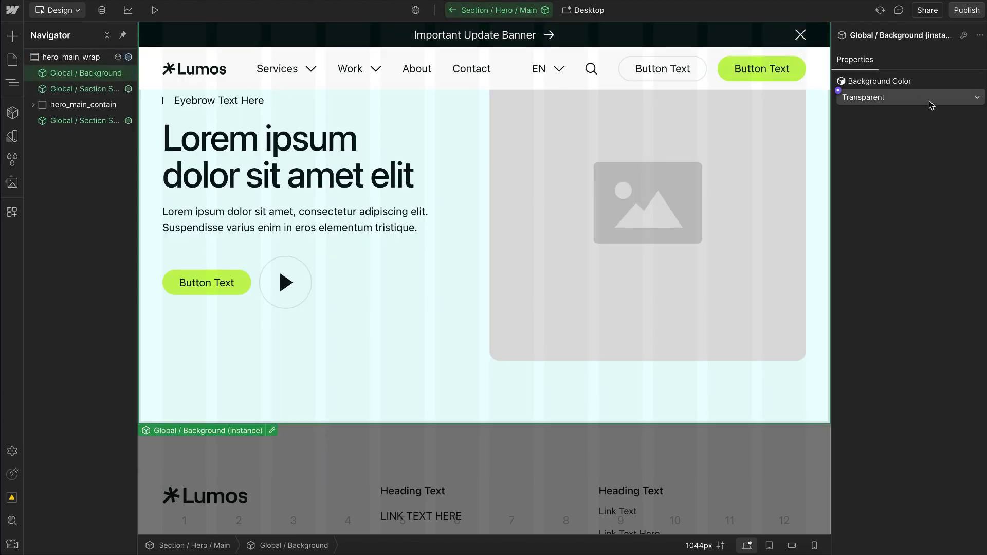
pyautogui.click(914, 97)
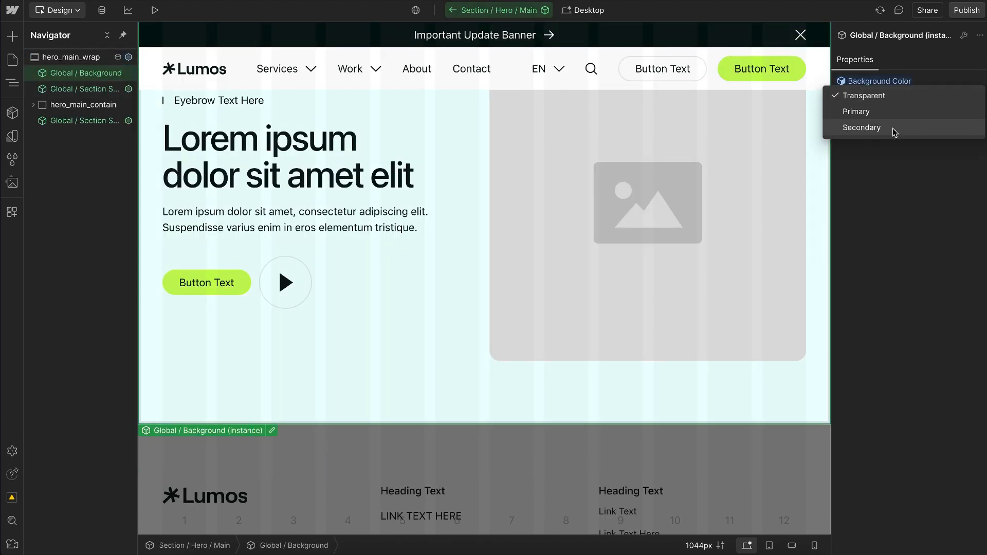
pyautogui.click(891, 143)
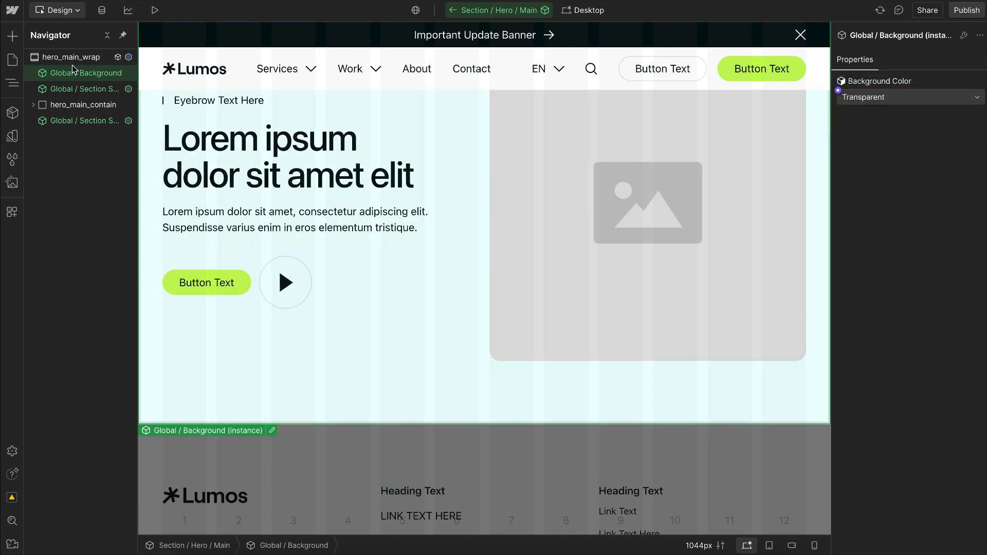
# Step: Remove the class custom attribute from hero_main_wrap
pyautogui.click(55, 61)
pyautogui.click(881, 55)
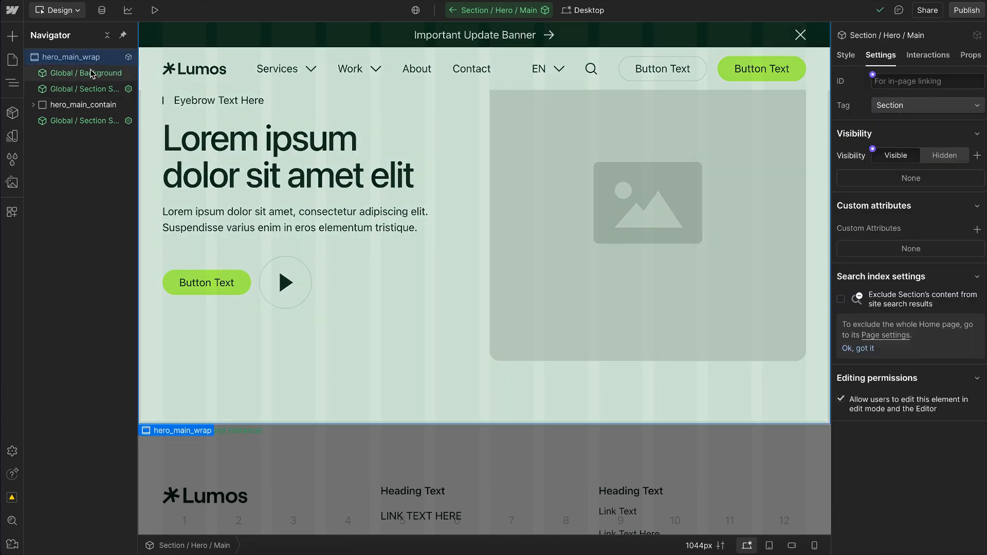
# Step: Open the Global / Background component, choose the default variant of its Background Color property, and return to its styles
pyautogui.click(94, 75)
pyautogui.click(963, 35)
pyautogui.click(971, 55)
pyautogui.click(900, 101)
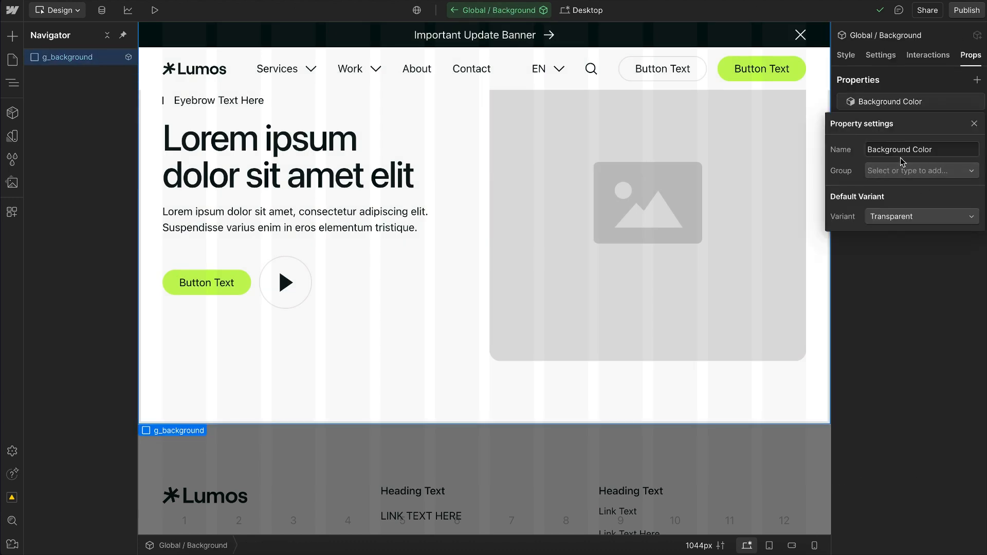
pyautogui.click(889, 215)
pyautogui.click(894, 235)
pyautogui.click(909, 271)
pyautogui.click(845, 57)
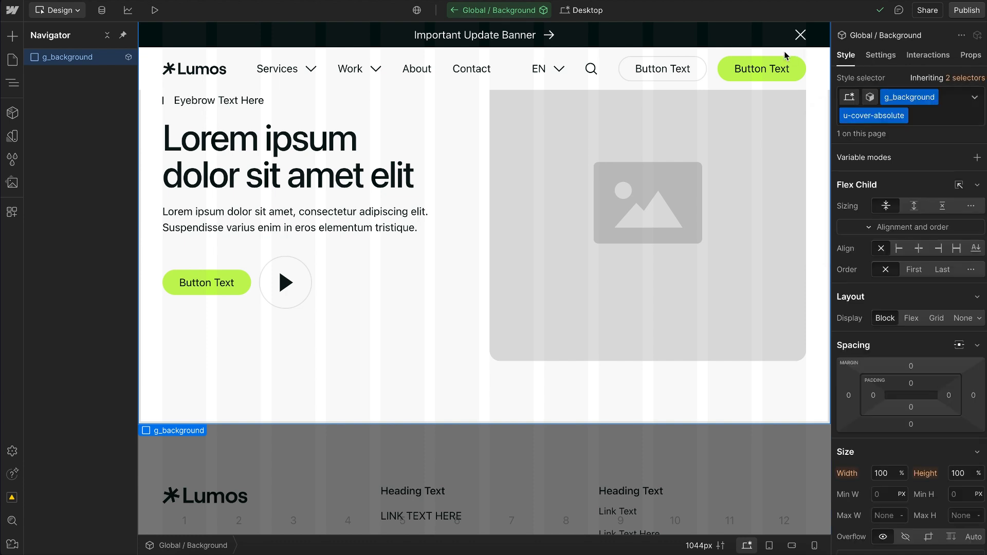
# Step: Return to Section / Hero / Main and link the background instance's Background Color to a new component property named Global/Styles/Background
pyautogui.click(460, 9)
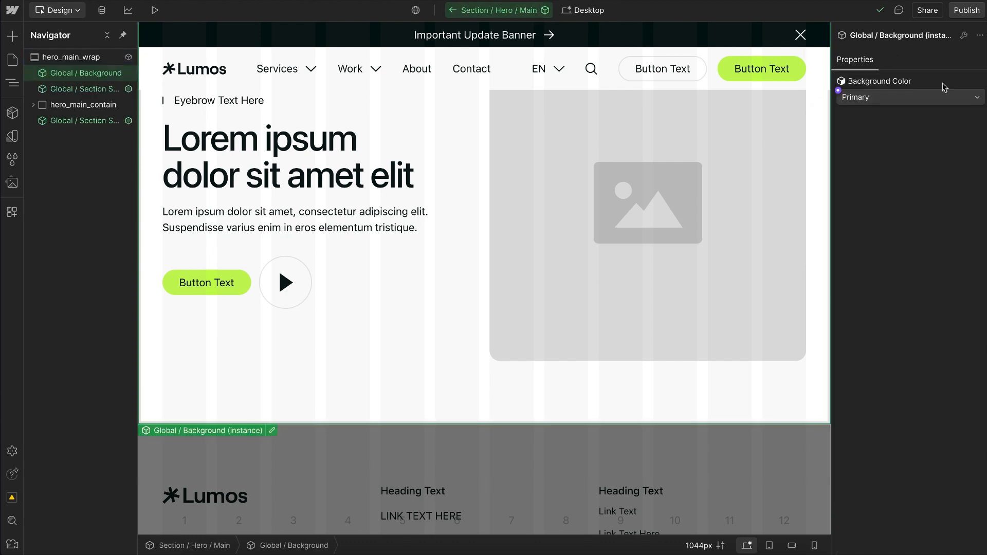
pyautogui.click(838, 90)
pyautogui.click(885, 110)
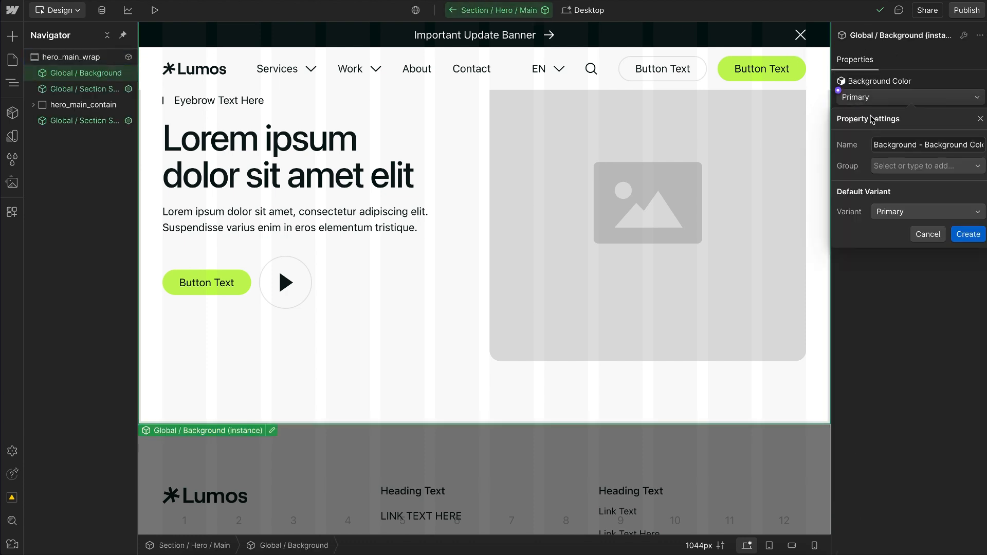
pyautogui.click(929, 146)
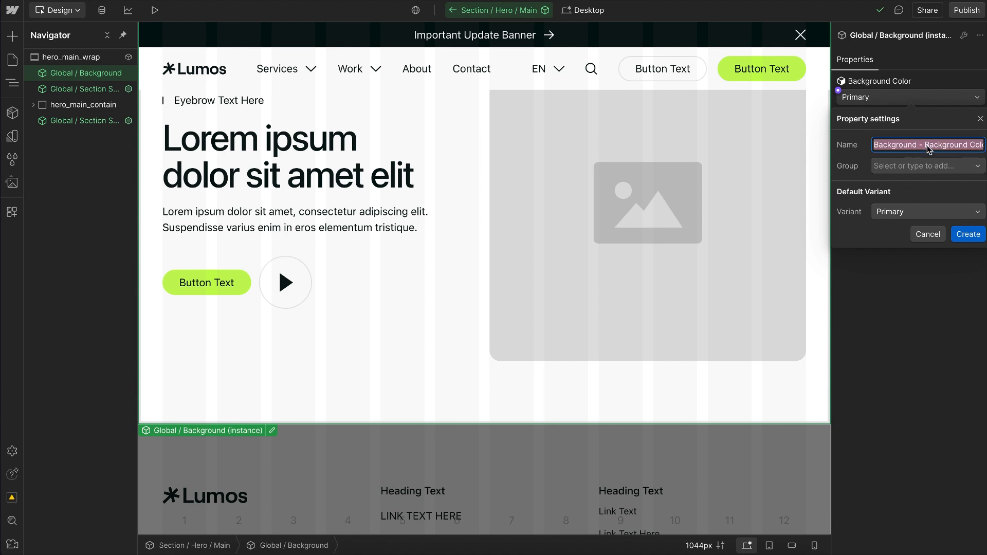
pyautogui.write('Styles/Background')
pyautogui.click(968, 234)
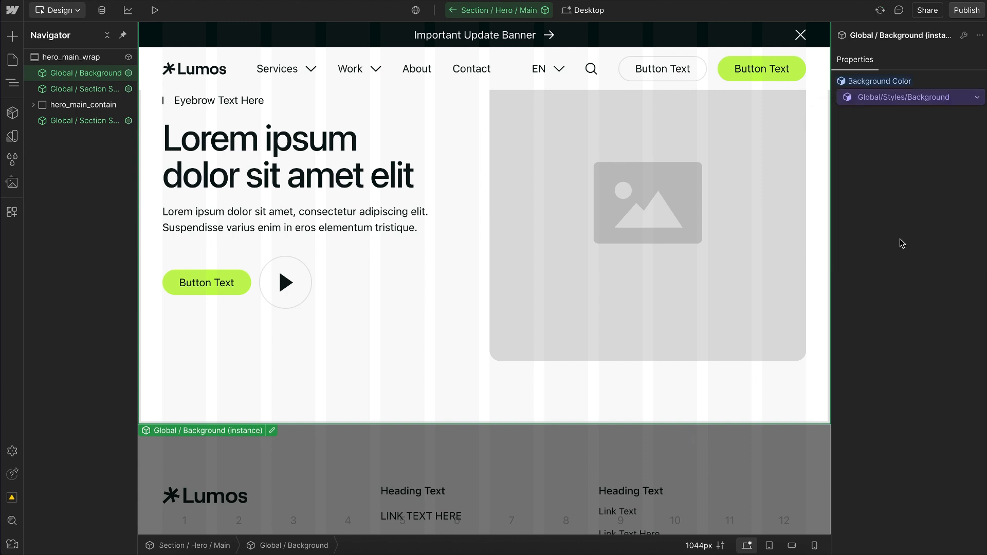
# Step: Return to the Home page and examine the background options in the hero instance's Global/Styles property group
pyautogui.press('Escape')
pyautogui.click(880, 88)
pyautogui.click(881, 93)
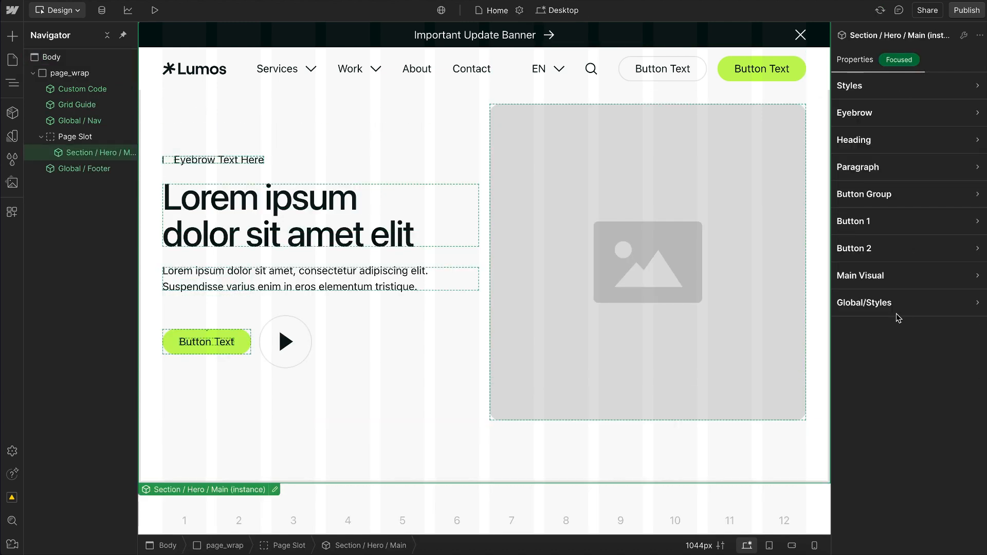
pyautogui.click(894, 304)
pyautogui.click(886, 342)
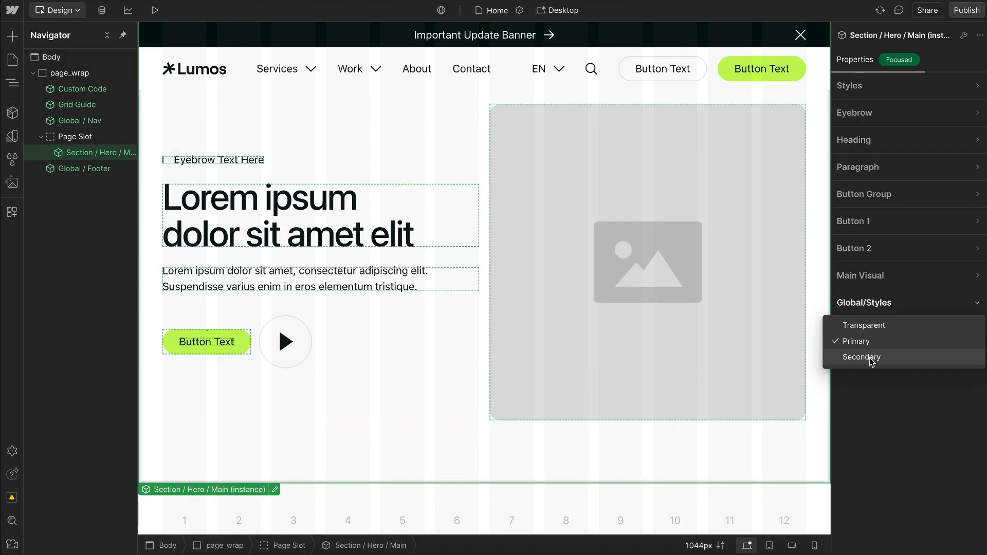
pyautogui.click(891, 410)
# Step: Open the Section / Hero / Main component and add a component variant named Light
pyautogui.doubleClick(95, 154)
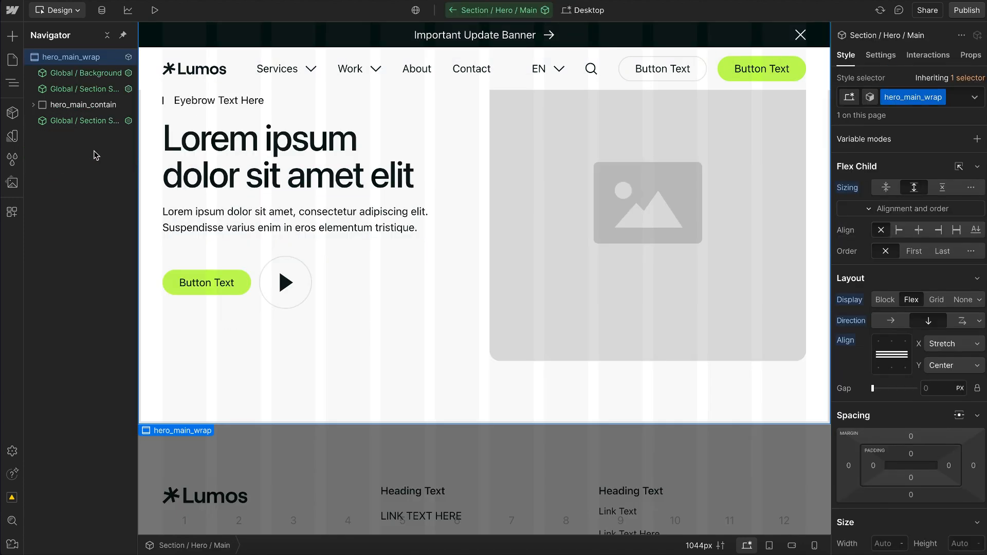
pyautogui.click(870, 98)
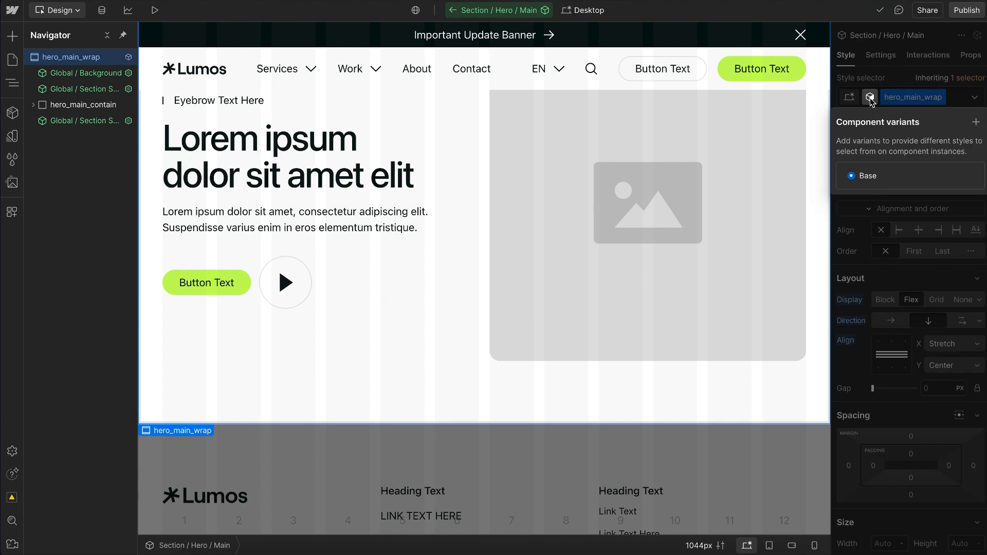
pyautogui.click(870, 97)
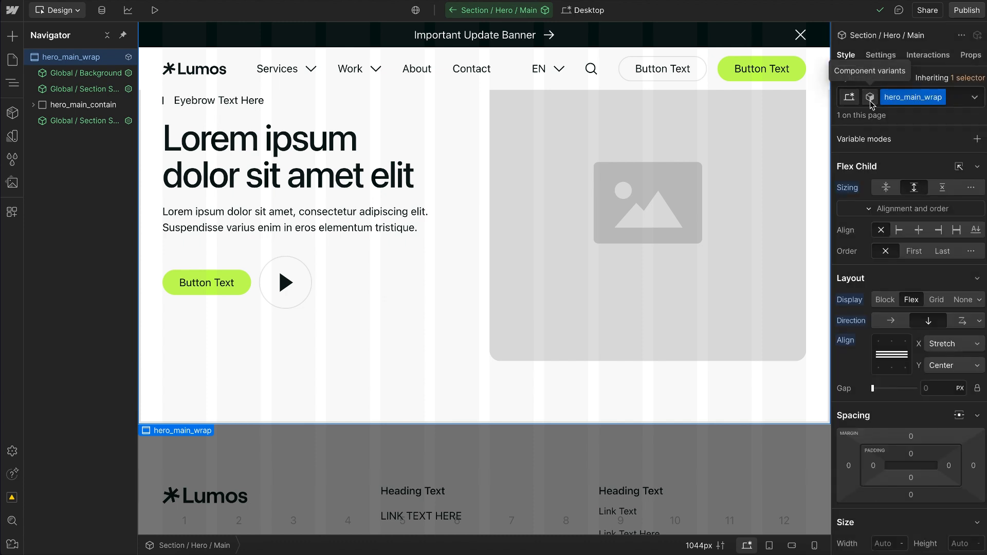
pyautogui.click(870, 98)
pyautogui.click(976, 122)
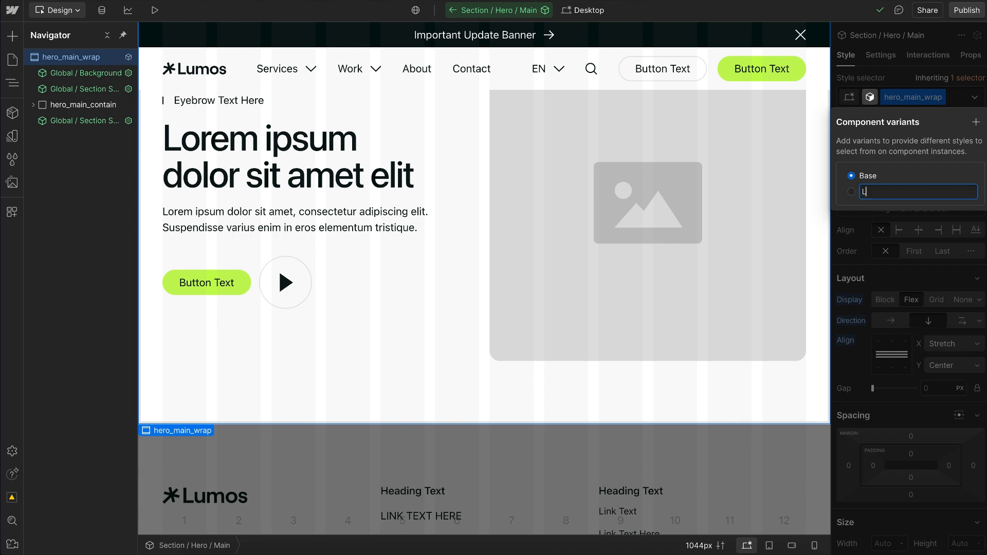
pyautogui.write('Light')
pyautogui.press('Return')
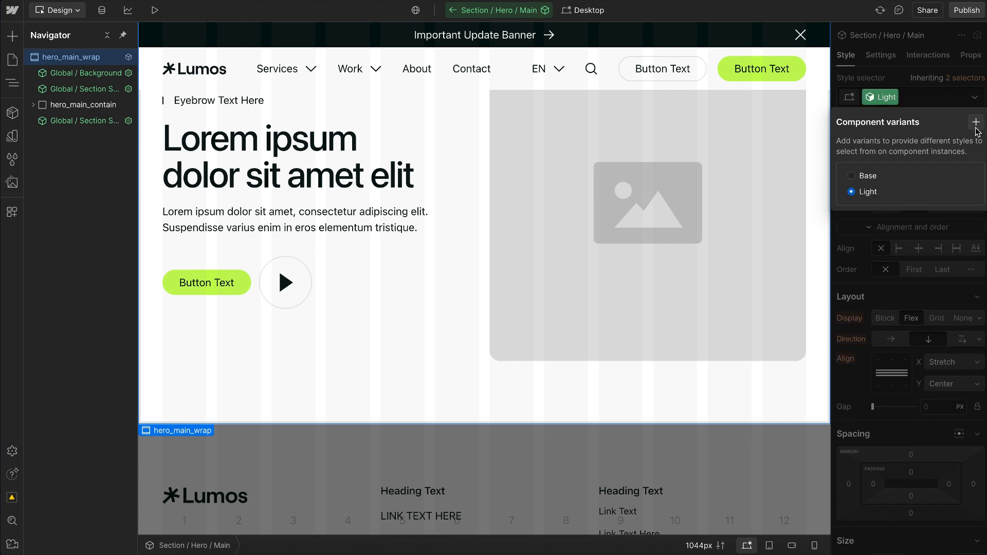
# Step: Add two more component variants to Section / Hero / Main, named Dark and Brand
pyautogui.click(977, 122)
pyautogui.write('Dar')
pyautogui.press('Return')
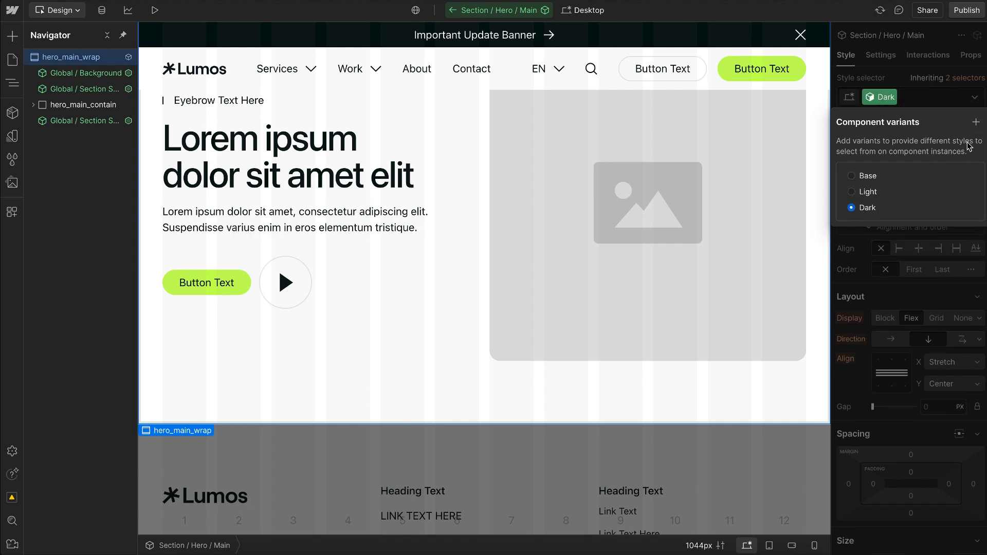
pyautogui.click(976, 122)
pyautogui.write('Brand')
pyautogui.press('Return')
# Step: Rename the hero component's Base variant as Inherit
pyautogui.click(974, 178)
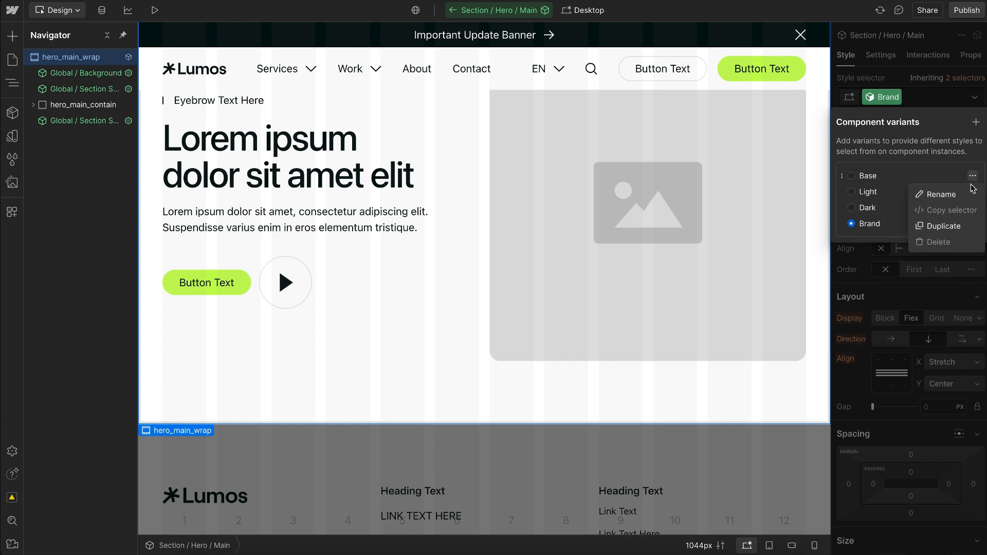
pyautogui.click(954, 195)
pyautogui.write('Inherit')
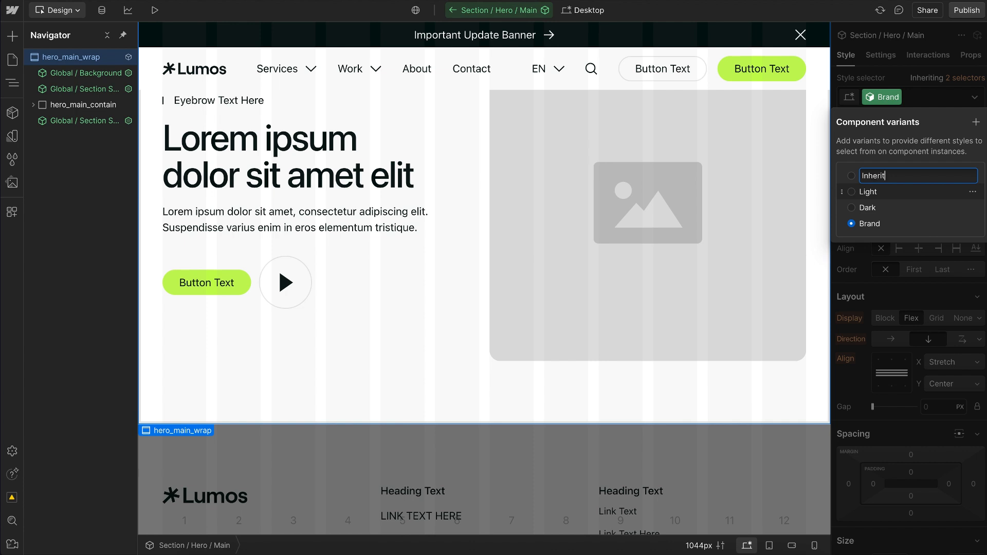
pyautogui.press('Return')
pyautogui.click(919, 302)
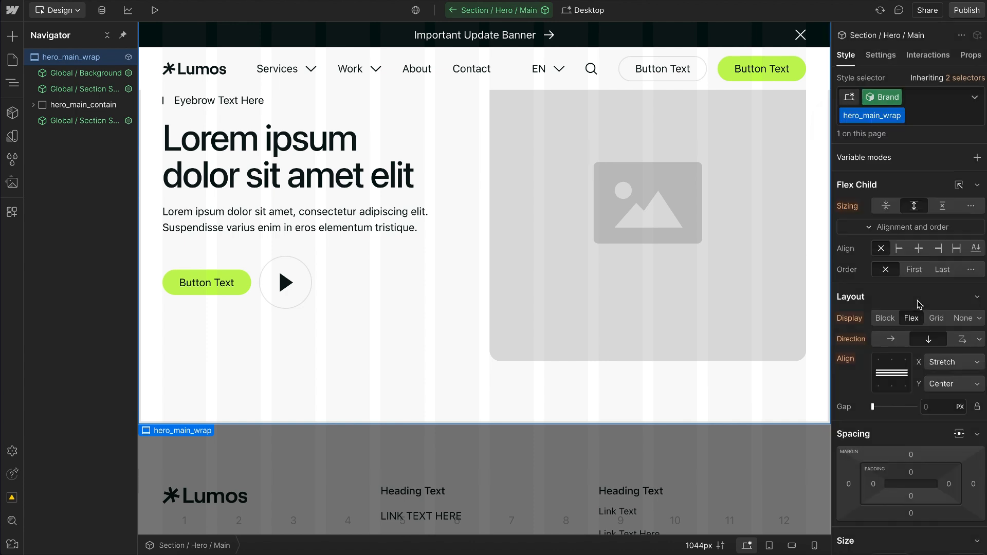
# Step: Switch to the Inherit variant and set hero_main_wrap's typography color to the Theme text variable
pyautogui.click(882, 97)
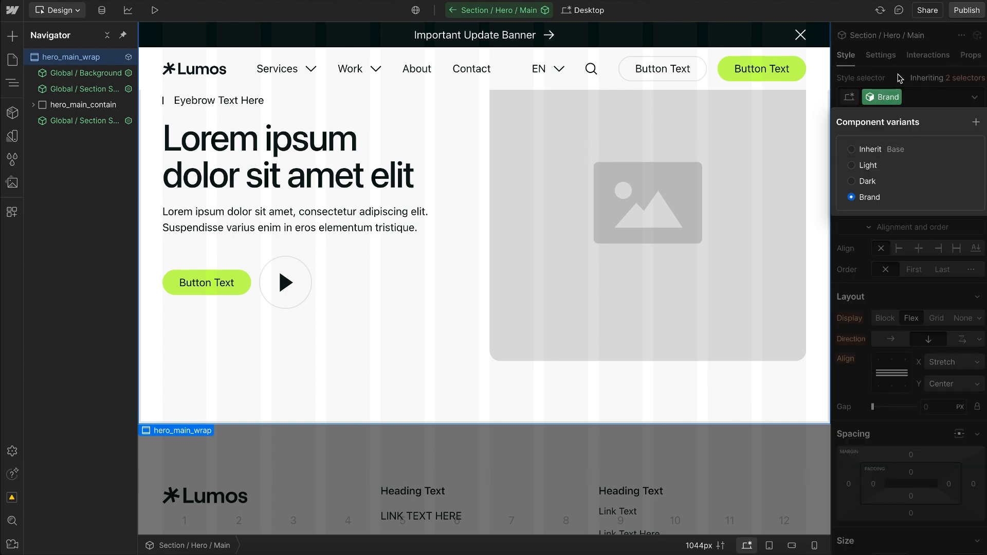
pyautogui.click(886, 100)
pyautogui.scroll(-10, 890, 372)
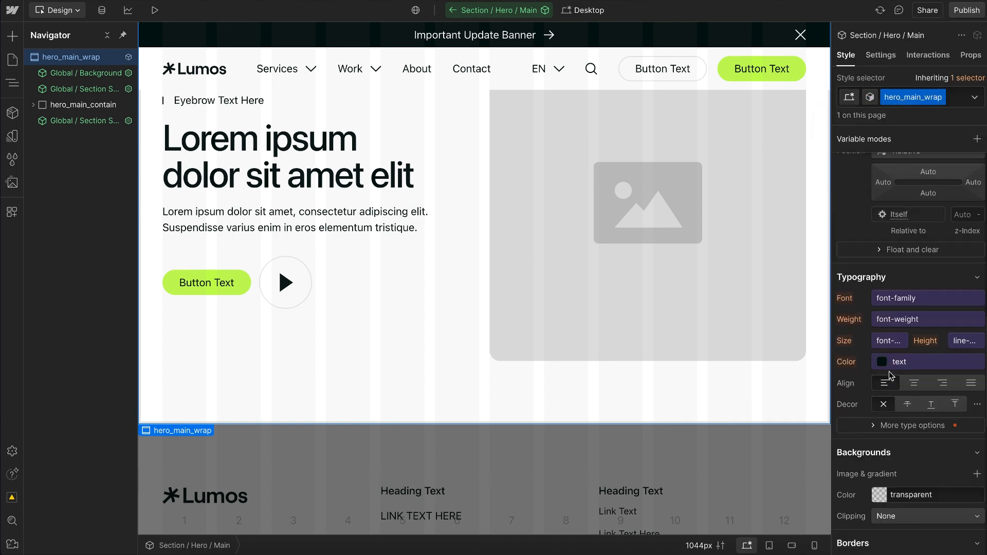
pyautogui.click(873, 364)
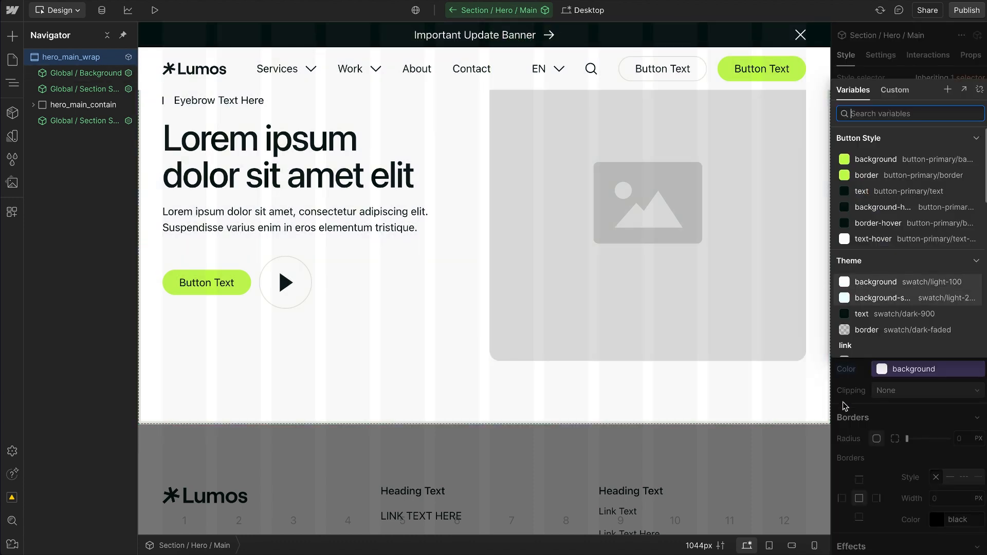
pyautogui.click(848, 413)
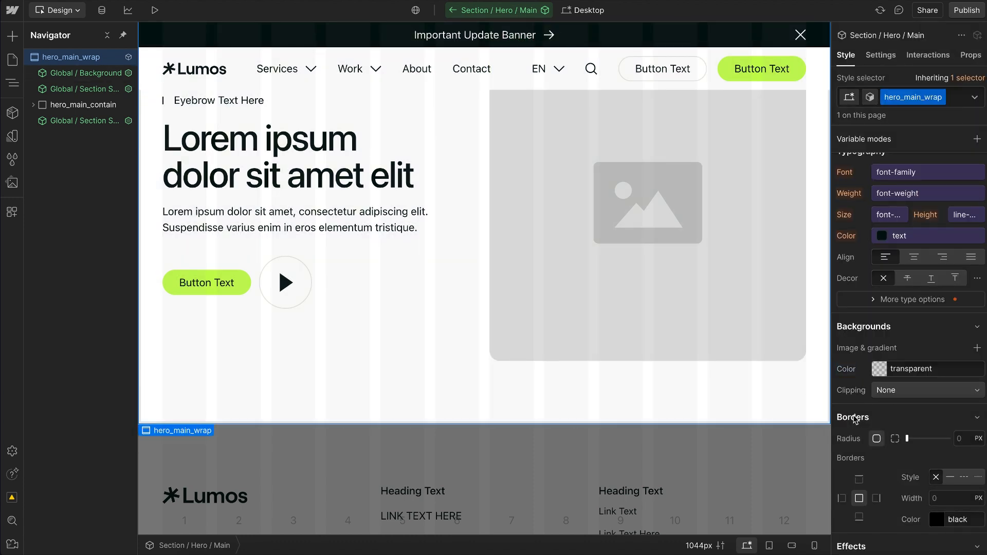
pyautogui.click(883, 240)
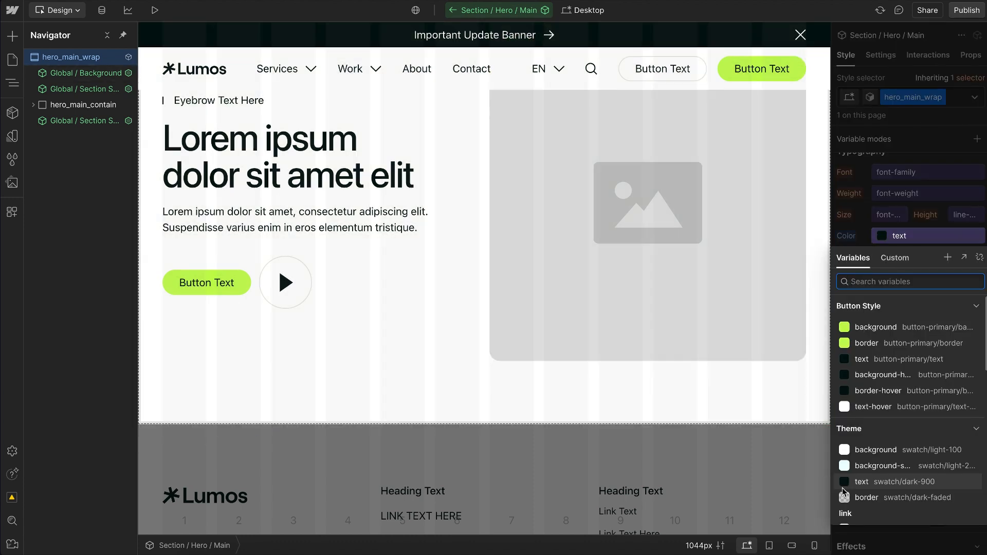
pyautogui.click(858, 482)
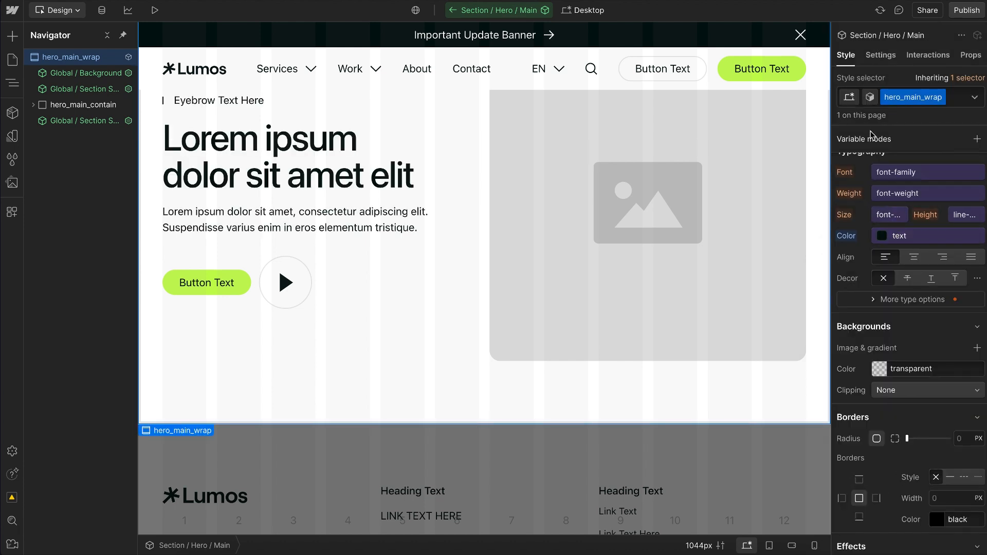
# Step: Select the Light variant and assign the Base mode of the Theme variables to hero_main_wrap
pyautogui.click(871, 99)
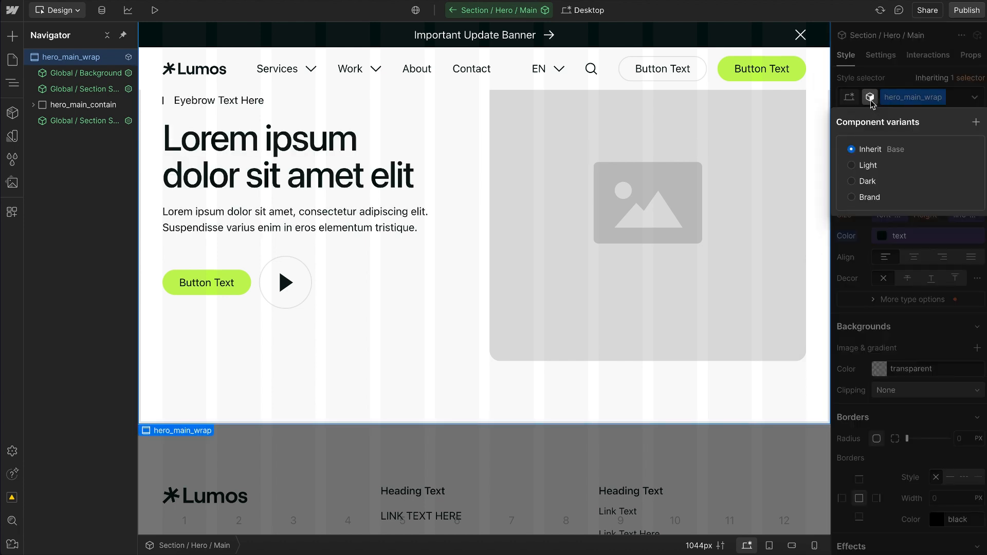
pyautogui.click(869, 165)
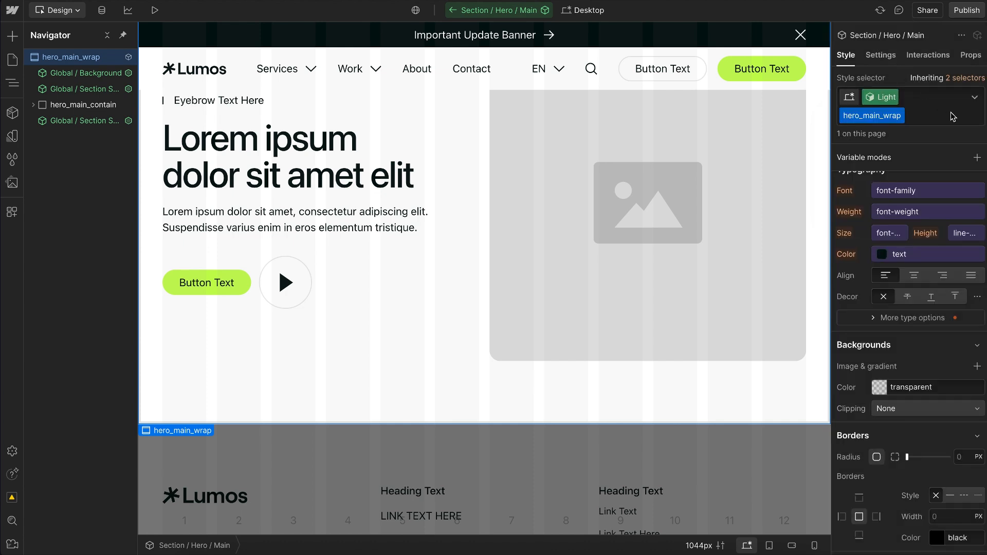
pyautogui.click(977, 158)
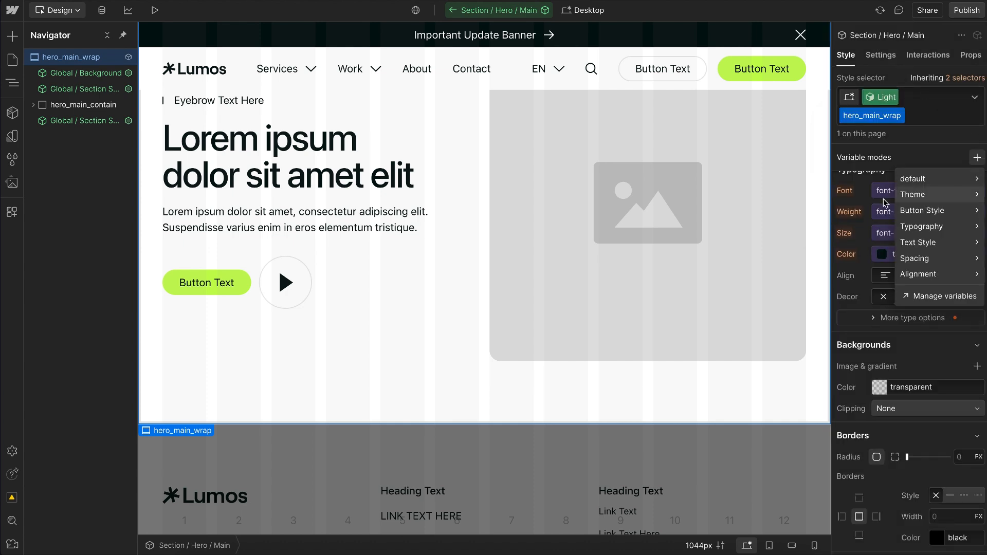
pyautogui.moveTo(937, 197)
pyautogui.click(863, 197)
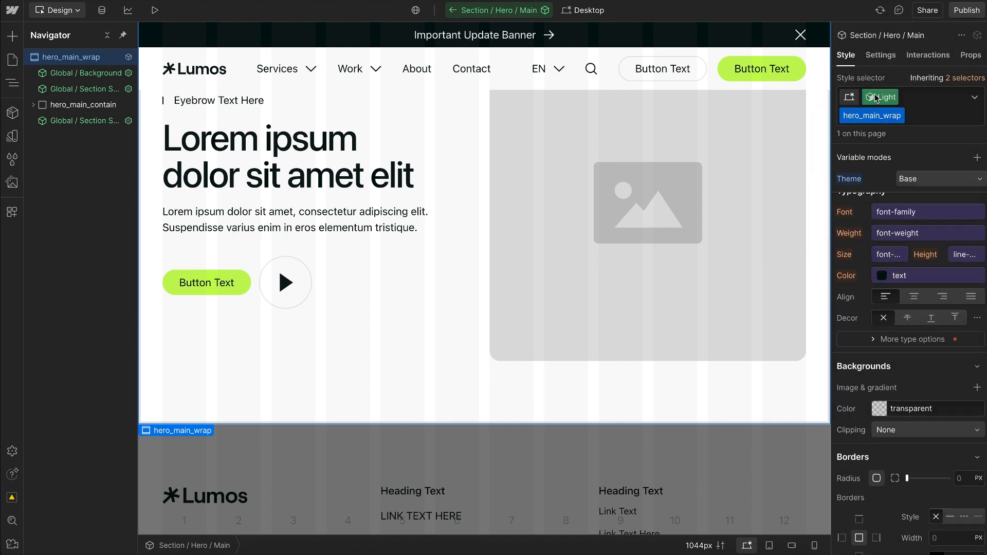
# Step: Select the Dark variant and assign the Theme variables' Invert mode to hero_main_wrap
pyautogui.click(879, 98)
pyautogui.click(868, 181)
pyautogui.click(902, 81)
pyautogui.click(977, 158)
pyautogui.moveTo(930, 197)
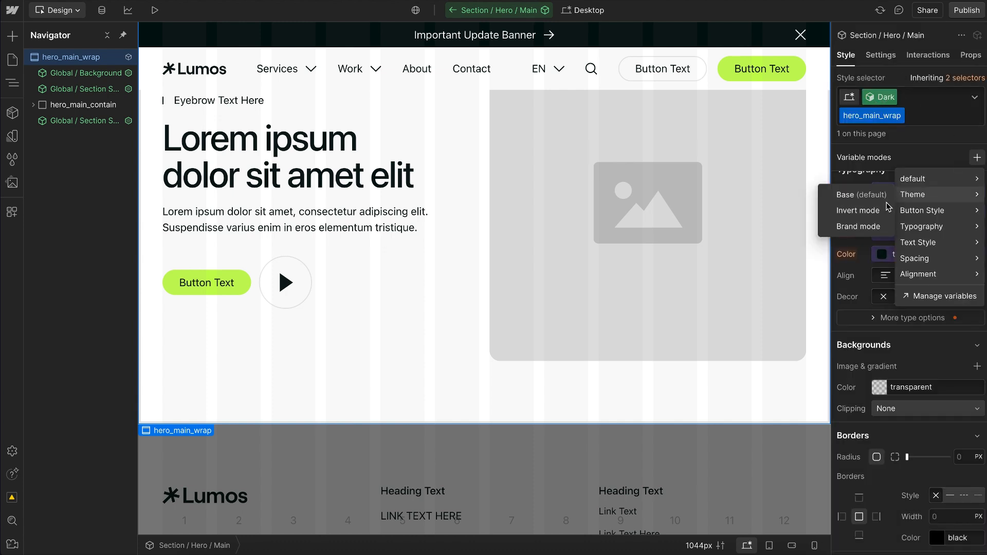
pyautogui.click(859, 211)
# Step: Select the Brand variant and assign the Theme variables' Brand mode to hero_main_wrap
pyautogui.click(881, 97)
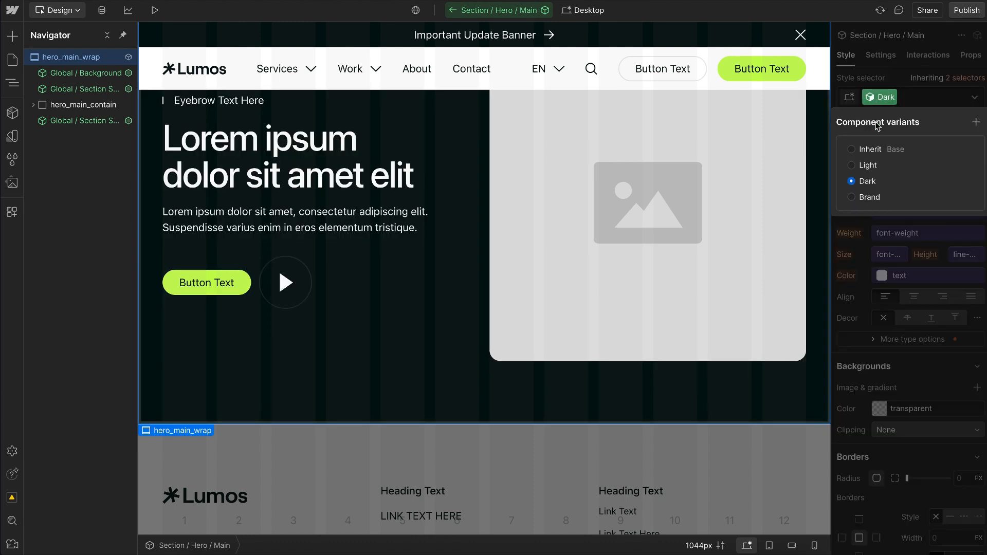
pyautogui.press('Return')
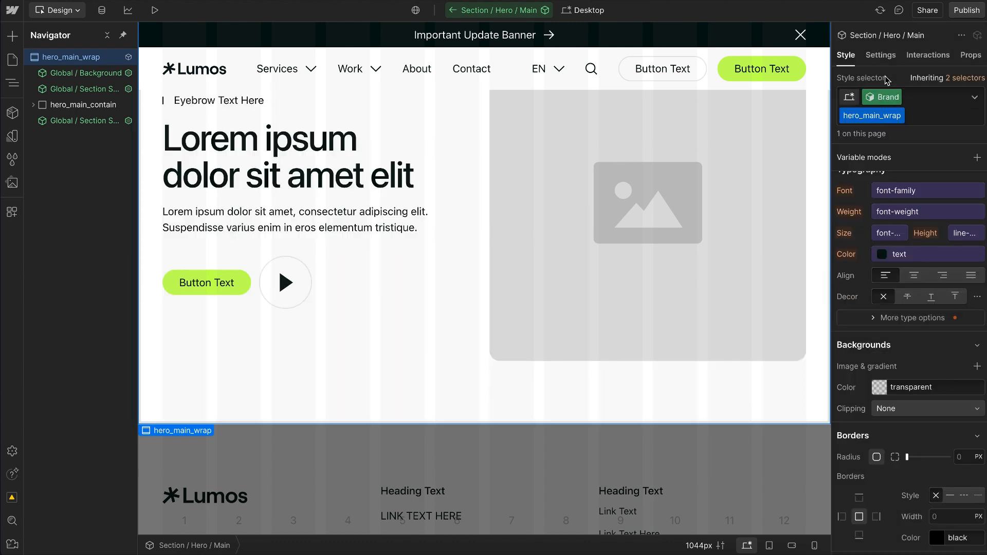
pyautogui.click(975, 160)
pyautogui.moveTo(909, 199)
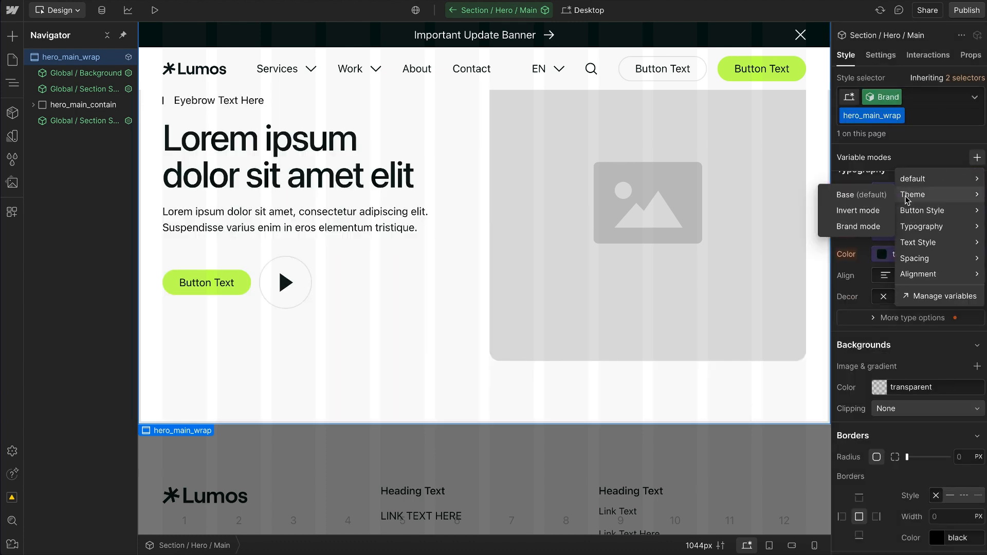
pyautogui.click(859, 226)
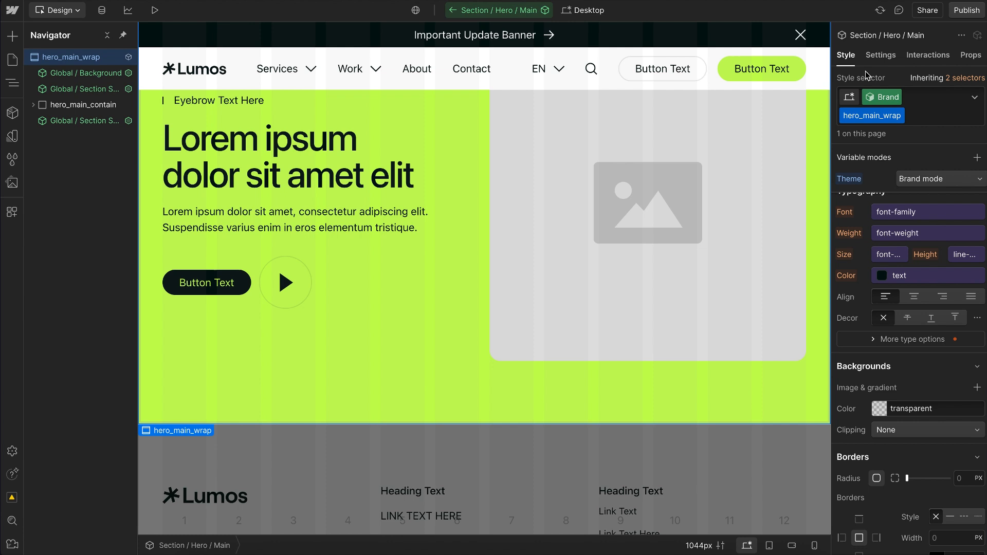
# Step: Switch the hero component back to its Inherit variant
pyautogui.click(878, 98)
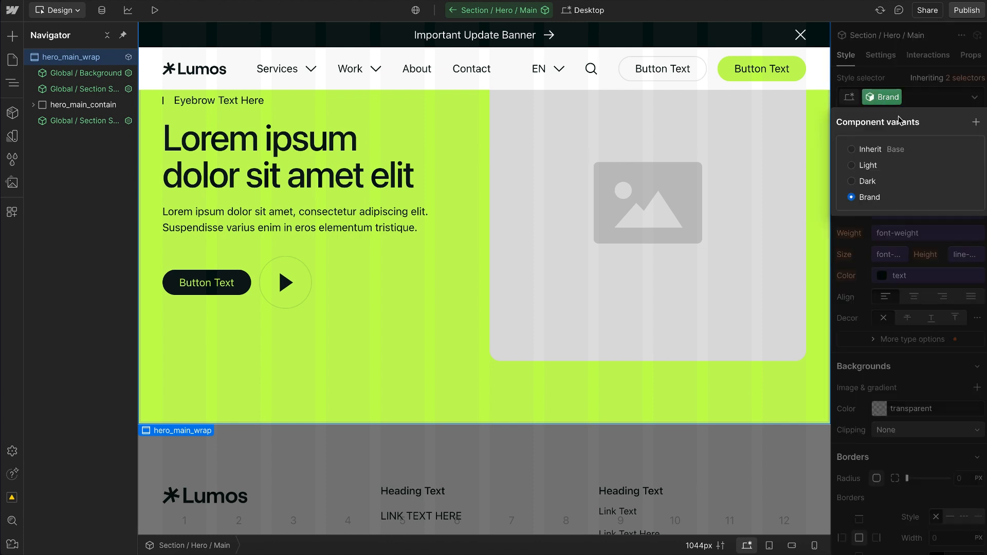
pyautogui.click(893, 150)
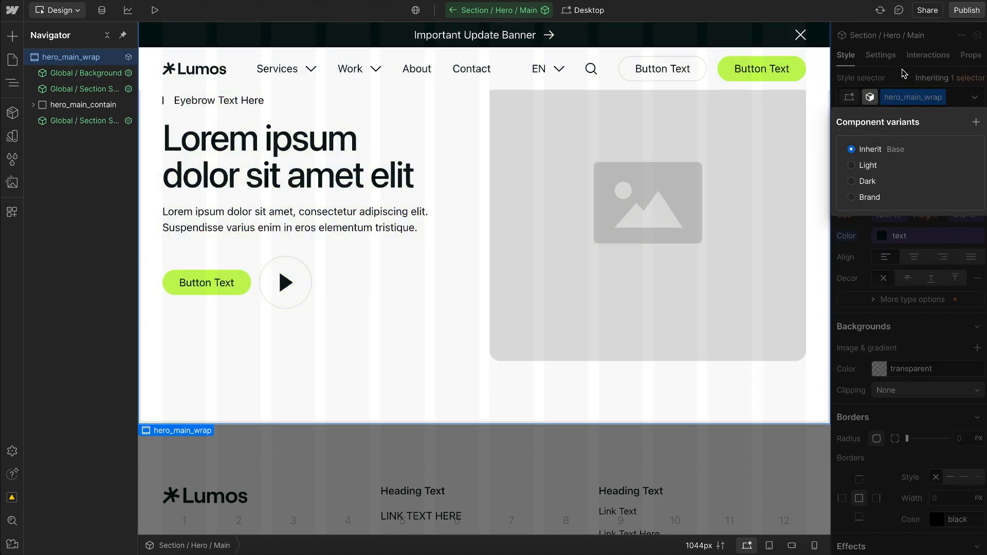
pyautogui.click(905, 72)
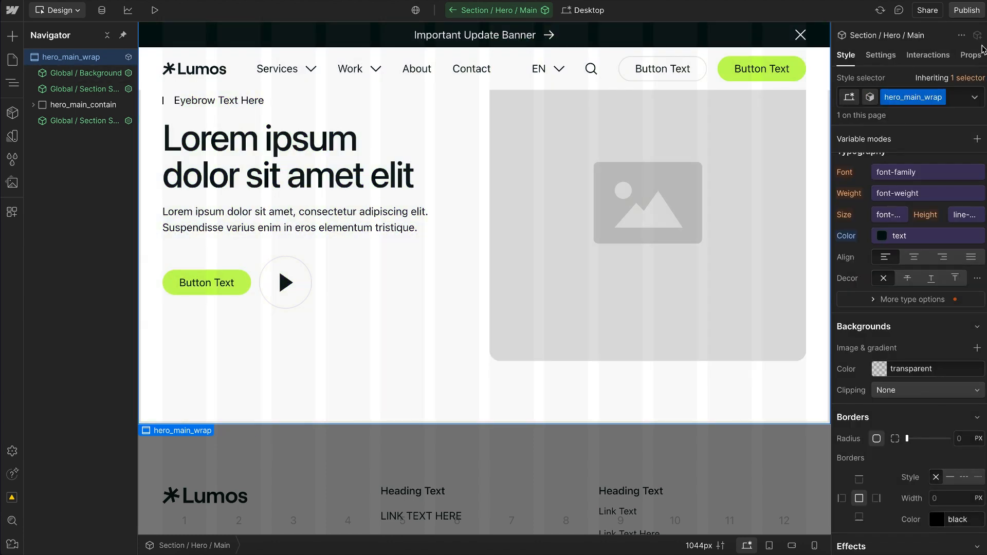
# Step: Rename the hero component's Variant property as Styles/Theme so it moves into the Styles group
pyautogui.click(977, 54)
pyautogui.scroll(-1, 892, 146)
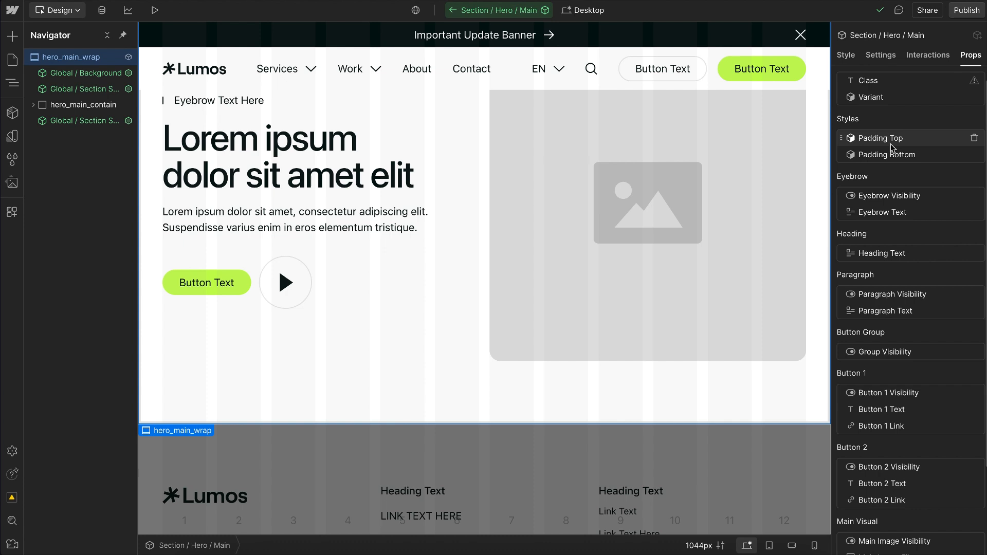
pyautogui.scroll(1, 892, 147)
pyautogui.click(892, 105)
pyautogui.click(895, 154)
pyautogui.moveTo(896, 155); pyautogui.dragTo(841, 138)
pyautogui.write('Styles/Theme')
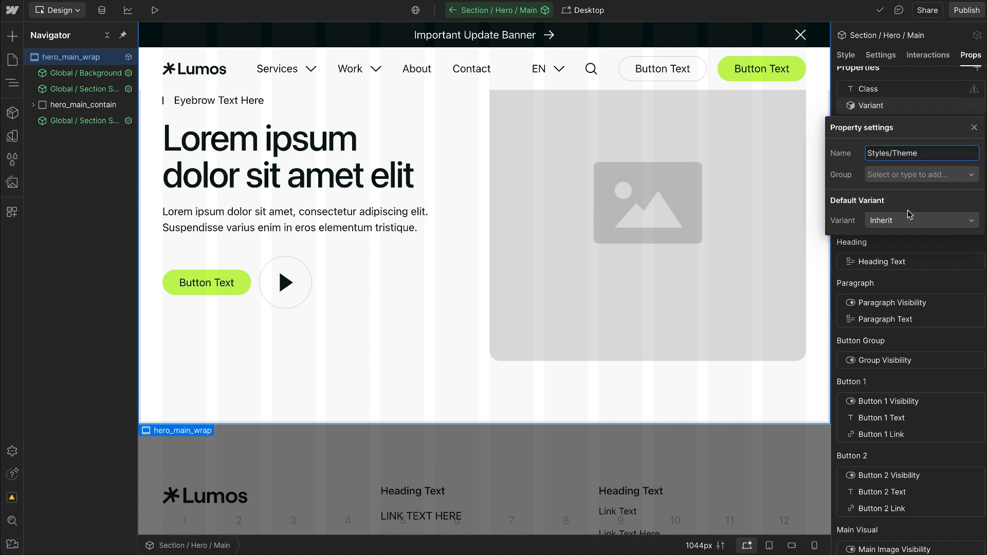
pyautogui.press('Return')
pyautogui.click(900, 111)
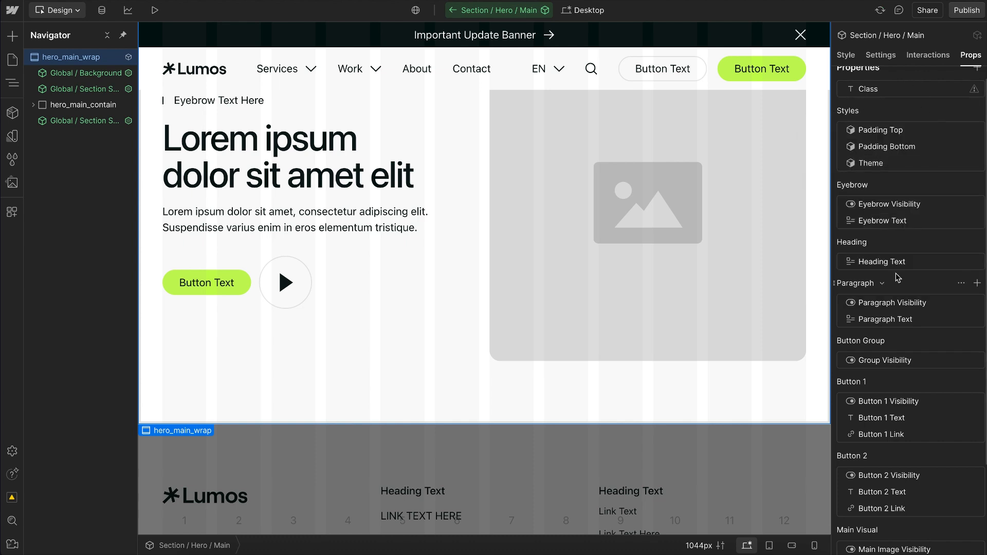
# Step: Try to rename the Global/Styles property group as Styles
pyautogui.scroll(-2, 897, 277)
pyautogui.click(961, 525)
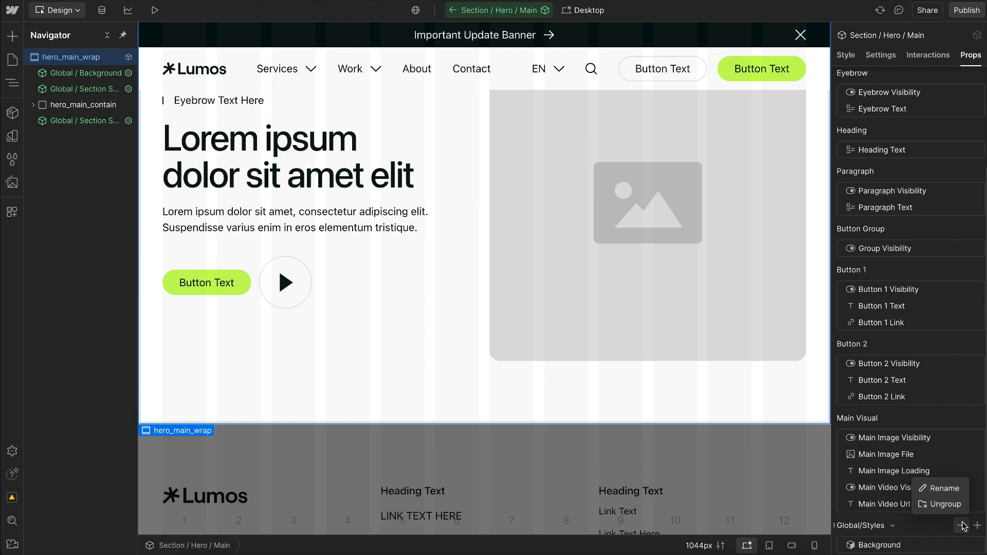
pyautogui.click(945, 488)
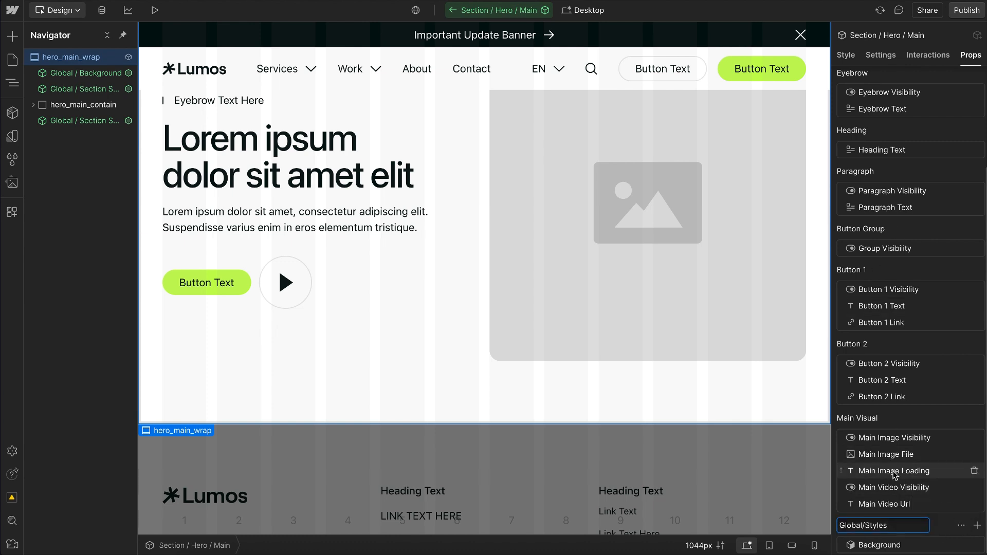
pyautogui.hotkey('ctrl', 'a')
pyautogui.write('Styles')
pyautogui.press('Return')
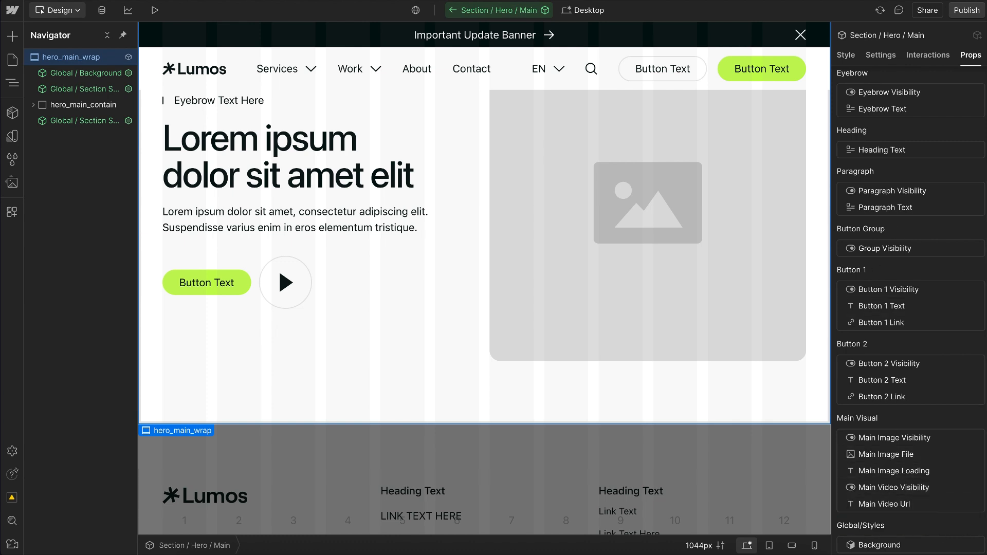
# Step: Take the Background property out of the Global/Styles group and assign it to the Styles group
pyautogui.click(865, 544)
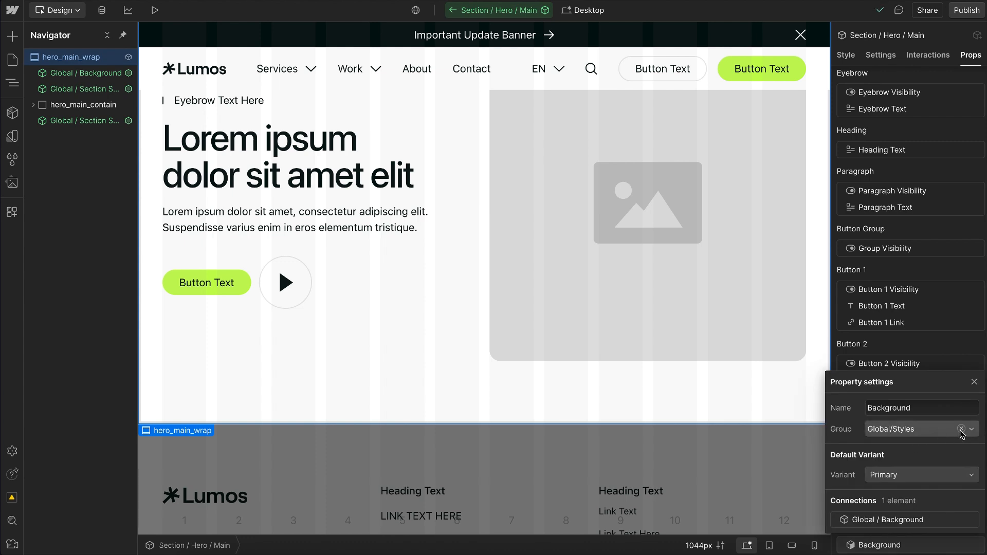
pyautogui.click(960, 431)
pyautogui.click(907, 435)
pyautogui.scroll(2, 902, 239)
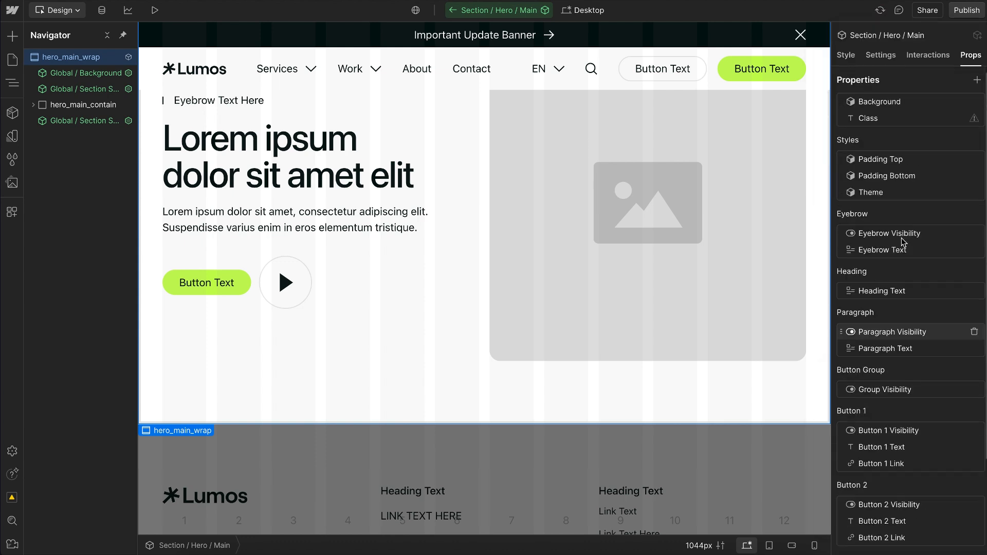
pyautogui.click(893, 103)
pyautogui.click(891, 175)
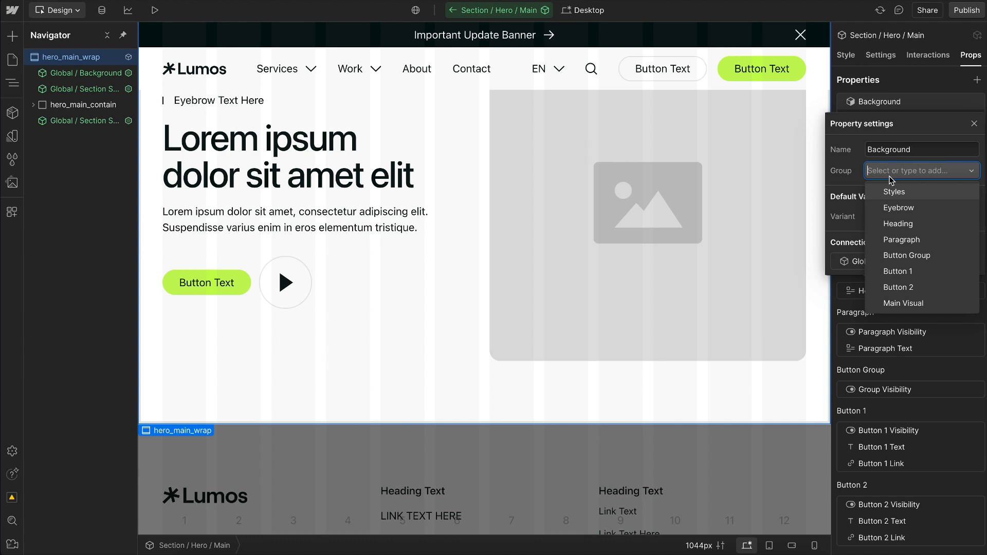
pyautogui.click(906, 195)
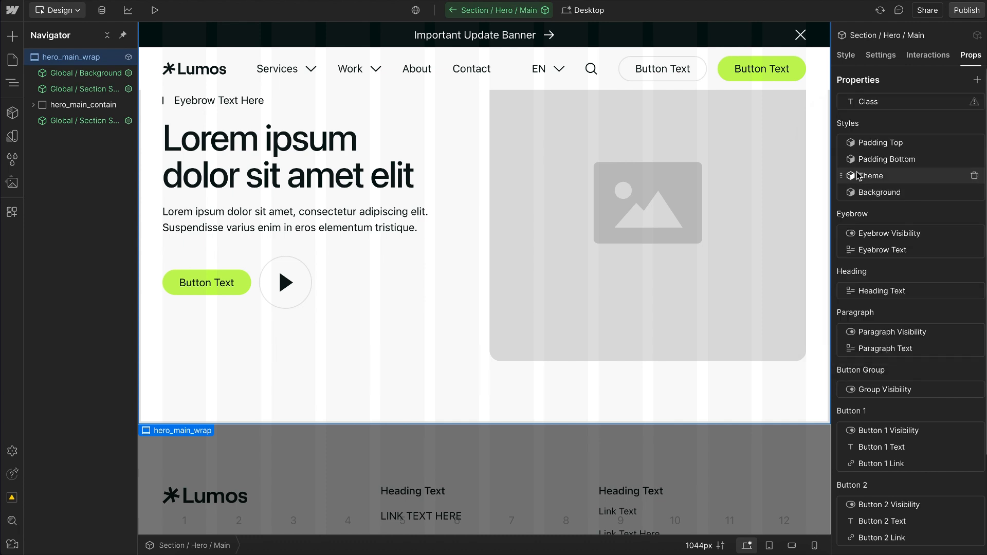
# Step: Reorder the Styles group so Theme comes first and Background second, and leave the hero component
pyautogui.moveTo(847, 180); pyautogui.dragTo(894, 146)
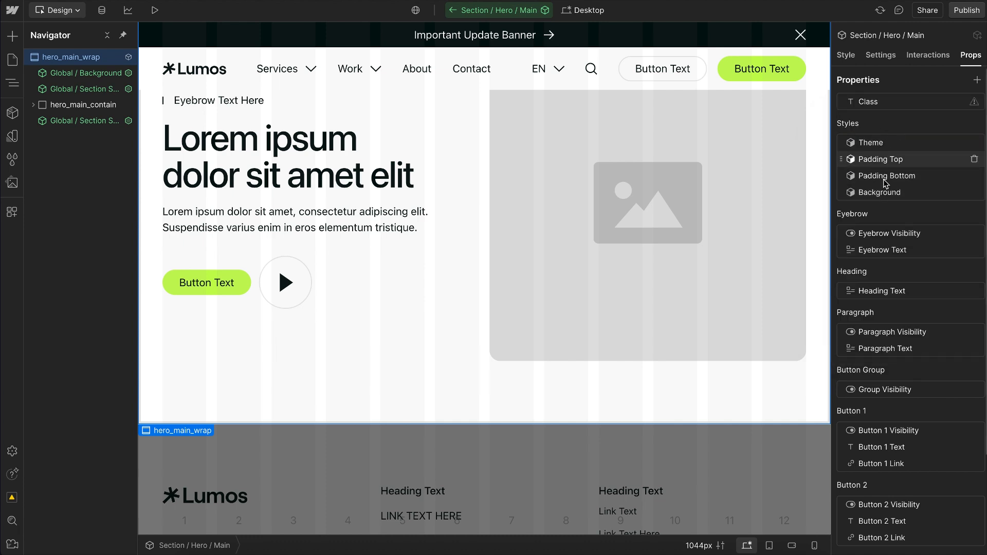
pyautogui.moveTo(844, 198); pyautogui.dragTo(858, 159)
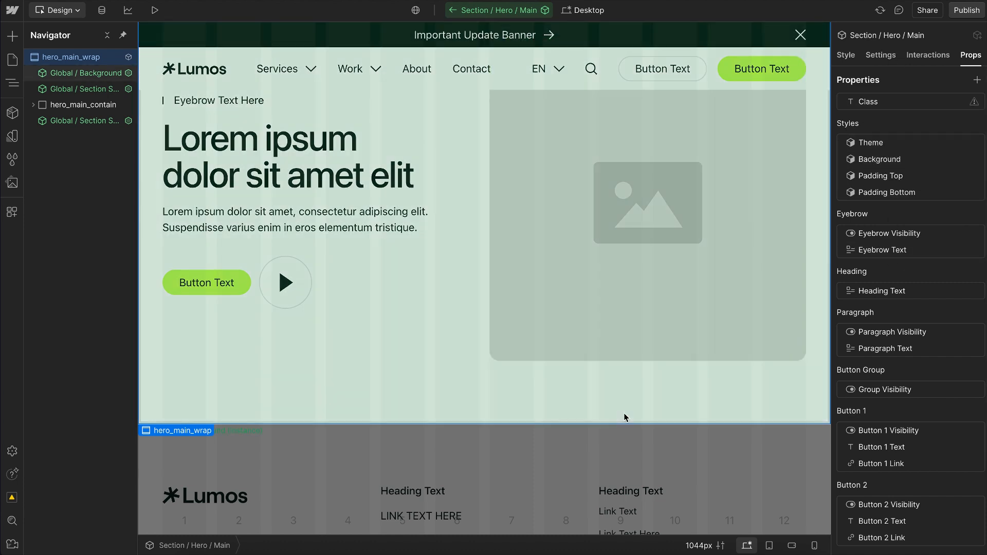
pyautogui.click(615, 437)
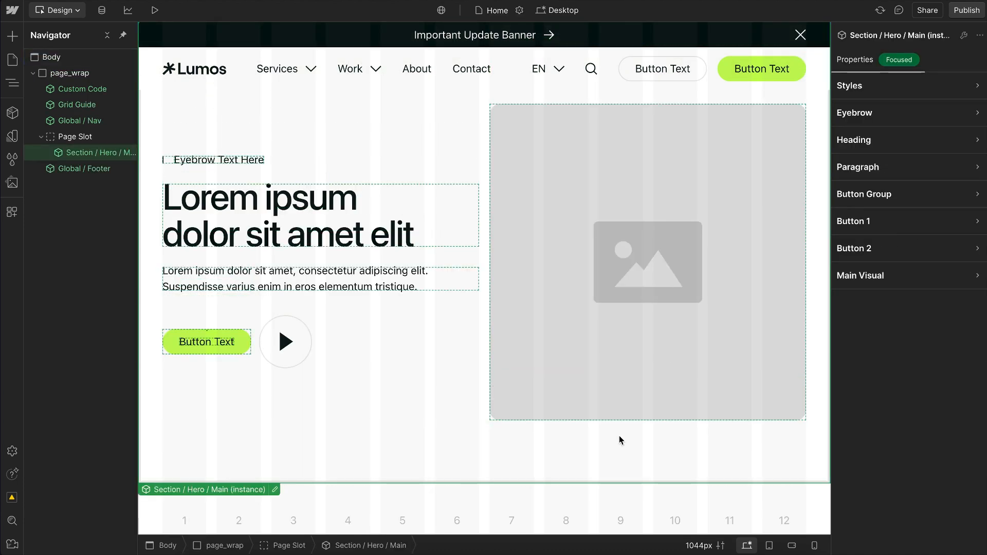
# Step: Examine the Theme options available in the Styles properties of the hero instance
pyautogui.click(901, 93)
pyautogui.click(880, 127)
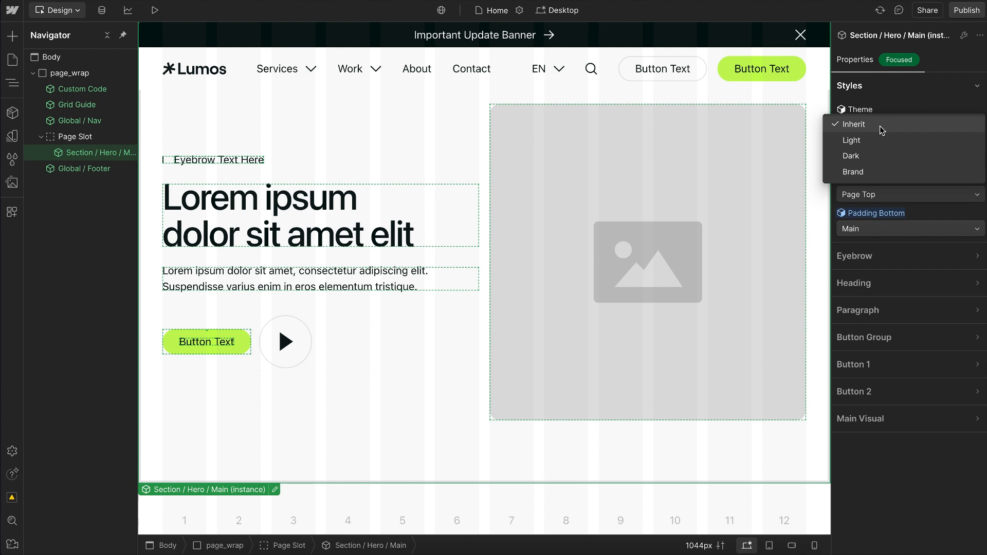
pyautogui.click(900, 95)
# Step: Apply the existing u-theme-dark class to the Body element
pyautogui.click(84, 60)
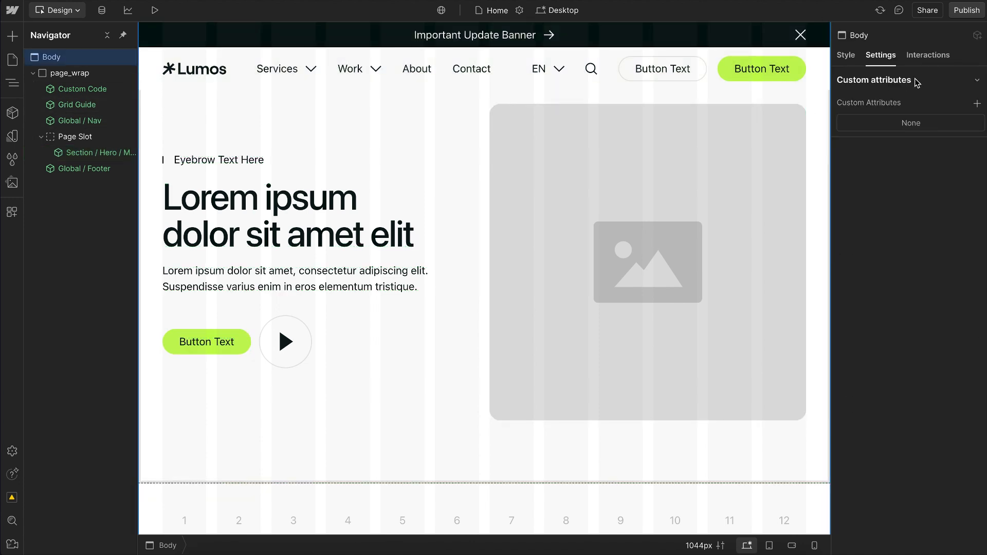
pyautogui.press('s')
pyautogui.click(904, 98)
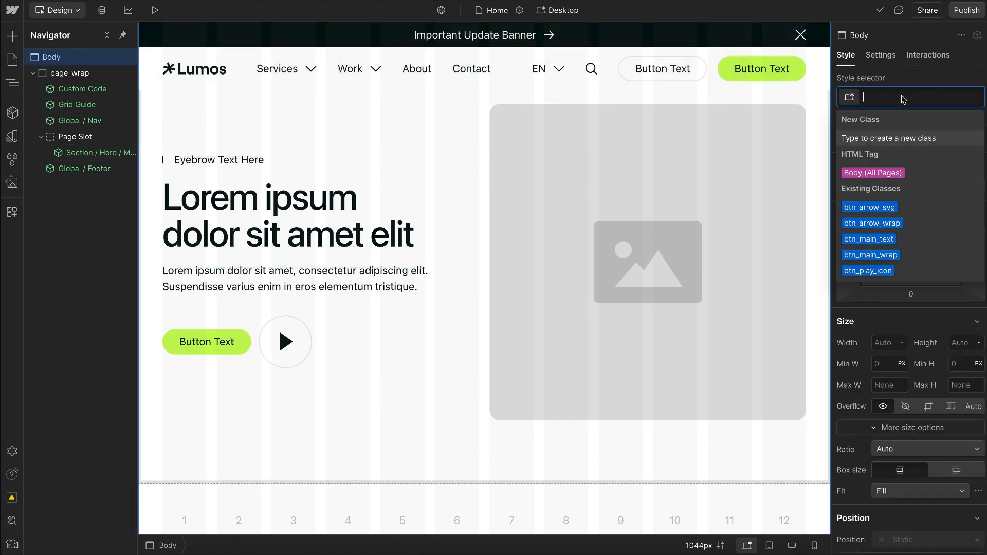
pyautogui.write('dark')
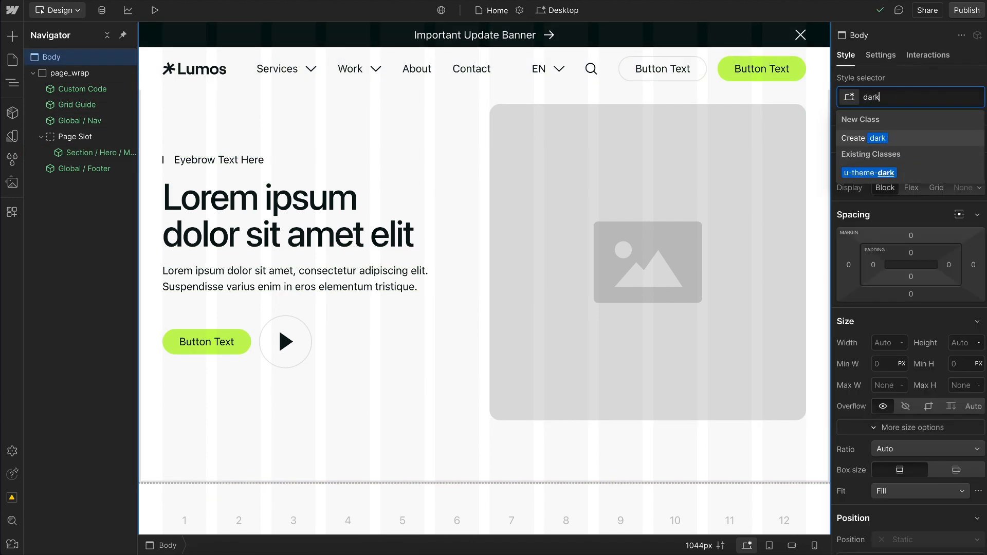
pyautogui.click(882, 170)
# Step: Duplicate the hero section instance and set the lower copy's Theme to Light
pyautogui.click(423, 163)
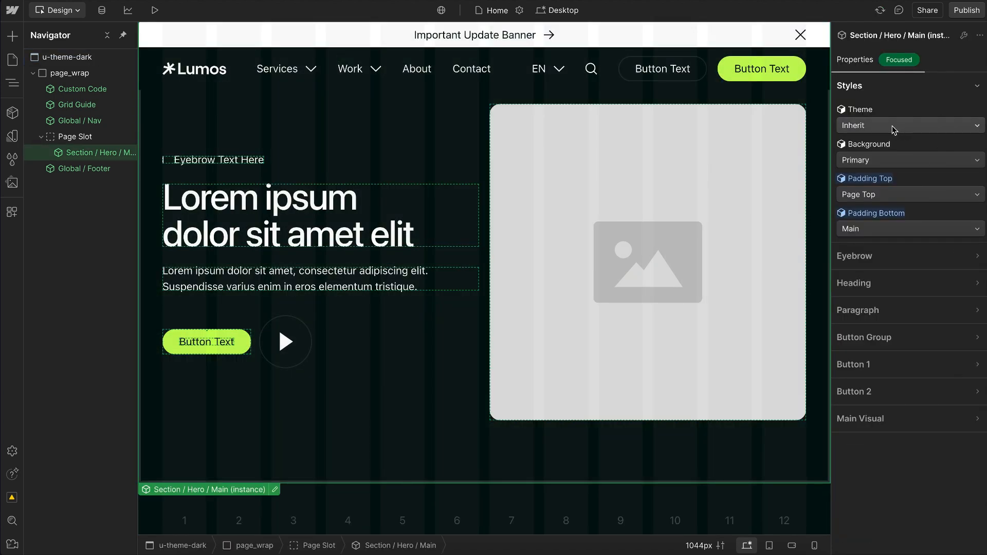
pyautogui.hotkey('ctrl', 'd')
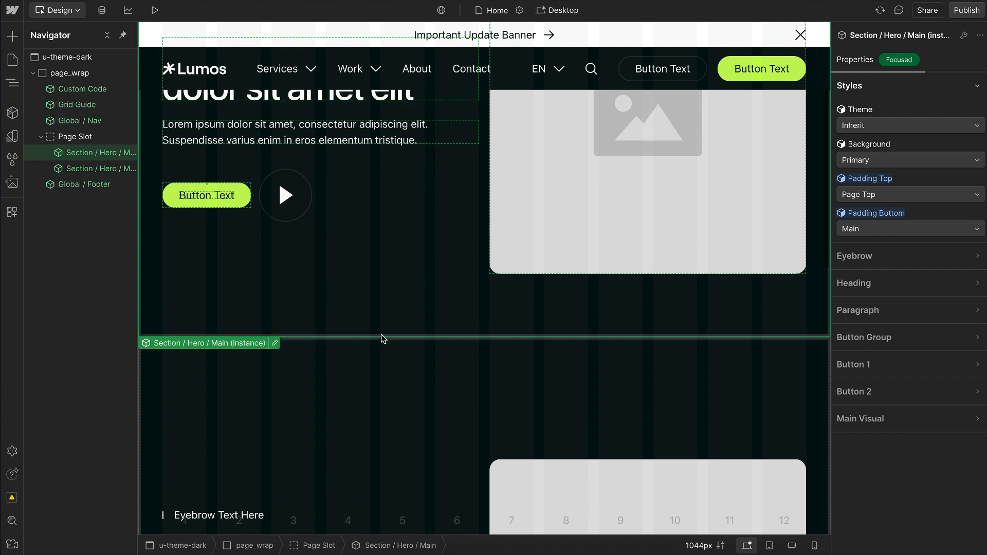
pyautogui.scroll(-3, 384, 324)
pyautogui.click(363, 228)
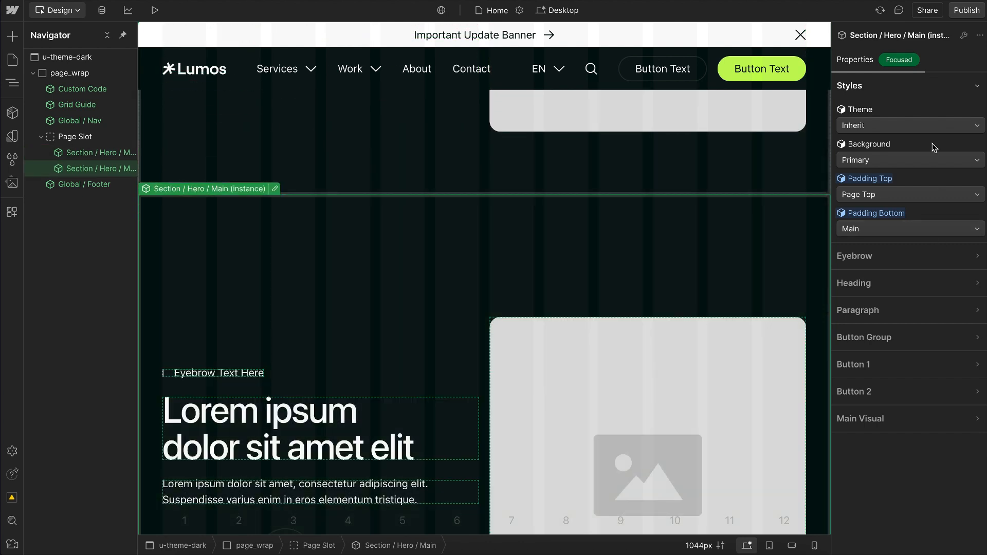
pyautogui.click(870, 125)
pyautogui.click(862, 141)
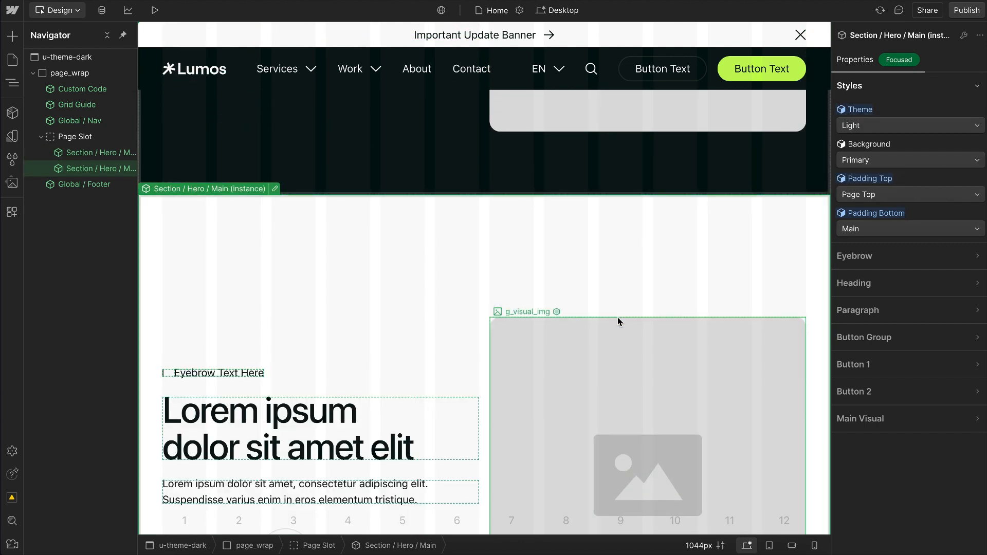
# Step: Try the Brand theme and the Dark theme on the lower hero instance
pyautogui.scroll(-1, 618, 317)
pyautogui.click(871, 127)
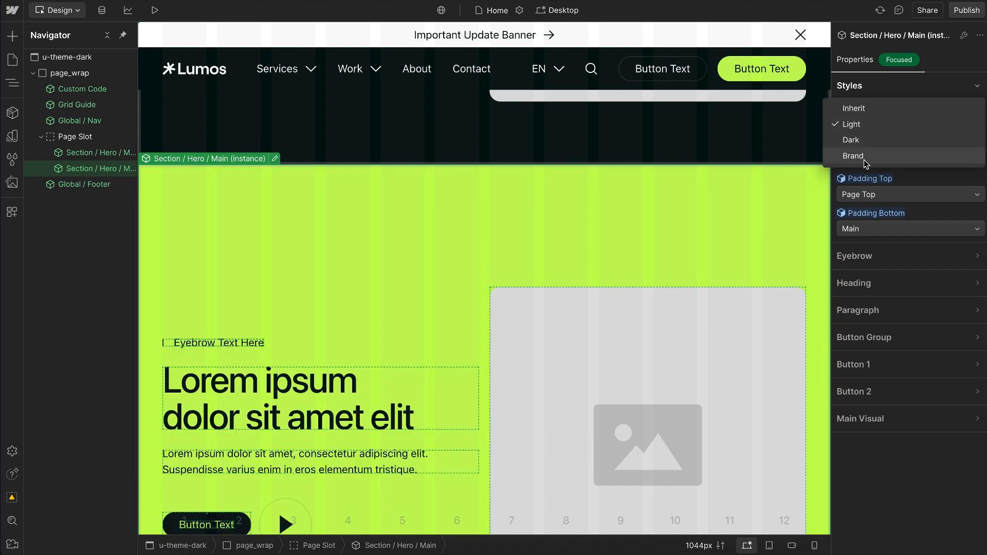
pyautogui.click(865, 160)
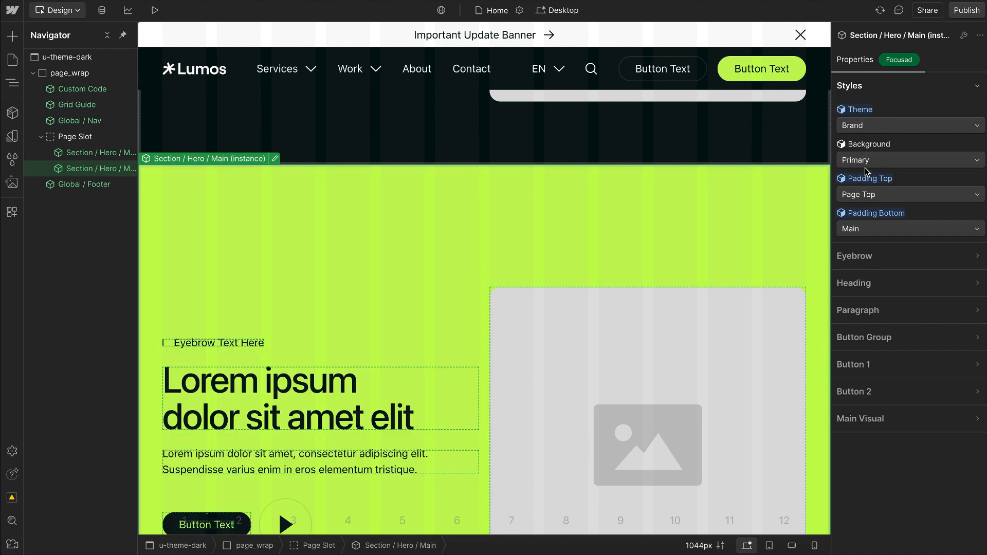
pyautogui.click(903, 128)
pyautogui.click(877, 107)
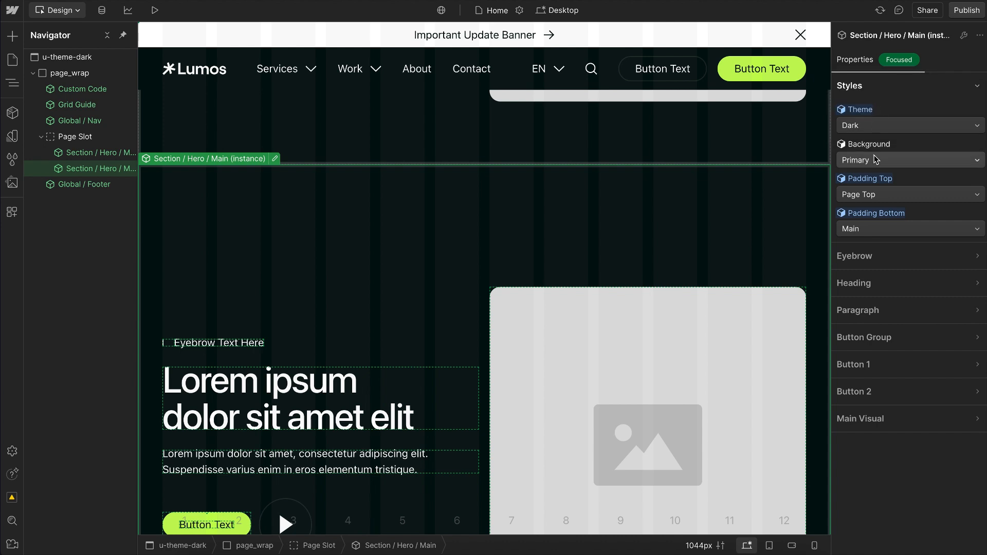
# Step: Set the lower hero instance's Background to Secondary and its Theme to Light
pyautogui.click(869, 160)
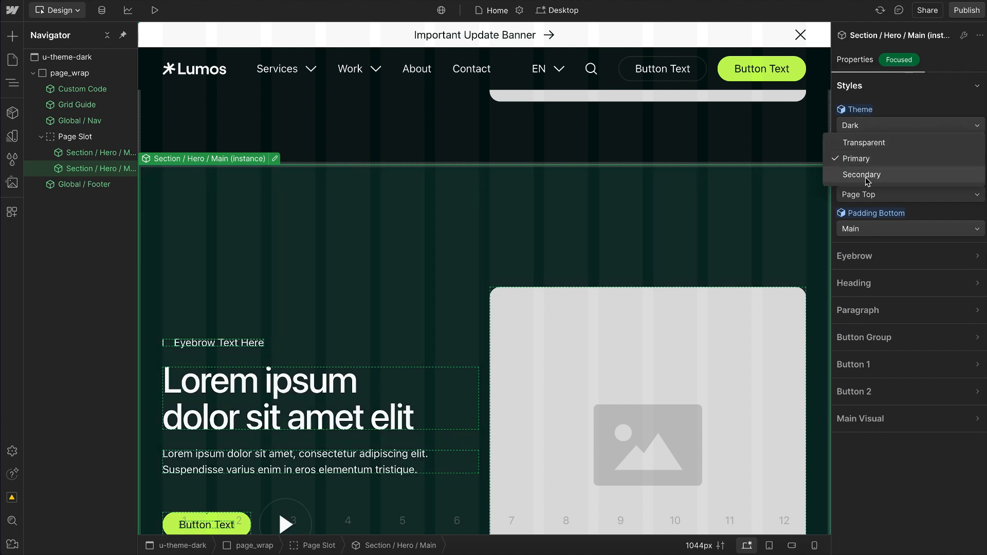
pyautogui.click(867, 176)
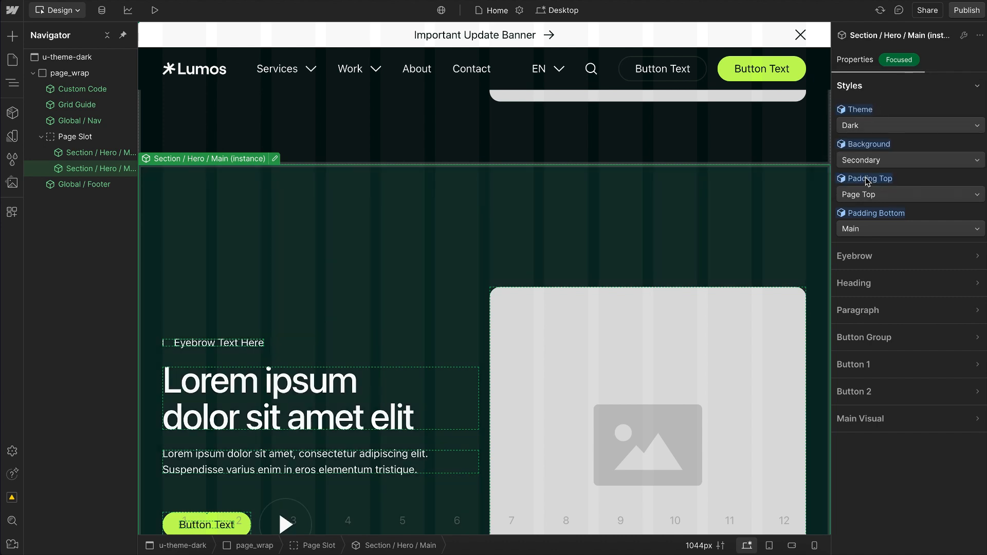
pyautogui.click(864, 131)
pyautogui.click(868, 111)
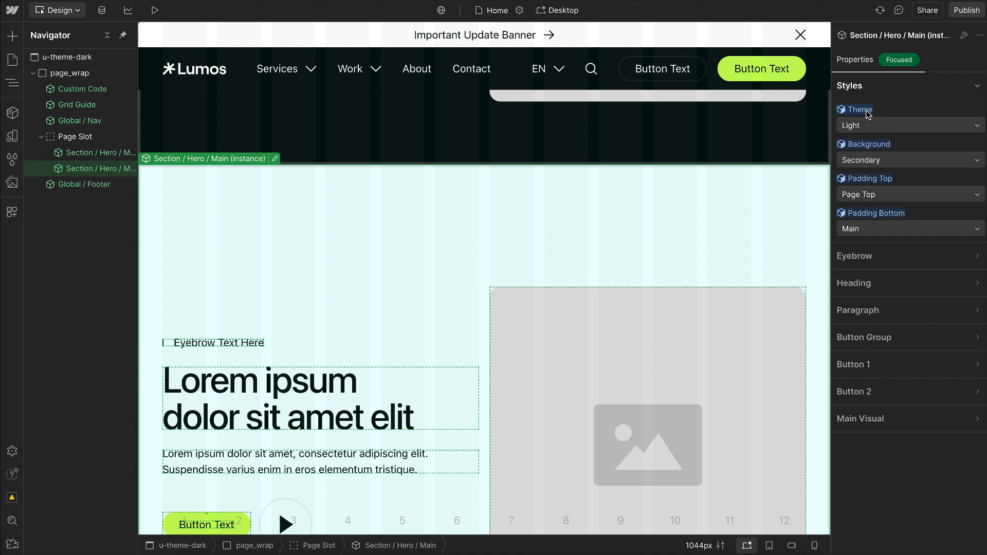
pyautogui.click(875, 171)
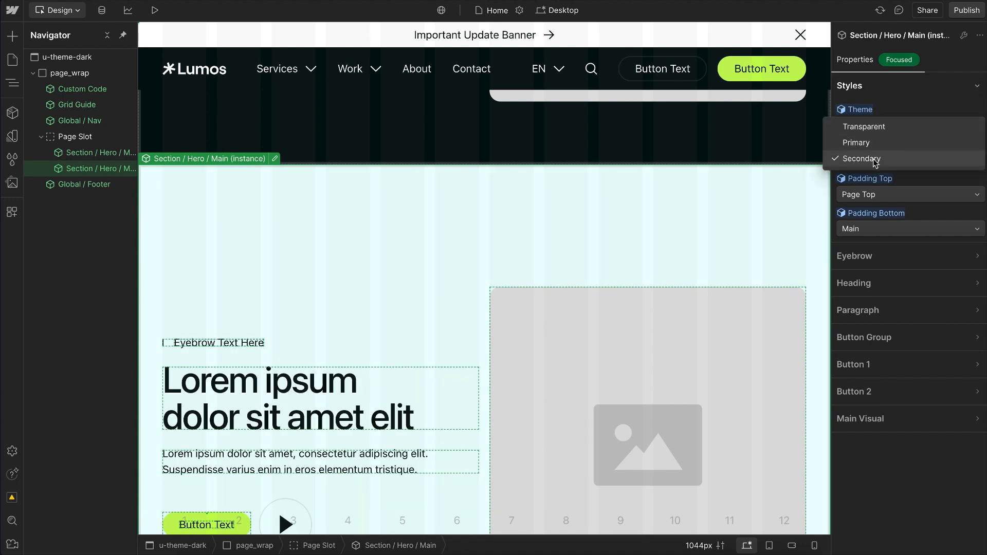
pyautogui.click(901, 80)
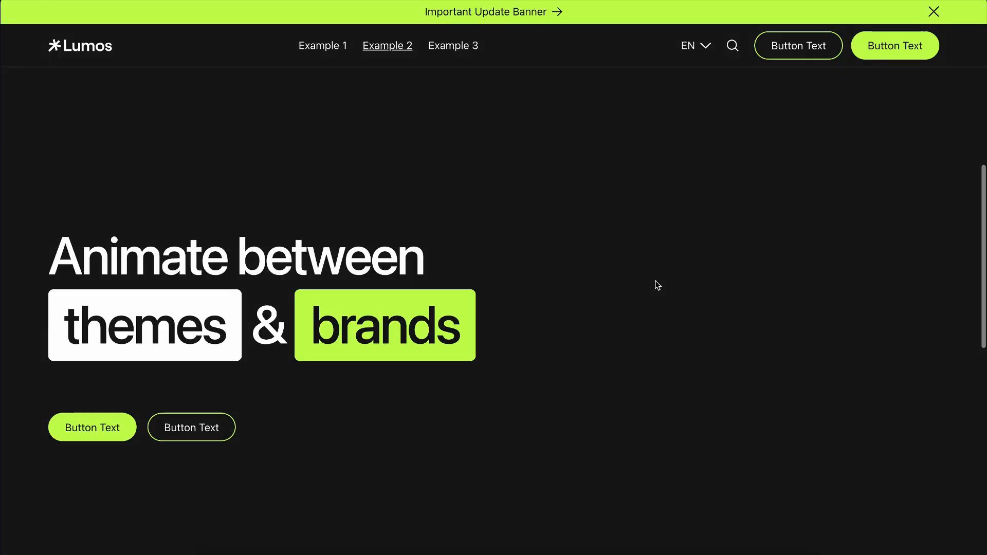
# Step: Preview the scroll-driven theme and brand color change on the Animate Page Color demo page
pyautogui.scroll(5, 657, 285)
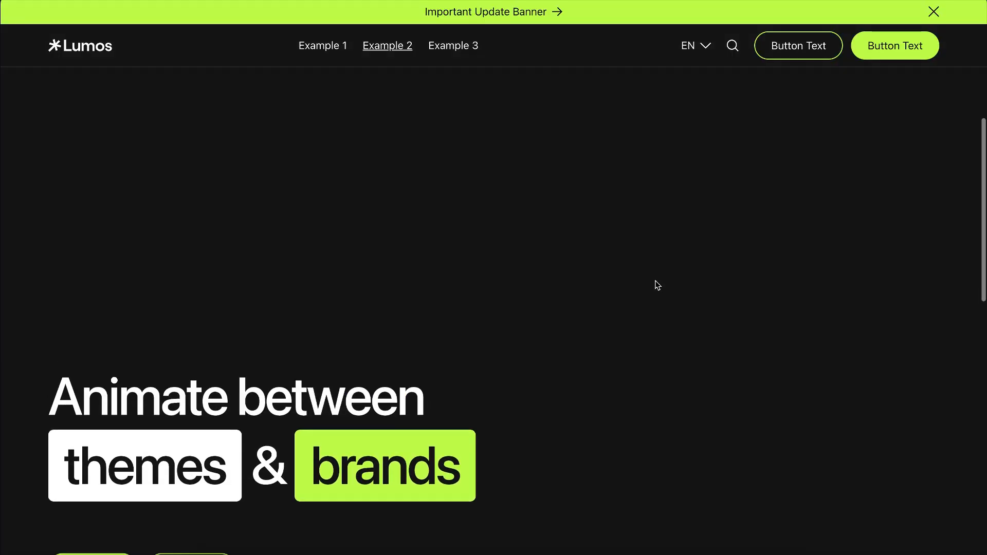
pyautogui.scroll(5, 658, 286)
# Step: Switch to the Variable Modes Toggle site, turn on its dark mode, and view the about and work pages
pyautogui.moveTo(1, 154)
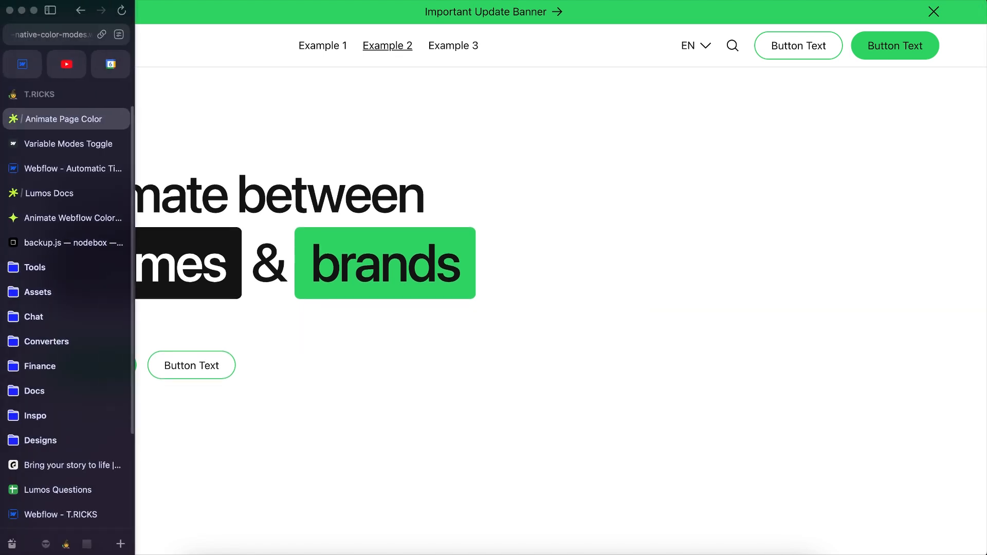
pyautogui.click(57, 149)
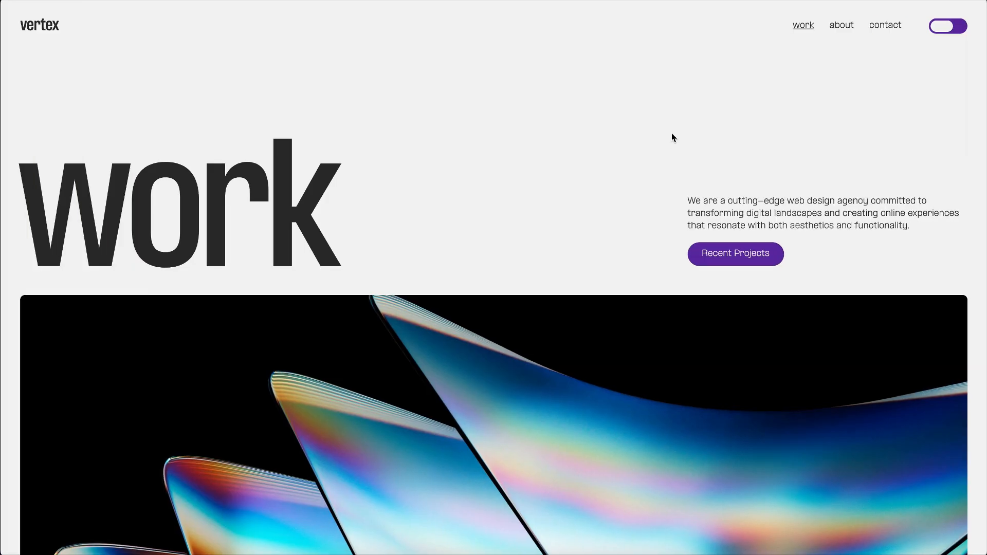
pyautogui.click(949, 27)
pyautogui.click(837, 29)
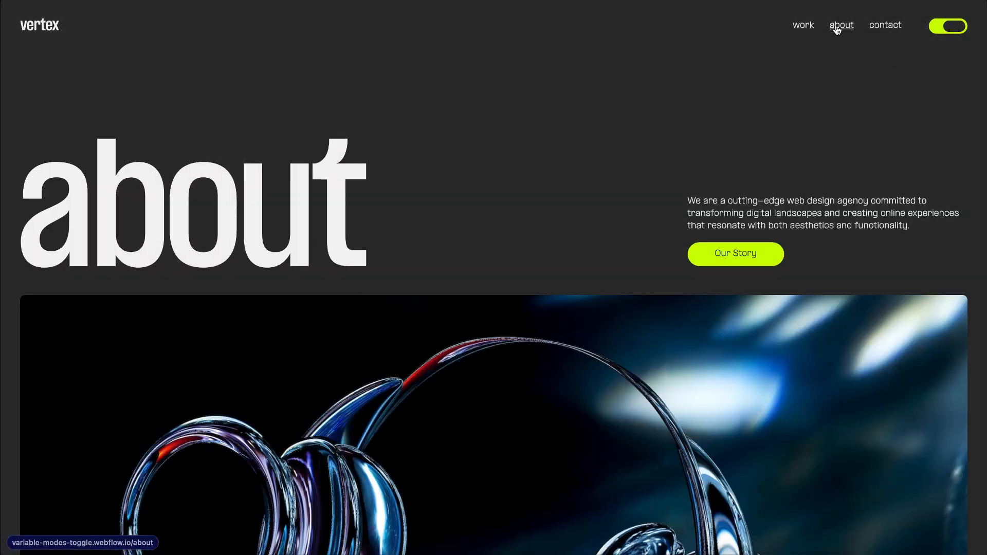
pyautogui.click(802, 32)
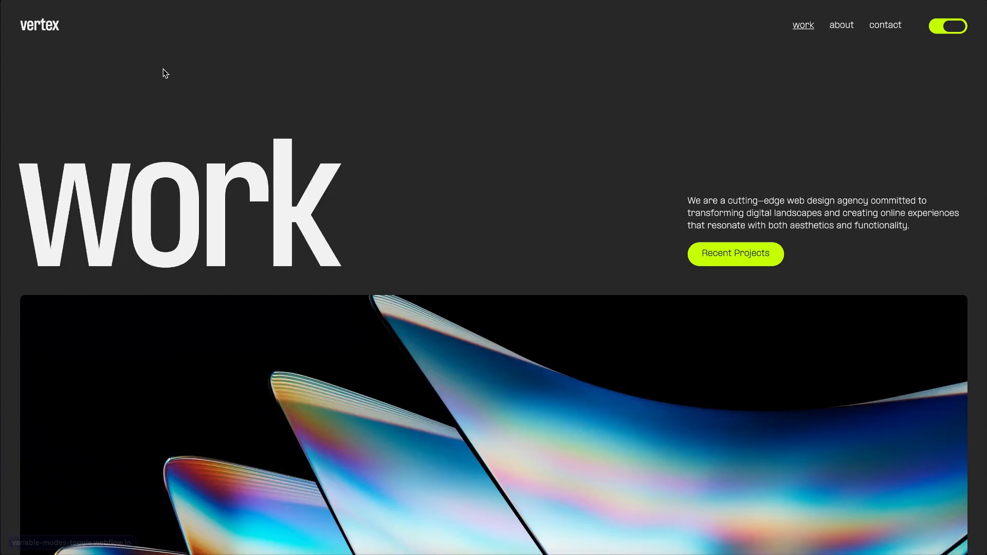
# Step: Switch to the Webflow color swatch project and set the Brand color variable used by the blue swatch_box to #e0f
pyautogui.moveTo(4, 175)
pyautogui.click(69, 174)
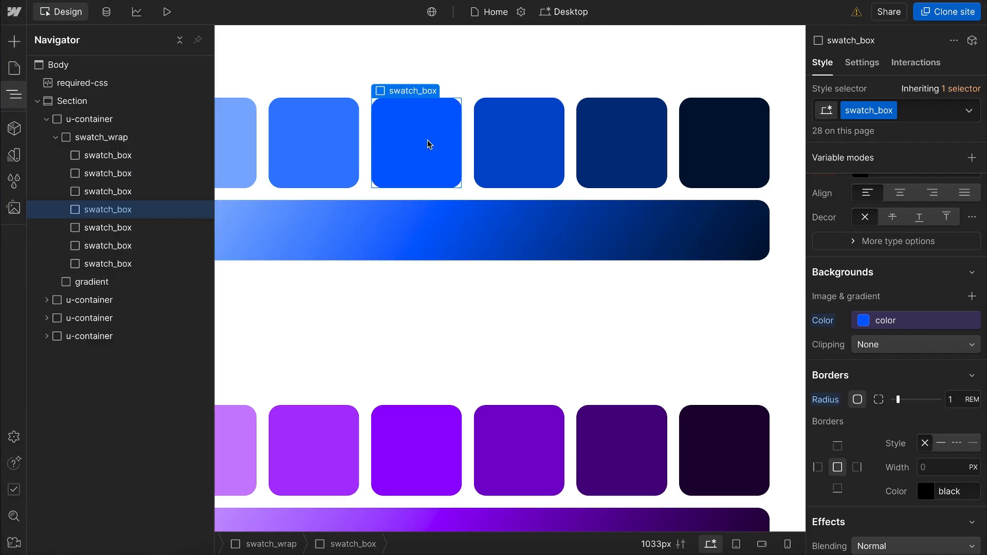
pyautogui.click(971, 321)
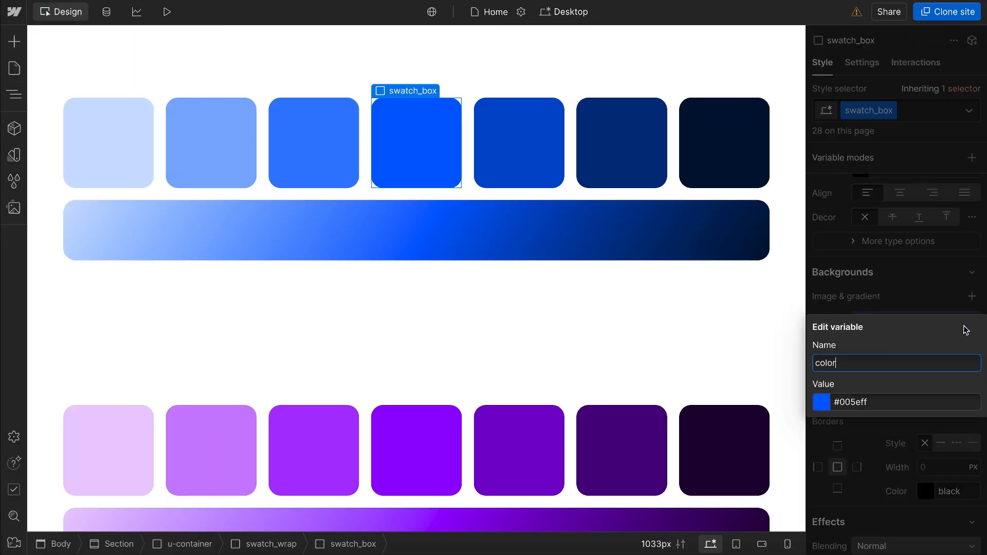
pyautogui.click(821, 406)
pyautogui.moveTo(900, 310); pyautogui.dragTo(953, 310)
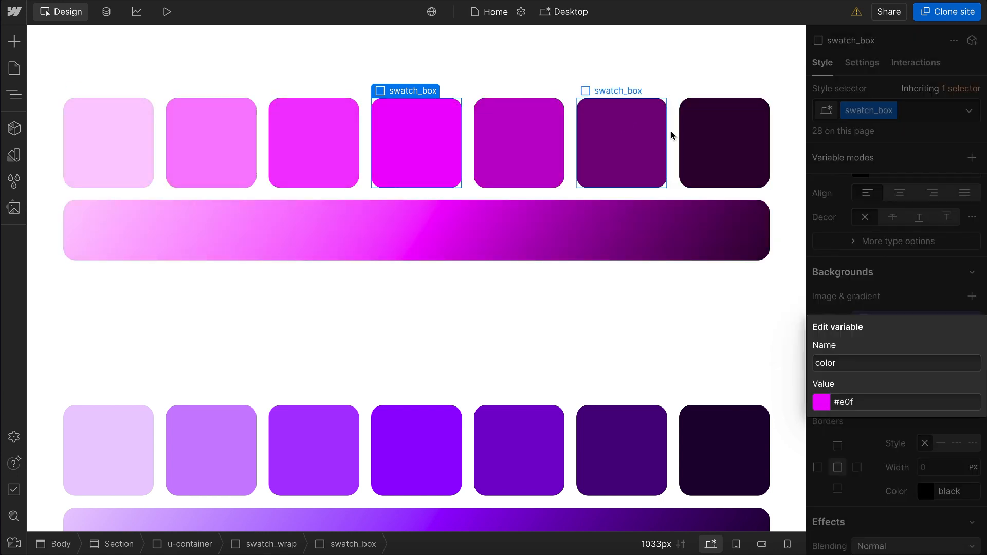
# Step: Inspect the color variable on the sixth pink swatch_box's background and the linear gradient settings of the gradient strip below
pyautogui.click(646, 134)
pyautogui.click(894, 324)
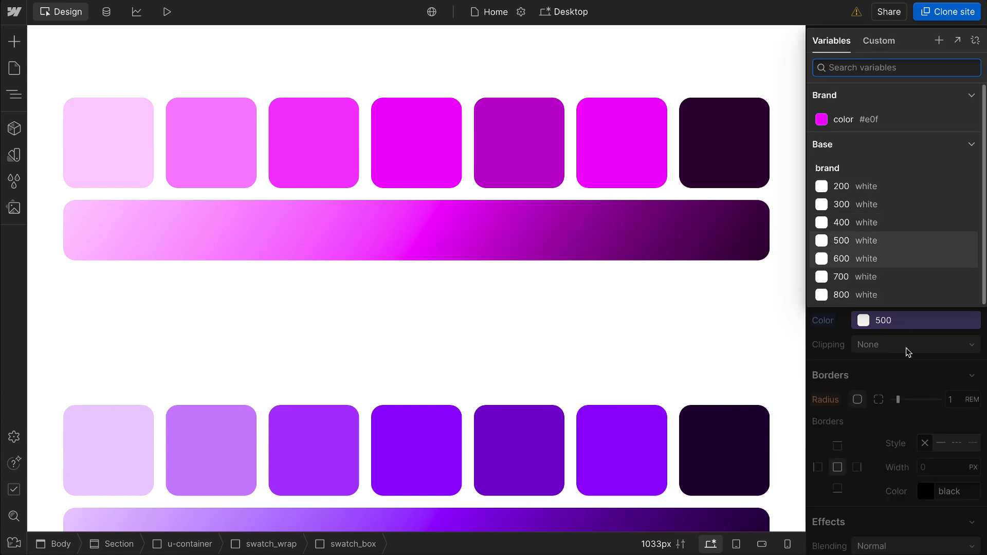
pyautogui.click(901, 278)
pyautogui.click(458, 228)
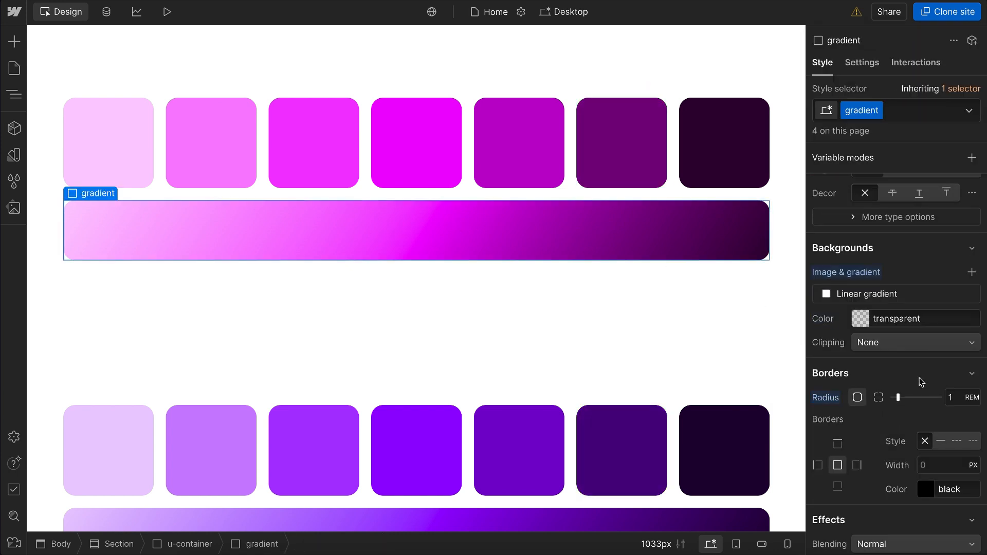
pyautogui.click(867, 293)
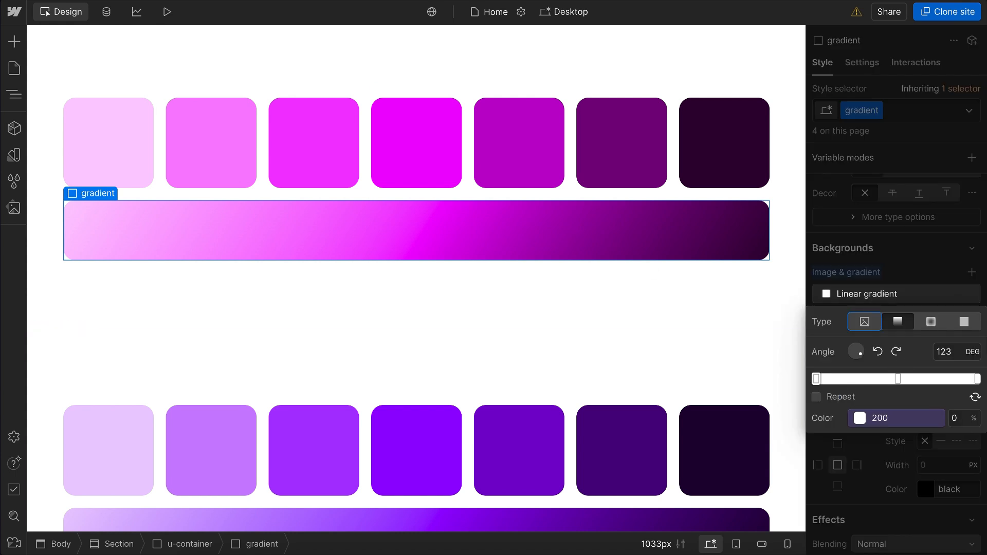
# Step: Switch to the Copy of Lumos V2 project and open the site width value in its default variable collection
pyautogui.moveTo(4, 141)
pyautogui.click(54, 194)
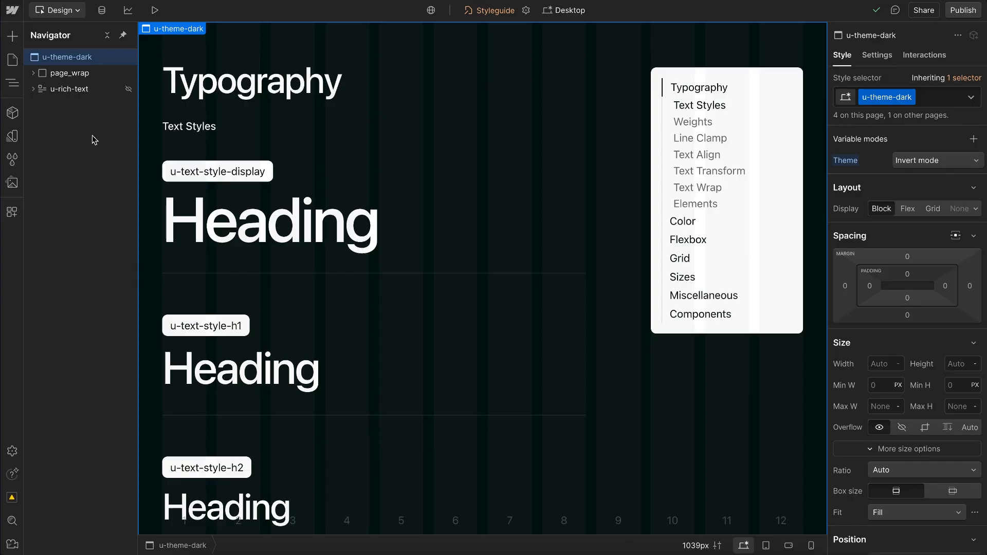
pyautogui.click(12, 136)
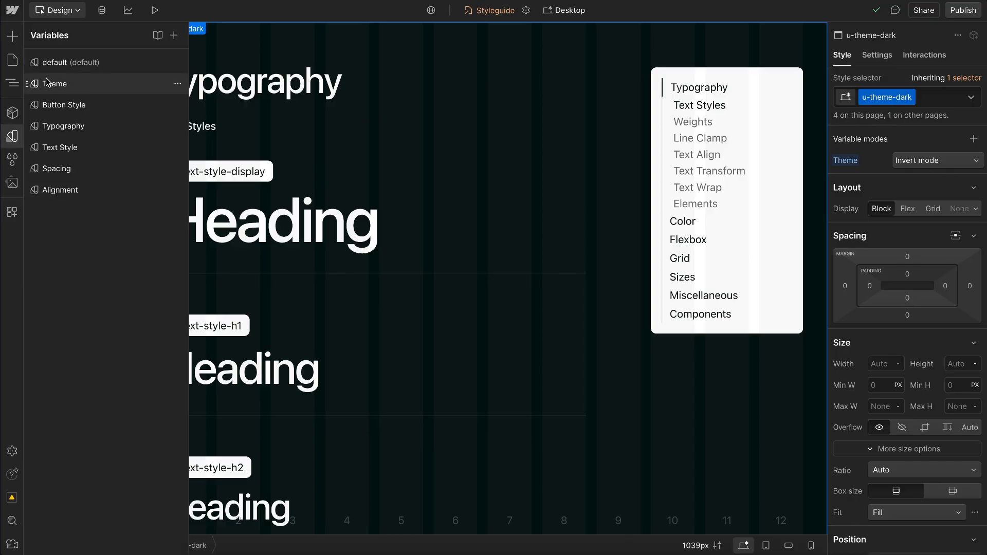
pyautogui.click(76, 69)
pyautogui.click(373, 105)
pyautogui.click(373, 104)
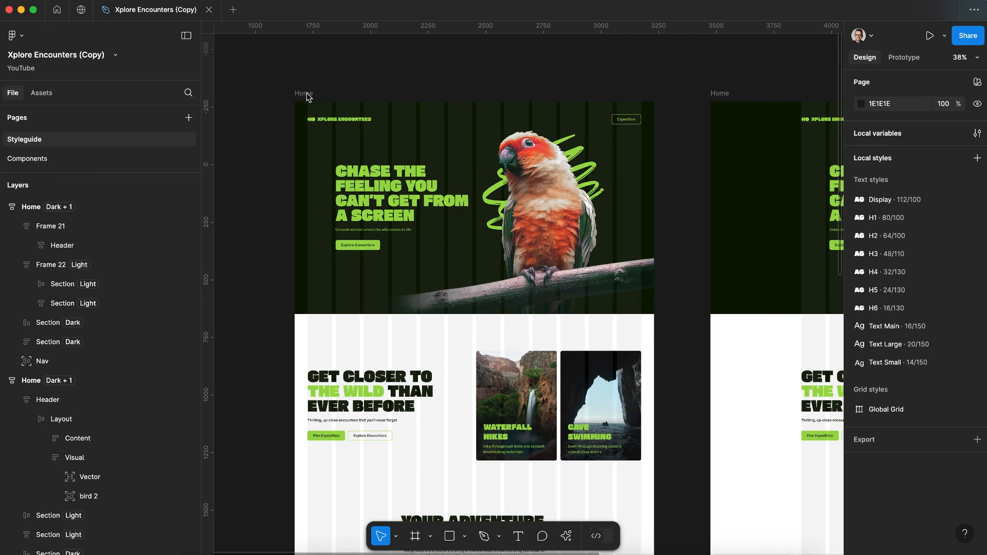
# Step: Switch to the Xplore Encounters Figma file, select the 1560-wide Home frame, and calculate 1560/16
pyautogui.click(306, 95)
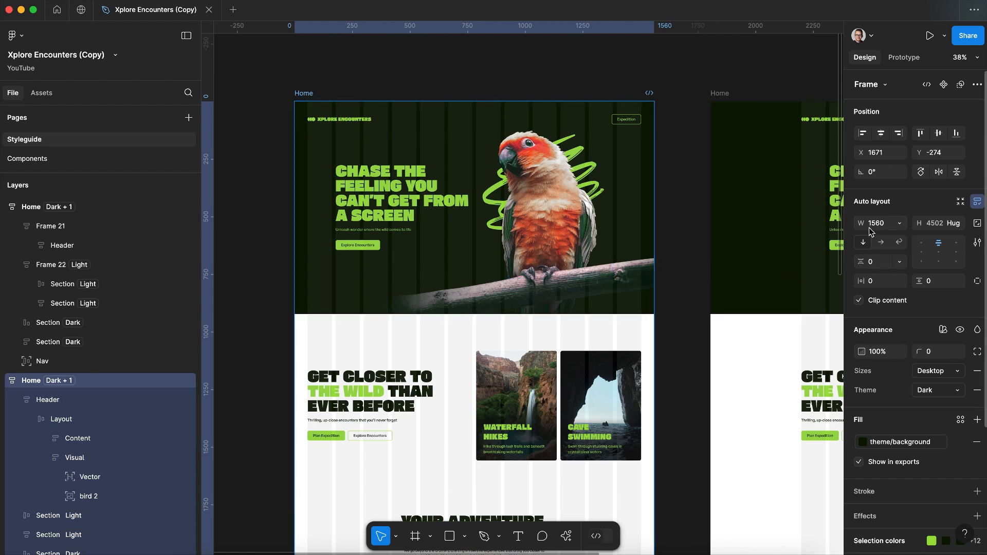
pyautogui.press('super+space')
pyautogui.write('1560/16')
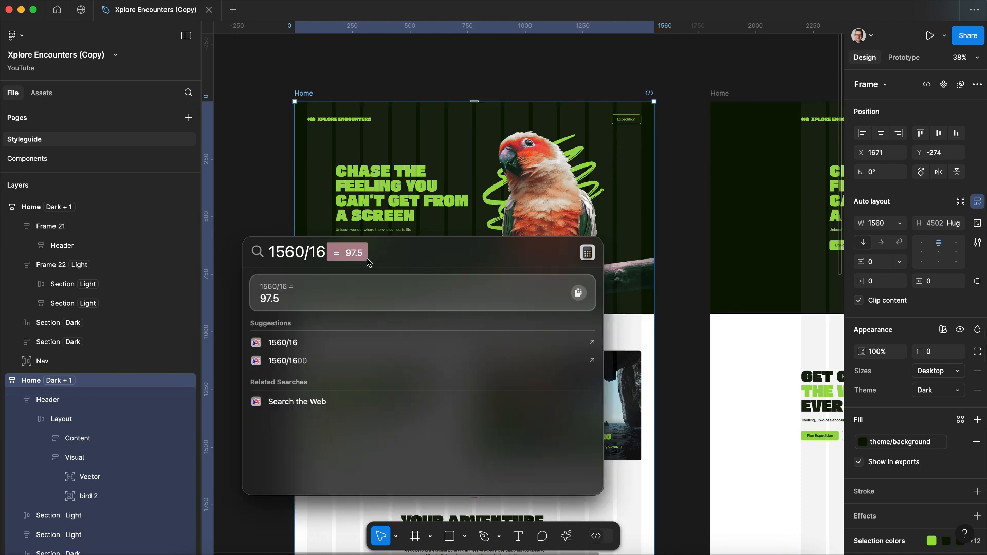
# Step: Return to the Webflow variables and set the site width to 97.5rem
pyautogui.hotkey('ctrl', 'Left')
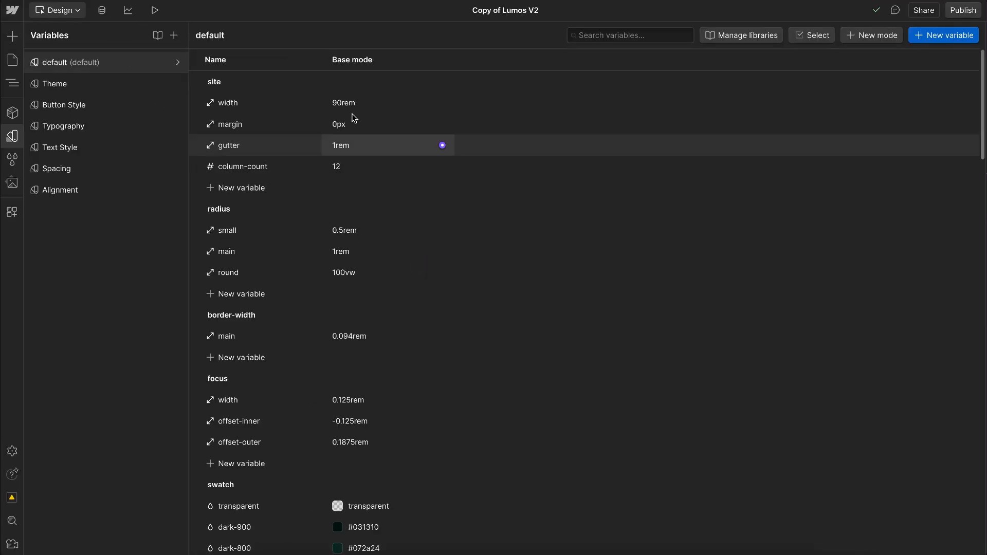
pyautogui.click(346, 102)
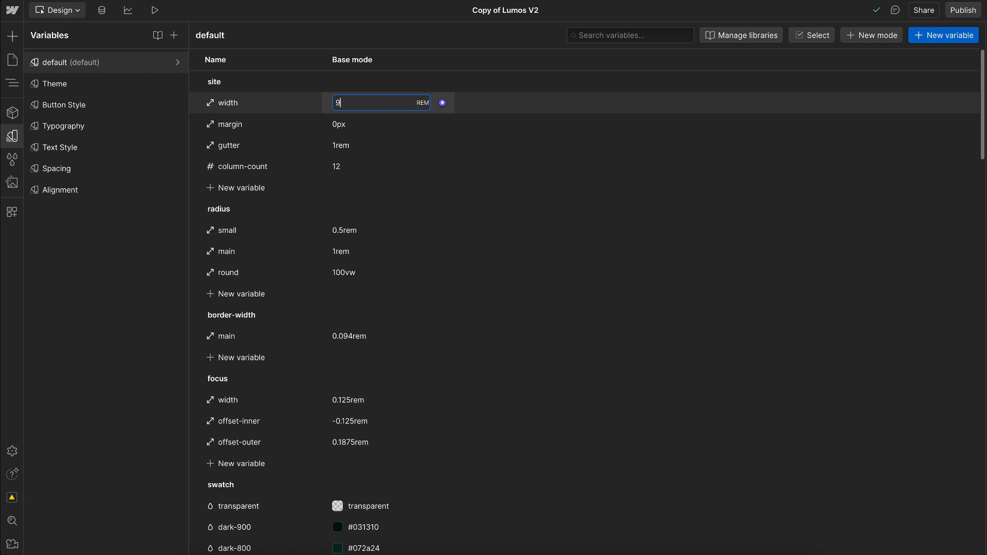
pyautogui.press('Escape')
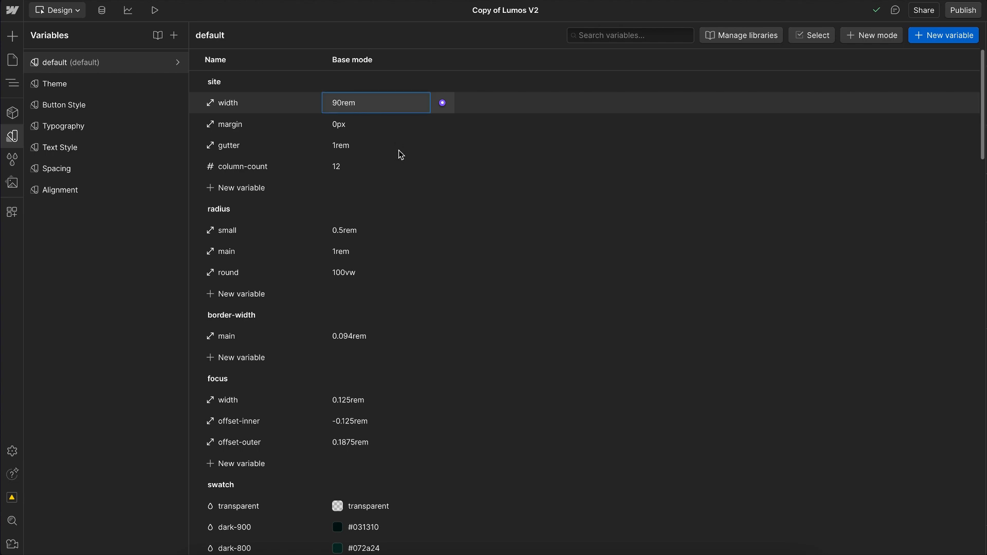
# Step: In the Figma file, examine the horizontal padding of the light "Get closer to the wild" section in the wider Home frame
pyautogui.hotkey('ctrl', 'Right')
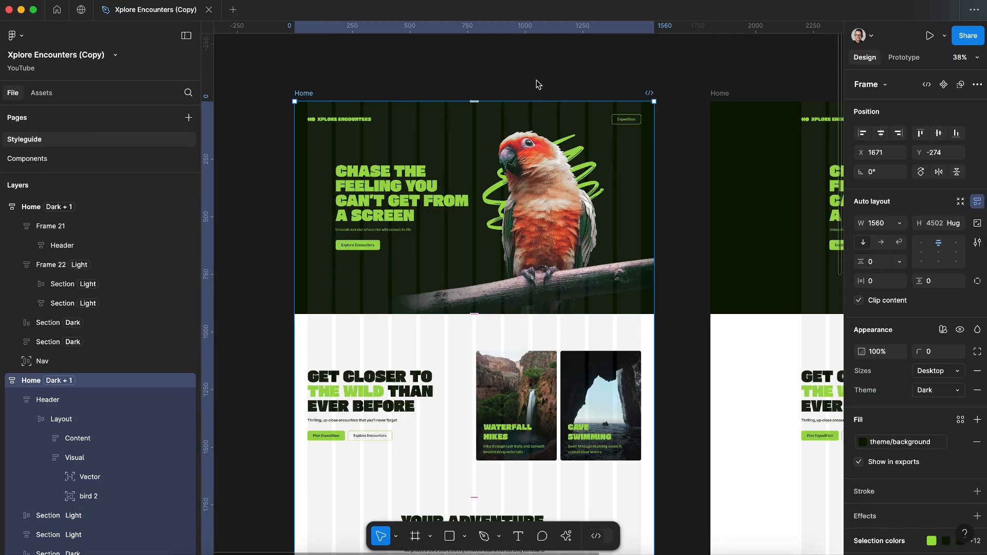
pyautogui.scroll(-2, 536, 83)
pyautogui.hscroll(10, 536, 81)
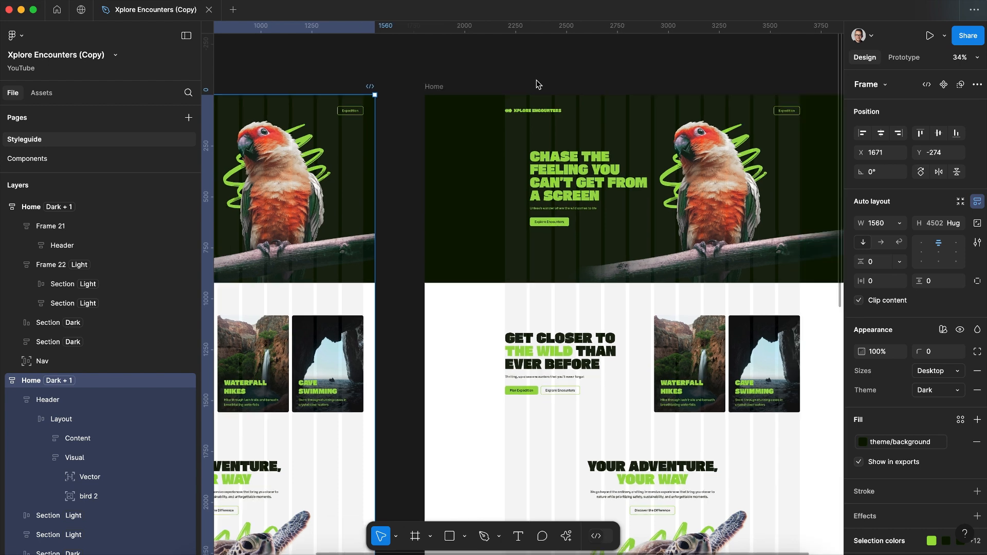
pyautogui.scroll(-1, 810, 305)
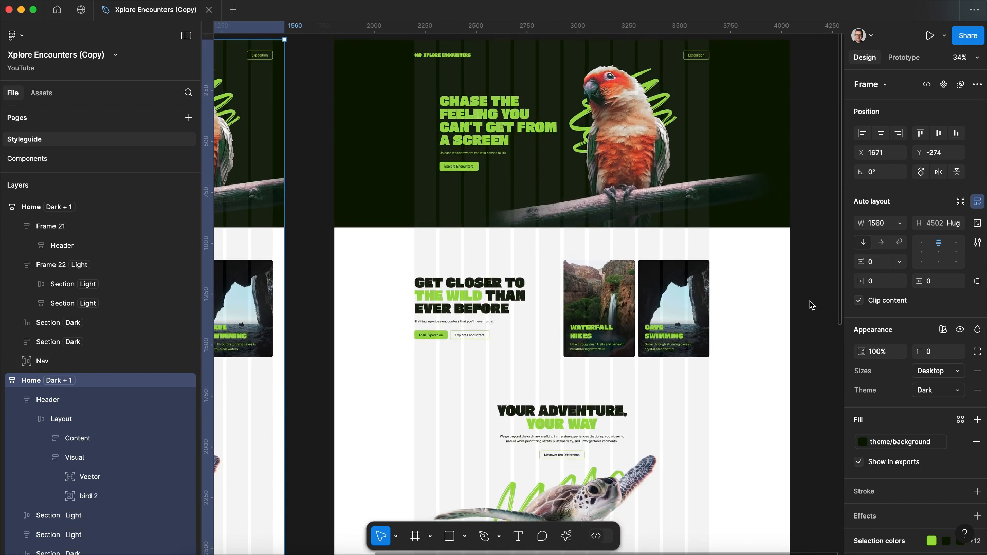
pyautogui.doubleClick(442, 259)
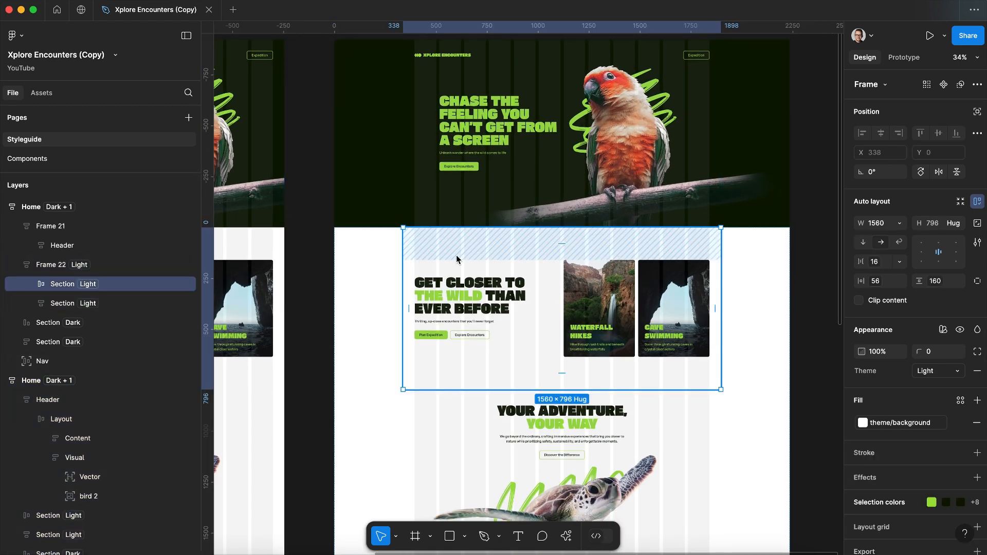
pyautogui.click(409, 259)
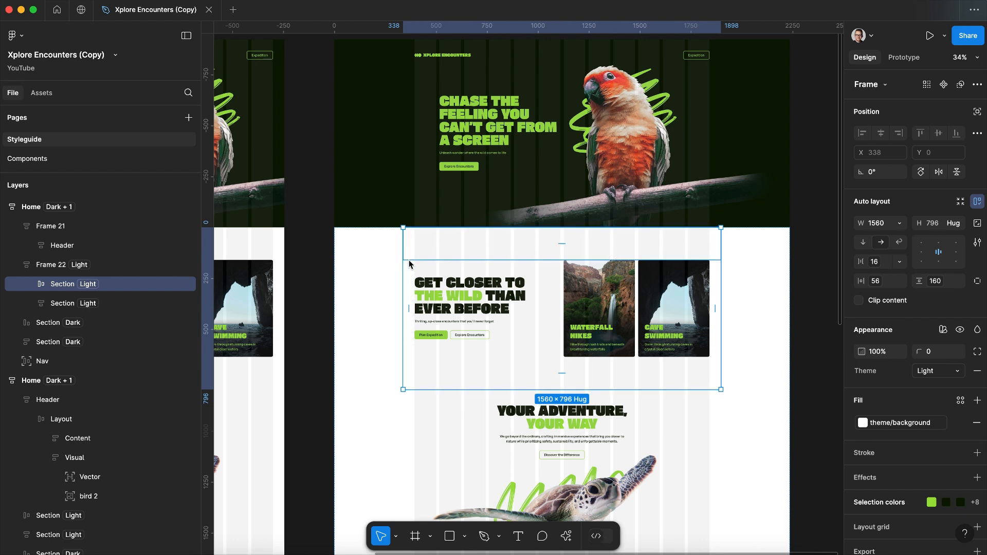
pyautogui.click(408, 278)
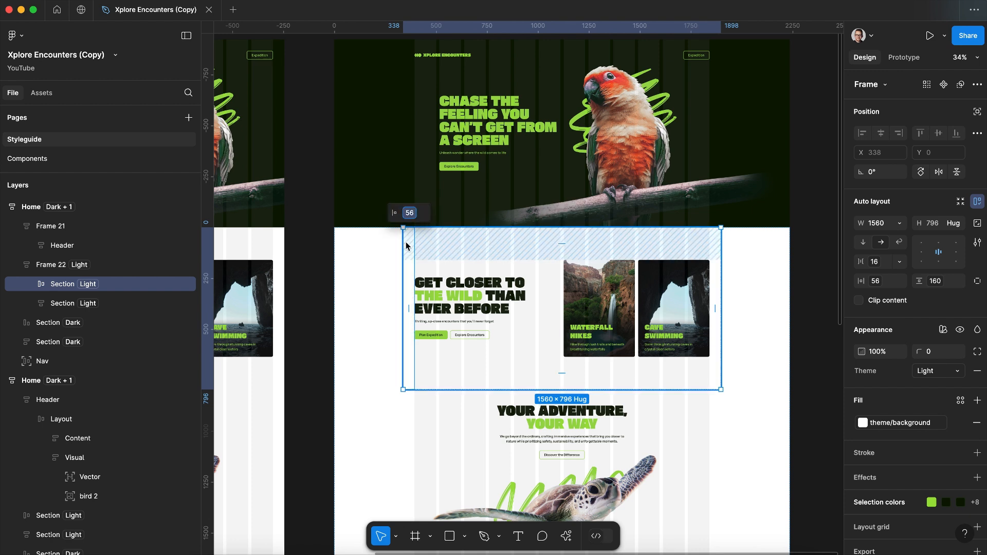
pyautogui.click(462, 252)
pyautogui.click(421, 270)
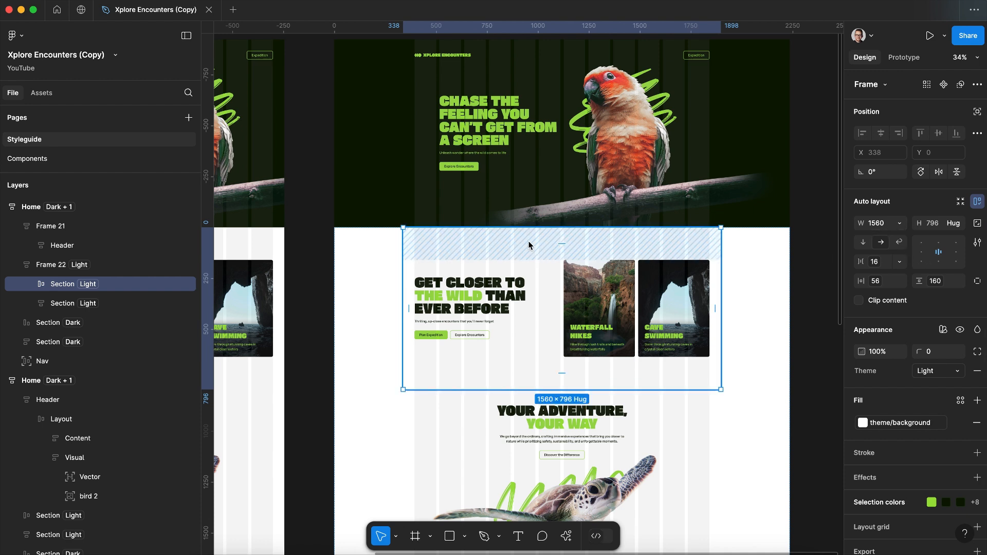
pyautogui.doubleClick(405, 265)
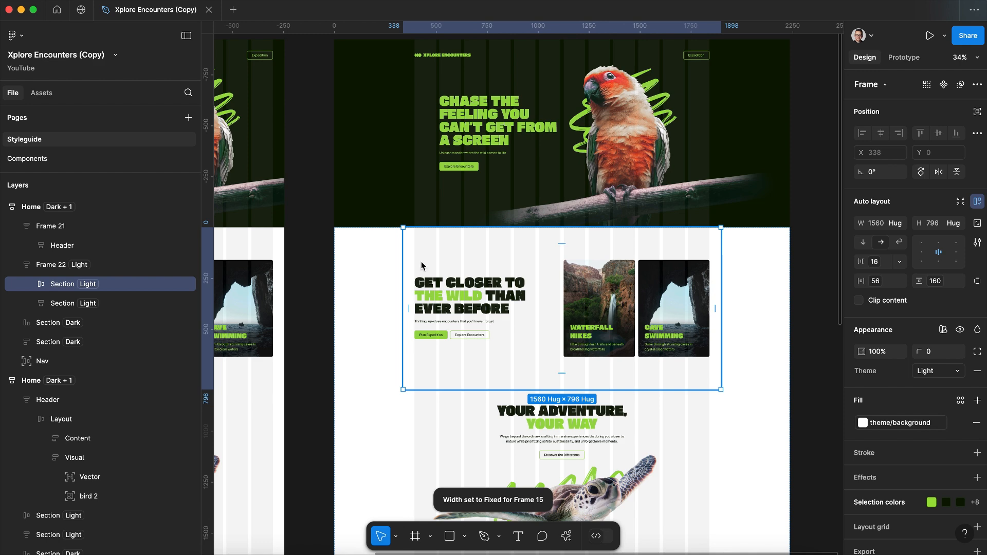
# Step: Check the horizontal padding of the same light section in the 1560-wide Home frame
pyautogui.hscroll(-10, 422, 265)
pyautogui.click(402, 278)
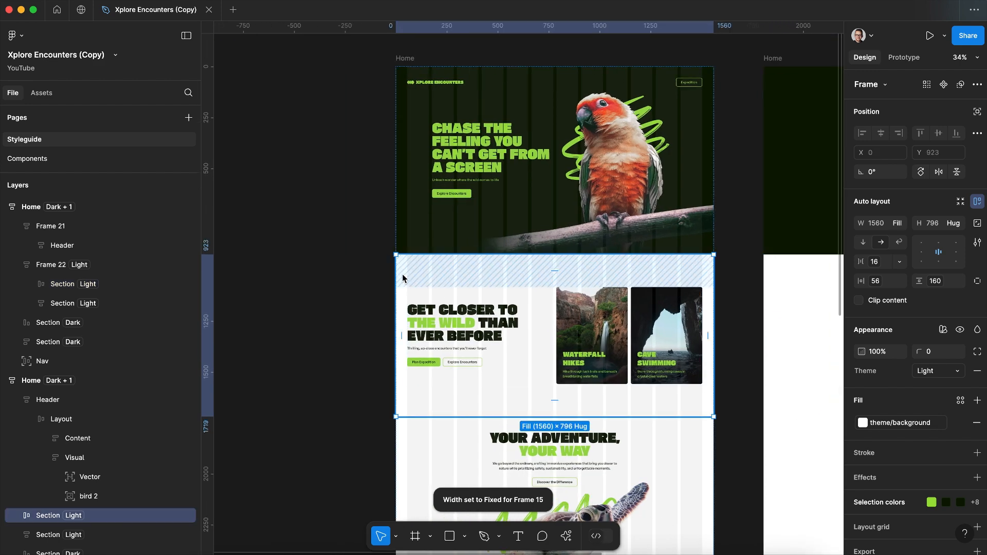
pyautogui.click(403, 308)
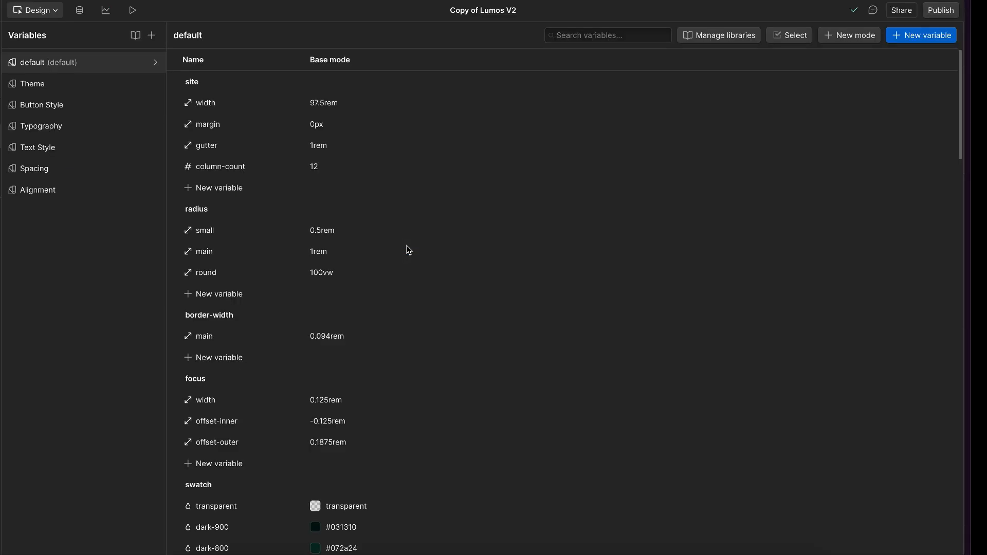
# Step: Switch back to Webflow and review the site width and margin variables
pyautogui.click(355, 103)
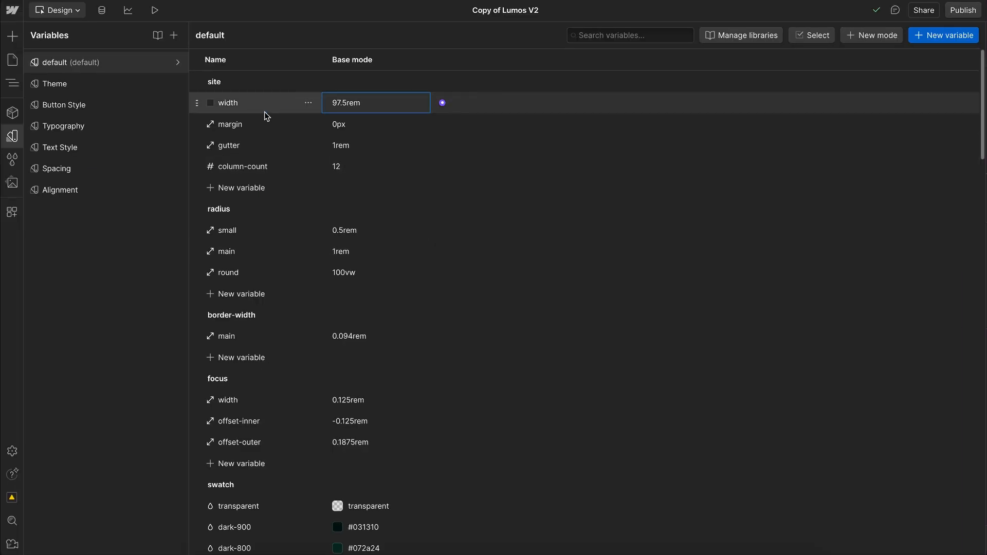
pyautogui.click(363, 126)
pyautogui.click(498, 136)
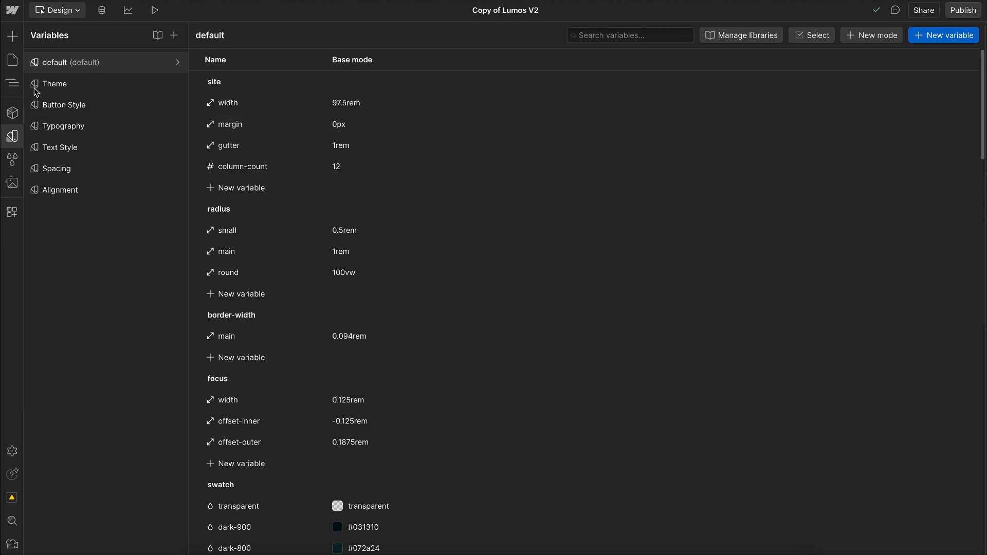
# Step: Return to the Styleguide page's element structure, search for "flui", and launch the Fluid Builder app
pyautogui.click(12, 84)
pyautogui.hotkey('ctrl', 'k')
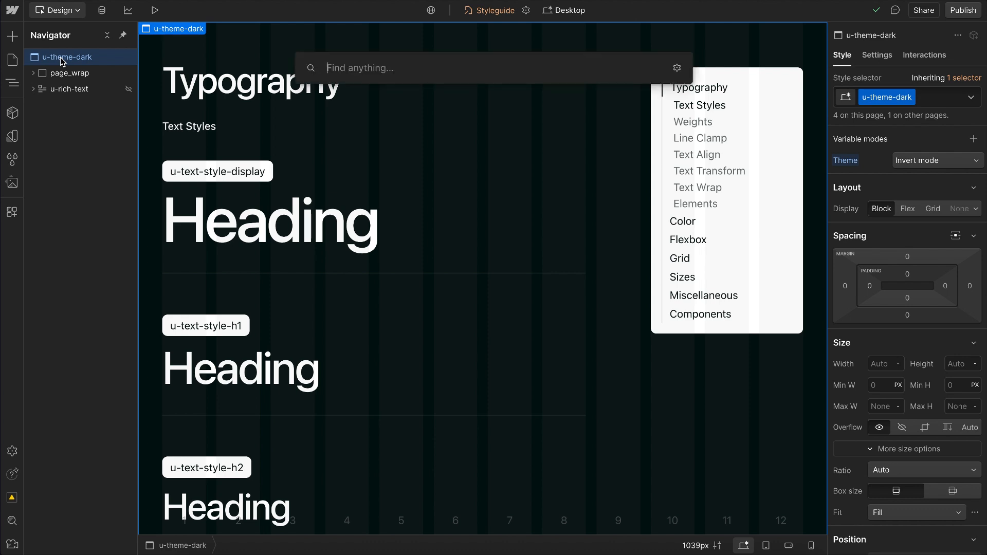
pyautogui.write('flui')
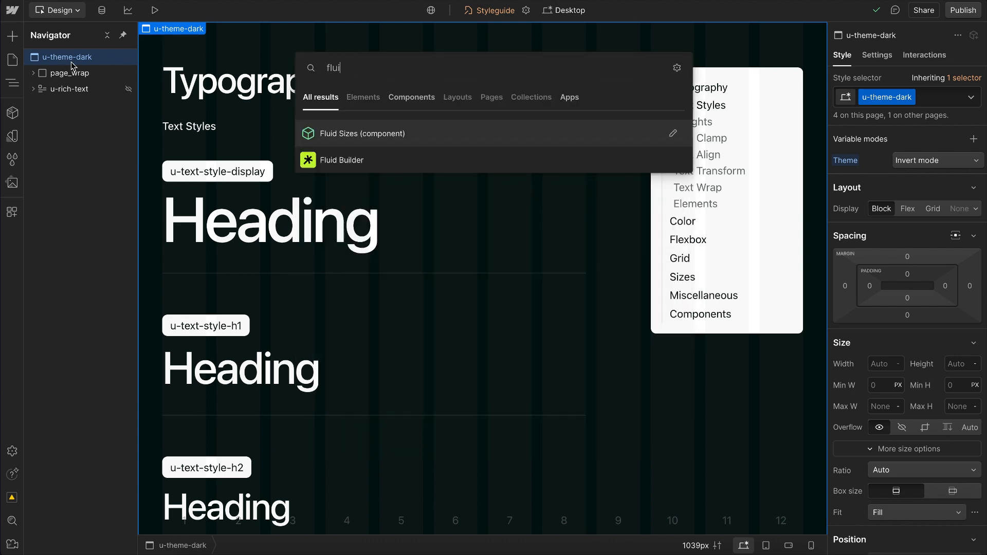
pyautogui.click(348, 160)
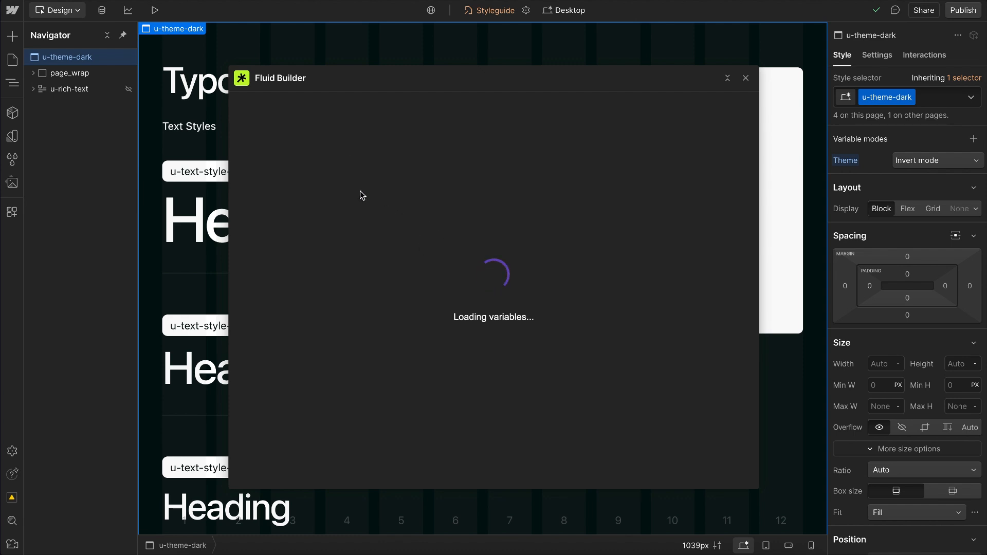
# Step: Set the --site--margin variable to 56 px at the maximum screen size and 18 px at the minimum
pyautogui.click(454, 152)
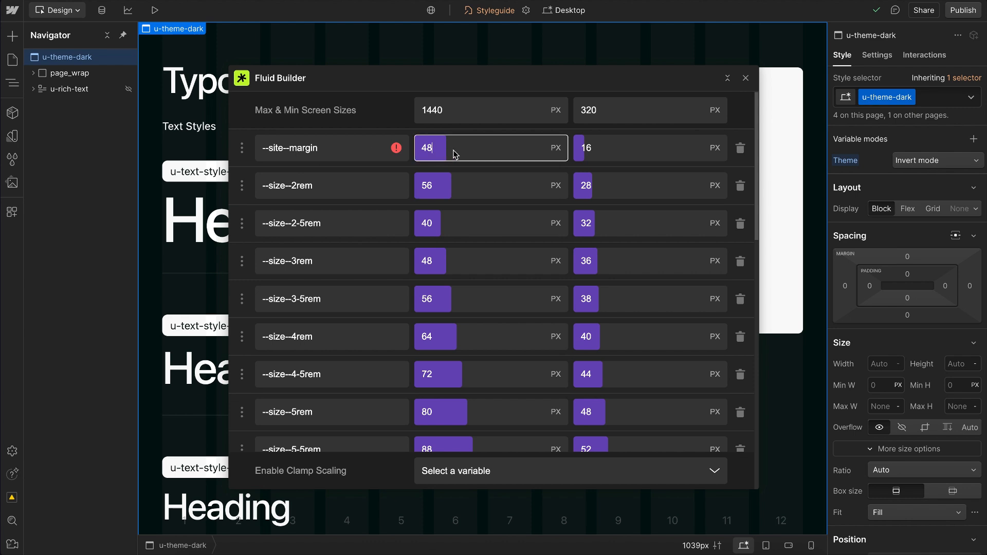
pyautogui.press('BackSpace')
pyautogui.press('BackSpace')
pyautogui.click(622, 152)
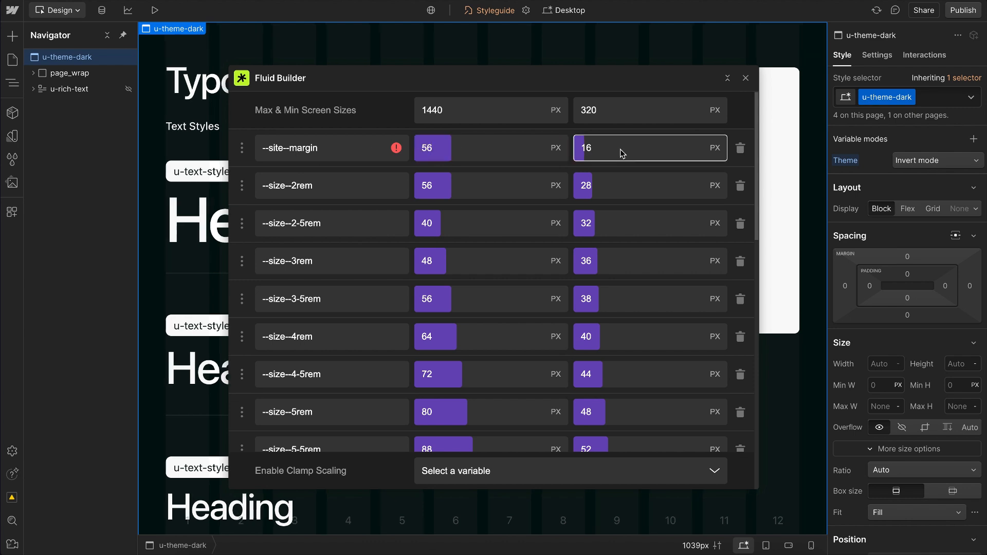
# Step: Try a maximum value of 80 px for --site--margin
pyautogui.click(469, 142)
pyautogui.press('BackSpace')
pyautogui.press('BackSpace')
pyautogui.write('80')
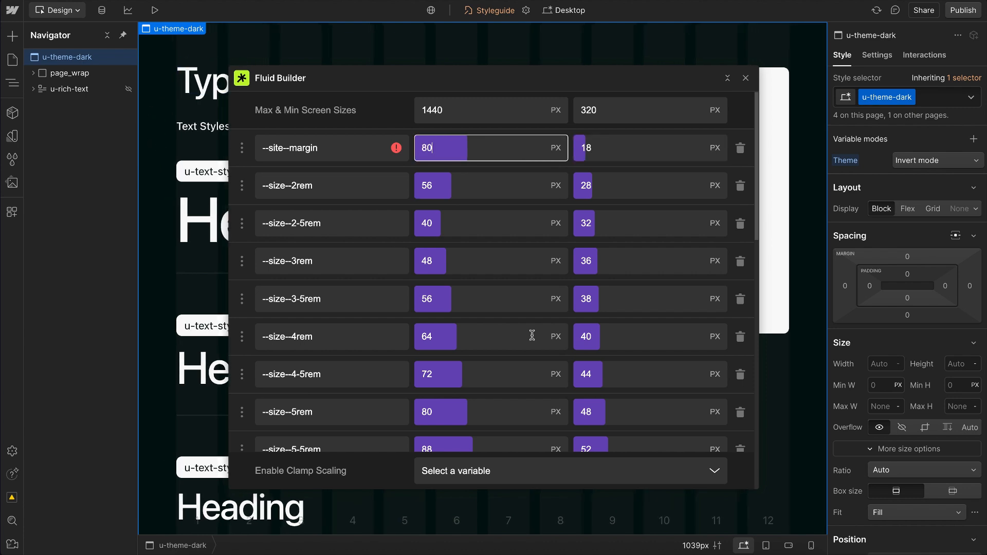
# Step: Set the canvas preview width to 1560 px
pyautogui.click(696, 545)
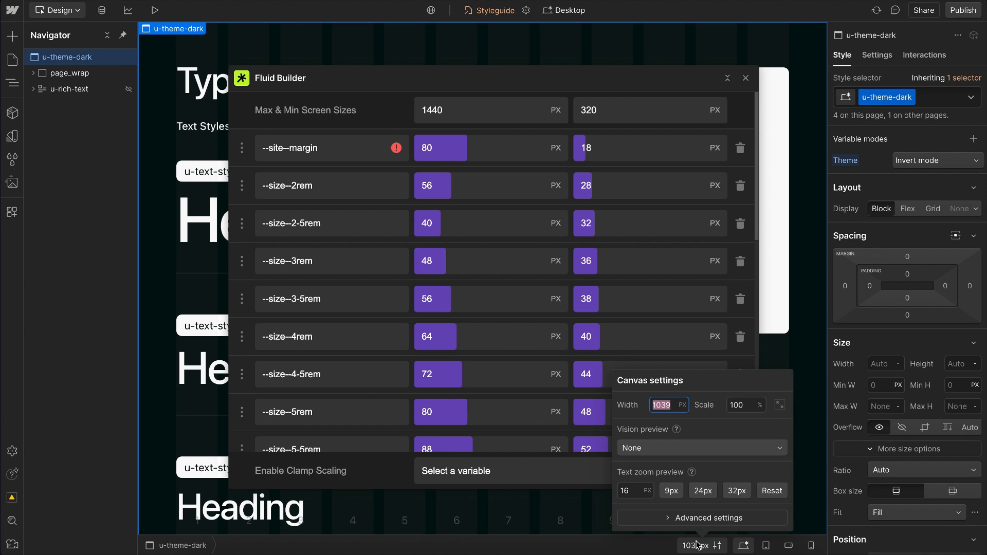
pyautogui.write('1')
pyautogui.press('Return')
# Step: Set the maximum value of --site--margin to 56 px
pyautogui.click(443, 153)
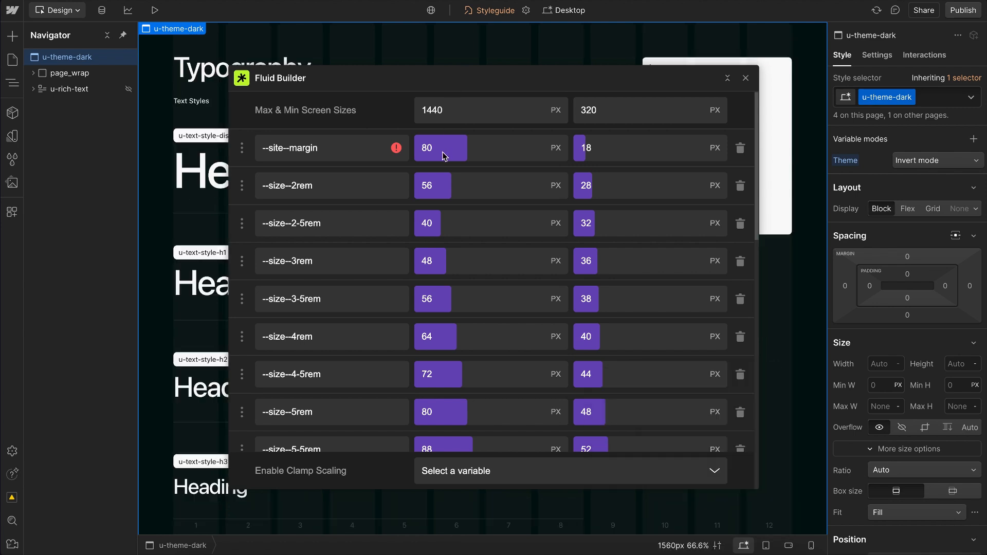
pyautogui.click(451, 148)
pyautogui.press('BackSpace')
pyautogui.write('56')
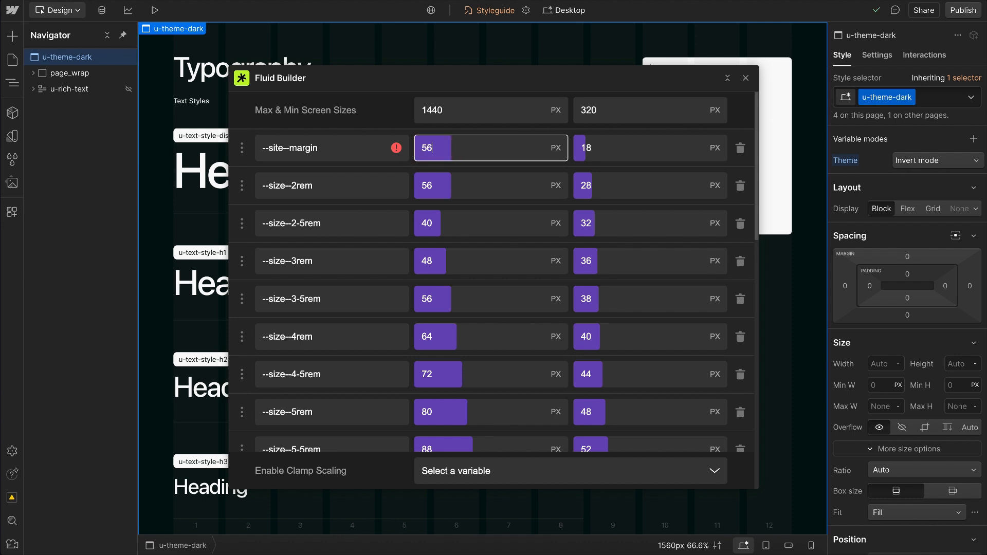
# Step: Set Fluid Builder's maximum screen size to 1560 px and review the --site--margin maximum and minimum values
pyautogui.moveTo(443, 113); pyautogui.dragTo(425, 112)
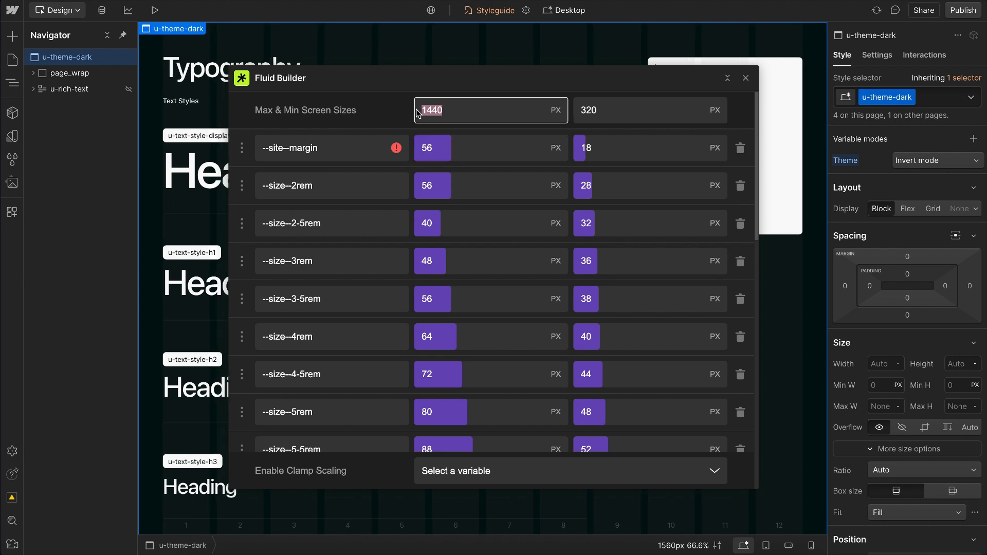
pyautogui.press('BackSpace')
pyautogui.click(461, 150)
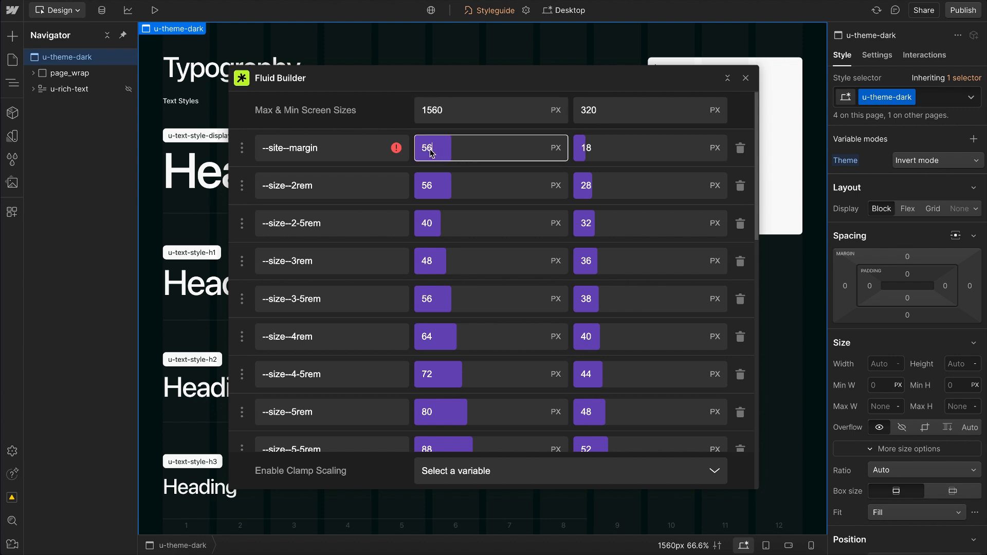
pyautogui.click(596, 156)
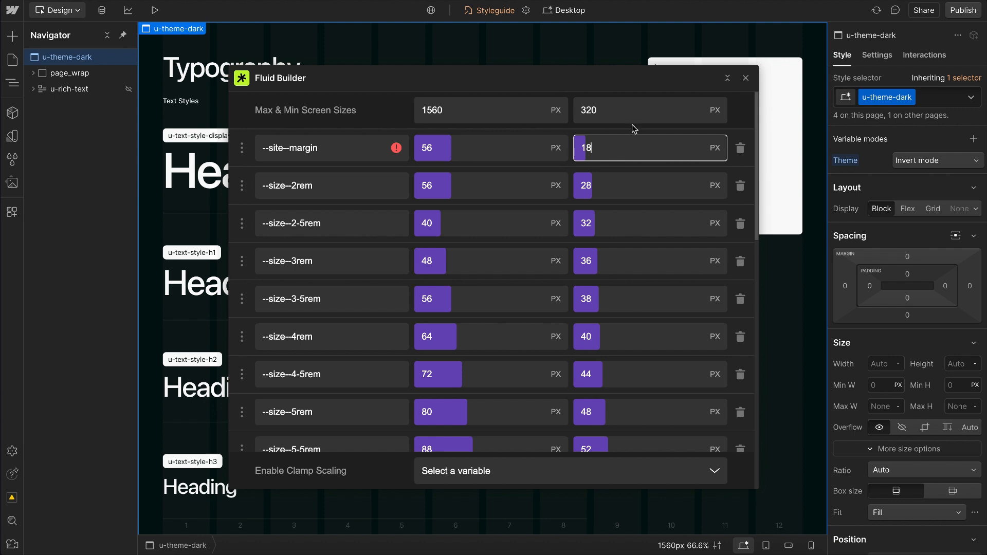
# Step: Review the minimum screen size and the --site--margin minimum value in Fluid Builder, and close the app window
pyautogui.click(610, 116)
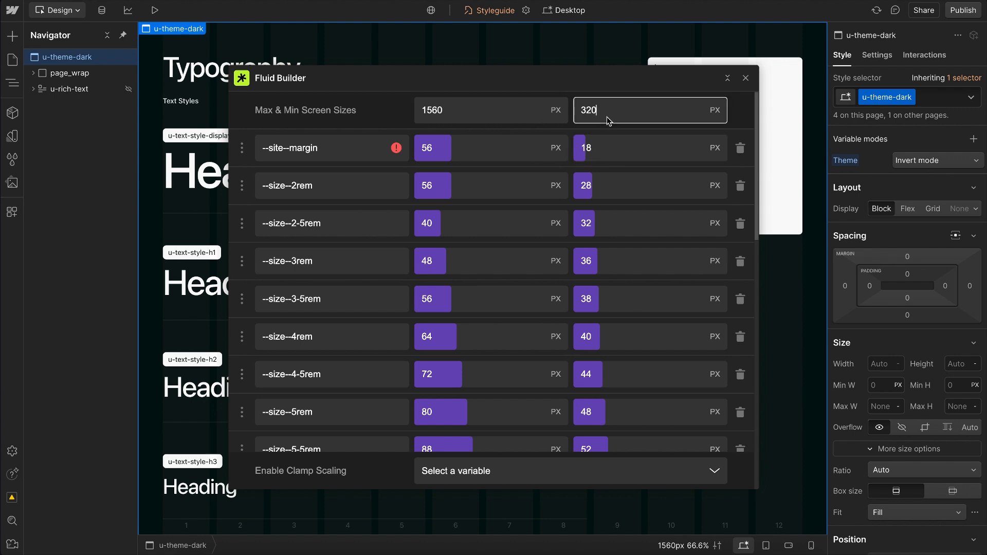
pyautogui.click(598, 156)
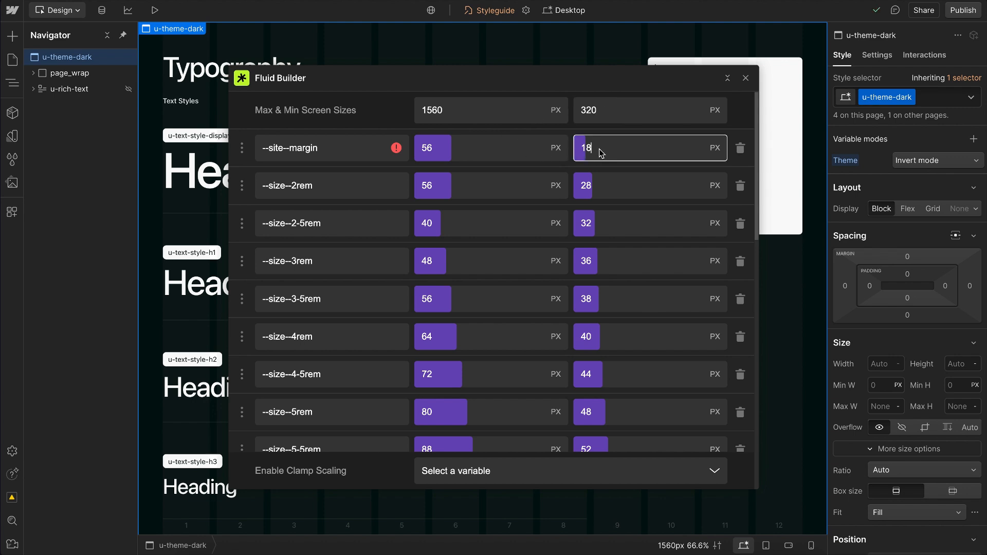
pyautogui.click(605, 114)
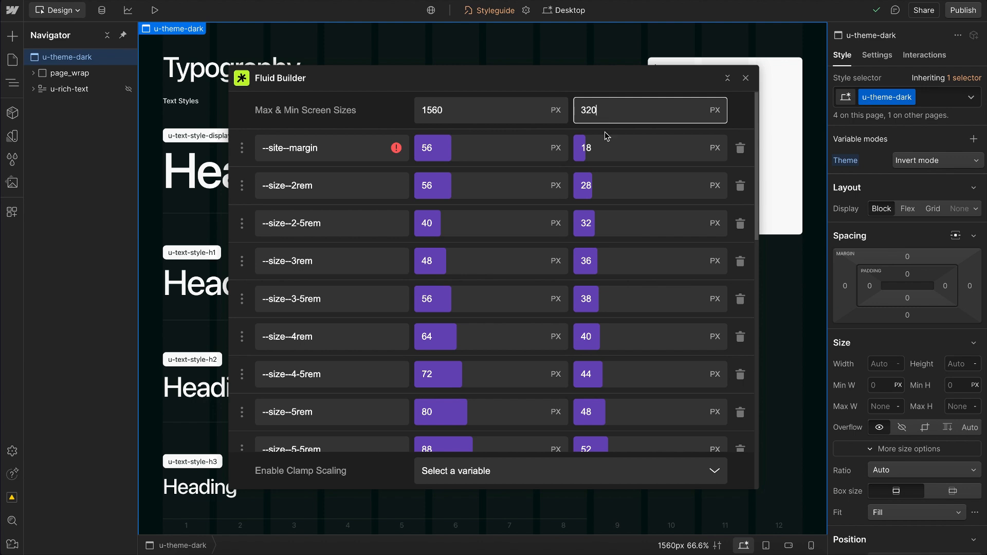
pyautogui.click(746, 77)
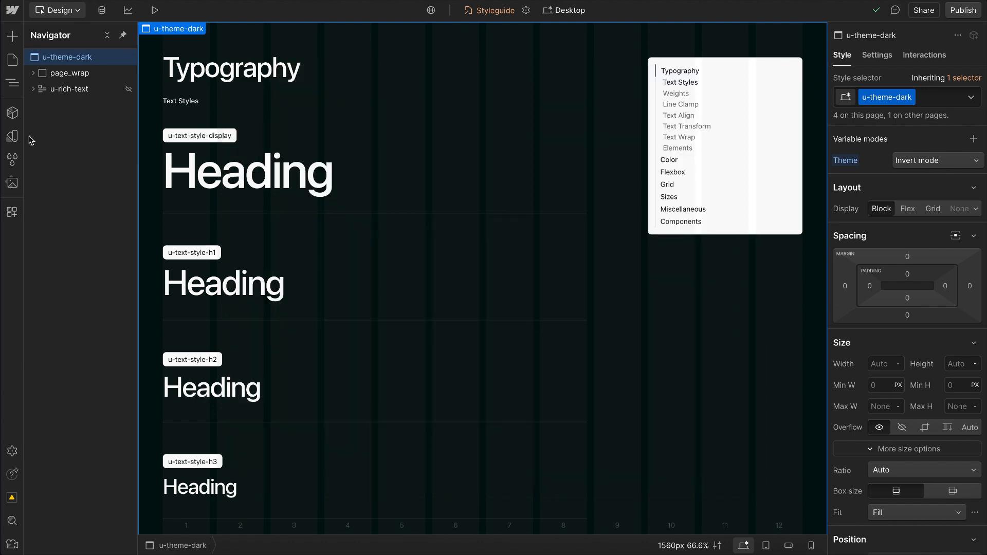
# Step: Open the default variables and compare the site gutter value with the layout spacing of the Figma design
pyautogui.click(14, 136)
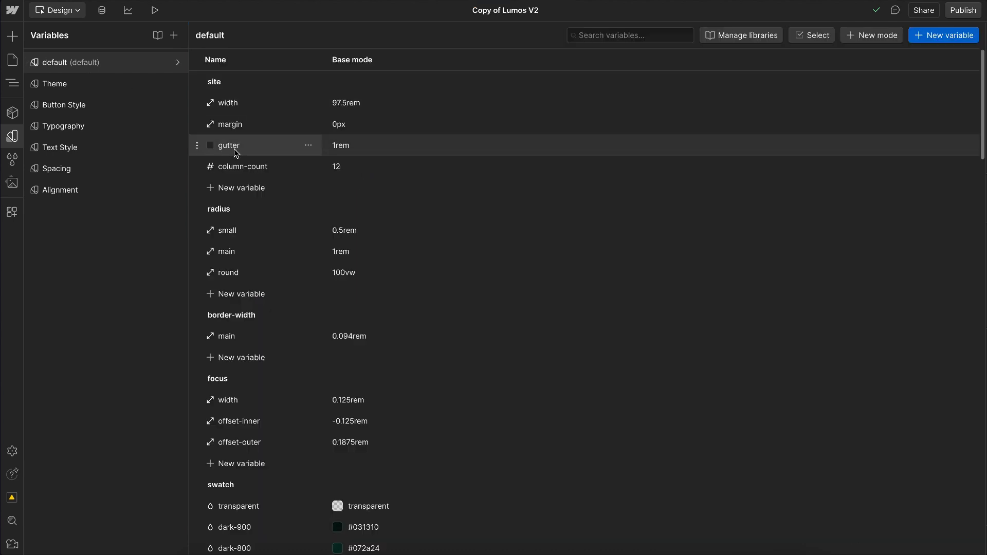
pyautogui.hotkey('ctrl', 'Right')
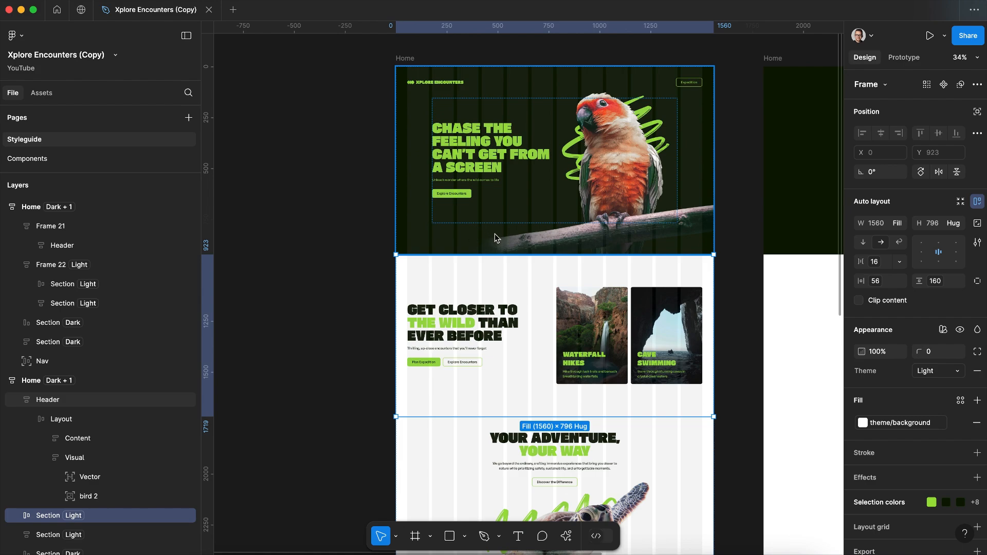
pyautogui.hotkey('ctrl', 'Left')
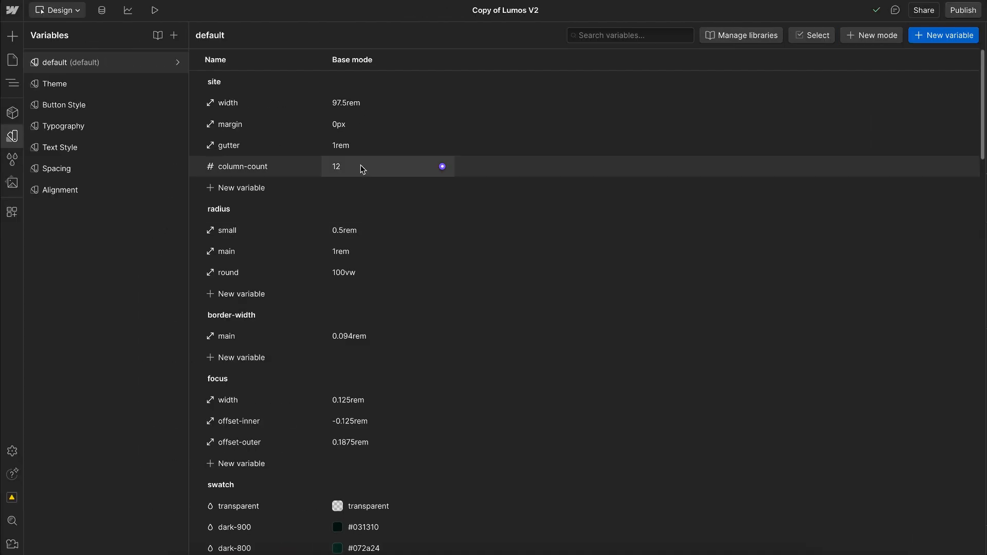
pyautogui.click(363, 144)
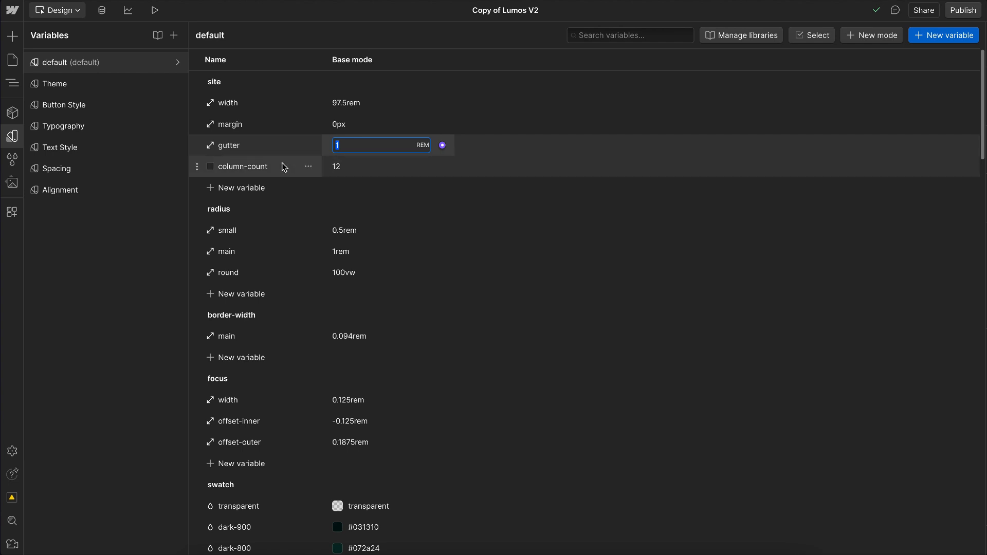
# Step: Try changing the site column-count variable to 11, and undo the change
pyautogui.click(360, 170)
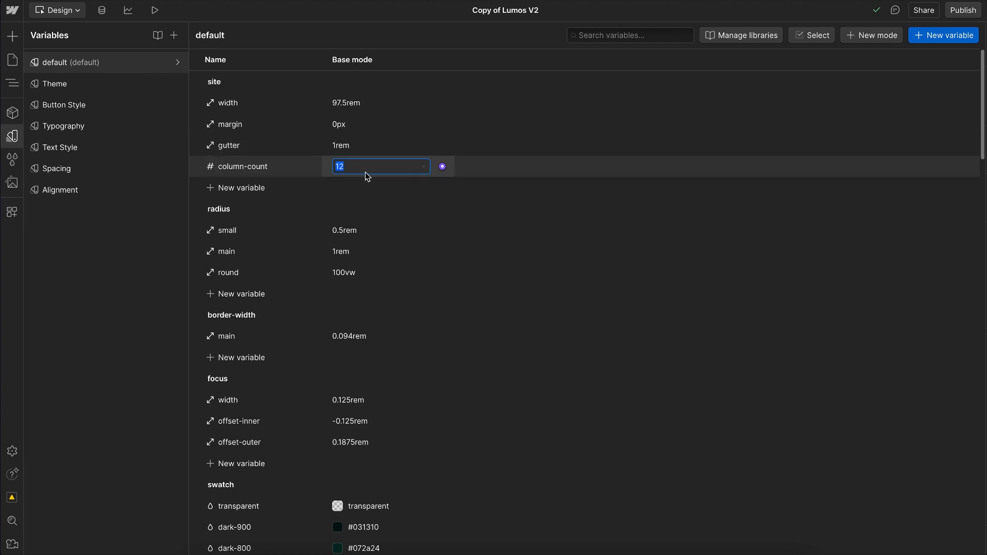
pyautogui.write('11')
pyautogui.press('Down')
pyautogui.press('Return')
pyautogui.press('super+z')
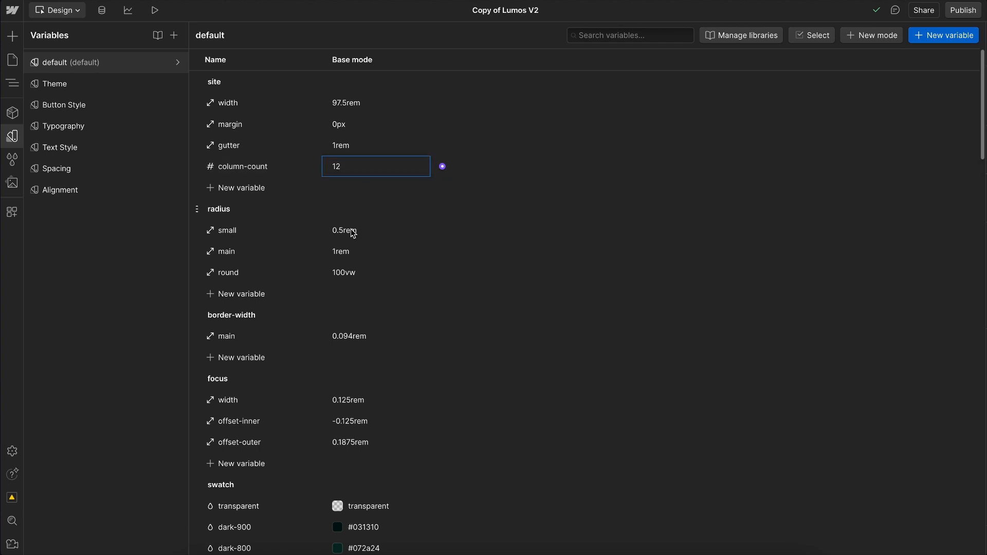
# Step: Inspect the small and main radius variables and the main border-width variable
pyautogui.click(351, 229)
pyautogui.click(354, 252)
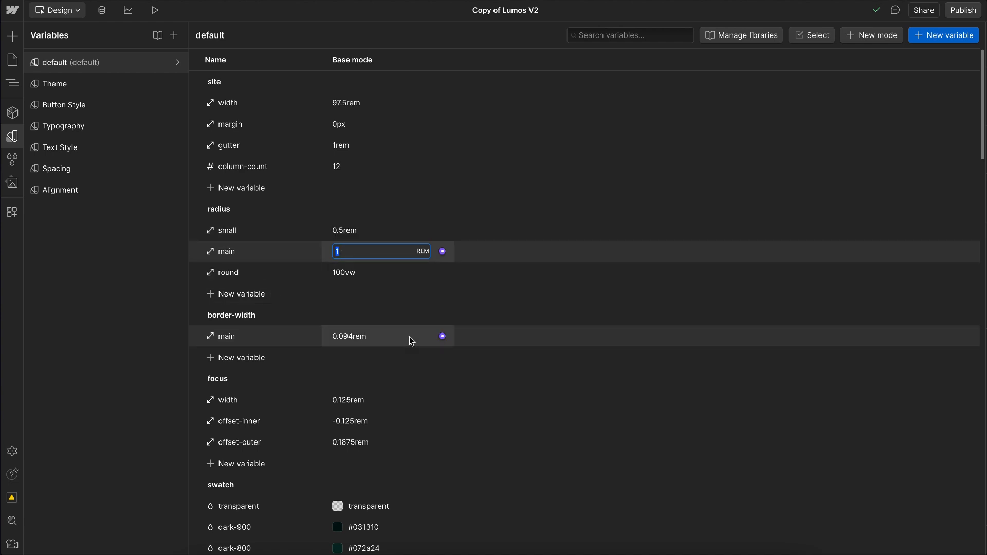
pyautogui.click(383, 339)
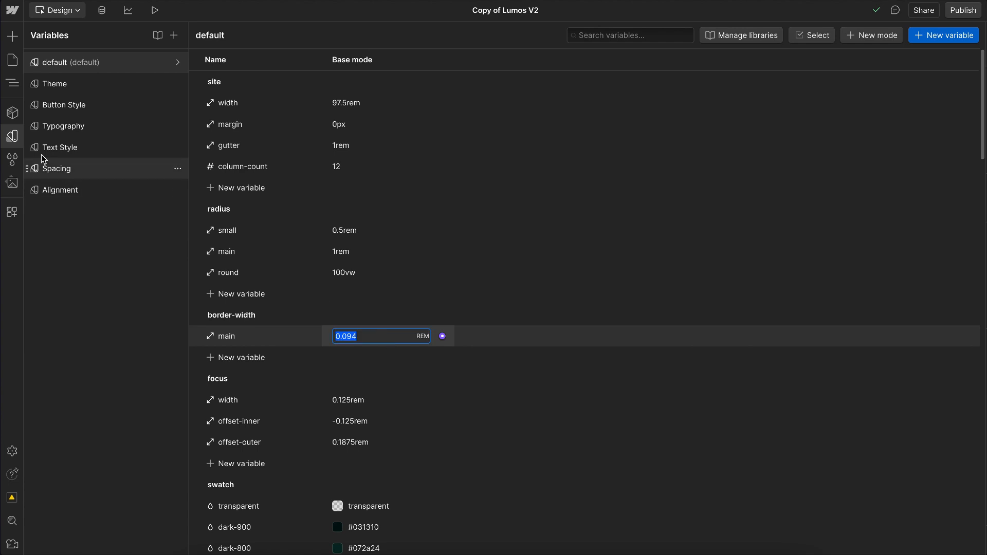
# Step: Return to the styleguide canvas and raise its text zoom preview to 19 px
pyautogui.click(12, 138)
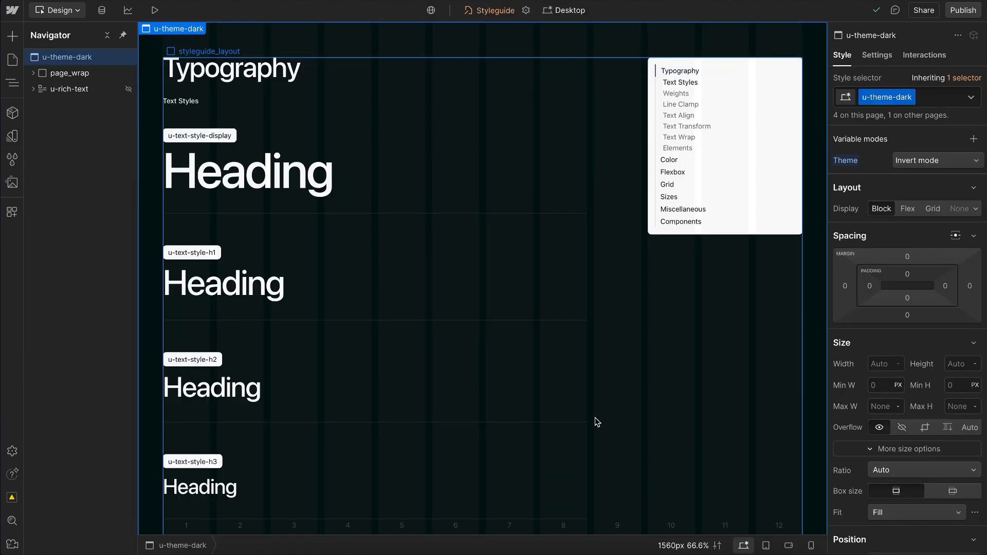
pyautogui.click(680, 545)
pyautogui.click(618, 493)
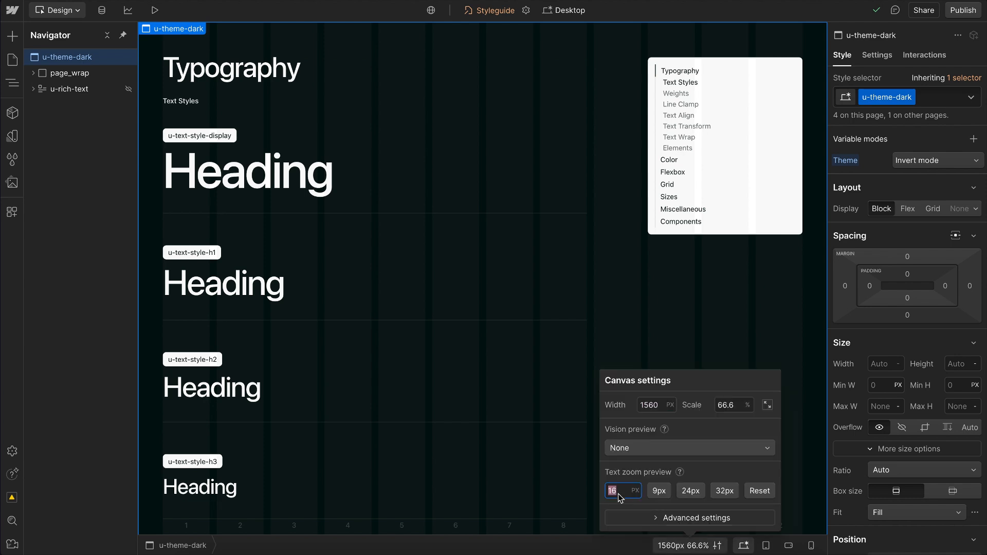
pyautogui.press('Up')
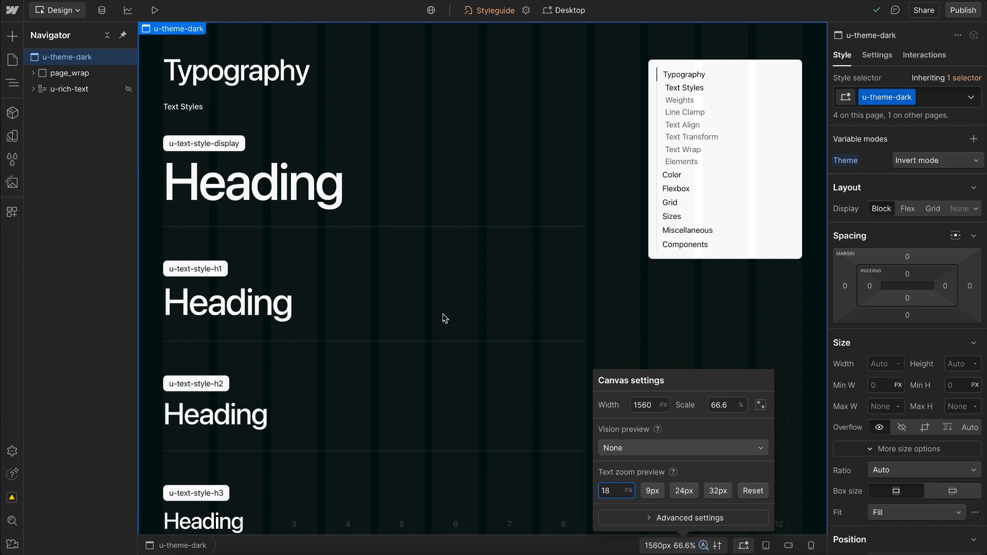
pyautogui.press('Up')
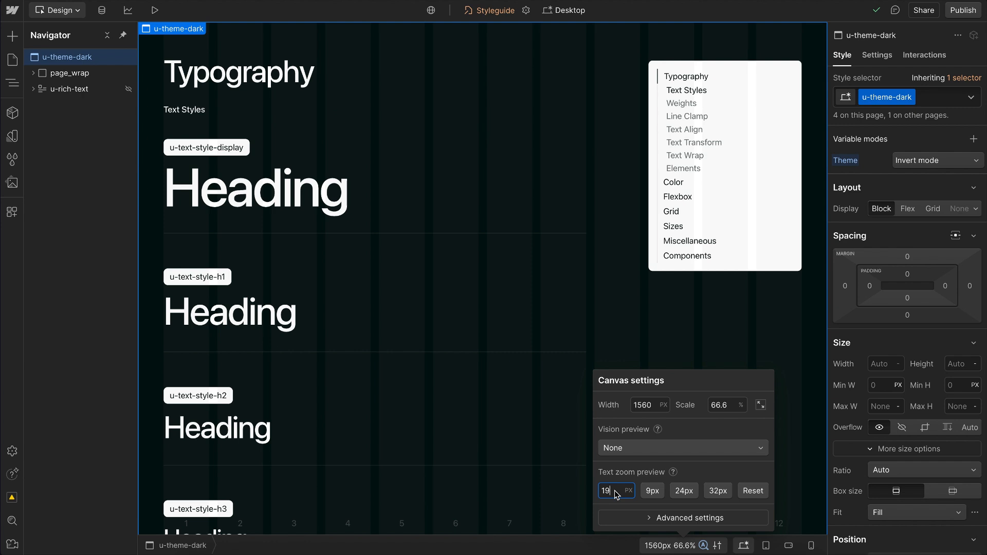
# Step: Reset the text zoom preview and inspect the focus width and offset variables in the default collection
pyautogui.click(754, 491)
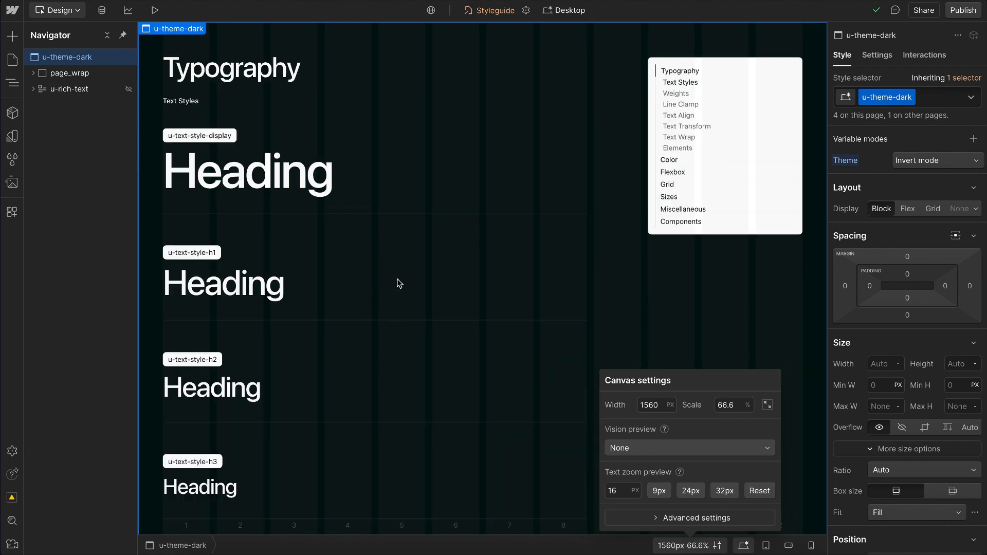
pyautogui.click(12, 136)
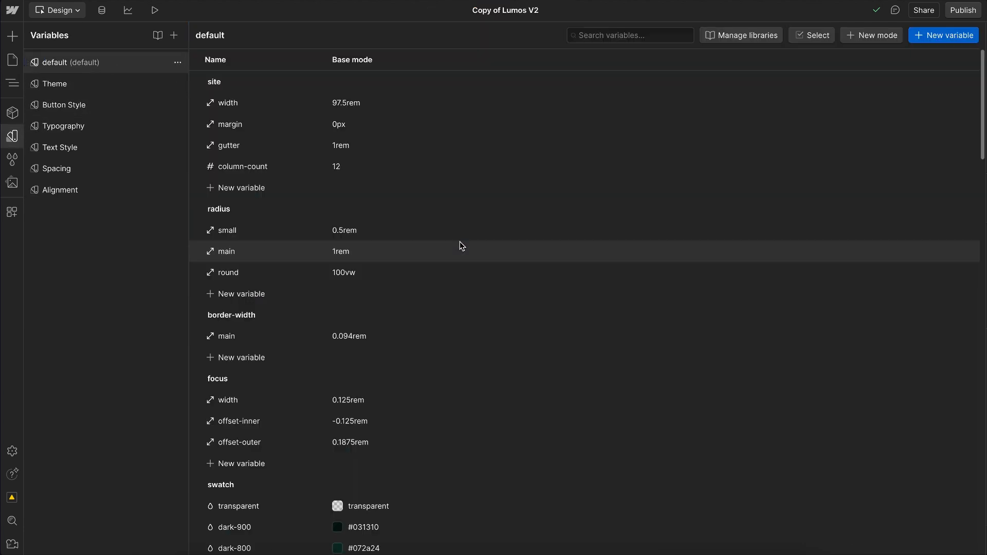
pyautogui.scroll(-5, 430, 337)
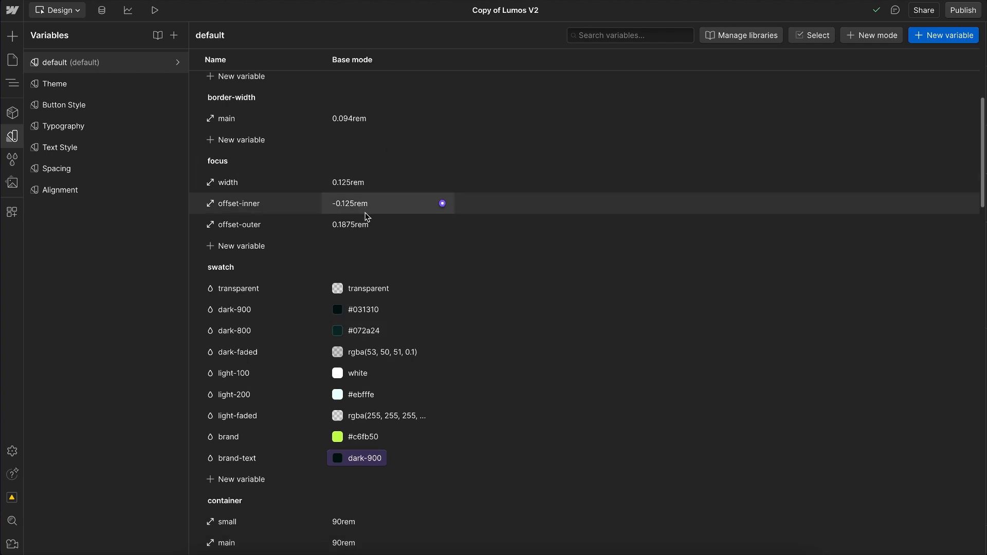
pyautogui.click(16, 133)
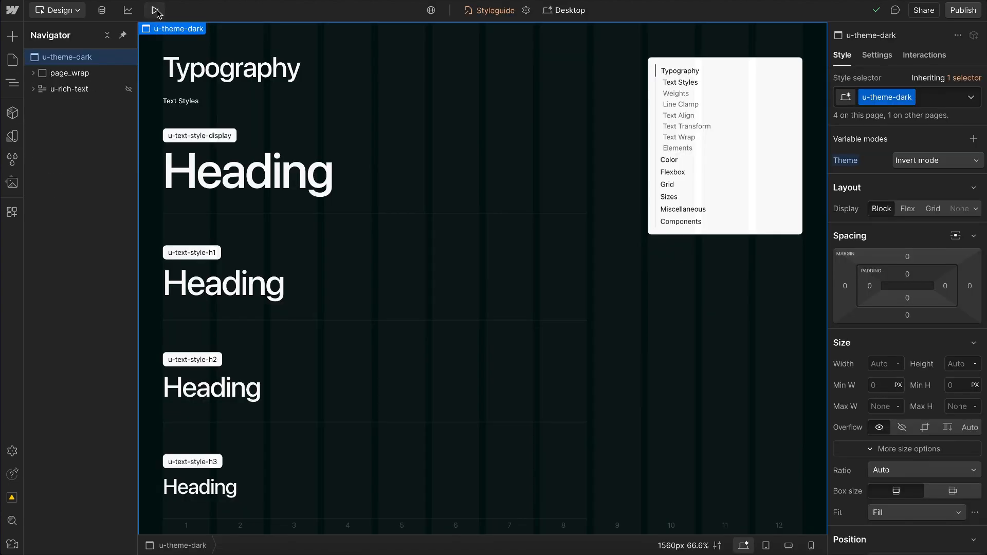
# Step: Preview the styleguide page and check the focus outline on the Typography navigation link
pyautogui.click(155, 11)
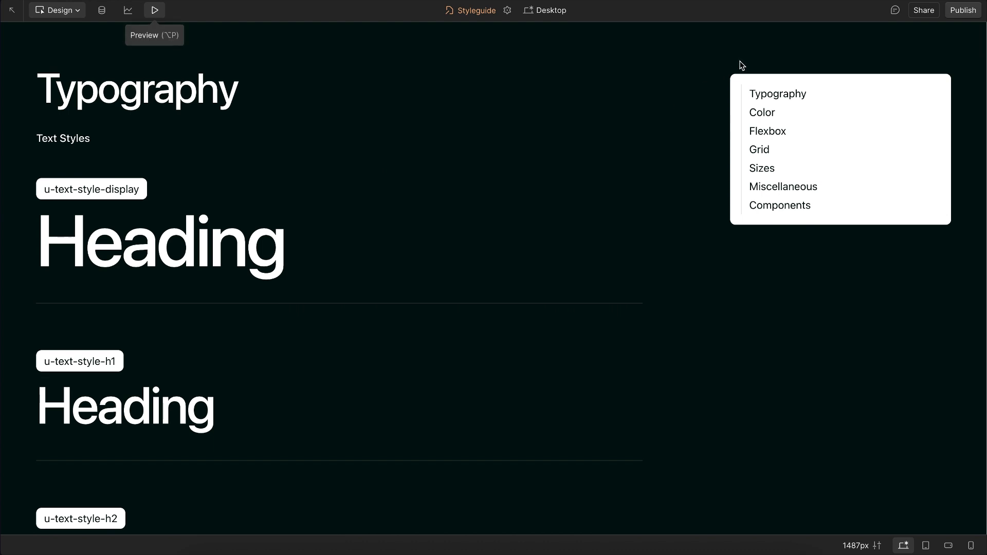
pyautogui.click(764, 93)
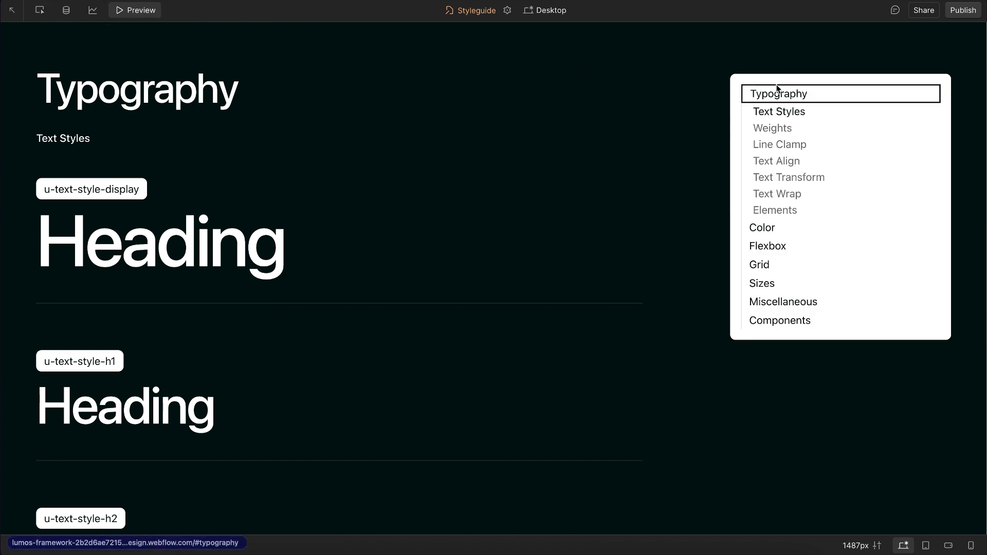
pyautogui.click(139, 10)
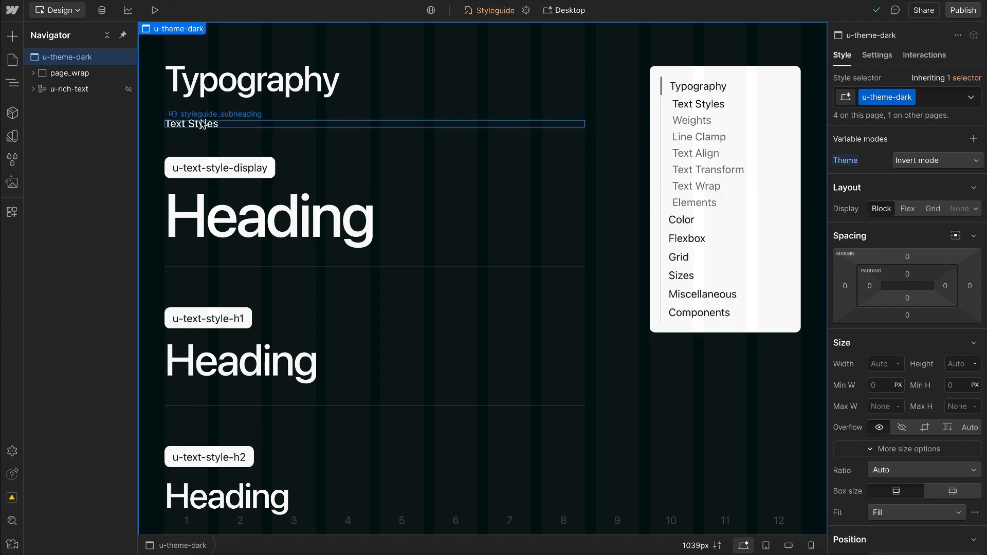
# Step: Insert a Btn / Main component after the Text Styles subheading
pyautogui.click(202, 125)
pyautogui.hotkey('ctrl', 'k')
pyautogui.write('btn')
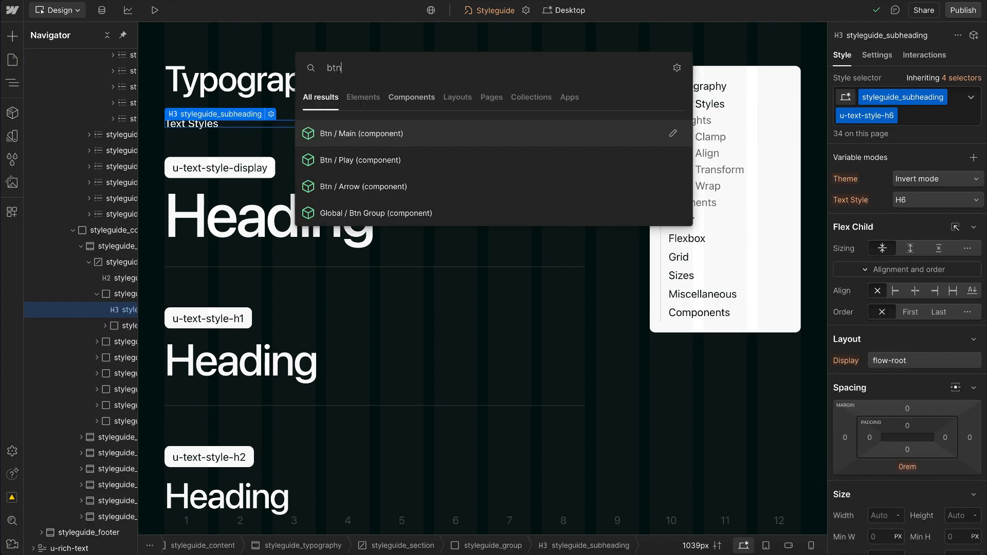
pyautogui.click(366, 139)
# Step: Preview the page and compare the focus outline around the new button with that of the navigation links
pyautogui.click(154, 11)
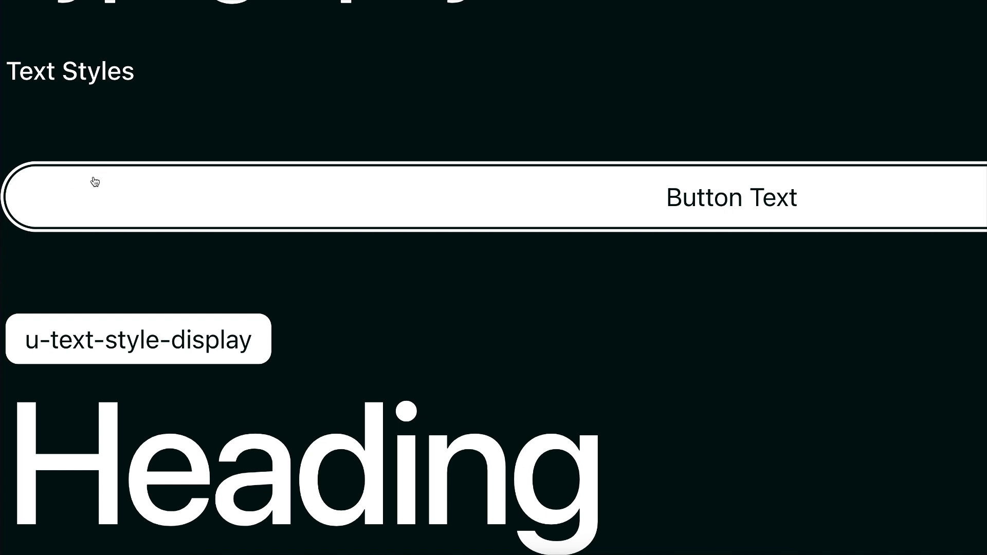
pyautogui.scroll(-2, 267, 102)
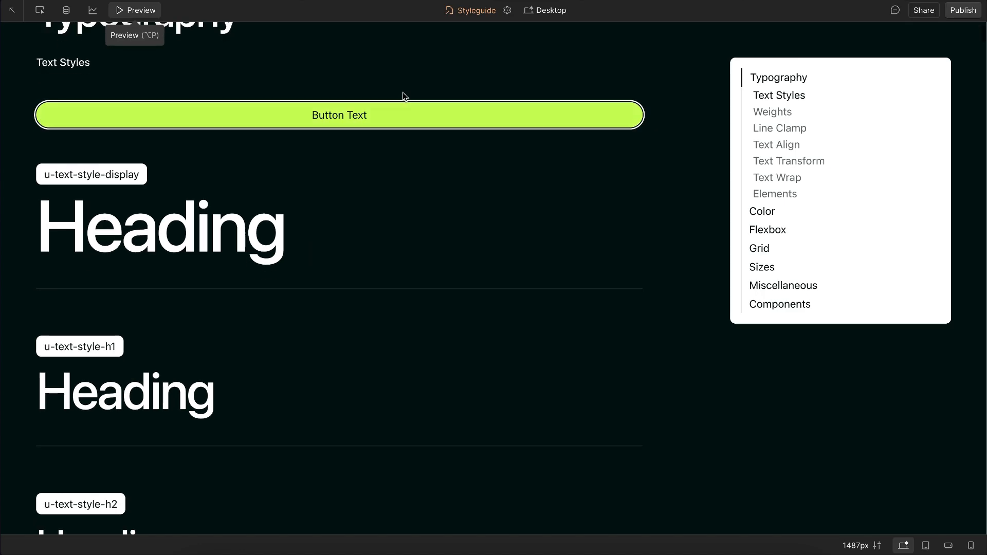
pyautogui.scroll(-1, 402, 92)
pyautogui.click(808, 50)
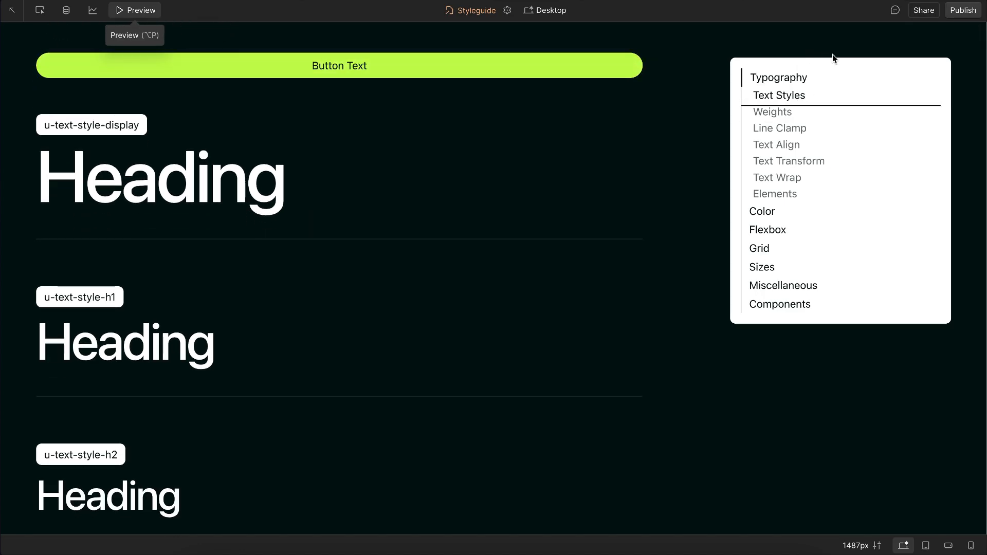
pyautogui.click(138, 8)
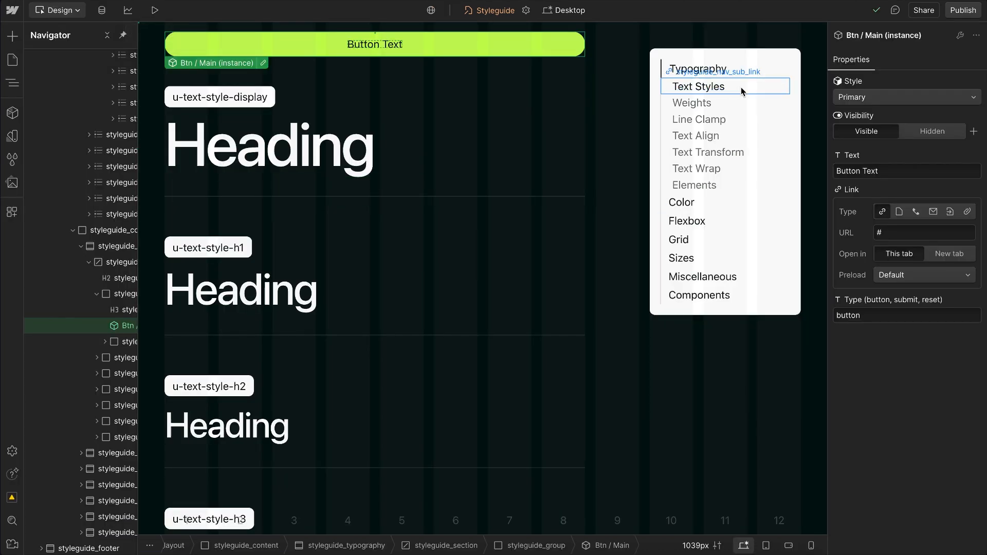
# Step: Set the outline offset of the styleguide_nav_sub_link class to the focus offset-inner variable
pyautogui.click(739, 106)
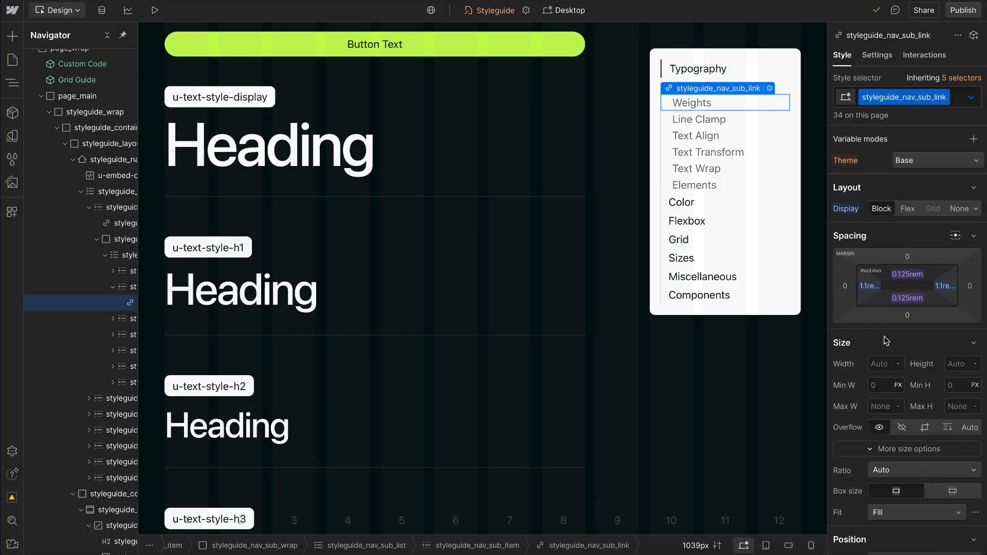
pyautogui.scroll(-3, 887, 340)
pyautogui.scroll(-10, 886, 339)
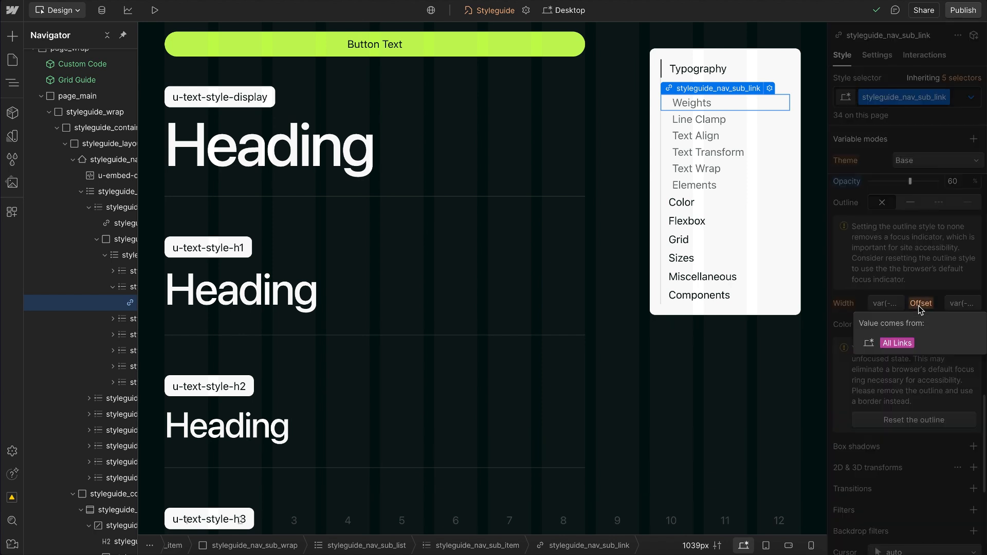
pyautogui.click(957, 306)
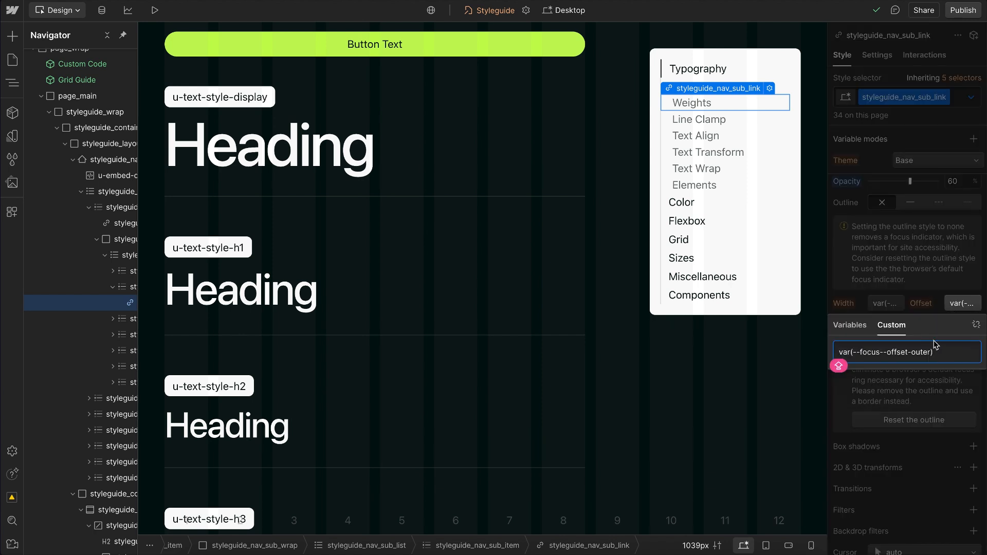
pyautogui.click(920, 354)
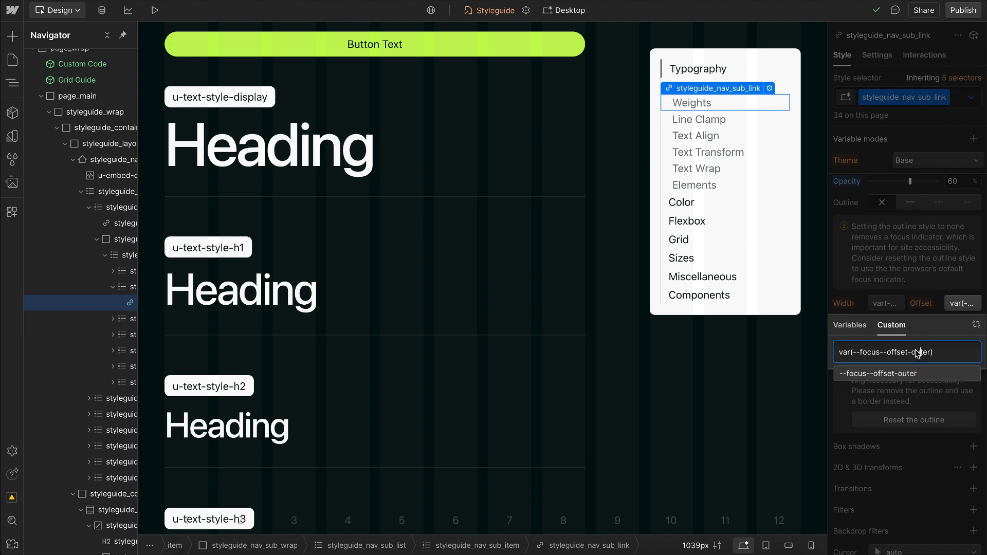
pyautogui.write('i')
# Step: Preview the page and move keyboard focus through the navigation sub-links to check their inner outline
pyautogui.click(159, 12)
pyautogui.press('Tab')
pyautogui.press('Tab')
pyautogui.press('Tab')
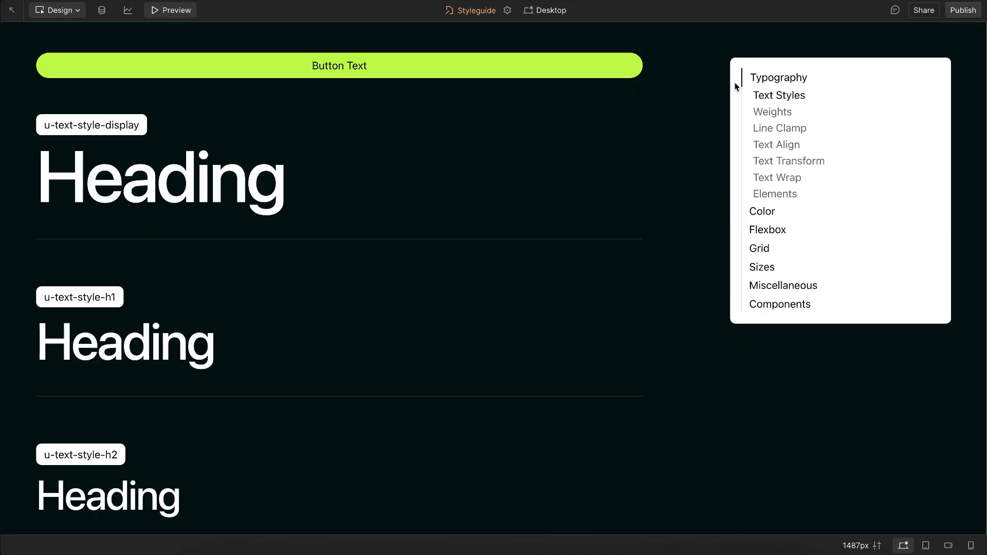
pyautogui.press('Tab')
pyautogui.press('Tab')
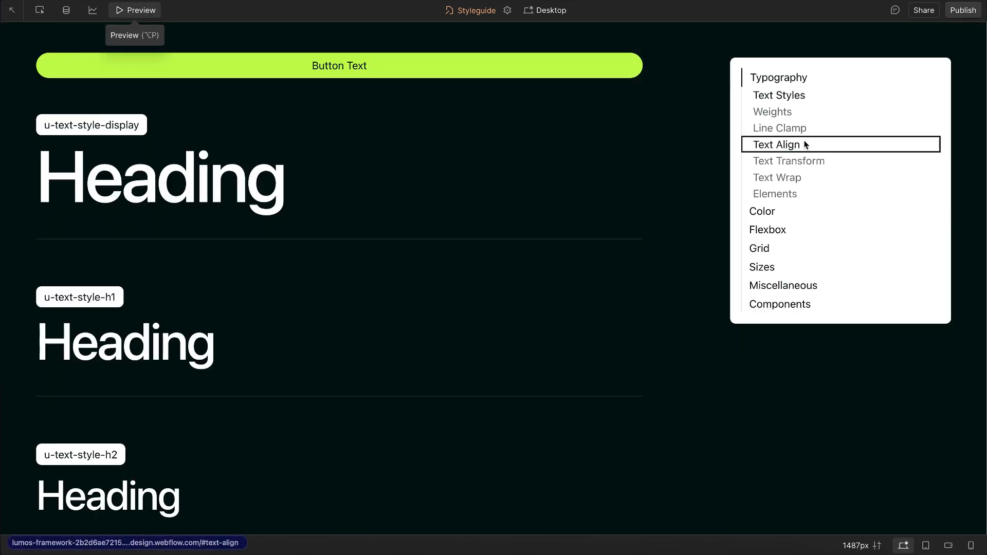
pyautogui.click(140, 11)
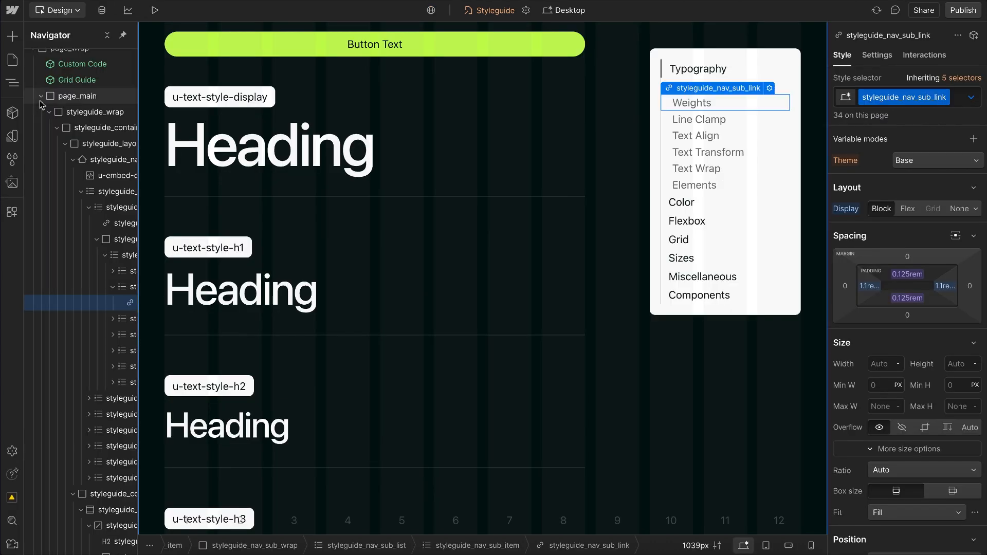
# Step: Examine the focus offset-inner and offset-outer variables in the default collection, opening the offset-outer value
pyautogui.click(13, 136)
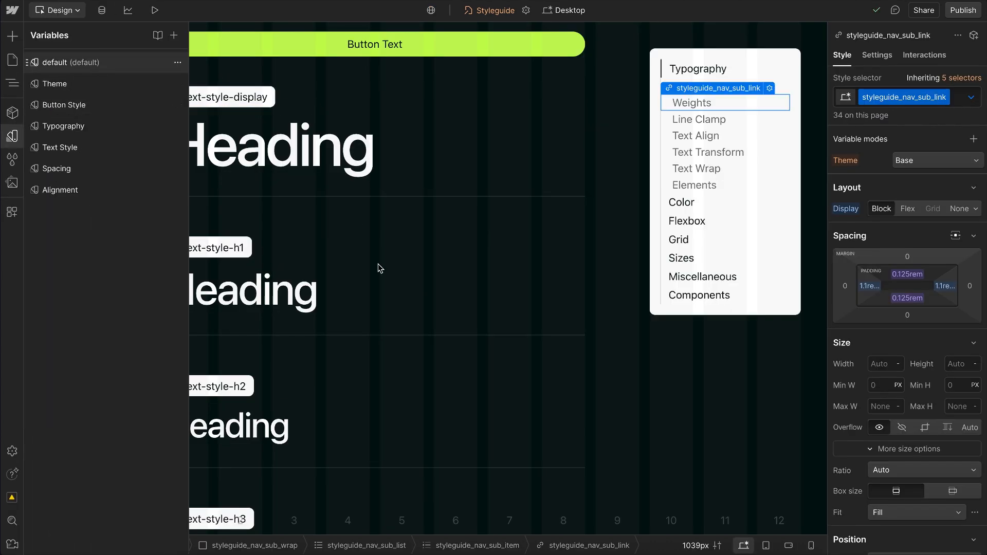
pyautogui.scroll(-2, 352, 348)
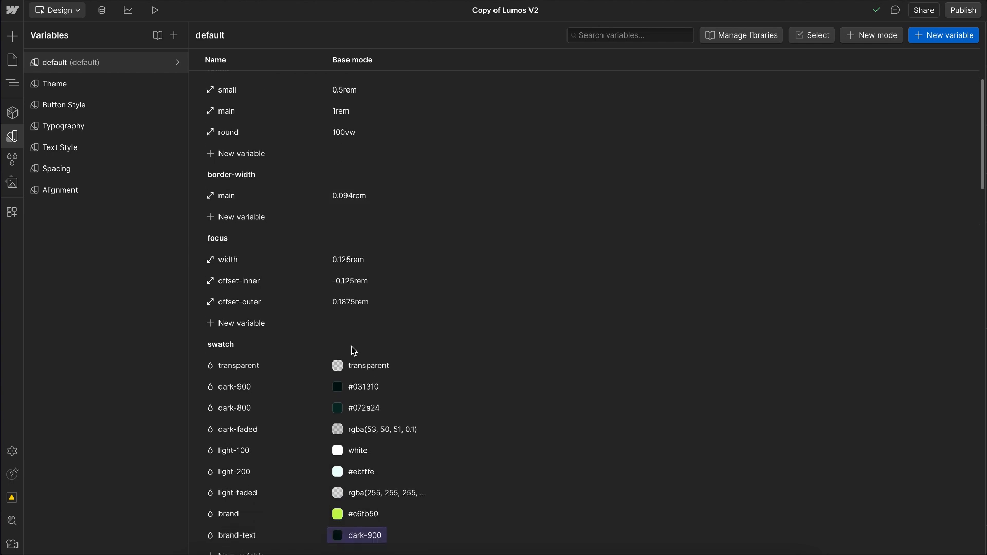
pyautogui.scroll(-1, 353, 350)
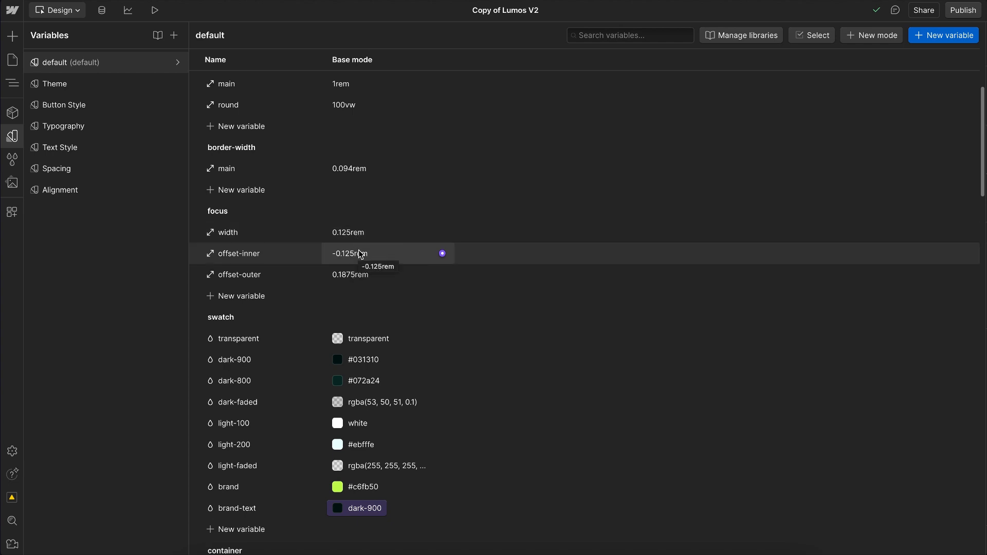
pyautogui.click(368, 275)
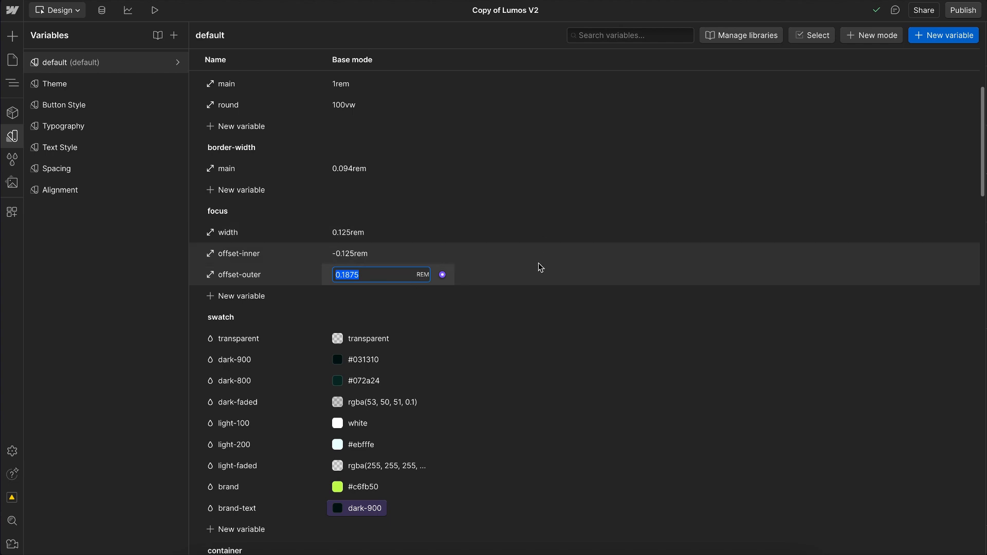
pyautogui.scroll(-8, 539, 264)
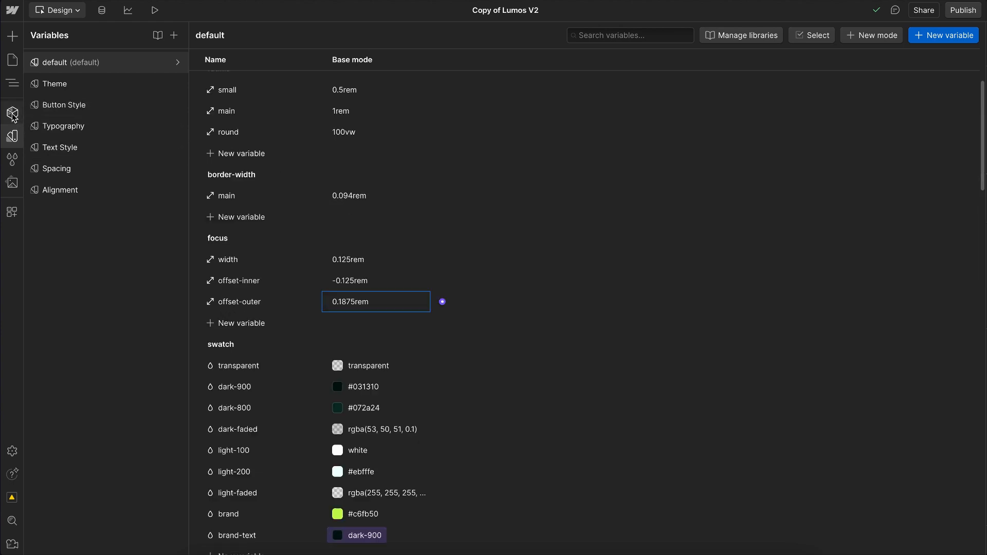
# Step: Look over the section components in the site's component list and return to the page structure
pyautogui.click(12, 113)
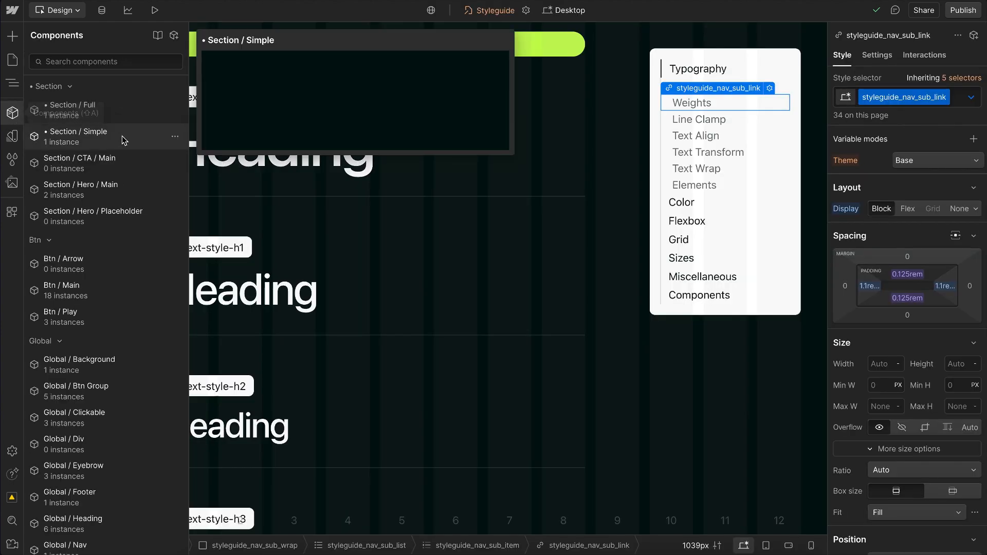
pyautogui.moveTo(123, 164)
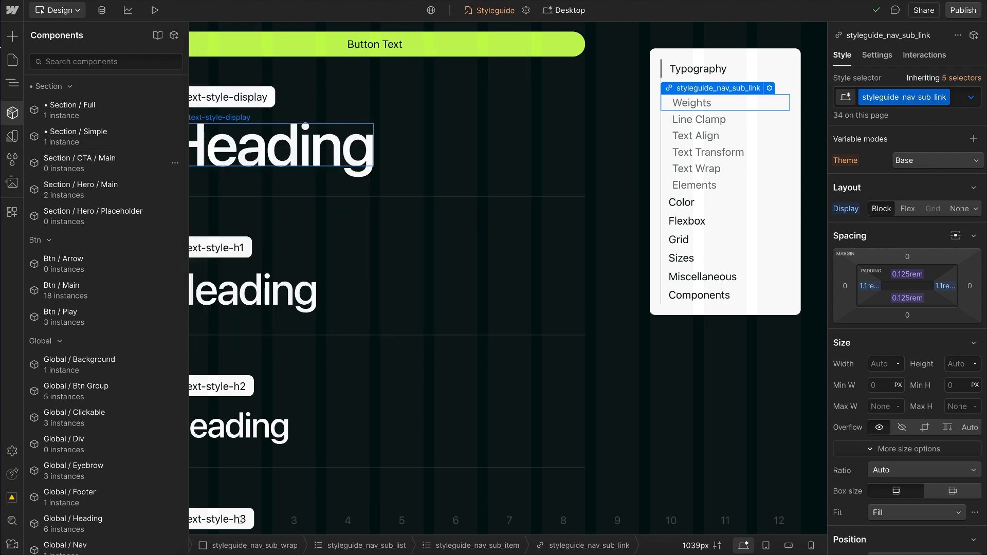
pyautogui.click(13, 82)
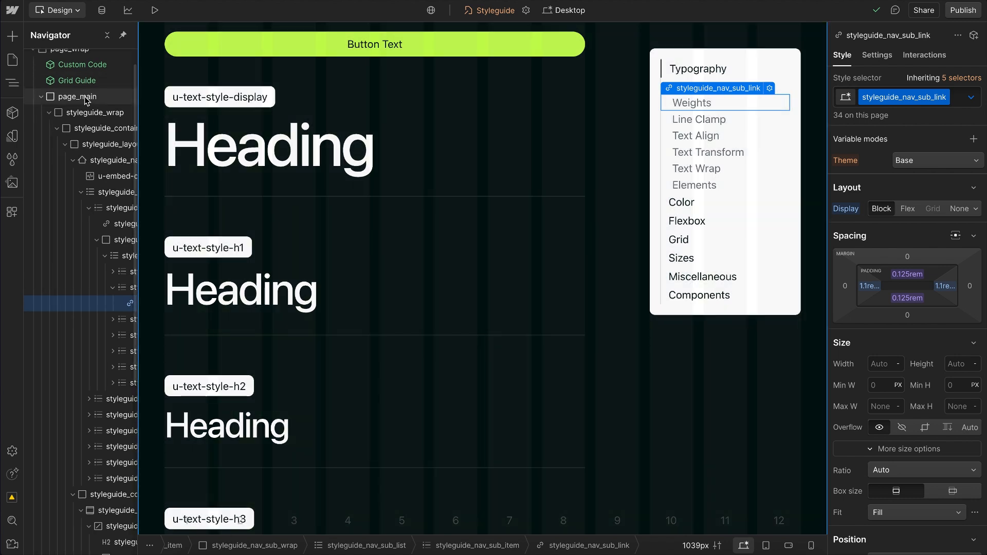
# Step: Select the styleguide_contain element and set the canvas width to 4000 px
pyautogui.click(93, 138)
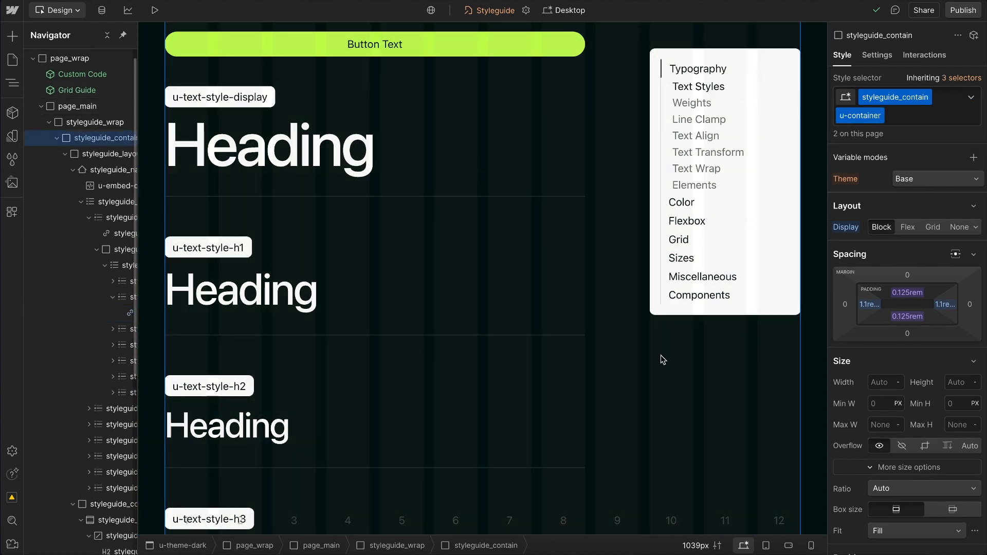
pyautogui.click(698, 546)
pyautogui.write('1')
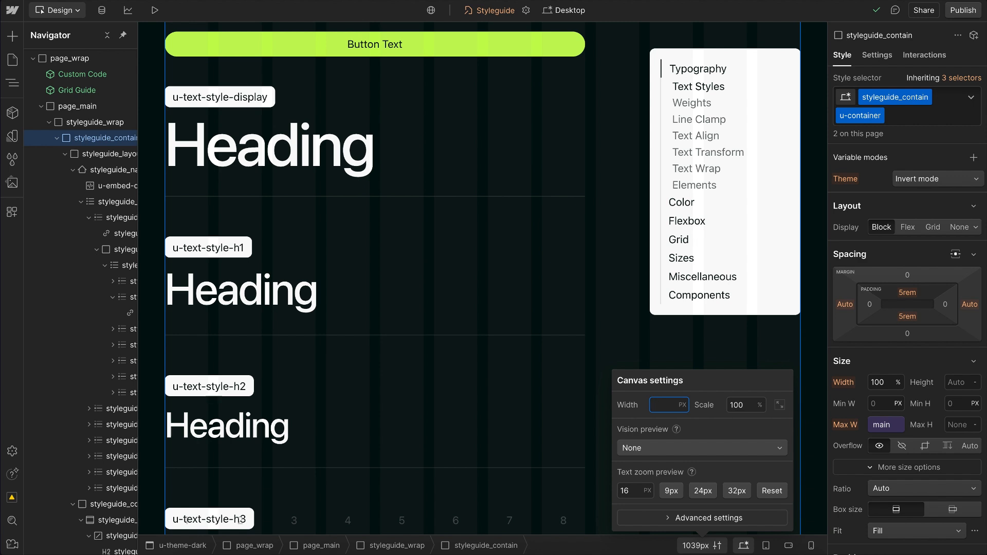
pyautogui.press('Return')
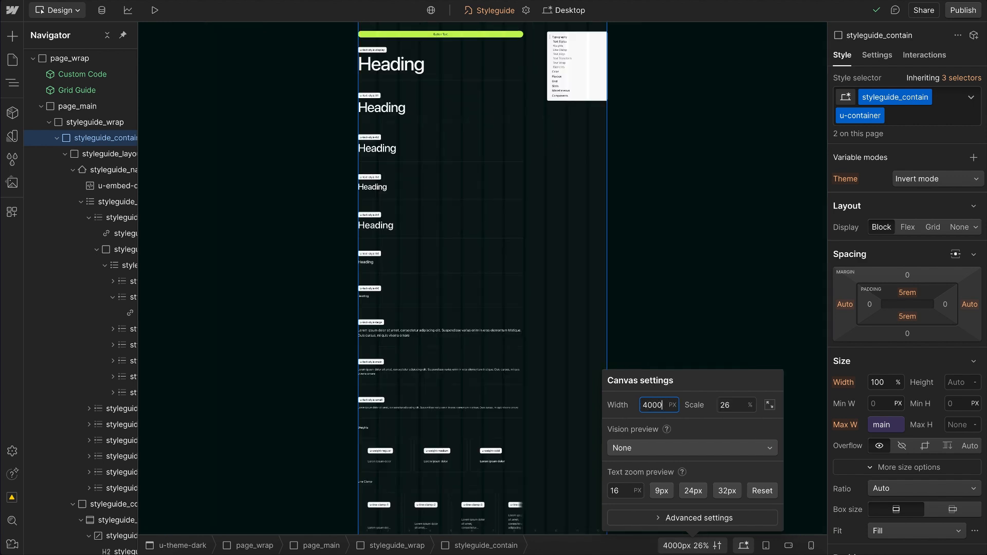
# Step: Try the container small variable as the max width of styleguide_contain
pyautogui.click(878, 418)
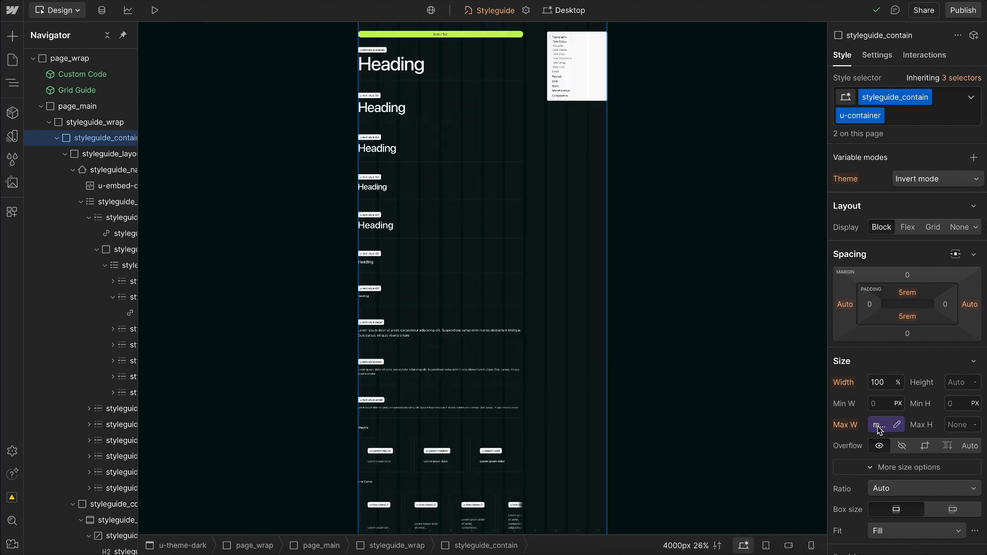
pyautogui.click(878, 428)
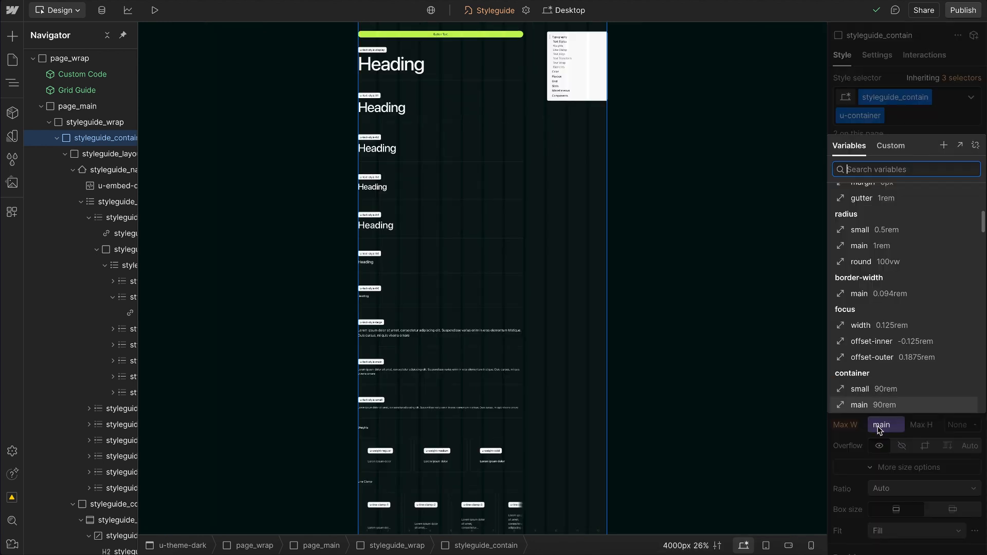
pyautogui.click(860, 390)
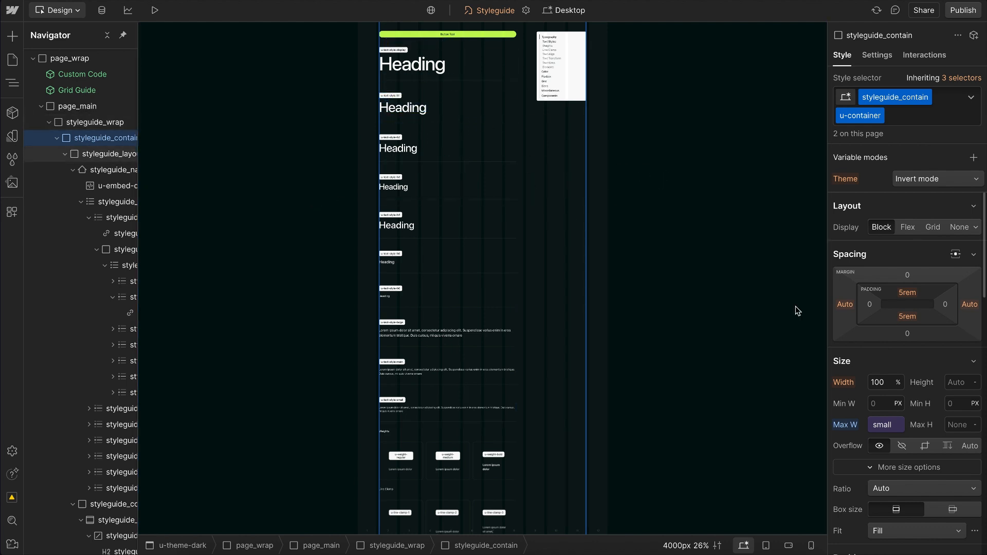
# Step: Set the max width of styleguide_contain to the container full variable
pyautogui.click(873, 431)
pyautogui.scroll(-1, 857, 394)
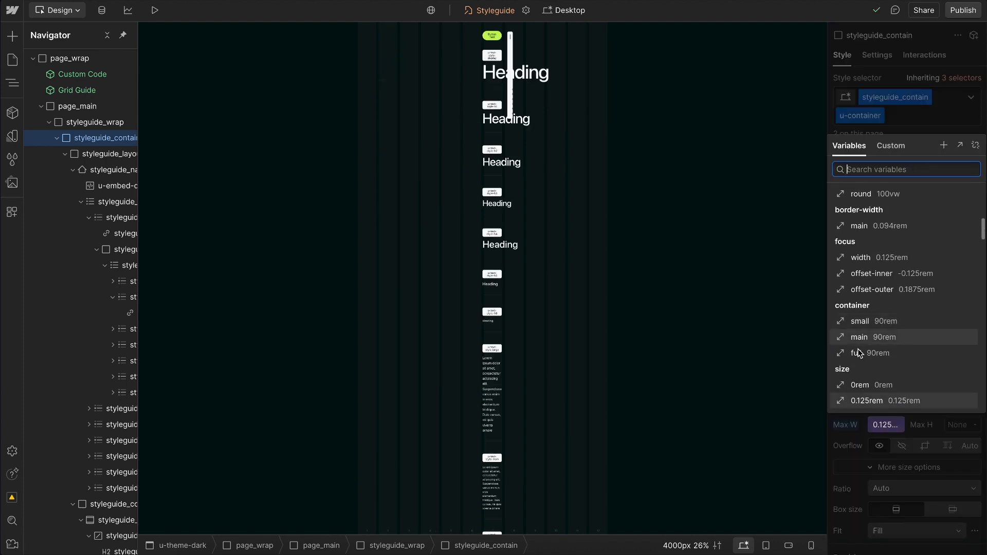
pyautogui.click(859, 353)
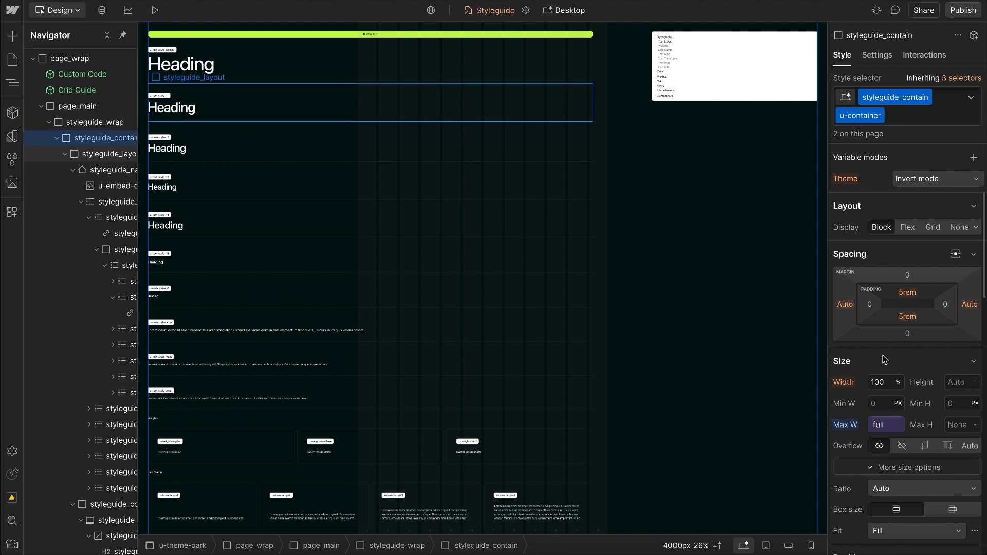
# Step: Set the max width of styleguide_contain to the container main variable and replace its u-container class with u-container-small
pyautogui.click(881, 435)
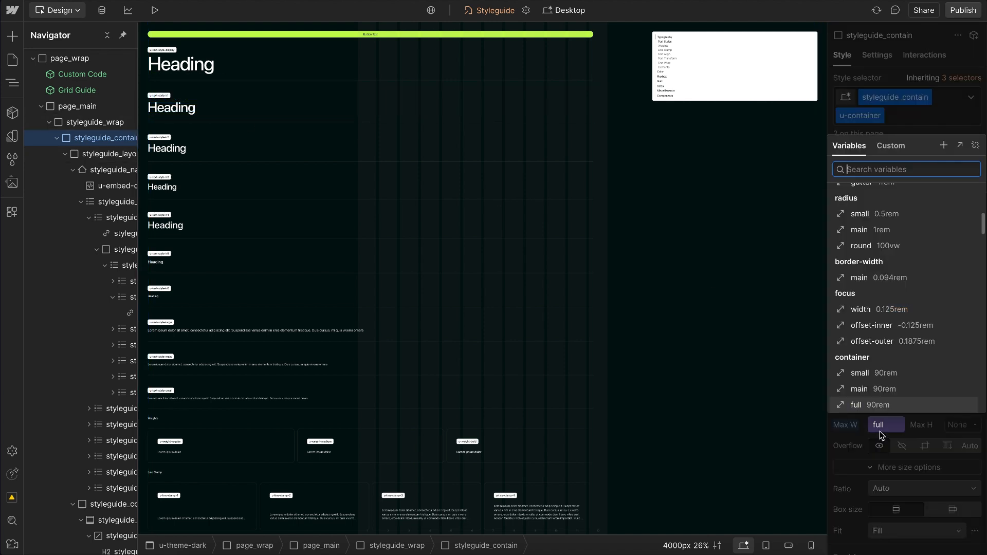
pyautogui.click(857, 389)
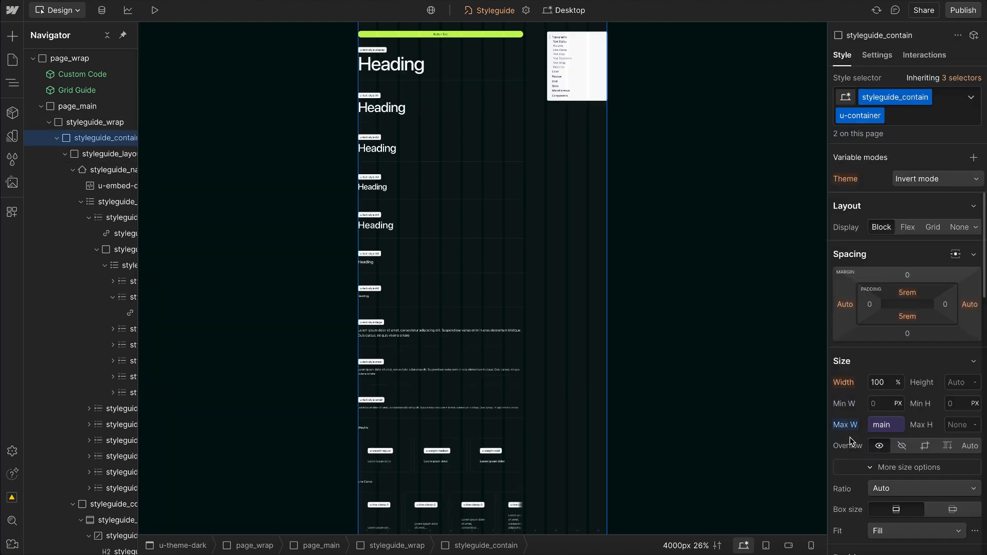
pyautogui.click(904, 120)
pyautogui.press('BackSpace')
pyautogui.write('container')
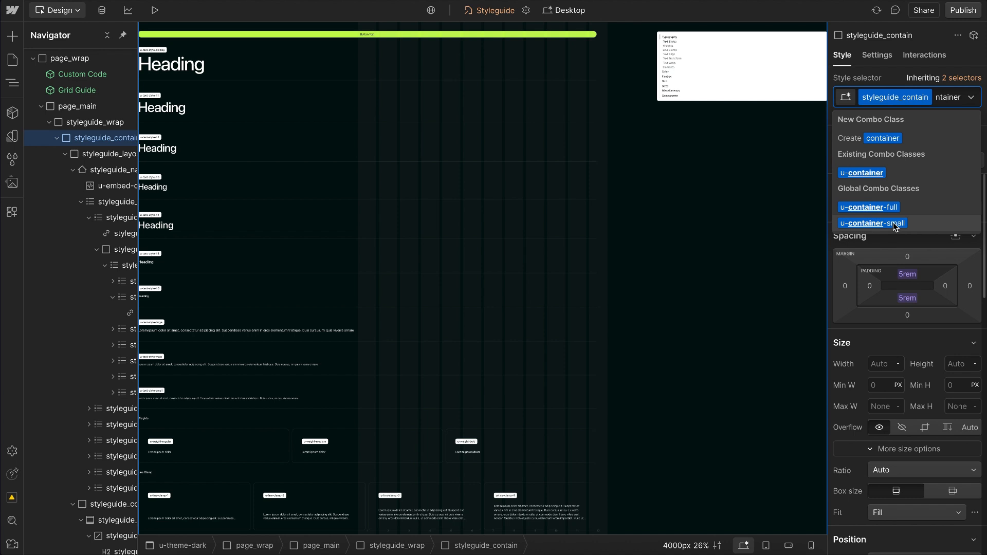
pyautogui.click(894, 222)
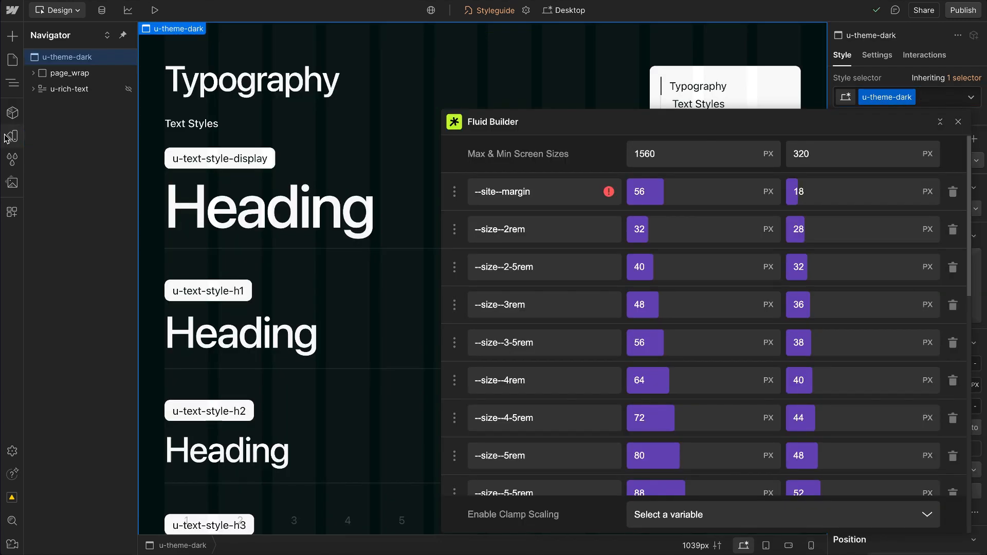
# Step: Look through the container and size variables in the default variable collection
pyautogui.click(12, 136)
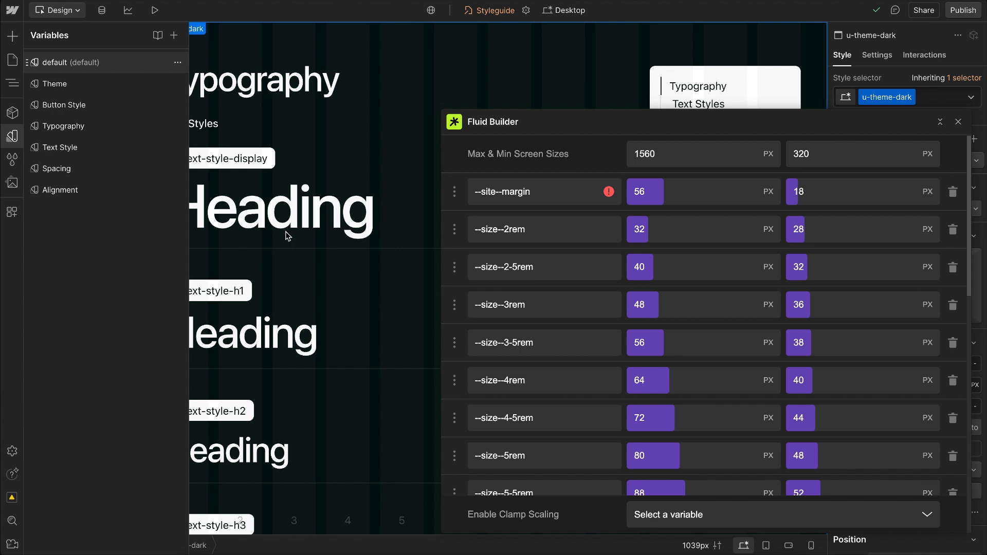
pyautogui.scroll(-10, 326, 258)
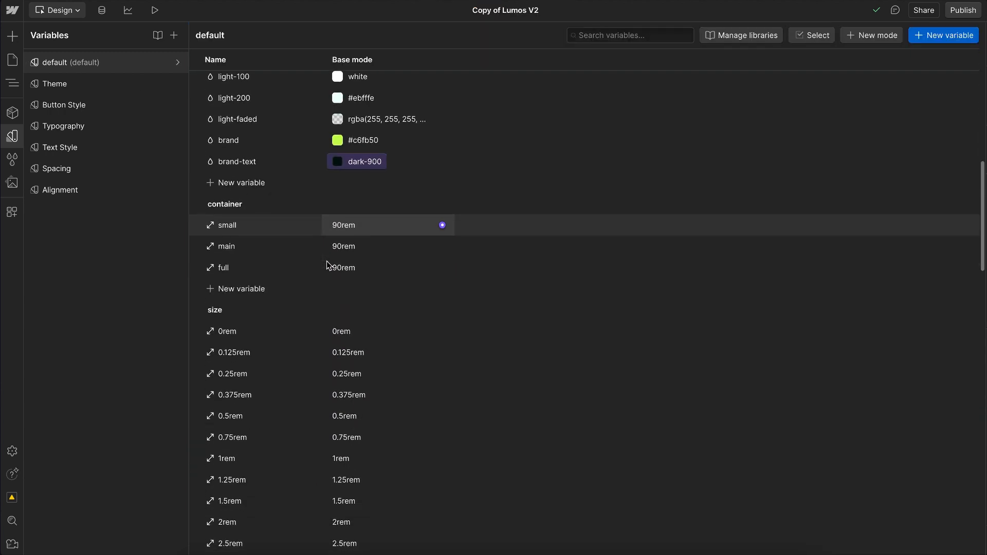
pyautogui.scroll(-2, 327, 263)
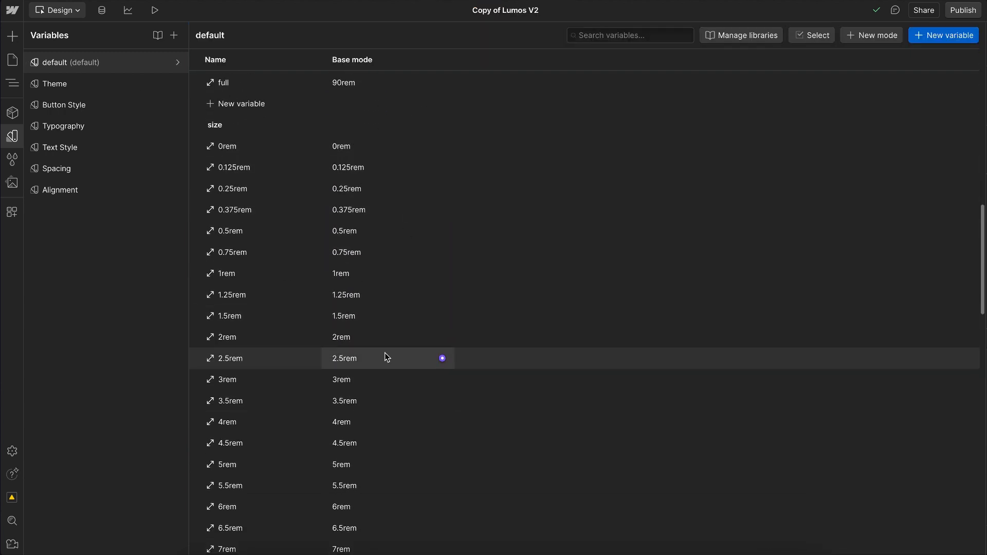
pyautogui.scroll(-1, 362, 360)
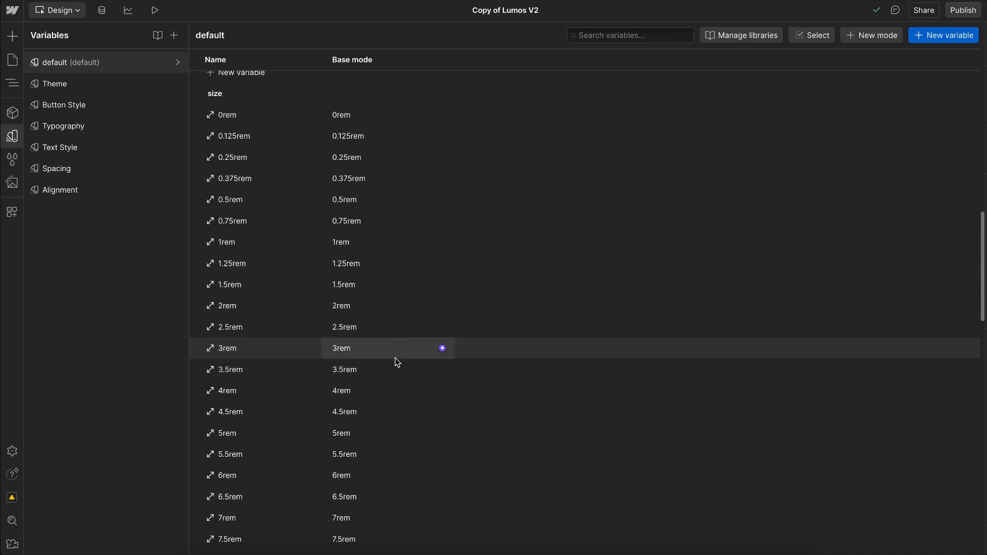
pyautogui.scroll(-3, 360, 418)
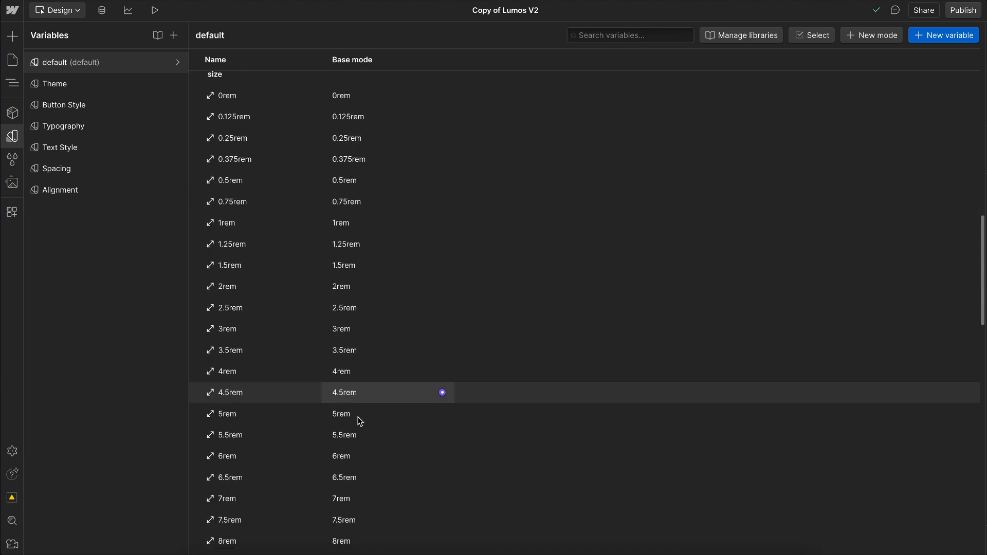
pyautogui.scroll(-2, 359, 421)
pyautogui.scroll(5, 360, 331)
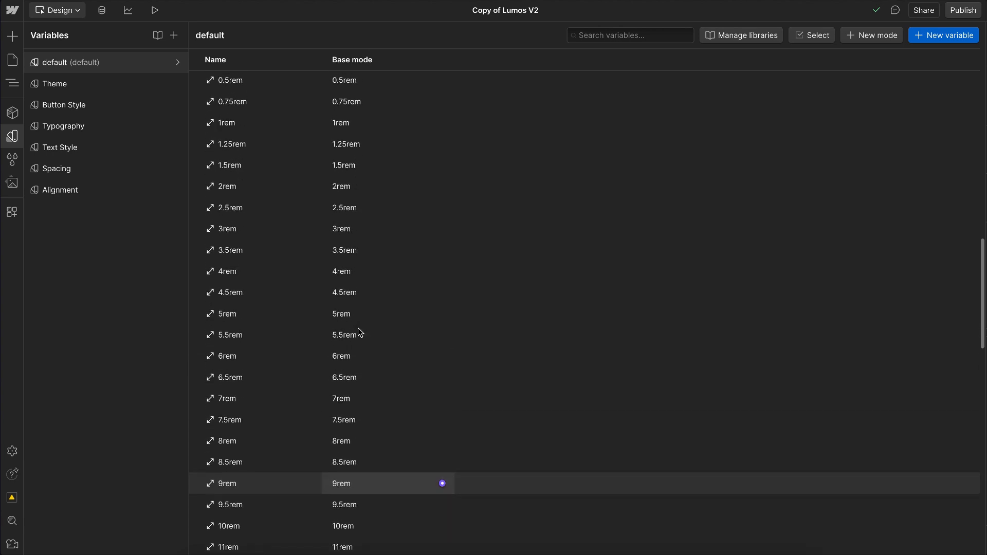
pyautogui.scroll(1, 360, 331)
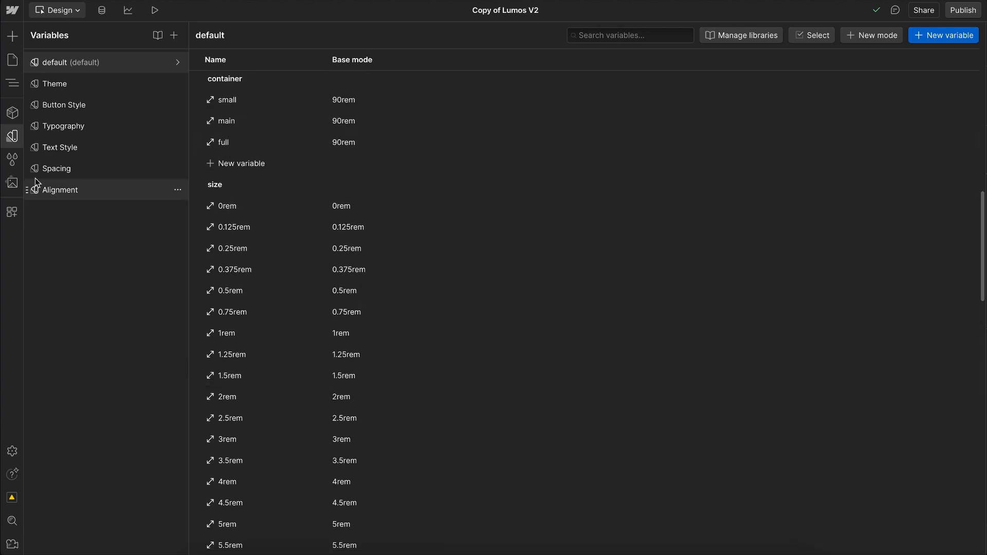
# Step: Return to the page and review the maximum and minimum pixel values of the size variables in Fluid Builder
pyautogui.click(13, 137)
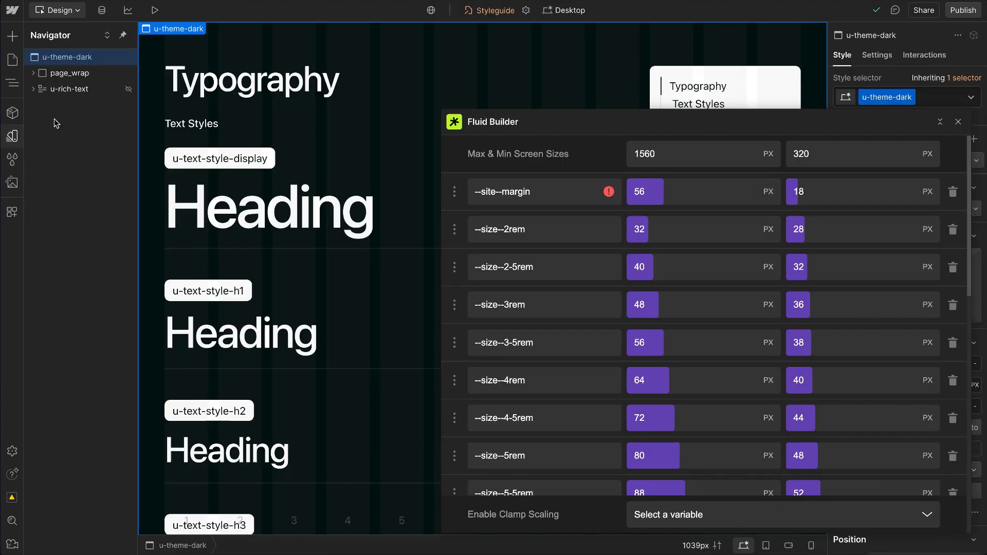
pyautogui.scroll(-7, 693, 352)
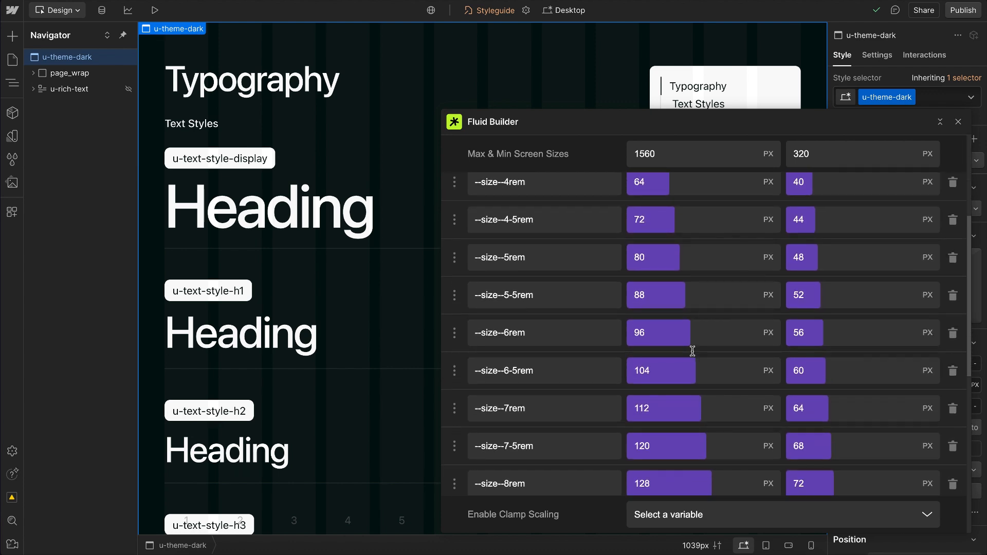
pyautogui.scroll(-3, 664, 417)
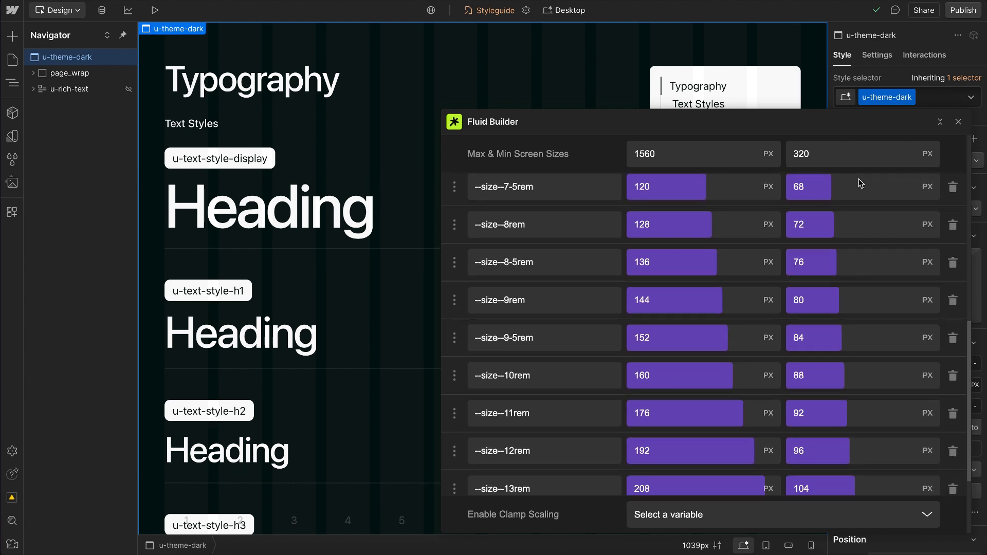
pyautogui.scroll(-3, 843, 346)
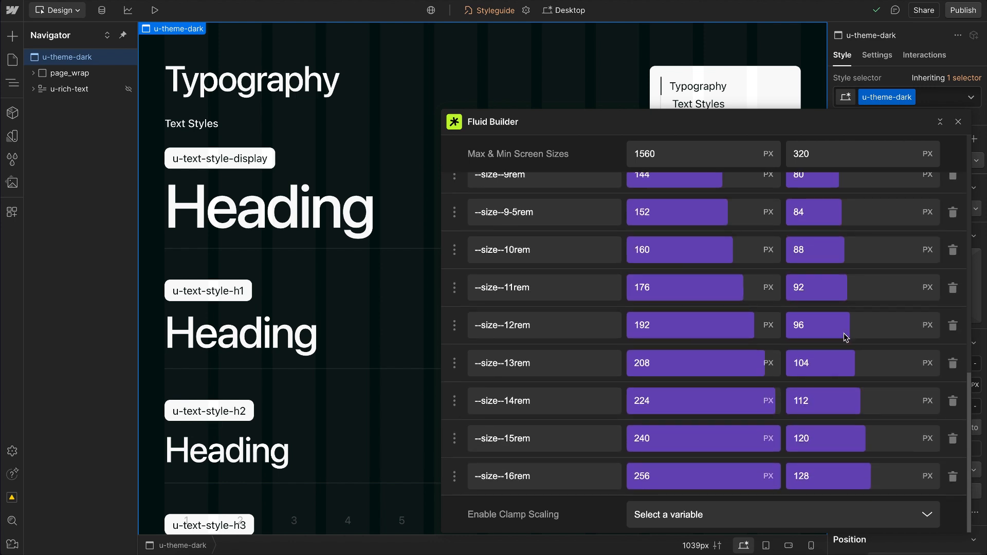
# Step: Try the 0.375rem size variable for space 1 in the Spacing collection and undo the change
pyautogui.click(13, 136)
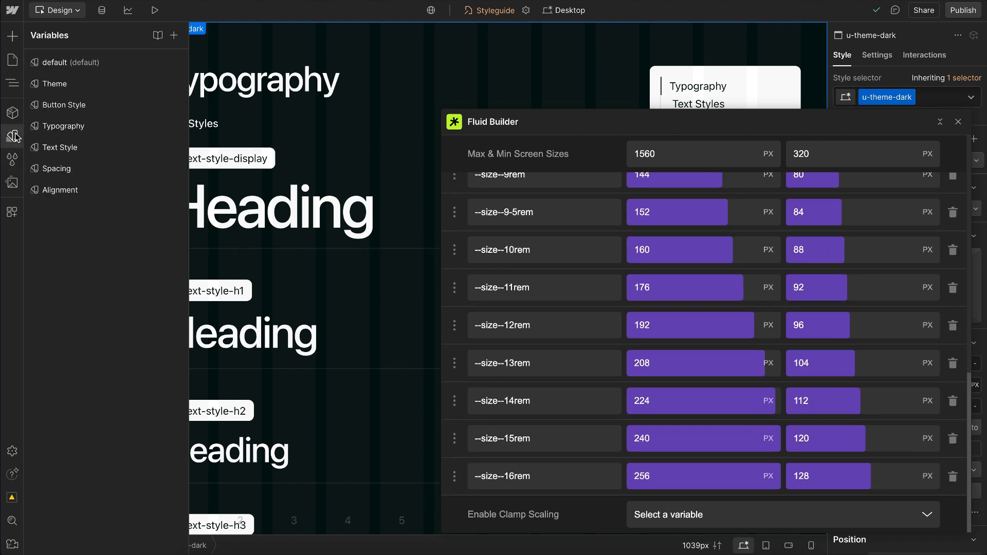
pyautogui.click(101, 168)
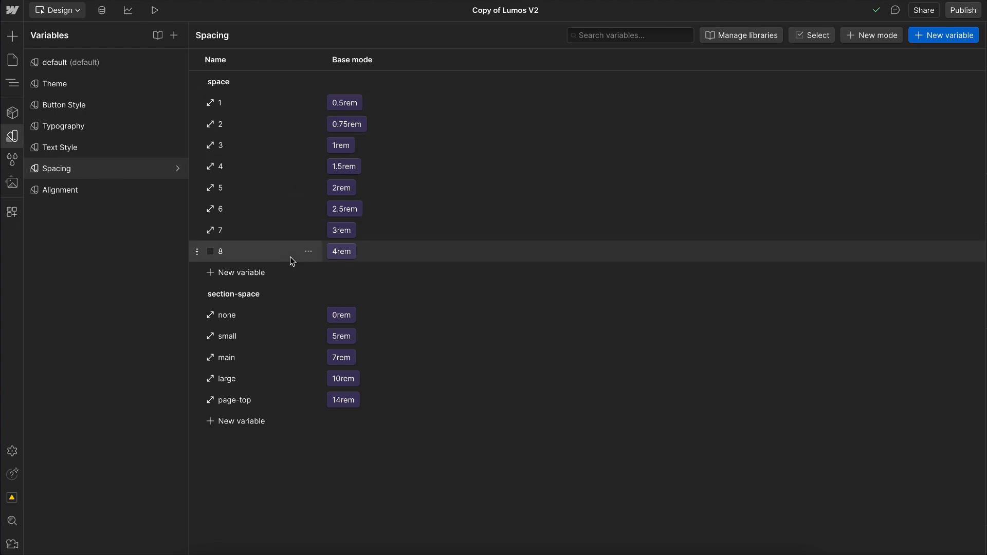
pyautogui.click(348, 106)
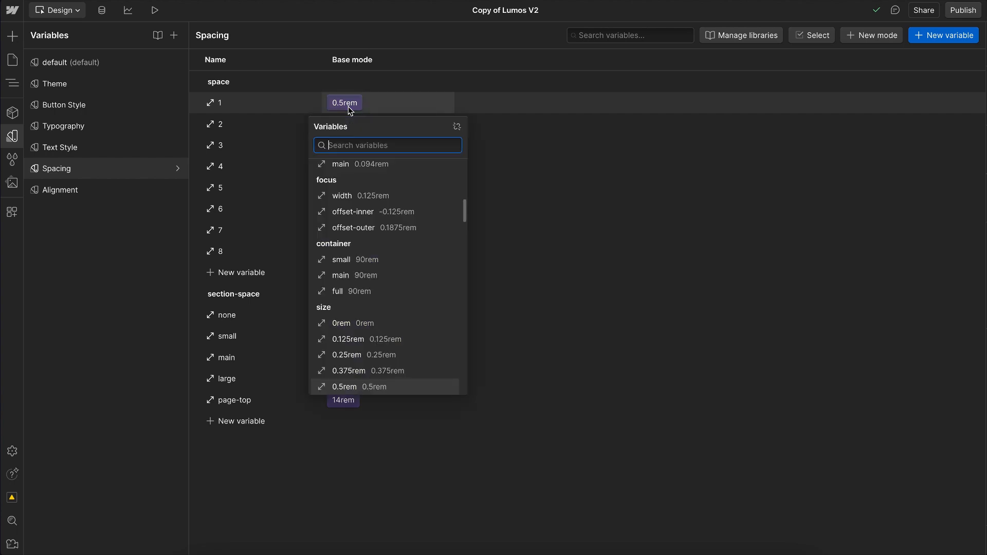
pyautogui.click(346, 372)
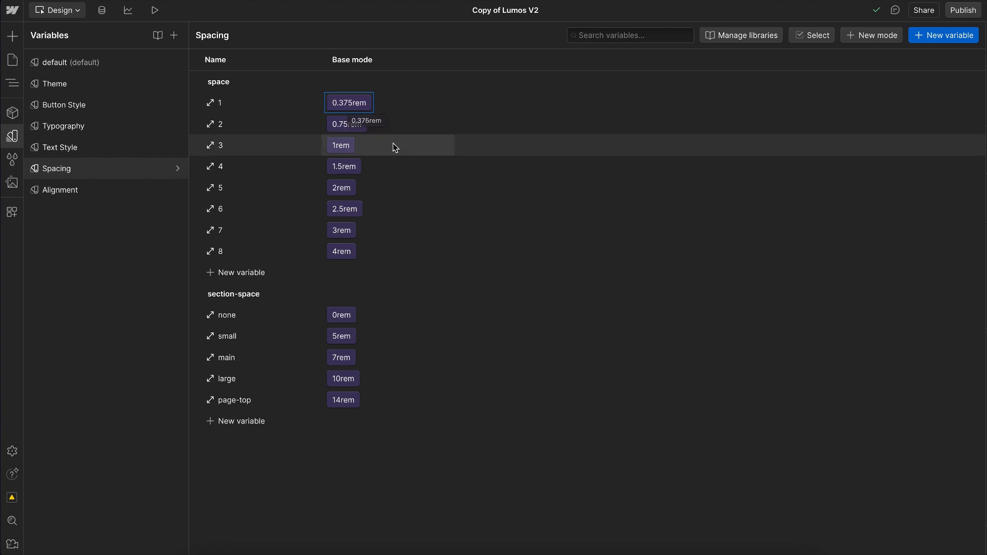
pyautogui.click(344, 100)
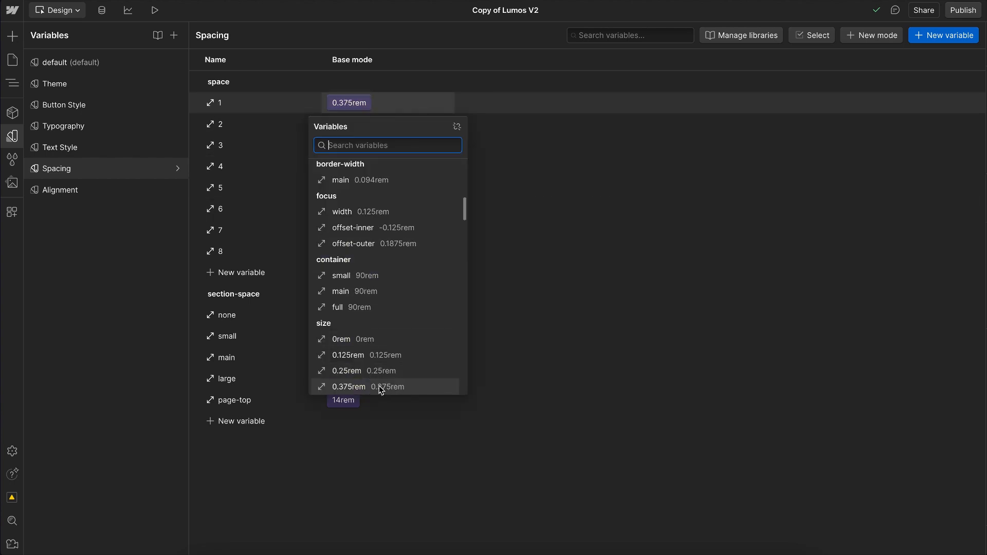
pyautogui.click(590, 200)
pyautogui.hotkey('ctrl', 'z')
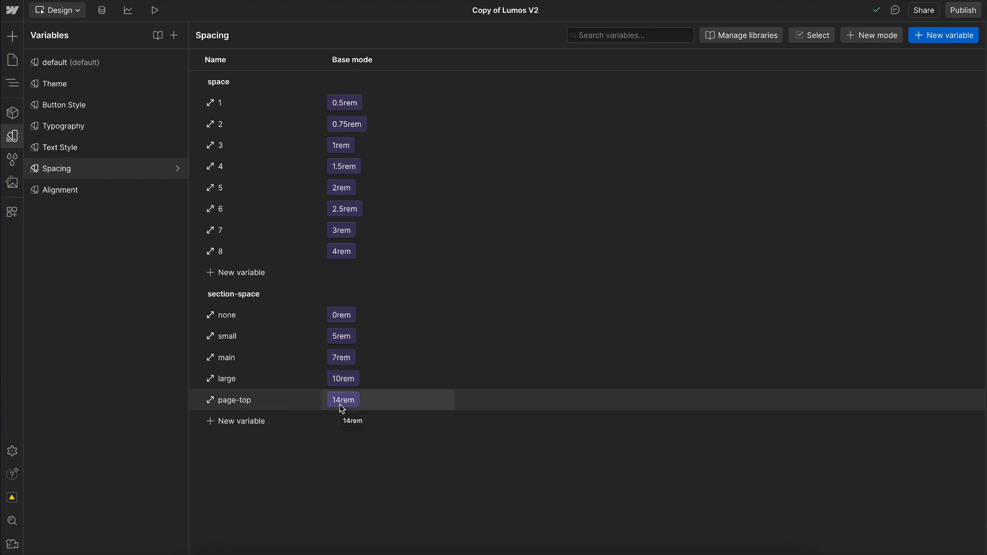
# Step: Examine the font-size variables in the Typography collection and the size variable choices for h2
pyautogui.click(90, 131)
pyautogui.scroll(-5, 353, 369)
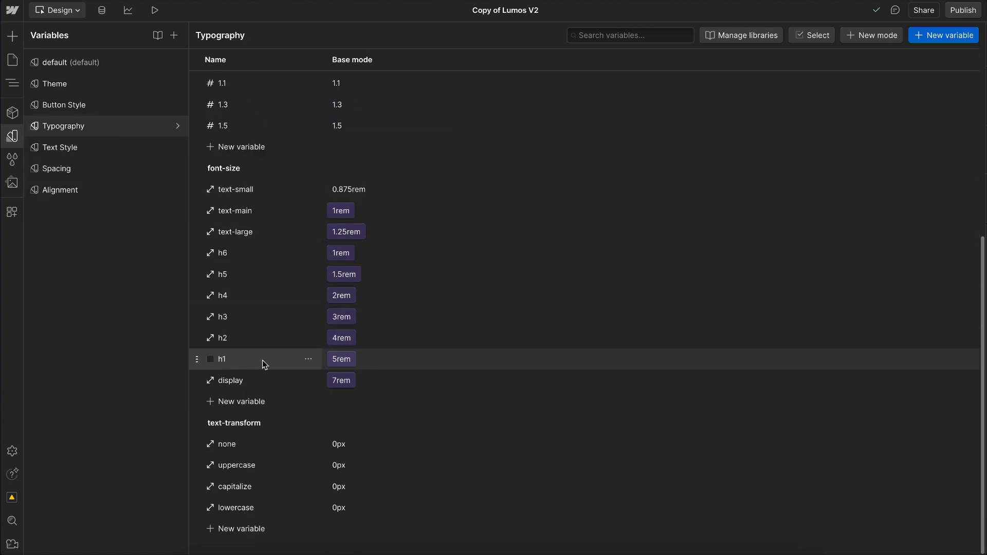
pyautogui.click(344, 342)
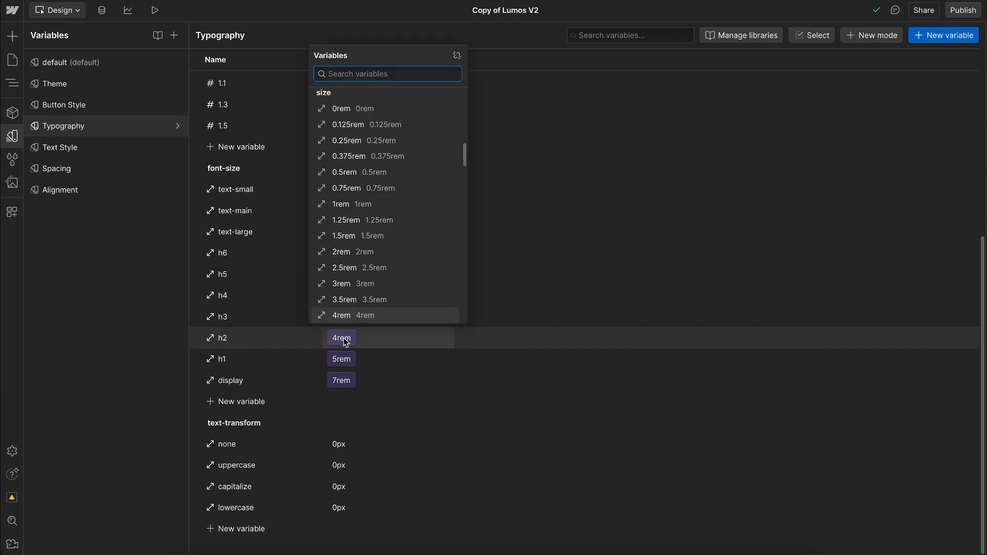
pyautogui.scroll(2, 349, 196)
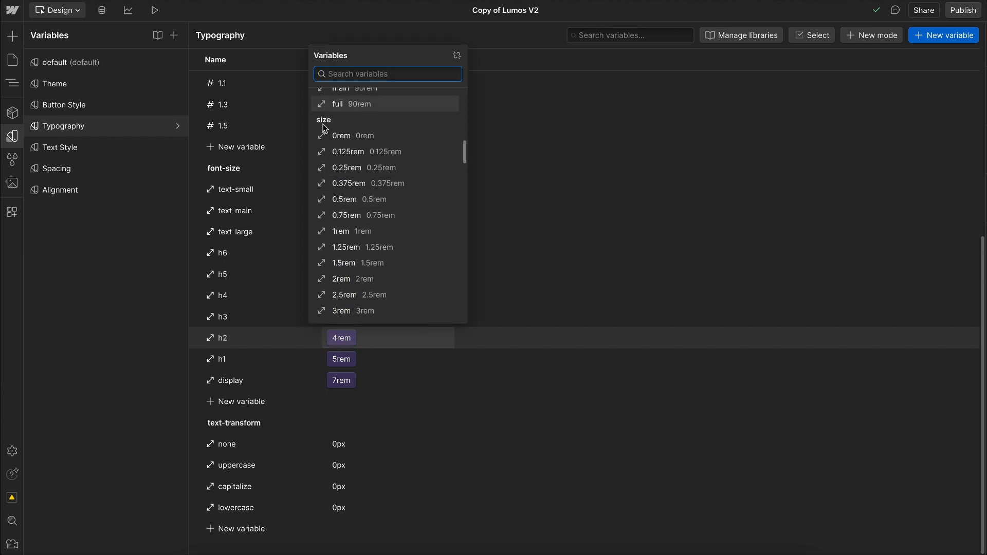
pyautogui.click(547, 192)
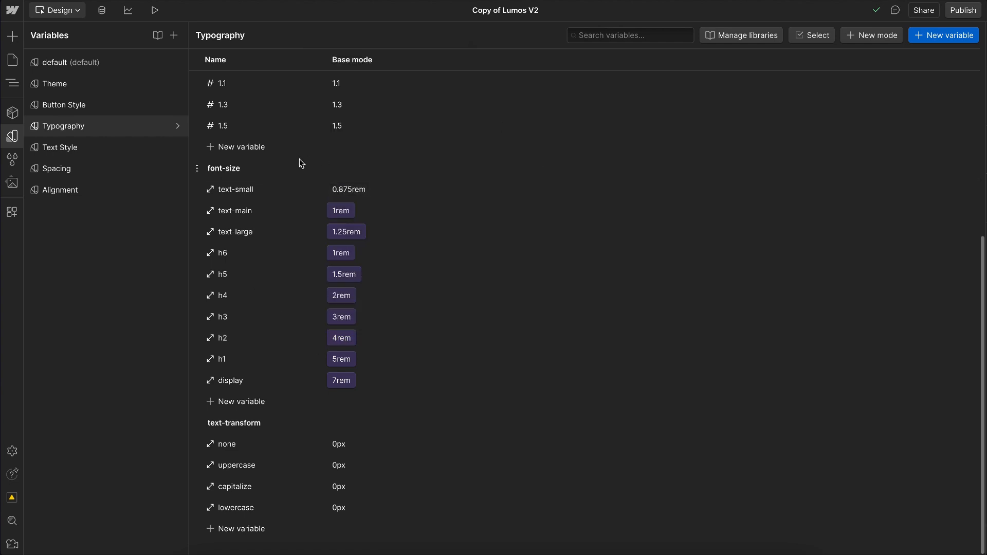
# Step: Examine which spacing variables the H2 mode uses for margin-top and margin-bottom in the Text Style collection
pyautogui.click(70, 147)
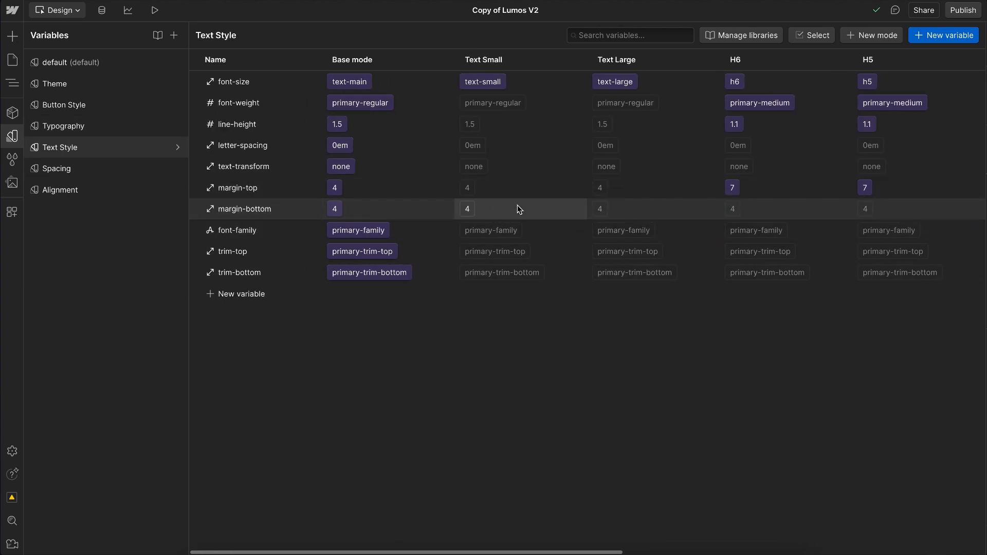
pyautogui.hscroll(7, 517, 208)
pyautogui.hscroll(4, 669, 233)
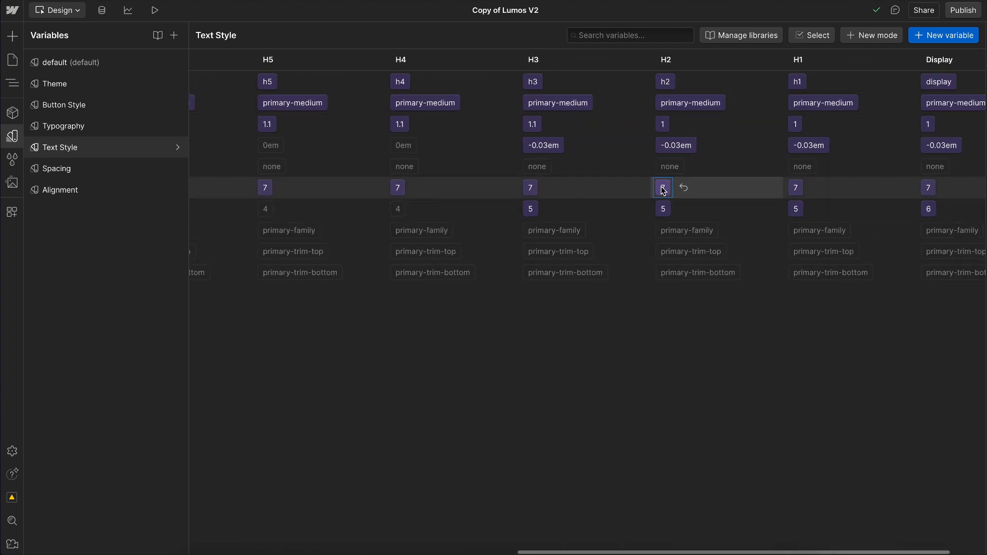
pyautogui.click(663, 188)
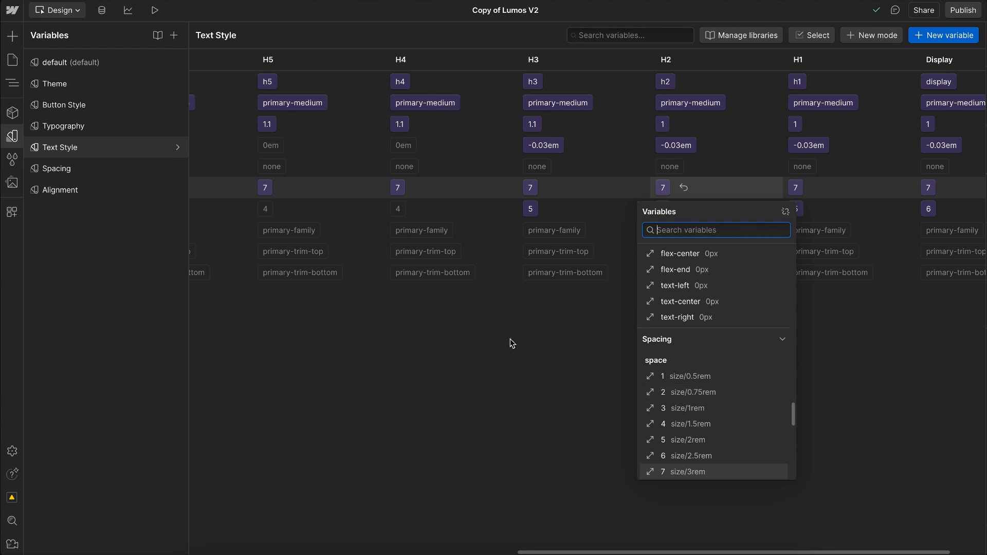
pyautogui.press('Escape')
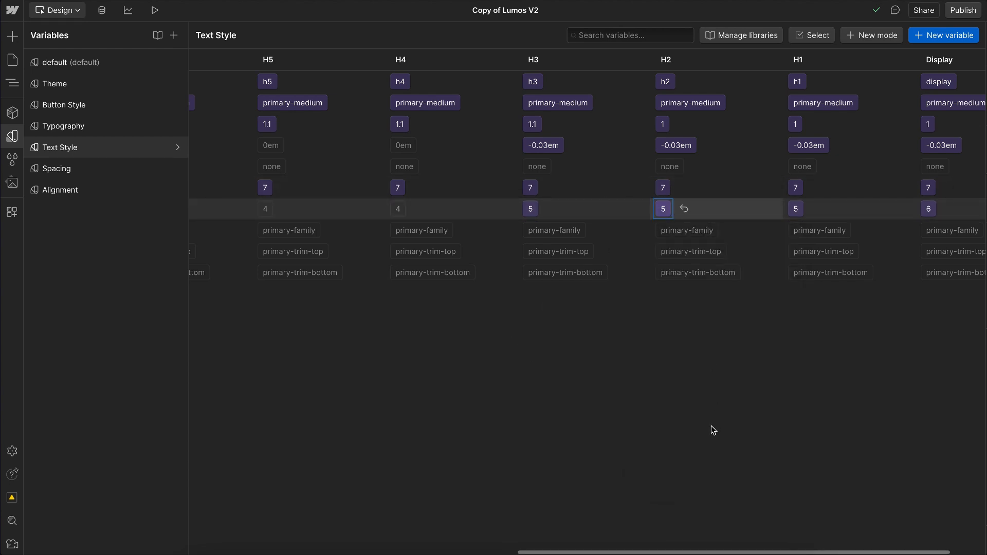
pyautogui.press('Return')
pyautogui.scroll(-1, 686, 454)
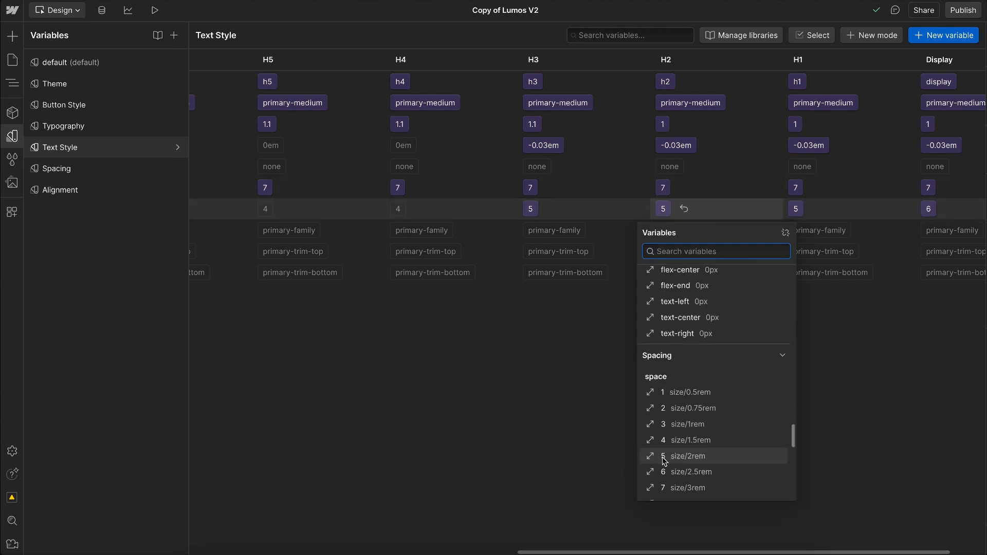
pyautogui.click(539, 459)
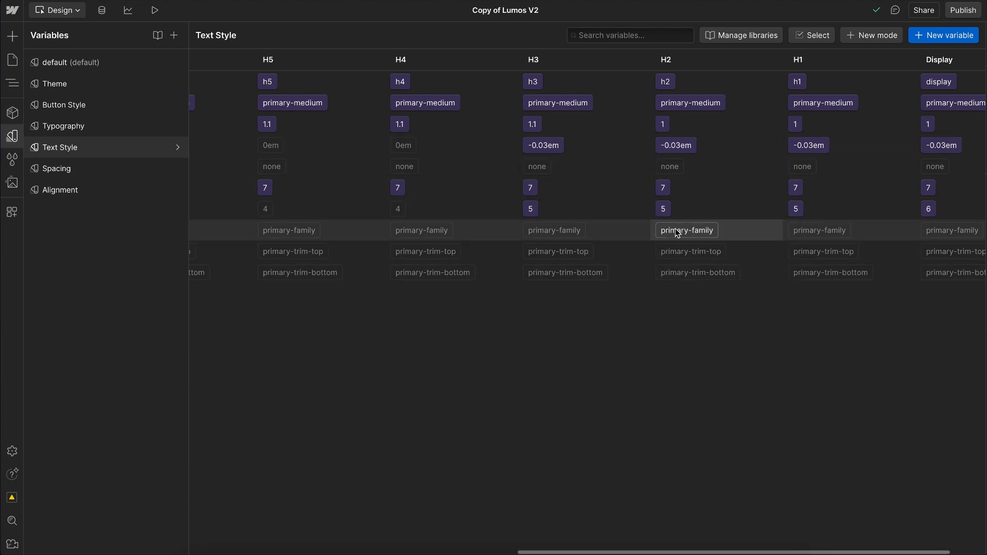
# Step: Examine the size variable choices for the page-top section-space variable in the Spacing collection
pyautogui.click(105, 174)
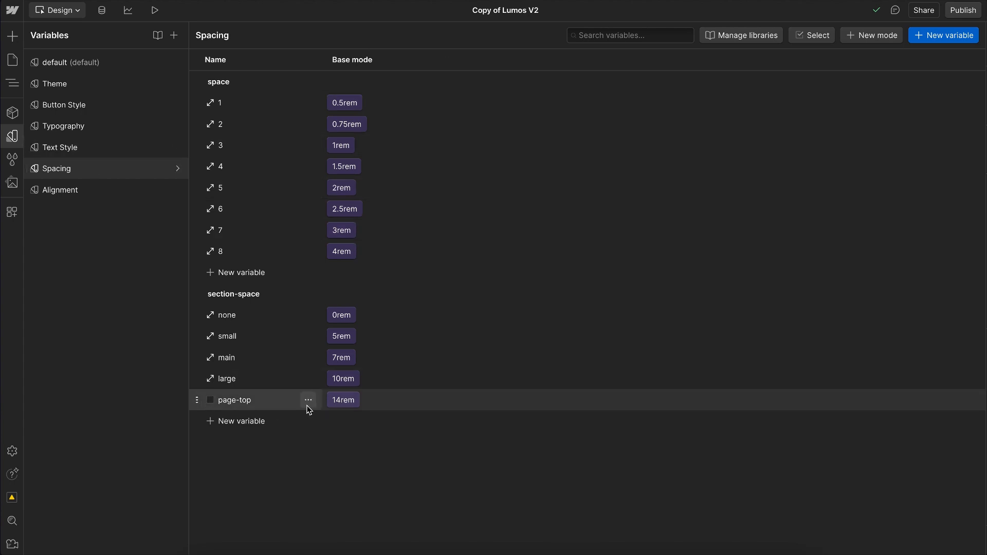
pyautogui.click(347, 405)
pyautogui.scroll(3, 387, 360)
pyautogui.scroll(5, 397, 288)
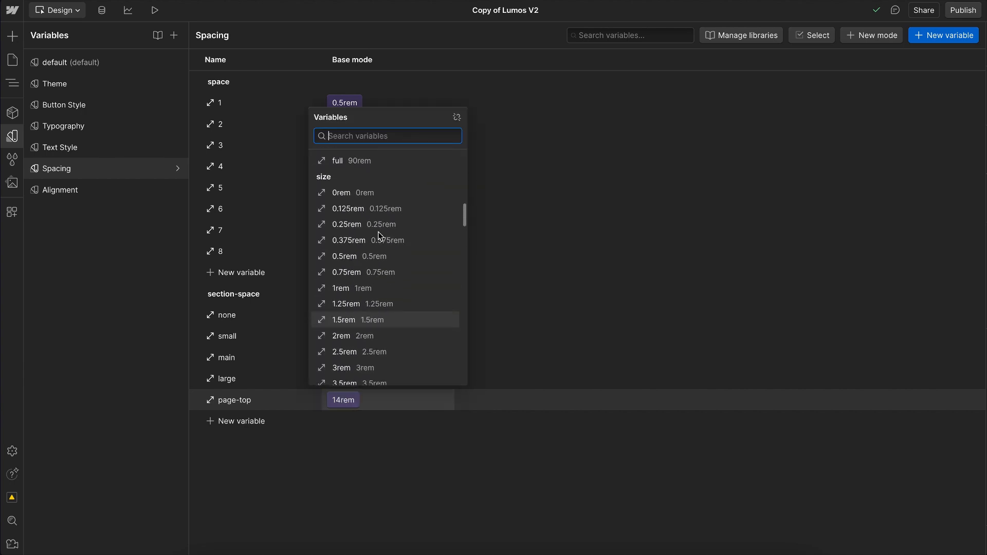
pyautogui.click(559, 496)
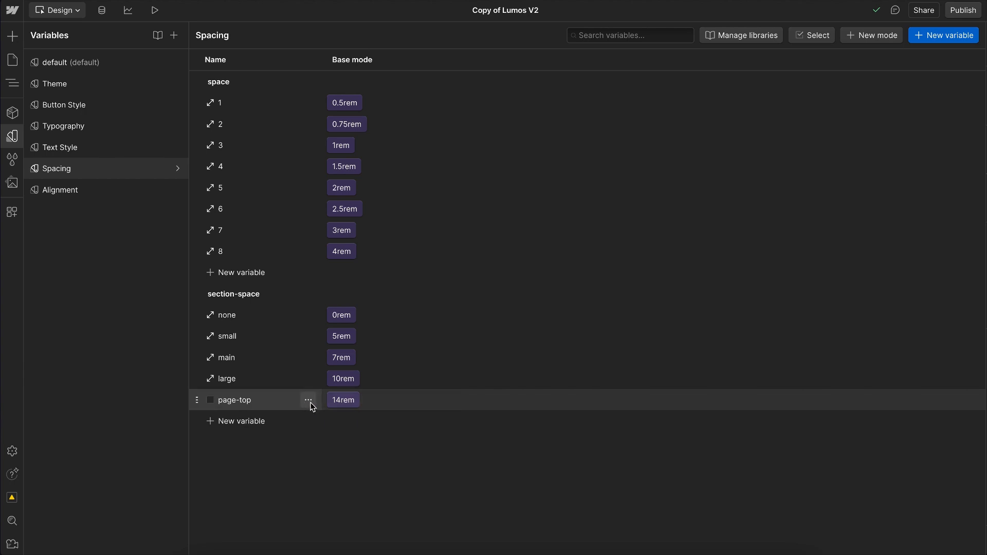
# Step: Copy the CSS of the page-top section-space variable and return to the Styleguide page
pyautogui.click(308, 402)
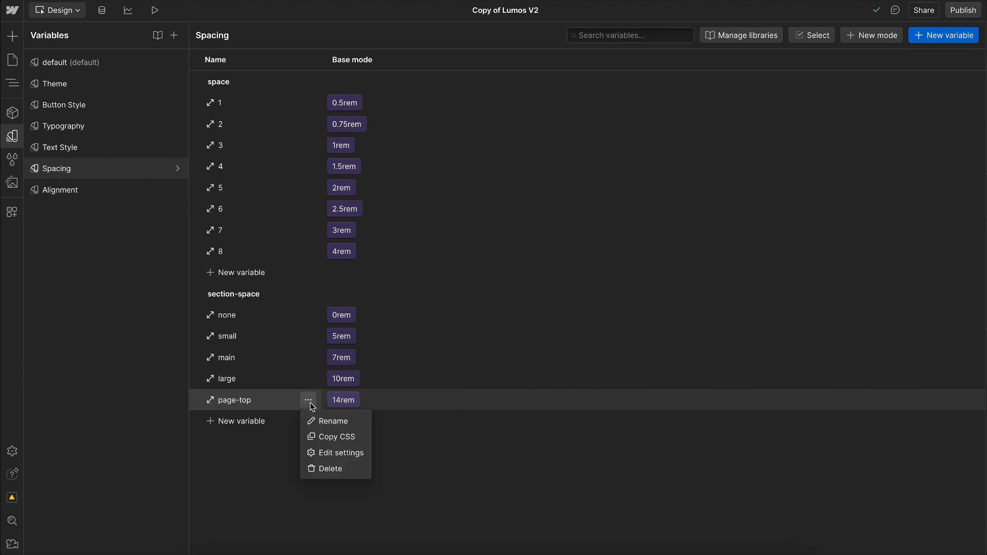
pyautogui.click(335, 438)
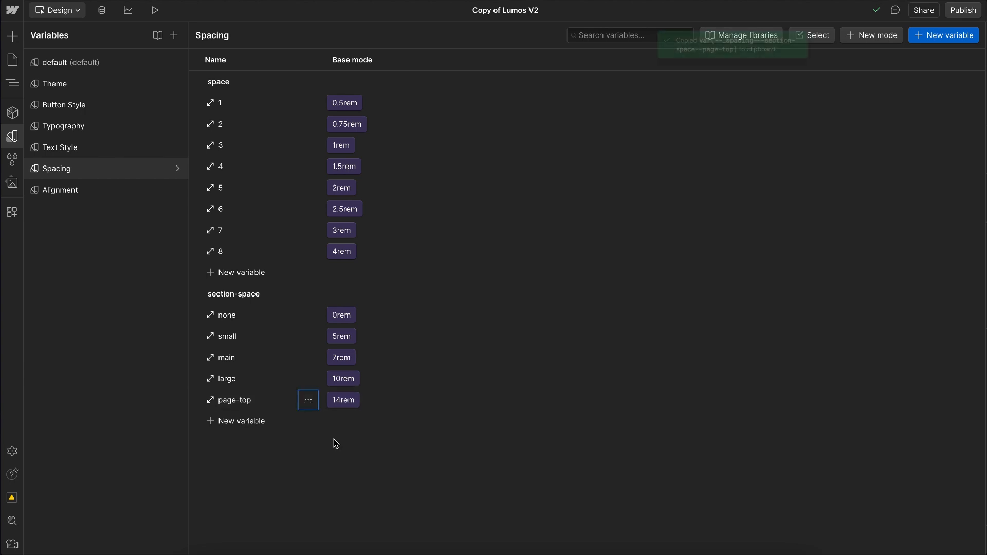
pyautogui.click(13, 136)
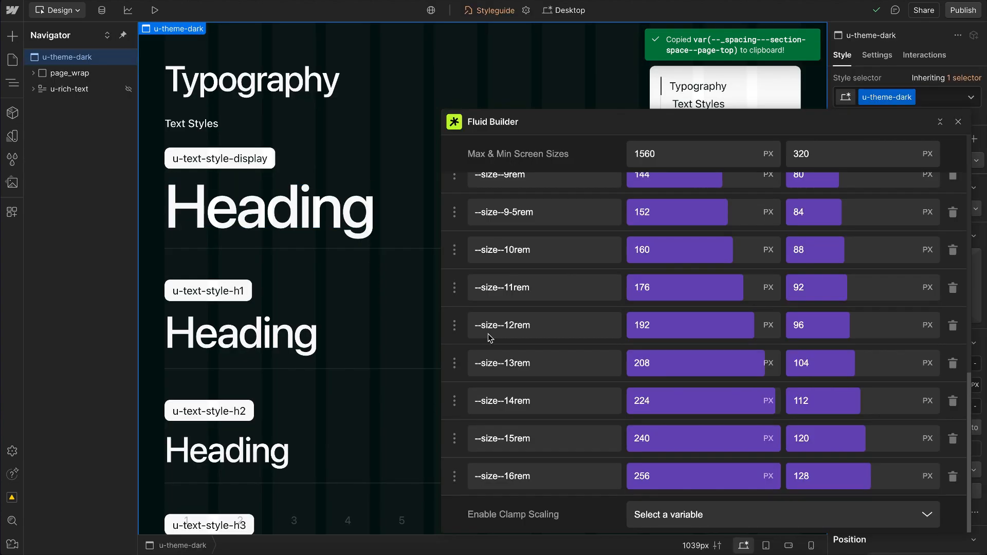
# Step: Enable clamp scaling for --site--width in Fluid Builder, then replace its variable name with --_spacing---section-space--page-top
pyautogui.click(668, 516)
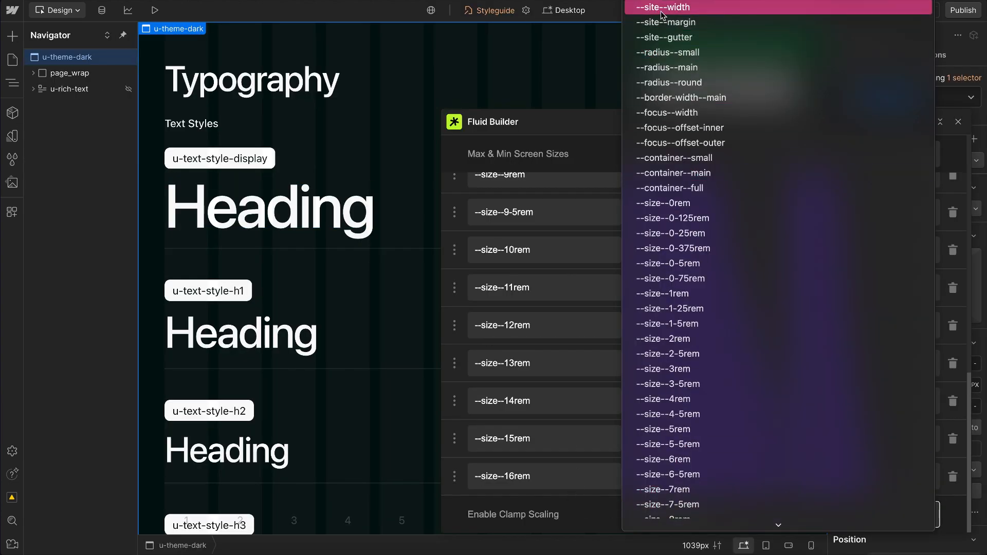
pyautogui.click(663, 7)
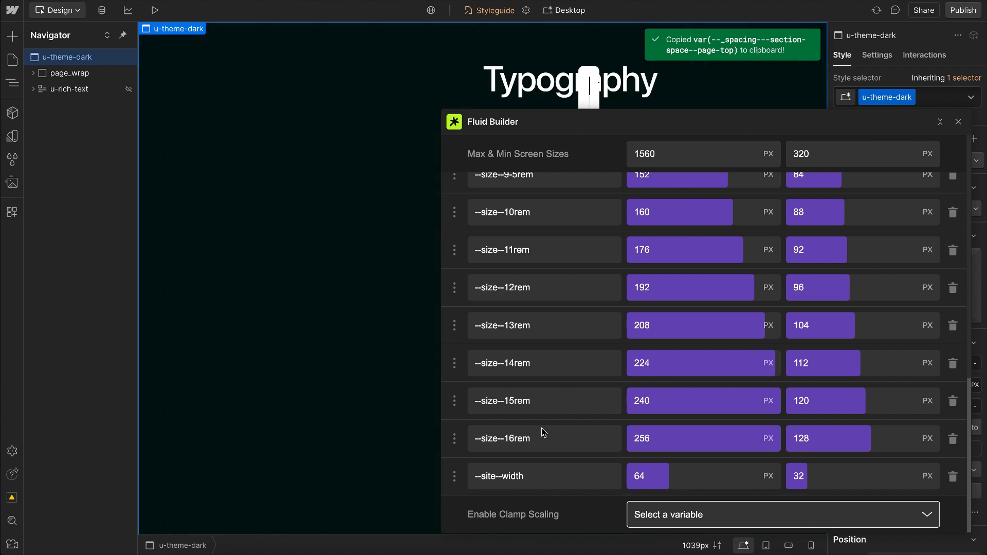
pyautogui.click(532, 482)
pyautogui.moveTo(535, 482); pyautogui.dragTo(474, 479)
pyautogui.hotkey('ctrl', 'v')
pyautogui.press('BackSpace')
pyautogui.moveTo(541, 477); pyautogui.dragTo(453, 476)
pyautogui.click(496, 482)
pyautogui.press('BackSpace')
pyautogui.moveTo(553, 482); pyautogui.dragTo(616, 486)
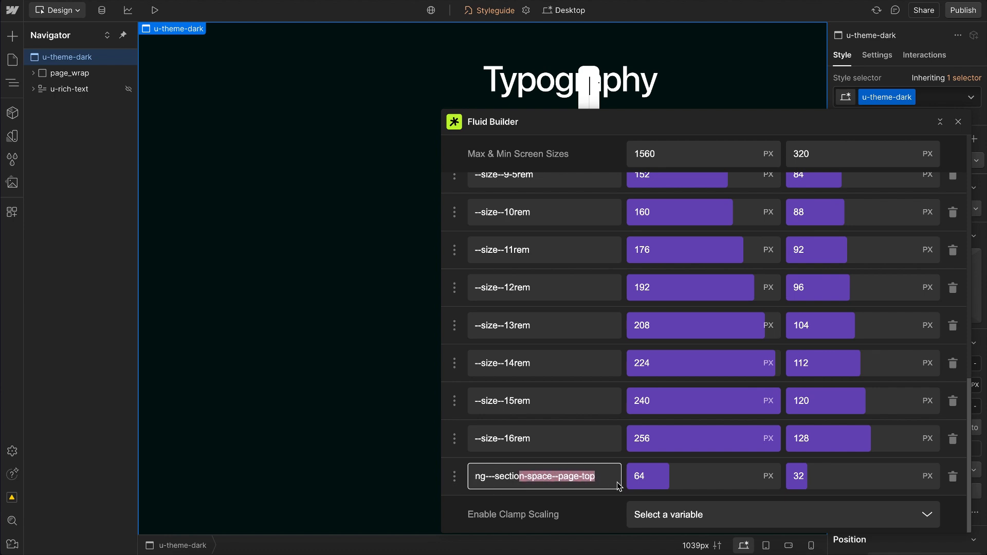
pyautogui.click(584, 479)
# Step: Set the maximum value of the page-top section-space entry in Fluid Builder to 90 px
pyautogui.click(669, 483)
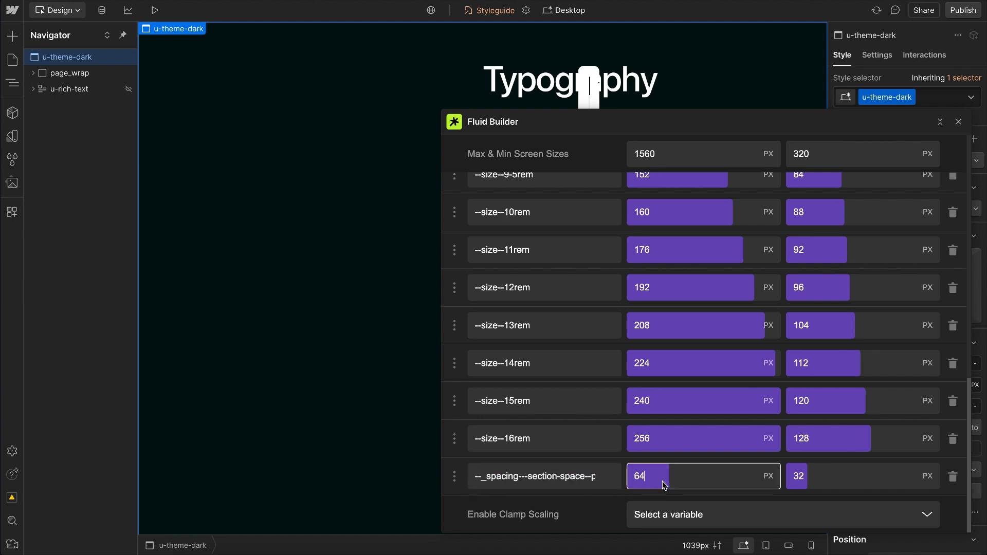
pyautogui.hotkey('shift', 'Up')
pyautogui.hotkey('shift', 'Up')
pyautogui.hotkey('shift', 'Up')
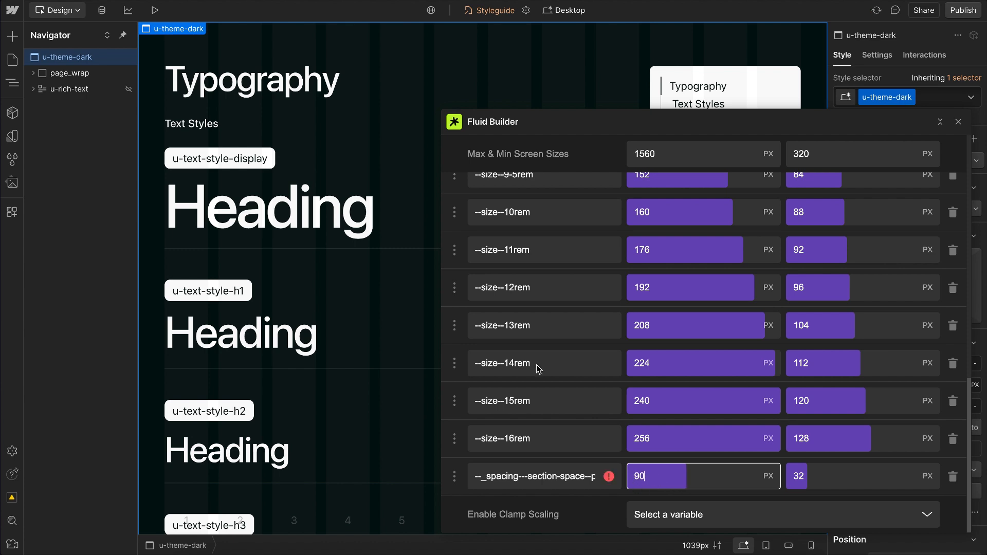
# Step: Open the Home page and add the Global / Section Space component to the u-theme-dark body
pyautogui.click(11, 63)
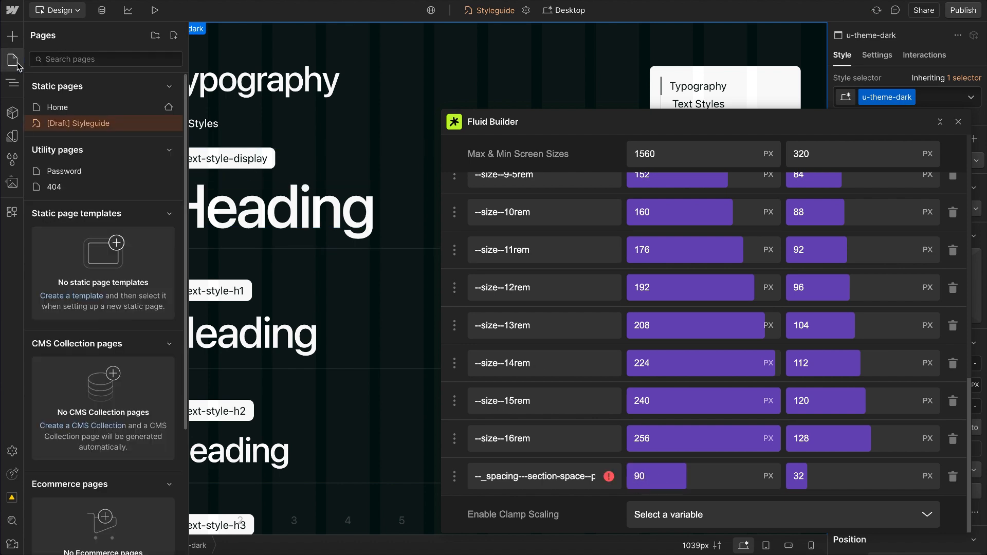
pyautogui.click(80, 109)
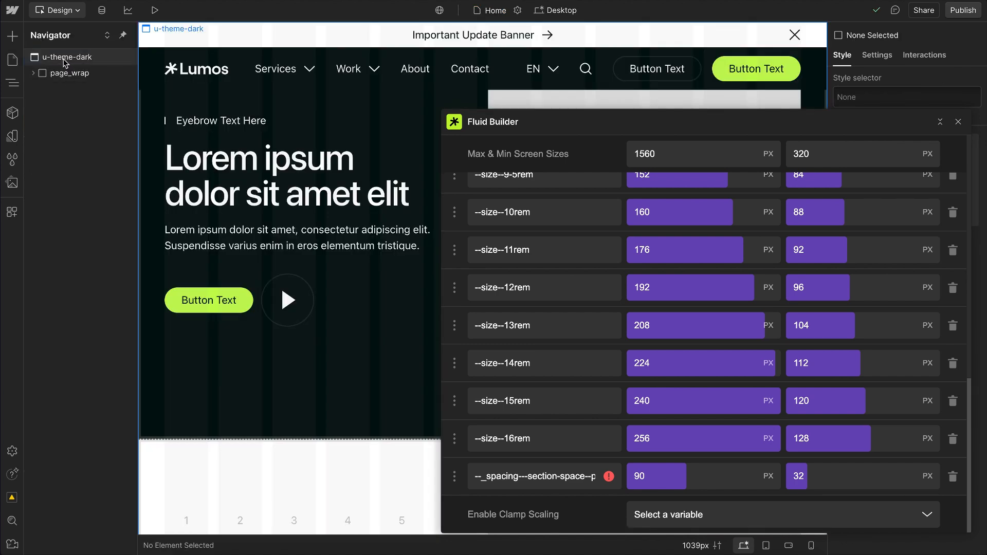
pyautogui.click(65, 58)
pyautogui.hotkey('ctrl', 'k')
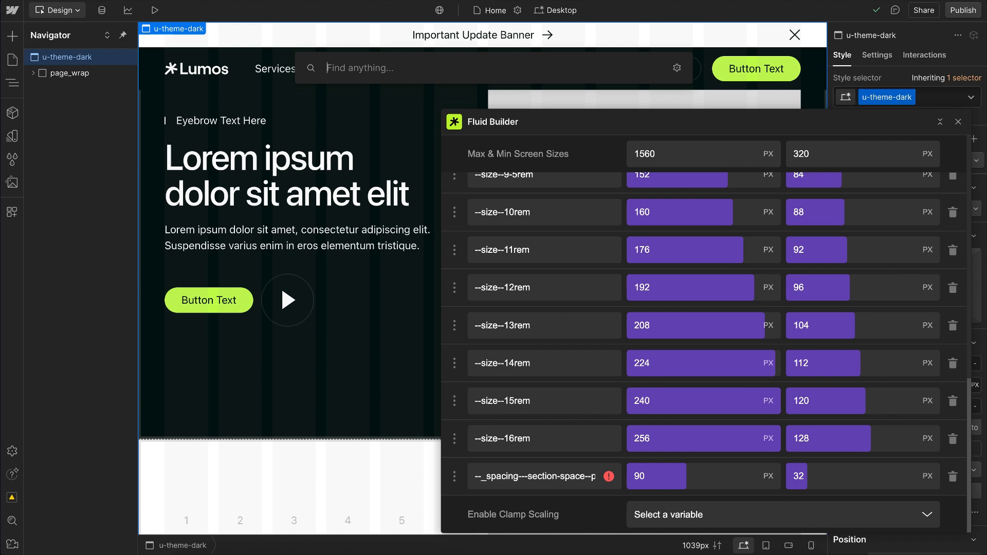
pyautogui.write('s')
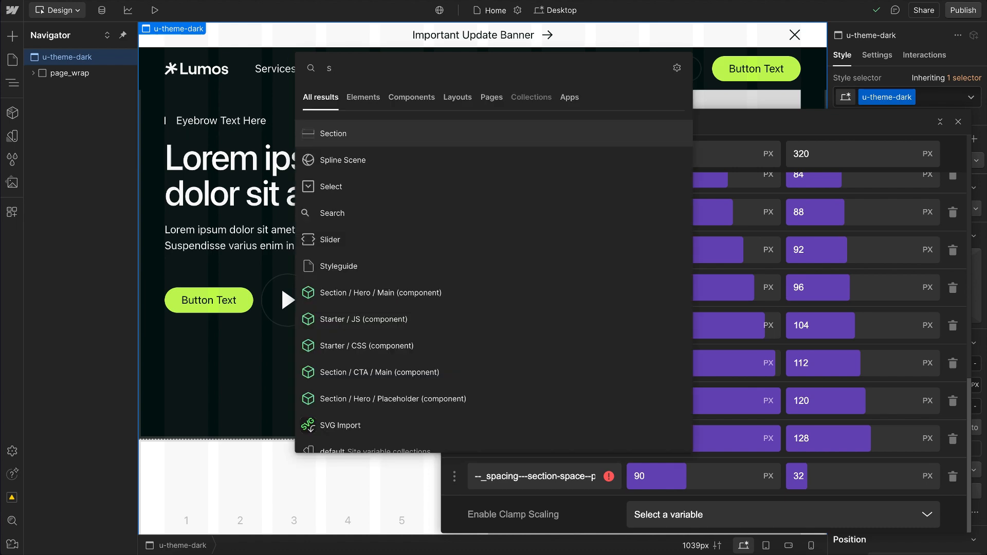
pyautogui.write('pac')
pyautogui.click(352, 134)
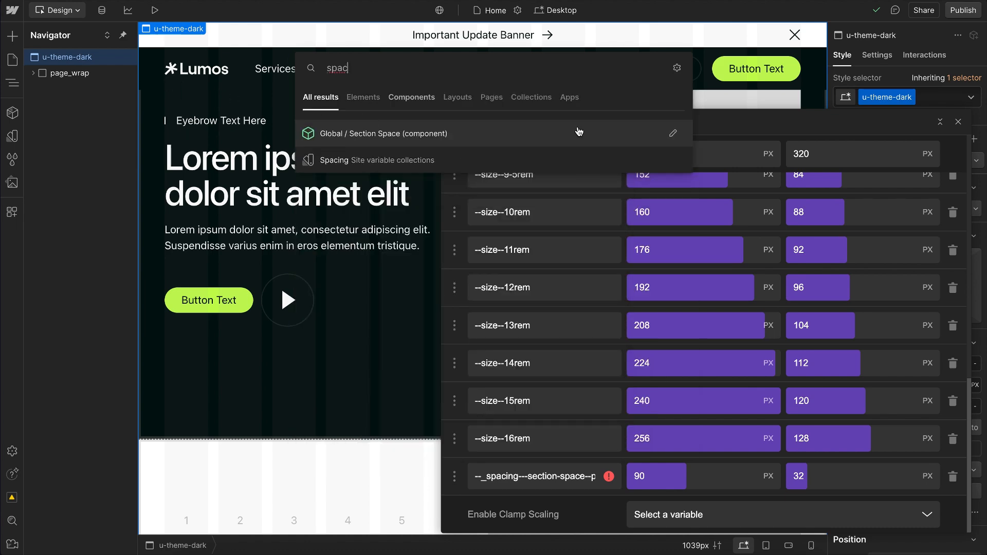
pyautogui.moveTo(745, 127); pyautogui.dragTo(538, 87)
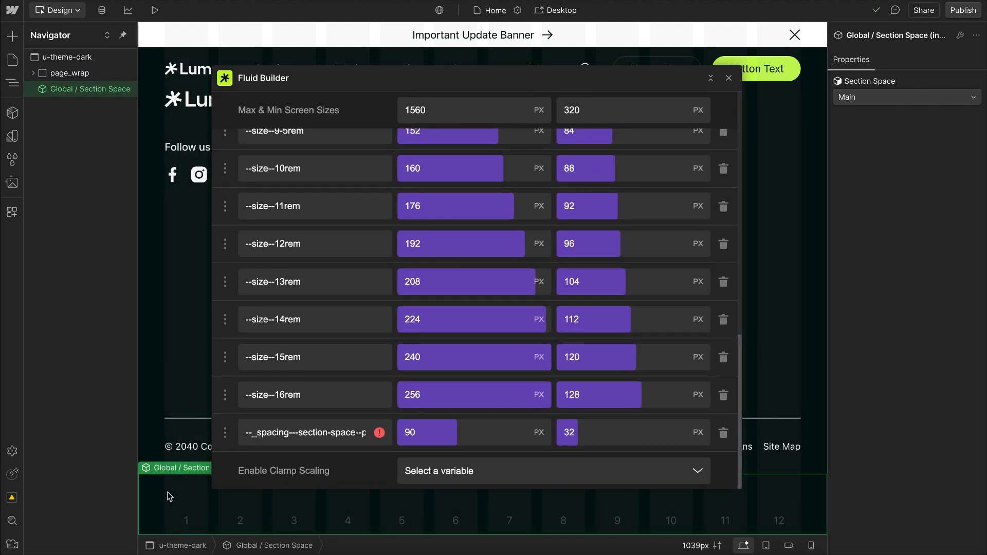
# Step: Switch the added component's Section Space variant through Even, Small, Main and Large, ending on Page Top
pyautogui.click(870, 98)
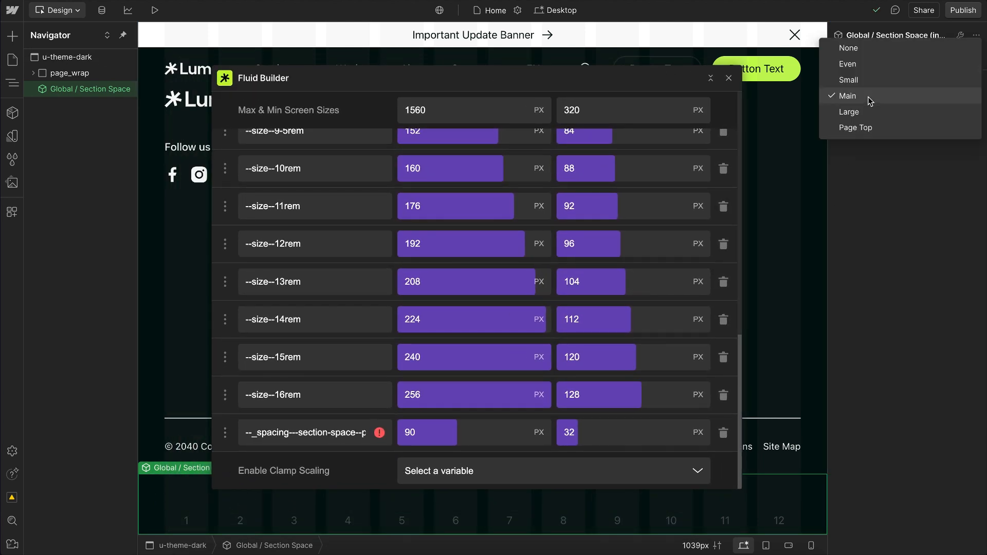
pyautogui.click(872, 70)
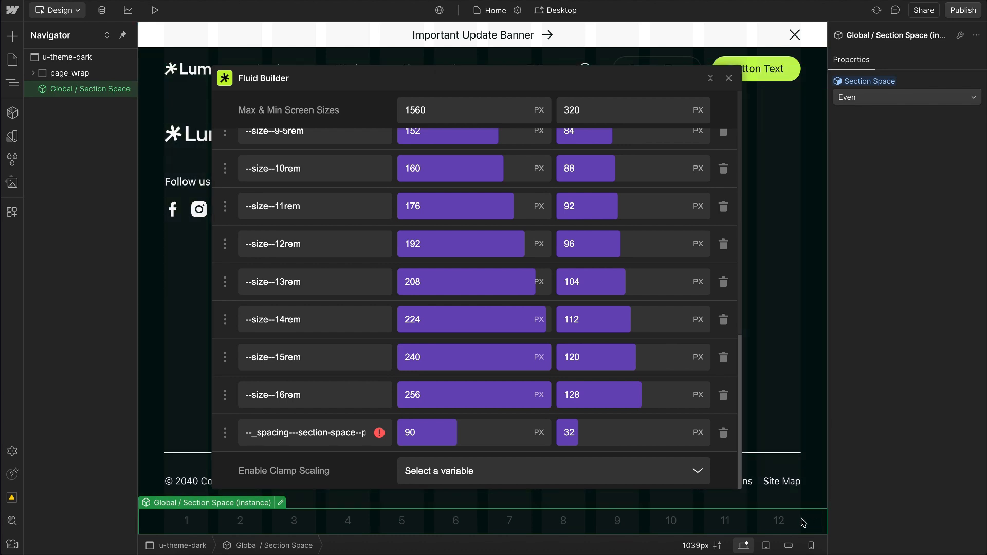
pyautogui.click(858, 97)
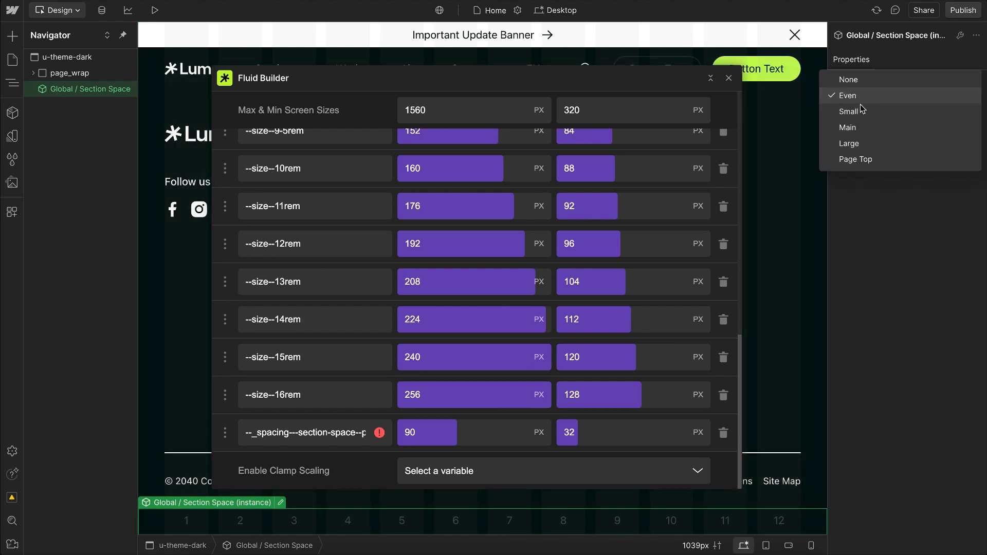
pyautogui.click(868, 117)
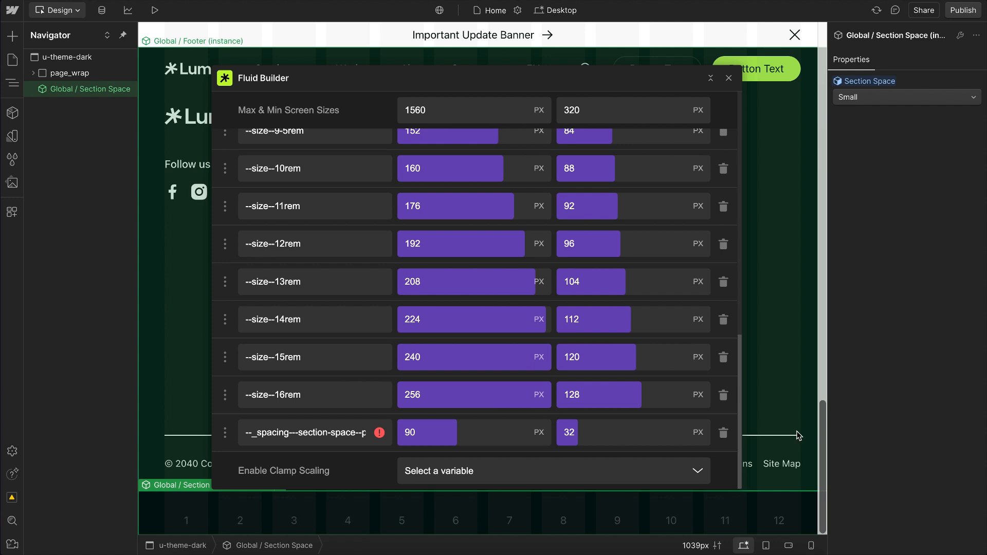
pyautogui.click(879, 102)
pyautogui.click(868, 114)
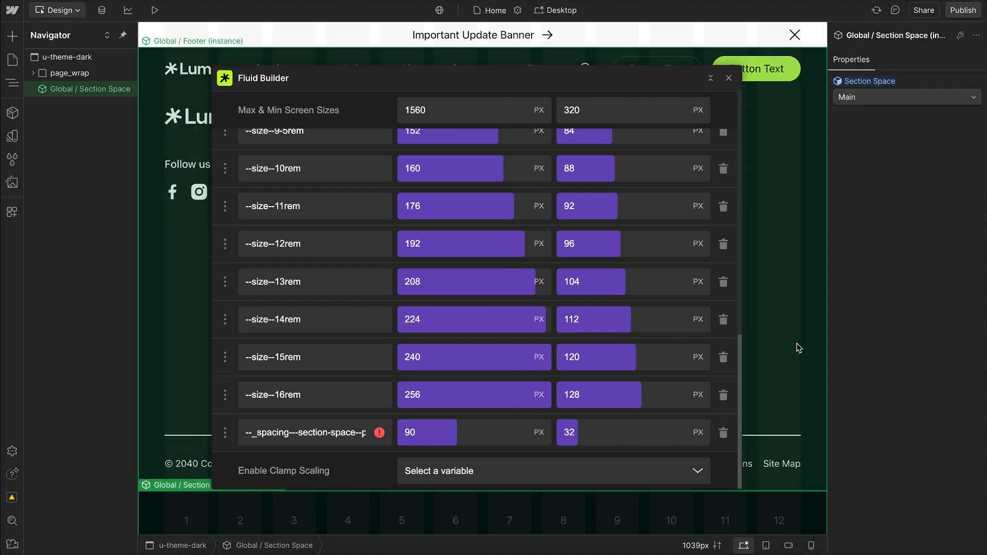
pyautogui.click(871, 102)
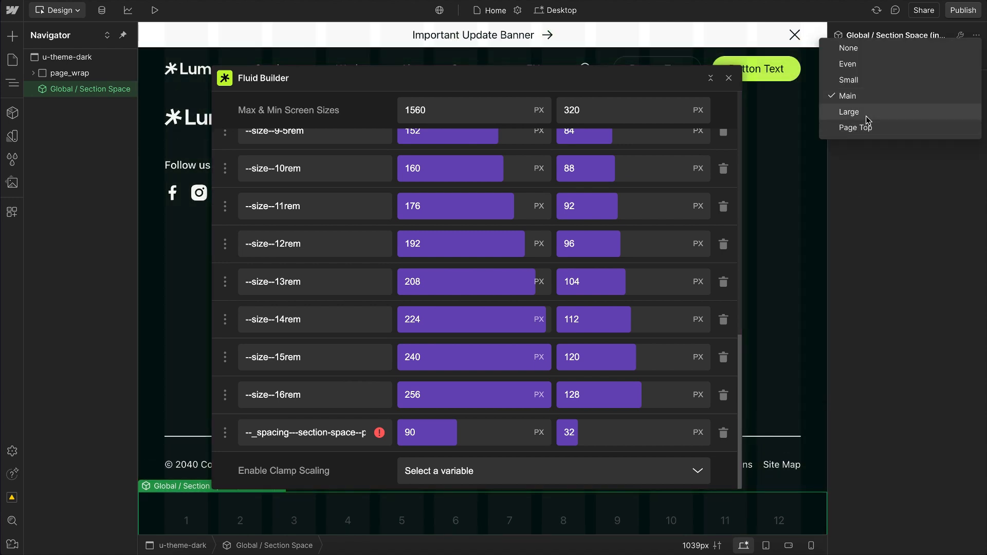
pyautogui.click(868, 117)
pyautogui.click(879, 97)
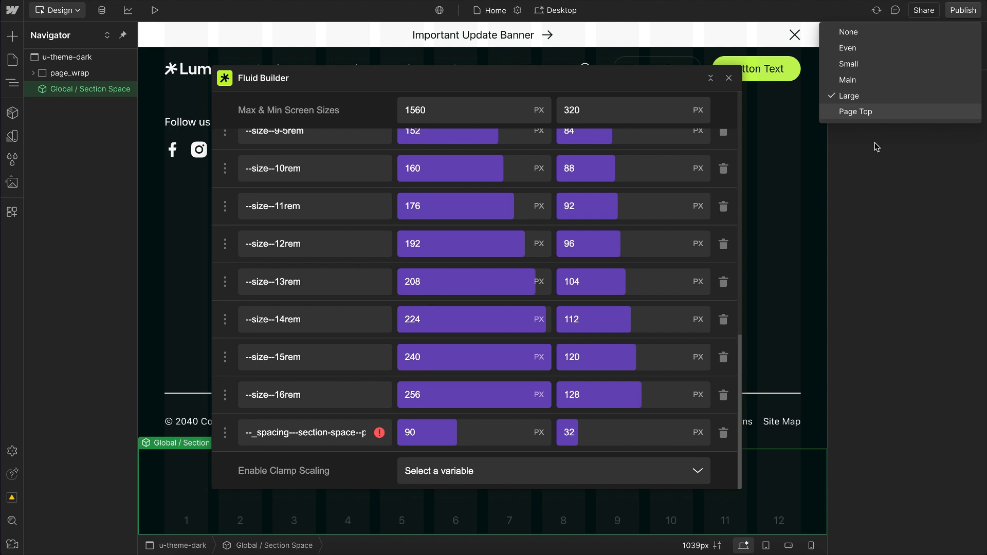
pyautogui.click(869, 109)
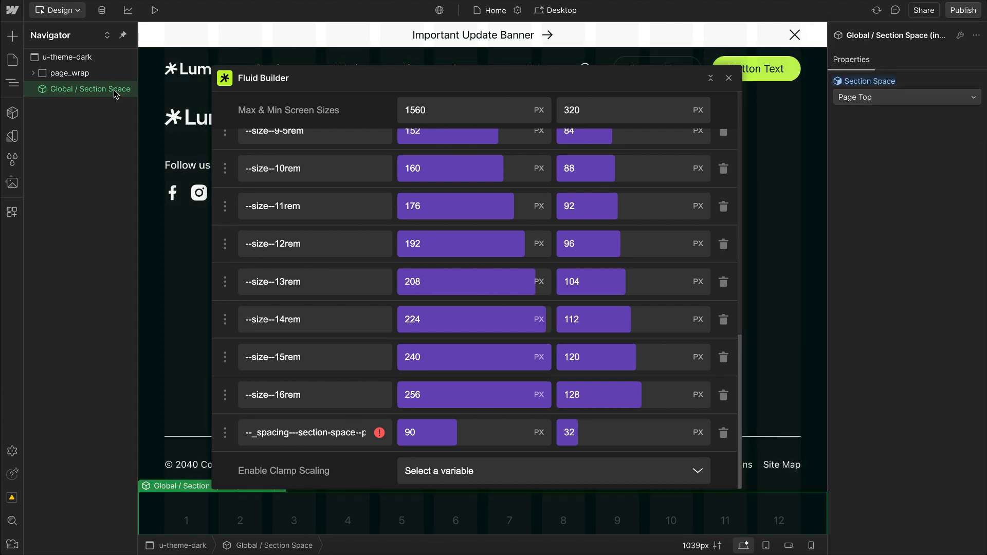
# Step: Inspect which height variable the Page Top variant uses inside the Global / Section Space component, then return to the Home page
pyautogui.press('Return')
pyautogui.click(878, 101)
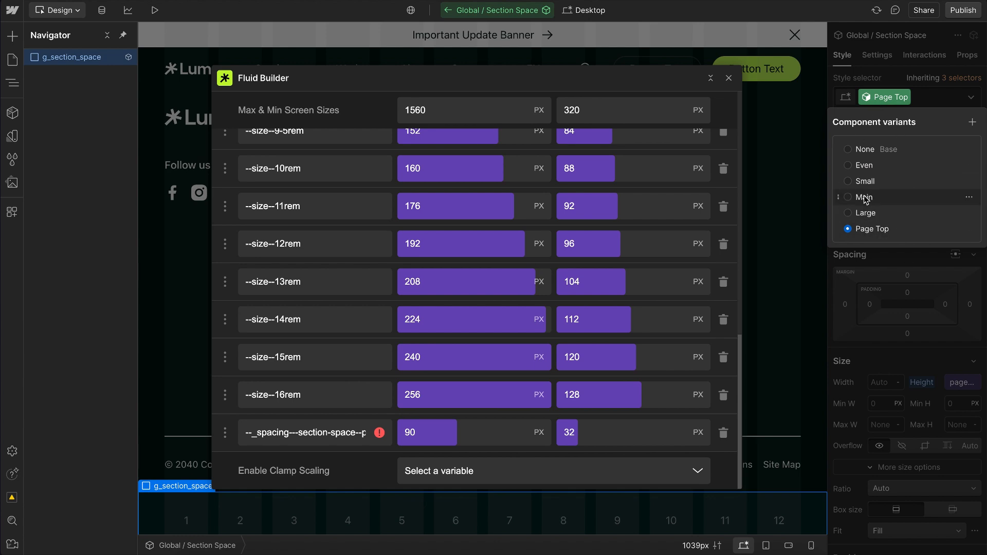
pyautogui.click(935, 416)
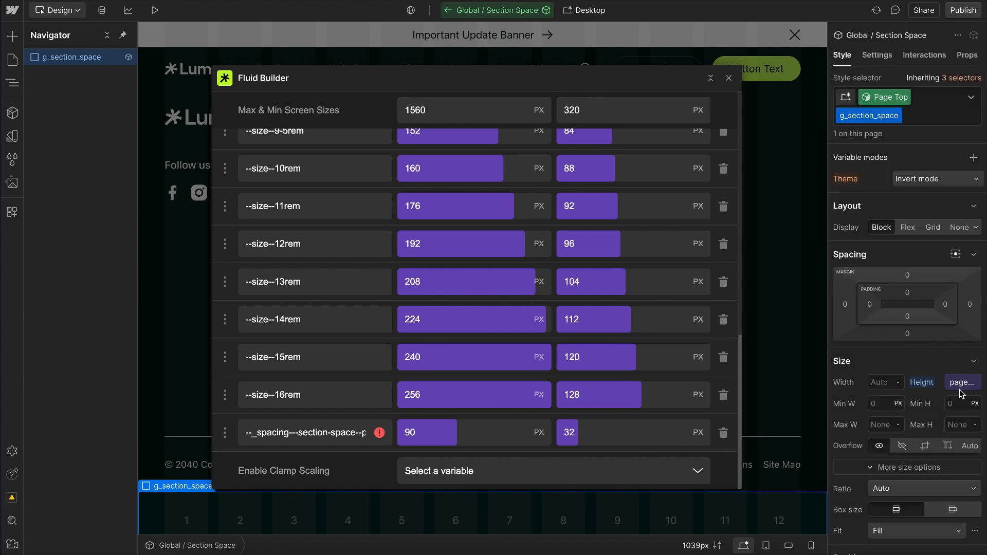
pyautogui.click(960, 387)
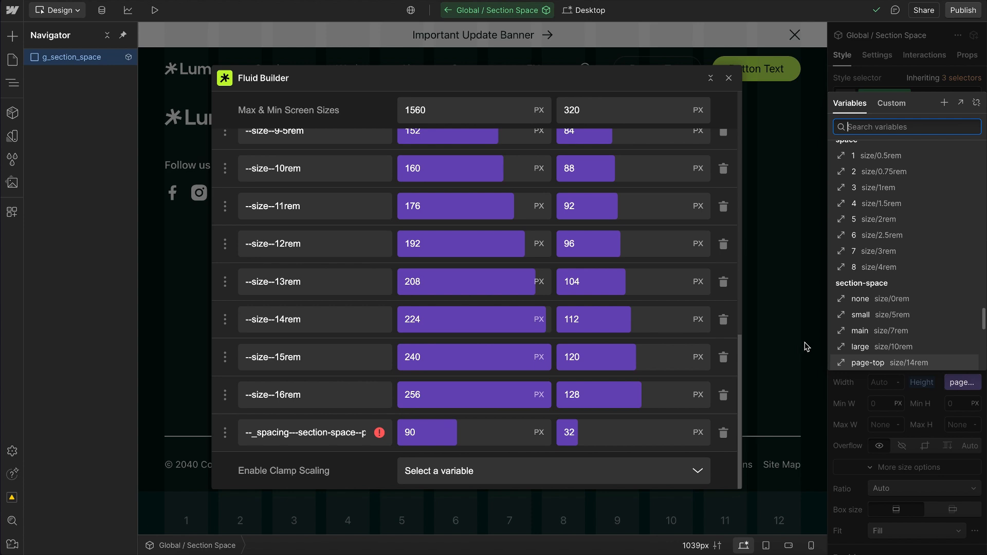
pyautogui.click(852, 366)
pyautogui.click(854, 363)
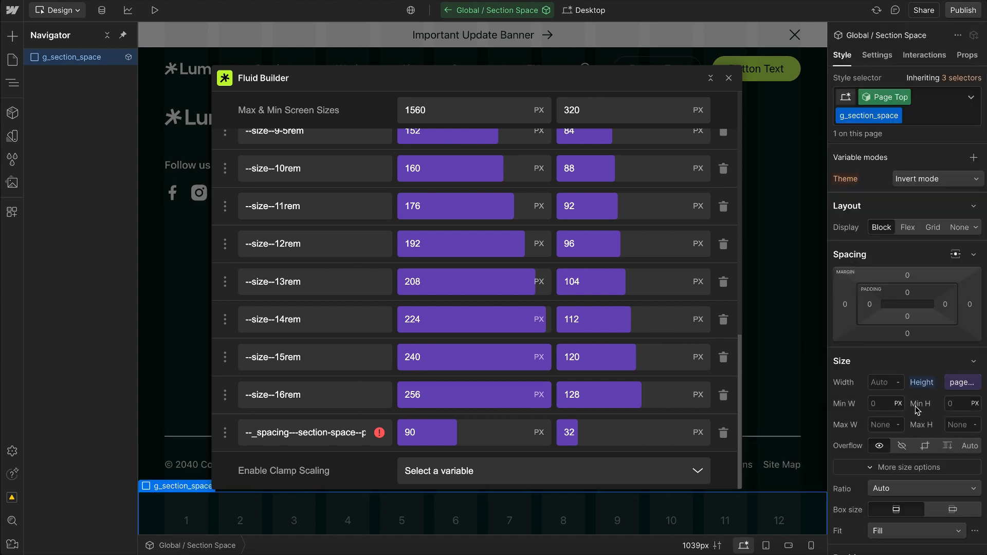
pyautogui.click(774, 376)
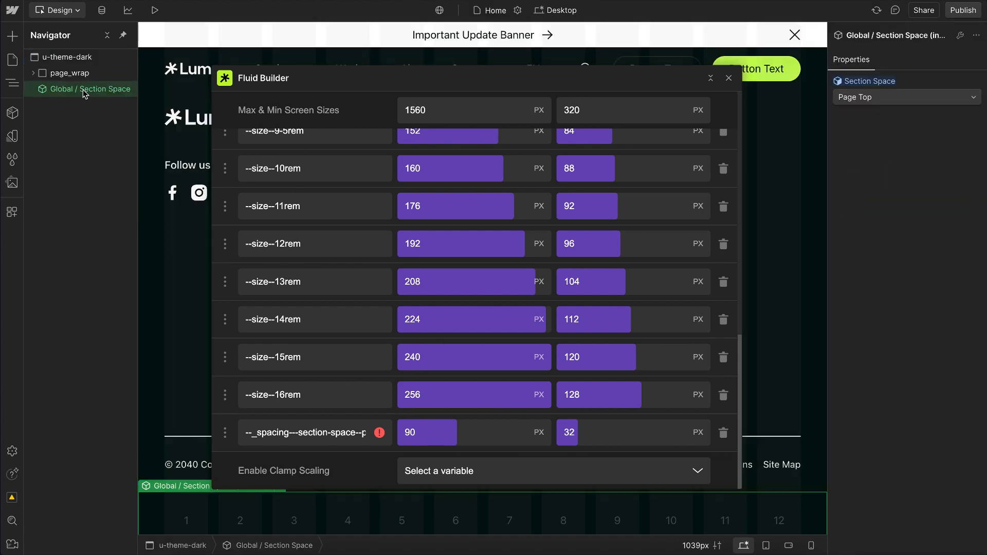
# Step: Delete the added Global / Section Space instance and collapse the Fluid Builder window out of the way
pyautogui.press('Delete')
pyautogui.scroll(20, 190, 145)
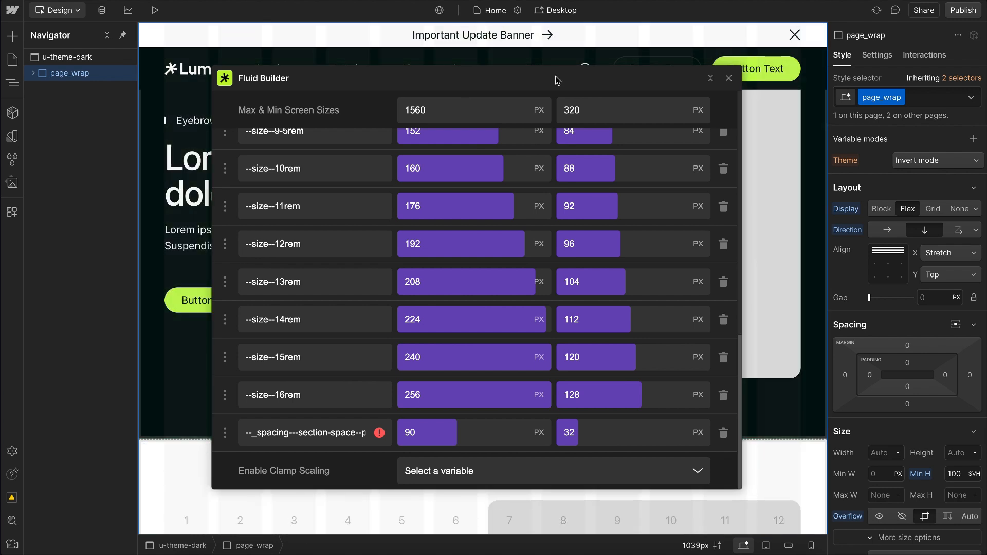
pyautogui.moveTo(557, 79); pyautogui.dragTo(802, 146)
pyautogui.click(955, 144)
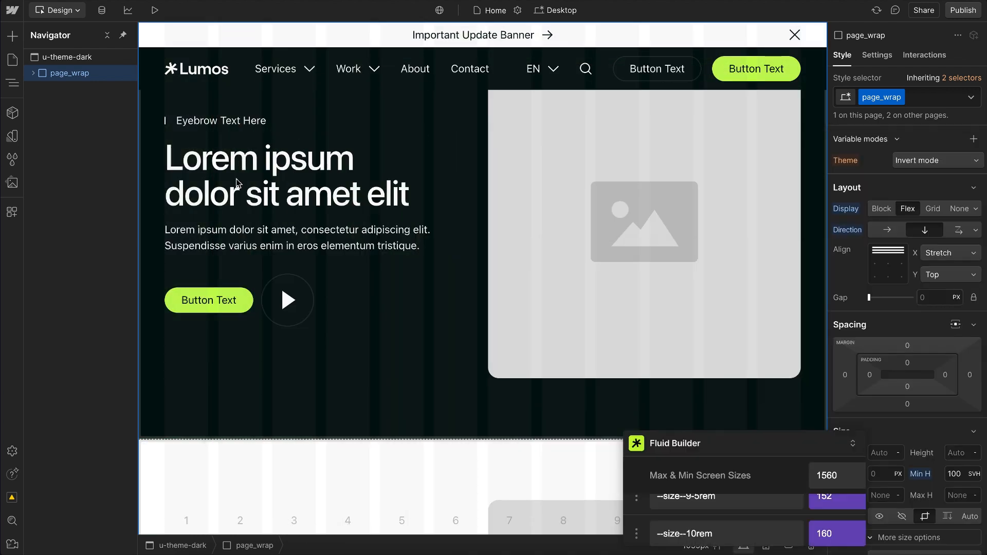
# Step: Inspect which property drives the lower Global / Section Space instance inside the Section / Hero / Main component, and return to the Home page
pyautogui.click(268, 383)
pyautogui.doubleClick(268, 383)
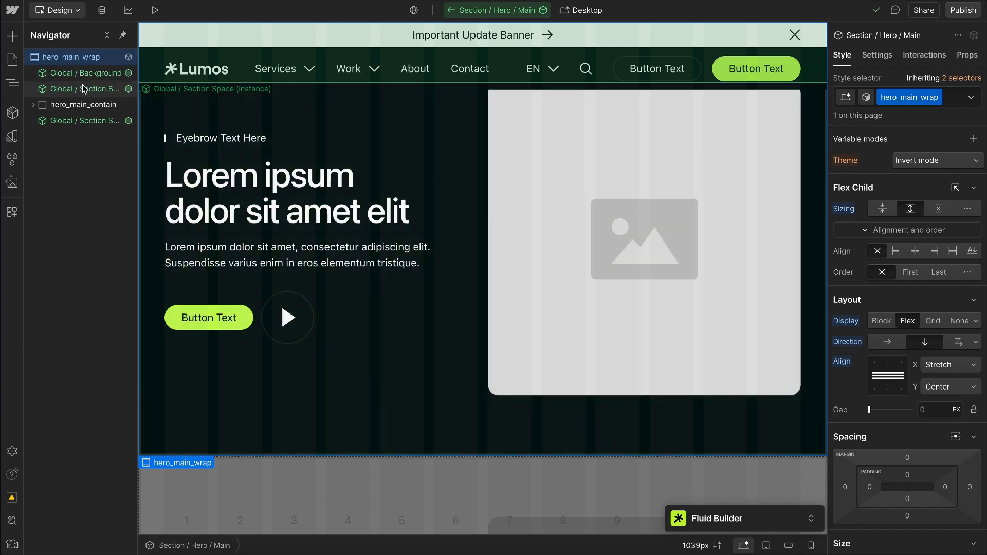
pyautogui.click(84, 120)
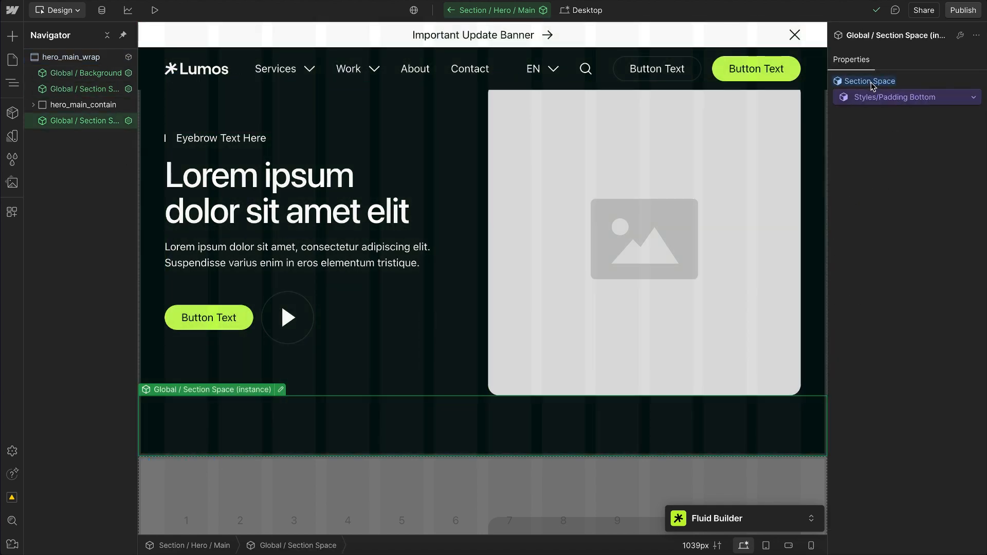
pyautogui.click(450, 14)
# Step: Check the available Padding Top and Padding Bottom options of the first hero section
pyautogui.click(873, 198)
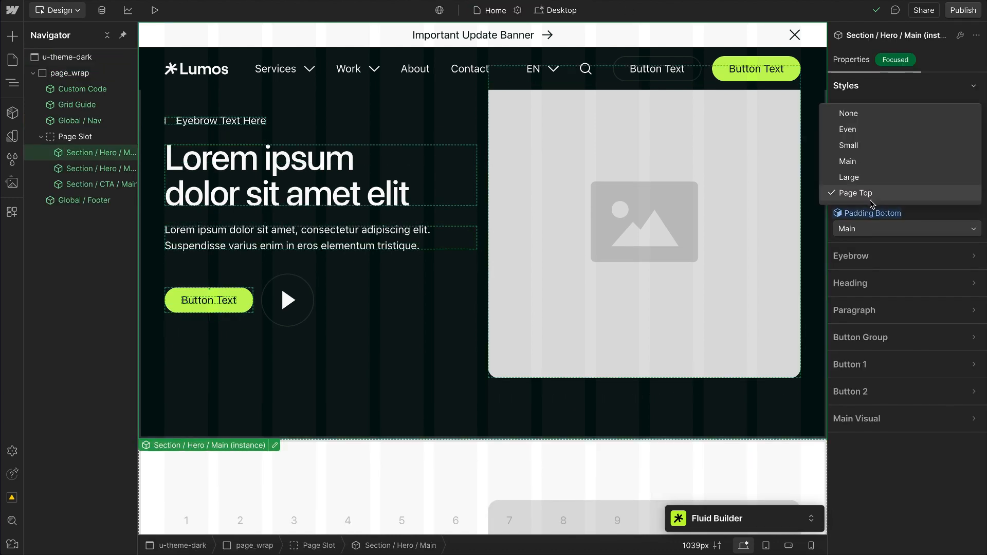
pyautogui.click(873, 201)
pyautogui.click(865, 231)
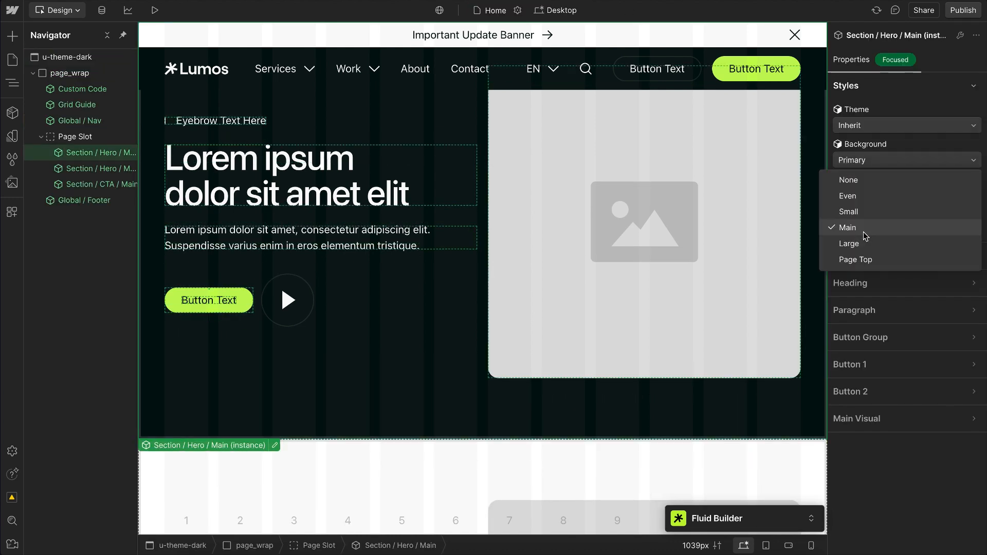
pyautogui.click(865, 234)
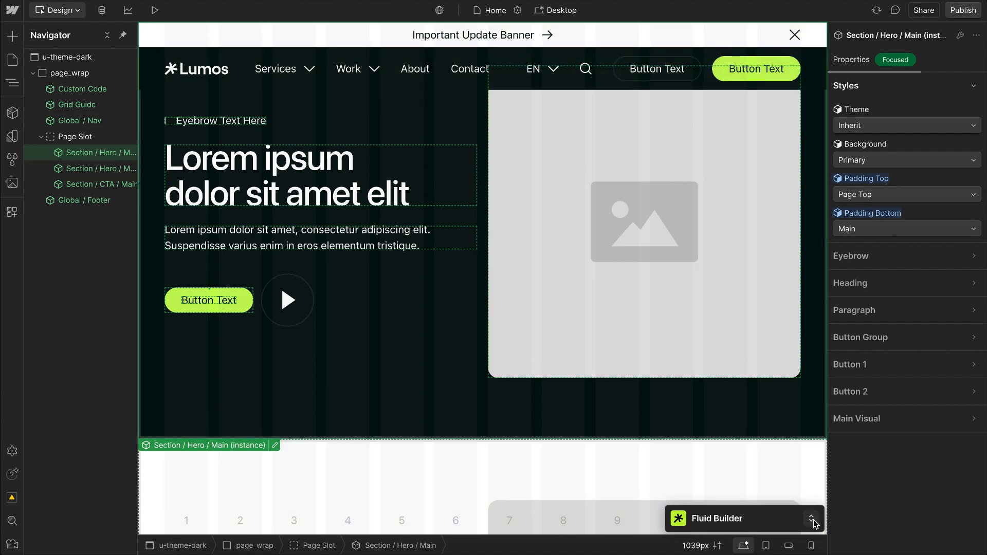
# Step: Expand Fluid Builder and set the page-top section-space variable's maximum size to 210 px
pyautogui.click(799, 516)
pyautogui.click(459, 434)
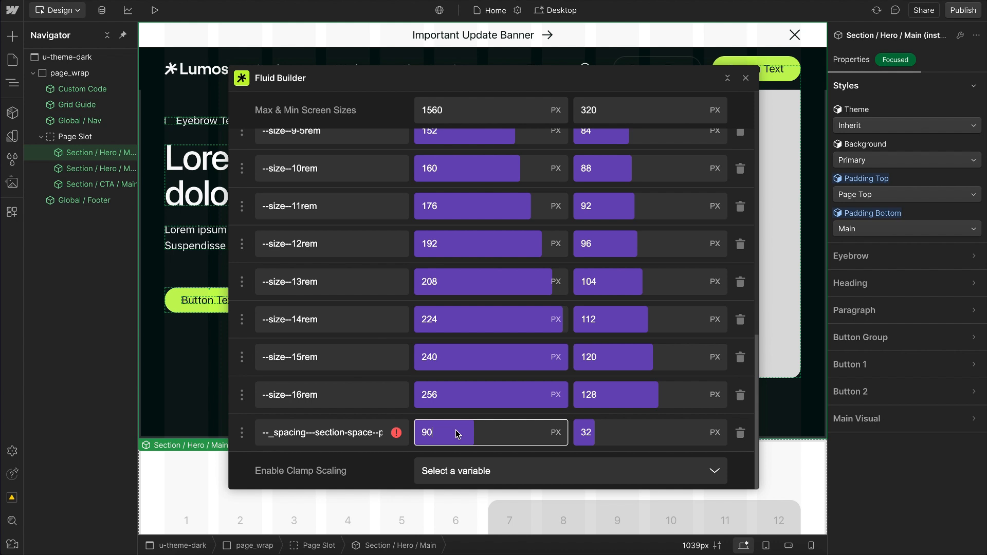
pyautogui.hotkey('shift', 'Up')
pyautogui.hotkey('shift', 'Up')
pyautogui.hotkey('shift', 'Up')
pyautogui.hotkey('shift', 'Up')
pyautogui.hotkey('shift', 'Up')
pyautogui.hotkey('shift', 'Up')
pyautogui.hotkey('shift', 'Up')
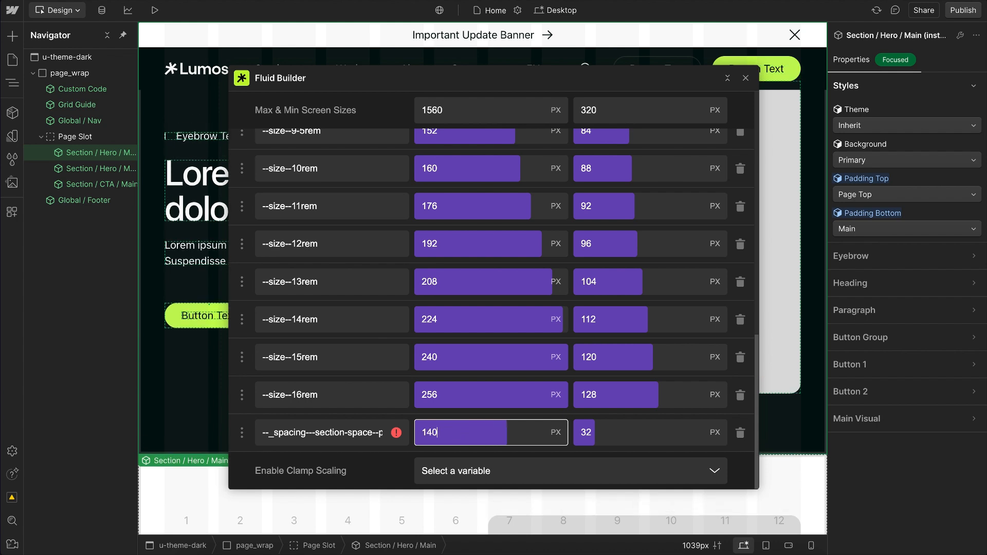
pyautogui.hotkey('shift', 'Up')
pyautogui.hotkey('shift', 'Up')
pyautogui.hotkey('shift', 'Up')
pyautogui.hotkey('shift', 'Up')
pyautogui.hotkey('shift', 'Up')
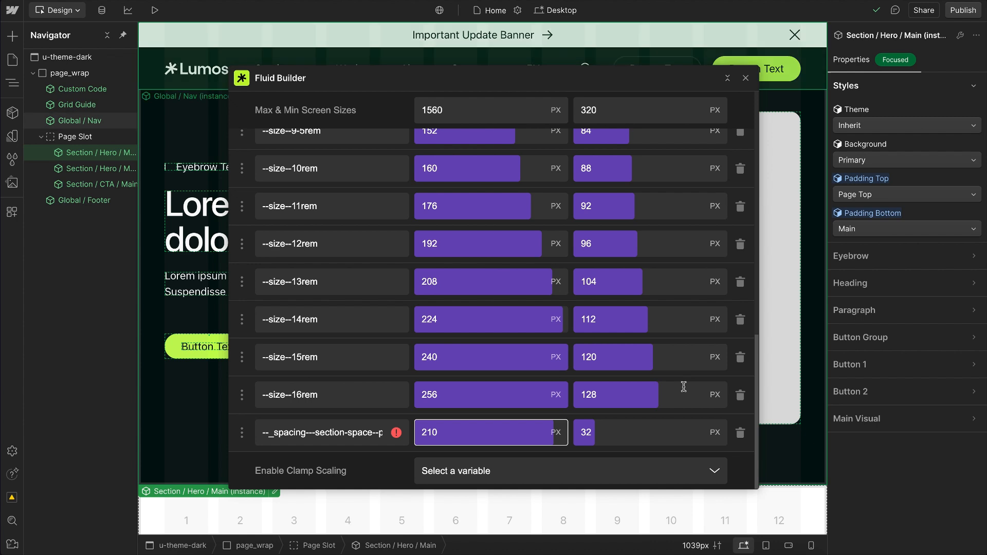
# Step: Switch to the 320px mobile breakpoint and set the page-top section-space variable's minimum size to 120 px, moving Fluid Builder aside
pyautogui.click(811, 546)
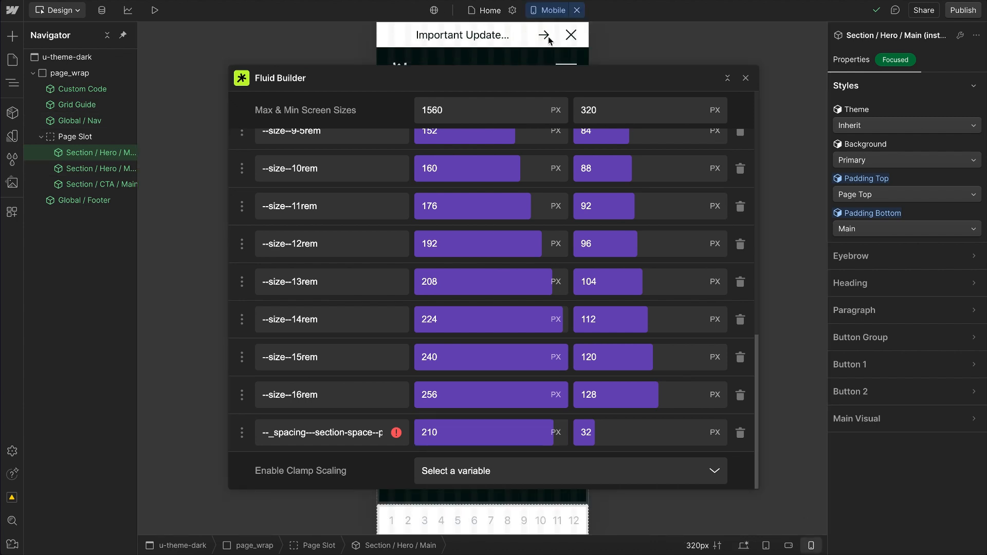
pyautogui.rightClick(473, 78)
pyautogui.click(730, 78)
pyautogui.moveTo(624, 77); pyautogui.dragTo(874, 160)
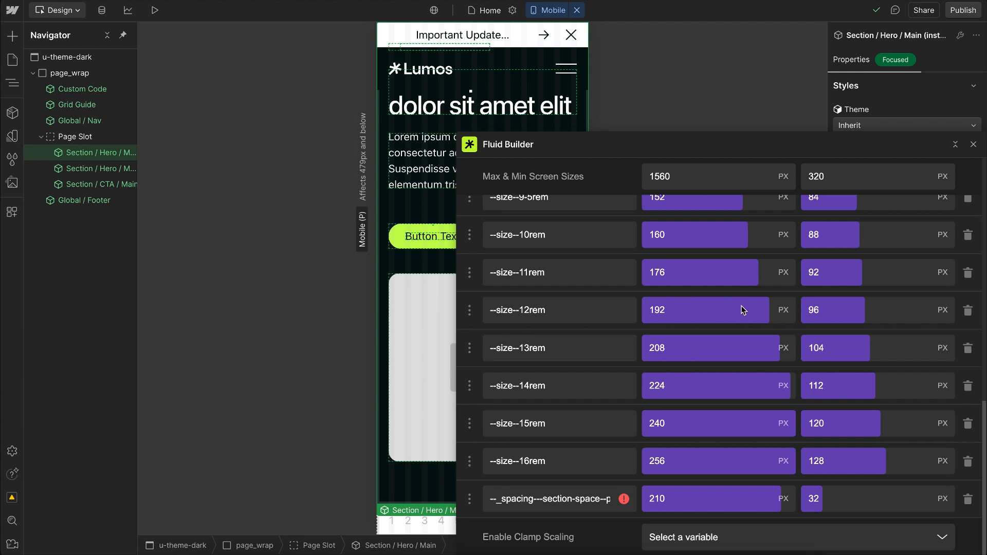
pyautogui.click(852, 500)
pyautogui.hotkey('shift', 'Up')
pyautogui.hotkey('shift', 'Up')
pyautogui.hotkey('shift', 'Up')
pyautogui.hotkey('shift', 'Up')
pyautogui.hotkey('shift', 'Up')
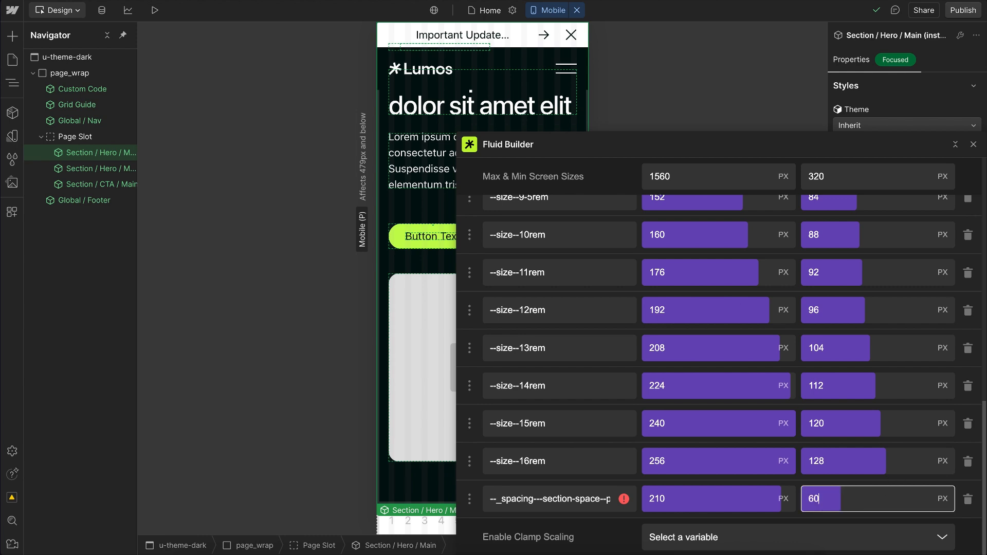
pyautogui.hotkey('shift', 'Up')
pyautogui.hotkey('shift', 'Up')
pyautogui.hotkey('shift', 'Up')
pyautogui.hotkey('shift', 'Up')
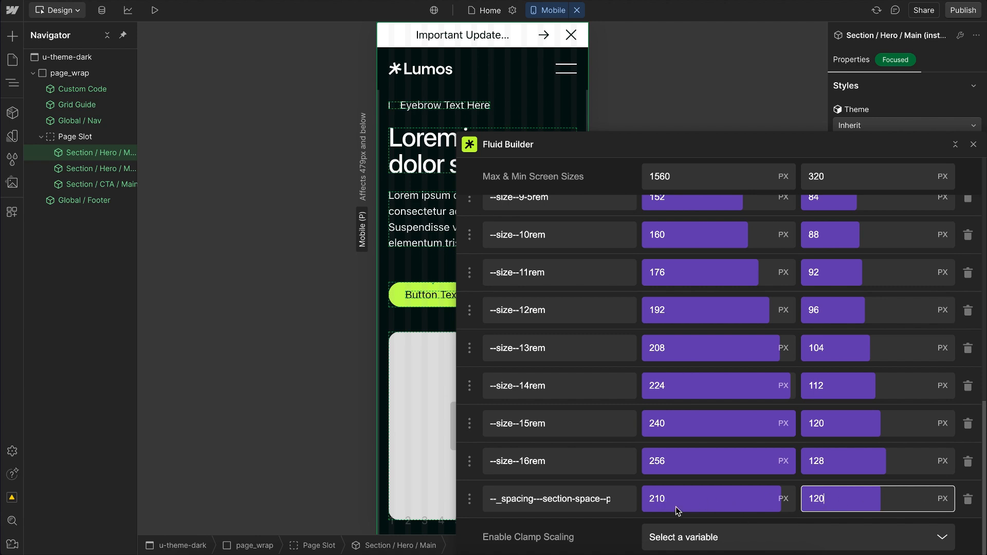
# Step: Close Fluid Builder and return to the desktop breakpoint to review the spacing between the hero sections
pyautogui.click(973, 144)
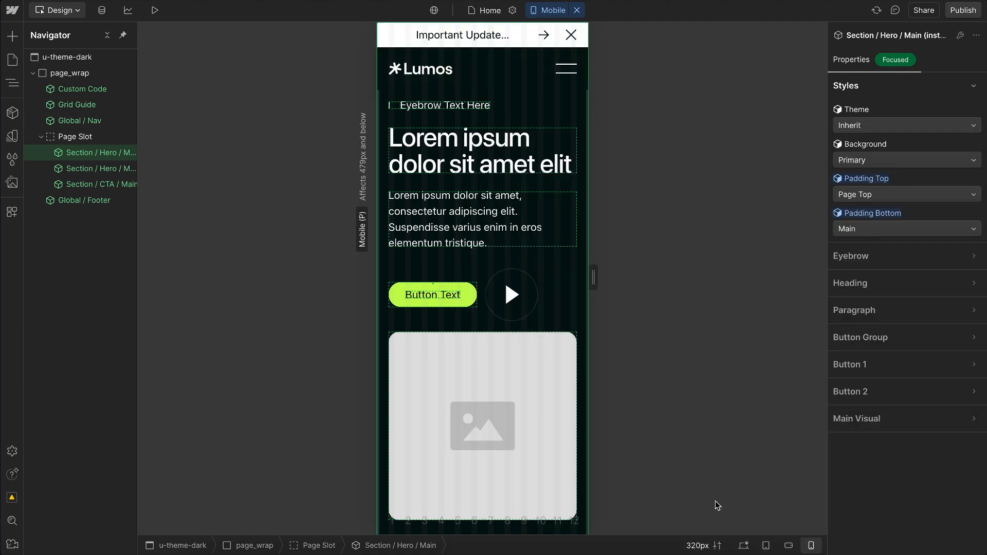
pyautogui.click(743, 546)
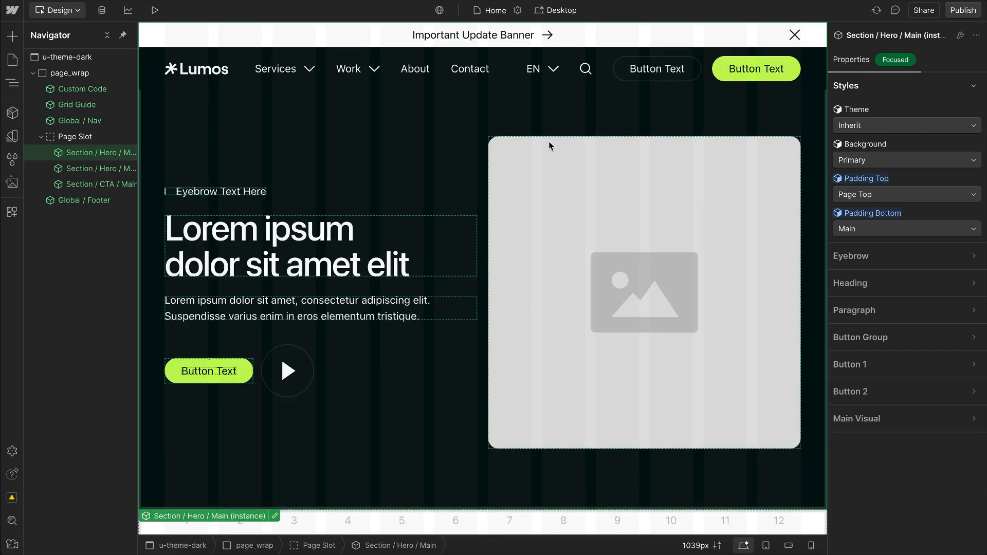
pyautogui.scroll(-5, 420, 220)
pyautogui.scroll(-3, 427, 215)
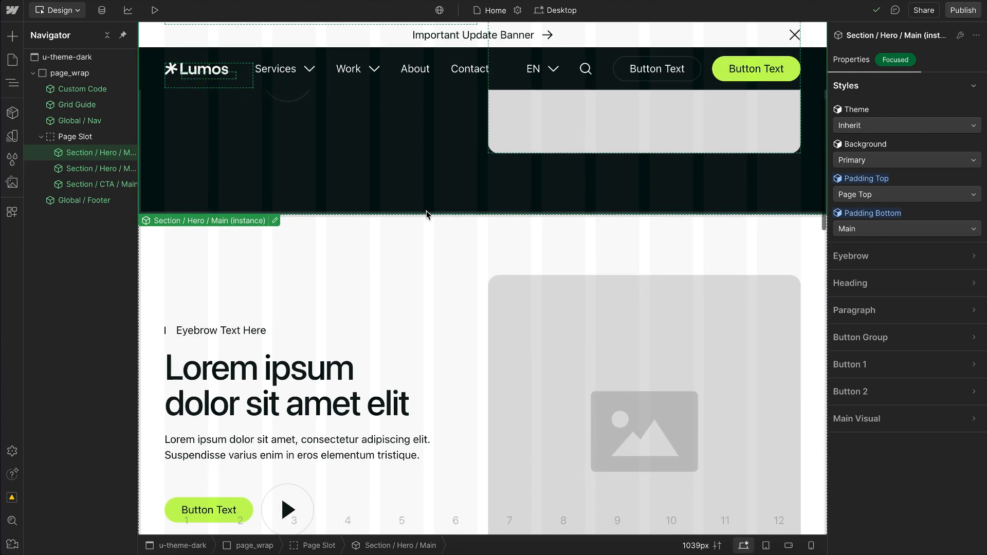
# Step: Set the second hero section's Theme to Dark and its Padding Top to None
pyautogui.click(468, 181)
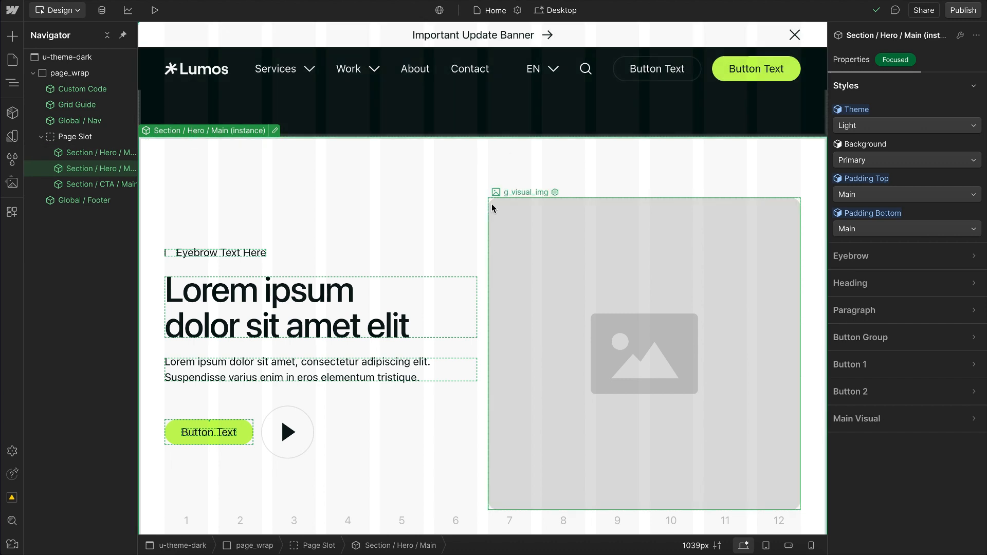
pyautogui.scroll(1, 492, 204)
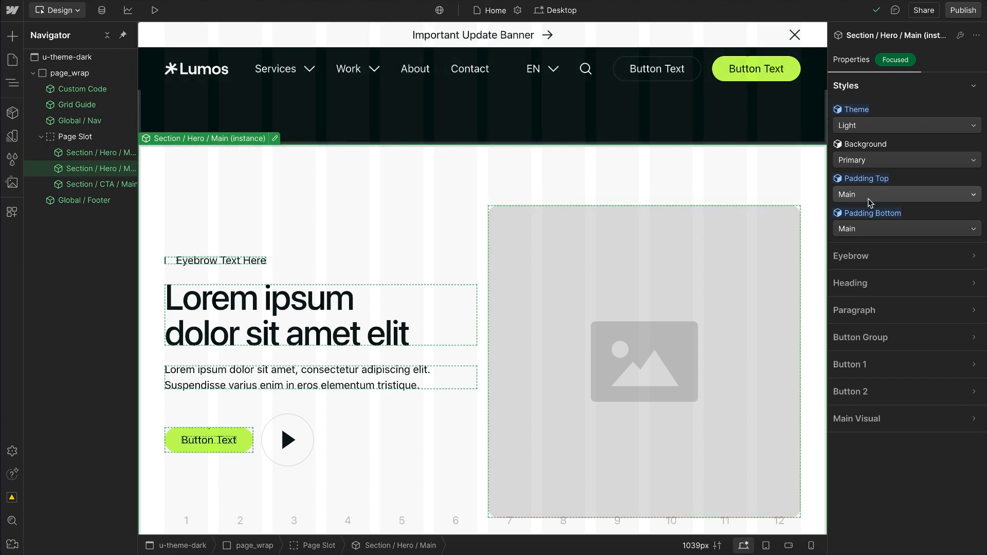
pyautogui.click(862, 125)
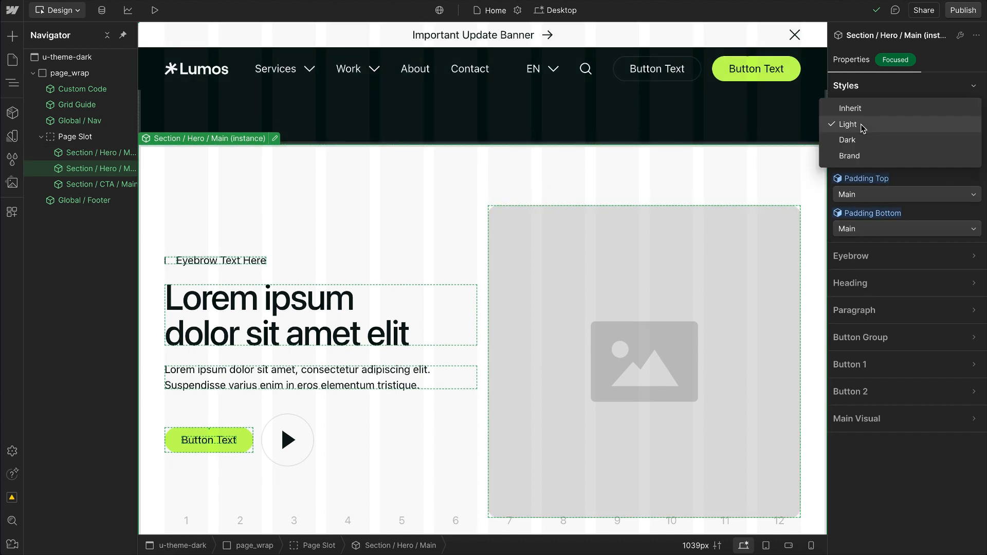
pyautogui.click(854, 140)
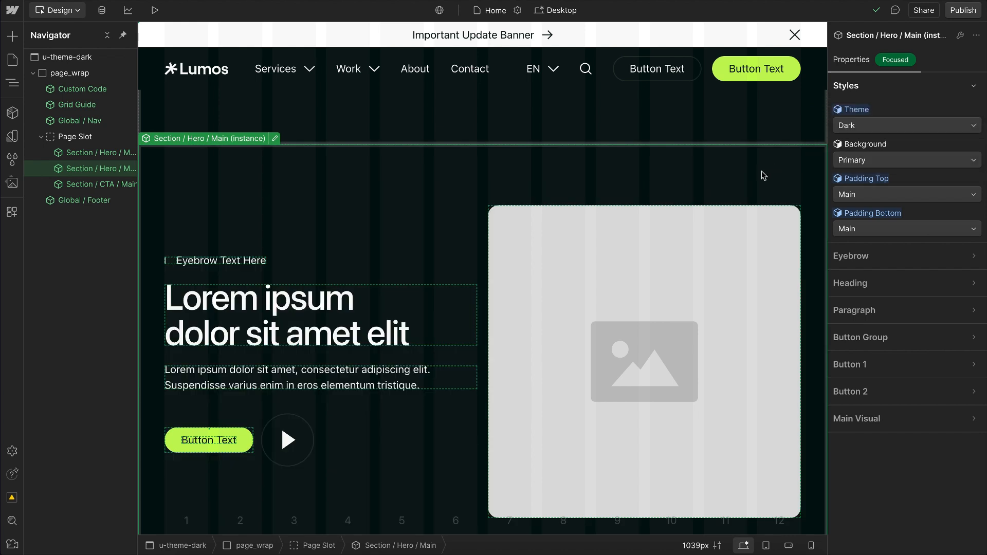
pyautogui.click(858, 196)
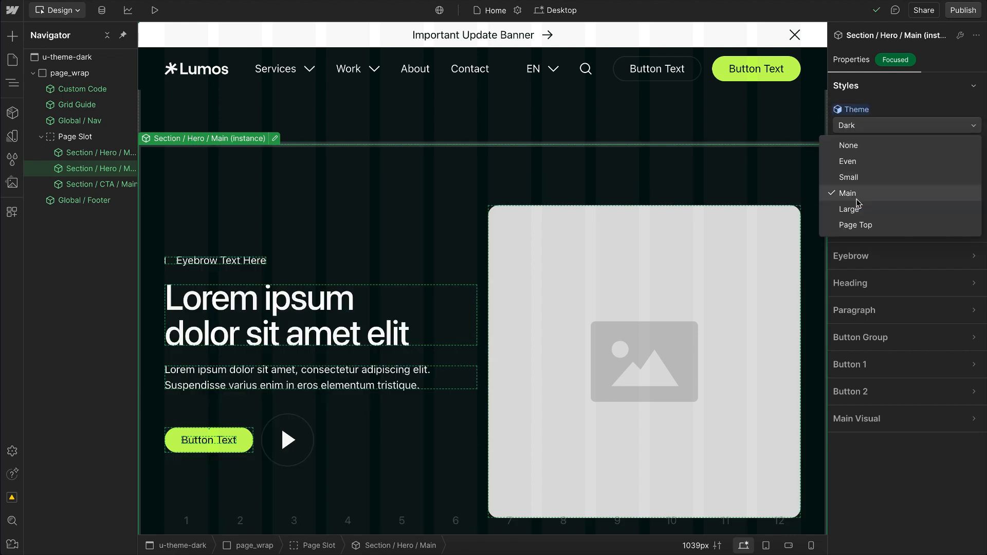
pyautogui.click(848, 145)
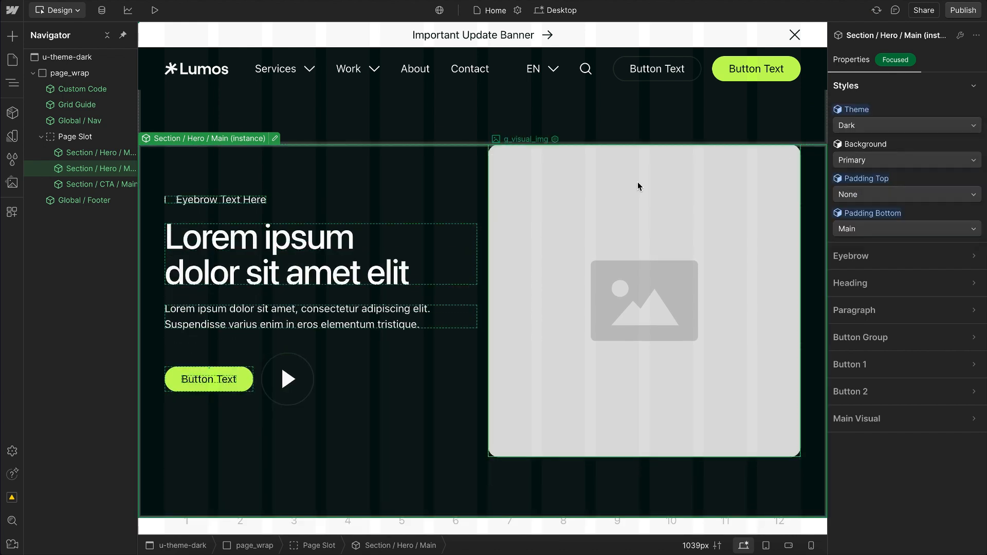
pyautogui.scroll(3, 637, 181)
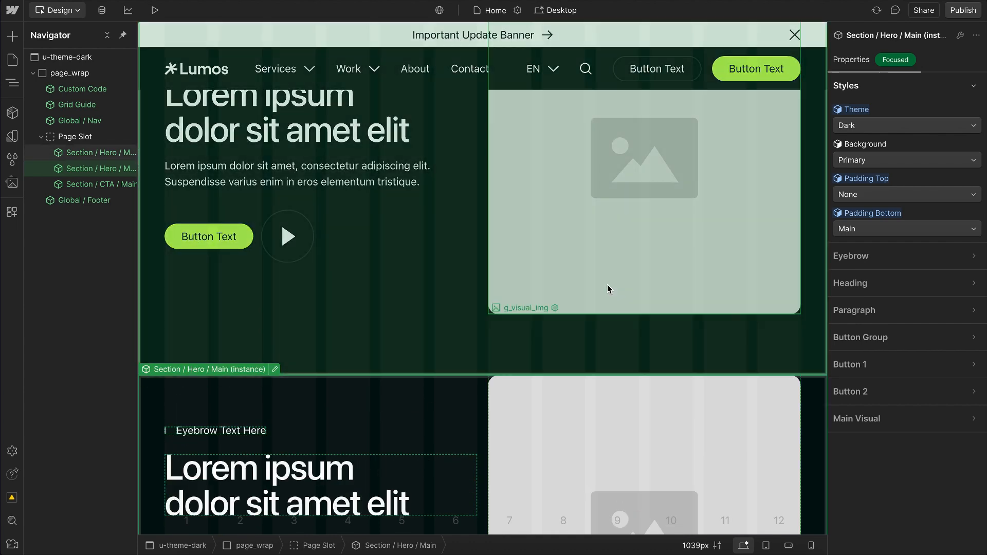
pyautogui.scroll(-8, 607, 285)
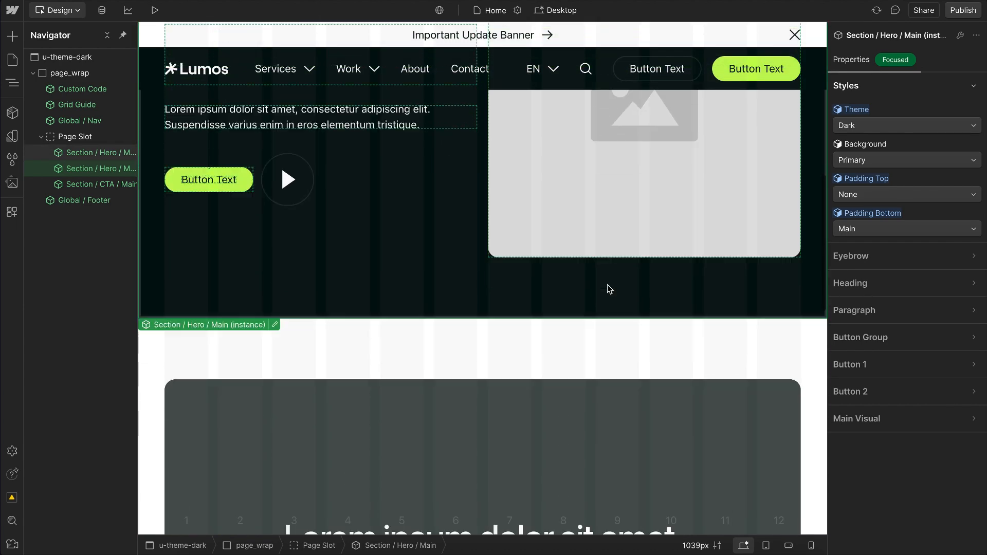
# Step: Set the Section / CTA / Main instance's Padding Bottom to Even
pyautogui.click(431, 264)
pyautogui.scroll(-6, 431, 263)
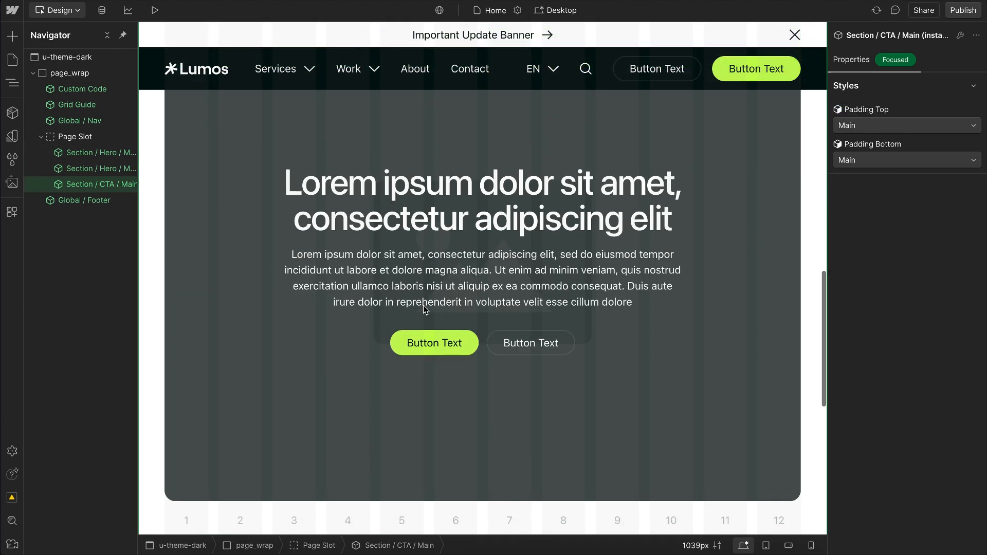
pyautogui.click(864, 160)
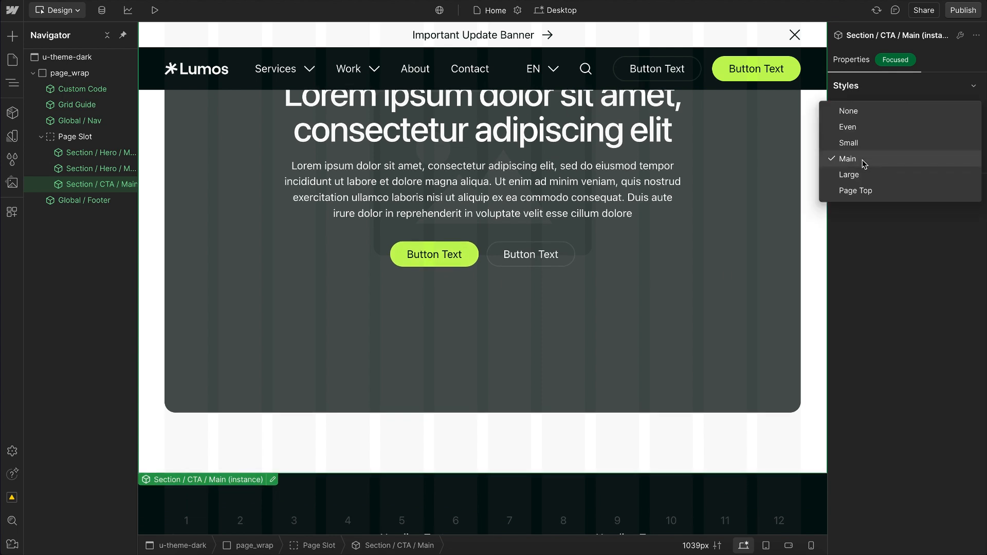
pyautogui.click(864, 127)
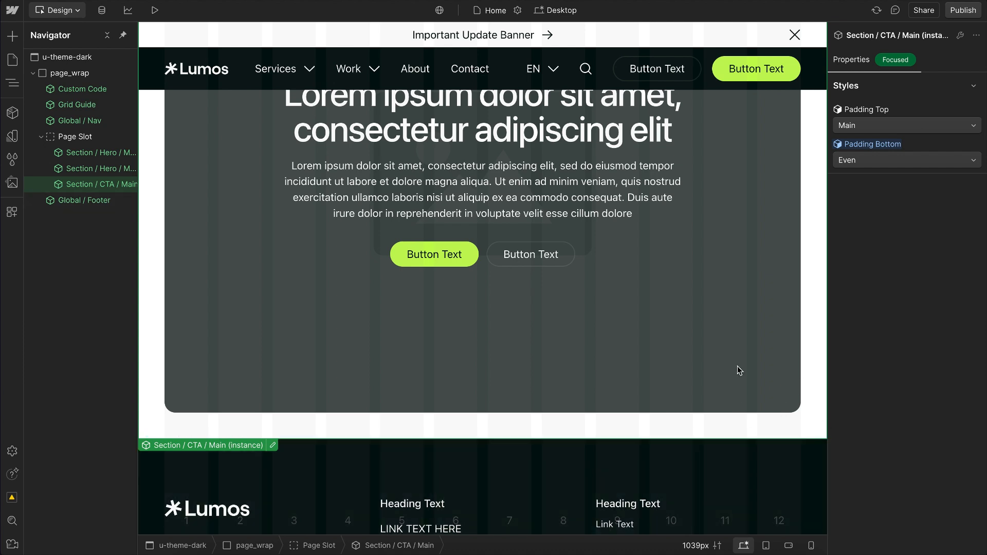
# Step: Set the second hero section's Theme to Light
pyautogui.scroll(5, 737, 368)
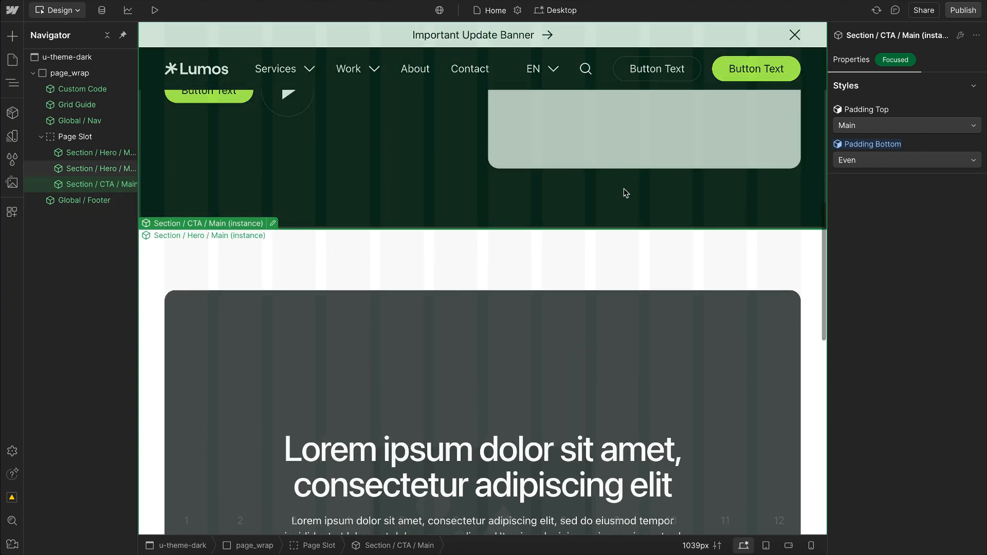
pyautogui.click(626, 194)
pyautogui.click(875, 125)
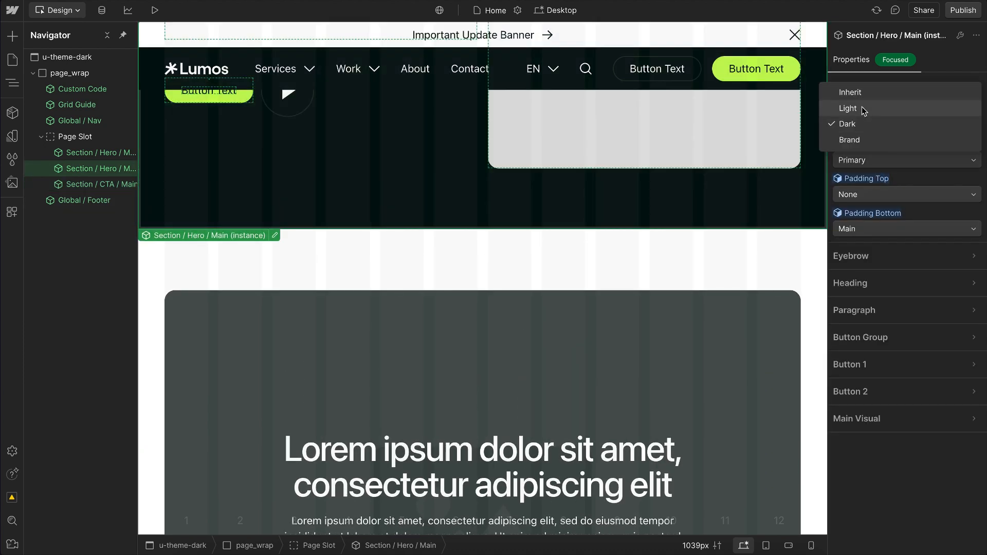
pyautogui.click(864, 109)
# Step: Set the Section / CTA / Main instance's Padding Top to Even
pyautogui.click(591, 248)
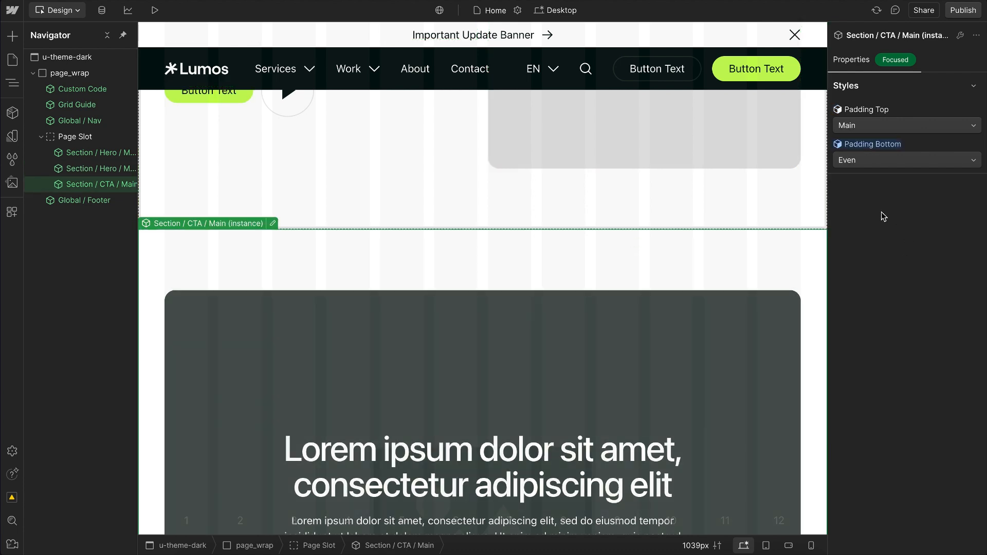
pyautogui.click(881, 128)
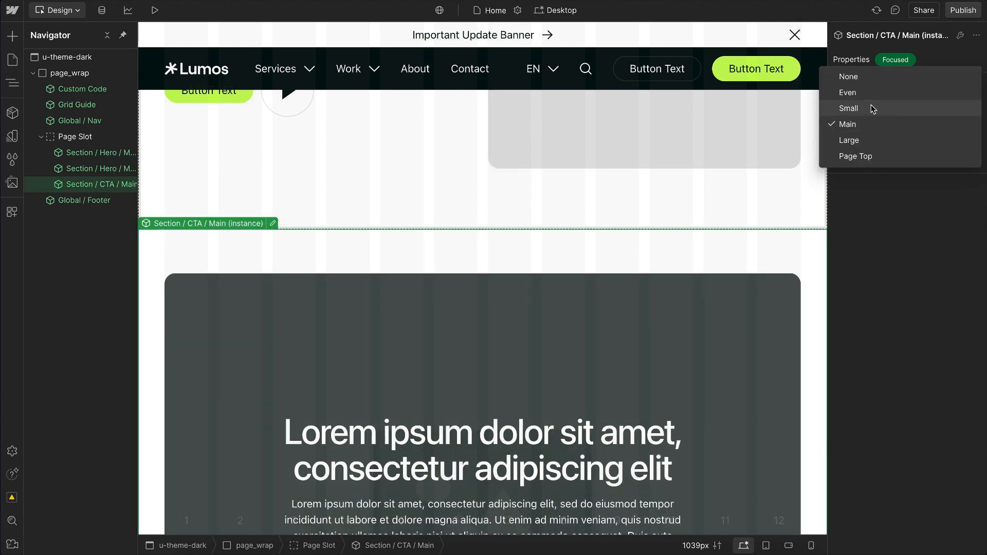
pyautogui.click(848, 93)
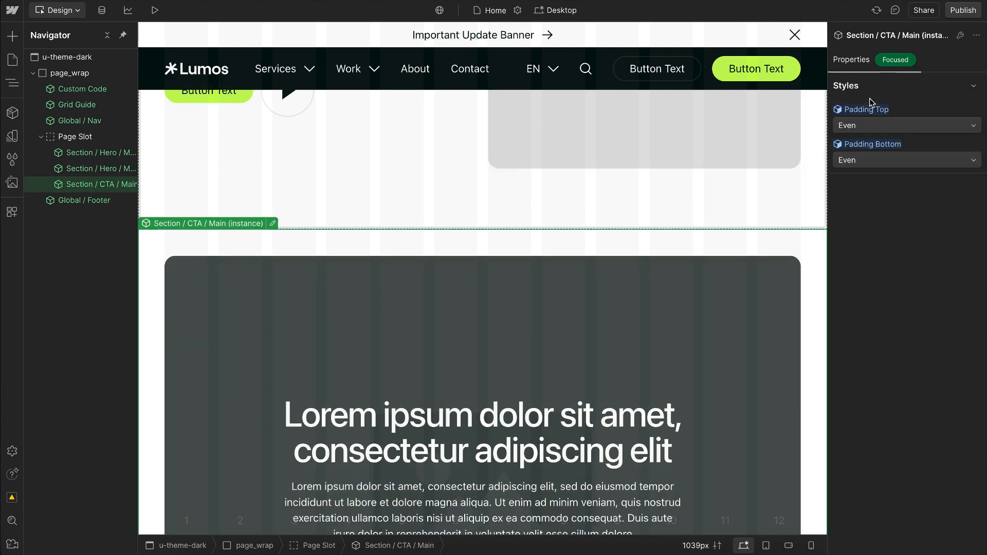
pyautogui.scroll(6, 580, 178)
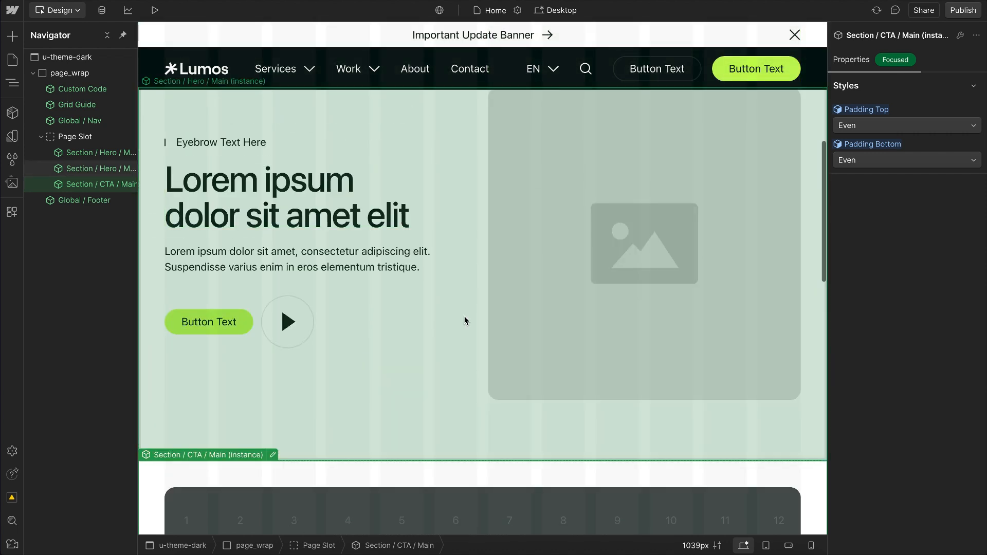
# Step: Open the Typography variable collection from the Styleguide page
pyautogui.click(480, 273)
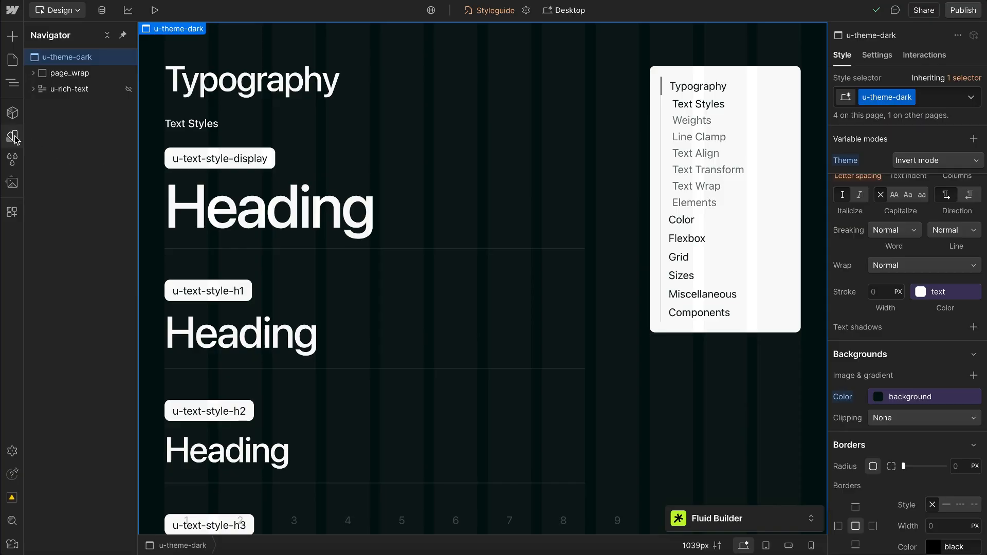
pyautogui.click(12, 136)
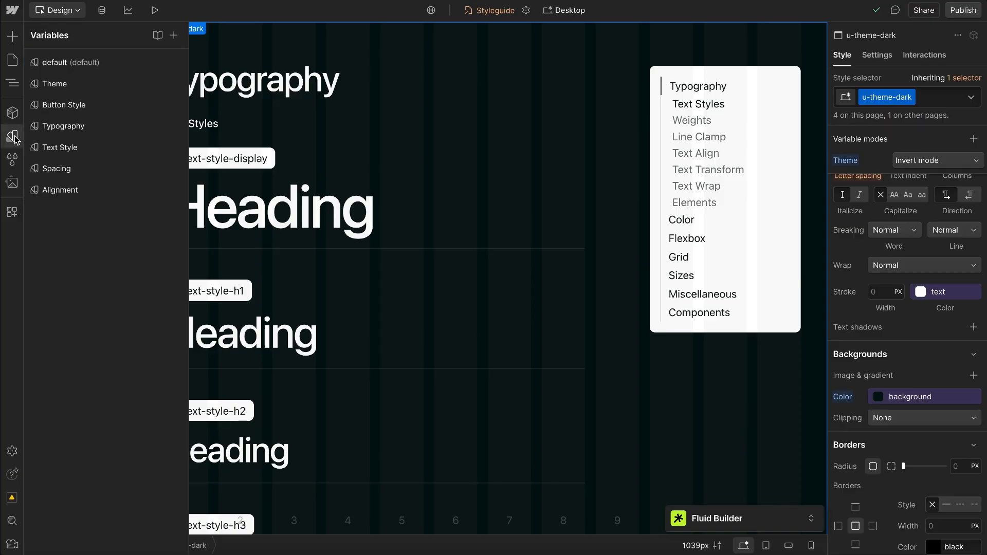
pyautogui.click(90, 134)
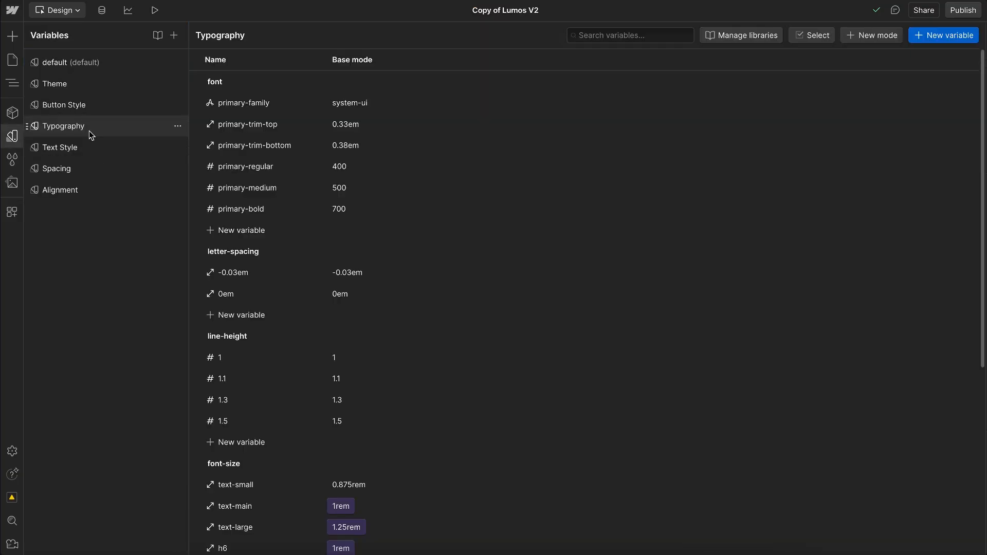
# Step: Change the -0.03em letter-spacing variable's name and value to -0.02em
pyautogui.doubleClick(233, 274)
pyautogui.click(235, 273)
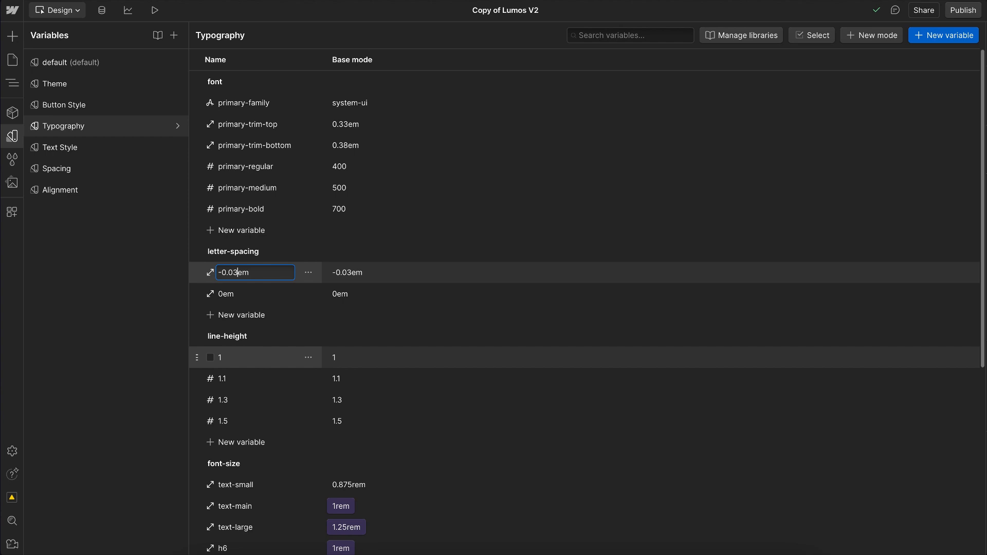
pyautogui.press('Escape')
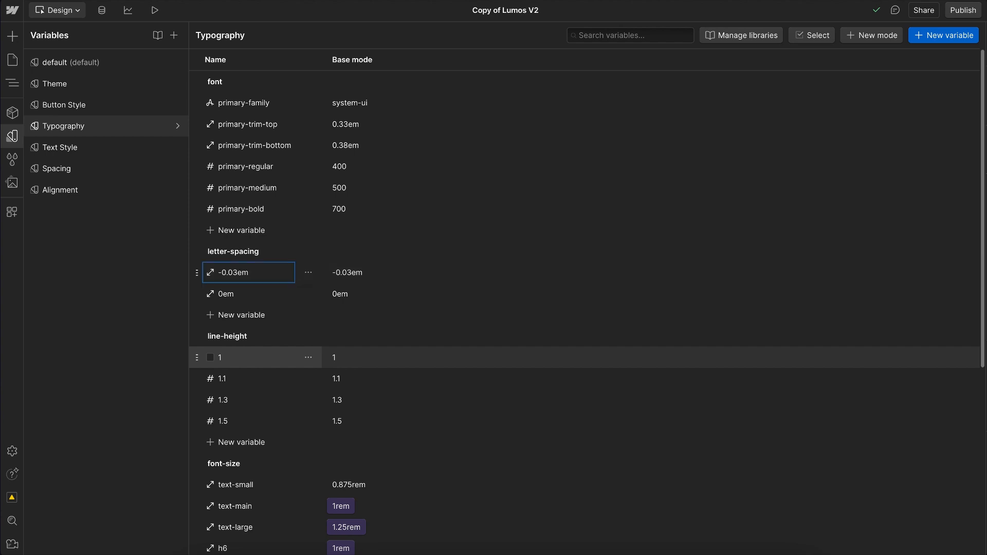
pyautogui.click(377, 275)
pyautogui.press('Right')
pyautogui.press('BackSpace')
pyautogui.write('2')
pyautogui.press('Return')
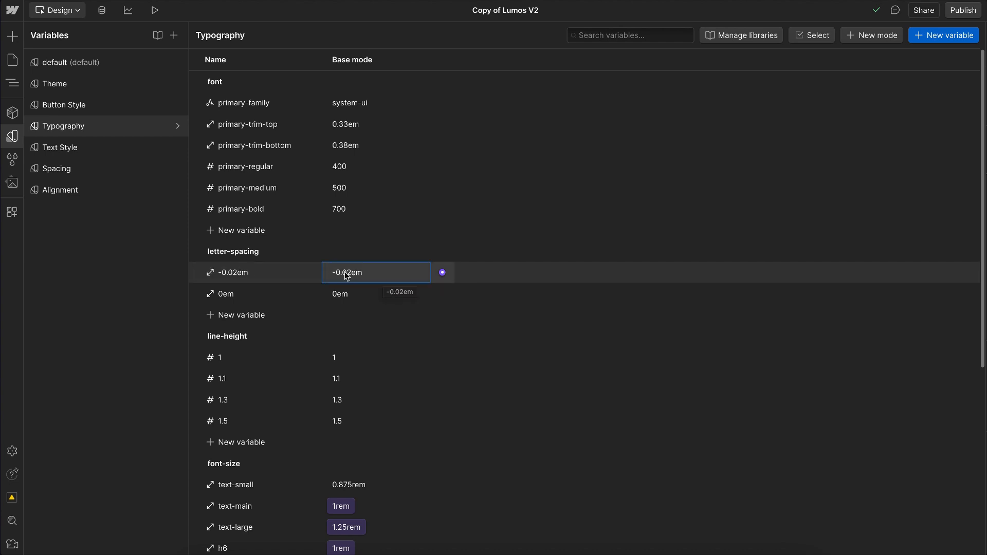
# Step: Change the 1.5 line-height variable's name and value to 1.6
pyautogui.click(259, 423)
pyautogui.press('Right')
pyautogui.press('BackSpace')
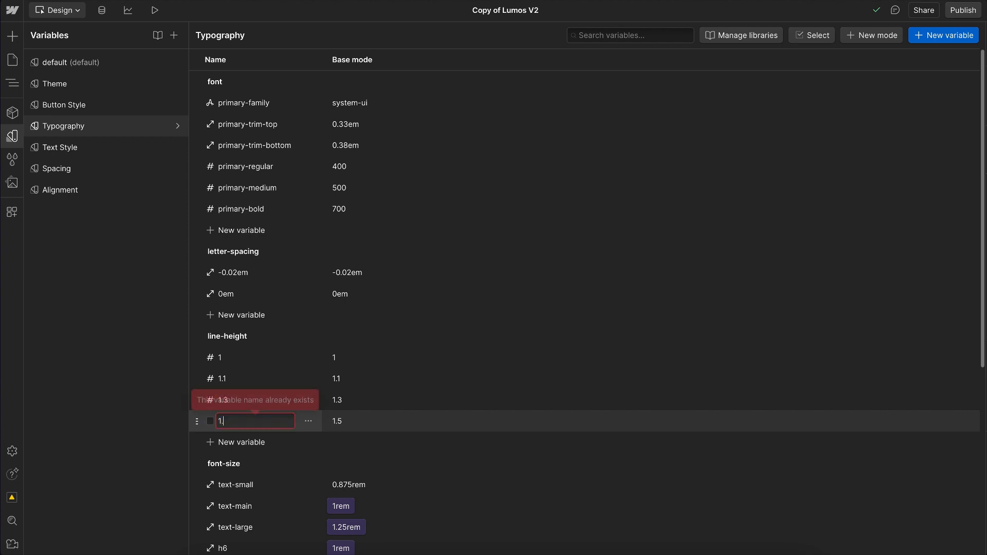
pyautogui.write('5')
pyautogui.press('Return')
pyautogui.doubleClick(357, 421)
pyautogui.press('Right')
pyautogui.press('BackSpace')
pyautogui.write('6')
pyautogui.press('Return')
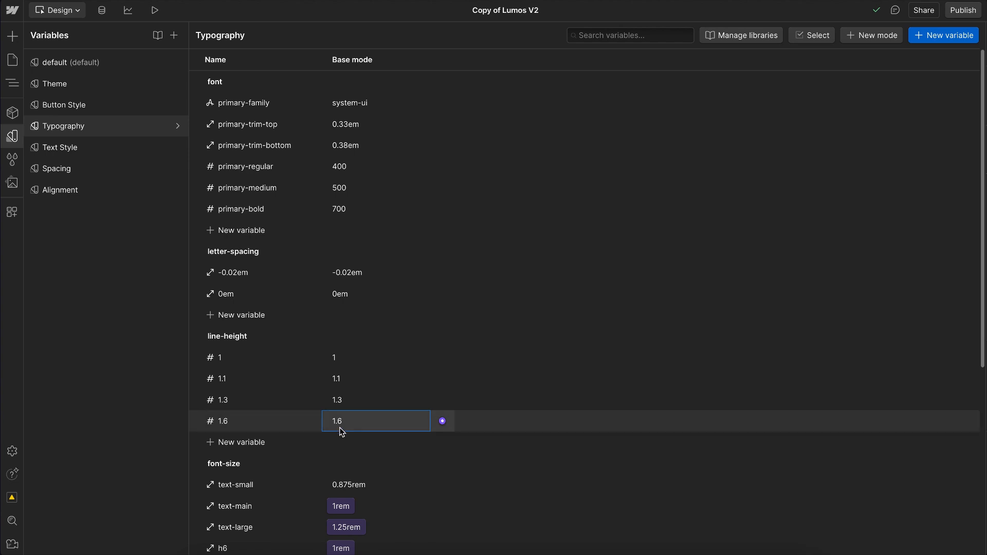
# Step: Examine the size variables offered for the text-large font-size variable without choosing a different one
pyautogui.scroll(-5, 349, 427)
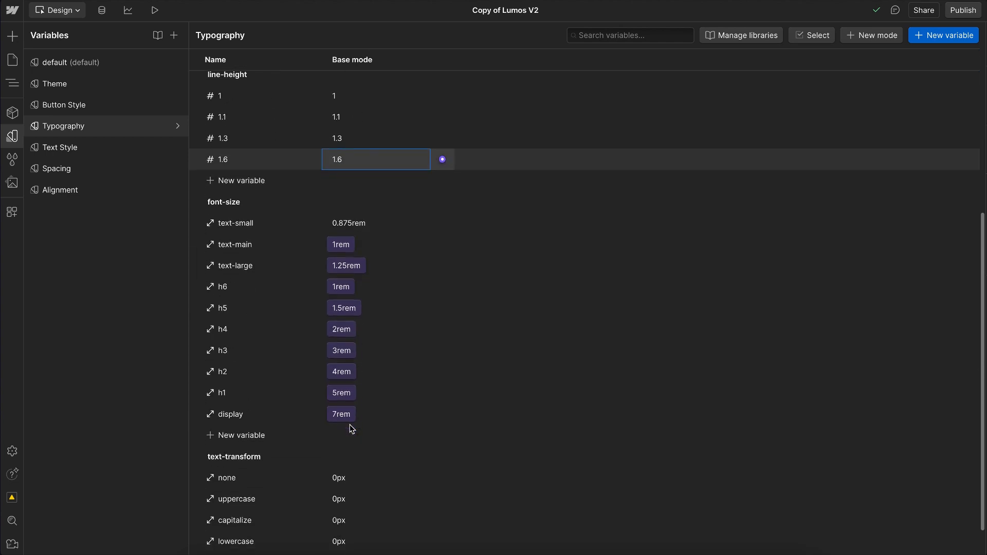
pyautogui.click(340, 249)
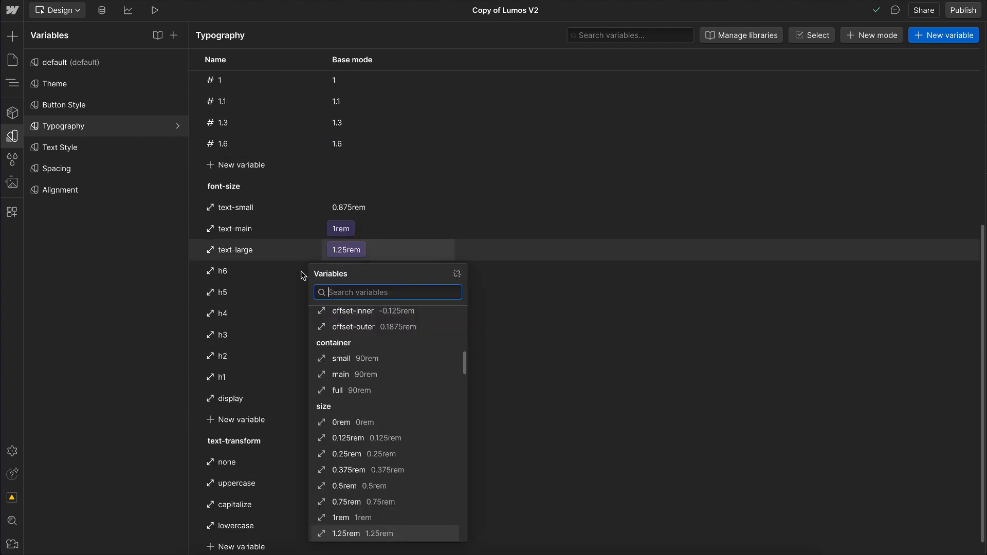
pyautogui.click(279, 404)
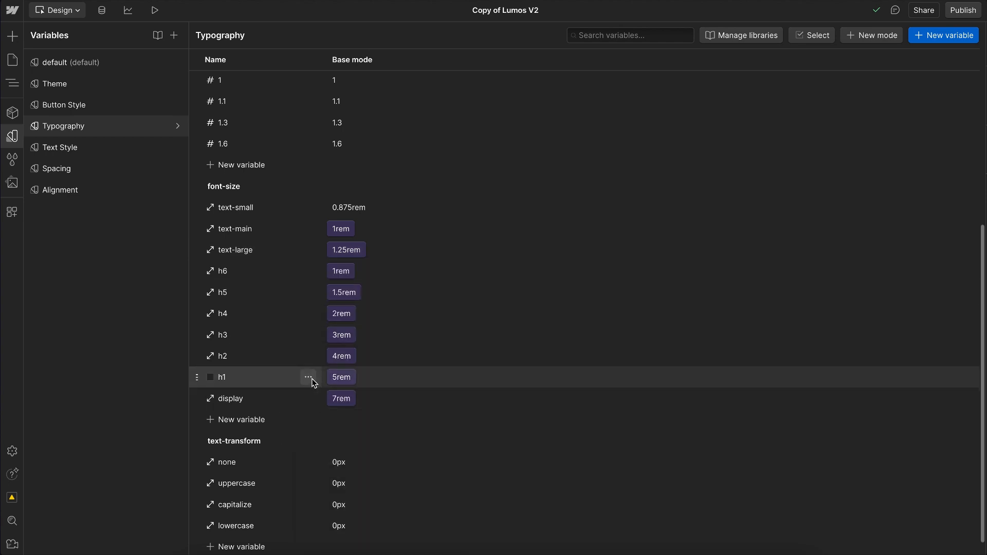
# Step: Copy the CSS reference of the h1 font-size variable and expand the Fluid Builder
pyautogui.click(309, 378)
pyautogui.click(341, 415)
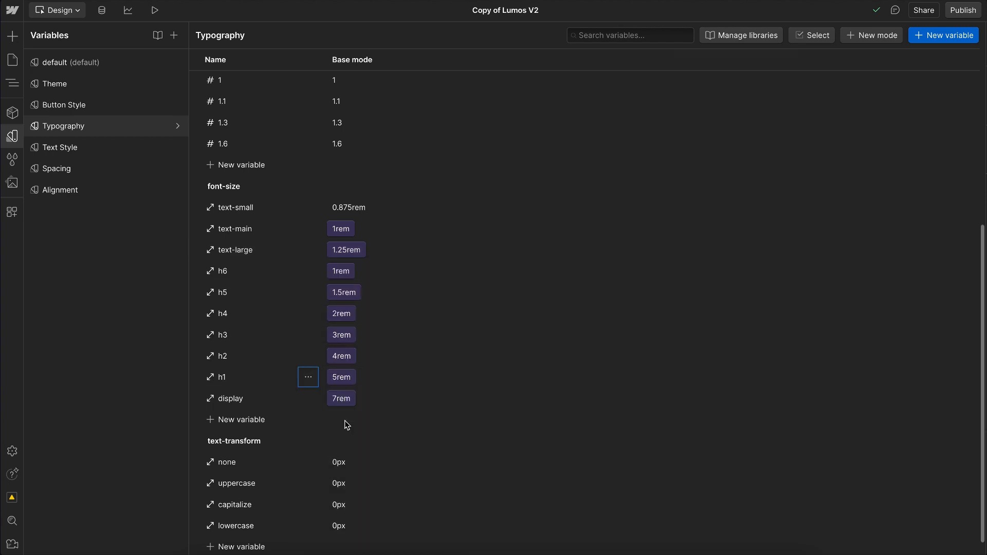
pyautogui.click(13, 135)
pyautogui.click(811, 519)
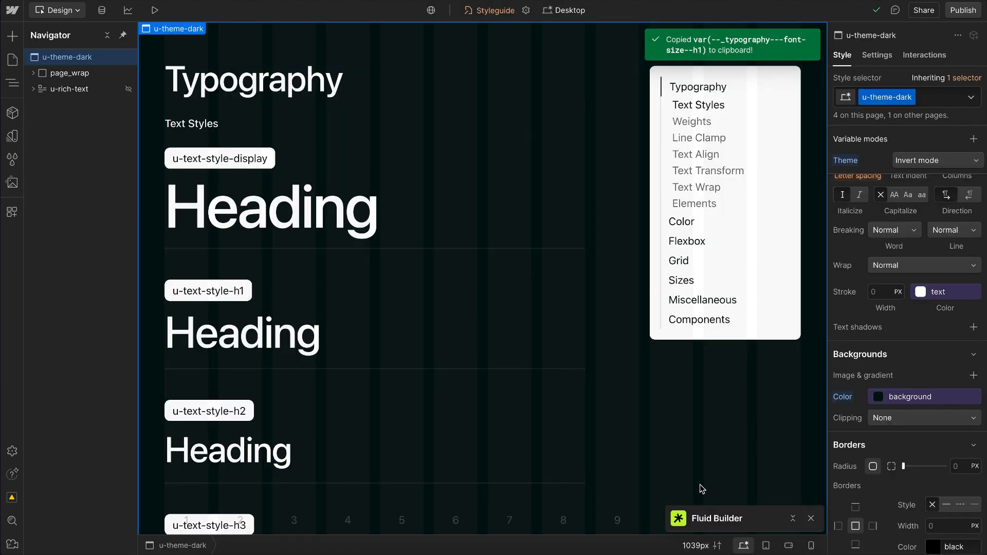
# Step: Add a fluid variable row in the Fluid Builder and name it --_typography---font-size--h1 using the copied reference
pyautogui.click(634, 476)
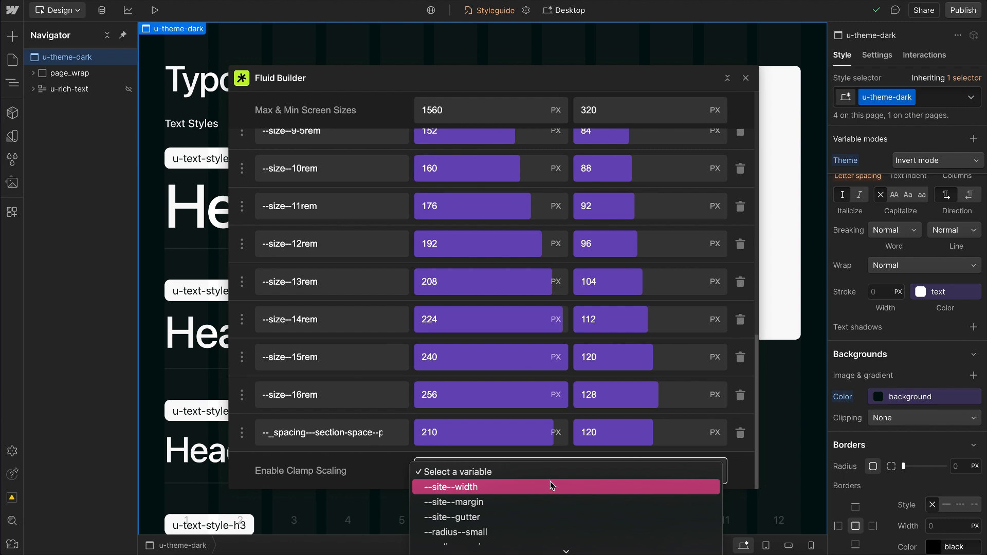
pyautogui.click(502, 485)
pyautogui.click(335, 434)
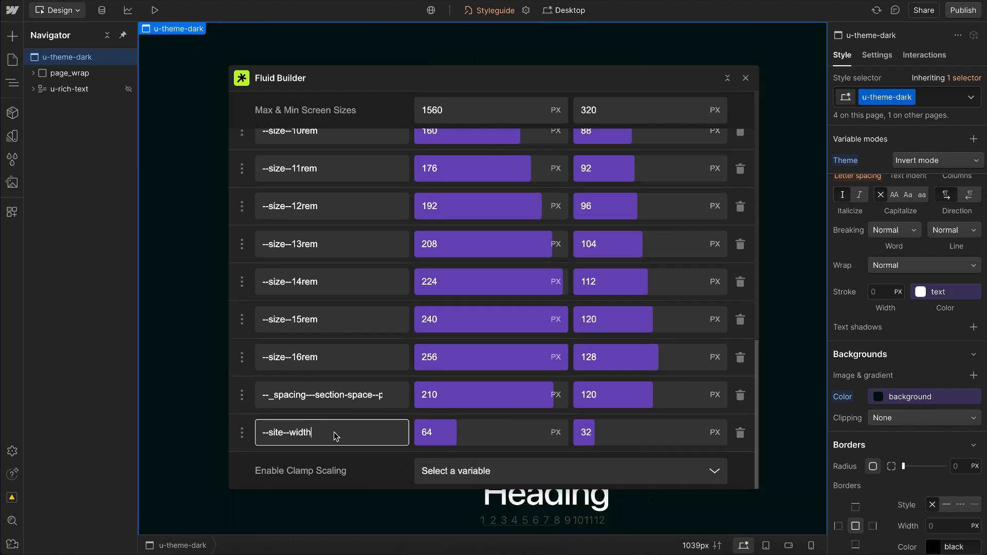
pyautogui.hotkey('ctrl', 'a')
pyautogui.hotkey('ctrl', 'v')
pyautogui.press('BackSpace')
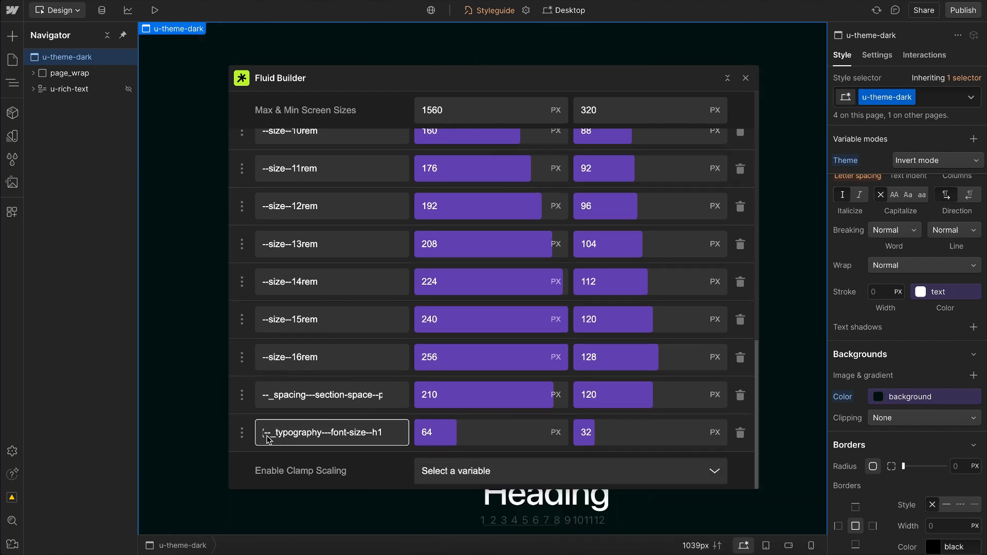
pyautogui.moveTo(265, 437); pyautogui.dragTo(209, 432)
pyautogui.press('BackSpace')
pyautogui.click(439, 441)
# Step: Set the h1 font size's maximum to 110 px, with the Fluid Builder moved clear of the heading previews
pyautogui.moveTo(390, 79); pyautogui.dragTo(573, 72)
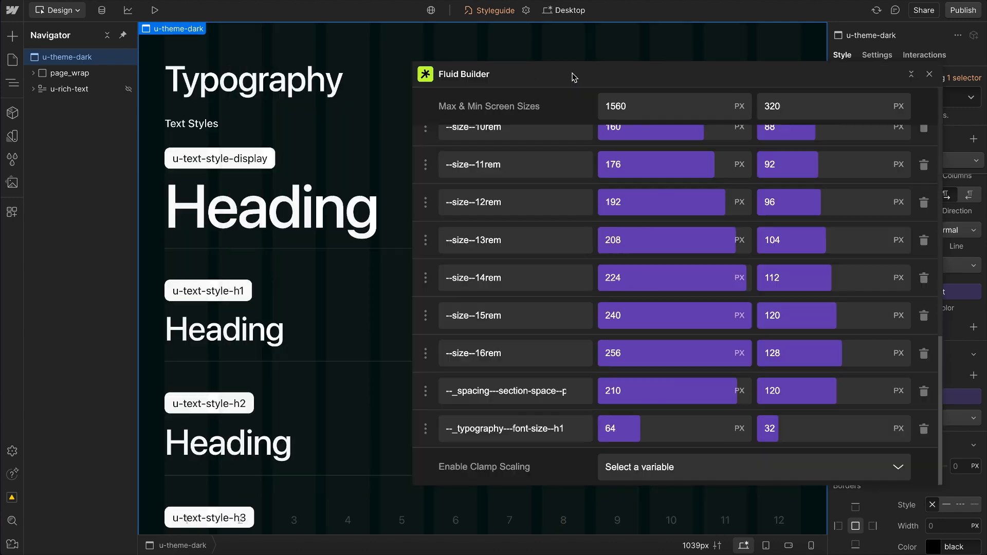
pyautogui.click(646, 423)
pyautogui.hotkey('shift', 'Up')
pyautogui.hotkey('shift', 'Up')
pyautogui.hotkey('shift', 'Up')
pyautogui.hotkey('shift', 'Up')
pyautogui.hotkey('shift', 'Up')
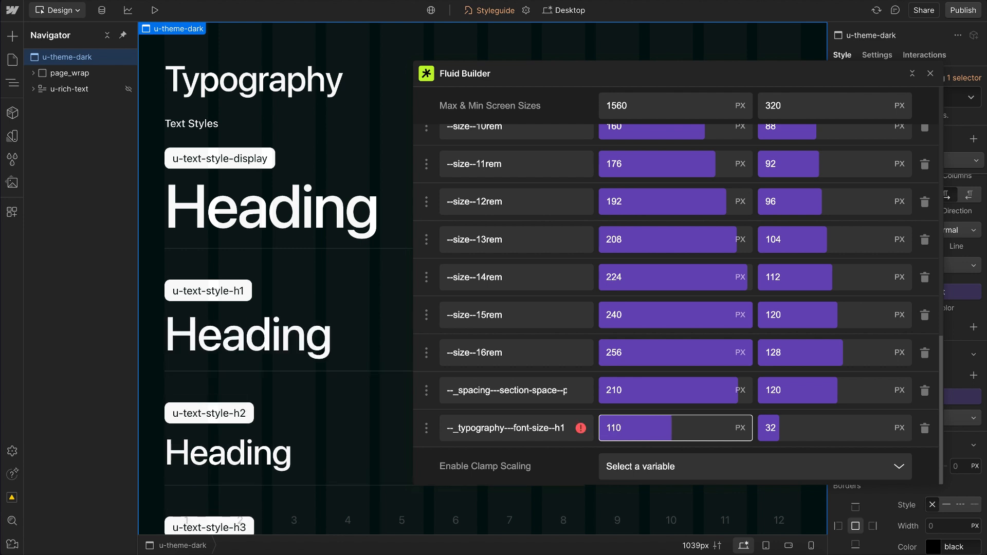
pyautogui.hotkey('shift', 'Up')
pyautogui.hotkey('shift', 'Down')
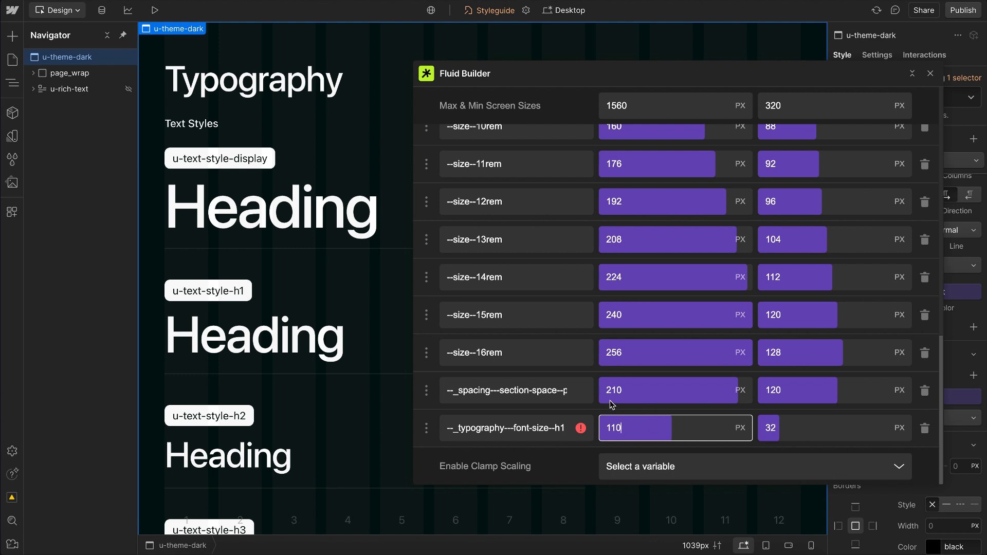
# Step: Check the warning on the h1 font-size row and set its minimum to 50 px
pyautogui.moveTo(581, 431)
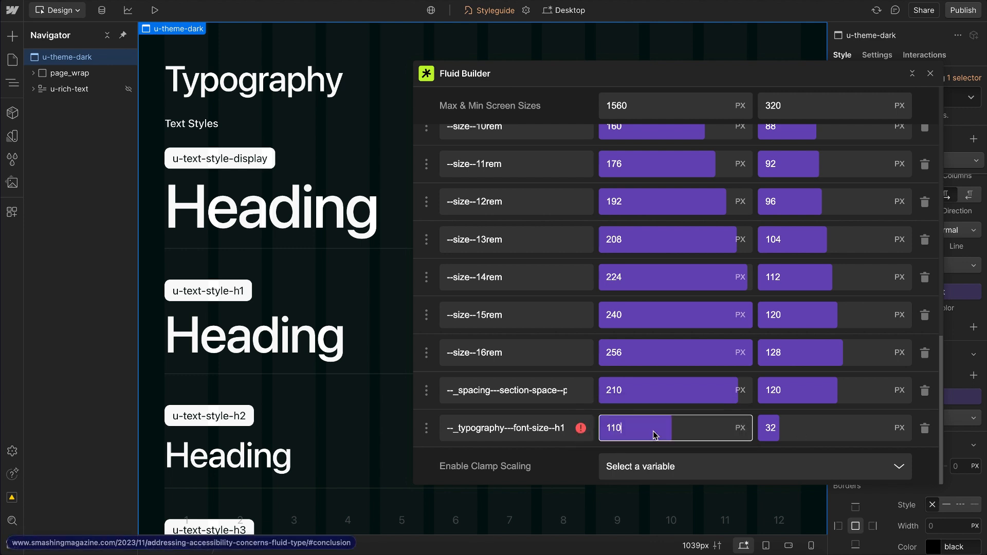
pyautogui.click(811, 430)
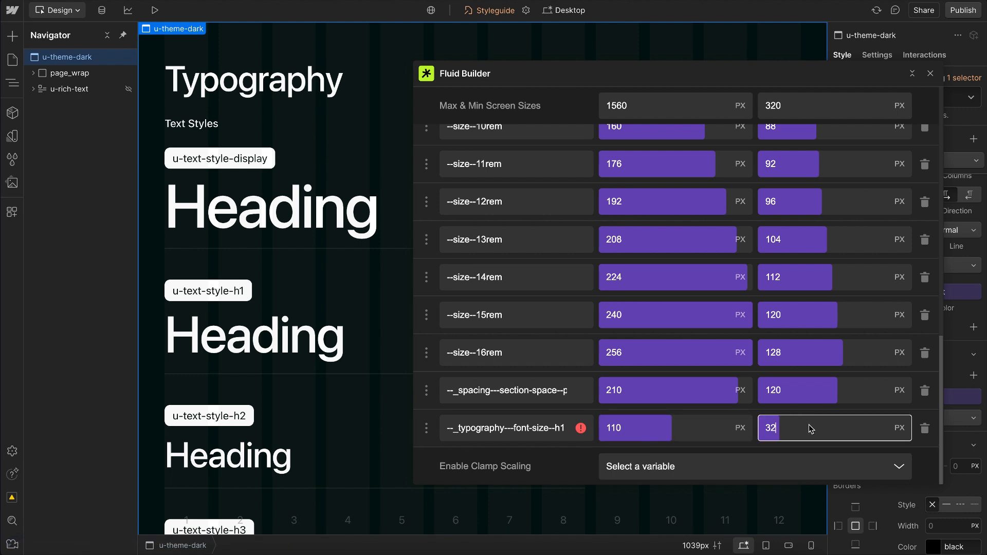
pyautogui.hotkey('shift', 'Up')
pyautogui.hotkey('shift', 'Up')
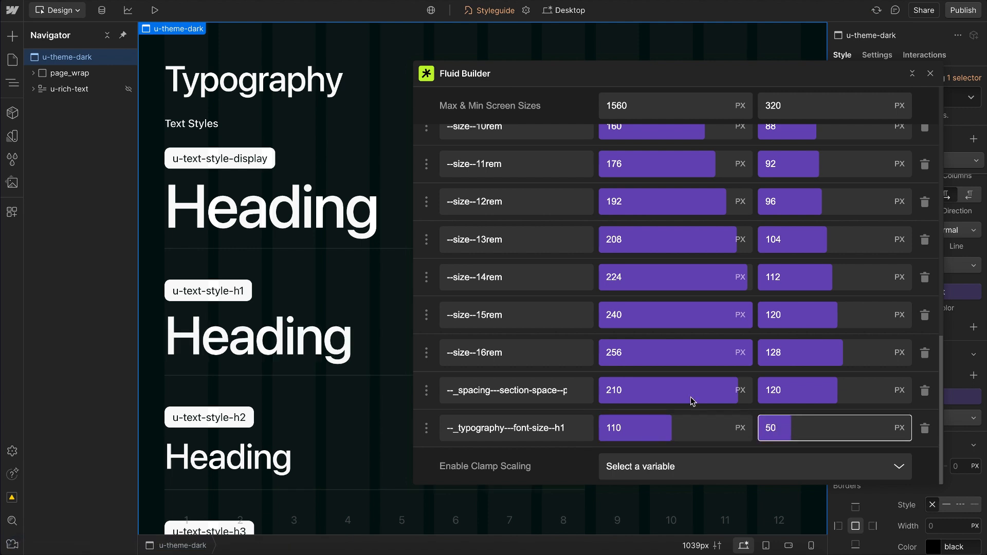
# Step: Try a minimum screen size of 1000 px, check the h1 row's warning, and restore 320 px
pyautogui.click(788, 100)
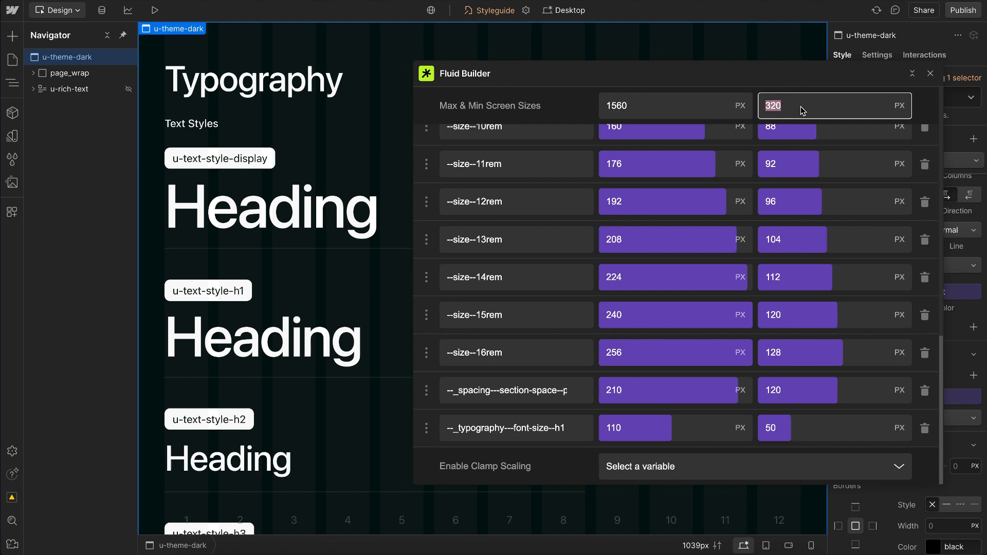
pyautogui.write('1000')
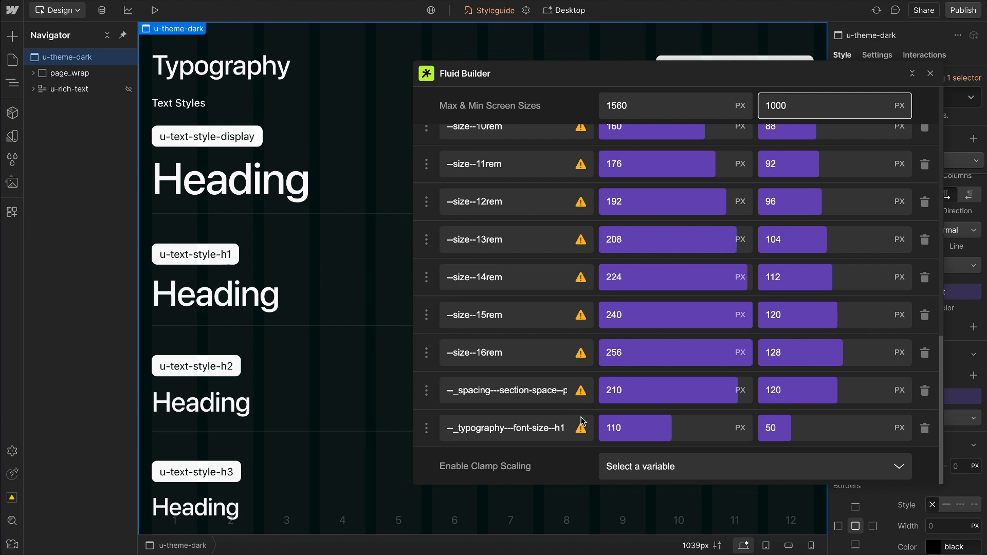
pyautogui.moveTo(582, 427)
pyautogui.doubleClick(765, 107)
pyautogui.write('320')
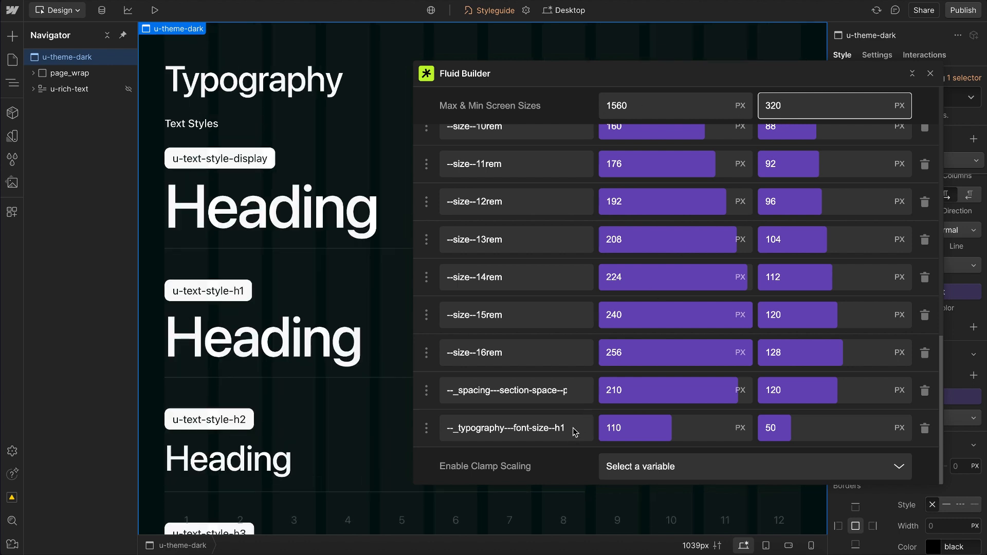
# Step: Read the warning on the --site--margin variable and close the Fluid Builder
pyautogui.scroll(10, 573, 386)
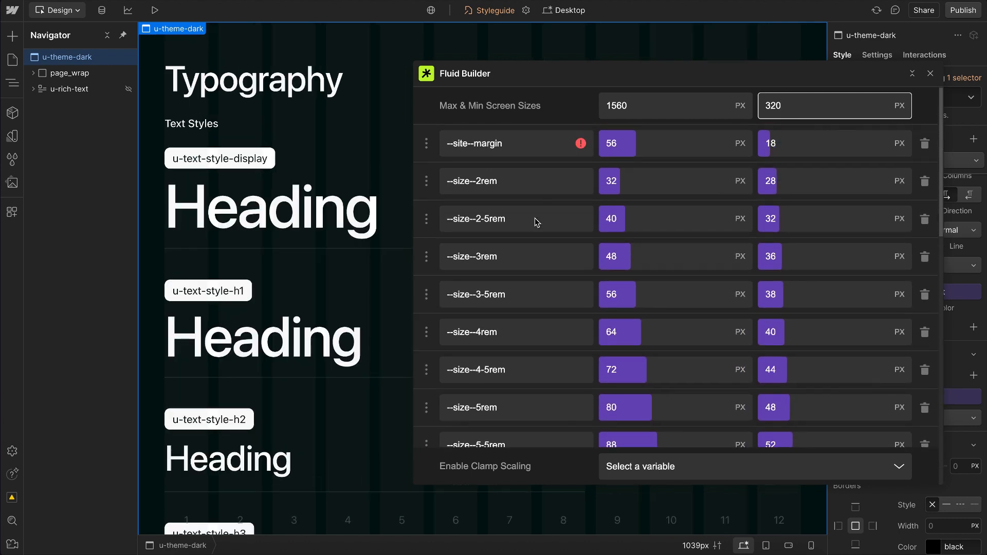
pyautogui.moveTo(585, 146)
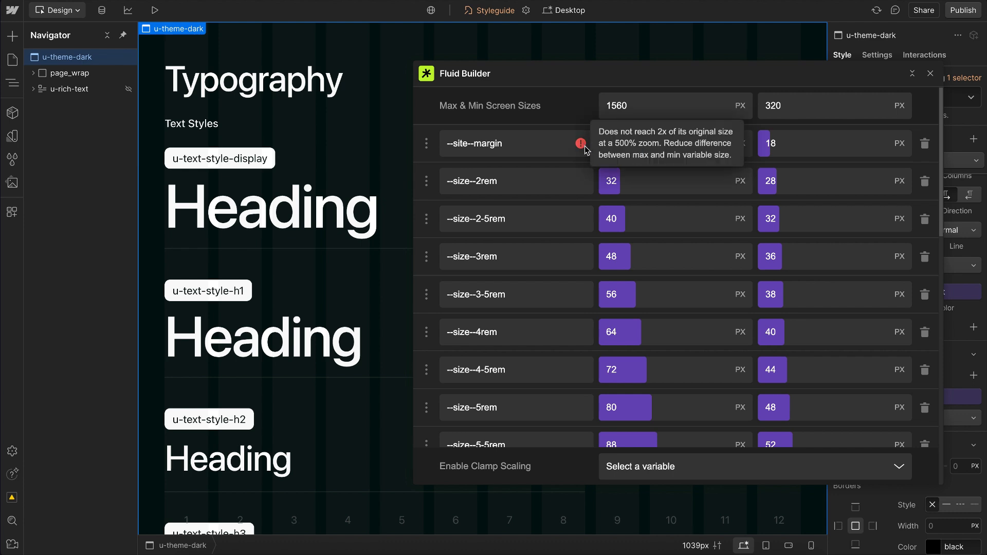
pyautogui.scroll(-10, 594, 308)
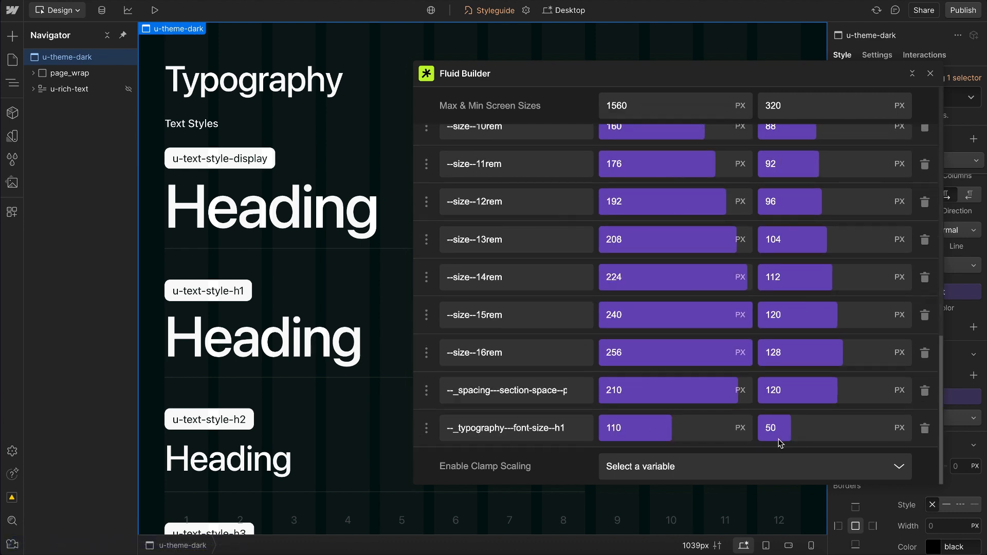
pyautogui.click(929, 75)
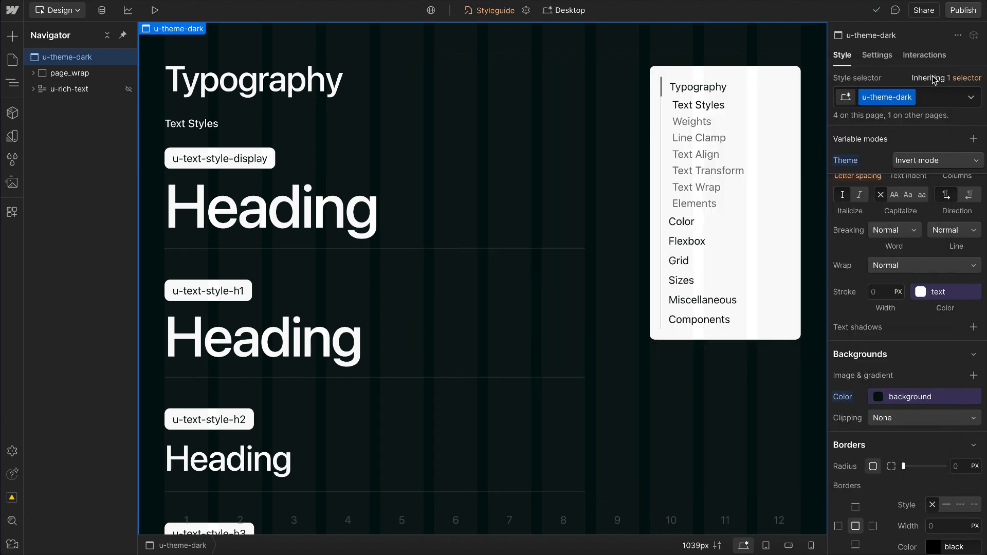
# Step: Reopen the Typography variables and consult the Lumos Docs typography page on font family, trim and weight variables
pyautogui.click(12, 136)
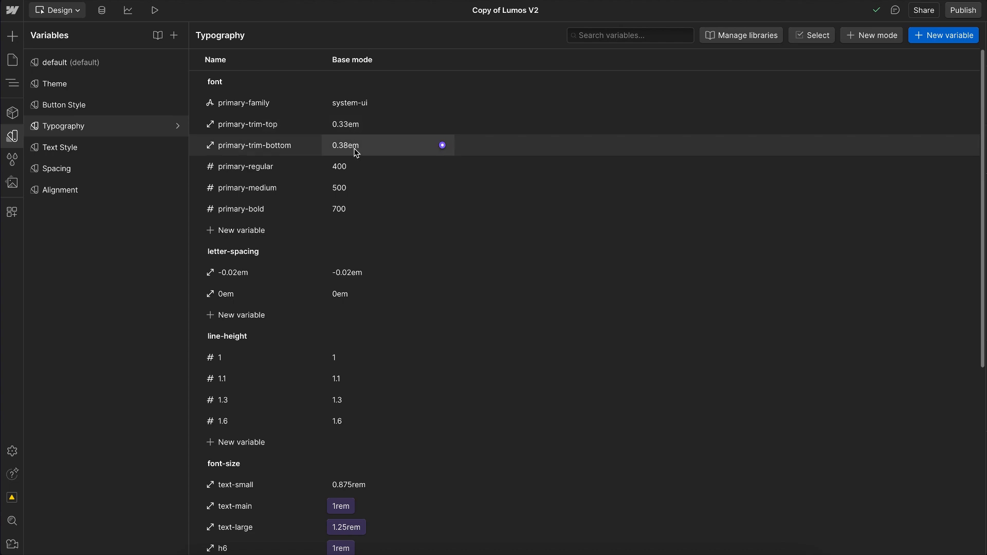
pyautogui.moveTo(1, 119)
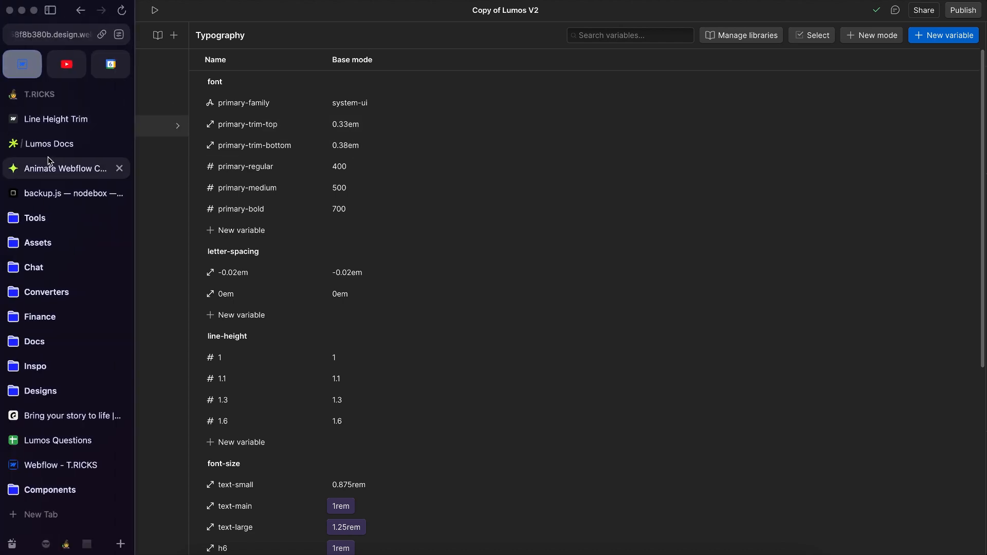
pyautogui.click(66, 149)
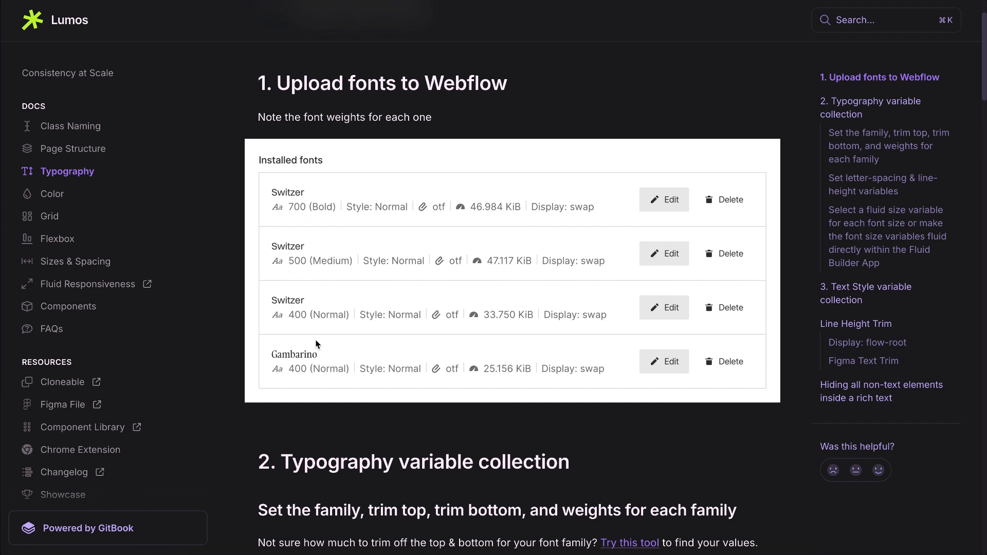
pyautogui.scroll(-3, 315, 350)
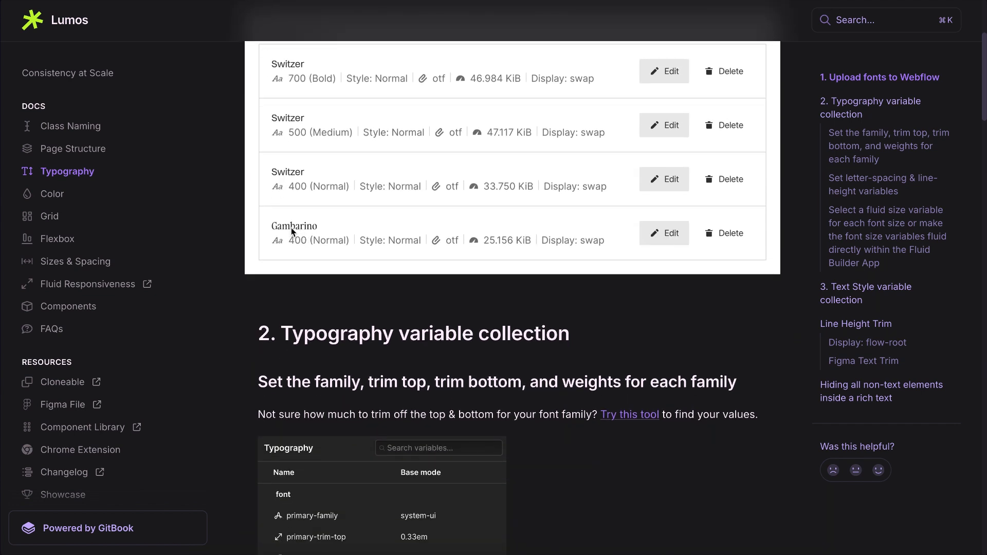
pyautogui.scroll(-5, 415, 417)
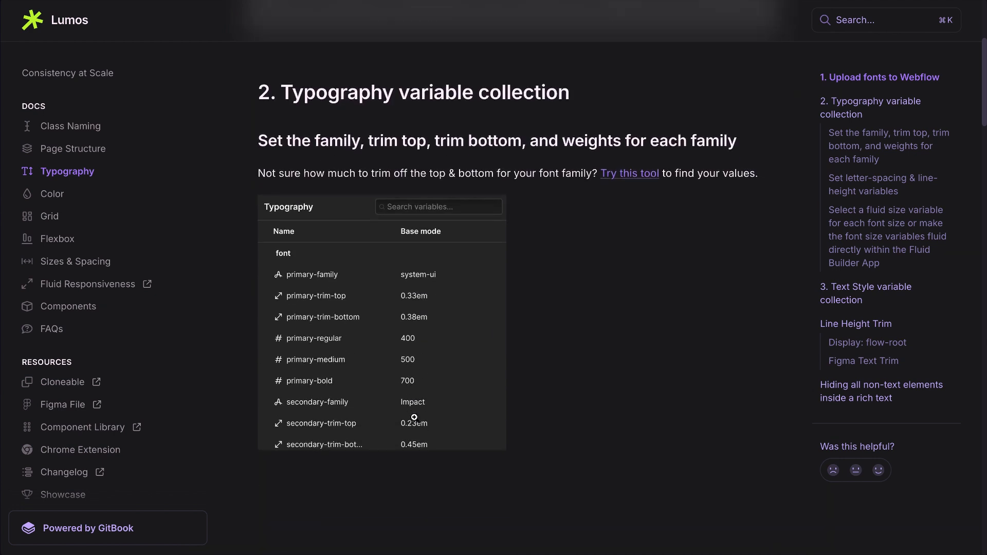
pyautogui.scroll(-1, 414, 418)
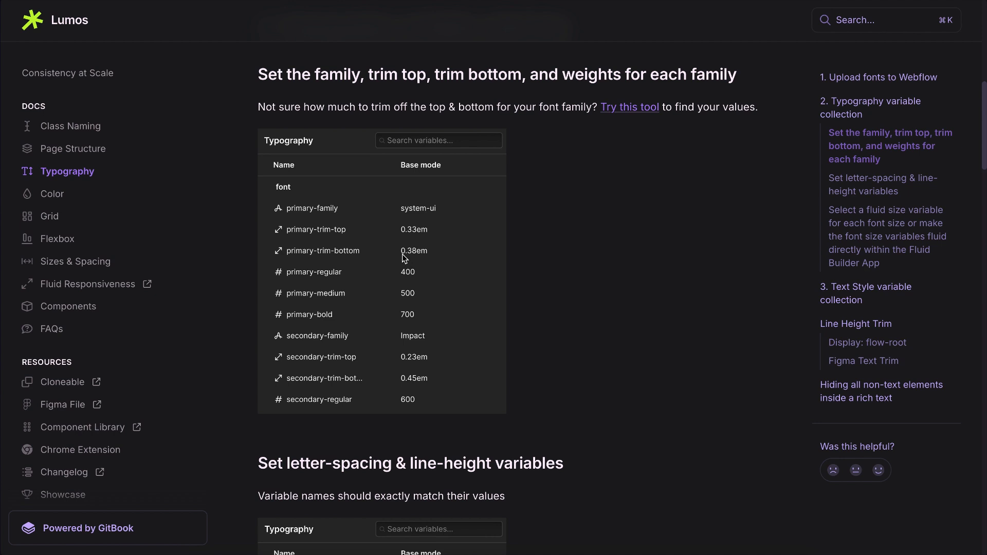
# Step: Return to Webflow's Typography variables and switch to the Figma Thumbnails file with the Vertical trim comparison
pyautogui.moveTo(1, 93)
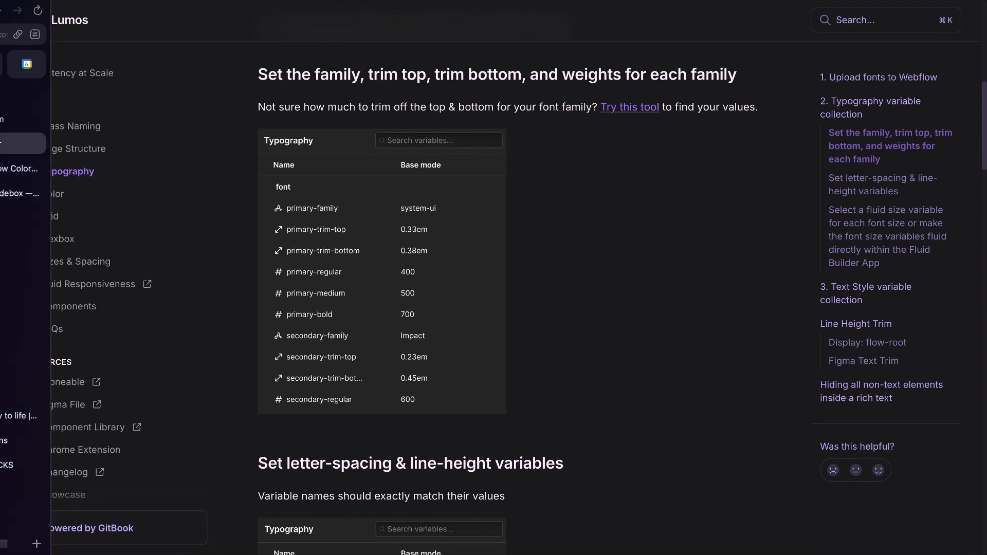
pyautogui.click(24, 70)
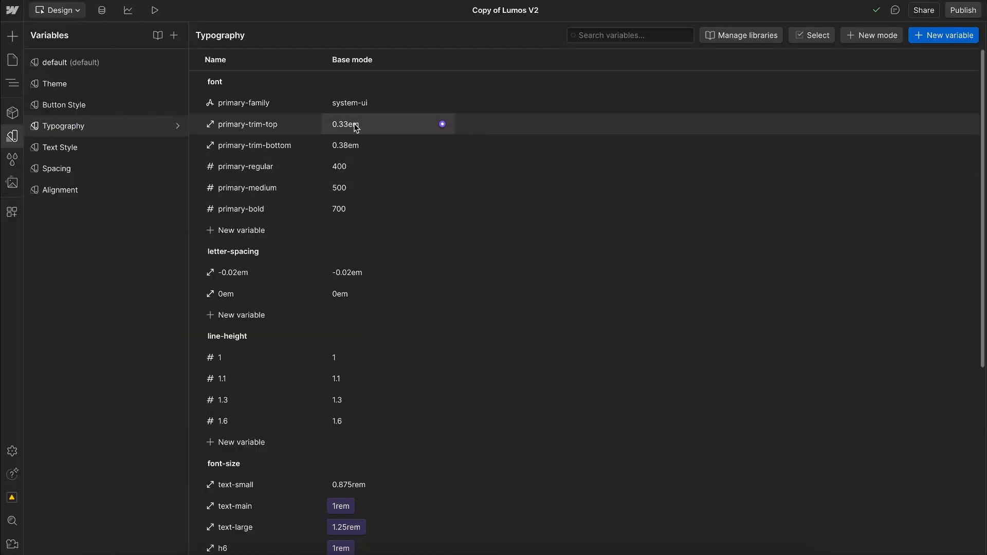
pyautogui.hotkey('ctrl', 'Right')
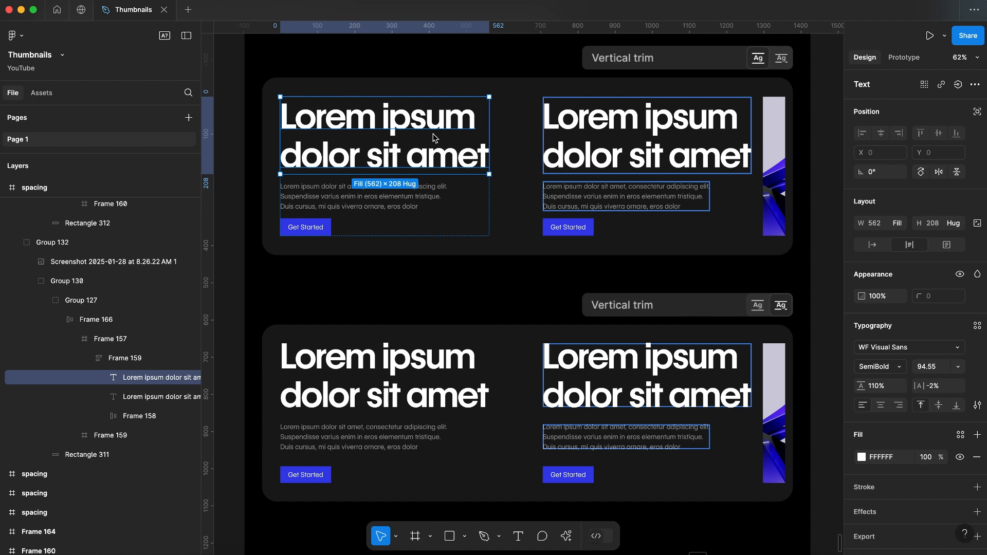
# Step: Compare the upper and lower Vertical trim example groups on the Figma canvas
pyautogui.click(639, 370)
pyautogui.click(577, 133)
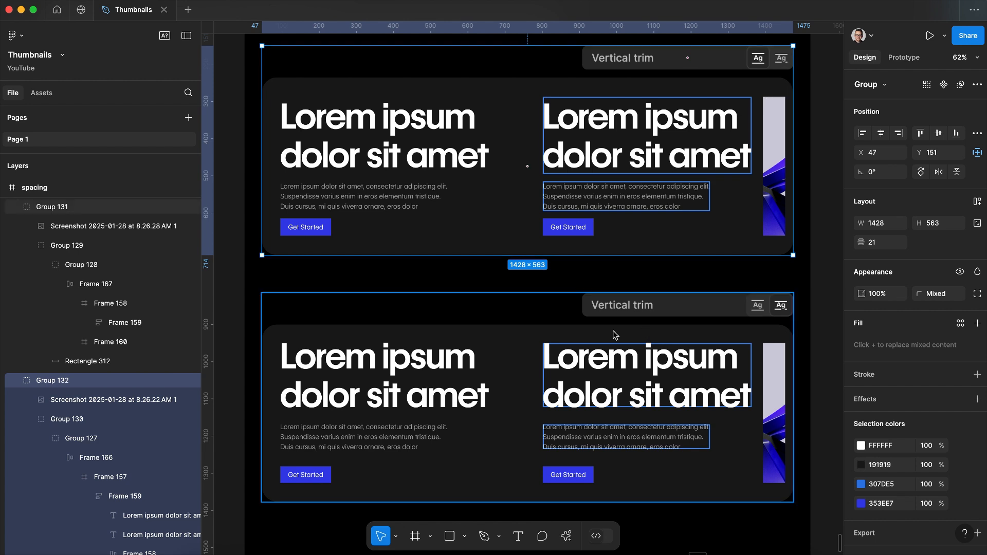
pyautogui.click(577, 358)
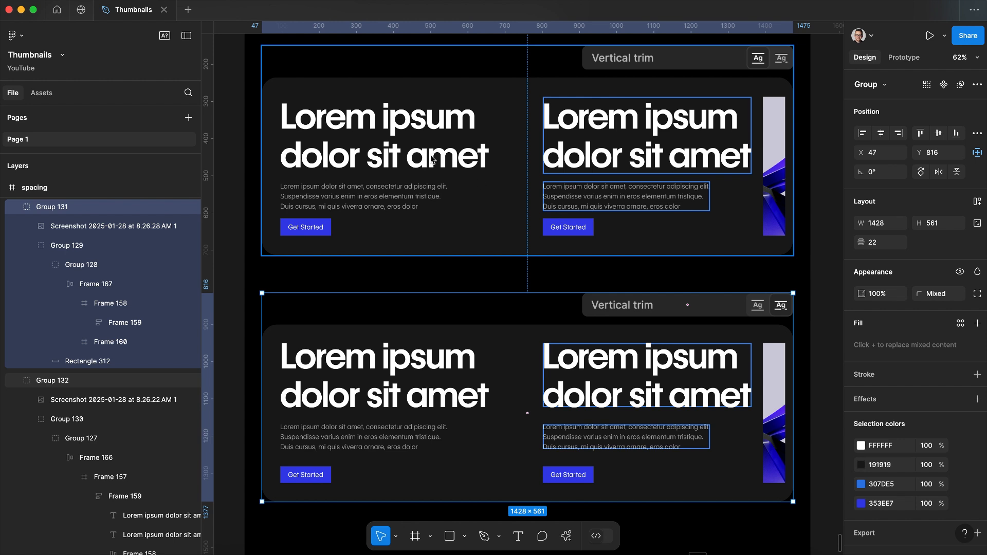
# Step: Set the vertical trim of the upper example's left heading to Cap height to baseline and close the type settings
pyautogui.keyDown('super'); pyautogui.click(394, 132); pyautogui.keyUp('super')
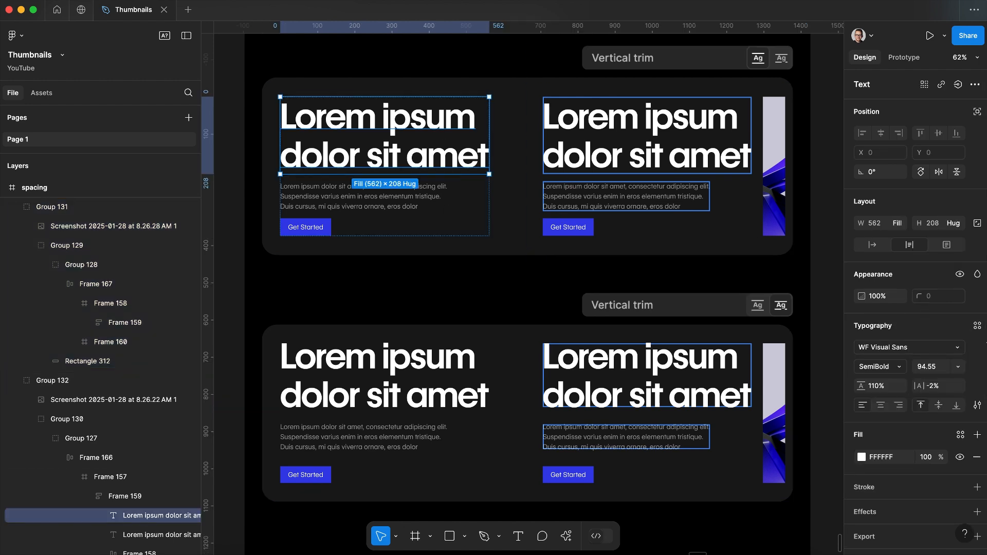
pyautogui.click(978, 406)
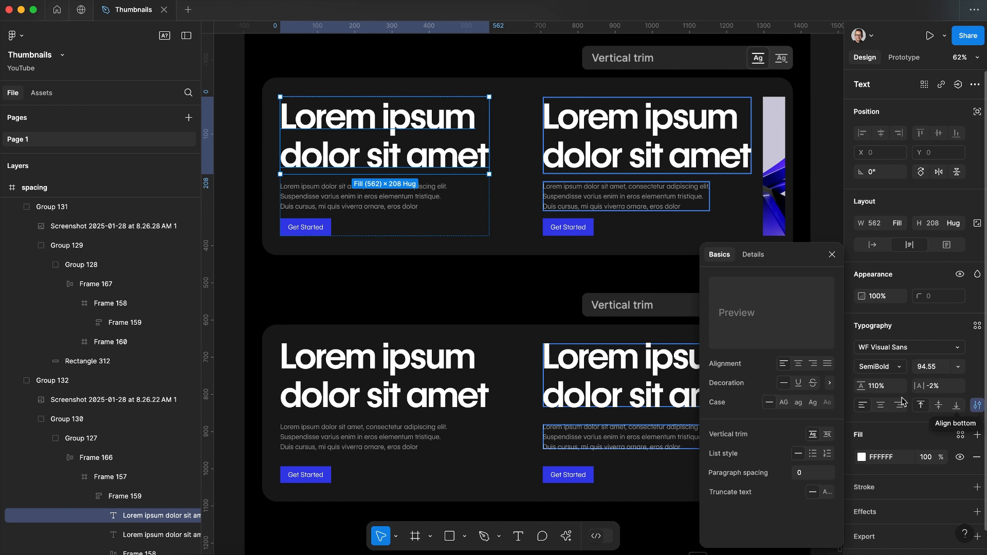
pyautogui.click(828, 435)
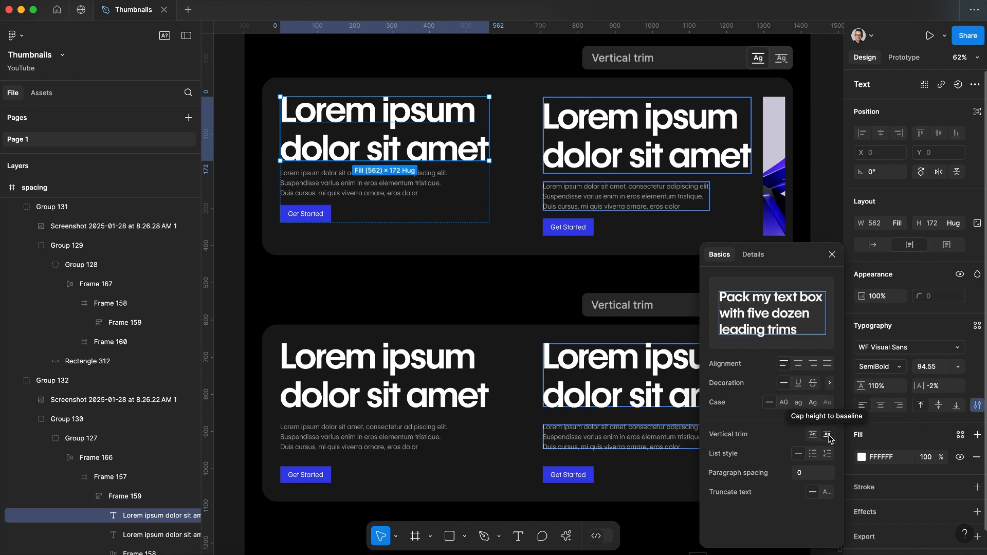
pyautogui.click(833, 255)
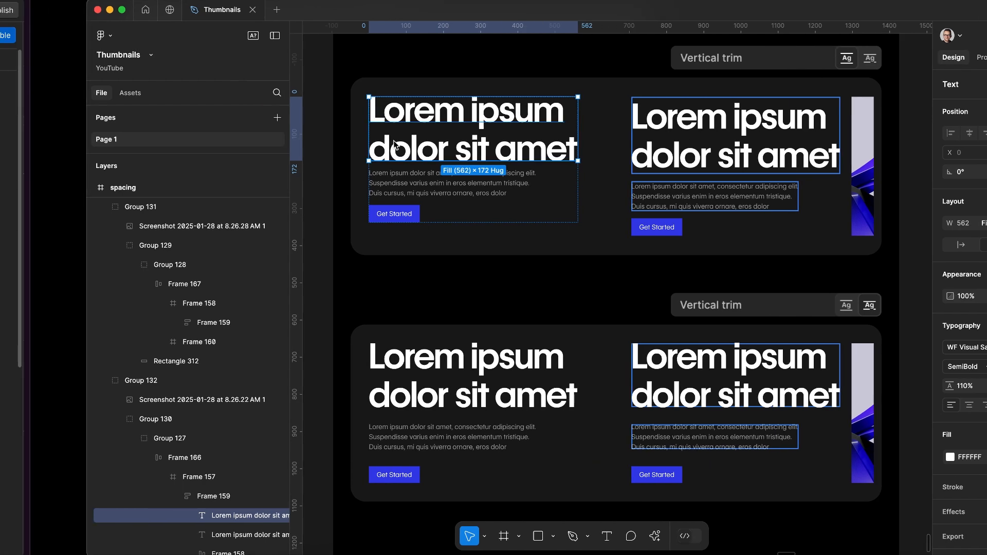
# Step: Switch back to the browser and bring up the Line Height Trim tool
pyautogui.hotkey('ctrl', 'Left')
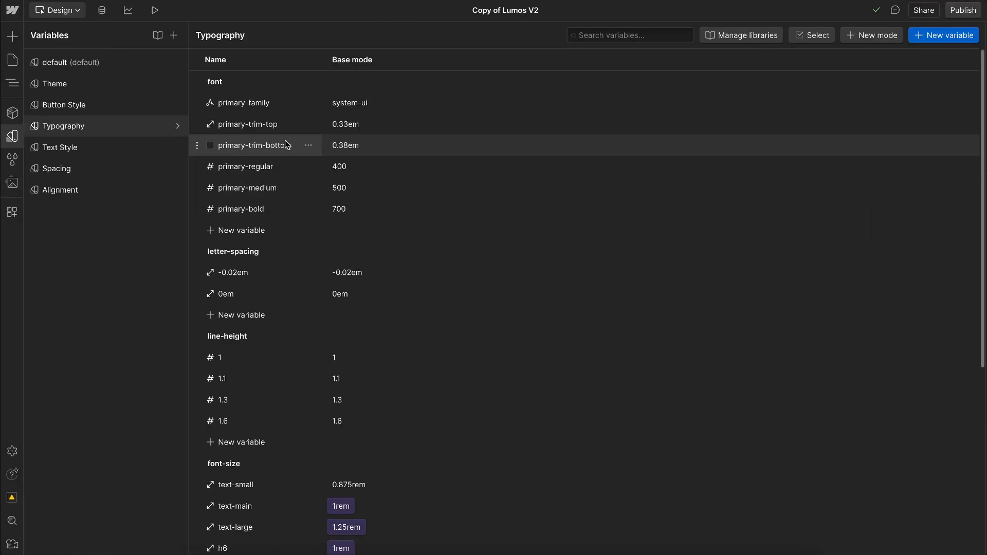
pyautogui.moveTo(1, 107)
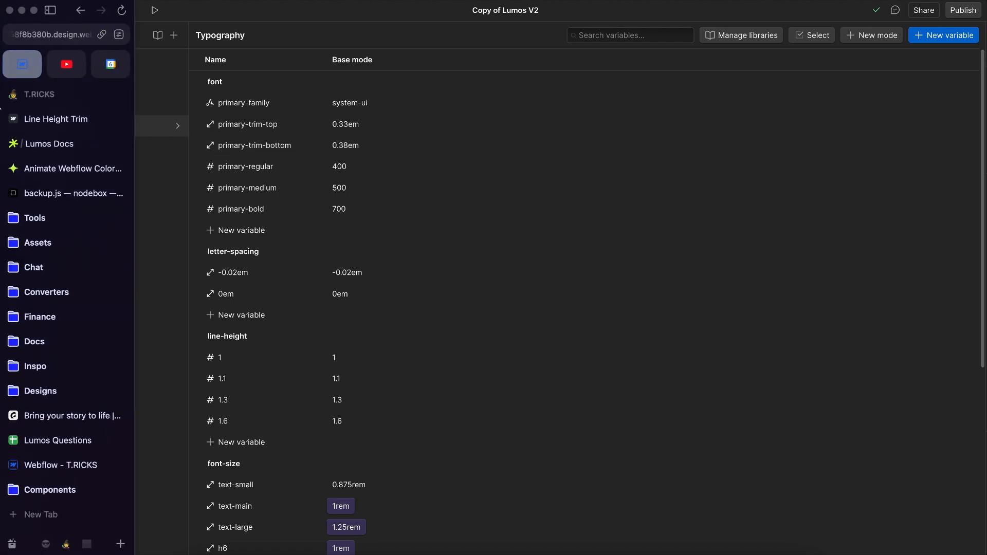
pyautogui.click(61, 126)
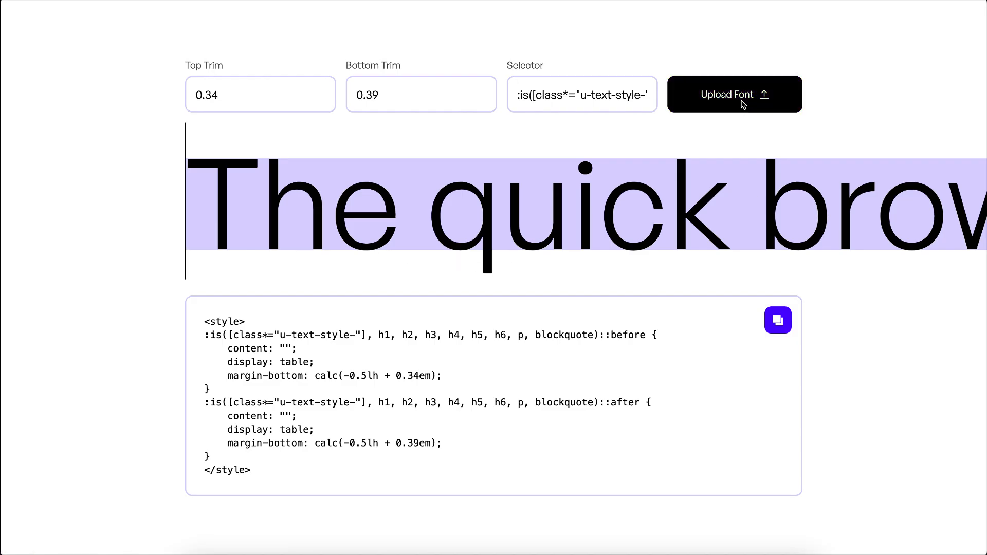
# Step: Try a larger top trim, up to 0.42, on the sample text and restore it to 0.34
pyautogui.click(271, 97)
pyautogui.press('BackSpace')
pyautogui.write('7')
pyautogui.press('Up')
pyautogui.press('Up')
pyautogui.press('Up')
pyautogui.press('Up')
pyautogui.press('Up')
pyautogui.press('Up')
pyautogui.press('Up')
pyautogui.press('Up')
pyautogui.press('Up')
pyautogui.press('Up')
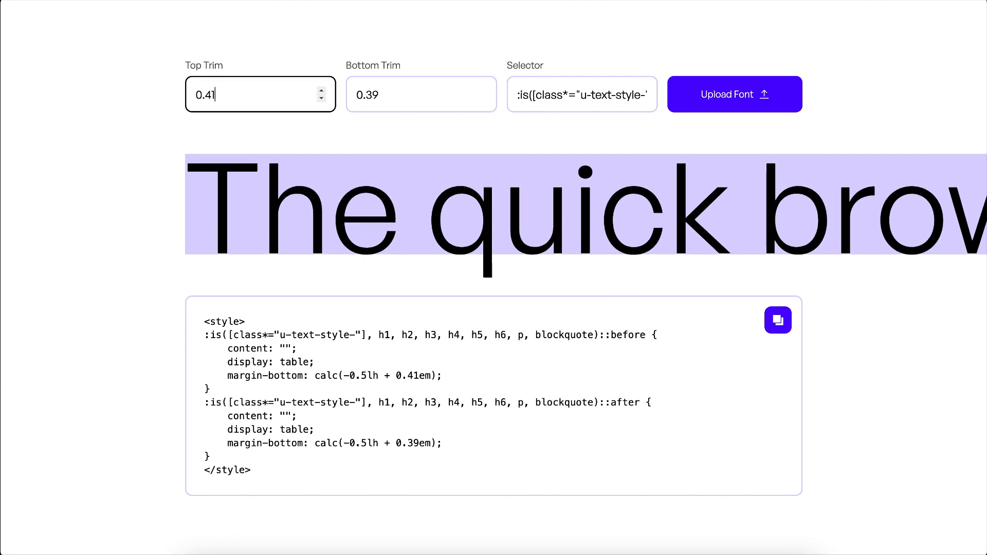
pyautogui.press('Down')
pyautogui.press('Down')
pyautogui.press('Down')
pyautogui.press('Down')
pyautogui.press('Down')
pyautogui.press('Down')
pyautogui.press('Down')
pyautogui.press('Down')
pyautogui.press('Down')
pyautogui.press('Down')
pyautogui.press('Down')
pyautogui.press('Down')
pyautogui.press('Down')
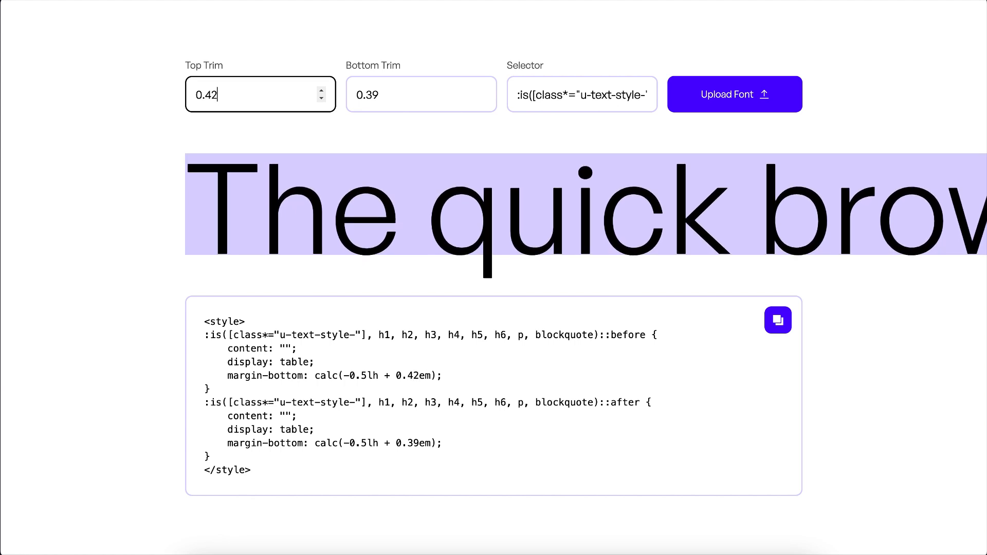
# Step: Try raising the bottom trim to 0.5 on the sample text and restore it to 0.39
pyautogui.click(397, 97)
pyautogui.press('Up')
pyautogui.press('Up')
pyautogui.press('Up')
pyautogui.press('Up')
pyautogui.press('Up')
pyautogui.press('Up')
pyautogui.press('Up')
pyautogui.press('Up')
pyautogui.press('Up')
pyautogui.press('Up')
pyautogui.press('Up')
pyautogui.press('Up')
pyautogui.press('Up')
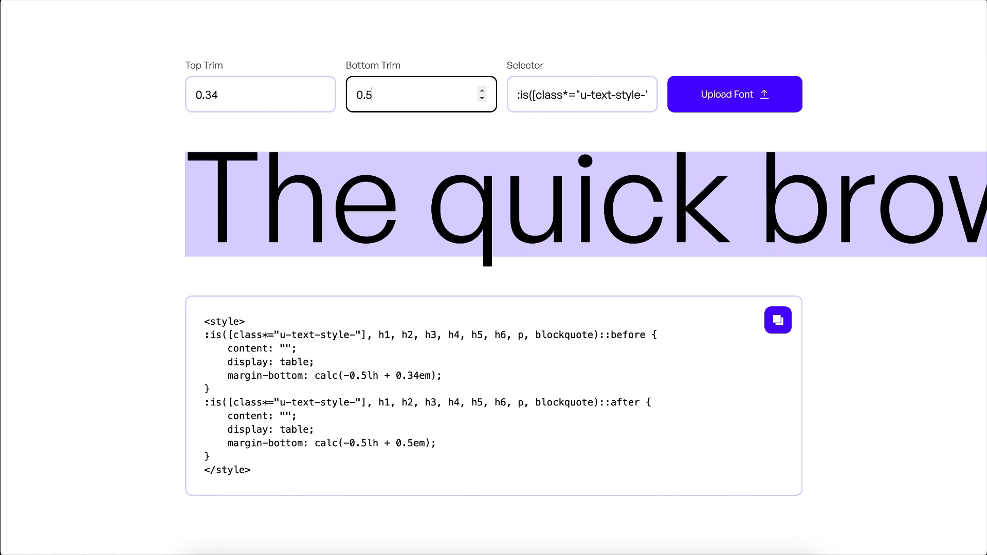
pyautogui.press('Down')
pyautogui.press('Down')
pyautogui.press('Down')
pyautogui.press('Down')
pyautogui.press('Down')
pyautogui.press('Down')
pyautogui.press('Down')
pyautogui.press('Down')
pyautogui.press('Down')
pyautogui.press('Down')
pyautogui.press('Down')
pyautogui.press('Down')
pyautogui.press('Down')
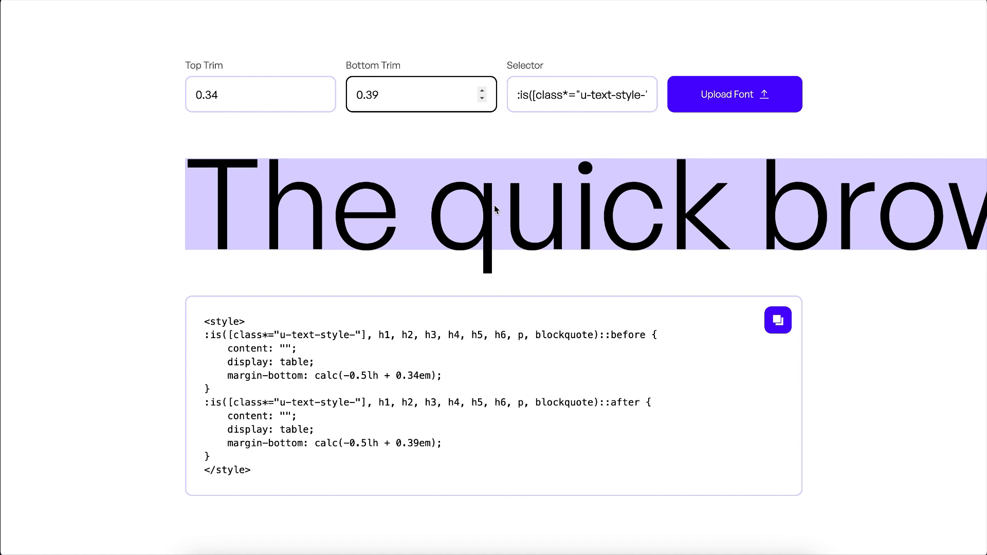
# Step: Copy the top trim value and set Webflow's primary-trim-top Typography variable to 0.34em
pyautogui.moveTo(260, 93); pyautogui.dragTo(198, 88)
pyautogui.hotkey('ctrl', 'c')
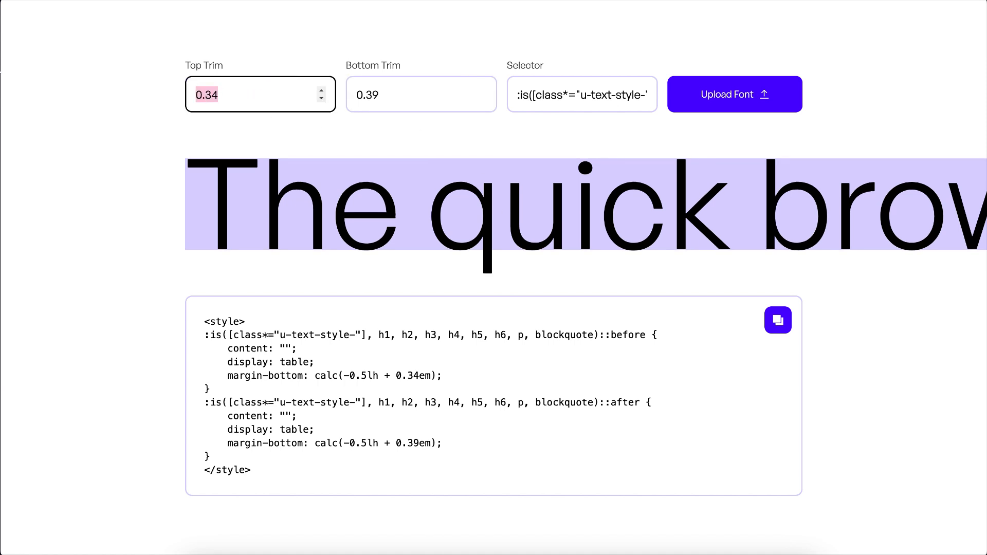
pyautogui.moveTo(2, 72)
pyautogui.click(66, 63)
pyautogui.click(361, 133)
pyautogui.hotkey('ctrl', 'v')
pyautogui.press('Return')
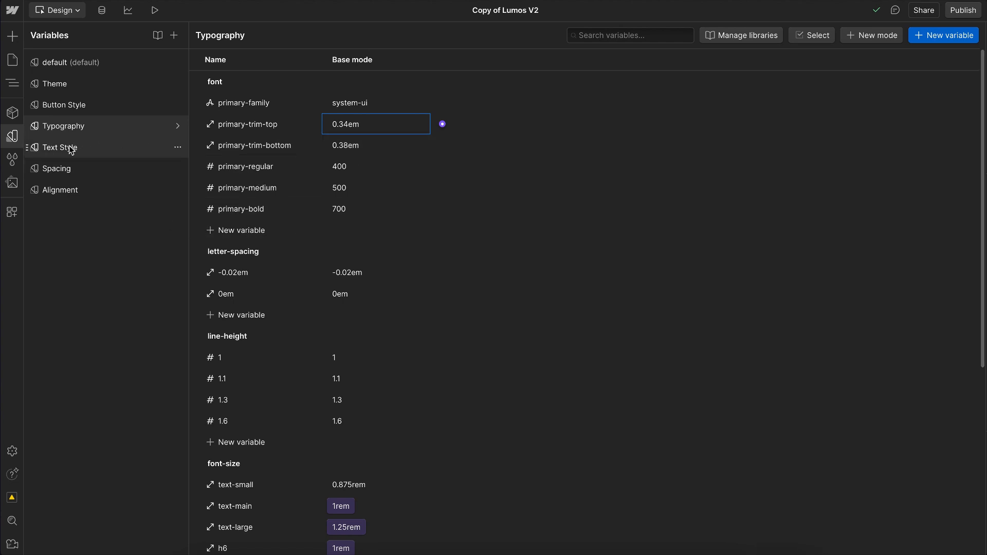
# Step: Review the Text Style variables across the base, text and heading modes
pyautogui.scroll(-1, 309, 456)
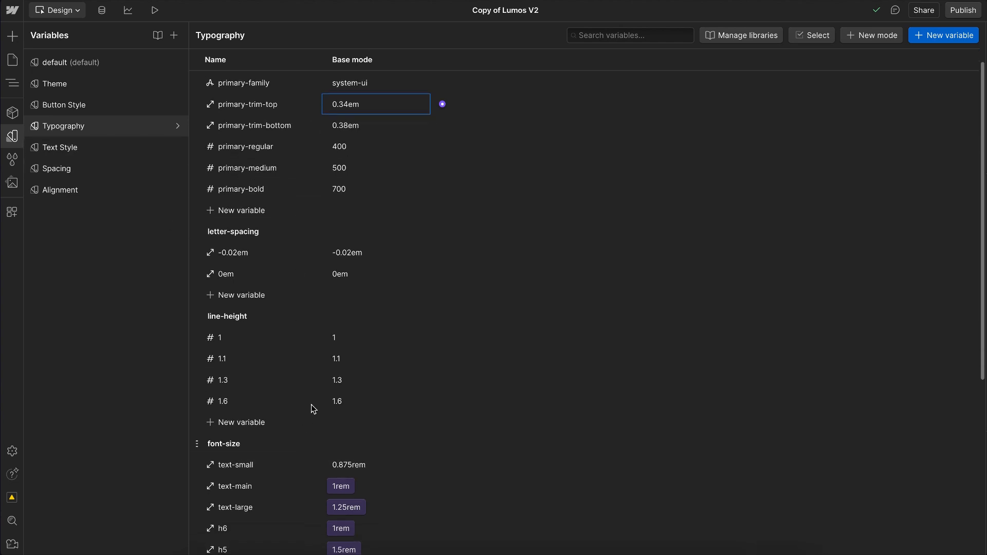
pyautogui.click(58, 149)
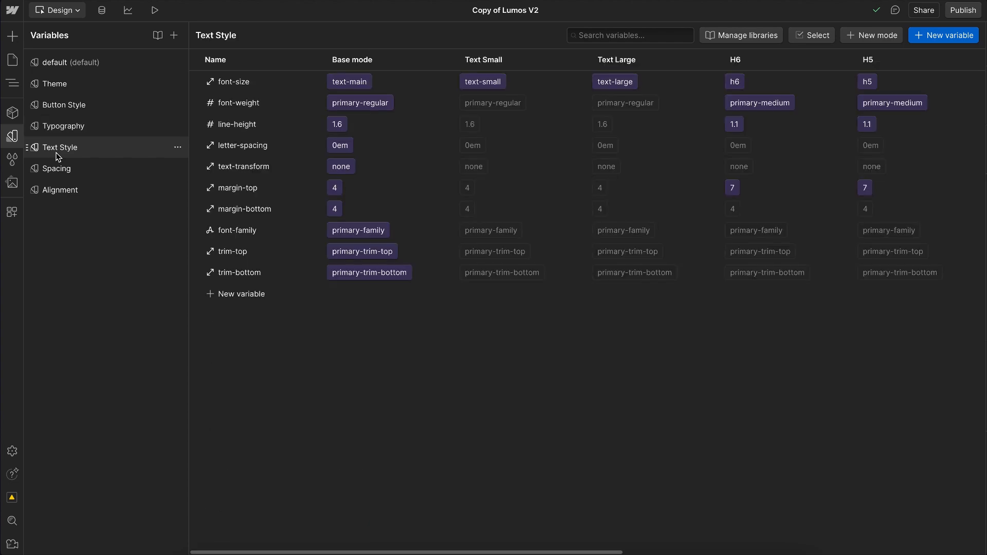
pyautogui.hscroll(4, 502, 244)
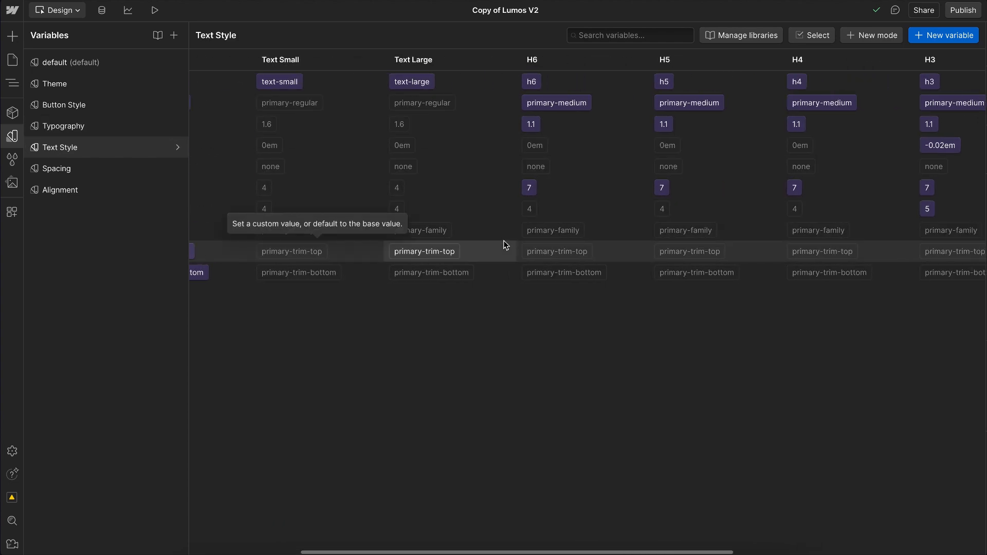
pyautogui.hscroll(4, 504, 245)
pyautogui.hscroll(-5, 444, 110)
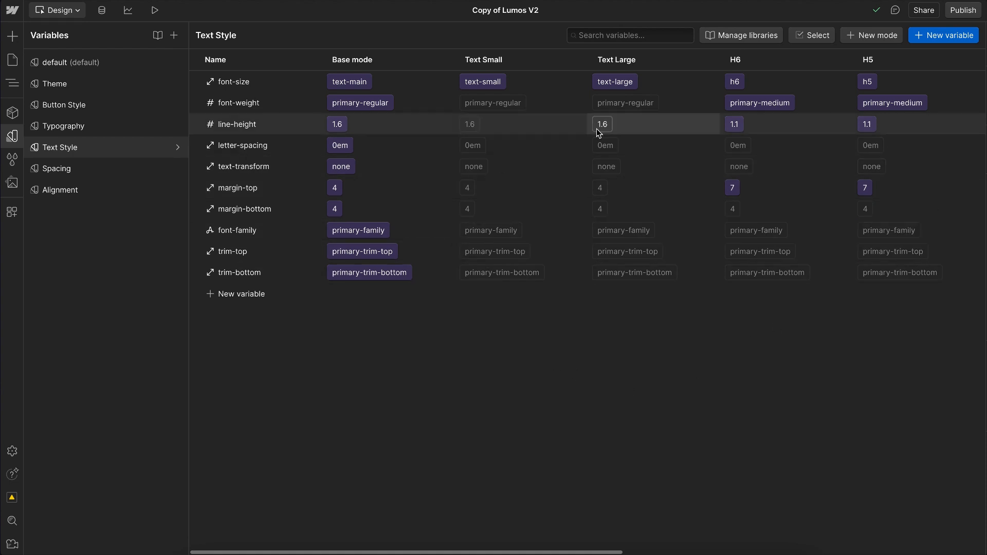
# Step: Inspect which variables the H6 mode can use for font-size and font-weight, keeping h6 and primary-medium
pyautogui.click(734, 80)
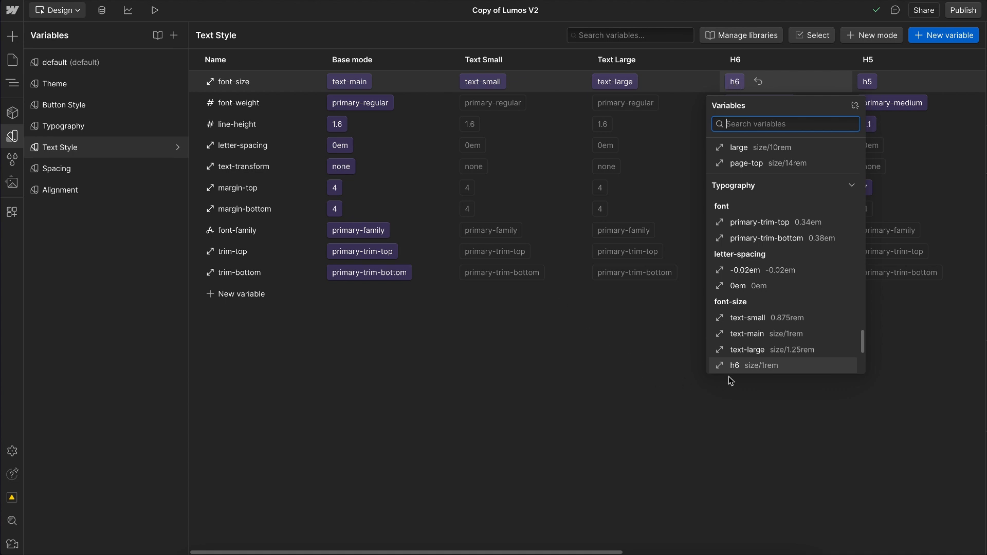
pyautogui.scroll(-2, 729, 378)
pyautogui.click(728, 334)
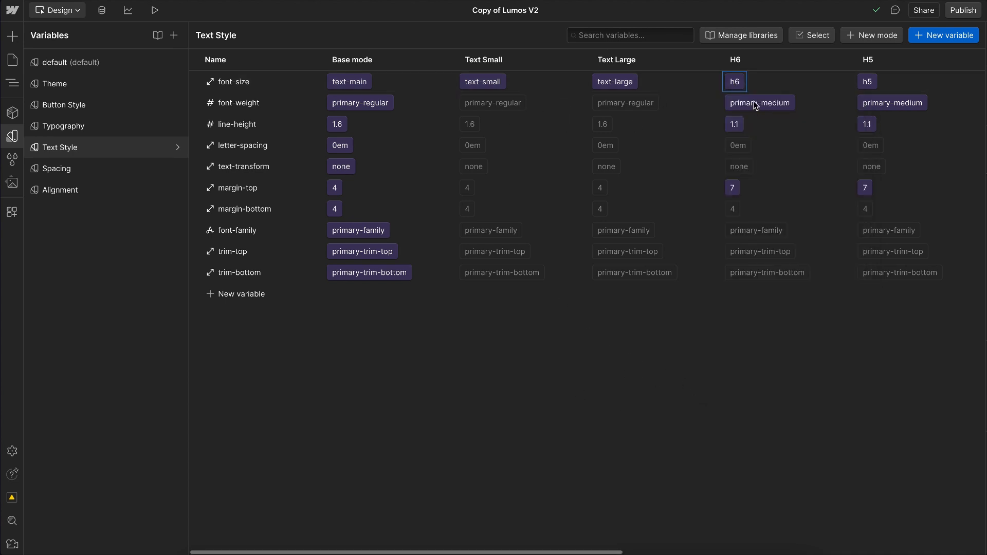
pyautogui.click(756, 103)
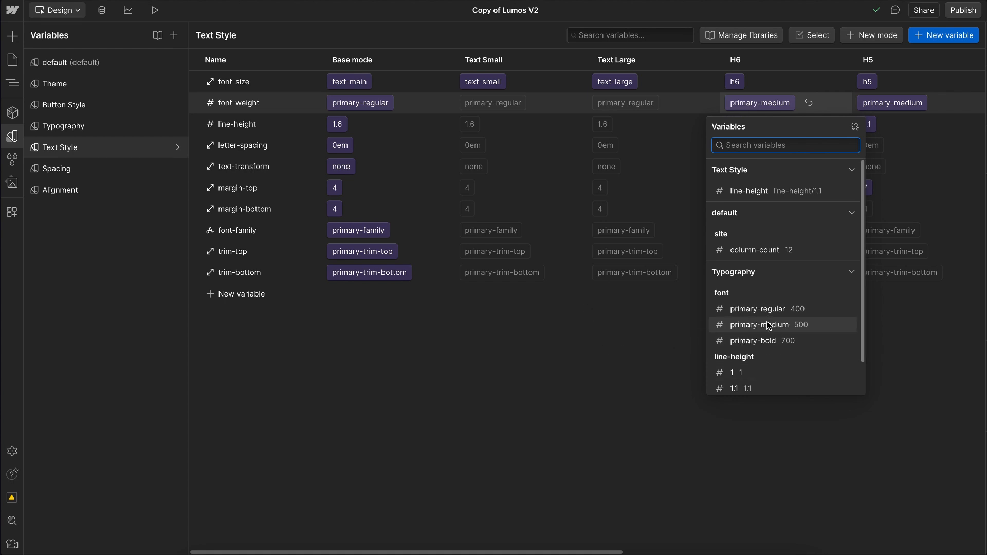
pyautogui.click(593, 344)
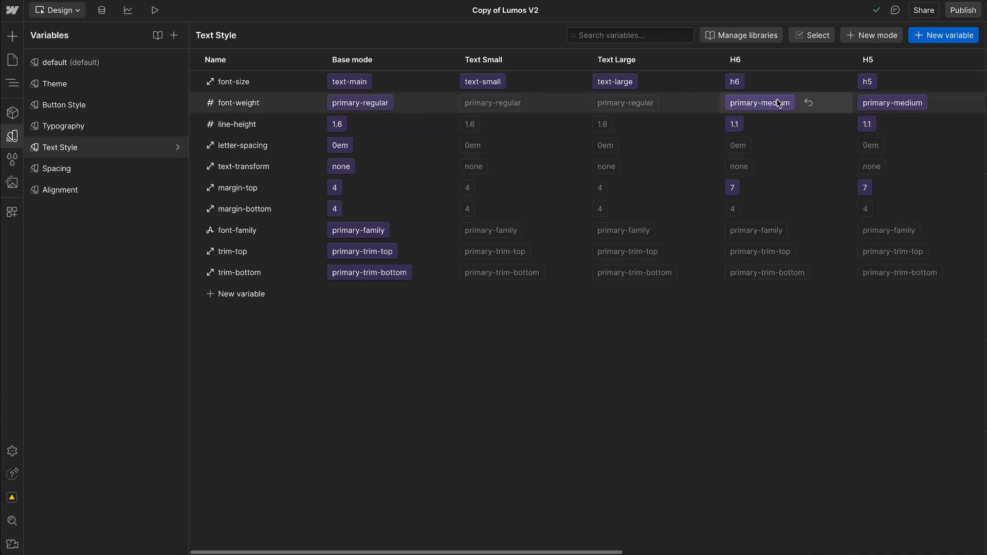
# Step: Inspect the H6 mode's font-family, trim-top and margin-top variable choices without changing them
pyautogui.click(755, 235)
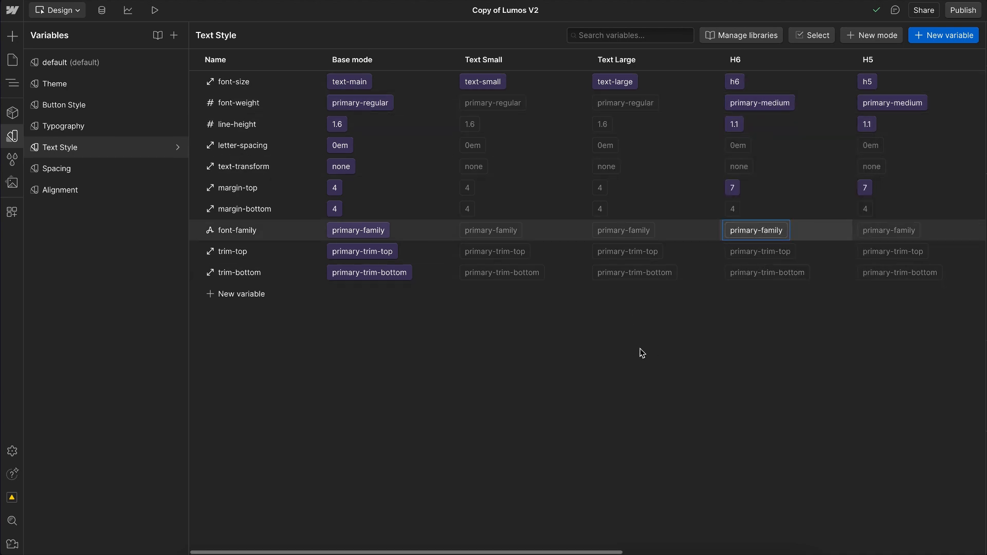
pyautogui.click(610, 326)
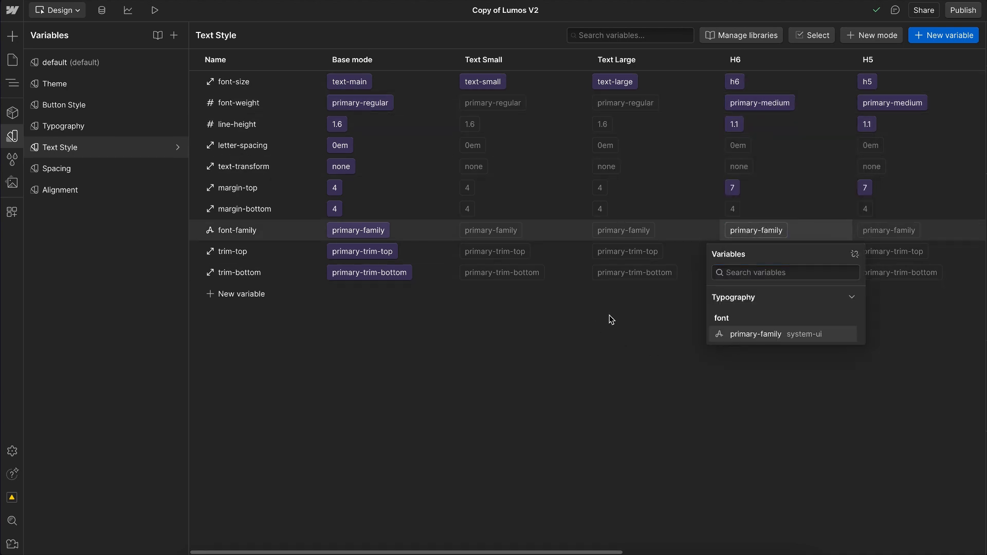
pyautogui.click(745, 255)
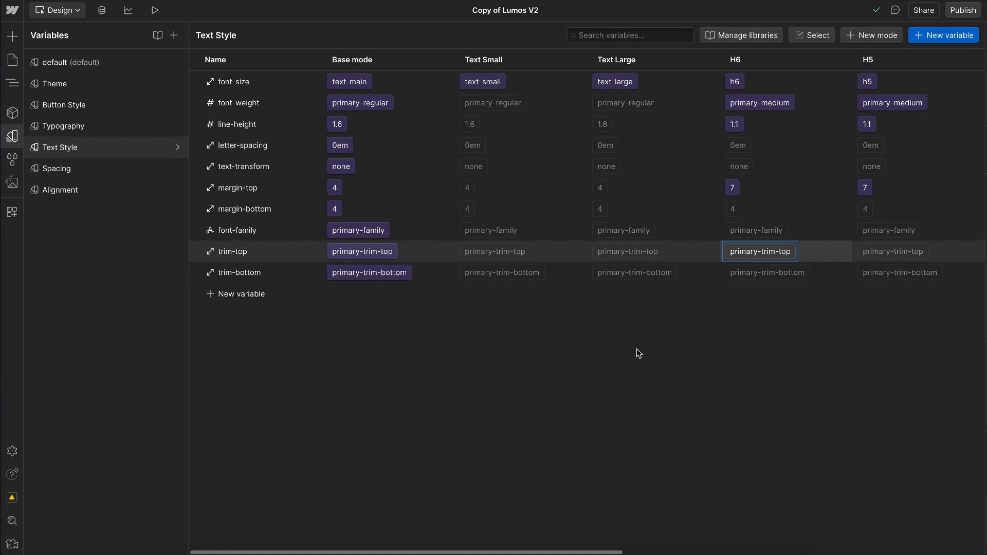
pyautogui.click(631, 441)
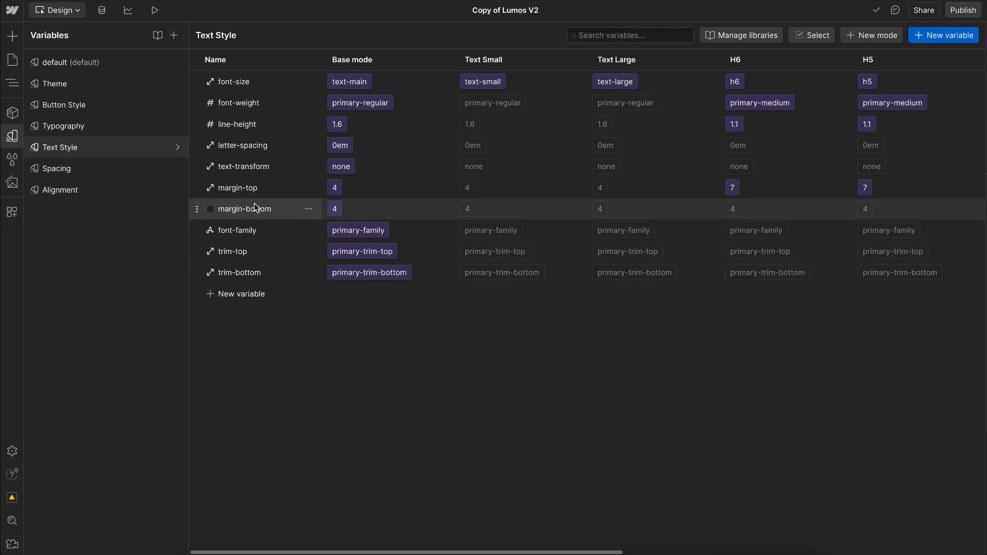
pyautogui.click(737, 187)
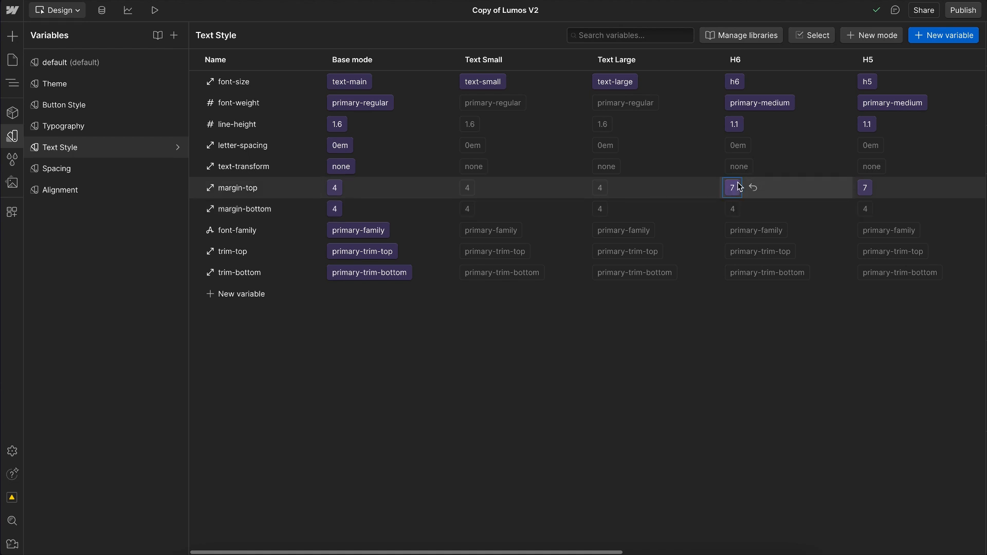
pyautogui.click(738, 187)
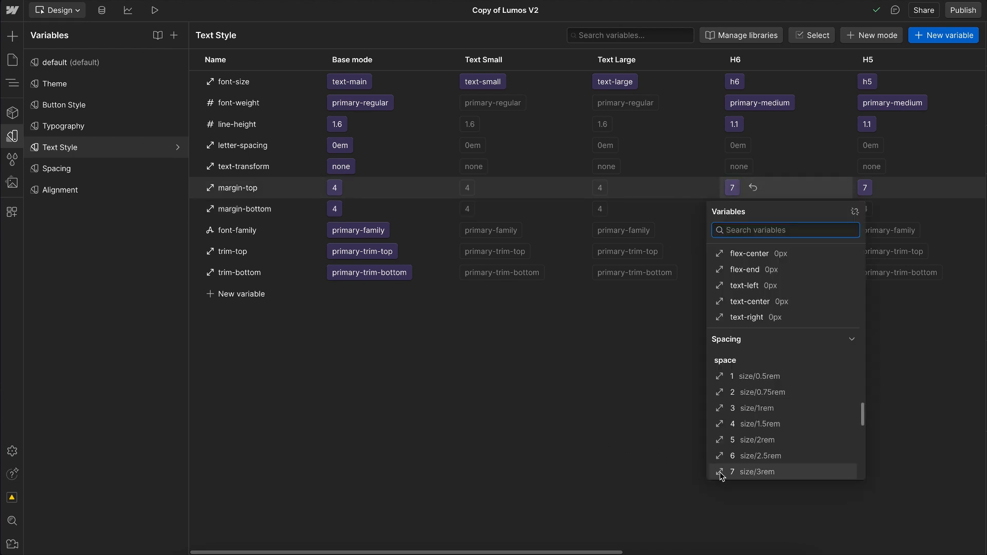
pyautogui.click(647, 453)
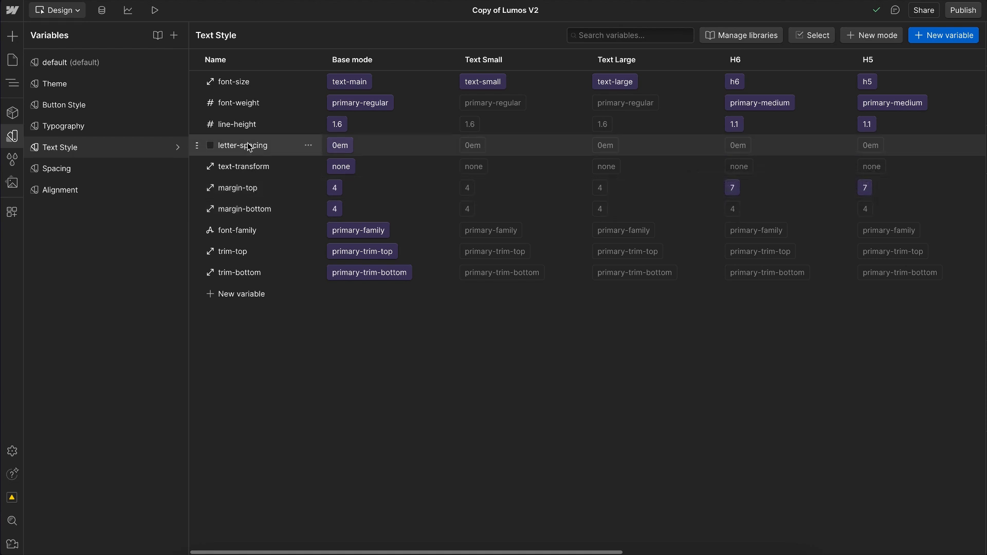
# Step: Set the Text Small mode's letter-spacing to the -0.02em variable and check its available text-transform options
pyautogui.click(473, 147)
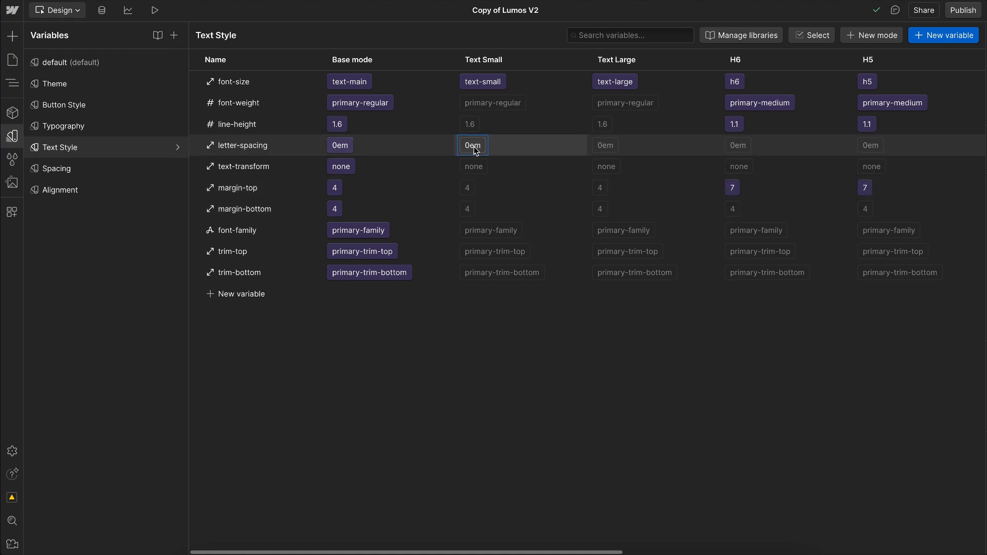
pyautogui.click(474, 147)
pyautogui.scroll(1, 470, 211)
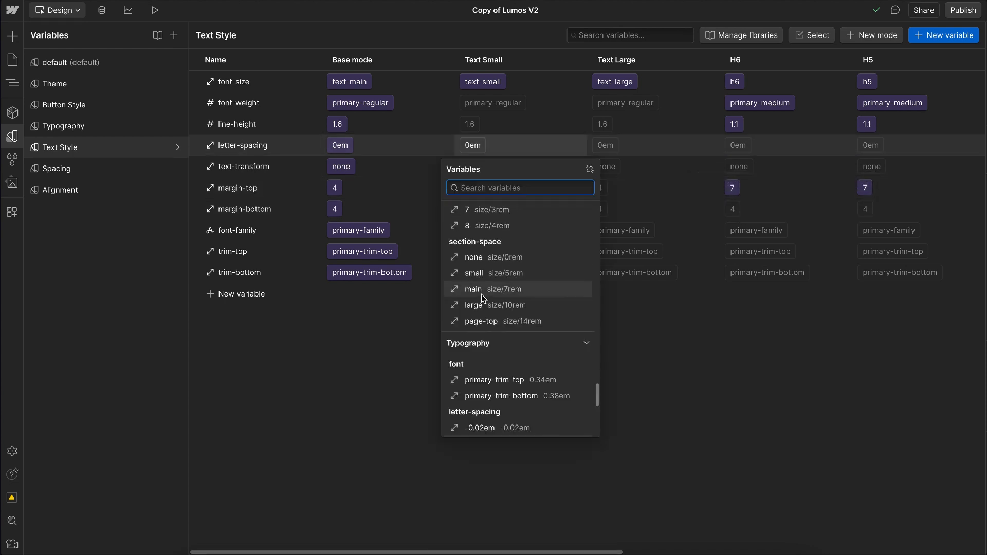
pyautogui.click(474, 428)
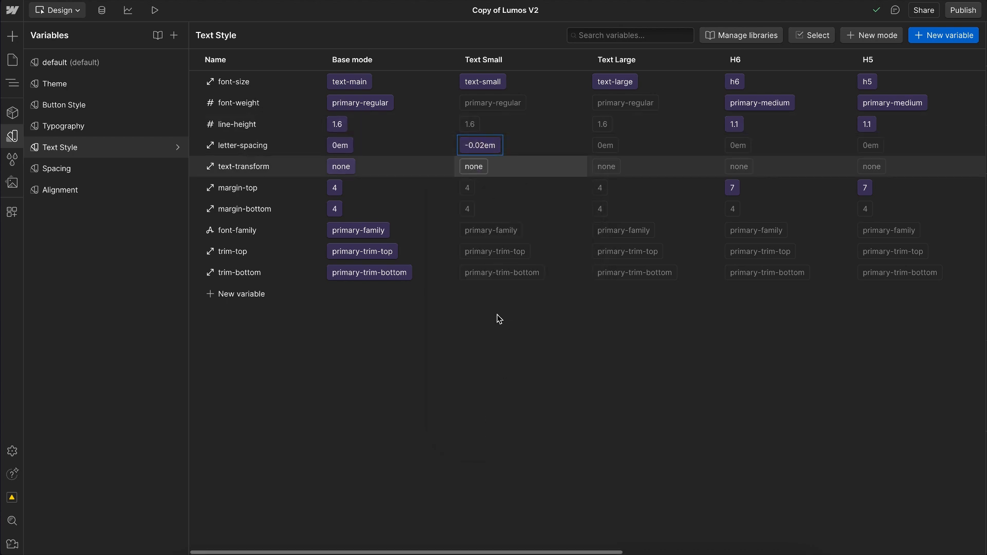
pyautogui.scroll(-1, 497, 417)
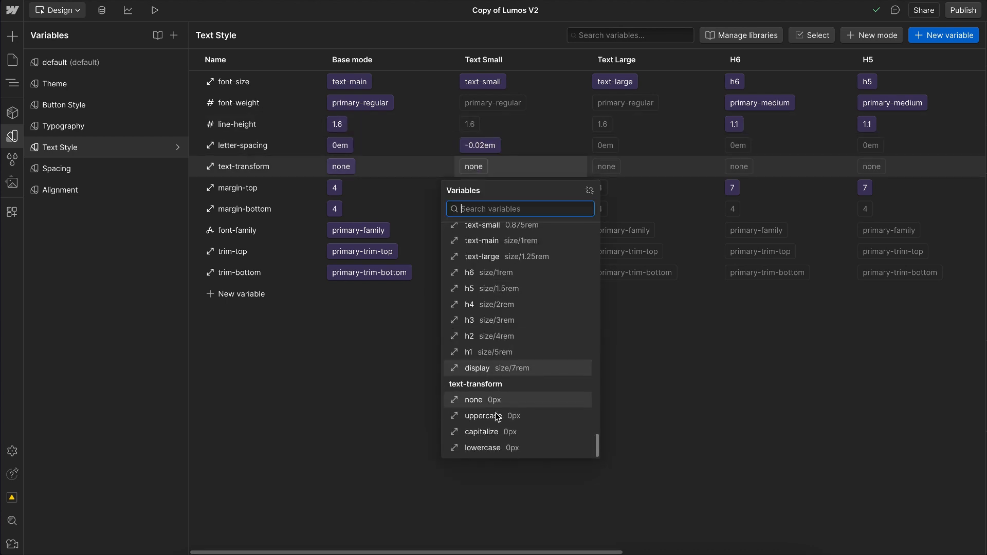
pyautogui.click(366, 424)
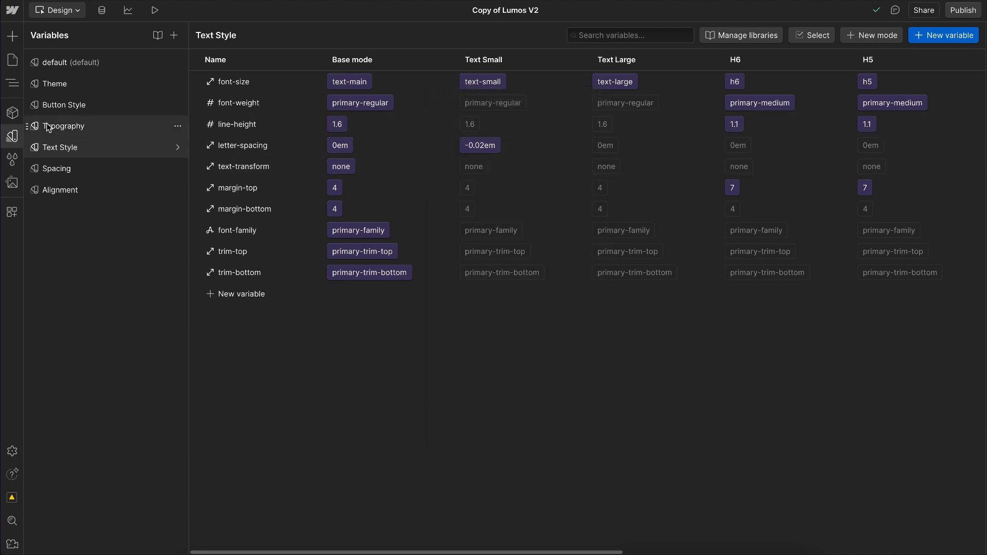
# Step: Select the u-text-style-h1 heading on the Styleguide page and inspect the variables linked to its font and weight
pyautogui.click(17, 139)
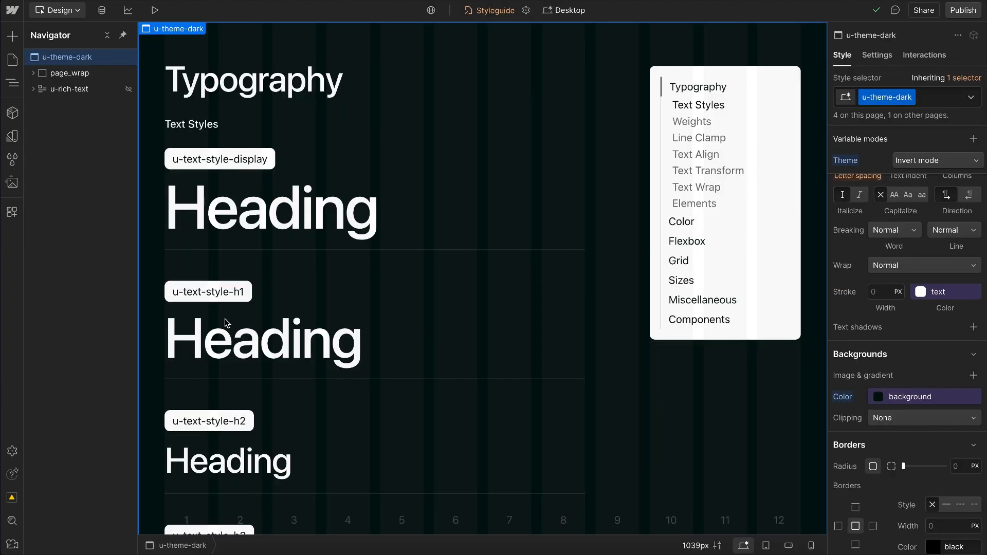
pyautogui.click(226, 342)
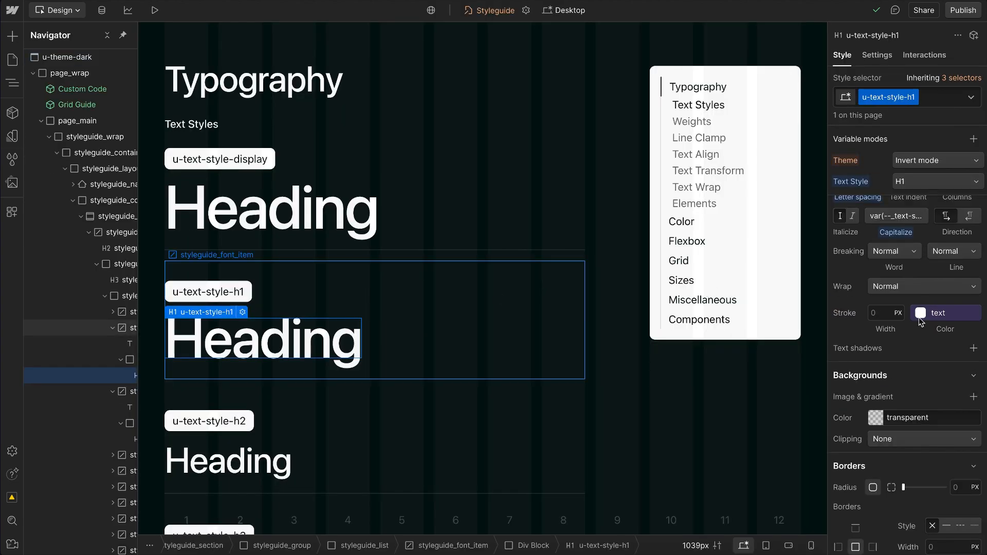
pyautogui.scroll(3, 930, 322)
pyautogui.scroll(3, 930, 322)
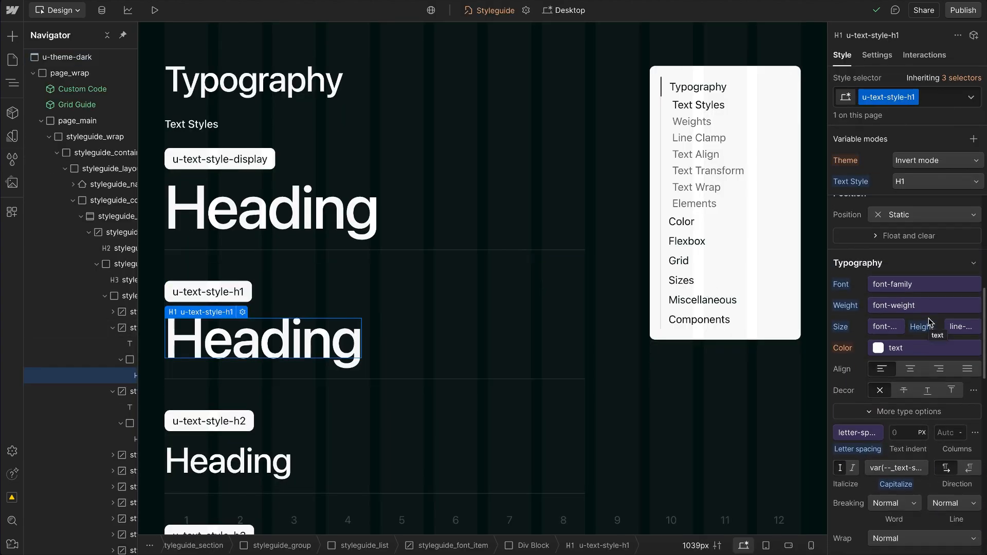
pyautogui.click(896, 290)
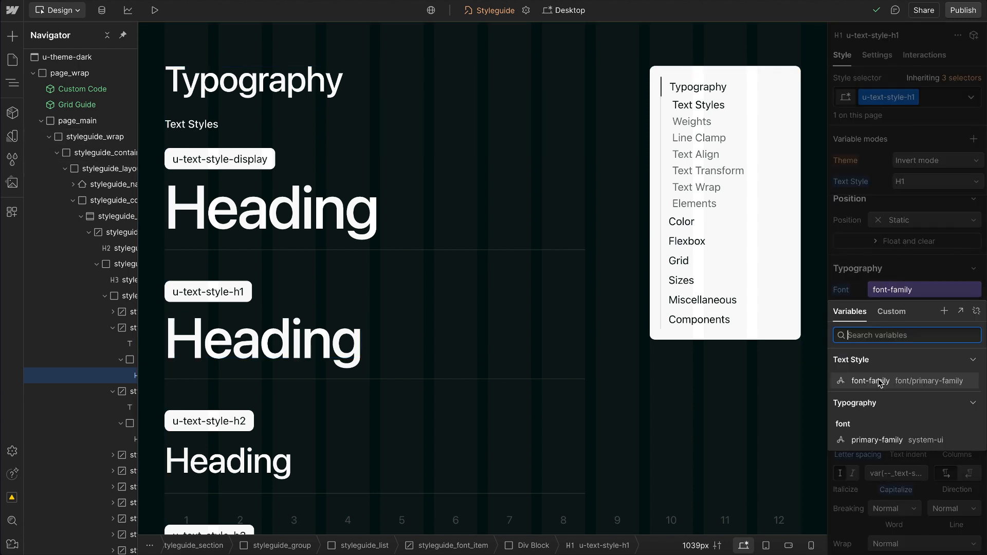
pyautogui.click(867, 268)
pyautogui.click(894, 310)
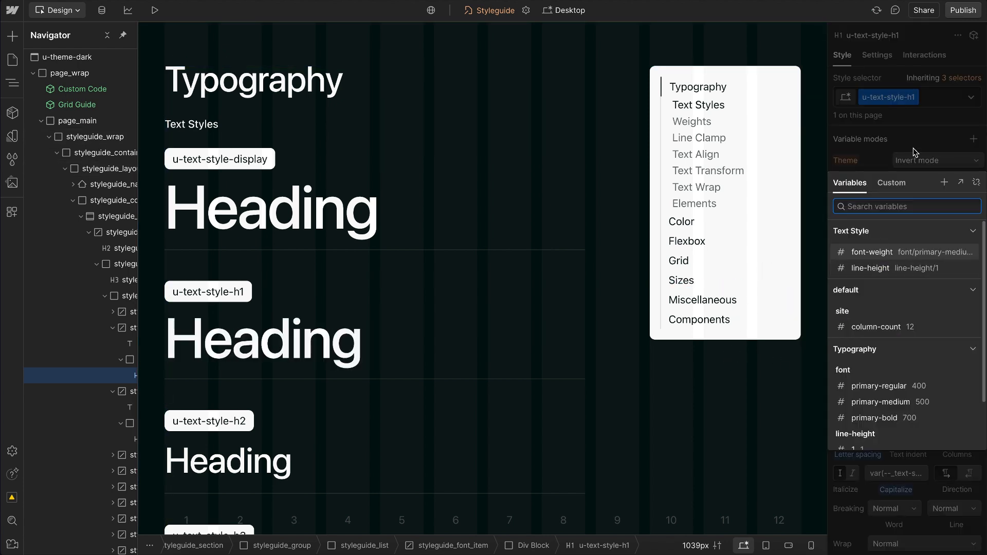
pyautogui.click(873, 254)
# Step: Inspect the variables linked to the u-text-style-h1 heading's font size and line height
pyautogui.click(873, 338)
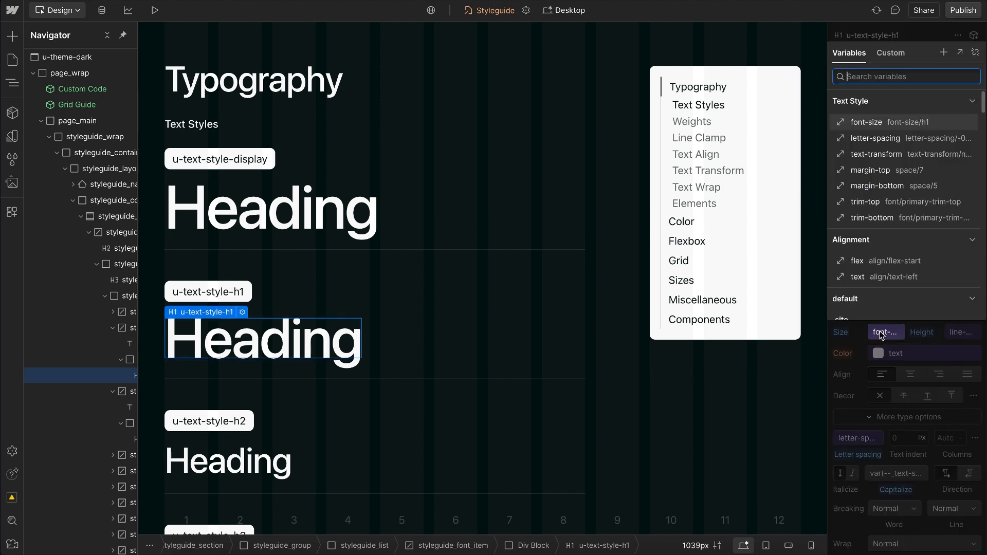
pyautogui.click(931, 337)
pyautogui.click(952, 338)
pyautogui.click(953, 337)
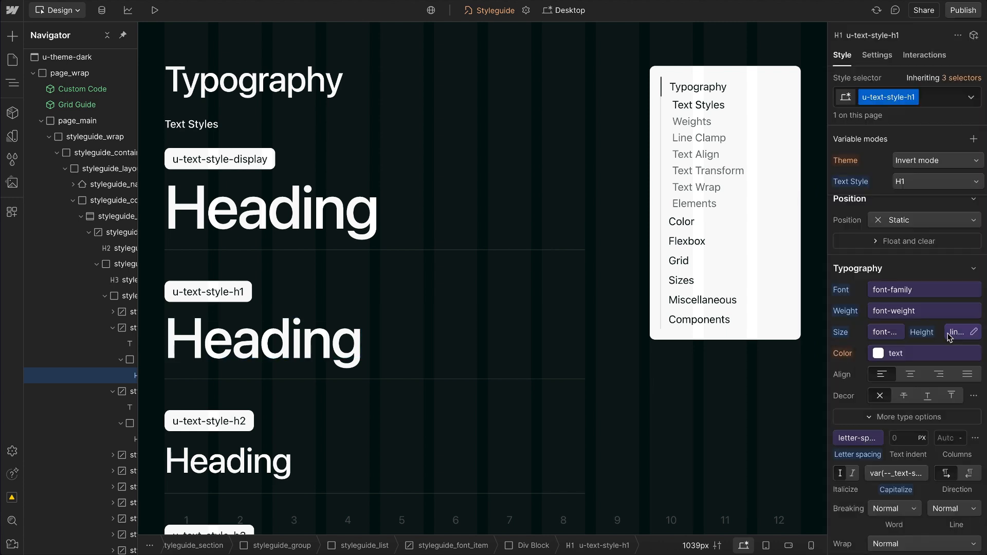
# Step: Inspect the u-text-style-h1 class's letter-spacing variable and its custom capitalization value var(--_text-style---text-transform)
pyautogui.click(847, 438)
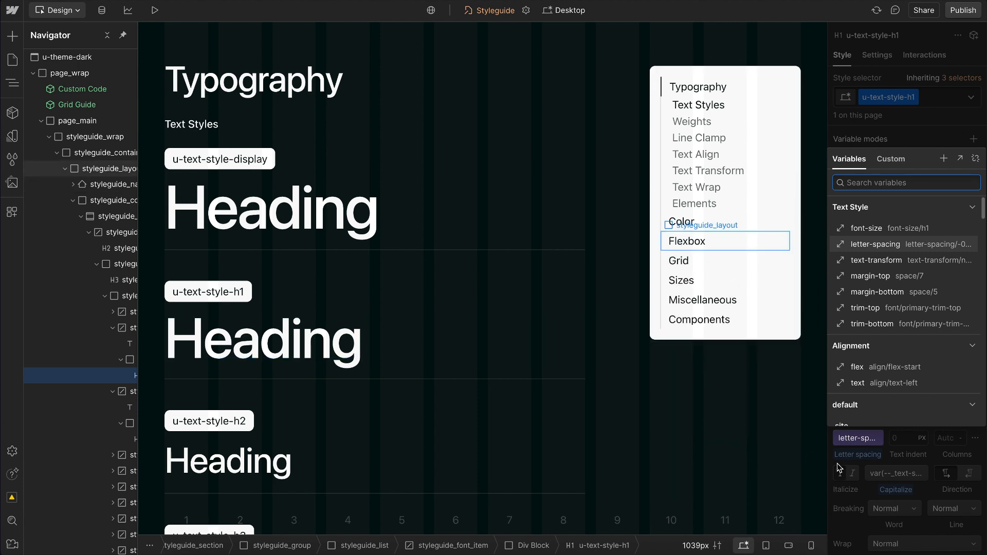
pyautogui.click(854, 440)
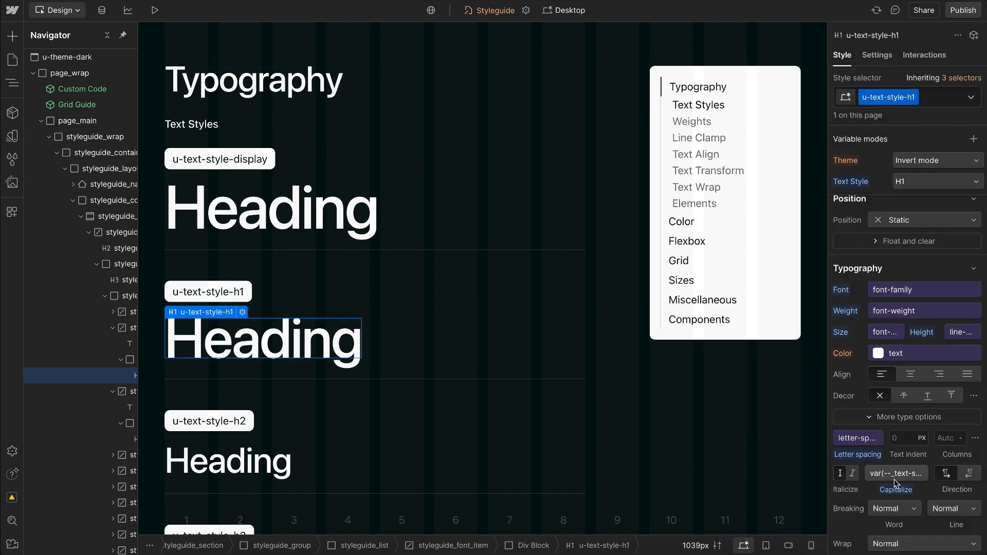
pyautogui.click(895, 478)
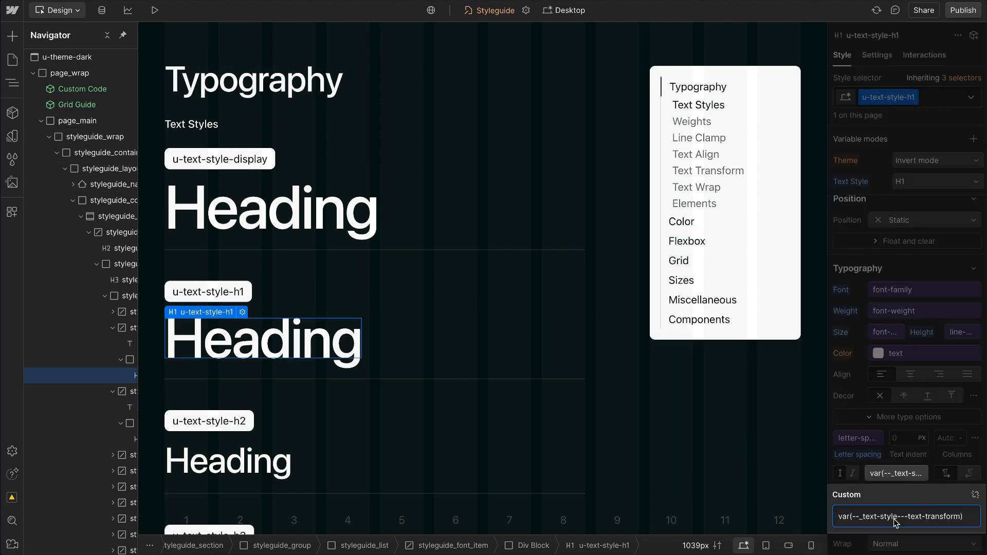
pyautogui.moveTo(854, 520); pyautogui.dragTo(959, 521)
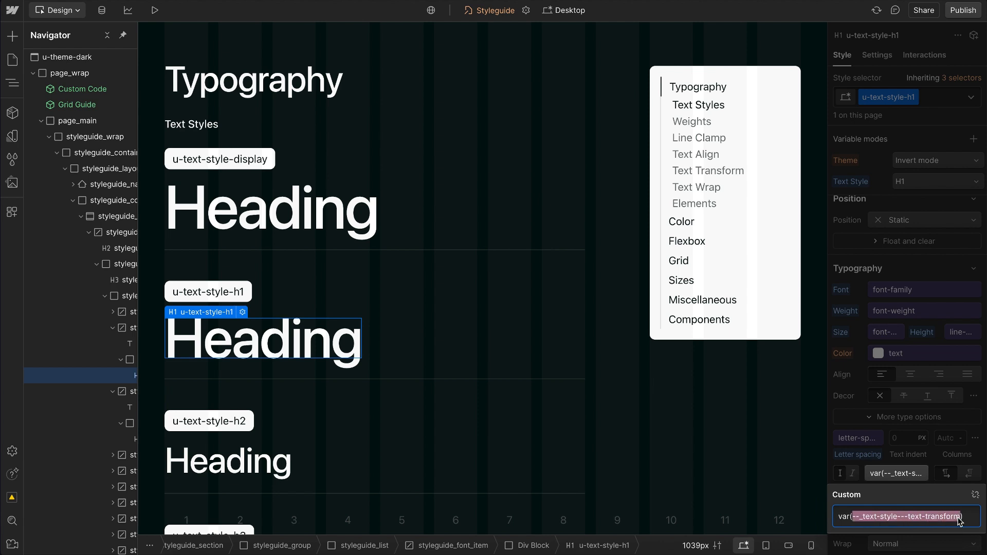
pyautogui.click(928, 436)
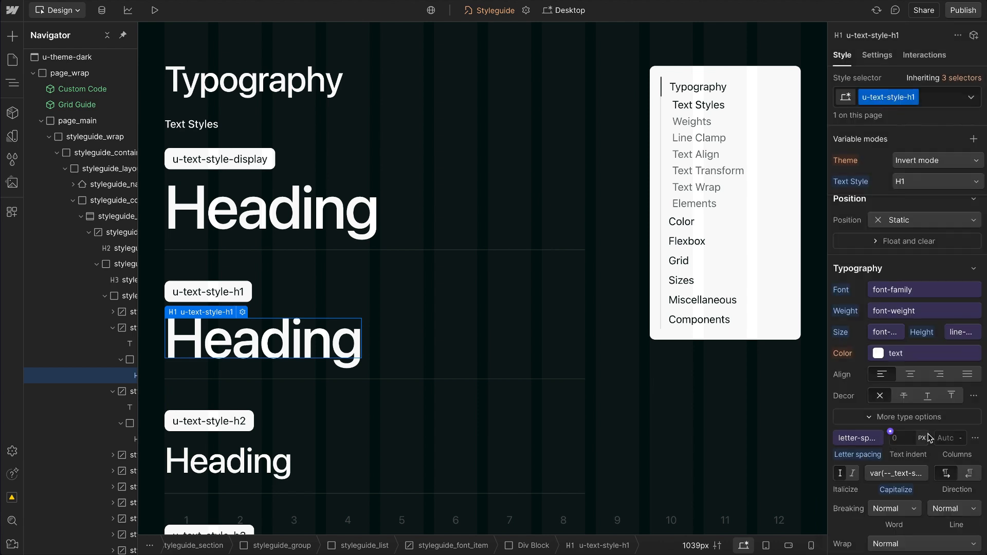
# Step: Switch the u-text-style-h1 class's Text Style mode to H4 and back to H1
pyautogui.click(915, 182)
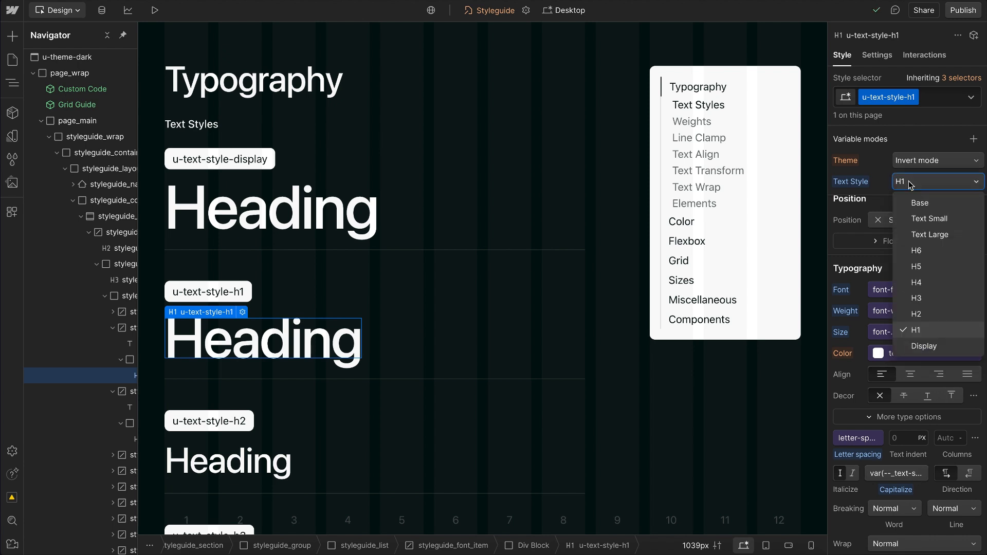
pyautogui.click(922, 283)
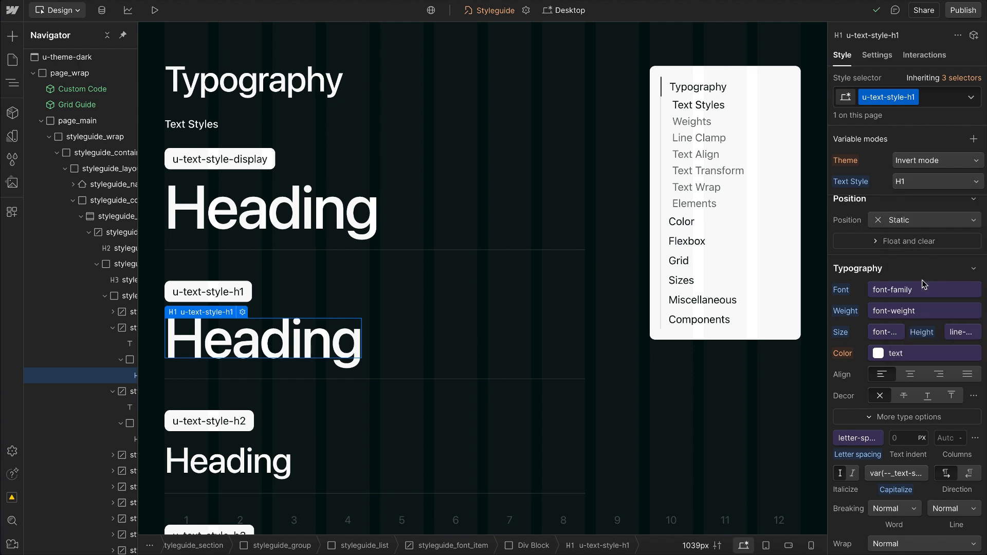
pyautogui.click(923, 182)
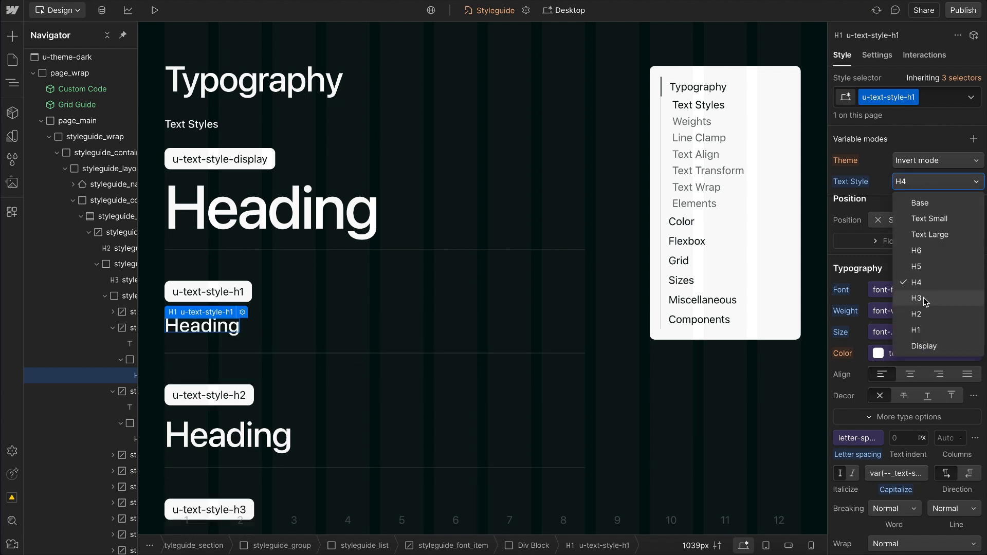
pyautogui.click(917, 332)
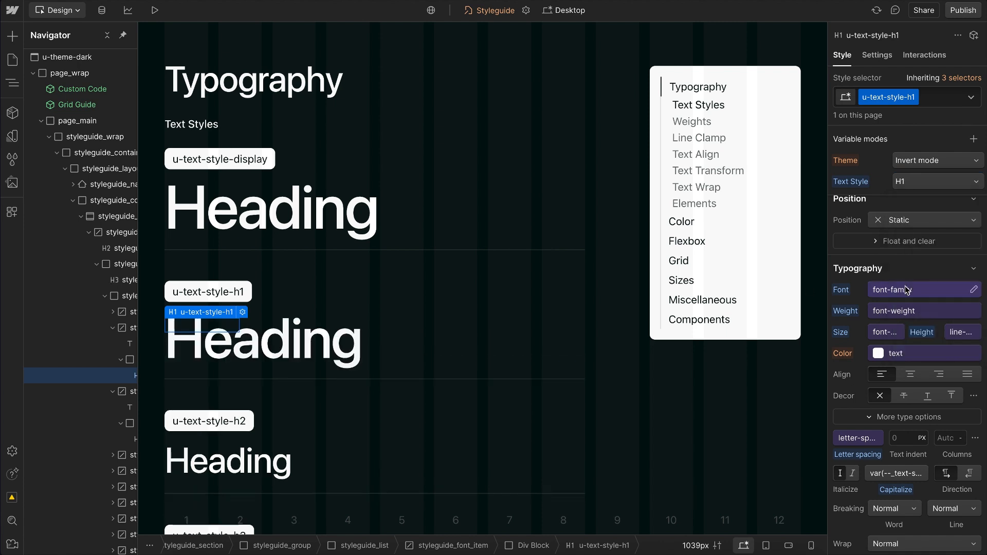
# Step: Link the u-text-style-h1 class's bottom margin to the Text Style margin-bottom variable
pyautogui.scroll(3, 905, 280)
pyautogui.scroll(5, 905, 280)
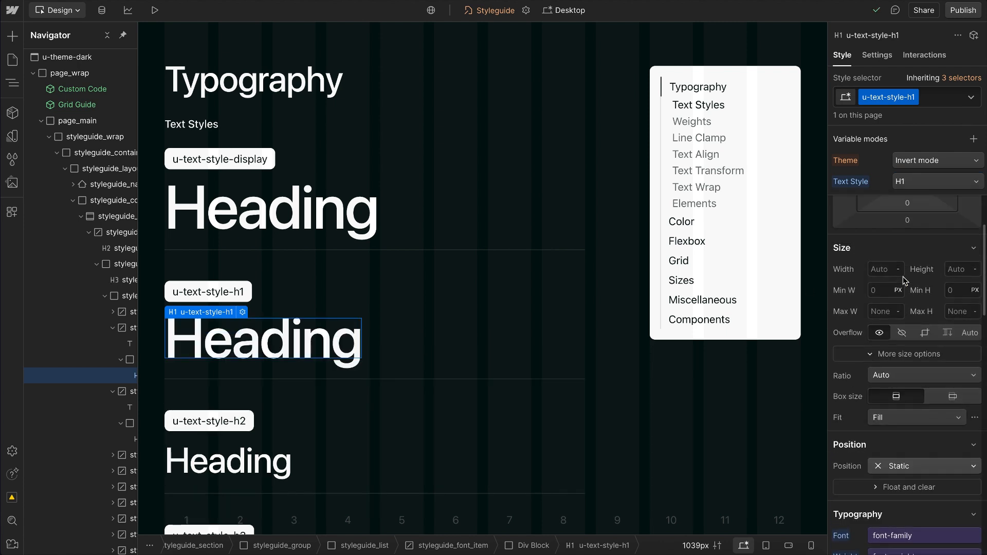
pyautogui.click(909, 337)
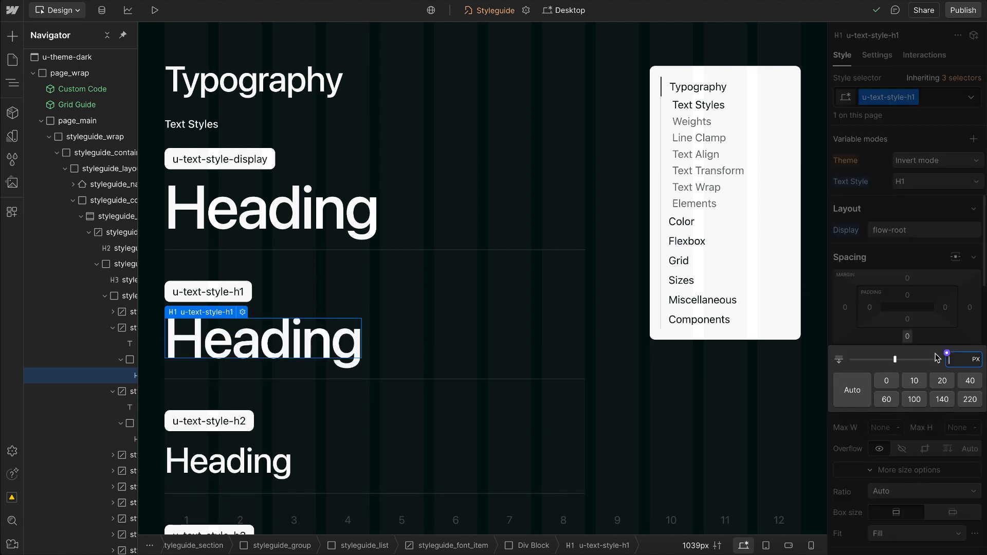
pyautogui.click(946, 355)
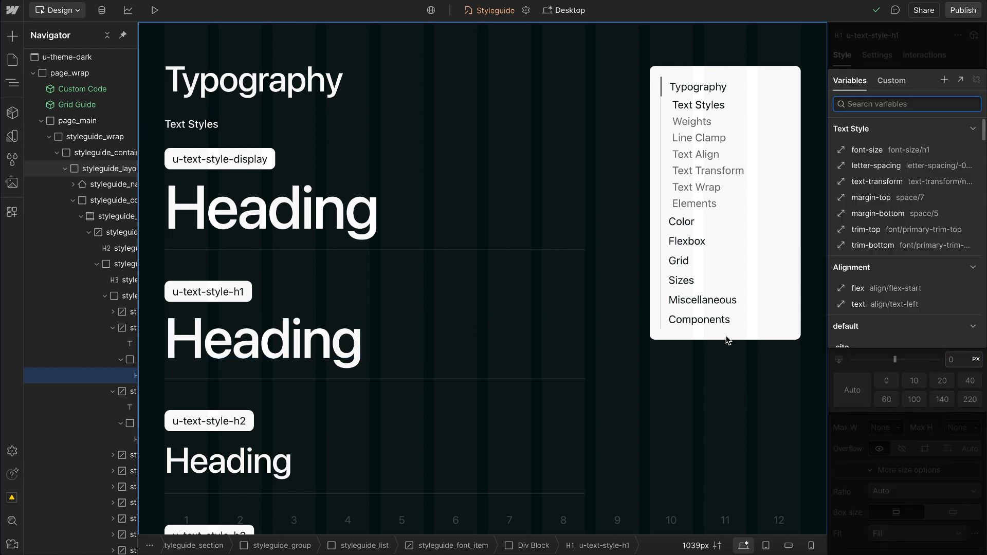
pyautogui.click(880, 215)
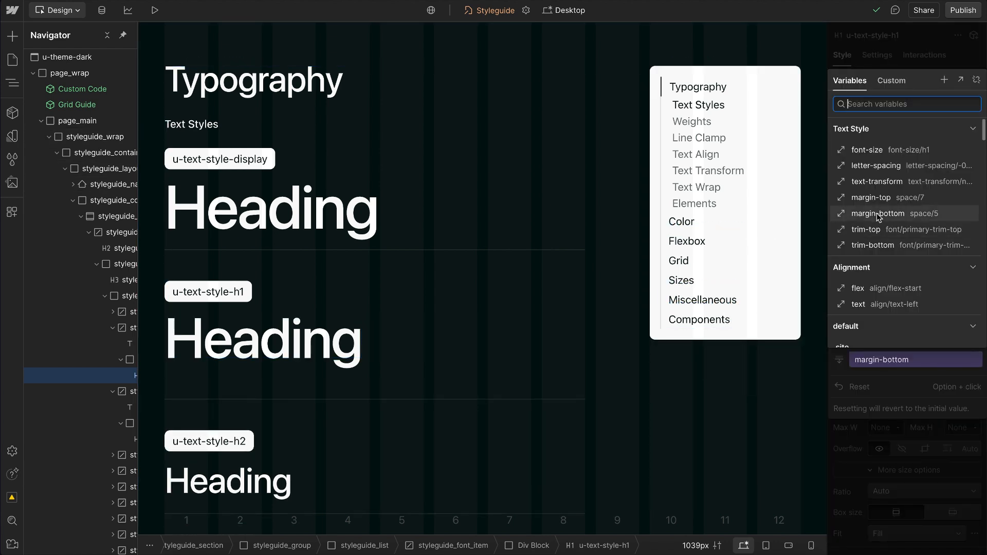
pyautogui.click(933, 218)
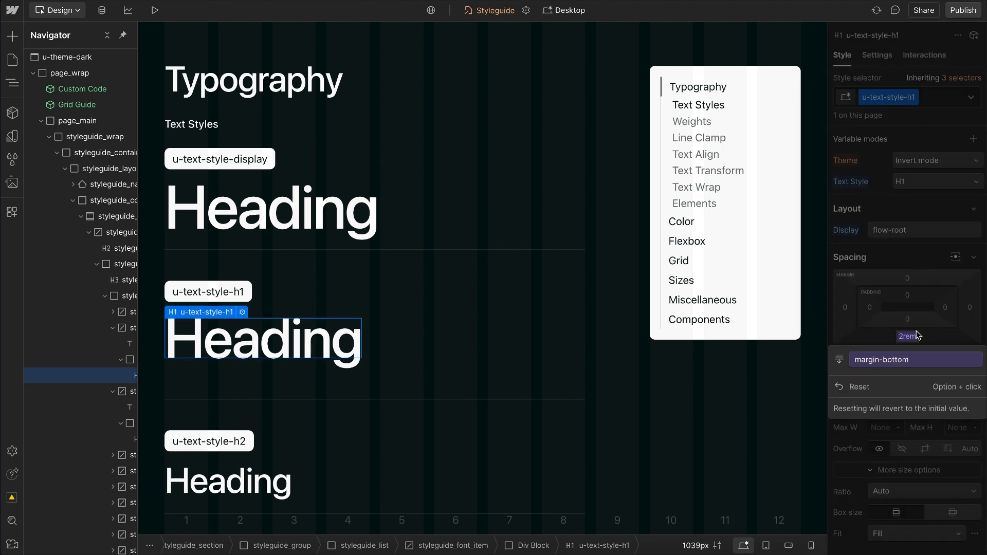
# Step: Try the H4 Text Style mode on u-text-style-h1, undo it, and reset the class's bottom margin
pyautogui.click(918, 182)
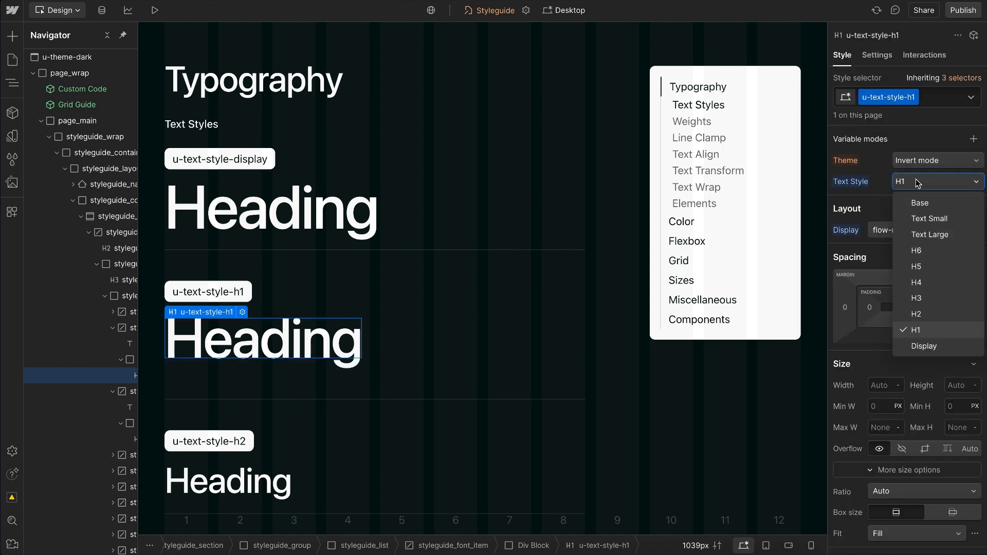
pyautogui.click(920, 285)
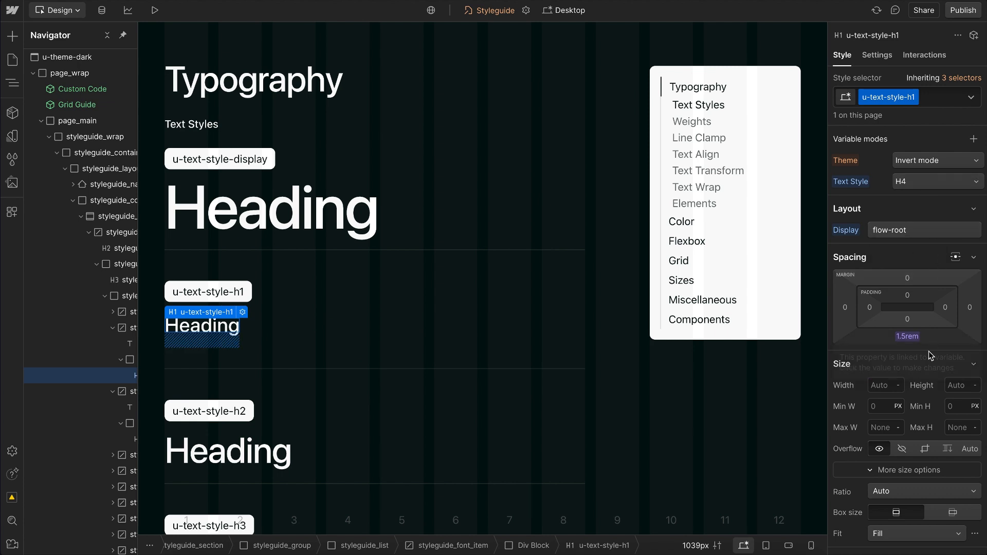
pyautogui.hotkey('ctrl', 'z')
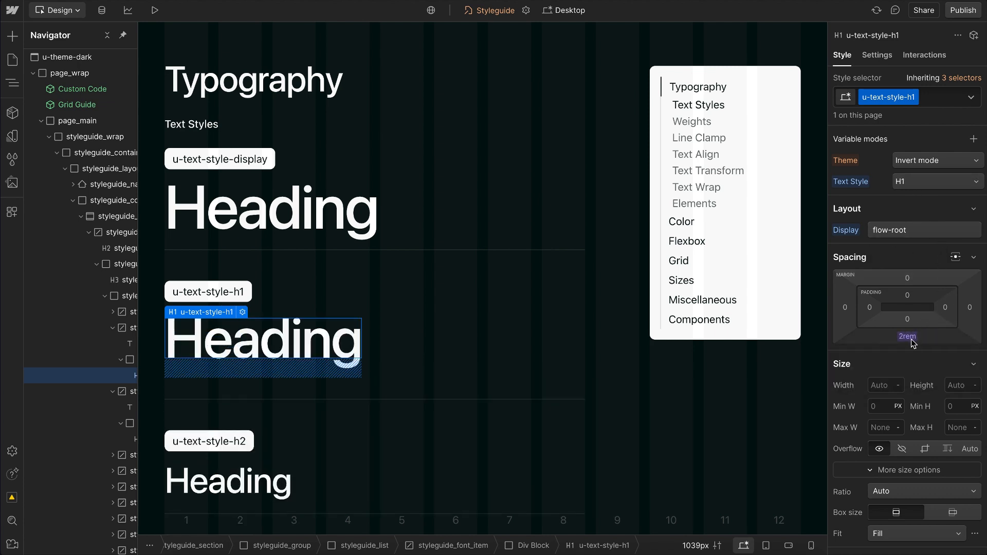
pyautogui.keyDown('alt'); pyautogui.click(908, 337); pyautogui.keyUp('alt')
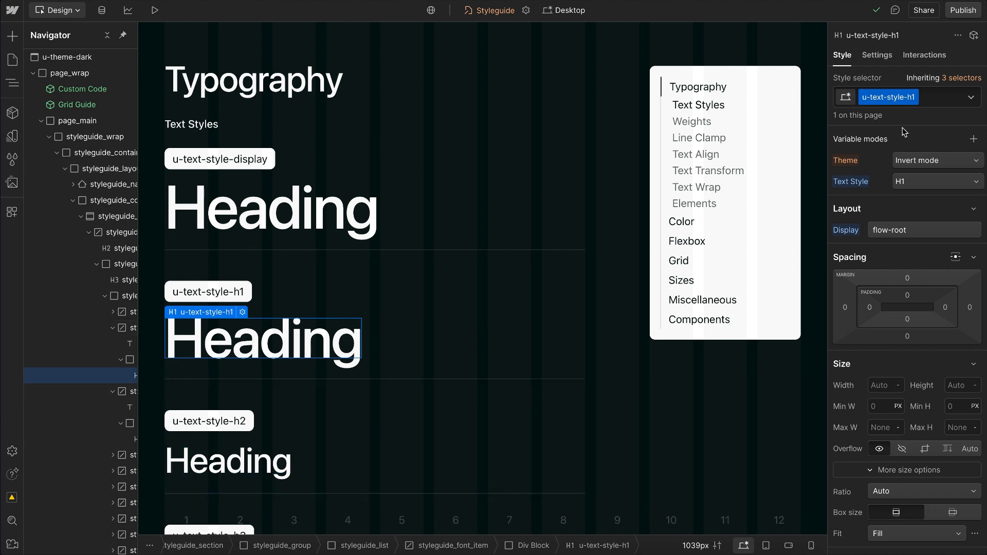
# Step: Remove the u-text-style-h1 class from the heading and examine the typography styles of the All H1 Headings tag
pyautogui.click(934, 101)
pyautogui.press('BackSpace')
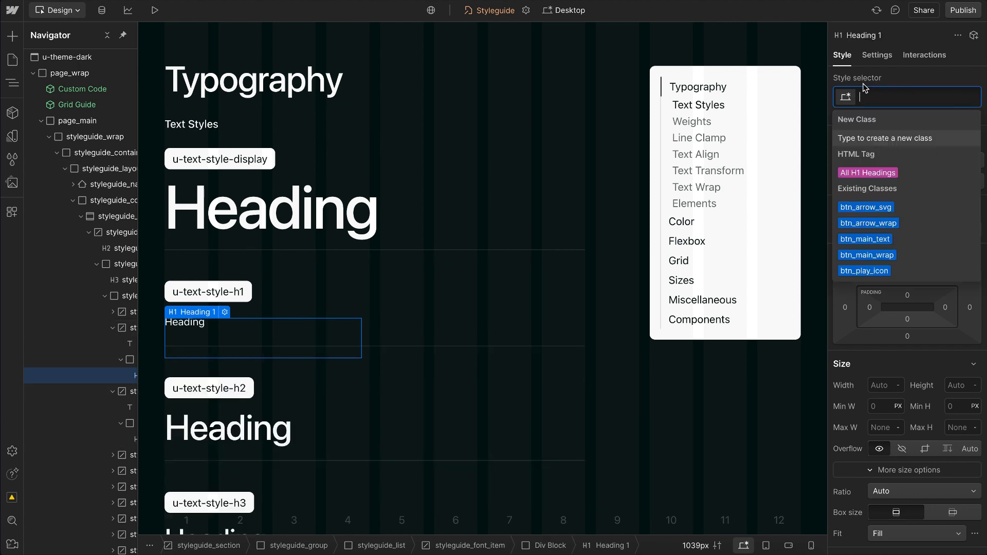
pyautogui.click(860, 172)
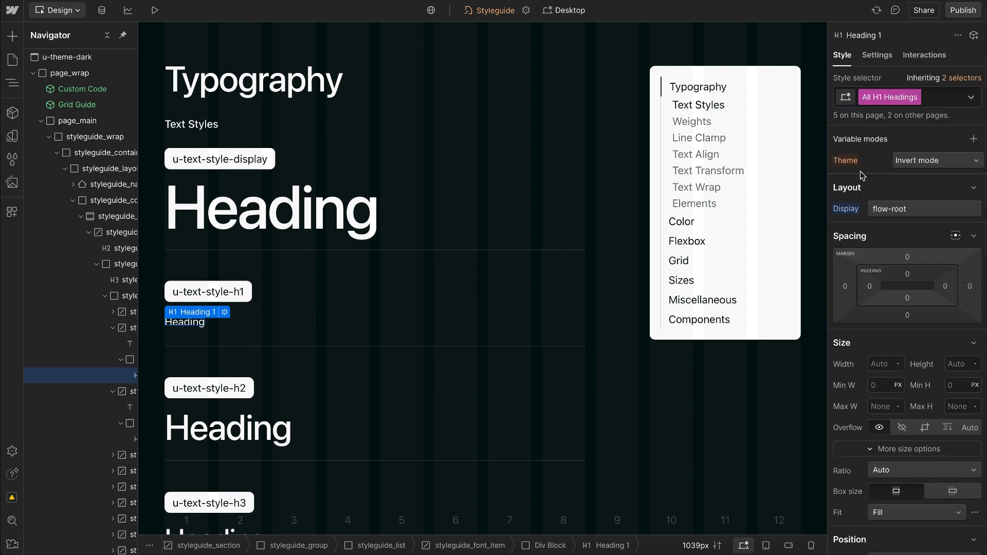
pyautogui.scroll(-3, 936, 362)
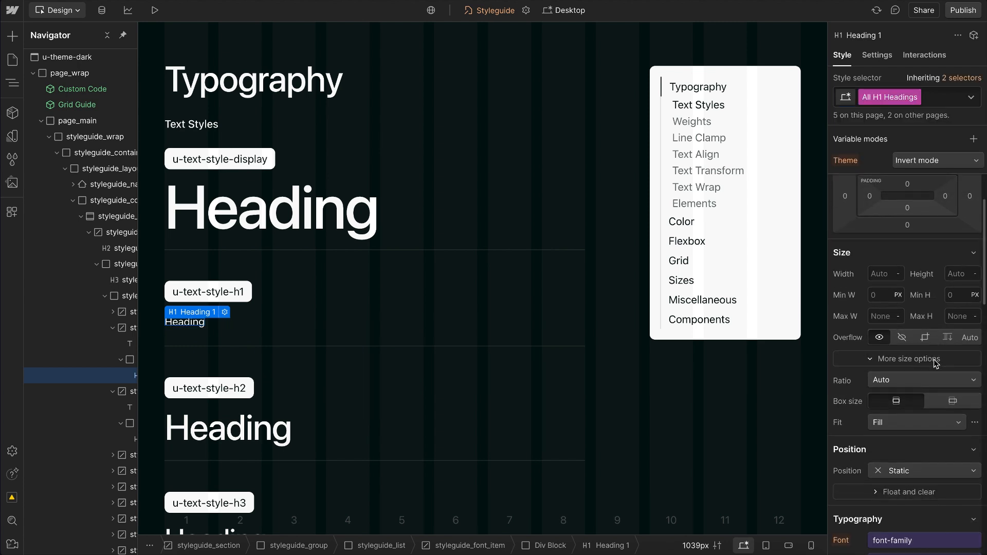
pyautogui.scroll(-8, 913, 502)
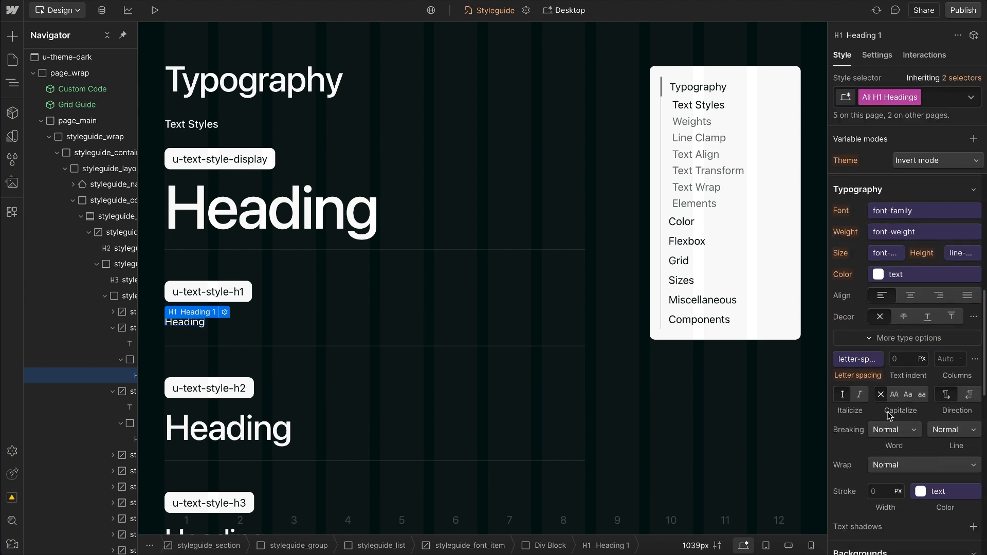
pyautogui.click(190, 326)
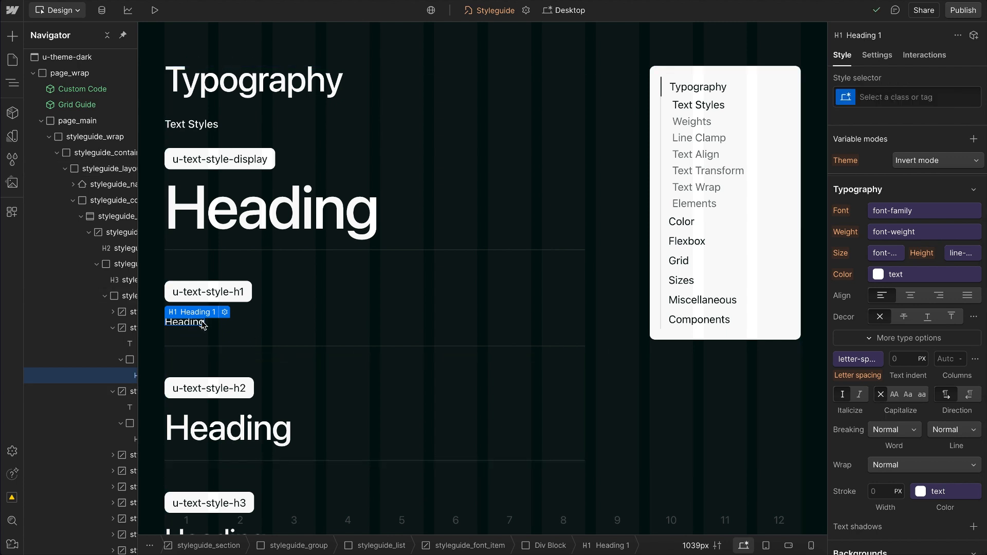
# Step: Add the u-text-style-h2 class to the heading's parent styleguide_font_item and check the style the child heading inherits
pyautogui.click(271, 322)
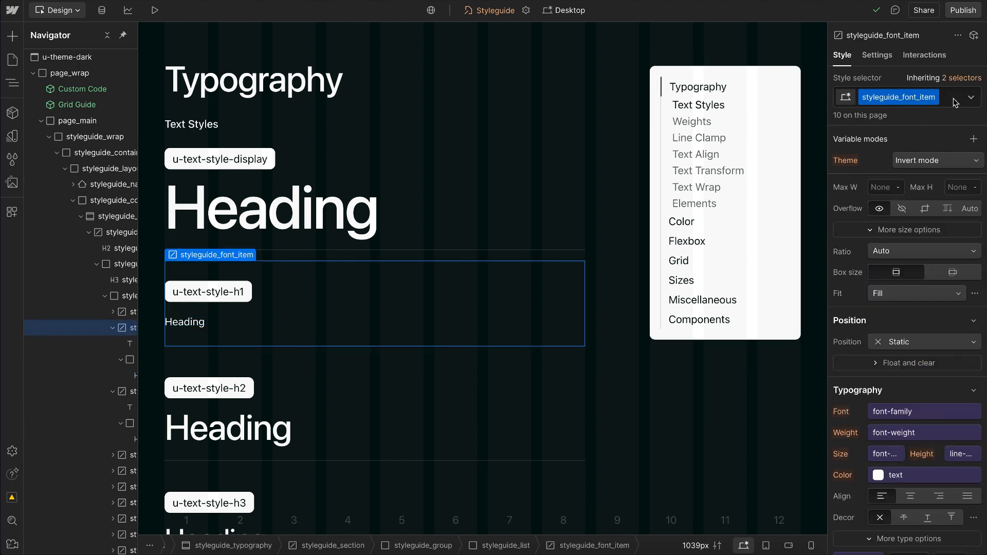
pyautogui.click(957, 100)
pyautogui.write('h2')
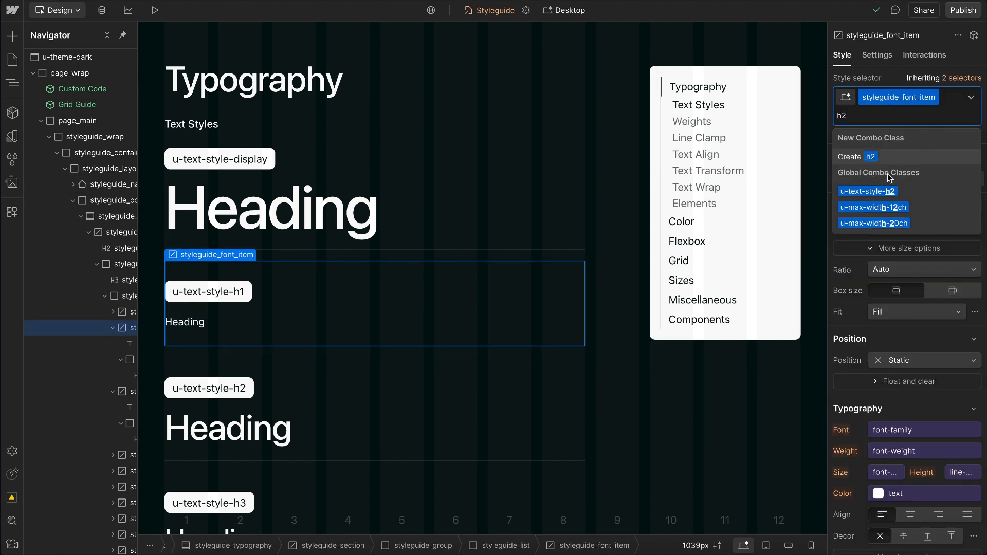
pyautogui.click(874, 191)
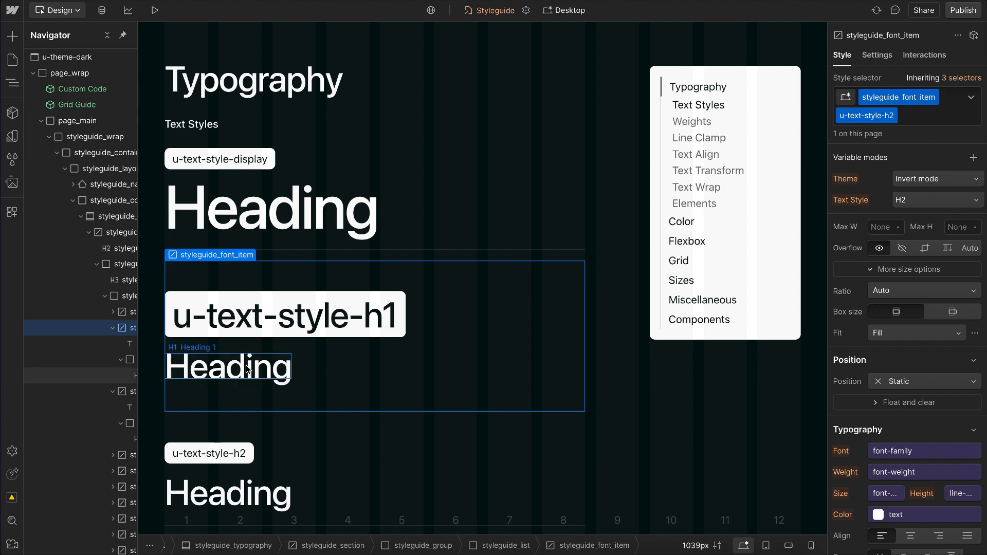
pyautogui.click(196, 366)
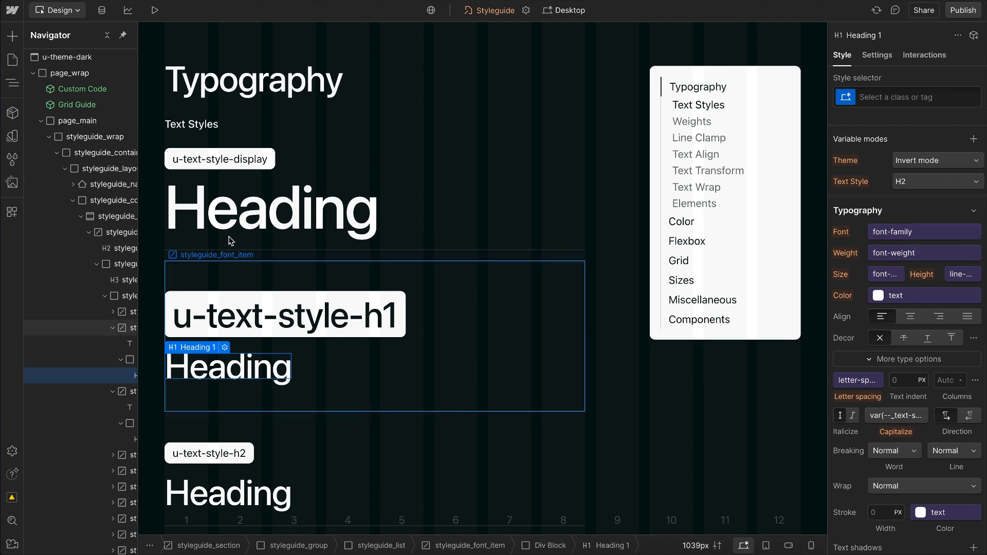
pyautogui.click(216, 255)
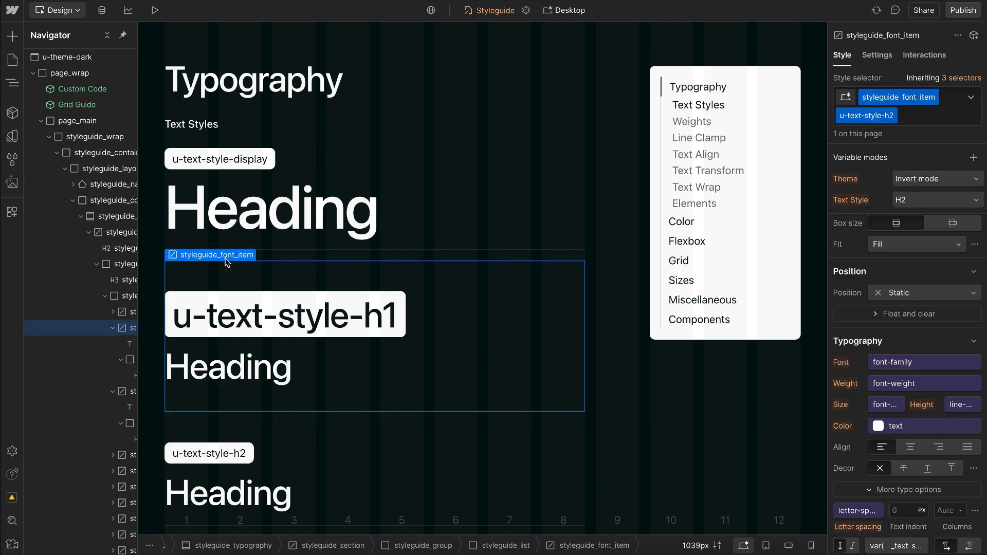
# Step: Remove the u-text-style-h2 class from the styleguide_font_item that contains the u-text-style-h1 sample heading
pyautogui.click(239, 371)
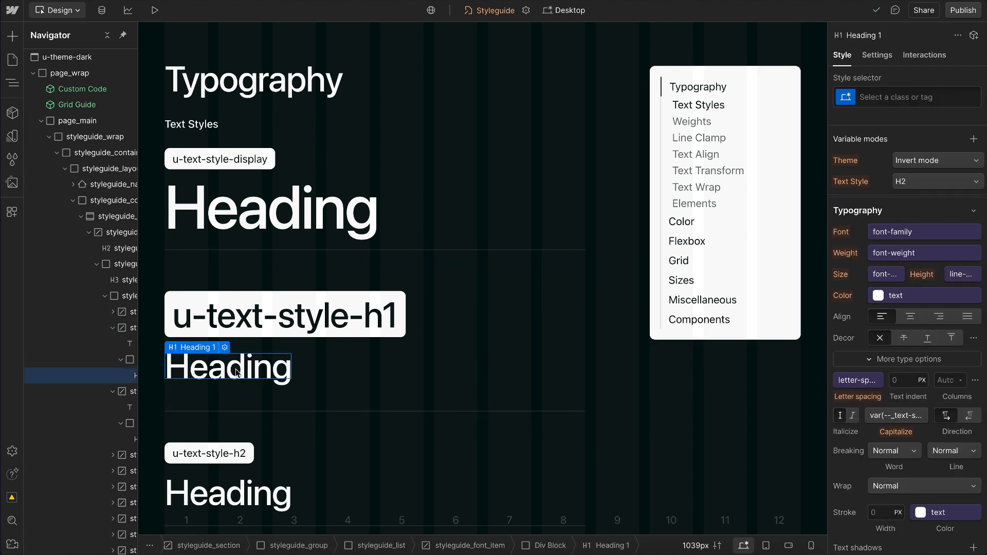
pyautogui.click(360, 375)
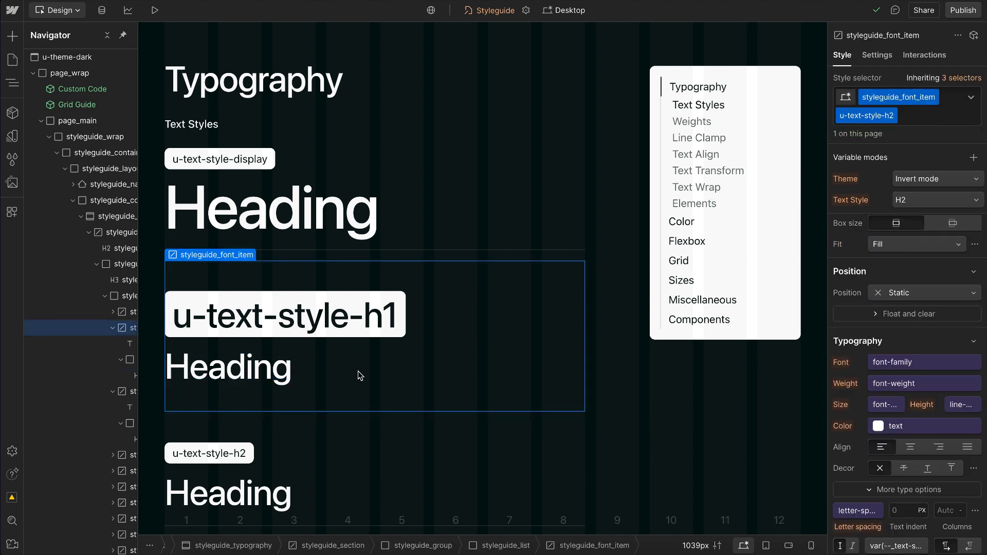
pyautogui.click(909, 119)
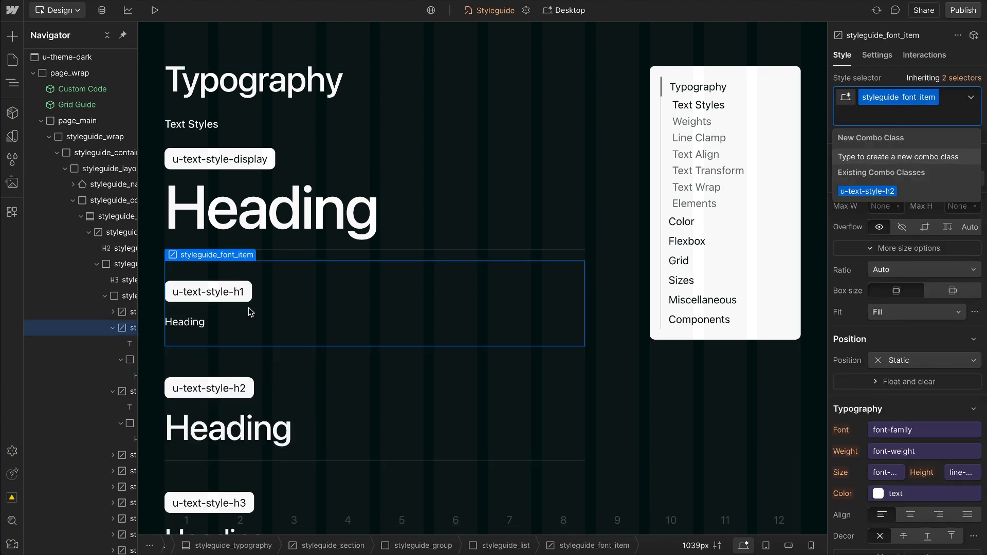
# Step: Apply the existing u-text-style-h3 class to the unstyled heading in the u-text-style-h1 sample
pyautogui.click(192, 323)
pyautogui.click(190, 324)
pyautogui.hotkey('ctrl', 'Return')
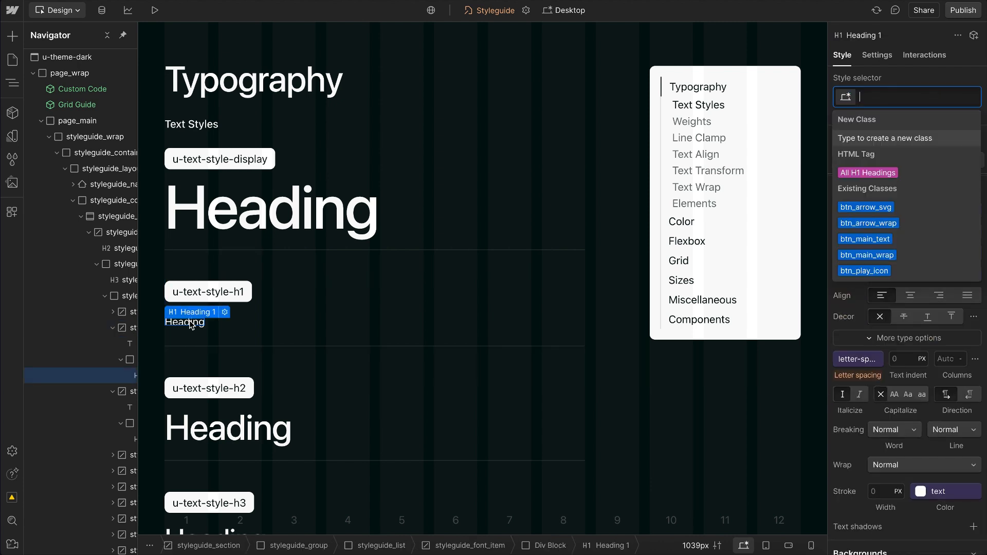
pyautogui.write('h3')
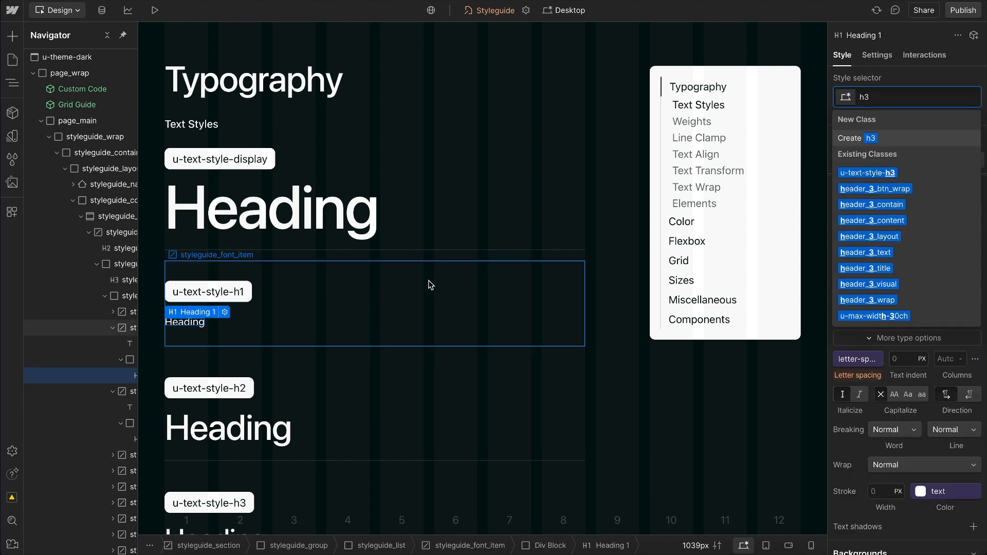
pyautogui.click(876, 174)
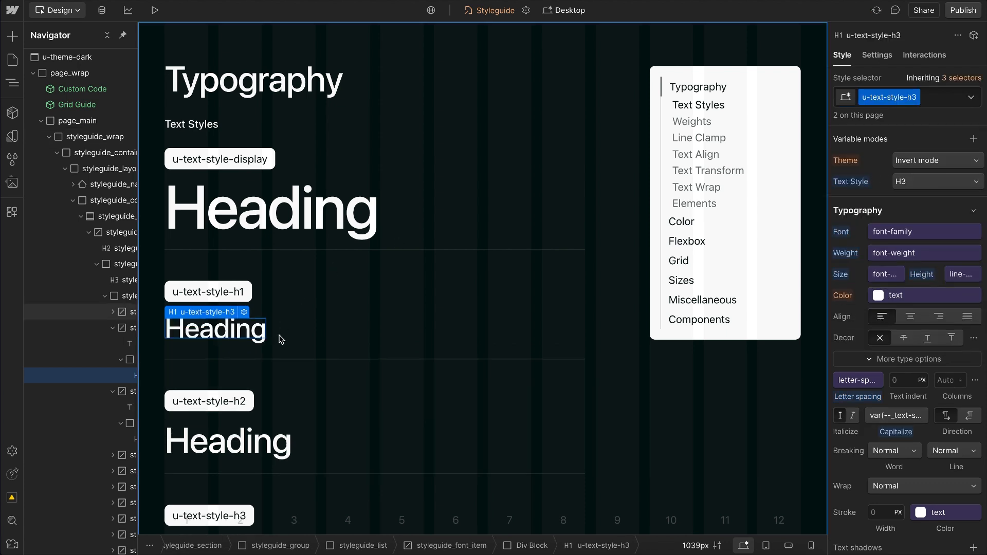
# Step: Replace the sample heading's u-text-style-h3 class with u-text-style-h1
pyautogui.click(944, 100)
pyautogui.press('BackSpace')
pyautogui.write('h1')
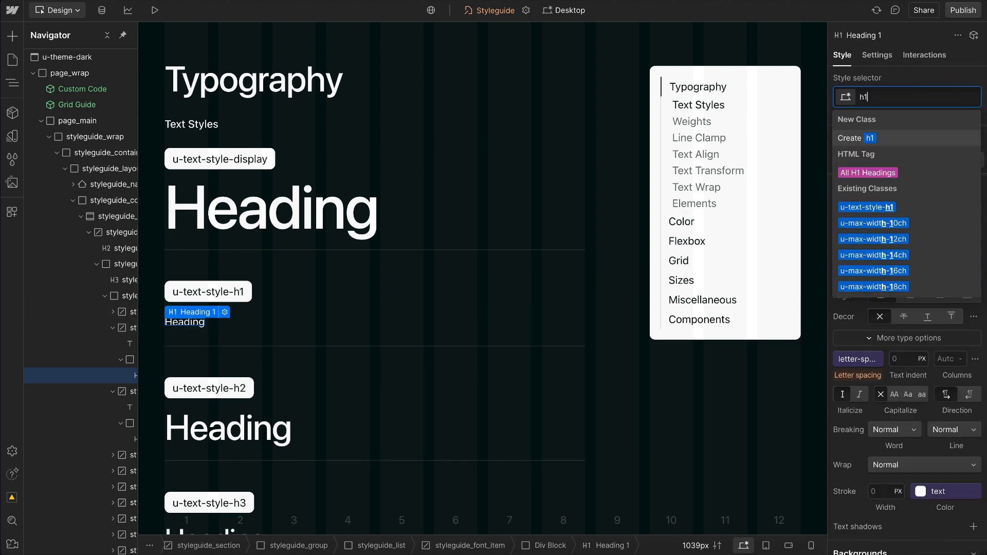
pyautogui.click(880, 211)
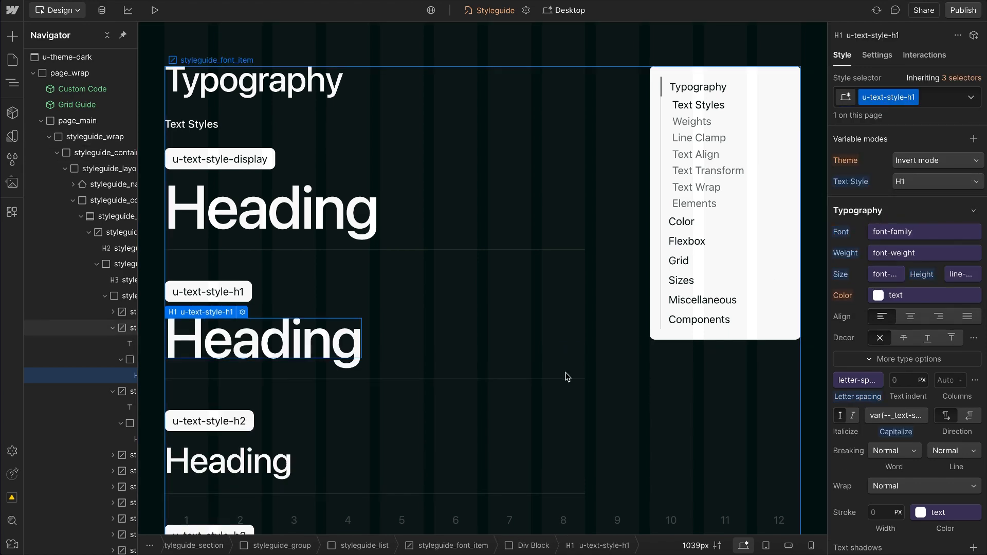
# Step: Look through the style guide's typography samples and select the whole unordered list outside rich text under Typography Elements
pyautogui.scroll(-5, 513, 362)
pyautogui.scroll(-10, 513, 361)
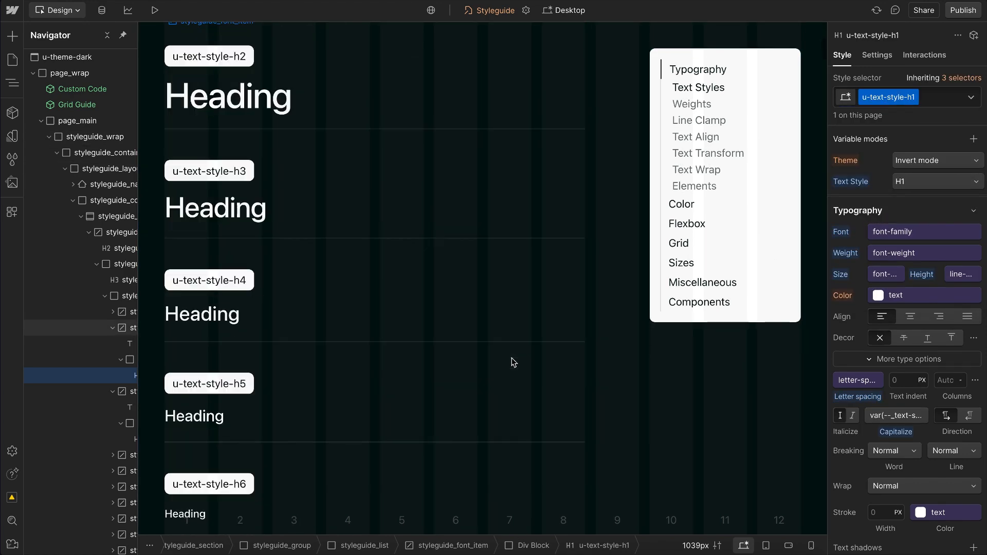
pyautogui.scroll(-5, 513, 361)
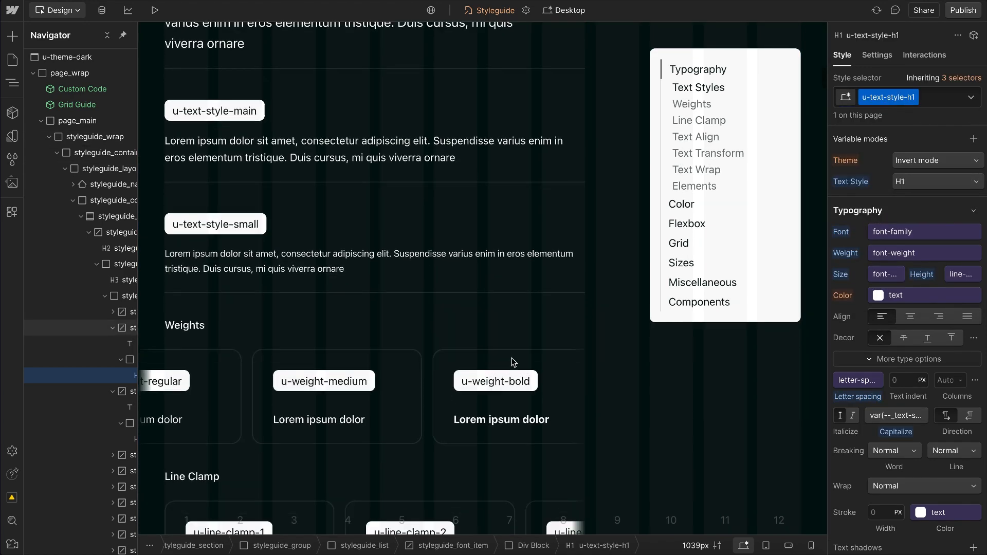
pyautogui.scroll(-15, 514, 362)
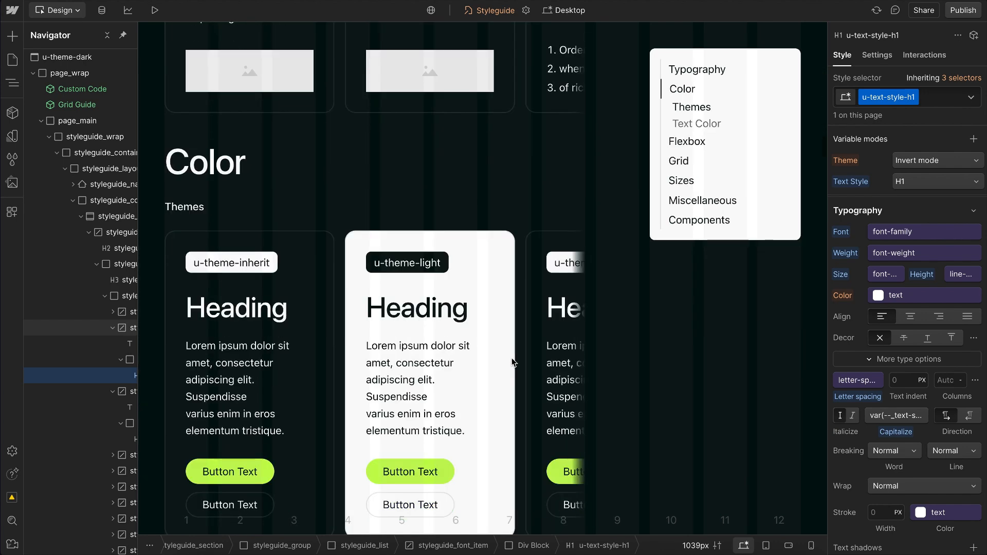
pyautogui.scroll(4, 513, 362)
pyautogui.scroll(3, 447, 308)
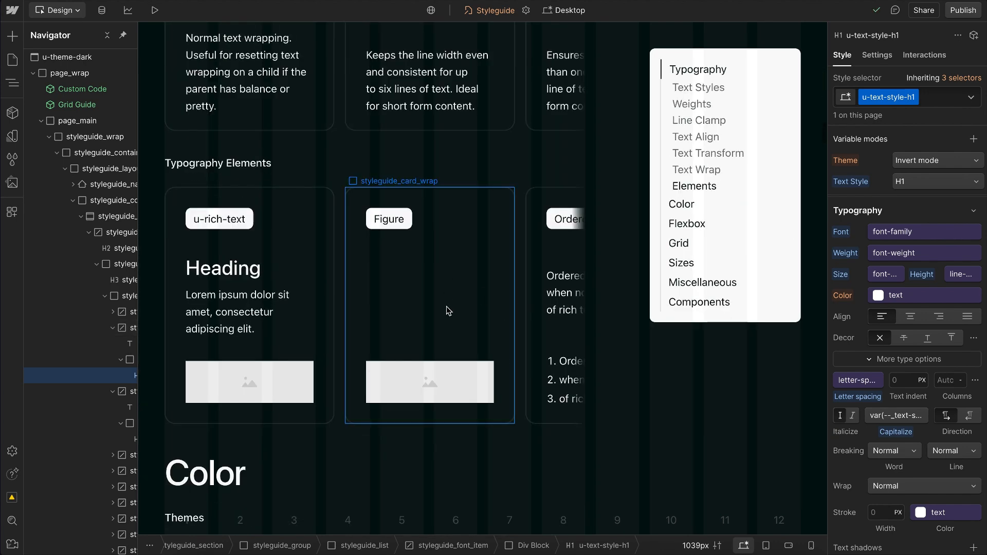
pyautogui.hscroll(6, 447, 309)
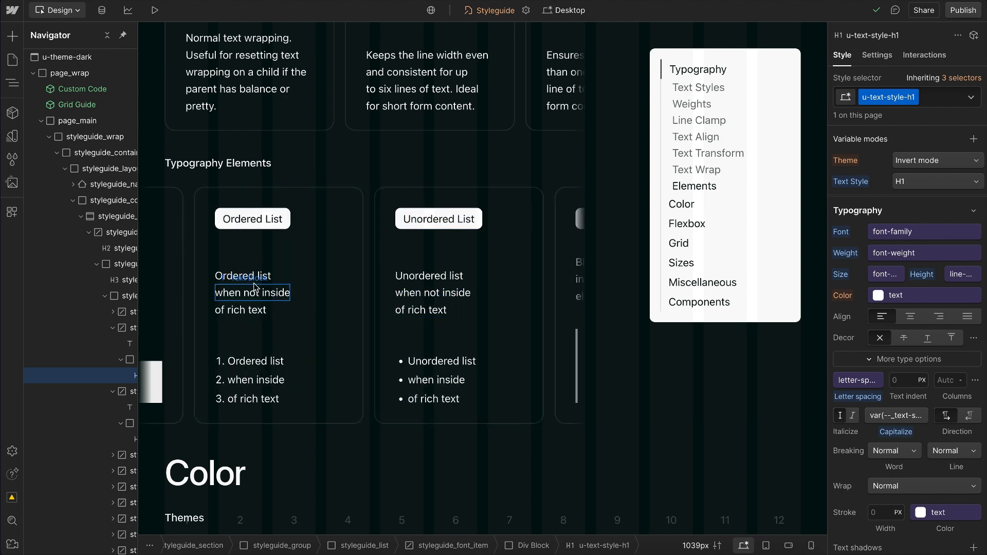
pyautogui.click(244, 277)
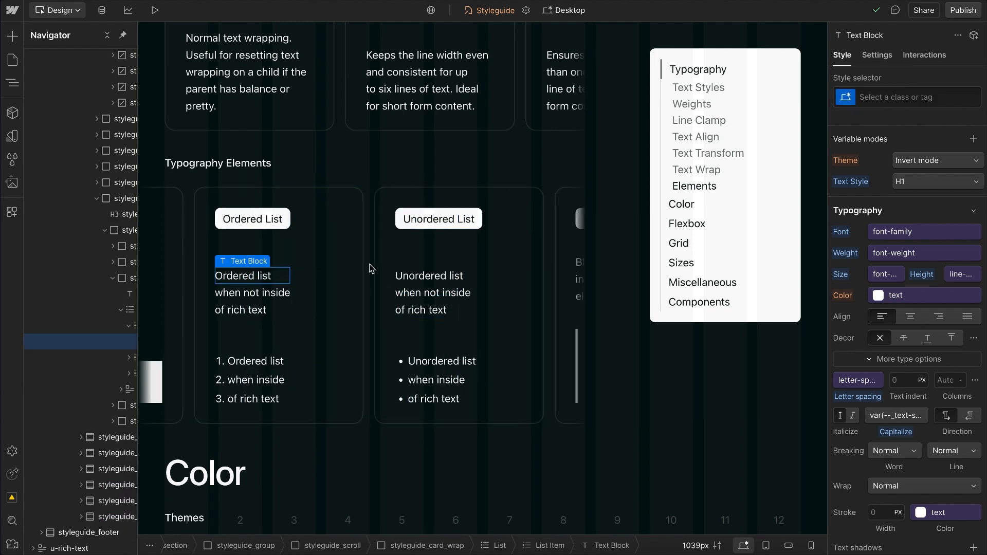
pyautogui.click(433, 283)
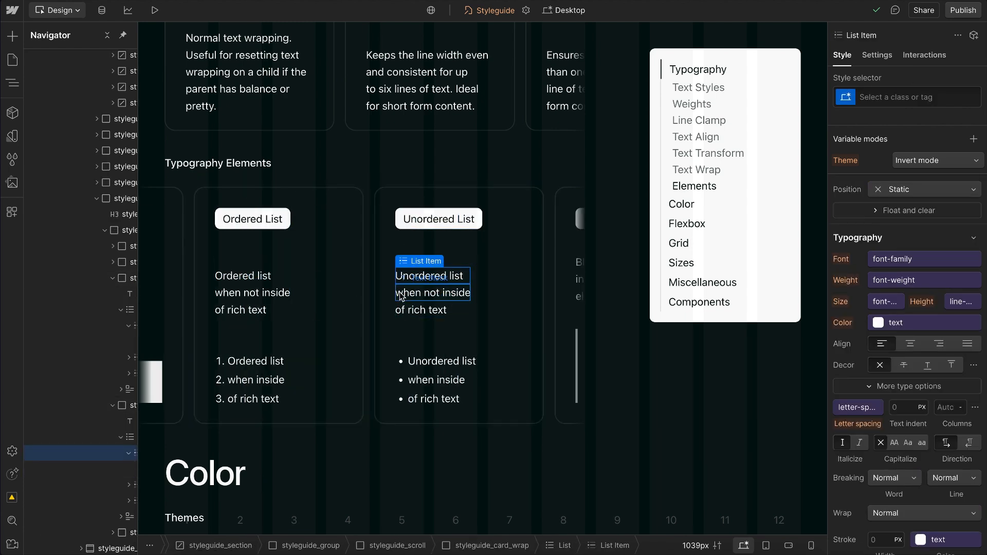
pyautogui.press('Up')
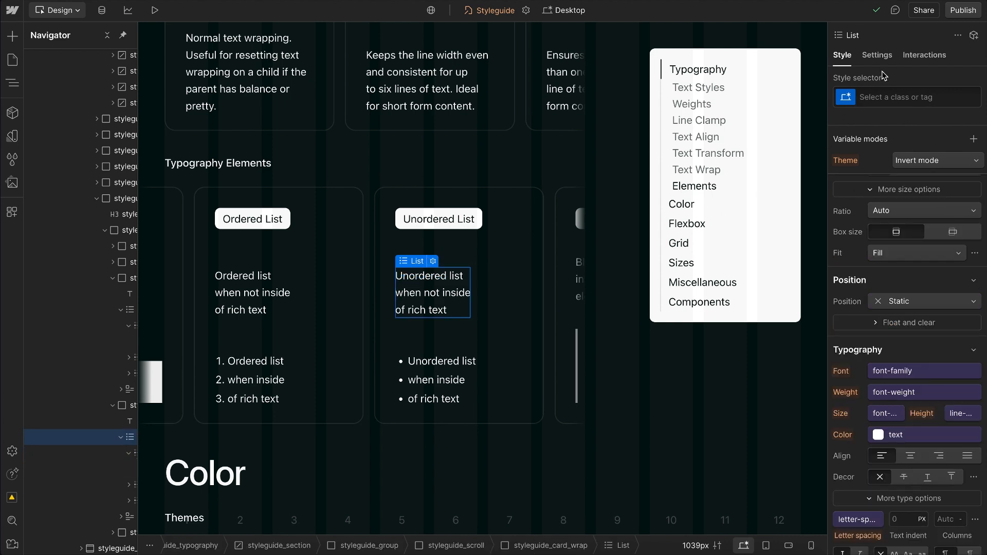
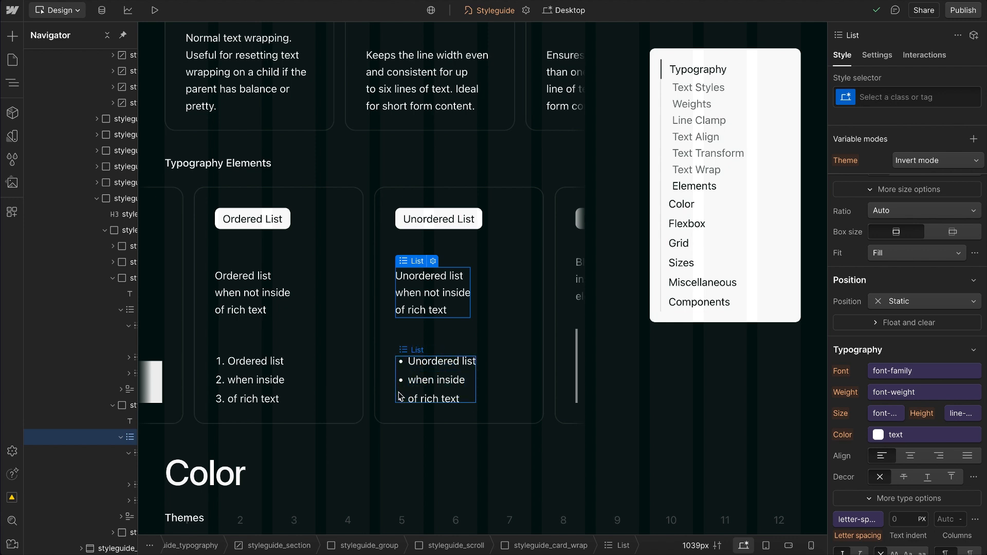
# Step: Examine the rich text, figure and list elements in the style guide's Typography Elements cards and their style selectors
pyautogui.click(401, 396)
pyautogui.press('Up')
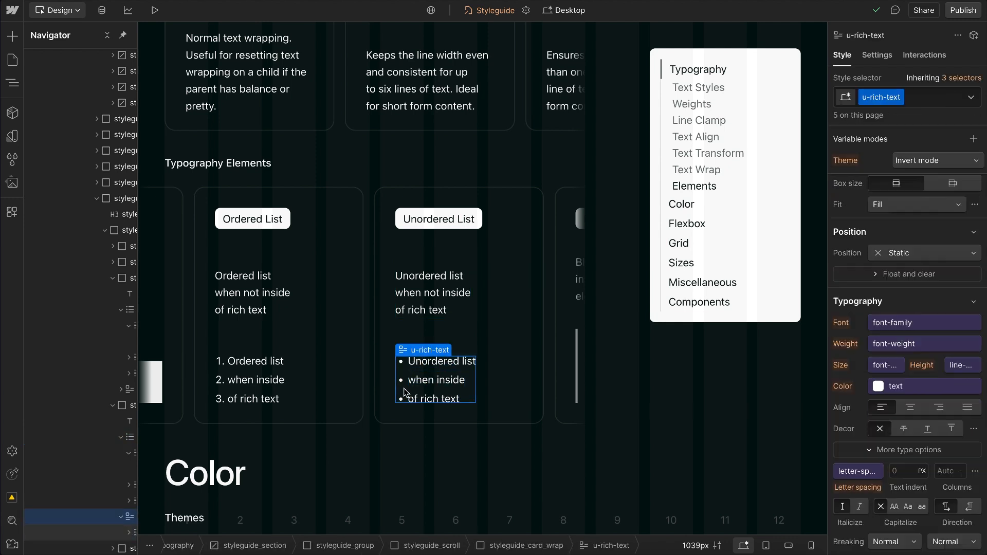
pyautogui.hscroll(-5, 445, 352)
pyautogui.hscroll(-2, 445, 352)
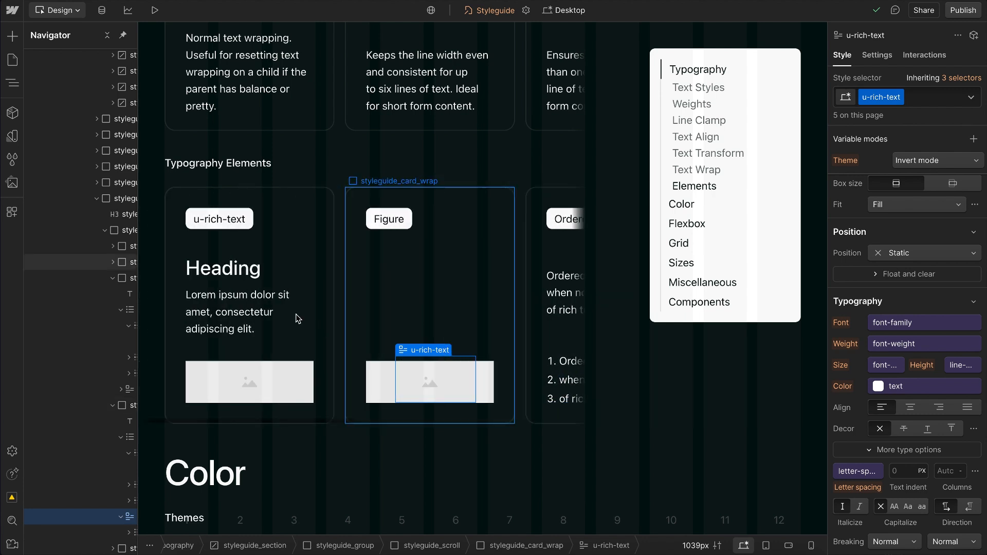
pyautogui.click(195, 279)
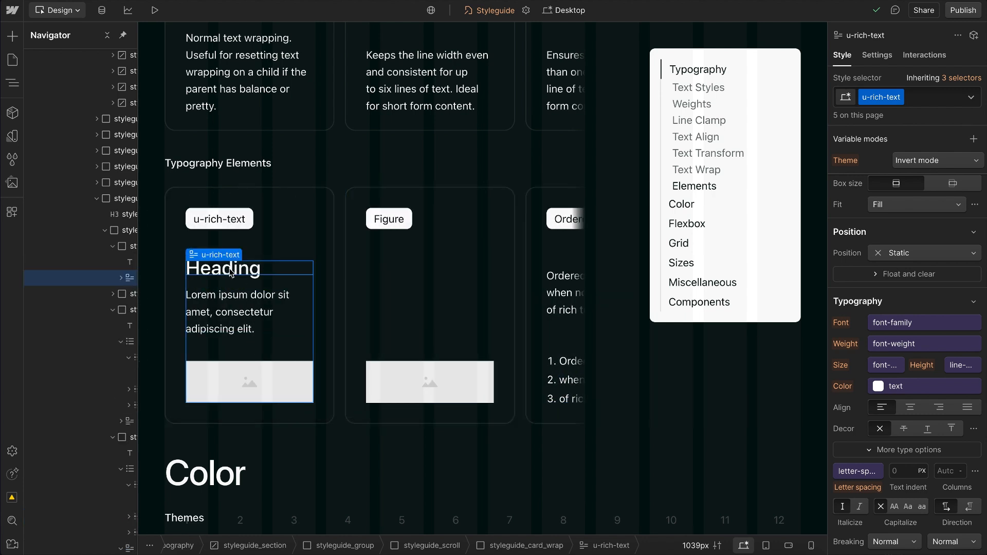
pyautogui.click(276, 268)
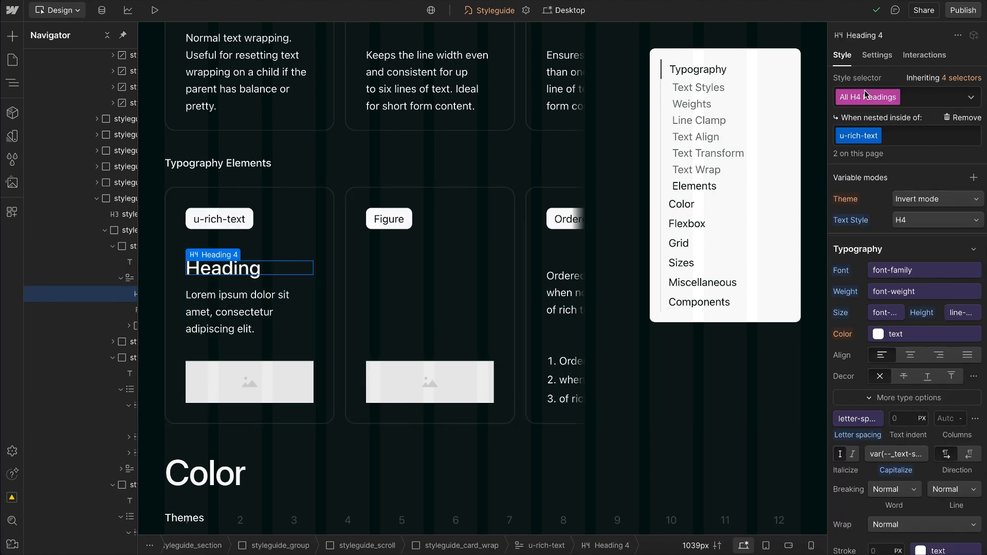
pyautogui.click(225, 349)
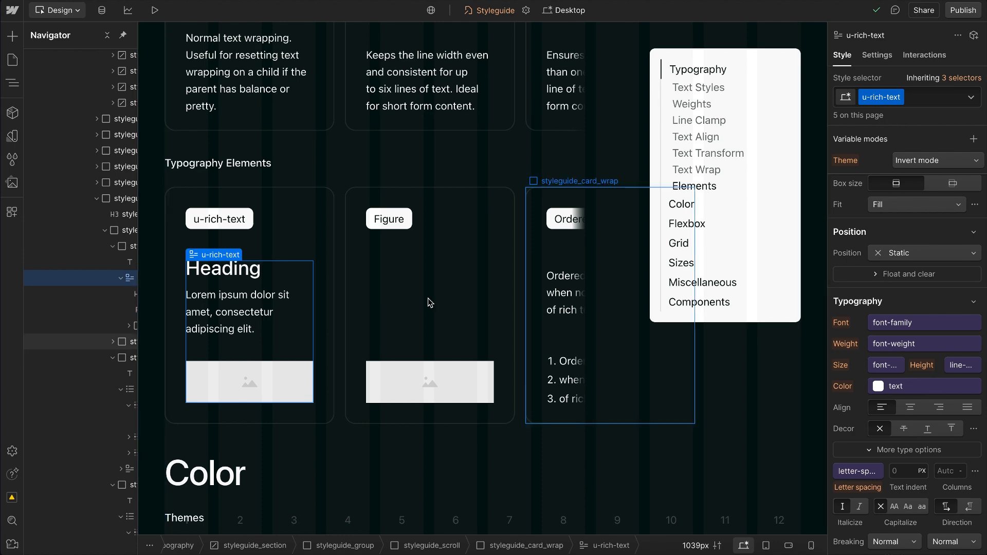
pyautogui.scroll(4, 430, 303)
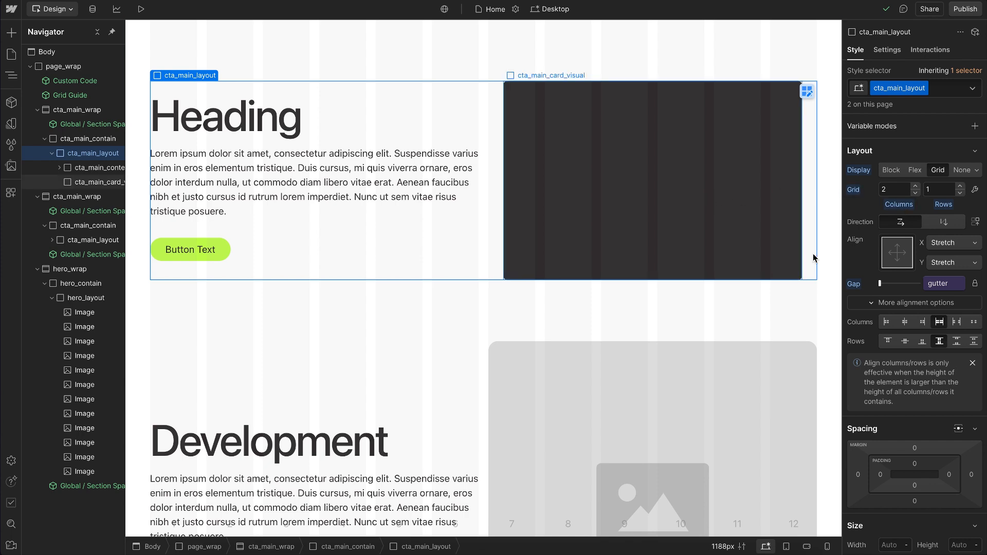
# Step: Check how the CTA sections respond to narrower canvases, down to 240 px at the mobile portrait breakpoint
pyautogui.click(731, 213)
pyautogui.scroll(-3, 889, 431)
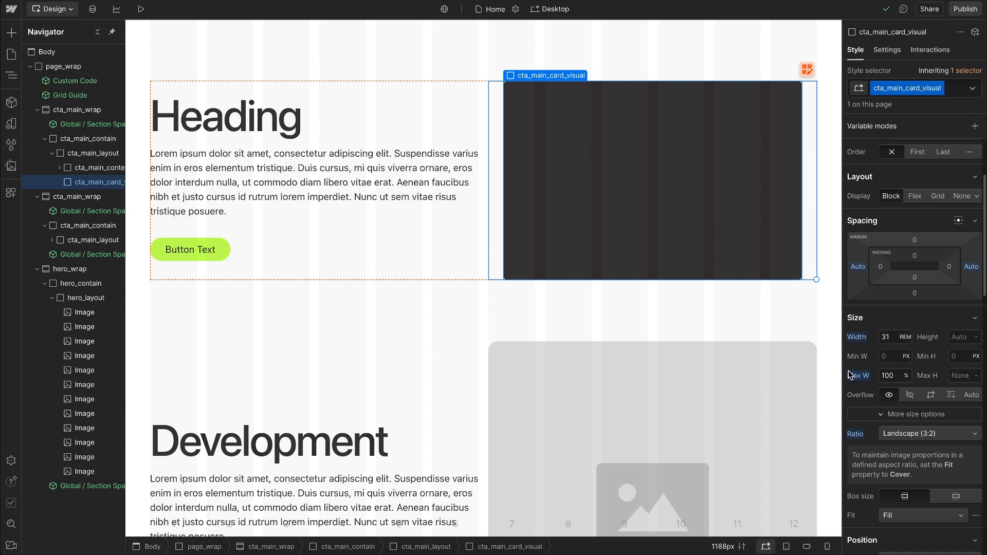
pyautogui.moveTo(844, 377); pyautogui.dragTo(783, 370)
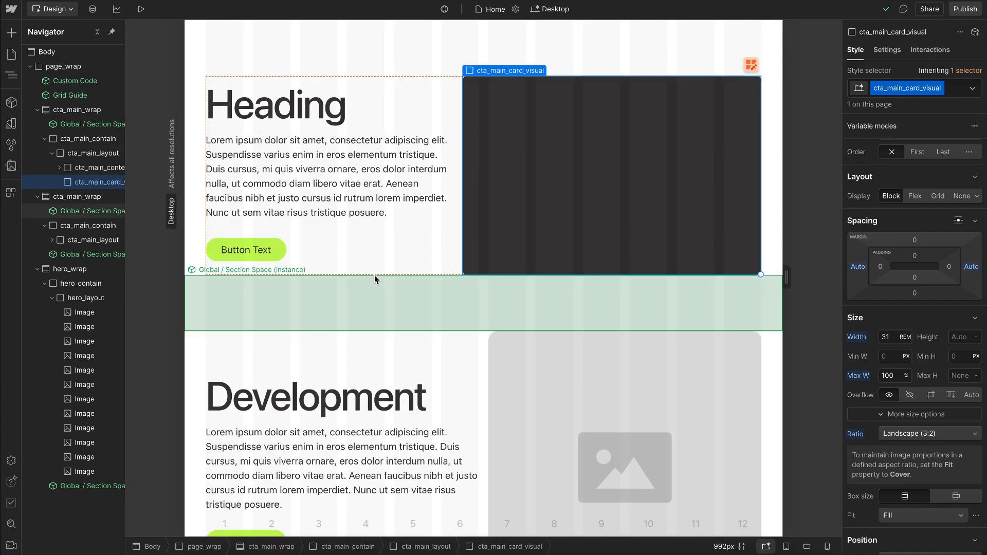
pyautogui.hotkey('shift', '4')
pyautogui.scroll(-5, 465, 343)
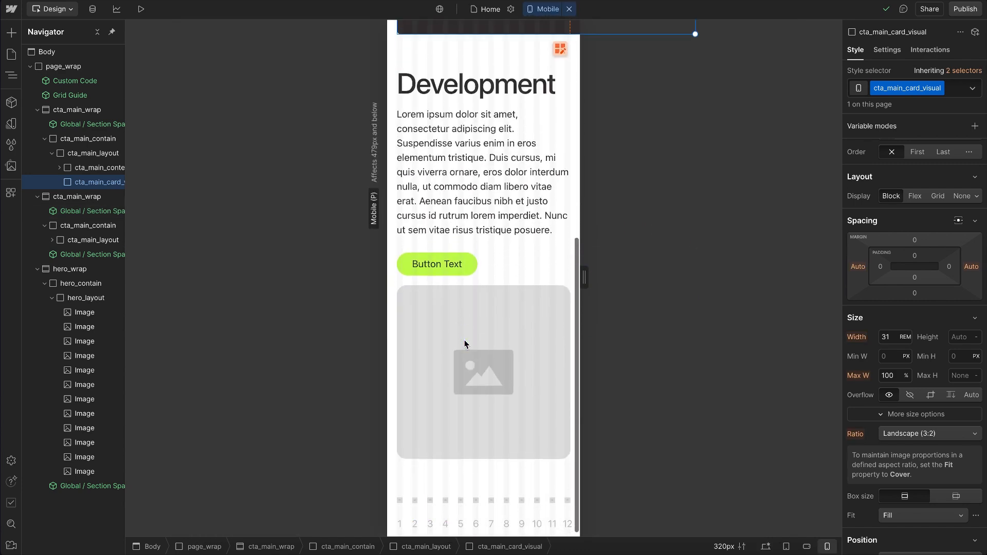
pyautogui.moveTo(584, 278); pyautogui.dragTo(561, 278)
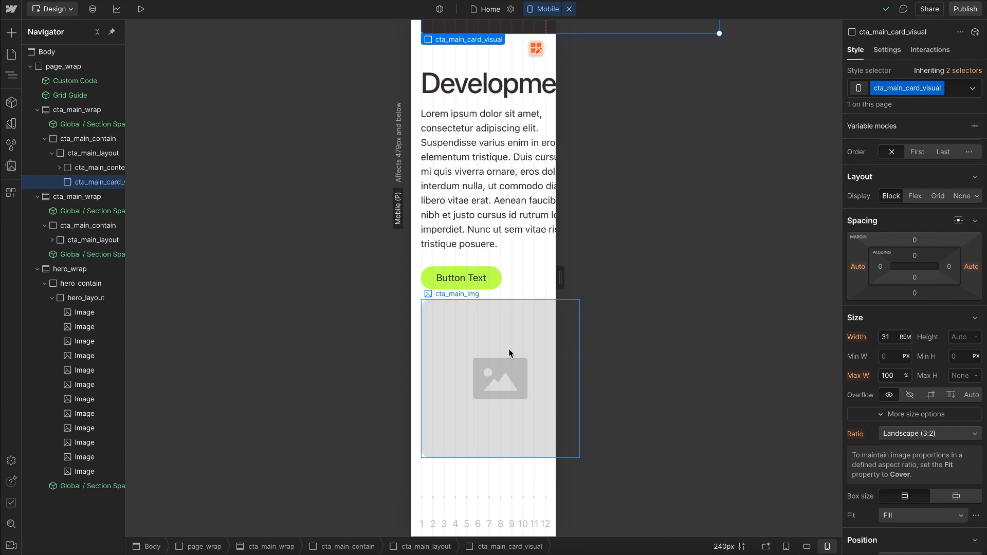
# Step: Set the mobile grid column of the Development section's cta_main_layout to Min/Max sizing of 0px / 1fr
pyautogui.click(498, 299)
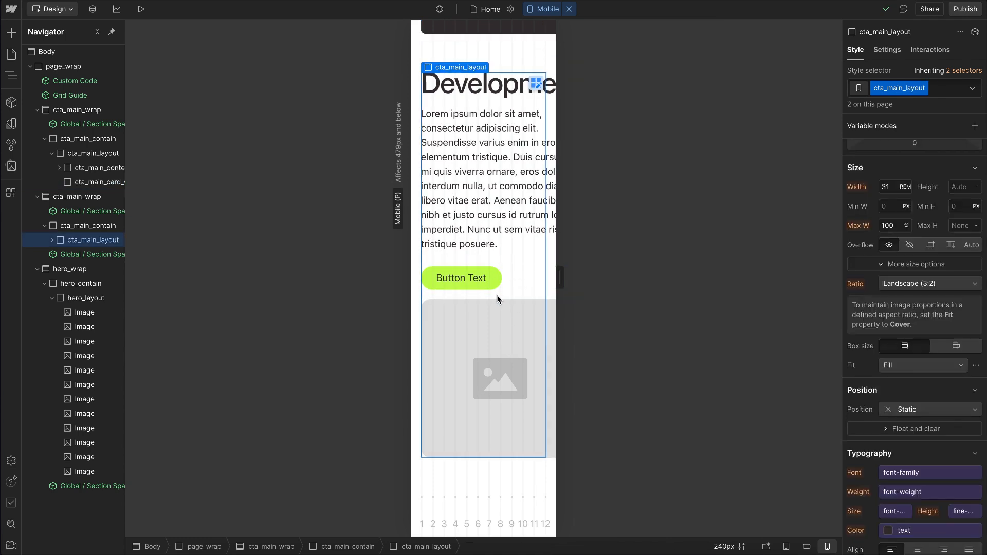
pyautogui.scroll(3, 946, 206)
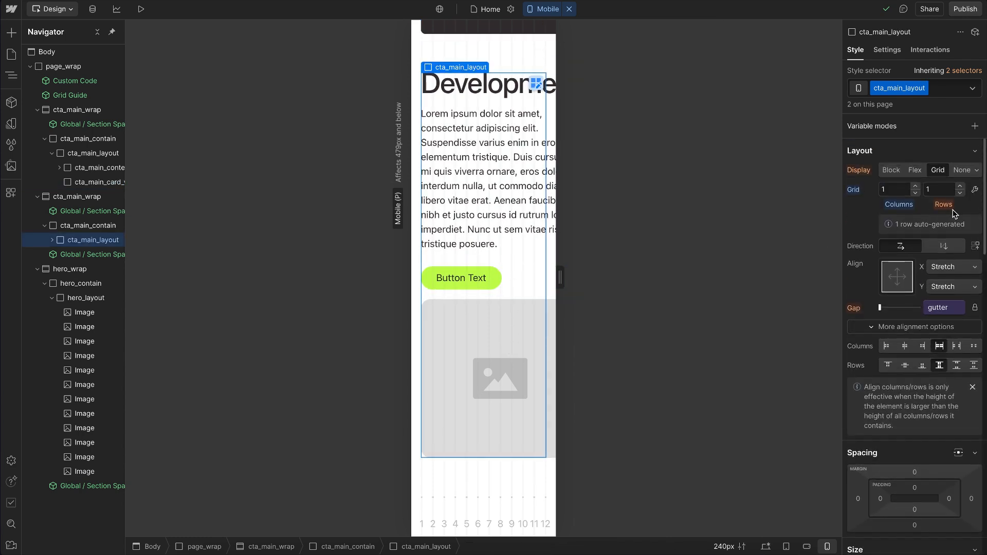
pyautogui.click(975, 190)
pyautogui.click(905, 245)
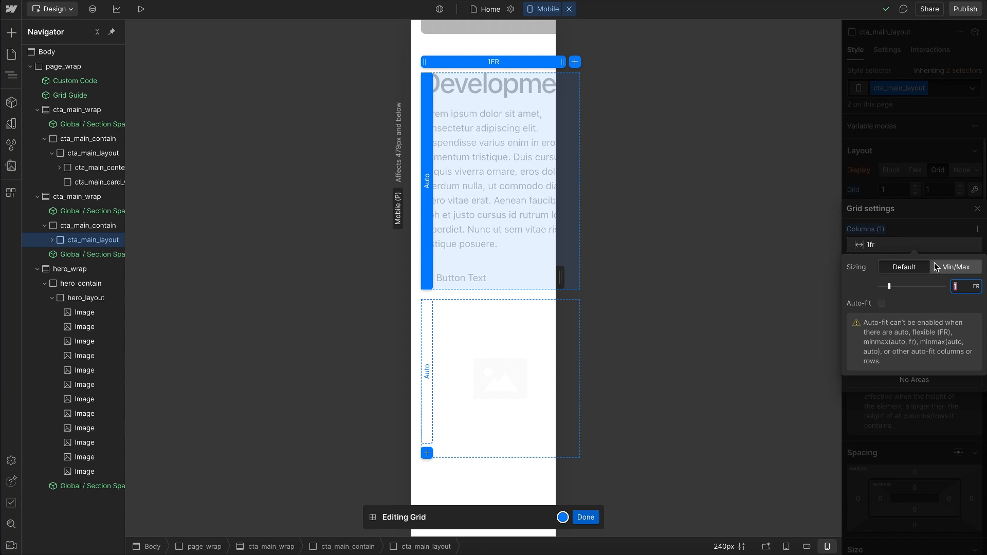
pyautogui.click(941, 269)
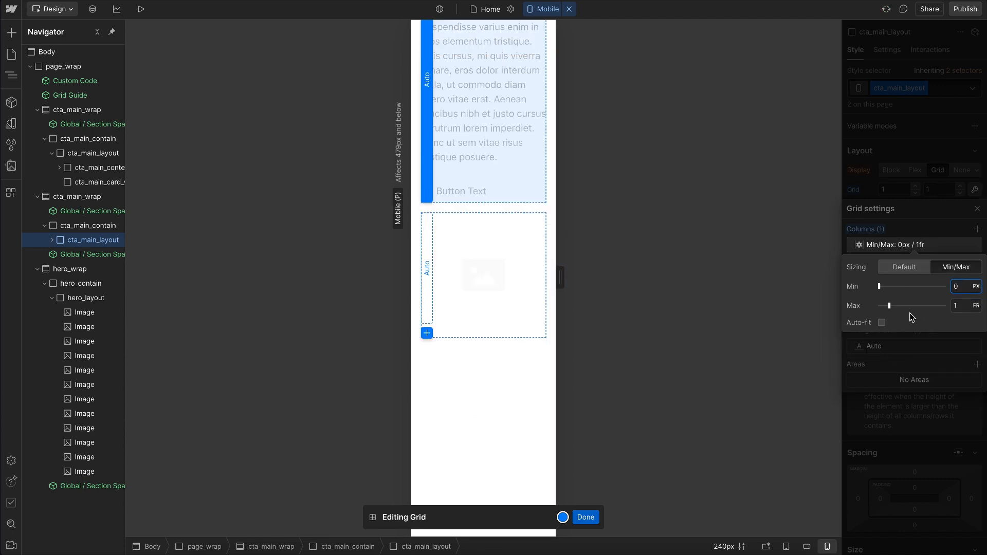
pyautogui.click(917, 158)
pyautogui.click(891, 141)
pyautogui.scroll(1, 514, 160)
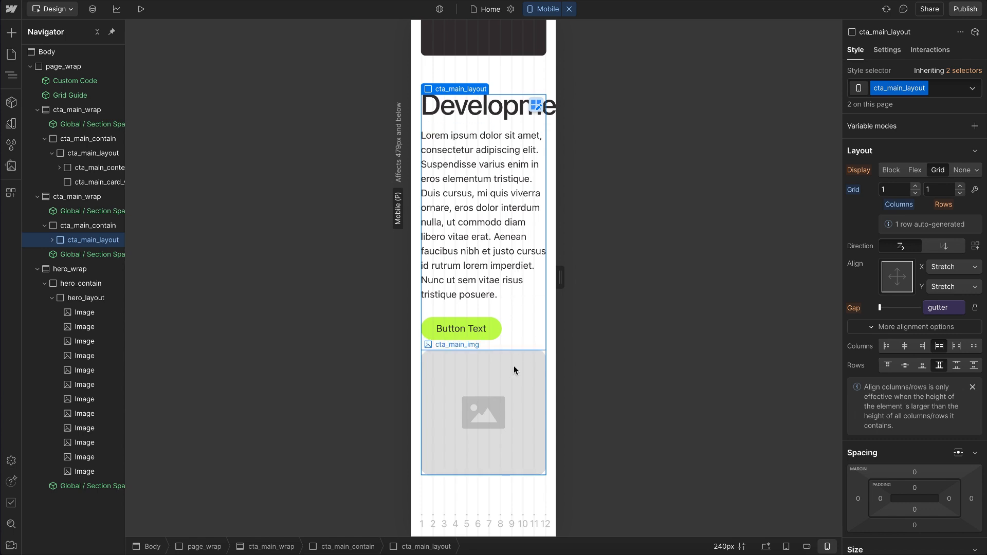
# Step: At the desktop breakpoint, set the first grid column of the Heading section's cta_main_layout to Min/Max 0px / 1fr
pyautogui.hotkey('shift', '1')
pyautogui.scroll(5, 475, 131)
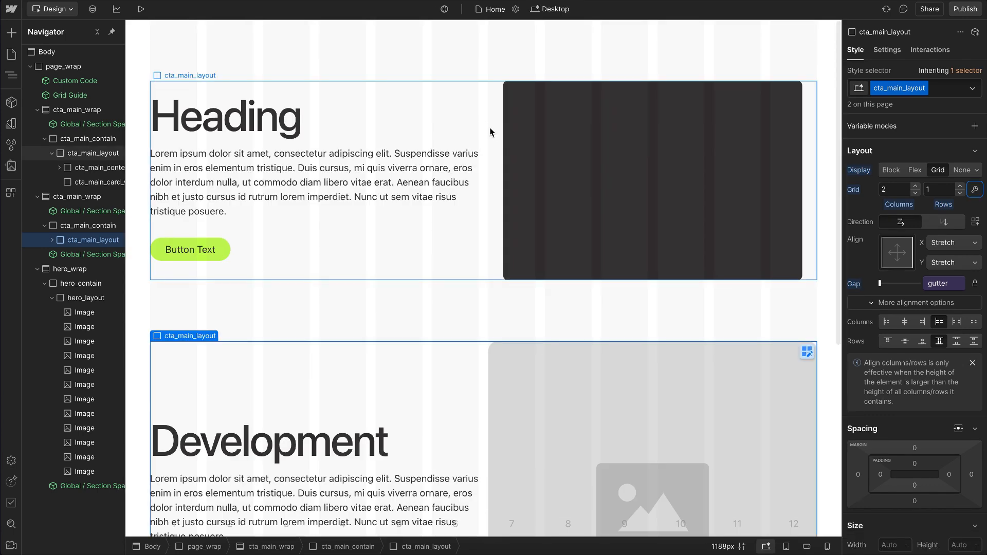
pyautogui.click(489, 132)
pyautogui.click(975, 189)
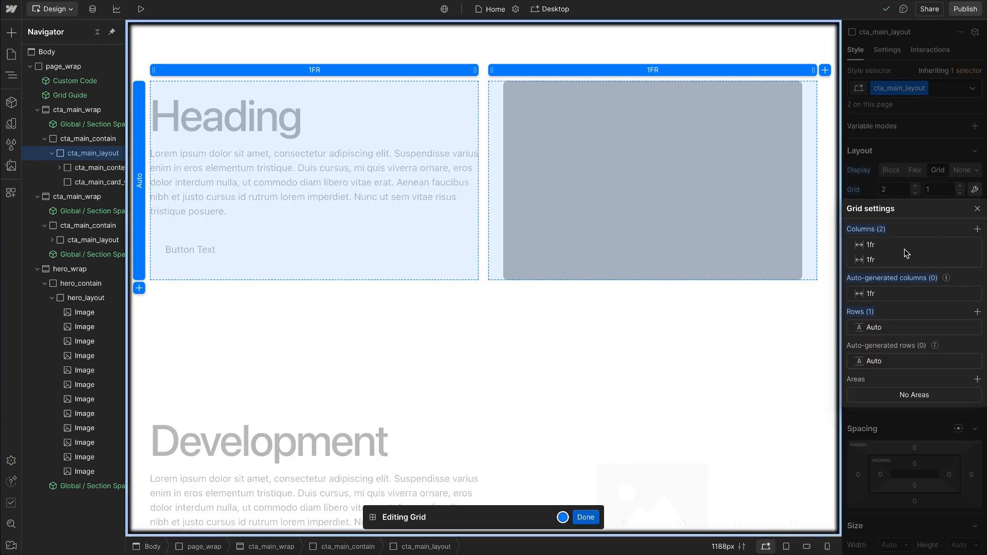
pyautogui.click(905, 247)
pyautogui.click(949, 265)
pyautogui.write('0')
pyautogui.press('Return')
pyautogui.click(928, 209)
# Step: Set the second grid column of cta_main_layout to Min/Max 0px / 1fr and finish editing the grid
pyautogui.click(901, 260)
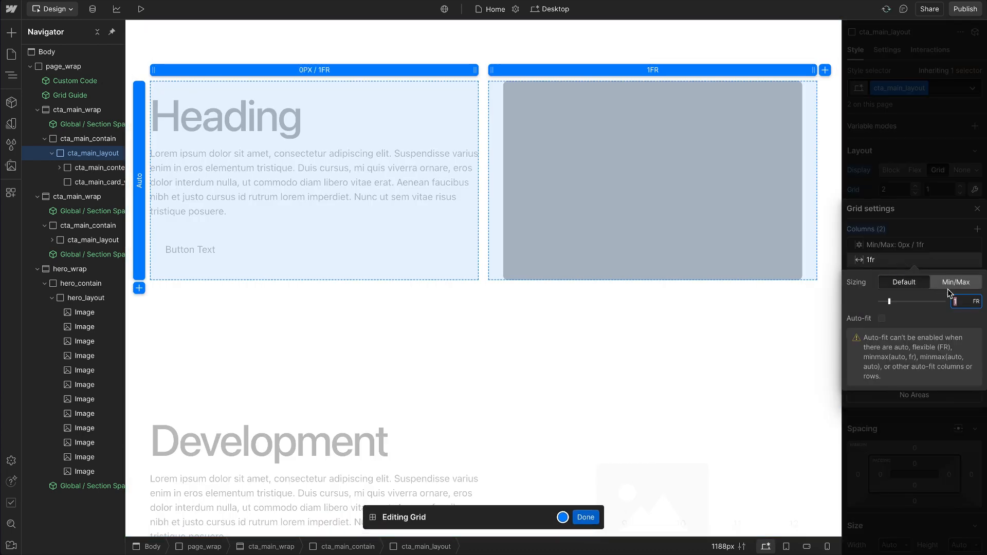
pyautogui.click(956, 282)
pyautogui.write('0')
pyautogui.press('Return')
pyautogui.click(921, 120)
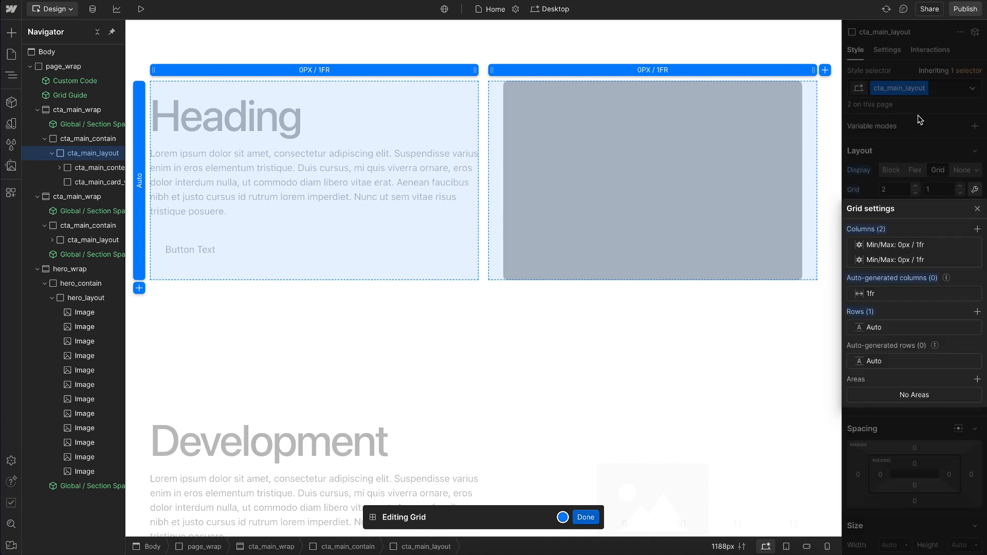
pyautogui.click(919, 120)
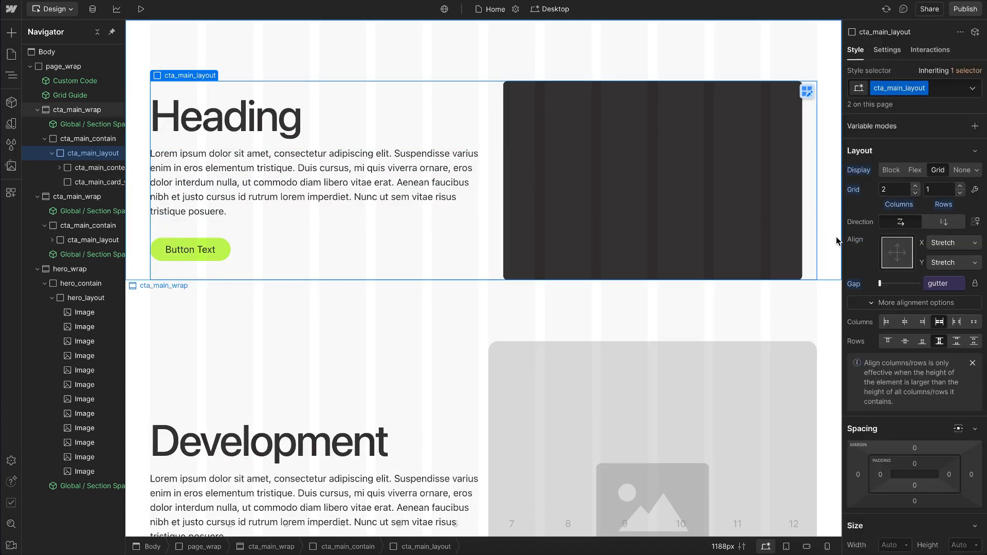
# Step: Narrow the desktop canvas and widen it again to check how the CTA layout scales
pyautogui.click(784, 242)
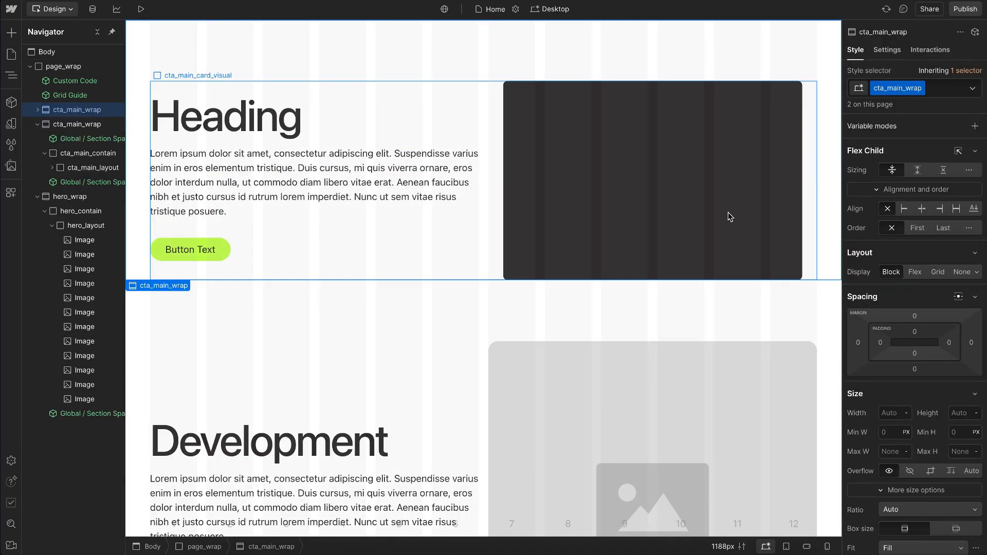
pyautogui.moveTo(843, 246); pyautogui.dragTo(715, 253)
pyautogui.moveTo(787, 281); pyautogui.dragTo(946, 294)
# Step: Review the column sizing of hero_layout in its grid settings and in the CSS preview
pyautogui.scroll(-5, 619, 268)
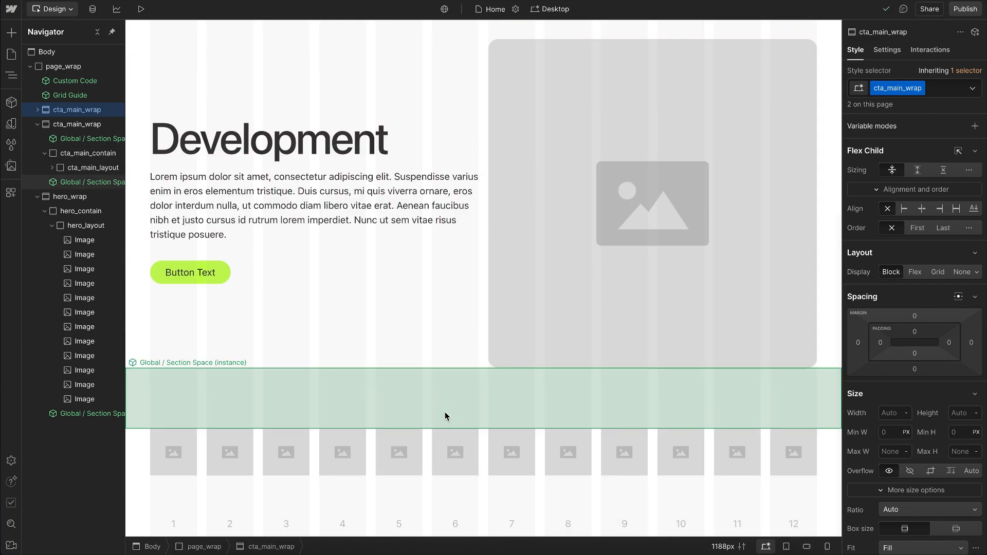
pyautogui.click(485, 451)
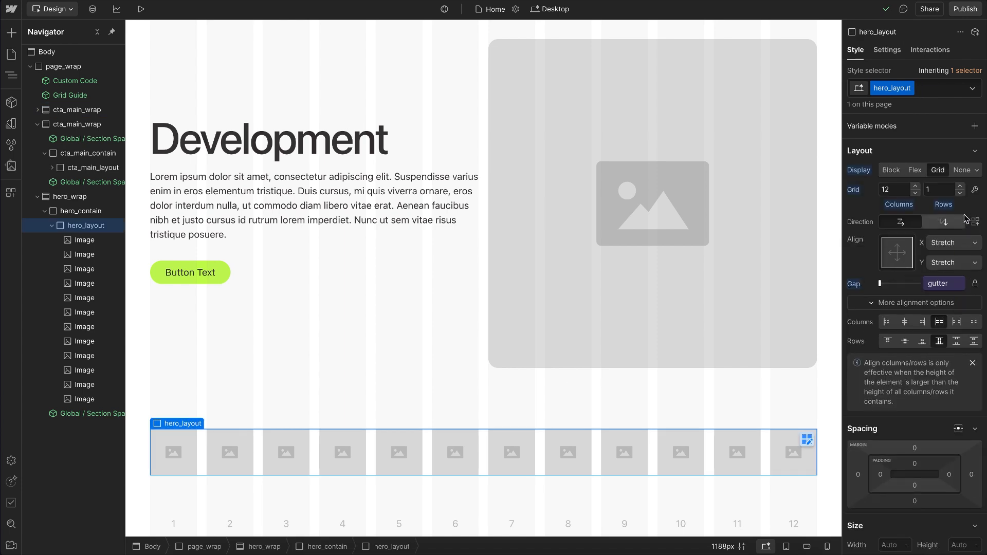
pyautogui.click(975, 190)
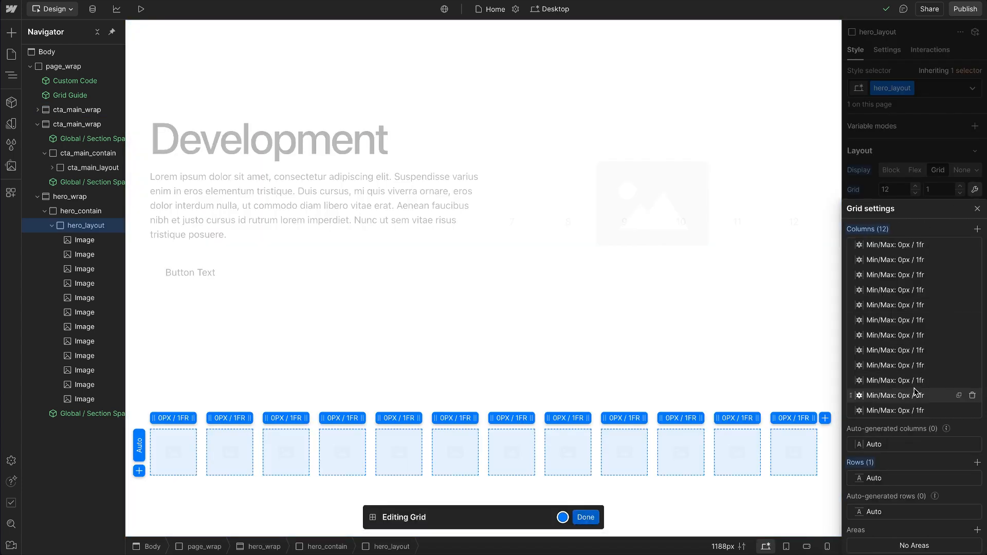
pyautogui.click(887, 155)
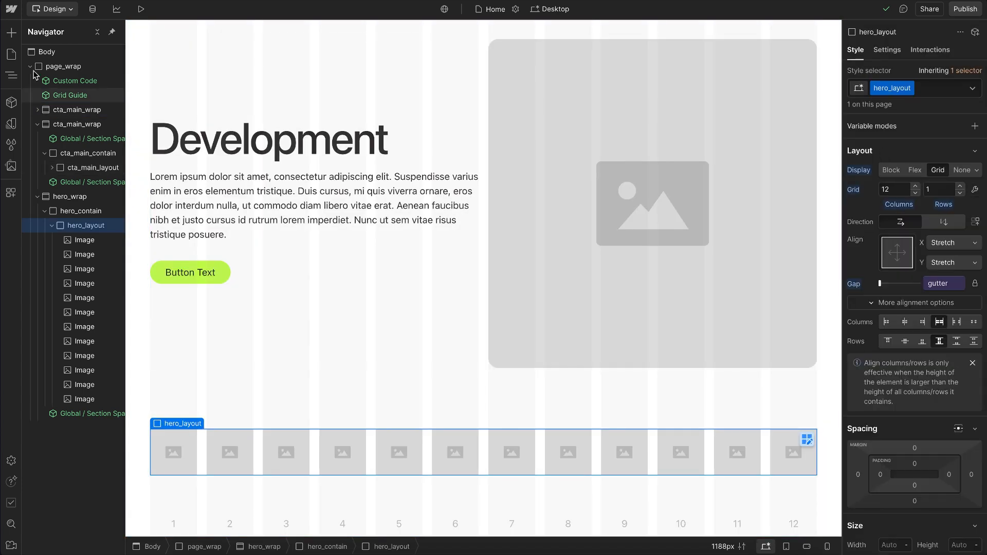
pyautogui.click(11, 9)
pyautogui.click(40, 162)
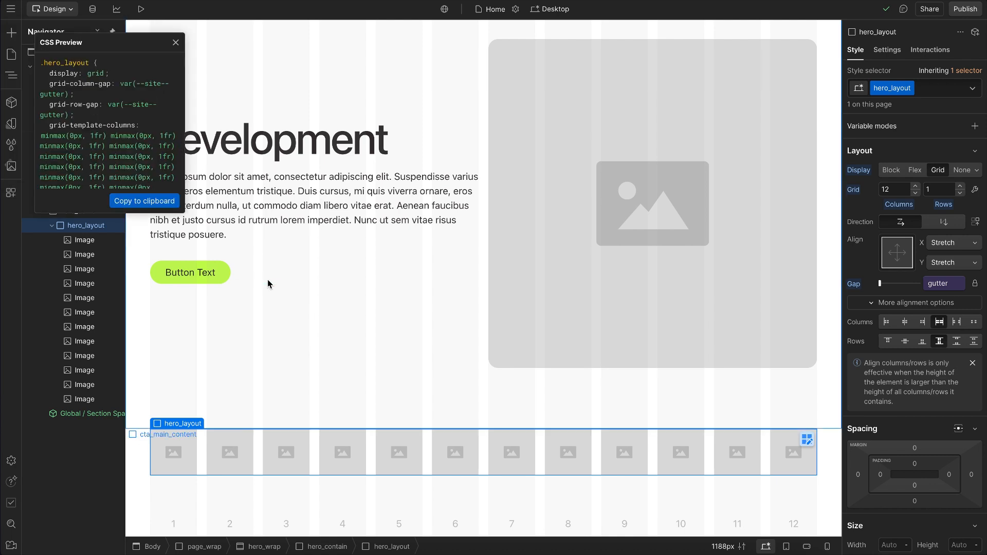
pyautogui.scroll(-3, 78, 130)
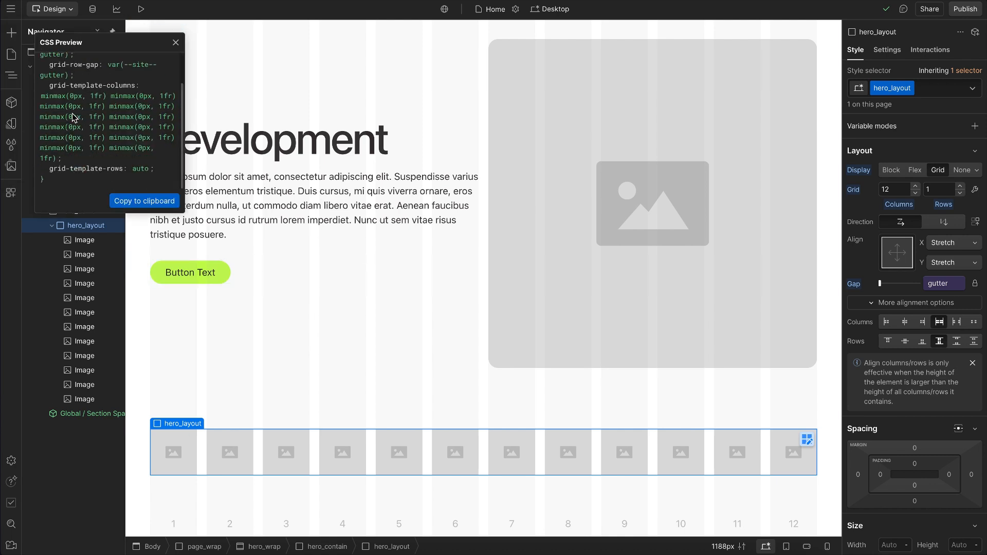
pyautogui.click(177, 43)
# Step: Add a custom property to hero_layout: grid-template-columns with the value repeat(12, minmax(0, 1fr))
pyautogui.scroll(-10, 875, 411)
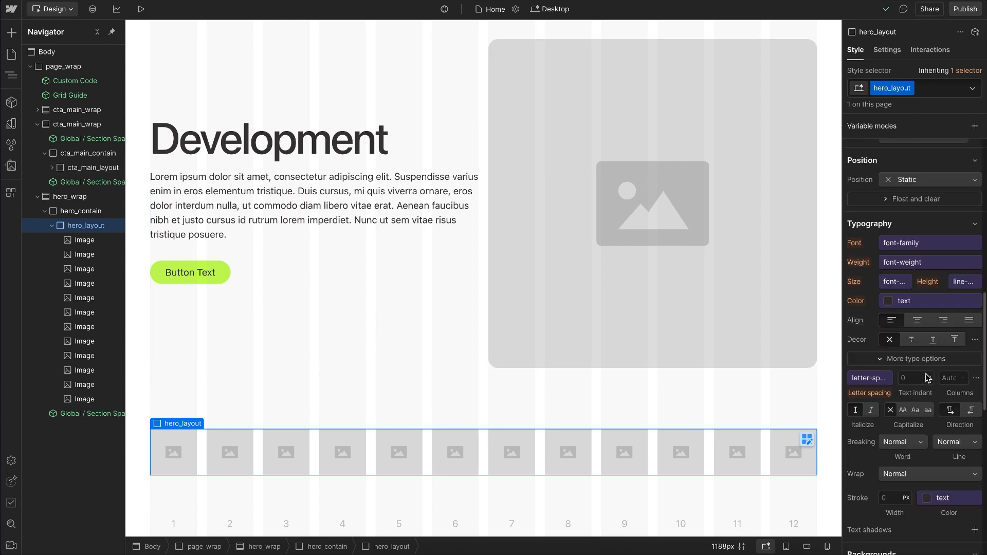
pyautogui.click(868, 481)
pyautogui.write('grid-template-columns: repeat(12, minmax(0, 1fr))')
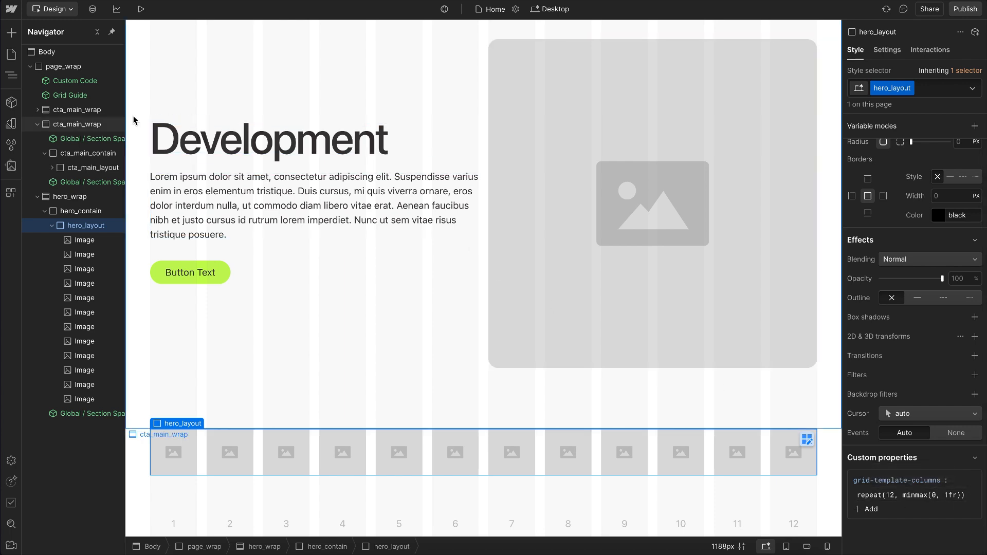
# Step: Check the grid-template-columns declaration of hero_layout in the CSS preview
pyautogui.click(10, 9)
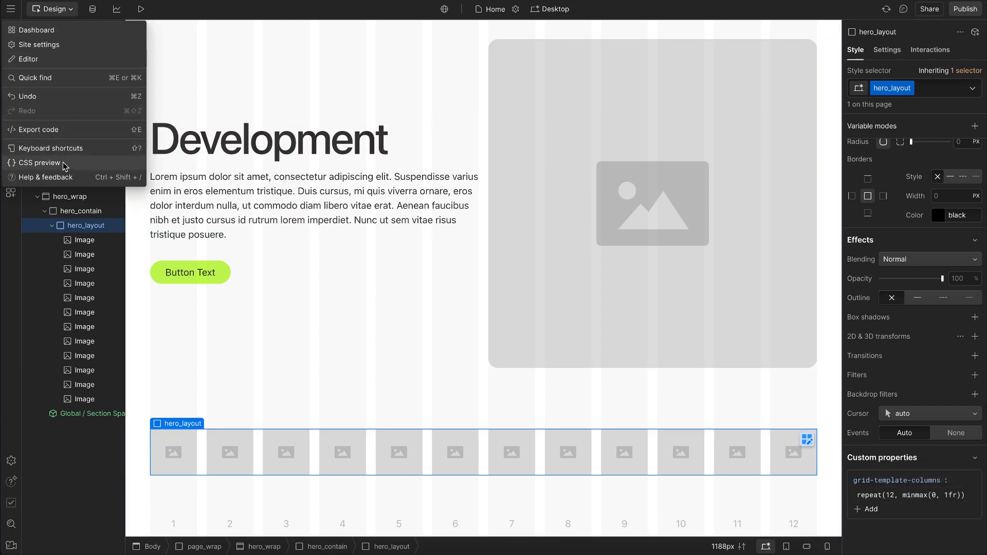
pyautogui.click(124, 159)
pyautogui.moveTo(59, 137); pyautogui.dragTo(95, 167)
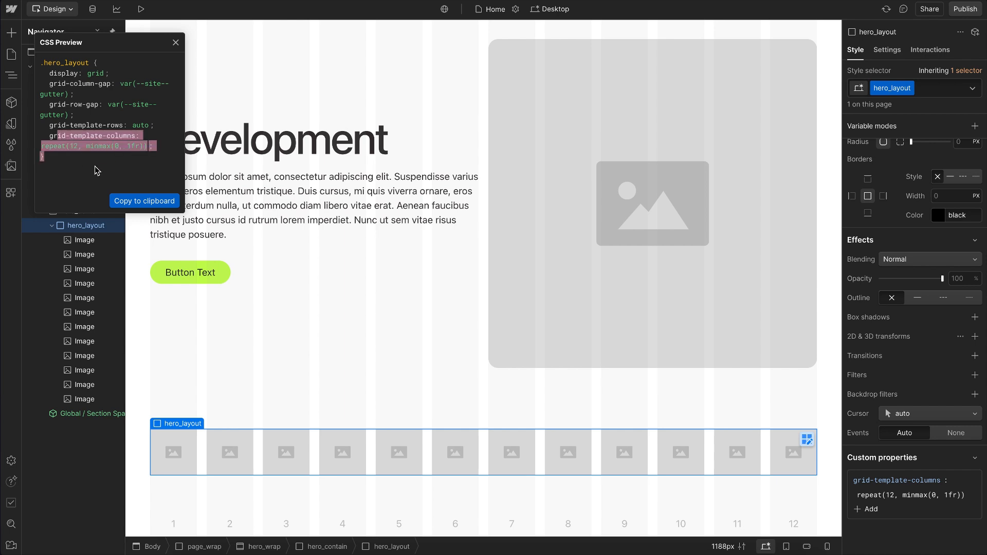
pyautogui.click(177, 43)
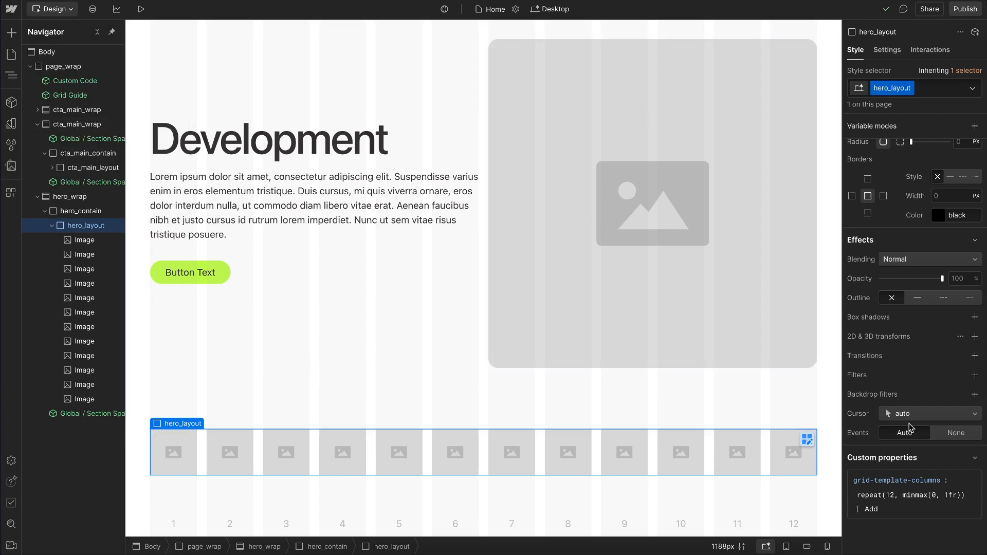
# Step: Replace the grid-template-columns value of hero_layout with var(--grid-4) in its custom properties
pyautogui.doubleClick(910, 497)
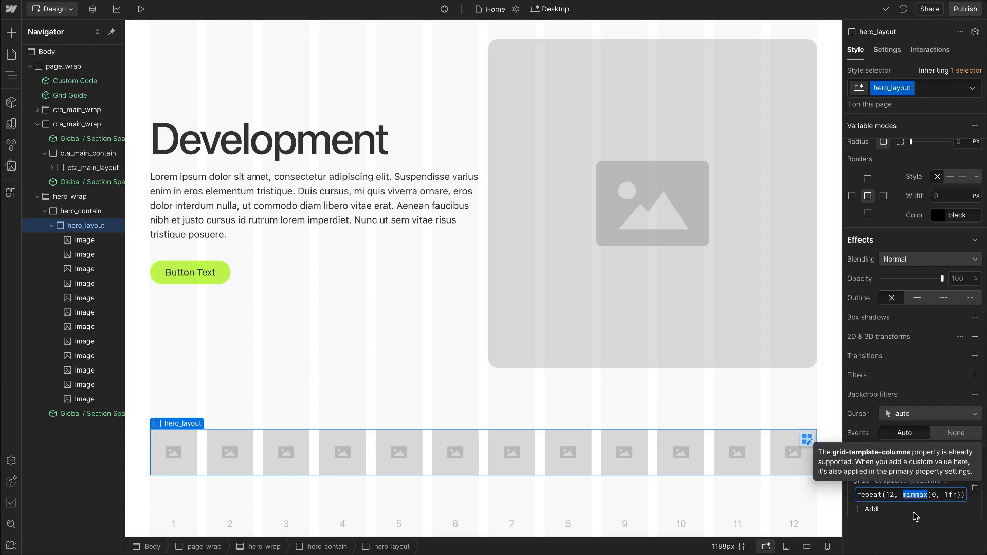
pyautogui.press('super+a')
pyautogui.write('v')
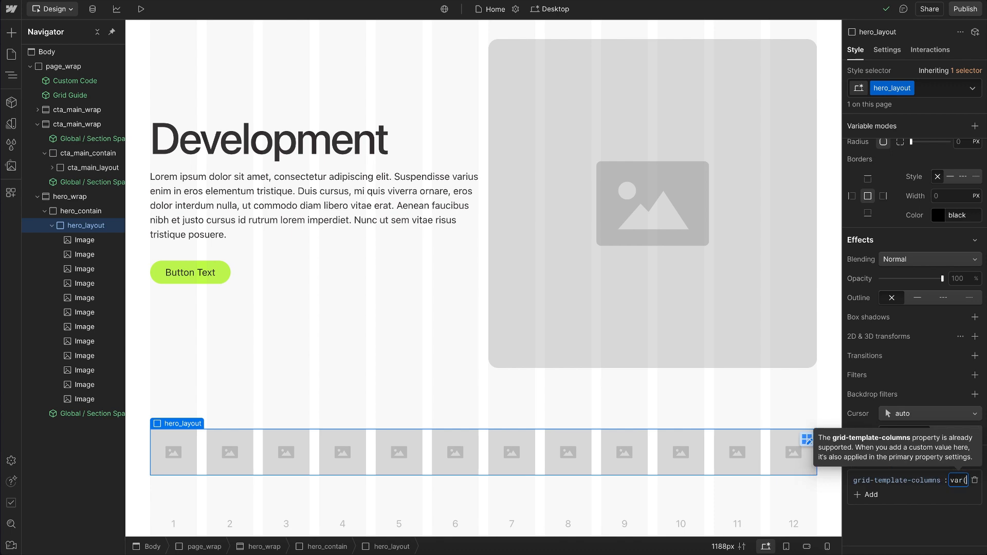
pyautogui.write('ar(--')
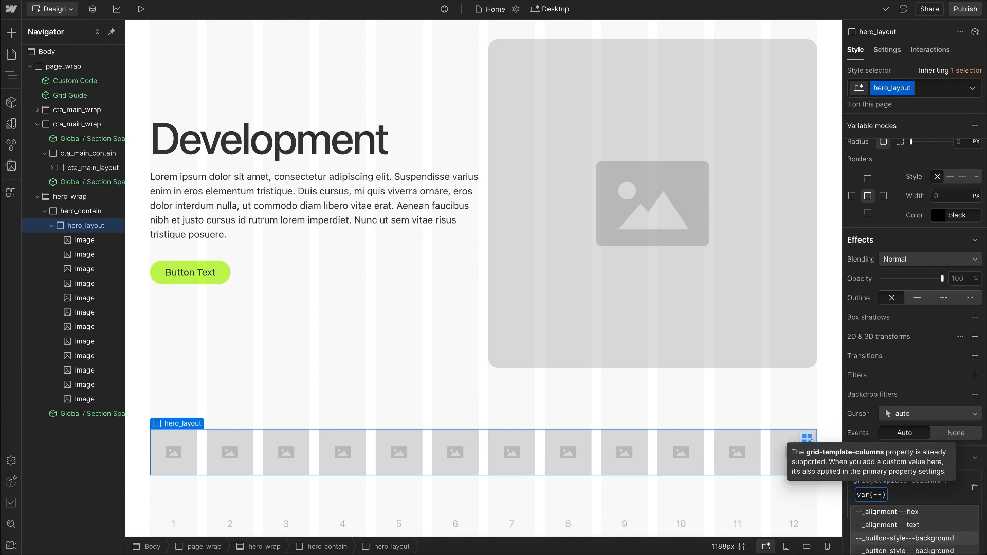
pyautogui.write('grid-4')
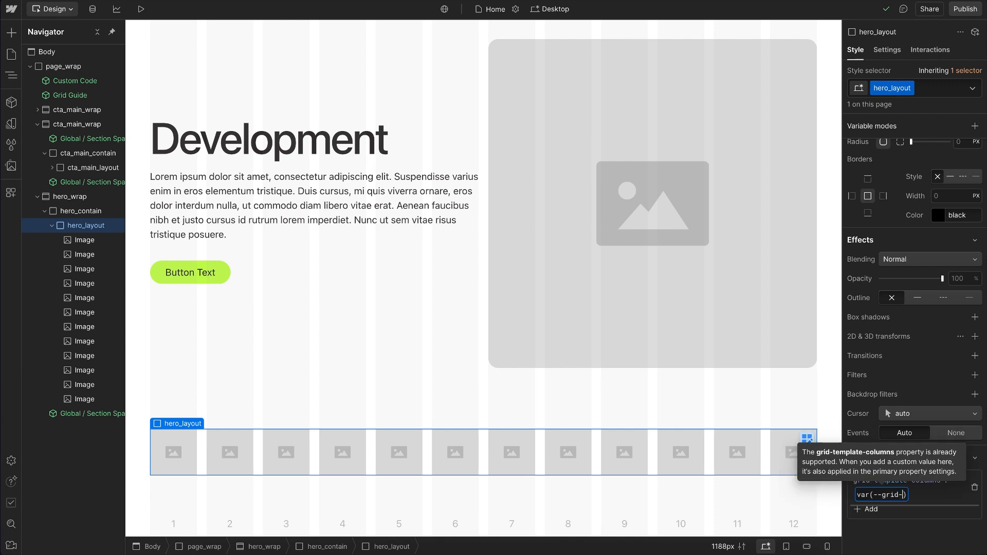
pyautogui.press('Return')
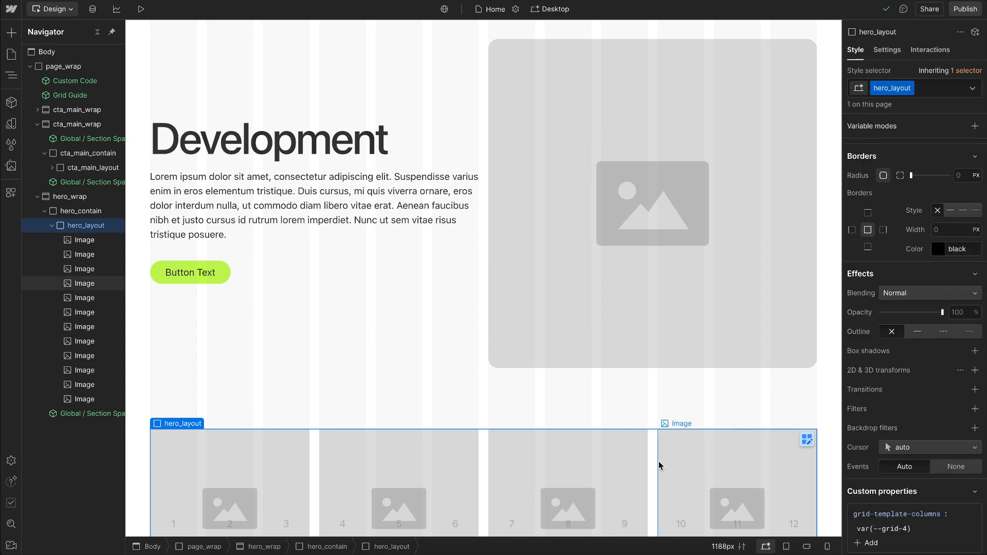
# Step: At the tablet breakpoint, set hero_layout's grid-template-columns to var(--grid-2)
pyautogui.scroll(-3, 658, 462)
pyautogui.hotkey('shift', '2')
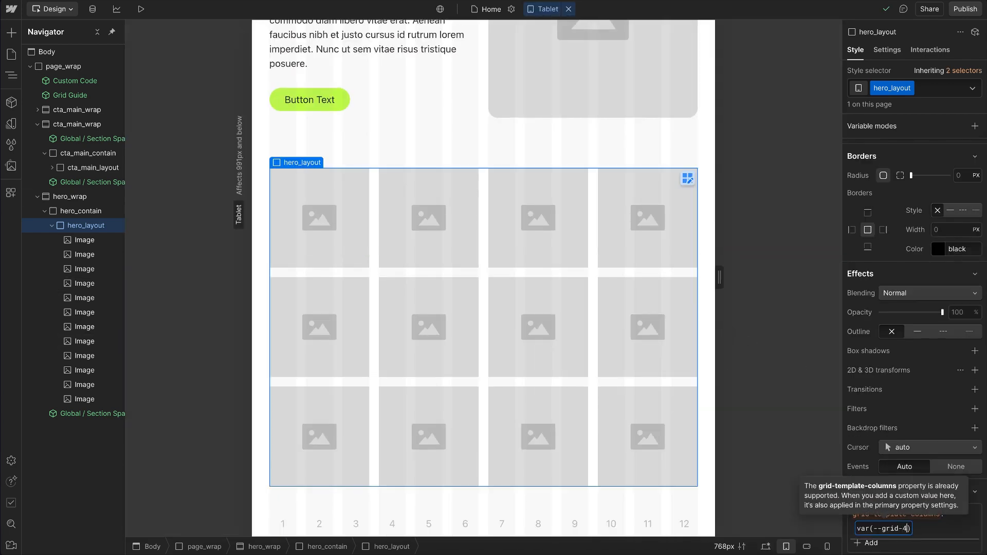
pyautogui.click(909, 528)
pyautogui.press('BackSpace')
pyautogui.write('2')
pyautogui.press('Return')
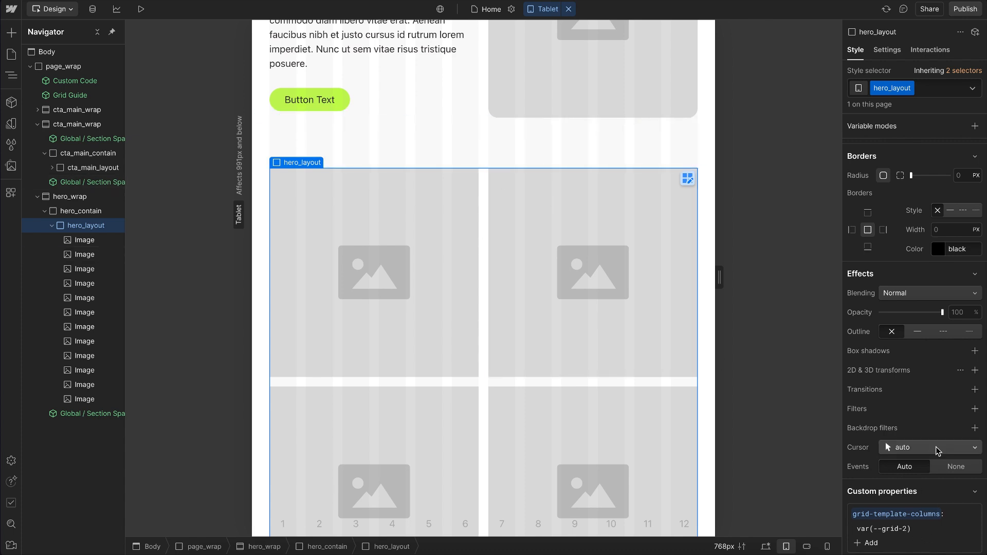
# Step: Return to the desktop breakpoint and check how the columns variable of hero_layout appears in the grid settings
pyautogui.hotkey('shift', '1')
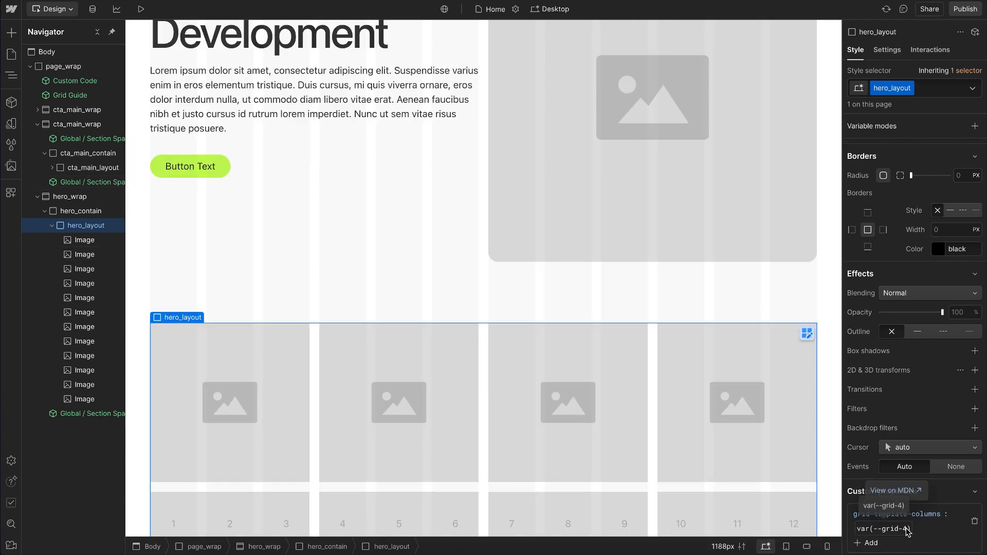
pyautogui.scroll(15, 934, 211)
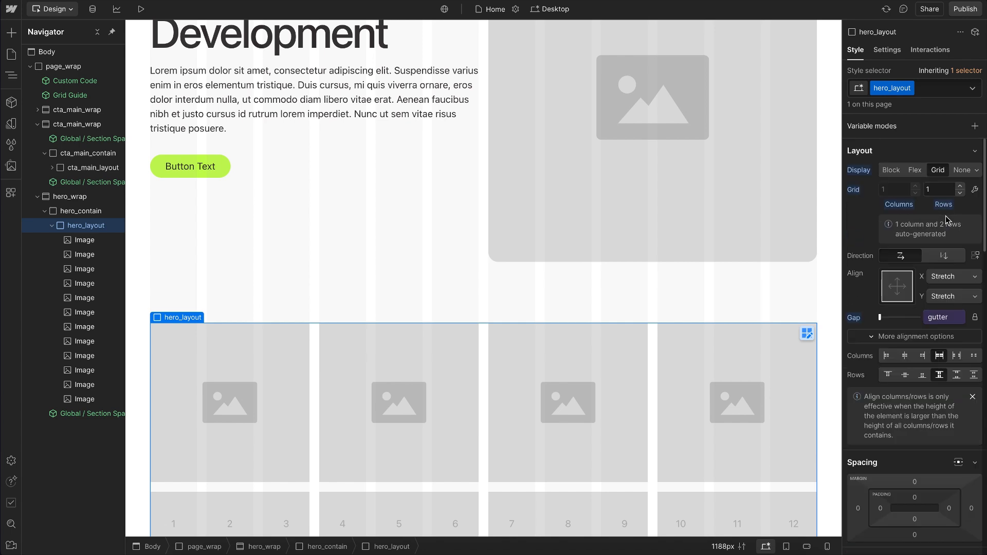
pyautogui.click(975, 189)
pyautogui.click(878, 245)
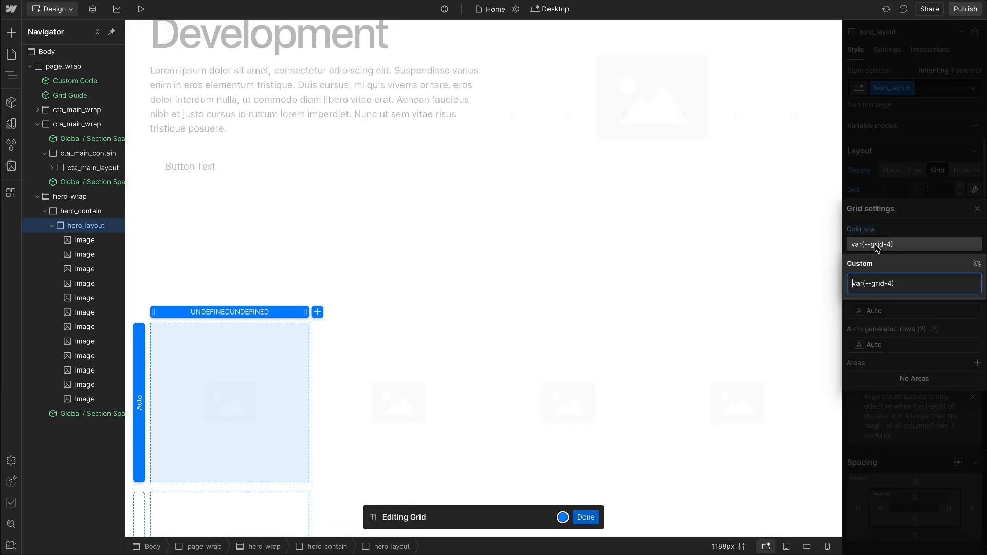
pyautogui.click(906, 165)
pyautogui.click(907, 166)
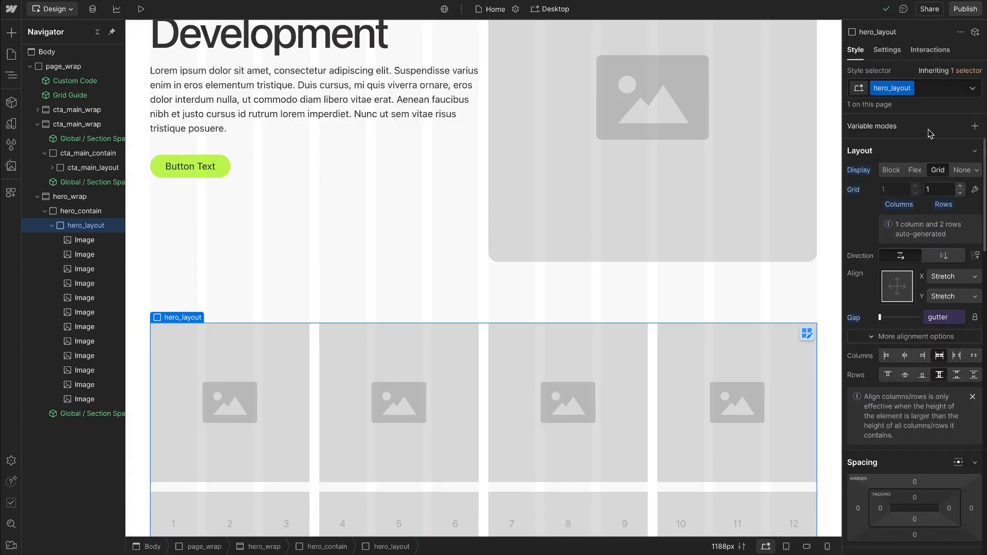
# Step: Set hero_layout's grid-template-columns custom property to var(--grid-main) at the desktop breakpoint
pyautogui.scroll(-10, 910, 280)
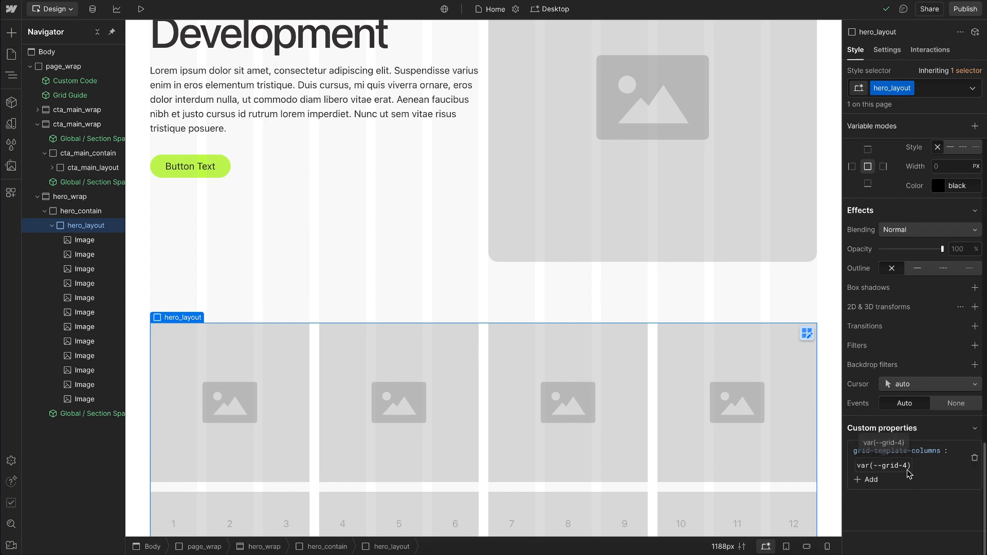
pyautogui.click(907, 466)
pyautogui.click(906, 466)
pyautogui.press('Delete')
pyautogui.write('main')
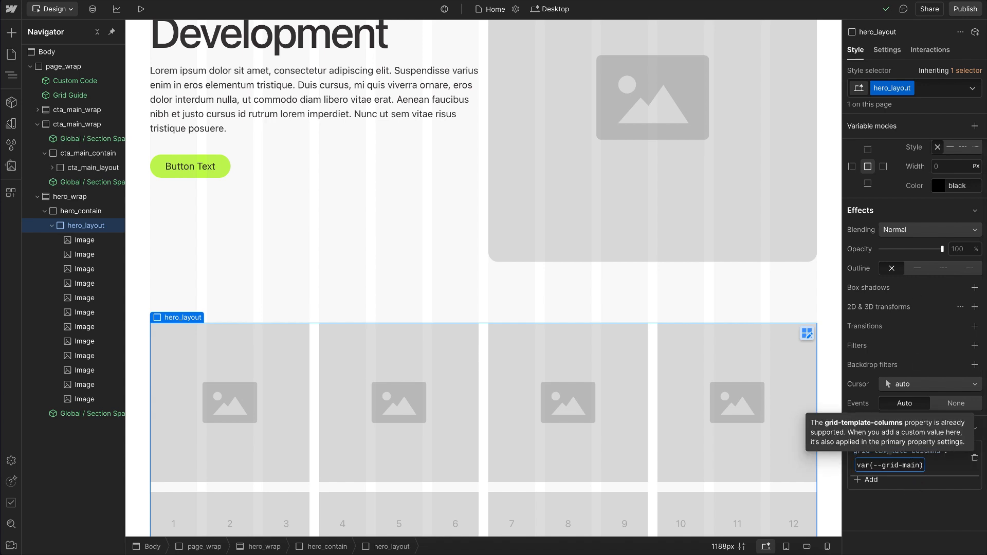
pyautogui.press('Return')
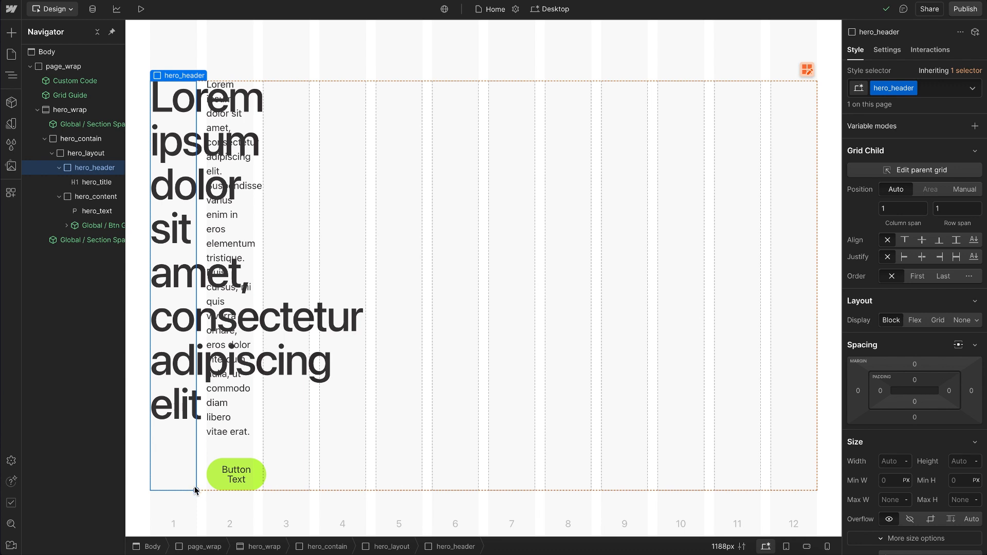
# Step: Resize hero_header to span seven grid columns and hero_content to span four
pyautogui.moveTo(196, 490); pyautogui.dragTo(535, 485)
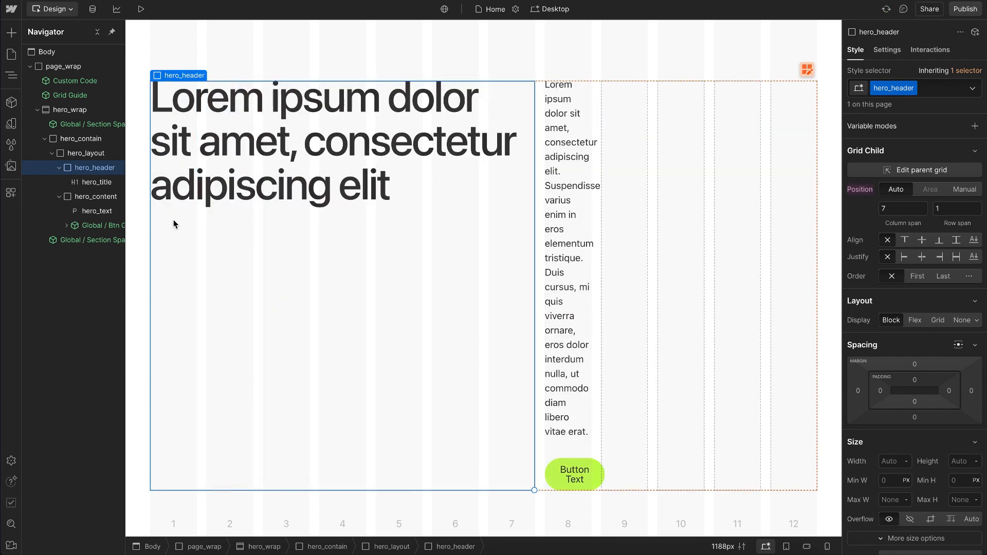
pyautogui.click(99, 202)
pyautogui.moveTo(591, 489); pyautogui.dragTo(743, 487)
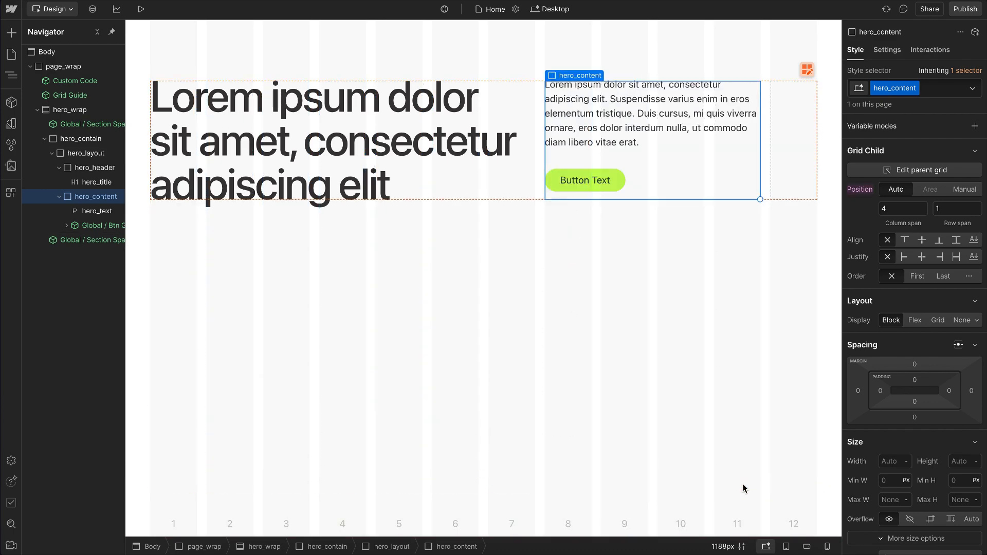
# Step: Collapse the hero_wrap section and duplicate it
pyautogui.click(45, 139)
pyautogui.click(37, 109)
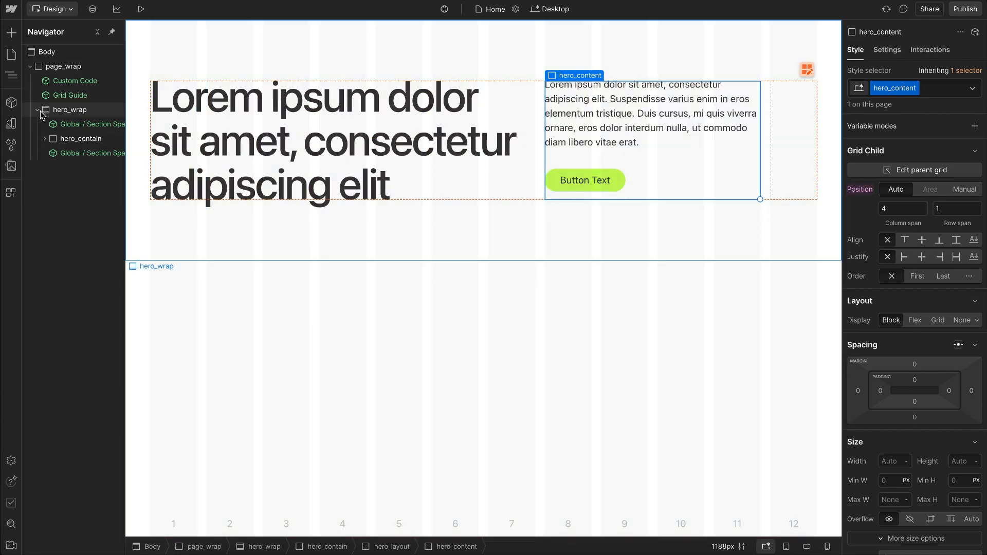
pyautogui.click(81, 111)
pyautogui.hotkey('ctrl', 'd')
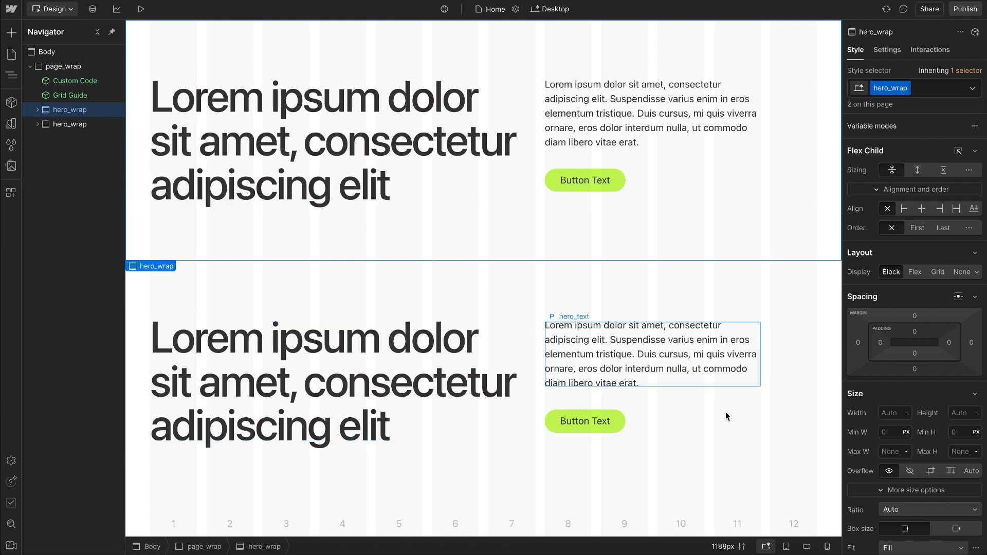
# Step: Widen hero_content to span five columns in both the duplicated and the original hero section
pyautogui.click(705, 402)
pyautogui.moveTo(760, 440); pyautogui.dragTo(813, 443)
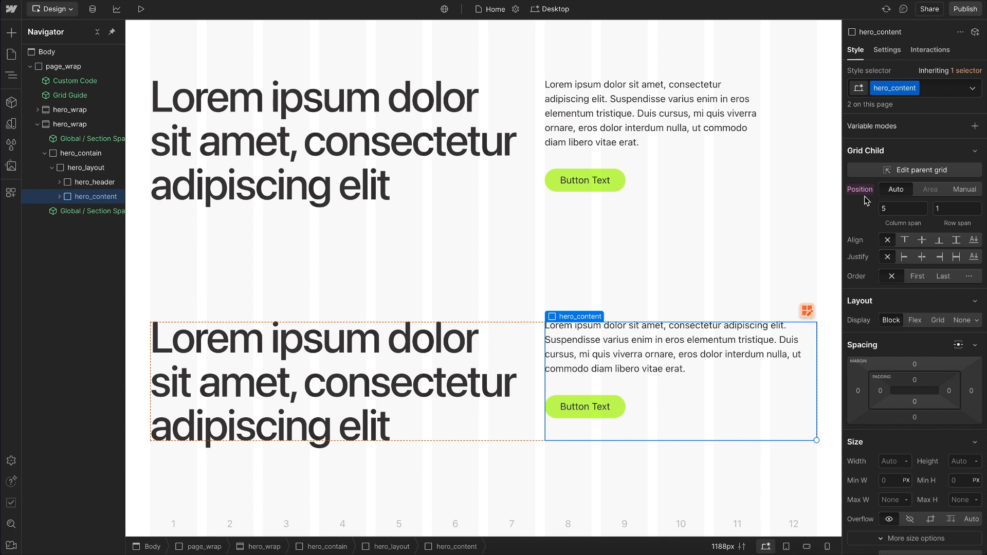
pyautogui.click(738, 171)
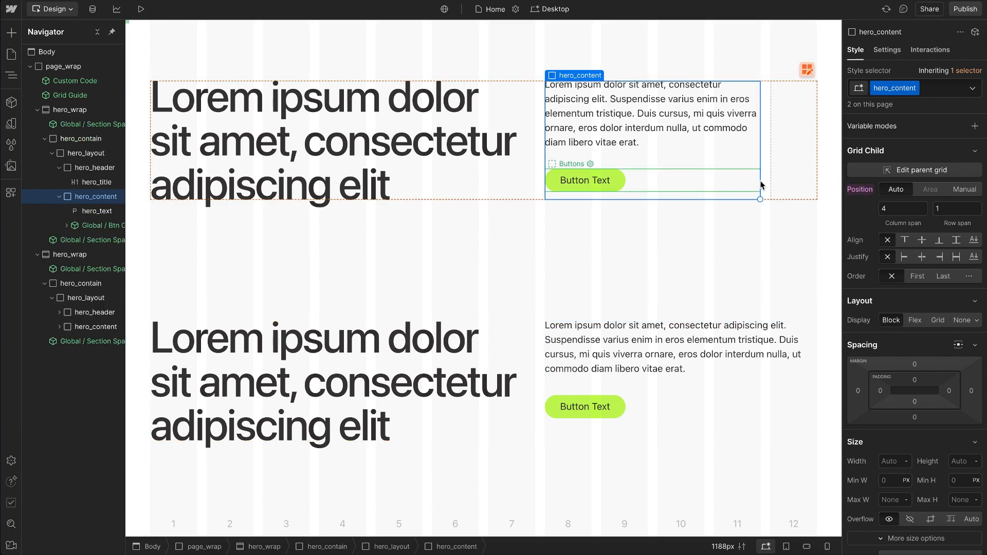
pyautogui.moveTo(761, 200); pyautogui.dragTo(819, 198)
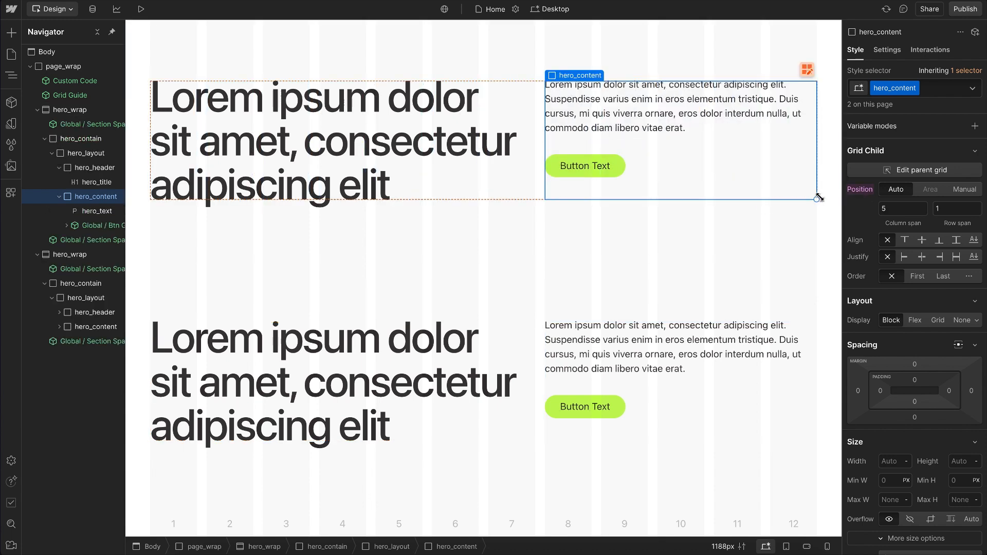
# Step: Reset the grid child position of hero_content in both hero sections, clearing the element-level column spans
pyautogui.click(861, 193)
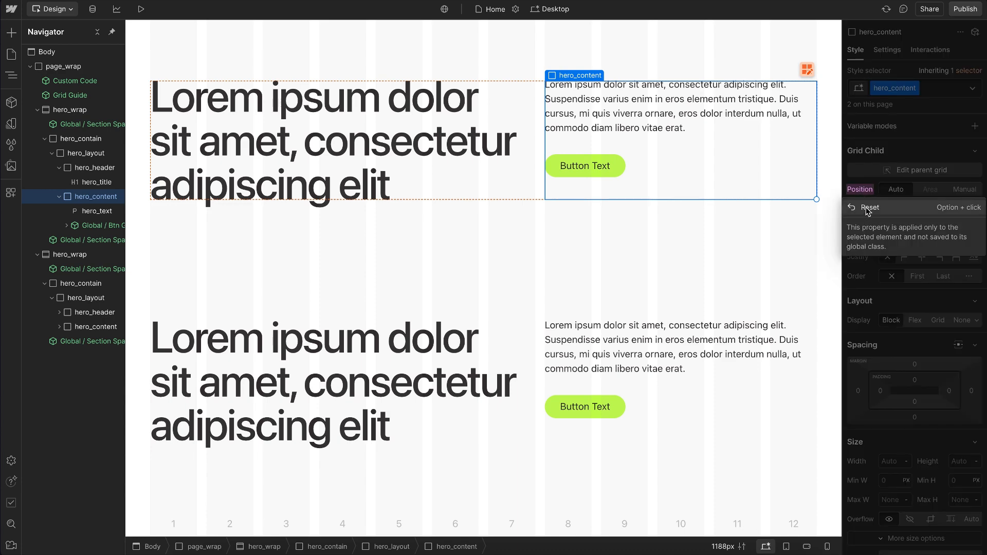
pyautogui.click(869, 209)
pyautogui.scroll(-2, 651, 412)
pyautogui.scroll(-4, 651, 414)
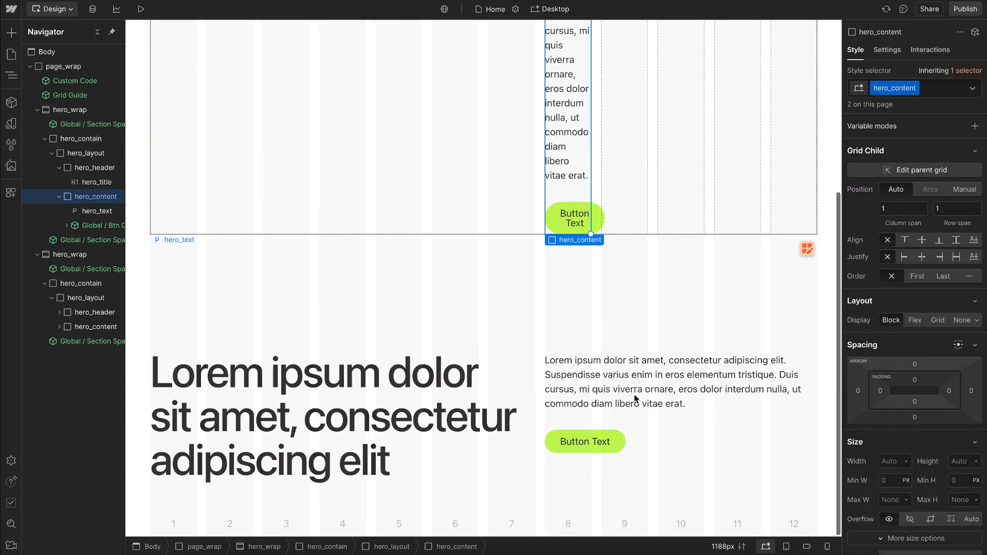
pyautogui.click(669, 429)
pyautogui.click(871, 193)
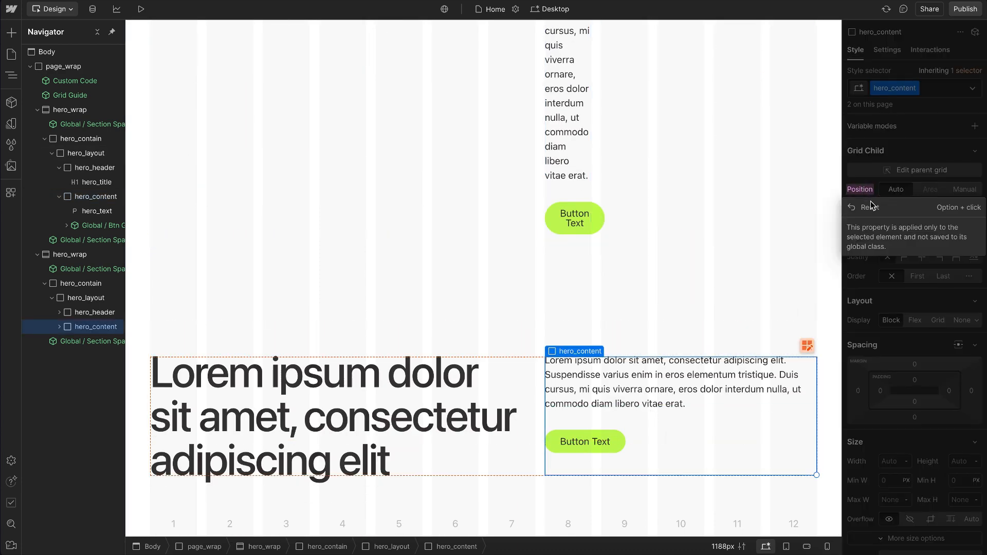
pyautogui.click(958, 208)
# Step: Add a custom property to the hero_content class: grid-column-start with the value 9
pyautogui.scroll(-5, 903, 458)
pyautogui.click(883, 483)
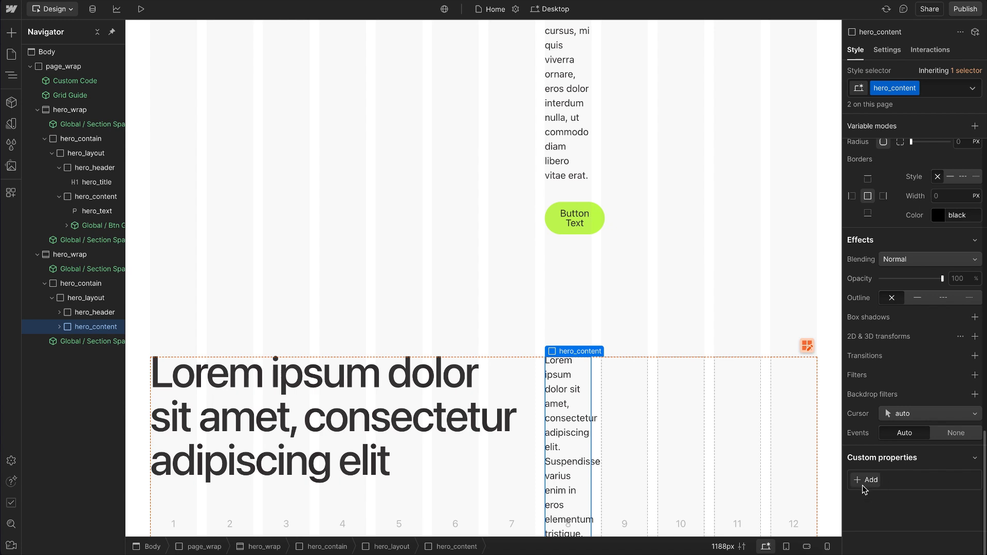
pyautogui.write('grid-column-star')
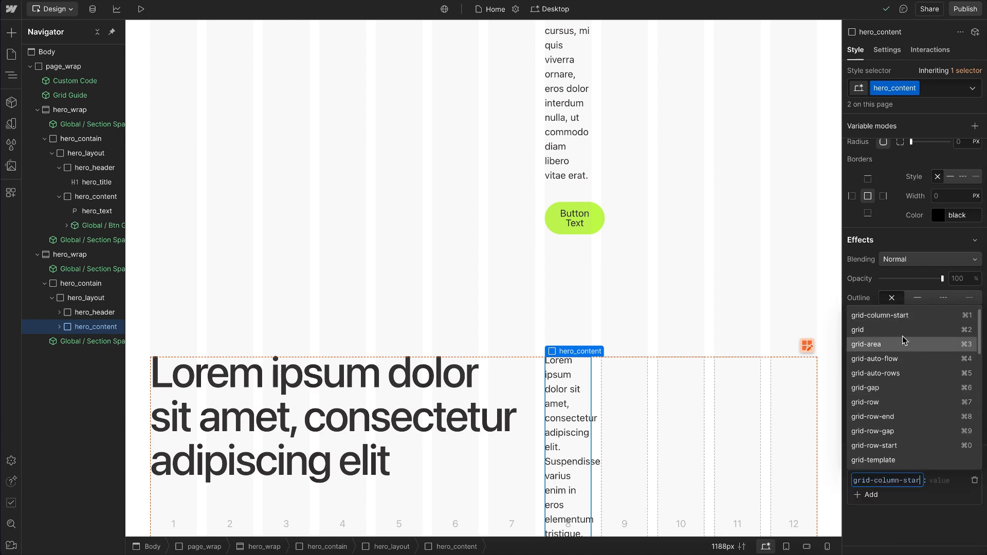
pyautogui.click(894, 320)
pyautogui.scroll(-5, 708, 420)
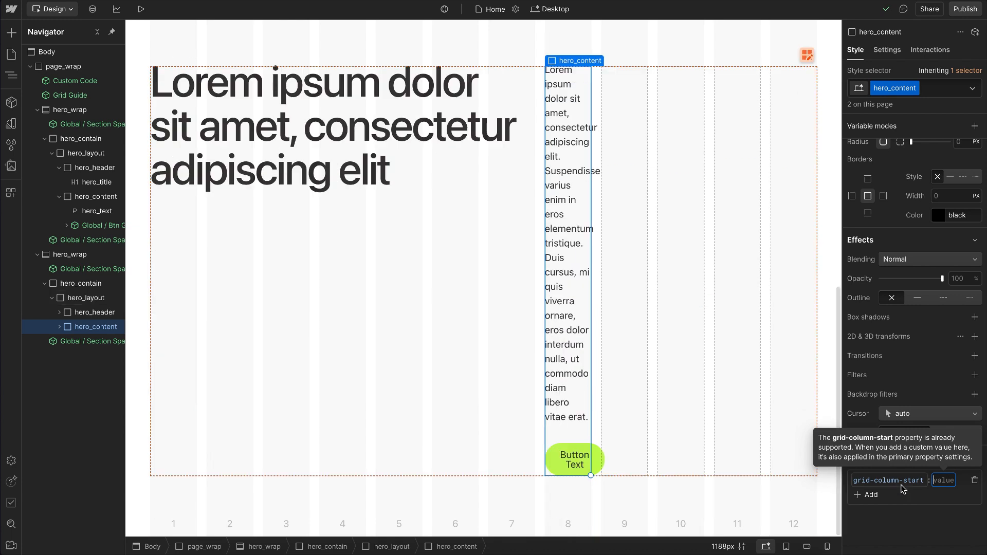
pyautogui.write('9')
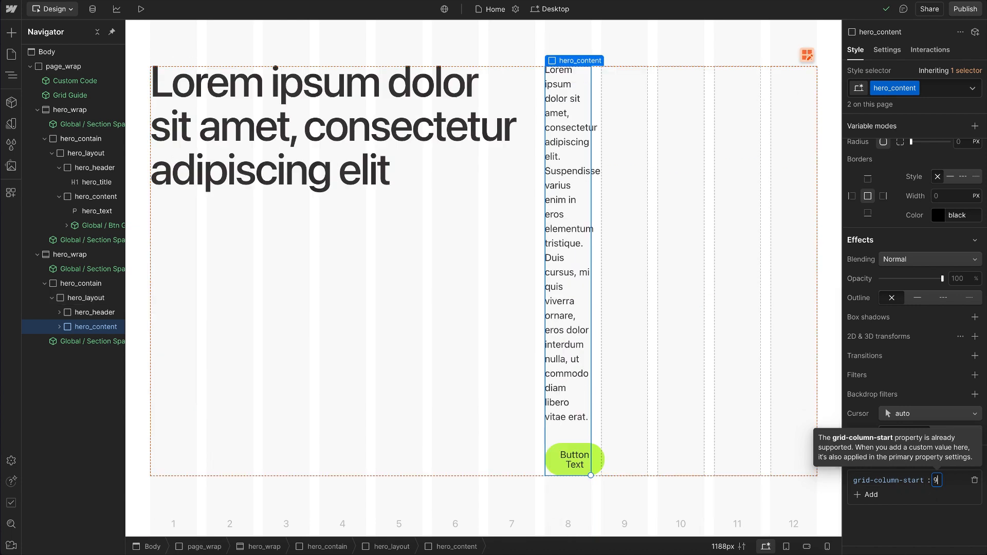
pyautogui.press('Return')
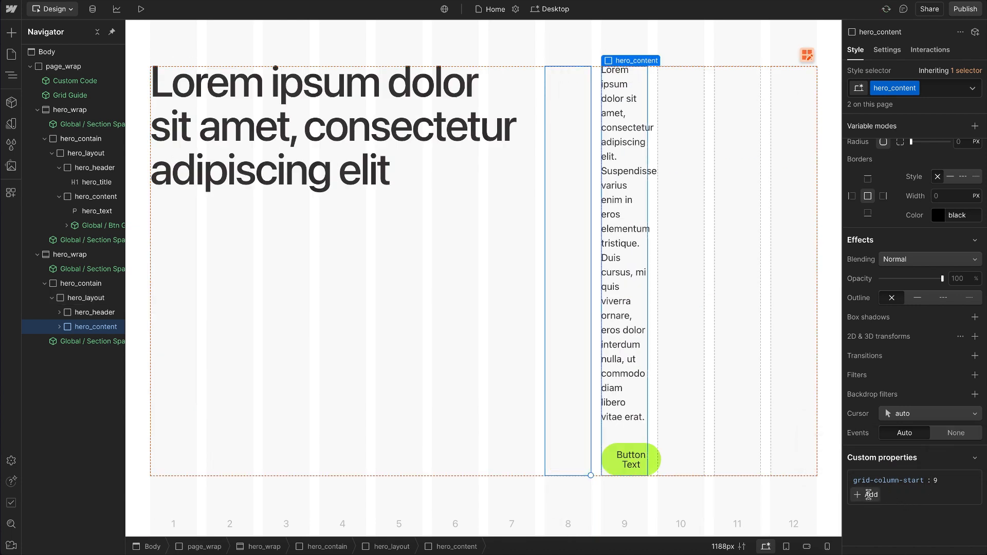
# Step: Add a second custom property to hero_content: grid-column-end with the value span 3
pyautogui.click(870, 496)
pyautogui.write('grid-column-end')
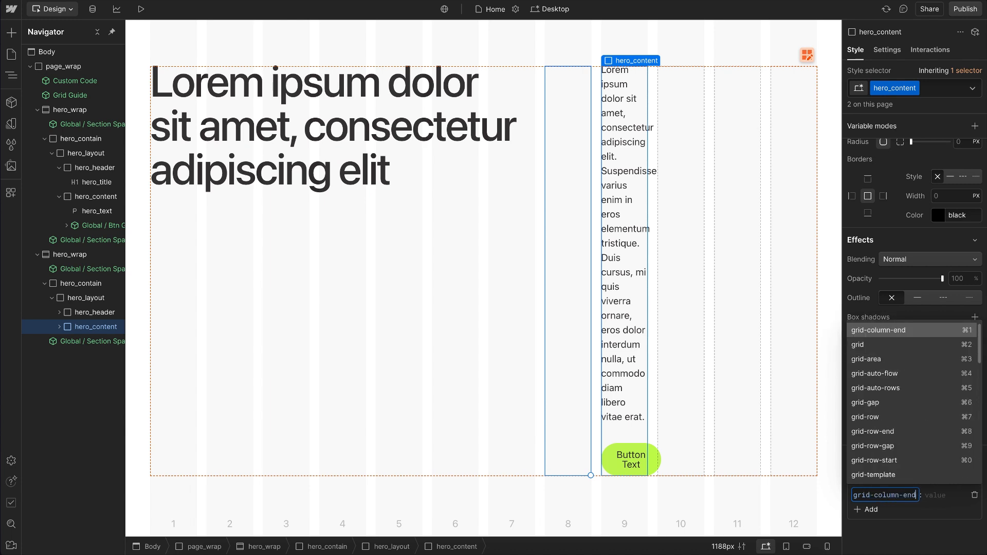
pyautogui.press('Tab')
pyautogui.write('span 3')
pyautogui.press('Return')
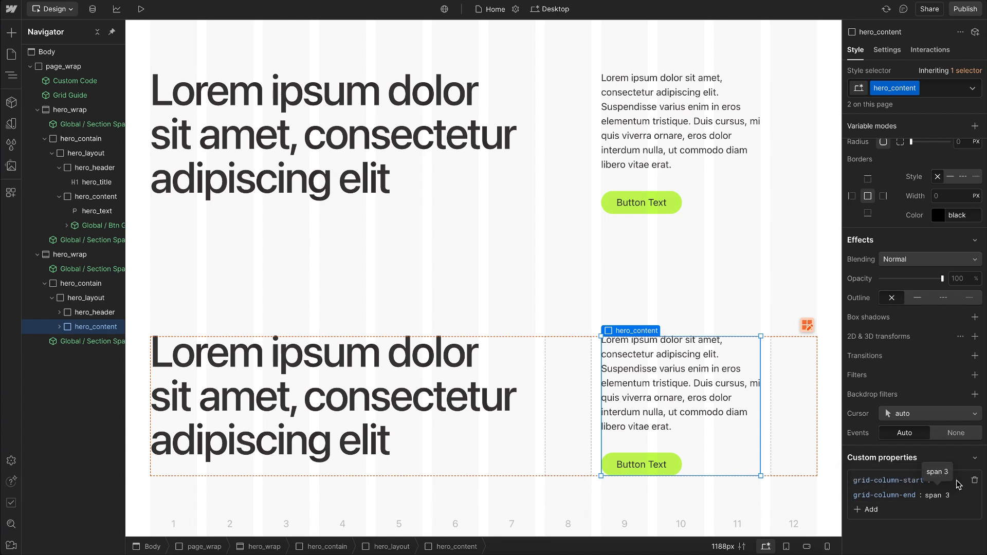
# Step: Delete hero_content's grid-column-start property as a test and undo the deletion
pyautogui.click(974, 481)
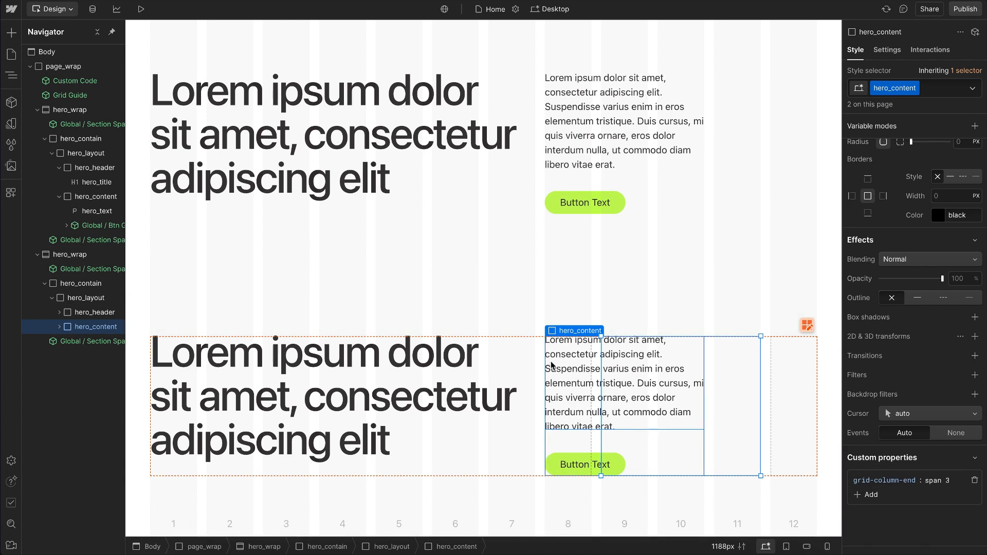
pyautogui.hotkey('ctrl', 'z')
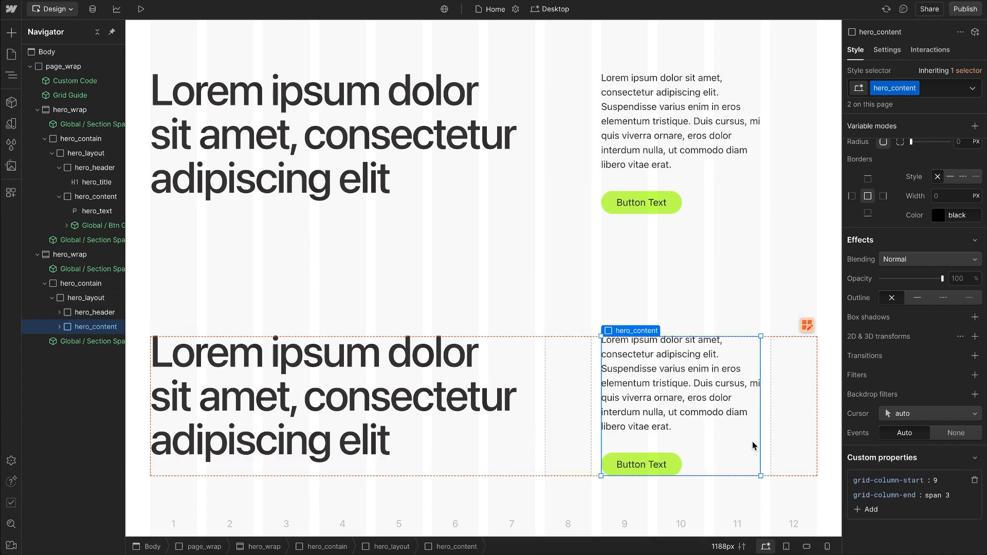
# Step: Change hero_content's grid-column-end value to -1 so it extends to the last grid line
pyautogui.click(940, 498)
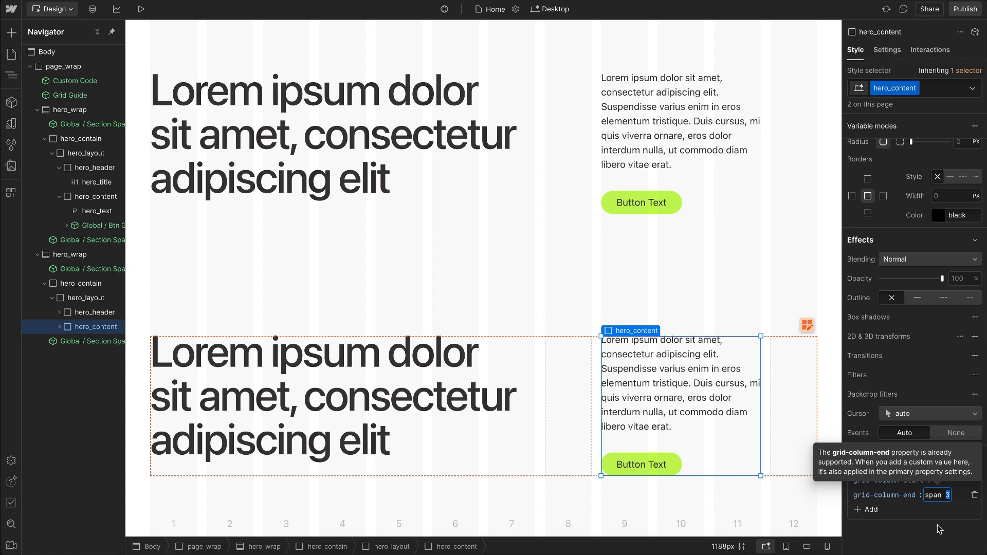
pyautogui.press('BackSpace')
pyautogui.press('BackSpace')
pyautogui.press('BackSpace')
pyautogui.press('BackSpace')
pyautogui.press('BackSpace')
pyautogui.press('BackSpace')
pyautogui.write('-1')
pyautogui.press('Return')
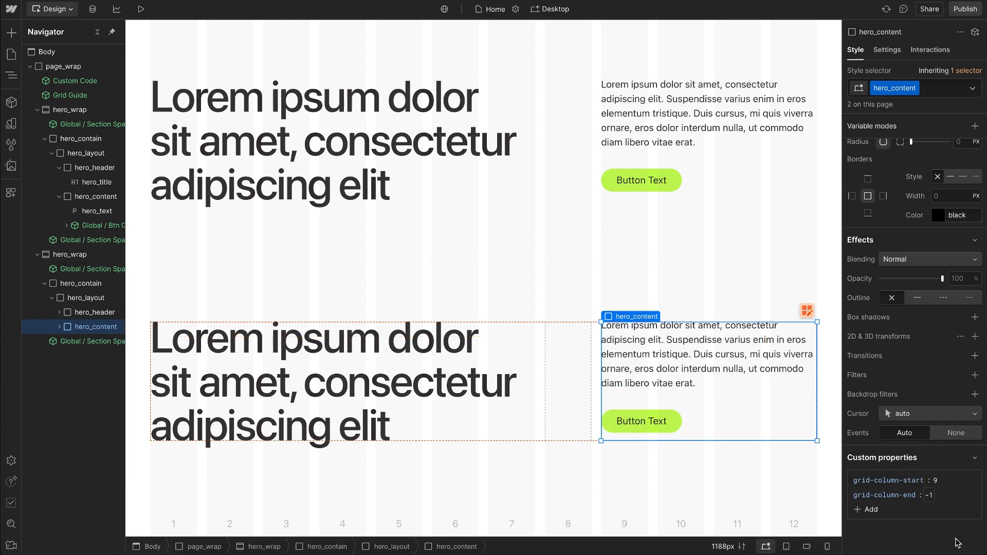
# Step: Set hero_content's grid-column-end value to -2
pyautogui.click(928, 495)
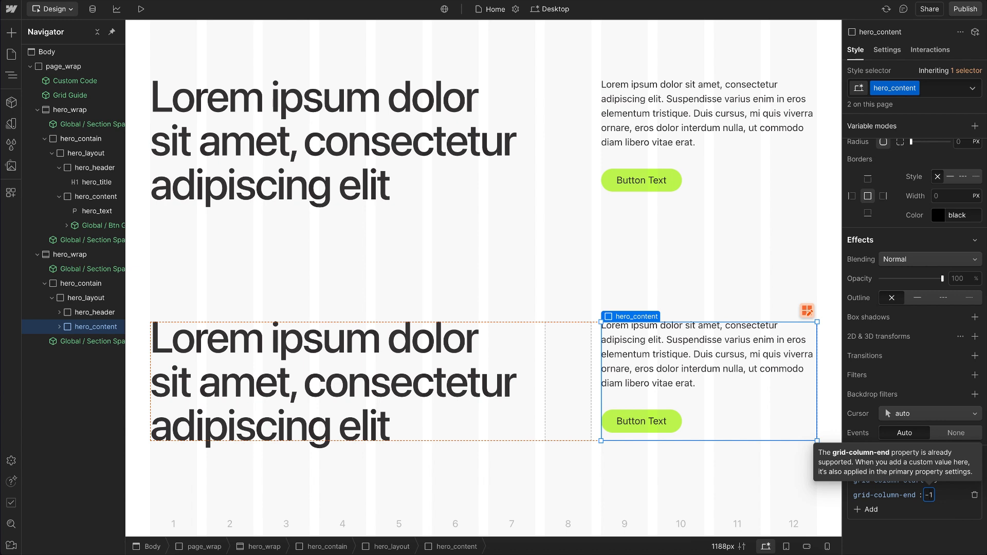
pyautogui.press('BackSpace')
pyautogui.write('2')
pyautogui.press('Return')
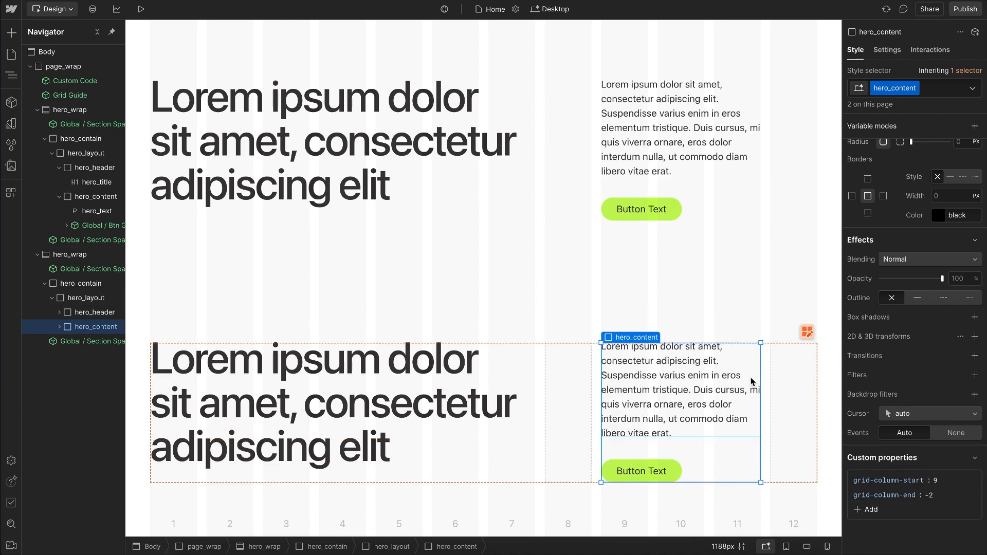
# Step: Replace hero_content's grid-column-start and grid-column-end custom properties with a single grid-column property set to 9 / -1
pyautogui.click(976, 481)
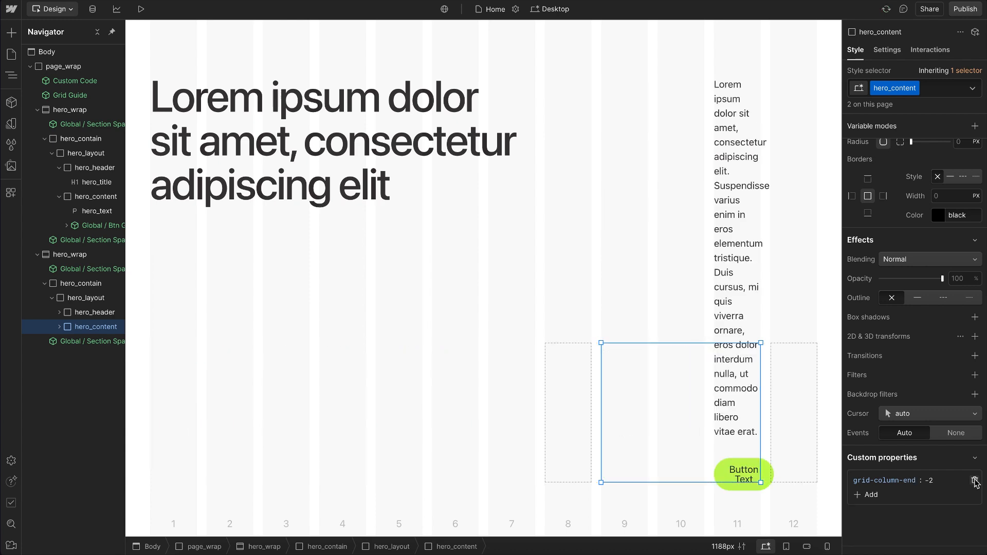
pyautogui.click(975, 481)
pyautogui.click(872, 480)
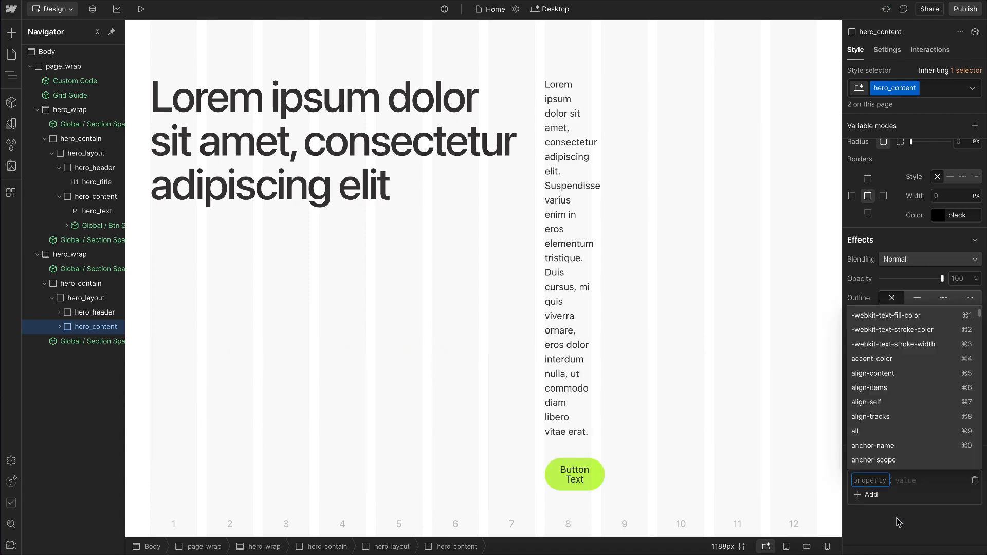
pyautogui.write('grid-column')
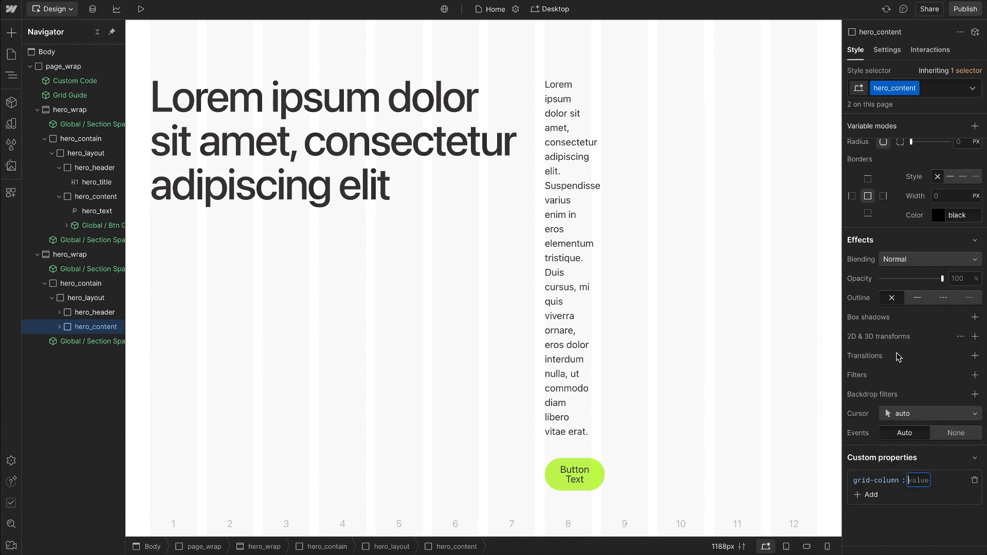
pyautogui.click(883, 331)
pyautogui.write('9 / -1')
pyautogui.press('Return')
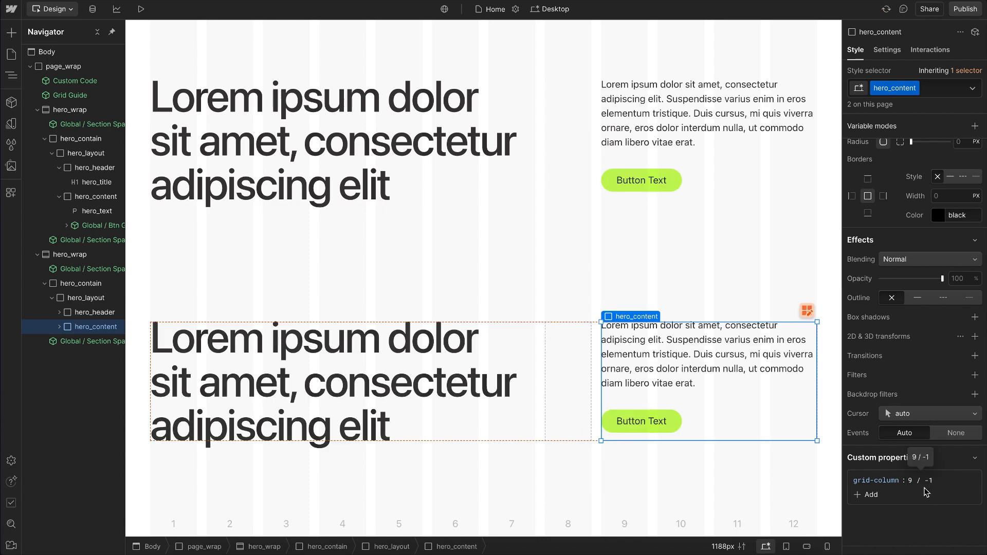
# Step: Reset the element-level grid child position of hero_header in both hero sections
pyautogui.click(735, 156)
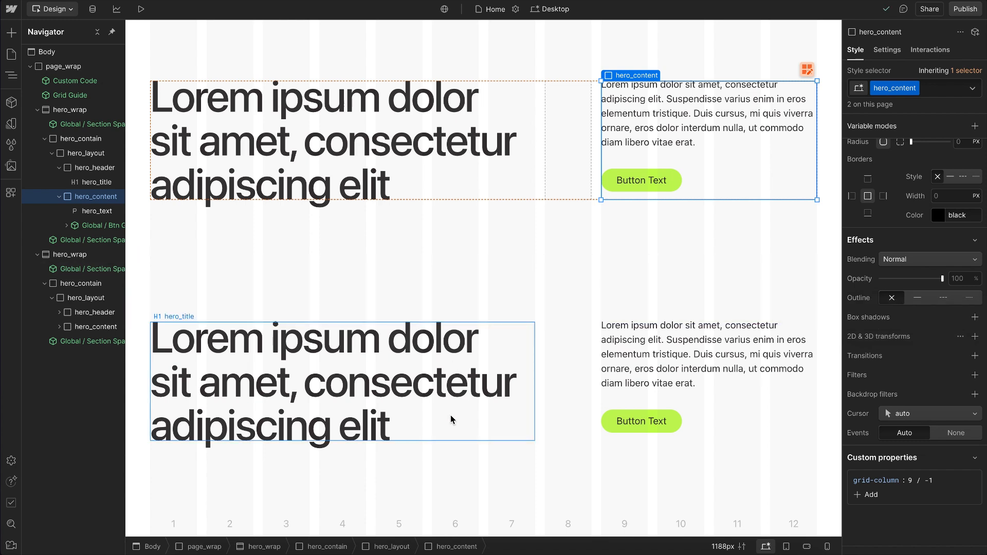
pyautogui.click(451, 419)
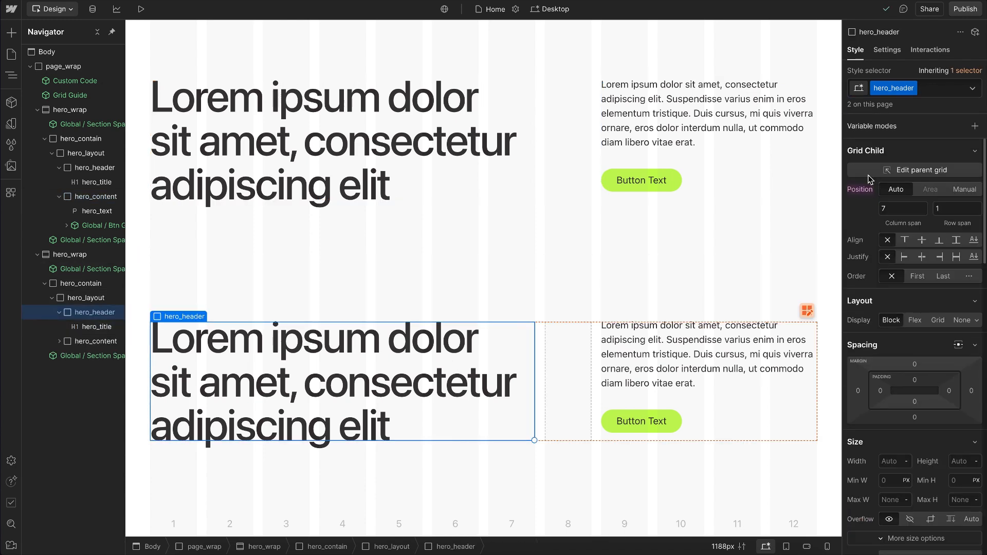
pyautogui.click(861, 189)
pyautogui.click(867, 209)
pyautogui.click(337, 143)
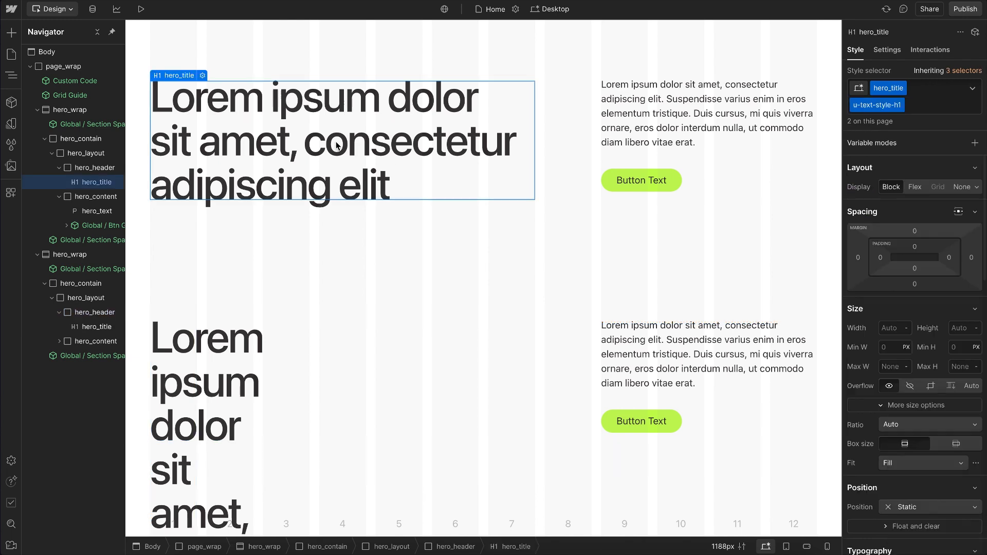
pyautogui.press('Up')
pyautogui.click(864, 189)
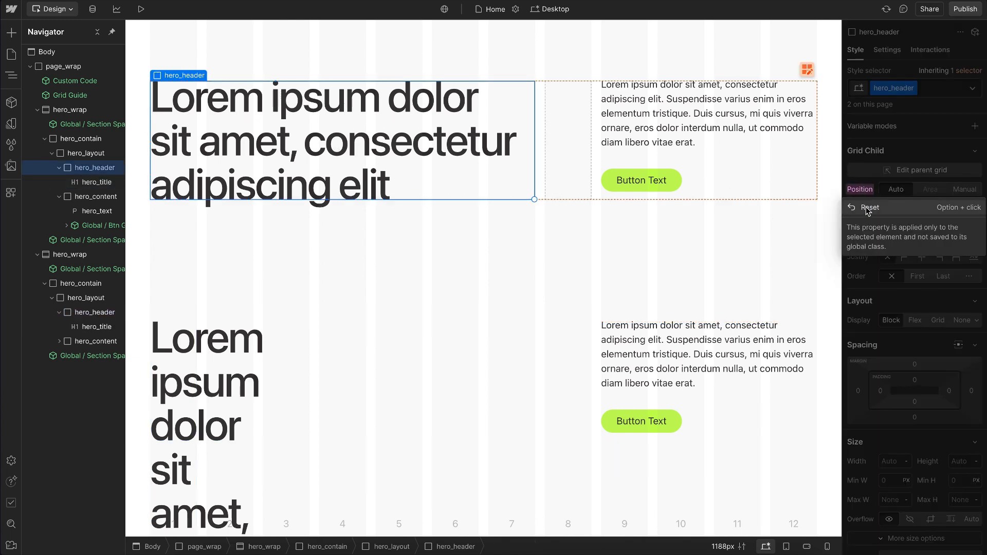
pyautogui.click(867, 208)
# Step: Add a grid-column custom property with the value 1 / span 7 to the hero_header class
pyautogui.scroll(-10, 869, 396)
pyautogui.click(867, 480)
pyautogui.write('grid-colum')
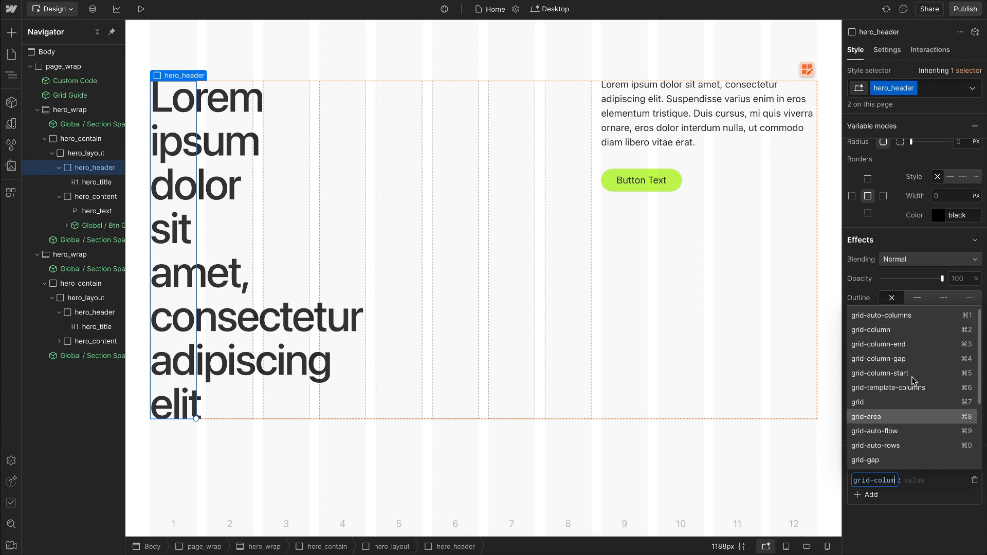
pyautogui.click(893, 330)
pyautogui.write('1 / span 7')
pyautogui.press('Return')
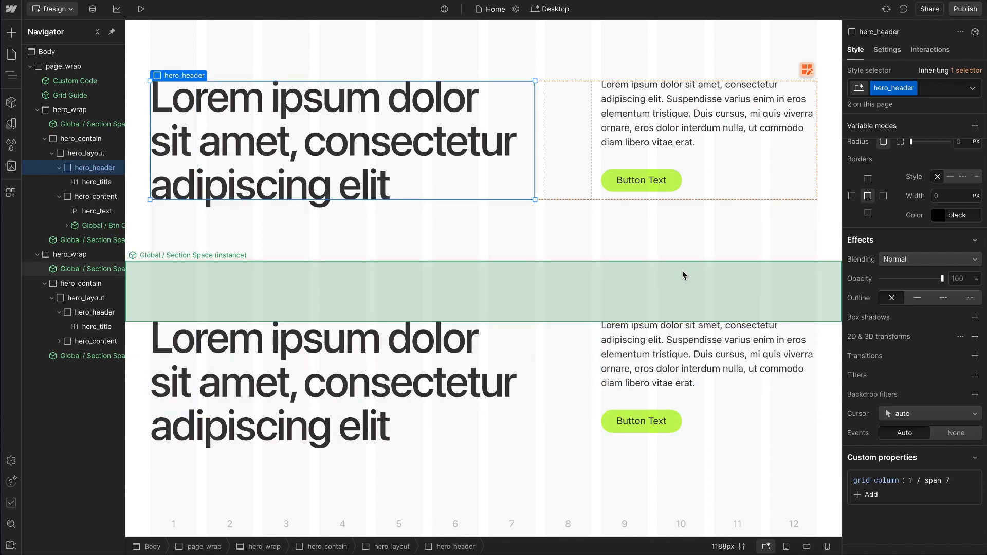
# Step: Switch to the mobile portrait breakpoint and set hero_header's grid-column value to 1 / -1
pyautogui.hotkey('shift', '4')
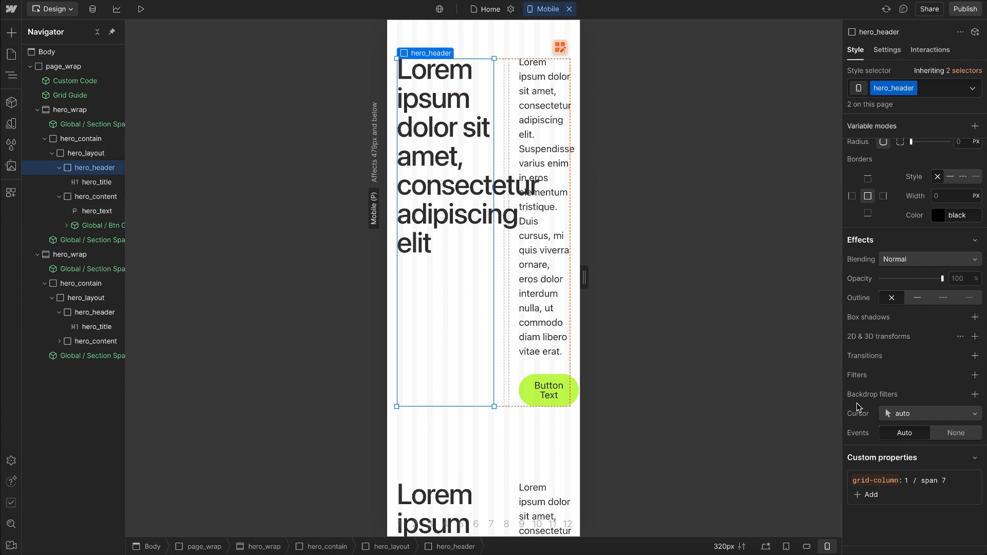
pyautogui.click(943, 481)
pyautogui.press('BackSpace')
pyautogui.press('BackSpace')
pyautogui.press('BackSpace')
pyautogui.press('BackSpace')
pyautogui.press('BackSpace')
pyautogui.press('BackSpace')
pyautogui.write('-1')
pyautogui.press('Return')
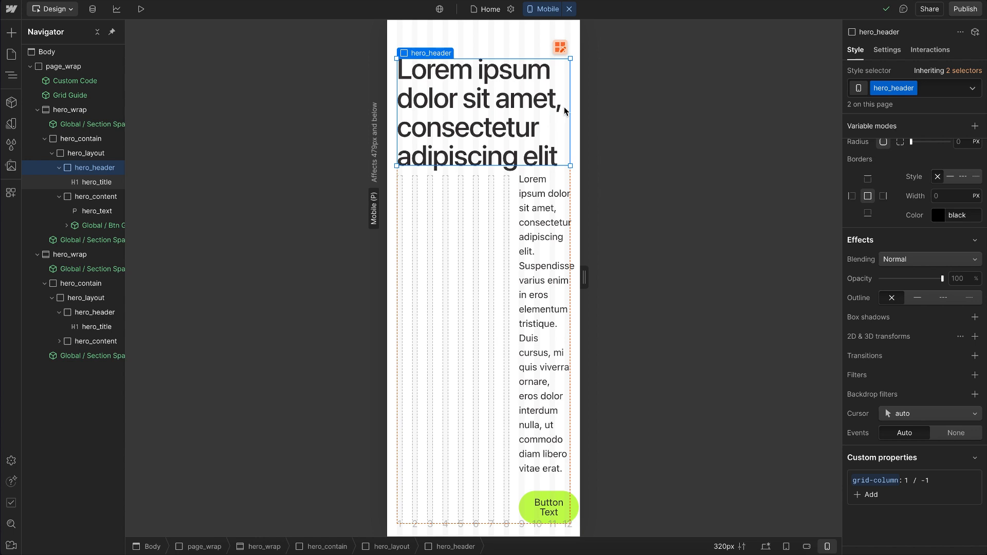
# Step: Set hero_content's grid-column value to 1 / -1 at the mobile portrait breakpoint
pyautogui.click(60, 168)
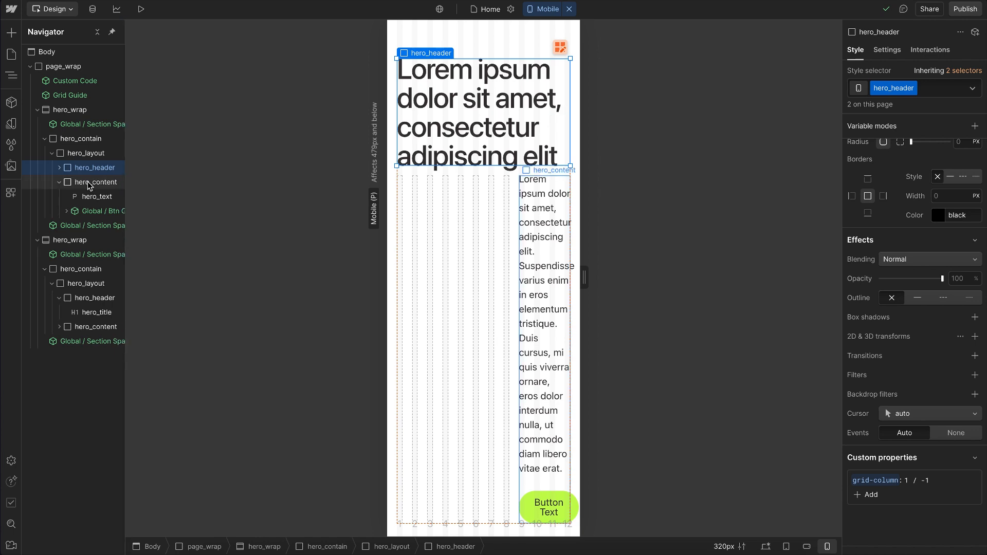
pyautogui.click(88, 183)
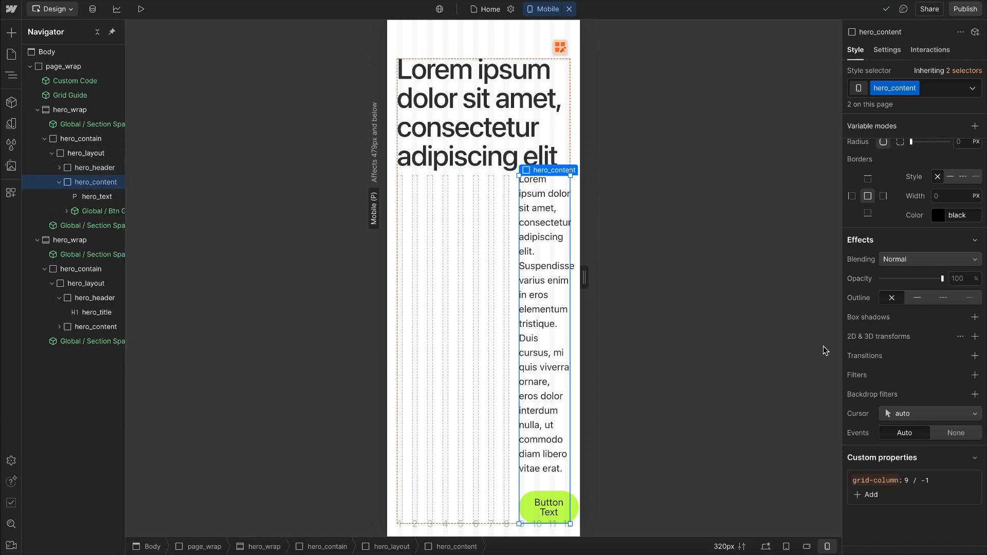
pyautogui.click(908, 481)
pyautogui.press('BackSpace')
pyautogui.write('1')
pyautogui.press('Return')
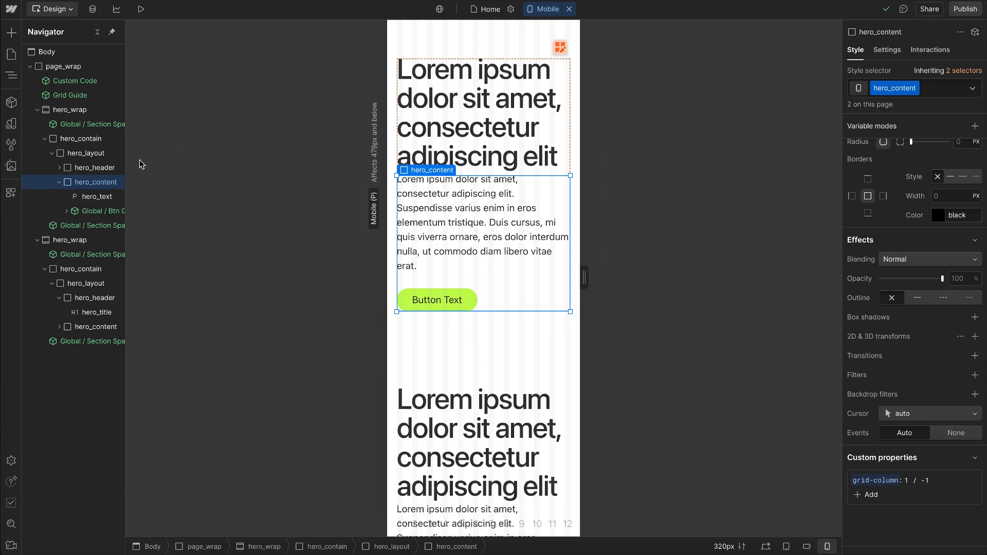
# Step: Select hero_layout and preview the mobile layout with the canvas text zoom raised to 25 px
pyautogui.click(97, 159)
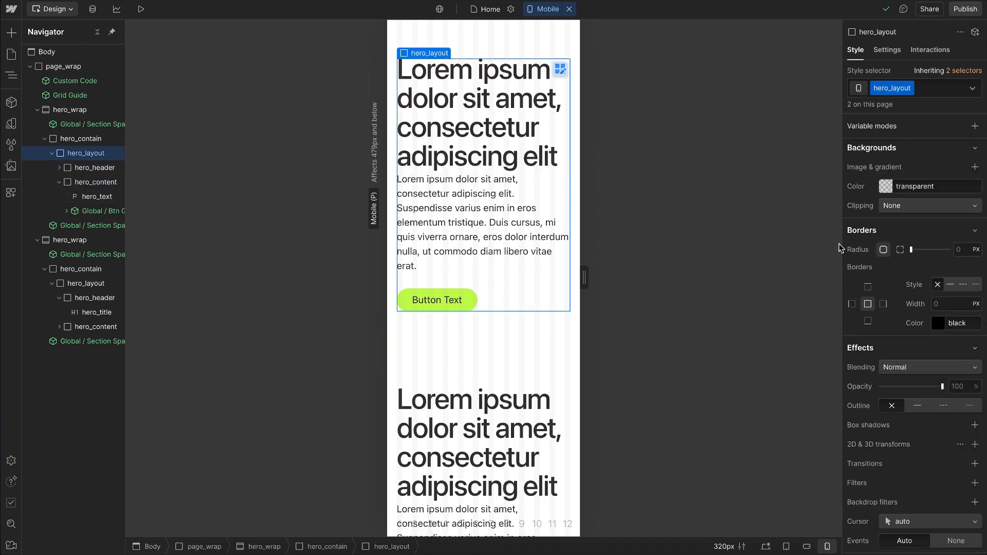
pyautogui.scroll(5, 866, 254)
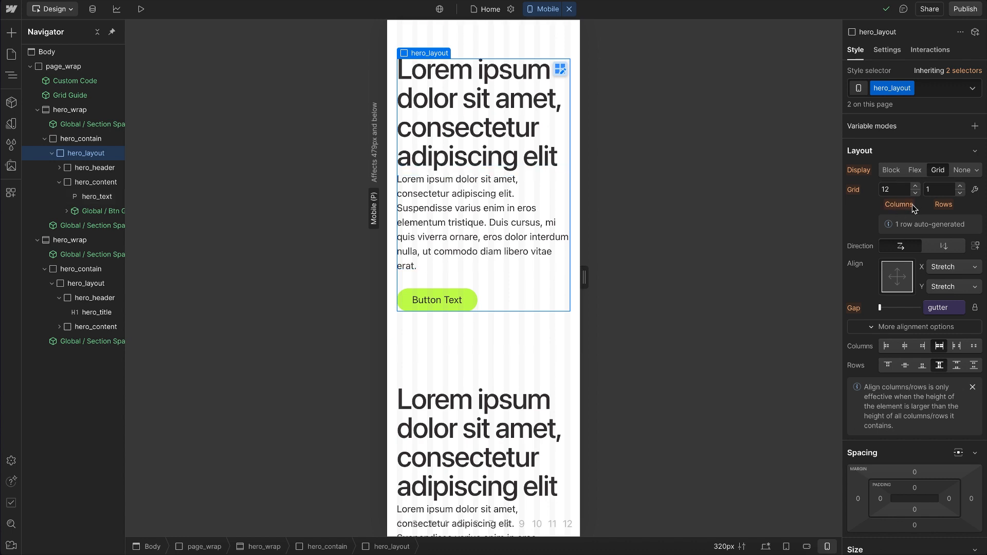
pyautogui.click(724, 547)
pyautogui.click(660, 497)
pyautogui.write('18')
pyautogui.press('Up')
pyautogui.press('Up')
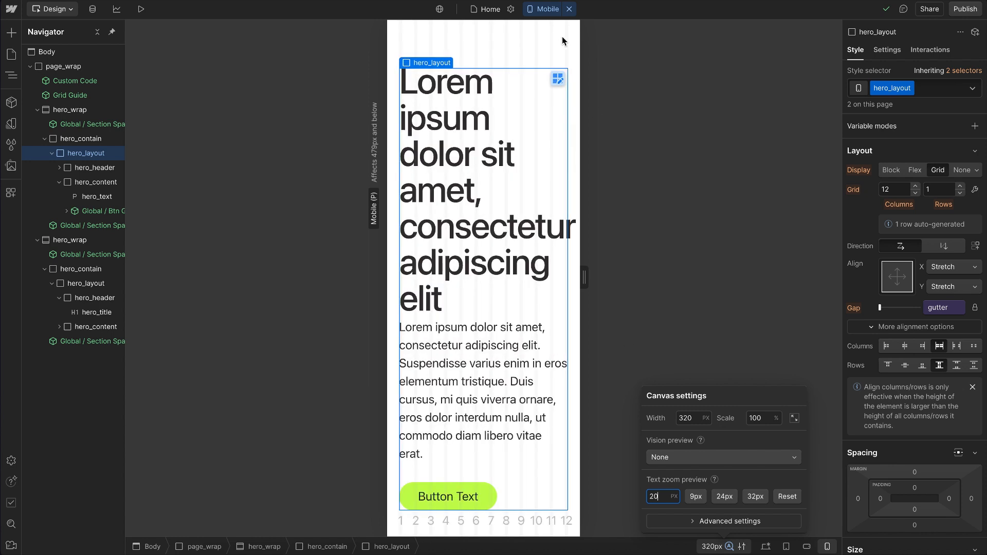
pyautogui.press('Up')
pyautogui.press('Up')
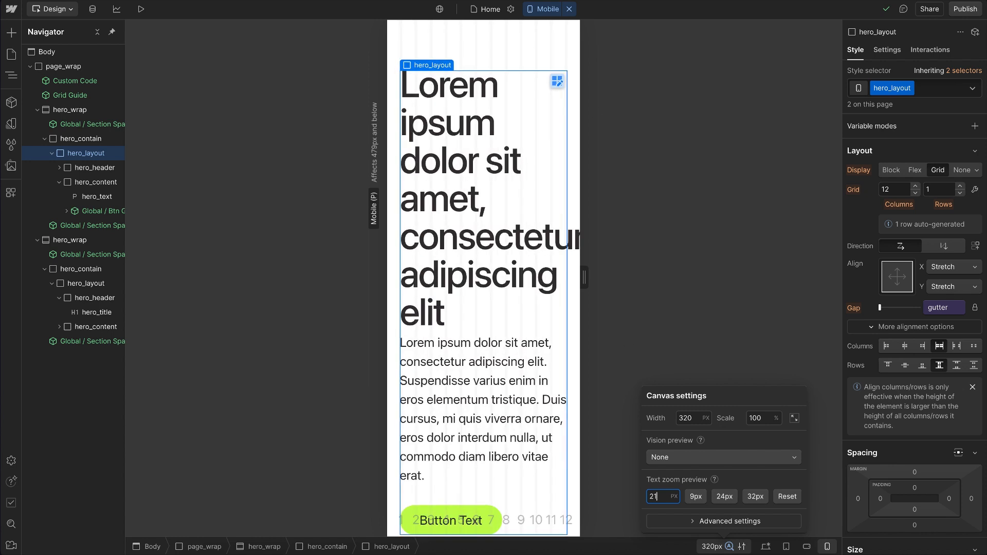
pyautogui.press('Up')
pyautogui.press('Up')
pyautogui.press('Up')
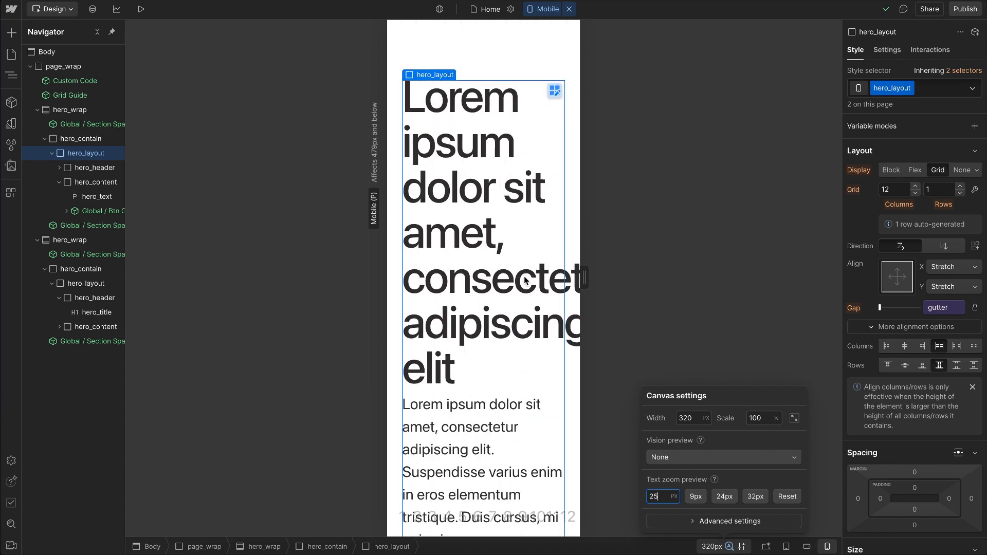
pyautogui.press('Escape')
pyautogui.scroll(-6, 514, 232)
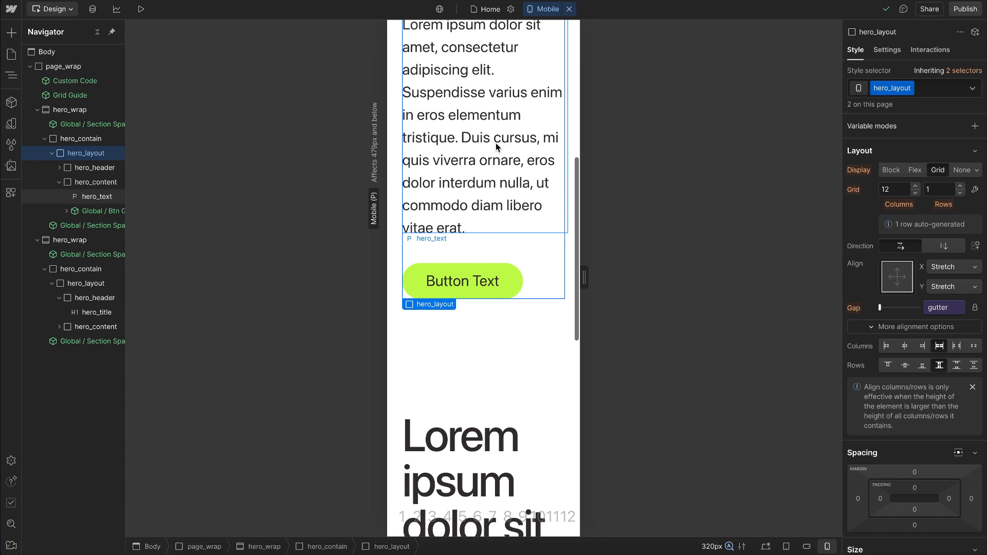
# Step: Widen the mobile canvas to 479 px to preview the enlarged text
pyautogui.click(715, 547)
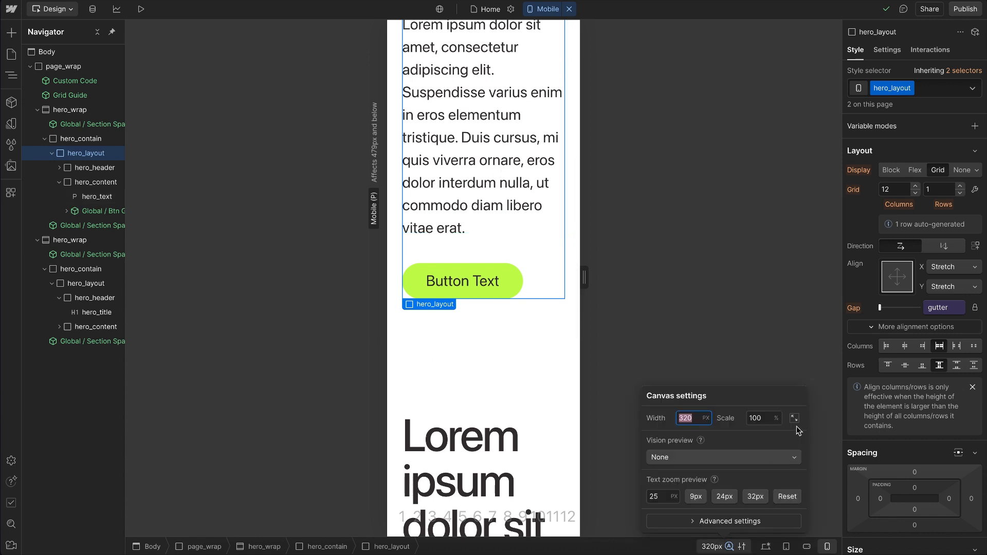
pyautogui.click(794, 418)
pyautogui.press('Escape')
pyautogui.scroll(6, 516, 147)
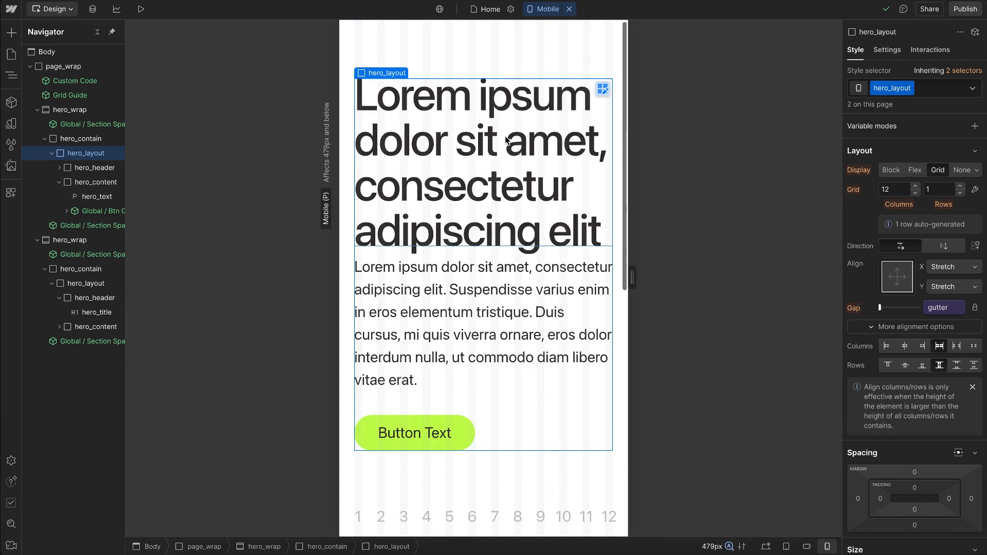
# Step: Review the hero's child elements and reduce hero_layout's grid to 1 column at the mobile breakpoint
pyautogui.press('Down')
pyautogui.press('Down')
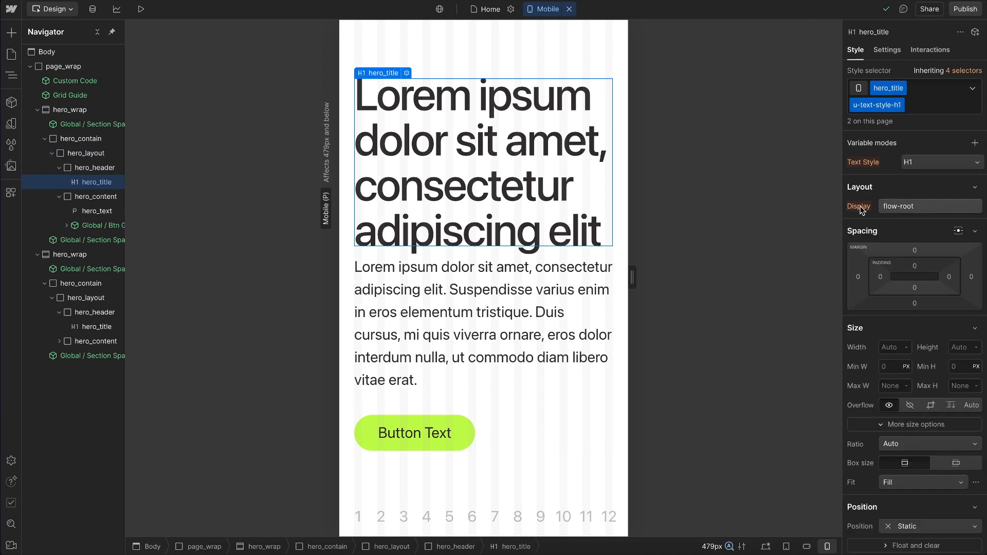
pyautogui.click(488, 260)
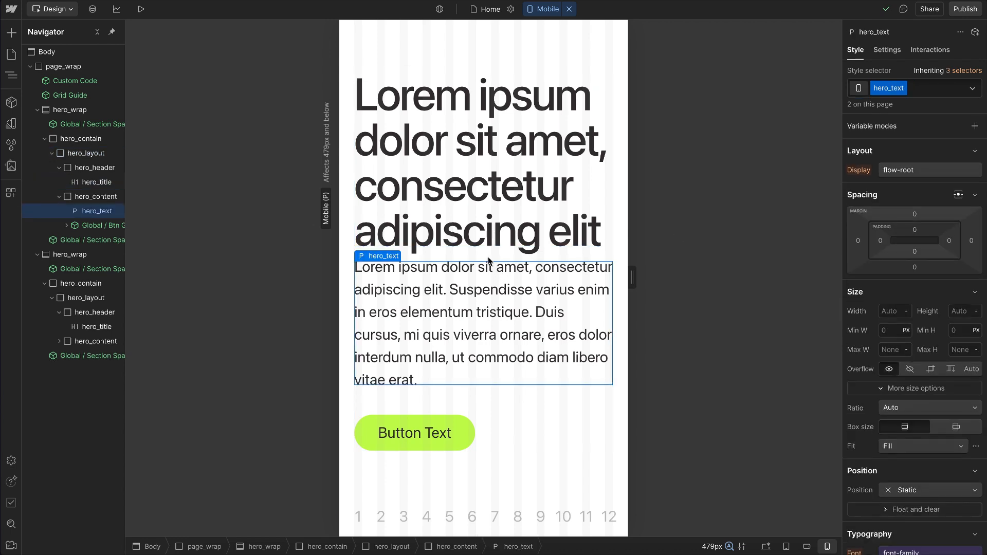
pyautogui.press('Up')
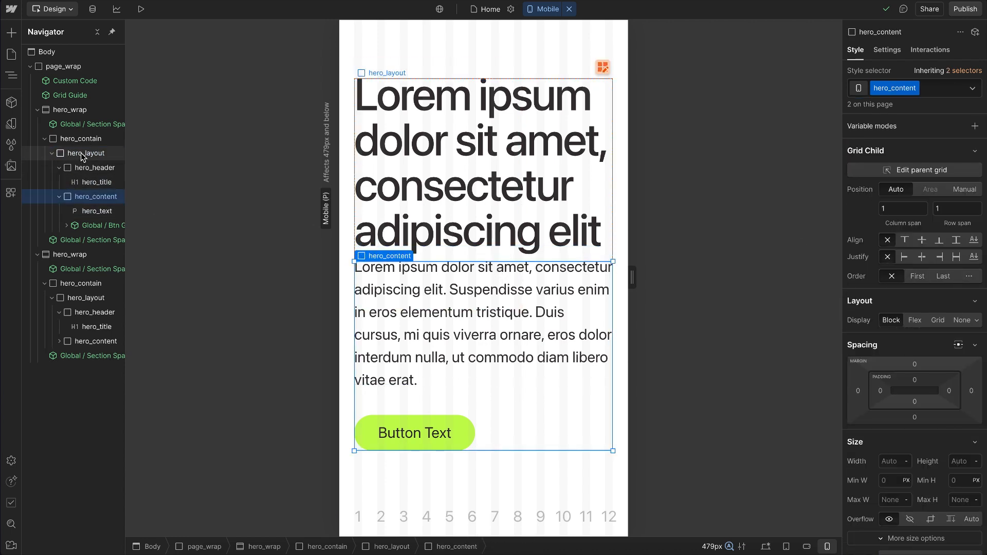
pyautogui.click(84, 154)
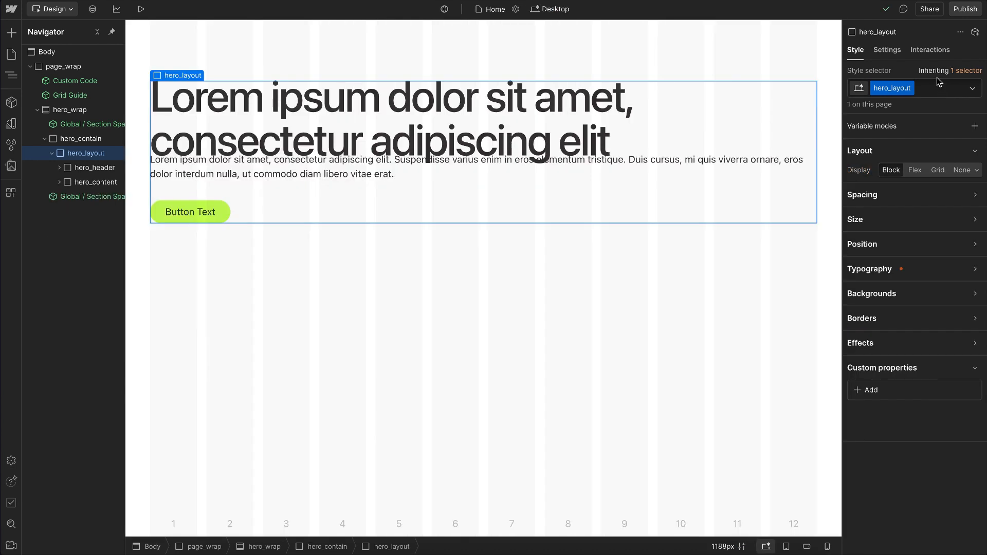
# Step: Add the u-grid-desktop utility class to hero_layout on the desktop breakpoint
pyautogui.click(940, 88)
pyautogui.write('u-gr')
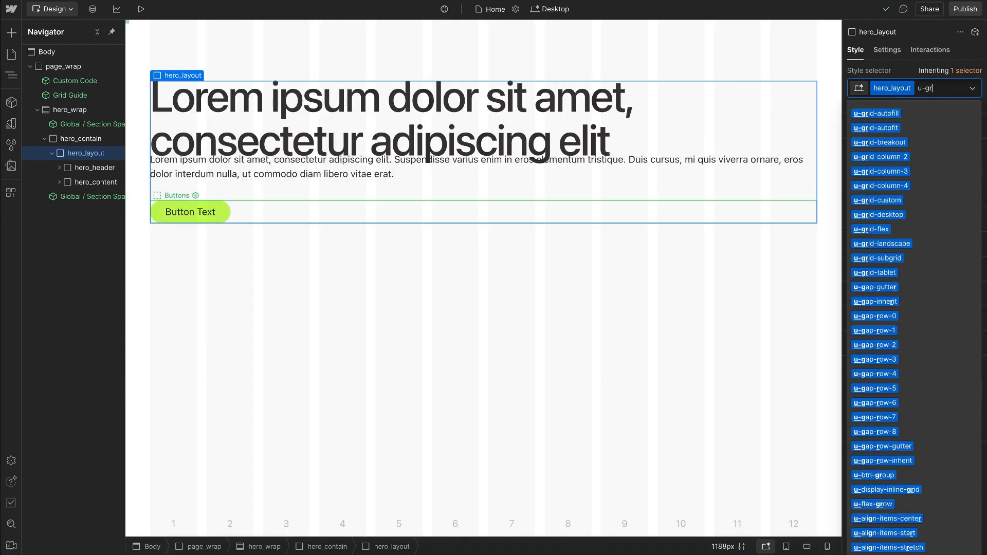
pyautogui.write('id-')
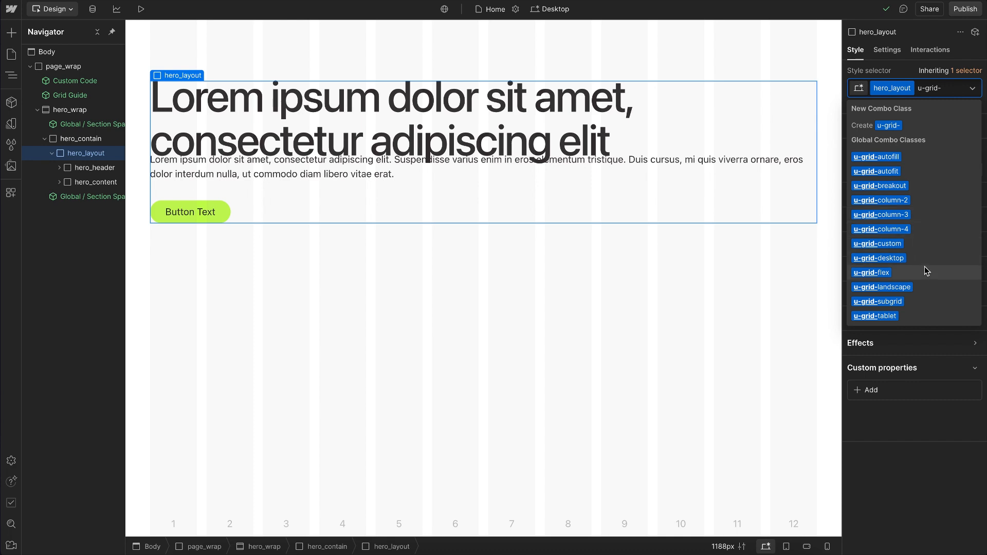
pyautogui.click(886, 262)
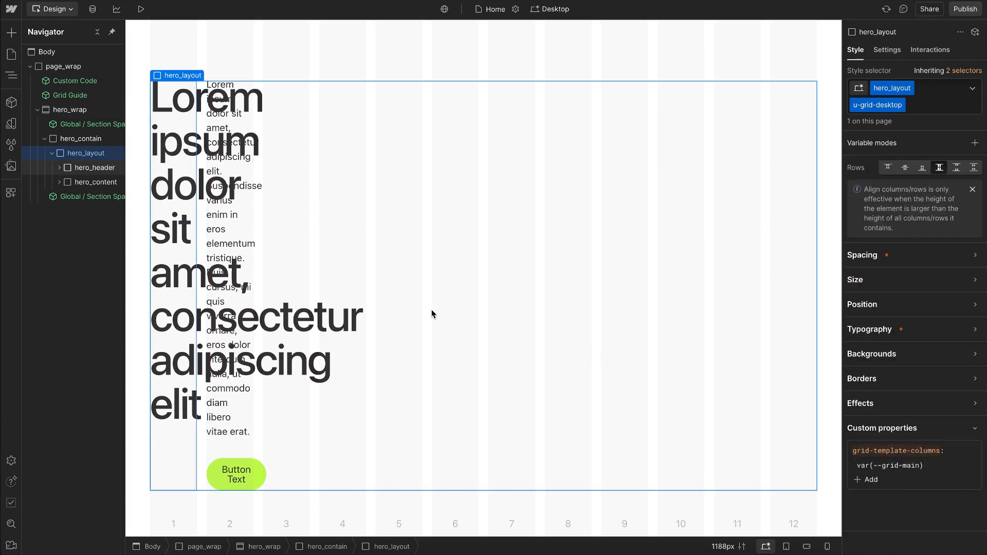
# Step: Add the u-column-7 utility class to hero_header
pyautogui.press('Down')
pyautogui.hotkey('ctrl', 'Return')
pyautogui.write('column-')
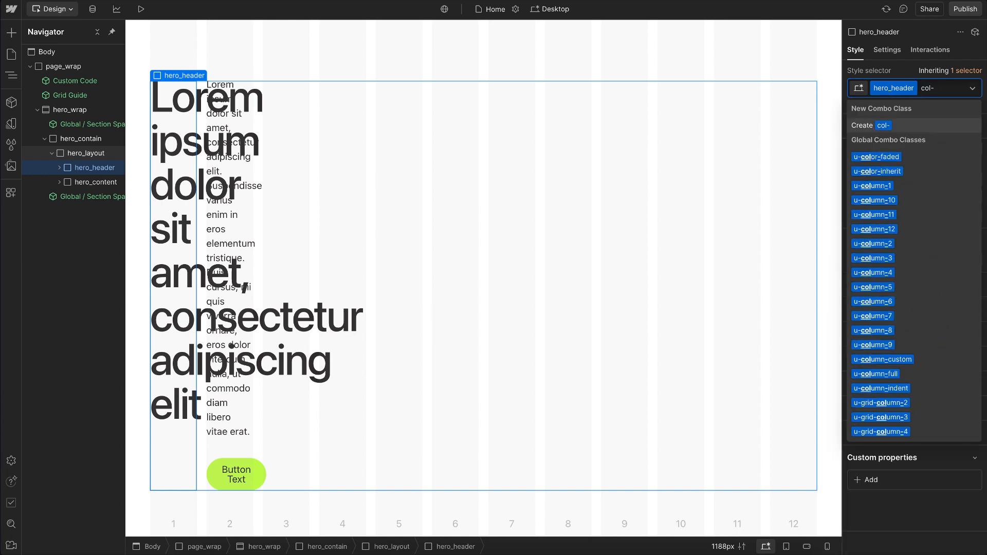
pyautogui.write('7')
pyautogui.click(899, 159)
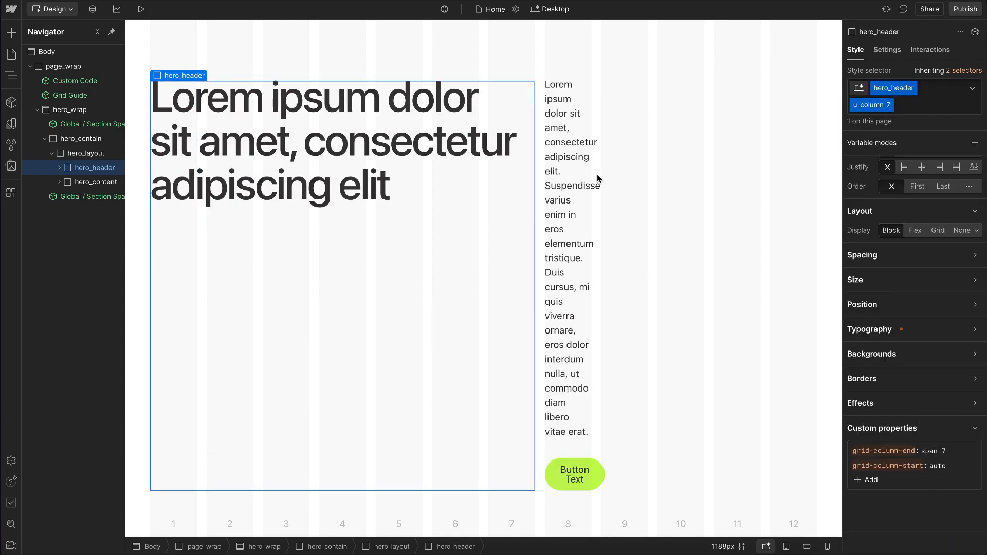
# Step: Add the u-column-full utility class to hero_content
pyautogui.click(95, 182)
pyautogui.press('super+Return')
pyautogui.write('col-ful')
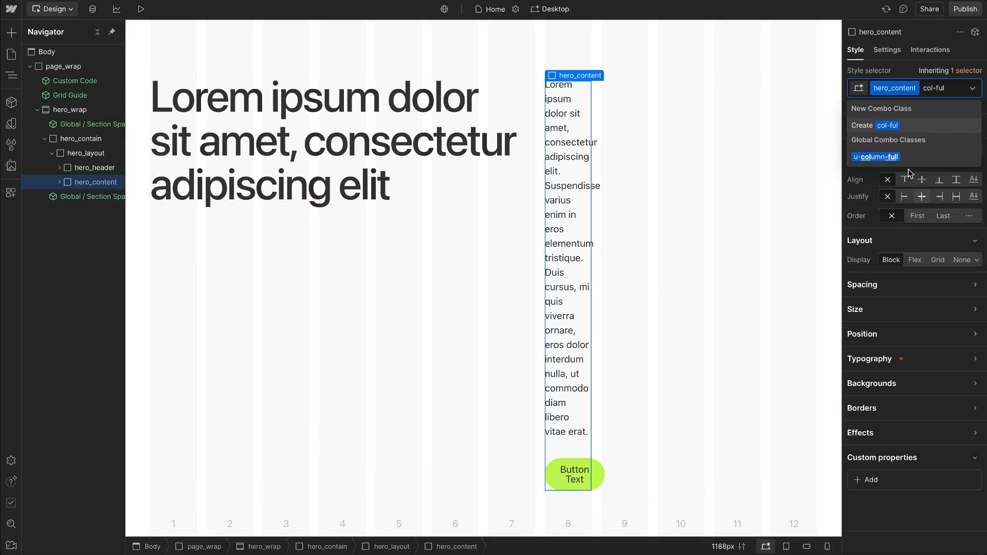
pyautogui.click(889, 160)
# Step: Set hero_content's grid-column-start custom property to 9
pyautogui.click(932, 465)
pyautogui.press('BackSpace')
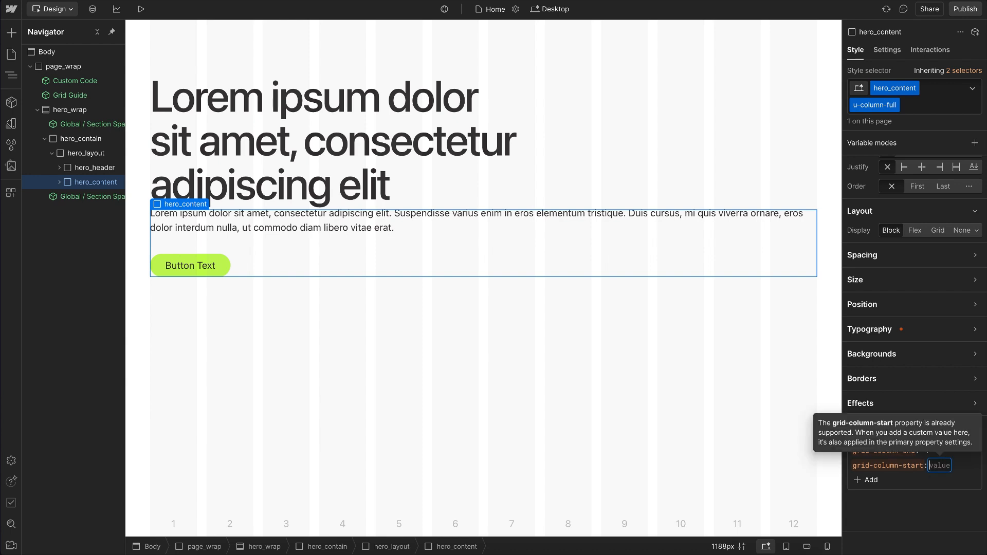
pyautogui.write('9')
pyautogui.press('Return')
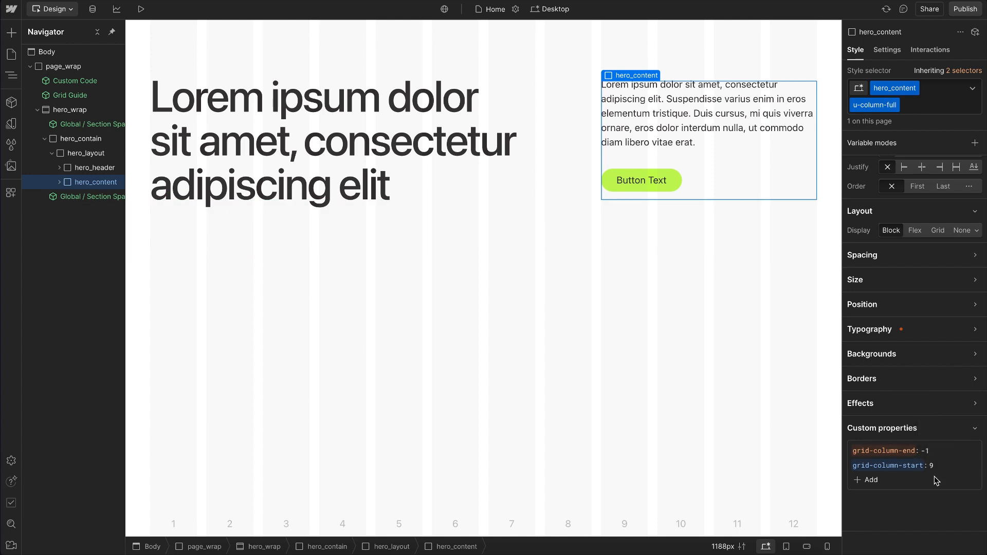
# Step: Check how hero_layout and hero_content behave at the tablet breakpoint, and return to desktop
pyautogui.click(589, 166)
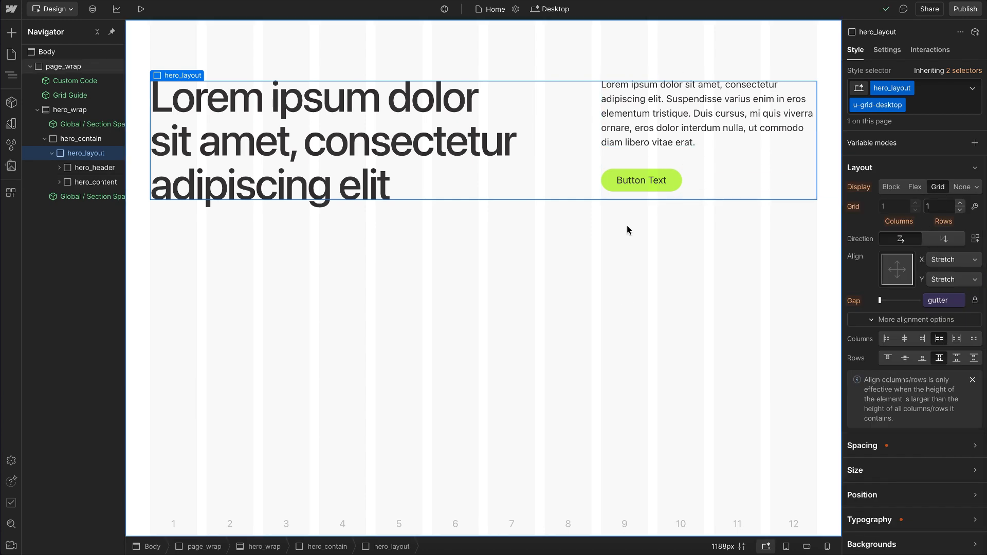
pyautogui.click(787, 548)
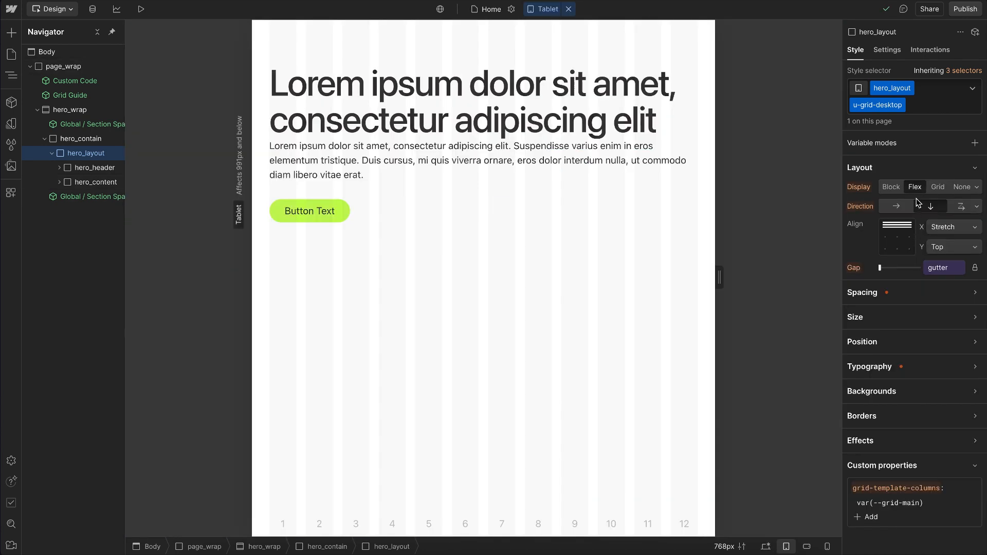
pyautogui.click(108, 183)
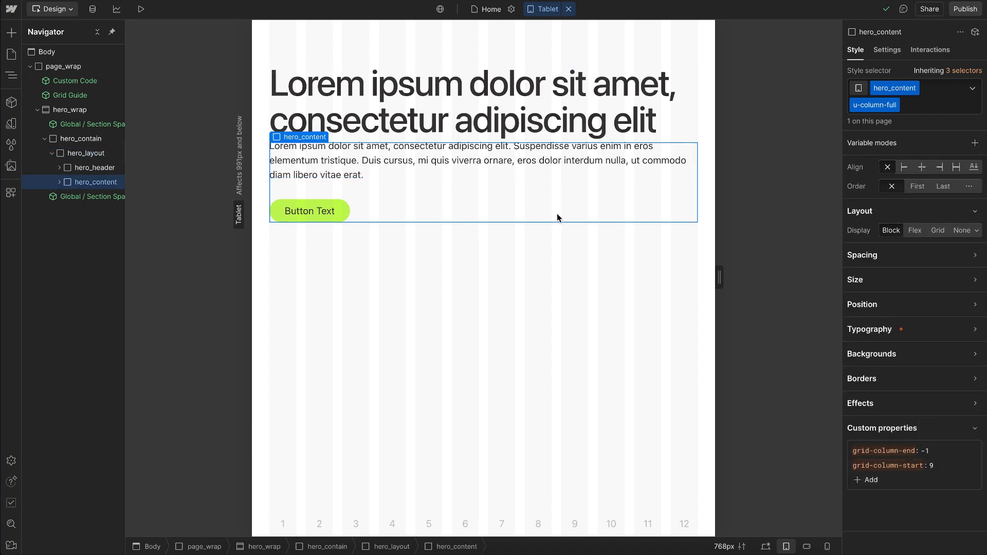
pyautogui.hotkey('shift', '1')
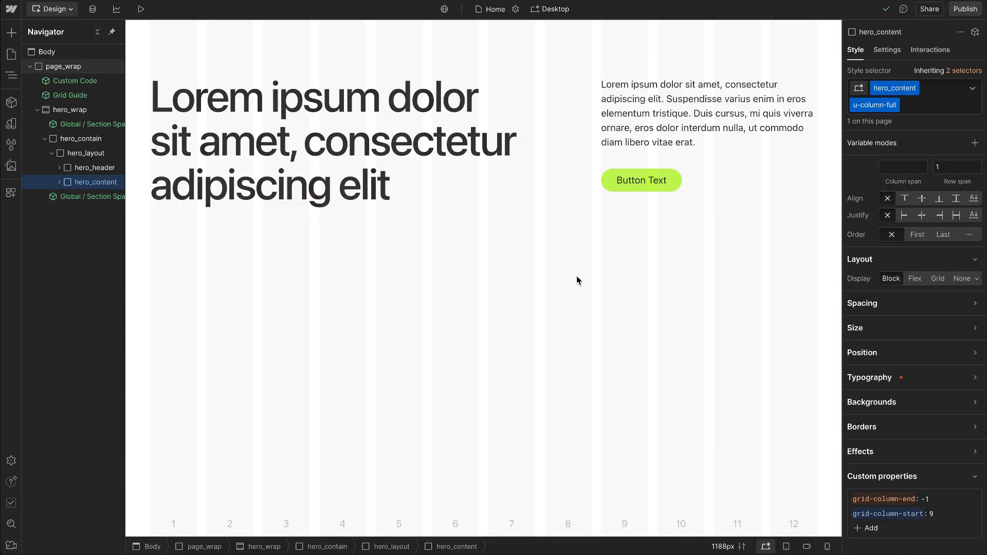
# Step: Replace hero_layout's u-grid-desktop class with u-grid-tablet and preview the layout at the tablet breakpoint
pyautogui.click(585, 141)
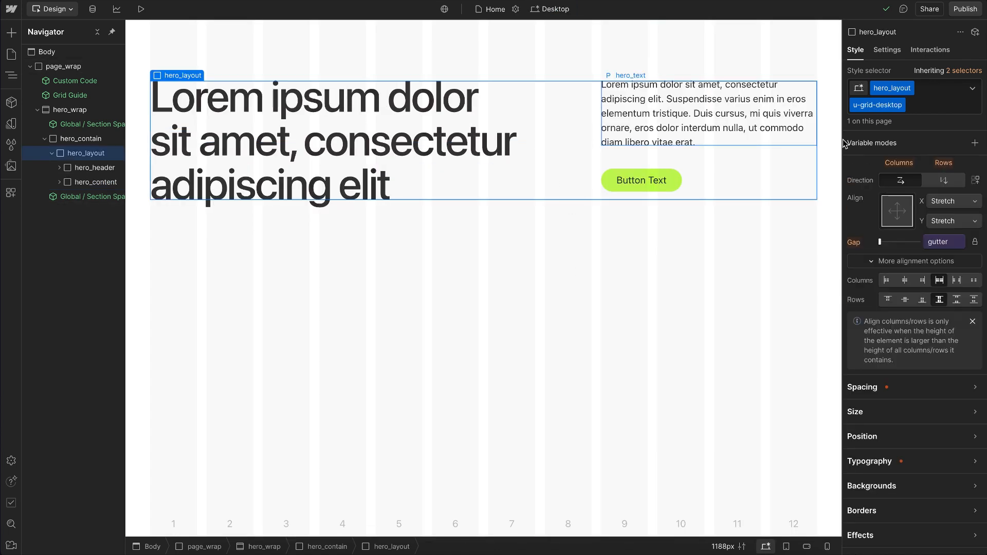
pyautogui.doubleClick(886, 104)
pyautogui.press('Right')
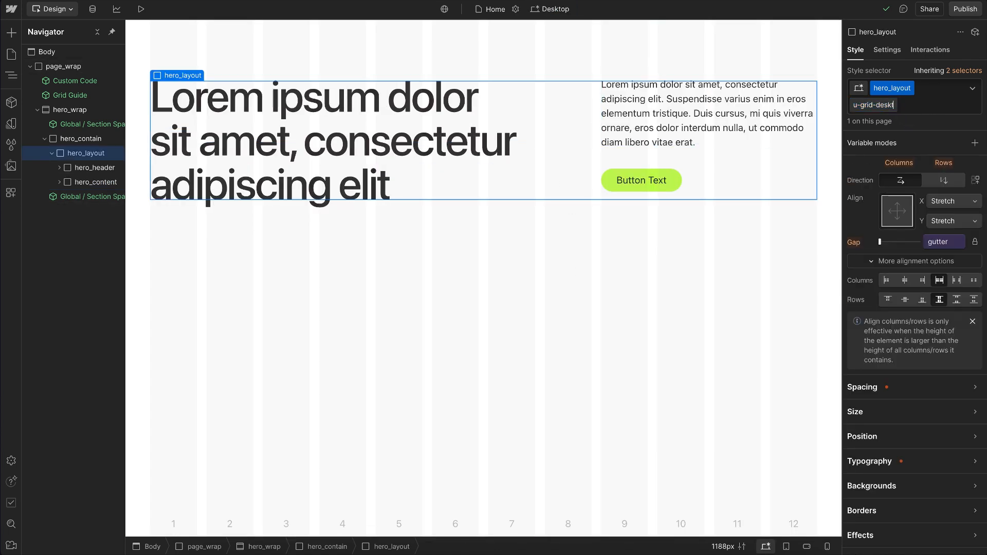
pyautogui.press('BackSpace')
pyautogui.press('BackSpace')
pyautogui.press('BackSpace')
pyautogui.press('BackSpace')
pyautogui.write('ta')
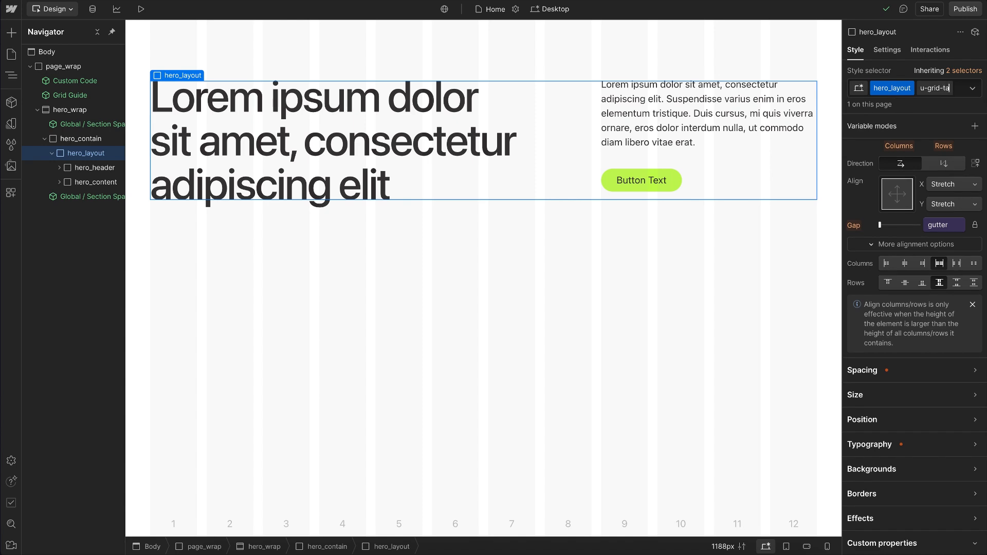
pyautogui.write('blet')
pyautogui.press('Return')
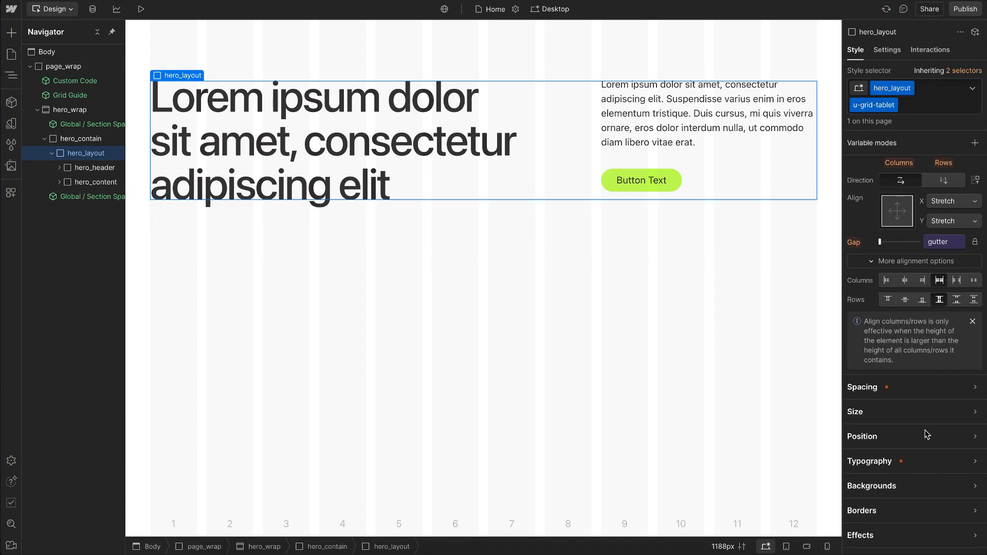
pyautogui.scroll(-3, 925, 432)
pyautogui.click(786, 547)
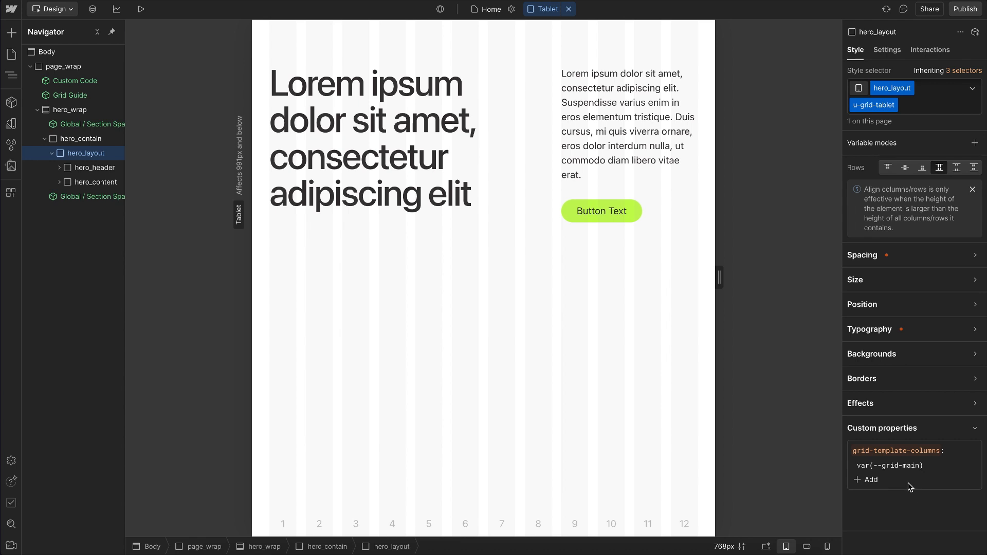
# Step: Replace hero_layout's u-grid-tablet class with u-grid-landscape at the Mobile (L) breakpoint
pyautogui.click(807, 547)
pyautogui.doubleClick(873, 109)
pyautogui.press('Right')
pyautogui.press('BackSpace')
pyautogui.press('BackSpace')
pyautogui.press('BackSpace')
pyautogui.press('BackSpace')
pyautogui.write('lan')
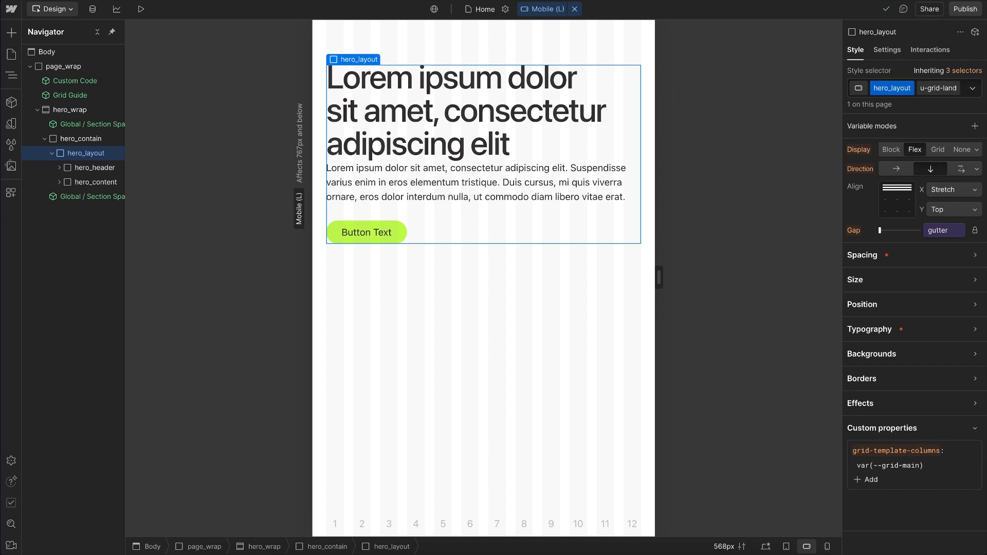
pyautogui.write('d')
pyautogui.press('Escape')
pyautogui.doubleClick(874, 105)
pyautogui.press('Right')
pyautogui.press('BackSpace')
pyautogui.press('BackSpace')
pyautogui.press('BackSpace')
pyautogui.press('BackSpace')
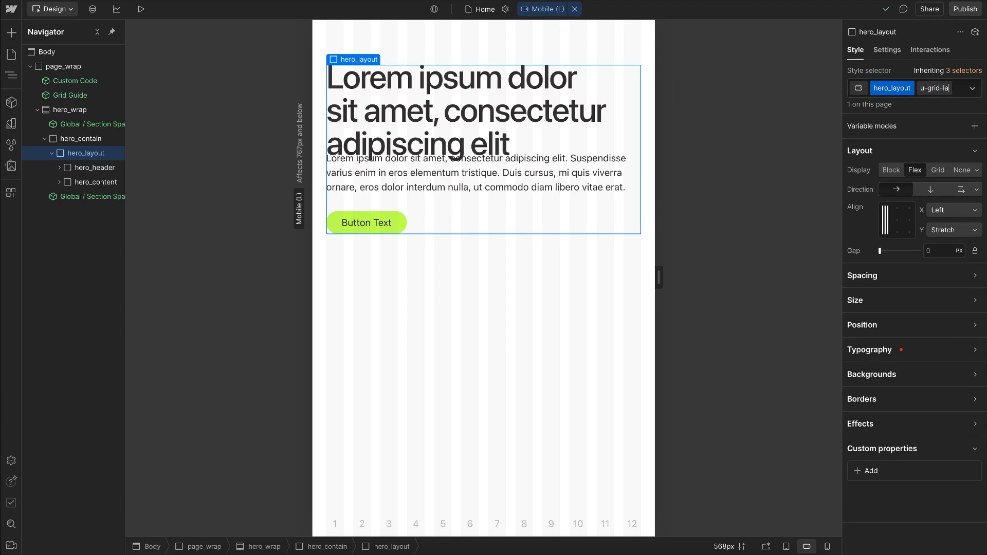
pyautogui.write('landscape')
pyautogui.press('Return')
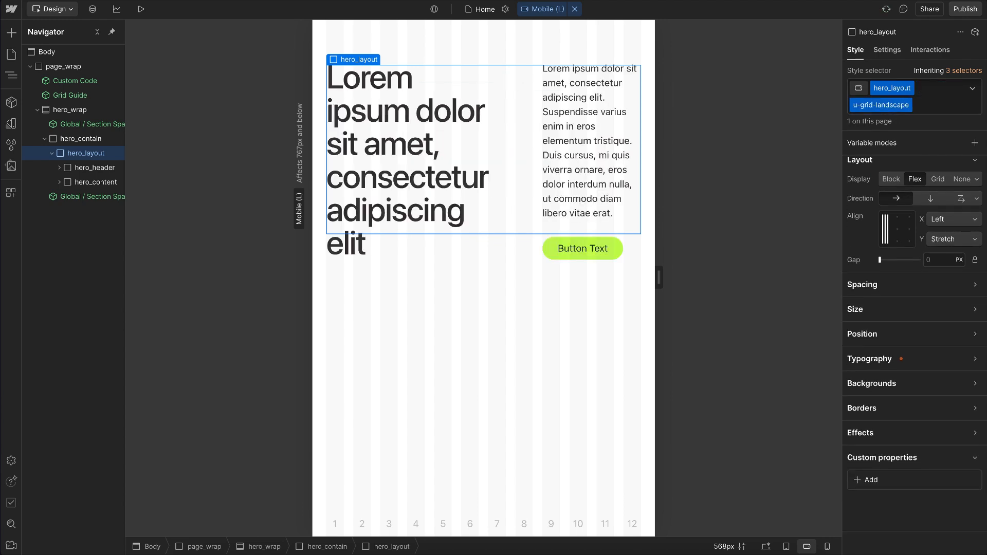
pyautogui.click(829, 547)
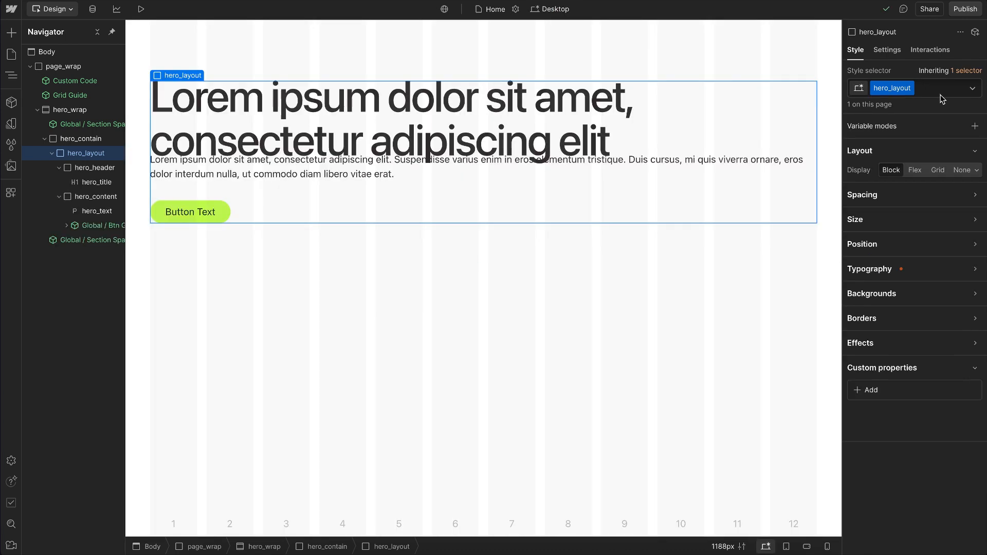
# Step: Add the u-grid-custom class to hero_layout on desktop and set its grid-template-columns to var(--grid-2)
pyautogui.click(941, 94)
pyautogui.write('u-grid-cus')
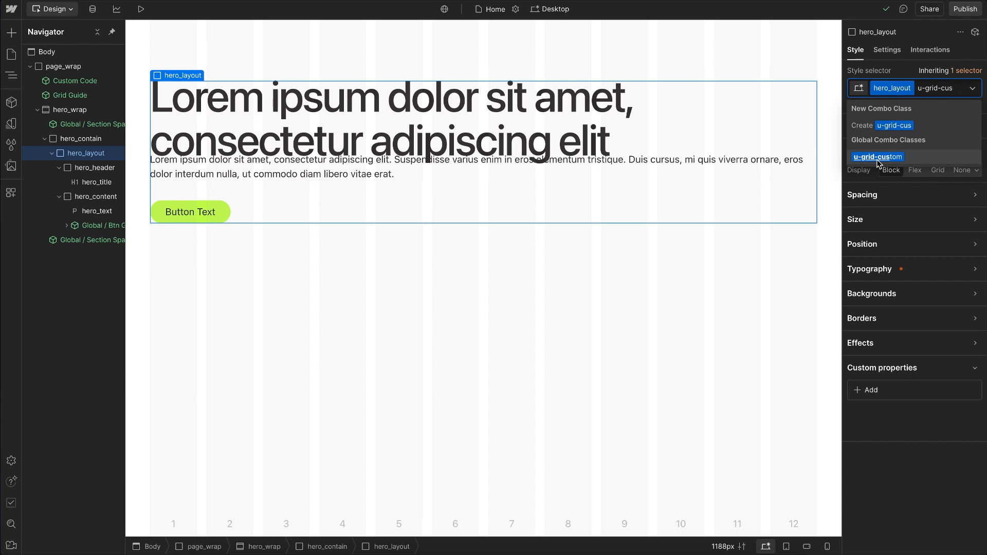
pyautogui.click(877, 157)
pyautogui.scroll(-4, 920, 468)
pyautogui.click(904, 465)
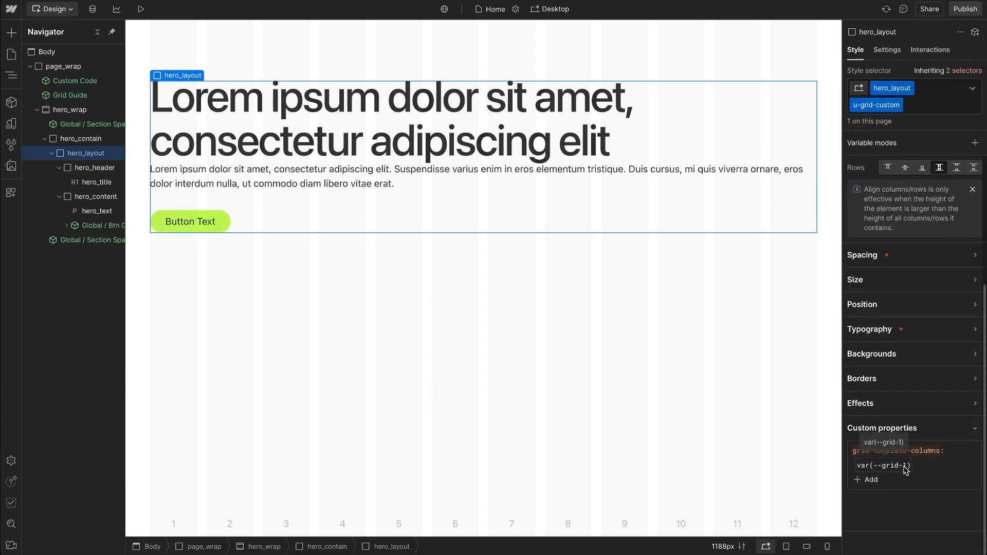
pyautogui.press('BackSpace')
pyautogui.write('2')
pyautogui.press('Return')
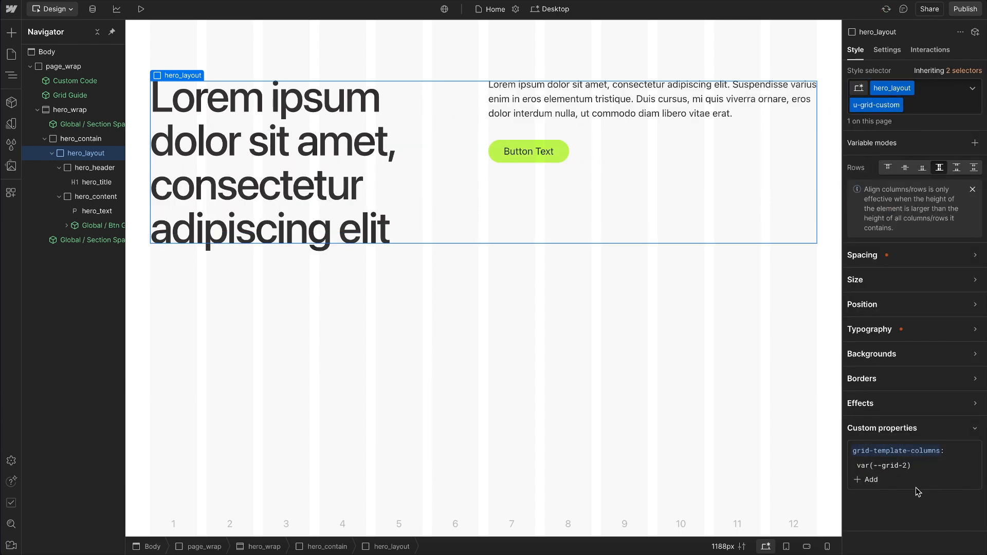
# Step: Set hero_layout's grid-template-columns to var(--grid-1) at the Mobile (L) breakpoint
pyautogui.click(787, 547)
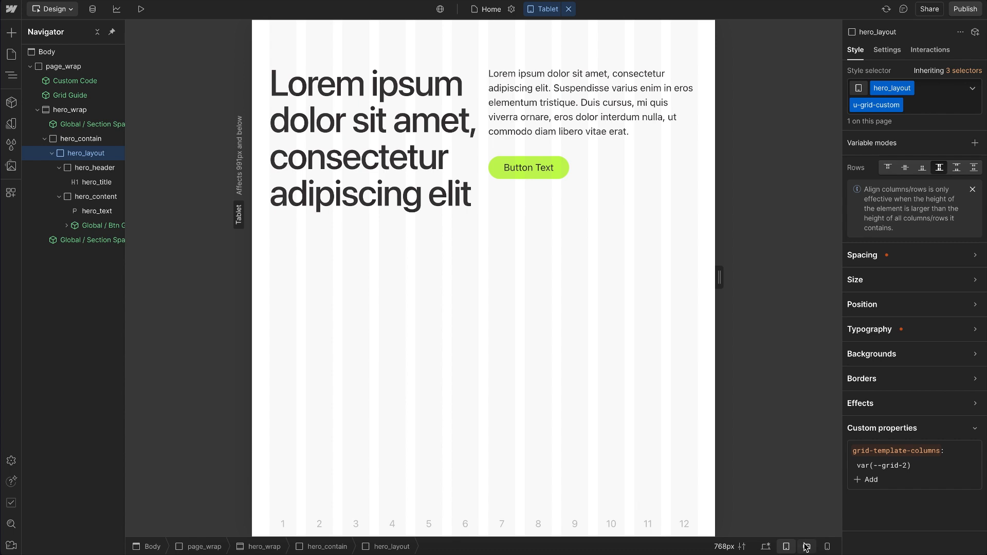
pyautogui.click(807, 546)
pyautogui.click(904, 465)
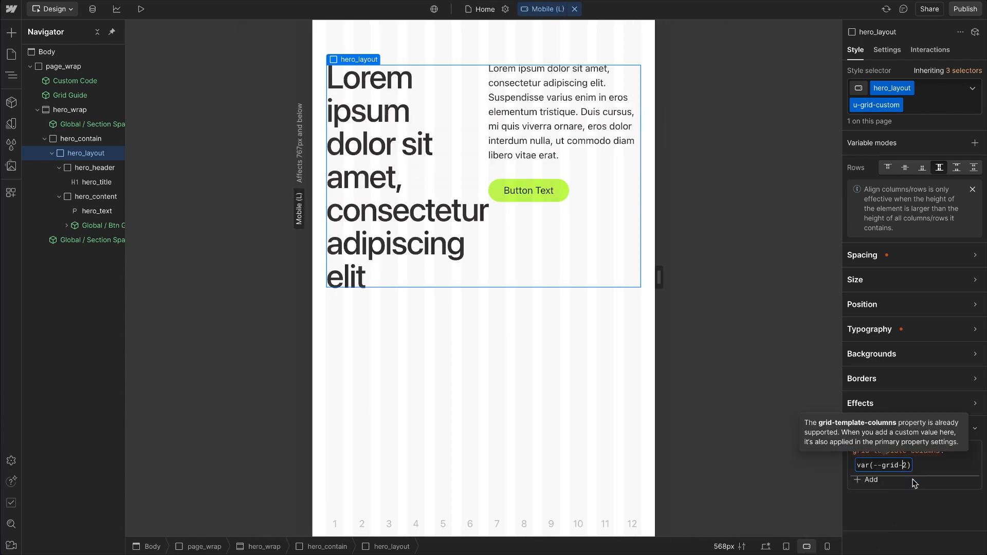
pyautogui.press('BackSpace')
pyautogui.write('1')
pyautogui.press('Return')
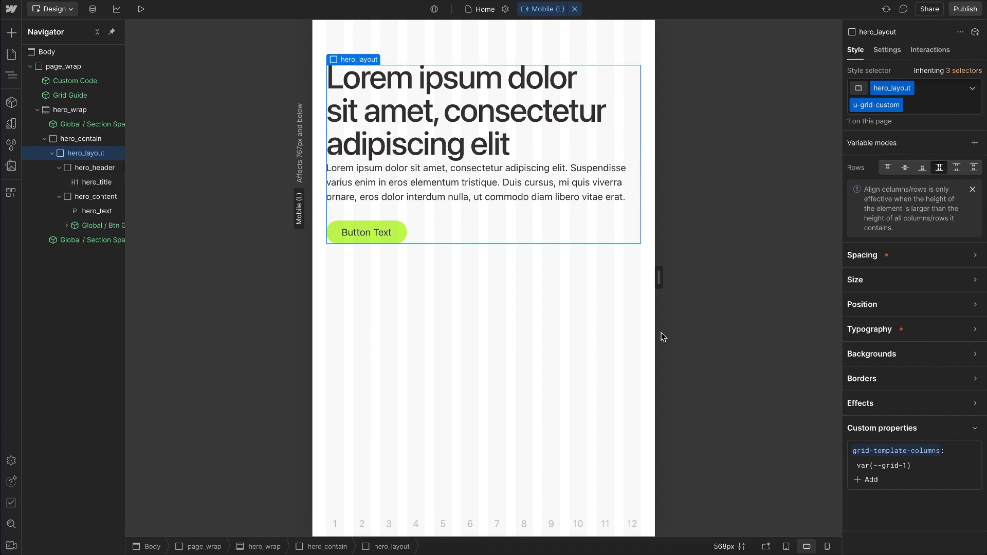
# Step: Unlink the gaps on the base hero_layout class, set its row gap to the space 6 variable, and preview Mobile (L)
pyautogui.click(765, 546)
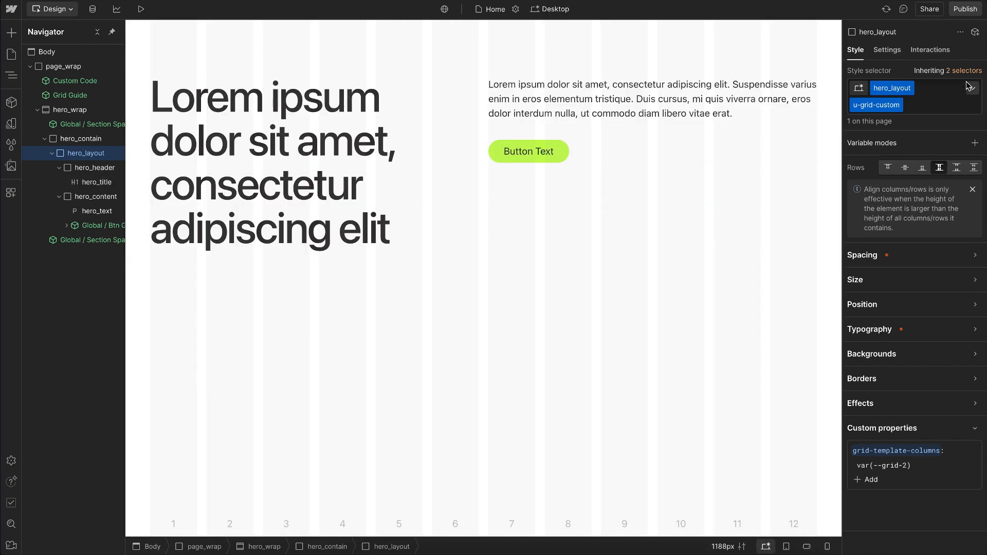
pyautogui.click(964, 71)
pyautogui.click(905, 159)
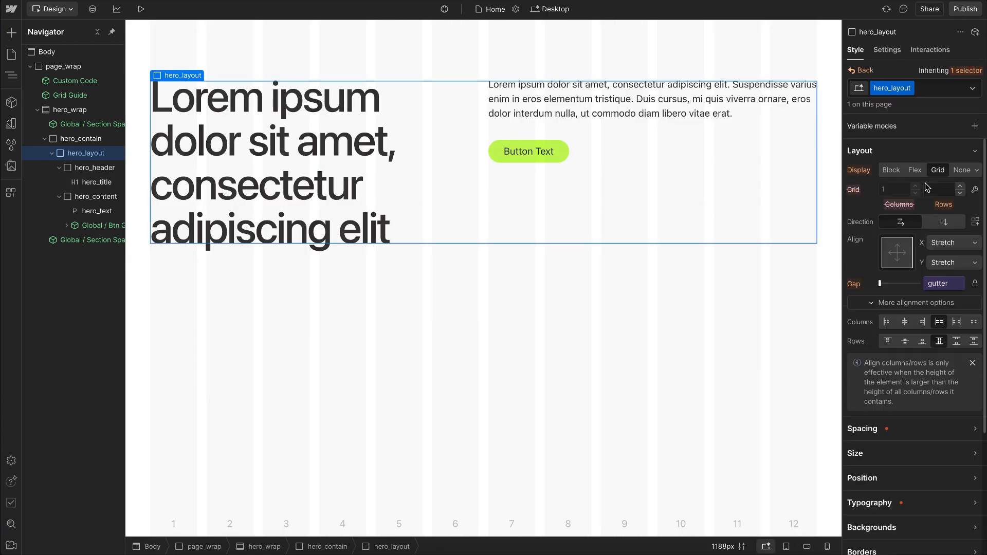
pyautogui.click(975, 283)
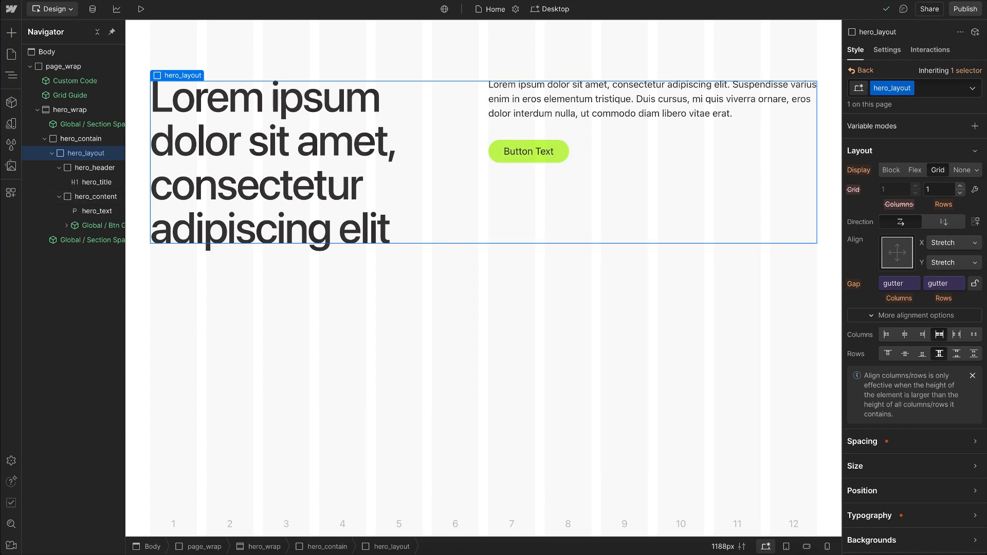
pyautogui.click(939, 286)
pyautogui.write('space')
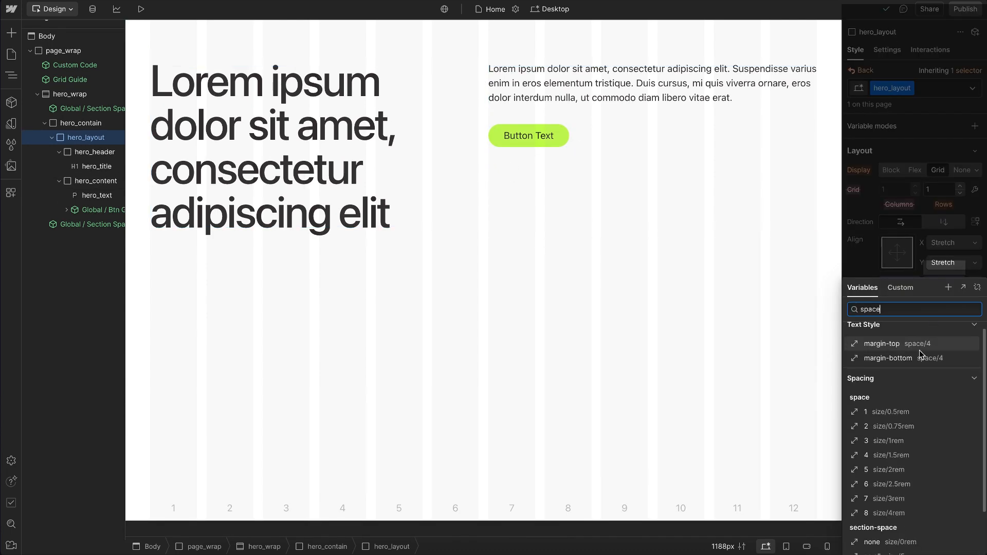
pyautogui.click(875, 487)
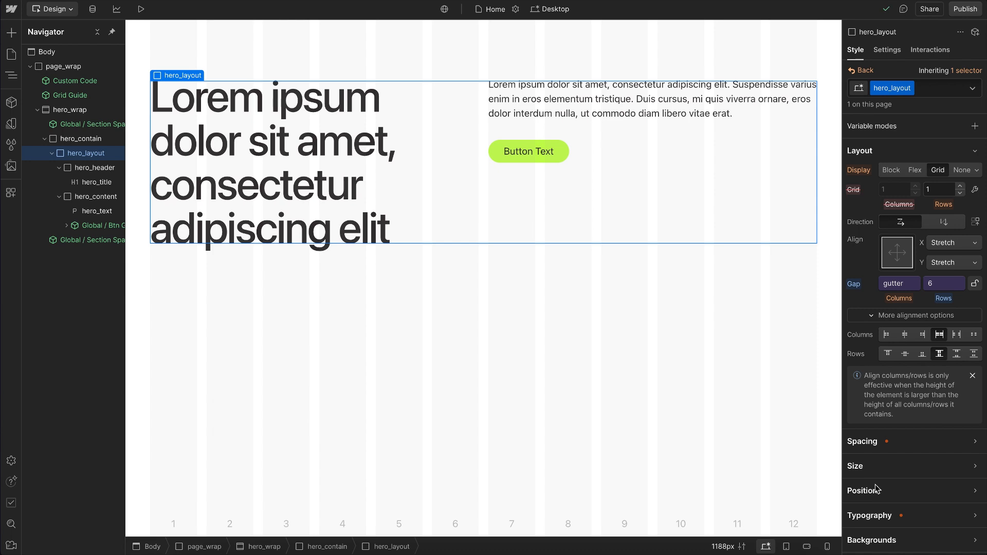
pyautogui.click(807, 546)
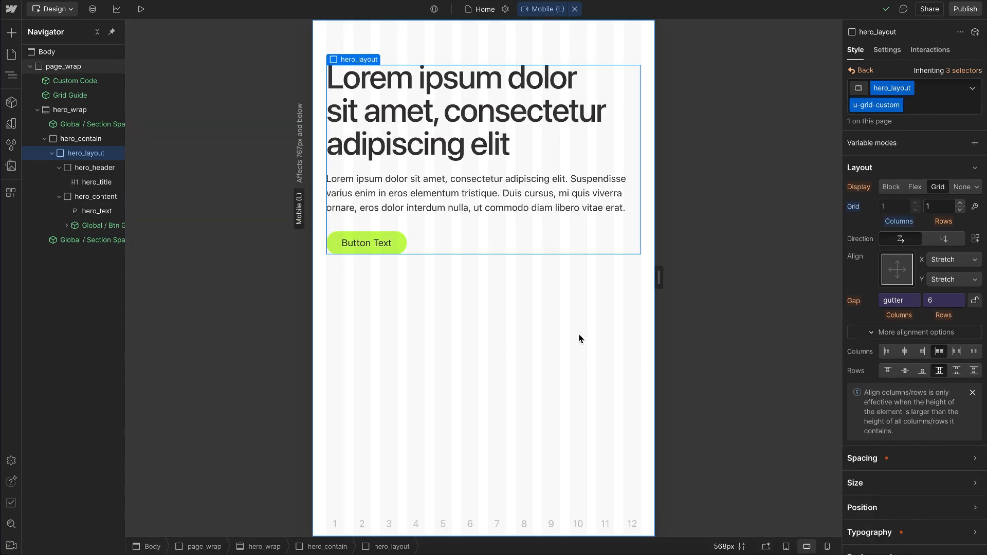
# Step: Add the u-gap-row-6 utility class to hero_layout after u-grid-custom
pyautogui.click(932, 102)
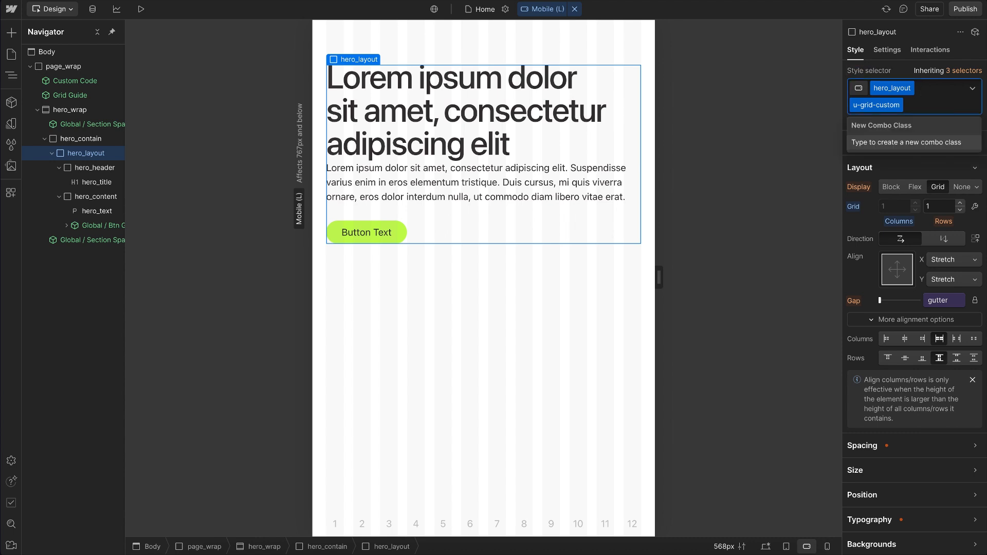
pyautogui.write('gap-row')
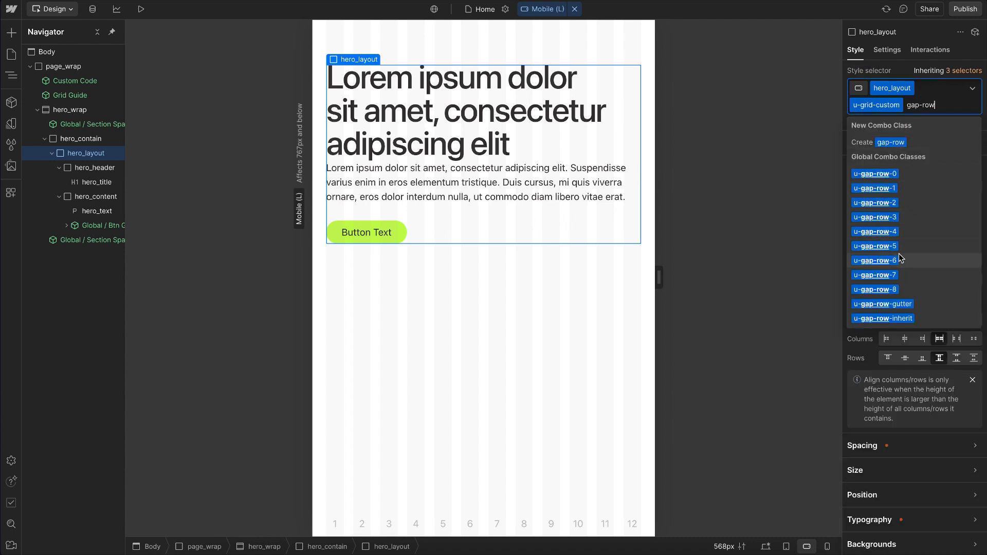
pyautogui.click(901, 260)
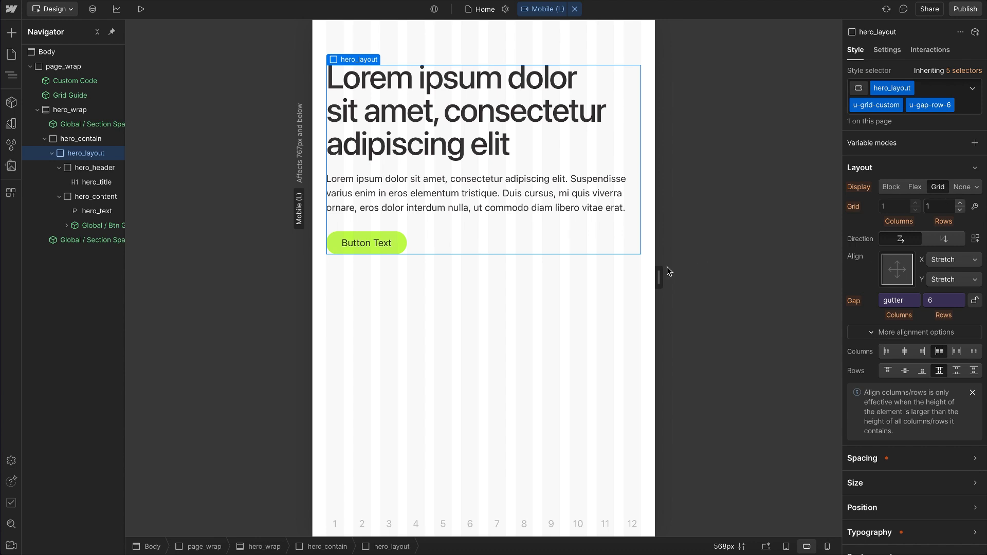
# Step: Replace hero_layout's u-grid-custom class with u-grid-flex on the desktop breakpoint
pyautogui.click(765, 547)
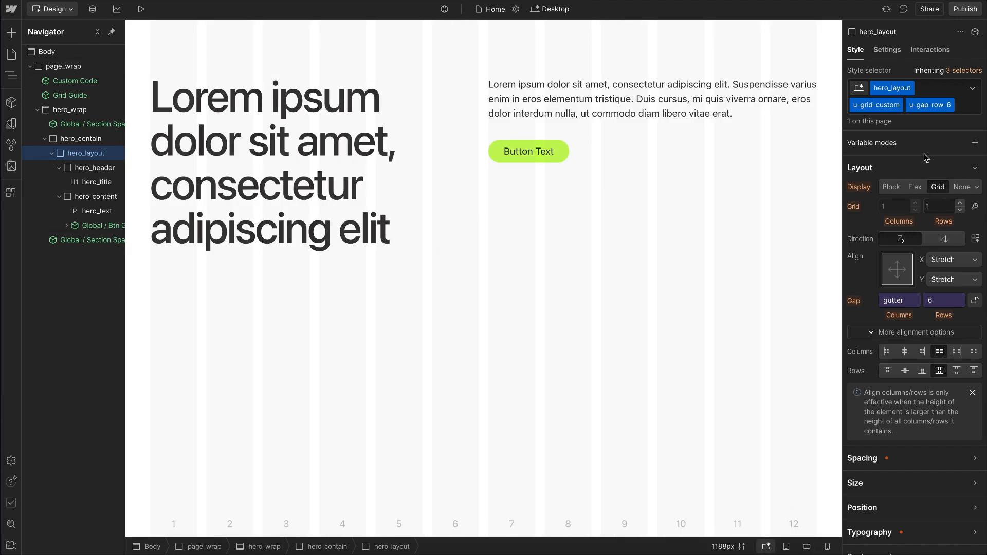
pyautogui.click(946, 98)
pyautogui.press('BackSpace')
pyautogui.press('BackSpace')
pyautogui.write('u-g')
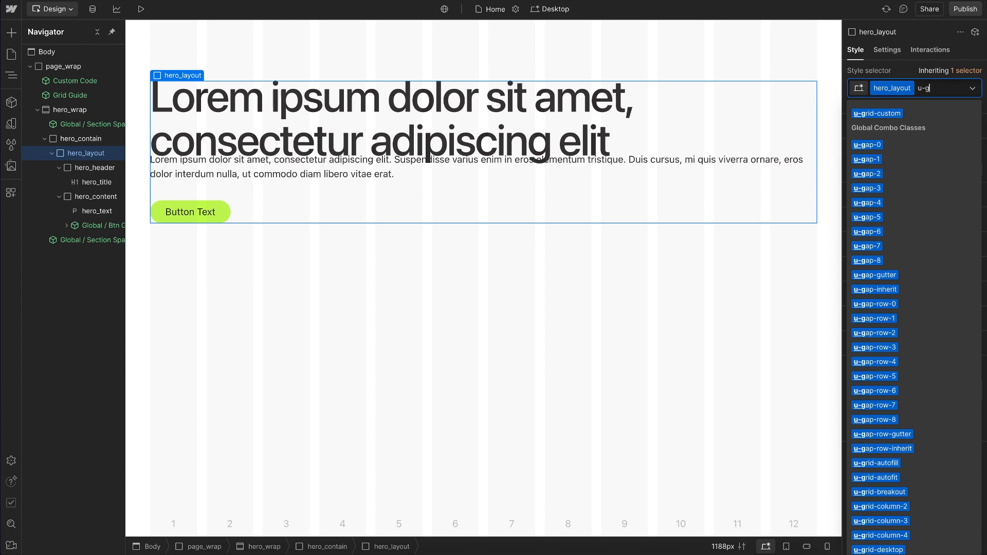
pyautogui.write('rid-flex')
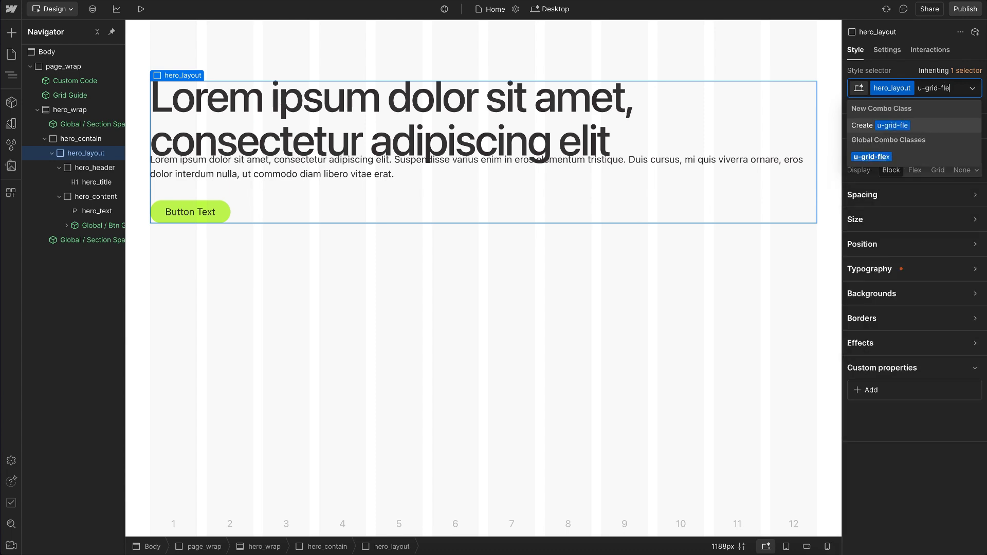
pyautogui.click(886, 159)
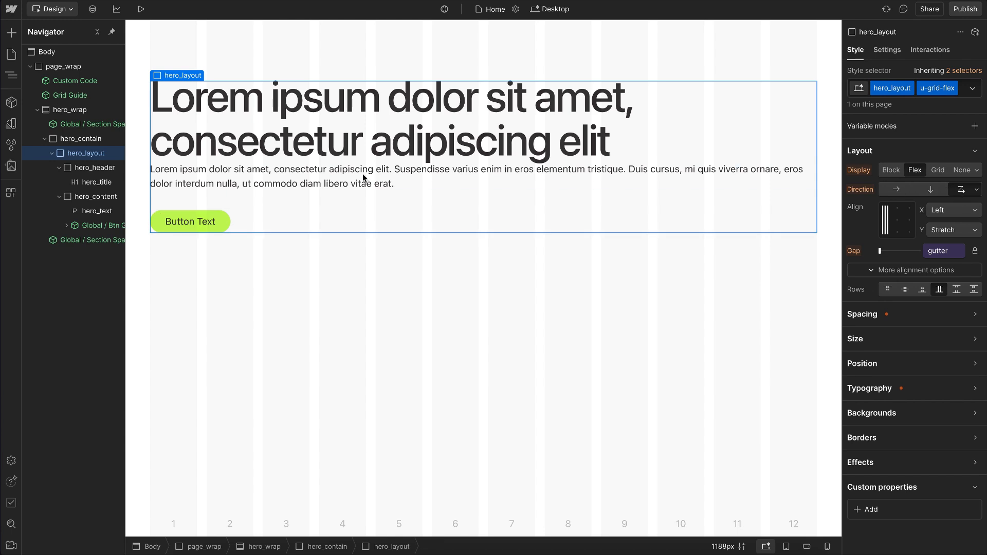
# Step: Set hero_header's width to the column-width 6 variable
pyautogui.click(97, 173)
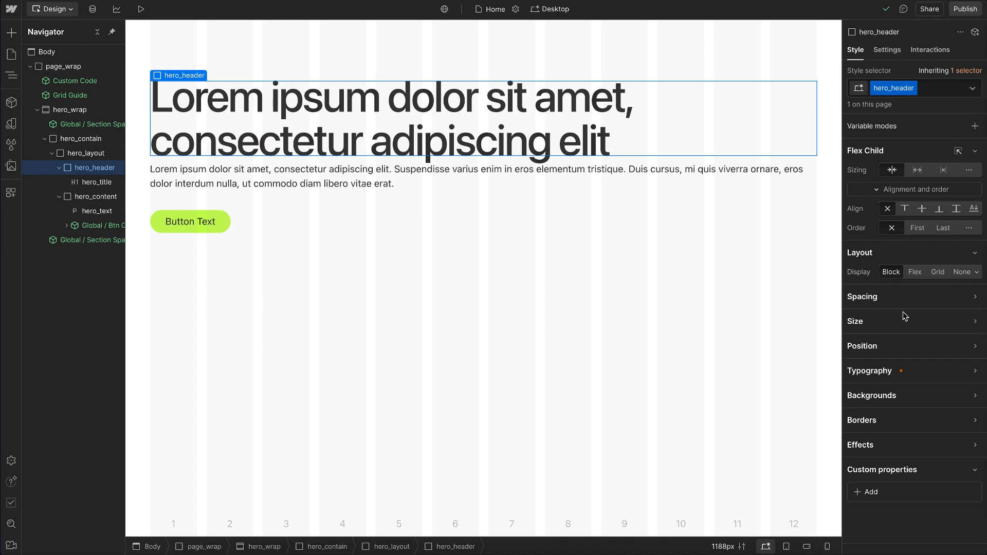
pyautogui.click(888, 327)
pyautogui.click(882, 337)
pyautogui.write('c')
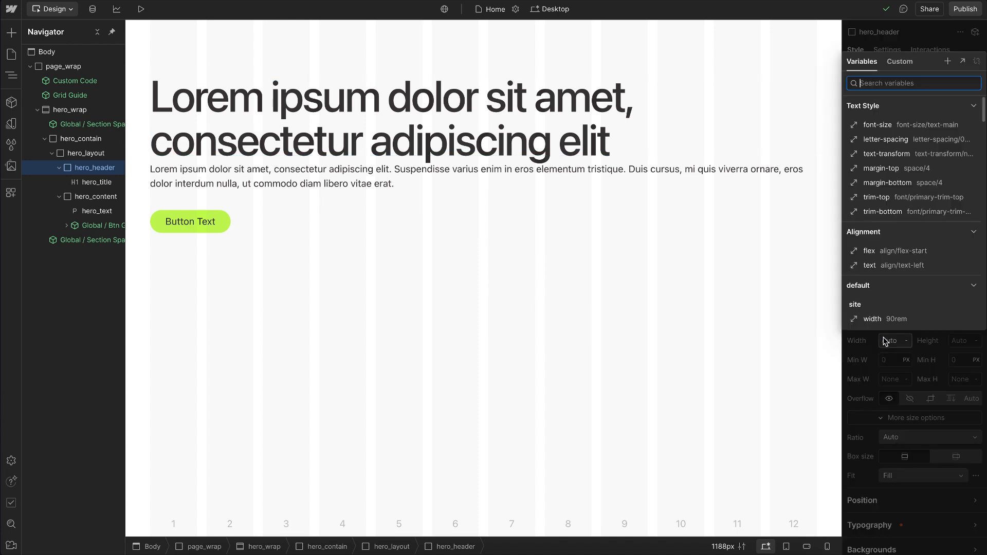
pyautogui.write('ol')
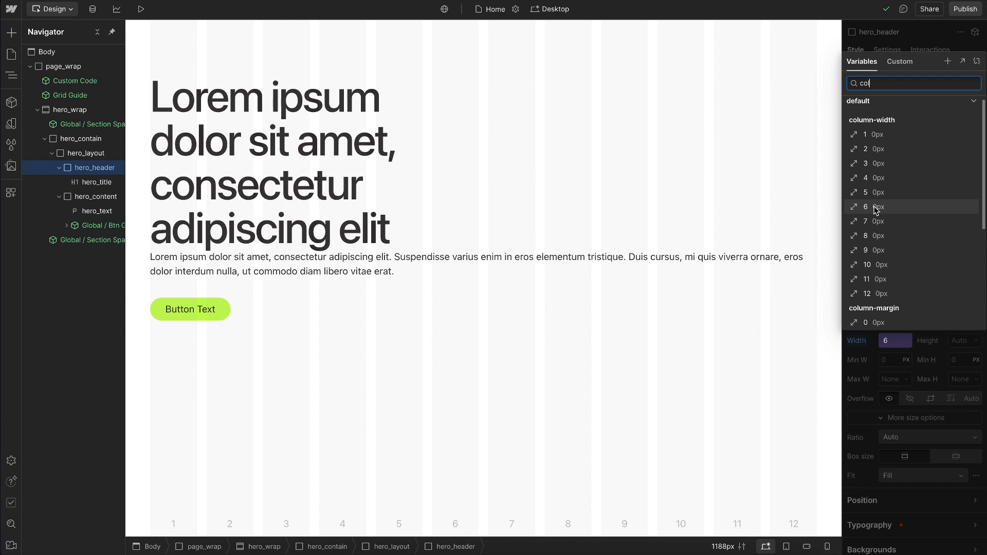
pyautogui.click(875, 208)
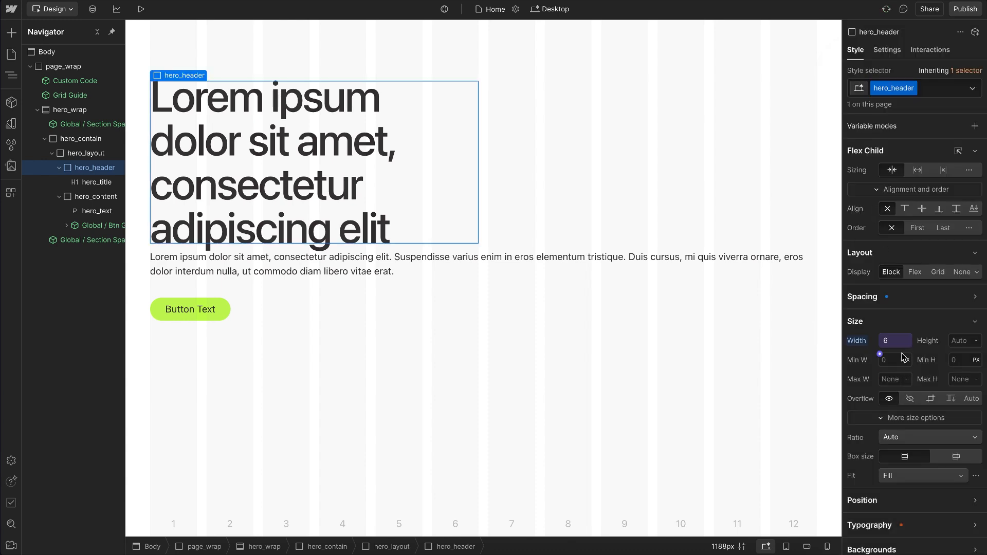
# Step: Try the column-margin variables 3, 1 and 2 as hero_header's left margin
pyautogui.click(890, 302)
pyautogui.click(859, 343)
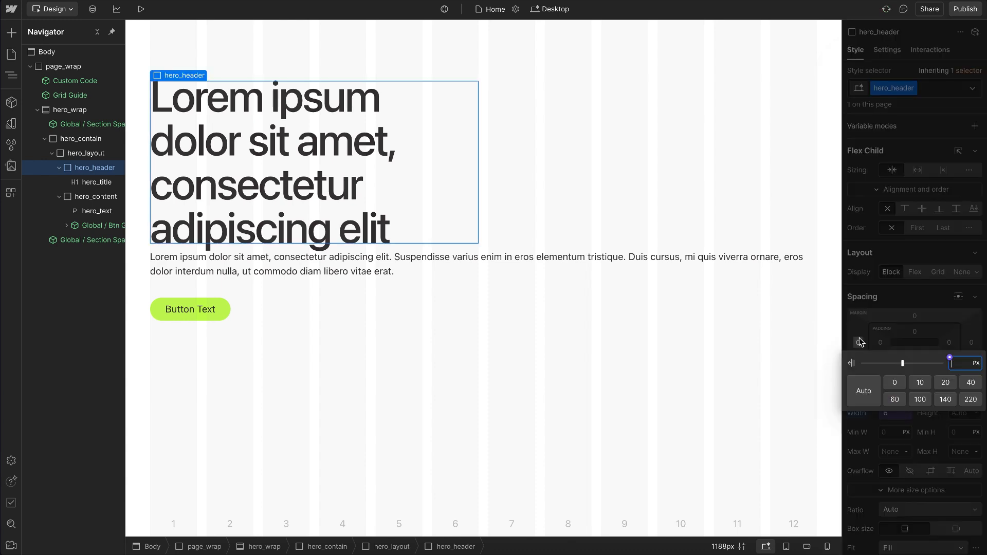
pyautogui.click(950, 358)
pyautogui.write('col')
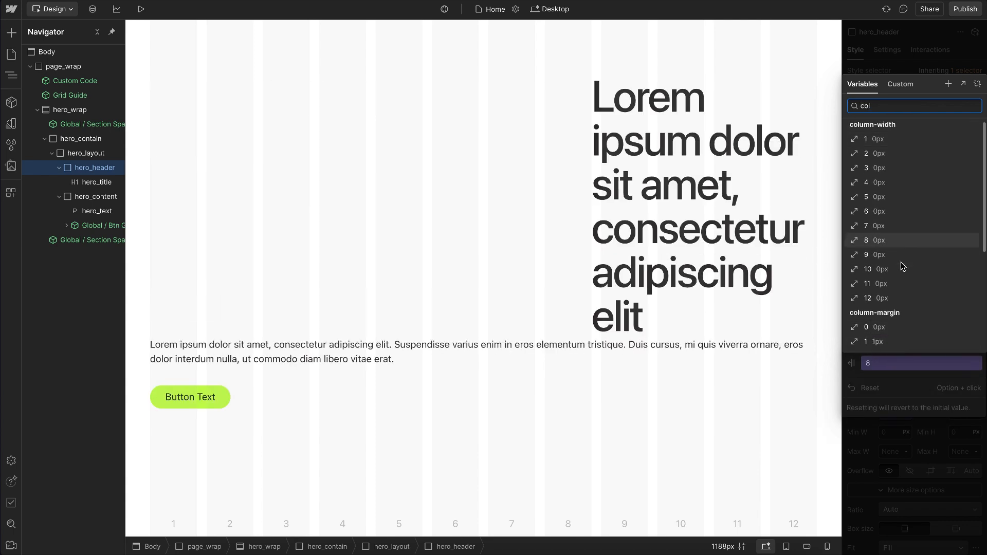
pyautogui.scroll(-3, 900, 260)
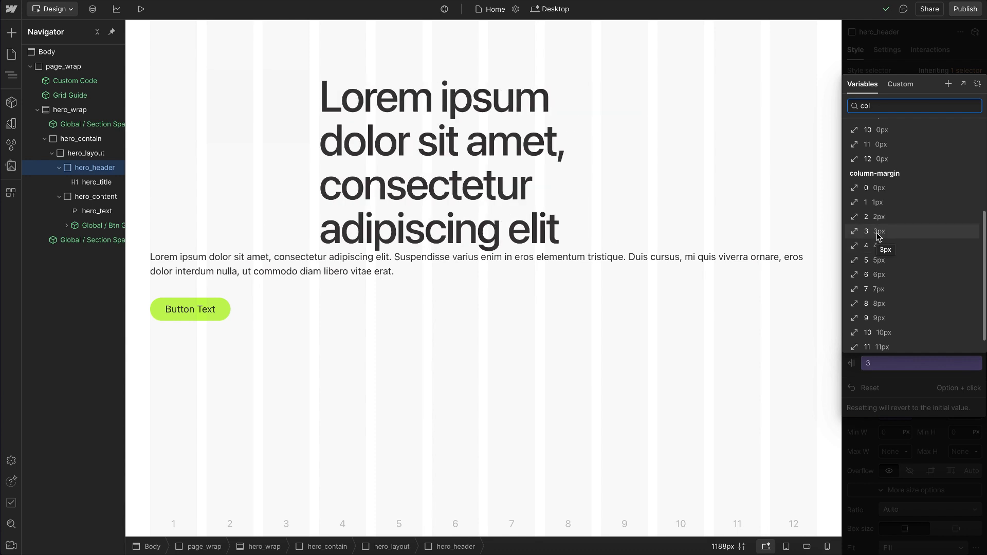
pyautogui.scroll(3, 878, 237)
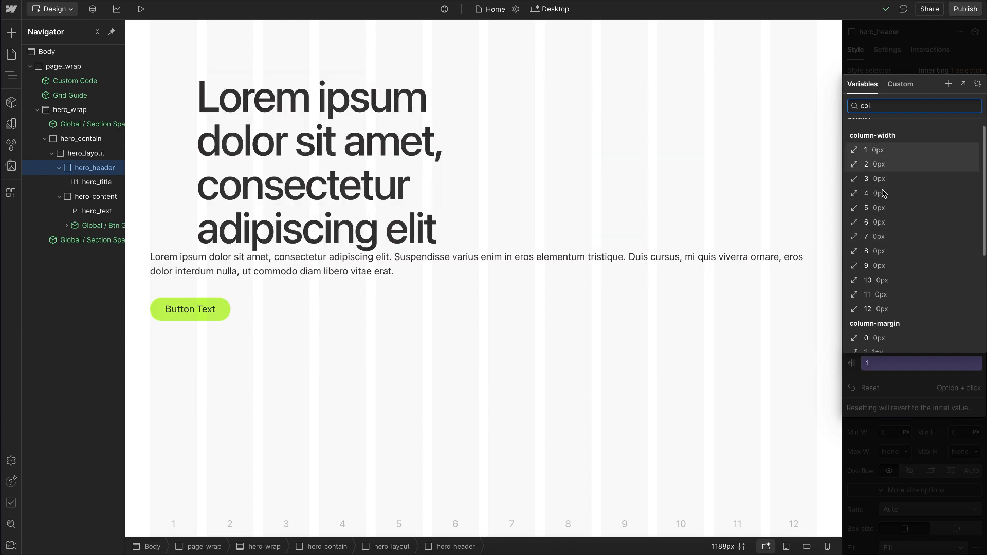
pyautogui.scroll(-2, 883, 237)
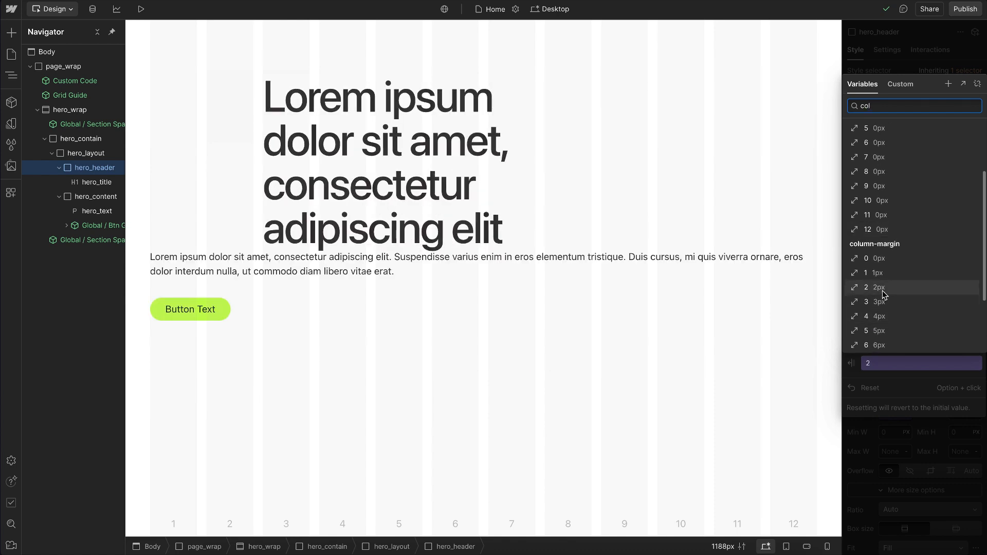
pyautogui.click(879, 466)
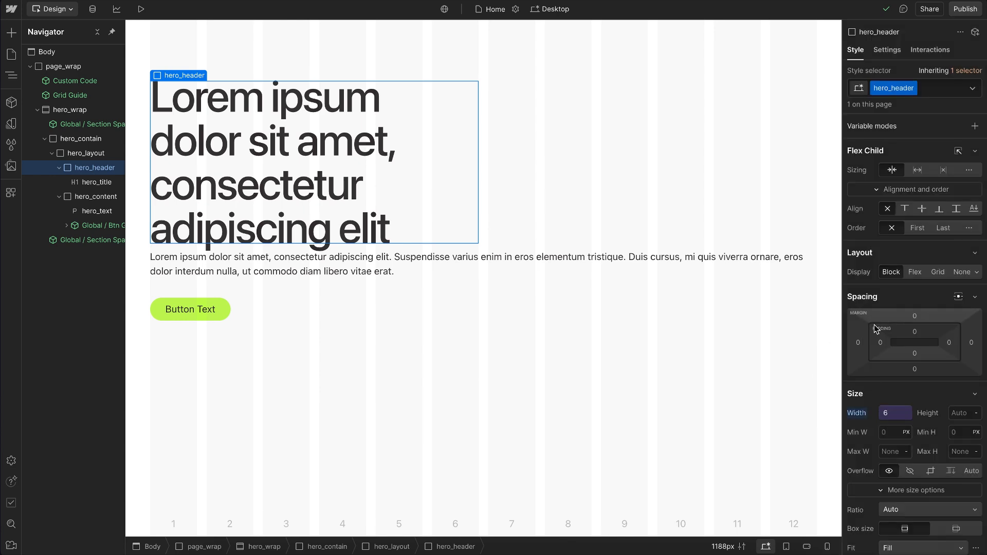
# Step: Set hero_header's width to the column-width 7 variable
pyautogui.click(888, 418)
pyautogui.scroll(-1, 905, 381)
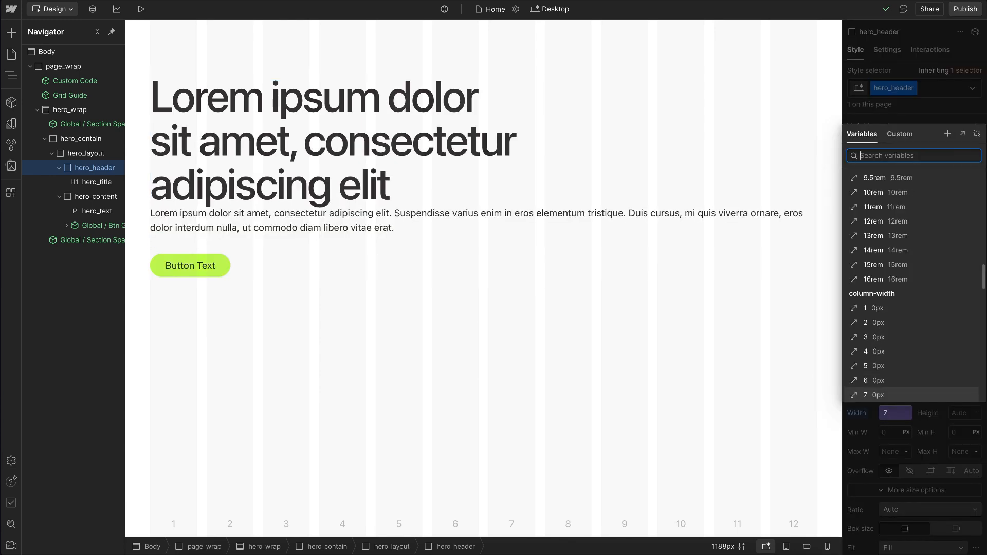
pyautogui.press('Escape')
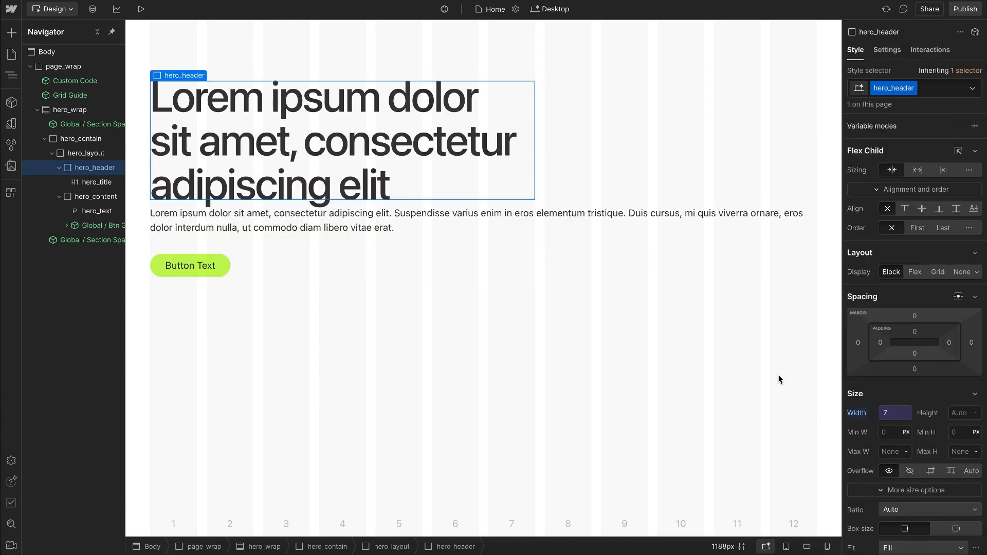
# Step: Set hero_content's width to the column-width 4 variable on the desktop breakpoint
pyautogui.click(88, 197)
pyautogui.click(882, 411)
pyautogui.write('cl')
pyautogui.press('BackSpace')
pyautogui.write('ol')
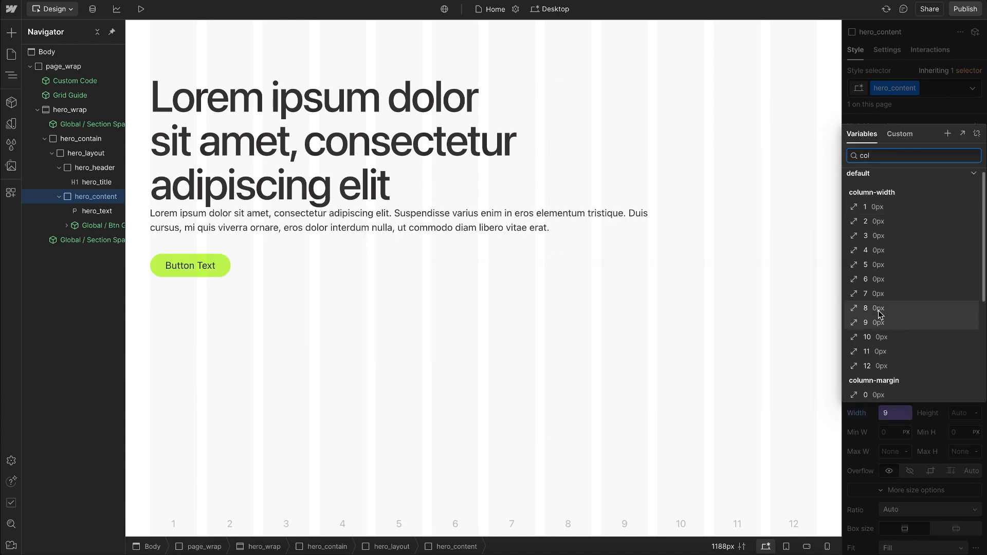
pyautogui.click(878, 251)
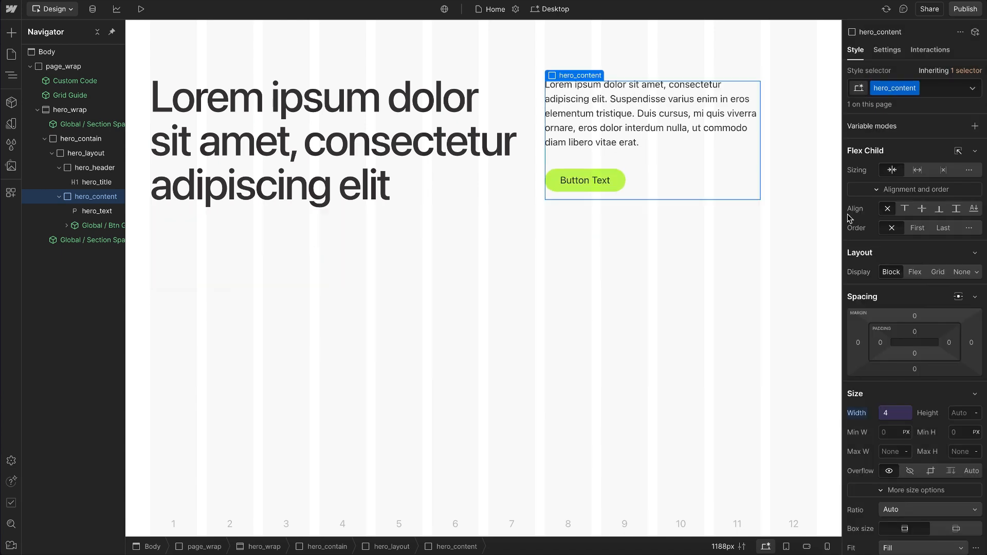
# Step: Align hero_layout's children with horizontal space between and vertical top, and preview the Tablet breakpoint
pyautogui.click(775, 140)
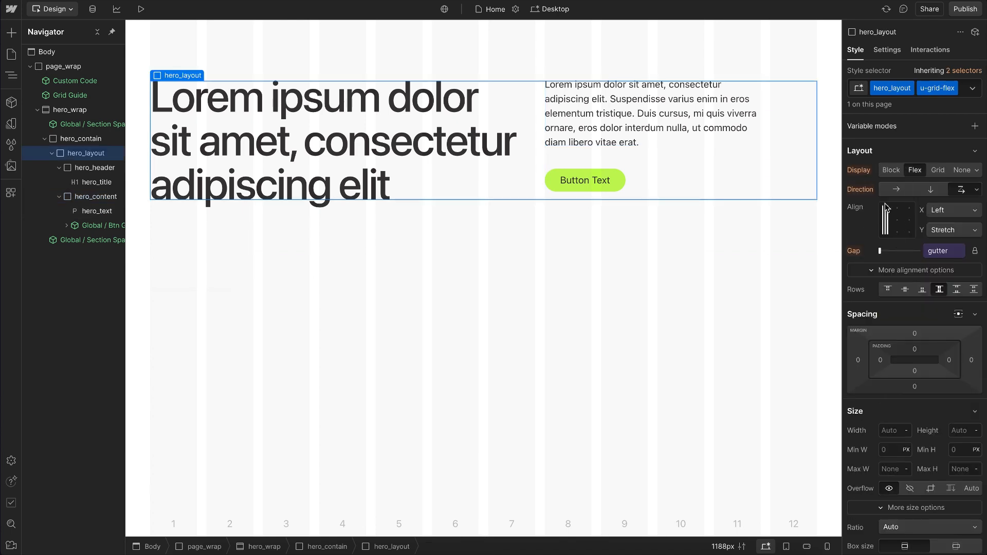
pyautogui.doubleClick(885, 209)
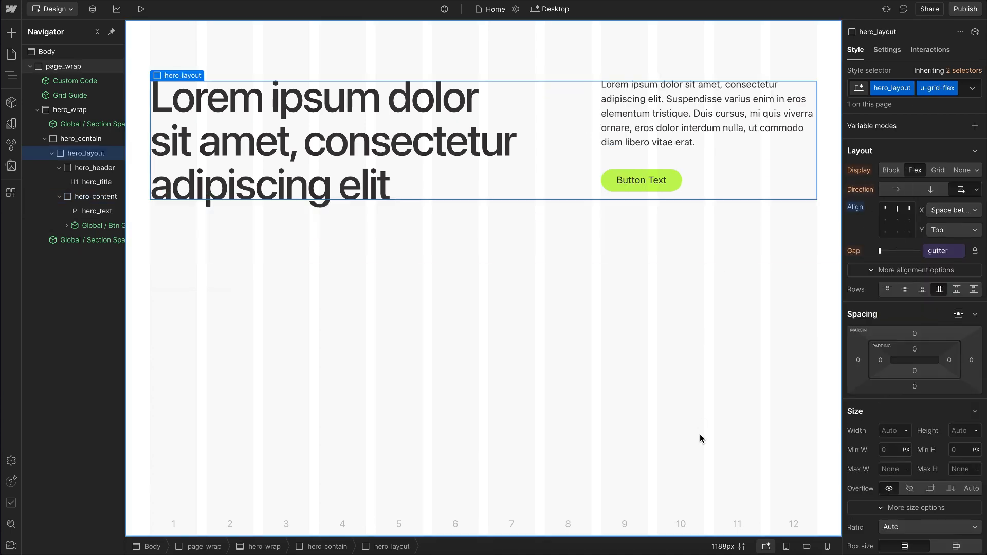
pyautogui.click(786, 546)
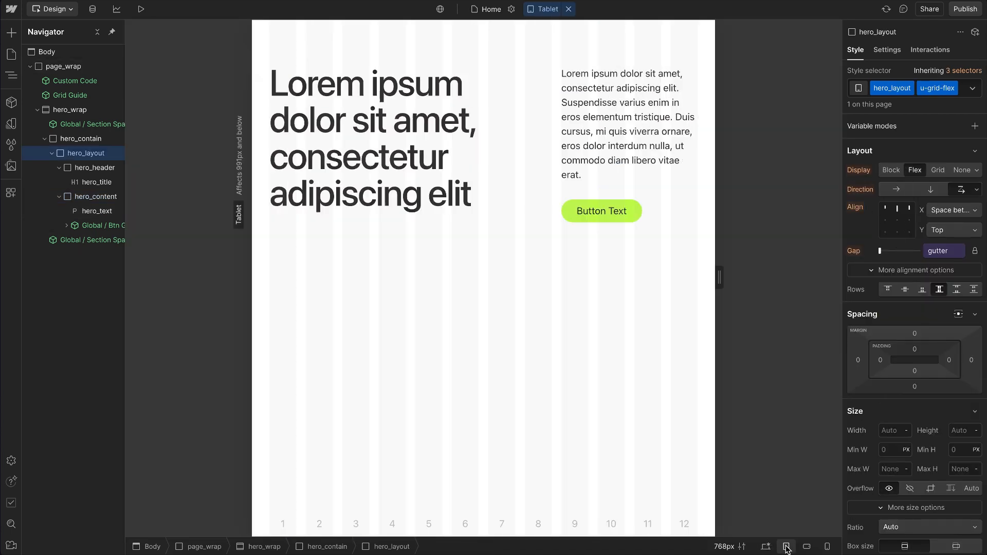
# Step: Set hero_header's width to the column-width 12 variable at the Tablet breakpoint
pyautogui.click(94, 167)
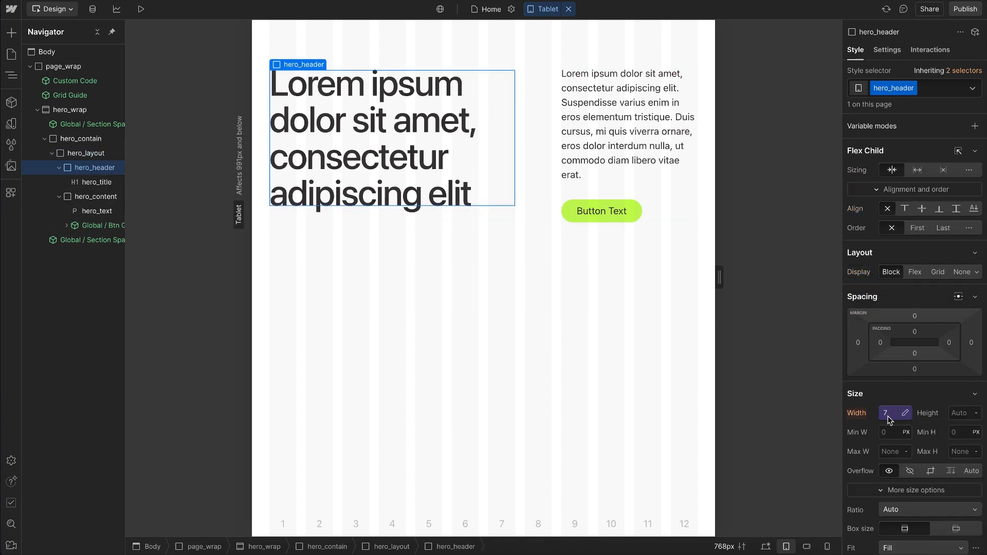
pyautogui.click(889, 417)
pyautogui.press('Down')
pyautogui.press('Down')
pyautogui.press('Down')
pyautogui.press('Down')
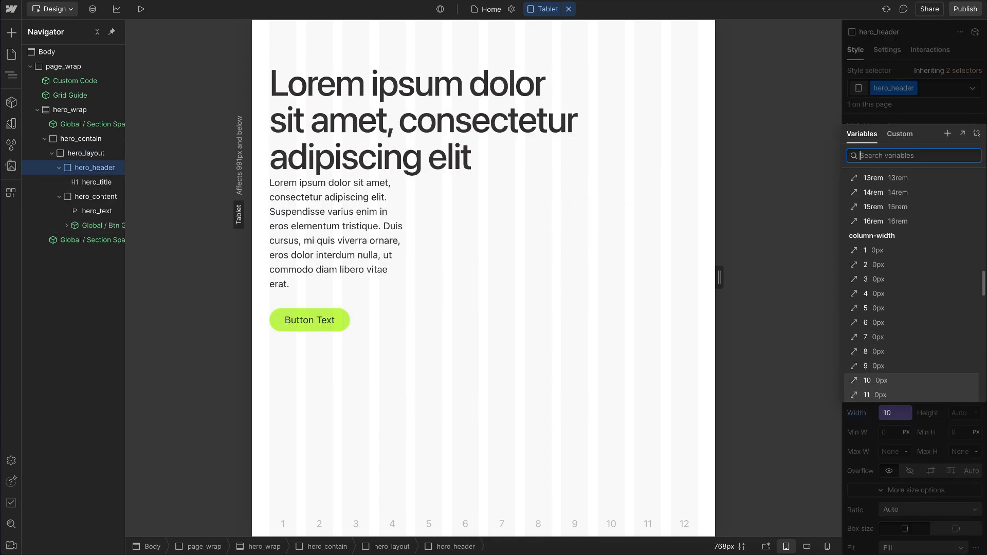
pyautogui.press('Down')
pyautogui.press('Return')
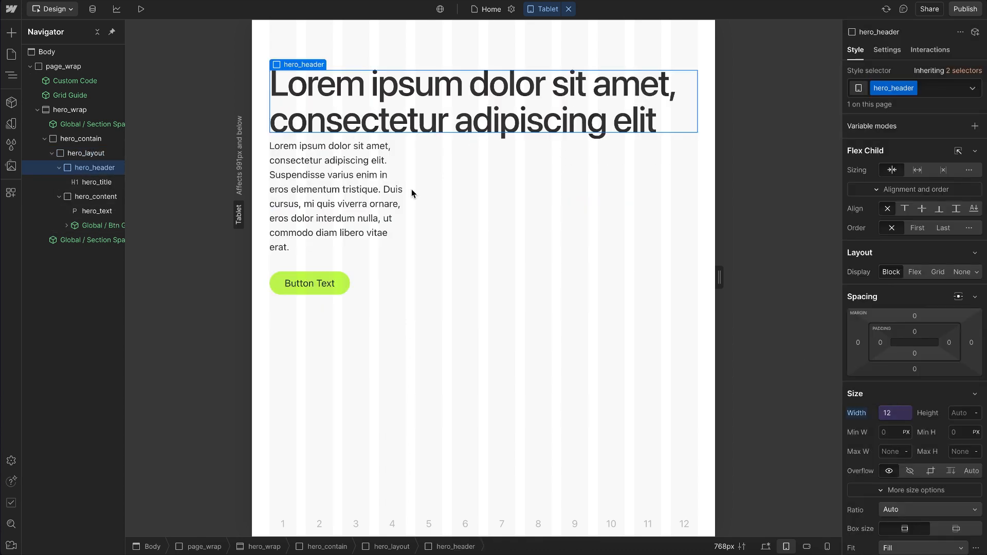
# Step: Set hero_content's width to the column-width 8 variable at the Tablet breakpoint
pyautogui.click(102, 202)
pyautogui.click(888, 413)
pyautogui.press('Down')
pyautogui.press('Down')
pyautogui.press('Down')
pyautogui.press('Down')
pyautogui.press('Return')
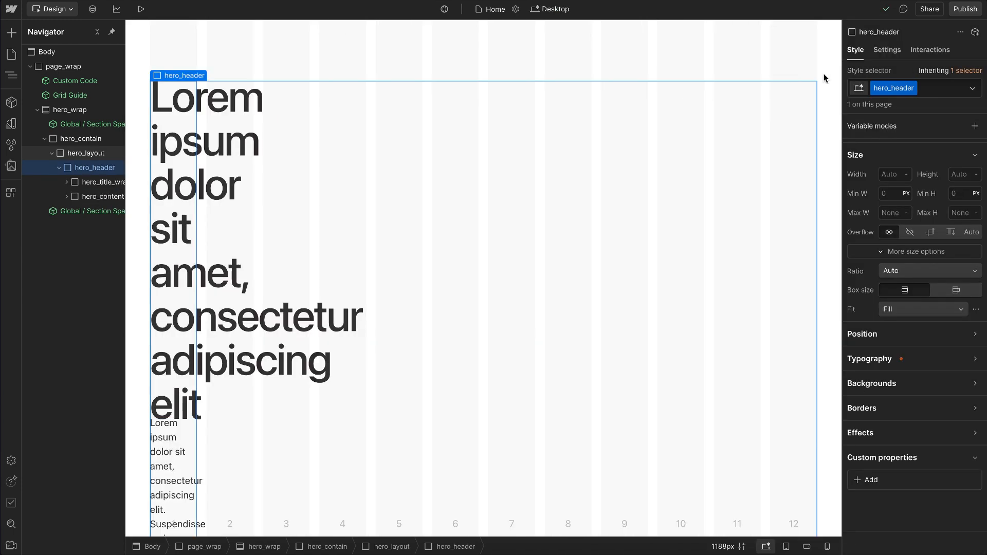
# Step: Add the u-grid-subgrid utility class to hero_header, the wrapper around the title wrap and content, on the desktop breakpoint
pyautogui.hotkey('ctrl', 'Return')
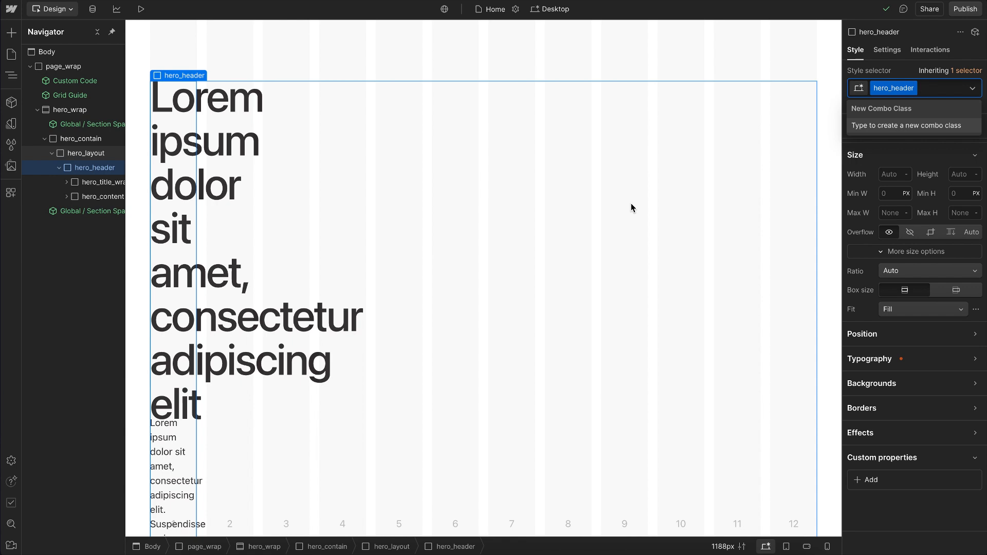
pyautogui.write('u-grid-')
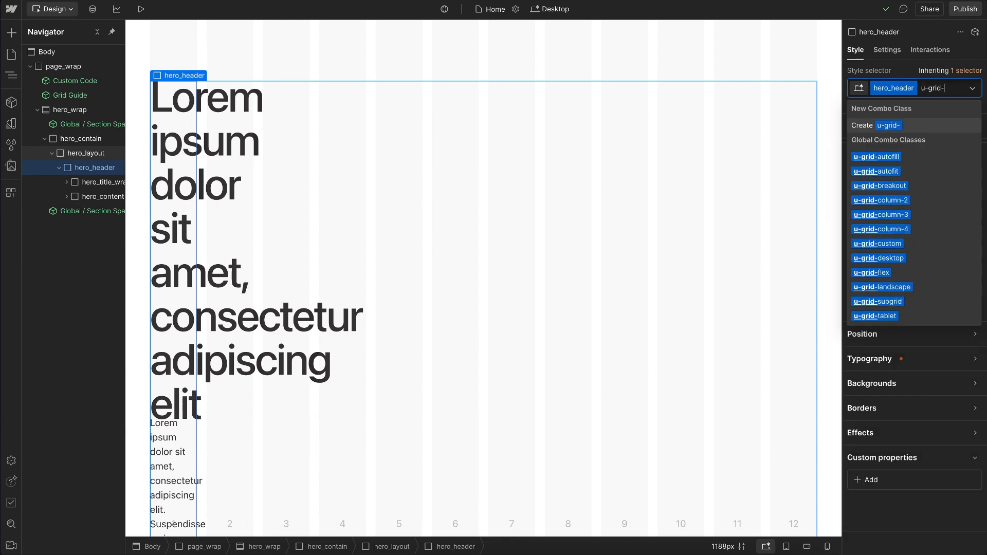
pyautogui.write('sub')
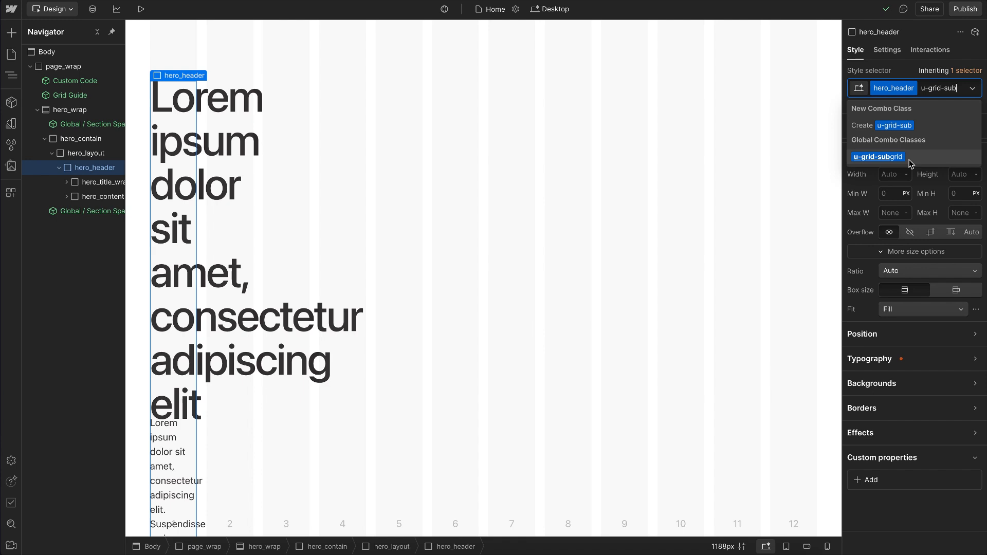
pyautogui.click(911, 163)
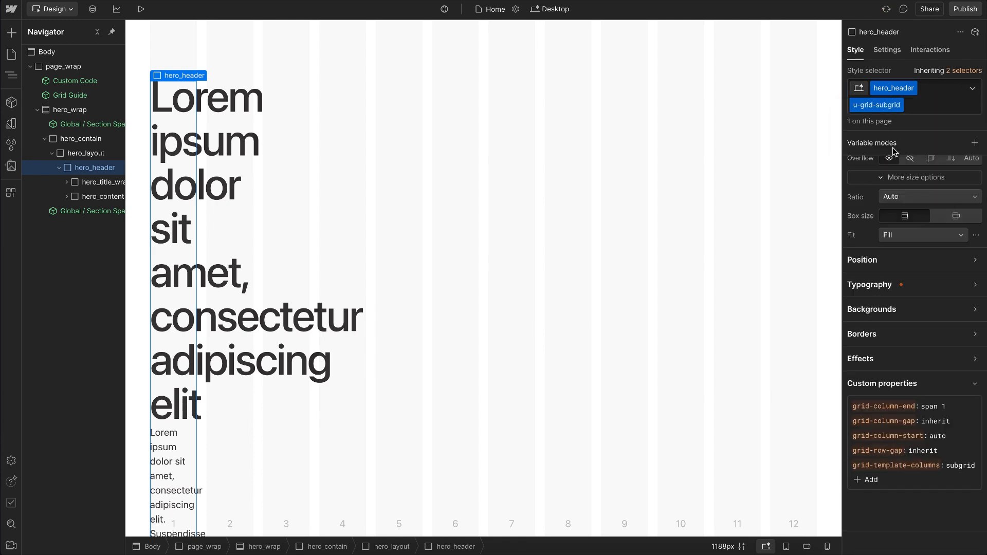
# Step: Check hero_layout's grid-template-columns property and set hero_header's grid-column-start to 2
pyautogui.click(93, 153)
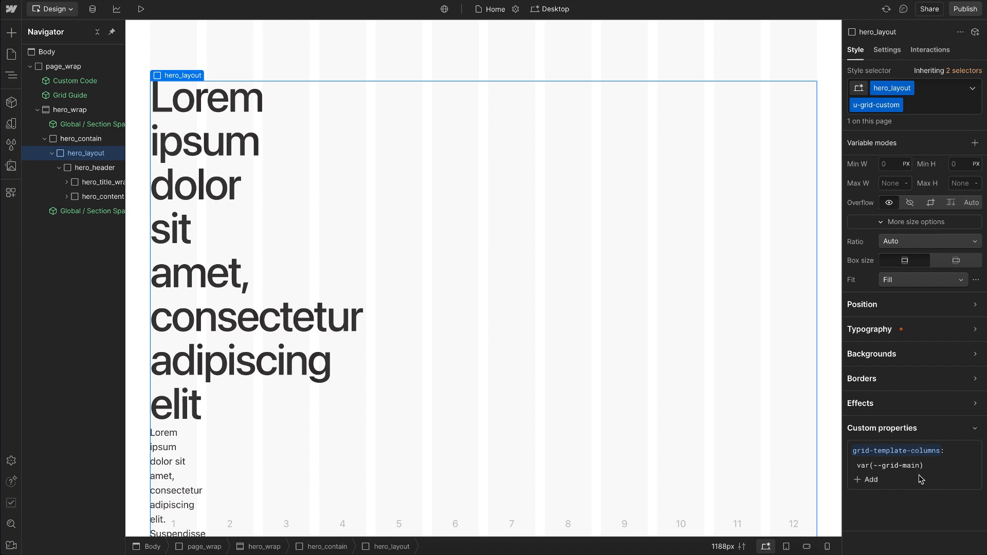
pyautogui.press('Down')
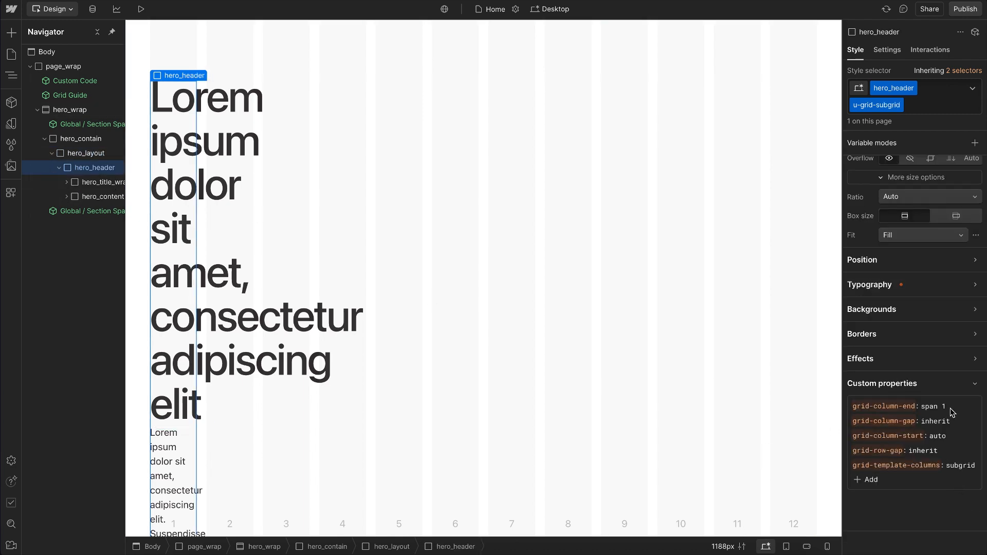
pyautogui.click(938, 436)
pyautogui.write('2')
pyautogui.press('Return')
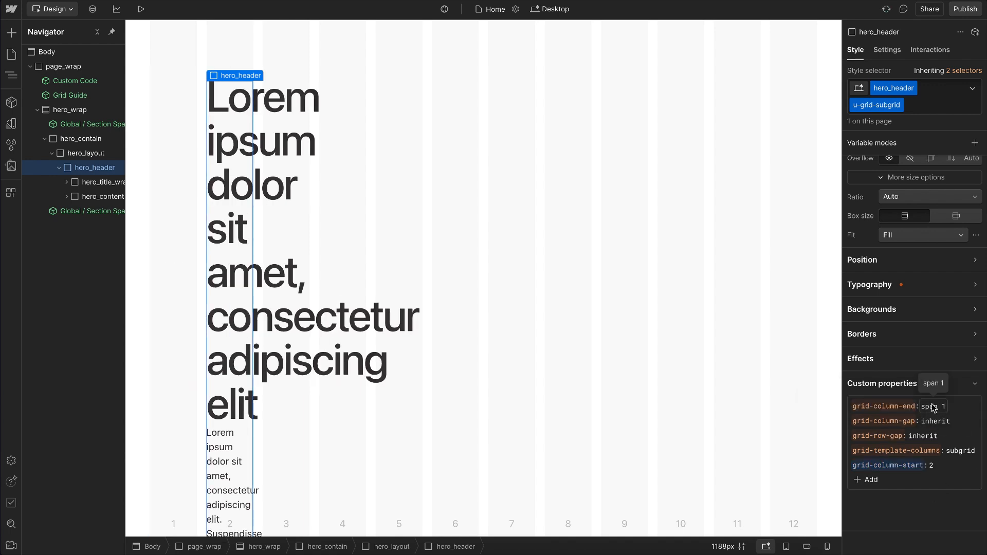
# Step: Set hero_header's grid-column-end custom property to -2
pyautogui.doubleClick(934, 408)
pyautogui.press('BackSpace')
pyautogui.press('Delete')
pyautogui.press('Delete')
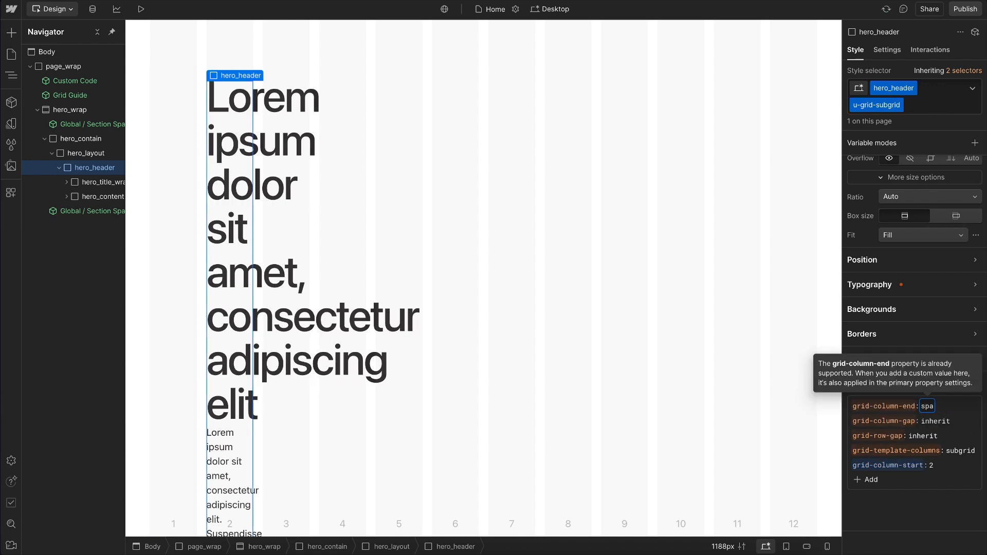
pyautogui.write('-2')
pyautogui.press('Return')
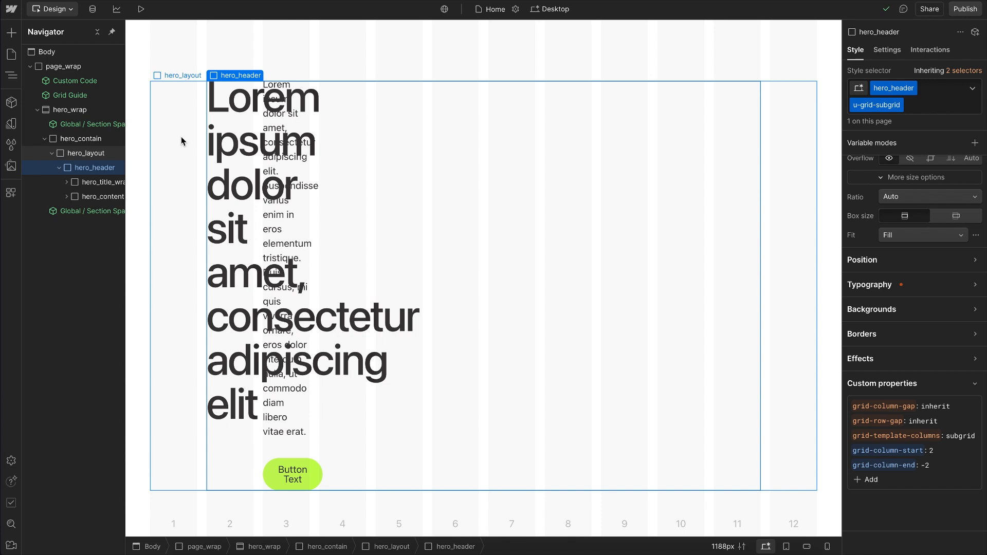
# Step: Add the u-column-full utility class to hero_title_wrap inside the hero_header subgrid
pyautogui.click(100, 189)
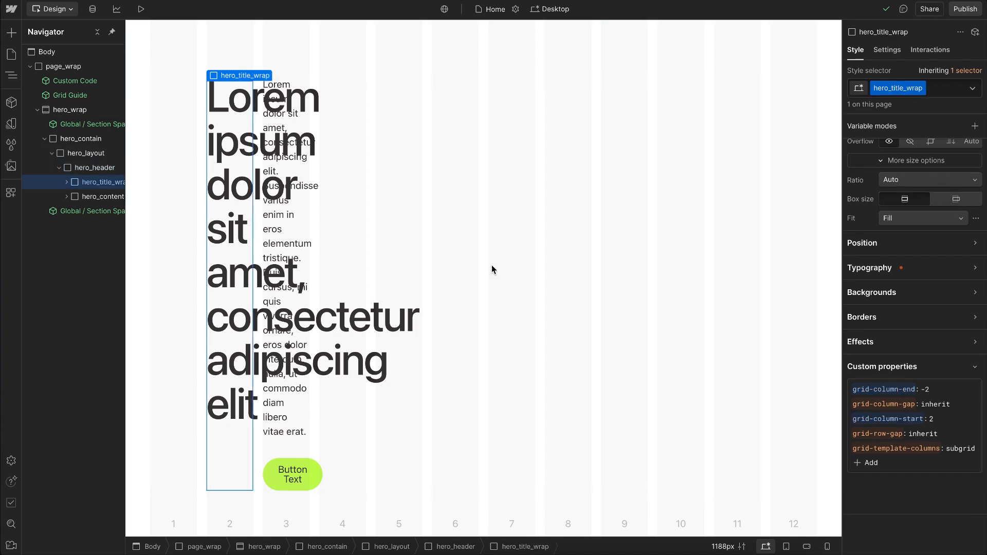
pyautogui.hotkey('ctrl', 'Return')
pyautogui.write('col-f')
pyautogui.press('Down')
pyautogui.press('Down')
pyautogui.press('Return')
# Step: Add the u-column-full utility class to hero_content inside the hero_header subgrid
pyautogui.click(112, 198)
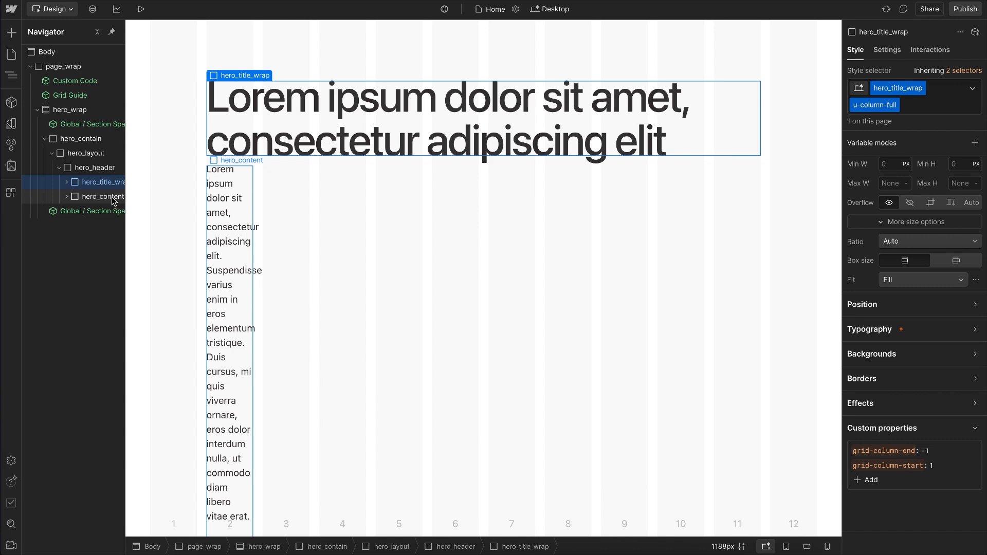
pyautogui.hotkey('ctrl', 'Return')
pyautogui.write('col-f')
pyautogui.press('Down')
pyautogui.press('Down')
pyautogui.press('Return')
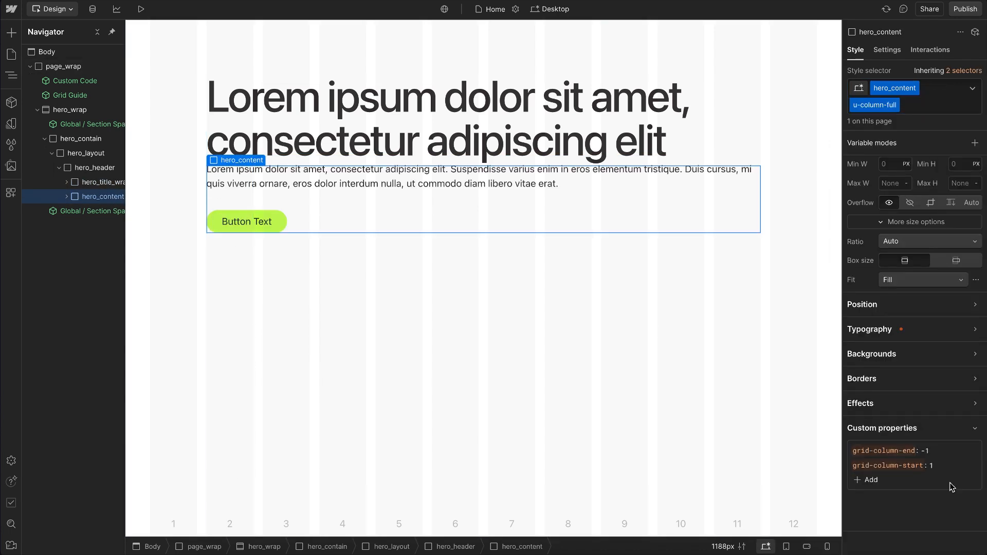
# Step: Set hero_content's grid-column-start to 4 and select the parent hero_header
pyautogui.click(933, 466)
pyautogui.press('BackSpace')
pyautogui.write('4')
pyautogui.press('Return')
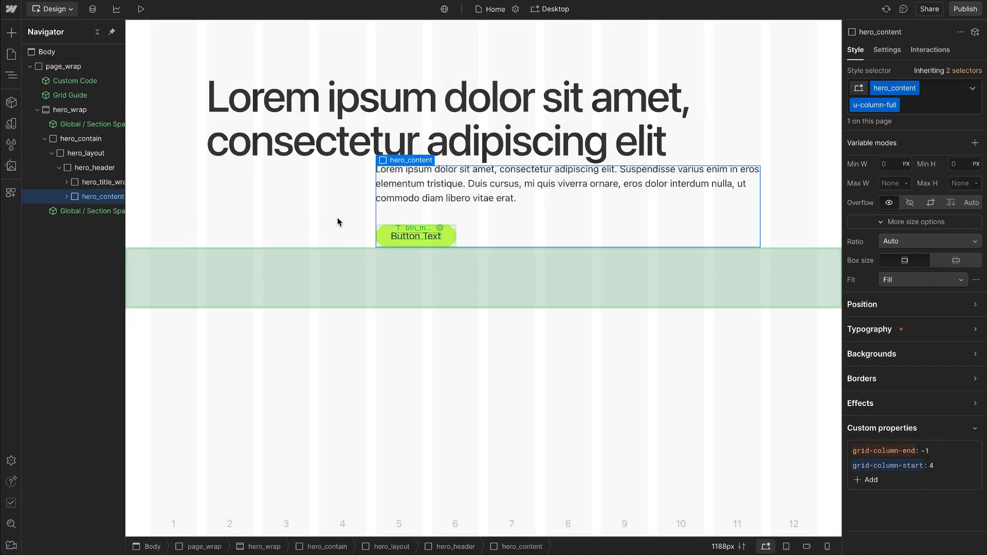
pyautogui.click(299, 196)
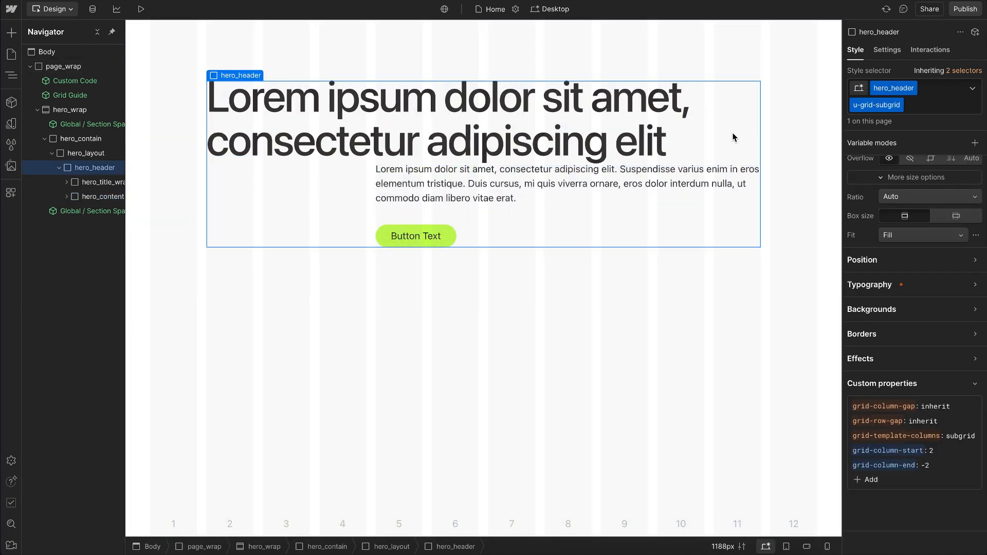
# Step: Set hero_header's grid-column-start to 3 and its grid-column-end to -3
pyautogui.click(933, 451)
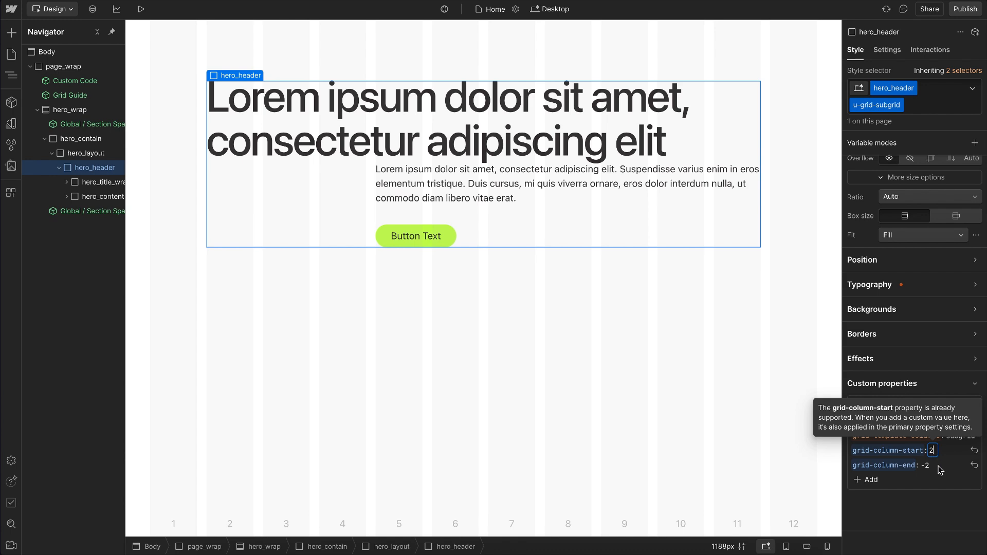
pyautogui.press('BackSpace')
pyautogui.write('3')
pyautogui.press('Return')
pyautogui.click(926, 466)
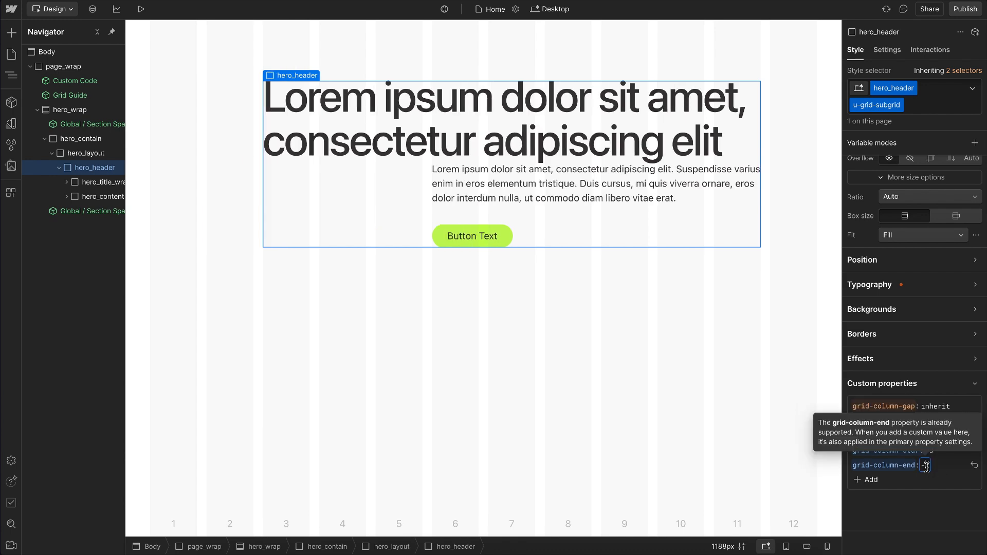
pyautogui.write('3')
pyautogui.press('Return')
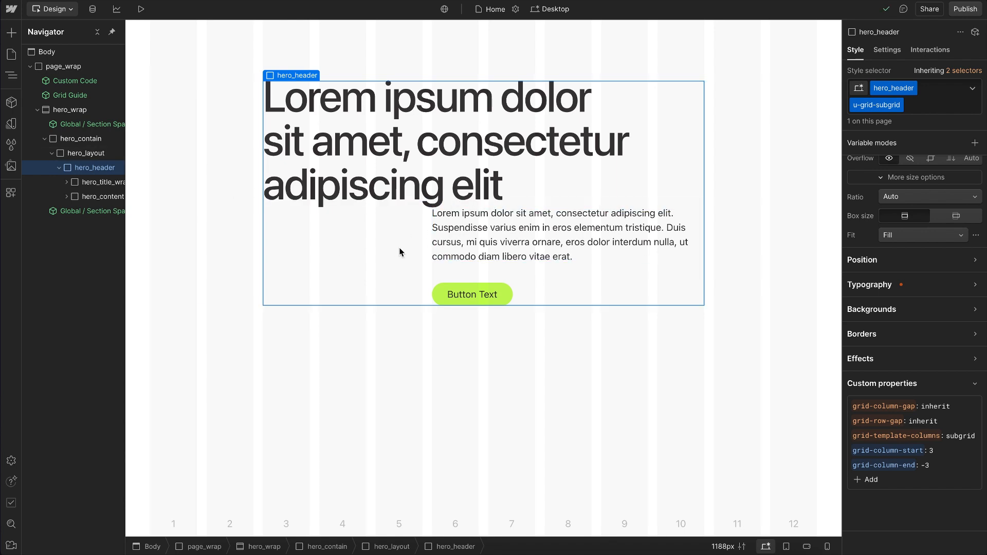
pyautogui.click(540, 277)
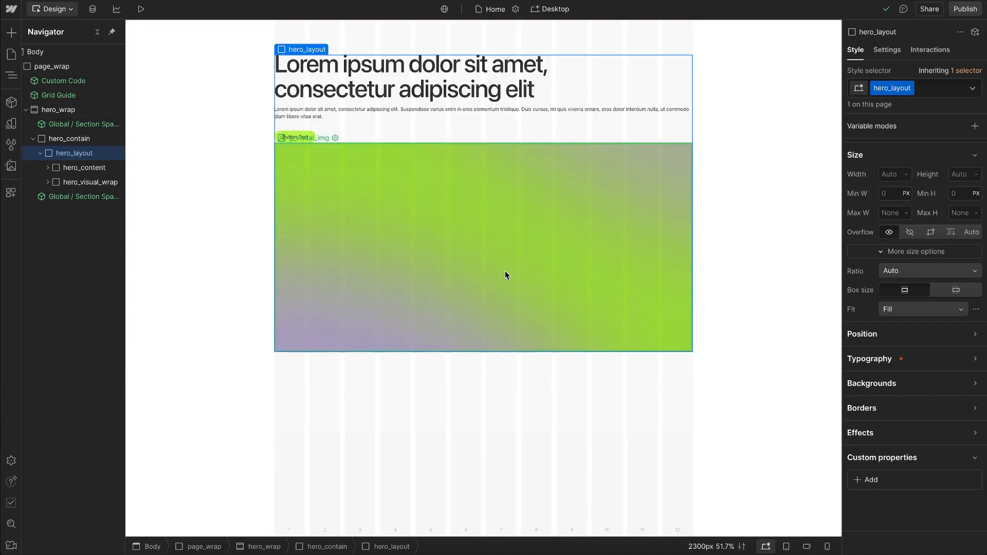
# Step: Move hero_layout out of hero_contain, directly into hero_wrap, and delete the empty hero_contain
pyautogui.moveTo(75, 155); pyautogui.dragTo(80, 148)
pyautogui.click(78, 155)
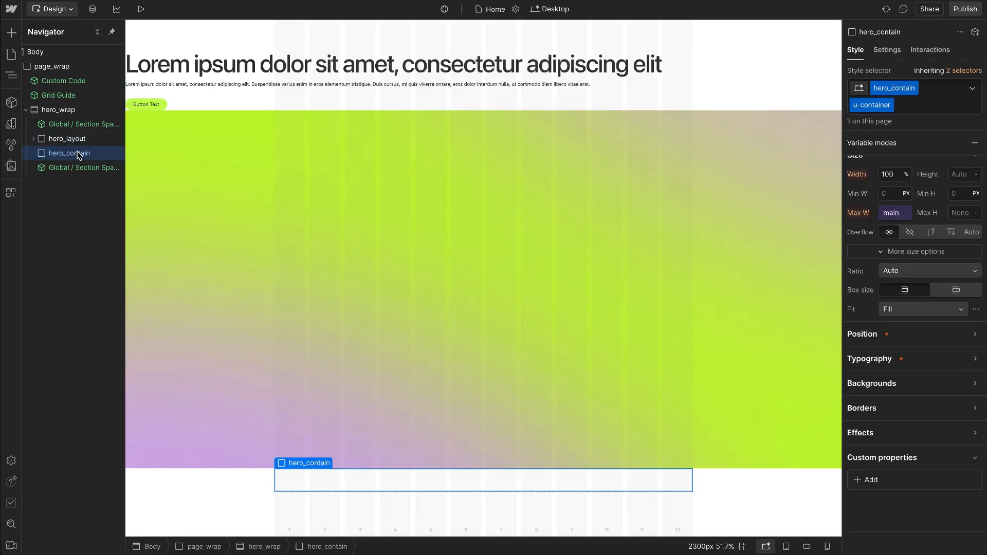
pyautogui.press('Delete')
# Step: Add the u-grid-breakout utility class to hero_layout
pyautogui.click(77, 139)
pyautogui.click(941, 88)
pyautogui.write('u-grid')
pyautogui.press('BackSpace')
pyautogui.press('BackSpace')
pyautogui.press('BackSpace')
pyautogui.press('BackSpace')
pyautogui.press('BackSpace')
pyautogui.press('BackSpace')
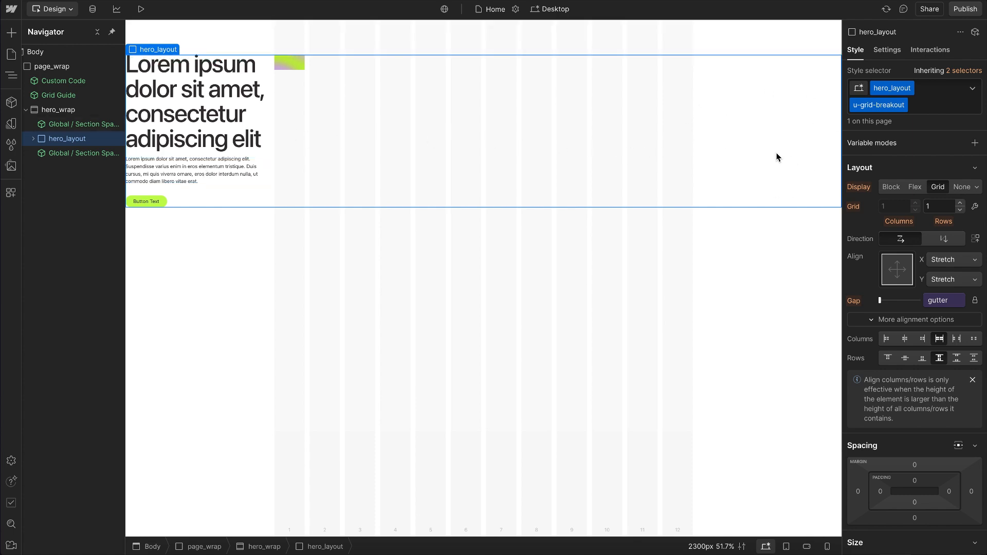
# Step: Add a grid-column-start custom property with the value content to hero_content inside hero_layout
pyautogui.click(33, 138)
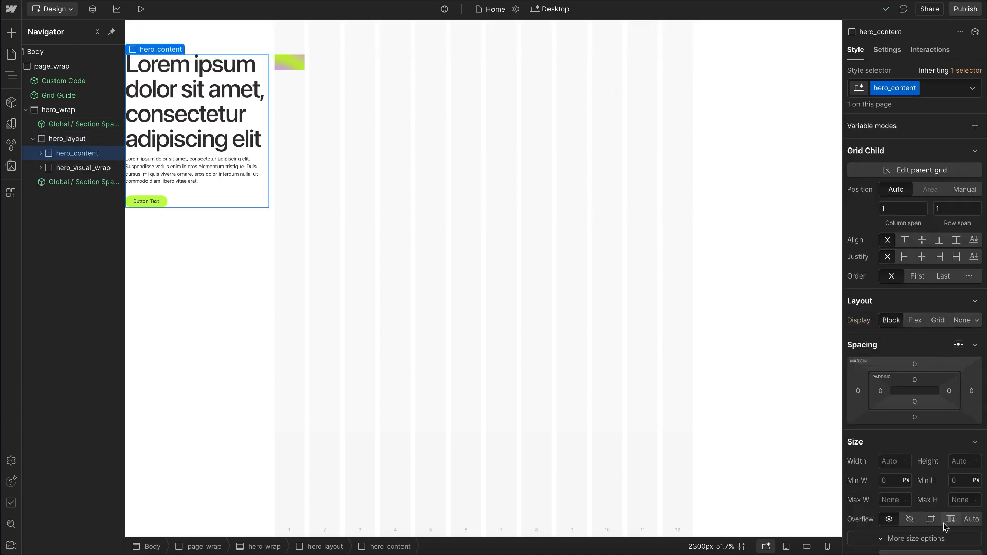
pyautogui.scroll(-6, 946, 522)
pyautogui.click(872, 482)
pyautogui.write('grid-column-start')
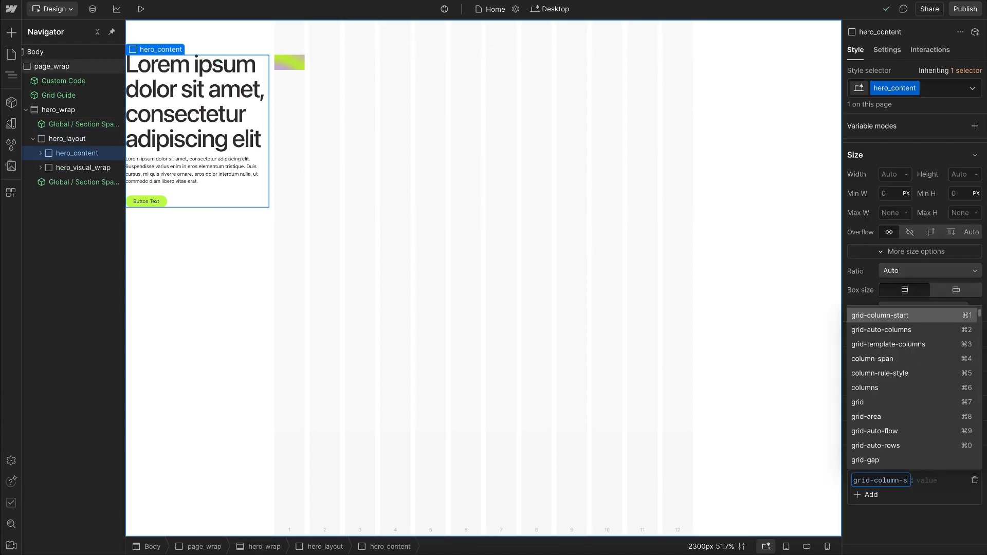
pyautogui.press('Tab')
pyautogui.write('content')
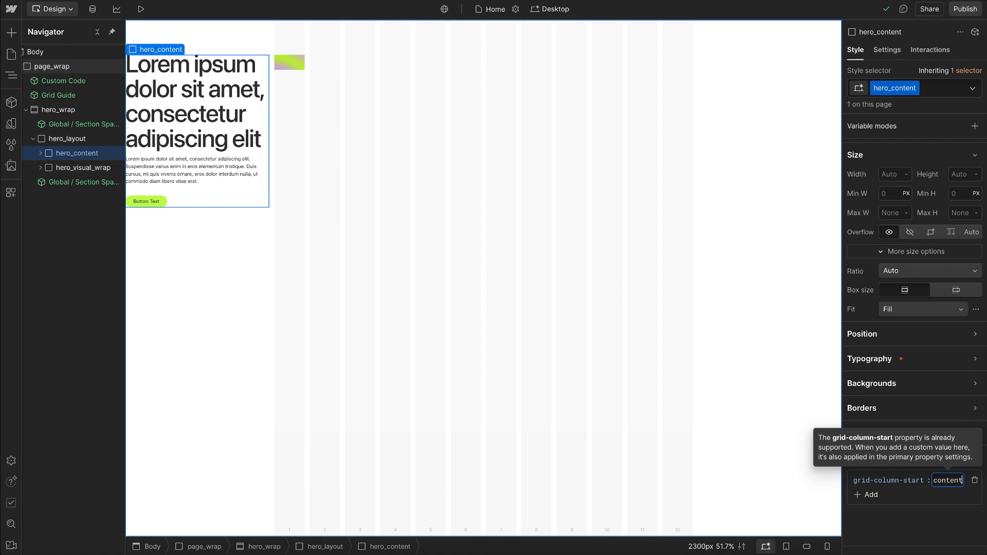
pyautogui.press('Return')
# Step: Add a grid-column-end custom property with the value content to hero_content
pyautogui.click(871, 495)
pyautogui.write('grid-column-end')
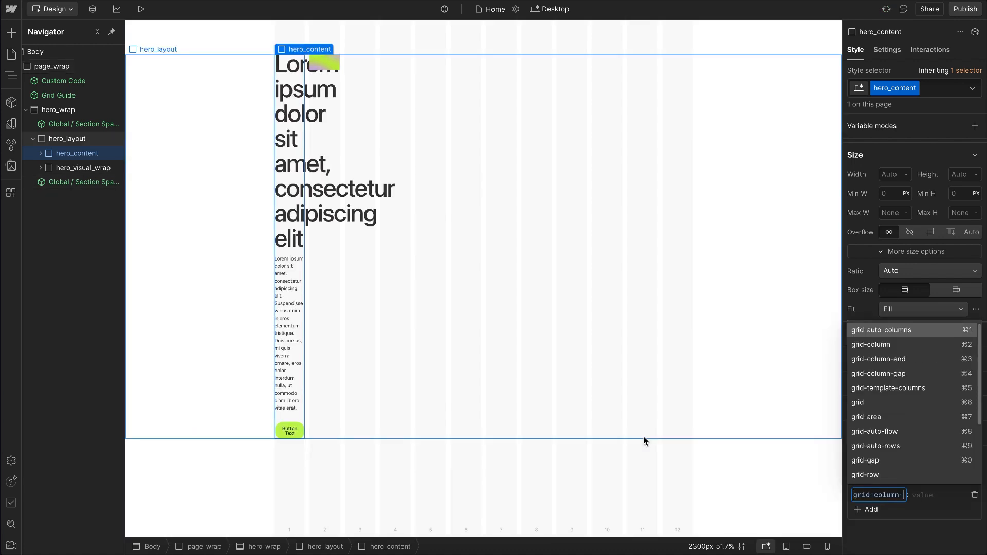
pyautogui.press('Tab')
pyautogui.write('content')
pyautogui.press('Return')
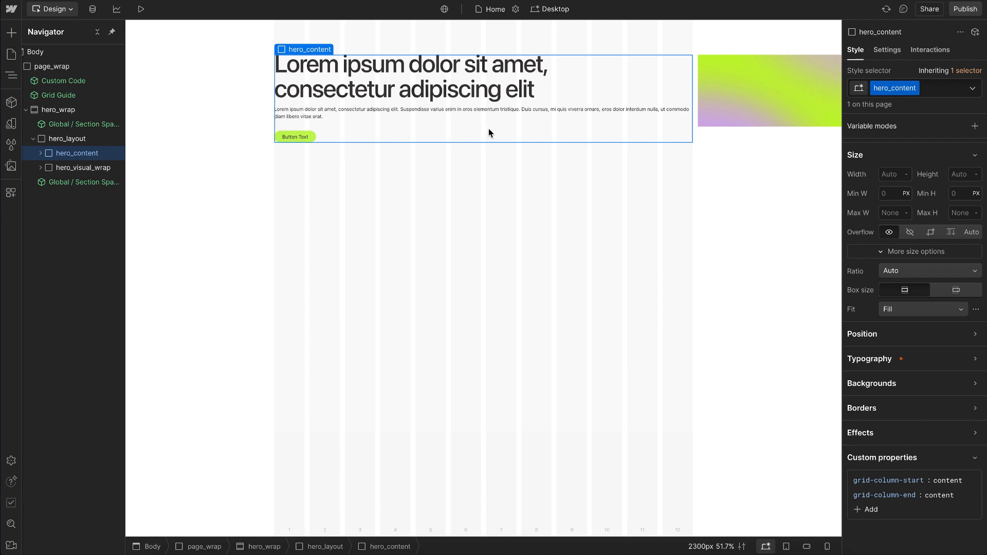
# Step: Add a grid-column-start custom property with the value full to hero_visual_wrap
pyautogui.click(83, 167)
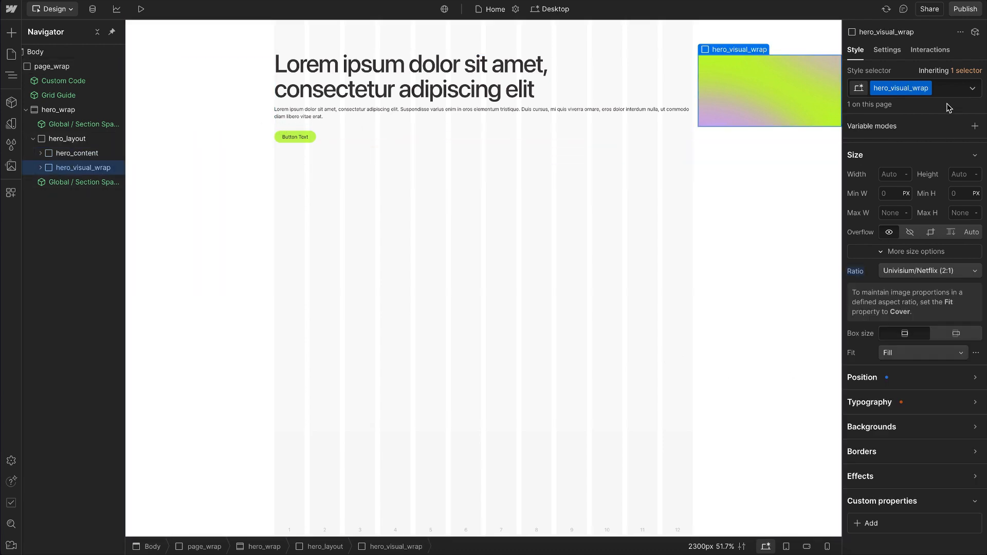
pyautogui.click(900, 523)
pyautogui.write('grid-column-')
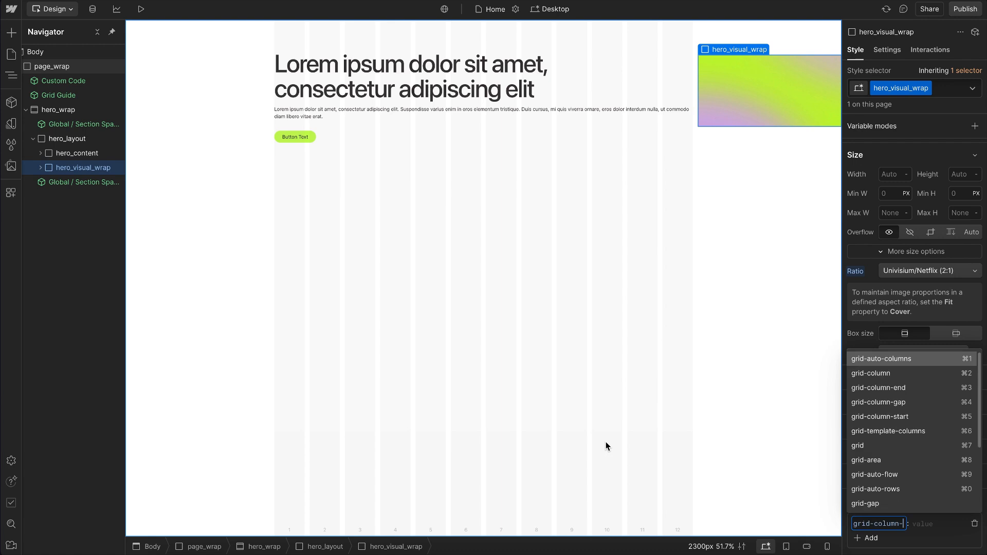
pyautogui.write('start')
pyautogui.press('Return')
pyautogui.write('full')
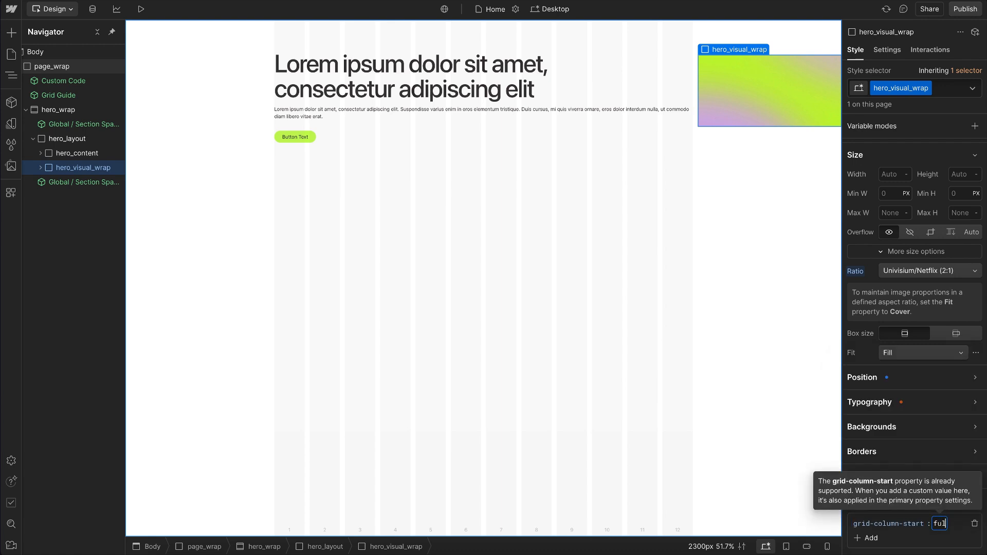
pyautogui.press('Return')
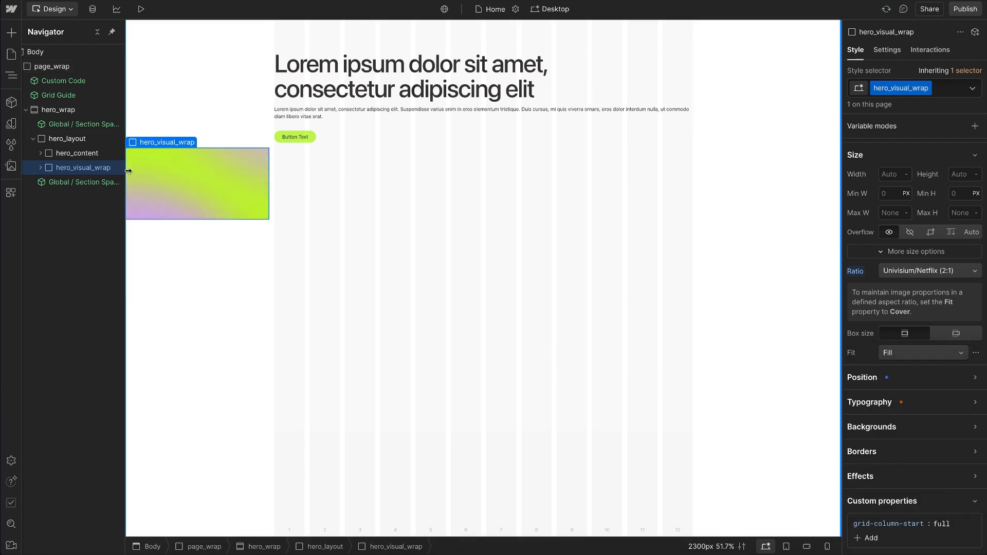
# Step: Add a grid-column-end custom property with the value content to hero_visual_wrap
pyautogui.click(869, 538)
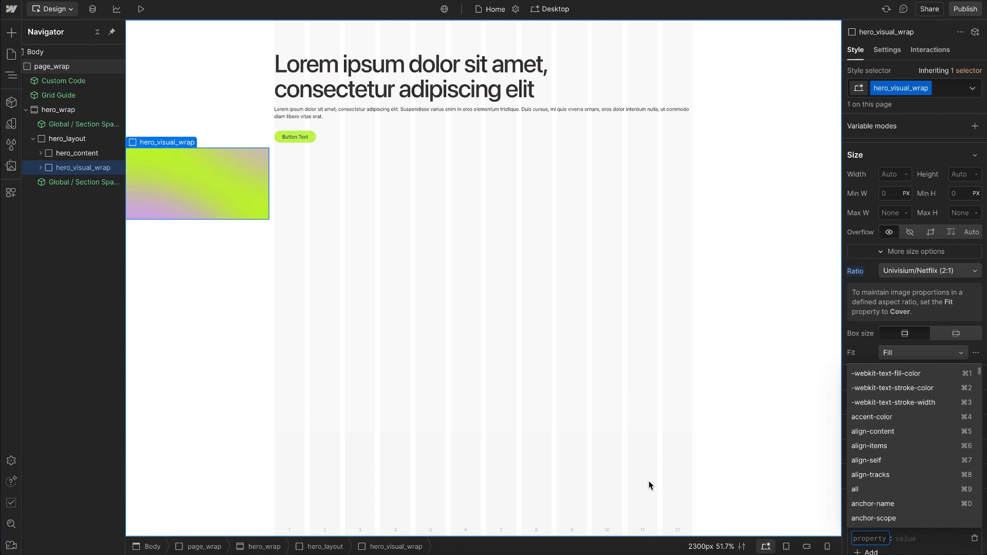
pyautogui.write('grid-column-end')
pyautogui.press('Return')
pyautogui.write('content')
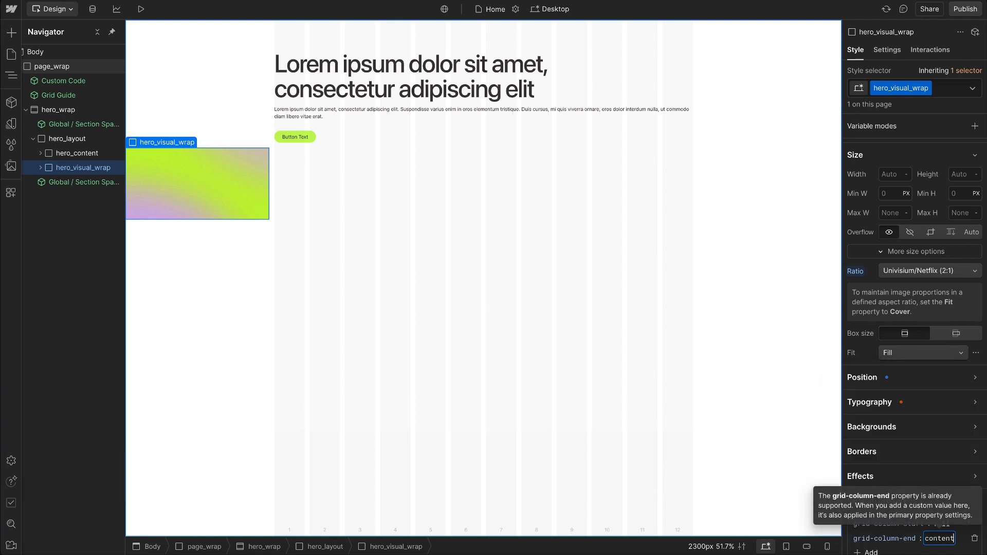
pyautogui.press('Return')
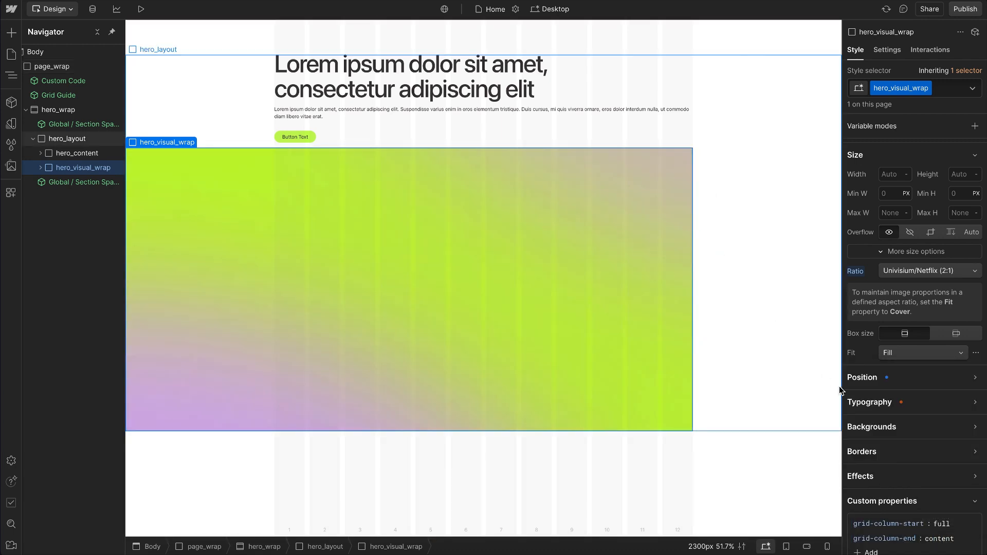
# Step: Change hero_visual_wrap's grid-column-end value to full
pyautogui.click(930, 538)
pyautogui.write('ful')
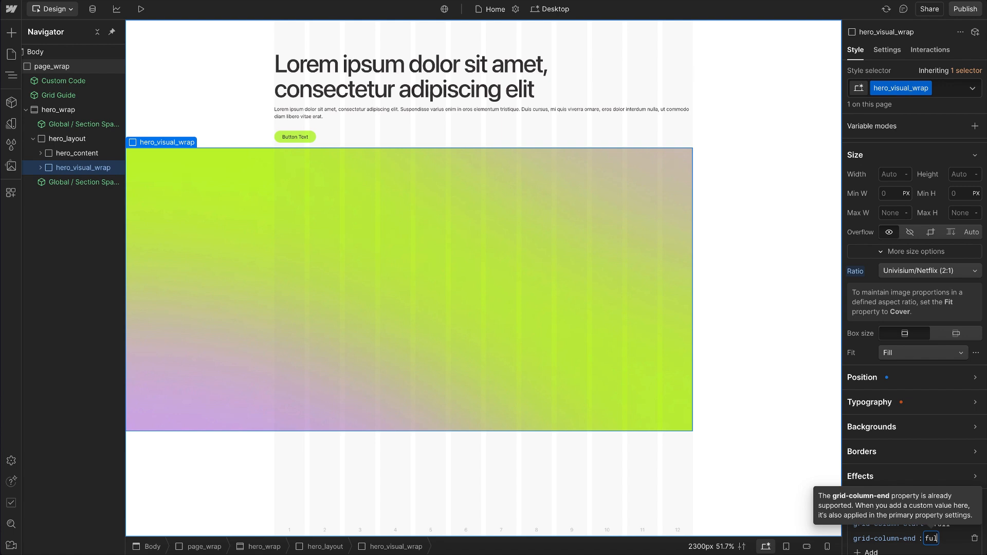
pyautogui.write('l')
pyautogui.press('Return')
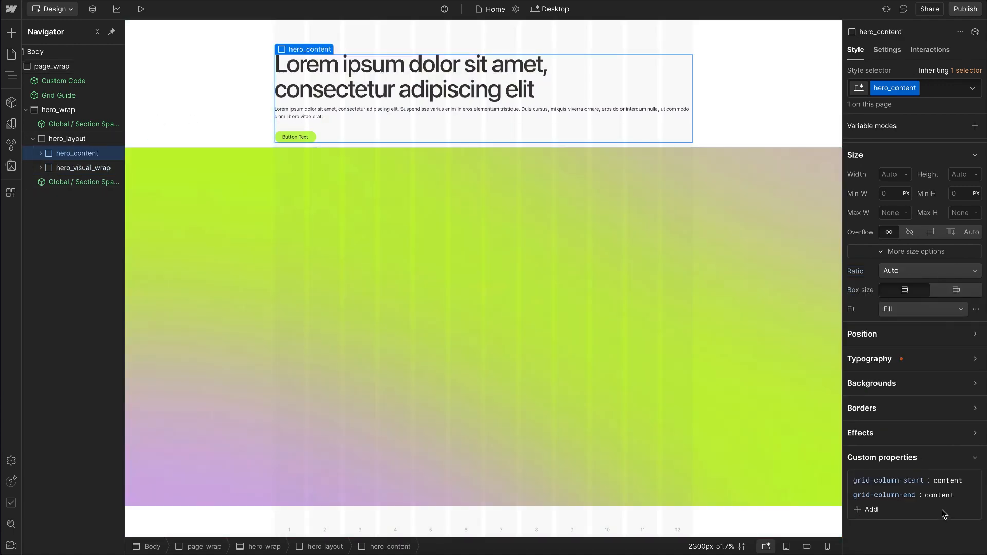
# Step: Set hero_content's grid-column-end to span 6
pyautogui.click(939, 495)
pyautogui.write('span 6')
pyautogui.press('Return')
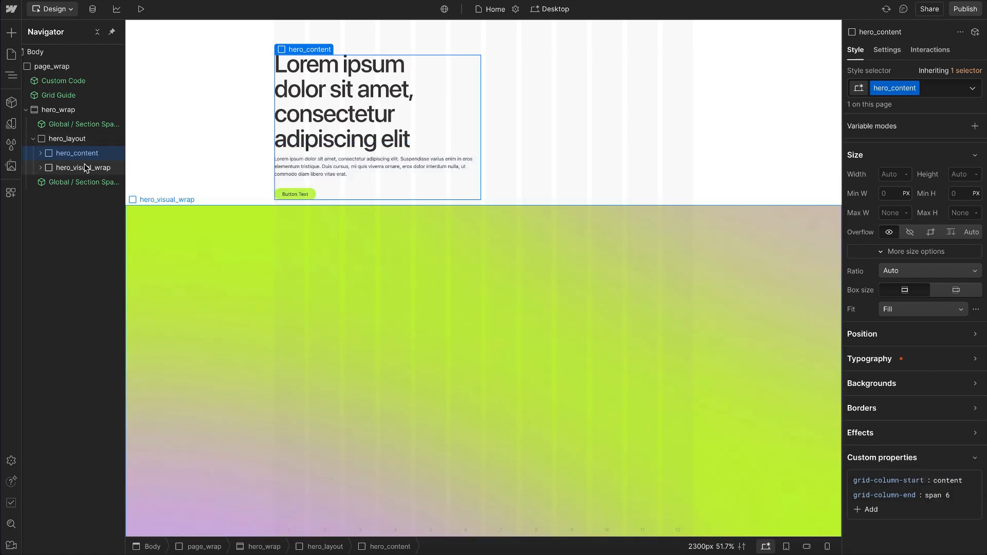
# Step: Set hero_visual_wrap's grid-column-start to 8
pyautogui.click(469, 244)
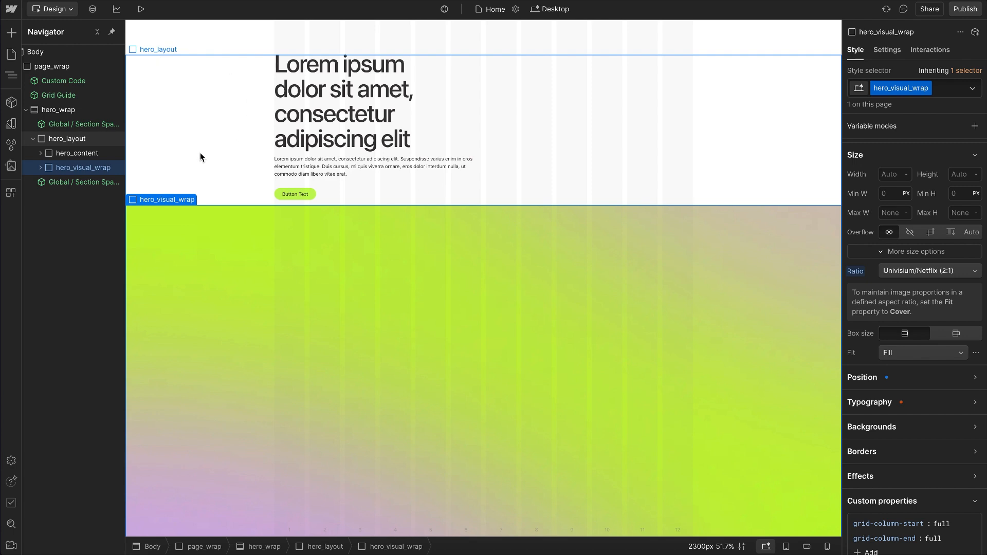
pyautogui.click(942, 524)
pyautogui.write('8')
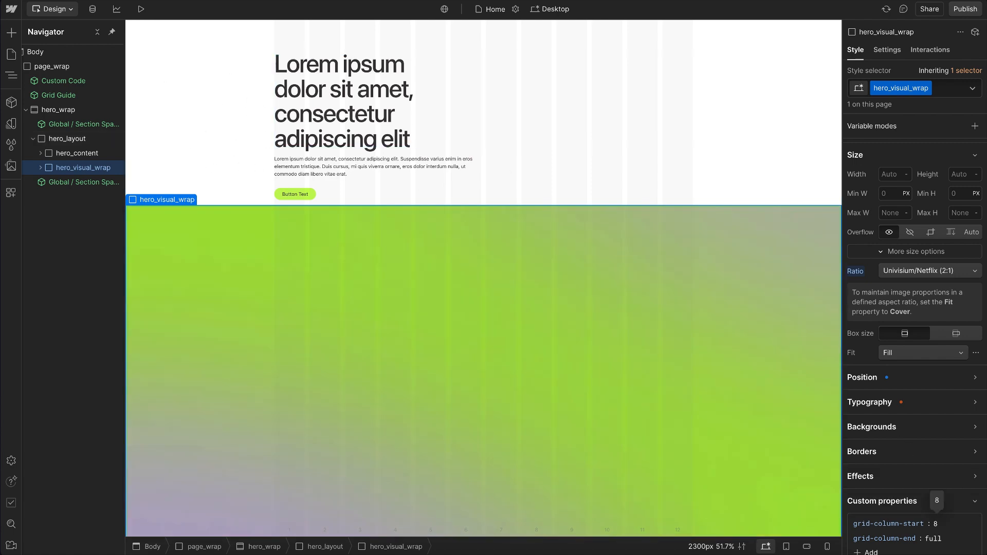
pyautogui.press('Return')
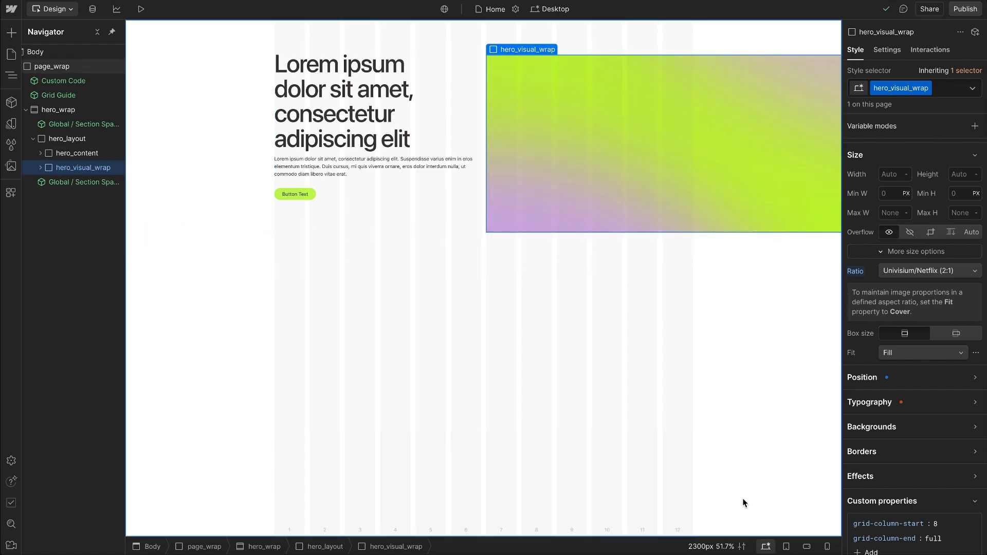
# Step: At the Tablet breakpoint, set hero_content's grid-column-end to content
pyautogui.click(784, 548)
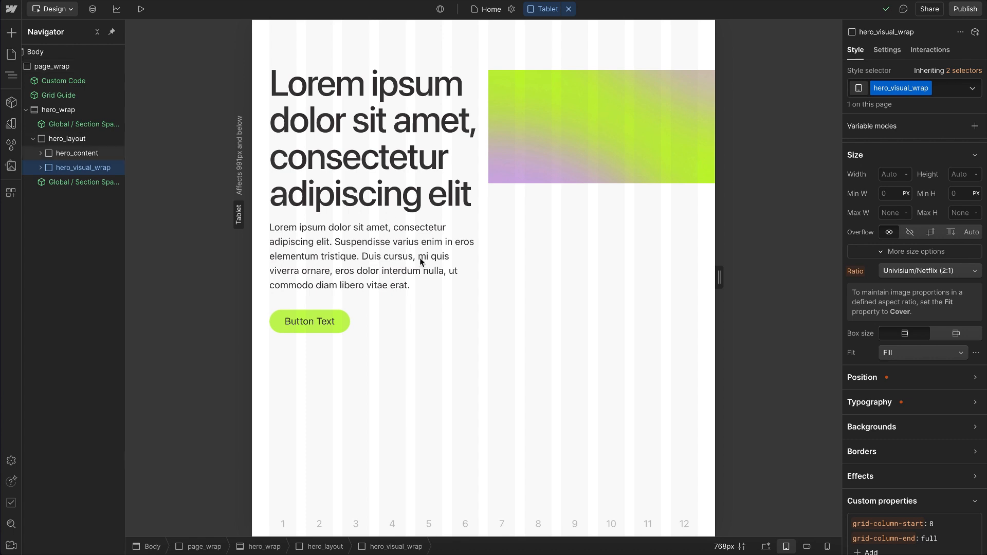
pyautogui.click(77, 153)
pyautogui.scroll(-2, 952, 514)
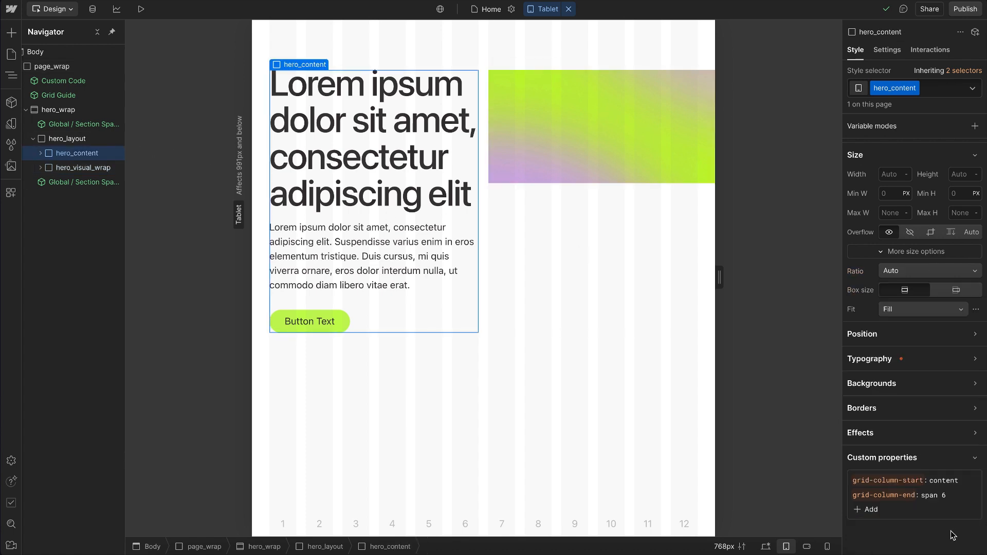
pyautogui.click(933, 465)
pyautogui.write('content')
pyautogui.press('Return')
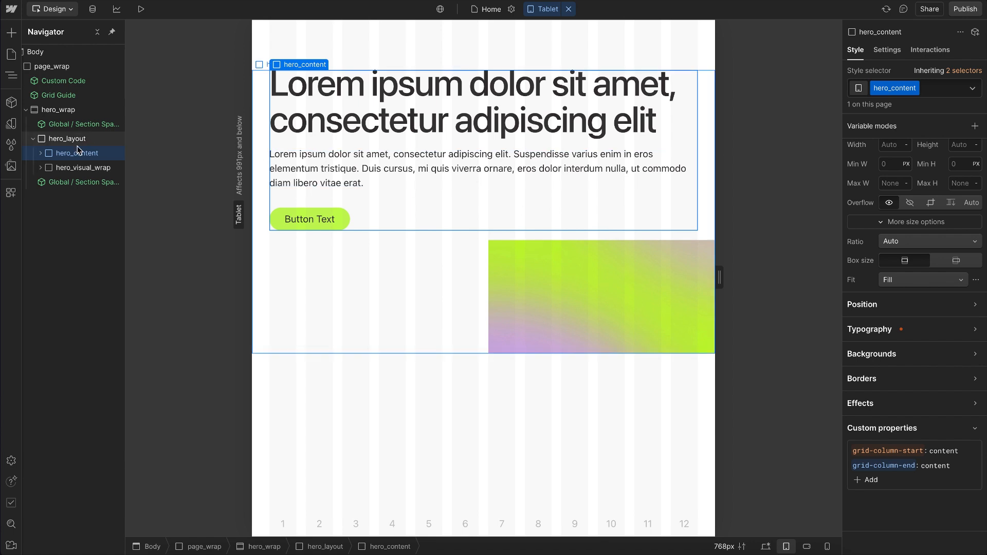
# Step: Set hero_visual_wrap's grid-column-start to content at the Tablet breakpoint
pyautogui.click(76, 168)
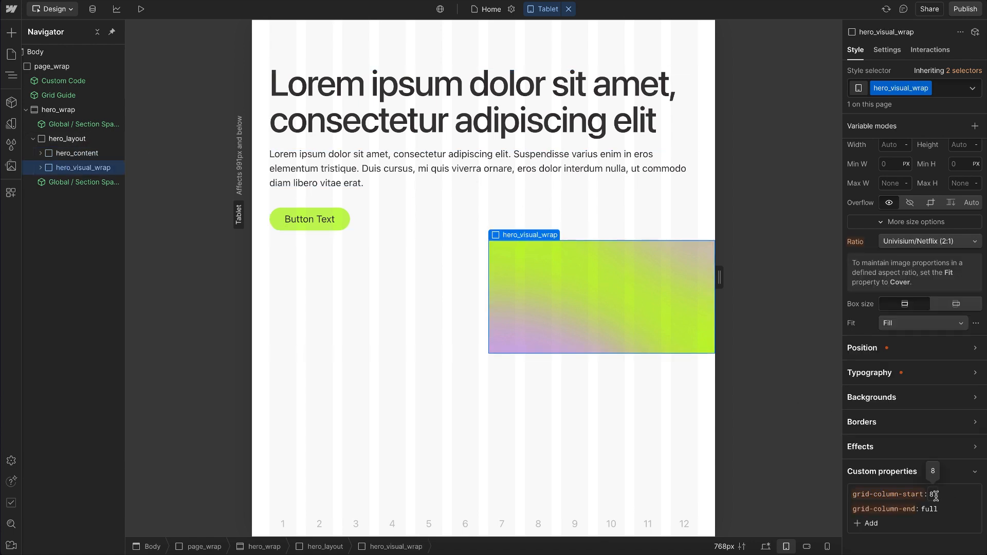
pyautogui.click(932, 494)
pyautogui.write('content')
pyautogui.press('Return')
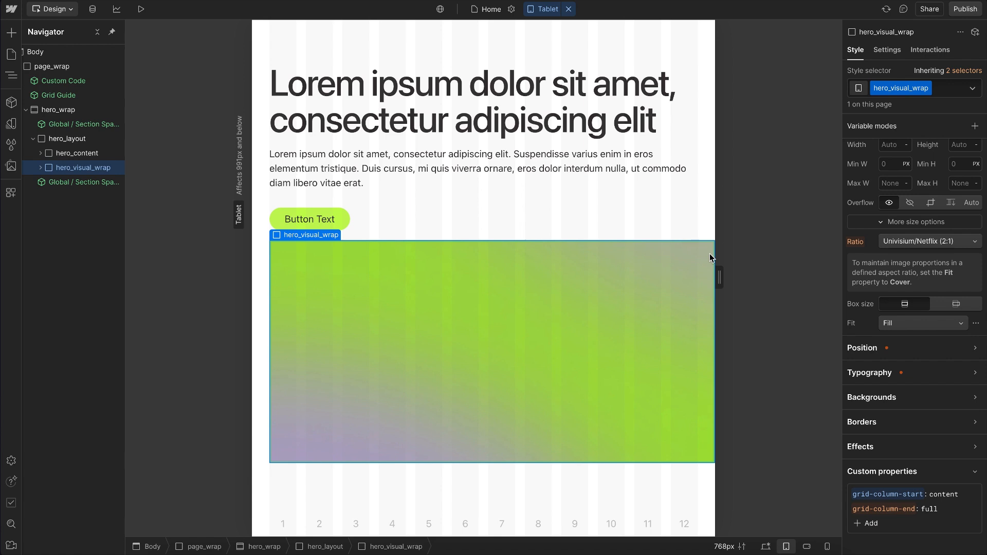
# Step: Check the breakout layout at the portrait mobile breakpoint and while widening the canvas
pyautogui.hotkey('shift', '4')
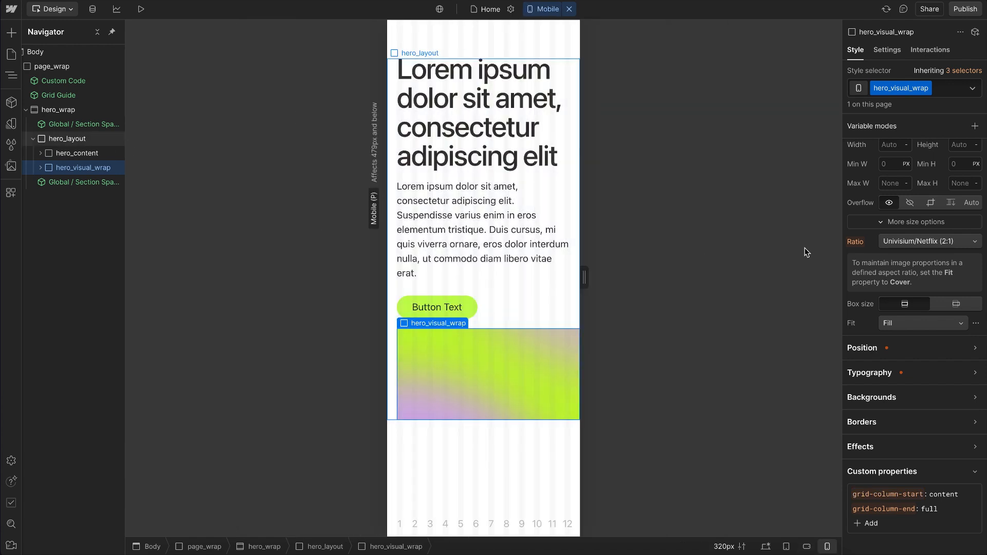
pyautogui.scroll(-2, 911, 236)
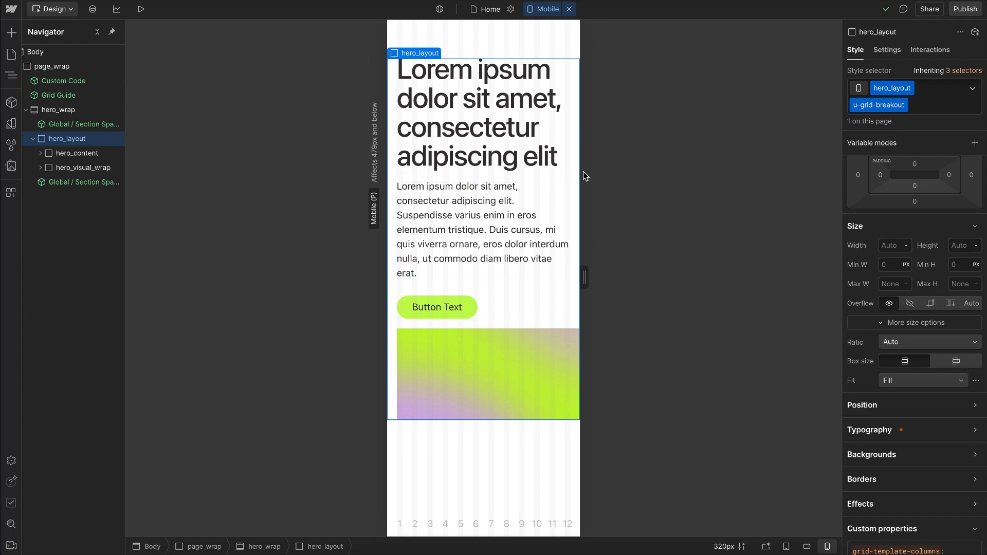
pyautogui.moveTo(580, 278); pyautogui.dragTo(674, 293)
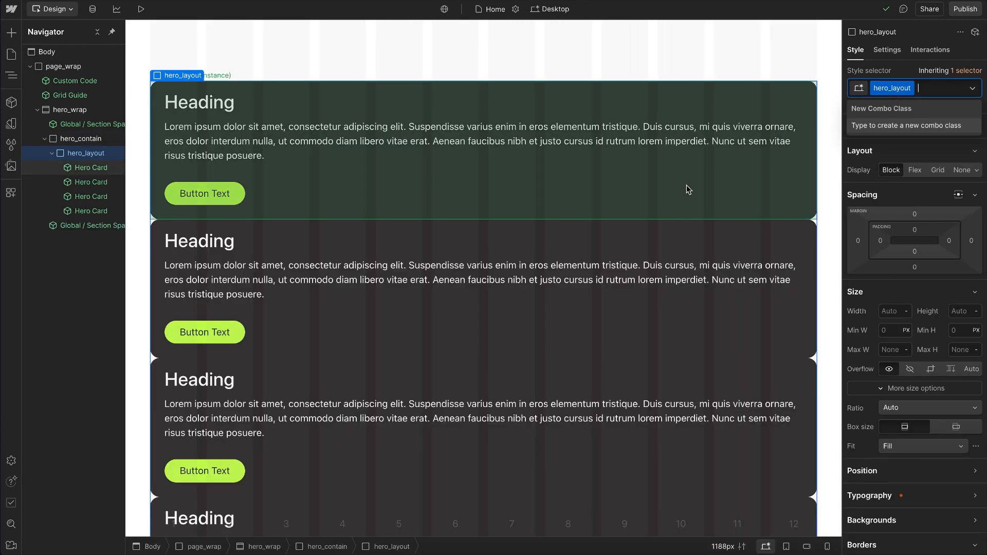
# Step: Add the u-grid-autofit utility class to the hero_layout that holds the four Hero Cards
pyautogui.write('u-grid-auto')
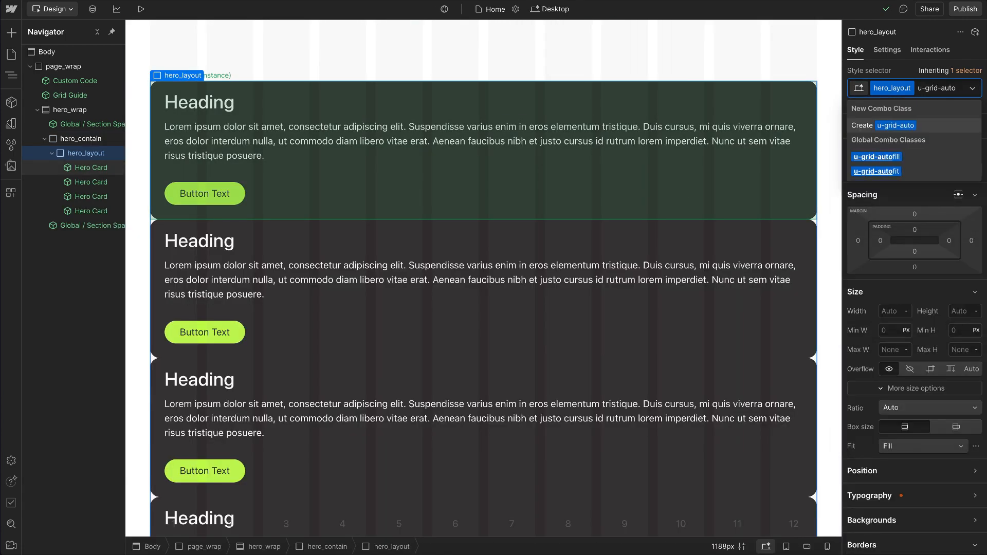
pyautogui.write('fit')
pyautogui.press('Return')
# Step: Examine the minimum column width in hero_layout's grid-template-columns value without changing it
pyautogui.scroll(-5, 908, 393)
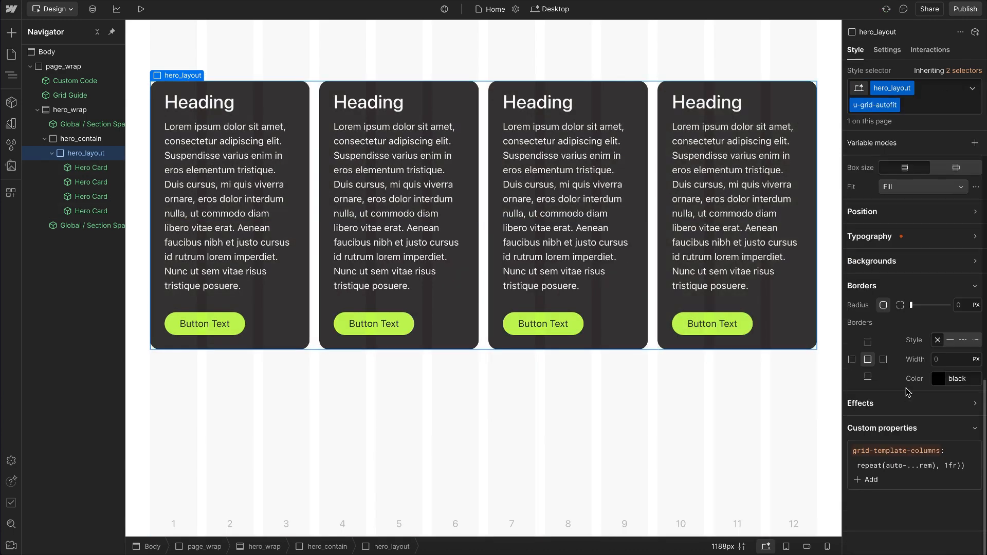
pyautogui.click(924, 466)
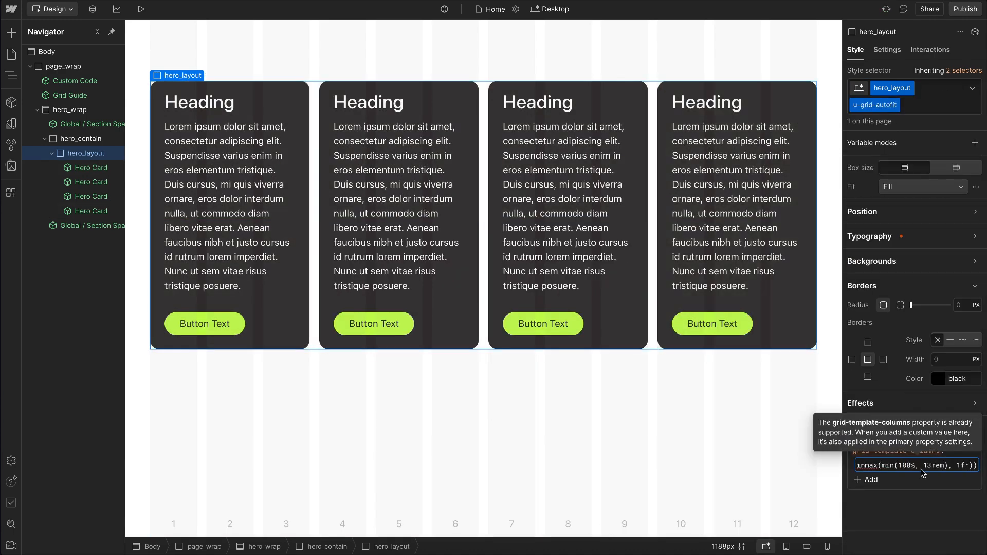
pyautogui.click(947, 466)
pyautogui.moveTo(945, 470); pyautogui.dragTo(925, 470)
pyautogui.click(915, 526)
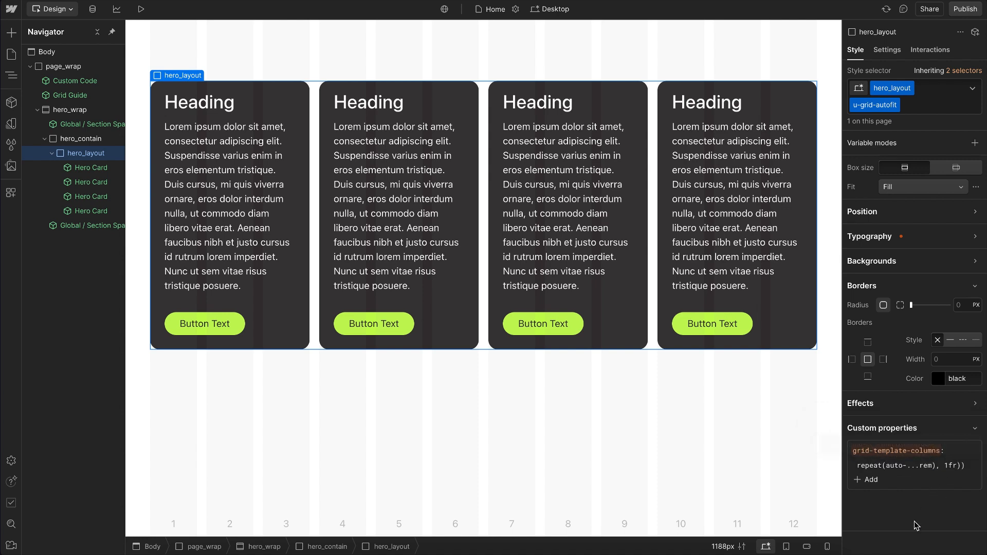
# Step: Preview the autofit Hero Card layout while widening the canvas, and return to design mode
pyautogui.click(142, 9)
pyautogui.moveTo(857, 277); pyautogui.dragTo(938, 323)
pyautogui.click(106, 12)
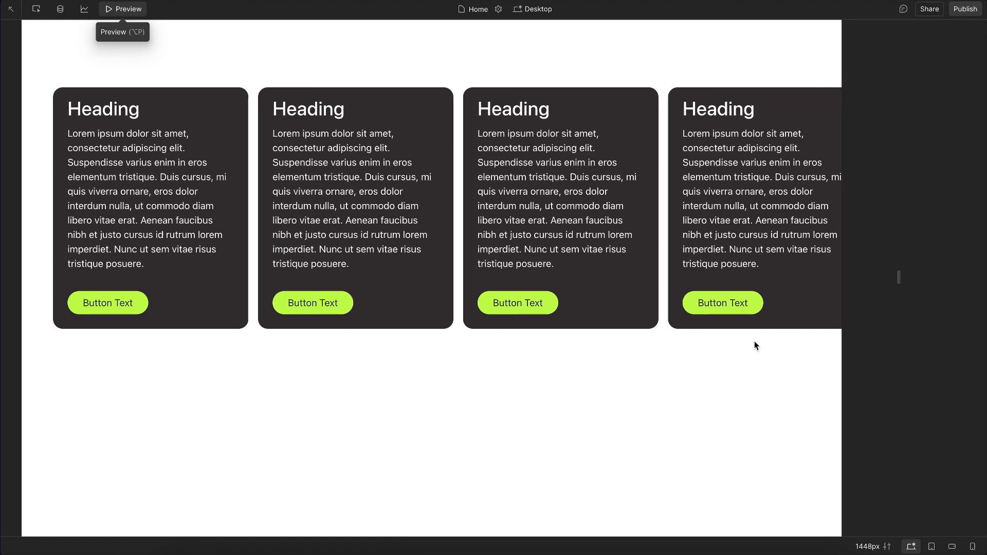
# Step: Raise the text zoom preview gradually to 45 px to check how the Hero Cards wrap, and reset it to the default size
pyautogui.click(721, 547)
pyautogui.click(670, 498)
pyautogui.press('Up')
pyautogui.press('Up')
pyautogui.press('Up')
pyautogui.press('Up')
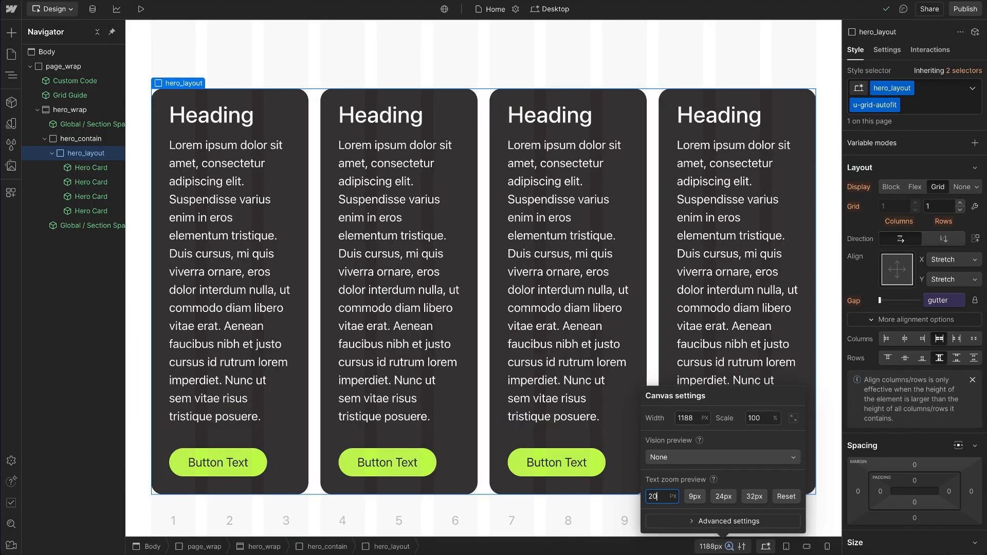
pyautogui.press('Up')
pyautogui.press('Up')
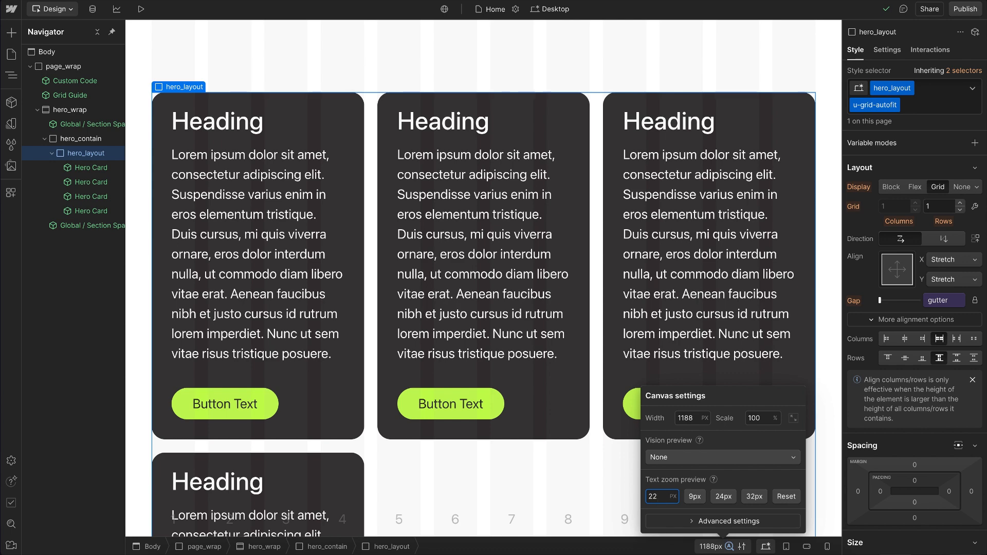
pyautogui.press('Up')
pyautogui.press('Up')
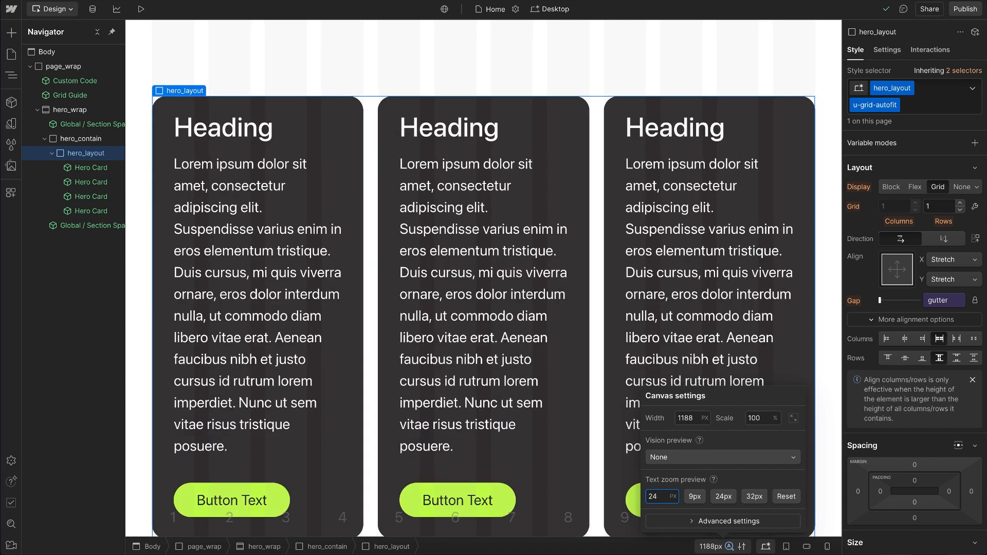
pyautogui.press('Up')
pyautogui.press('Up')
pyautogui.press('Up')
pyautogui.press('Up')
pyautogui.press('Up')
pyautogui.press('Up')
pyautogui.press('Up')
pyautogui.press('Up')
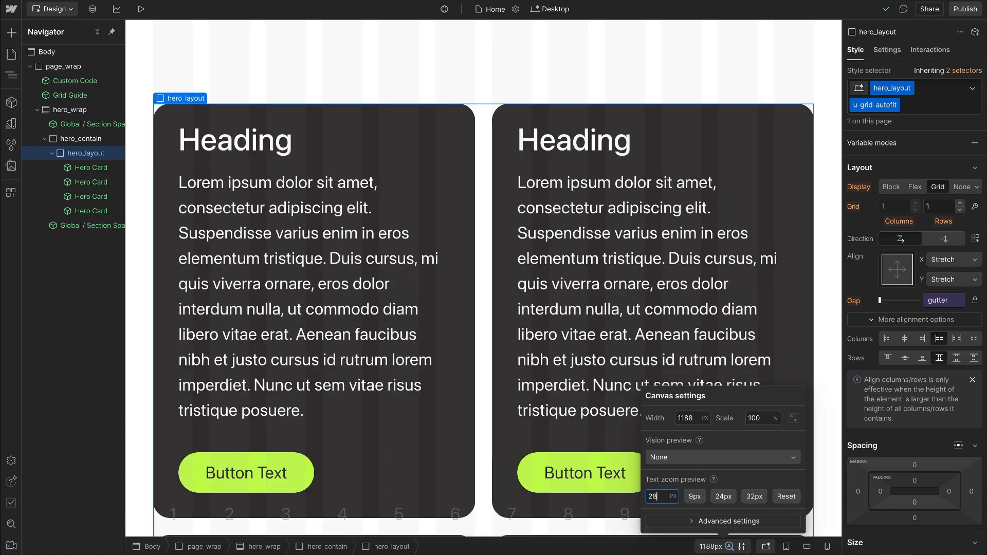
pyautogui.press('Up')
pyautogui.press('Up')
pyautogui.press('Up')
pyautogui.press('Up')
pyautogui.press('Up')
pyautogui.press('Up')
pyautogui.press('Up')
pyautogui.press('Up')
pyautogui.press('Up')
pyautogui.press('Up')
pyautogui.press('Up')
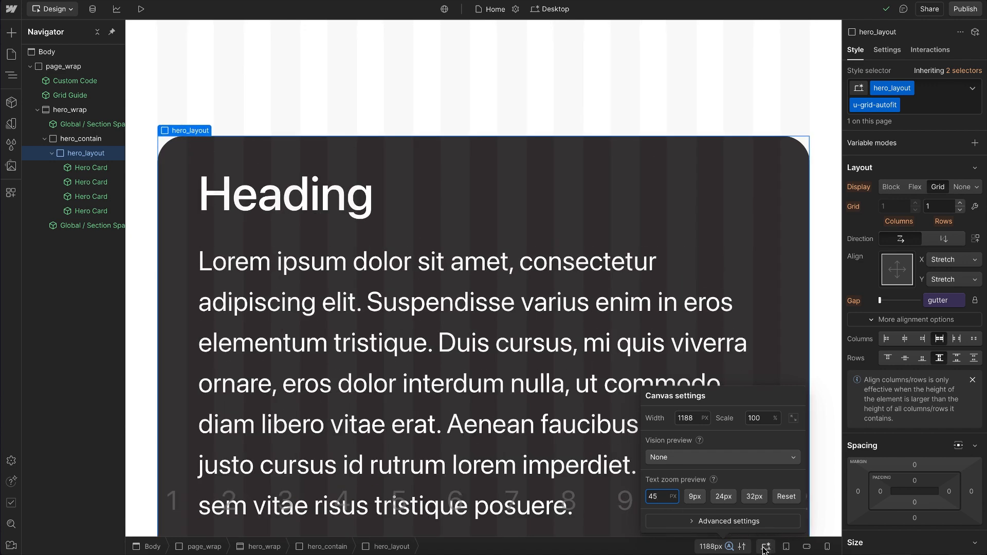
pyautogui.click(786, 497)
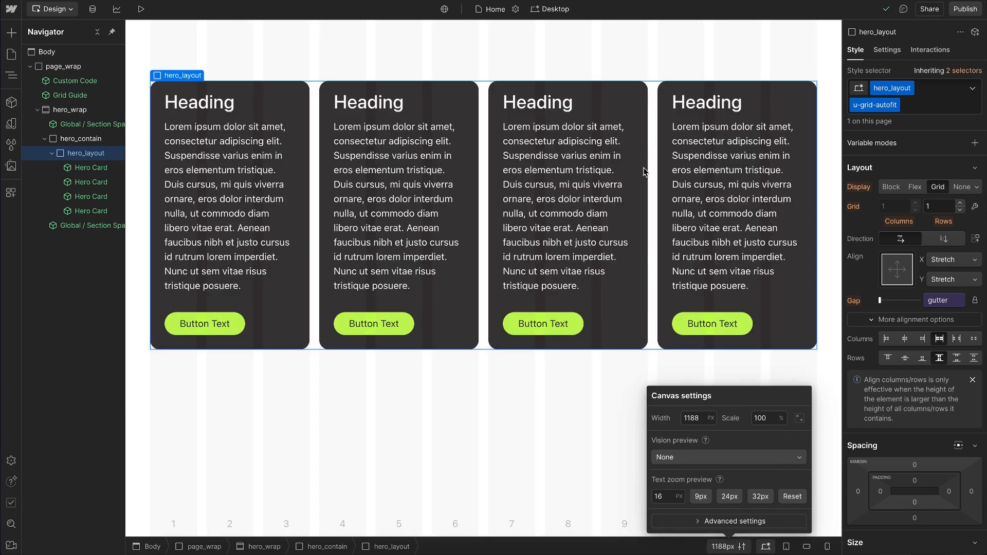
pyautogui.click(654, 178)
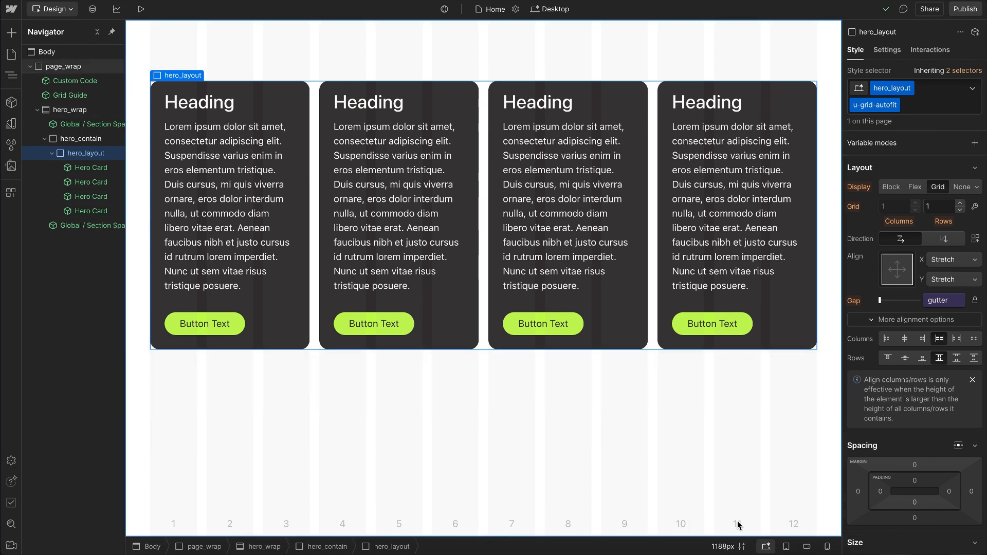
# Step: Set the canvas width to 1560 px
pyautogui.click(723, 545)
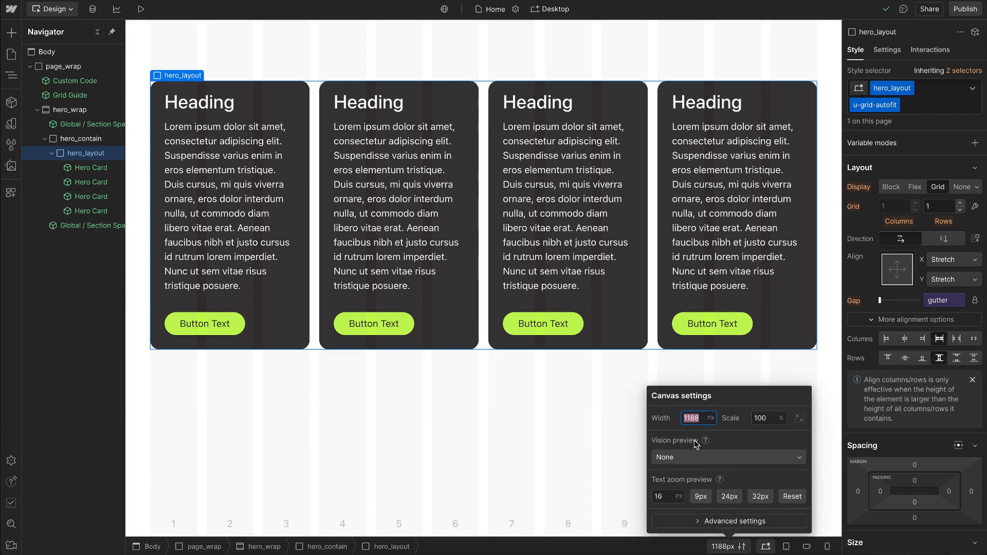
pyautogui.write('1560')
pyautogui.press('Return')
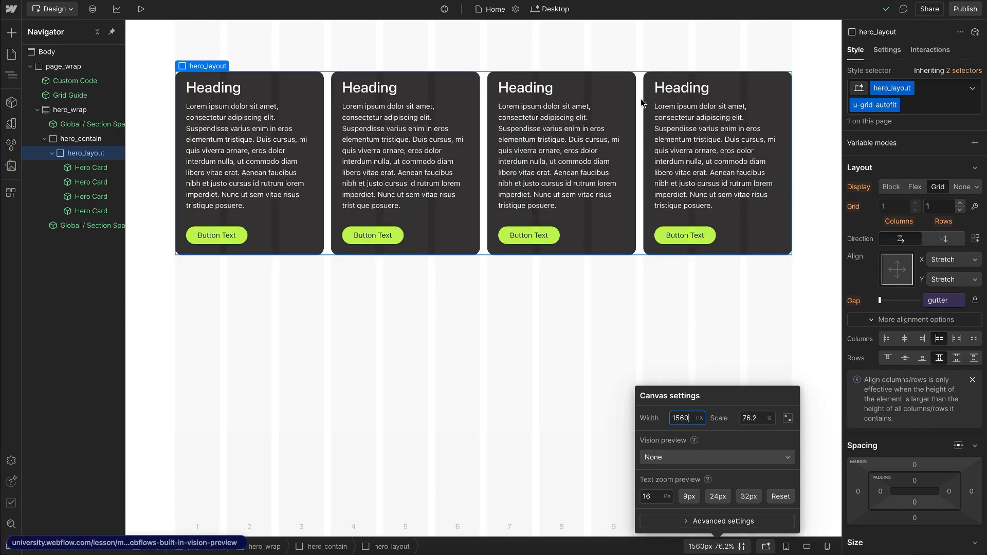
pyautogui.click(808, 114)
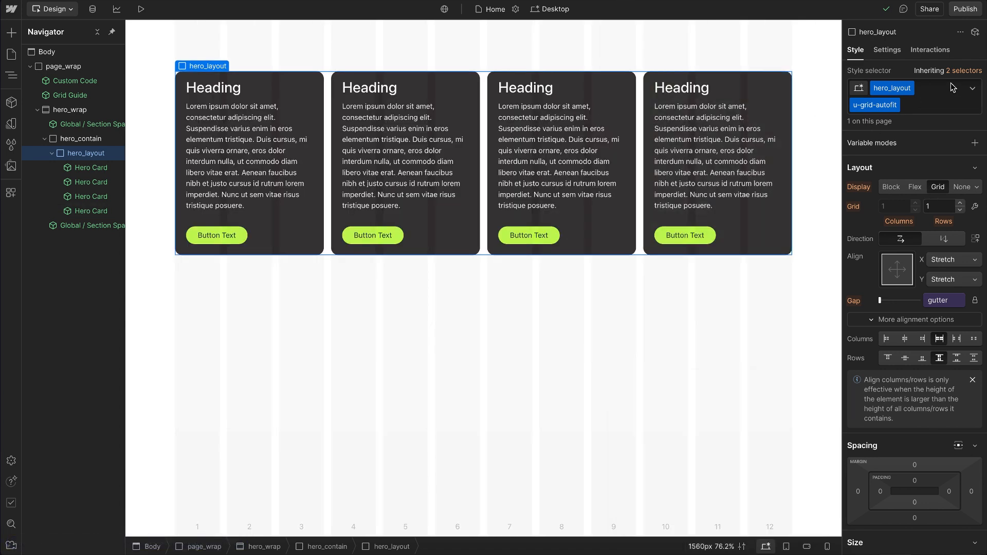
# Step: On the inherited hero_layout class, set the minimum column width in grid-template-columns to 23rem
pyautogui.click(964, 71)
pyautogui.click(909, 174)
pyautogui.scroll(-7, 909, 414)
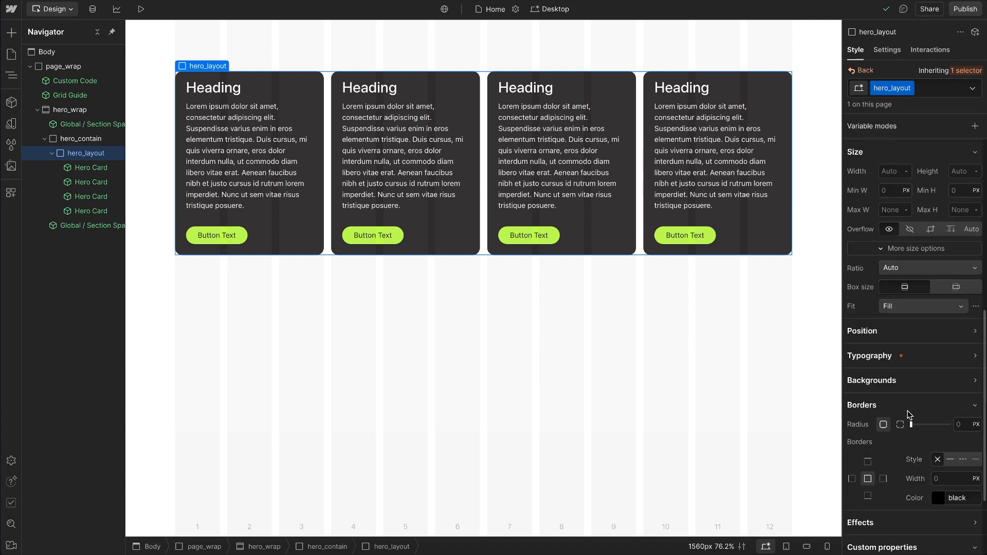
pyautogui.scroll(-3, 909, 414)
pyautogui.click(925, 465)
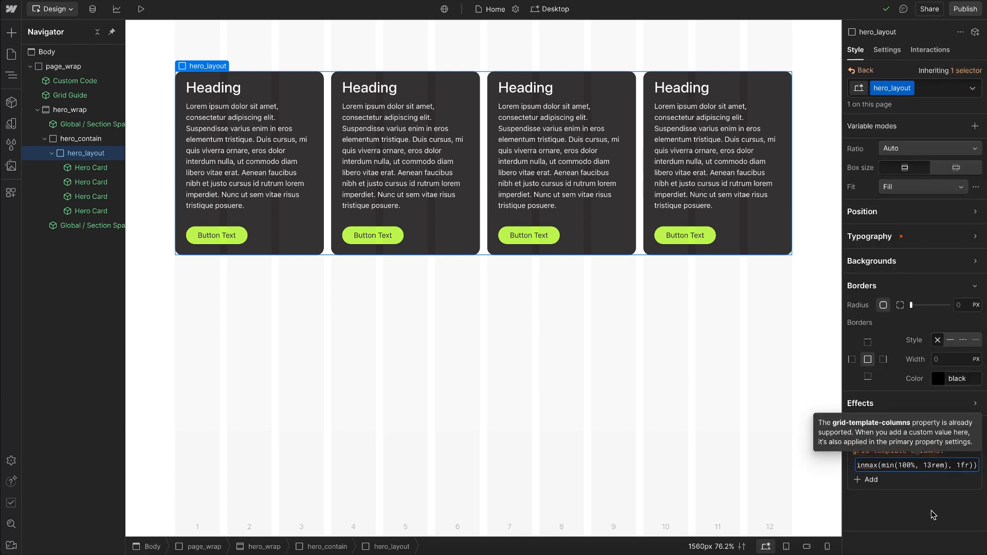
pyautogui.press('Left')
pyautogui.press('BackSpace')
pyautogui.write('2')
pyautogui.press('Return')
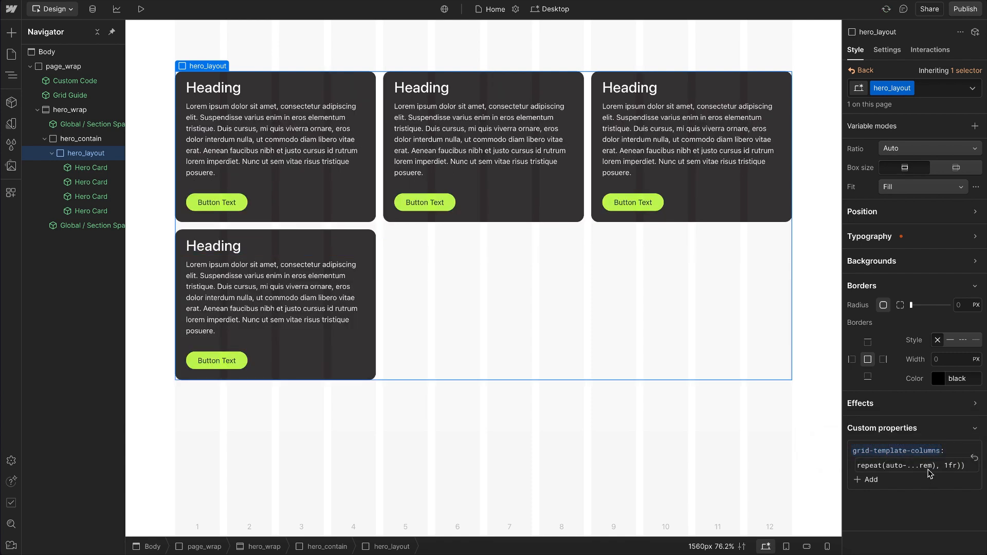
# Step: Set the minimum column width in hero_layout's grid-template-columns value to 30rem
pyautogui.click(930, 465)
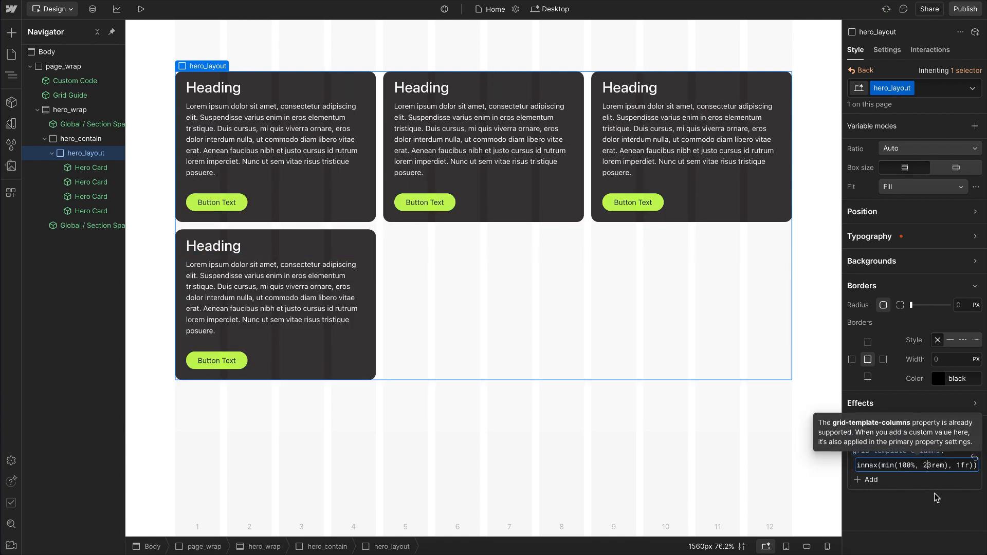
pyautogui.press('BackSpace')
pyautogui.press('BackSpace')
pyautogui.write('30')
pyautogui.press('Return')
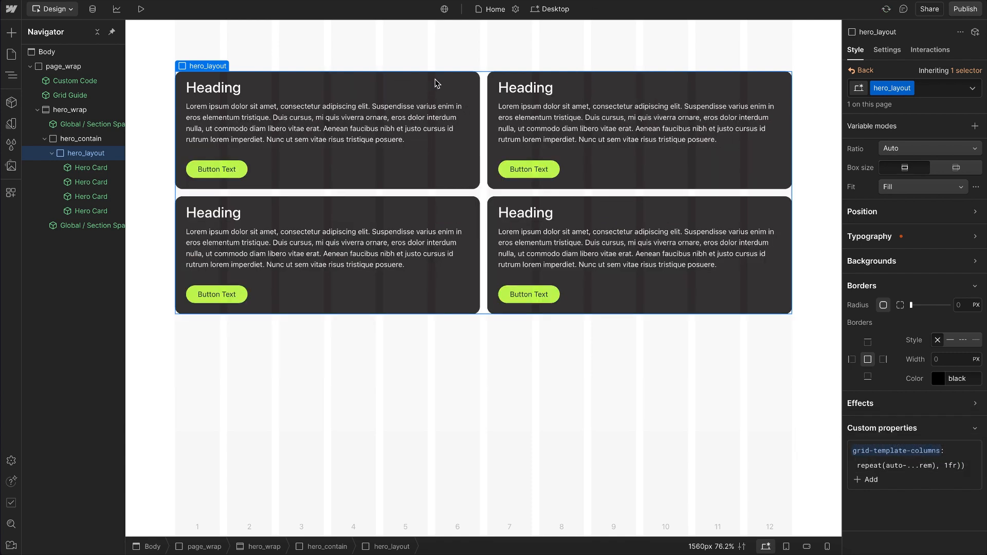
# Step: Preview the 30rem card layout at the Tablet breakpoint and widen the canvas to about 1032 px
pyautogui.click(141, 8)
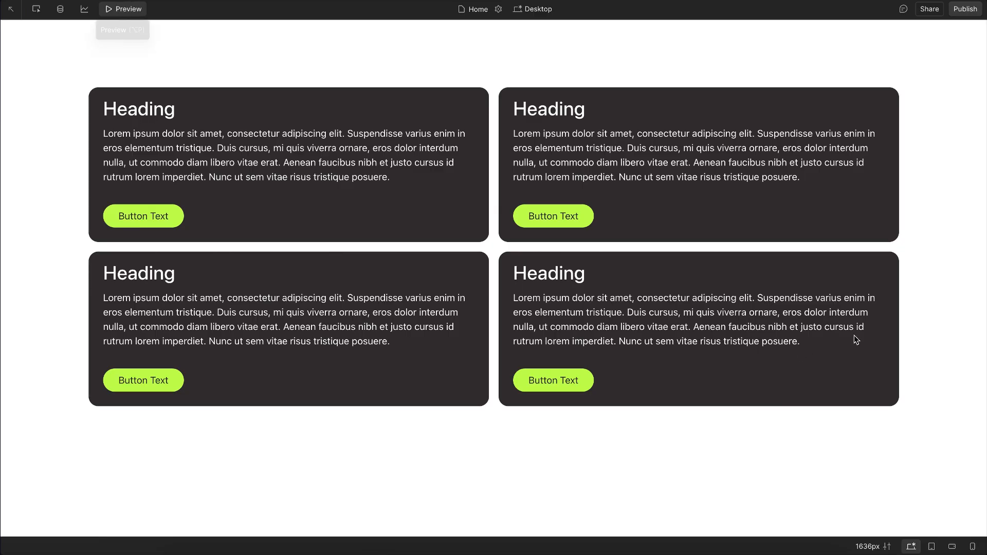
pyautogui.click(931, 547)
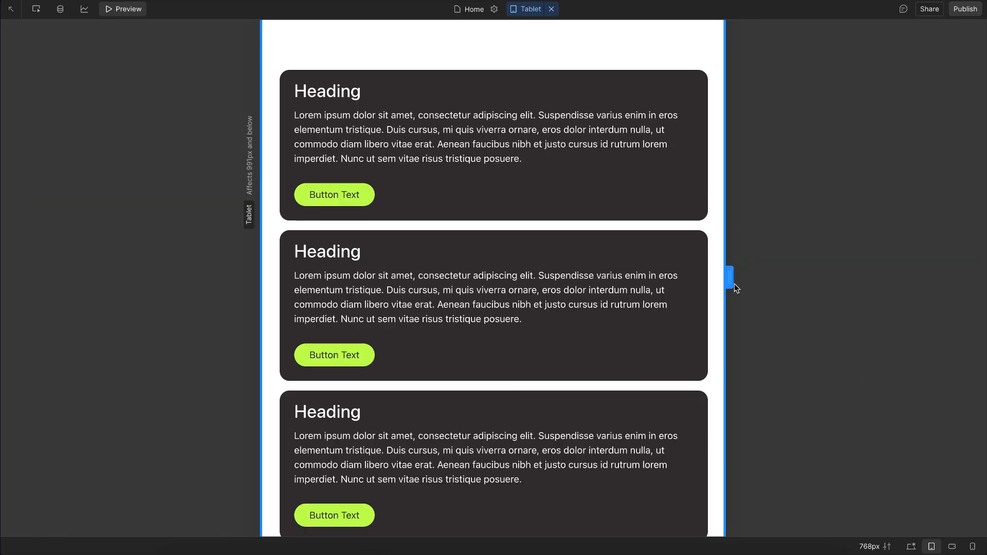
pyautogui.moveTo(777, 283); pyautogui.dragTo(822, 283)
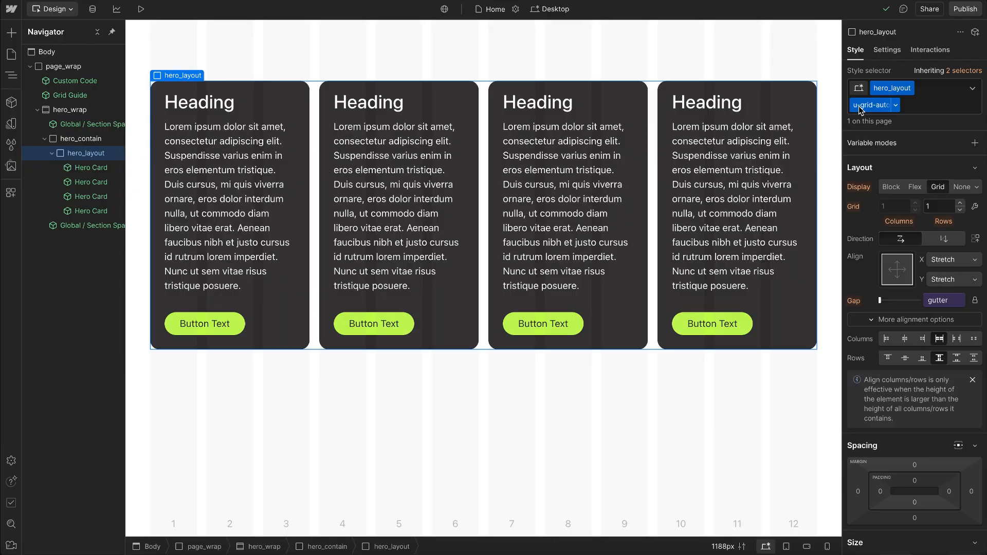
# Step: Delete three of the four Hero Cards from hero_layout
pyautogui.click(749, 153)
pyautogui.press('Delete')
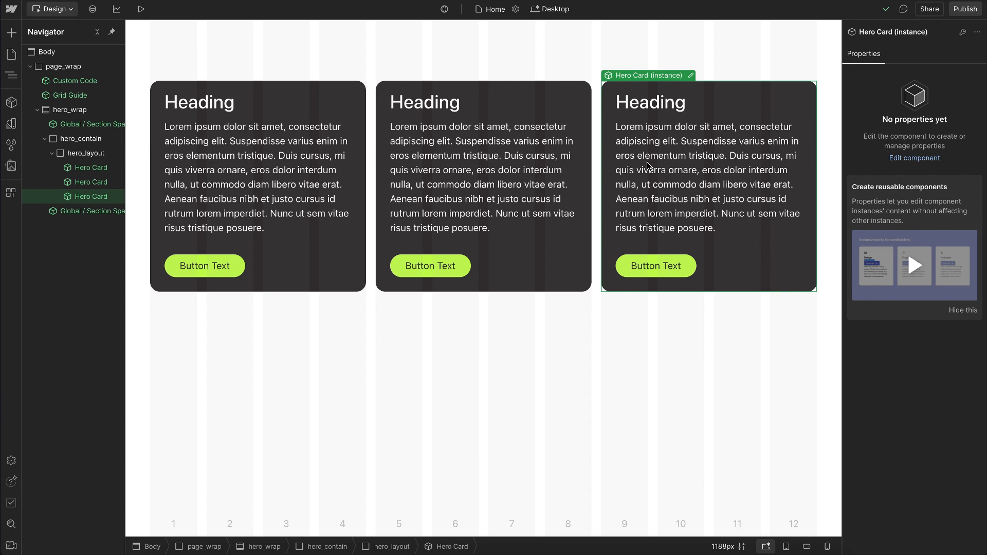
pyautogui.press('Delete')
pyautogui.press('Delete')
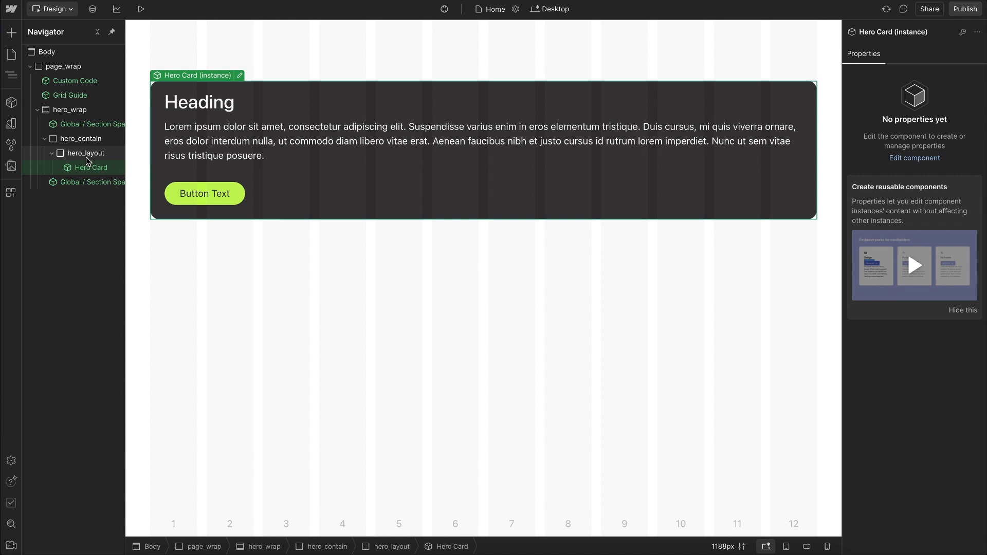
# Step: Replace the u-grid-autofit utility class on hero_layout with u-grid-autofill
pyautogui.click(85, 157)
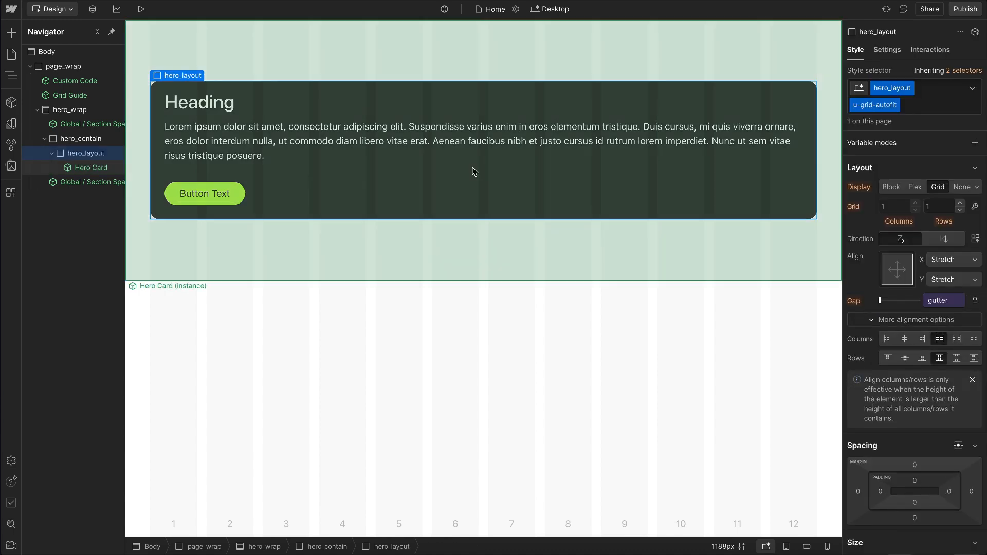
pyautogui.click(922, 107)
pyautogui.press('BackSpace')
pyautogui.write('u-')
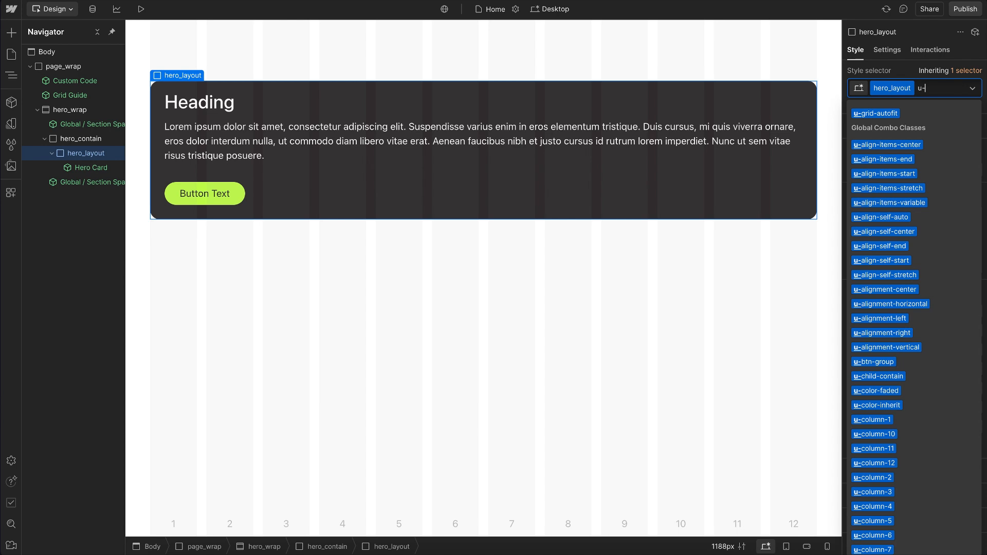
pyautogui.write('grid-auto')
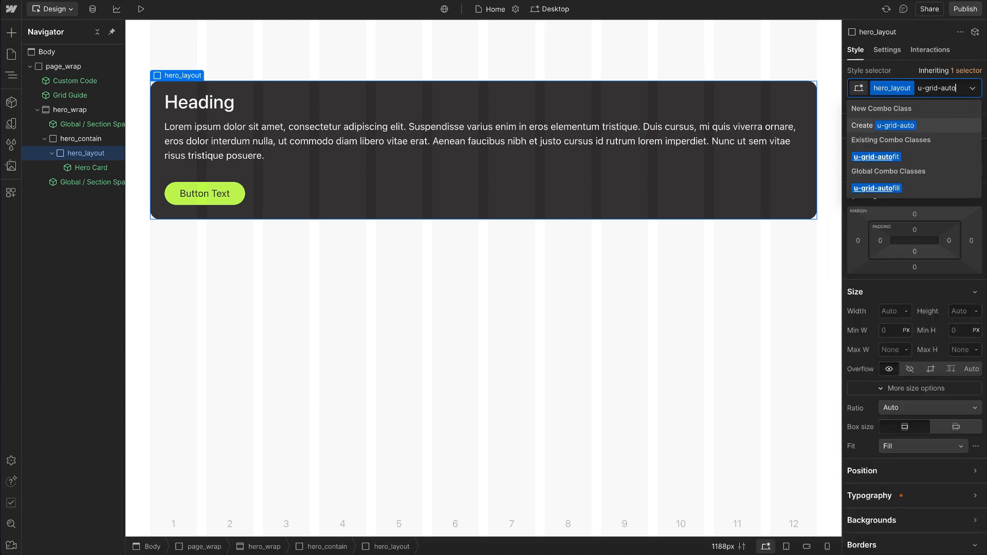
pyautogui.click(901, 189)
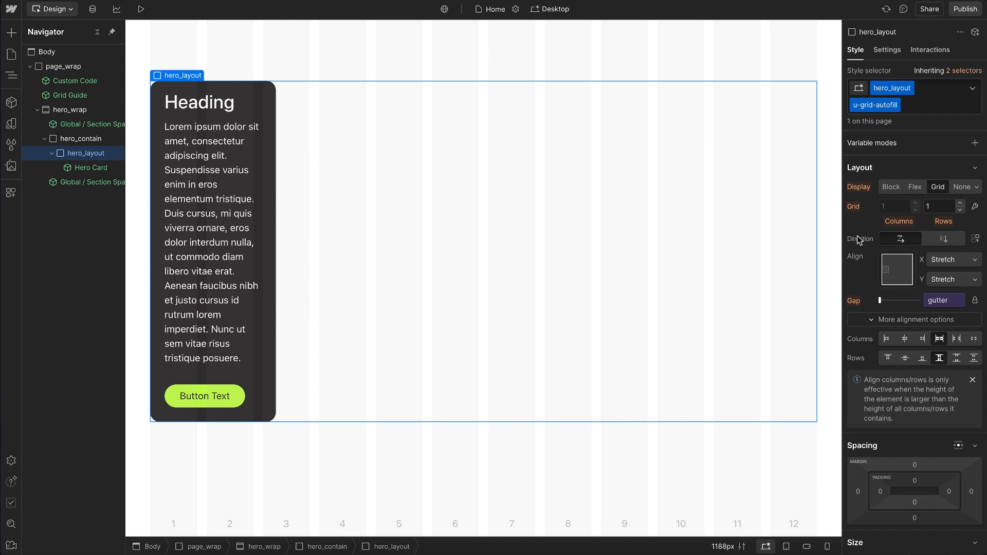
# Step: Duplicate the Hero Card inside hero_layout until there are six cards
pyautogui.click(242, 183)
pyautogui.hotkey('ctrl', 'd')
pyautogui.hotkey('ctrl', 'd')
pyautogui.hotkey('ctrl', 'd')
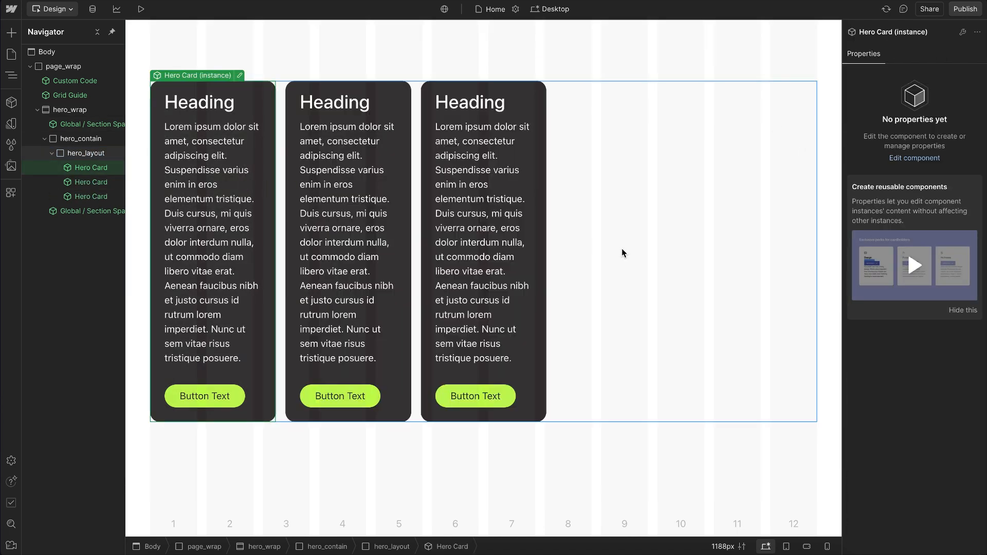
pyautogui.hotkey('ctrl', 'd')
pyautogui.hotkey('ctrl', 'd')
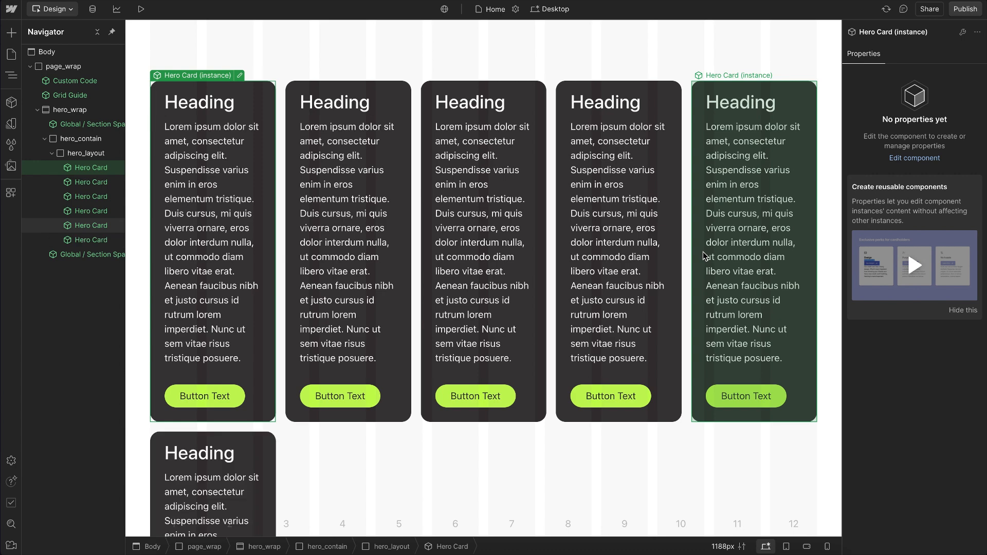
# Step: On the inherited hero_layout class, set the minimum column width in grid-template-columns to 16rem
pyautogui.scroll(-3, 702, 252)
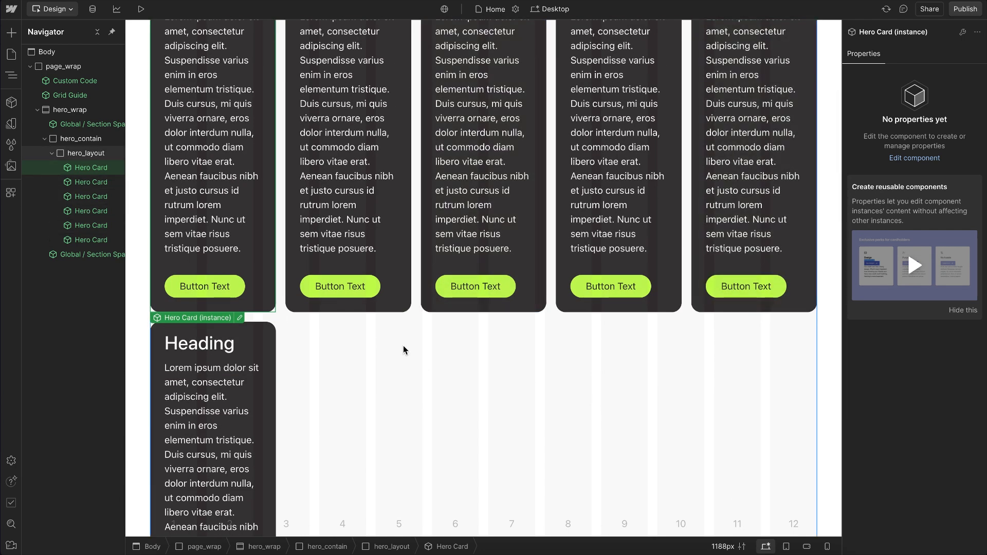
pyautogui.click(440, 345)
pyautogui.click(973, 73)
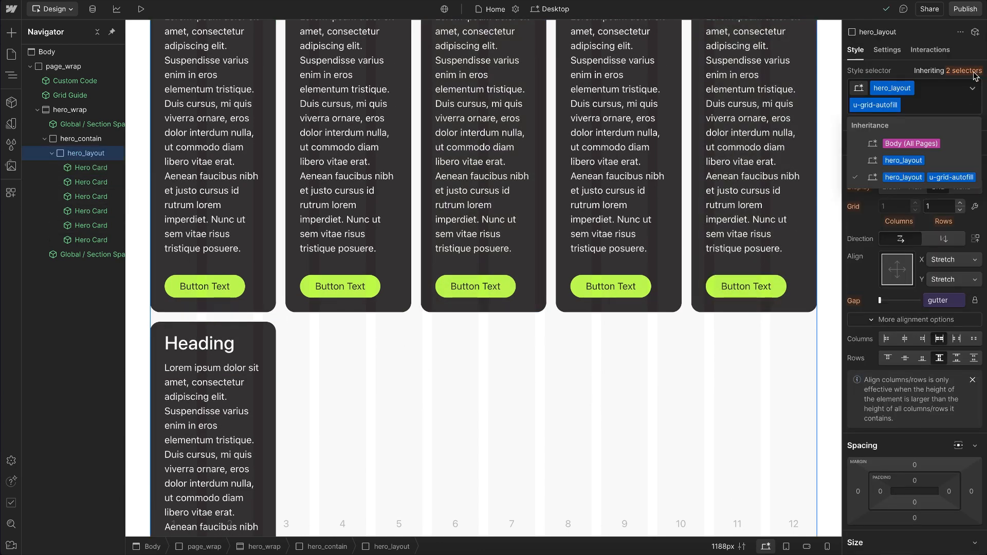
pyautogui.click(919, 160)
pyautogui.scroll(-10, 883, 351)
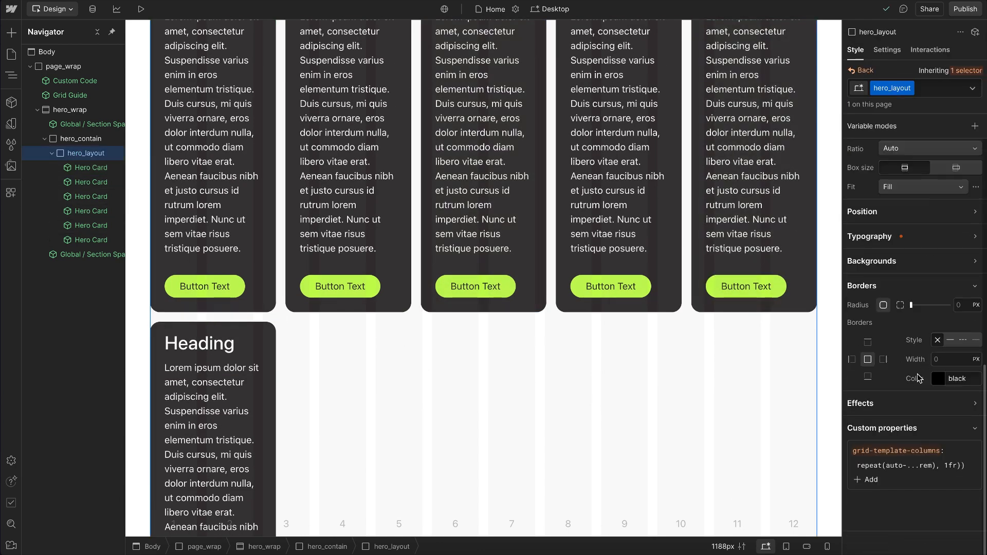
pyautogui.click(926, 466)
pyautogui.press('BackSpace')
pyautogui.write('6')
pyautogui.press('Return')
pyautogui.scroll(2, 637, 255)
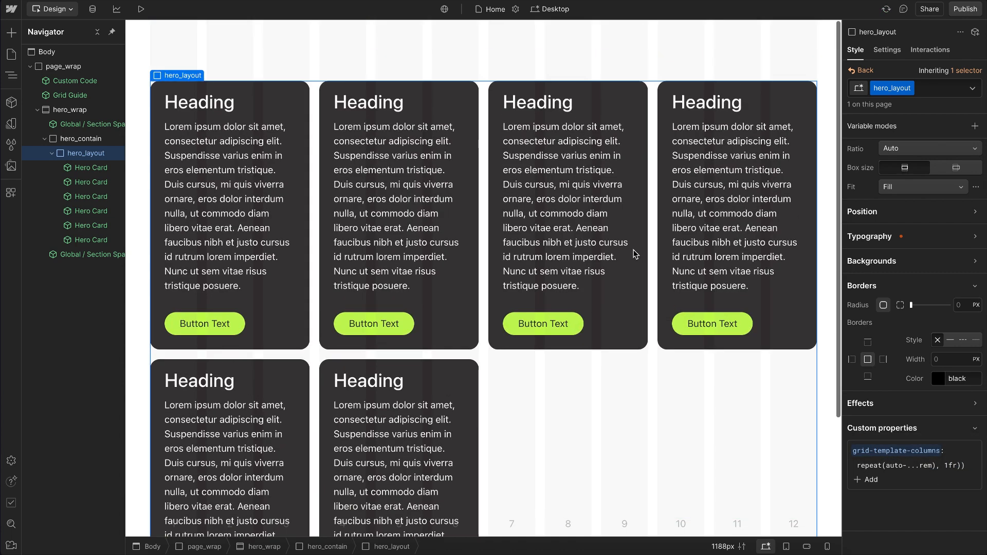
# Step: Delete the last three Hero Cards from hero_layout, keeping three
pyautogui.click(485, 135)
pyautogui.click(400, 384)
pyautogui.press('Delete')
pyautogui.press('Delete')
pyautogui.press('Delete')
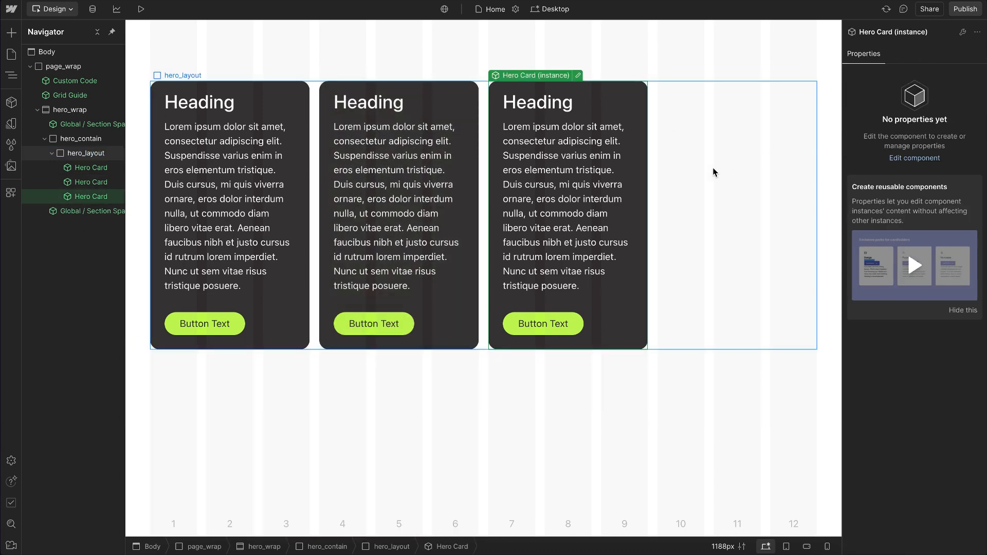
# Step: Preview the autofill layout while widening the canvas, return to design mode, and select hero_layout
pyautogui.hotkey('alt', 'p')
pyautogui.moveTo(853, 279); pyautogui.dragTo(912, 317)
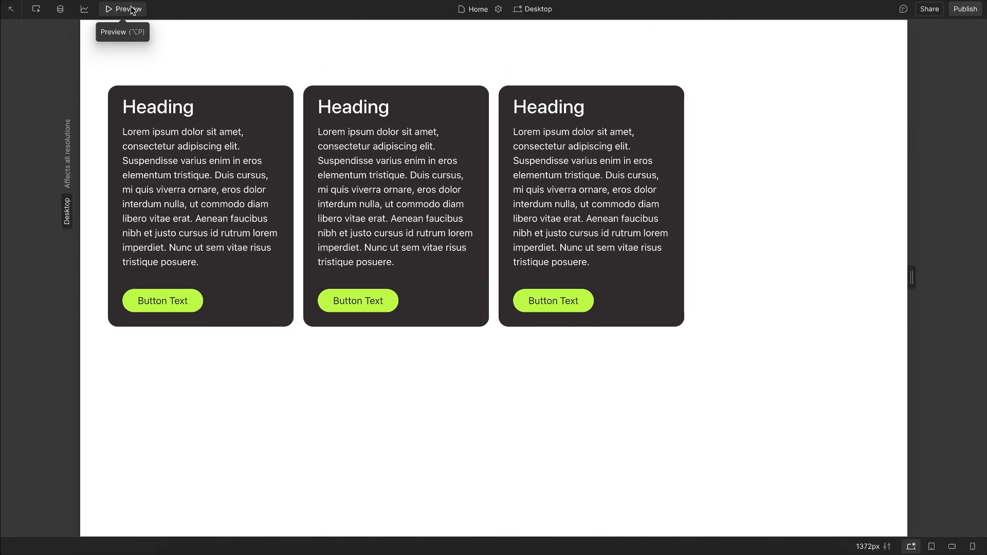
pyautogui.click(132, 10)
pyautogui.click(680, 204)
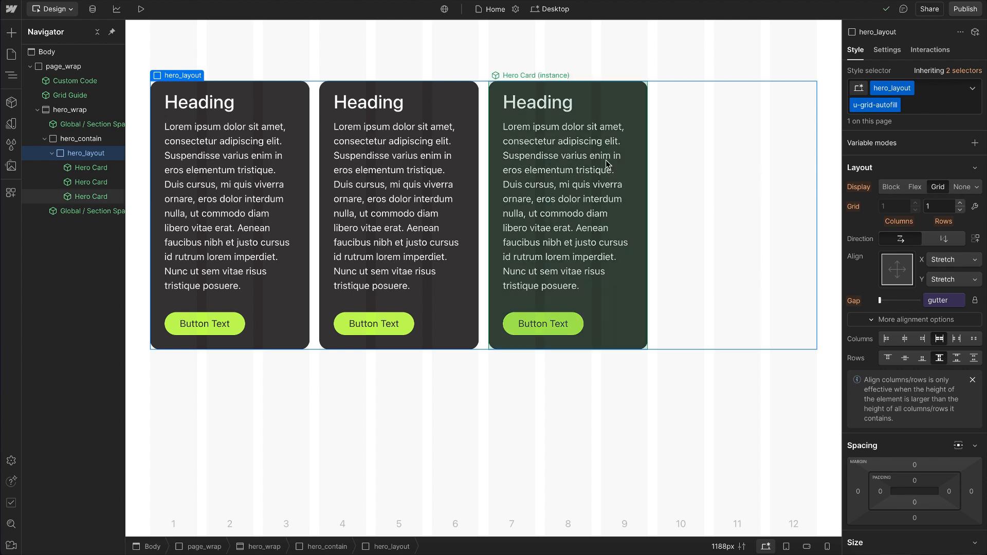
# Step: Duplicate the third Hero Card in hero_layout twice
pyautogui.click(607, 163)
pyautogui.hotkey('ctrl', 'd')
pyautogui.hotkey('ctrl', 'd')
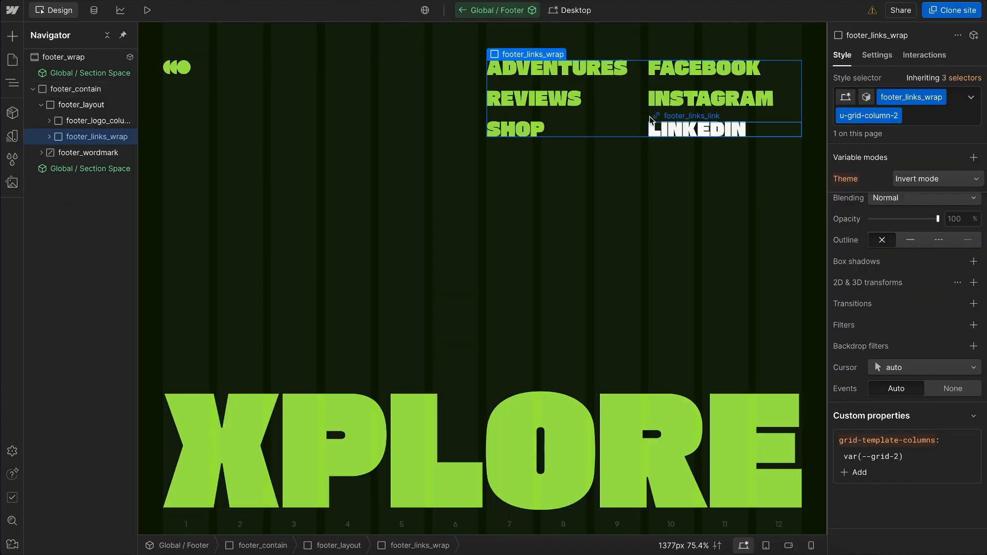
# Step: Narrow the canvas to about 1039 px to check how the two footer link columns fit
pyautogui.moveTo(827, 268); pyautogui.dragTo(751, 271)
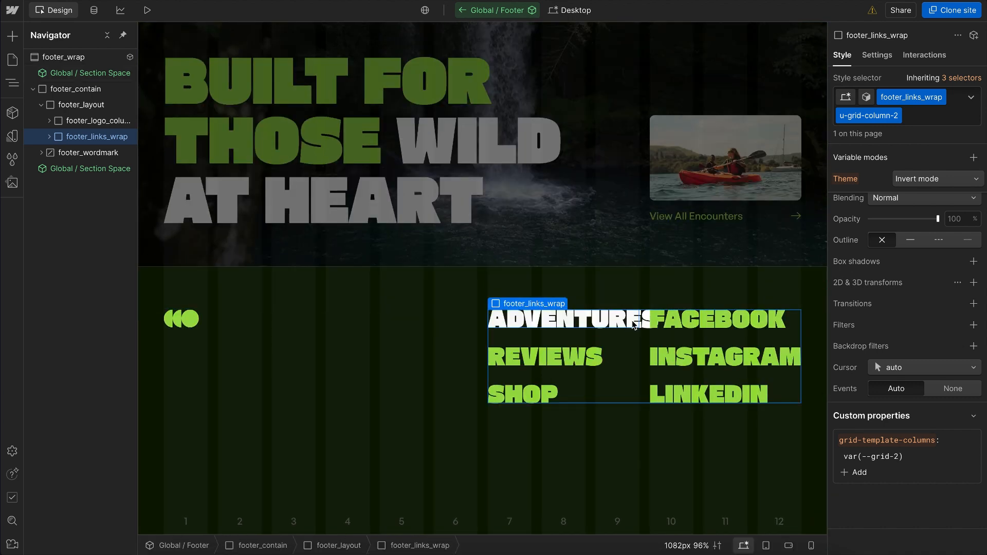
pyautogui.moveTo(826, 334); pyautogui.dragTo(806, 335)
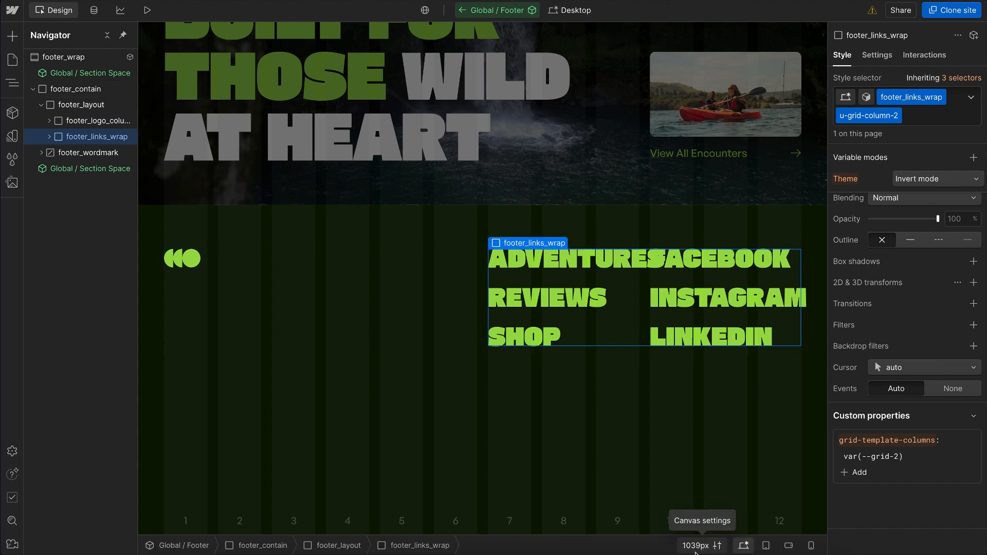
pyautogui.click(695, 553)
pyautogui.click(637, 543)
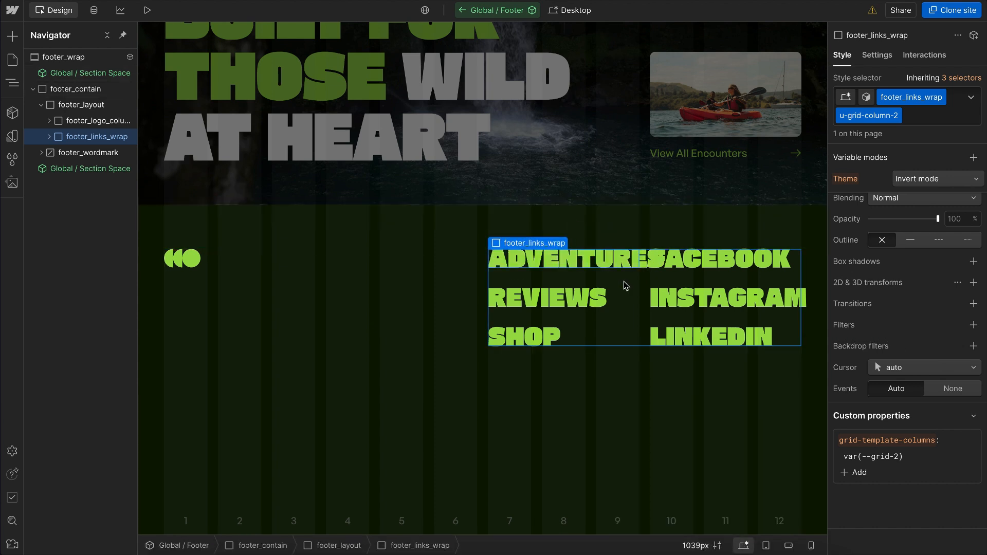
# Step: Set the canvas width to 1560 px and enlarge the text zoom preview to test the footer links
pyautogui.click(694, 552)
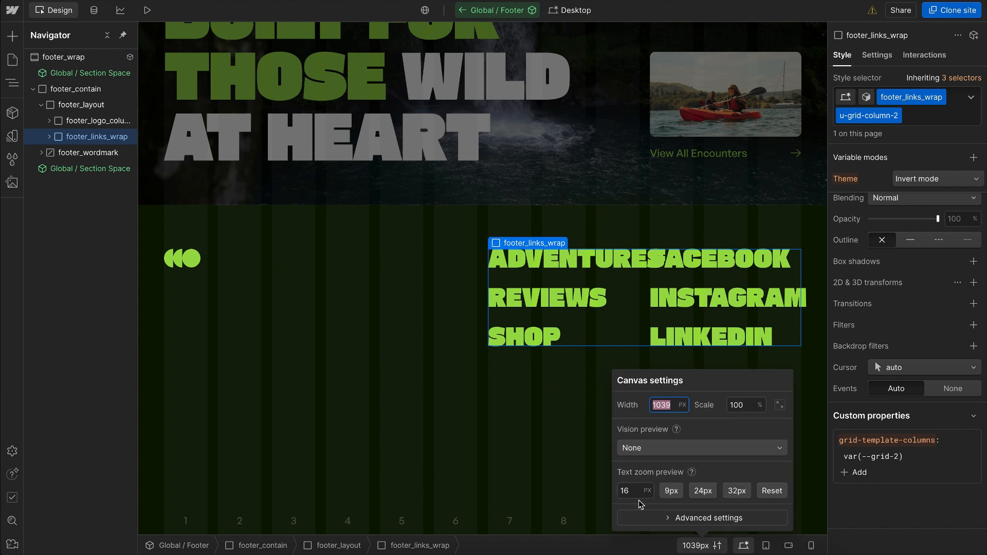
pyautogui.write('15')
pyautogui.press('Return')
pyautogui.click(613, 491)
pyautogui.press('Up')
pyautogui.press('Up')
pyautogui.press('Up')
pyautogui.click(456, 423)
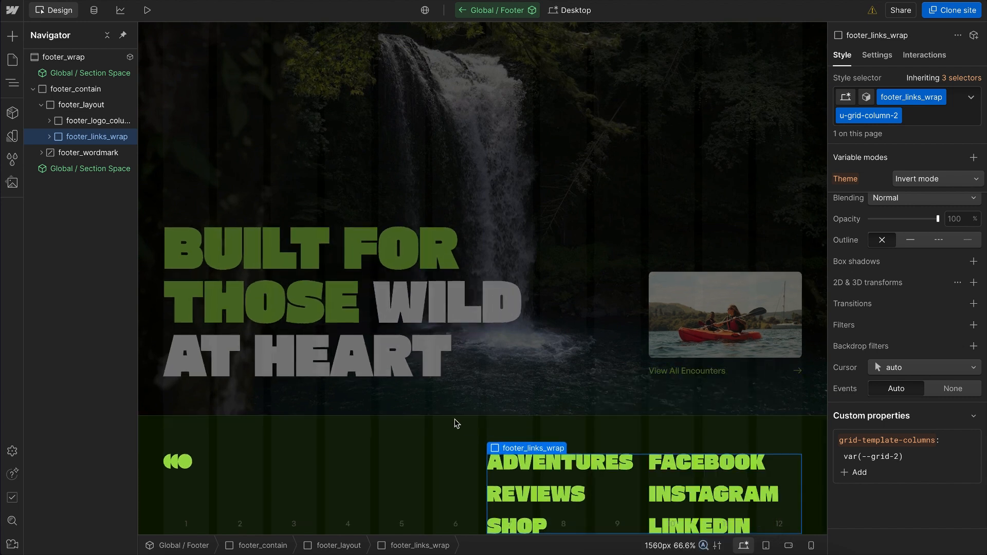
# Step: Raise the text zoom preview to 22 px, check the footer links, and reset the text zoom
pyautogui.scroll(-3, 456, 423)
pyautogui.click(671, 546)
pyautogui.click(610, 491)
pyautogui.press('Up')
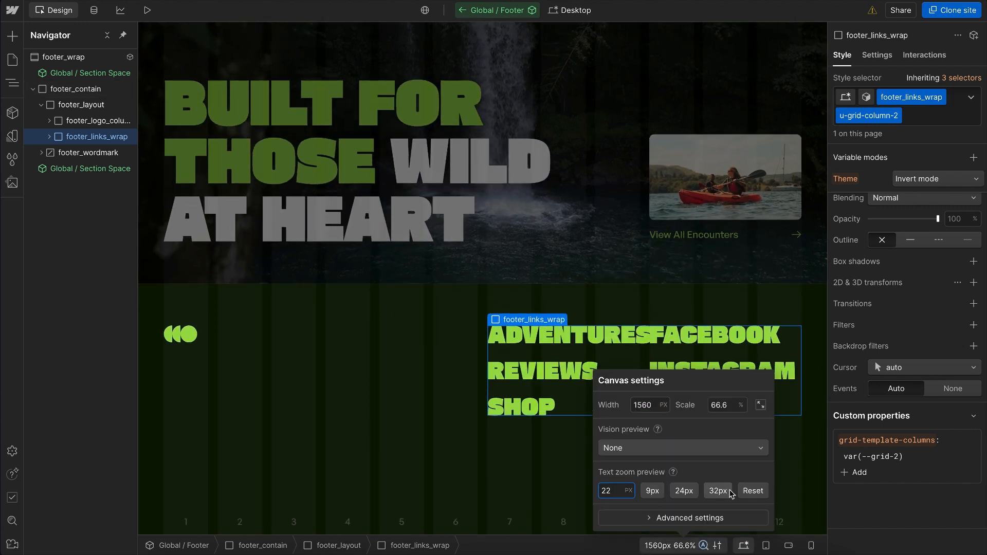
pyautogui.click(754, 490)
# Step: Replace the u-grid-column-2 class on footer_links_wrap with u-grid-autofit
pyautogui.click(929, 114)
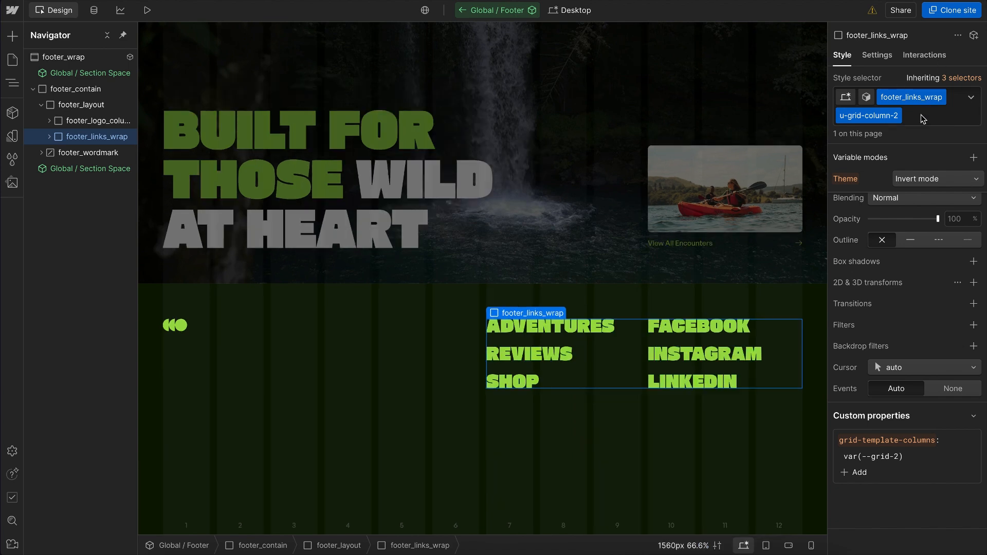
pyautogui.click(926, 115)
pyautogui.press('BackSpace')
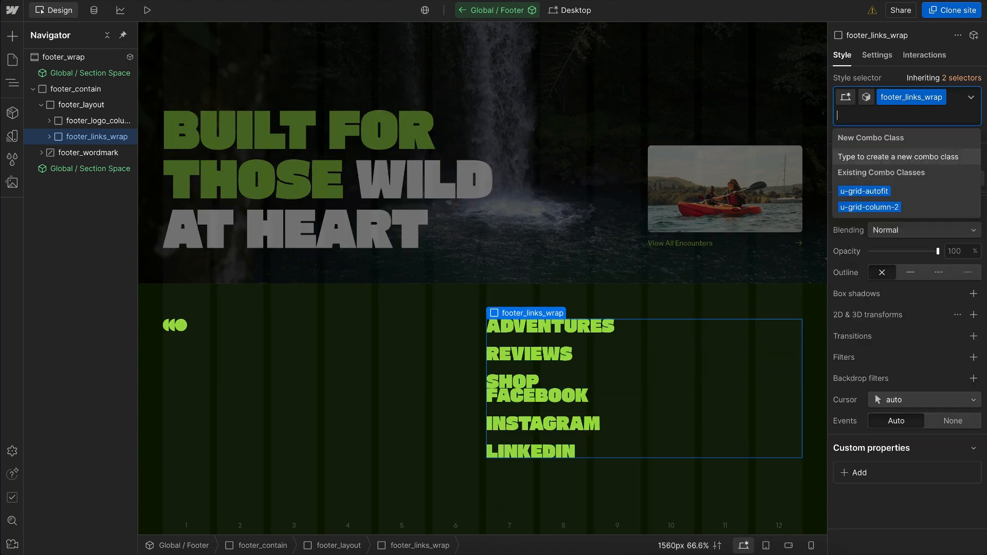
pyautogui.click(886, 193)
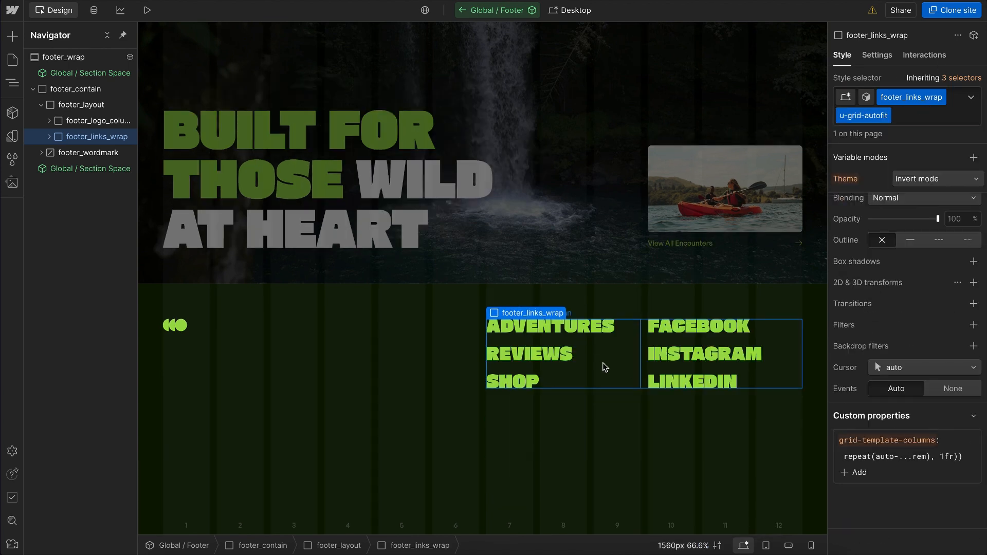
# Step: Try a 19rem width on footer_links_column to gauge the space its links need, and reset the width
pyautogui.click(633, 370)
pyautogui.scroll(8, 895, 350)
pyautogui.scroll(3, 895, 349)
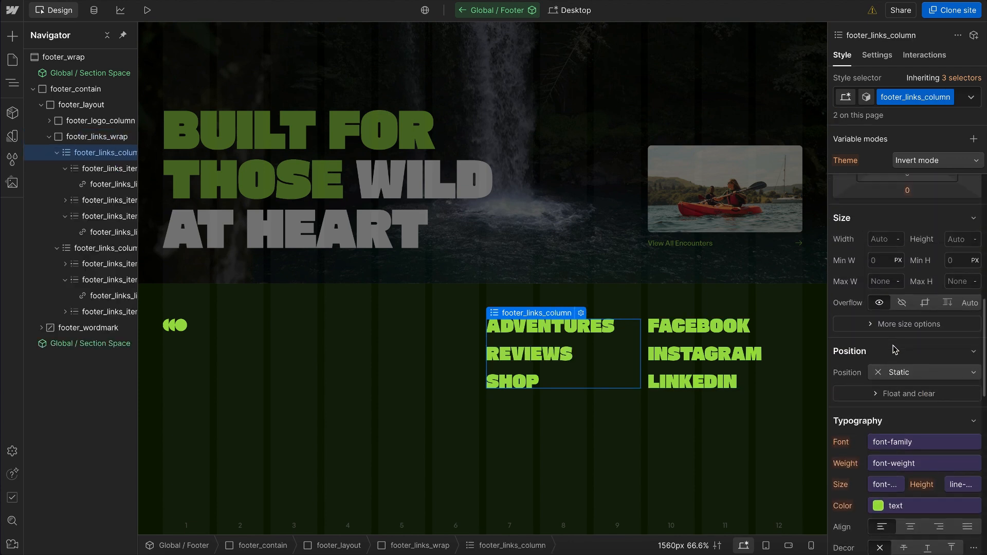
pyautogui.click(881, 263)
pyautogui.write('19')
pyautogui.press('Return')
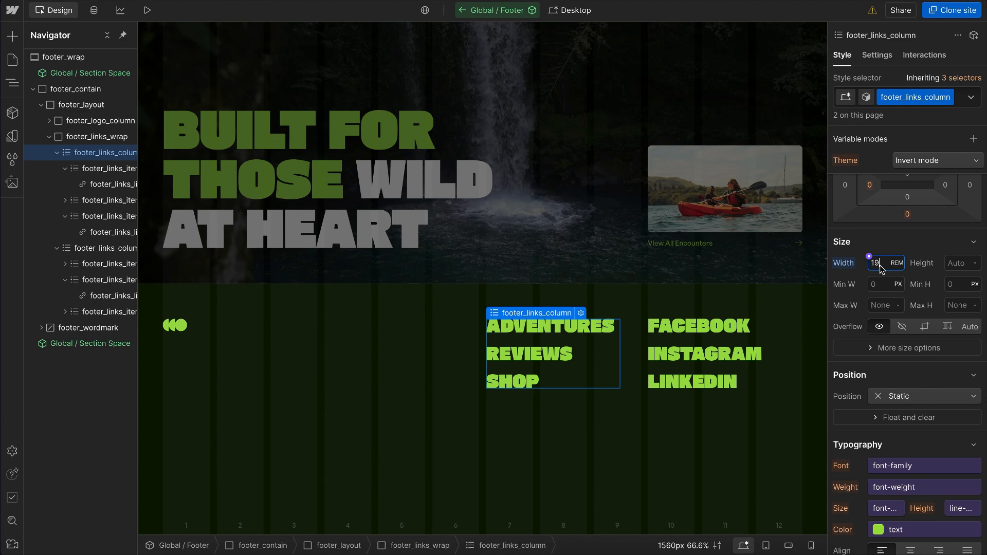
pyautogui.click(844, 263)
pyautogui.click(851, 283)
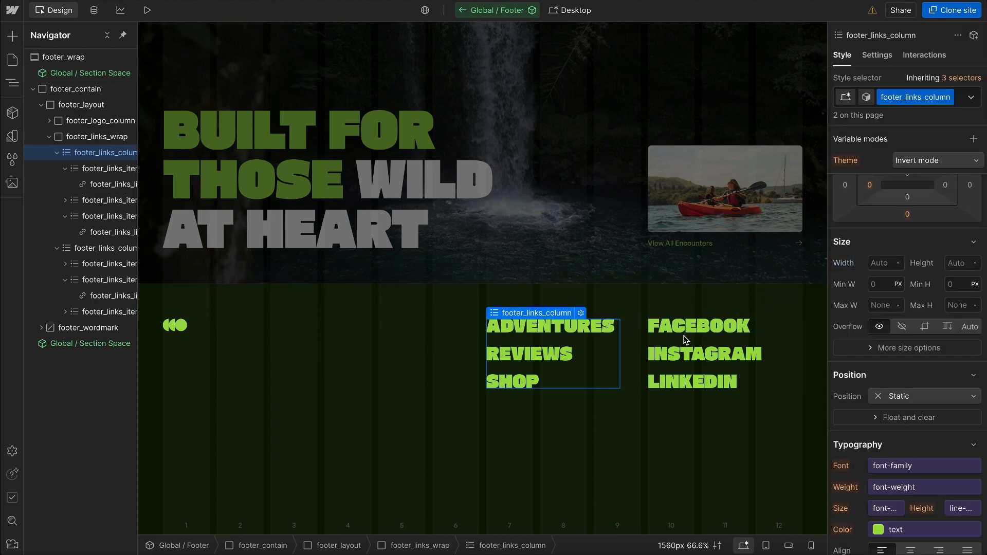
# Step: On footer_links_wrap, set the minimum column width in grid-template-columns to 19rem
pyautogui.click(646, 341)
pyautogui.scroll(-10, 905, 360)
pyautogui.hscroll(2, 922, 459)
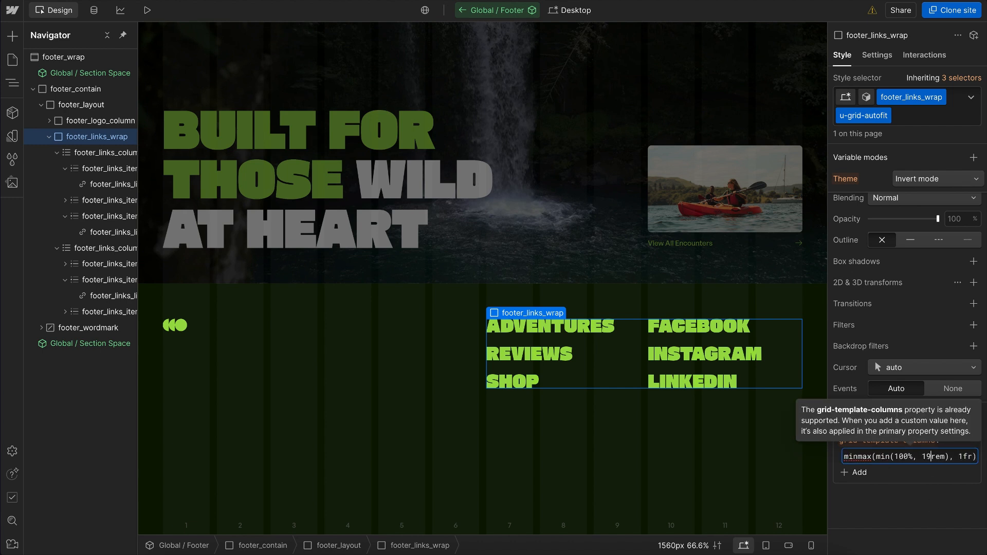
pyautogui.click(932, 508)
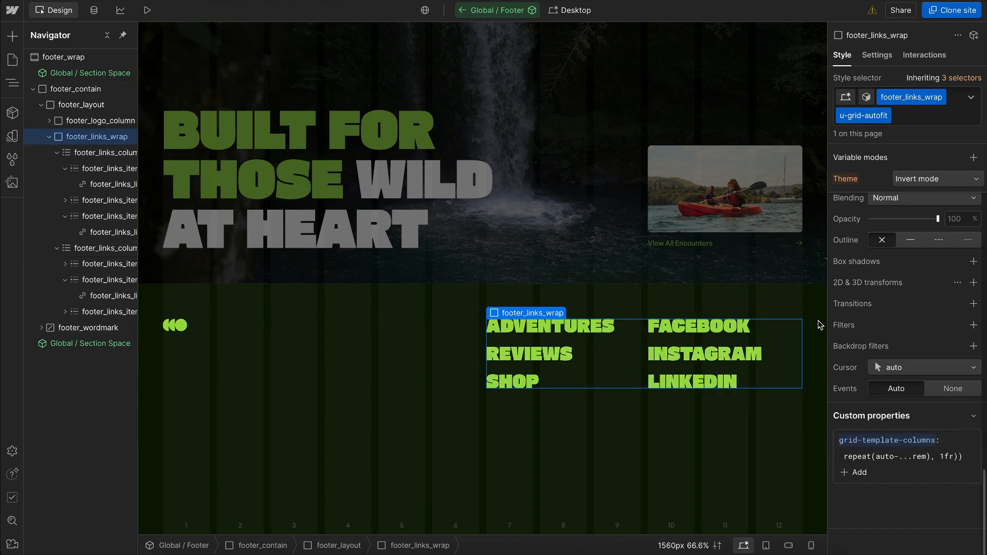
# Step: Narrow the canvas to about 1332 px and inspect footer_layout, its classes and its two child columns
pyautogui.moveTo(826, 315); pyautogui.dragTo(787, 305)
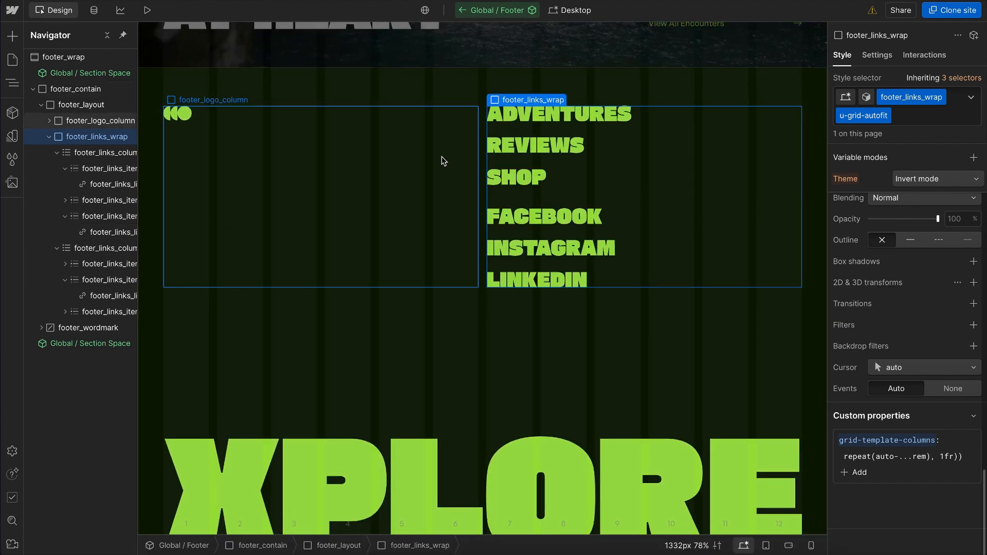
pyautogui.click(483, 159)
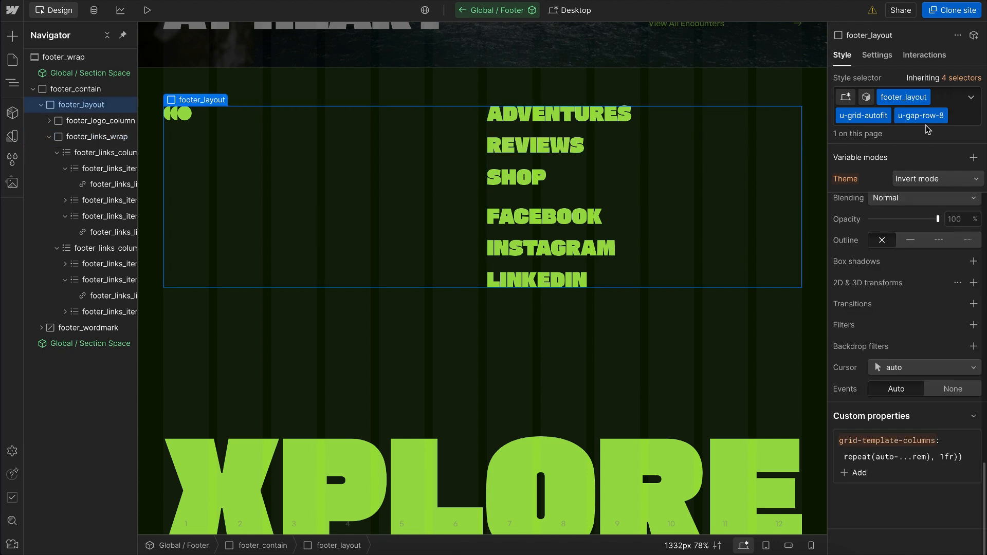
pyautogui.click(48, 137)
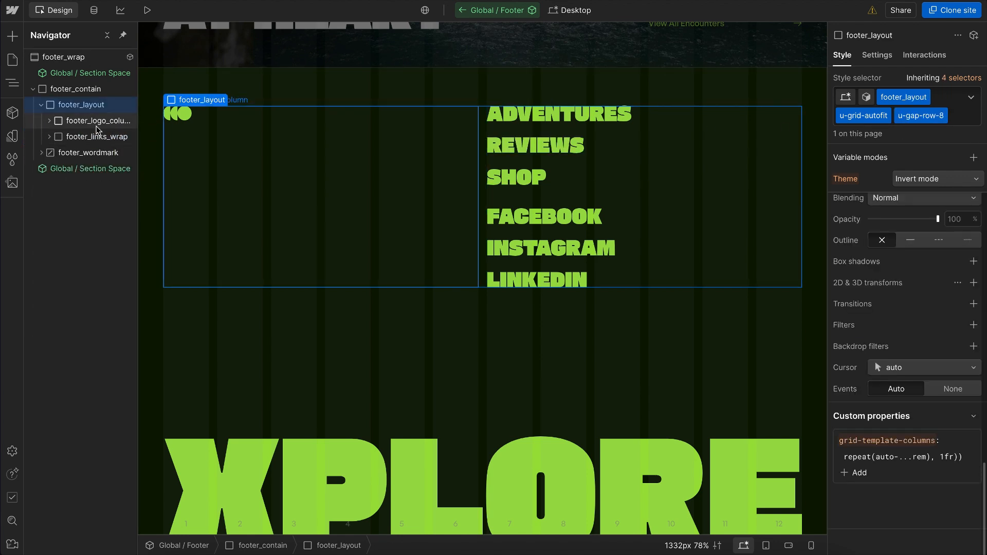
pyautogui.click(97, 124)
pyautogui.click(102, 137)
pyautogui.click(100, 121)
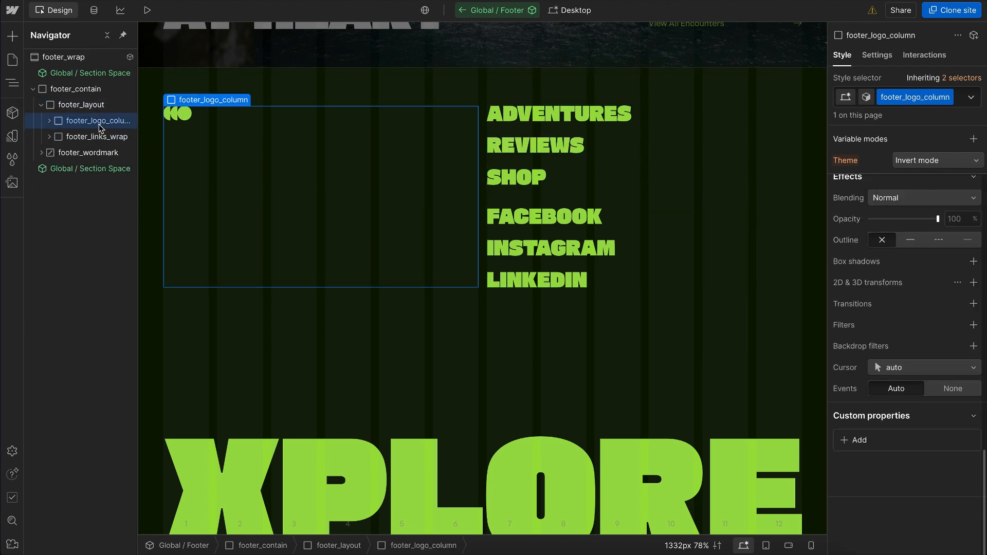
# Step: Set the canvas width to 1560 px and raise the text zoom preview to 50 px
pyautogui.click(686, 546)
pyautogui.write('1560')
pyautogui.click(621, 492)
pyautogui.press('Up')
pyautogui.press('Up')
pyautogui.press('Up')
pyautogui.press('Up')
pyautogui.press('Up')
pyautogui.press('Up')
pyautogui.press('Up')
pyautogui.press('Up')
pyautogui.press('Up')
pyautogui.press('Up')
pyautogui.press('Up')
pyautogui.press('Up')
pyautogui.press('Up')
pyautogui.press('Up')
pyautogui.press('Up')
pyautogui.press('Up')
pyautogui.press('Up')
pyautogui.press('Up')
pyautogui.press('Up')
pyautogui.press('Up')
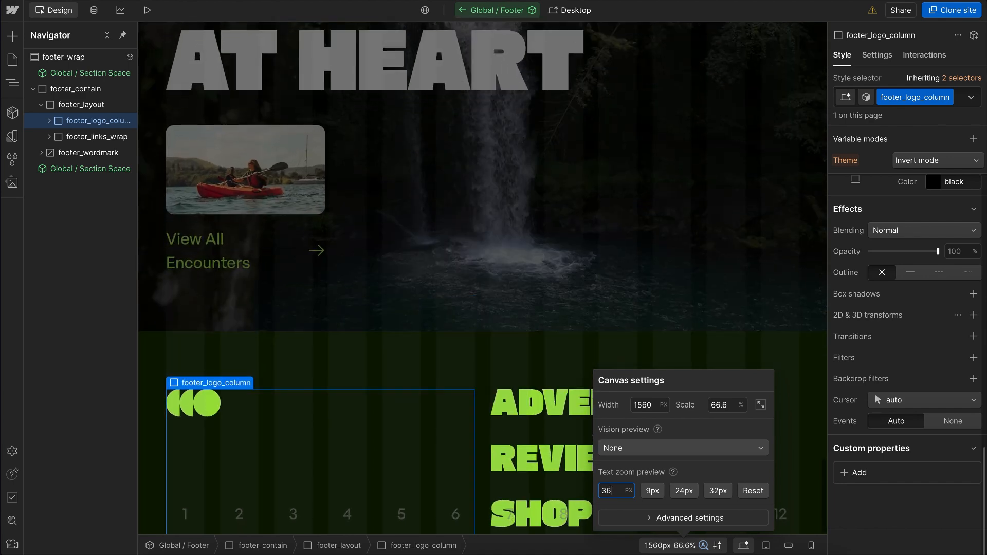
pyautogui.press('Up')
pyautogui.press('Up')
pyautogui.press('Up')
pyautogui.press('Up')
pyautogui.press('Up')
pyautogui.press('Up')
pyautogui.press('Up')
pyautogui.press('Up')
pyautogui.press('Up')
pyautogui.press('Up')
pyautogui.press('Up')
pyautogui.press('Up')
pyautogui.press('Up')
pyautogui.press('Up')
pyautogui.press('Escape')
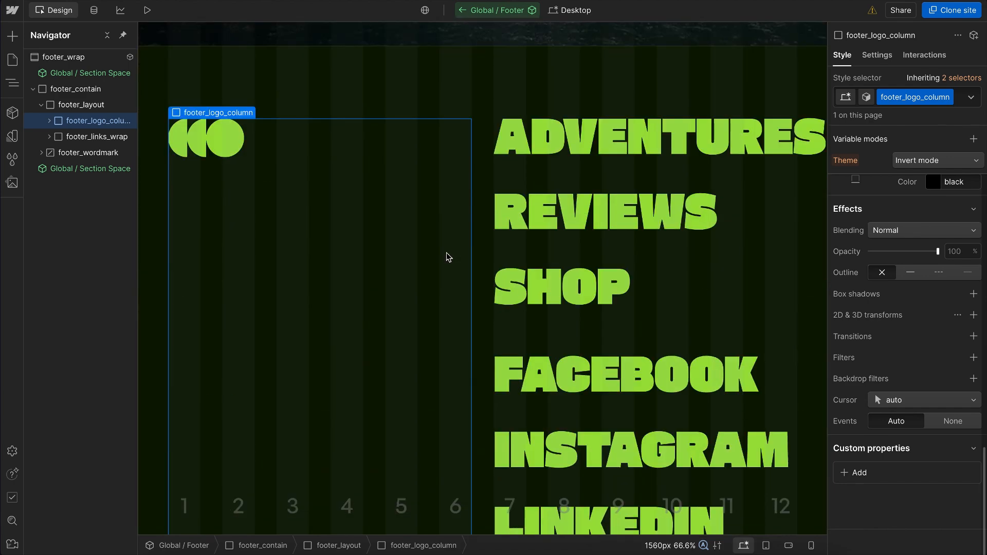
# Step: Raise the text zoom preview to at least 70 px and check how the footer layout responds
pyautogui.scroll(-4, 447, 257)
pyautogui.click(661, 546)
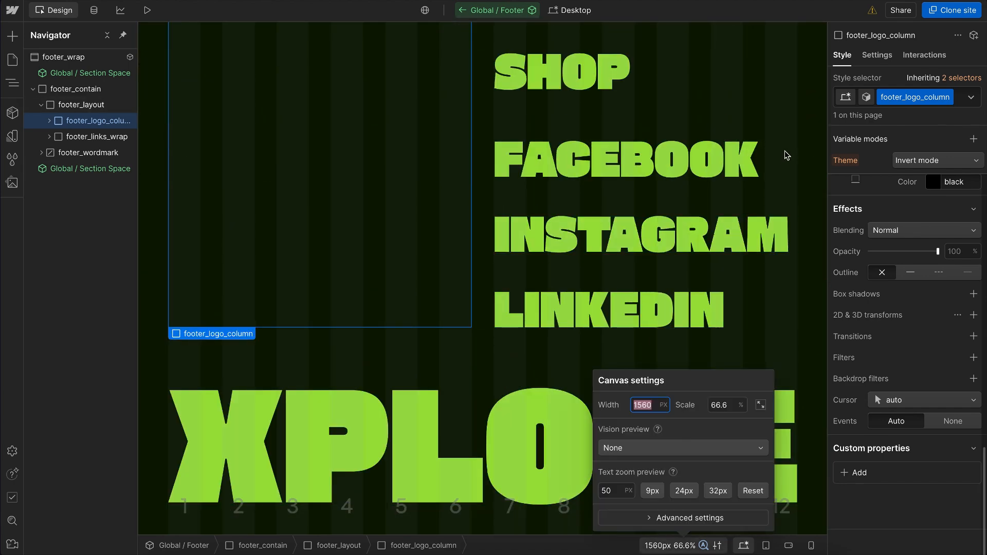
pyautogui.click(608, 491)
pyautogui.hotkey('shift', 'Up')
pyautogui.hotkey('shift', 'Up')
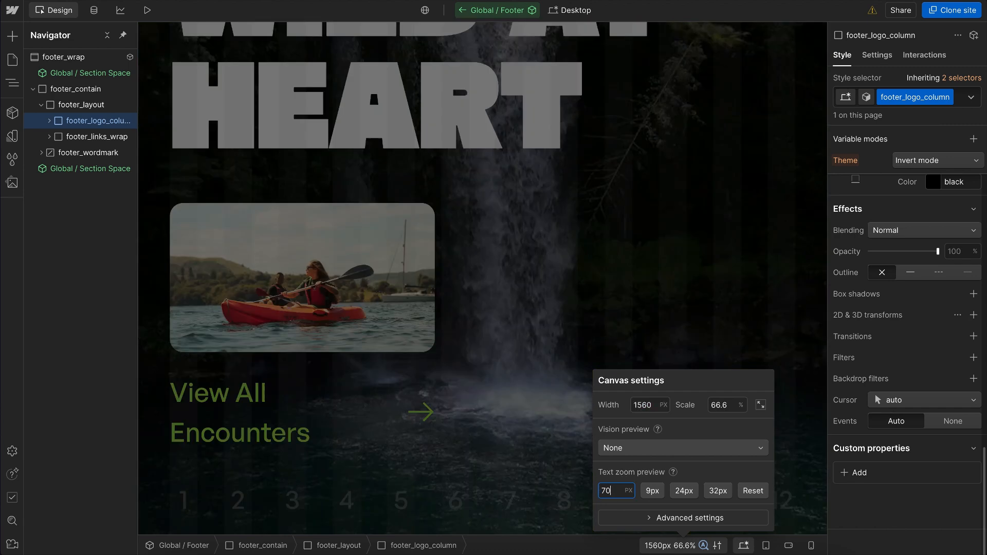
pyautogui.click(488, 374)
pyautogui.scroll(-10, 489, 374)
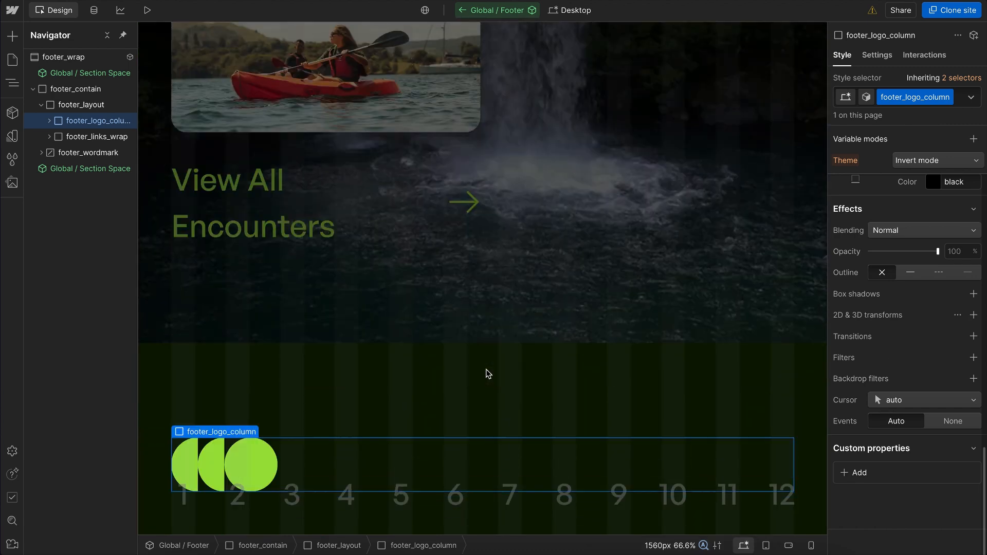
pyautogui.scroll(4, 469, 360)
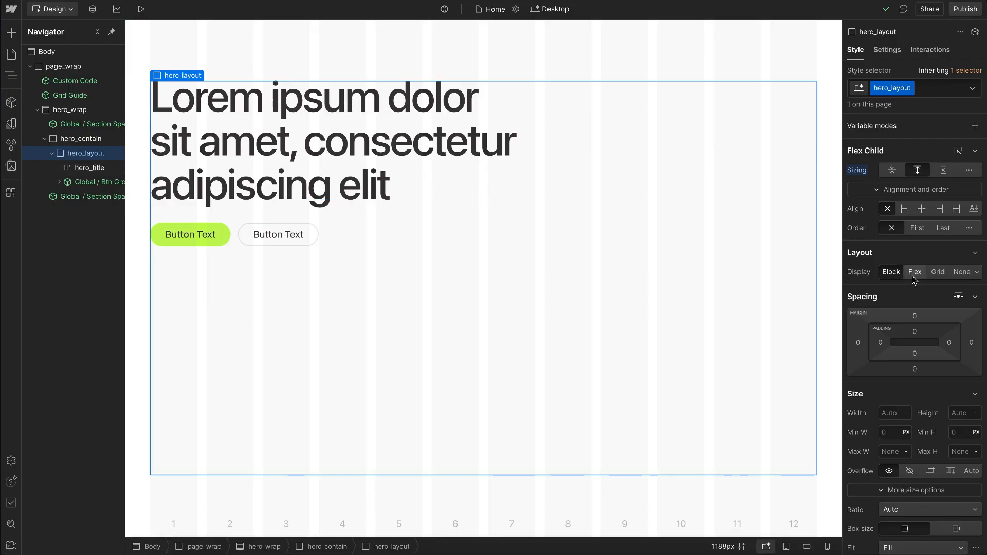
# Step: Make hero_layout a wrapping Flex layout with horizontal space between and bottom alignment
pyautogui.click(915, 273)
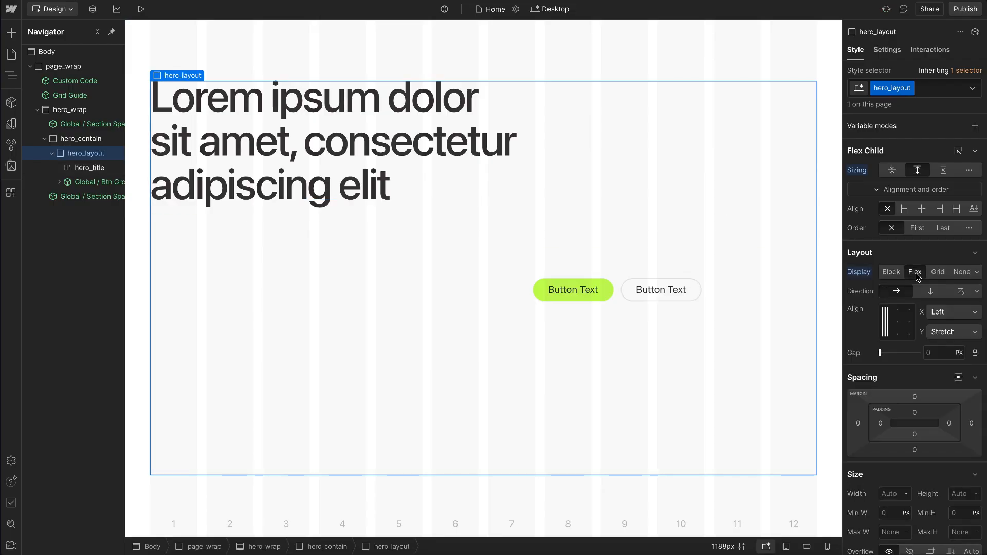
pyautogui.click(886, 335)
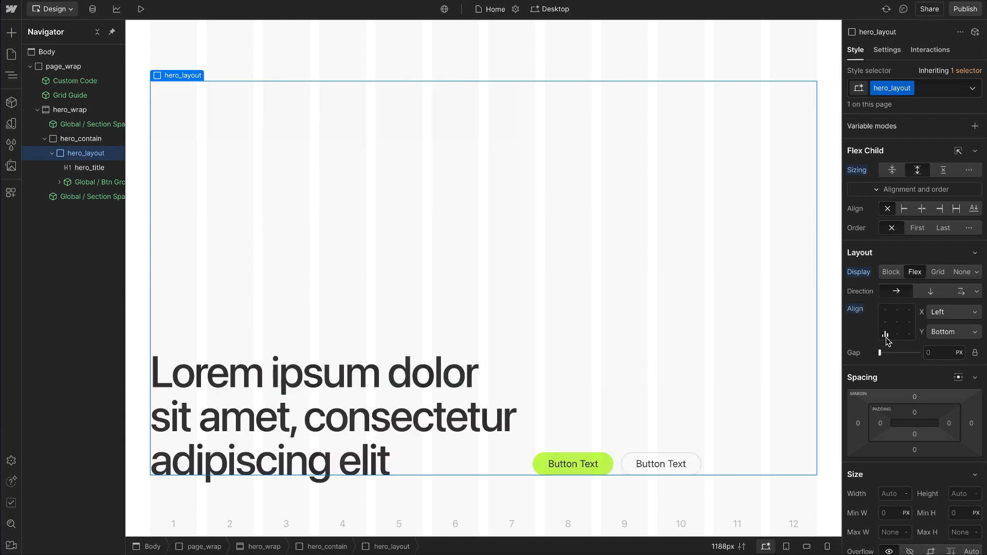
pyautogui.doubleClick(885, 335)
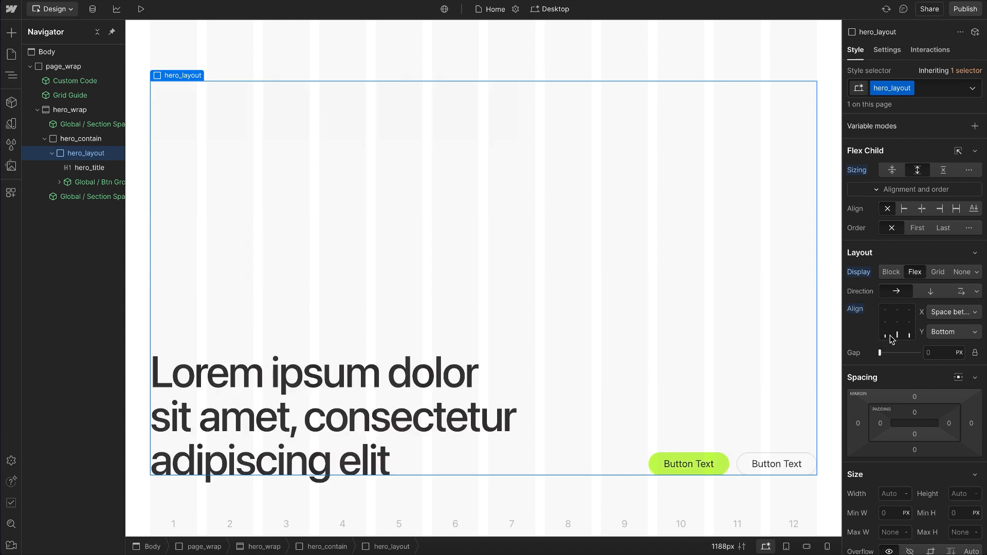
pyautogui.click(960, 292)
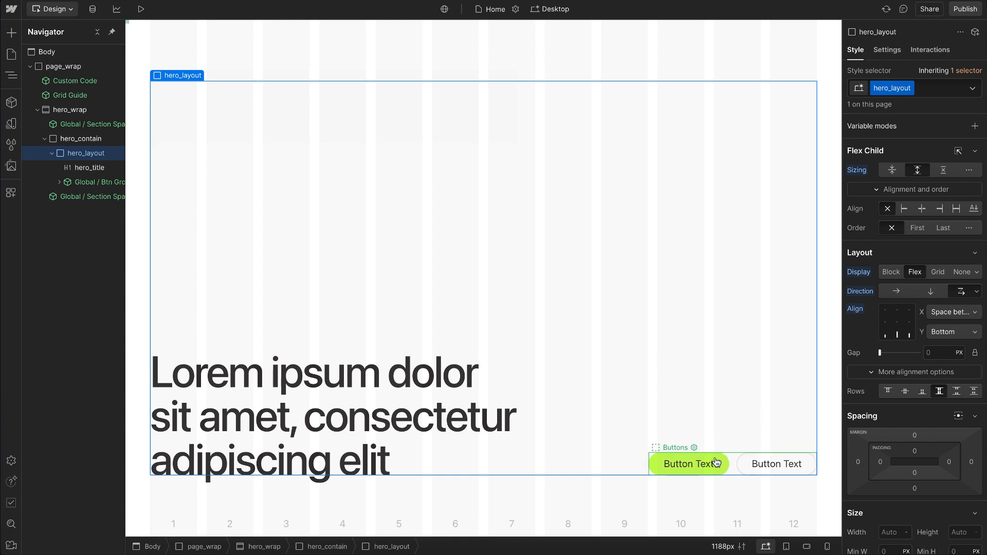
# Step: At the Tablet breakpoint, try bottom and center row alignment on hero_layout, and reset its Rows and Align settings
pyautogui.click(787, 547)
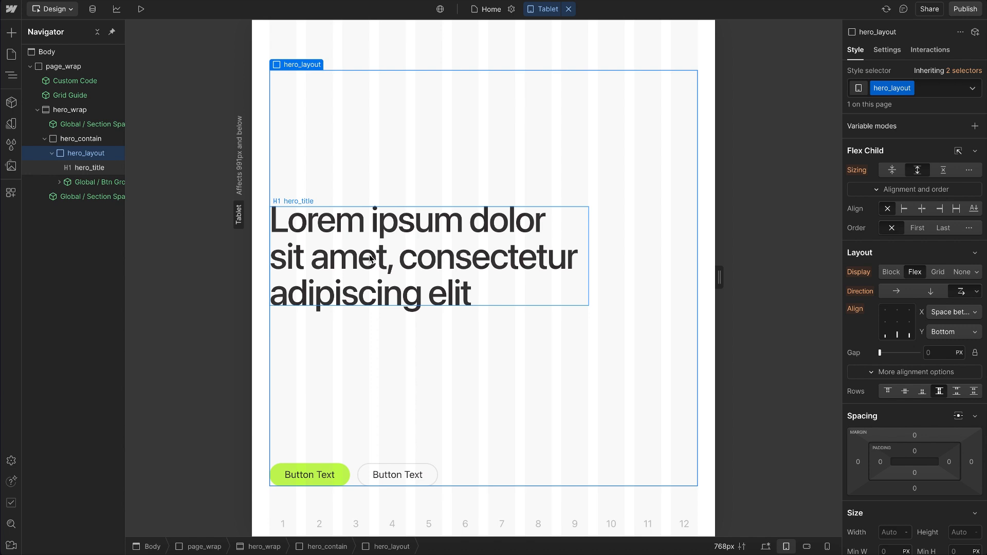
pyautogui.click(923, 393)
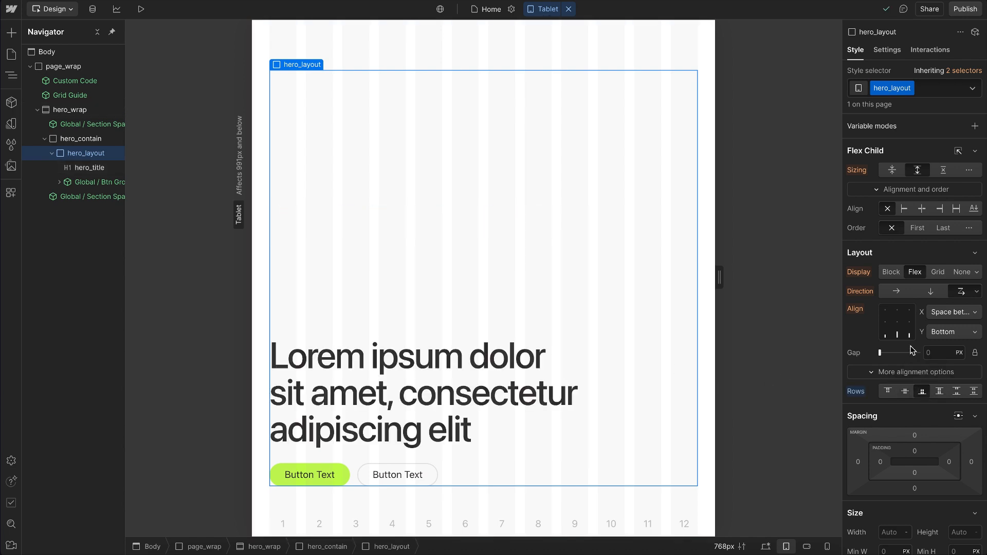
pyautogui.click(905, 393)
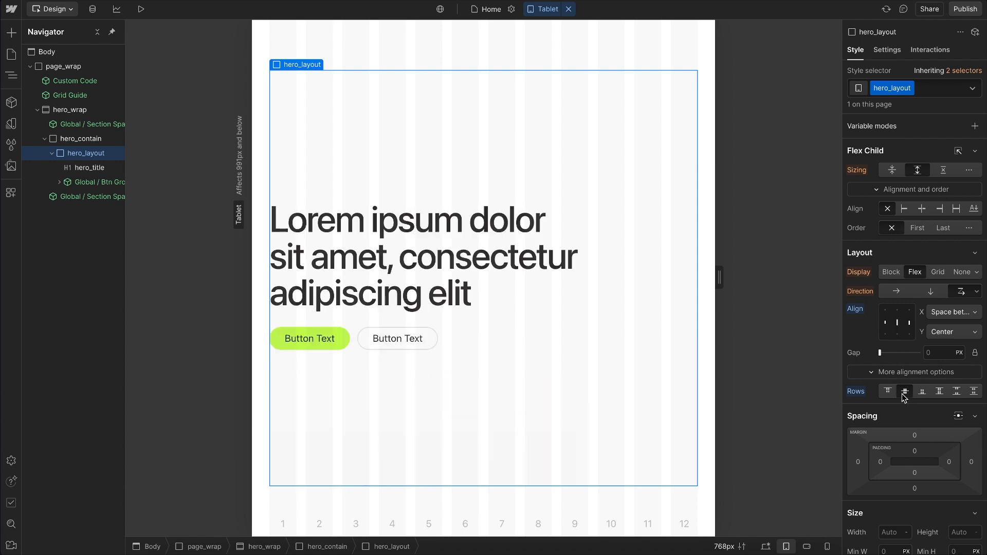
pyautogui.click(860, 393)
pyautogui.click(864, 407)
pyautogui.click(864, 309)
pyautogui.click(867, 327)
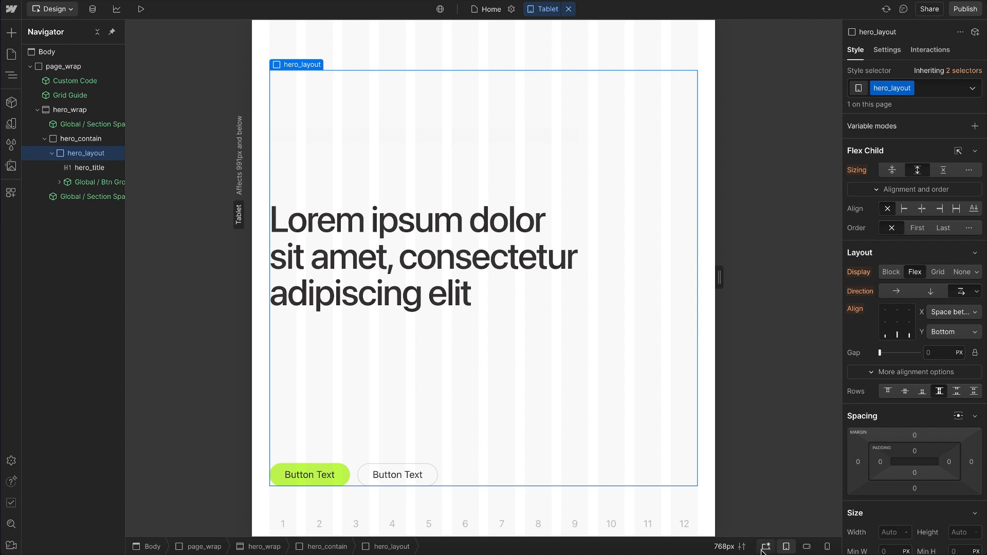
# Step: Return to the Desktop breakpoint and reset hero_layout's alignment, direction and display settings
pyautogui.click(766, 548)
pyautogui.keyDown('alt'); pyautogui.click(857, 311); pyautogui.keyUp('alt')
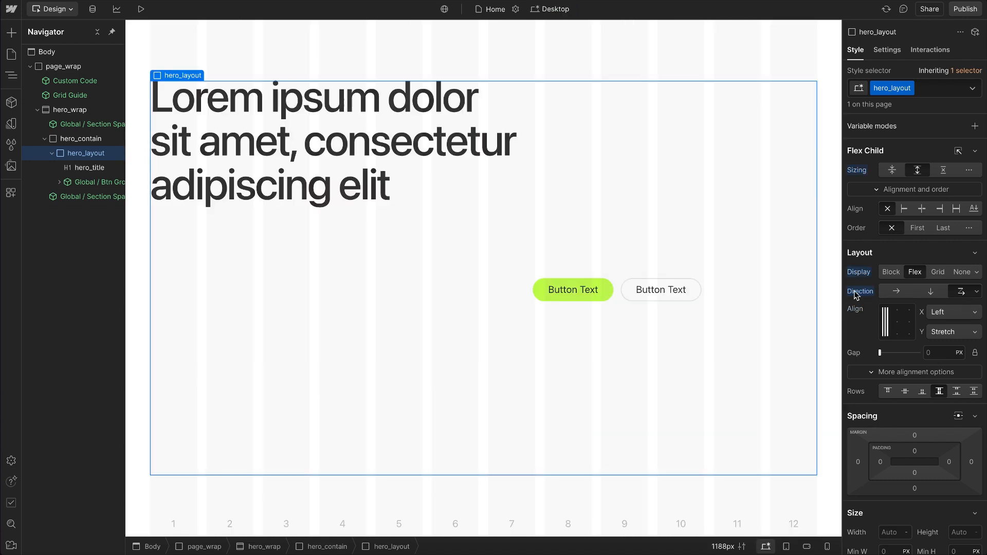
pyautogui.keyDown('alt'); pyautogui.click(857, 292); pyautogui.keyUp('alt')
pyautogui.keyDown('alt'); pyautogui.click(859, 272); pyautogui.keyUp('alt')
# Step: Look up the available hflex and vflex utility classes for hero_layout
pyautogui.click(936, 88)
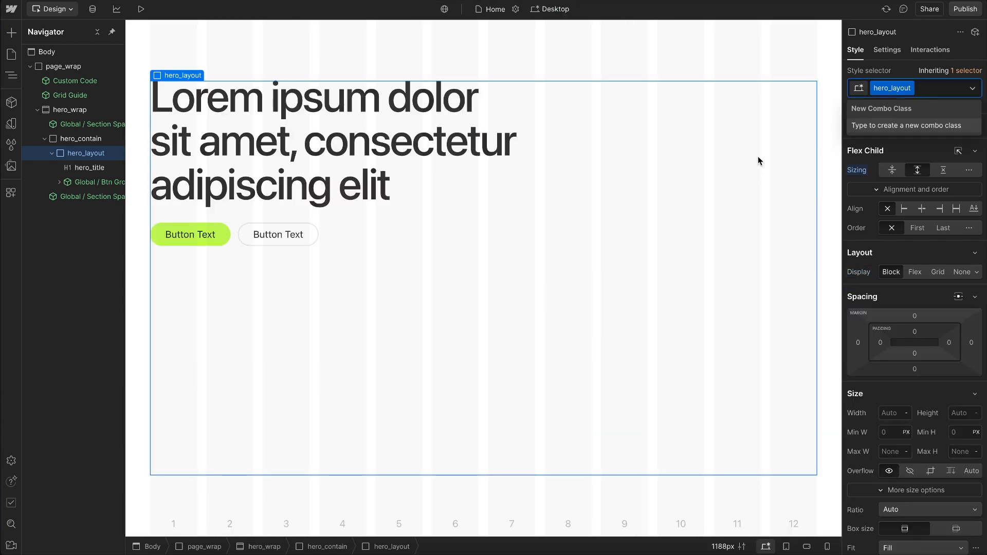
pyautogui.write('hflex')
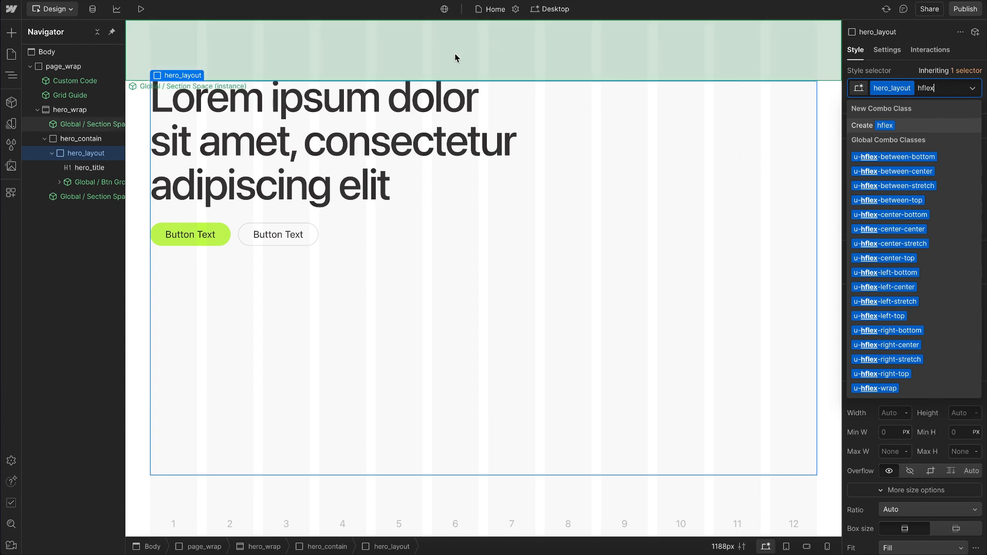
pyautogui.press('BackSpace')
pyautogui.press('BackSpace')
pyautogui.press('BackSpace')
pyautogui.press('BackSpace')
pyautogui.press('BackSpace')
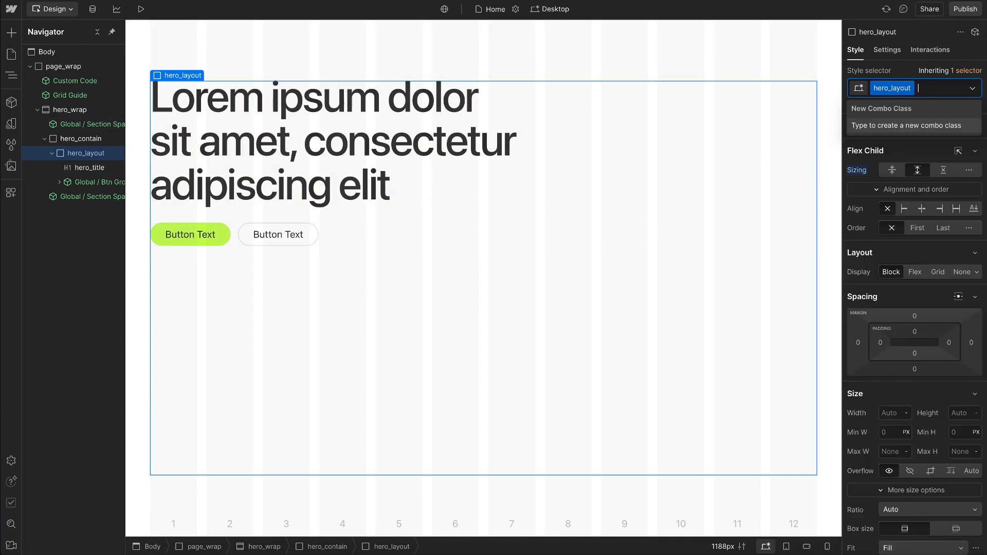
pyautogui.write('vflex')
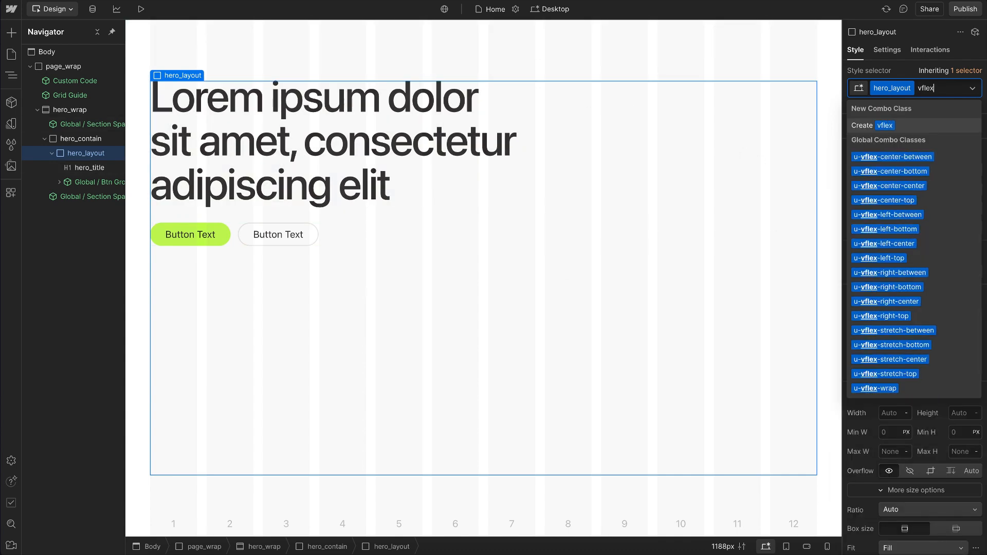
# Step: Search hero_layout's combo classes for hflex again
pyautogui.press('BackSpace')
pyautogui.press('BackSpace')
pyautogui.press('BackSpace')
pyautogui.press('BackSpace')
pyautogui.press('BackSpace')
pyautogui.write('hflex')
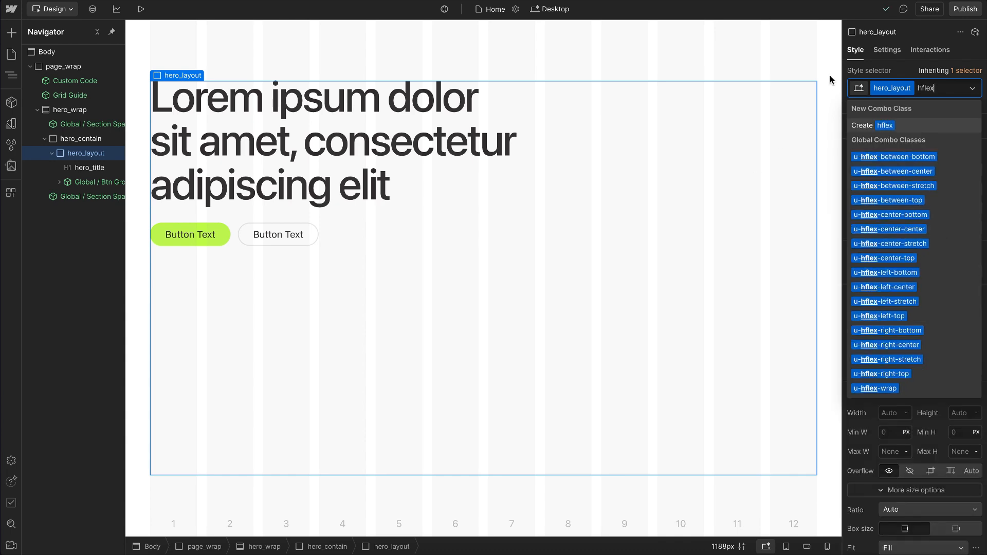
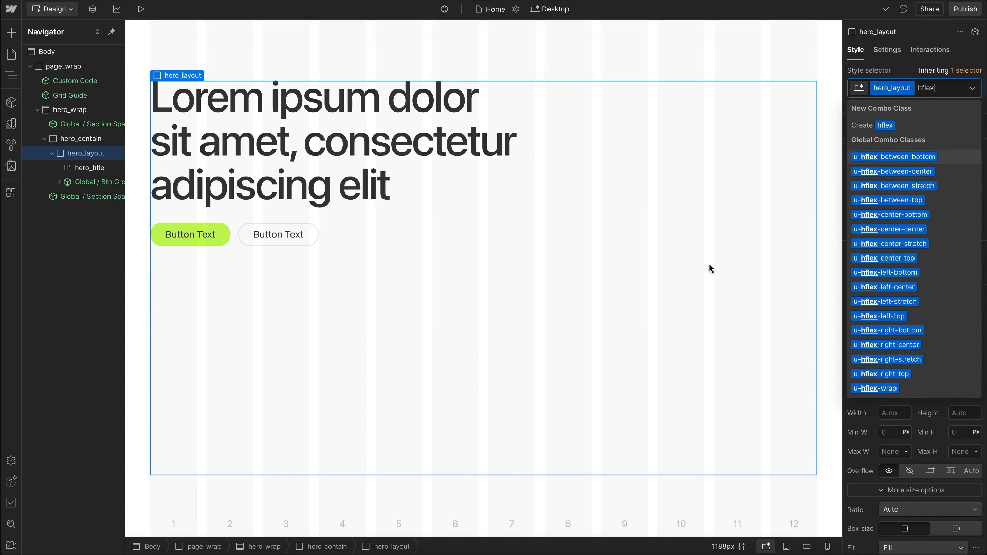
# Step: Narrow hero_layout's combo class search to hflex-between-bottom and clear the search
pyautogui.write('-')
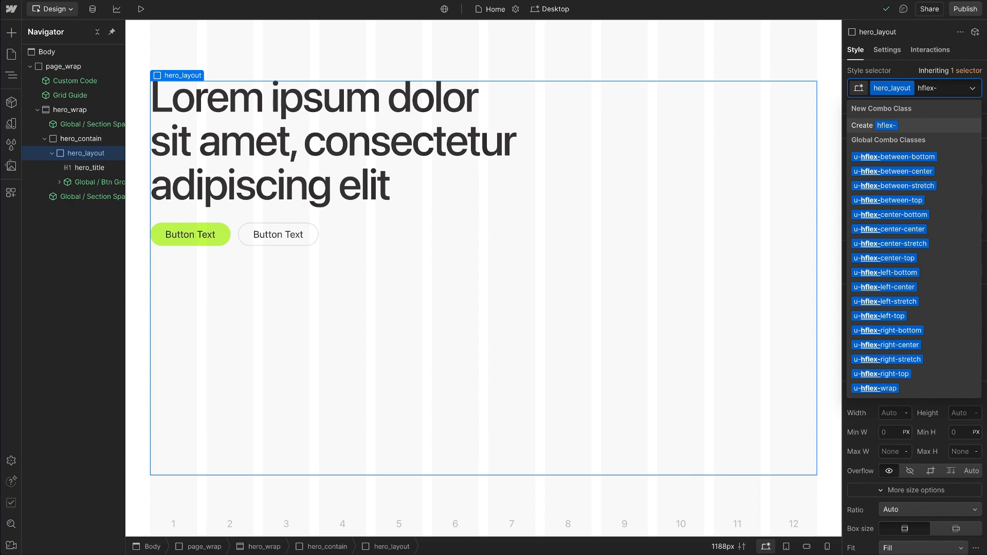
pyautogui.write('between')
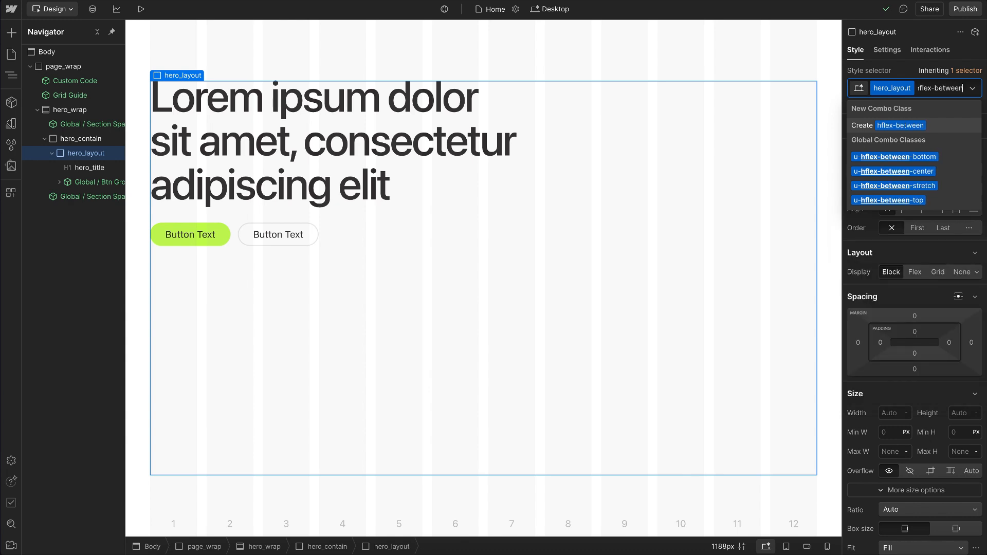
pyautogui.write('-bottom')
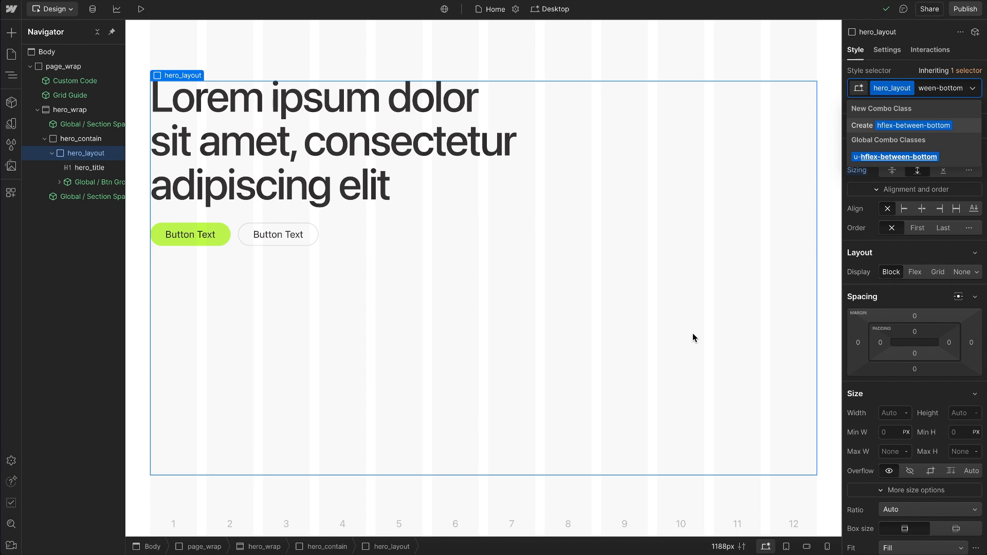
pyautogui.hotkey('ctrl', 'a')
pyautogui.press('BackSpace')
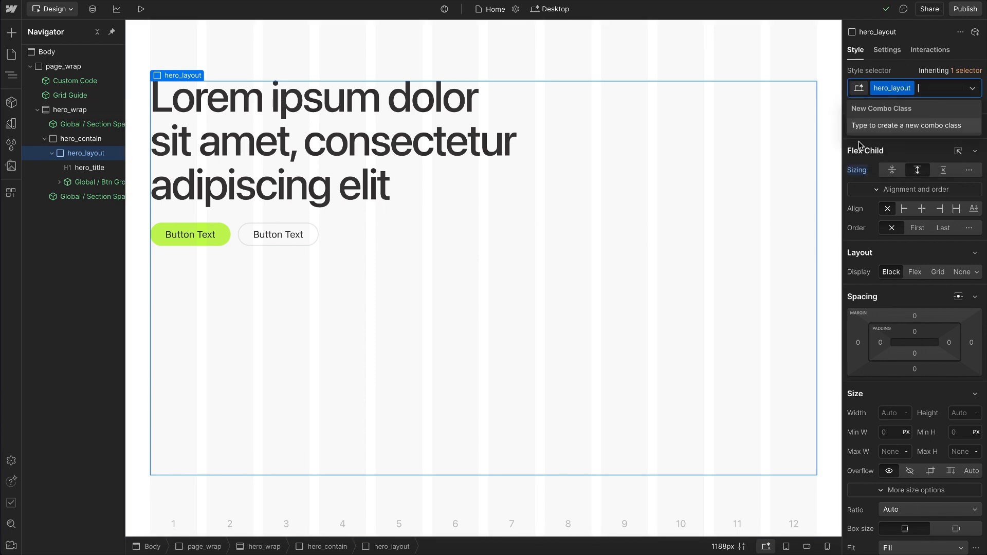
# Step: Find the class with the abbreviated search h-b-b and add u-hflex-between-bottom to hero_layout
pyautogui.write('h-')
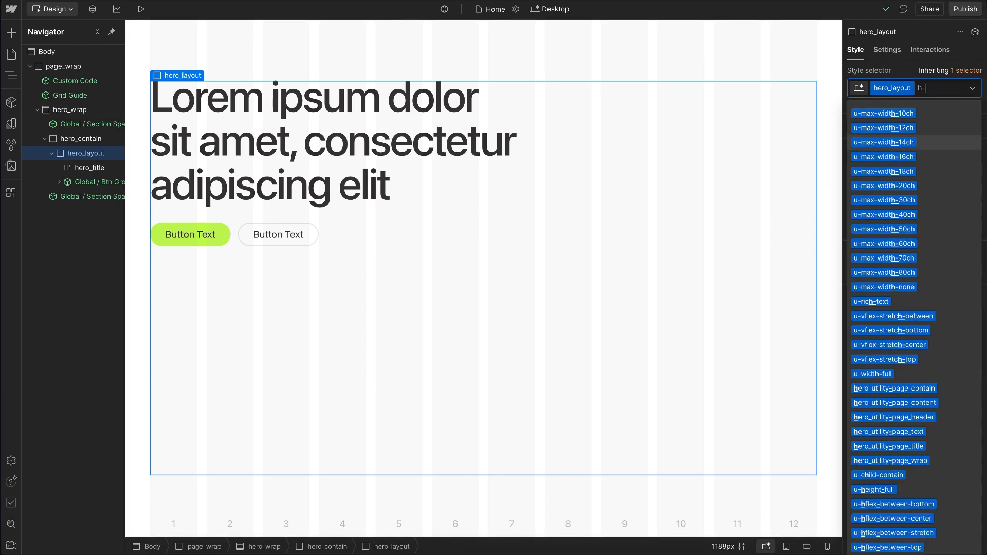
pyautogui.write('b-b')
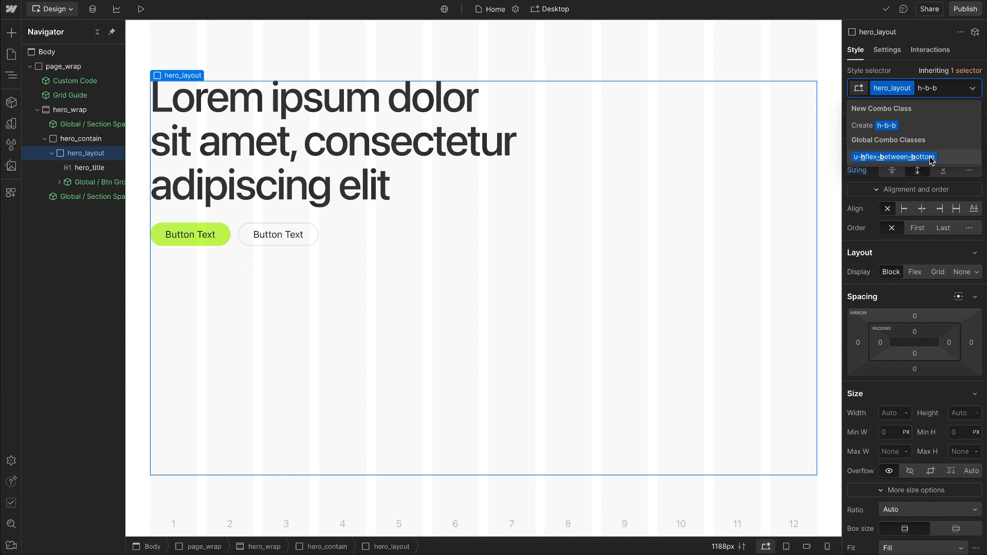
pyautogui.click(912, 157)
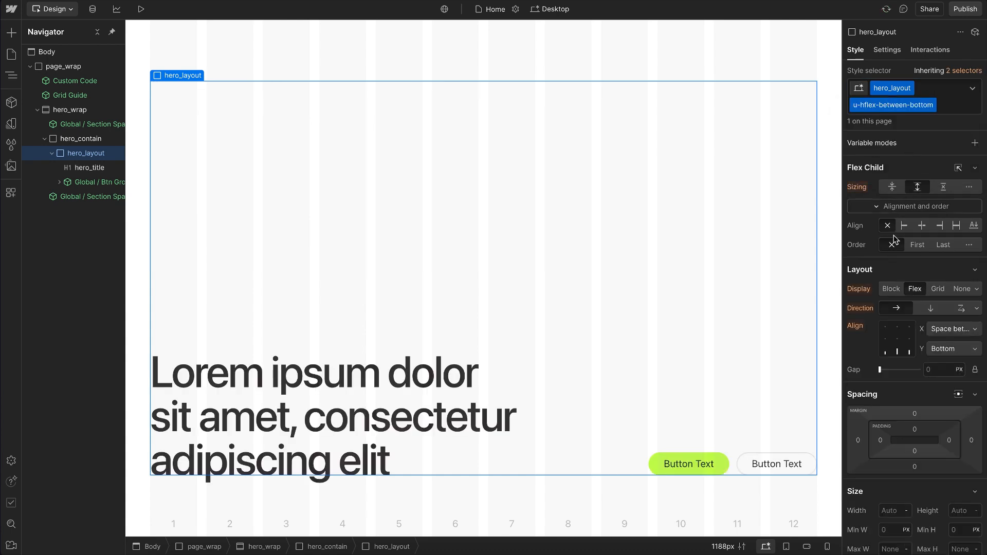
# Step: Set hero_layout's flex direction to wrap and check which class its Rows alignment comes from
pyautogui.click(962, 309)
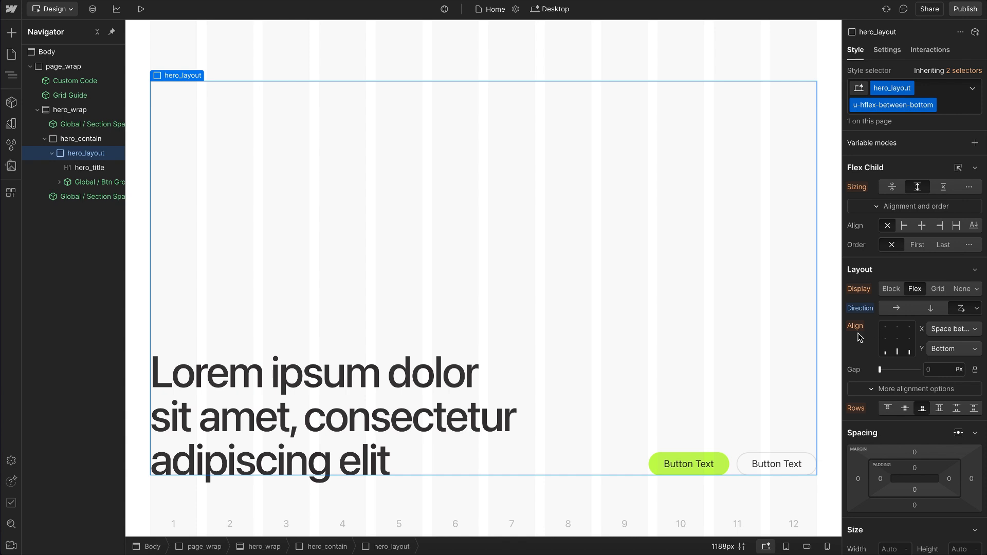
pyautogui.click(860, 411)
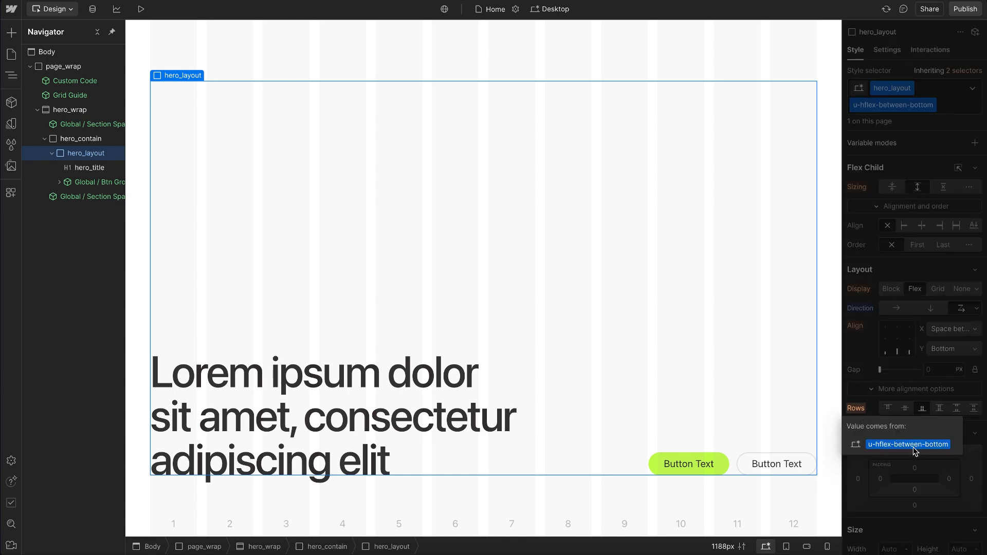
# Step: Swap hero_layout's utility class for u-hflex-between-center and inspect its Align setting
pyautogui.doubleClick(913, 108)
pyautogui.doubleClick(922, 109)
pyautogui.press('BackSpace')
pyautogui.doubleClick(900, 108)
pyautogui.write('center')
pyautogui.press('Return')
pyautogui.click(855, 327)
pyautogui.click(858, 329)
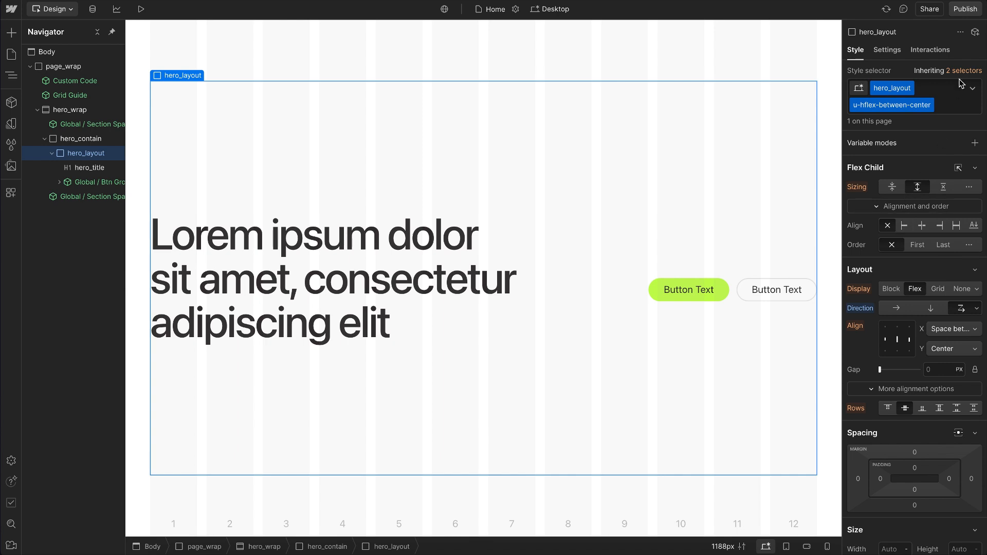
# Step: Remove hero_layout's horizontal flex utility class and add u-vflex-left-between in its place
pyautogui.click(952, 101)
pyautogui.press('BackSpace')
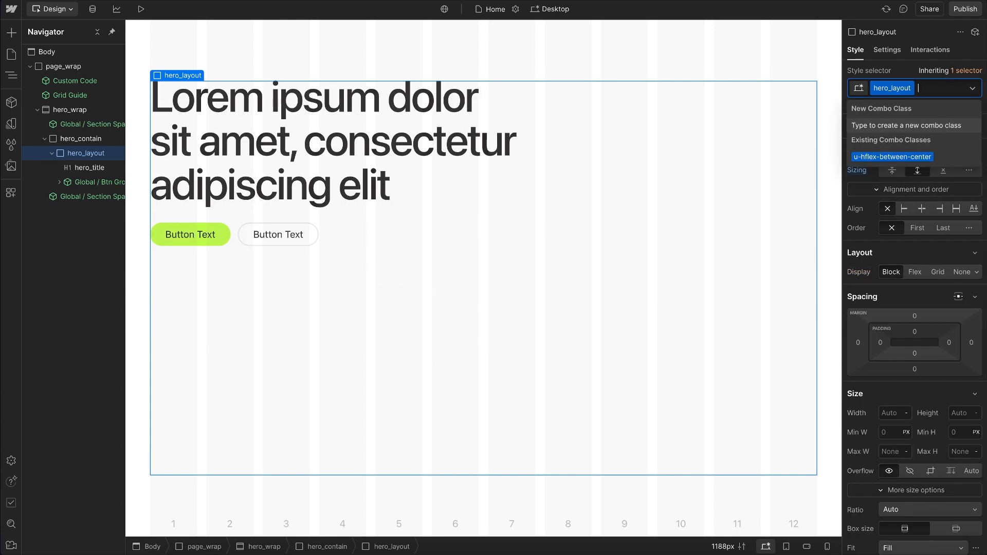
pyautogui.write('vflex')
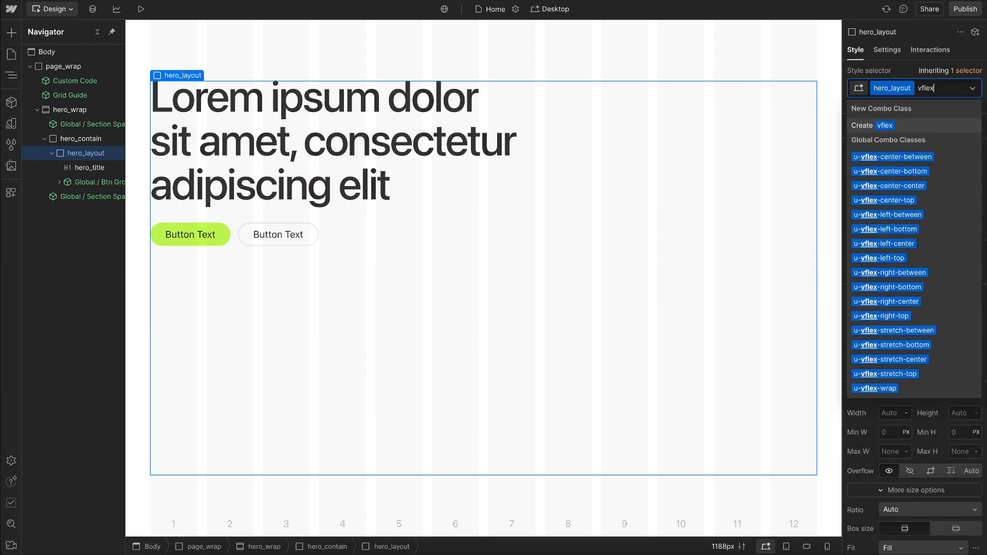
pyautogui.write('-l-')
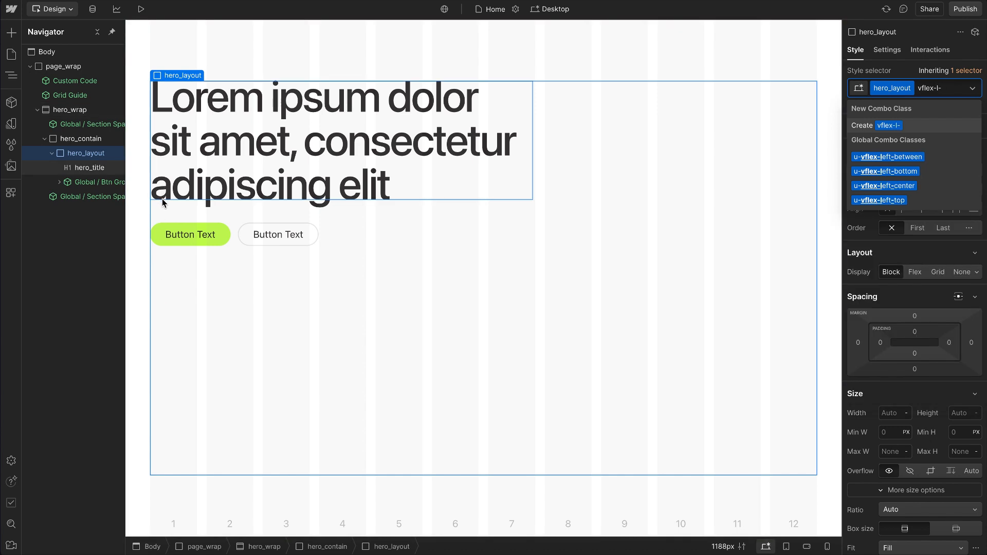
pyautogui.write('b')
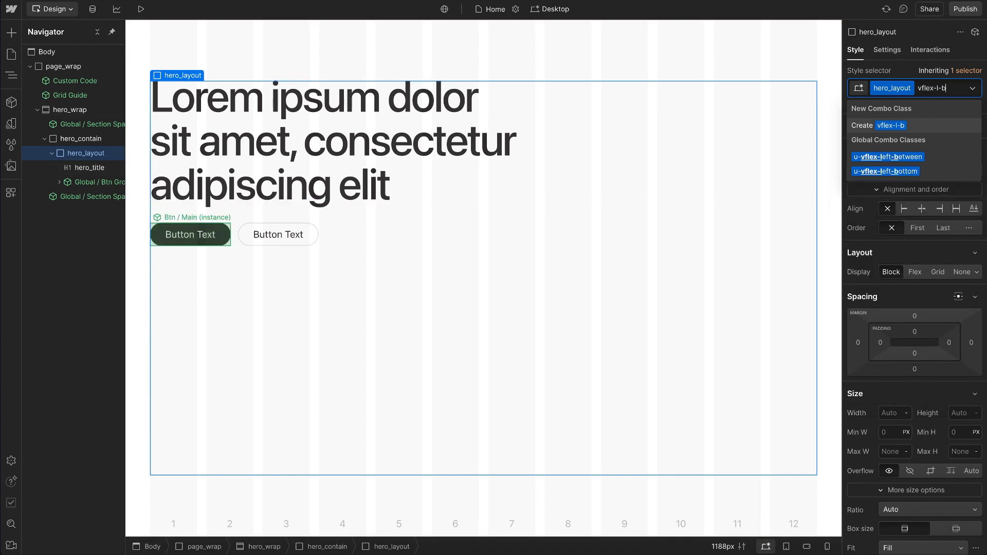
pyautogui.click(920, 162)
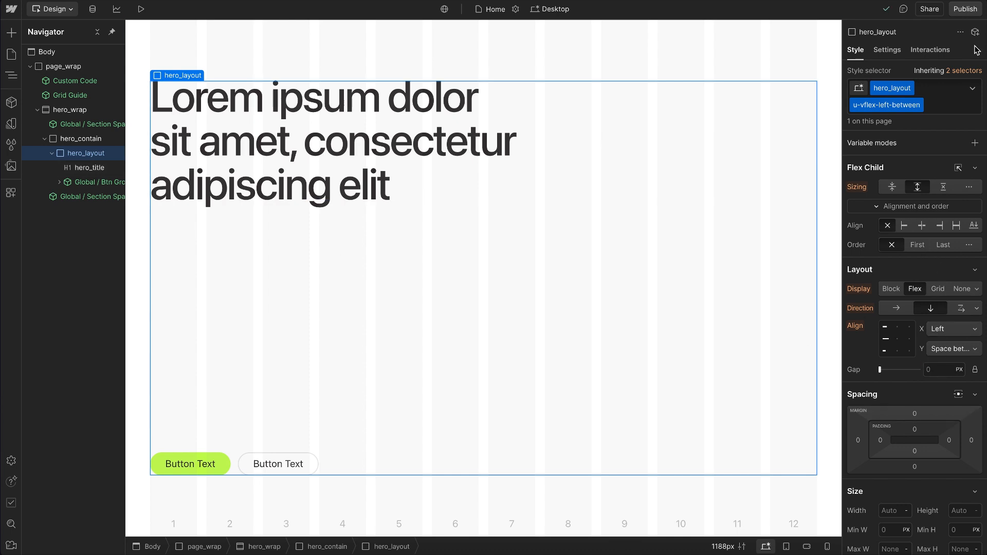
# Step: Remove the grow sizing from the base hero_layout class and return to its combo class
pyautogui.click(967, 71)
pyautogui.click(884, 160)
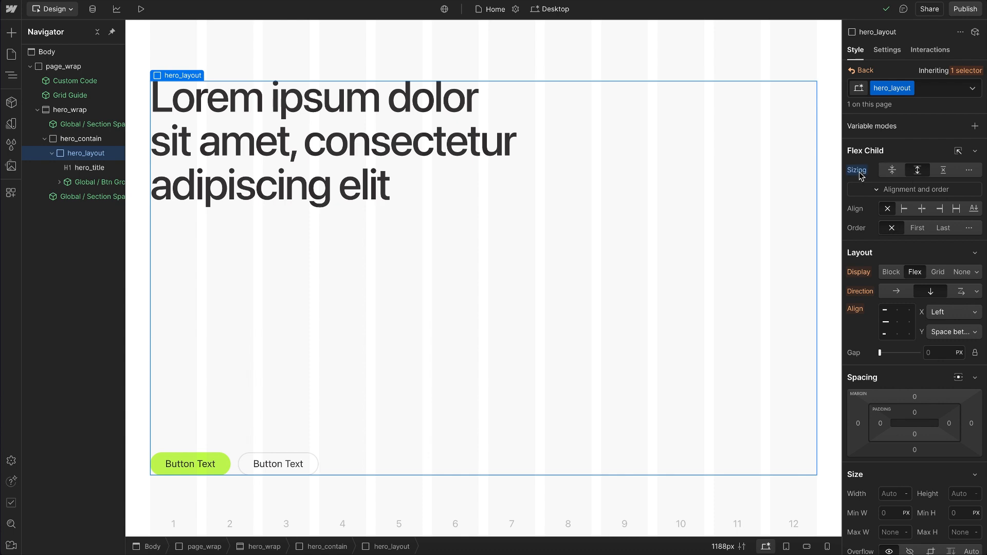
pyautogui.click(892, 169)
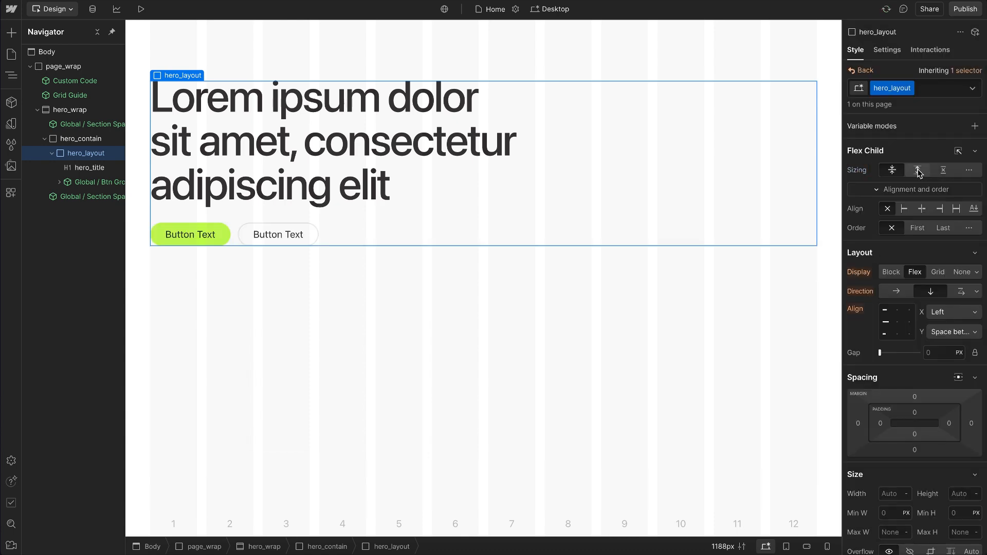
pyautogui.click(854, 72)
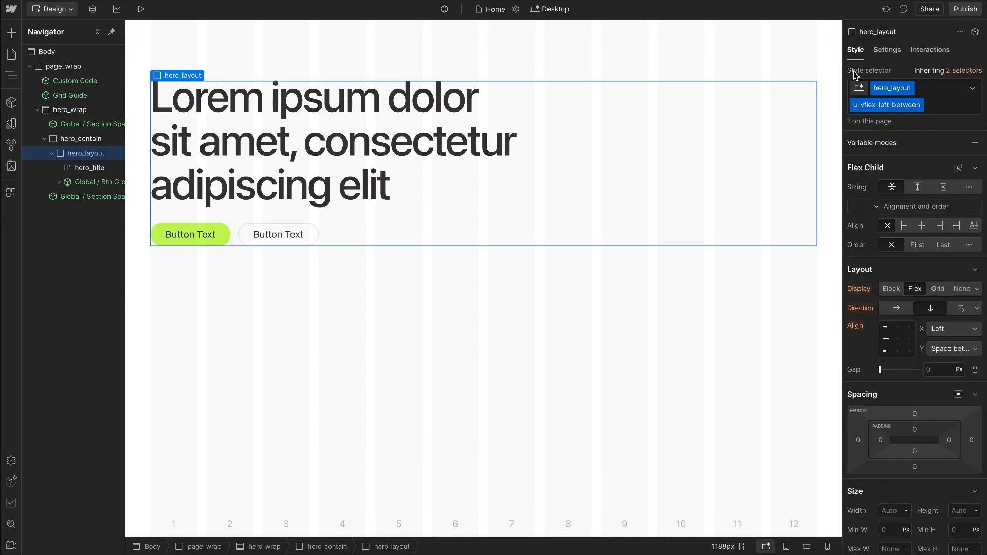
# Step: Add the u-flex-grow utility class to hero_layout
pyautogui.click(946, 104)
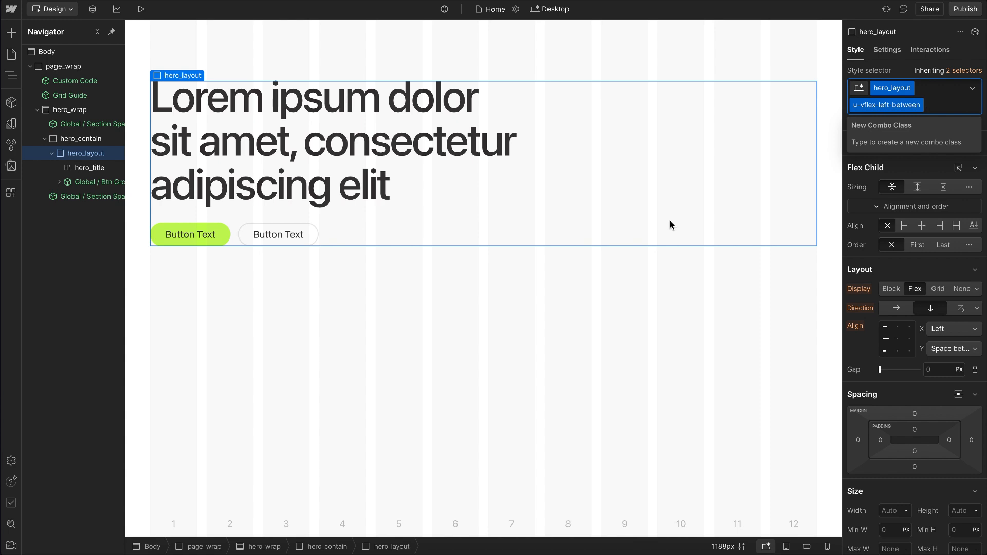
pyautogui.write('flex-')
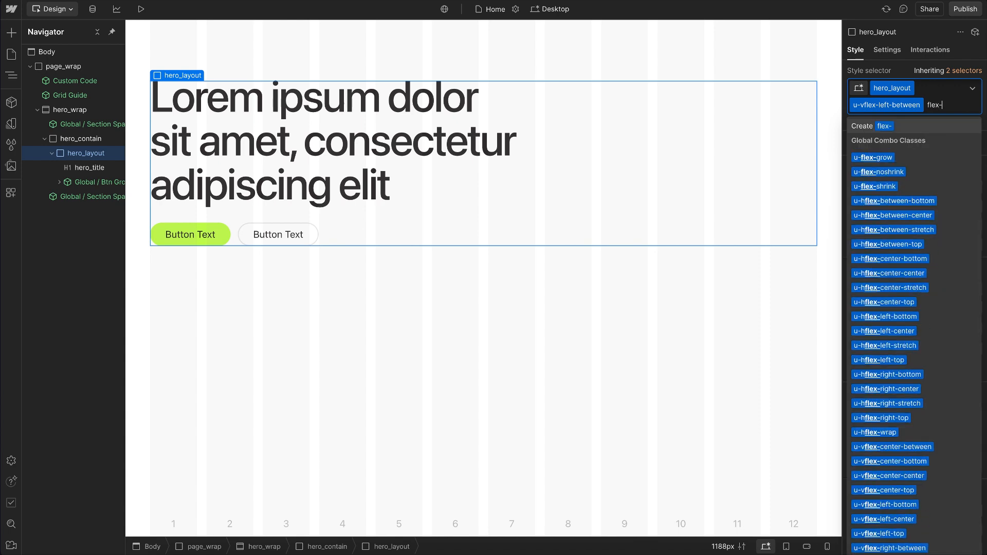
pyautogui.click(886, 161)
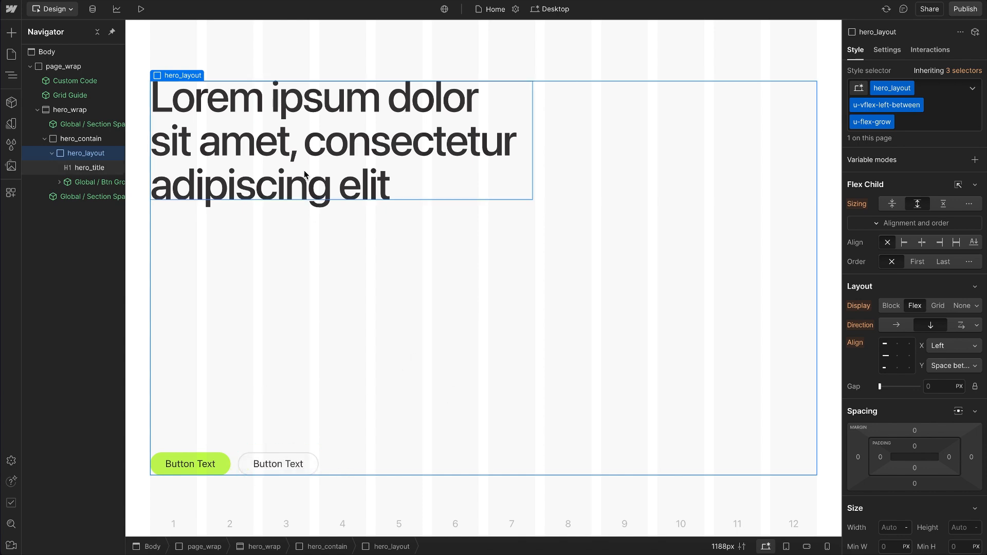
# Step: Add the u-order-last utility class to the hero_title heading
pyautogui.click(90, 167)
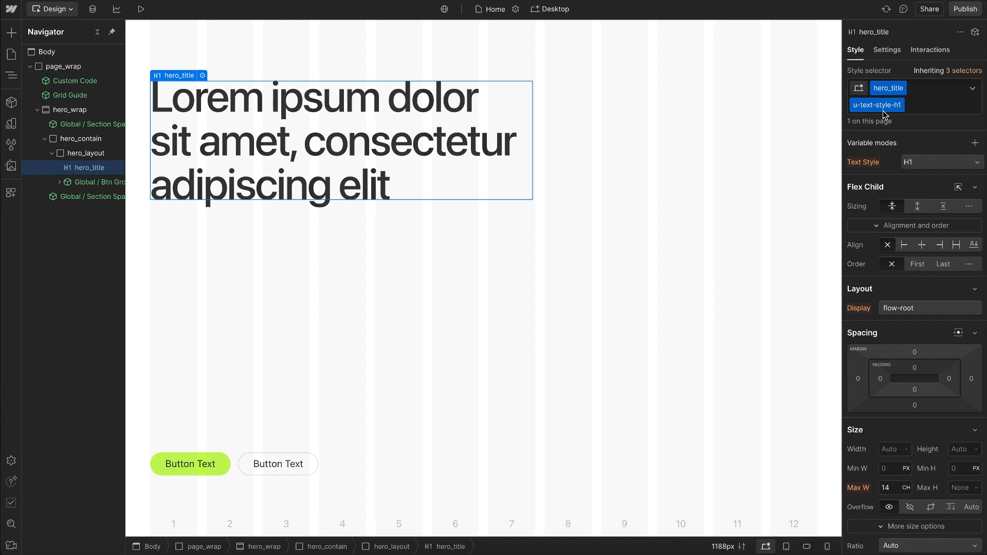
pyautogui.click(907, 107)
pyautogui.write('order-')
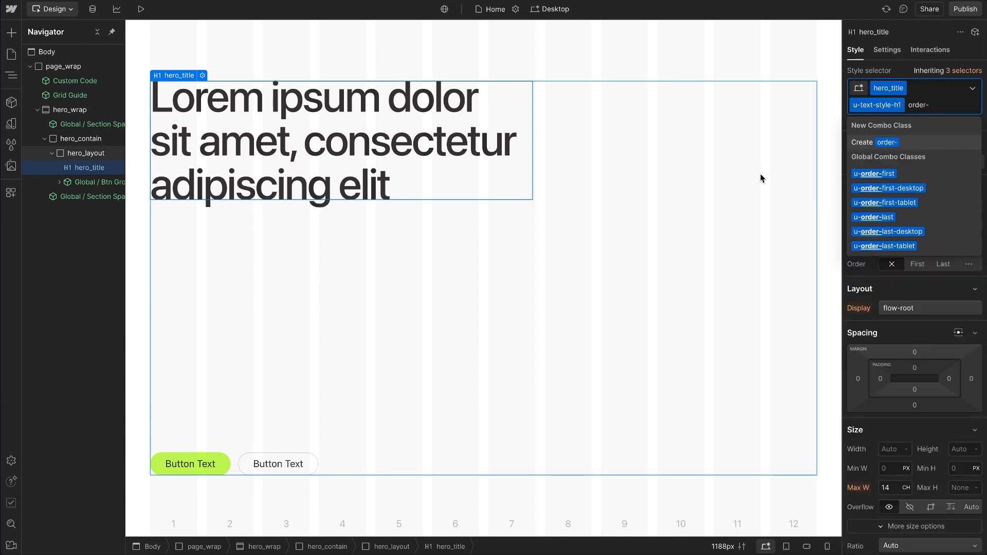
pyautogui.click(883, 221)
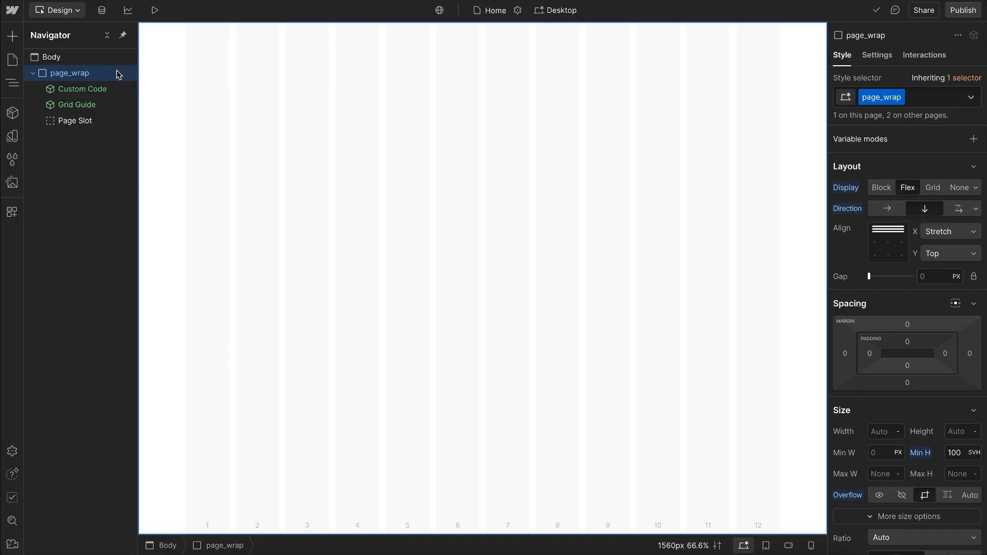
# Step: Add a section inside page_wrap and give it the class hero_main_wrap
pyautogui.hotkey('ctrl', 'k')
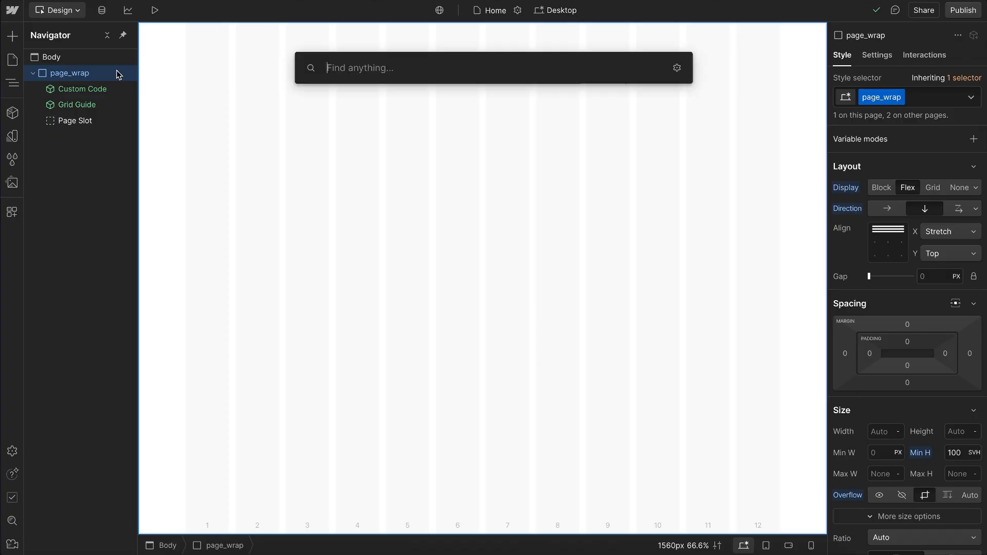
pyautogui.write('sec')
pyautogui.press('Return')
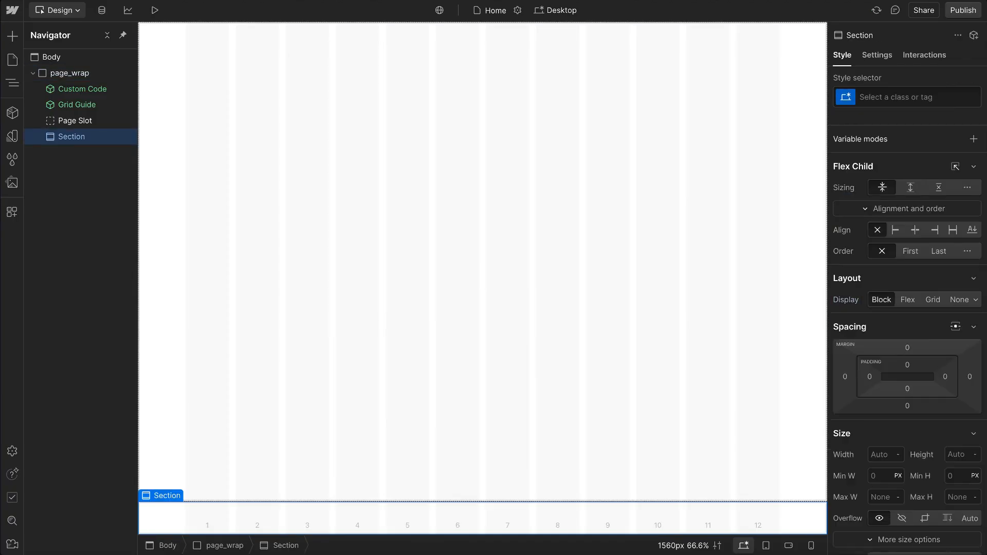
pyautogui.hotkey('ctrl', 'Return')
pyautogui.write('hero_main_wrap')
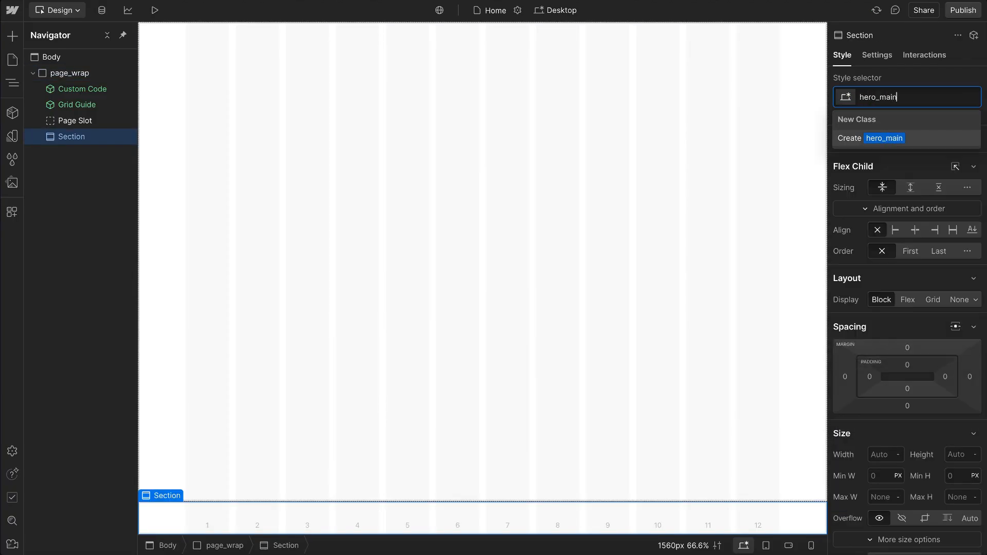
pyautogui.press('Return')
# Step: Insert the Global / Section Space component into hero_main_wrap and duplicate it
pyautogui.hotkey('ctrl', 'k')
pyautogui.write('space')
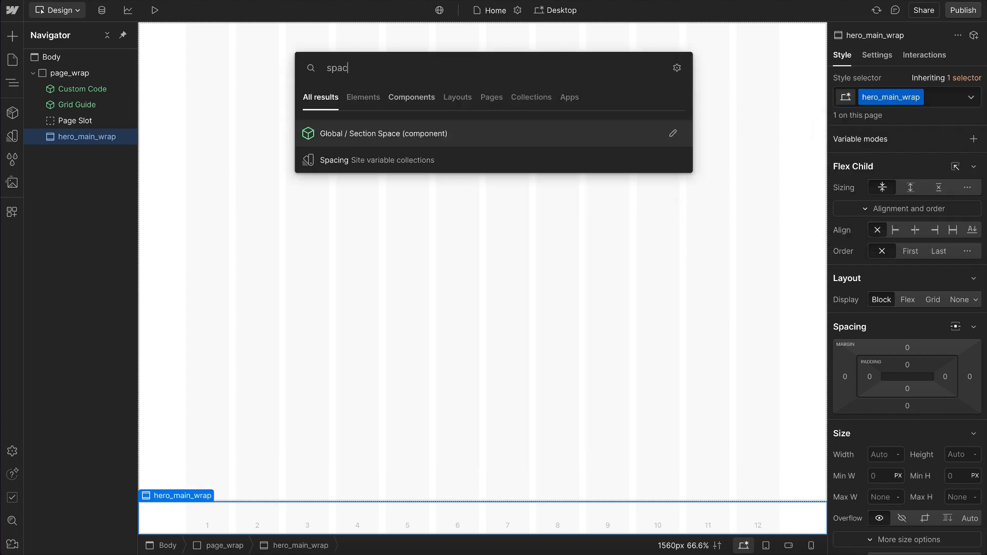
pyautogui.press('Return')
pyautogui.hotkey('ctrl', 'd')
# Step: Add a div block between the two section spacers with the classes hero_main_contain and u-container
pyautogui.hotkey('ctrl', 'k')
pyautogui.write('div')
pyautogui.press('Return')
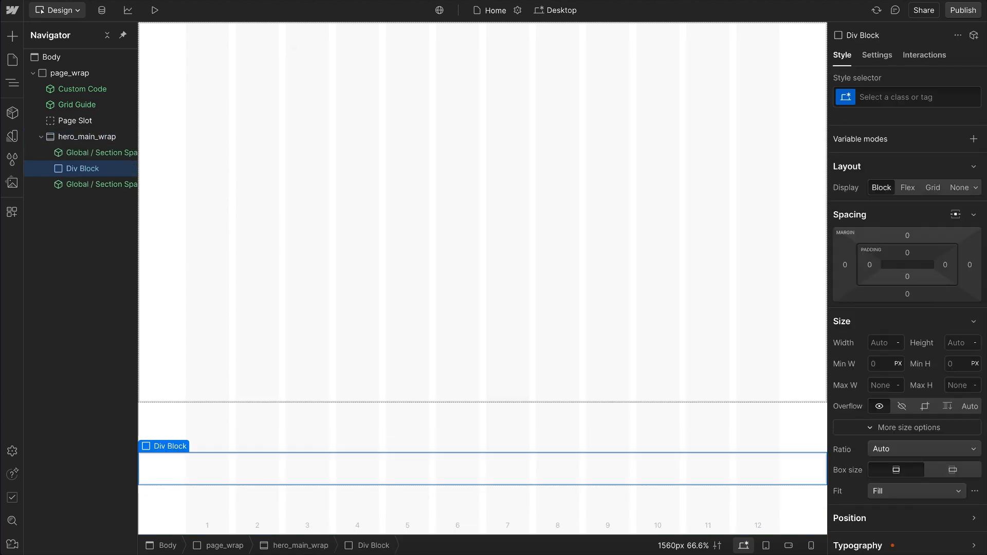
pyautogui.hotkey('ctrl', 'Return')
pyautogui.write('hero_main_contain')
pyautogui.press('Return')
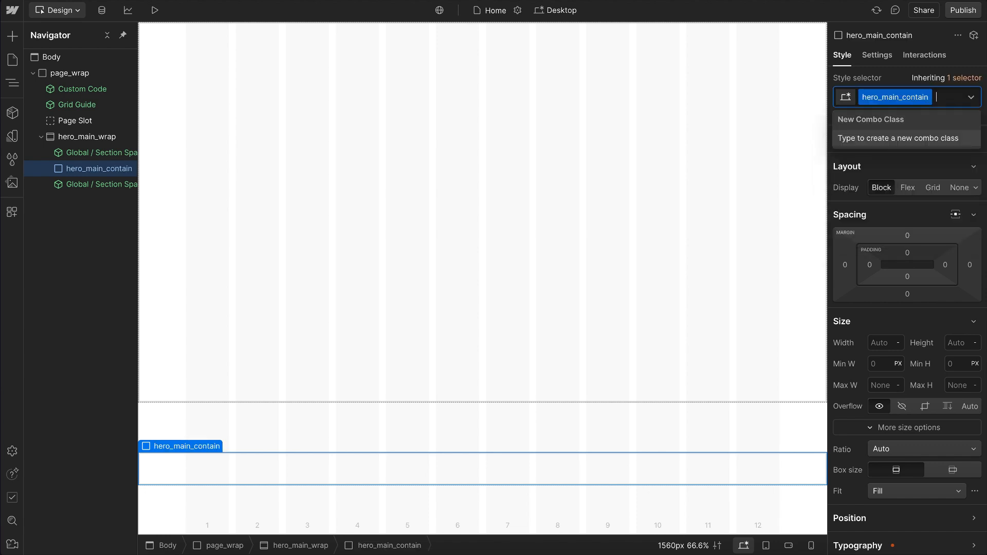
pyautogui.write('container')
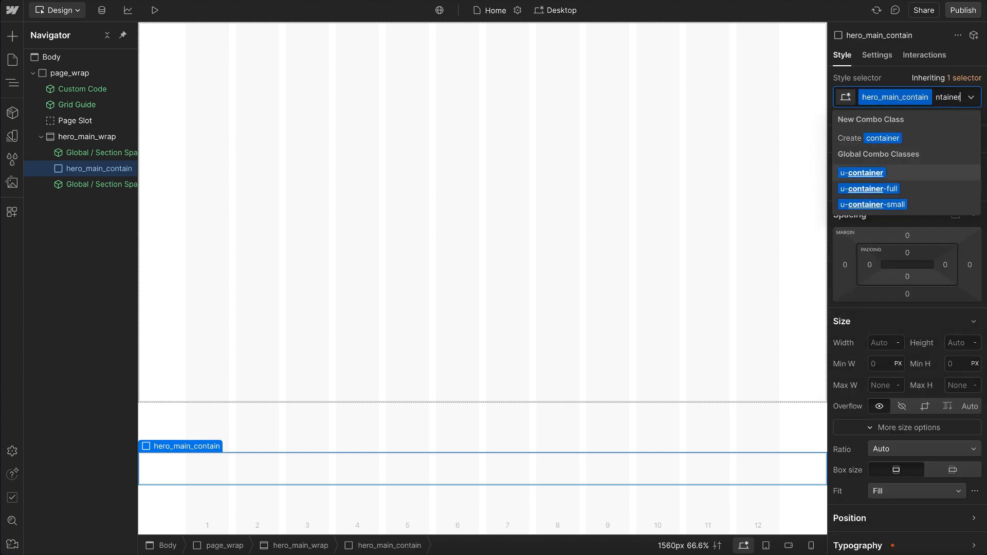
pyautogui.press('Return')
pyautogui.press('Escape')
# Step: Add a div block inside hero_main_contain with the classes hero_main_layout and u-grid-autofit
pyautogui.hotkey('ctrl', 'k')
pyautogui.press('Return')
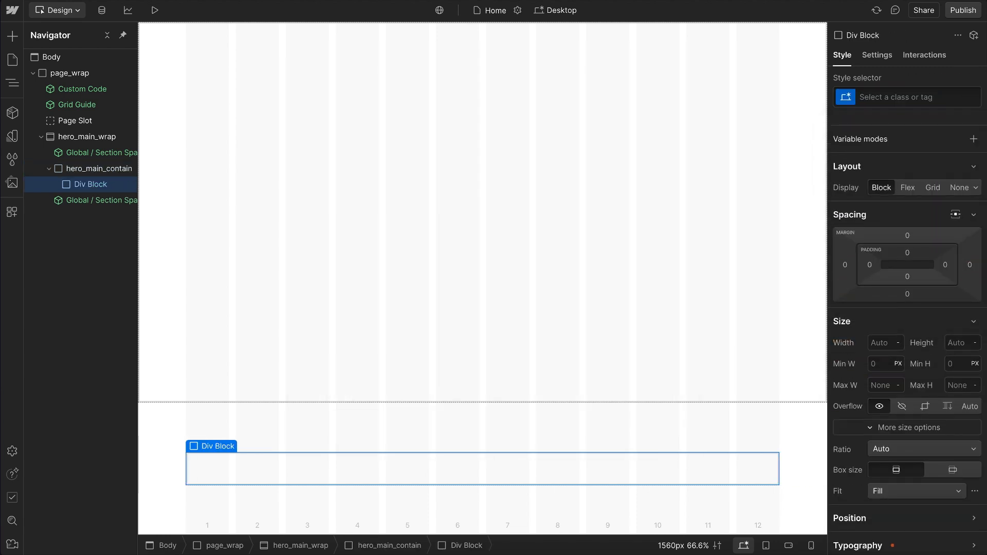
pyautogui.hotkey('ctrl', 'Return')
pyautogui.write('hero_main_layout')
pyautogui.press('Return')
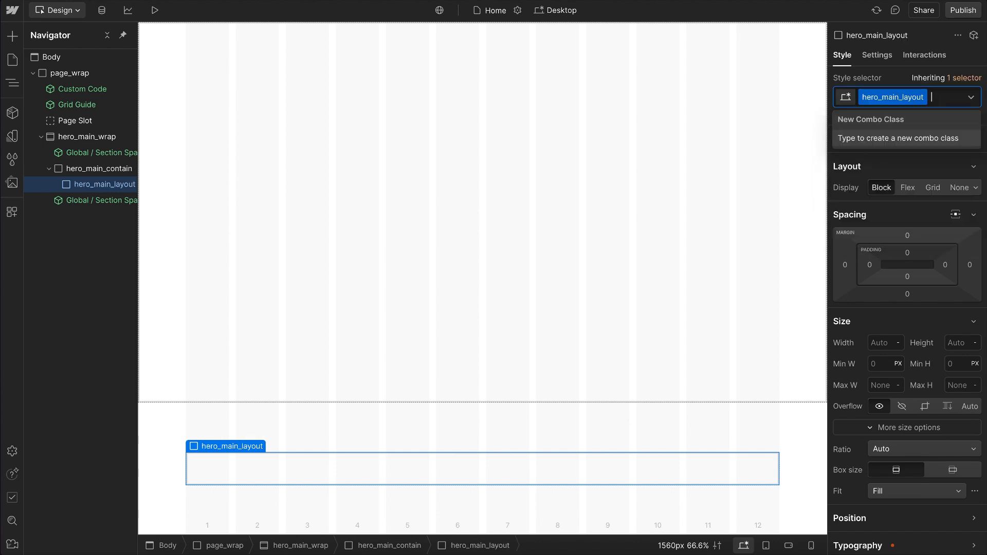
pyautogui.write('autofit')
pyautogui.press('Down')
pyautogui.press('Return')
# Step: Add a div block inside hero_main_layout and give it the class hero_main_content
pyautogui.hotkey('ctrl', 'e')
pyautogui.write('div')
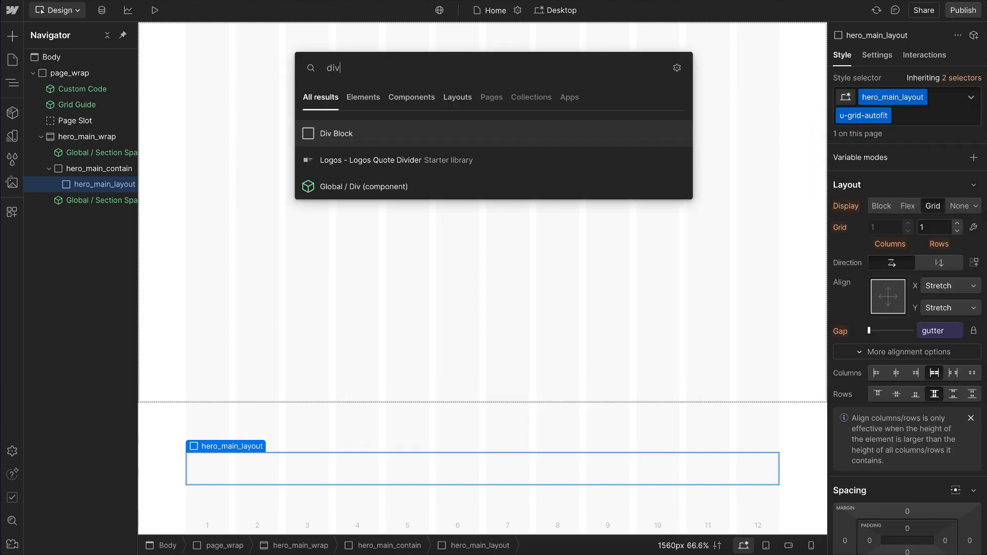
pyautogui.press('Return')
pyautogui.hotkey('ctrl', 'Return')
pyautogui.write('hero_main_content')
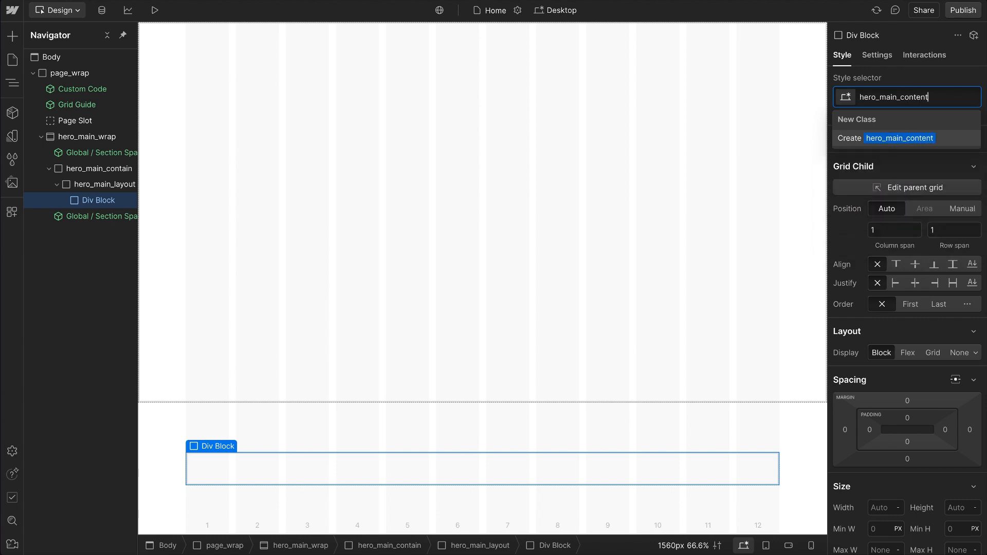
pyautogui.press('Return')
# Step: Insert the Global / Heading and Global / Paragraph components into hero_main_content
pyautogui.hotkey('ctrl', 'e')
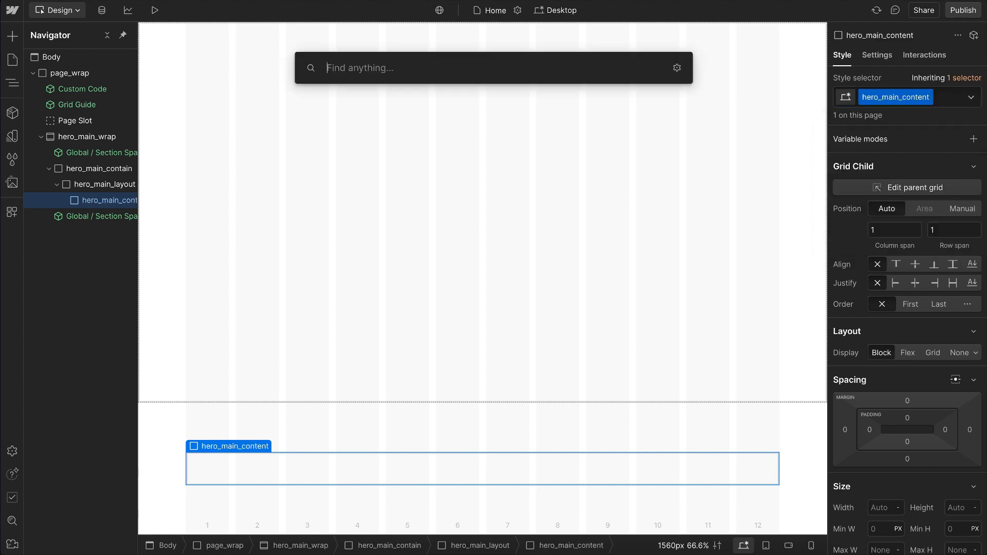
pyautogui.write('head')
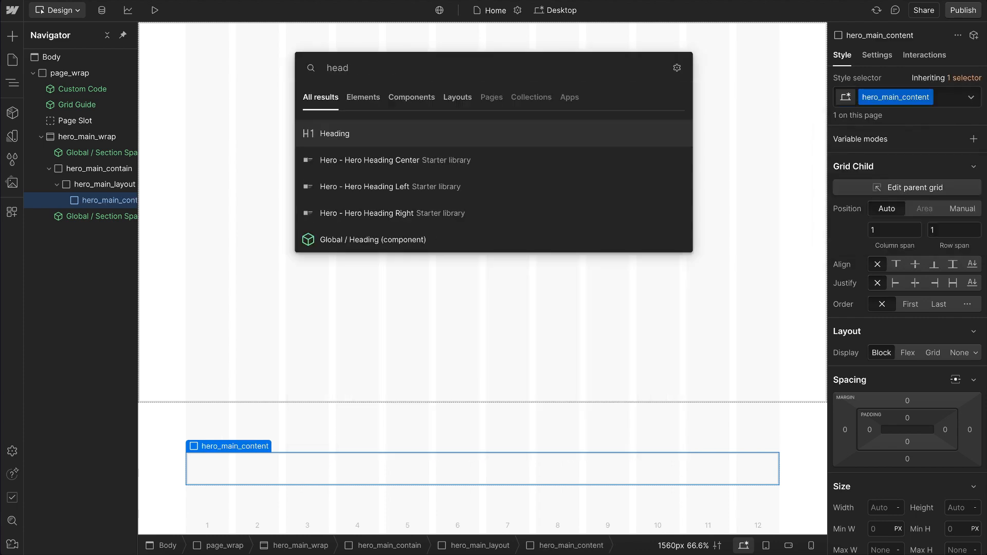
pyautogui.press('Up')
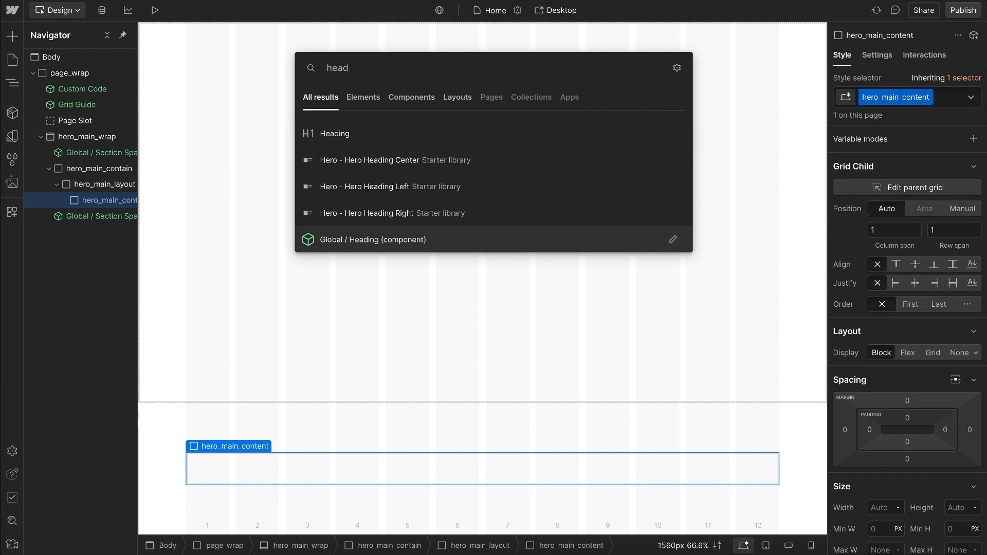
pyautogui.press('Return')
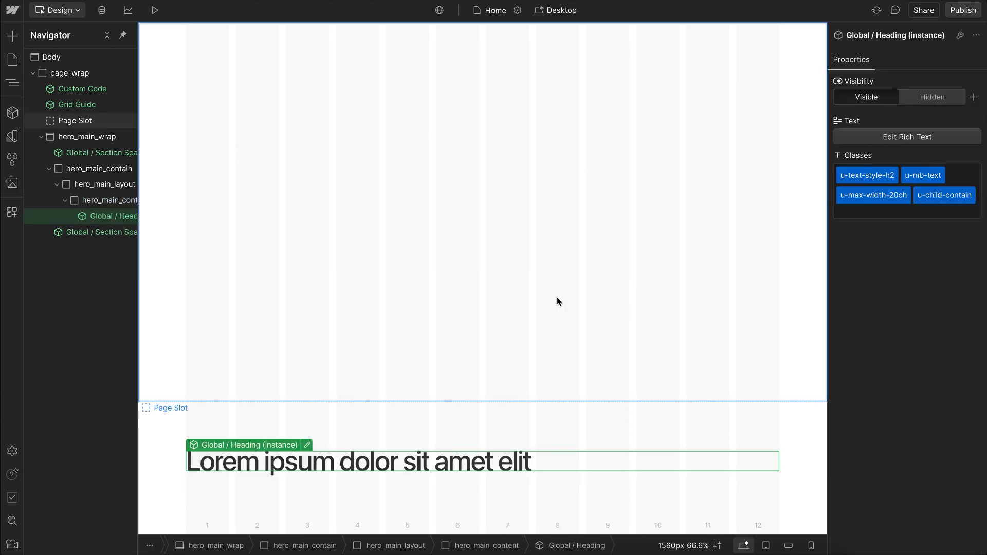
pyautogui.hotkey('ctrl', 'e')
pyautogui.write('para')
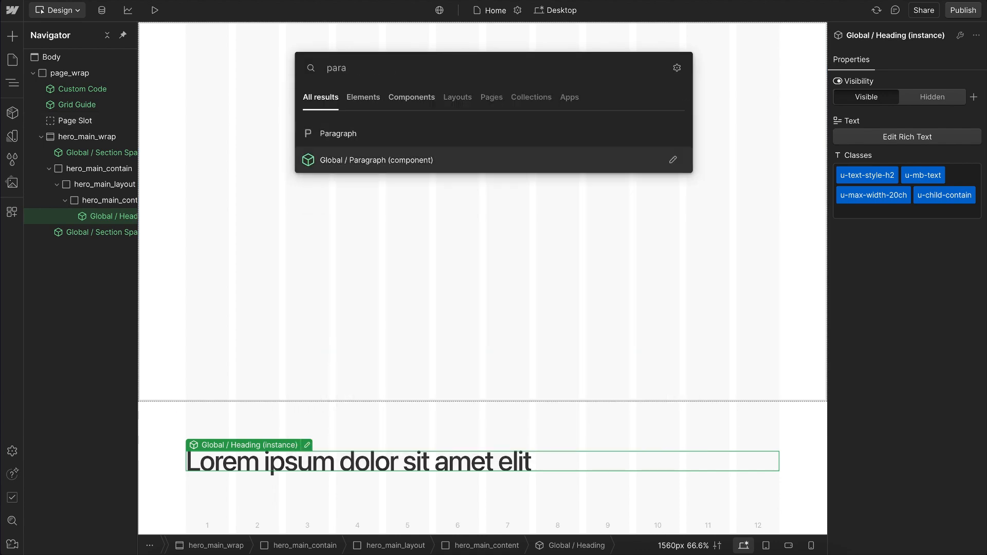
pyautogui.press('Return')
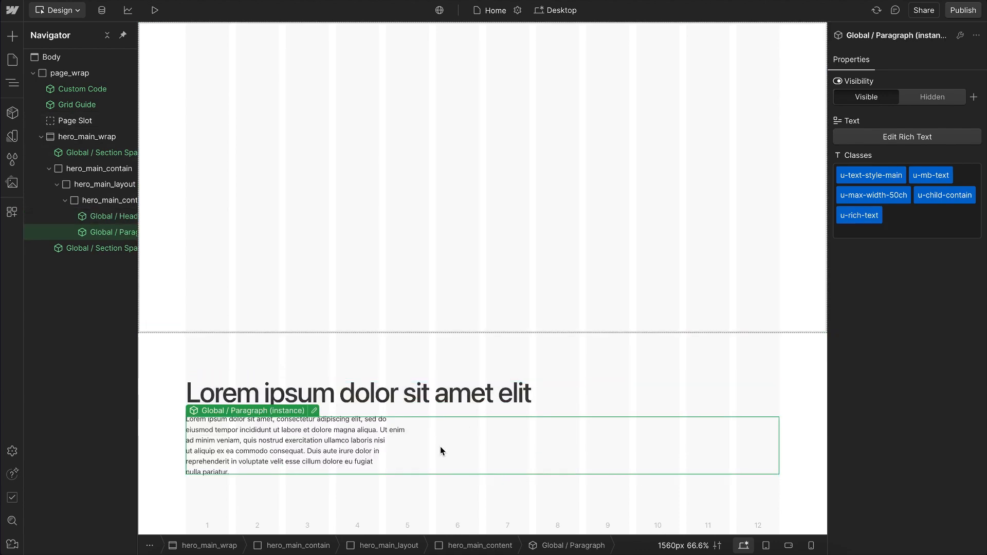
# Step: Insert the Global / Btn Group component below the paragraph and place a Btn / Main component in its Buttons slot
pyautogui.hotkey('ctrl', 'e')
pyautogui.write('btn')
pyautogui.press('Down')
pyautogui.press('Down')
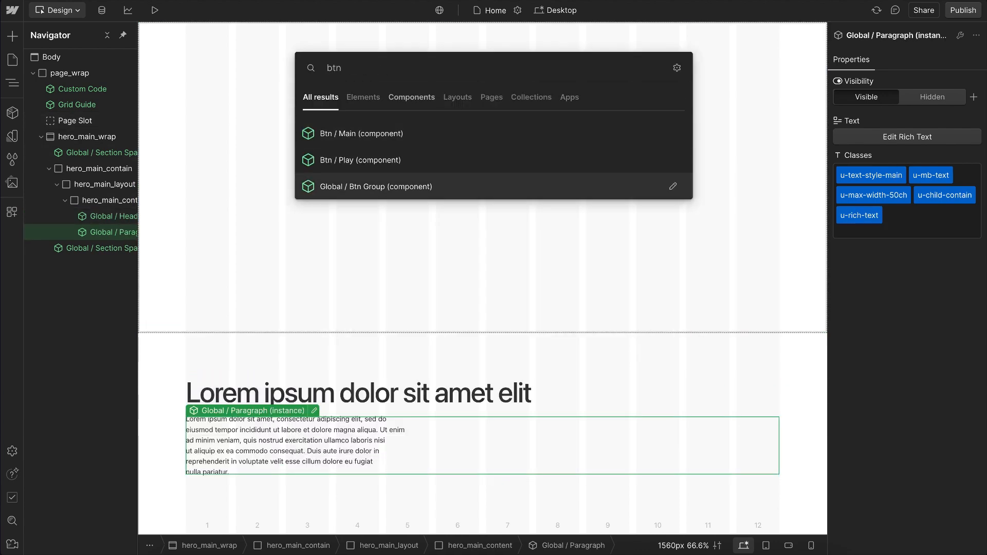
pyautogui.press('Return')
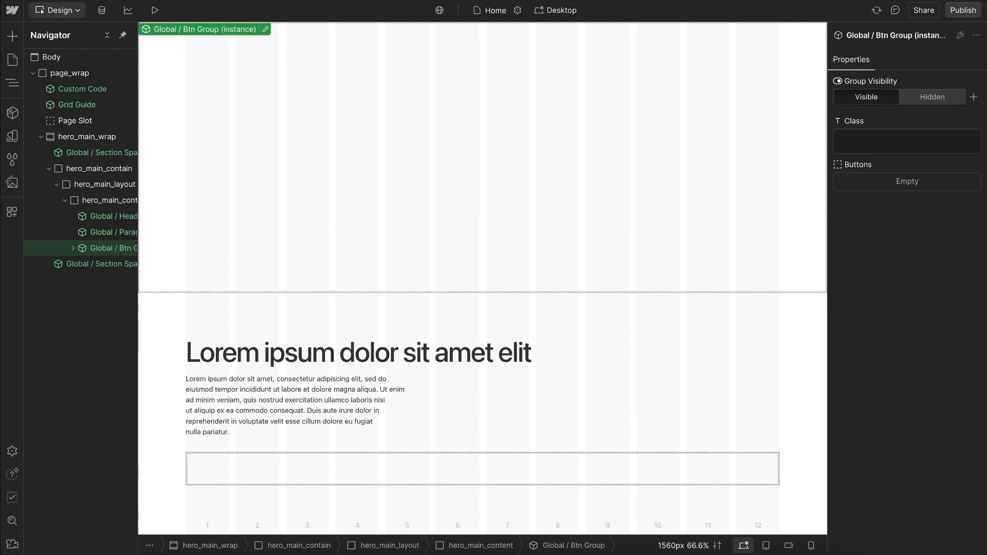
pyautogui.hotkey('ctrl', 'k')
pyautogui.write('btn')
pyautogui.press('Return')
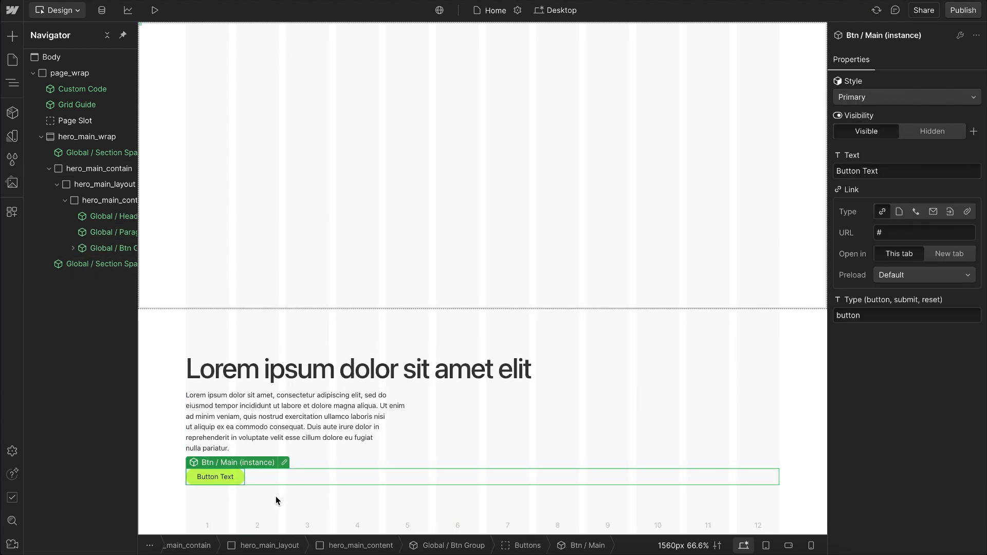
# Step: Duplicate the Btn / Main instance and set the copy's style to Secondary
pyautogui.hotkey('ctrl', 'd')
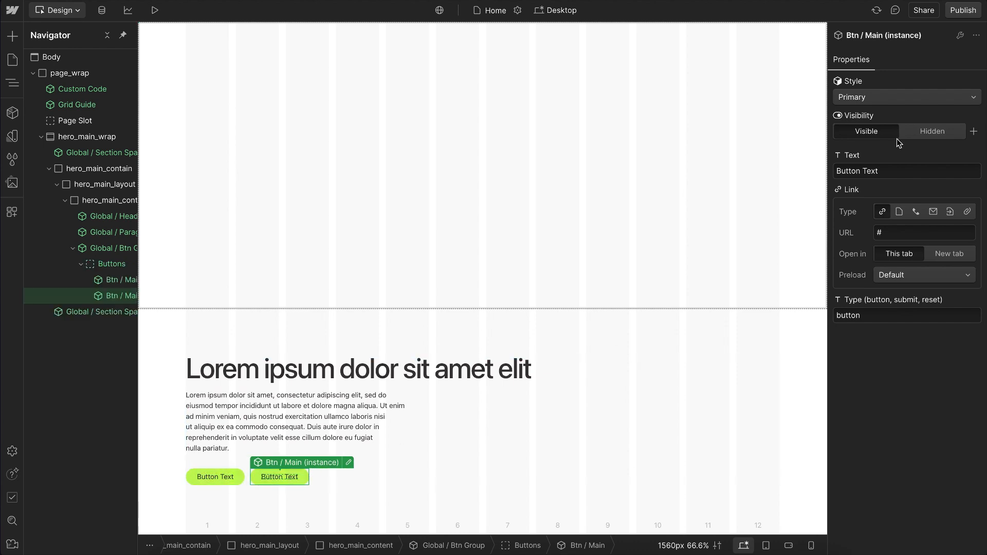
pyautogui.click(878, 97)
pyautogui.click(873, 113)
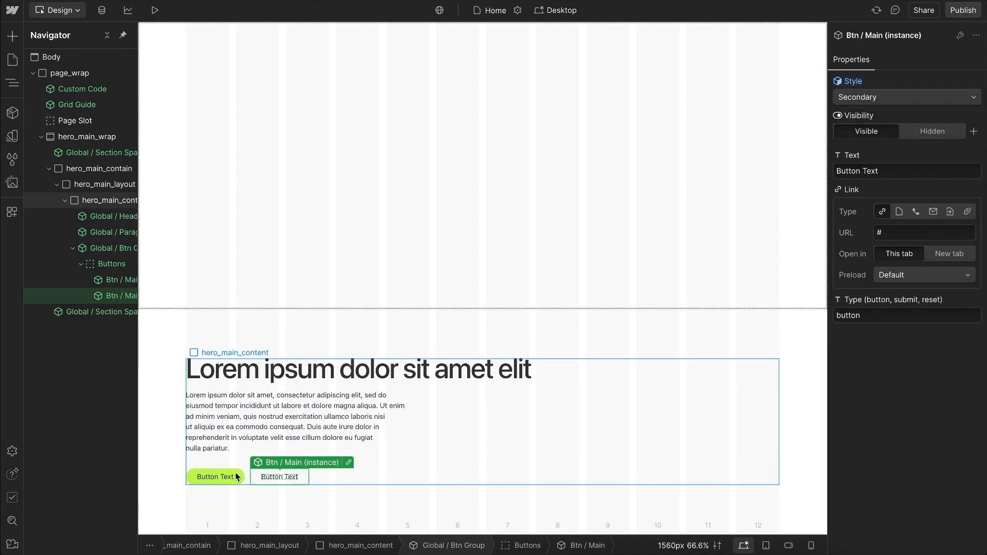
# Step: Set the first button's text to "Get Started Today"
pyautogui.click(215, 477)
pyautogui.click(884, 171)
pyautogui.hotkey('ctrl', 'a')
pyautogui.write('Get Started Today')
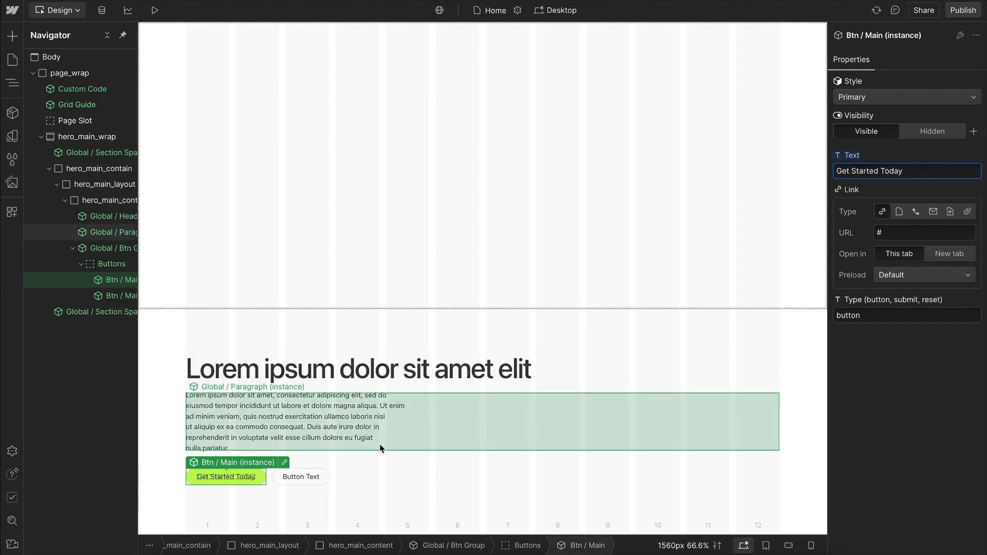
# Step: Open the Global / Btn Group component, examine the style settings of its Buttons slot, and return to the page
pyautogui.click(316, 469)
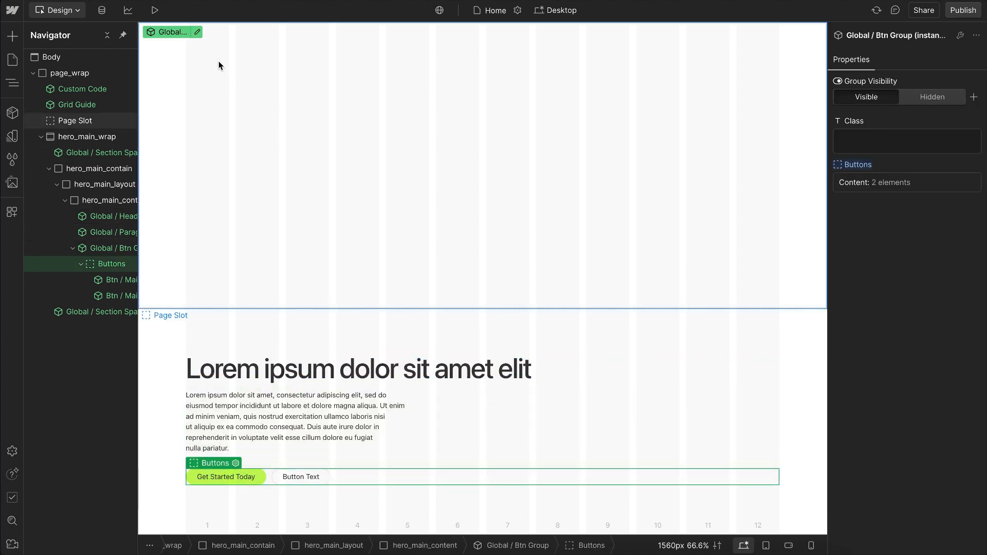
pyautogui.click(197, 32)
pyautogui.click(82, 73)
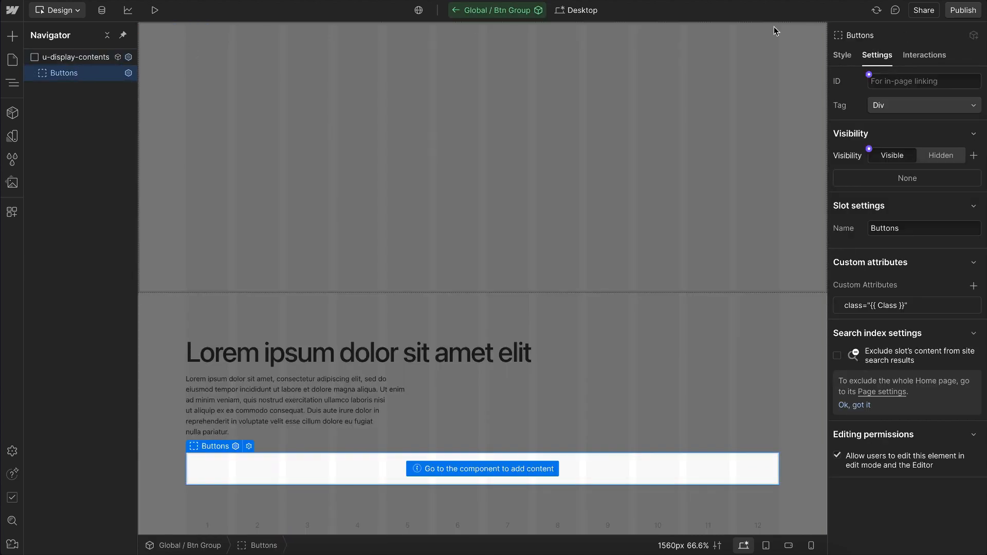
pyautogui.click(842, 56)
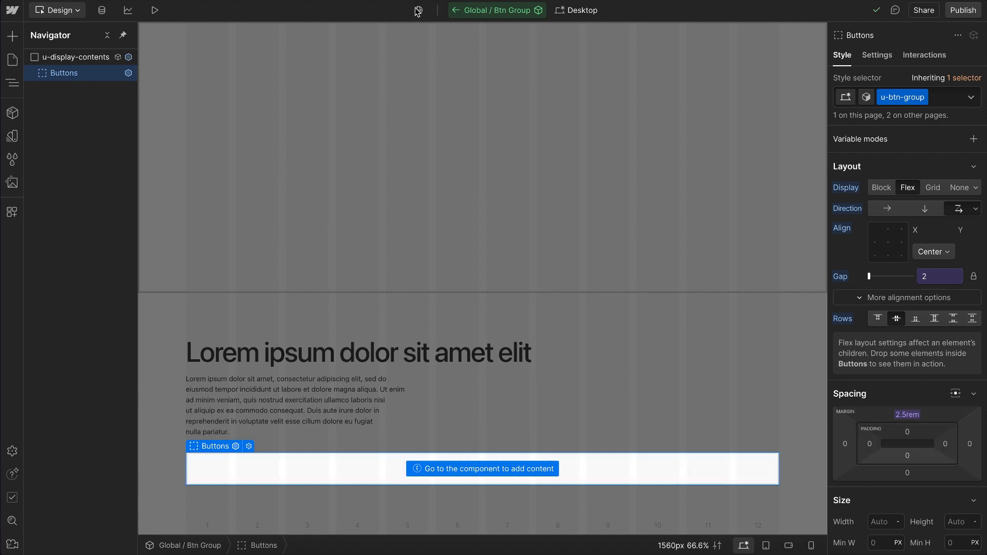
pyautogui.click(454, 12)
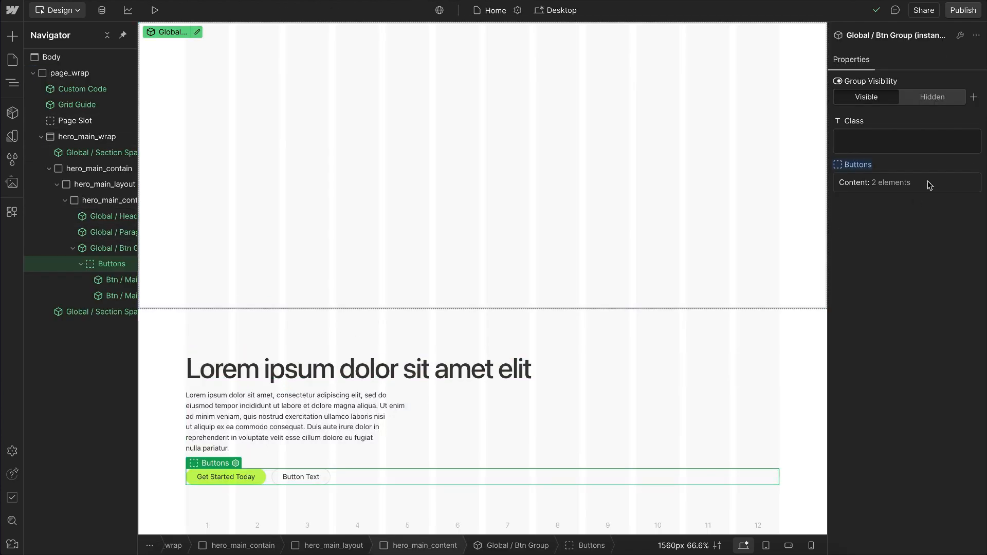
# Step: Try the classes u-gap-6 and u-mt-8 on the button group instance, and reset its class property
pyautogui.click(906, 146)
pyautogui.write('u-gap')
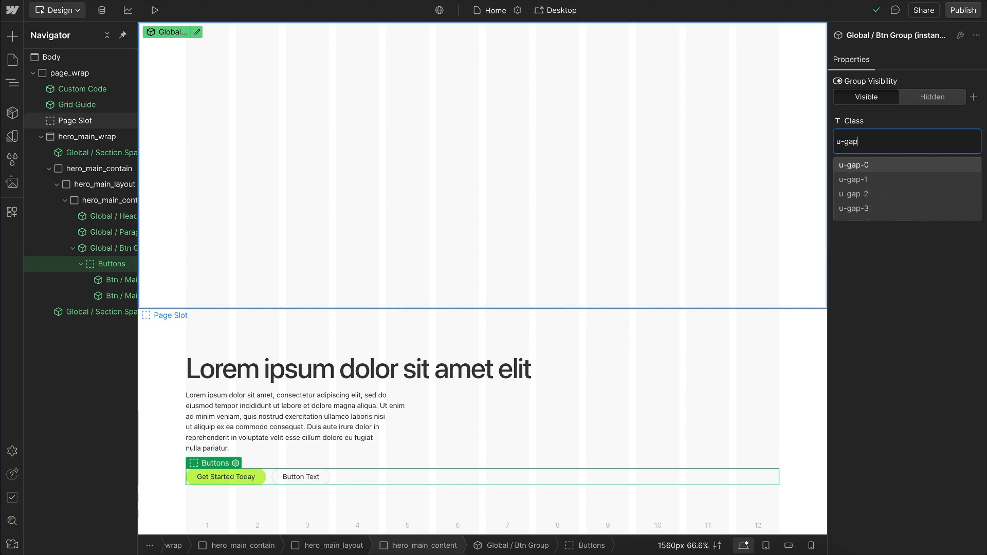
pyautogui.scroll(-2, 864, 208)
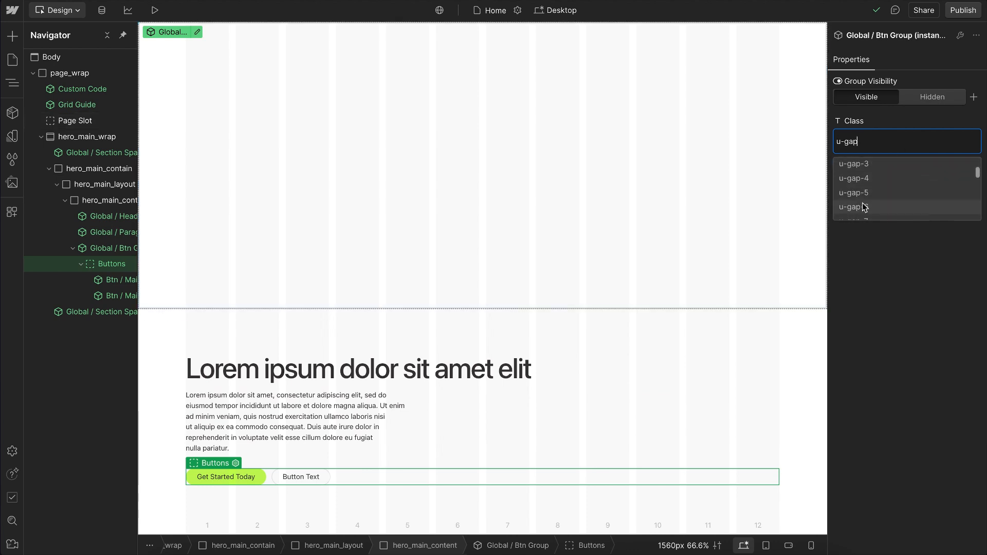
pyautogui.click(864, 207)
pyautogui.write('mt-')
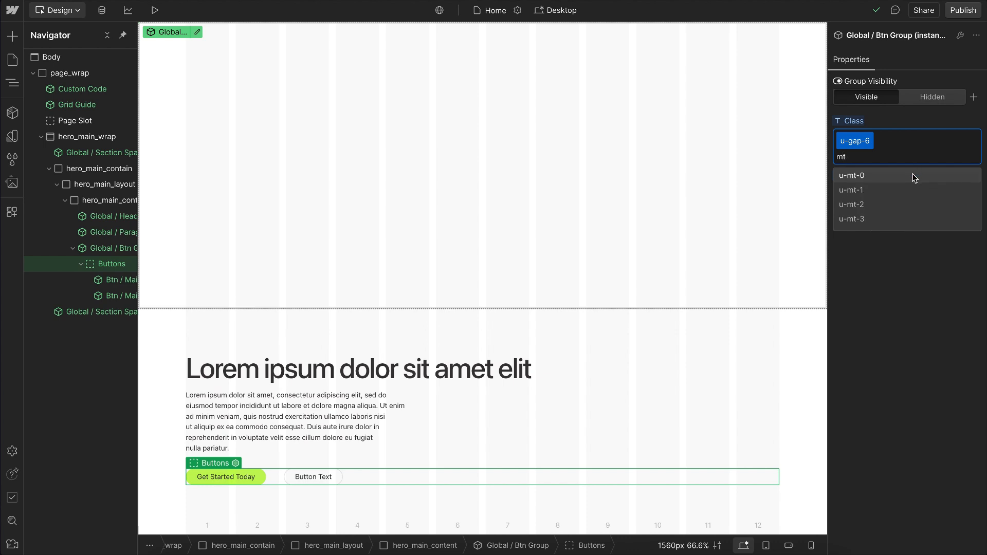
pyautogui.scroll(-3, 882, 206)
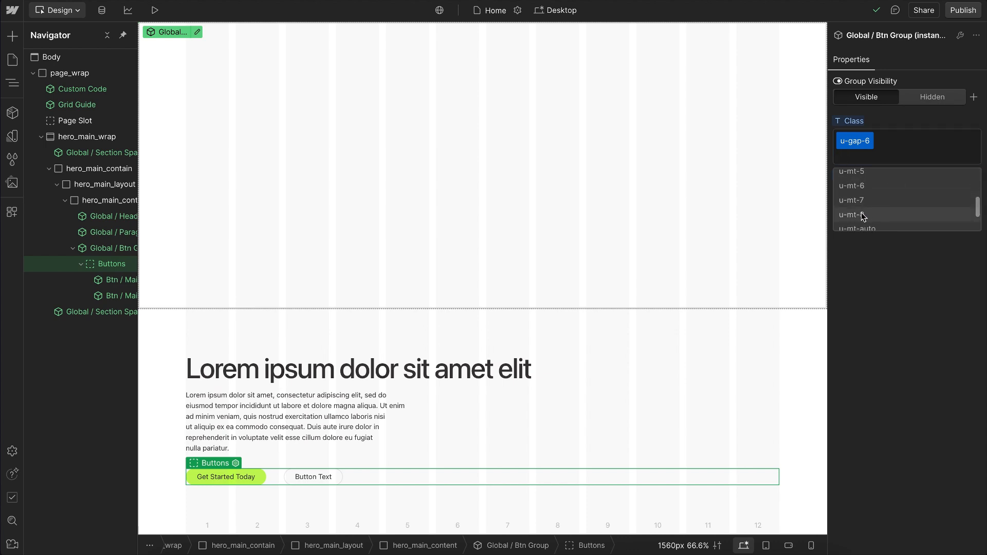
pyautogui.click(864, 215)
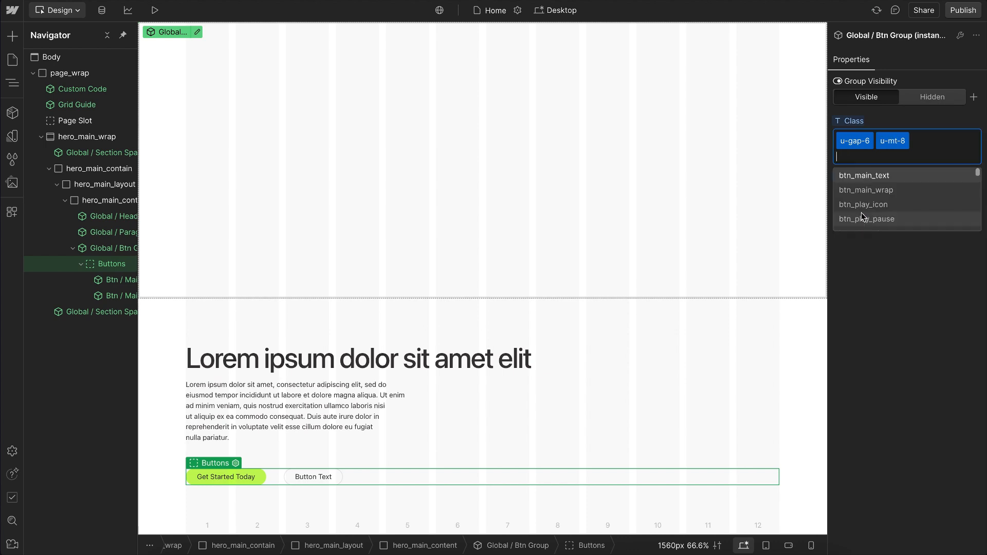
pyautogui.click(856, 128)
pyautogui.click(866, 143)
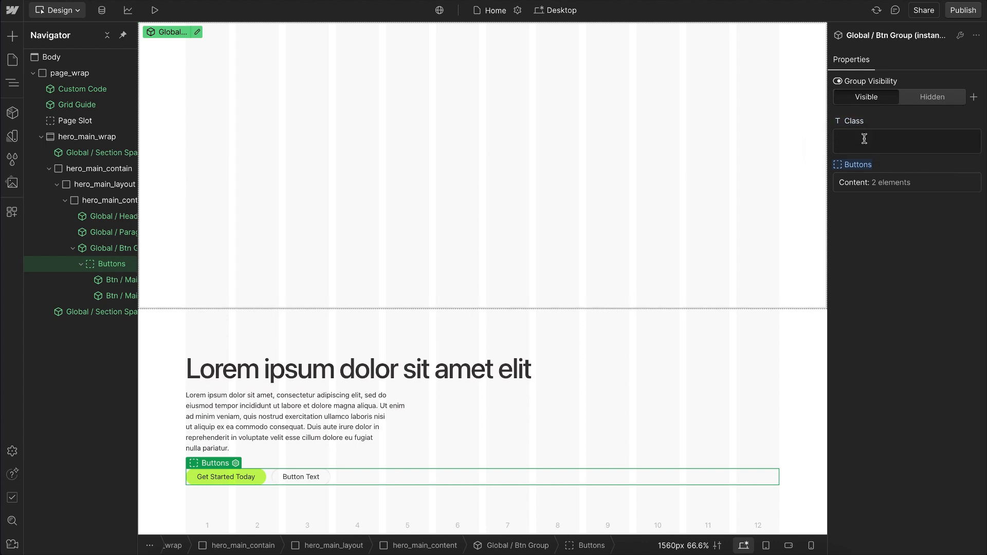
# Step: Change the heading instance's text style class to u-text-style-h3
pyautogui.click(349, 381)
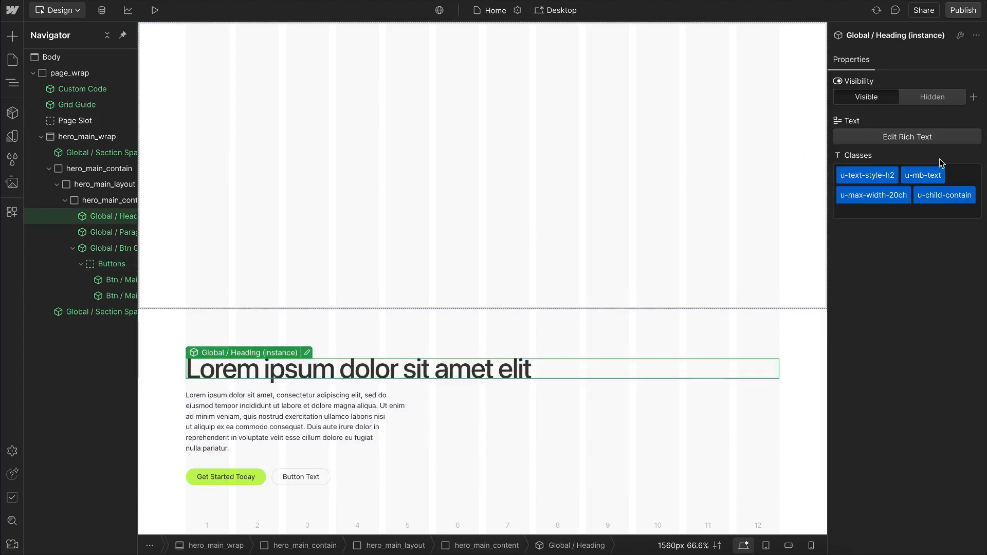
pyautogui.click(876, 180)
pyautogui.press('BackSpace')
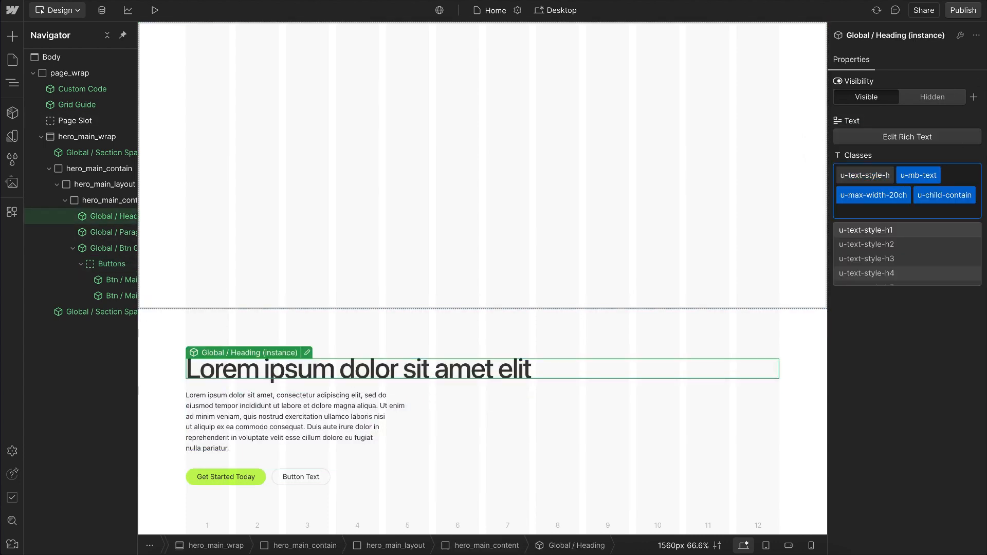
pyautogui.click(900, 259)
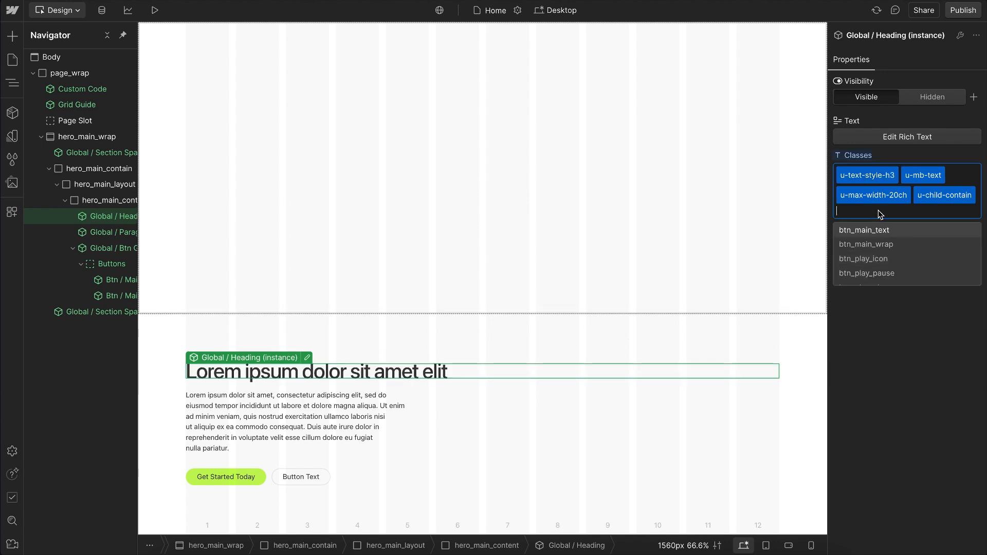
# Step: Replace the heading instance's u-mb-text class with u-mb-4
pyautogui.click(933, 178)
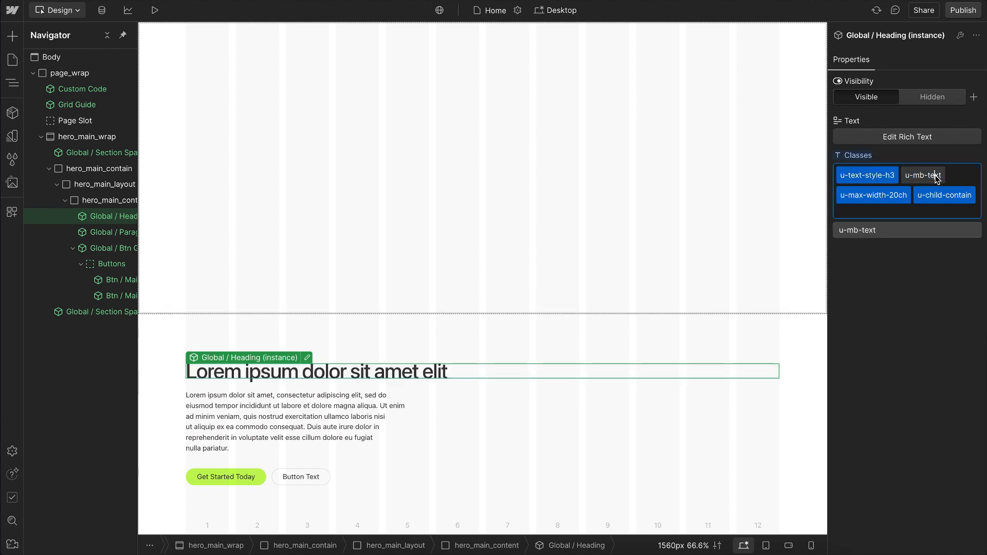
pyautogui.press('BackSpace')
pyautogui.press('BackSpace')
pyautogui.press('BackSpace')
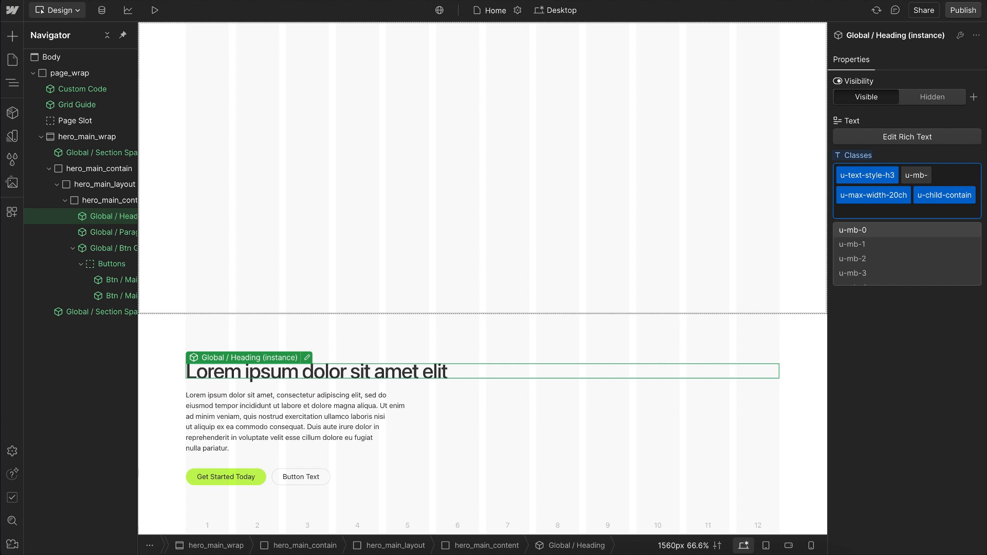
pyautogui.write('4')
pyautogui.press('Return')
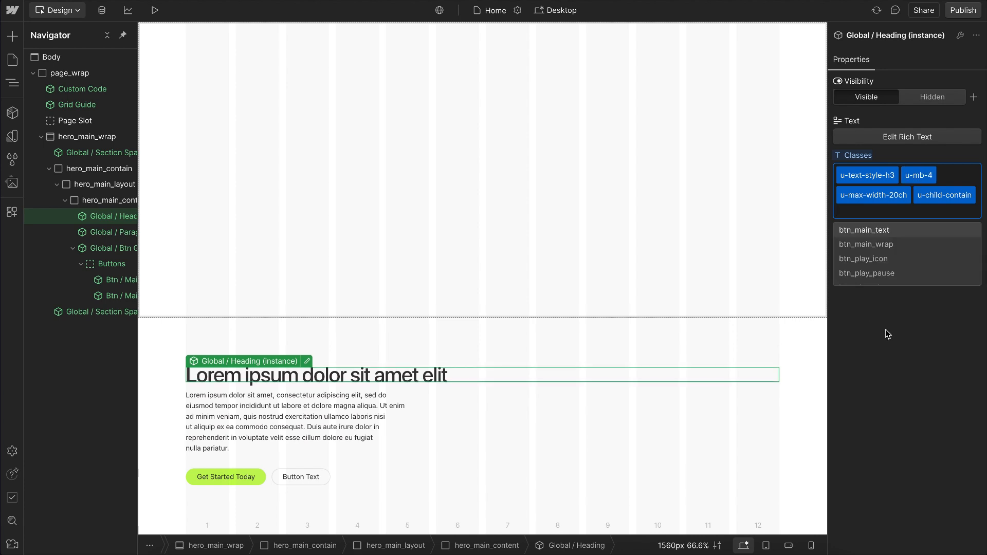
pyautogui.click(887, 334)
# Step: Change the paragraph instance's text style class to u-text-style-small
pyautogui.click(361, 408)
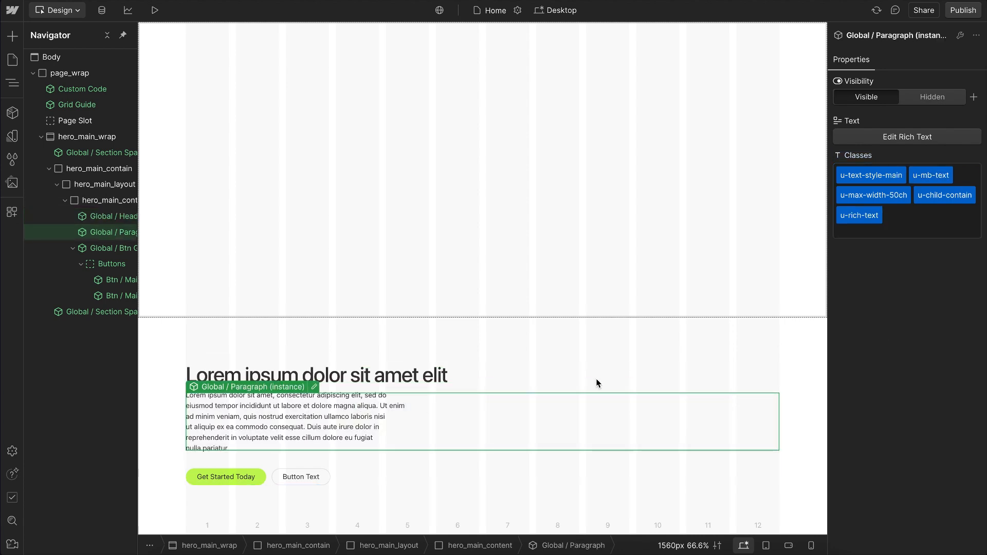
pyautogui.doubleClick(891, 201)
pyautogui.doubleClick(892, 176)
pyautogui.press('End')
pyautogui.press('BackSpace')
pyautogui.press('BackSpace')
pyautogui.press('BackSpace')
pyautogui.press('BackSpace')
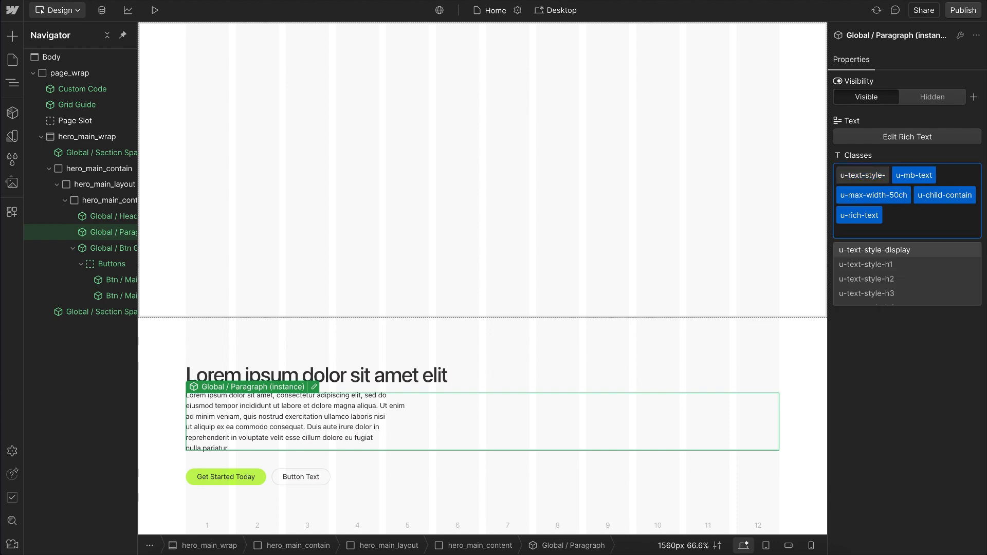
pyautogui.write('small')
pyautogui.press('Return')
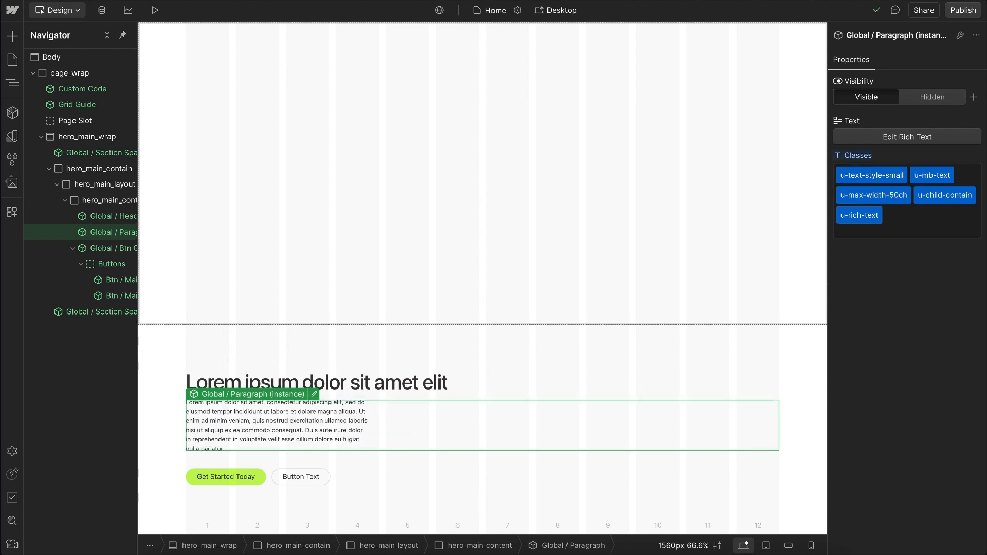
# Step: Change the paragraph instance's maximum width class to u-max-width-60ch
pyautogui.doubleClick(895, 195)
pyautogui.click(895, 196)
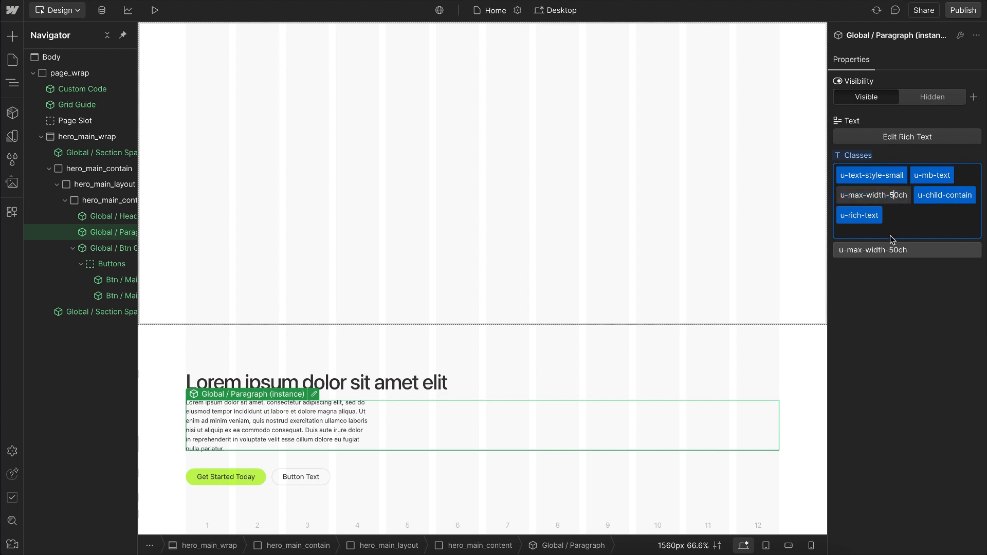
pyautogui.press('BackSpace')
pyautogui.write('6')
pyautogui.press('Return')
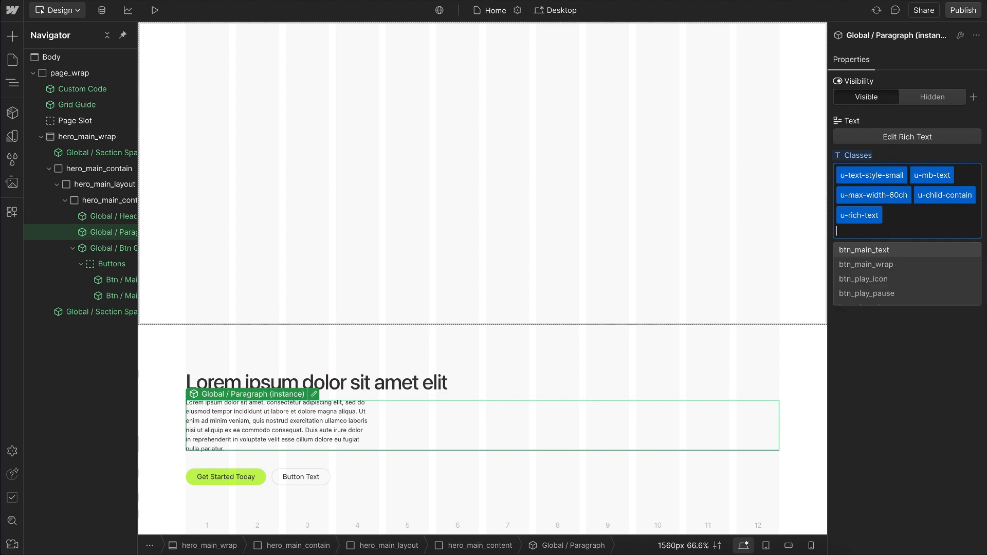
# Step: Add a second paragraph reading "Another line" below the existing text in the paragraph instance
pyautogui.doubleClick(869, 215)
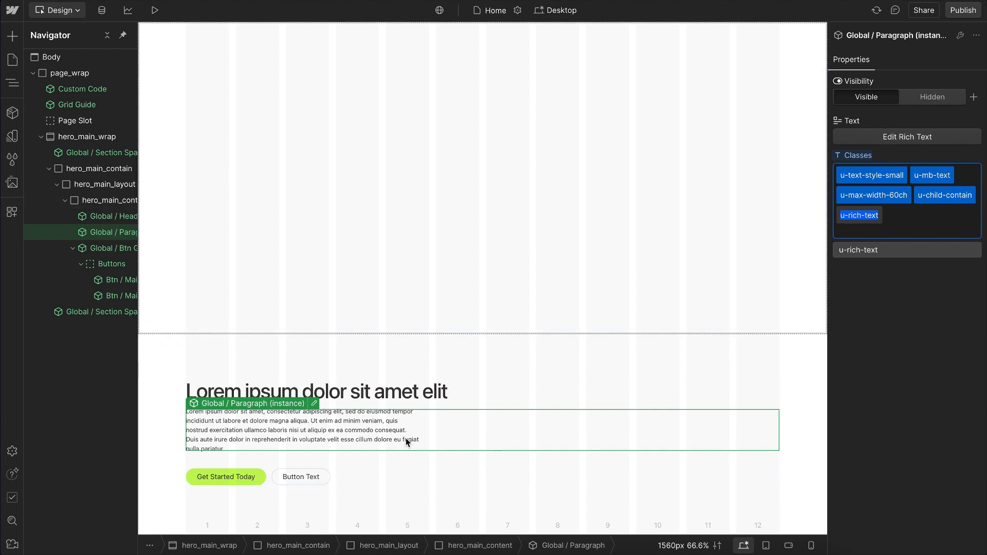
pyautogui.doubleClick(393, 442)
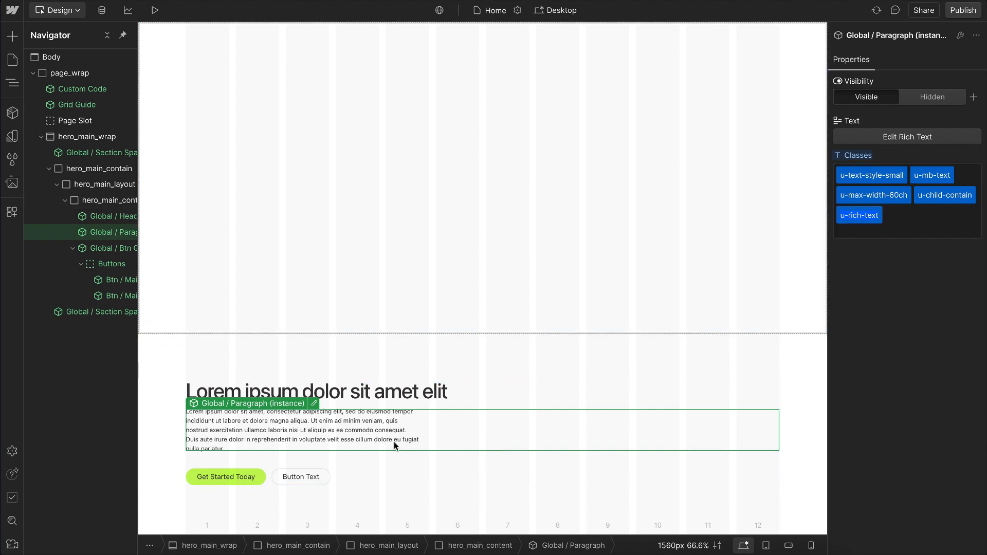
pyautogui.click(344, 452)
pyautogui.press('Return')
pyautogui.write('Another lin')
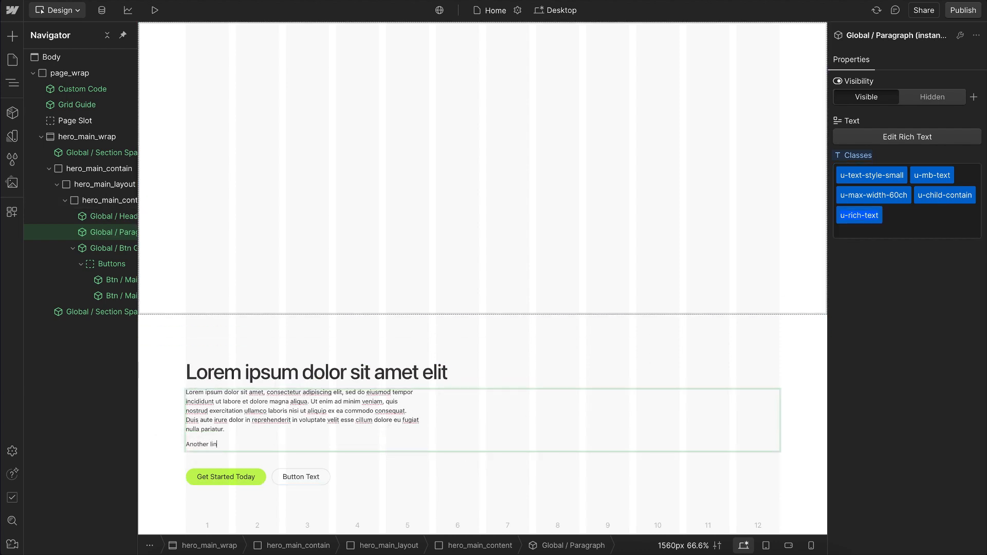
pyautogui.click(359, 330)
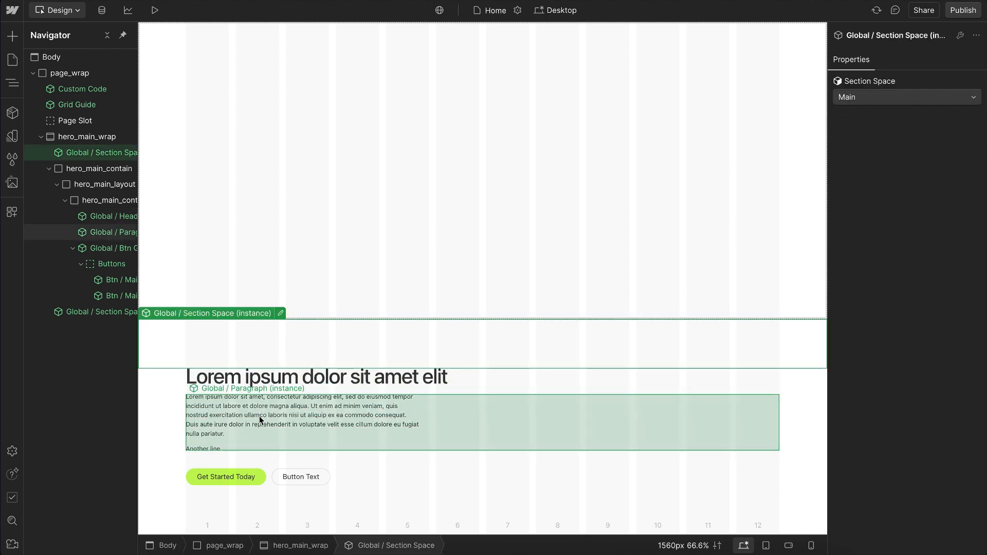
# Step: Remove the u-rich-text class from the paragraph instance to compare the spacing, and undo the removal
pyautogui.click(260, 425)
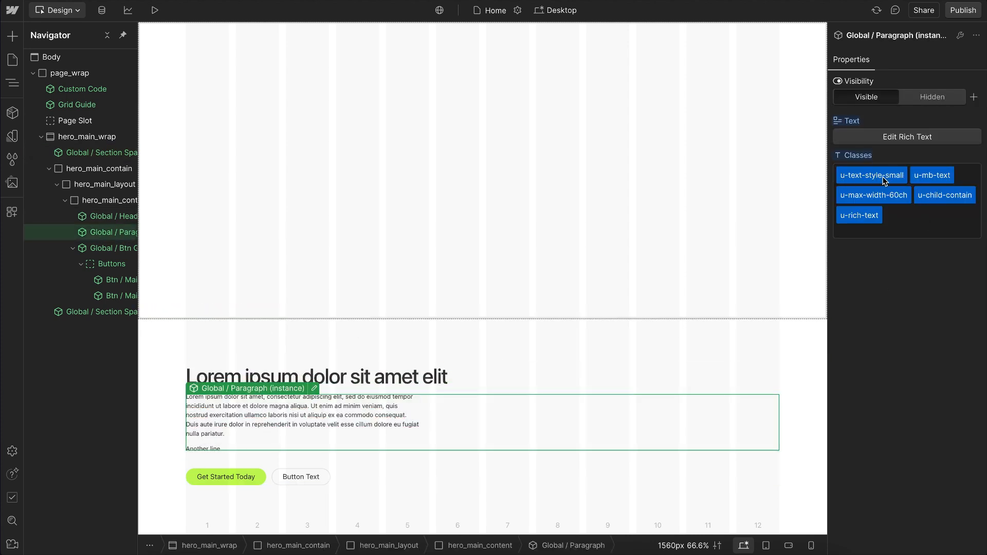
pyautogui.doubleClick(858, 219)
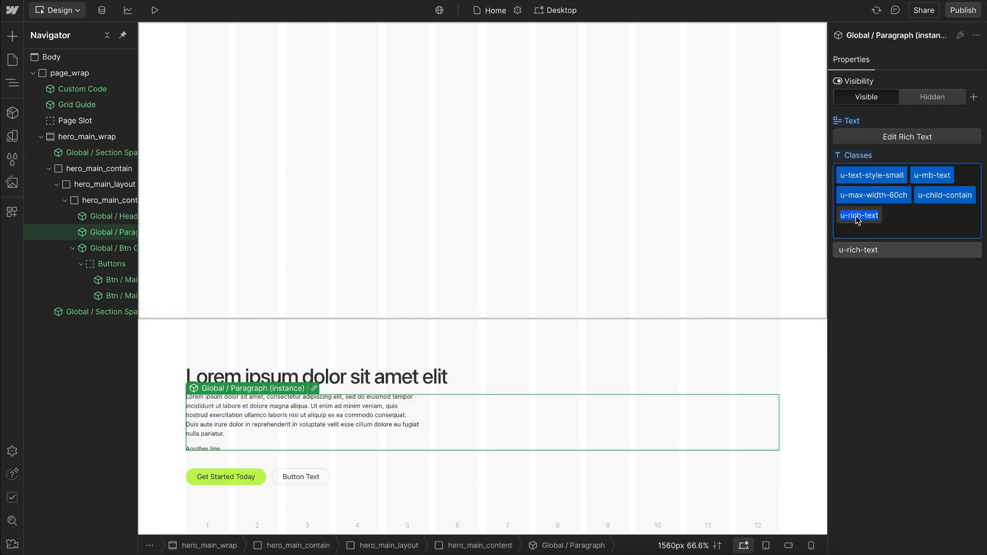
pyautogui.press('BackSpace')
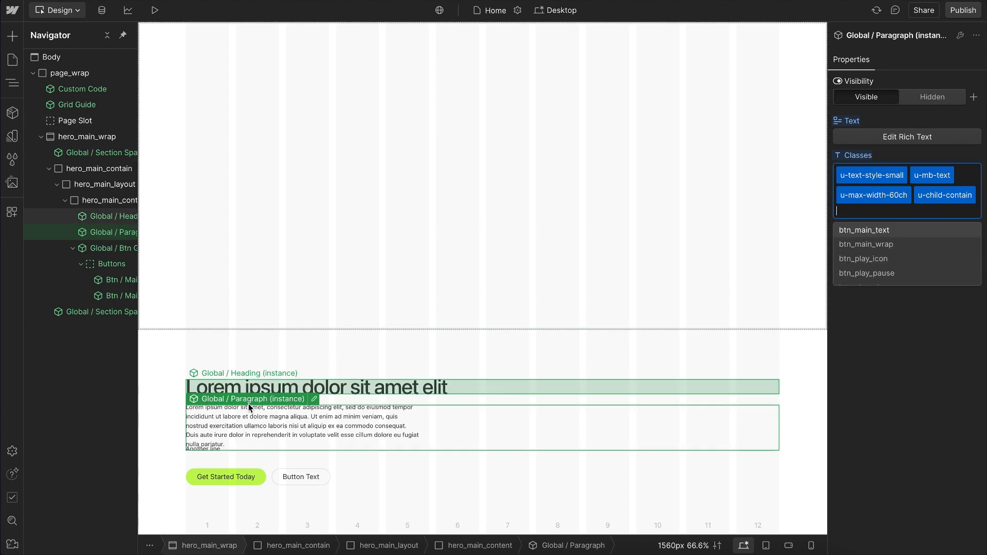
pyautogui.press('Escape')
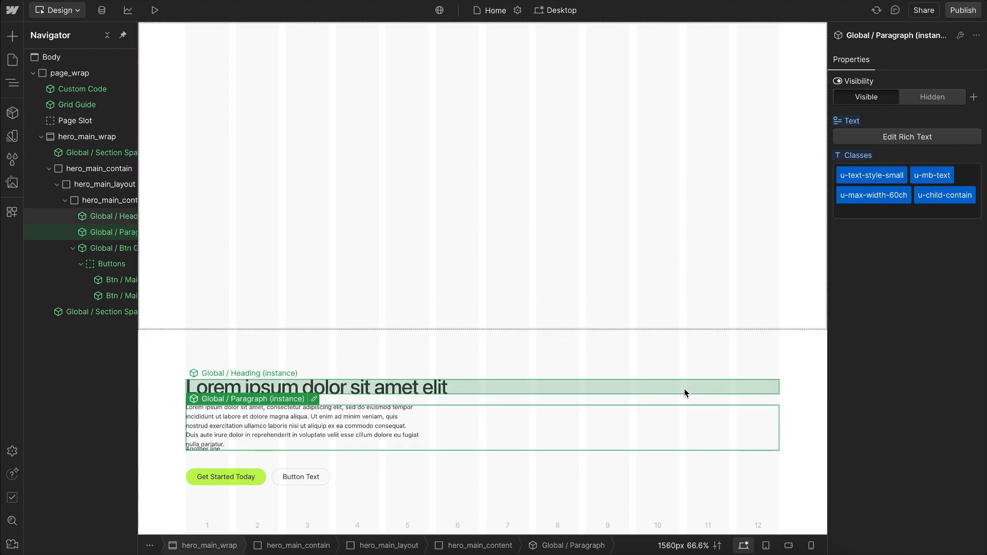
pyautogui.hotkey('ctrl', 'z')
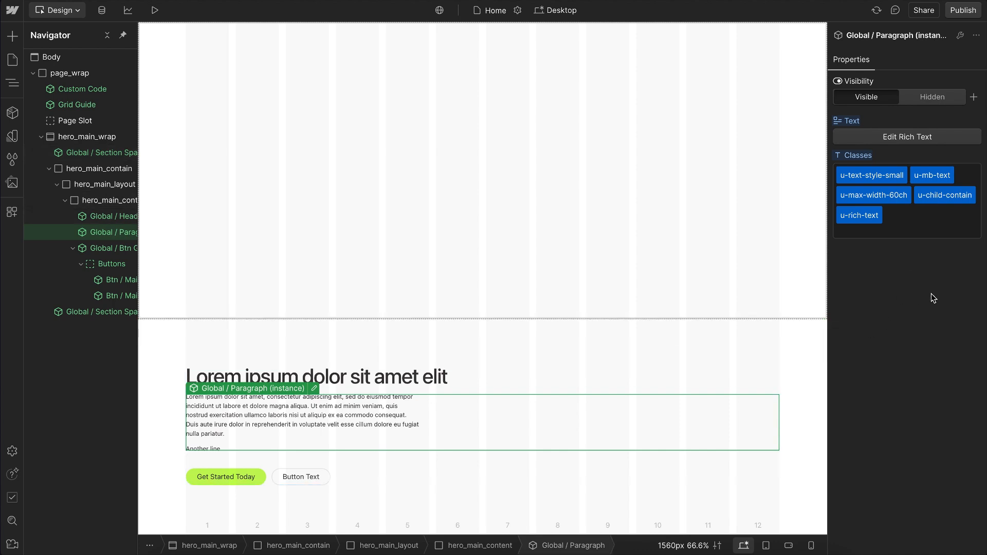
# Step: Delete the "Another line" paragraph from the paragraph instance's text and finish editing it
pyautogui.doubleClick(266, 438)
pyautogui.moveTo(237, 447); pyautogui.dragTo(183, 440)
pyautogui.press('BackSpace')
pyautogui.press('BackSpace')
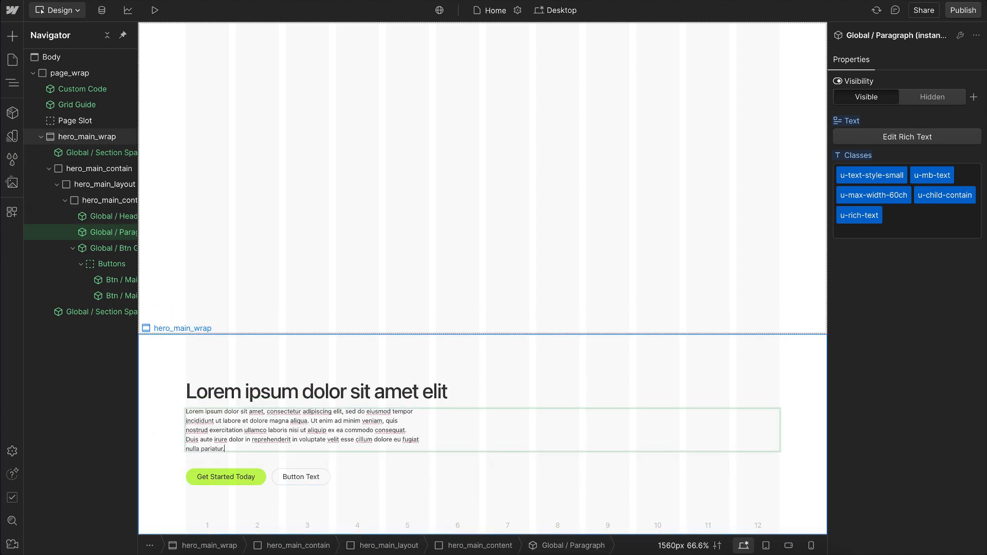
pyautogui.click(437, 209)
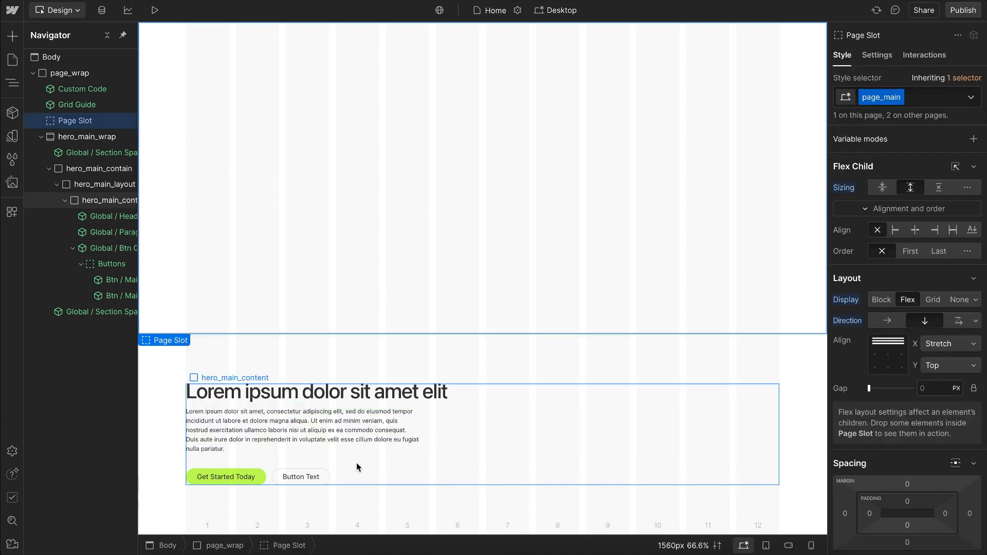
# Step: Add a div block inside hero_main_layout after the content block and give it the class hero_main_visual
pyautogui.click(65, 200)
pyautogui.hscroll(1, 81, 191)
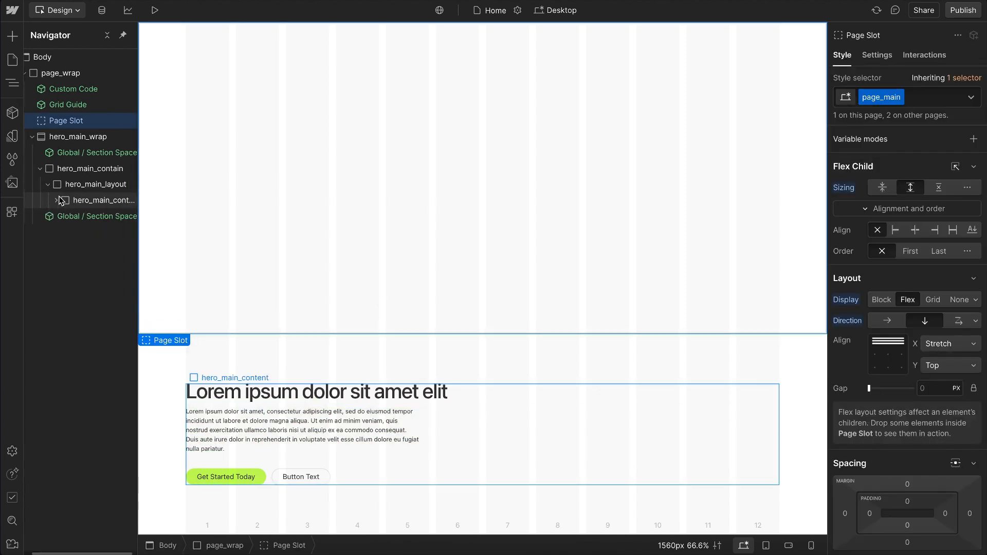
pyautogui.click(86, 186)
pyautogui.hotkey('ctrl', 'k')
pyautogui.write('div')
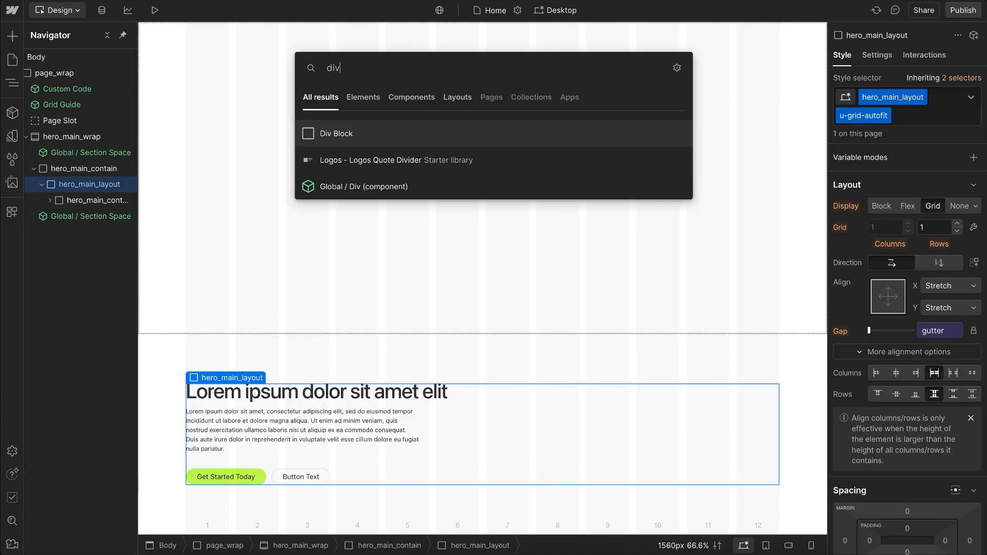
pyautogui.press('Return')
pyautogui.hotkey('ctrl', 'Return')
pyautogui.write('hero_main_visual')
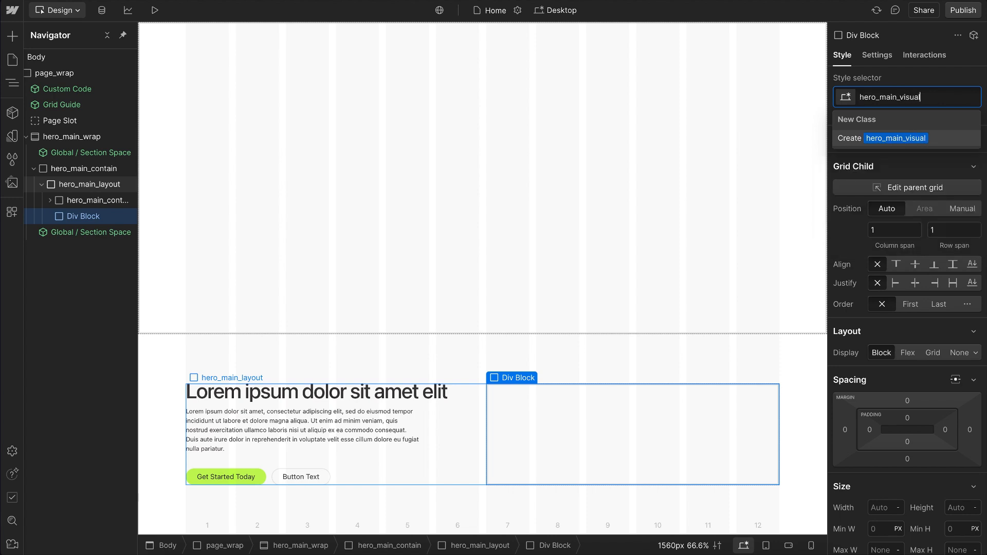
pyautogui.press('Return')
# Step: Add the u-visual-wrap class to hero_main_visual and review its inherited size, ratio and position settings
pyautogui.hotkey('ctrl', 'Return')
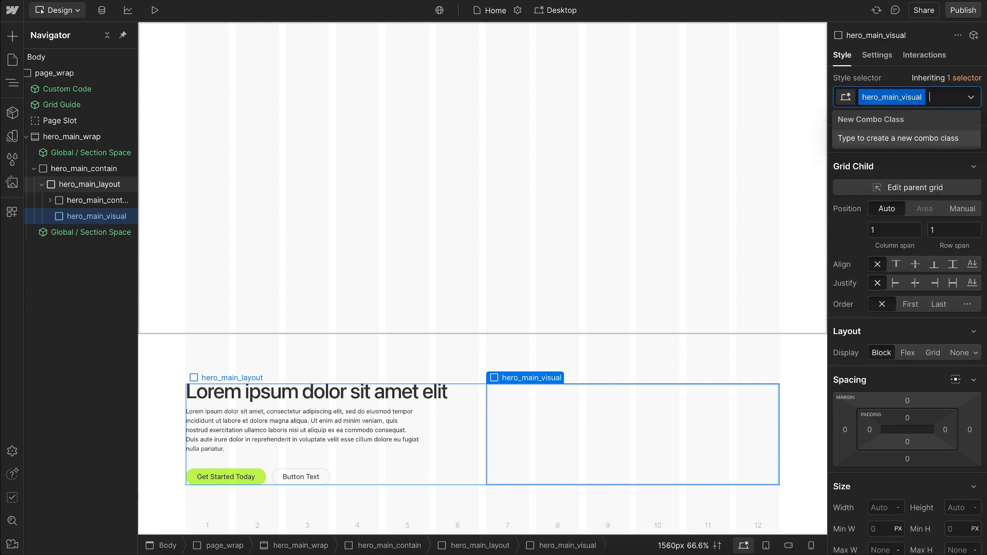
pyautogui.write('u-visua')
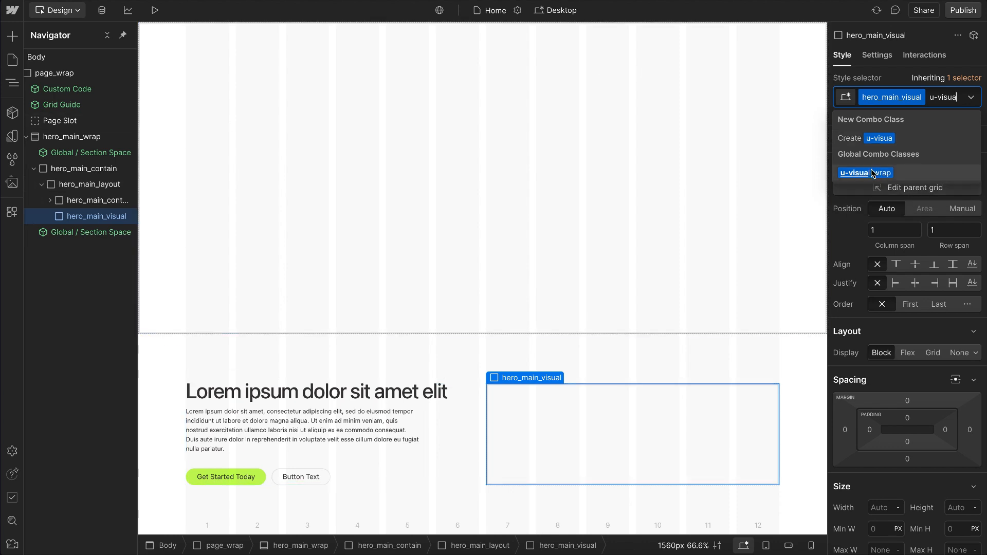
pyautogui.press('Return')
pyautogui.scroll(-7, 978, 244)
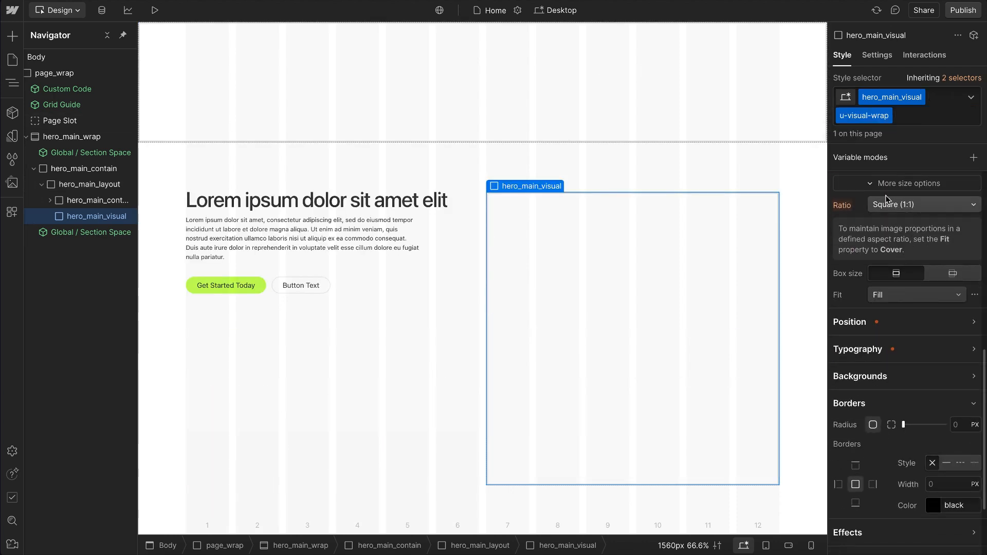
pyautogui.scroll(2, 903, 214)
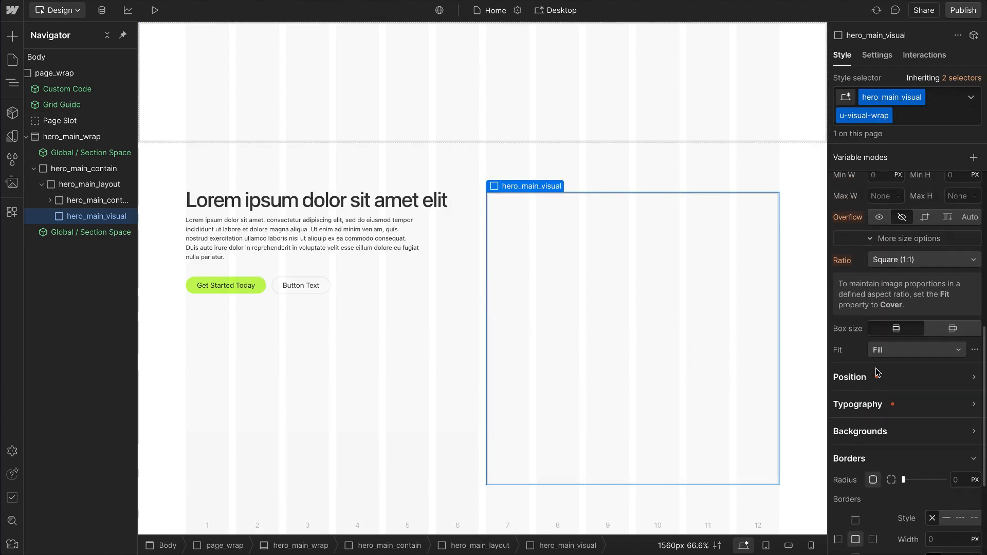
pyautogui.click(878, 375)
pyautogui.scroll(3, 897, 309)
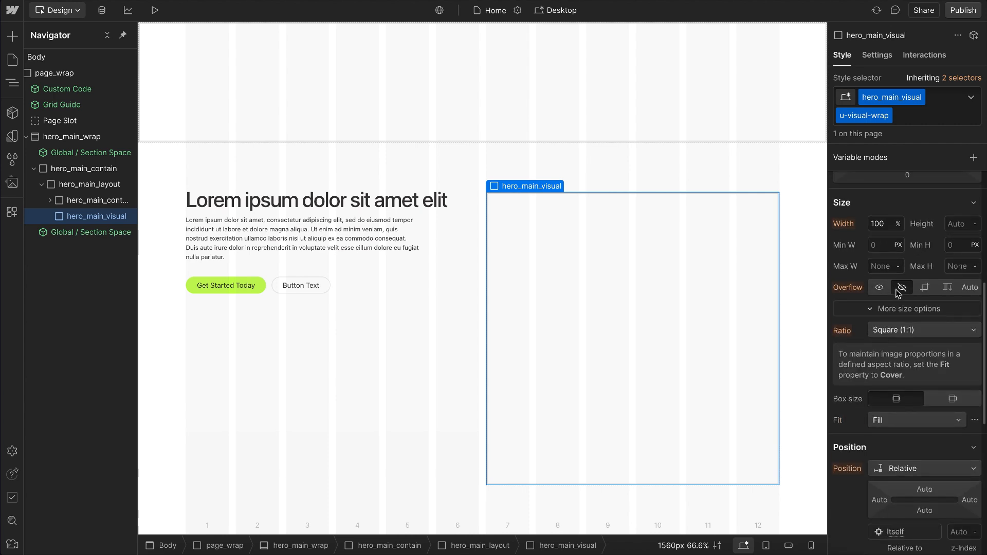
# Step: Insert the Global / Visual component into hero_main_visual and replace its placeholder image with the white sand dune photo
pyautogui.hotkey('ctrl', 'k')
pyautogui.write('glob')
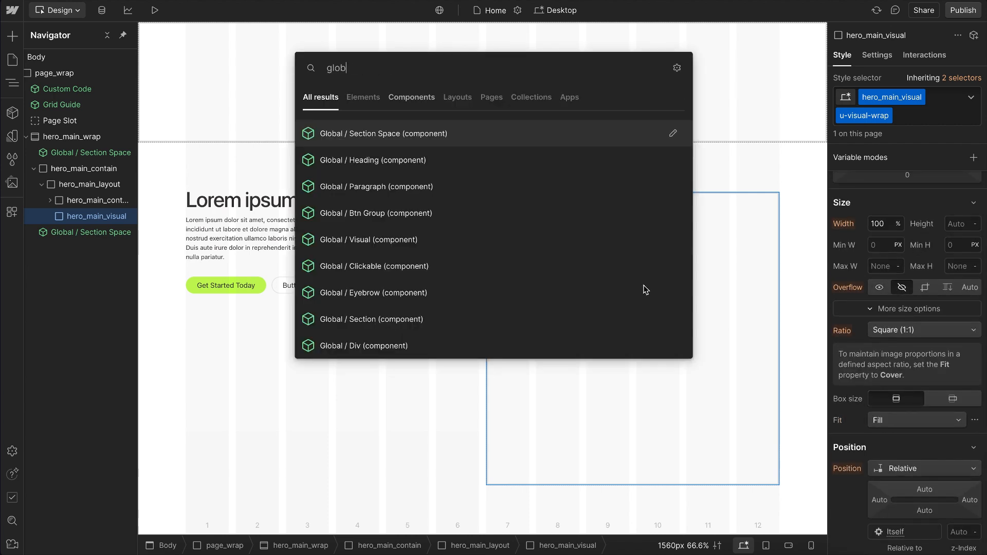
pyautogui.click(366, 245)
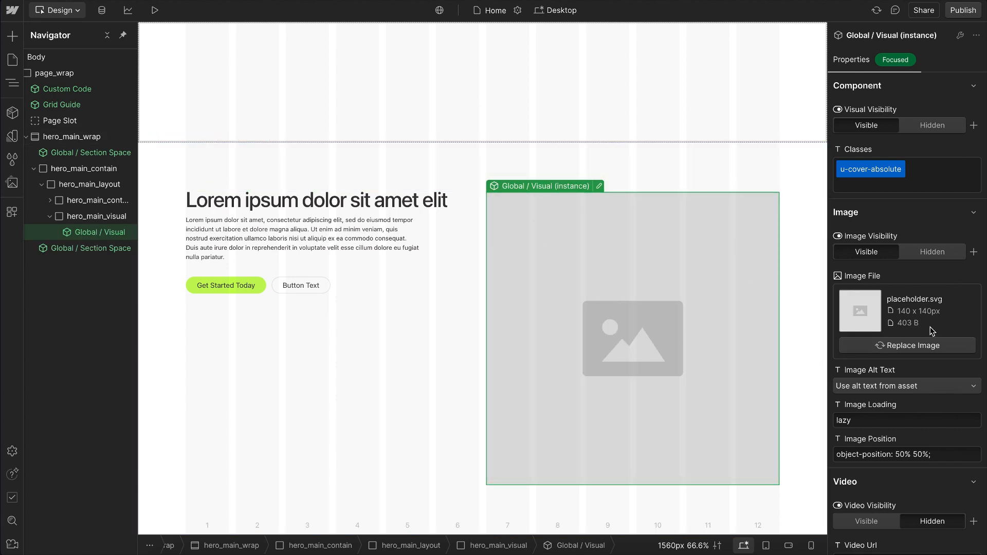
pyautogui.click(904, 347)
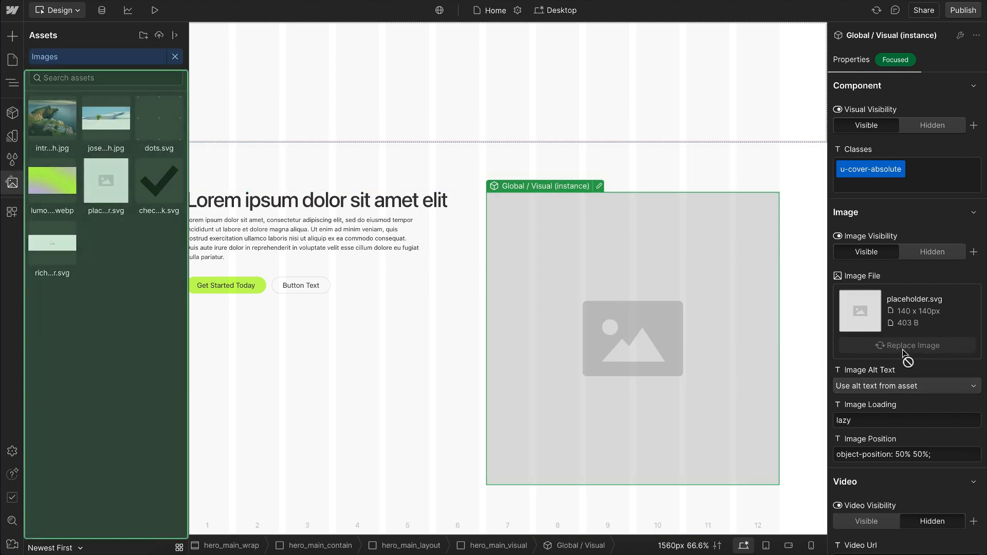
pyautogui.click(108, 118)
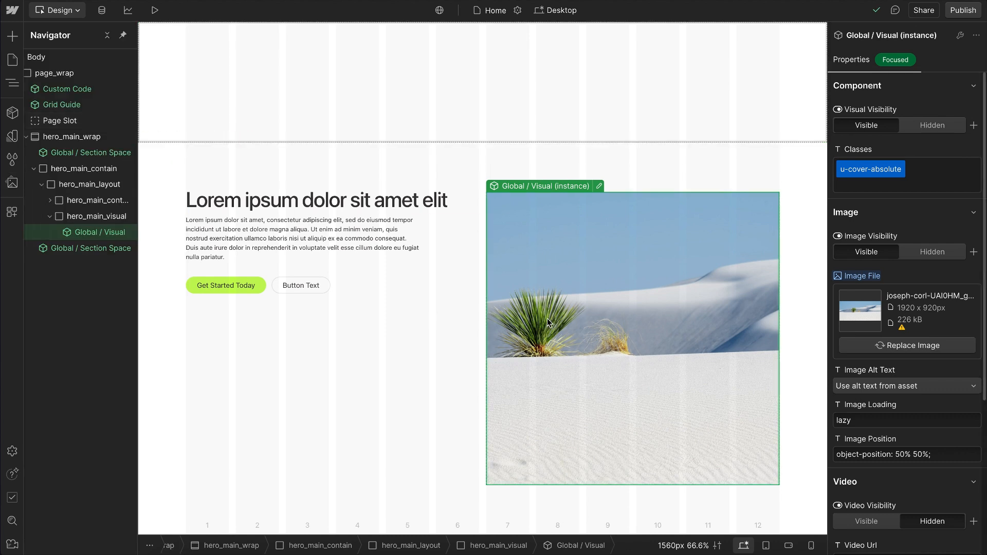
# Step: Set the Visual instance's image position to object-position: 20% 50%;
pyautogui.scroll(-1, 884, 422)
pyautogui.click(900, 414)
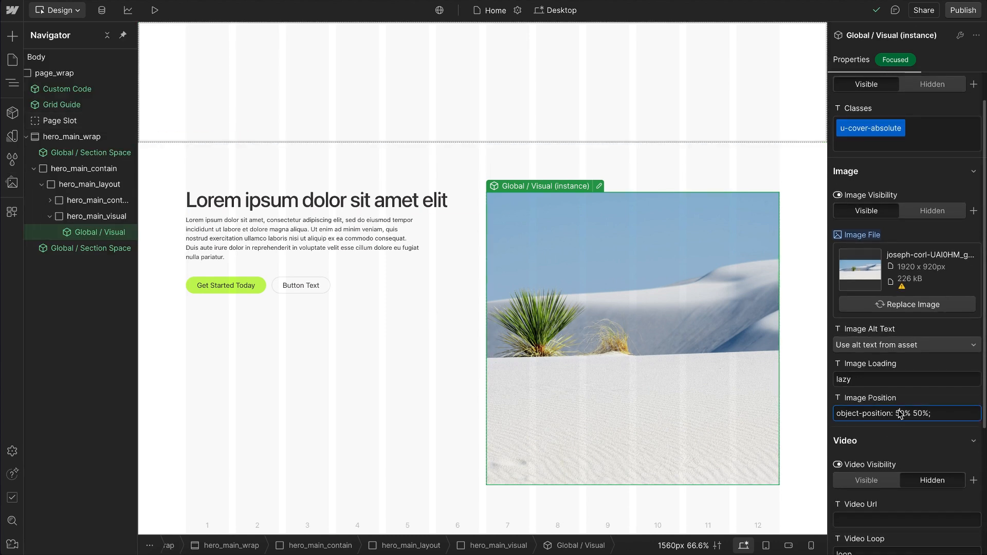
pyautogui.press('BackSpace')
pyautogui.write('4')
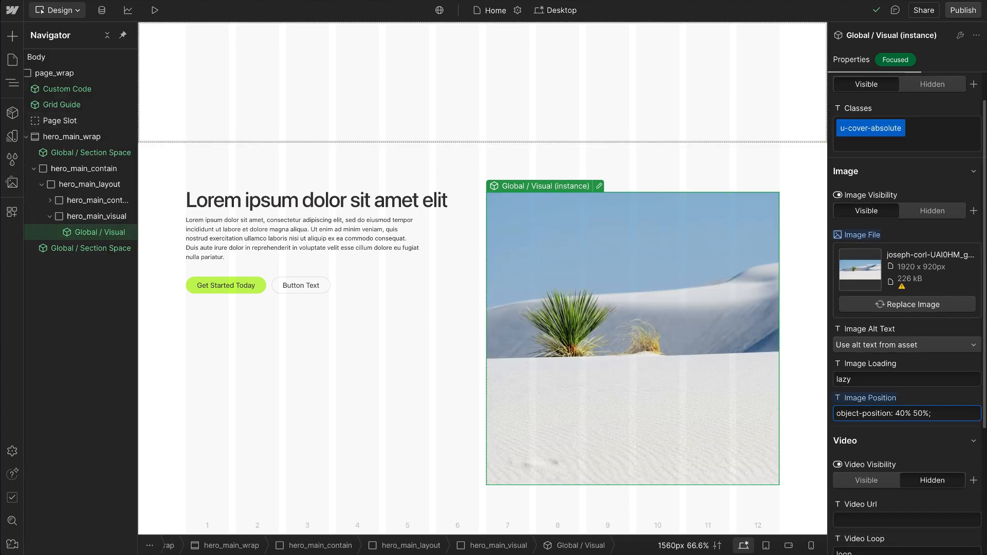
pyautogui.press('BackSpace')
pyautogui.write('3')
pyautogui.press('BackSpace')
pyautogui.write('2')
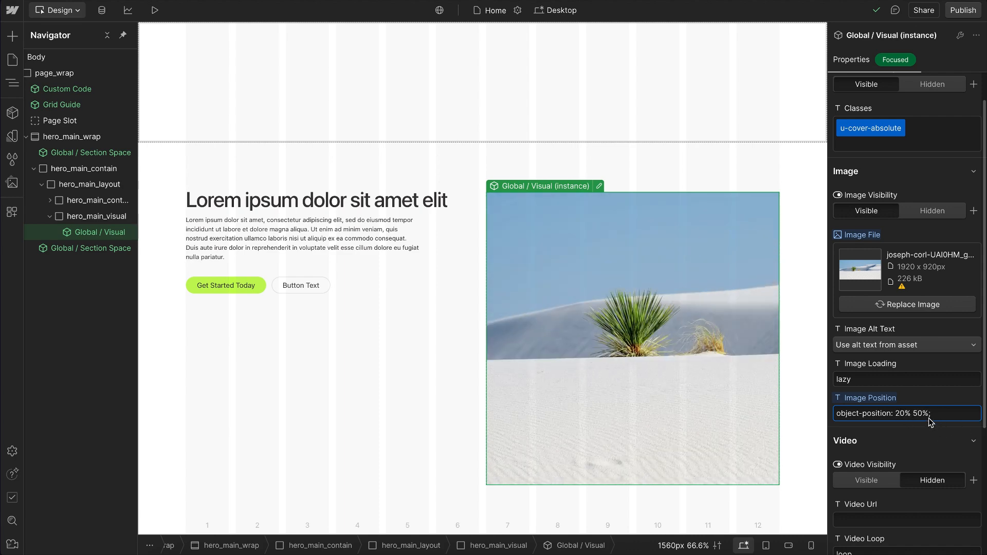
pyautogui.click(496, 248)
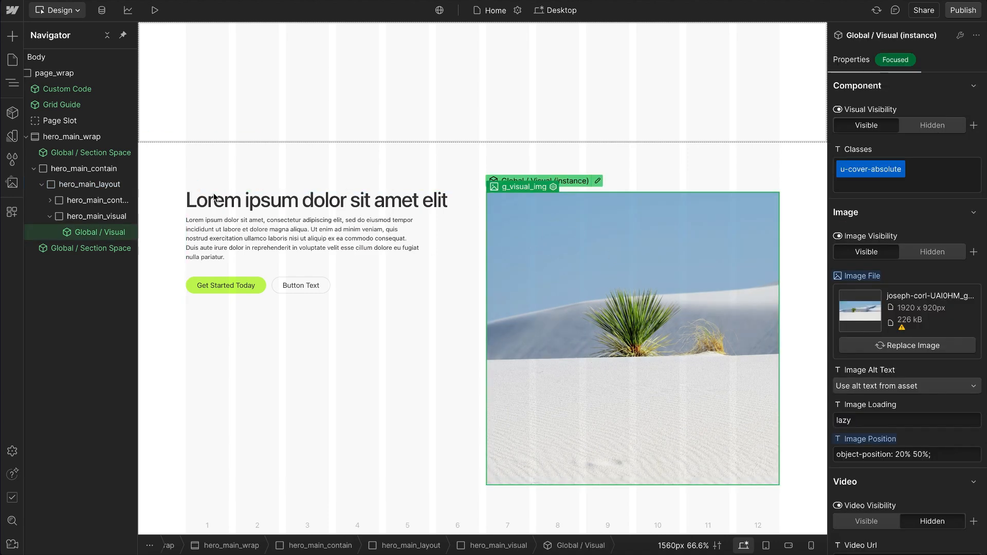
# Step: Add the u-radius-main class to hero_main_visual and check its inherited border radius
pyautogui.click(107, 214)
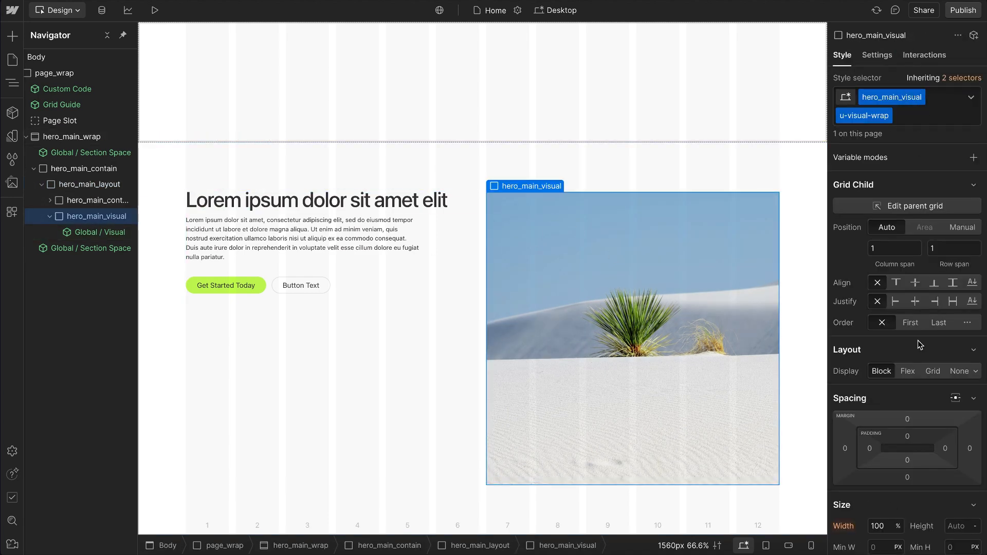
pyautogui.scroll(-8, 905, 296)
pyautogui.scroll(-2, 906, 298)
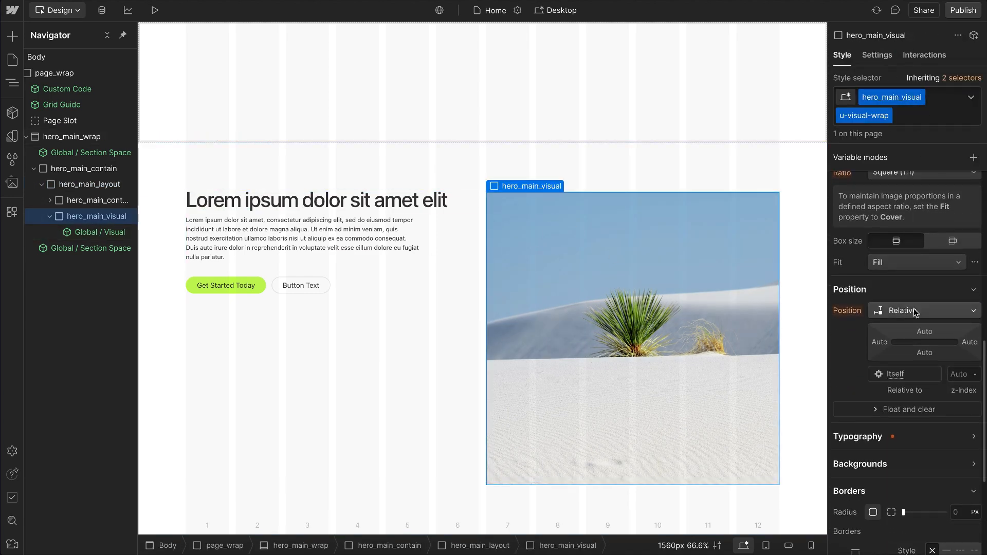
pyautogui.scroll(3, 874, 258)
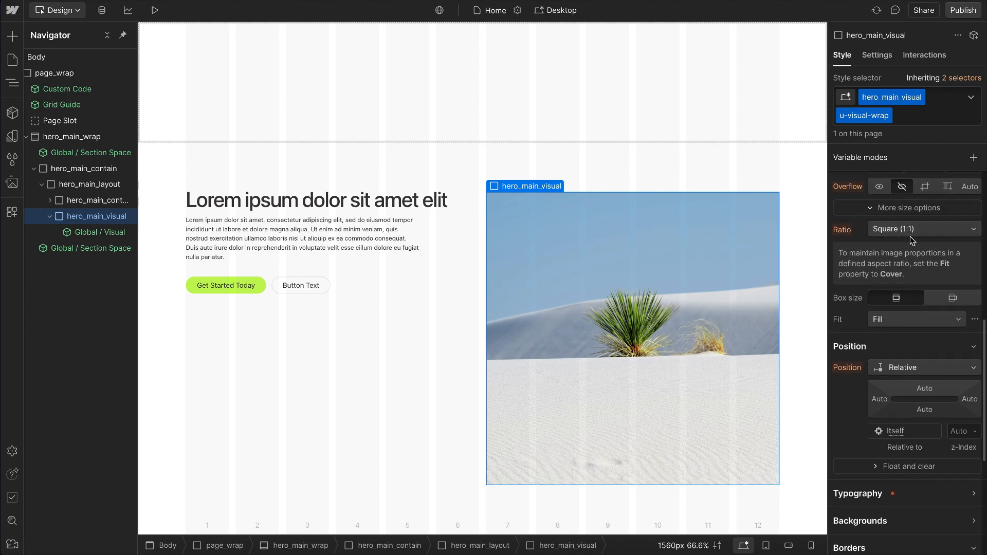
pyautogui.click(929, 117)
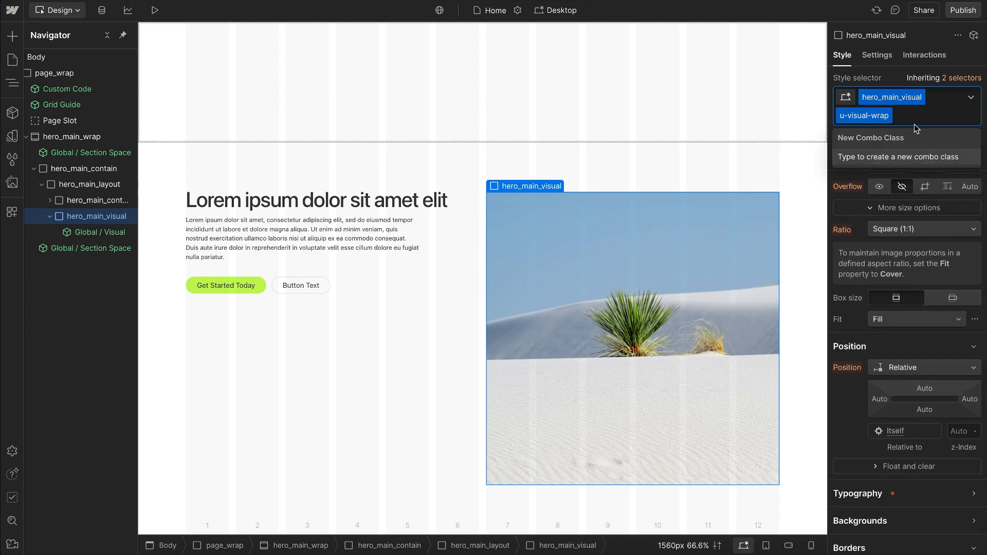
pyautogui.write('raidu')
pyautogui.press('BackSpace')
pyautogui.press('BackSpace')
pyautogui.press('BackSpace')
pyautogui.write('diu')
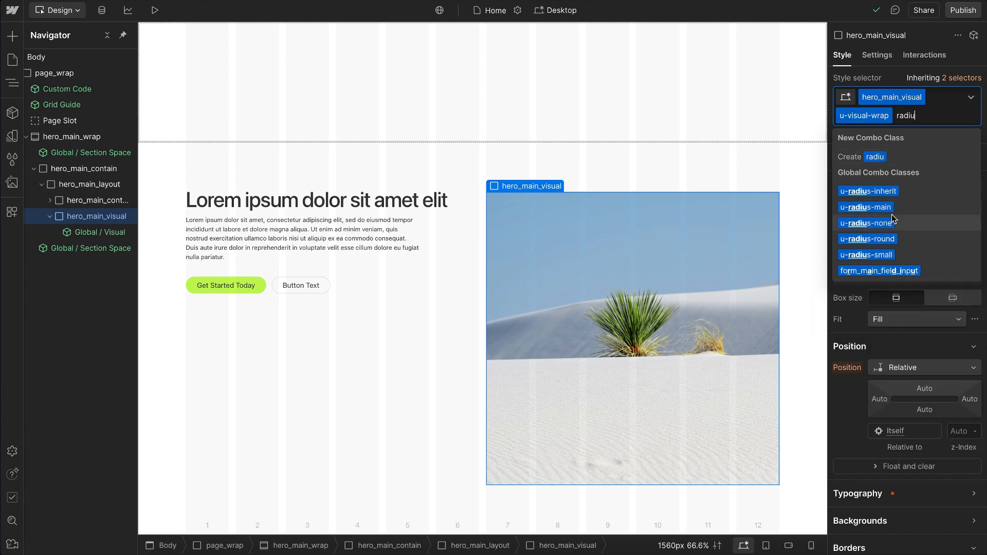
pyautogui.click(867, 207)
pyautogui.scroll(-3, 917, 434)
pyautogui.scroll(-2, 916, 433)
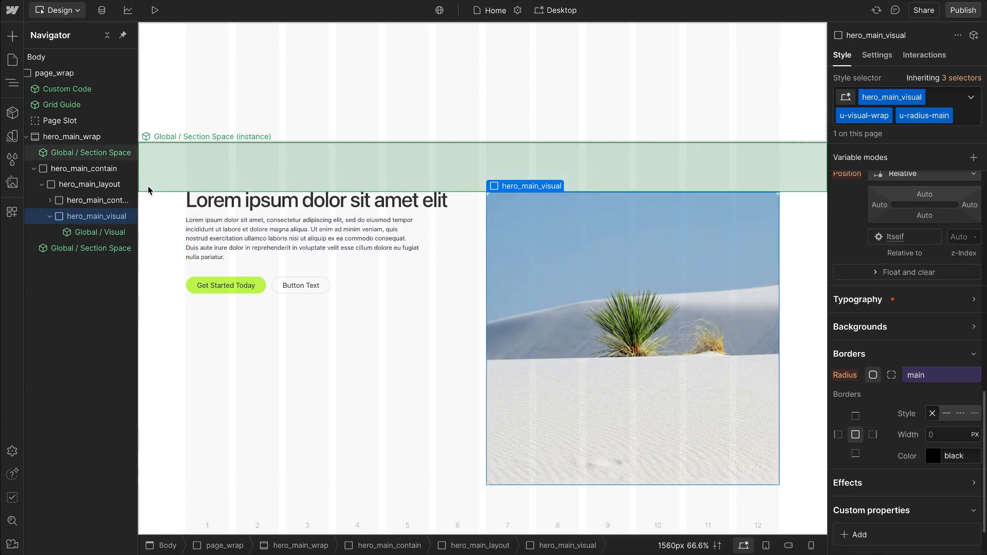
# Step: Move the Global / Visual instance out of hero_main_visual directly into hero_main_layout, and delete the emptied hero_main_visual wrapper
pyautogui.moveTo(87, 228)
pyautogui.mouseDown()
pyautogui.moveTo(83, 210)
pyautogui.moveTo(100, 214)
pyautogui.moveTo(94, 222)
pyautogui.mouseUp()
pyautogui.click(97, 232)
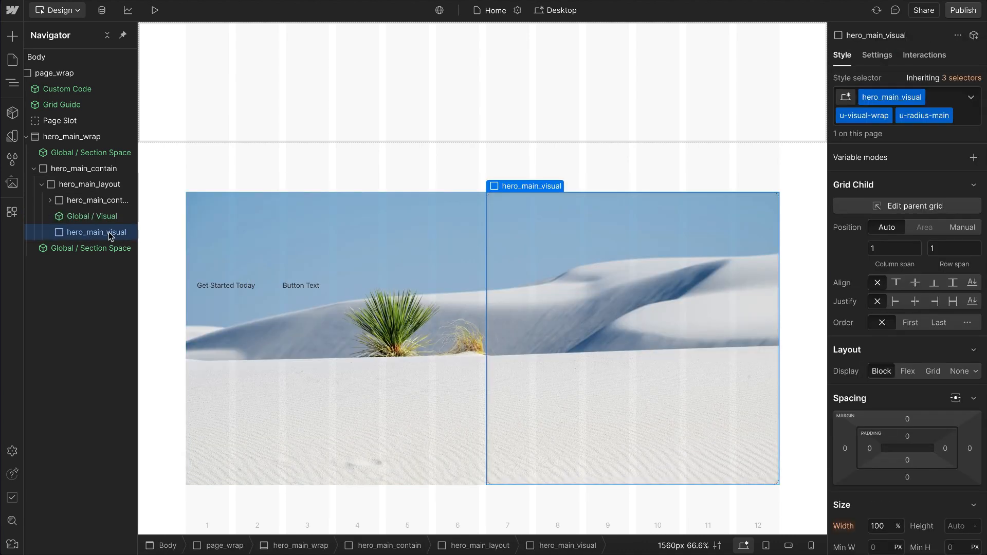
pyautogui.press('Delete')
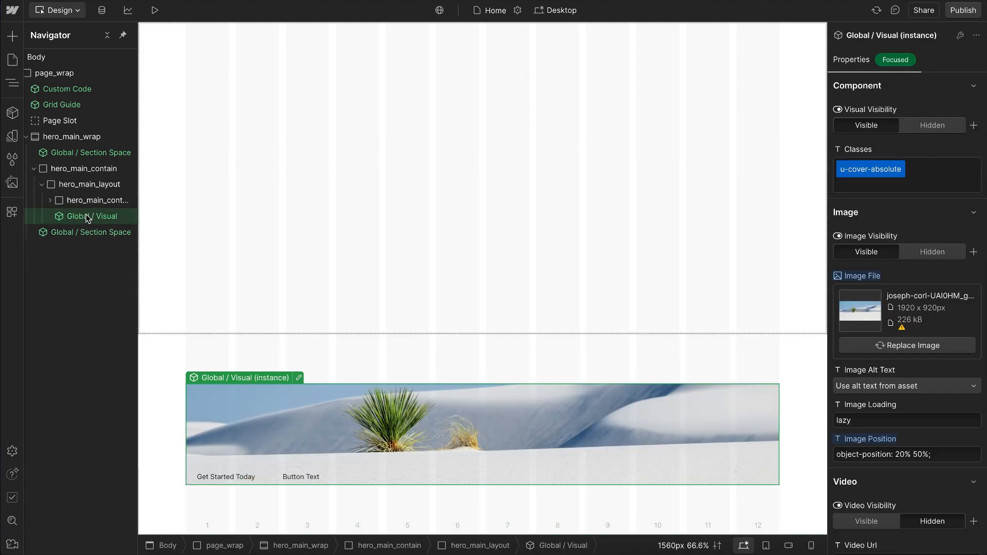
# Step: Replace the u-cover-absolute class on the dune Visual instance with the u-ratio-3-2 and u-radius-main classes
pyautogui.click(855, 169)
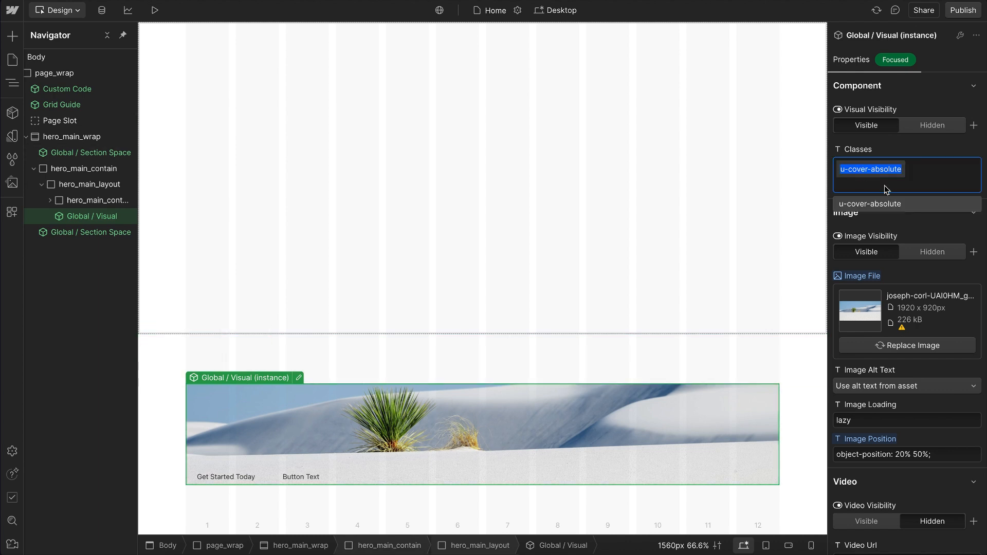
pyautogui.press('BackSpace')
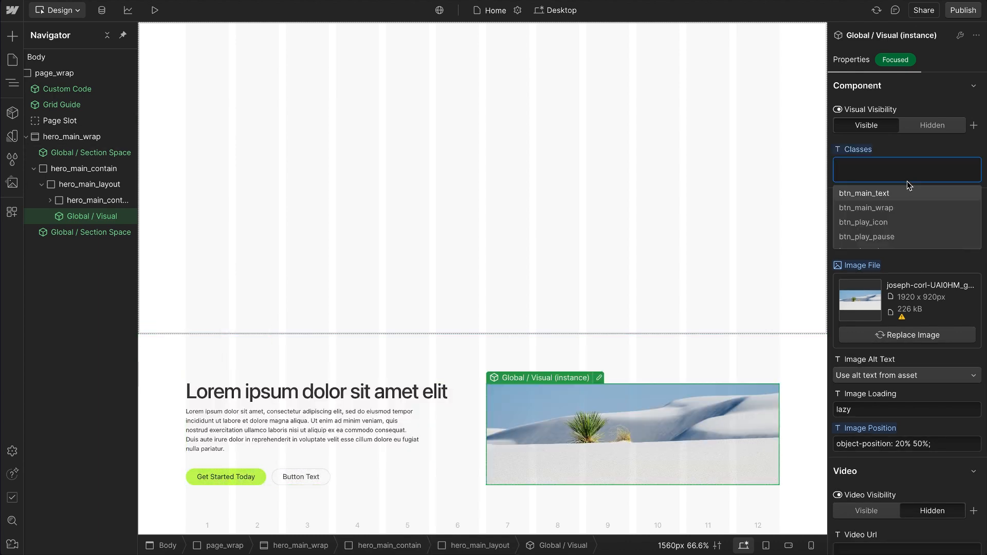
pyautogui.write('ratio')
pyautogui.scroll(-4, 898, 204)
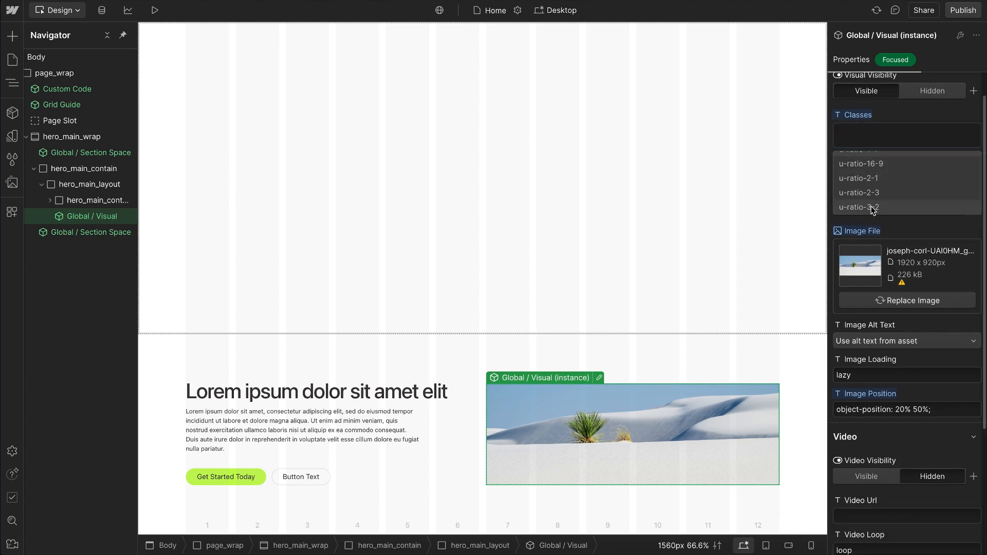
pyautogui.click(868, 207)
pyautogui.write('radiu')
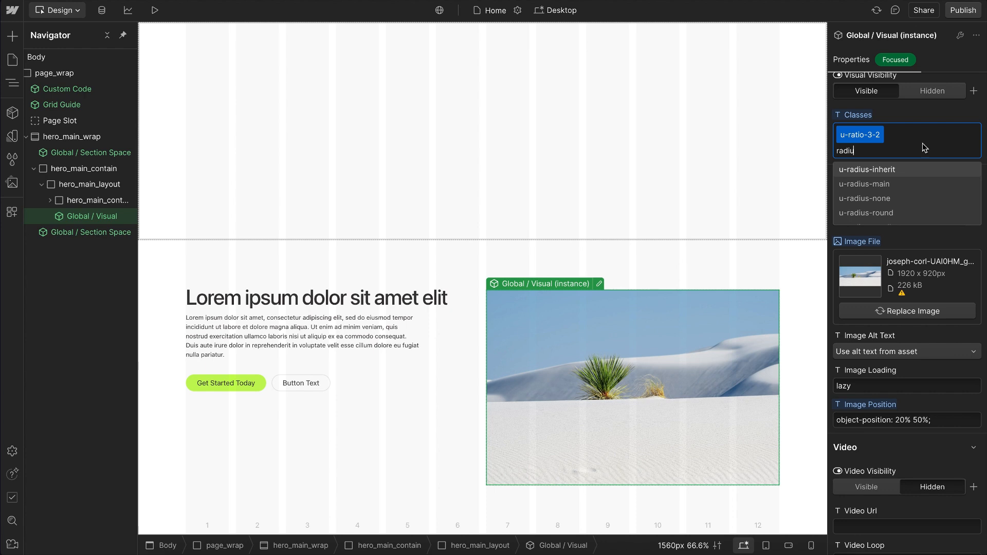
pyautogui.click(888, 185)
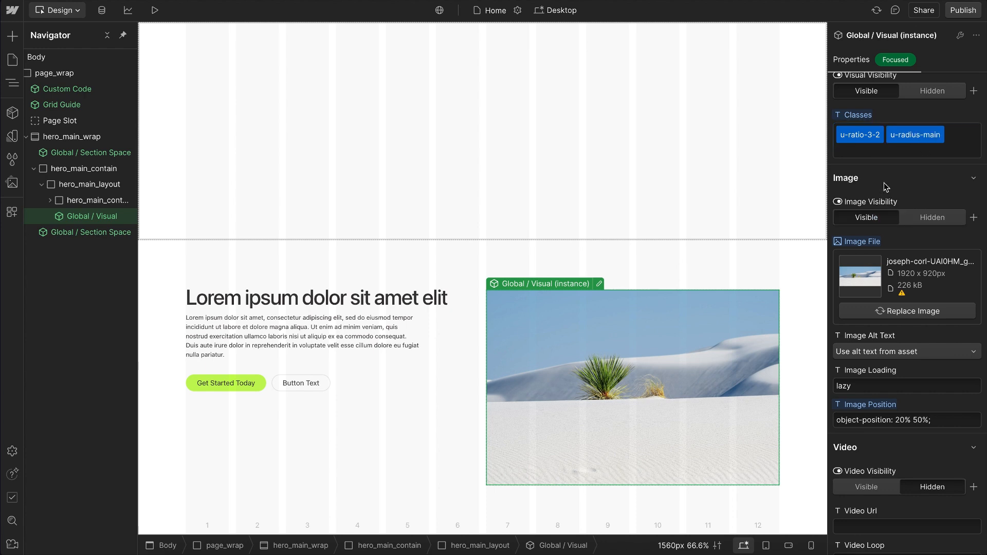
pyautogui.click(468, 265)
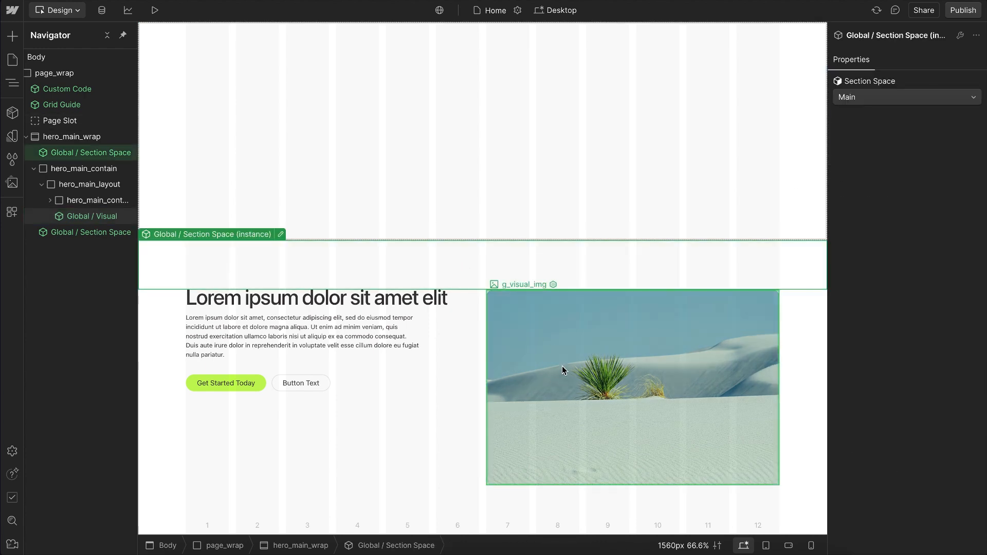
pyautogui.click(546, 383)
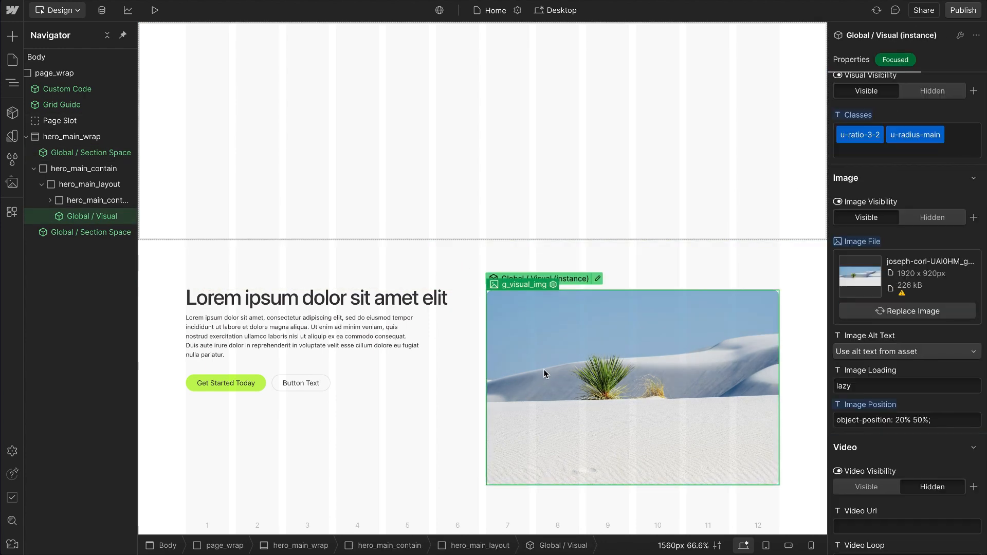
# Step: Insert a Global / Visual component as the first child of hero_main_wrap and set its image to the rocky coast photo
pyautogui.click(34, 169)
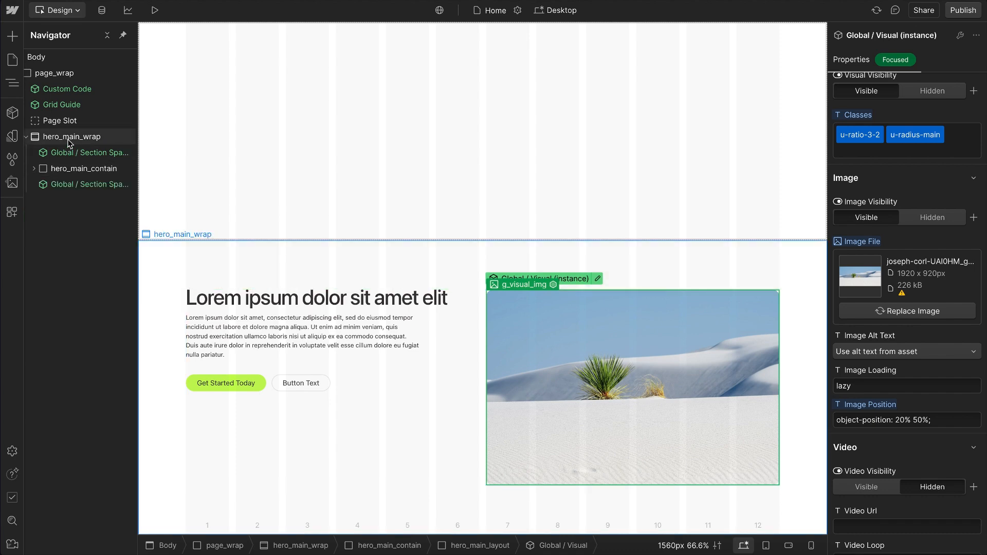
pyautogui.click(68, 139)
pyautogui.hotkey('ctrl', 'k')
pyautogui.write('vis')
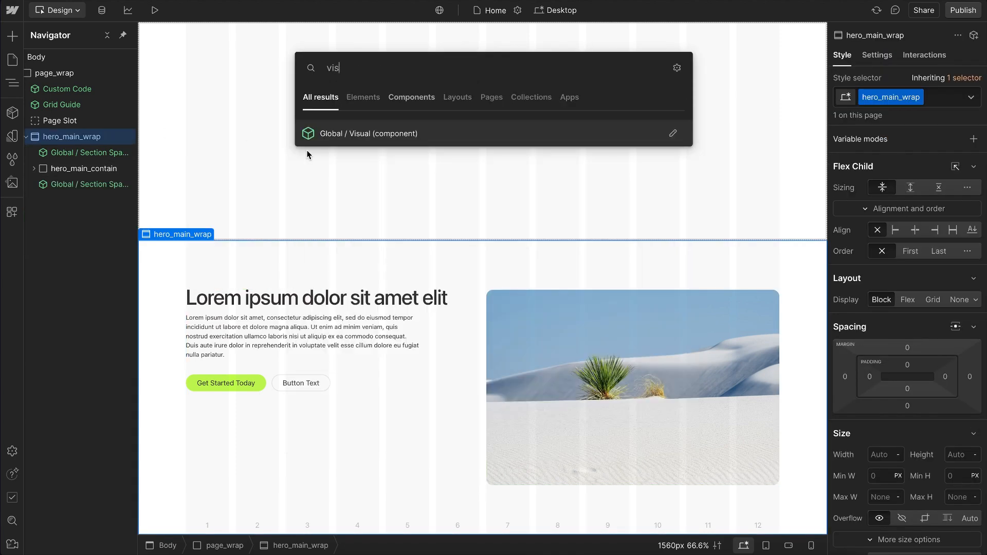
pyautogui.press('Return')
pyautogui.moveTo(87, 162); pyautogui.dragTo(89, 151)
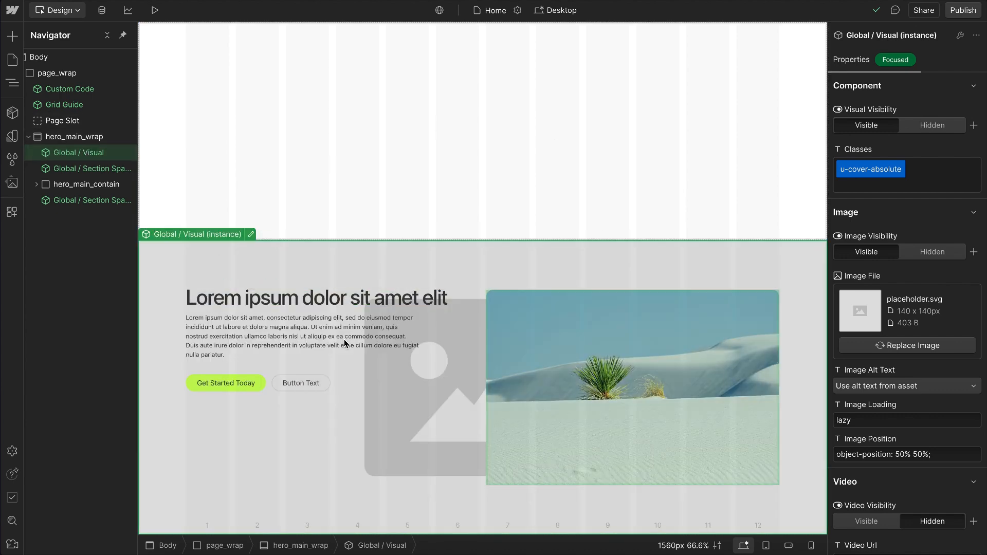
pyautogui.click(880, 345)
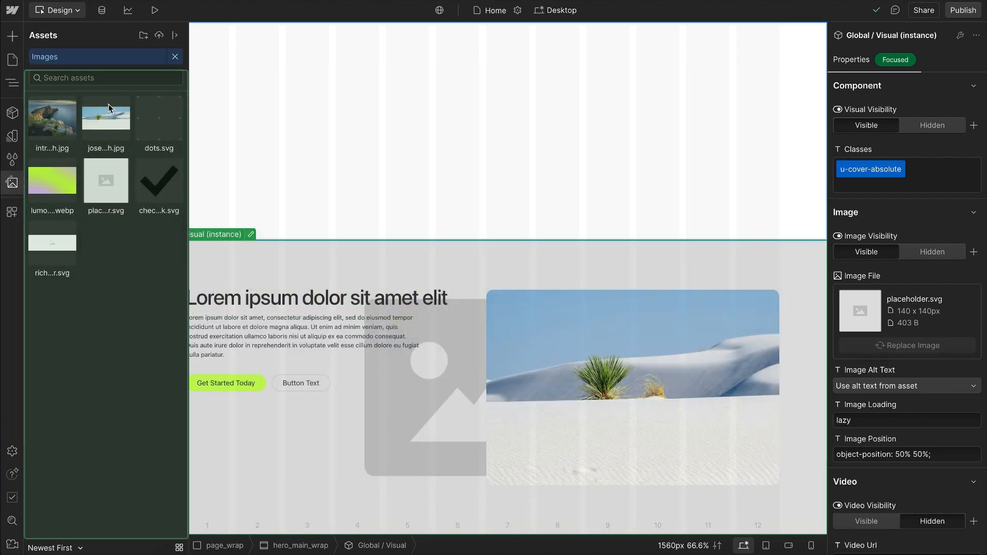
pyautogui.click(52, 117)
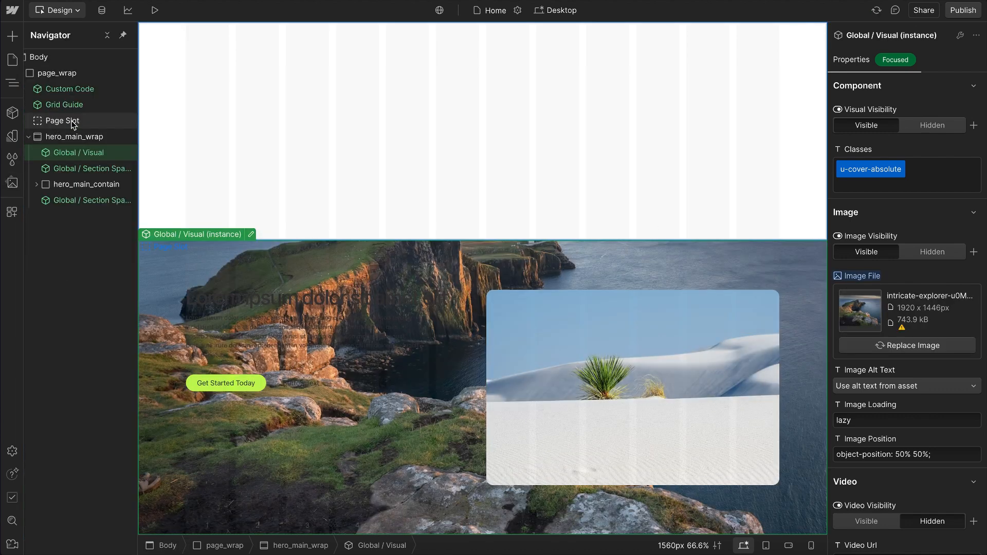
# Step: Make the background Visual's overlay visible and set its opacity to 70%
pyautogui.scroll(-5, 880, 388)
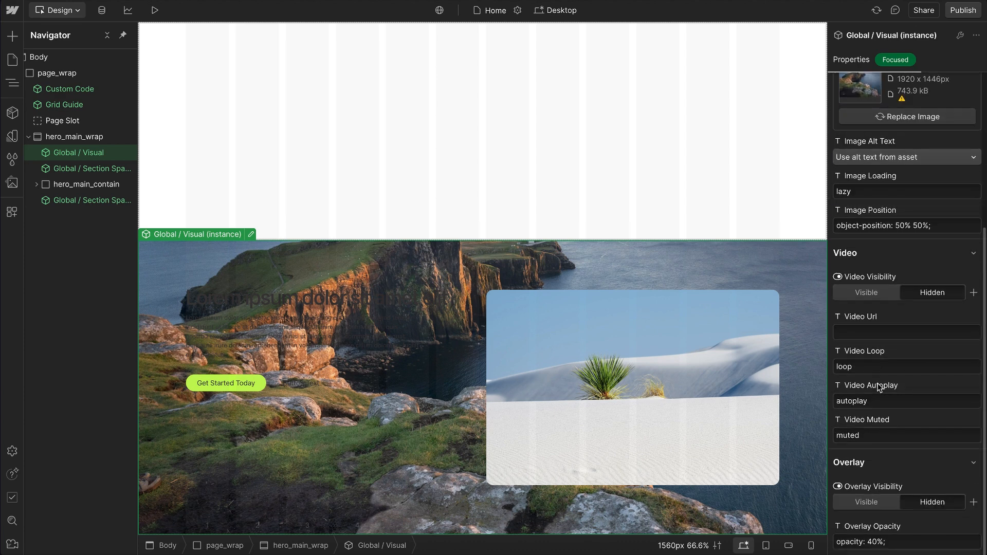
pyautogui.click(867, 503)
pyautogui.click(873, 543)
pyautogui.press('BackSpace')
pyautogui.write('9')
pyautogui.press('BackSpace')
pyautogui.write('8')
pyautogui.press('BackSpace')
pyautogui.write('7')
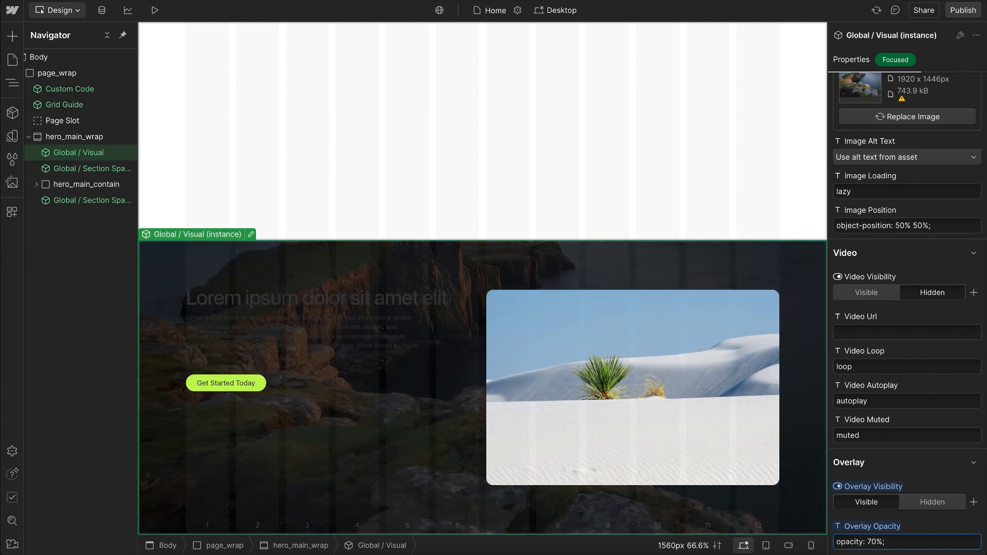
# Step: Add the u-theme-dark class to hero_main_wrap
pyautogui.click(97, 137)
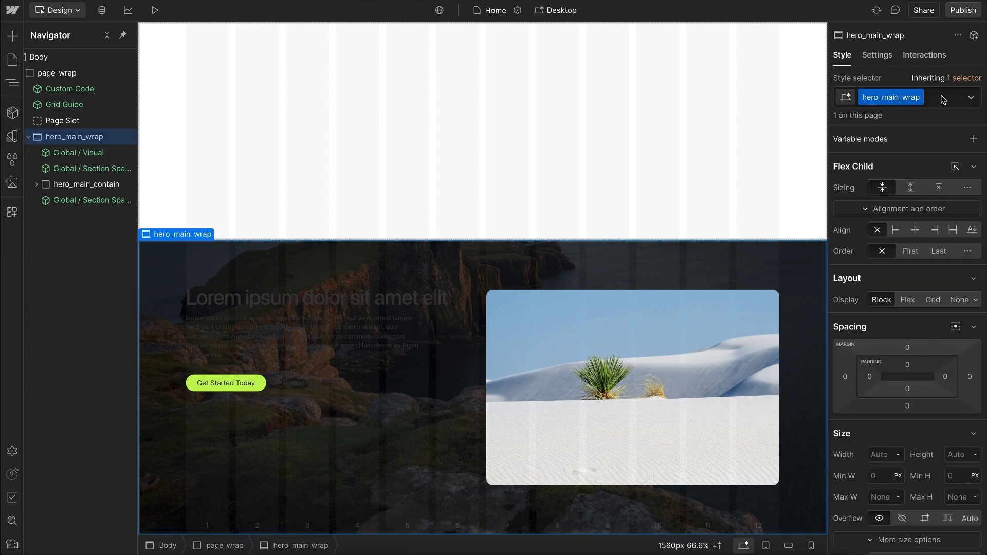
pyautogui.click(943, 99)
pyautogui.write('u-theme')
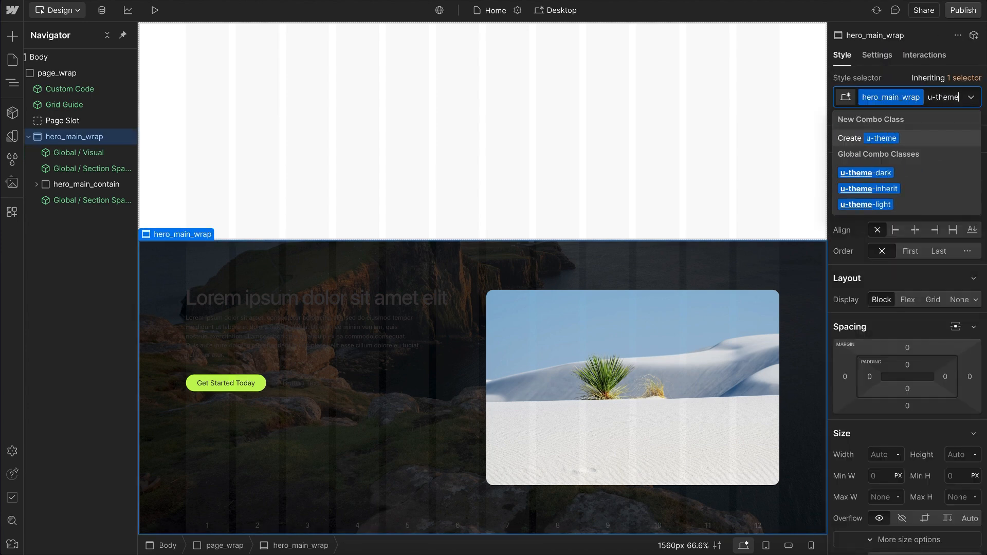
pyautogui.click(871, 172)
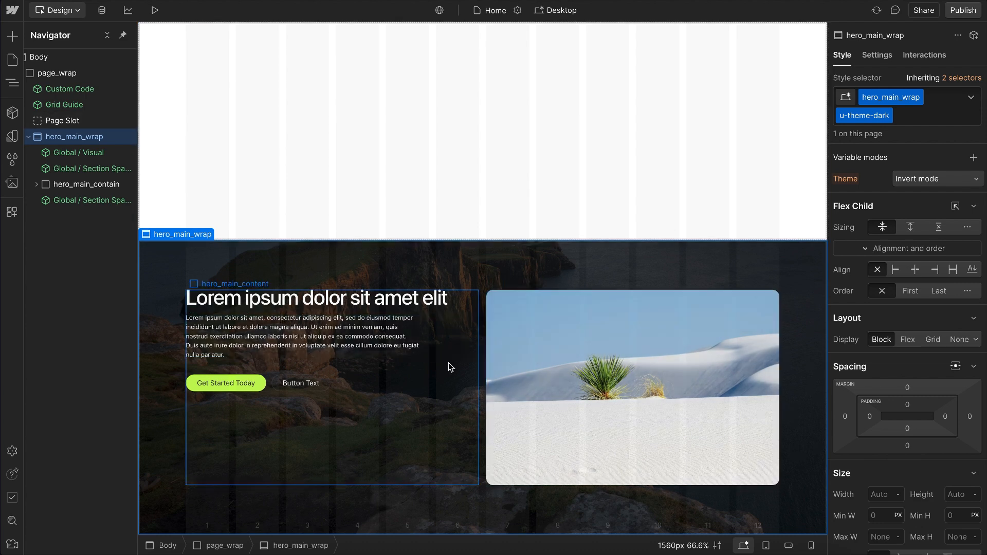
# Step: Examine the background Visual's video properties, including visibility, URL, loop, autoplay and muted, leaving the video hidden
pyautogui.click(503, 275)
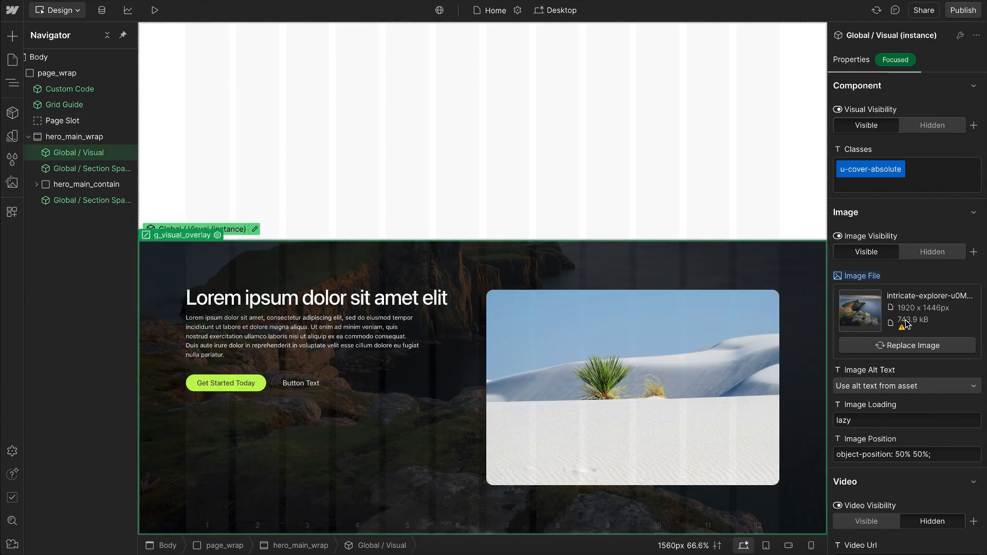
pyautogui.scroll(-1, 915, 171)
pyautogui.click(896, 60)
pyautogui.click(873, 141)
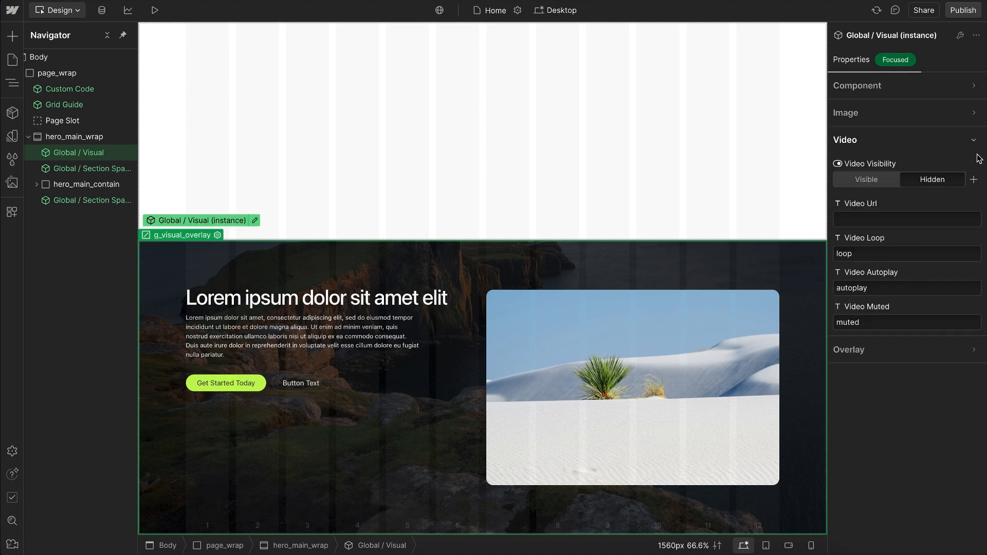
pyautogui.click(870, 218)
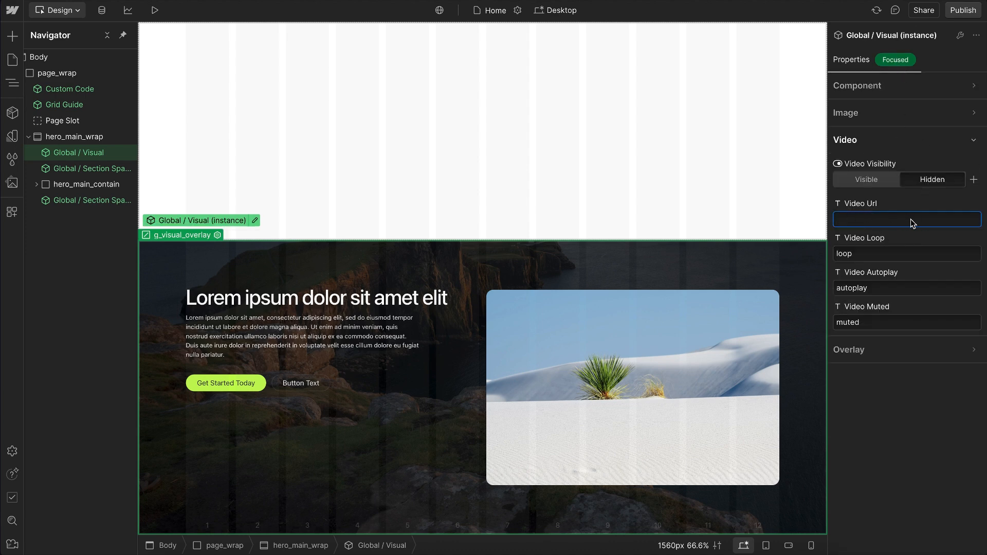
pyautogui.click(867, 261)
pyautogui.click(872, 292)
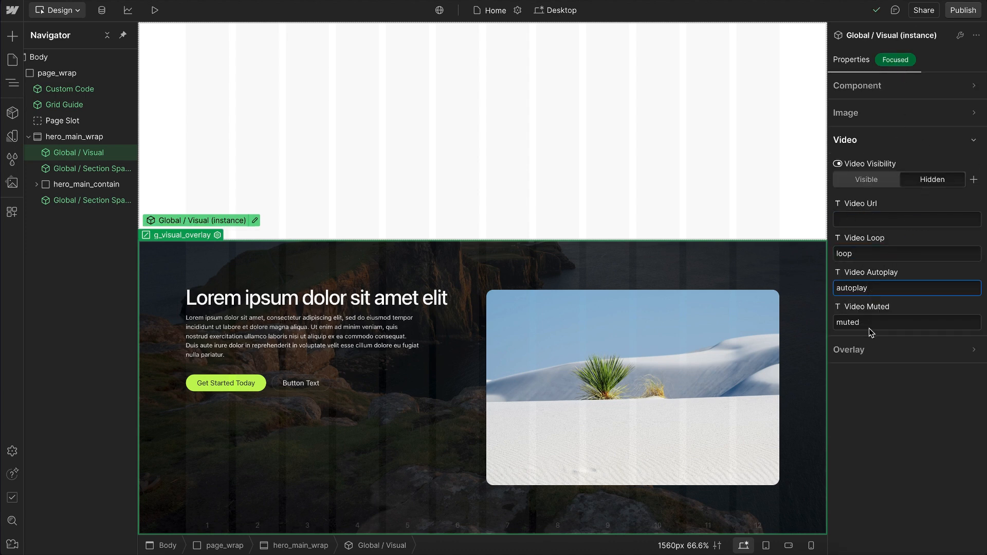
pyautogui.click(884, 182)
pyautogui.click(915, 183)
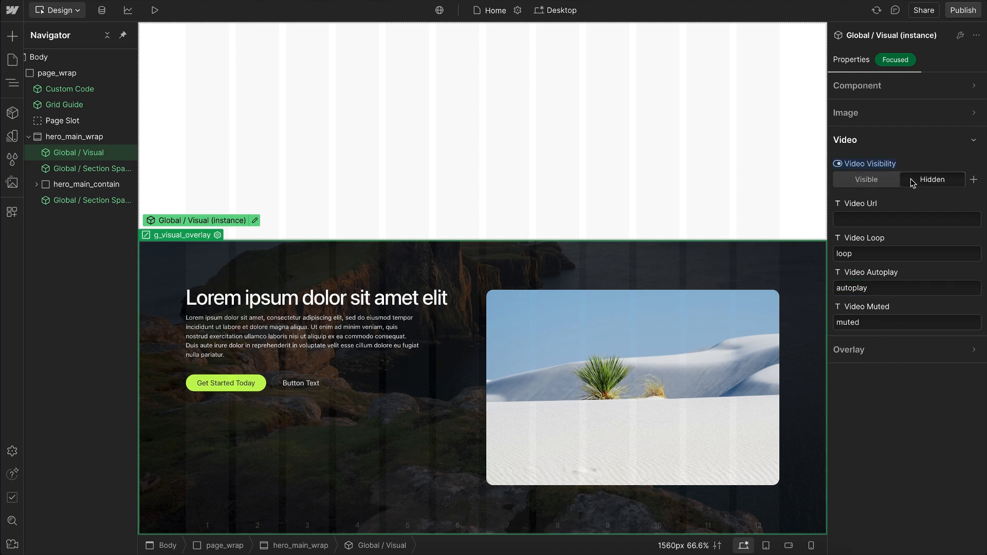
pyautogui.click(873, 167)
pyautogui.click(869, 143)
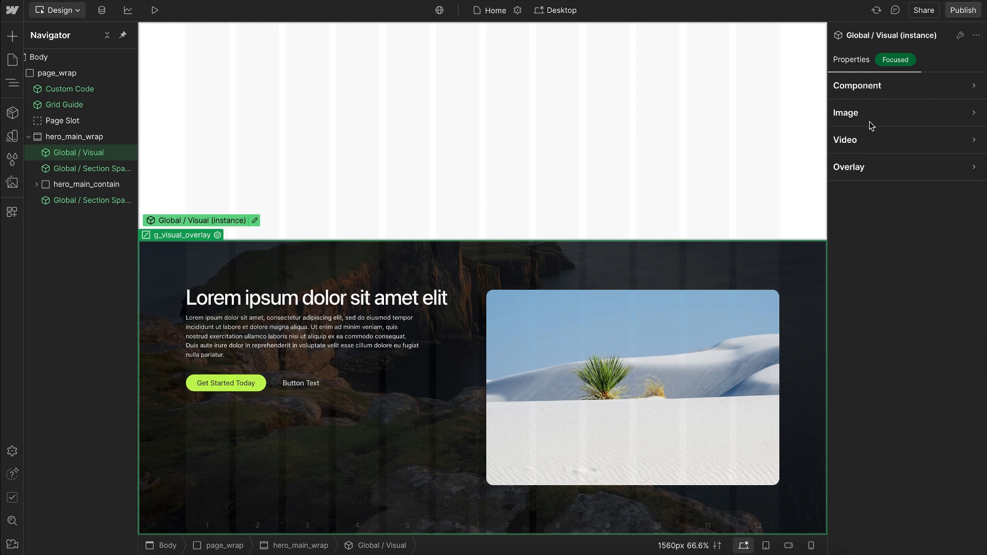
# Step: Set the background Visual's image loading to eager
pyautogui.click(871, 125)
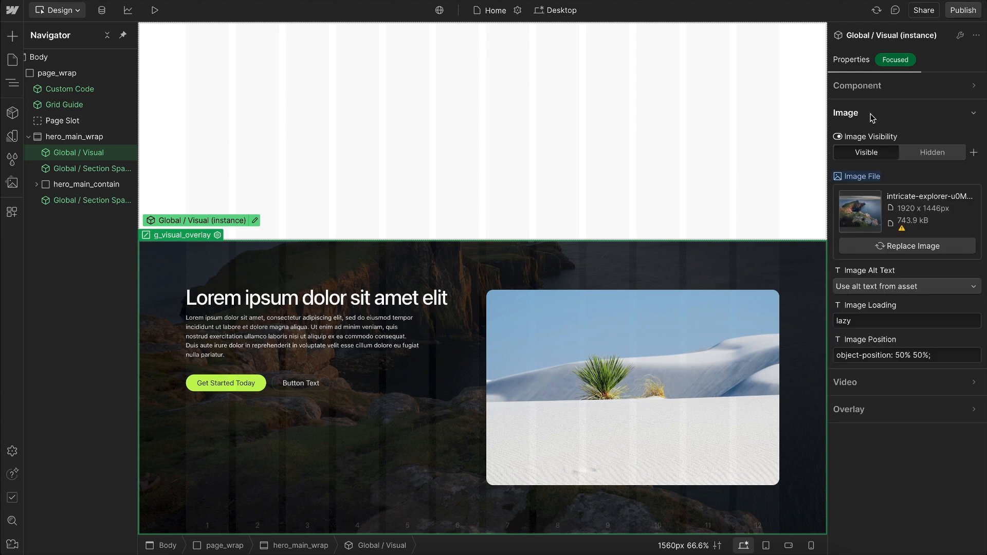
pyautogui.click(862, 327)
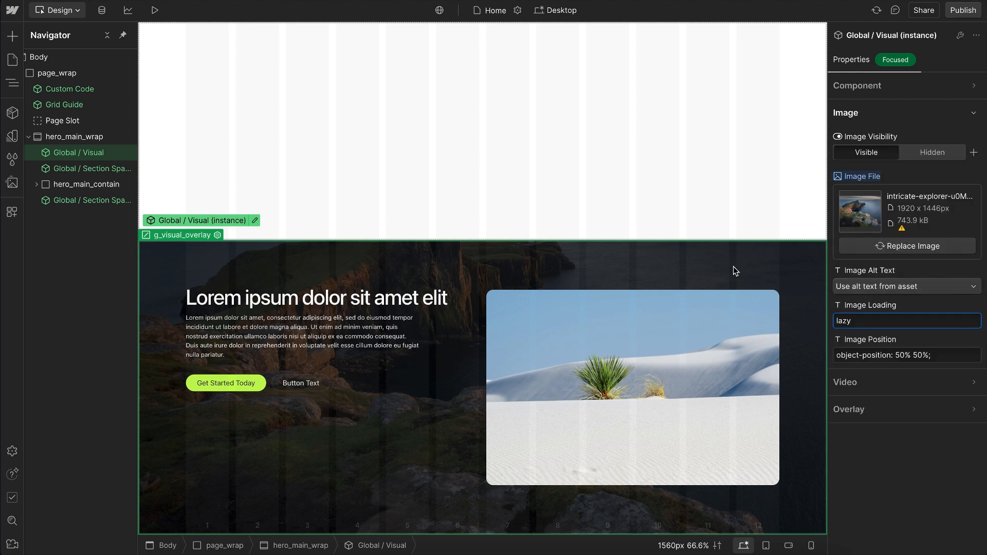
pyautogui.doubleClick(866, 324)
pyautogui.write('eager')
# Step: Set image loading to eager on the dune Visual inside hero_main_layout
pyautogui.click(631, 357)
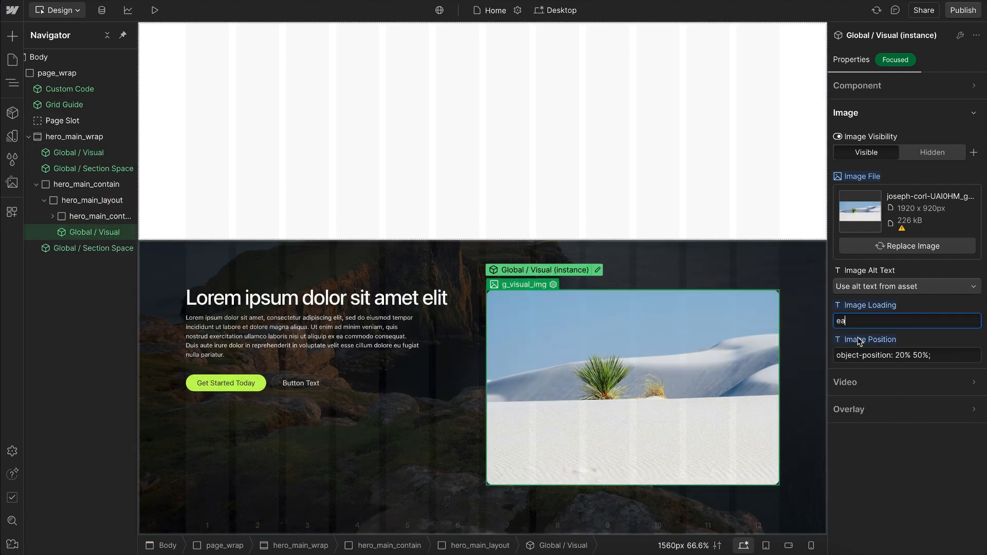
pyautogui.write('eager')
pyautogui.click(890, 483)
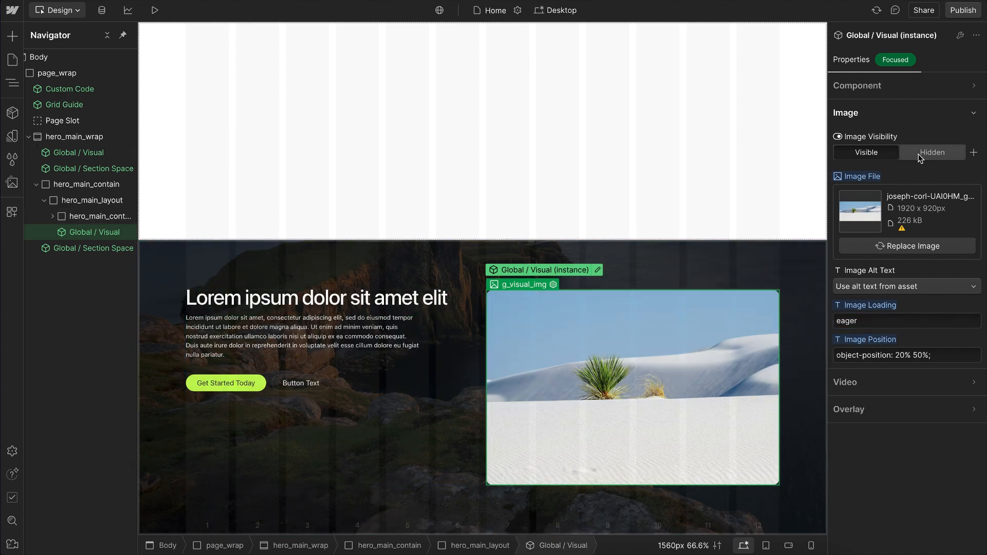
# Step: Switch the dune Visual's image visibility to Hidden and back to Visible
pyautogui.click(920, 153)
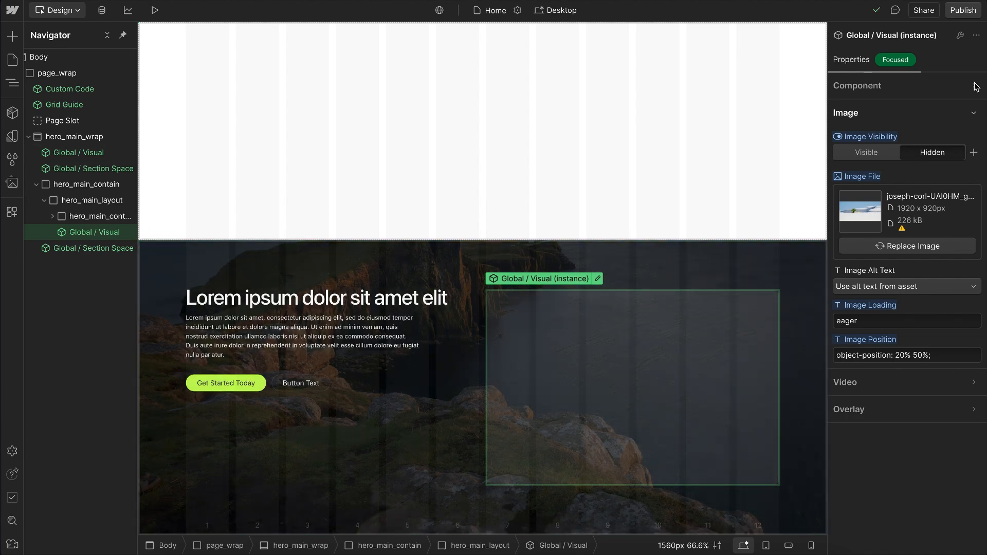
pyautogui.click(941, 94)
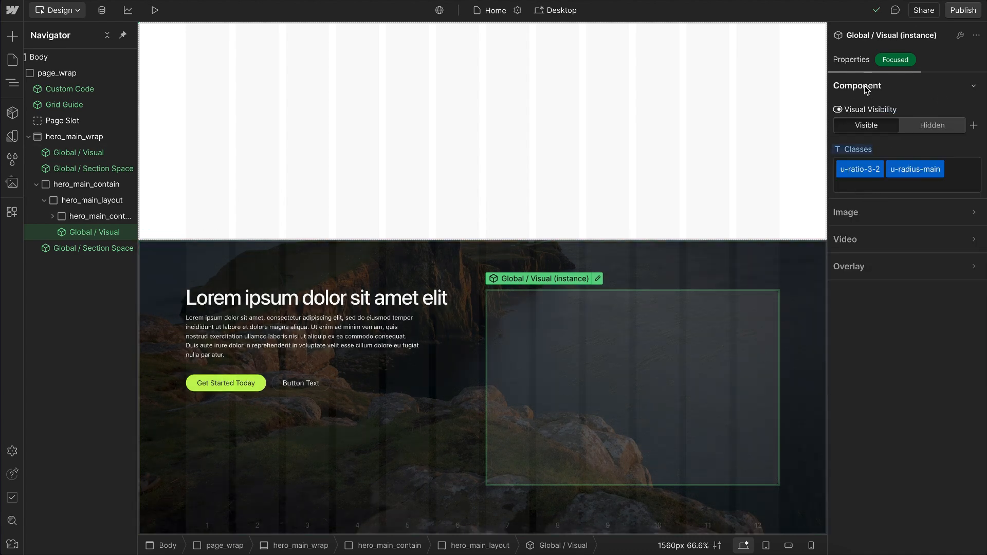
pyautogui.click(588, 193)
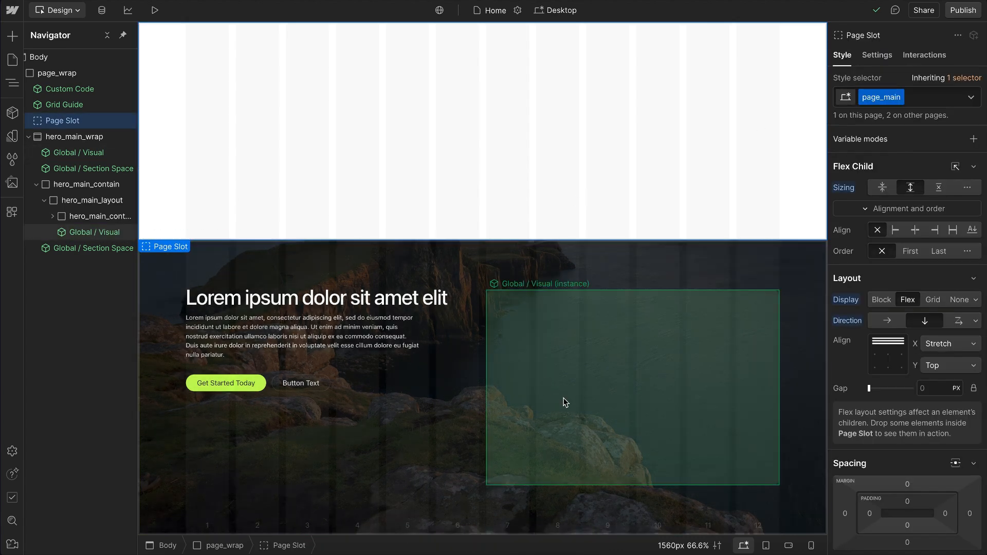
pyautogui.click(564, 399)
pyautogui.click(882, 114)
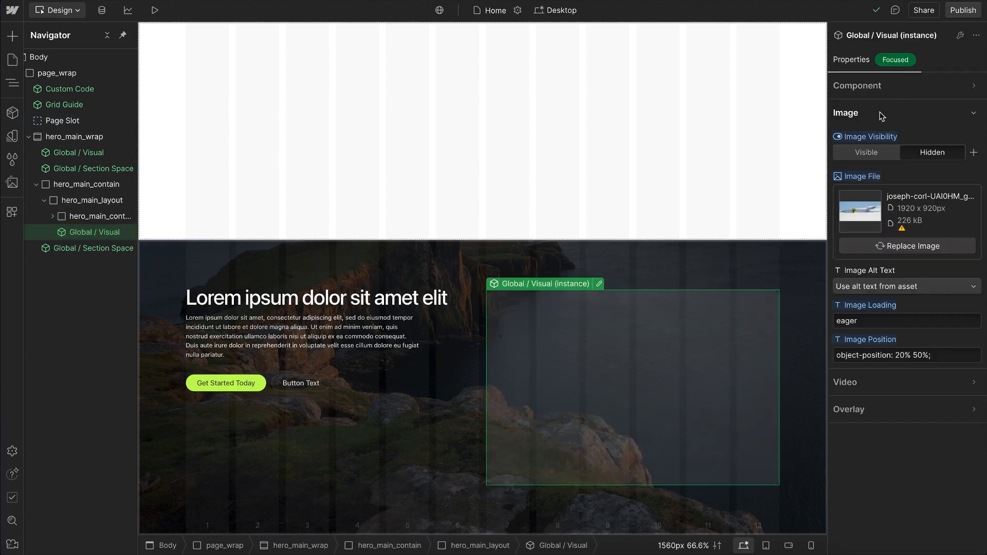
pyautogui.click(870, 155)
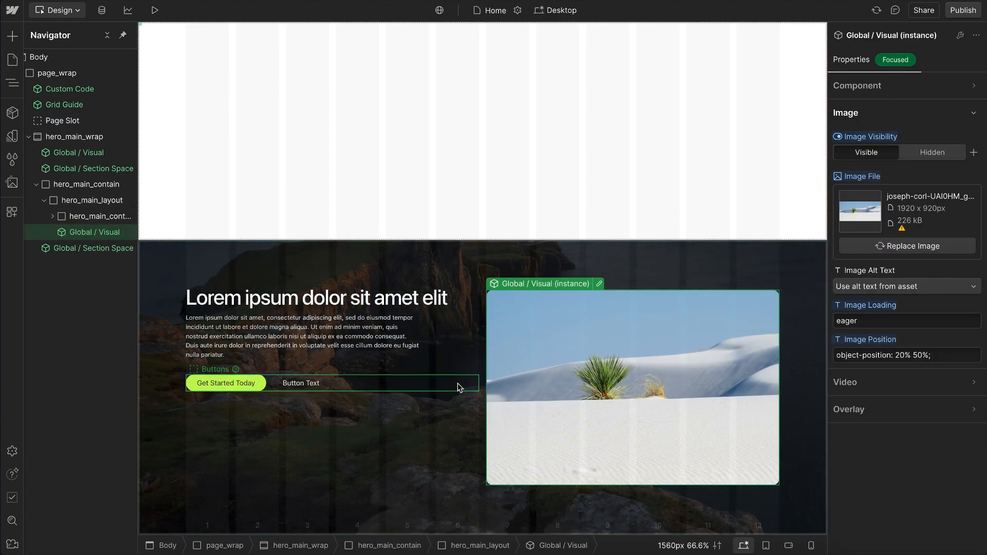
# Step: Set hero_main_content to a flex layout with vertical direction
pyautogui.click(446, 424)
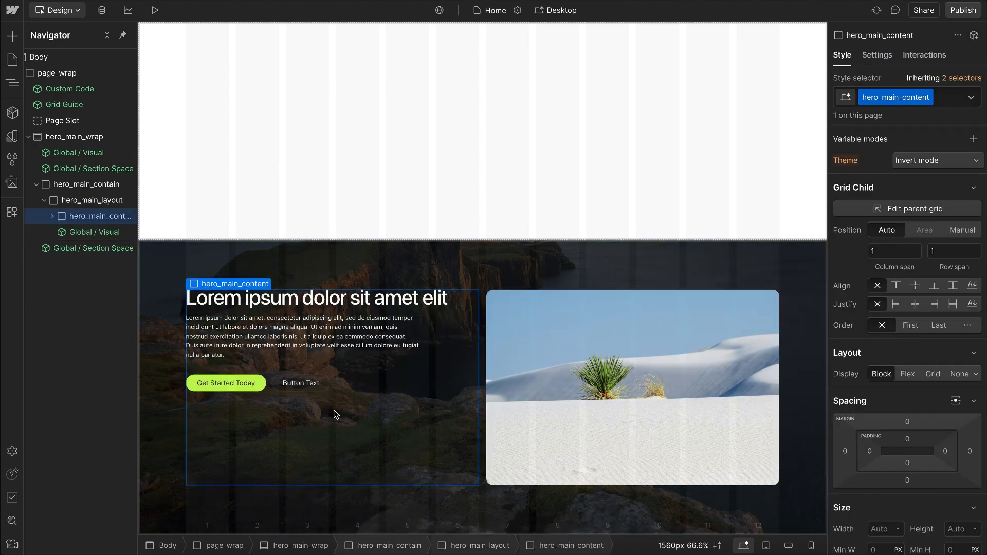
pyautogui.click(908, 375)
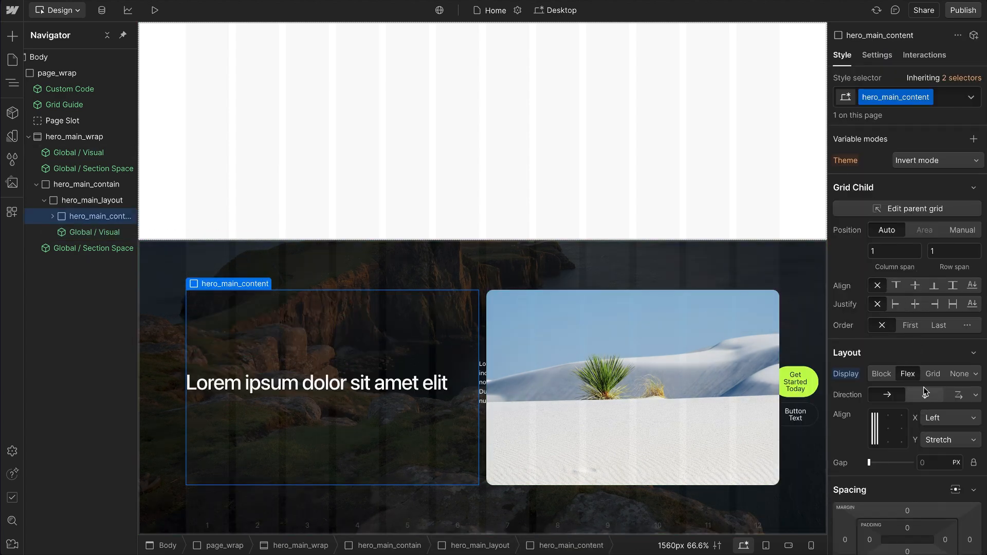
pyautogui.click(924, 395)
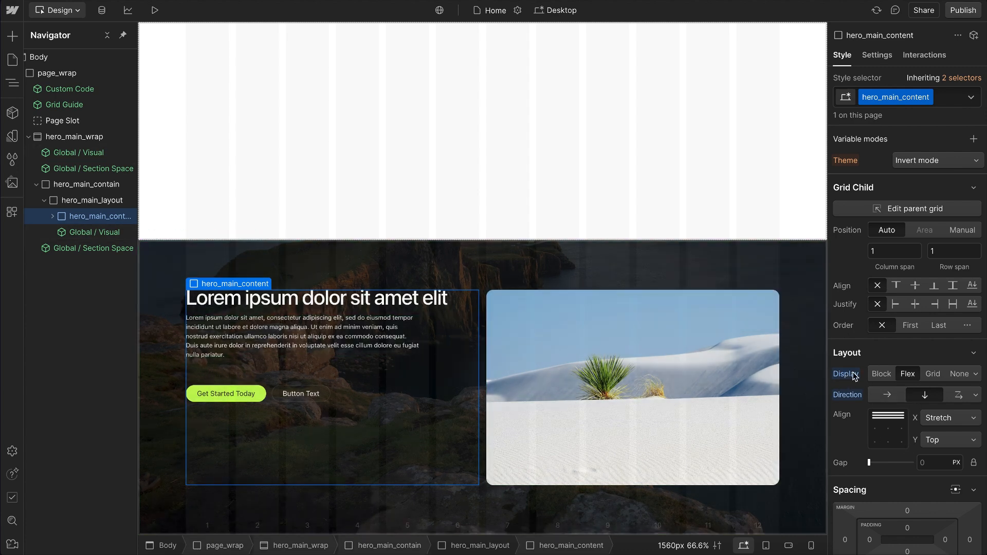
# Step: Reset and reapply Flex display on hero_main_content, and duplicate its paragraph and delete the copy
pyautogui.keyDown('alt'); pyautogui.click(850, 389); pyautogui.keyUp('alt')
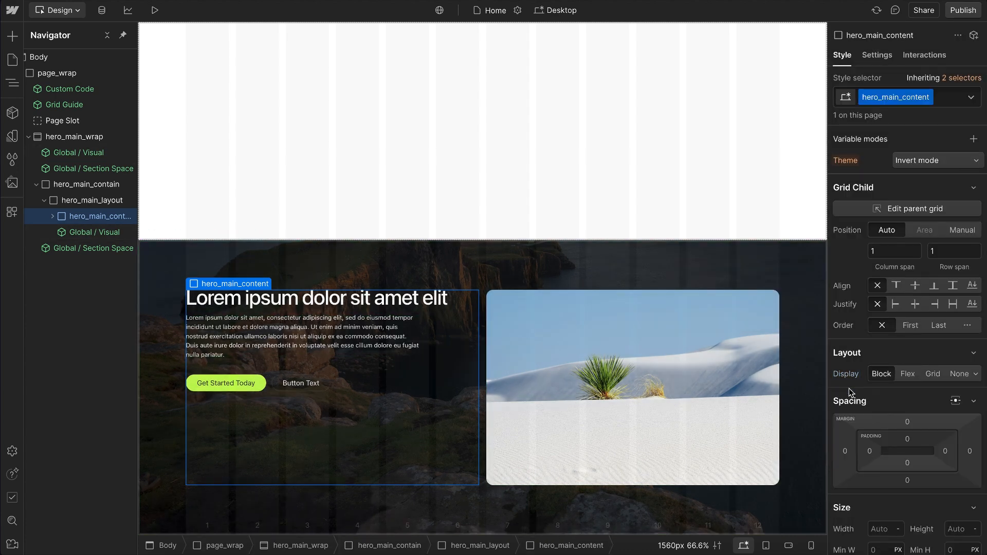
pyautogui.click(909, 374)
pyautogui.click(307, 342)
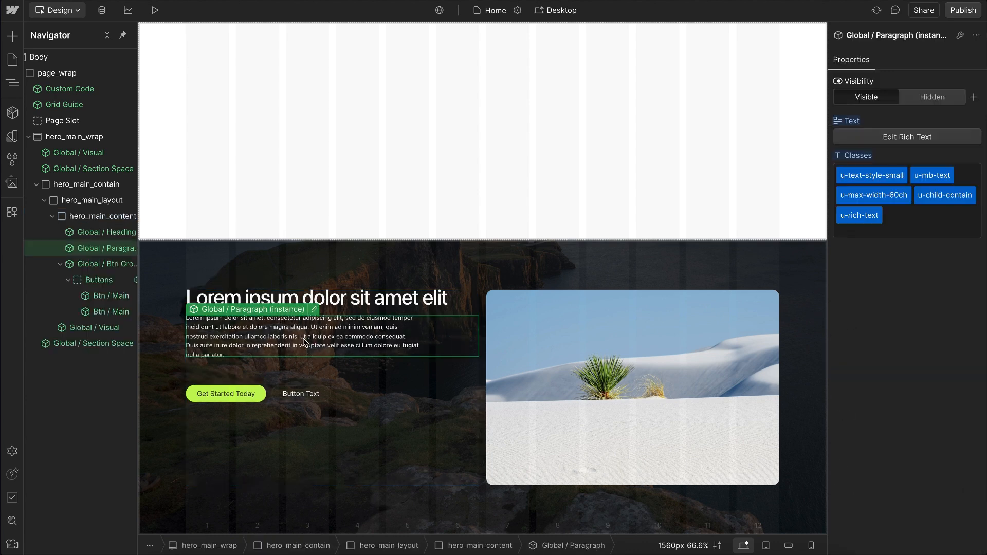
pyautogui.hotkey('ctrl', 'd')
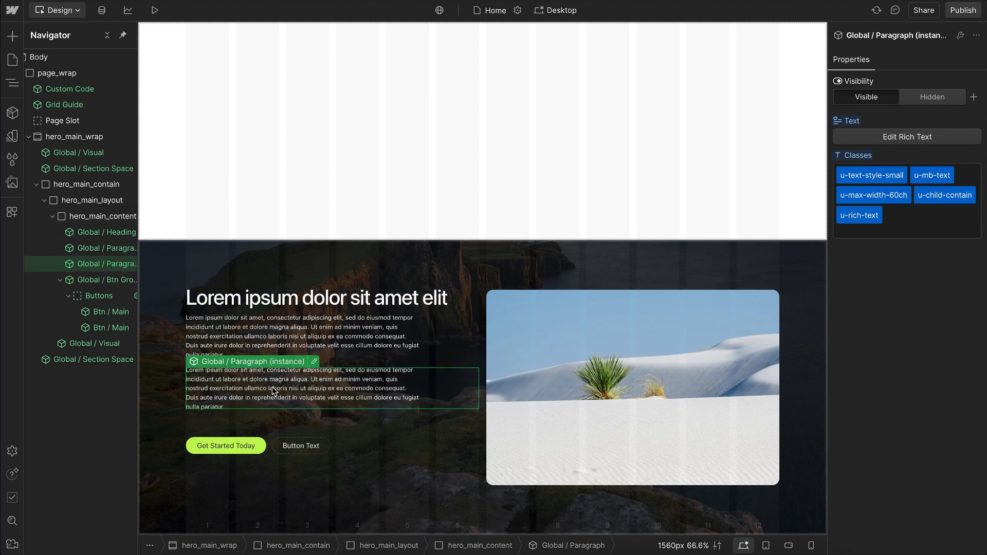
pyautogui.press('Delete')
pyautogui.click(436, 391)
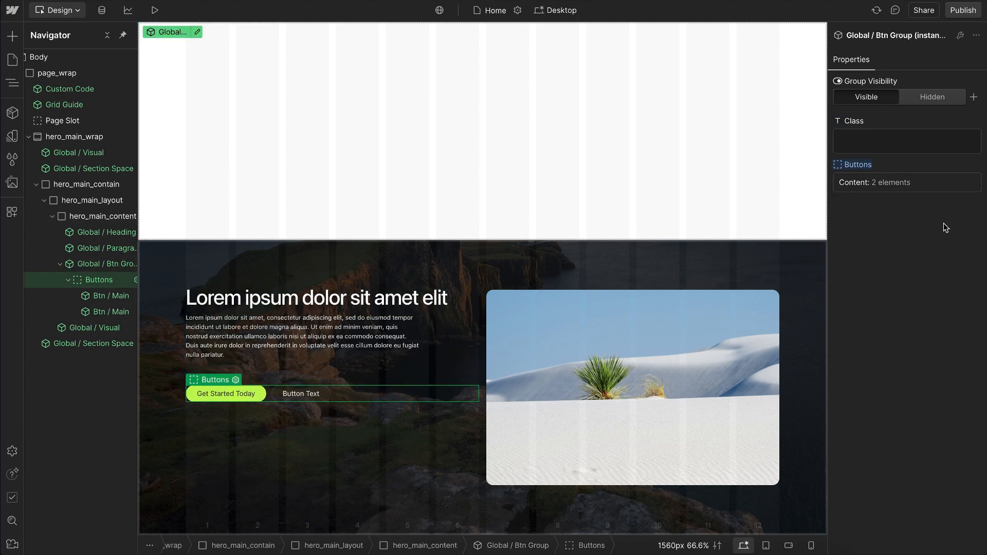
# Step: Clear the flex display and direction settings from hero_main_content so it uses the default Block display
pyautogui.click(331, 370)
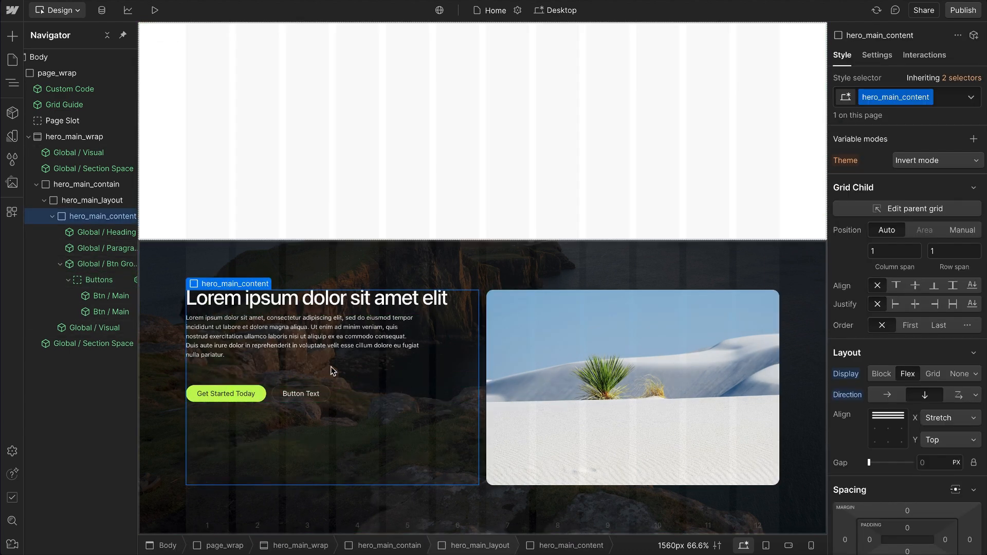
pyautogui.click(843, 394)
pyautogui.click(851, 413)
pyautogui.click(846, 376)
pyautogui.click(849, 391)
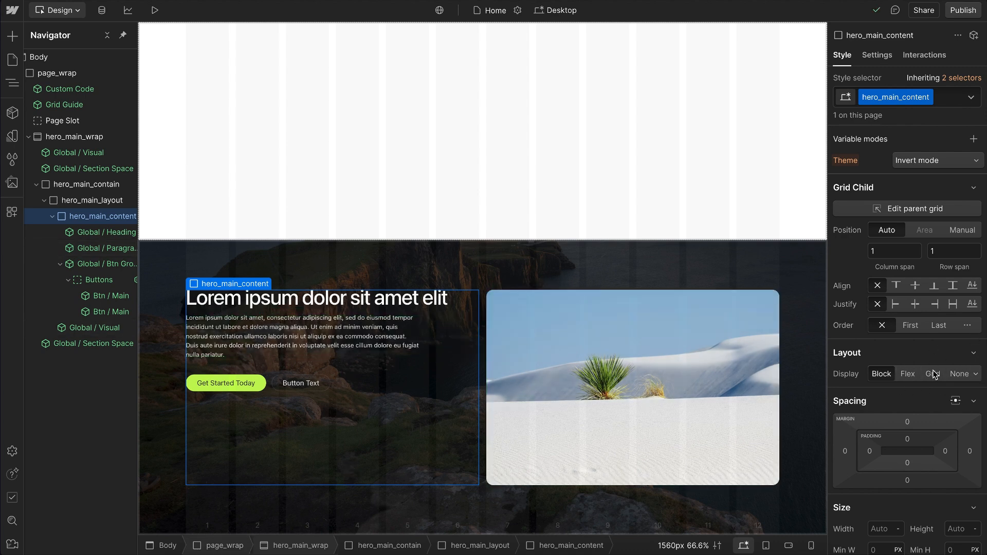
# Step: Set hero_main_content's own grid-child alignment to center and undo that change
pyautogui.click(916, 286)
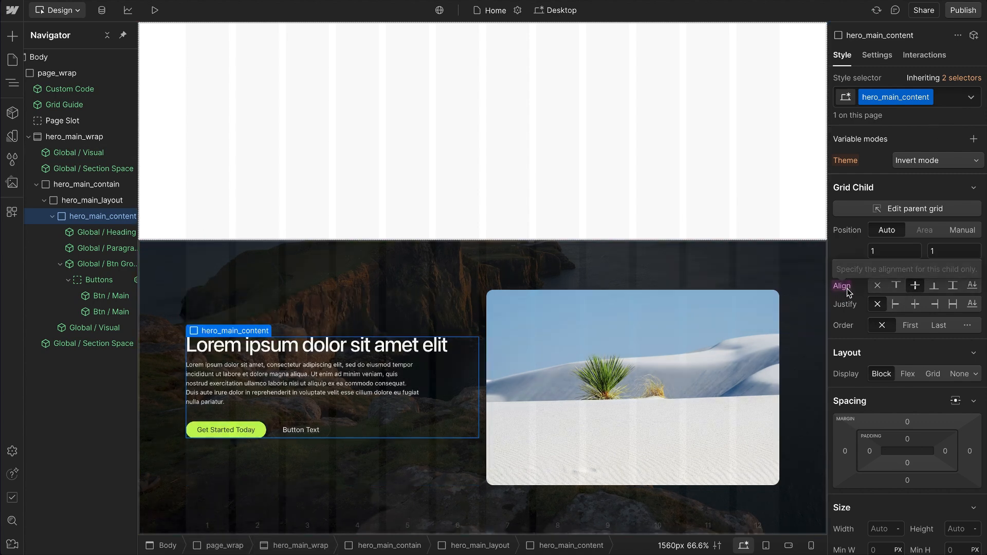
pyautogui.hotkey('ctrl', 'z')
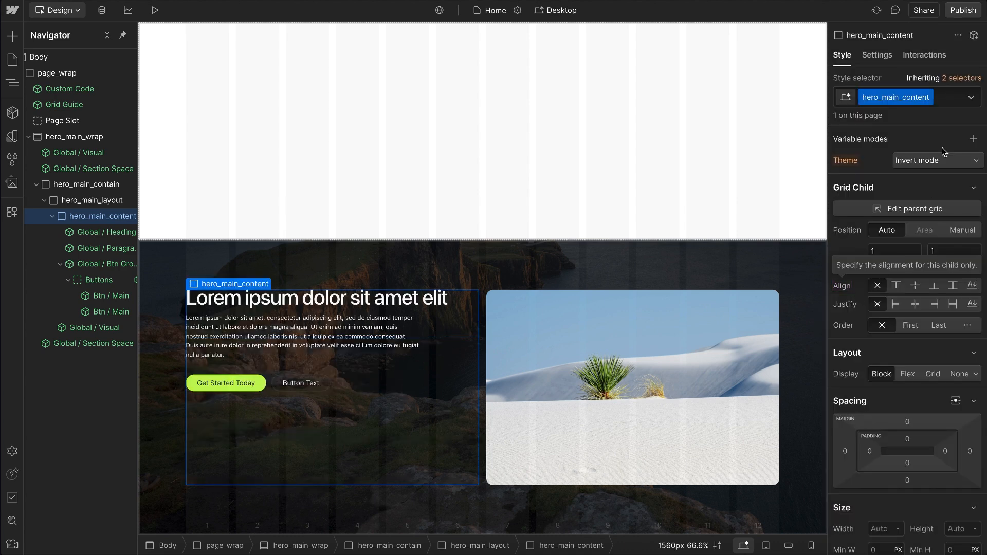
# Step: Add the existing u-align-self-center utility class to hero_main_content
pyautogui.click(945, 101)
pyautogui.write('align-self')
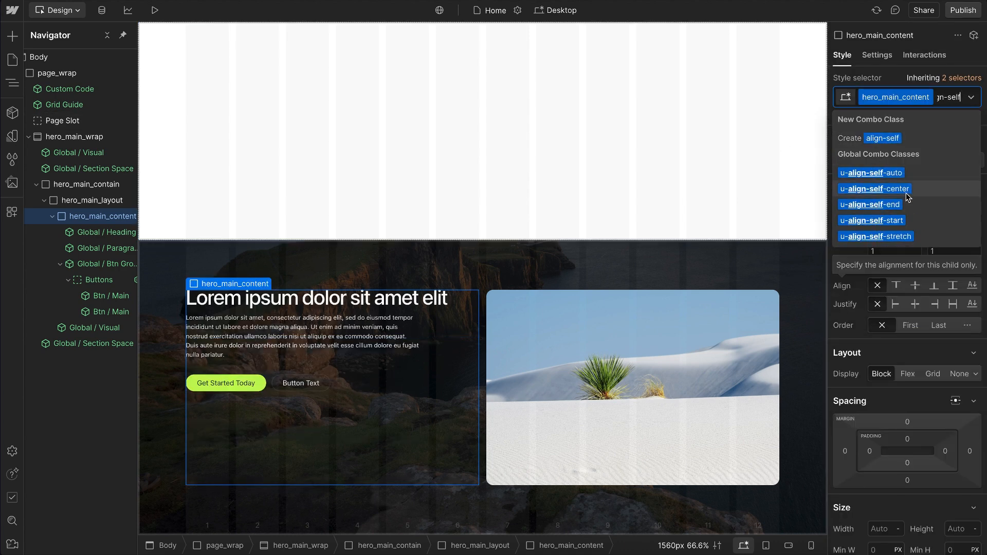
pyautogui.click(893, 190)
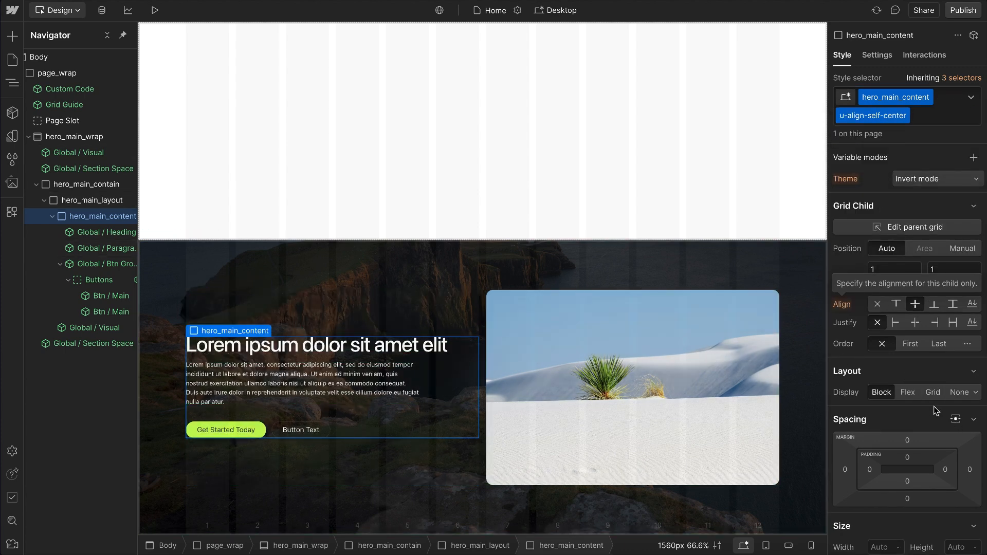
pyautogui.scroll(-2, 866, 513)
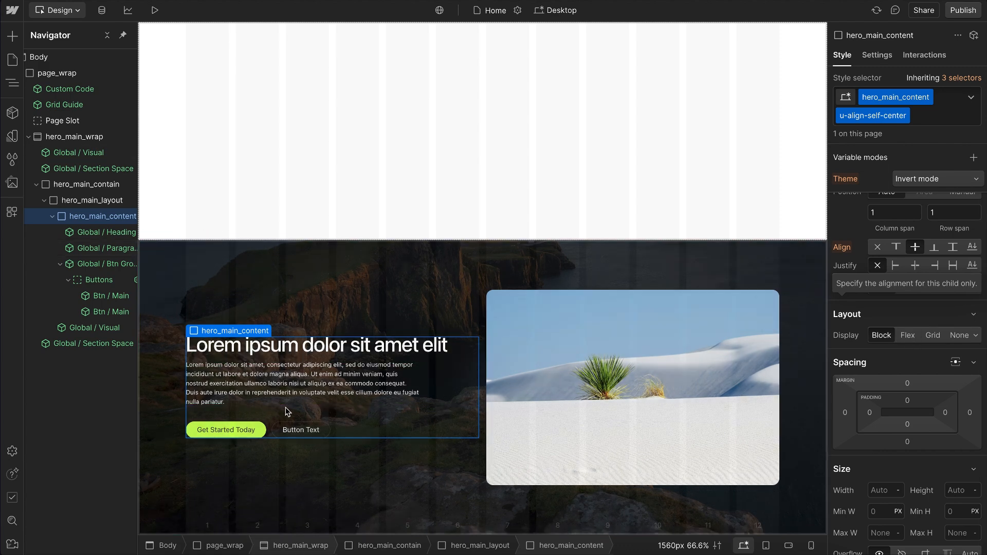
# Step: Insert a div block inside hero_main_content and place it above the Global / Heading component
pyautogui.click(60, 264)
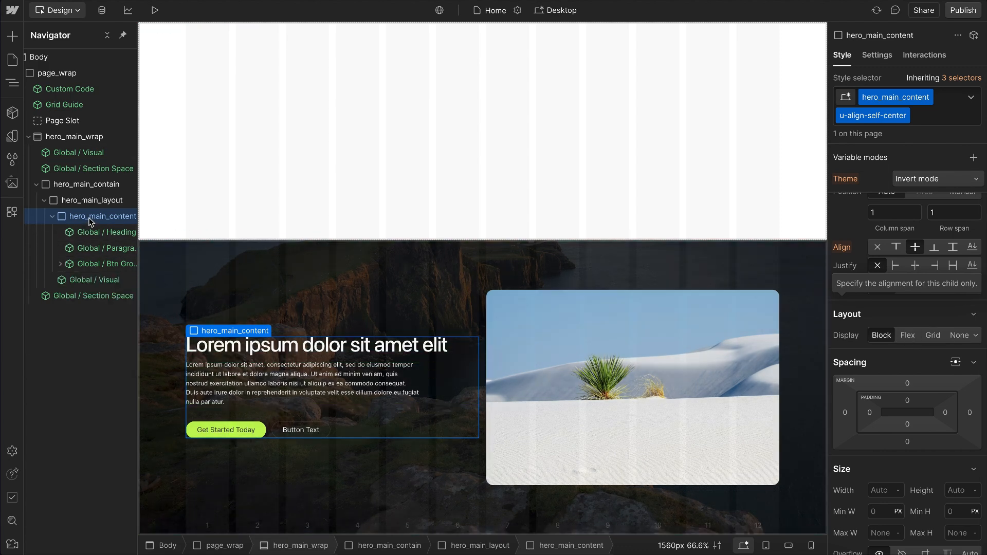
pyautogui.hotkey('ctrl', 'k')
pyautogui.write('div')
pyautogui.press('Return')
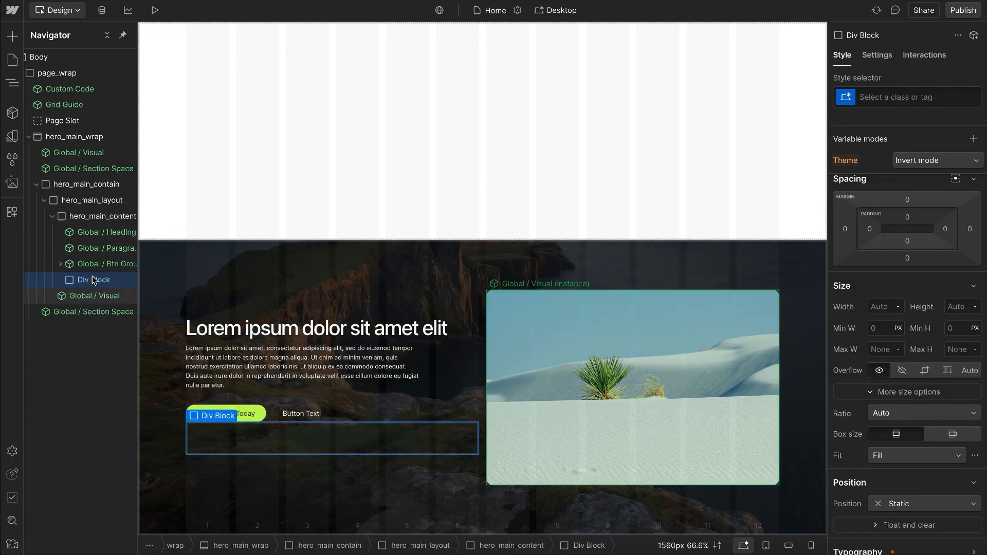
pyautogui.moveTo(95, 270); pyautogui.dragTo(104, 235)
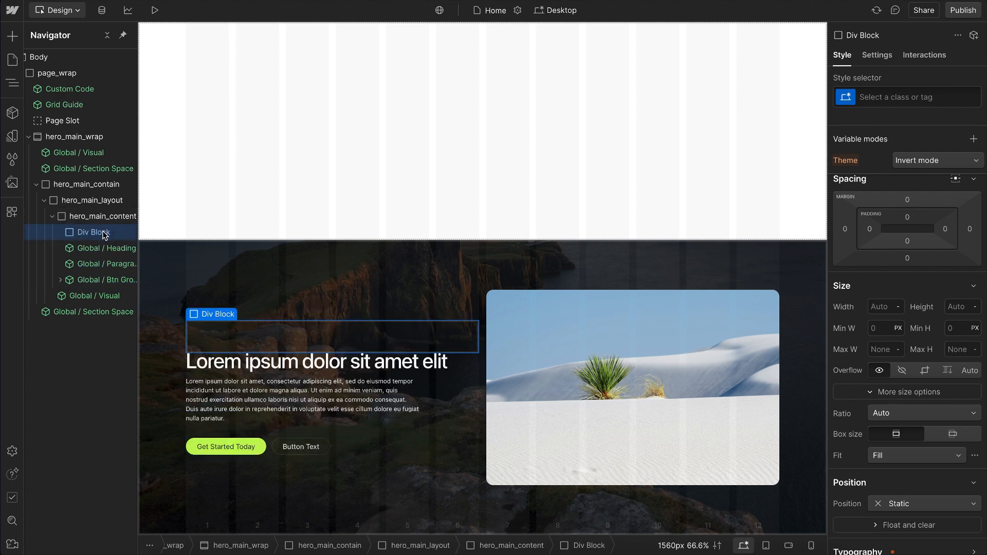
# Step: Give the new div block the class g_rating_wrap
pyautogui.hotkey('ctrl', 'Return')
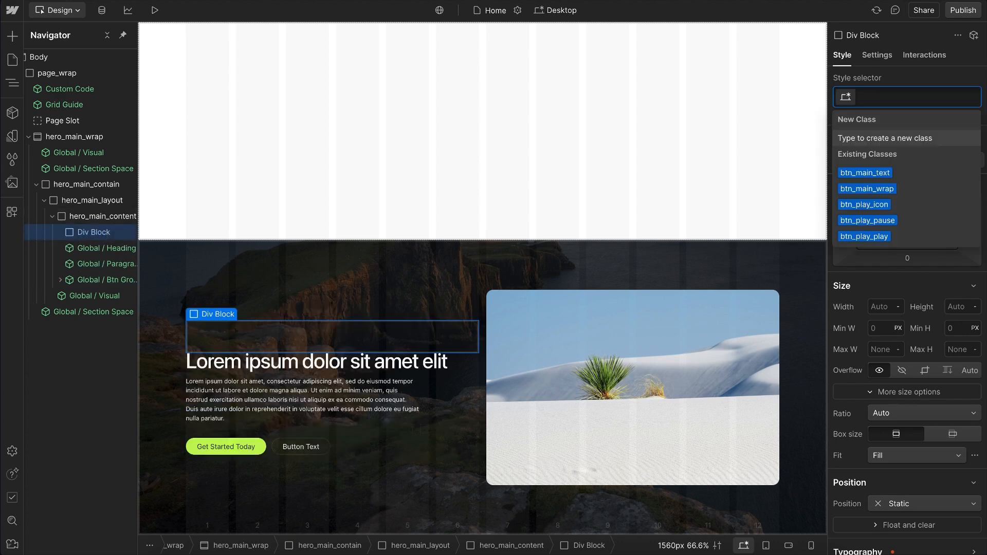
pyautogui.write('g_')
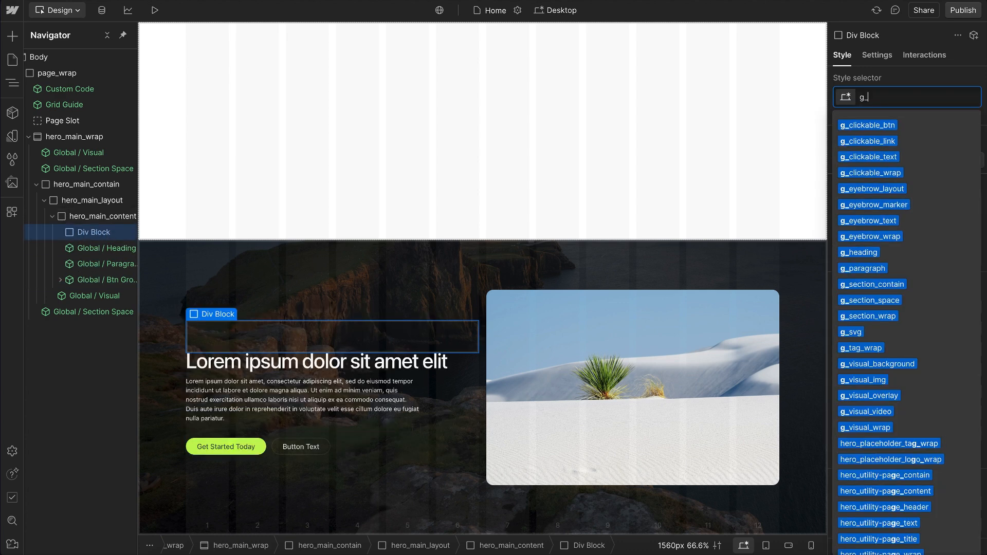
pyautogui.write('rating_wrap')
pyautogui.press('Return')
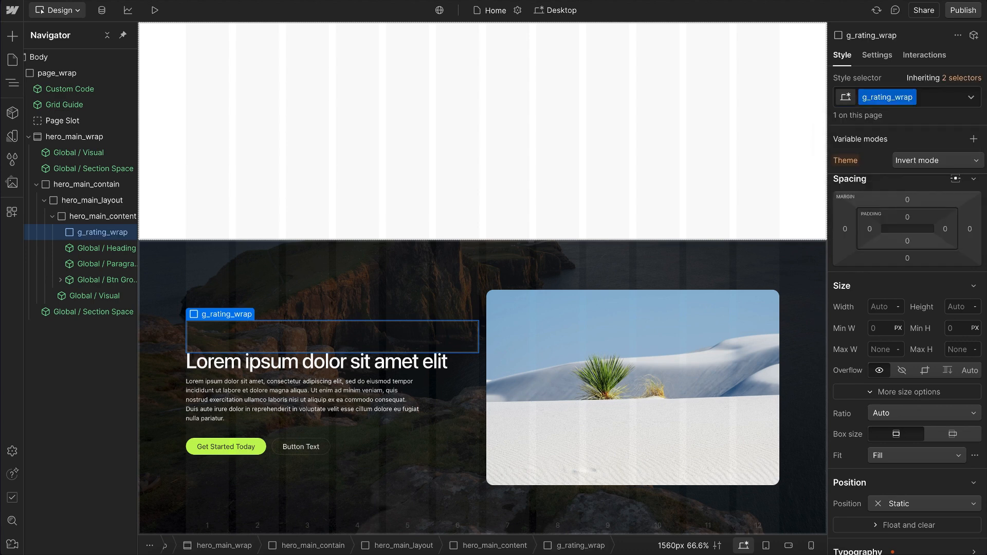
# Step: Insert a text block inside g_rating_wrap and give it the class g_rating_text
pyautogui.hotkey('ctrl', 'k')
pyautogui.write('tex')
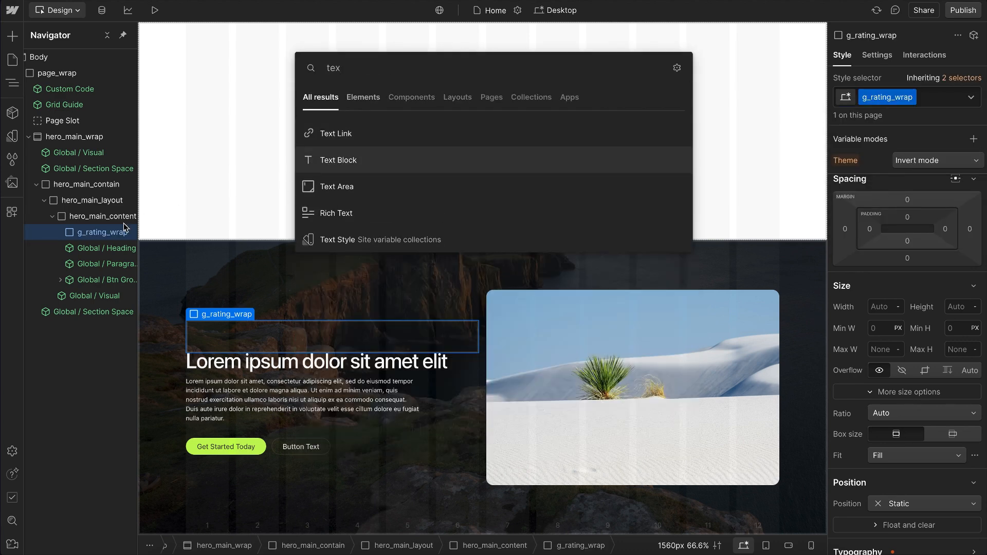
pyautogui.press('Return')
pyautogui.hotkey('ctrl', 'Return')
pyautogui.write('g_rating_text')
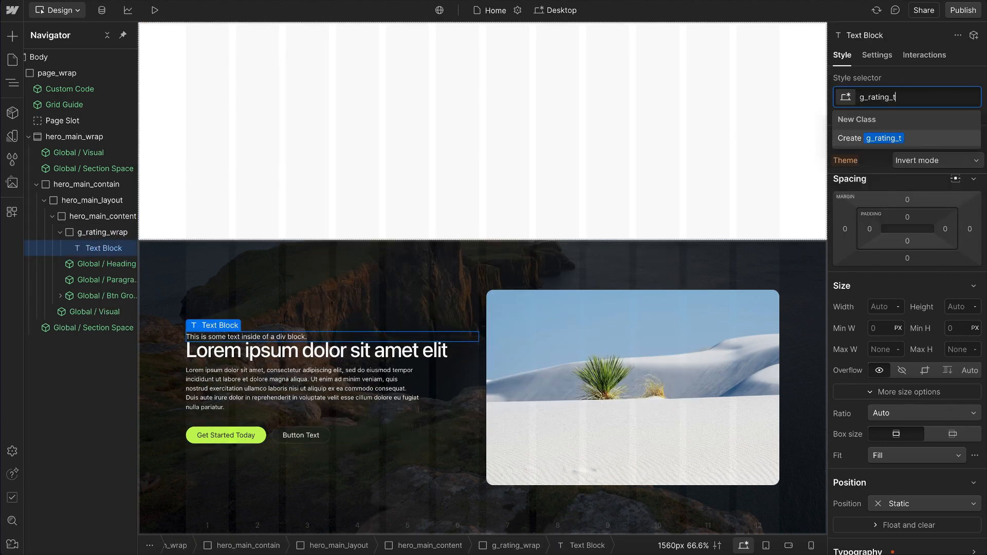
pyautogui.press('Return')
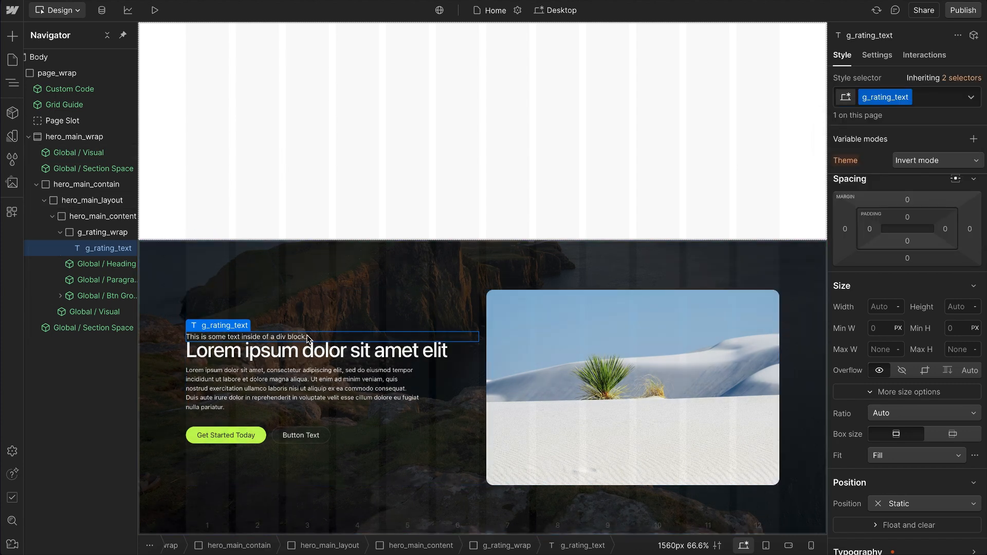
# Step: Replace the placeholder text in g_rating_text with "4.9 - 5 Ratings As Whole"
pyautogui.doubleClick(307, 340)
pyautogui.moveTo(308, 340); pyautogui.dragTo(144, 325)
pyautogui.write('4.9 - 5 Ratings As Whole')
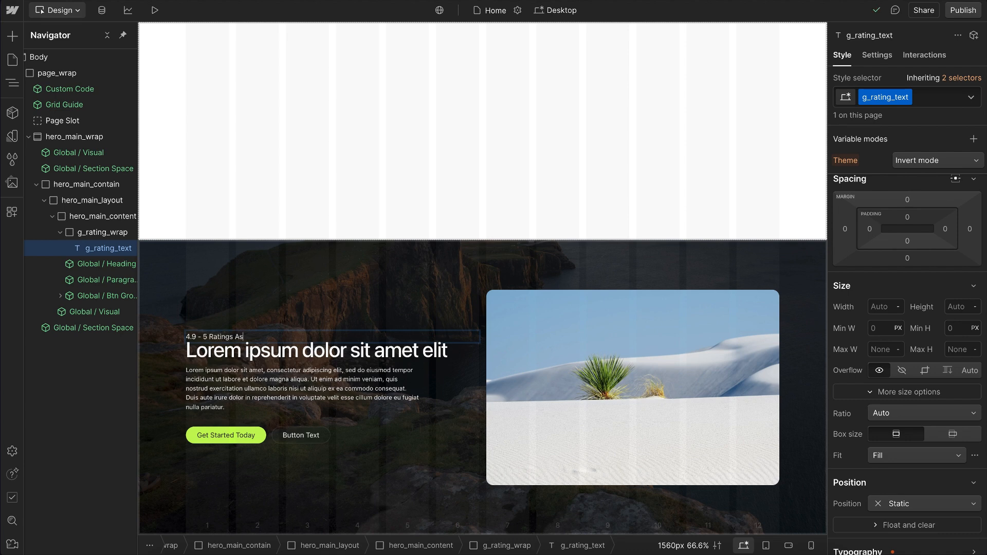
pyautogui.press('Escape')
# Step: Switch to Figma and copy the five-star rating frame as SVG
pyautogui.hotkey('ctrl', 'Right')
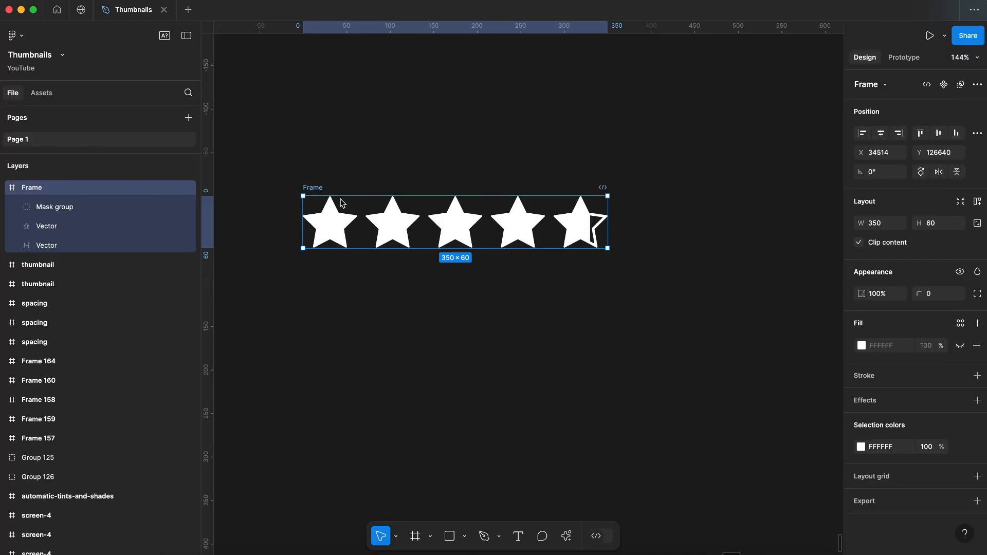
pyautogui.rightClick(332, 227)
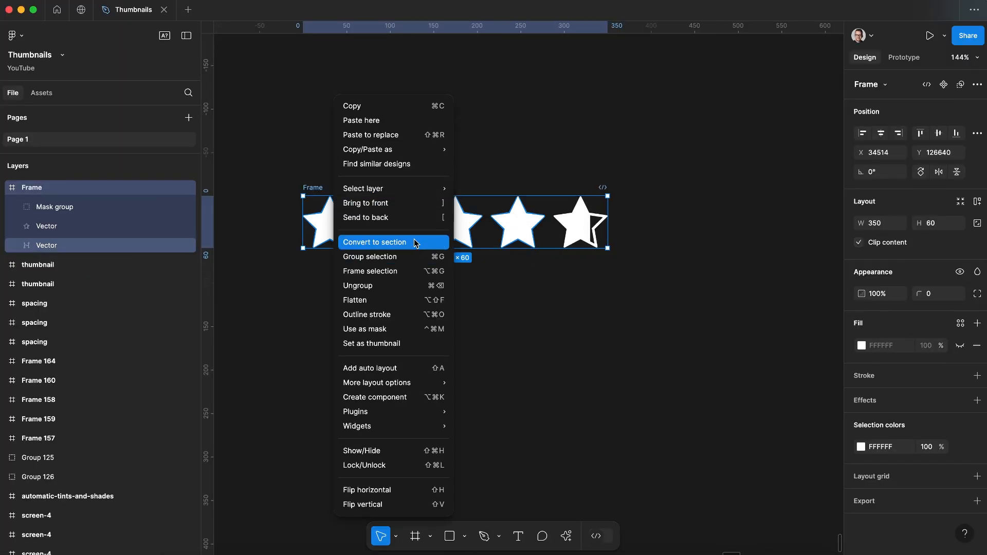
pyautogui.moveTo(416, 153)
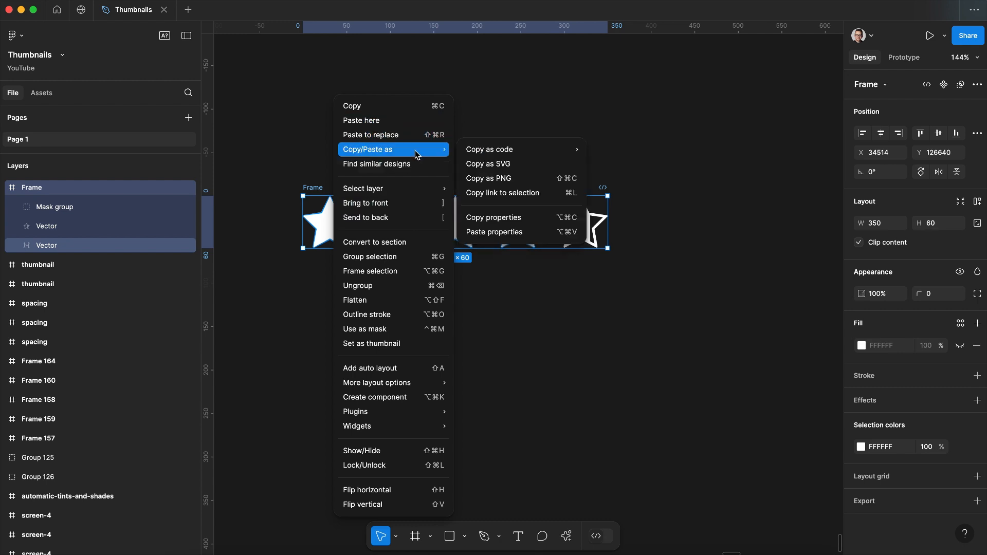
pyautogui.click(506, 169)
# Step: Return to Webflow and import the copied star SVG into g_rating_wrap with the SVG Import app
pyautogui.hotkey('ctrl', 'Left')
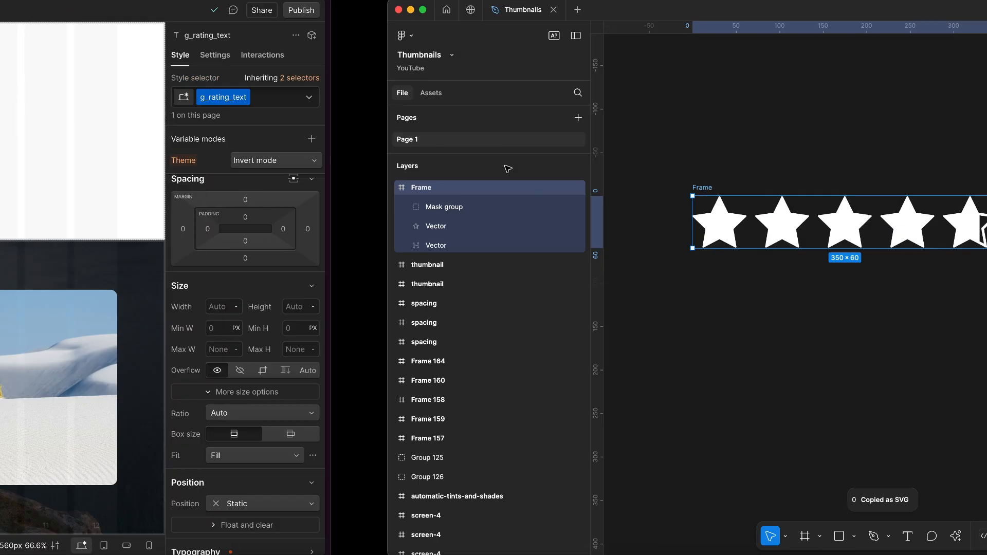
pyautogui.click(91, 234)
pyautogui.hotkey('ctrl', 'k')
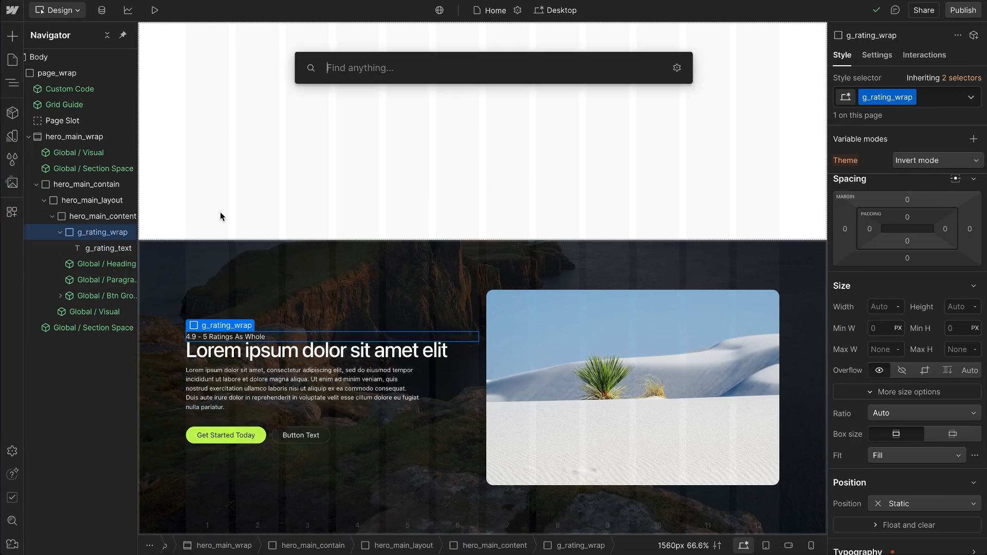
pyautogui.write('sv')
pyautogui.click(328, 136)
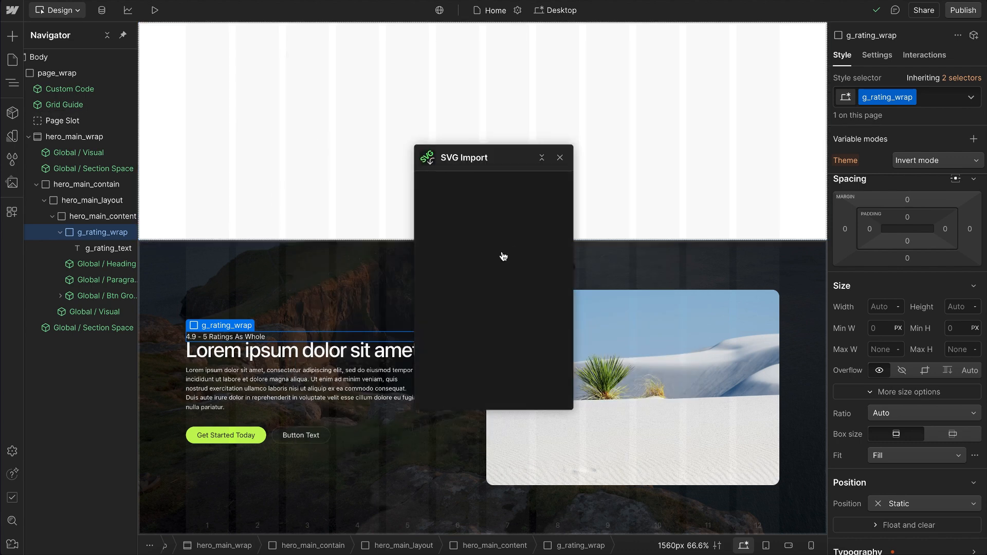
pyautogui.hotkey('ctrl', 'v')
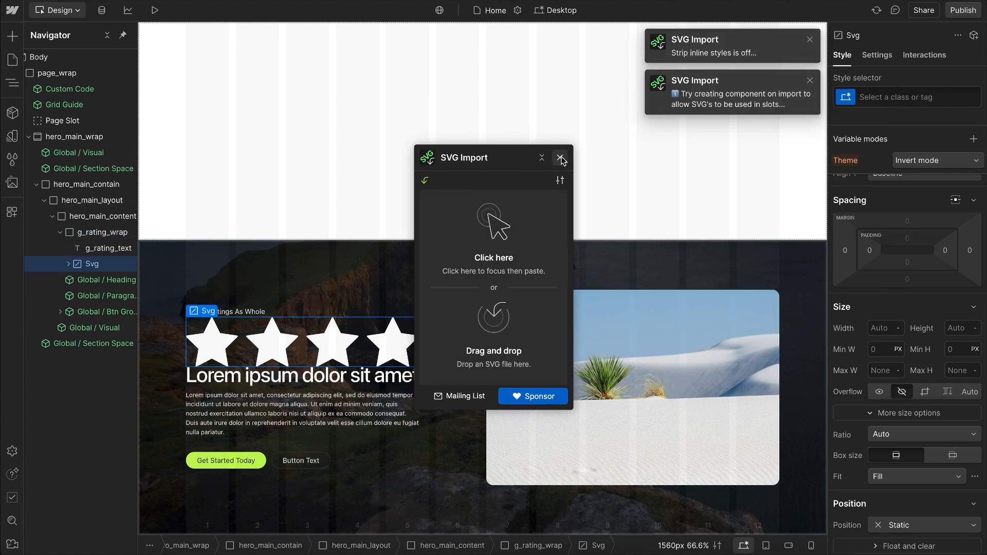
pyautogui.click(561, 158)
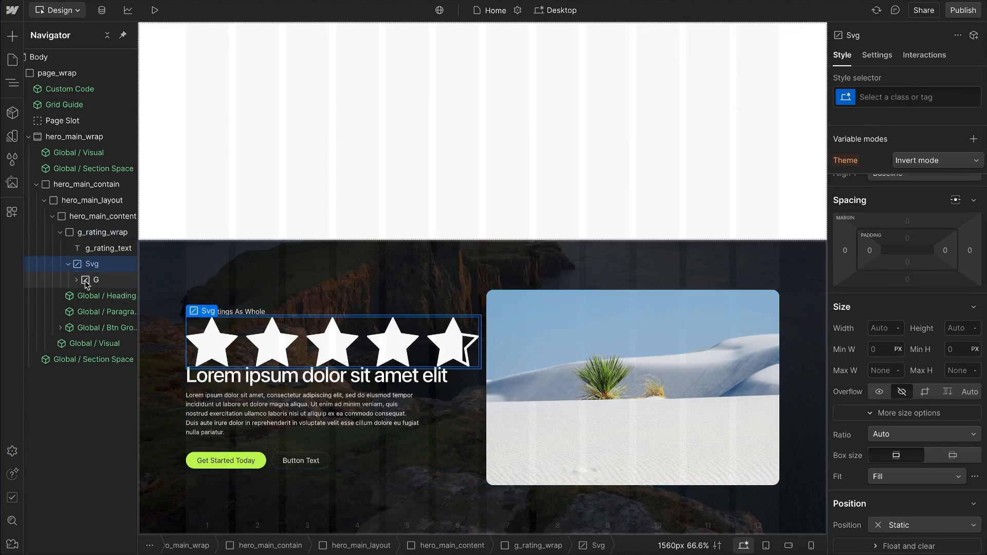
# Step: Move the imported Svg above g_rating_text and give it the class g_rating_svg
pyautogui.click(77, 280)
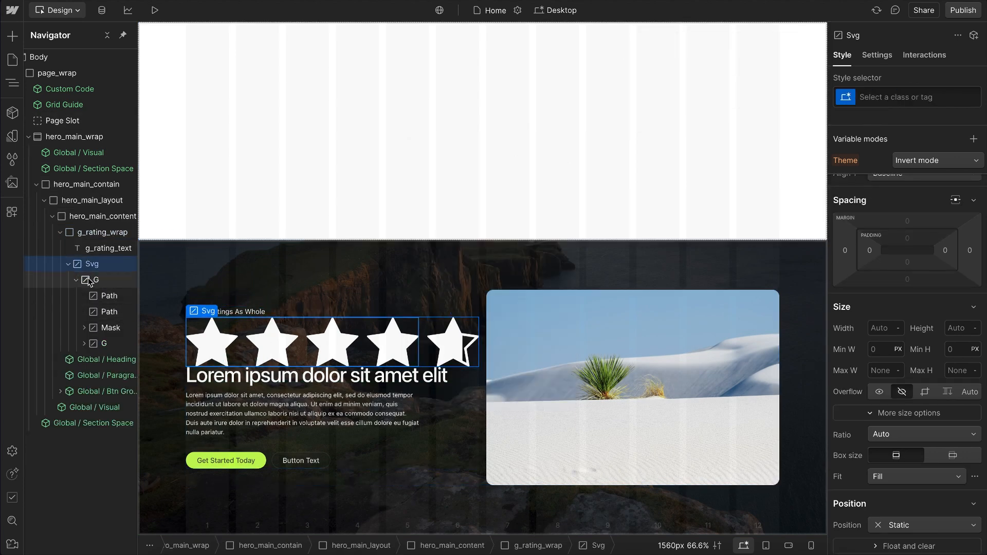
pyautogui.click(68, 264)
pyautogui.moveTo(92, 268); pyautogui.dragTo(116, 248)
pyautogui.hotkey('ctrl', 'Return')
pyautogui.write('g_rating_svg')
pyautogui.press('Return')
# Step: Set the width of g_rating_svg to 4rem and fine-tune it to 3.8rem
pyautogui.click(881, 330)
pyautogui.write('4rem')
pyautogui.press('Return')
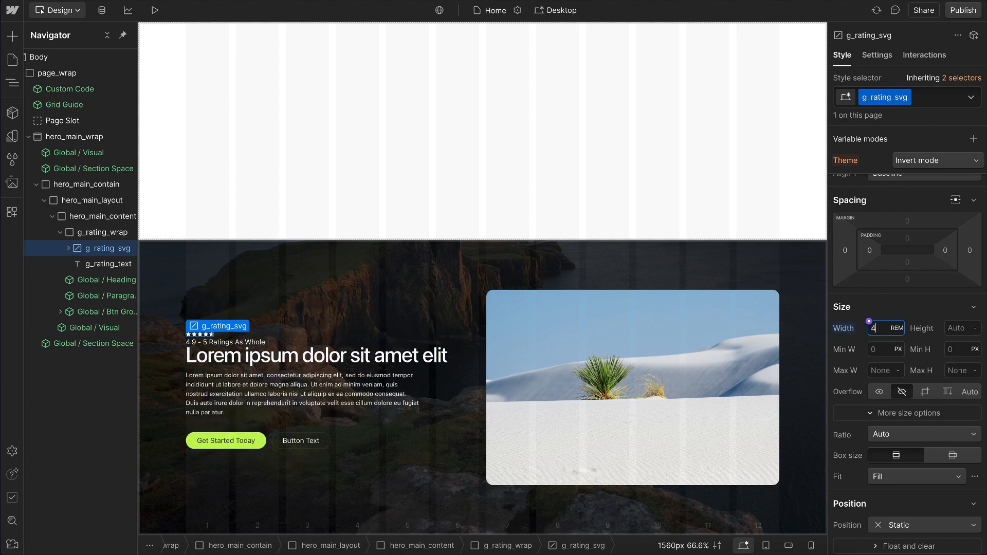
pyautogui.hotkey('alt', 'Down')
pyautogui.hotkey('alt', 'Down')
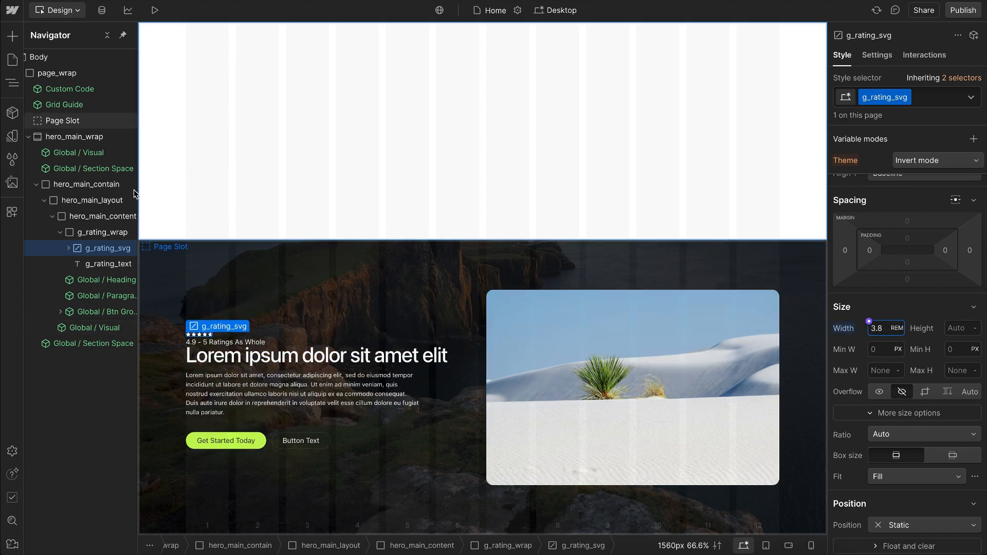
# Step: Set g_rating_wrap to a horizontal flex layout, aligned left and vertically centered
pyautogui.click(97, 233)
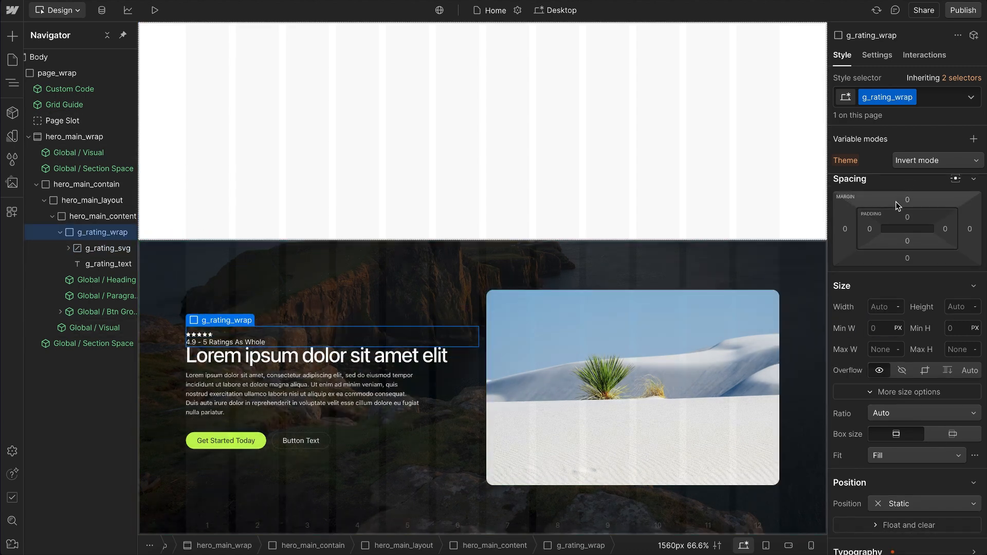
pyautogui.scroll(2, 896, 203)
pyautogui.click(909, 209)
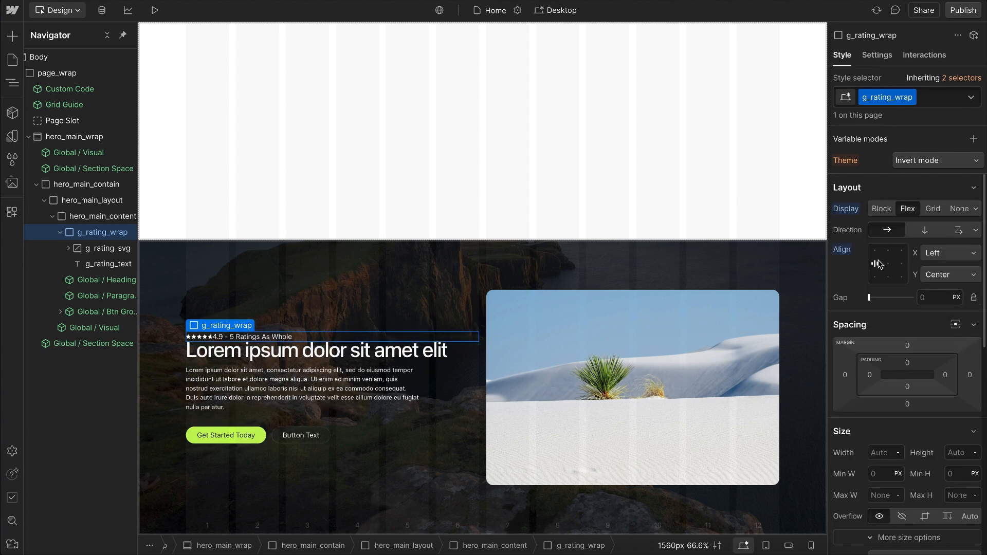
# Step: Give g_rating_wrap a 0.5rem gap and let its flex children wrap
pyautogui.click(934, 298)
pyautogui.write('1')
pyautogui.press('BackSpace')
pyautogui.write('0.5rem')
pyautogui.click(955, 230)
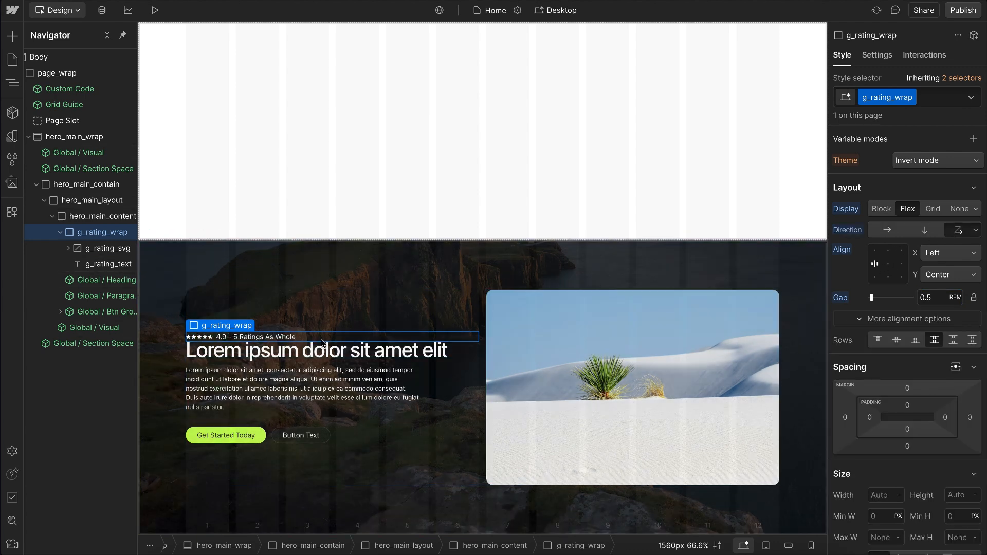
# Step: Try centering the children of g_rating_wrap horizontally, and restore the Left alignment
pyautogui.click(889, 265)
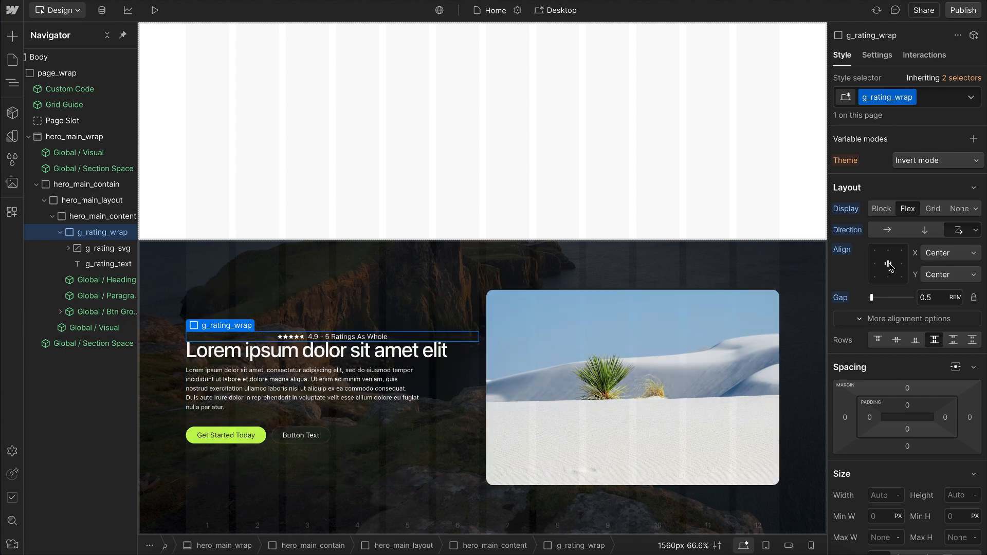
pyautogui.click(876, 264)
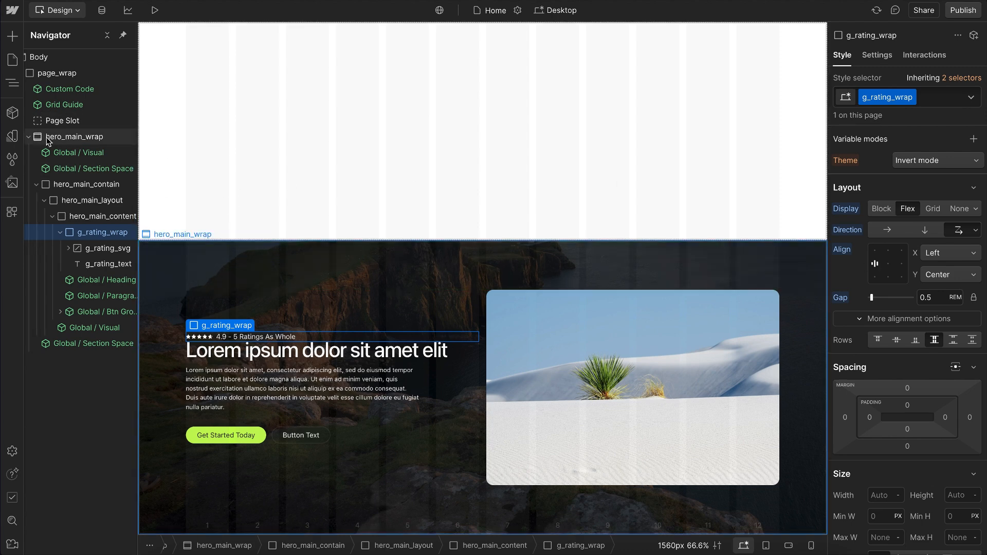
# Step: Examine the flex and text variables and their modes in the Alignment variable collection
pyautogui.click(13, 136)
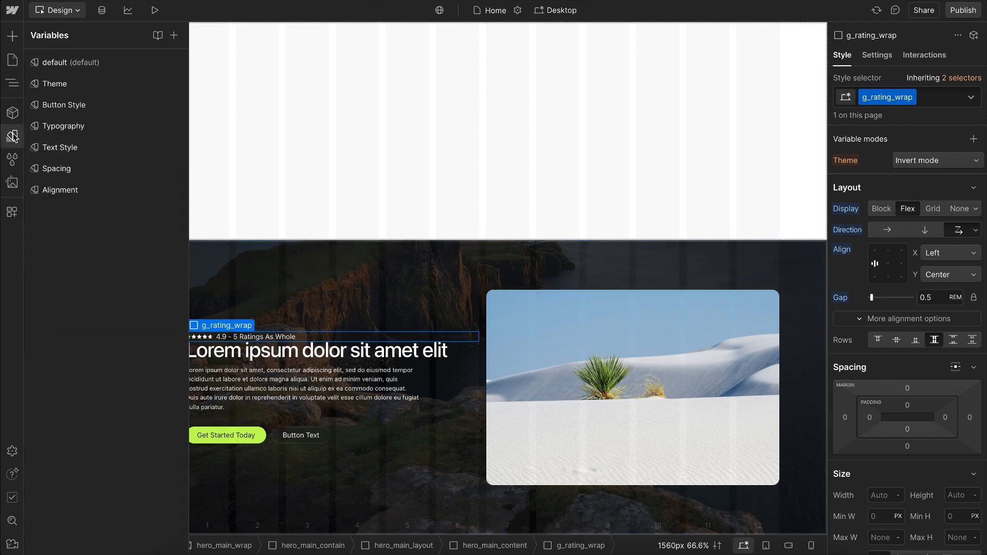
pyautogui.click(64, 193)
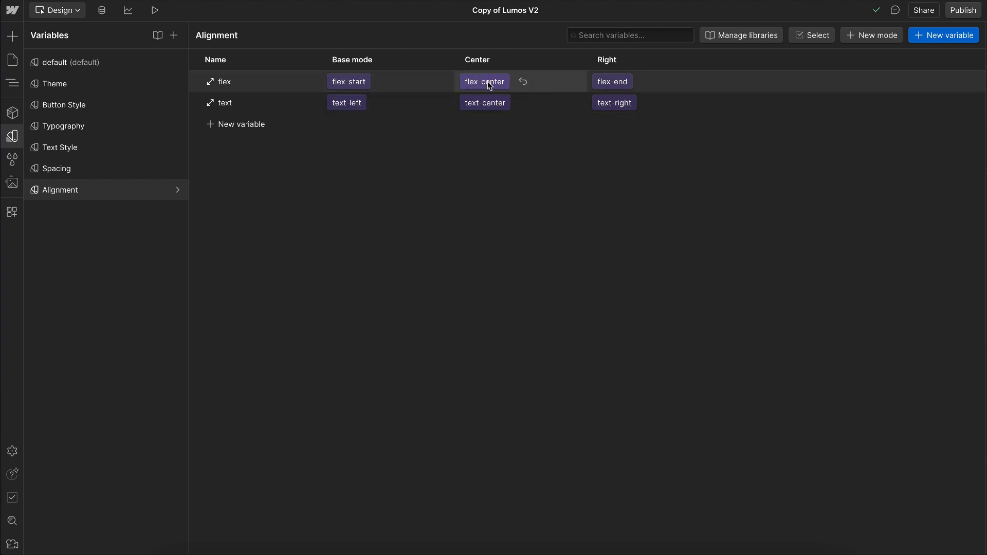
pyautogui.click(13, 136)
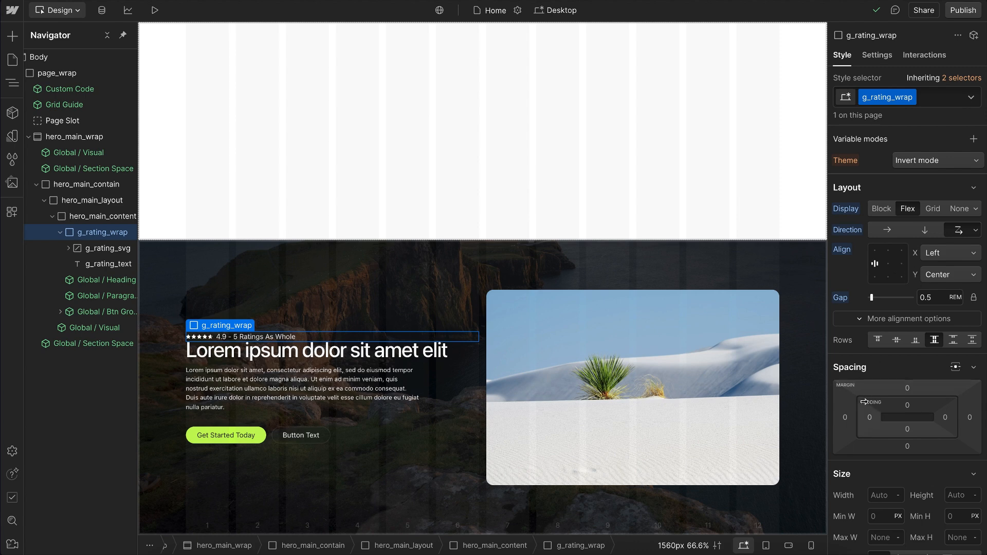
# Step: Clear the flex layout settings from g_rating_wrap and add the global combo class u-alignment-horizontal
pyautogui.scroll(-1, 864, 401)
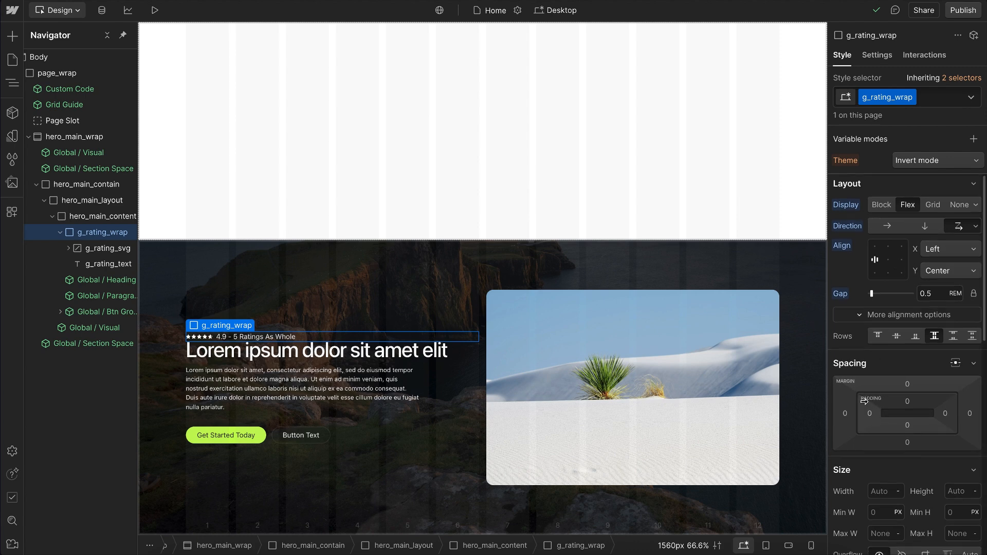
pyautogui.keyDown('alt'); pyautogui.click(843, 247); pyautogui.keyUp('alt')
pyautogui.keyDown('alt'); pyautogui.click(849, 206); pyautogui.keyUp('alt')
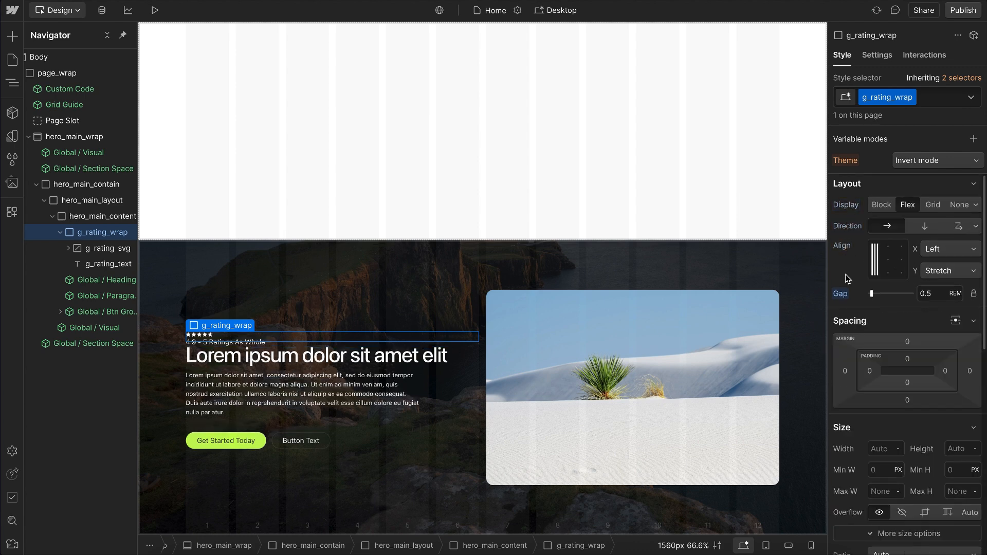
pyautogui.click(939, 97)
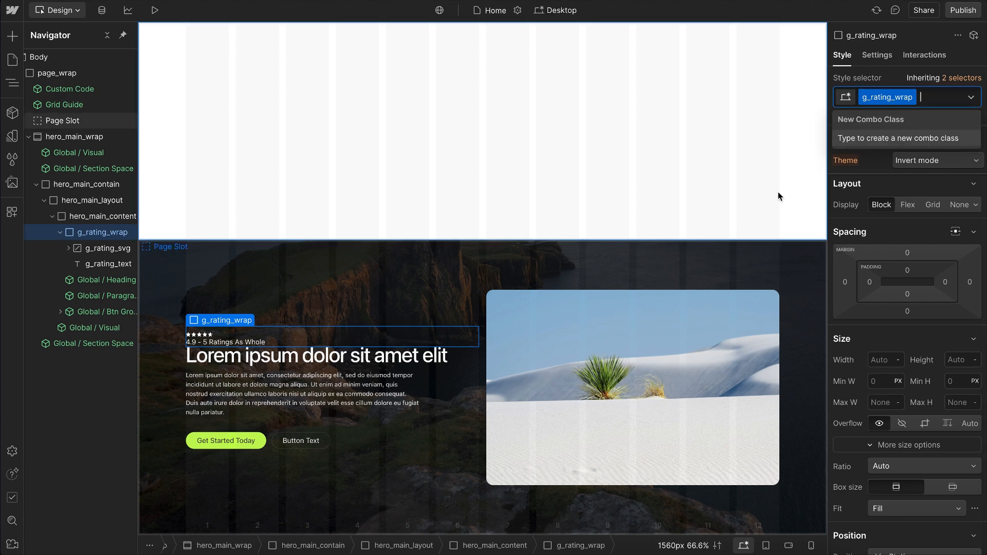
pyautogui.write('alignment')
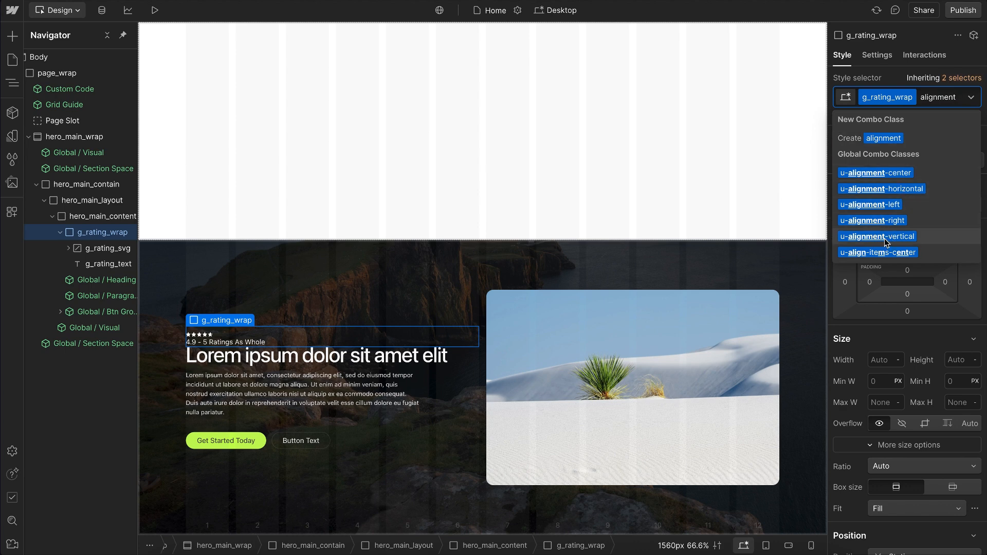
pyautogui.click(888, 189)
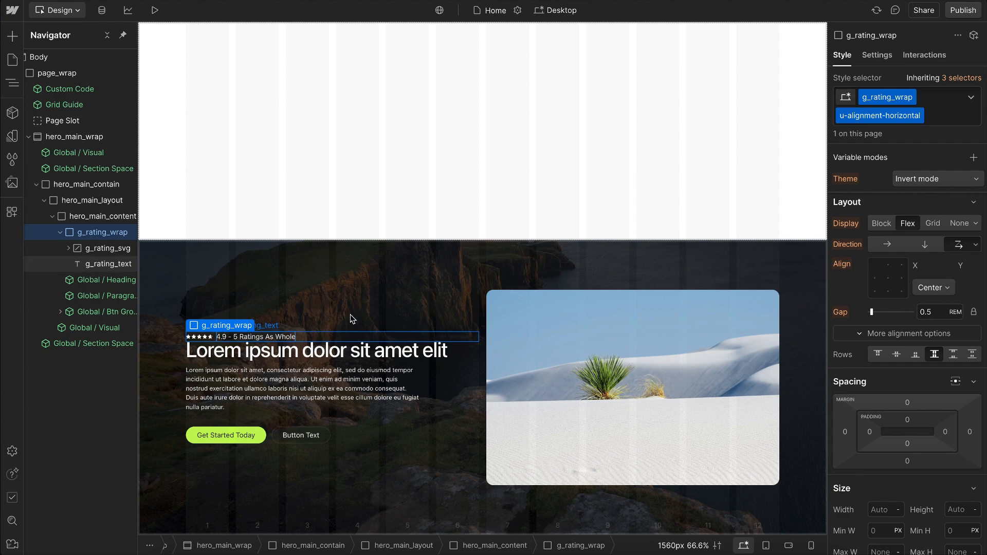
# Step: Examine the vertical alignment options and the remaining styles of g_rating_wrap
pyautogui.click(933, 288)
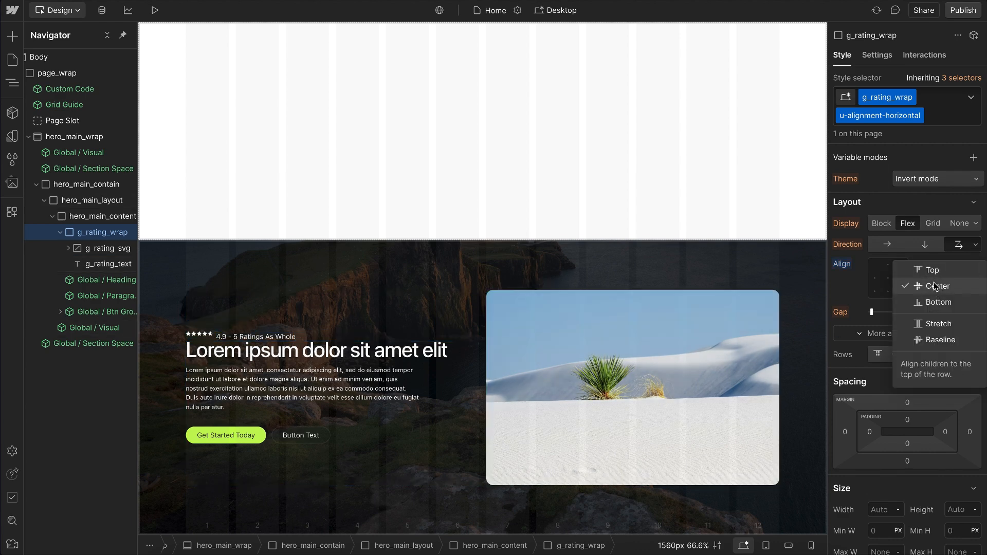
pyautogui.click(948, 259)
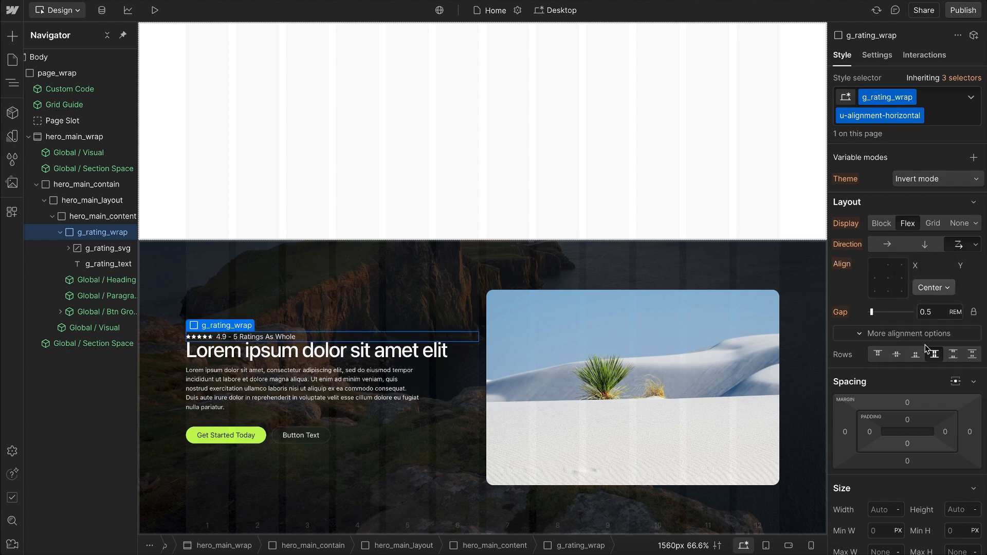
pyautogui.scroll(-10, 926, 376)
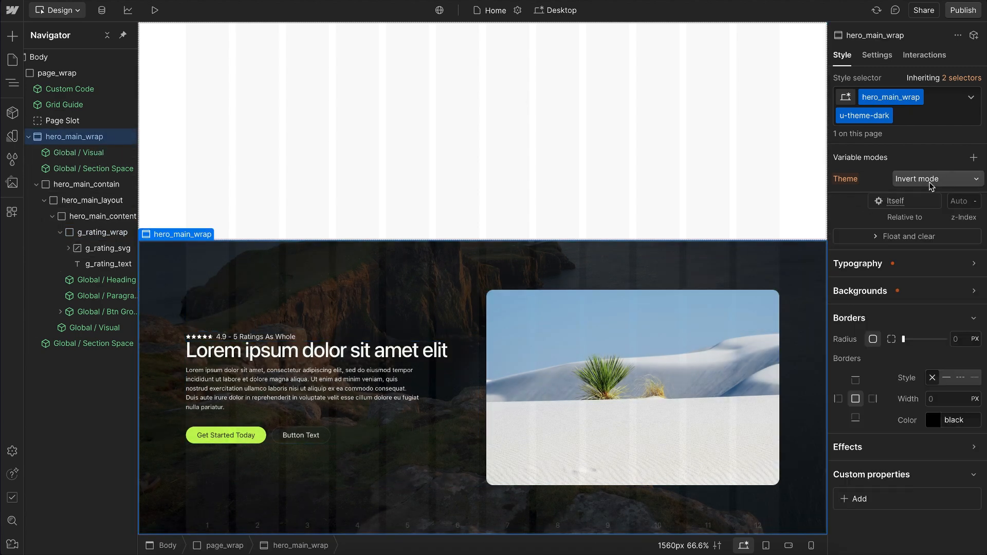
# Step: Set the Alignment variable mode of hero_main_wrap to Center and select g_rating_wrap
pyautogui.click(931, 183)
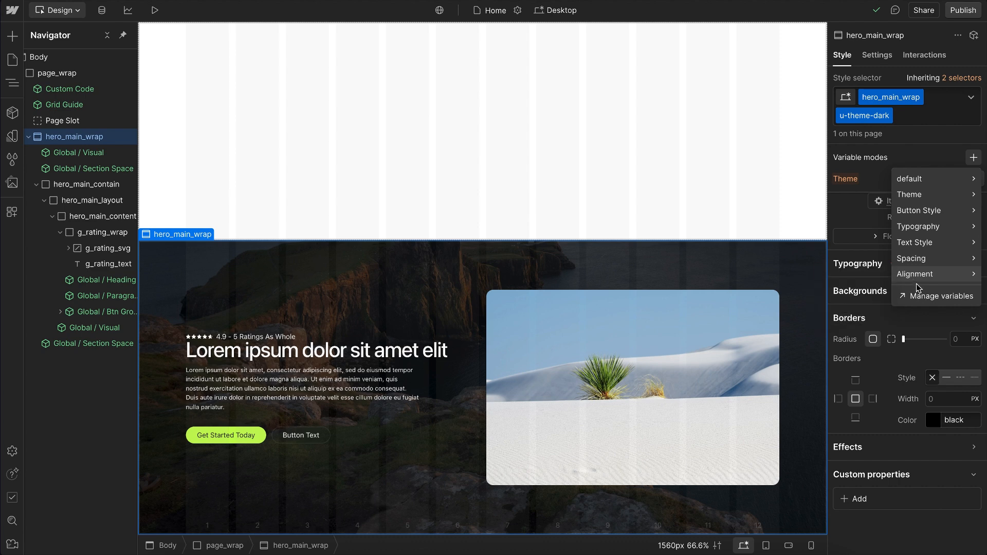
pyautogui.moveTo(919, 283)
pyautogui.click(866, 294)
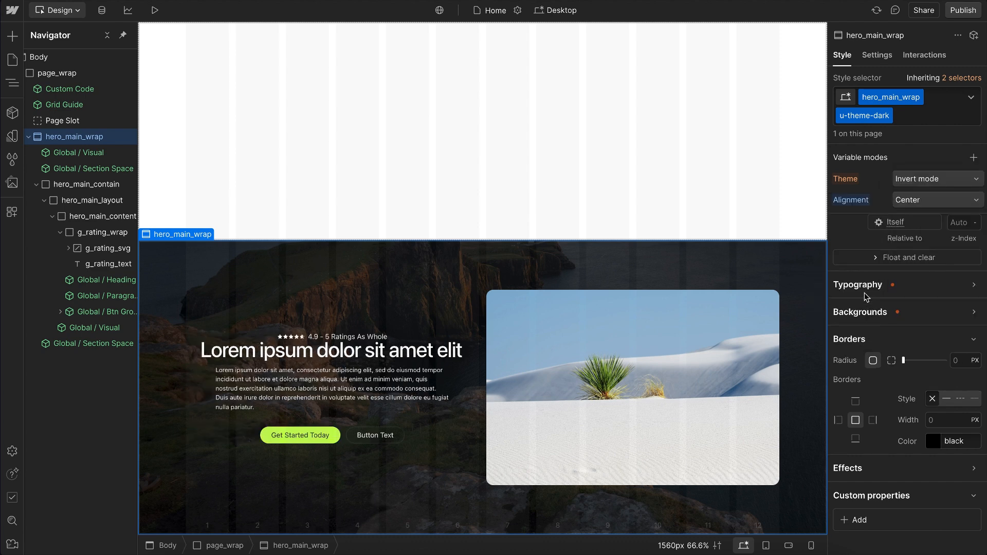
pyautogui.click(268, 340)
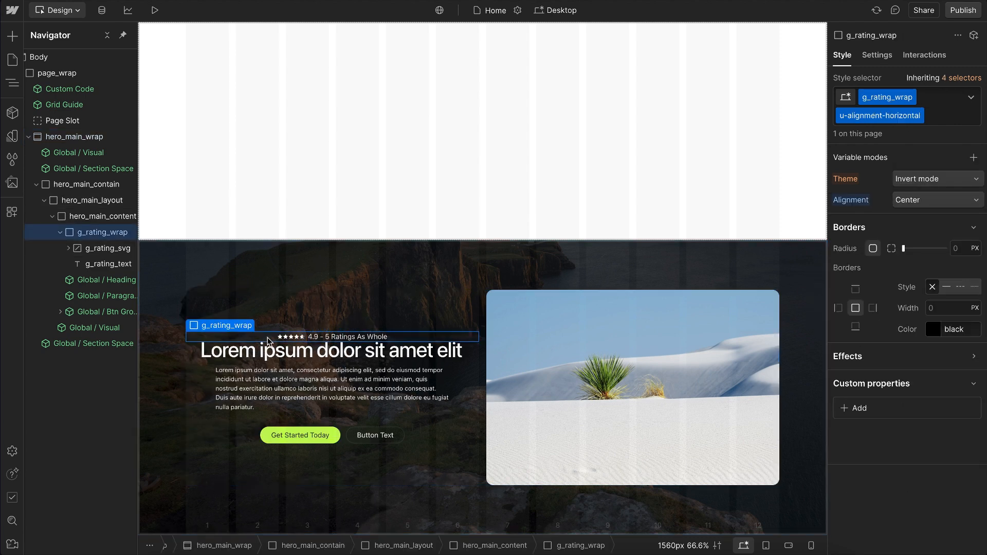
# Step: Try removing the u-child-contain class from the Global / Paragraph instance, and undo the removal
pyautogui.click(233, 387)
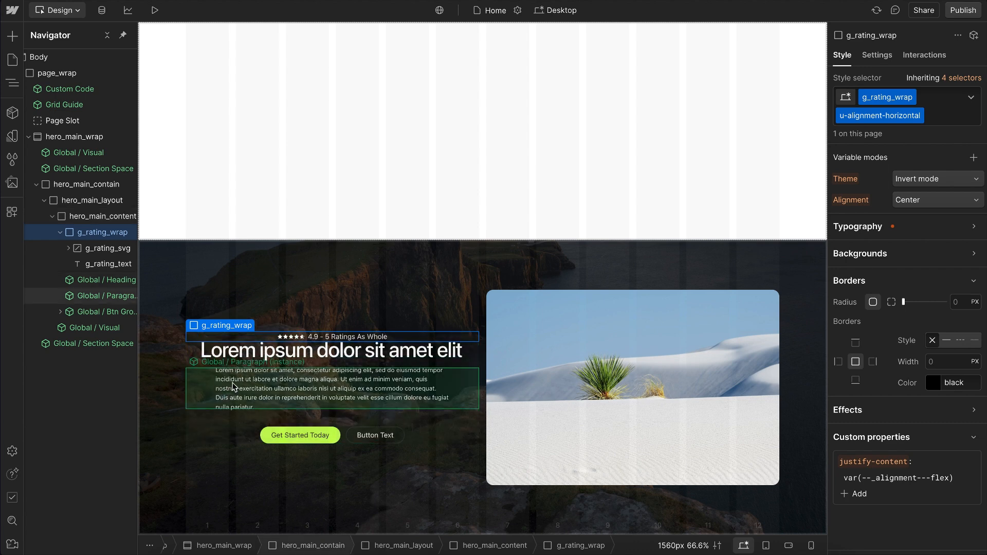
pyautogui.click(314, 365)
pyautogui.click(291, 298)
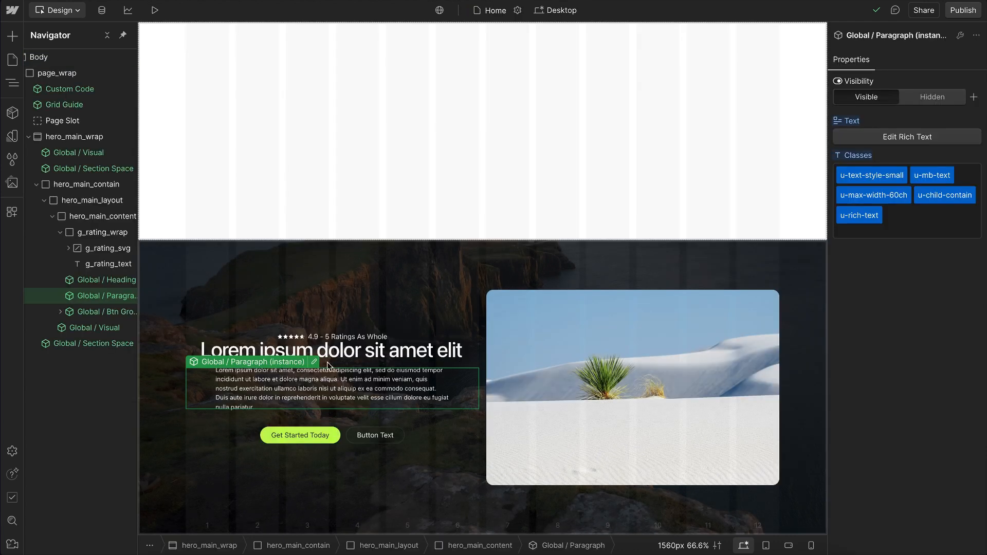
pyautogui.click(948, 199)
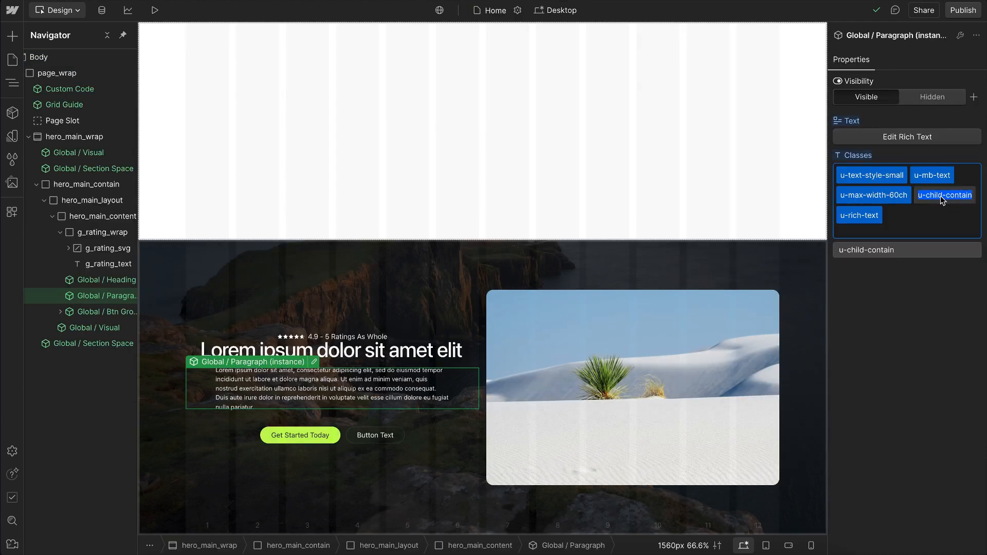
pyautogui.press('BackSpace')
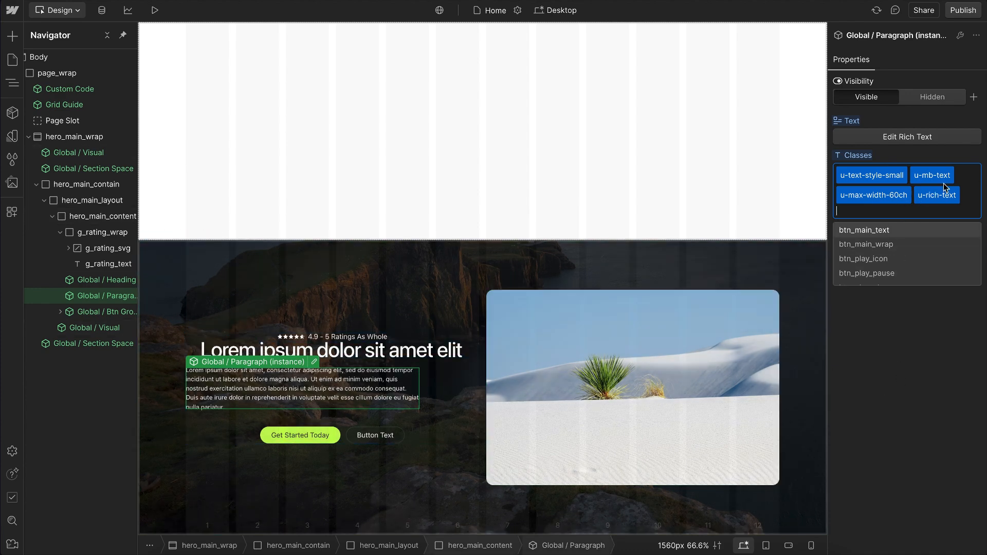
pyautogui.hotkey('ctrl', 'z')
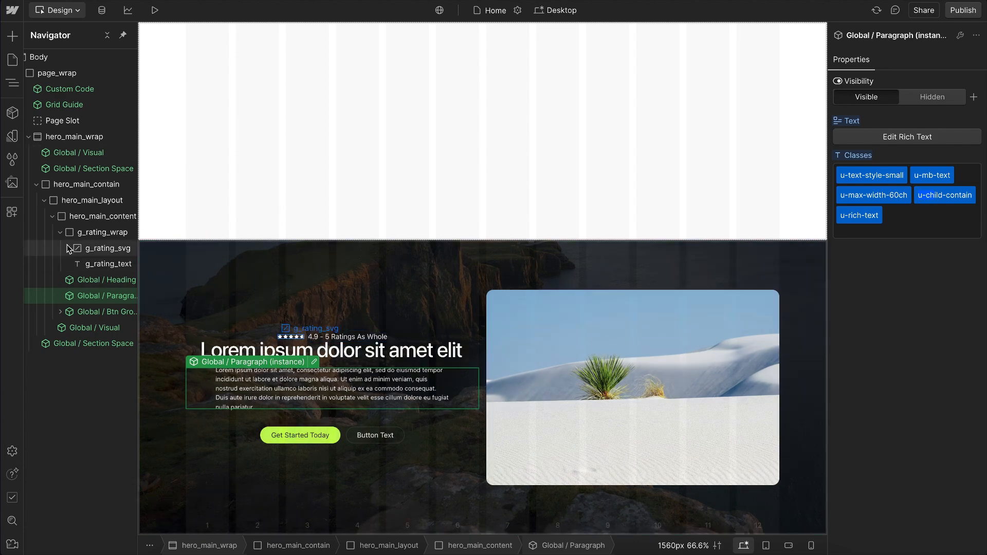
# Step: Insert a Div Block inside hero_main_content and give it the existing class u-child-contain
pyautogui.click(101, 216)
pyautogui.hotkey('ctrl', 'e')
pyautogui.write('div')
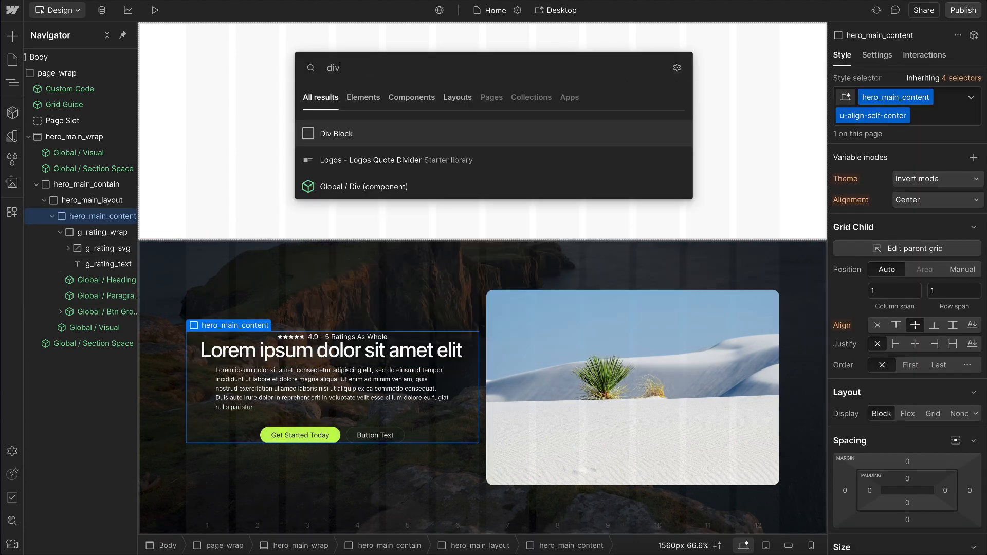
pyautogui.press('Return')
pyautogui.hotkey('ctrl', 'Return')
pyautogui.write('u-child')
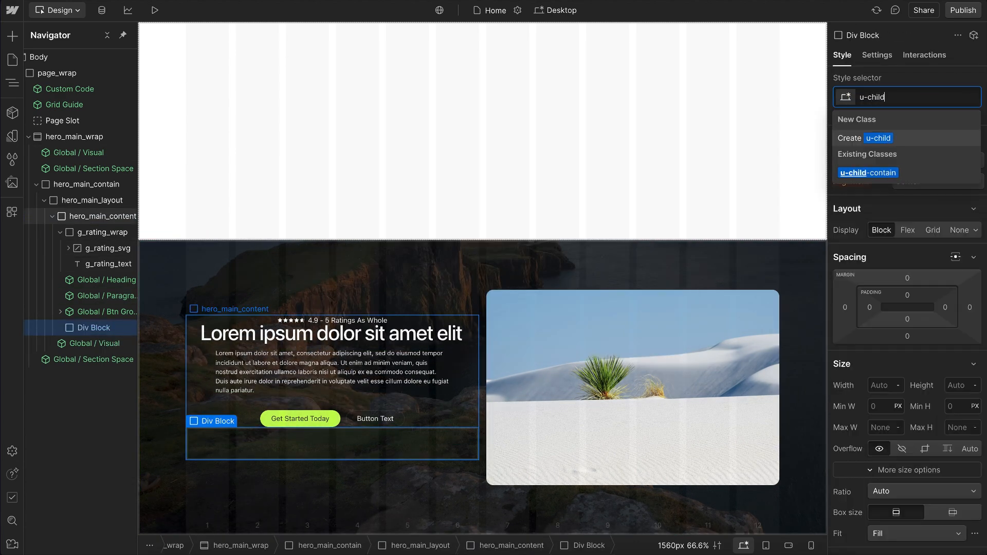
pyautogui.press('Return')
pyautogui.press('Escape')
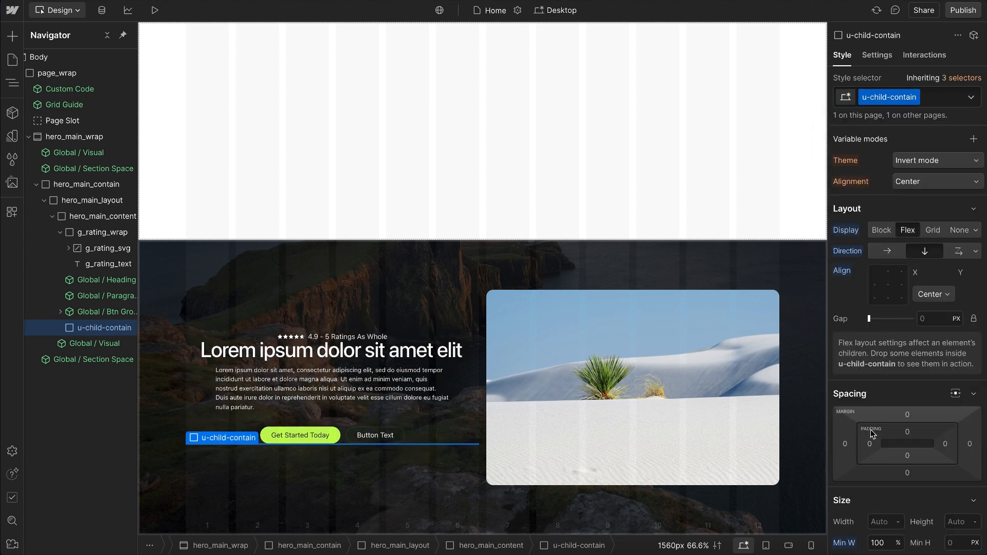
# Step: Insert a Paragraph element inside the u-child-contain block and reselect the parent block
pyautogui.scroll(-4, 875, 465)
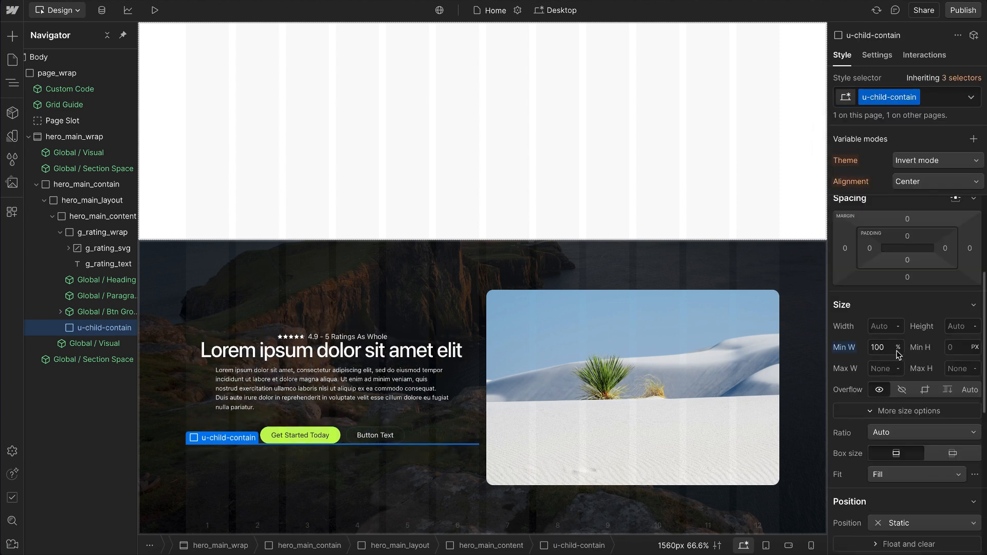
pyautogui.hotkey('ctrl', 'k')
pyautogui.write('para')
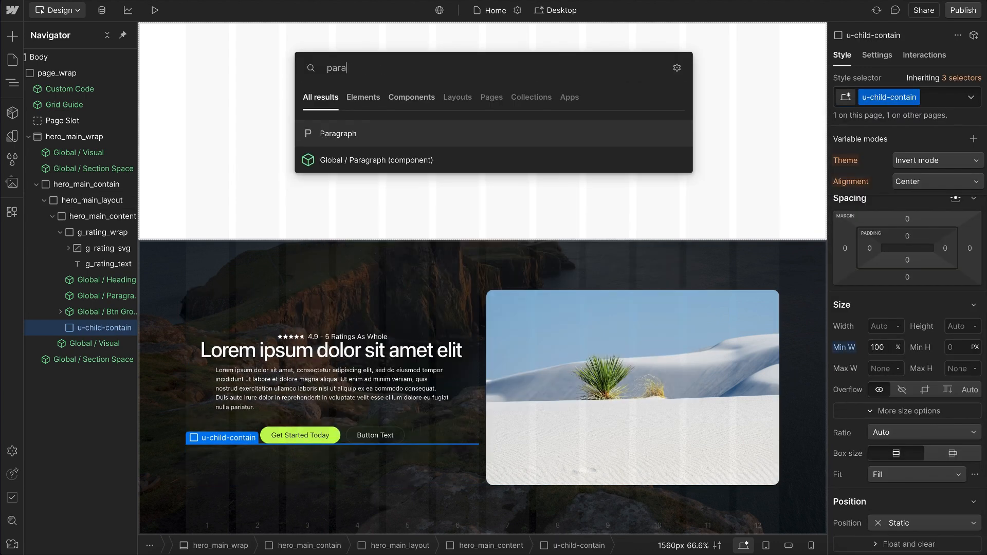
pyautogui.press('Return')
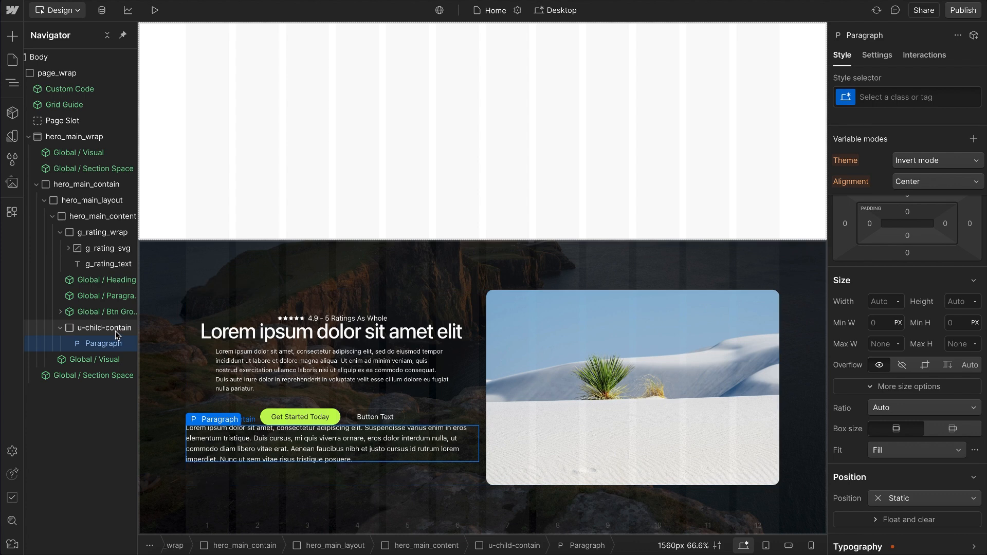
pyautogui.press('Escape')
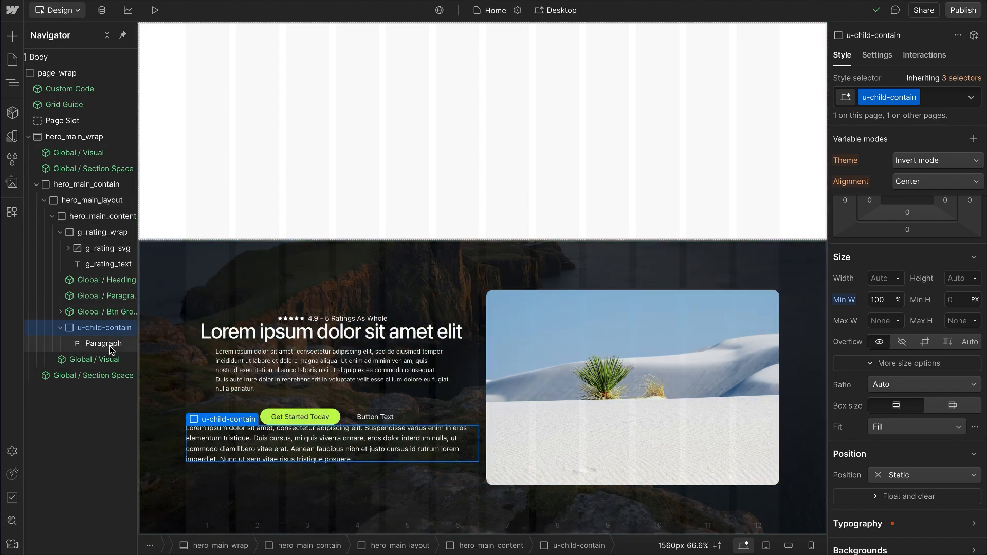
# Step: Review the u-child-contain styles, delete the test block, and check the classes on the heading and paragraph instances
pyautogui.scroll(4, 905, 273)
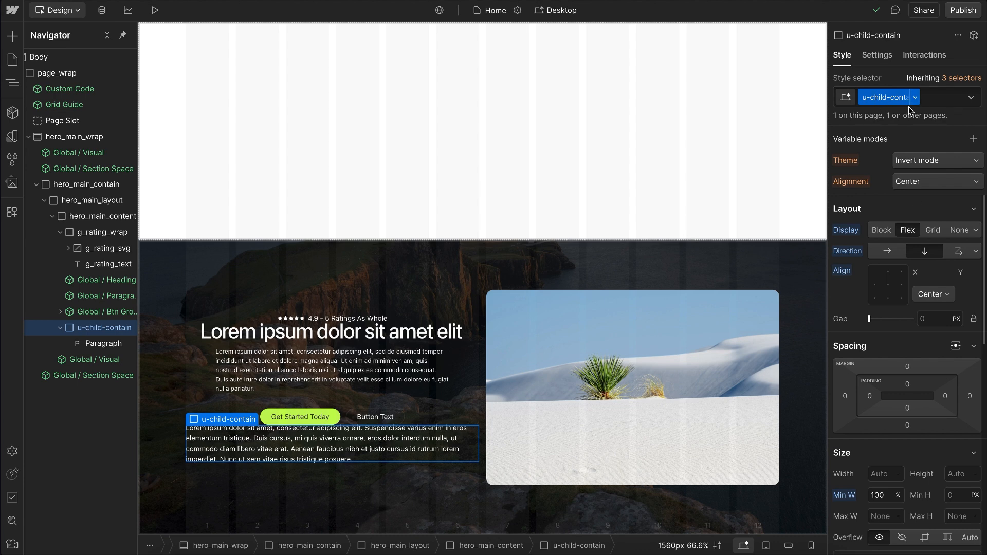
pyautogui.scroll(-8, 925, 346)
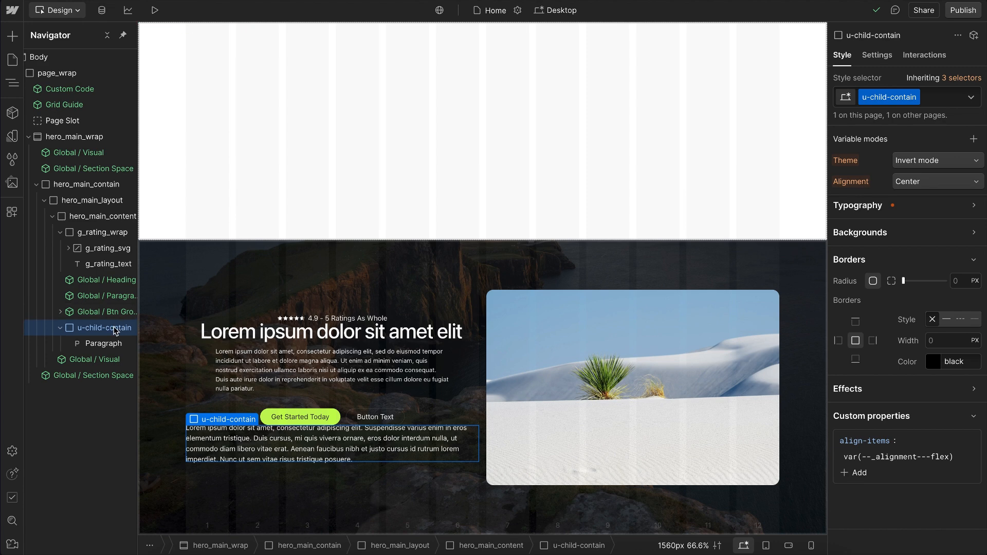
pyautogui.press('Delete')
pyautogui.click(350, 355)
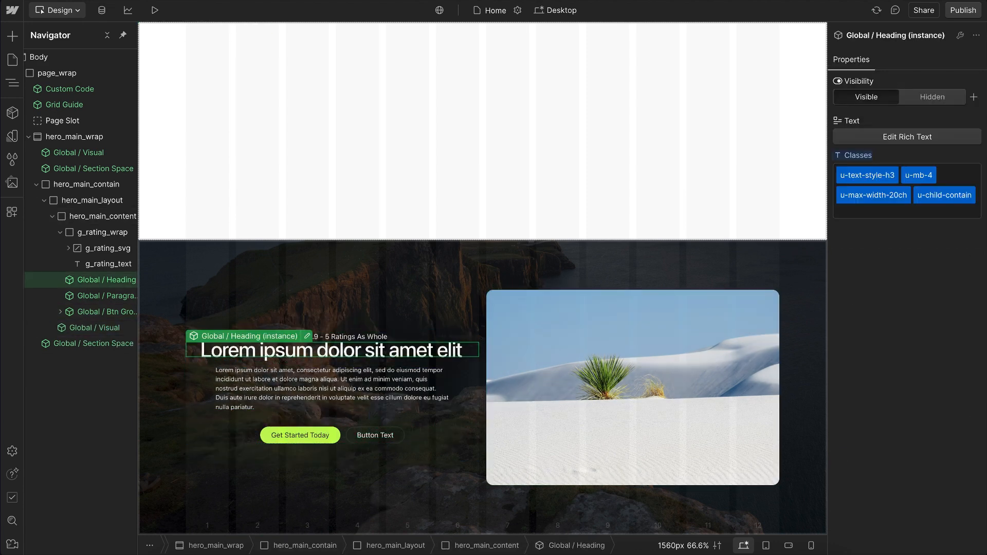
pyautogui.click(360, 383)
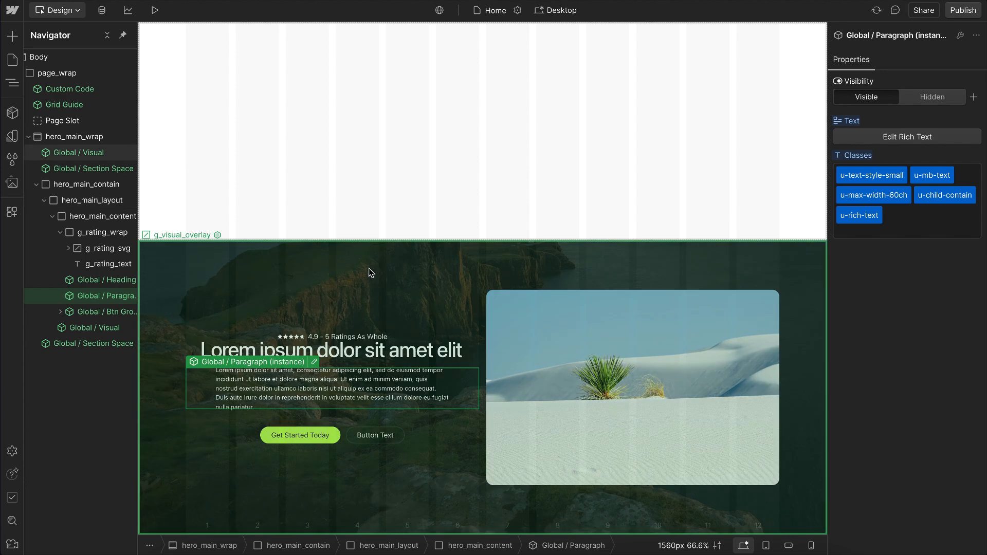
# Step: Set the Alignment variable mode of hero_main_wrap to Base and select the Global / Paragraph instance
pyautogui.click(369, 271)
pyautogui.press('Up')
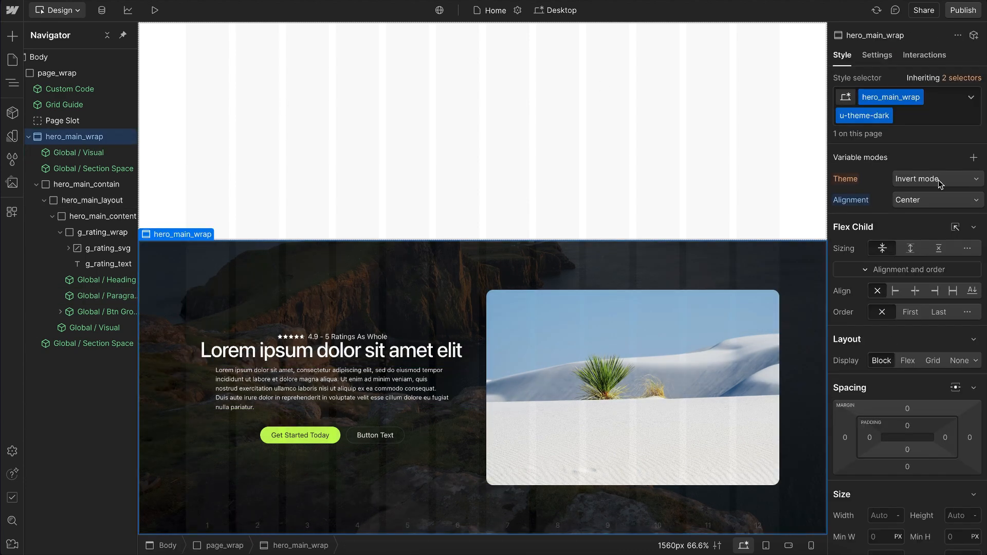
pyautogui.click(917, 201)
pyautogui.click(917, 224)
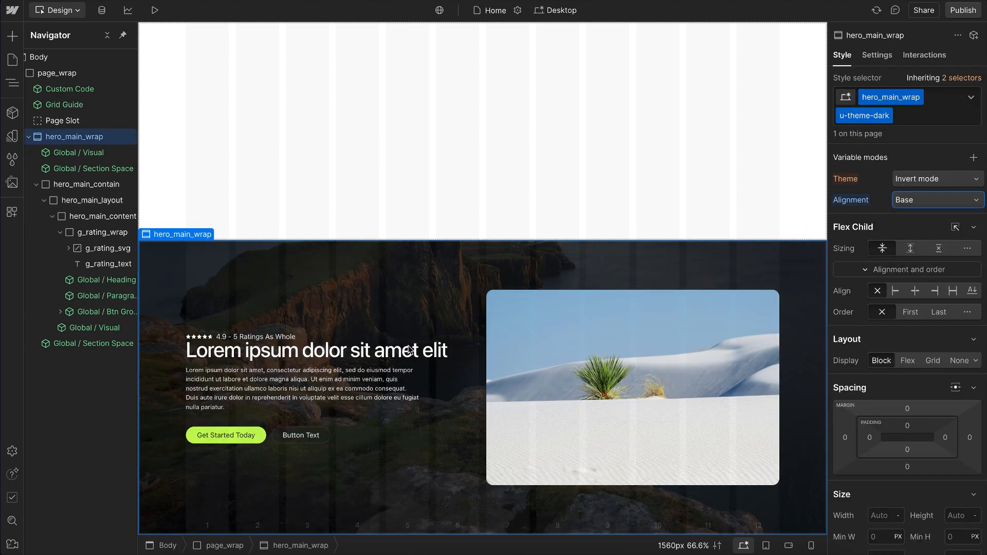
pyautogui.click(362, 388)
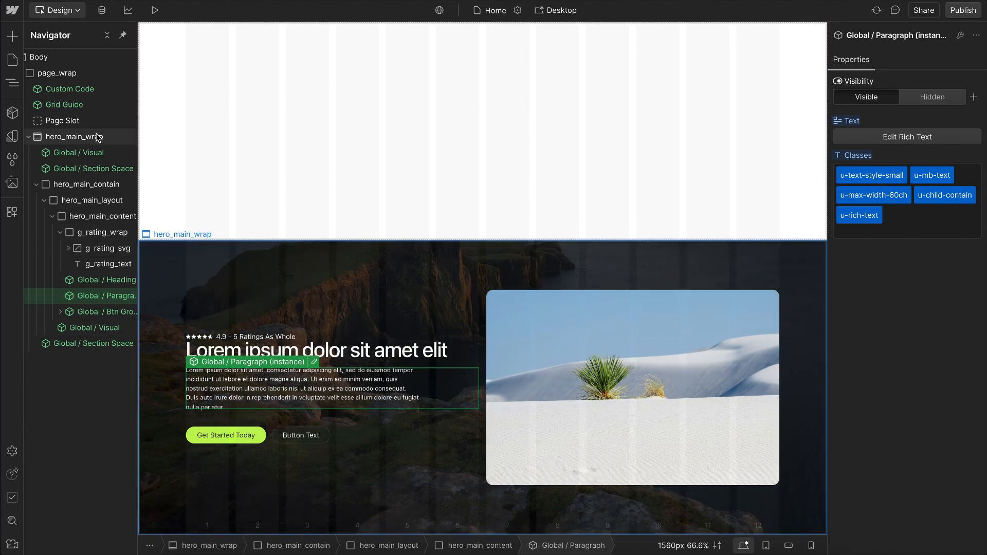
# Step: Set the Alignment variable mode of hero_main_wrap to Center and expand its Typography settings
pyautogui.click(74, 137)
pyautogui.click(927, 201)
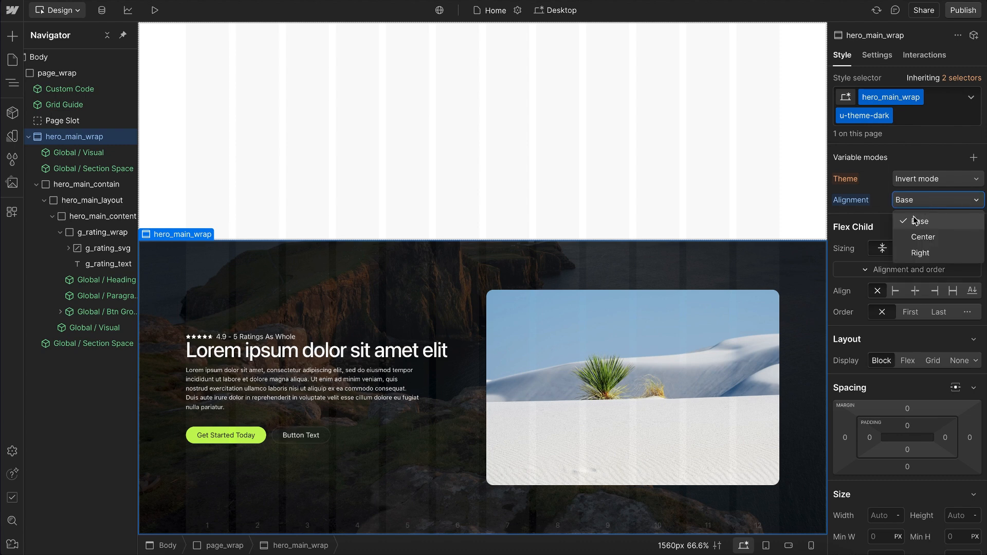
pyautogui.click(916, 237)
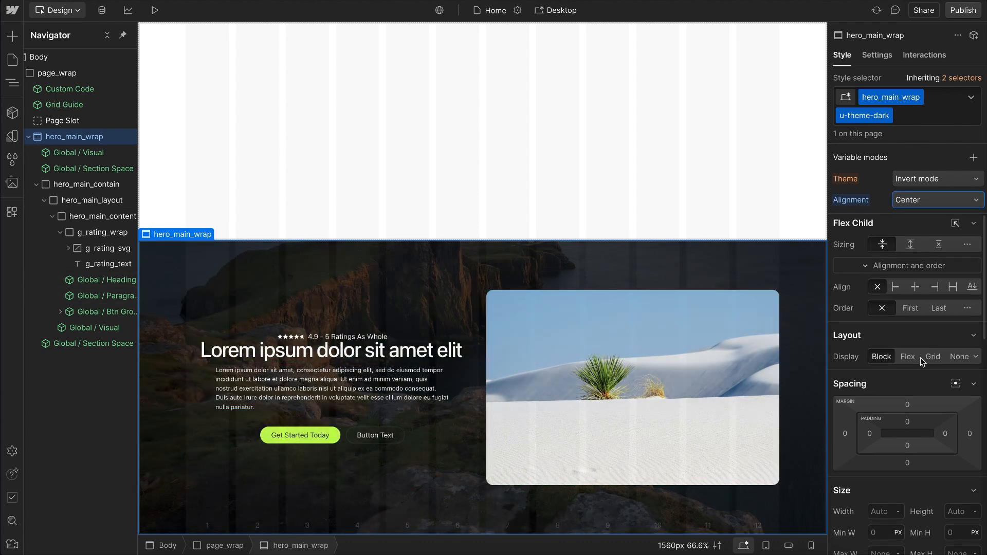
pyautogui.scroll(-7, 920, 356)
pyautogui.scroll(-5, 921, 357)
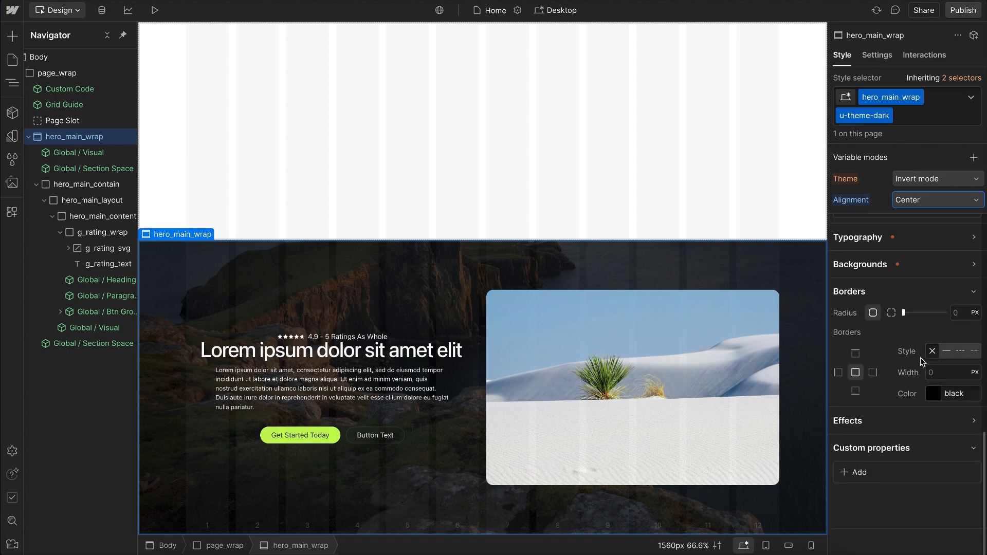
pyautogui.click(891, 263)
pyautogui.scroll(-2, 920, 349)
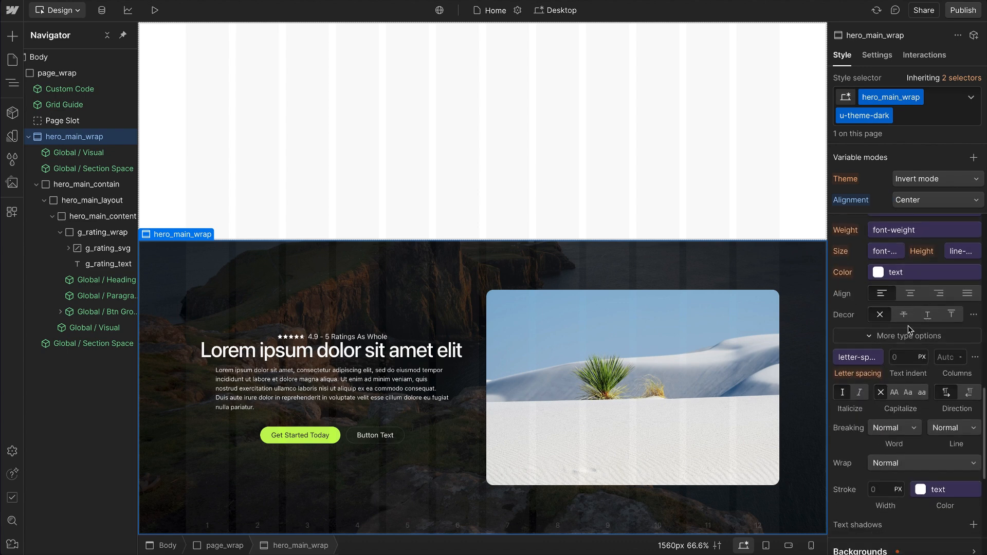
# Step: Copy the CSS of the text variable in the Alignment collection and return to the page
pyautogui.click(13, 136)
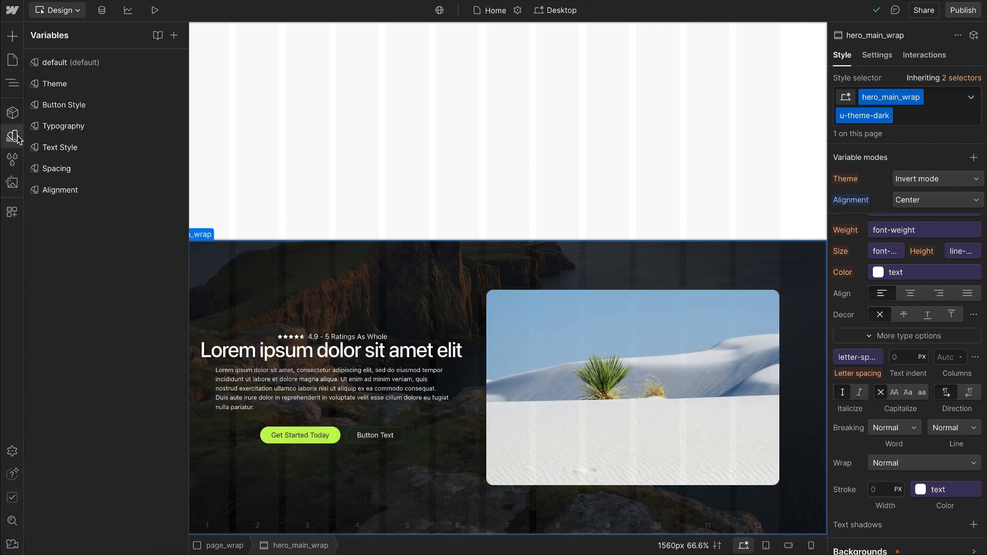
pyautogui.click(81, 191)
pyautogui.click(308, 105)
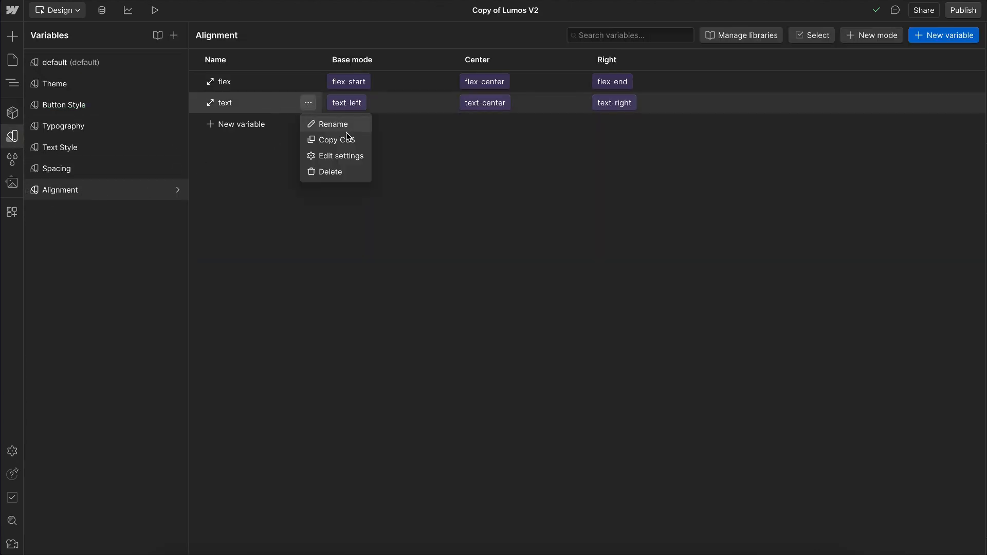
pyautogui.click(346, 140)
pyautogui.click(19, 134)
# Step: Add a custom text-align property with the value var(--_alignment---text) to hero_main_wrap
pyautogui.scroll(-7, 918, 266)
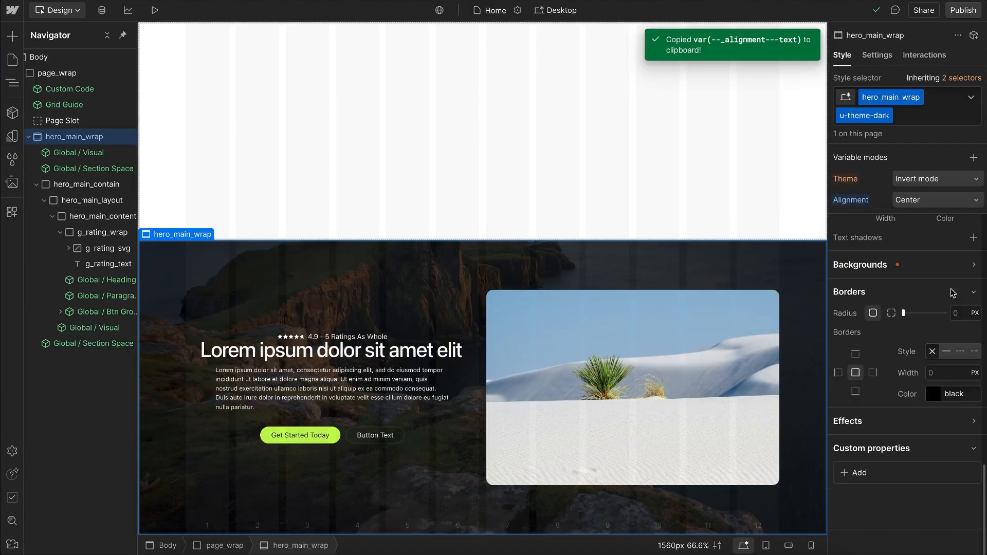
pyautogui.click(855, 470)
pyautogui.write('text-align')
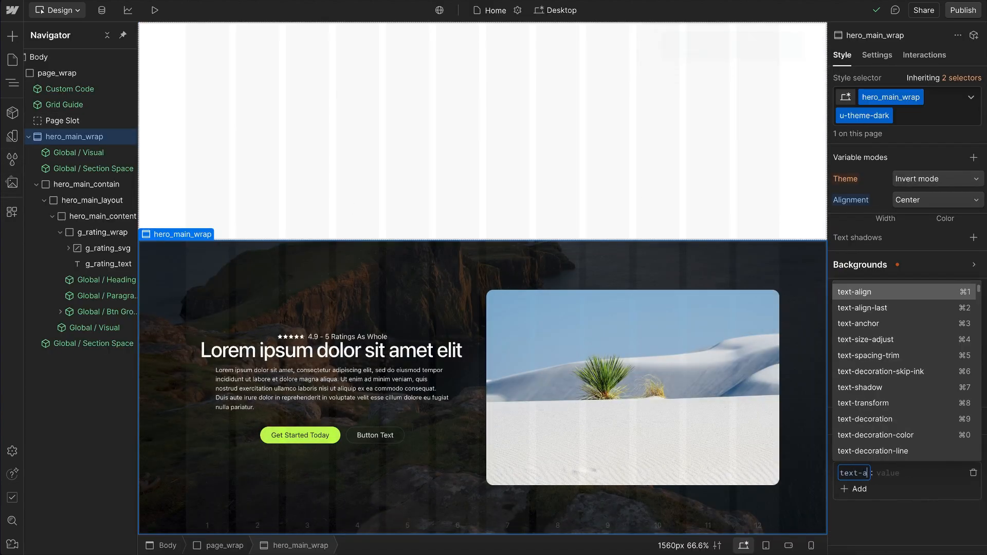
pyautogui.click(867, 293)
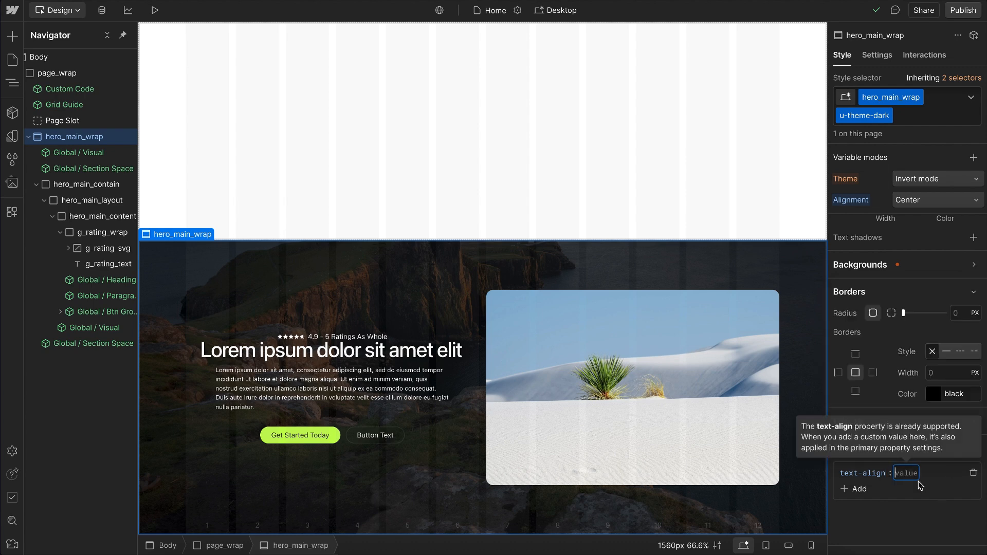
pyautogui.hotkey('ctrl', 'v')
pyautogui.press('Return')
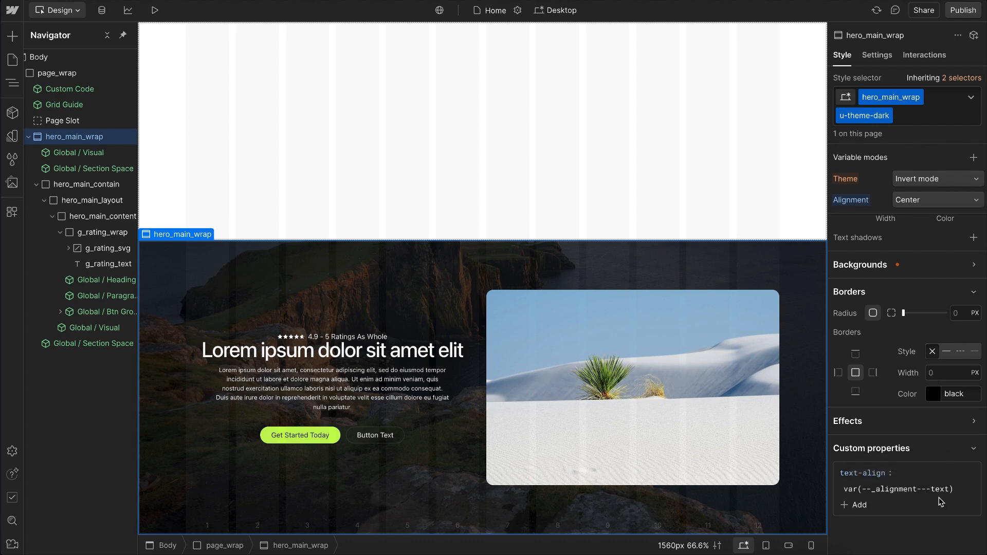
# Step: Test the Alignment variable mode of hero_main_wrap with Base, Right and Center
pyautogui.click(915, 200)
pyautogui.click(912, 225)
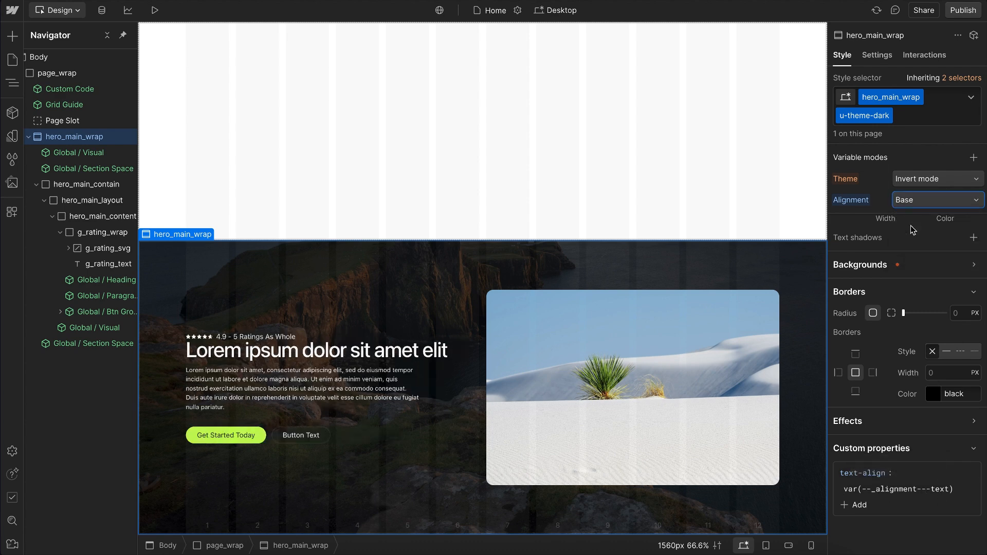
pyautogui.click(920, 201)
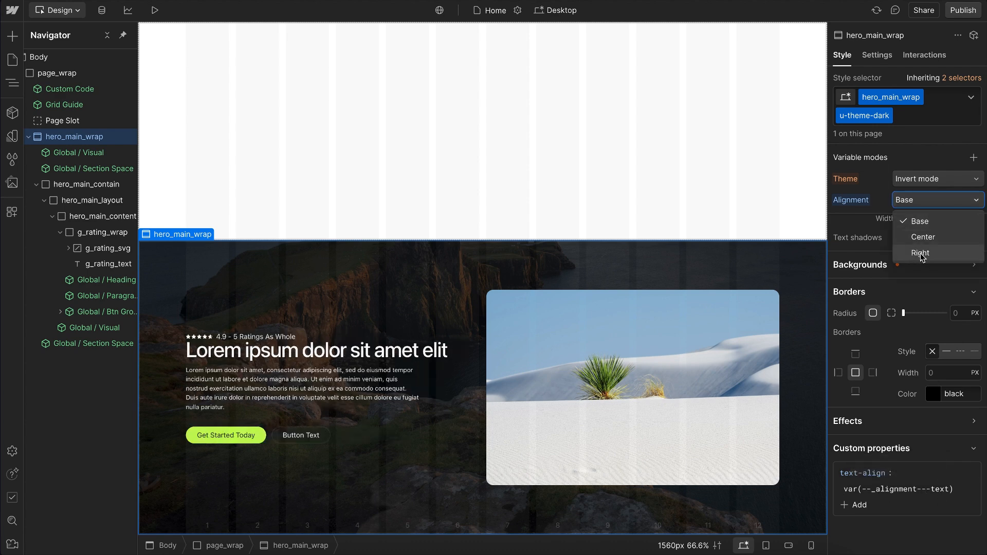
pyautogui.click(923, 255)
pyautogui.click(923, 200)
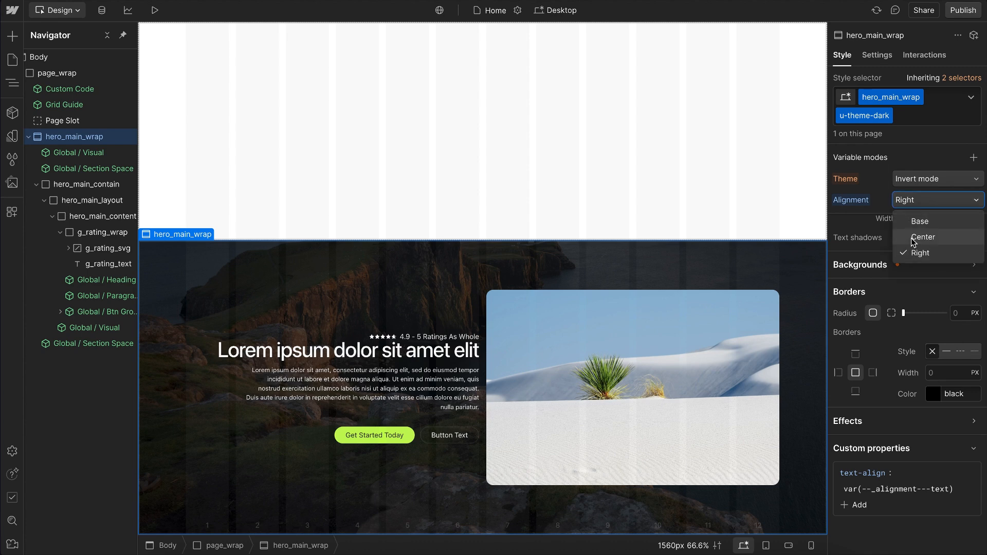
pyautogui.click(914, 240)
# Step: Reset the Alignment variable mode of hero_main_wrap and delete its custom text-align property
pyautogui.keyDown('alt'); pyautogui.click(852, 200); pyautogui.keyUp('alt')
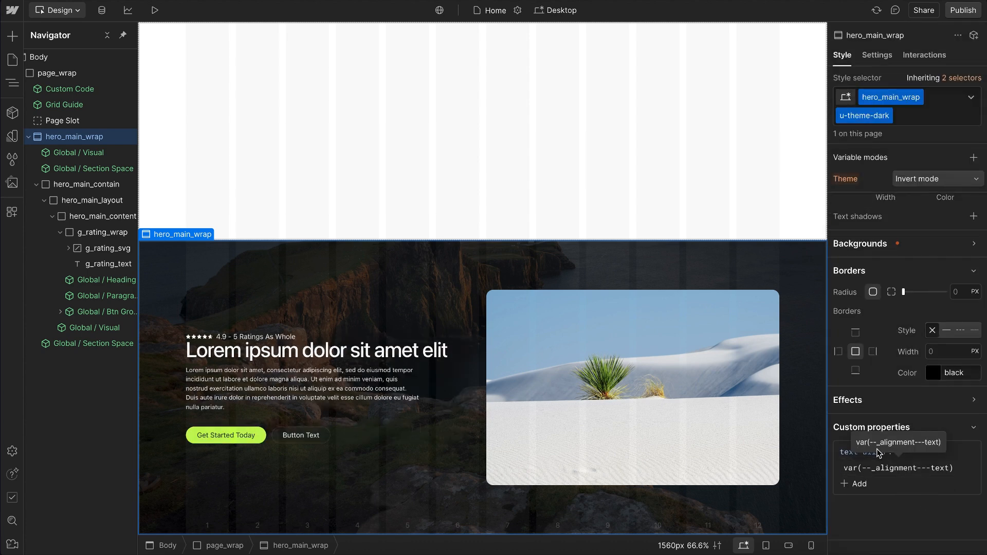
pyautogui.click(974, 460)
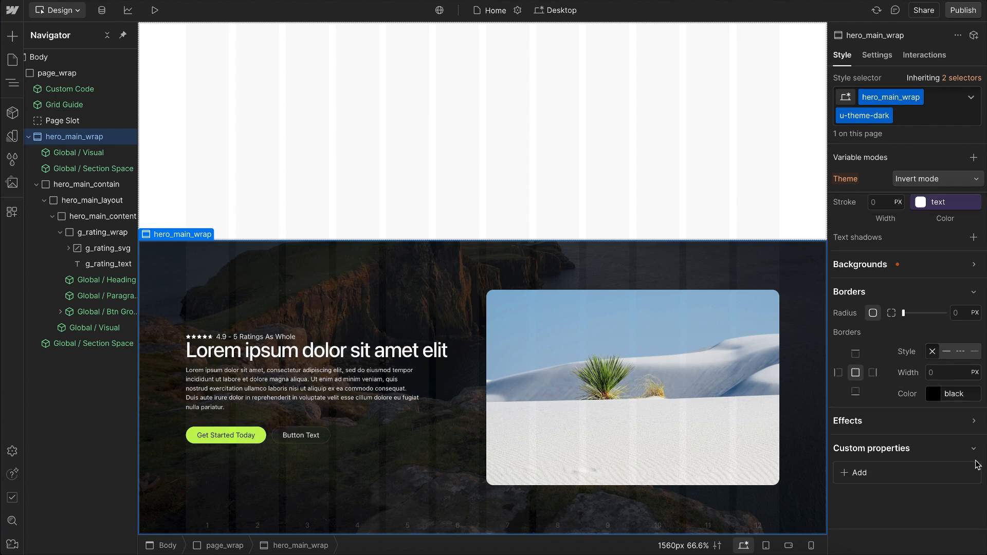
# Step: Add the existing global combo class u-alignment-center to hero_main_wrap
pyautogui.click(927, 117)
pyautogui.write('alignment-')
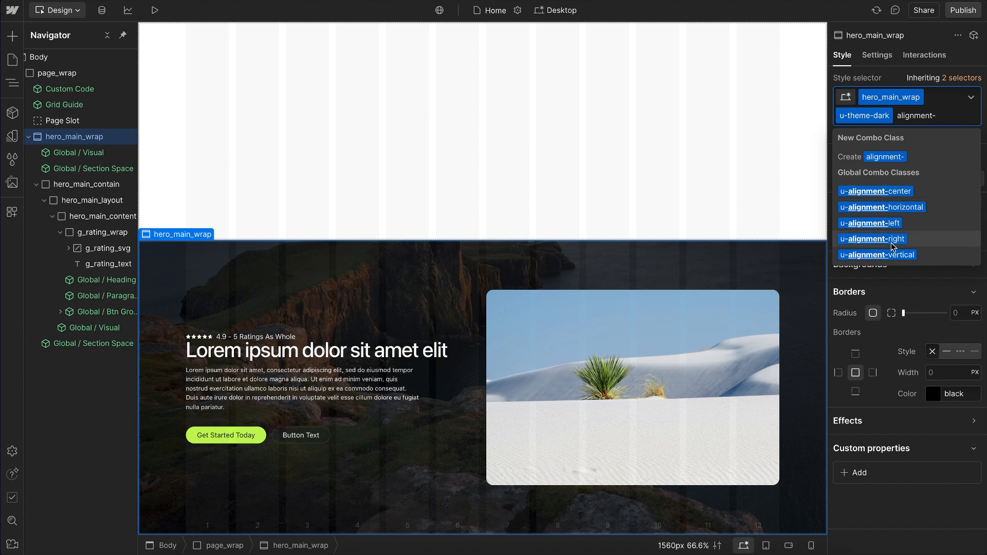
pyautogui.click(892, 194)
pyautogui.scroll(-1, 922, 479)
pyautogui.scroll(10, 899, 350)
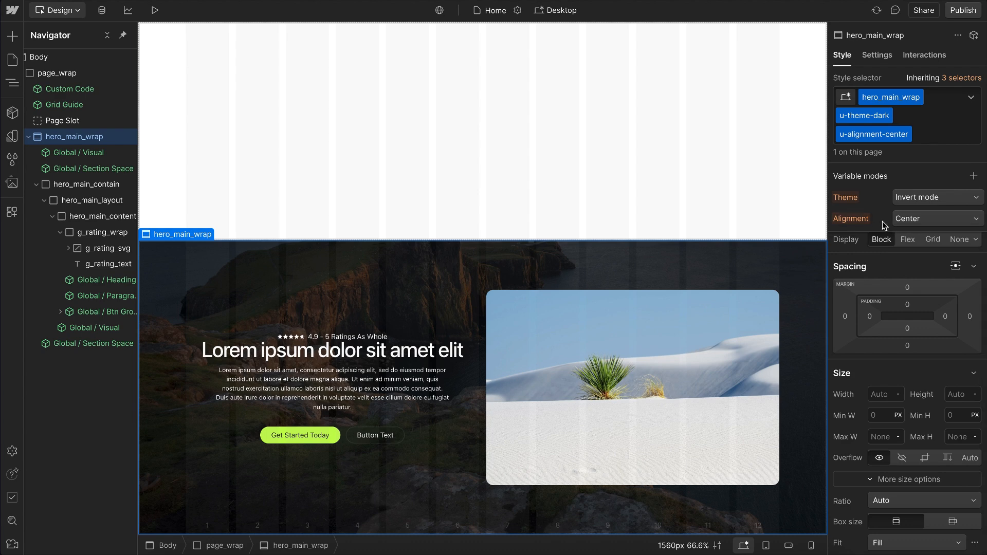
# Step: Turn g_rating_wrap into a component named Global / Rating in the Global group
pyautogui.click(405, 336)
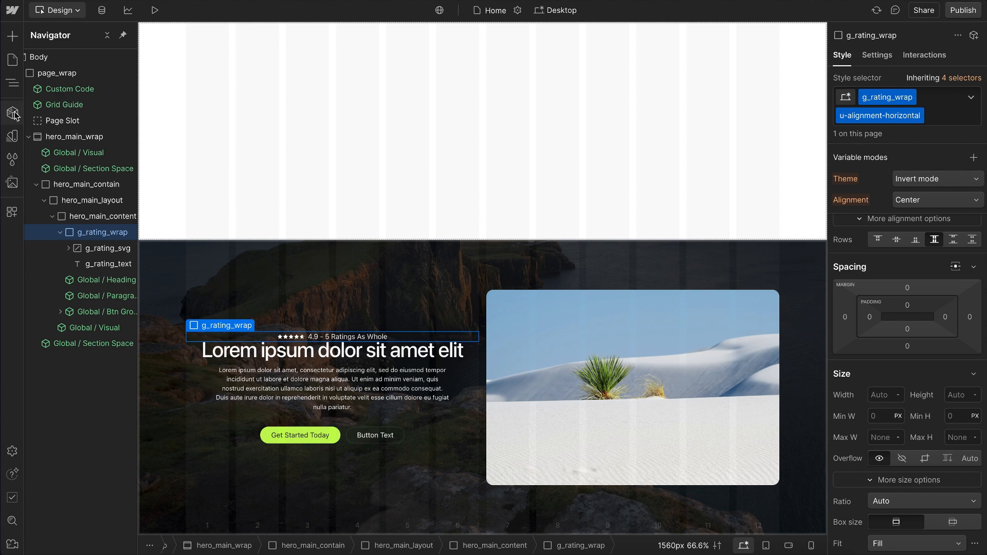
pyautogui.click(14, 113)
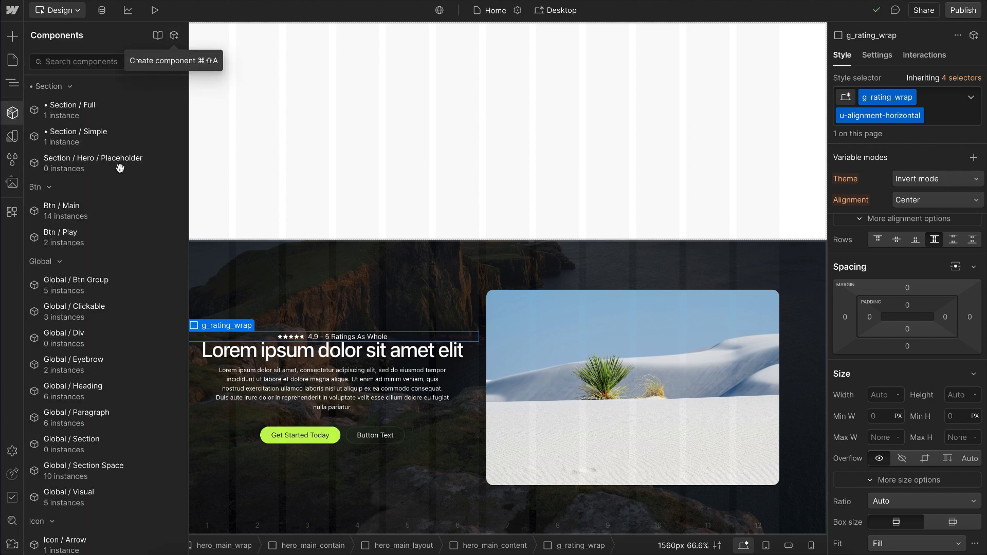
pyautogui.click(174, 36)
pyautogui.write('Global / Rating')
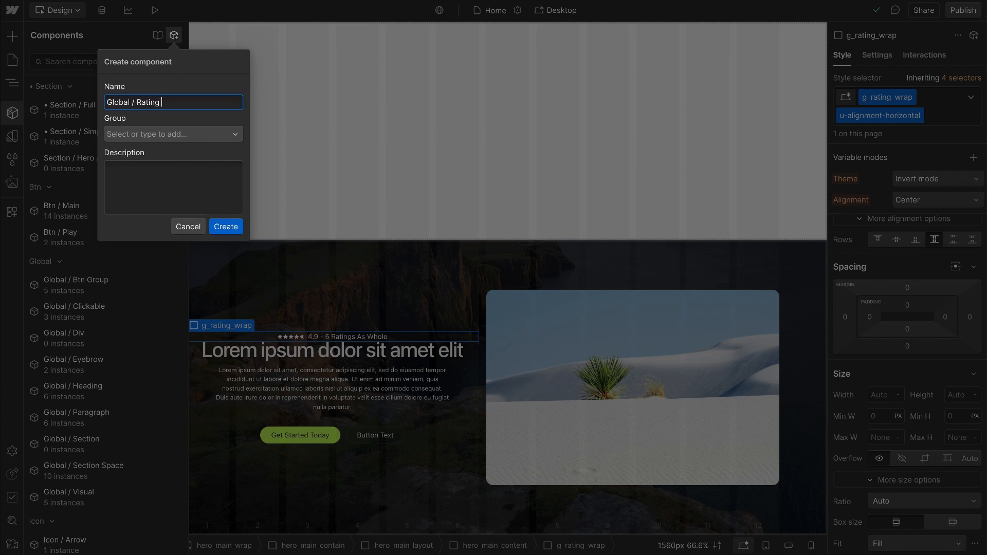
pyautogui.click(162, 135)
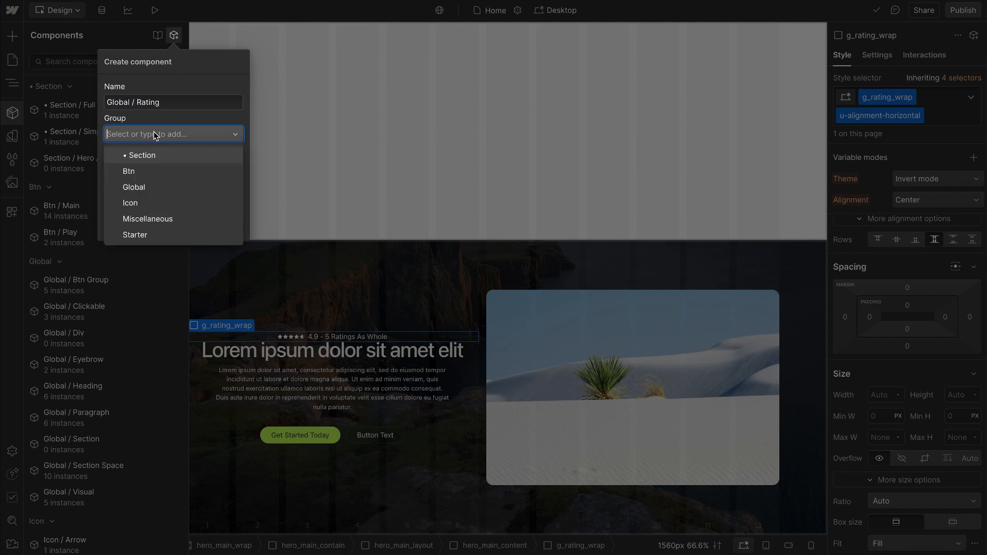
pyautogui.click(140, 190)
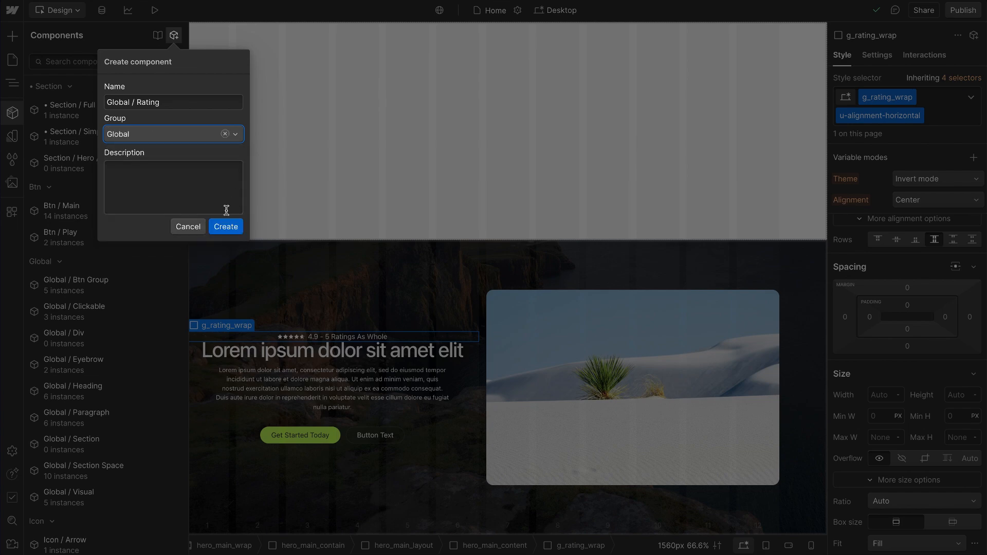
pyautogui.click(225, 225)
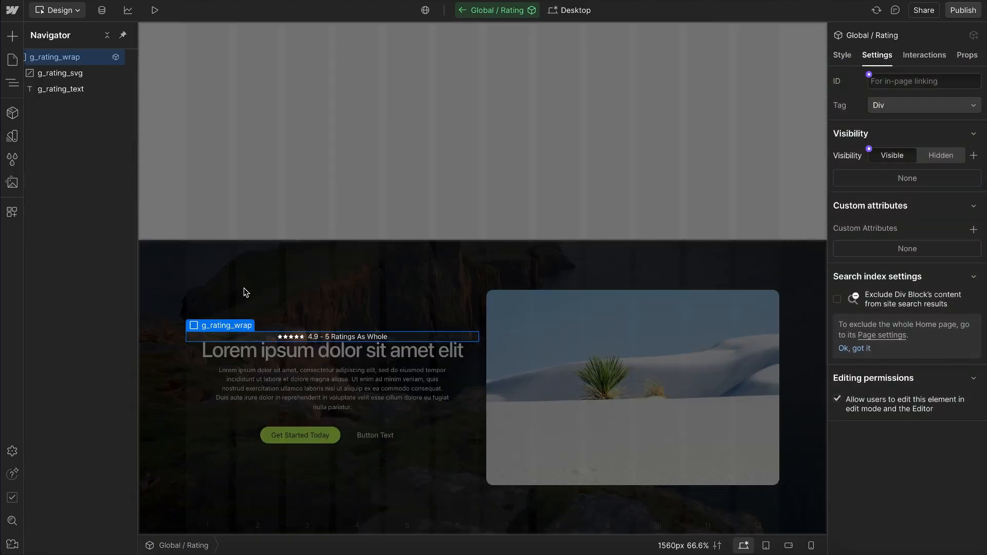
# Step: Add a custom class attribute with the value u-mb-4 to g_rating_wrap inside the Global / Rating component
pyautogui.click(972, 231)
pyautogui.write('class')
pyautogui.click(898, 305)
pyautogui.write('m')
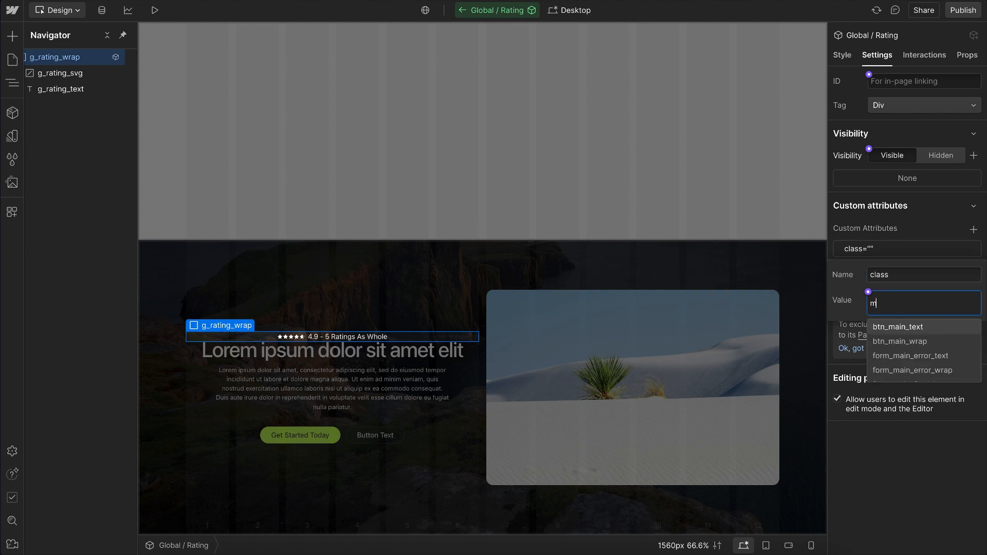
pyautogui.write('b-')
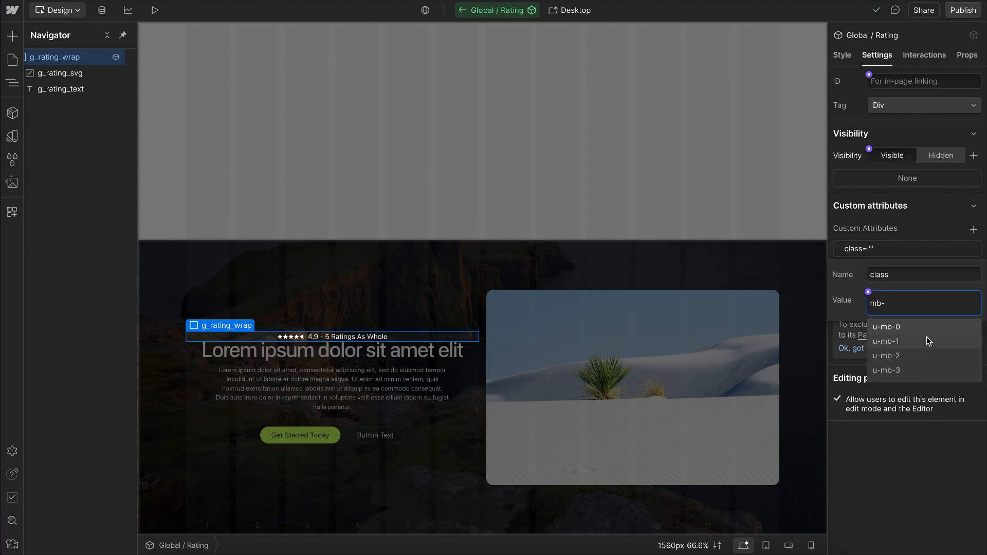
pyautogui.scroll(-1, 900, 372)
pyautogui.click(896, 374)
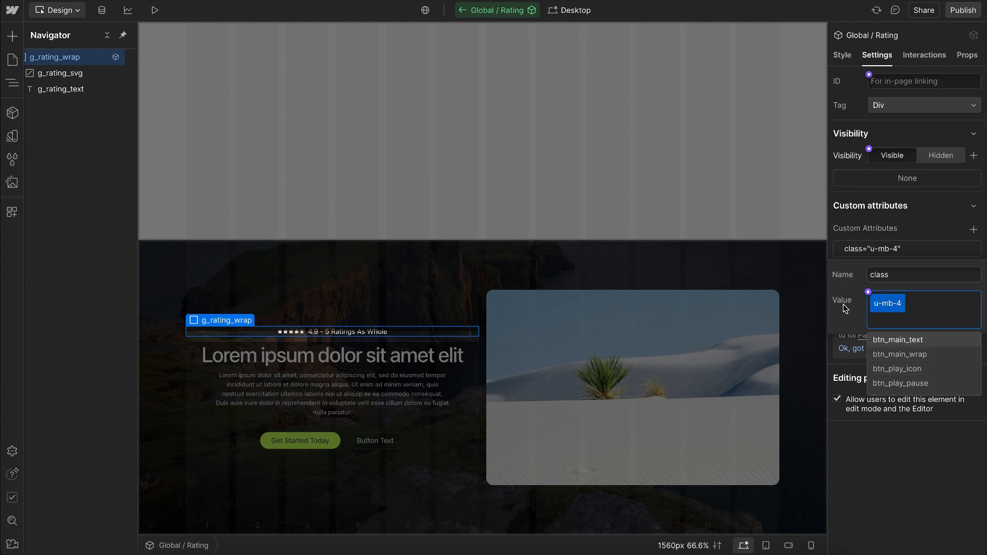
# Step: Connect the class attribute's value to a new component property named Class and exit the component
pyautogui.click(869, 292)
pyautogui.click(888, 308)
pyautogui.moveTo(942, 370); pyautogui.dragTo(834, 372)
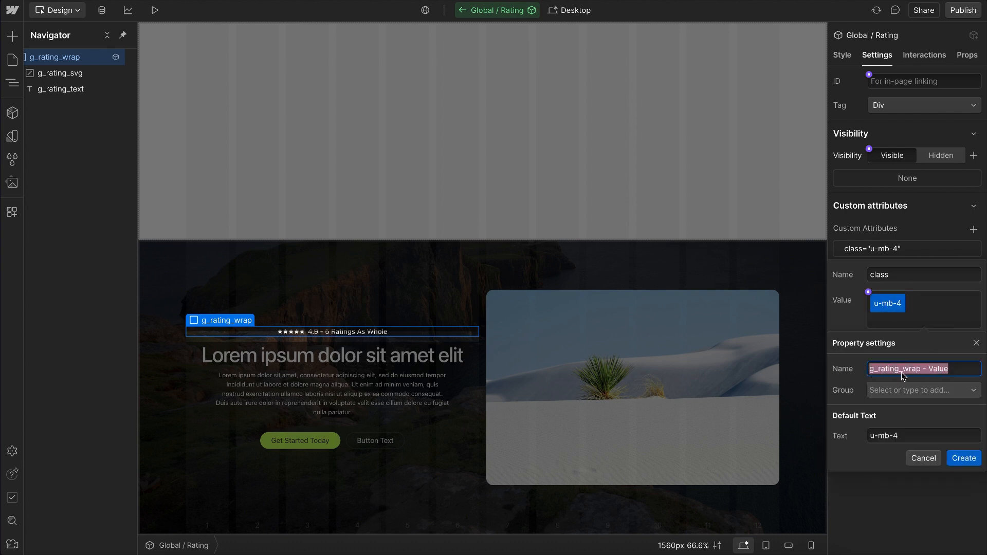
pyautogui.write('Class')
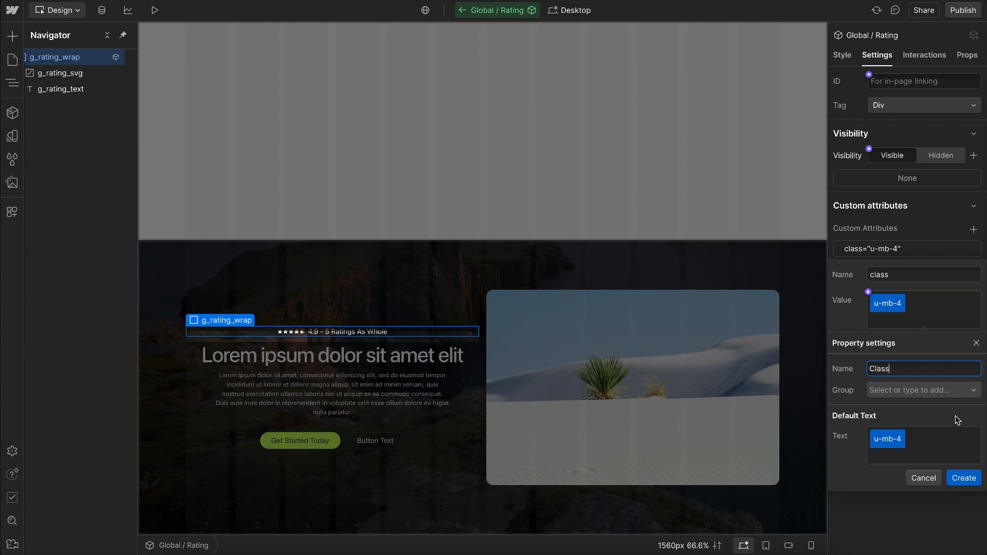
pyautogui.click(965, 478)
pyautogui.click(360, 318)
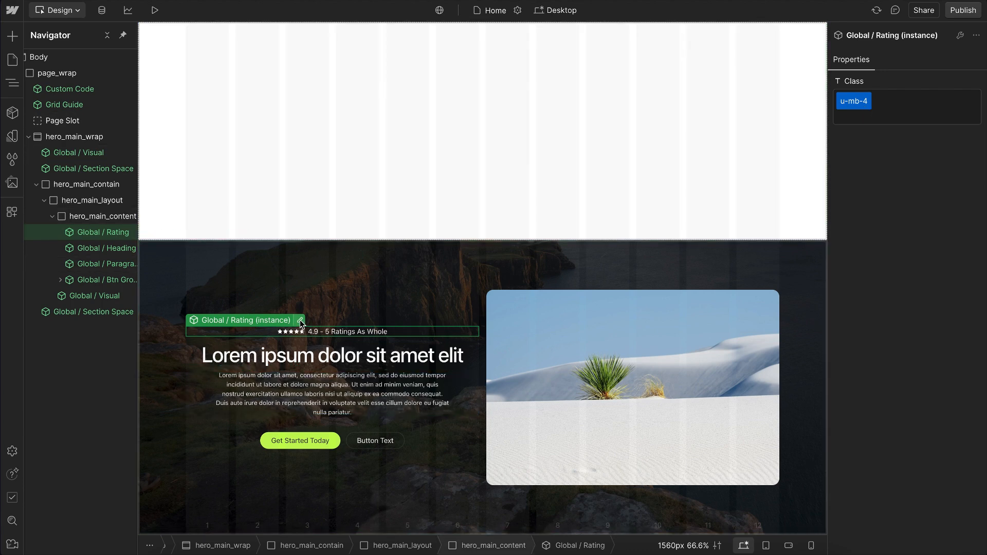
# Step: Inspect the default text of the Class property in the Global / Rating component and return to the page
pyautogui.click(301, 321)
pyautogui.click(967, 56)
pyautogui.click(893, 102)
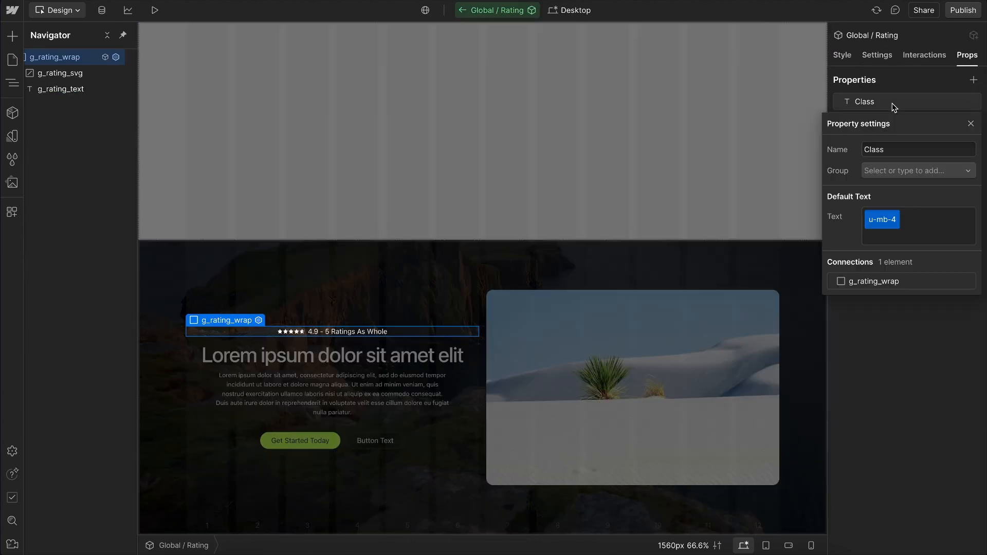
pyautogui.click(889, 222)
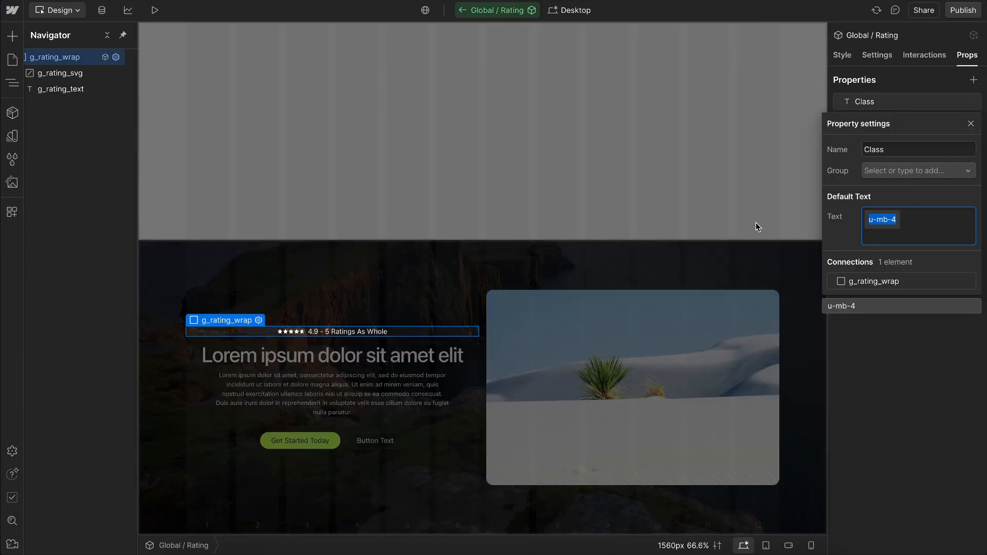
pyautogui.click(390, 313)
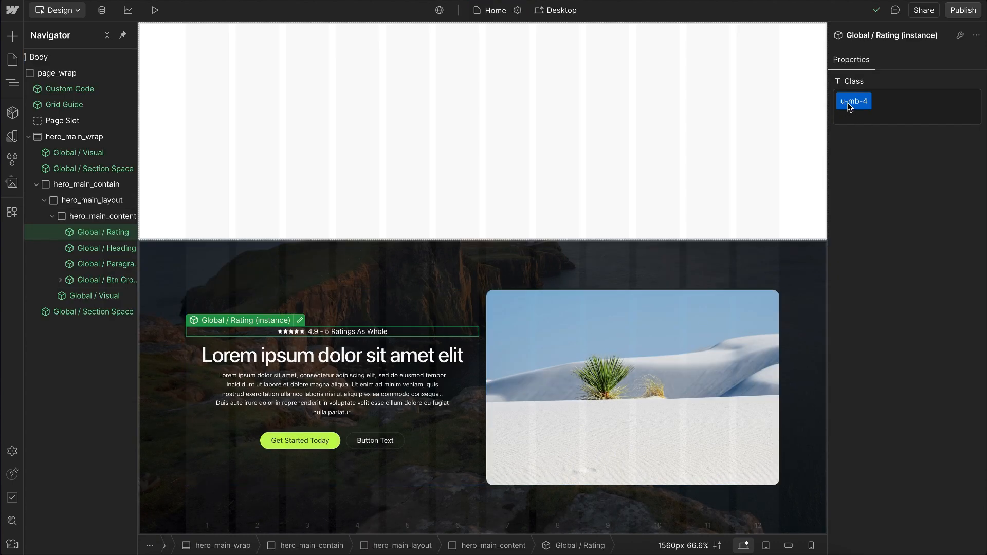
# Step: Try removing the class from the Global / Rating instance and reset its Class property to the default value
pyautogui.click(849, 106)
pyautogui.press('BackSpace')
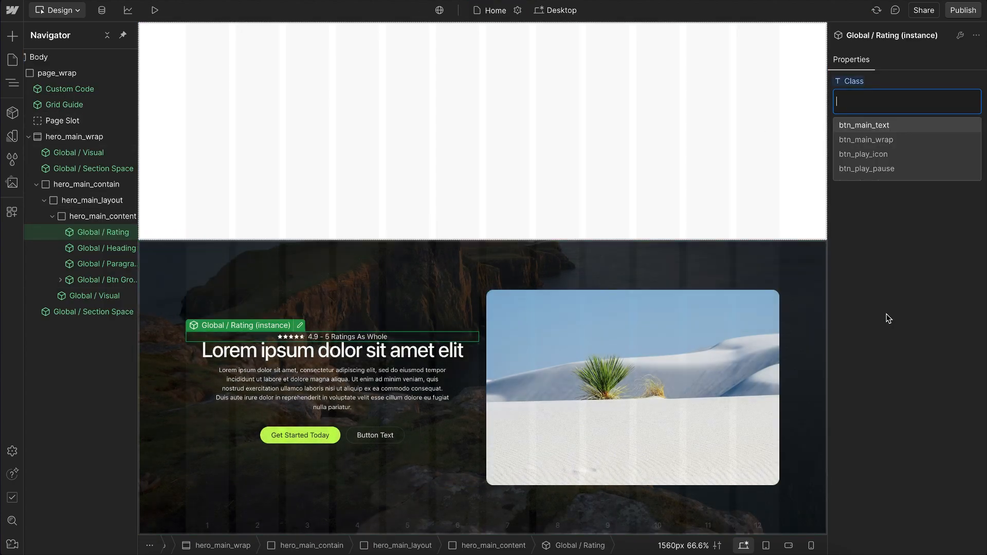
pyautogui.click(887, 315)
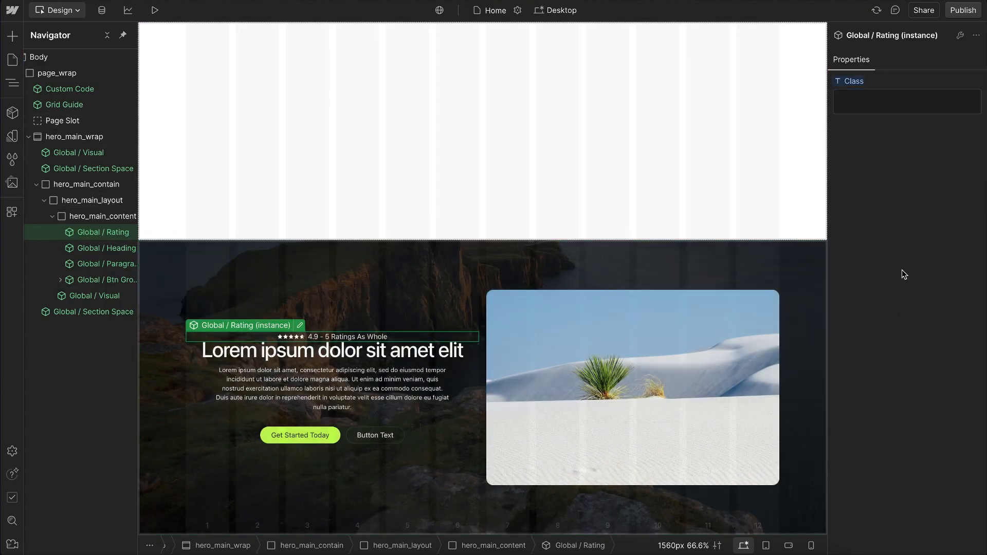
pyautogui.click(854, 81)
pyautogui.click(849, 102)
# Step: Change the Class property of the Global / Rating instance to u-mb-6
pyautogui.press('BackSpace')
pyautogui.write('6')
pyautogui.press('Return')
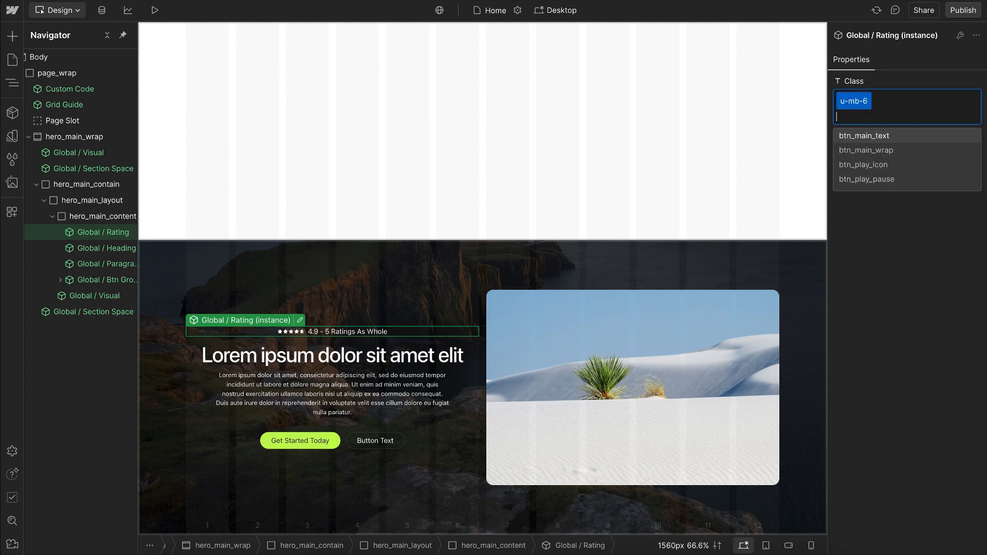
# Step: Commit the rating's Class value and set the Global / Btn Group instance's Group Visibility to Hidden
pyautogui.click(904, 84)
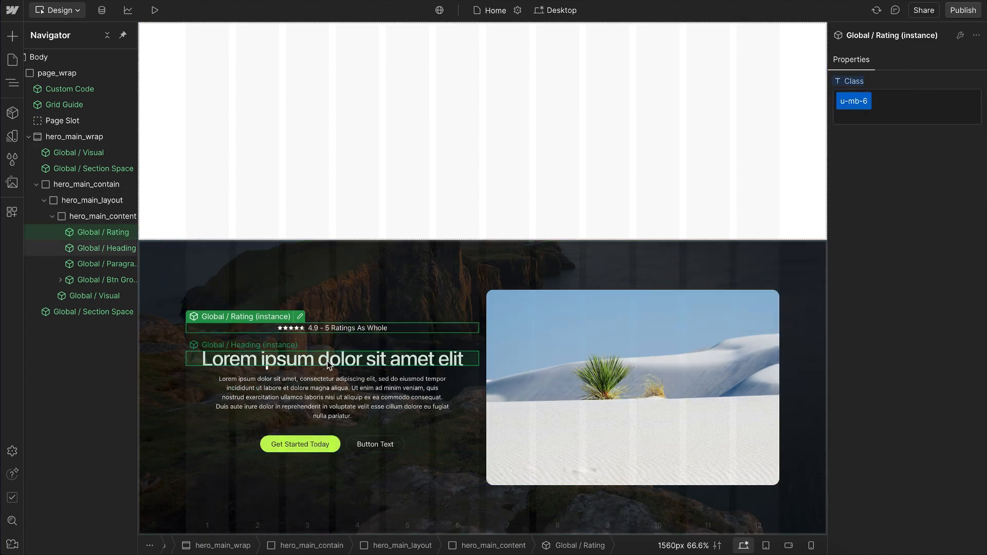
pyautogui.click(401, 446)
pyautogui.click(426, 451)
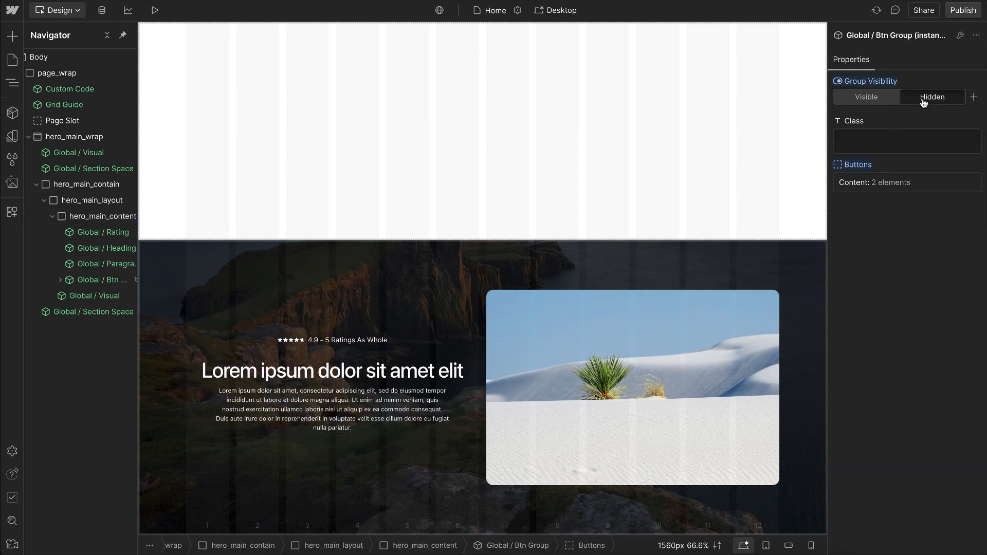
# Step: Add the u-margin-trim class to the hero_main_content block
pyautogui.click(341, 402)
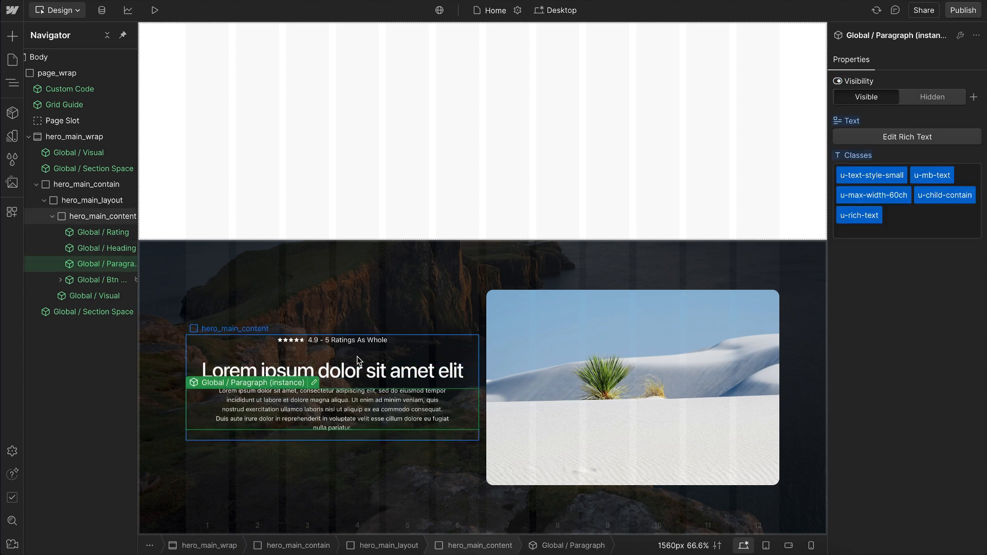
pyautogui.click(348, 436)
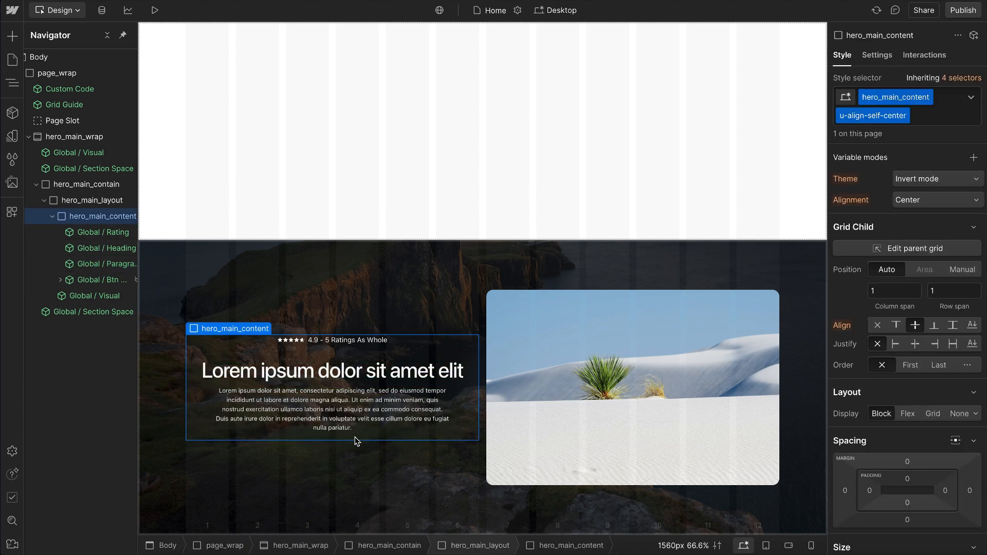
pyautogui.click(937, 115)
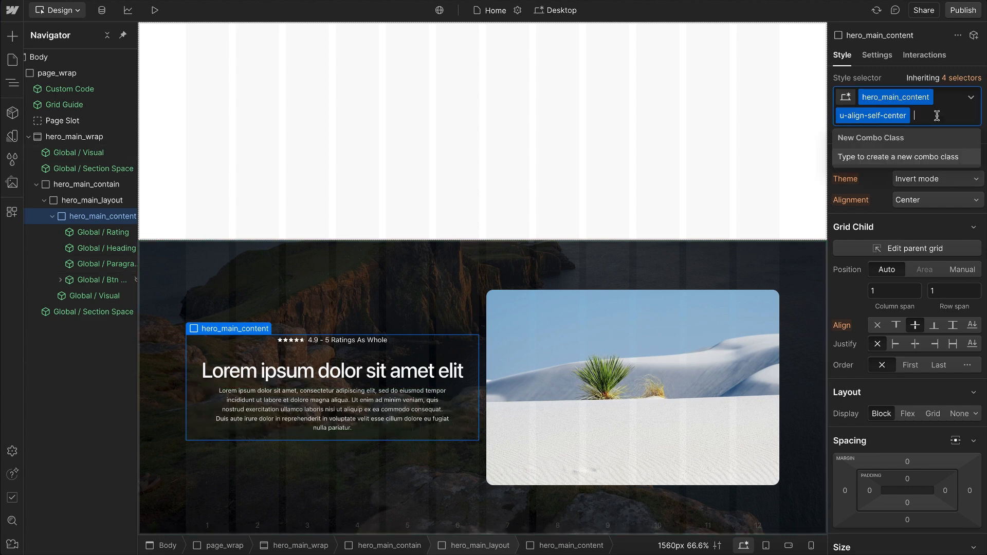
pyautogui.write('u-margin')
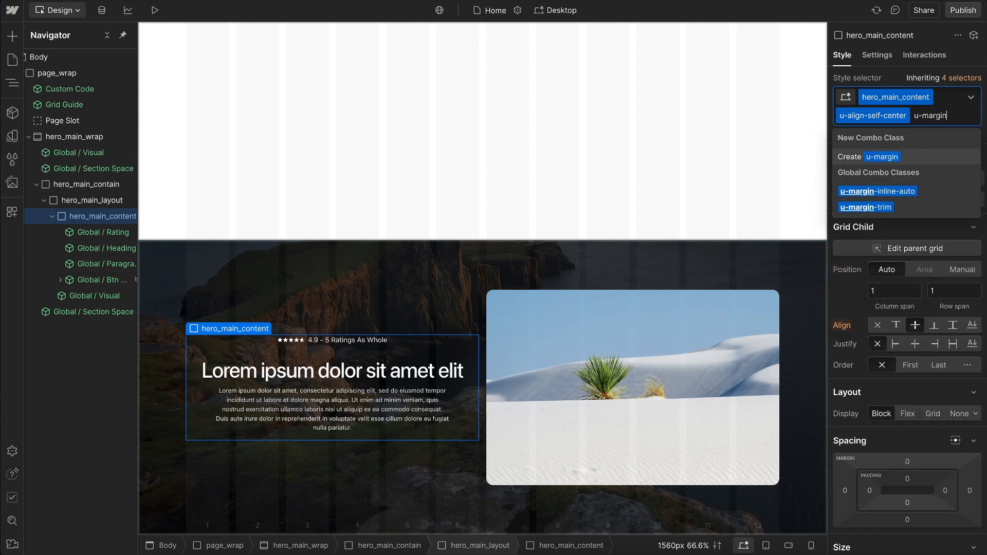
pyautogui.click(885, 208)
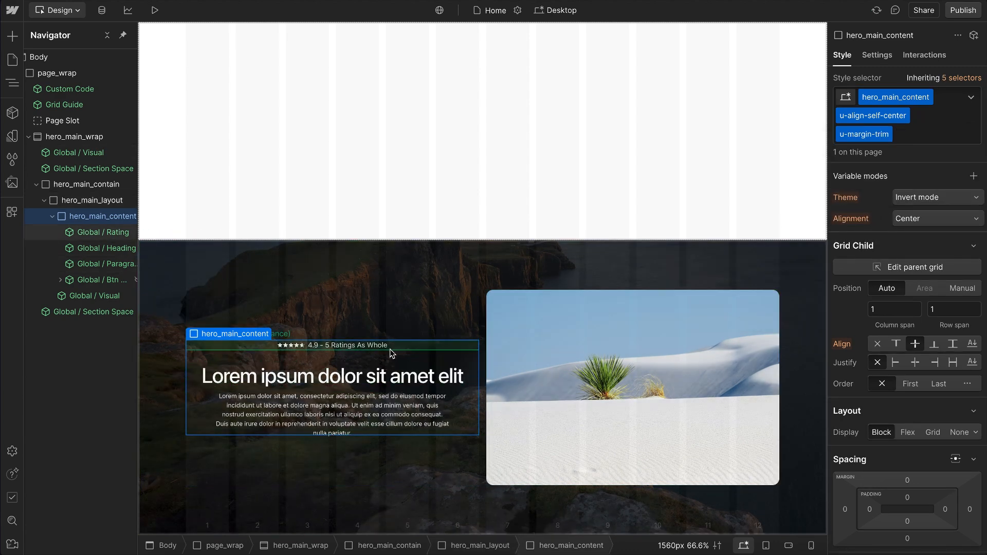
# Step: Set the Global / Btn Group instance's Group Visibility to Visible and reselect hero_main_content
pyautogui.click(102, 282)
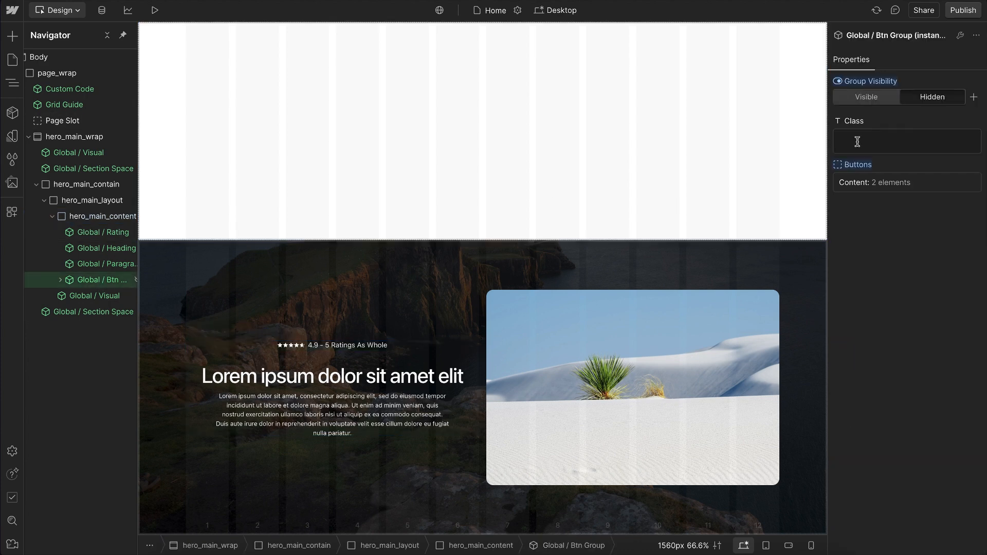
pyautogui.click(867, 97)
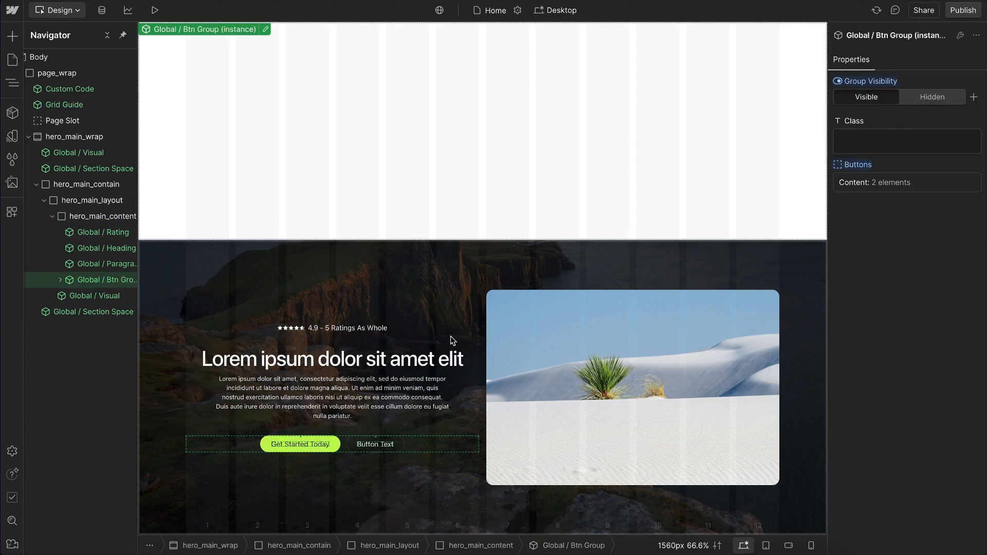
pyautogui.click(370, 346)
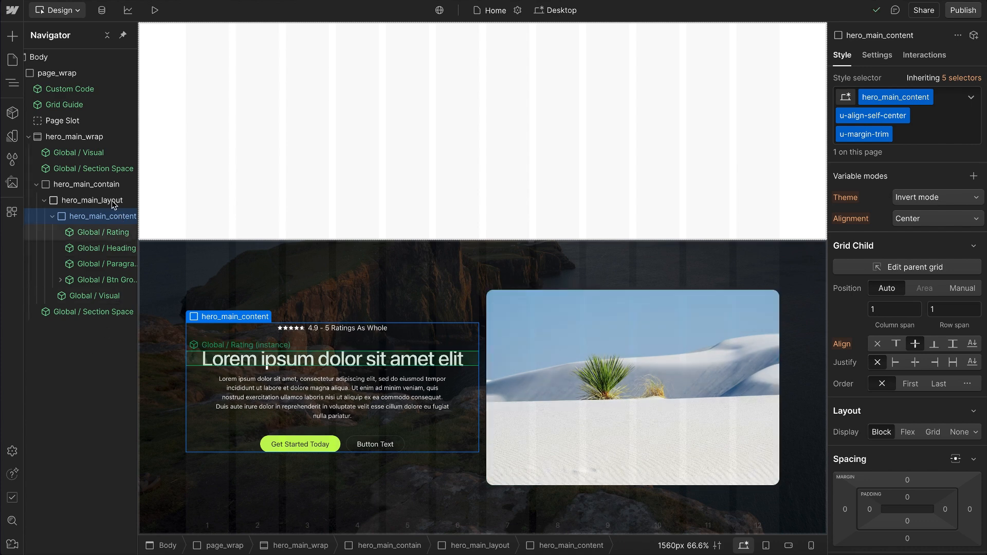
# Step: Create a component from hero_main_wrap named Section / Hero / Main in the • Section group
pyautogui.click(93, 137)
pyautogui.hotkey('shift', 'a')
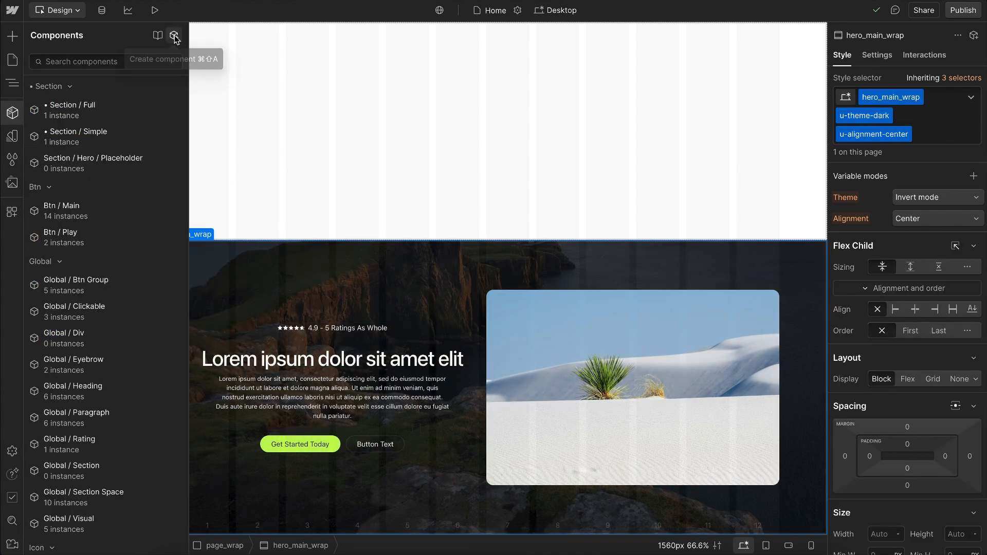
pyautogui.click(174, 35)
pyautogui.write('Section / Hero / Main')
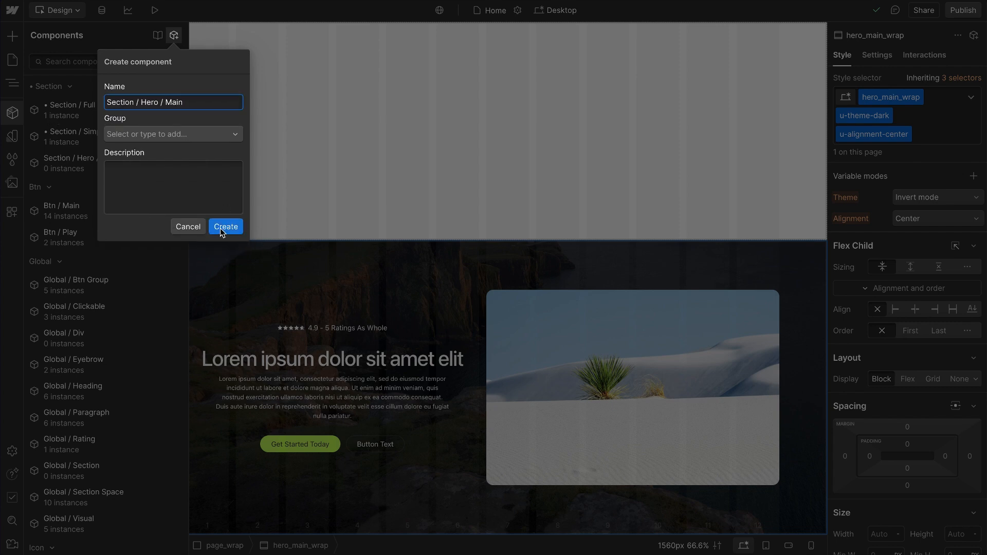
pyautogui.click(221, 227)
pyautogui.click(139, 139)
pyautogui.click(148, 157)
pyautogui.click(222, 226)
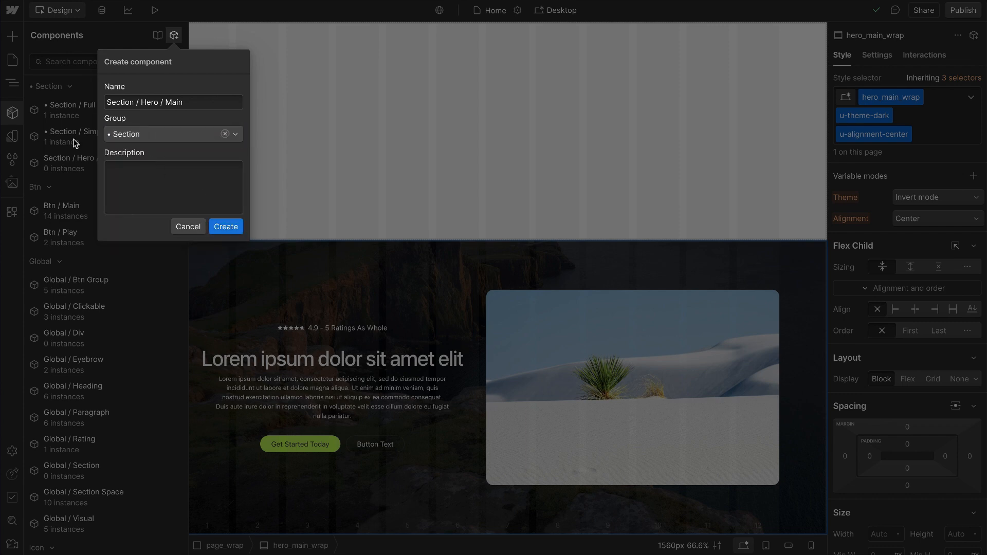
pyautogui.click(319, 155)
# Step: Search the quick finder for "section / hero" to look through the hero components, and close it
pyautogui.hotkey('ctrl', 'k')
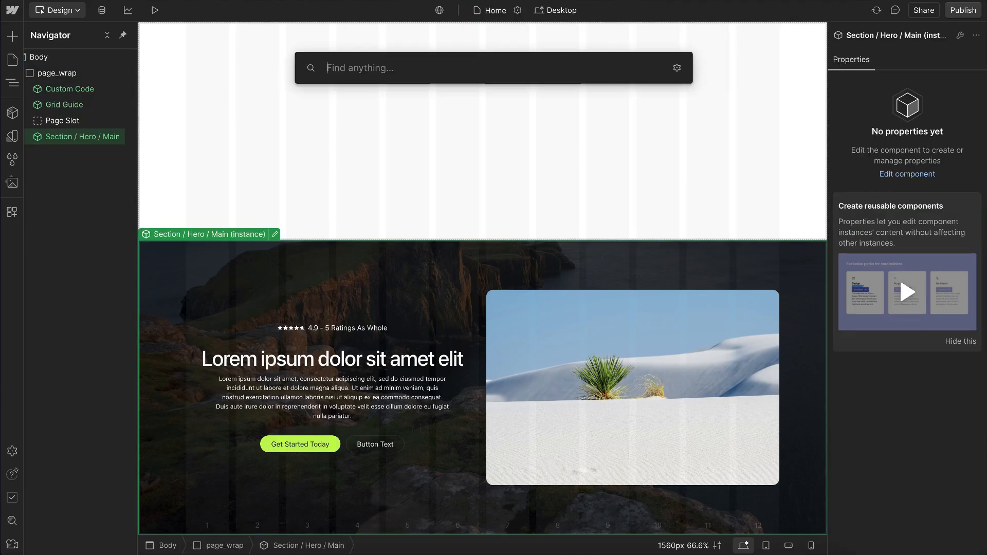
pyautogui.write('section / ')
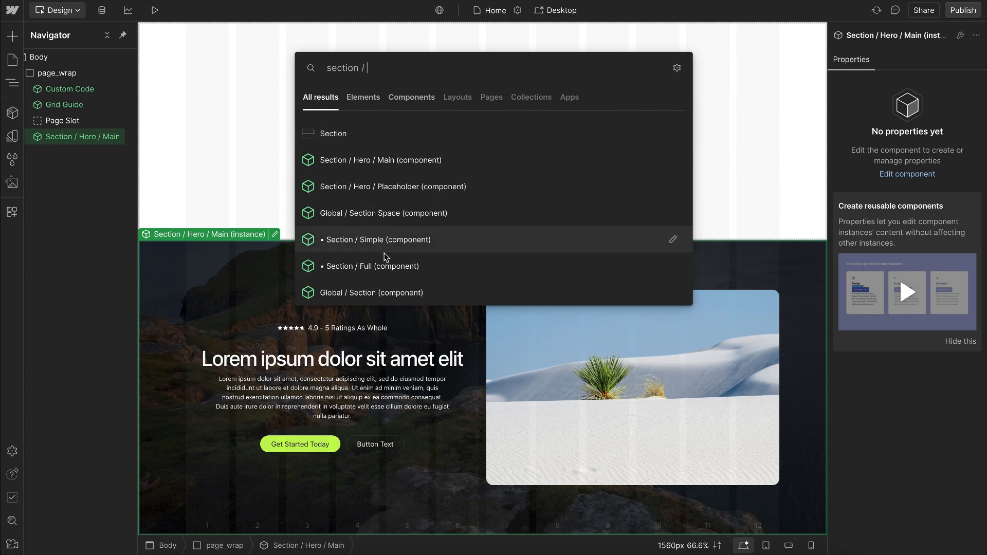
pyautogui.write('hero')
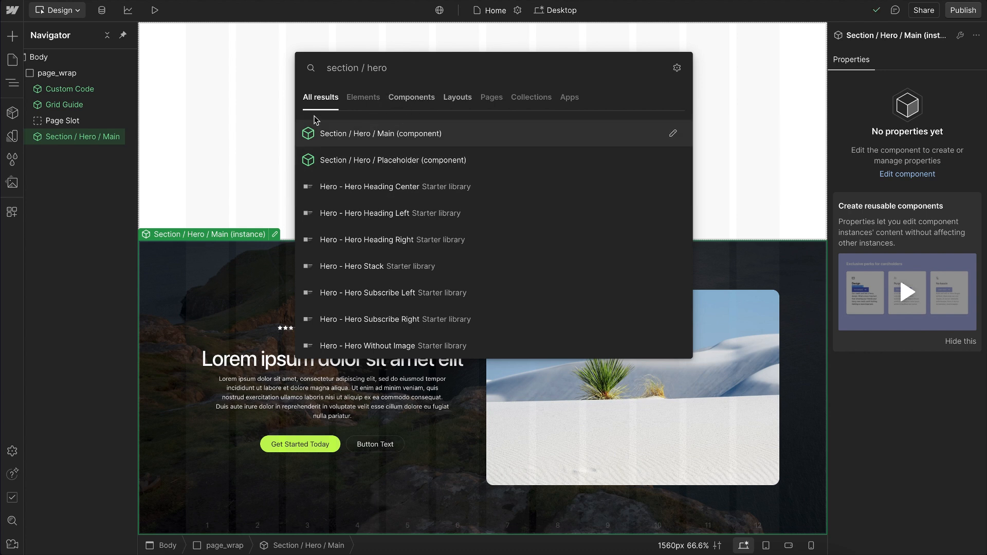
pyautogui.press('Escape')
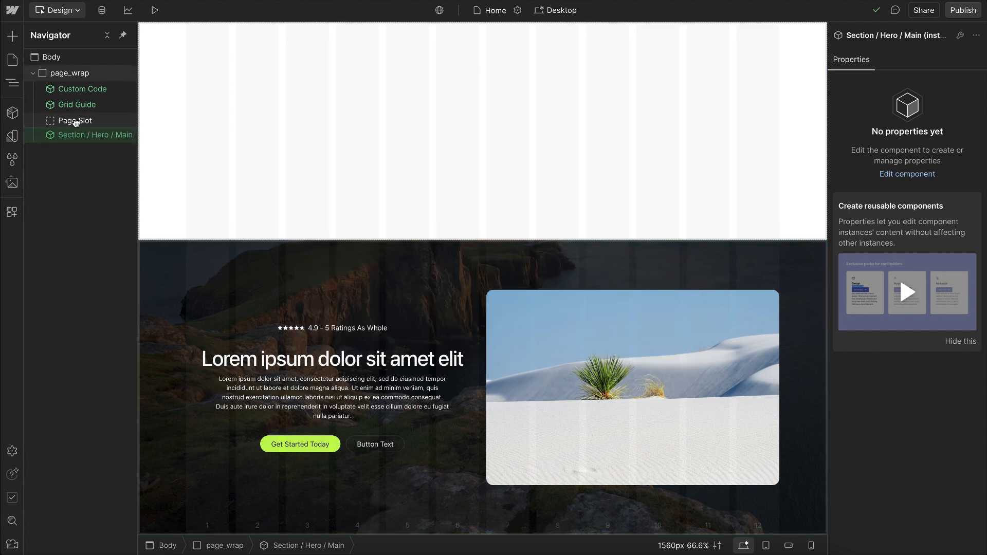
# Step: Move the Section / Hero / Main instance into the Page Slot
pyautogui.moveTo(77, 121); pyautogui.dragTo(78, 120)
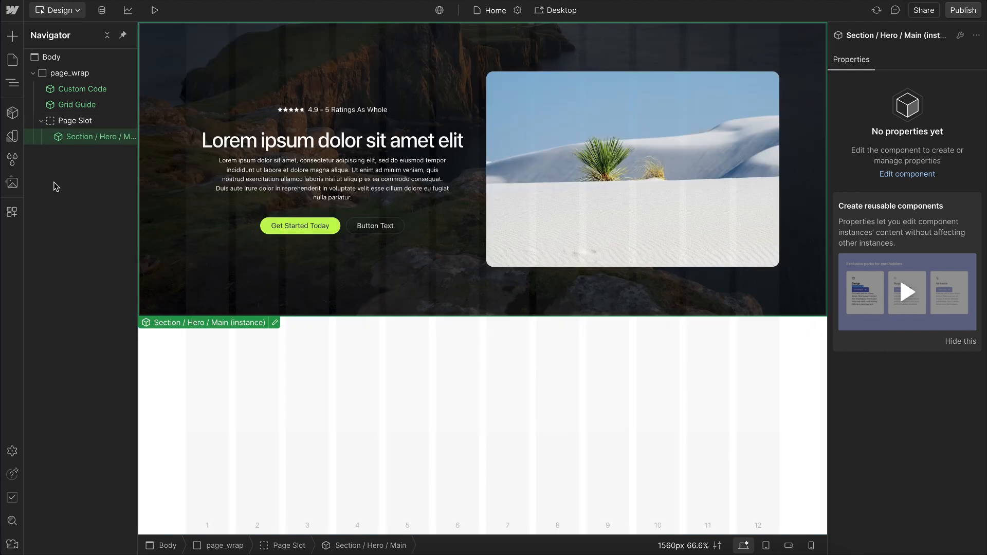
# Step: Preview the • Section / Simple and • Section / Full components in the component library
pyautogui.click(13, 113)
pyautogui.moveTo(80, 107)
pyautogui.moveTo(127, 135)
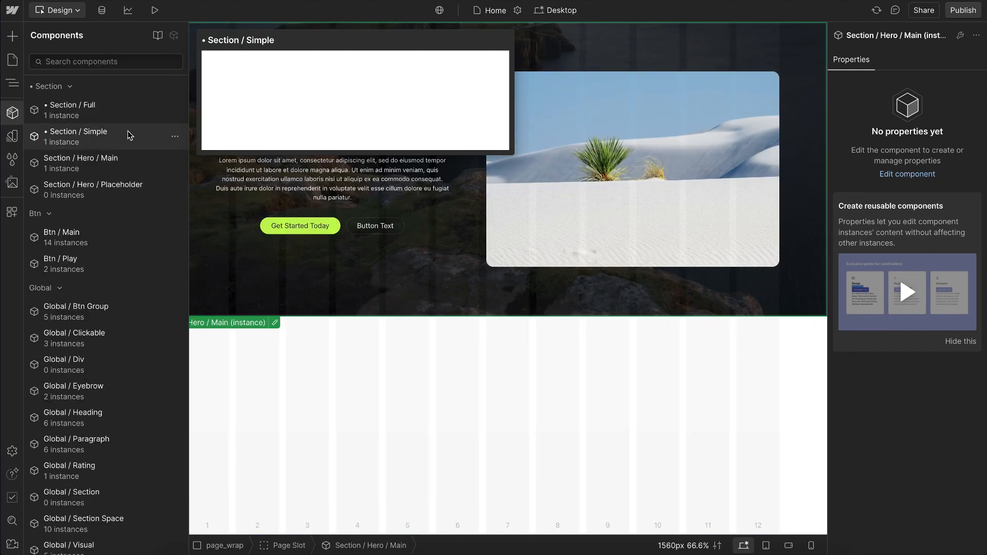
pyautogui.moveTo(125, 111)
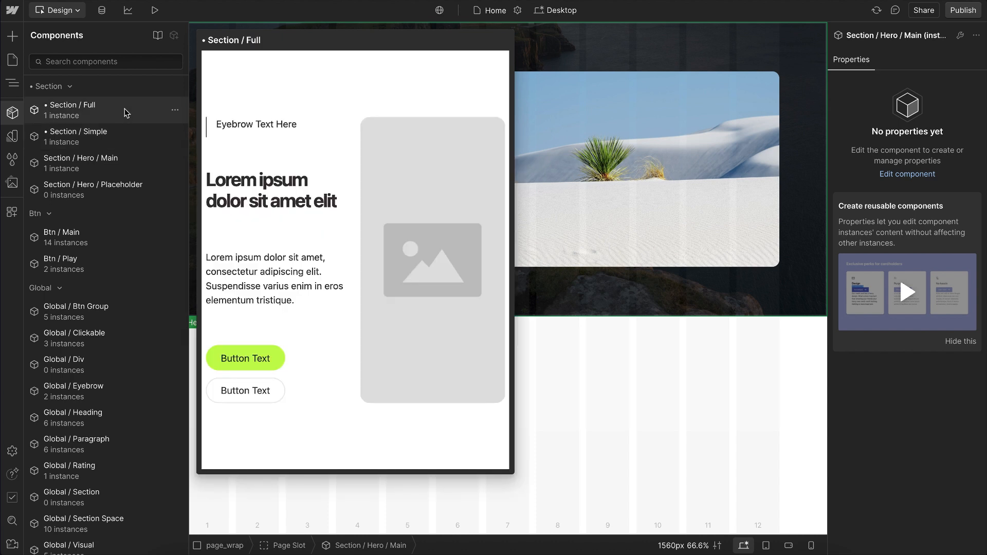
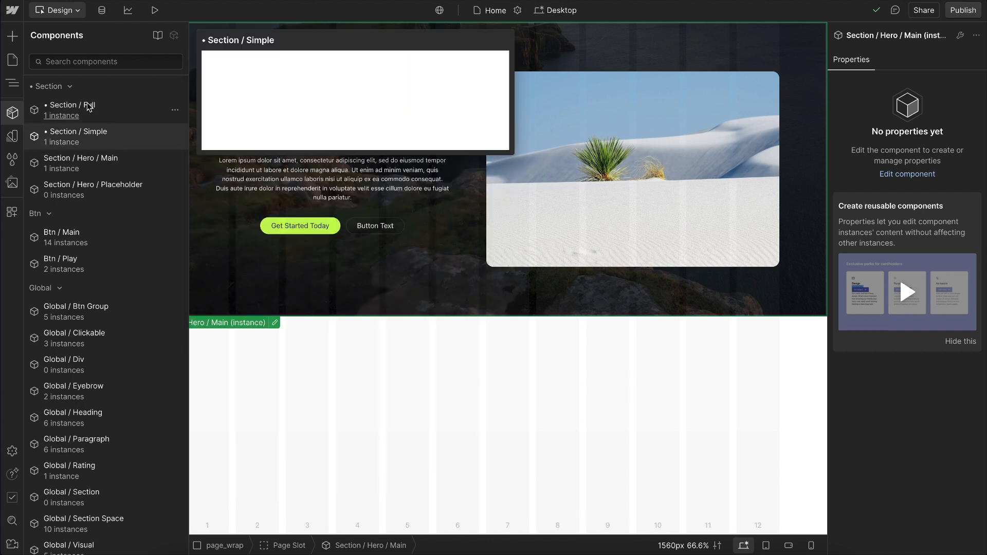
# Step: Duplicate the • Section / Full component as Section / CTA / Main in the • Section group
pyautogui.click(174, 111)
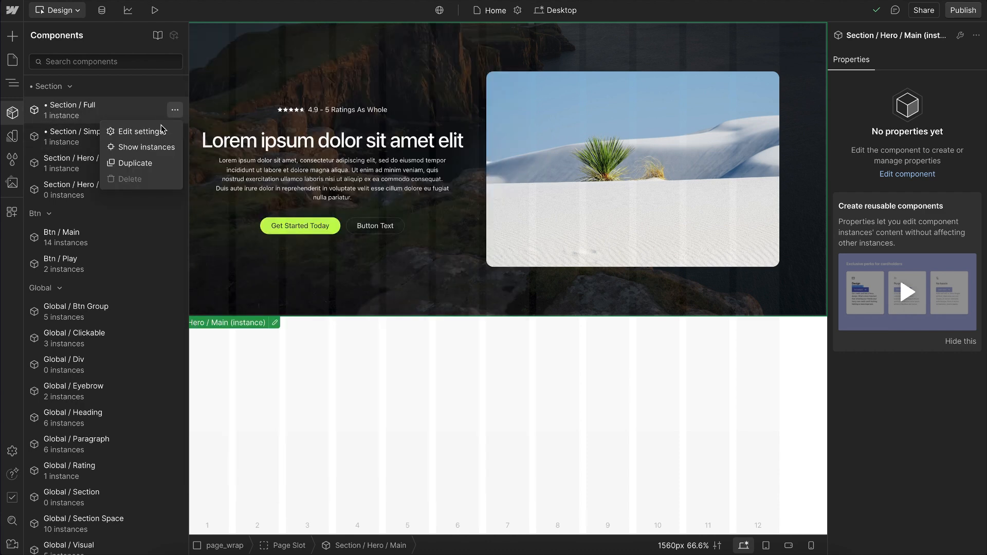
pyautogui.click(134, 163)
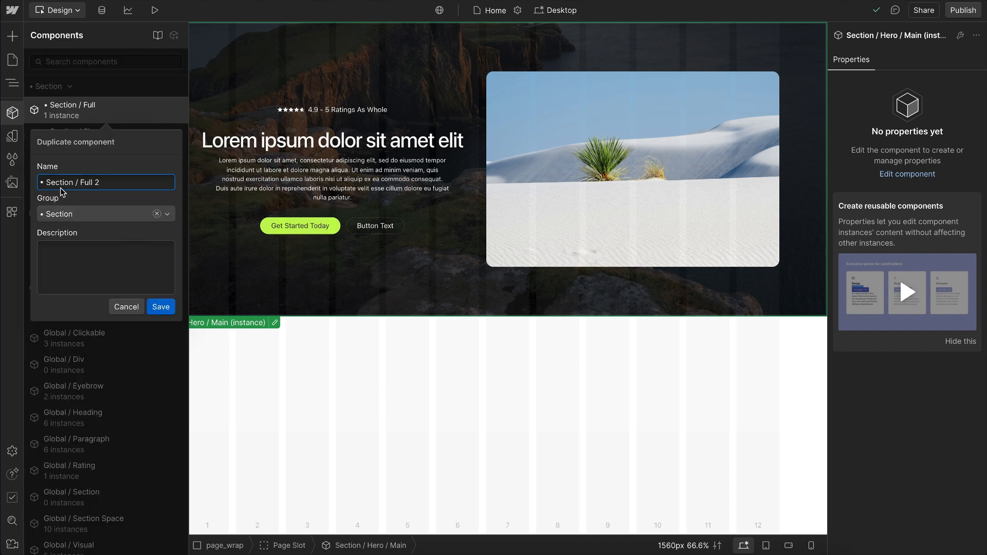
pyautogui.click(45, 183)
pyautogui.press('BackSpace')
pyautogui.press('BackSpace')
pyautogui.moveTo(100, 184); pyautogui.dragTo(74, 183)
pyautogui.press('BackSpace')
pyautogui.press('Home')
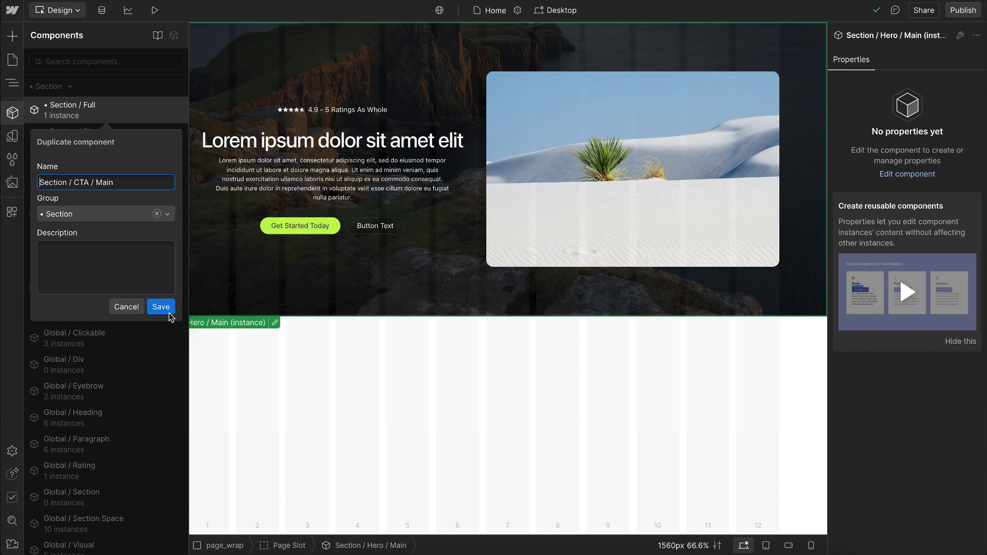
pyautogui.click(161, 307)
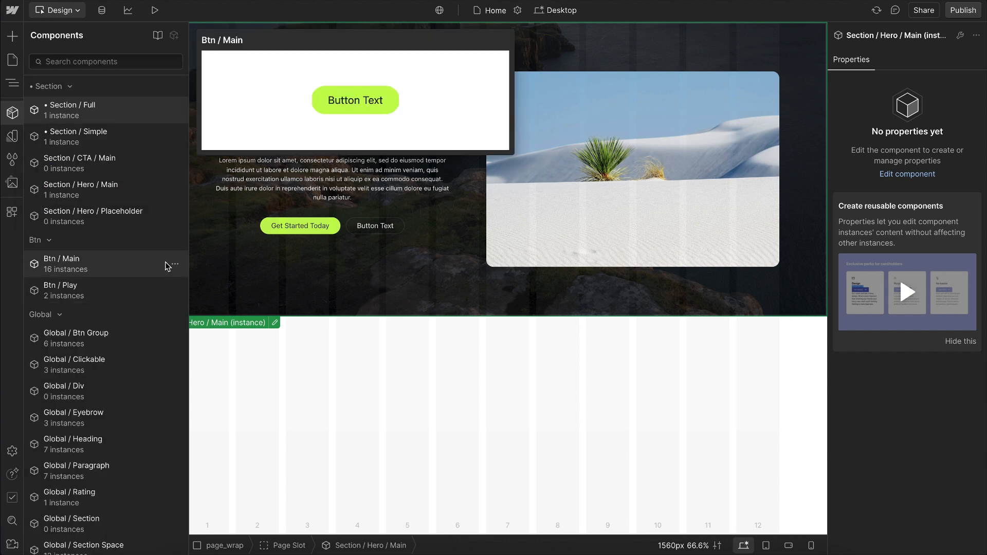
# Step: Add a Section / CTA / Main instance below the hero in the Page Slot and look through its property groups
pyautogui.click(78, 165)
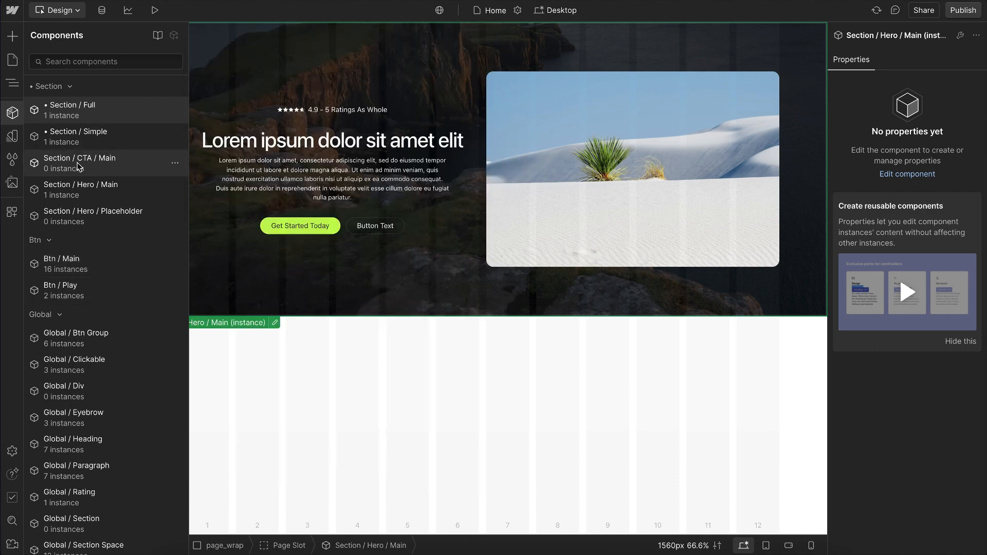
pyautogui.scroll(-3, 334, 433)
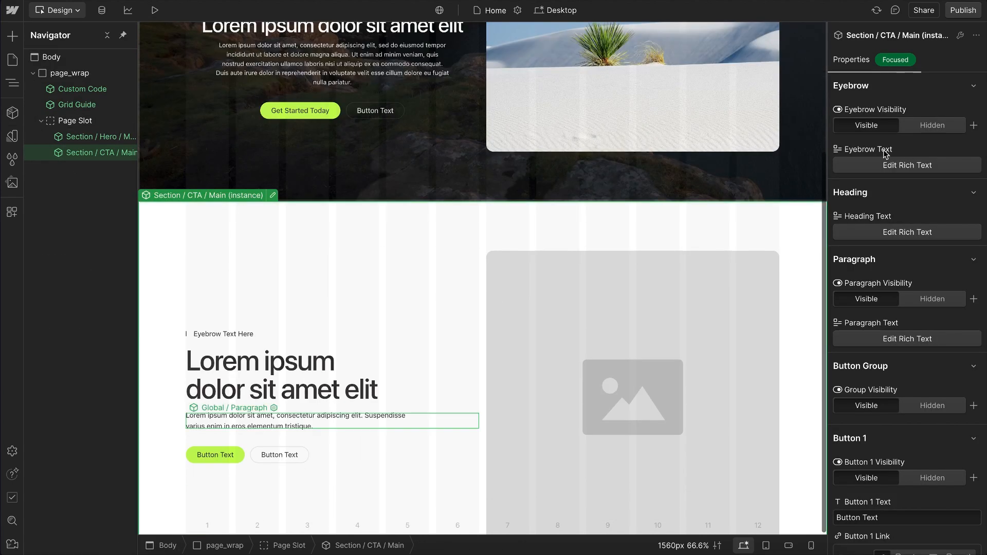
pyautogui.keyDown('alt'); pyautogui.click(880, 86); pyautogui.keyUp('alt')
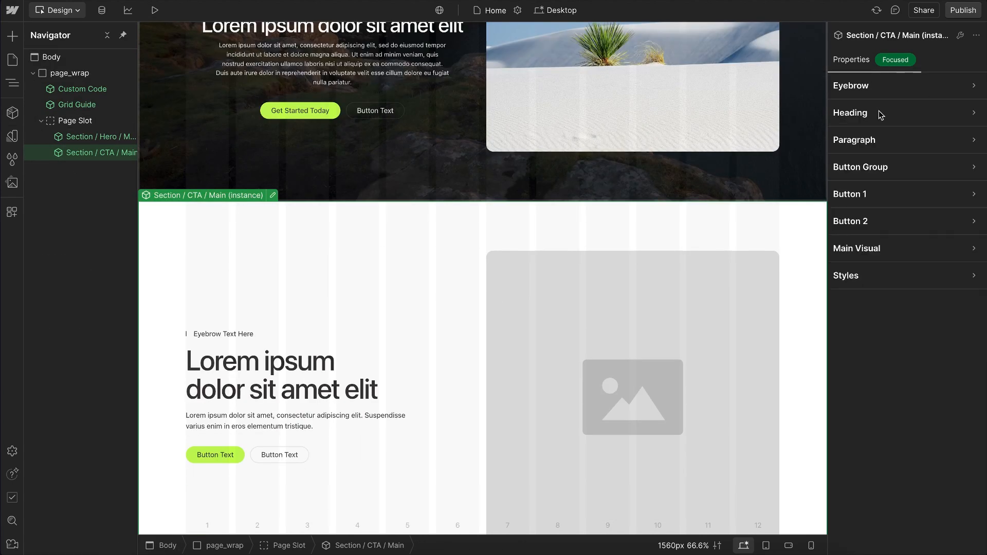
pyautogui.click(881, 114)
pyautogui.click(892, 123)
pyautogui.click(868, 192)
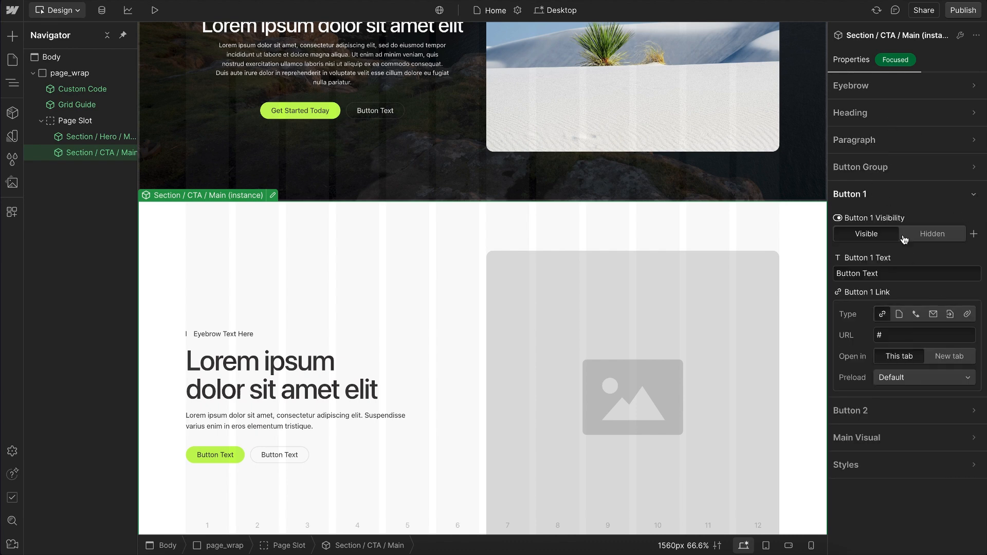
pyautogui.click(880, 198)
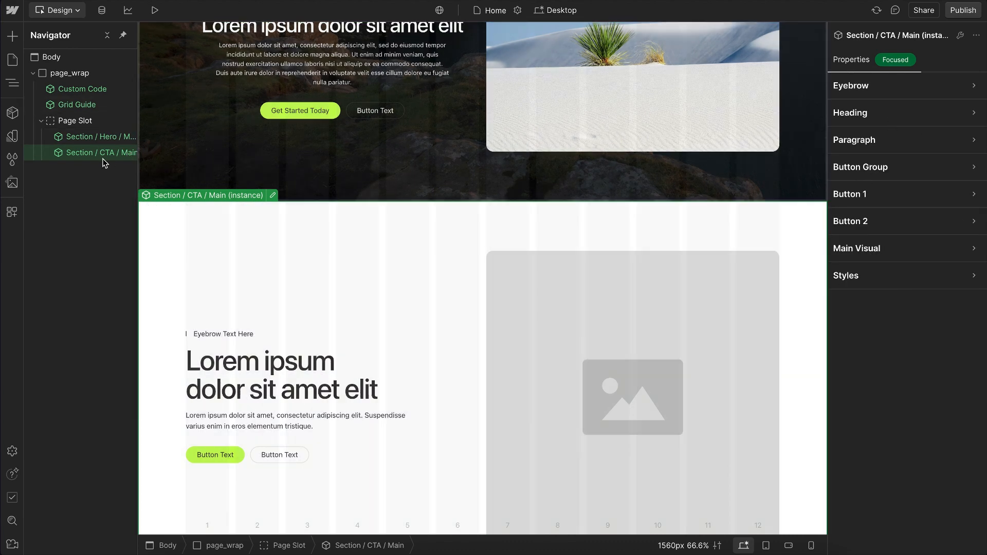
# Step: Open the Section / CTA / Main component for editing and give its root section the class cta_main_wrap
pyautogui.doubleClick(107, 154)
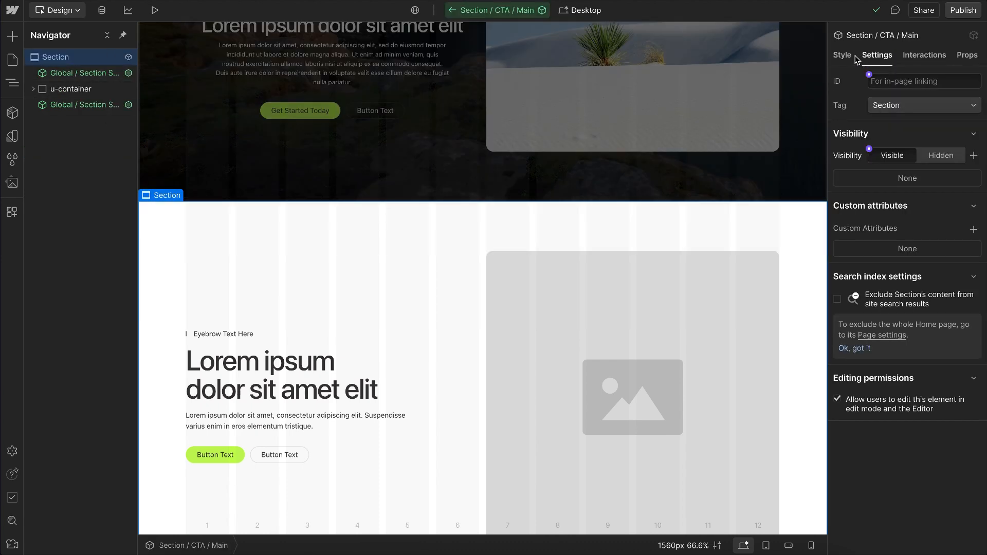
pyautogui.press('s')
pyautogui.click(904, 96)
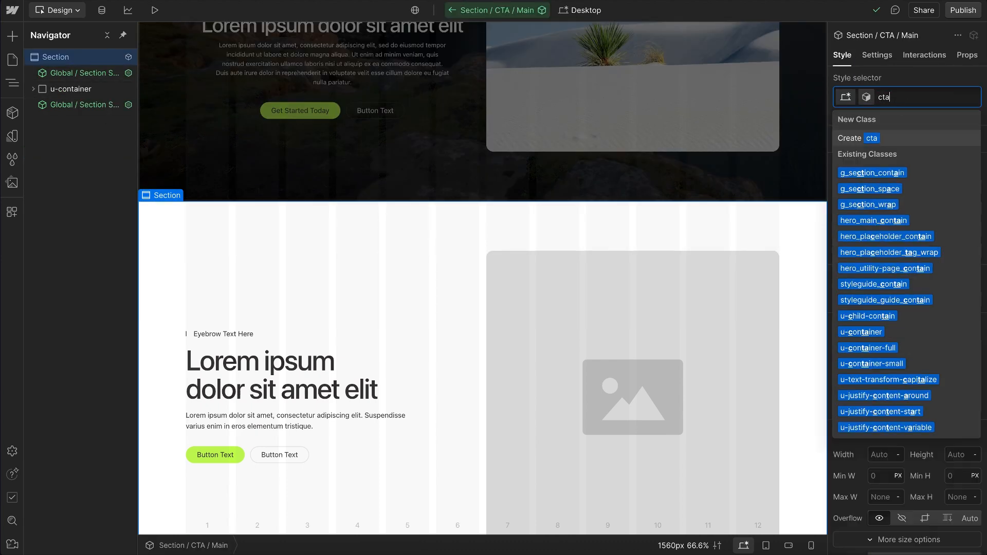
pyautogui.write('cta_main_wrap')
pyautogui.press('Return')
pyautogui.press('Escape')
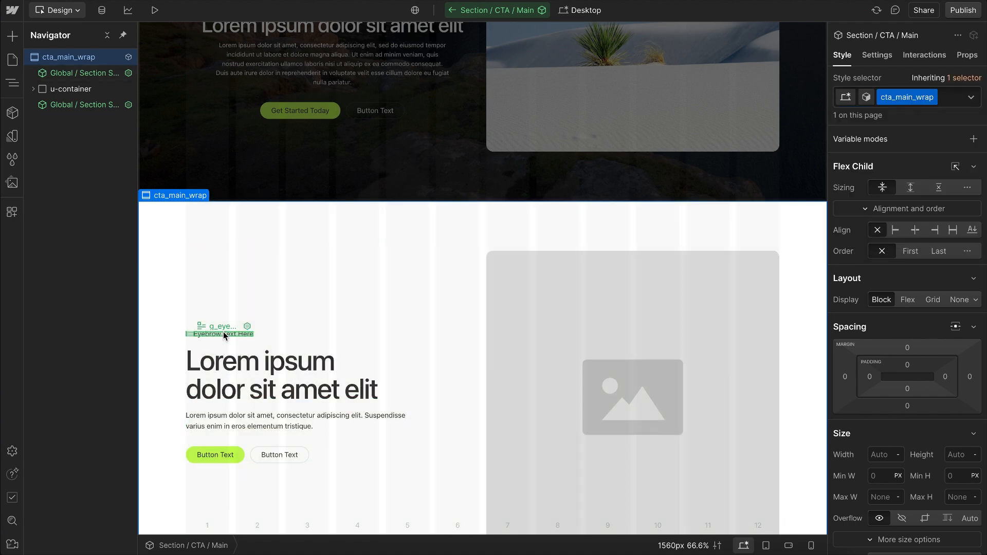
# Step: Delete the Global / Eyebrow and Global / Visual instances from the CTA component
pyautogui.click(211, 334)
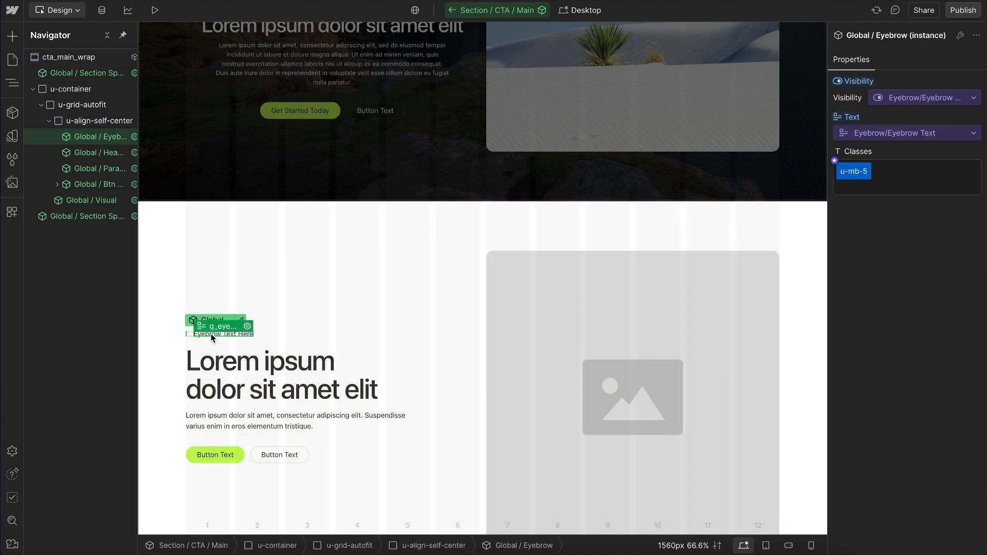
pyautogui.press('Delete')
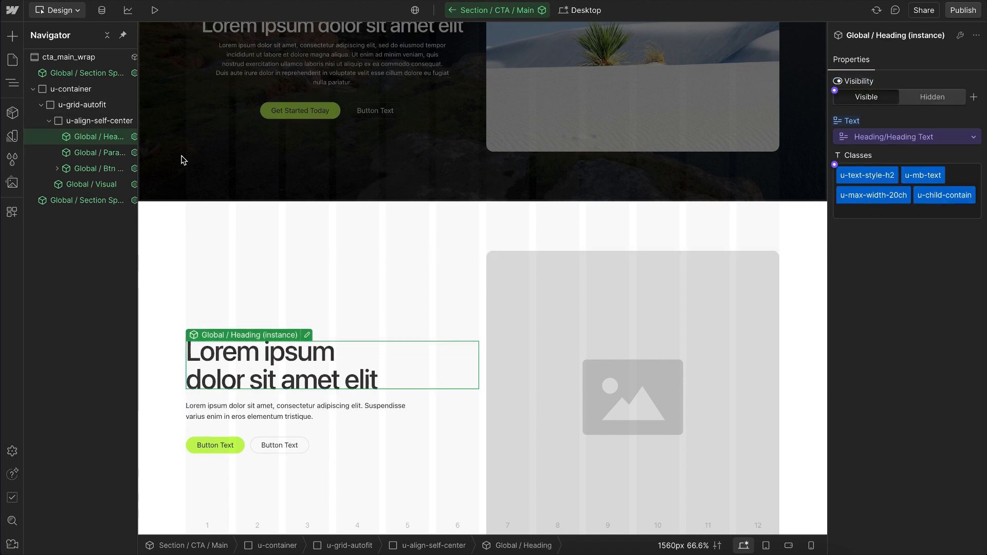
pyautogui.click(656, 383)
pyautogui.press('Delete')
# Step: Delete all unused Eyebrow and Main Visual properties from the Section / CTA / Main component
pyautogui.click(69, 57)
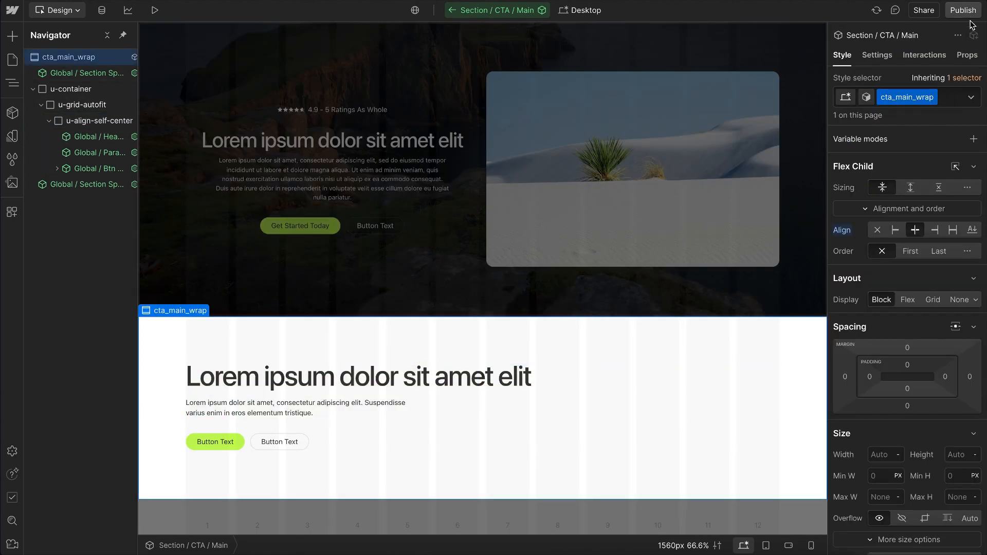
pyautogui.click(969, 55)
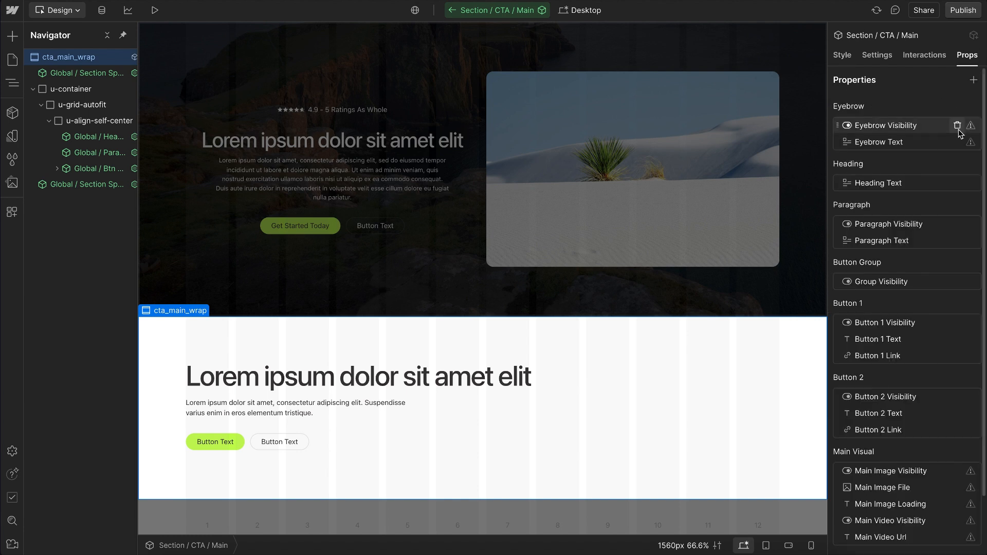
pyautogui.click(959, 128)
pyautogui.click(959, 127)
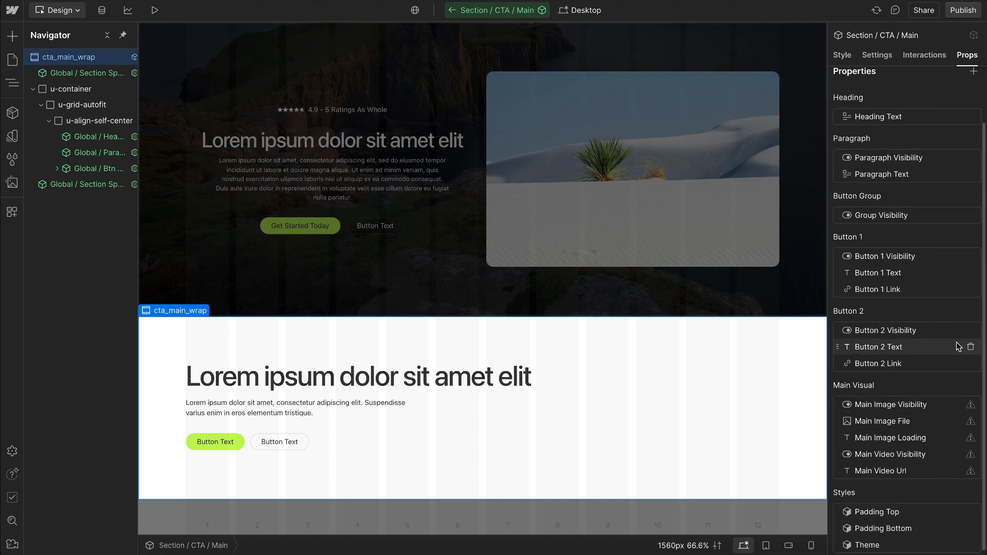
pyautogui.click(958, 405)
pyautogui.click(958, 413)
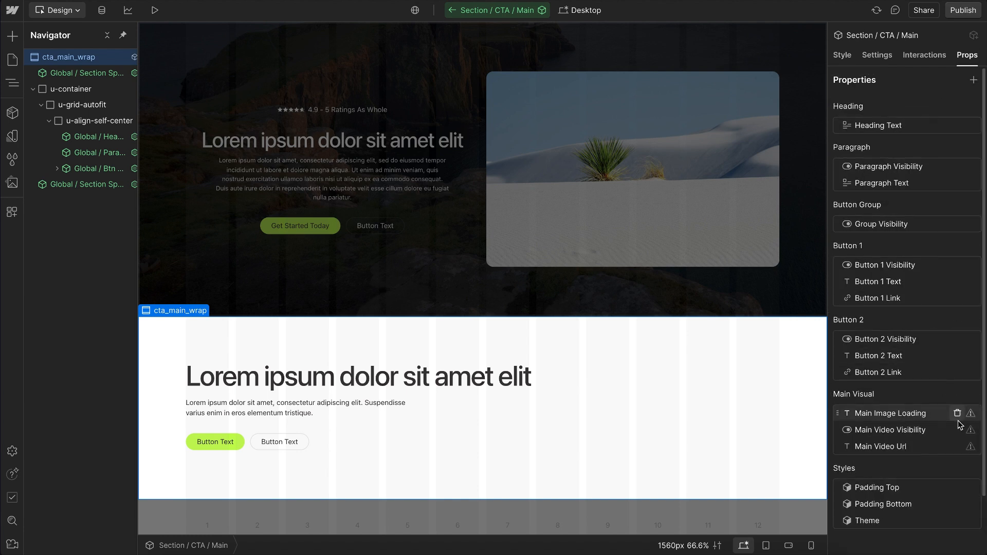
pyautogui.click(959, 414)
pyautogui.click(957, 414)
pyautogui.click(958, 414)
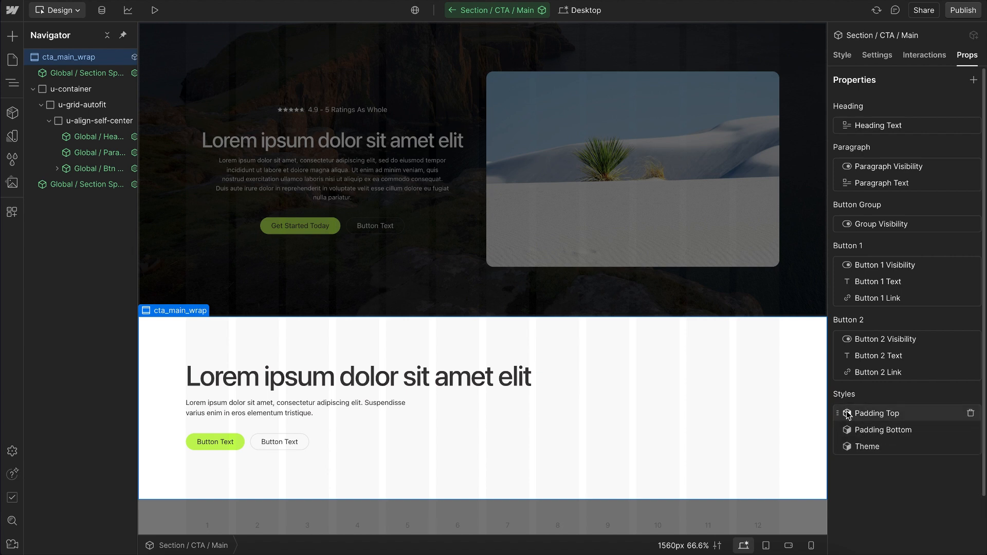
# Step: Move the Styles group above the other component properties, place Theme first within it, and leave component editing
pyautogui.moveTo(831, 395); pyautogui.dragTo(870, 108)
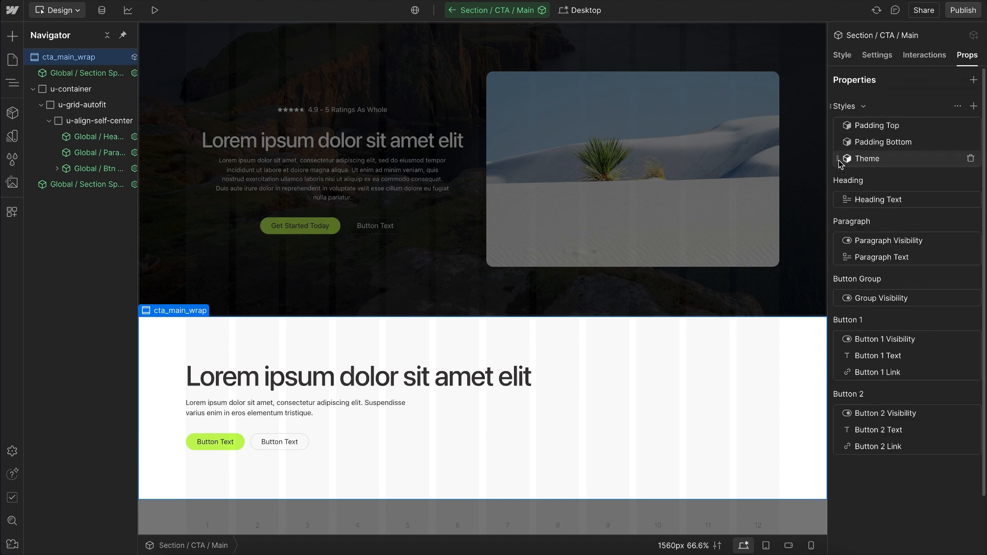
pyautogui.moveTo(840, 161); pyautogui.dragTo(880, 127)
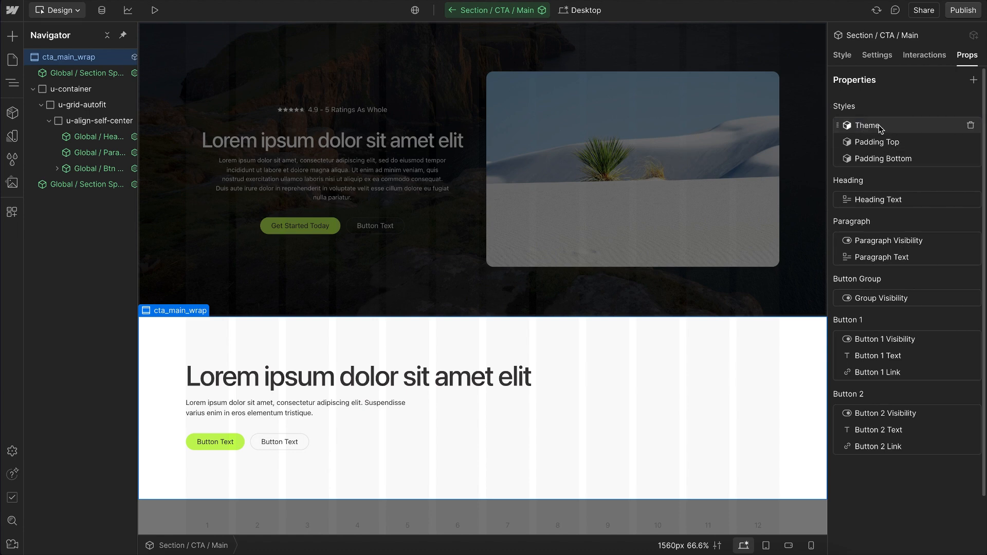
pyautogui.click(675, 258)
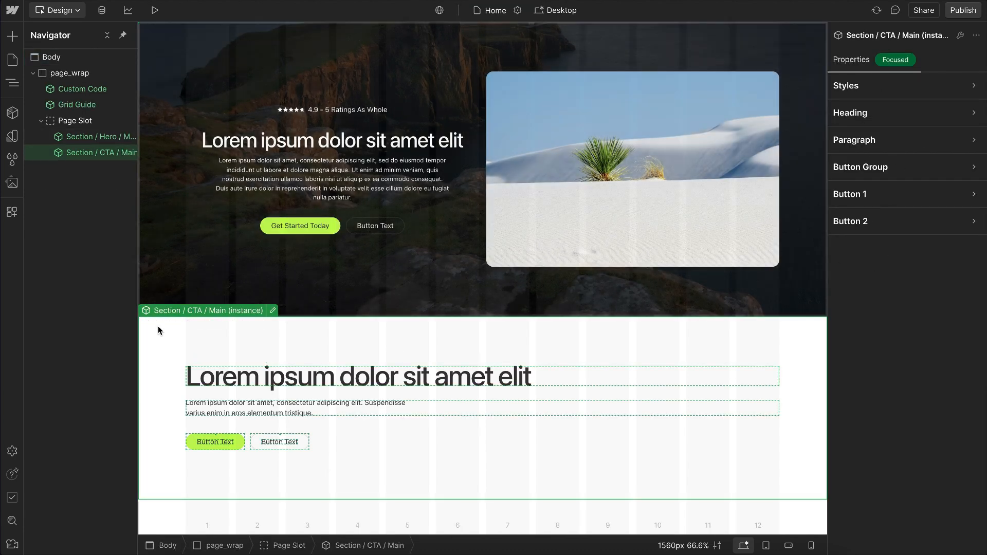
# Step: Look through the component library and add a Global / Section instance below the CTA section in the Page Slot
pyautogui.click(12, 114)
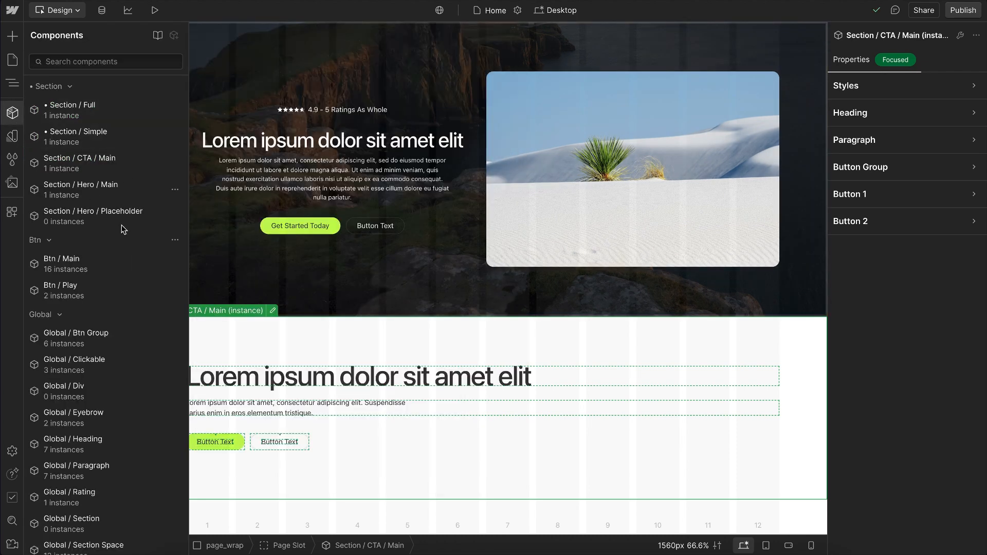
pyautogui.moveTo(109, 124)
pyautogui.scroll(-1, 115, 165)
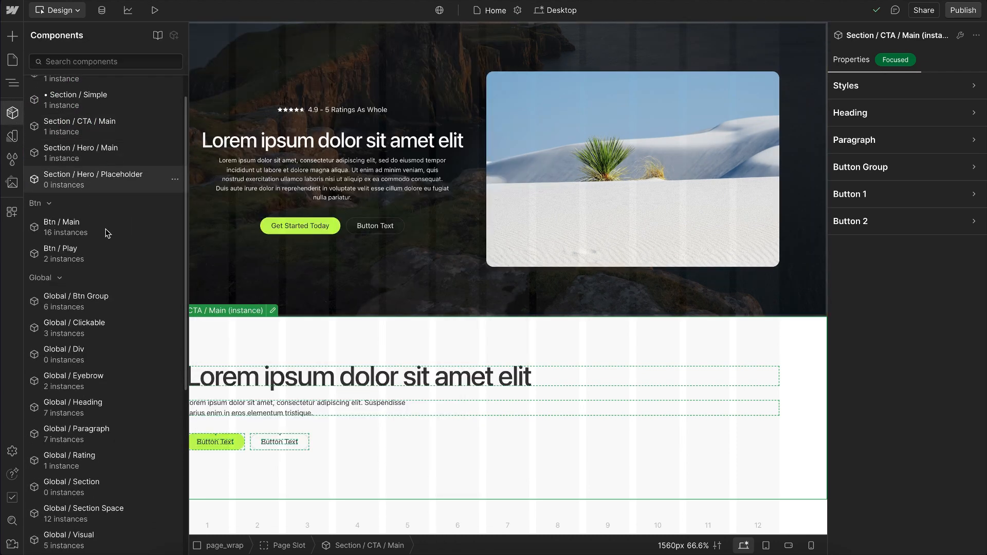
pyautogui.moveTo(111, 238)
pyautogui.scroll(-3, 108, 247)
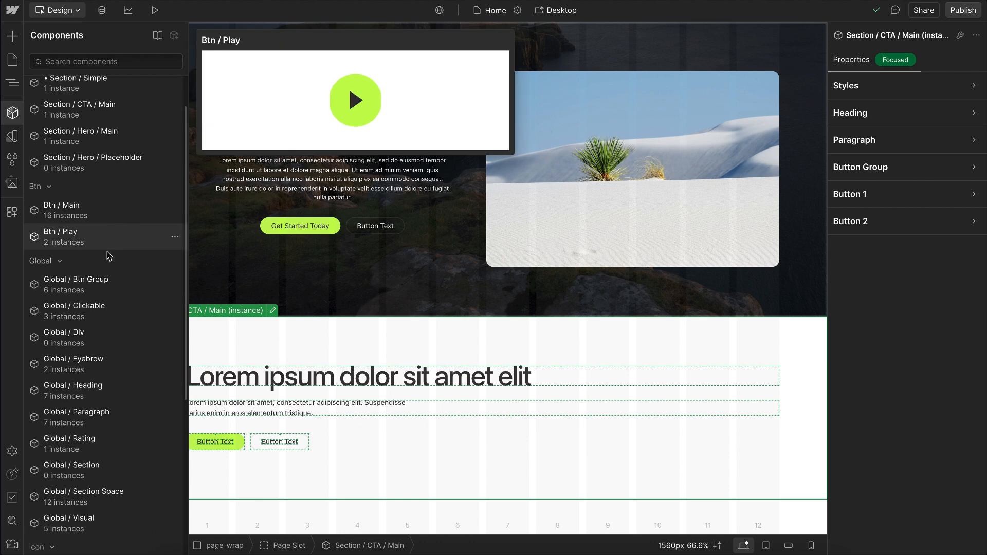
pyautogui.moveTo(109, 199)
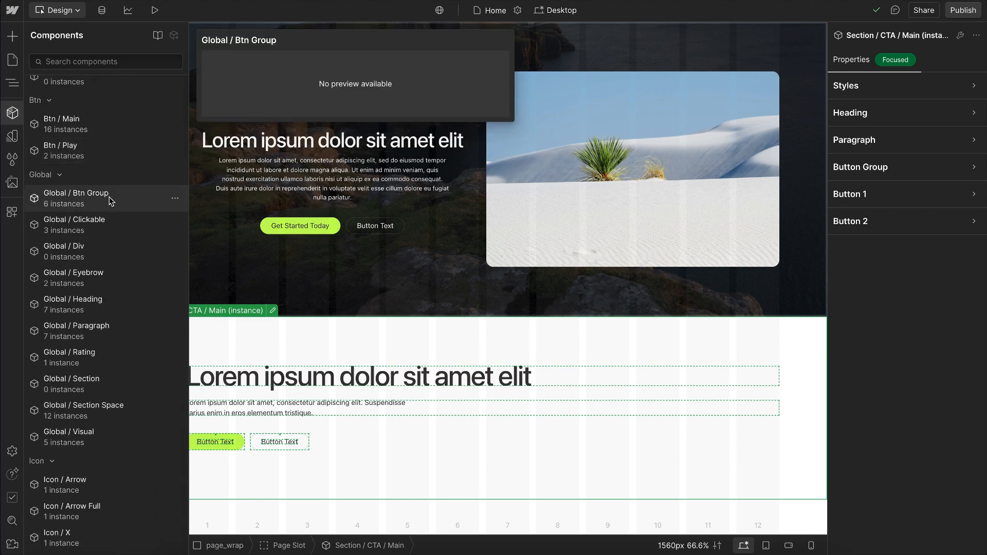
pyautogui.moveTo(110, 279)
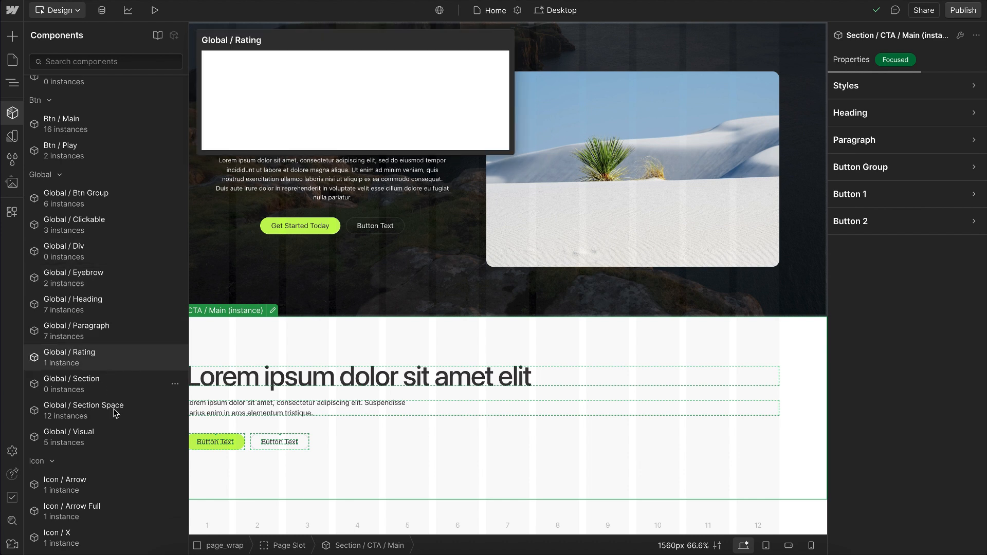
pyautogui.moveTo(115, 411)
pyautogui.scroll(-1, 114, 412)
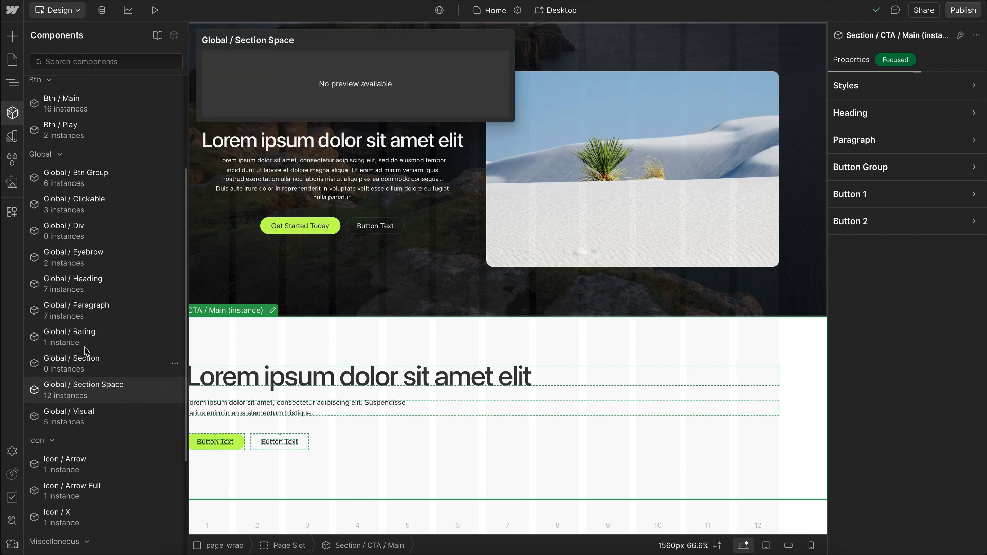
pyautogui.moveTo(89, 361)
pyautogui.moveTo(88, 362); pyautogui.dragTo(305, 378)
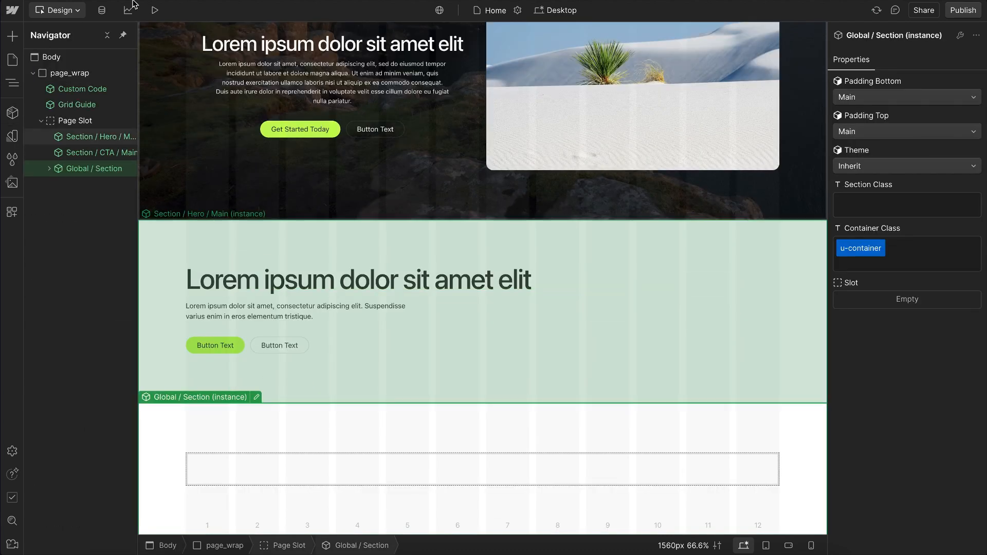
# Step: Switch to Build mode and expand the Global / Section instance to show its slot
pyautogui.click(71, 15)
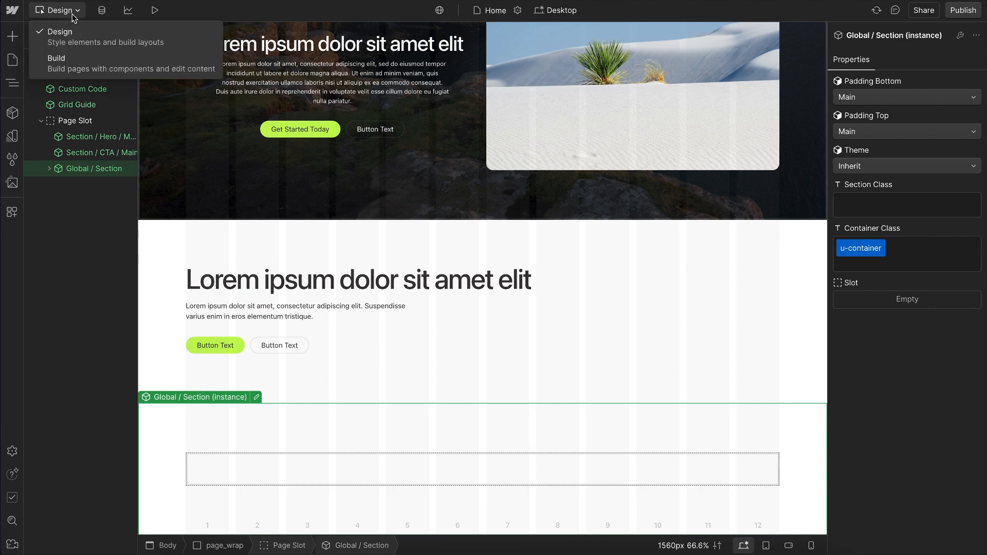
pyautogui.click(82, 66)
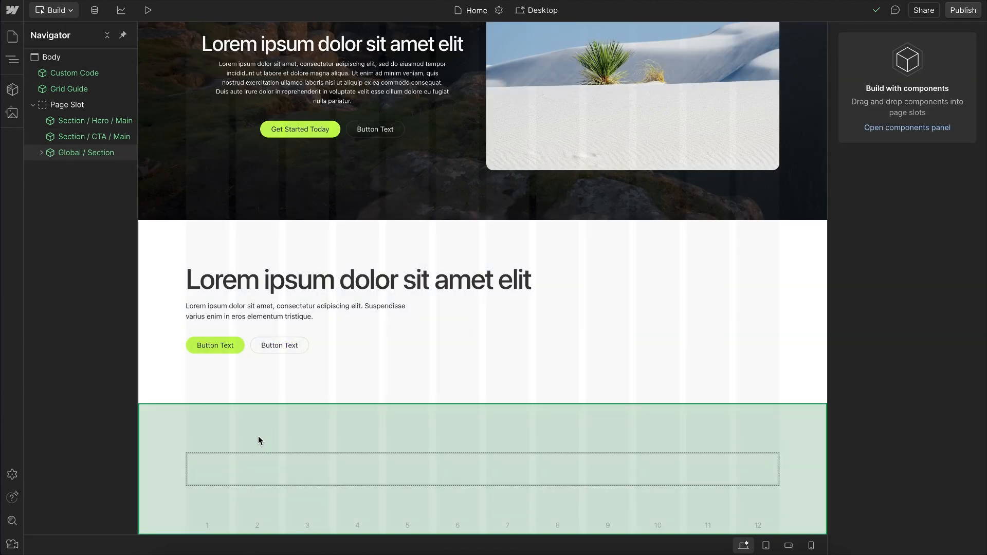
pyautogui.click(255, 441)
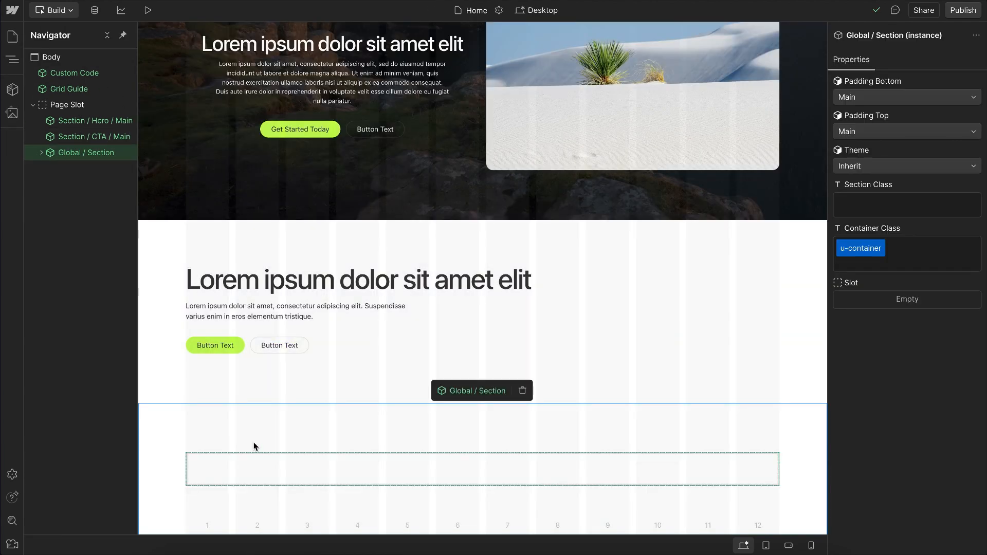
pyautogui.click(41, 153)
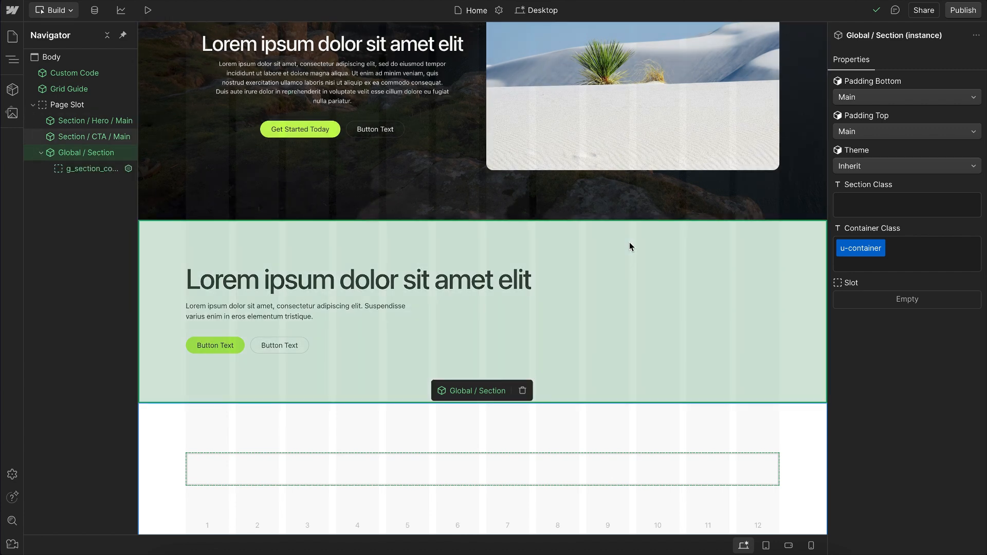
# Step: Change the Global / Section instance's container class to u-container-small
pyautogui.click(856, 246)
pyautogui.write('-small')
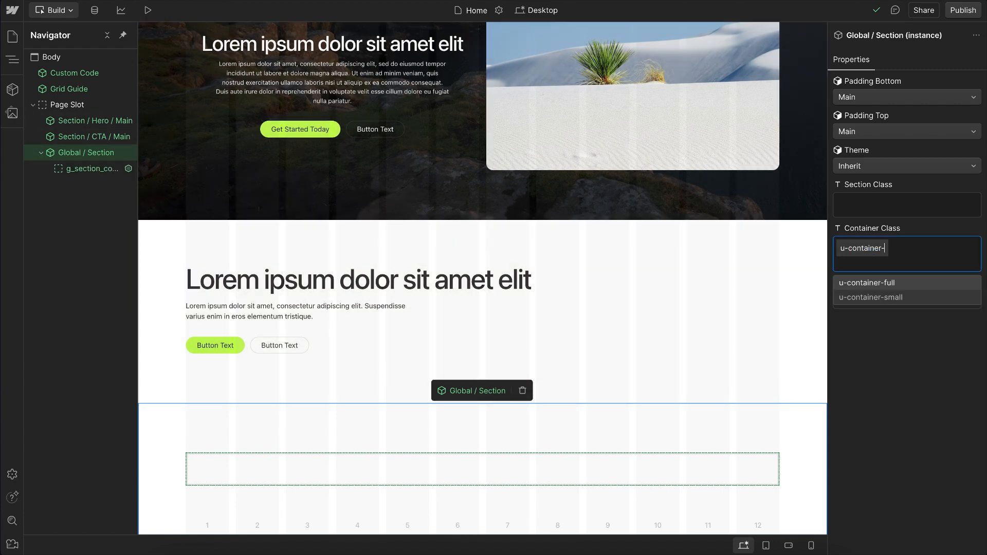
pyautogui.press('Return')
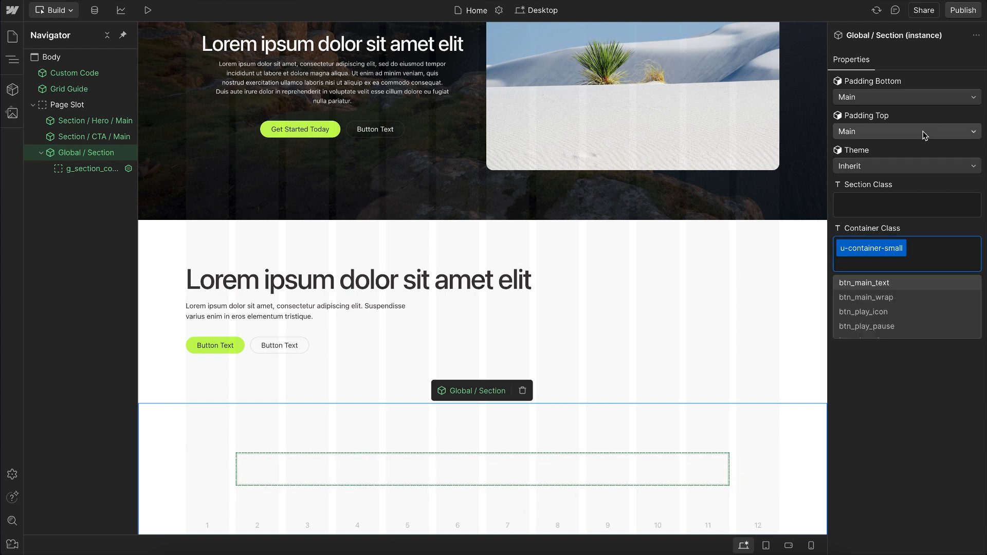
# Step: Set the Global / Section instance's top padding to Small and its theme to Dark
pyautogui.click(908, 134)
pyautogui.click(873, 113)
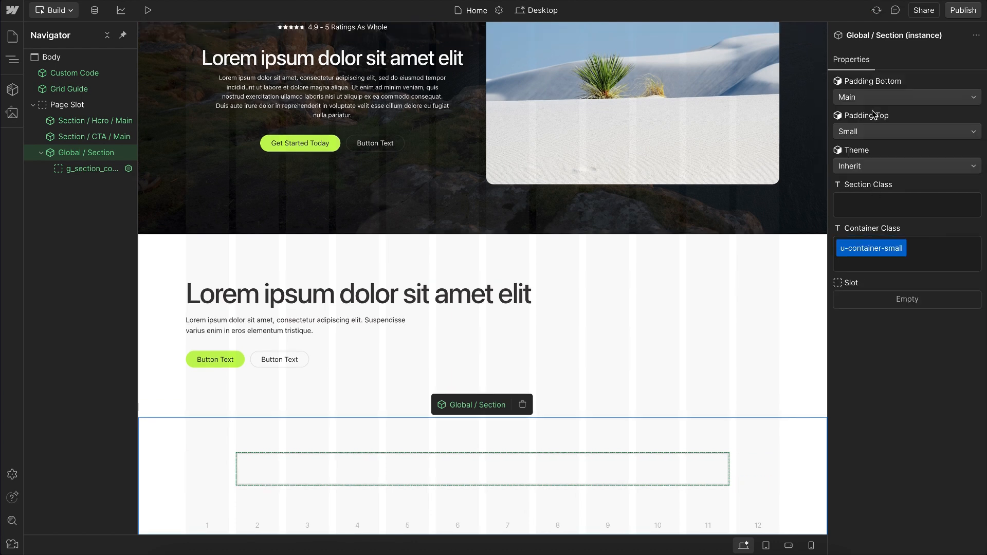
pyautogui.click(868, 166)
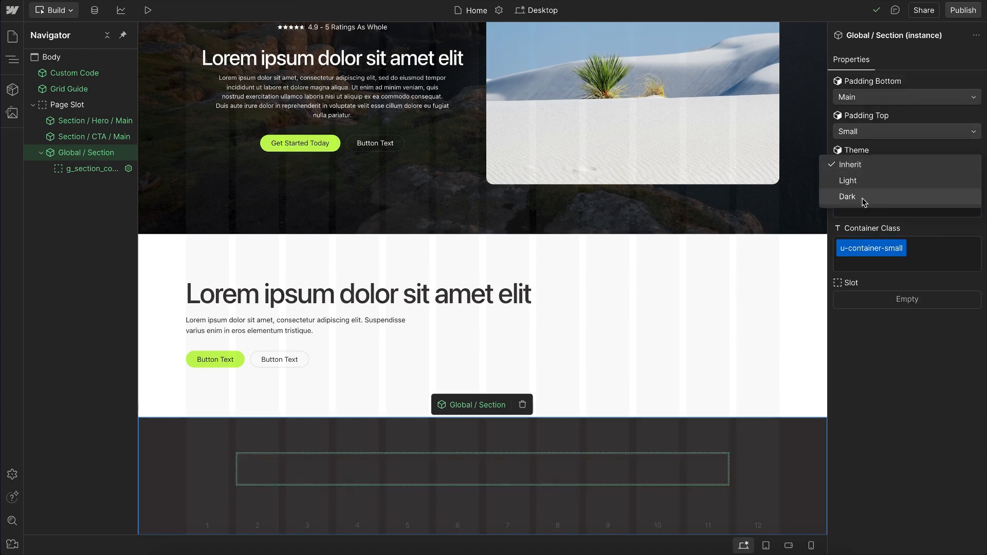
pyautogui.click(862, 197)
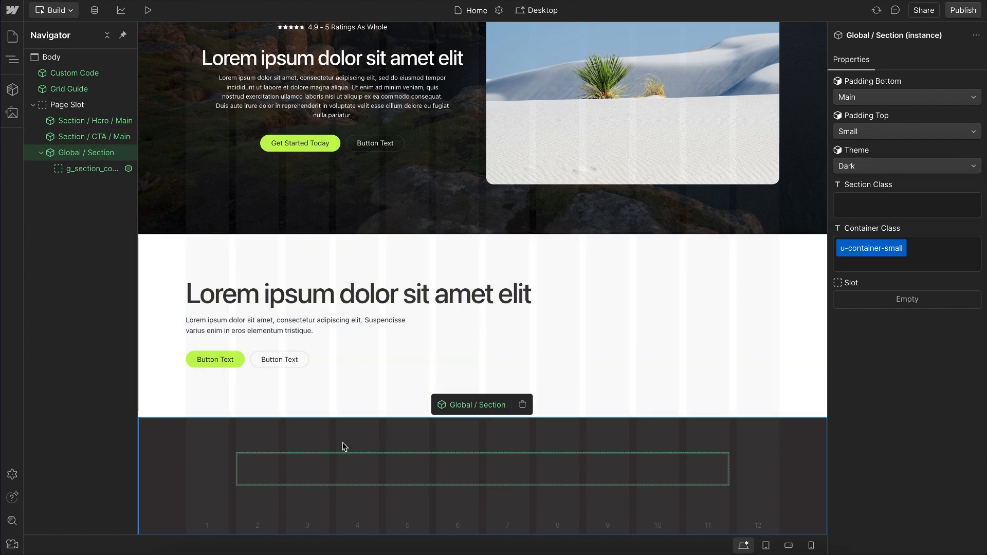
# Step: Add a Global / Heading component and a Global / Paragraph component to the Global / Section slot
pyautogui.click(308, 471)
pyautogui.press('super+e')
pyautogui.write('head')
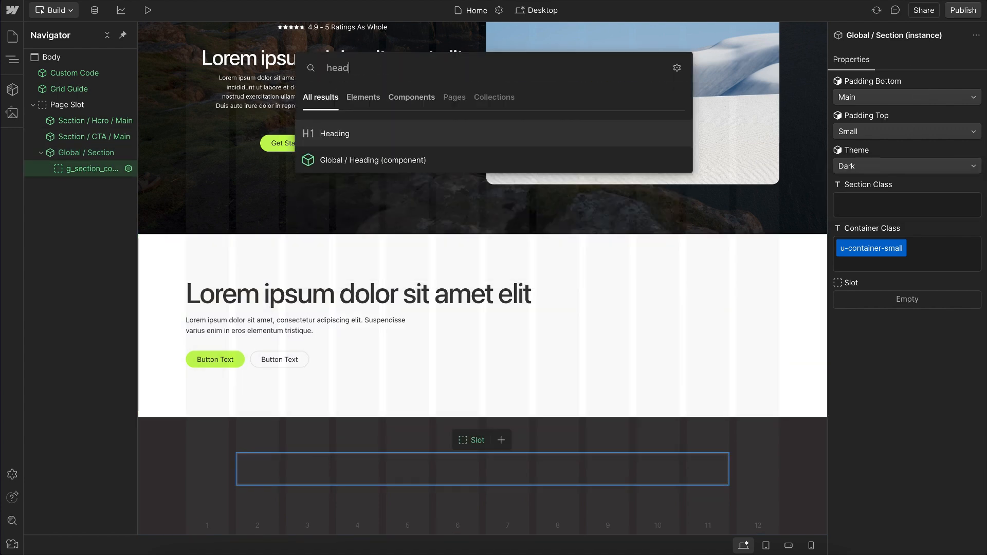
pyautogui.press('Down')
pyautogui.press('Return')
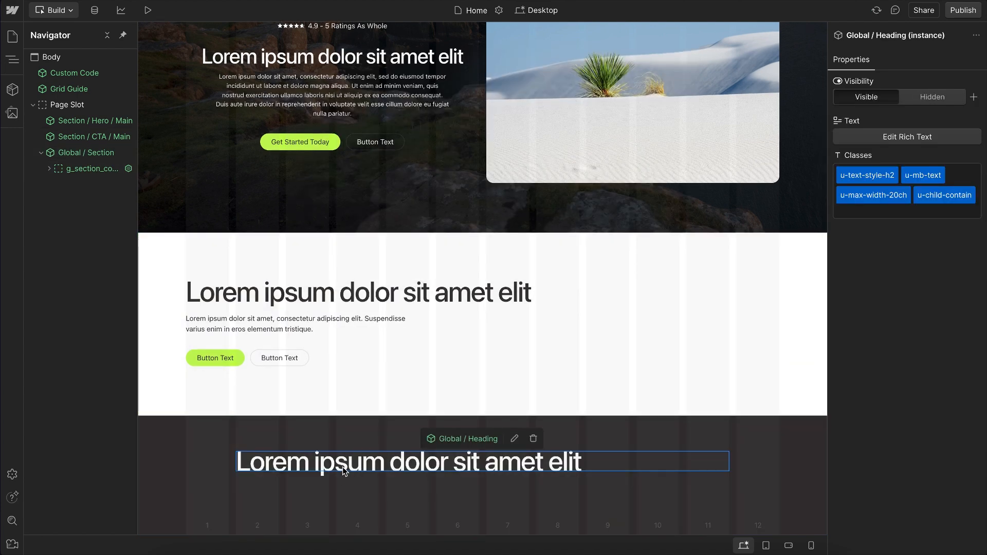
pyautogui.press('super+e')
pyautogui.write('para')
pyautogui.press('Down')
pyautogui.press('Return')
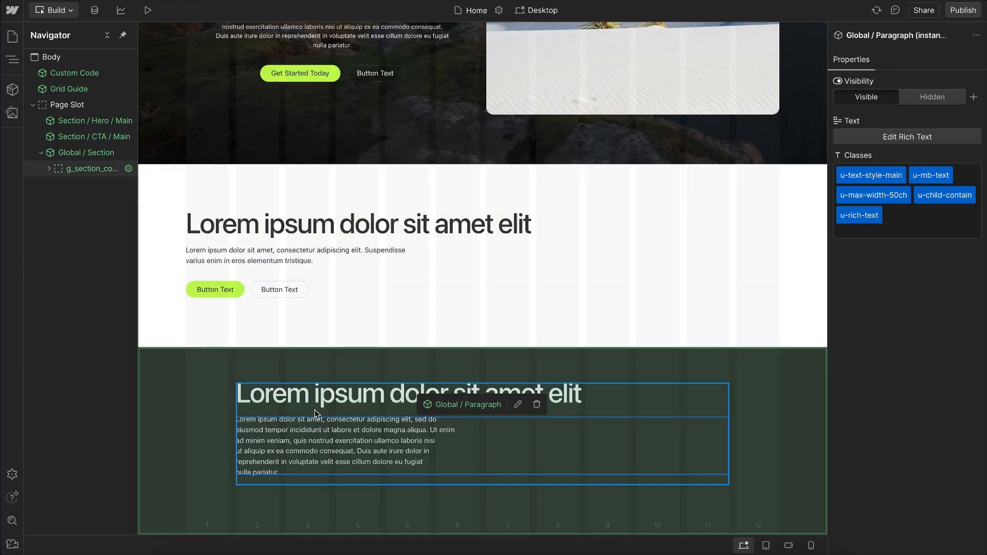
# Step: Add a Global / Div component to the Global / Section slot and move the heading and paragraph into its slot
pyautogui.click(315, 414)
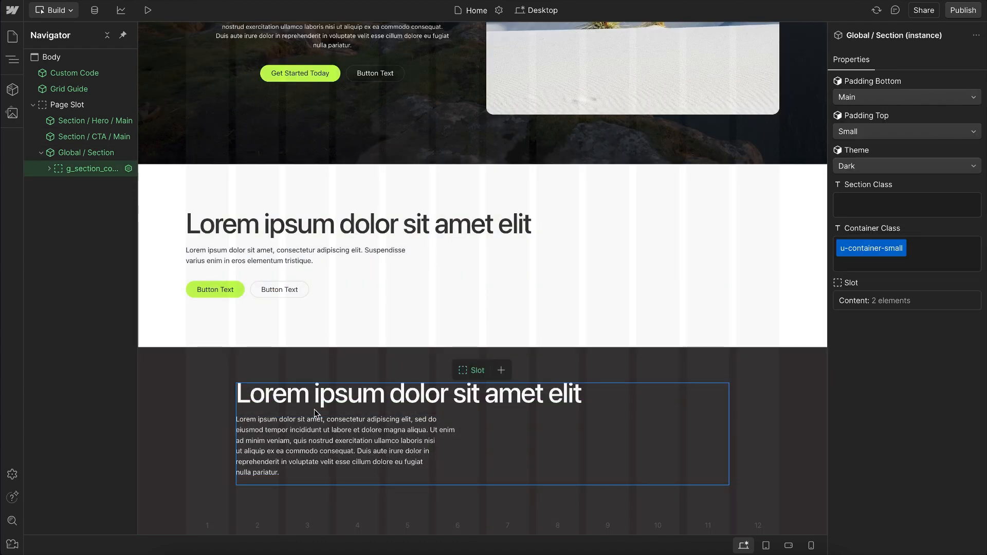
pyautogui.click(49, 168)
pyautogui.press('super+e')
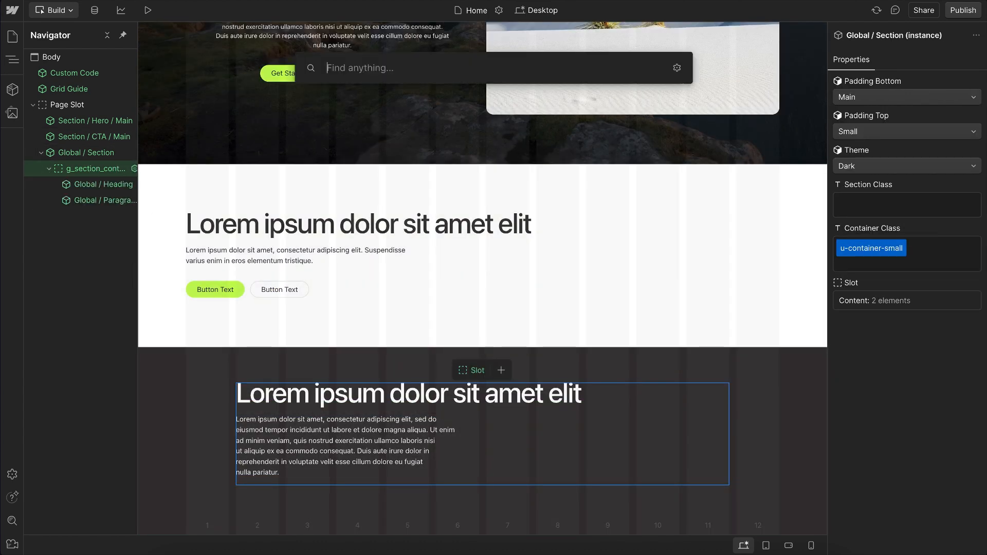
pyautogui.write('div')
pyautogui.click(355, 161)
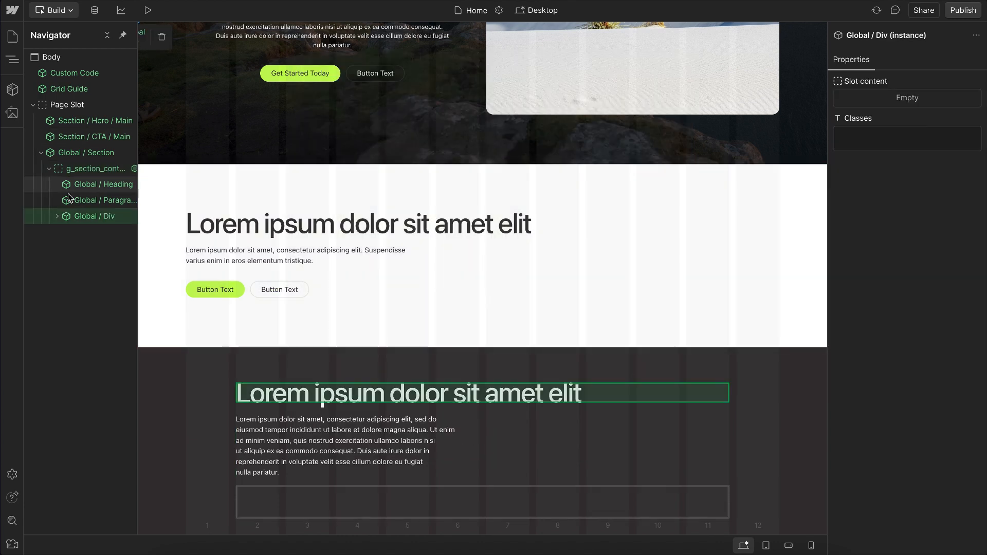
pyautogui.click(58, 216)
pyautogui.moveTo(105, 201); pyautogui.dragTo(111, 221)
pyautogui.click(103, 202)
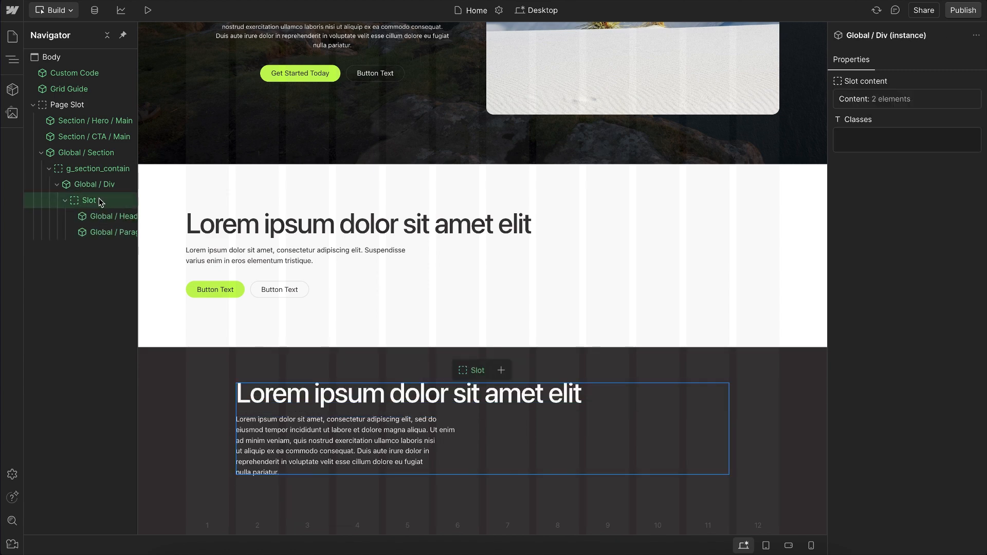
# Step: Add a Global / Btn Group component below the paragraph in the Global / Div slot
pyautogui.hotkey('ctrl', 'k')
pyautogui.write('btn')
pyautogui.press('Down')
pyautogui.press('Down')
pyautogui.press('Return')
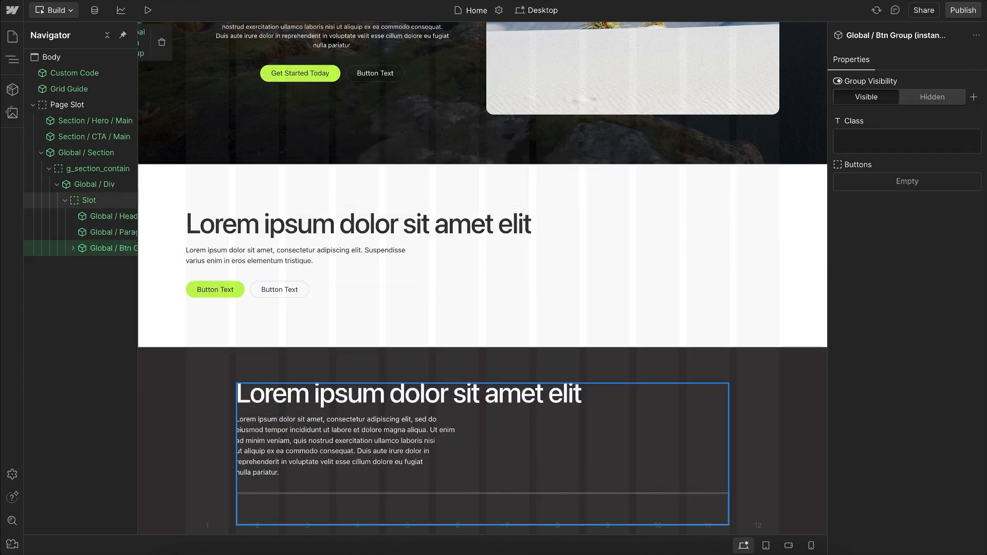
pyautogui.click(104, 199)
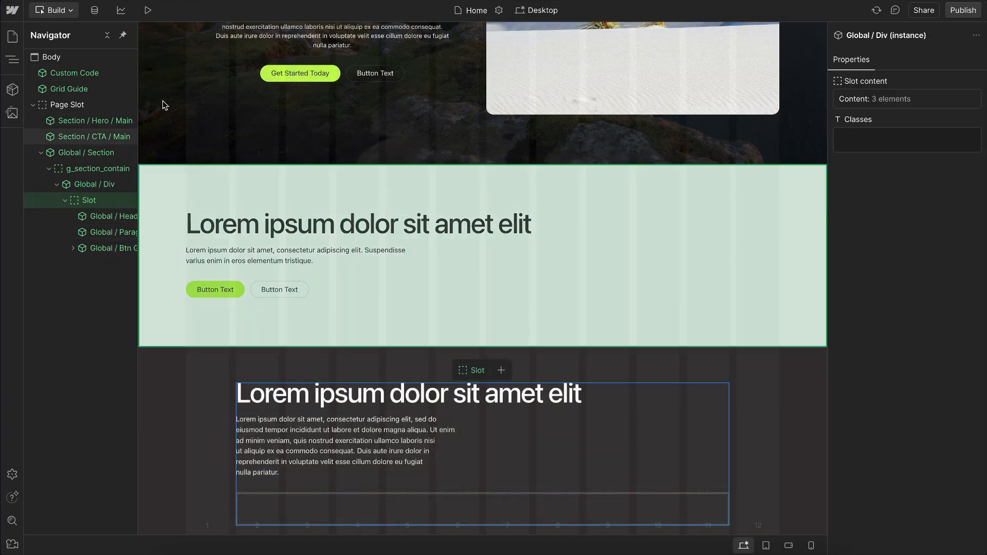
# Step: Switch to Design mode and delete the Global / Section instance from the Page Slot
pyautogui.click(88, 153)
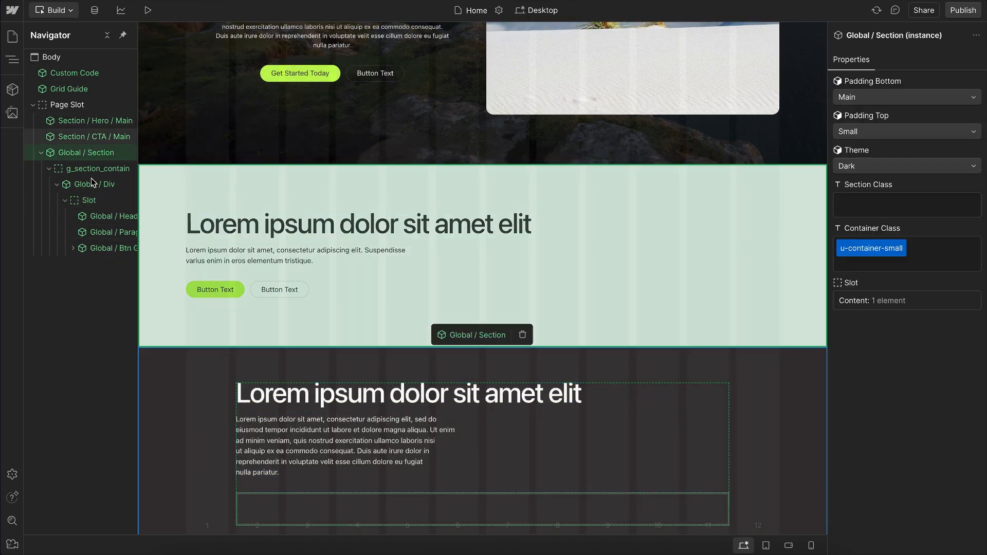
pyautogui.click(53, 10)
pyautogui.click(66, 31)
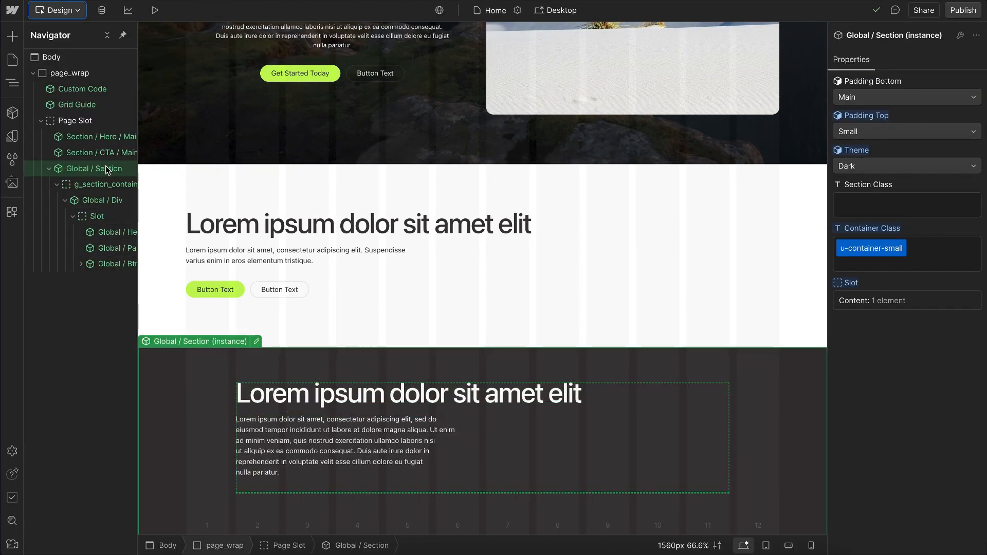
pyautogui.press('Delete')
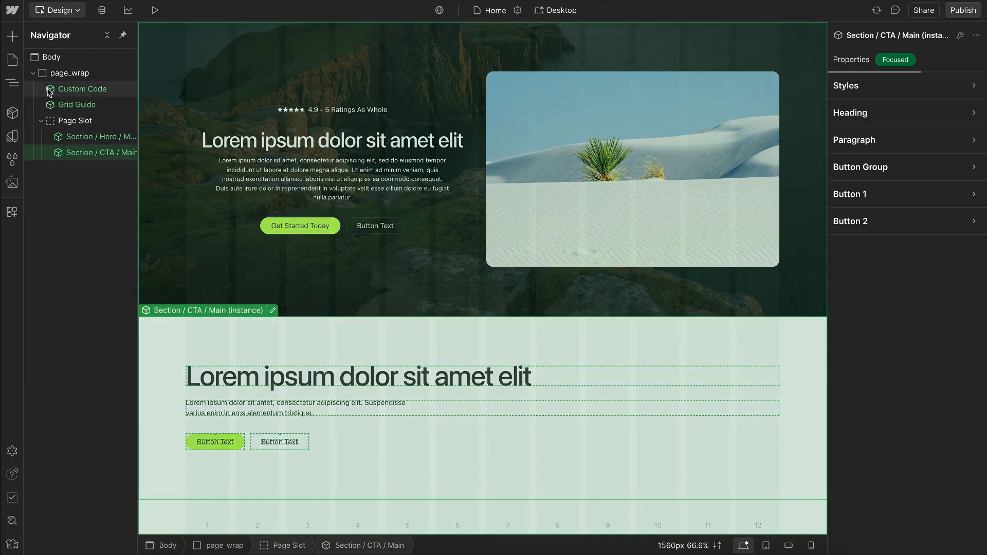
# Step: Look through the icon components and add an Icon / Arrow instance below the CTA section in the Page Slot
pyautogui.click(12, 114)
pyautogui.scroll(-3, 110, 304)
pyautogui.scroll(-1, 115, 378)
pyautogui.moveTo(94, 397)
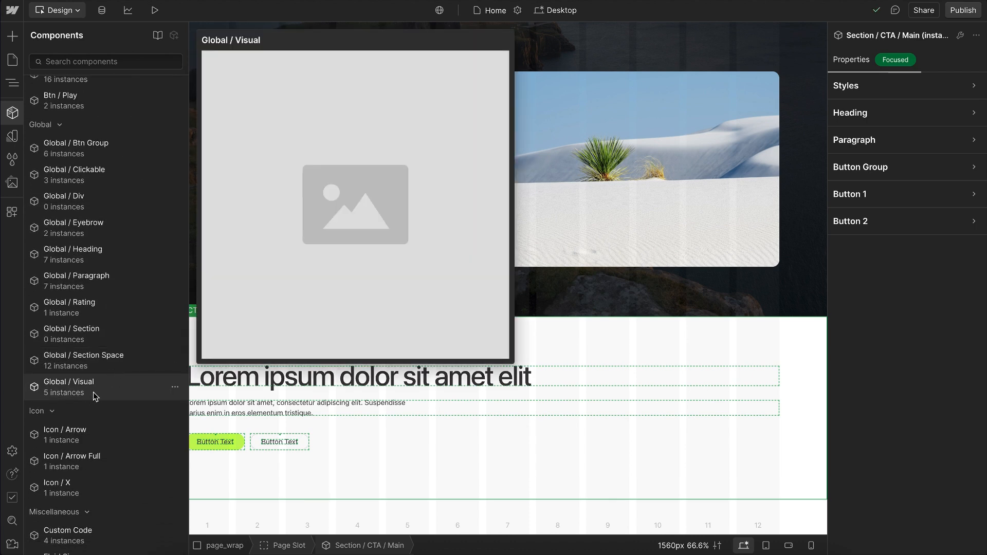
pyautogui.scroll(-3, 95, 397)
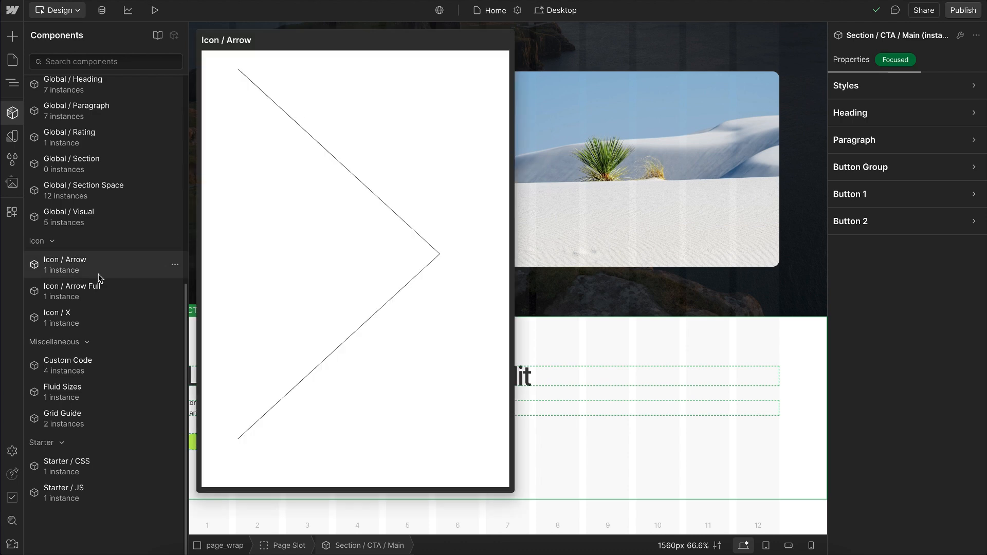
pyautogui.moveTo(106, 316)
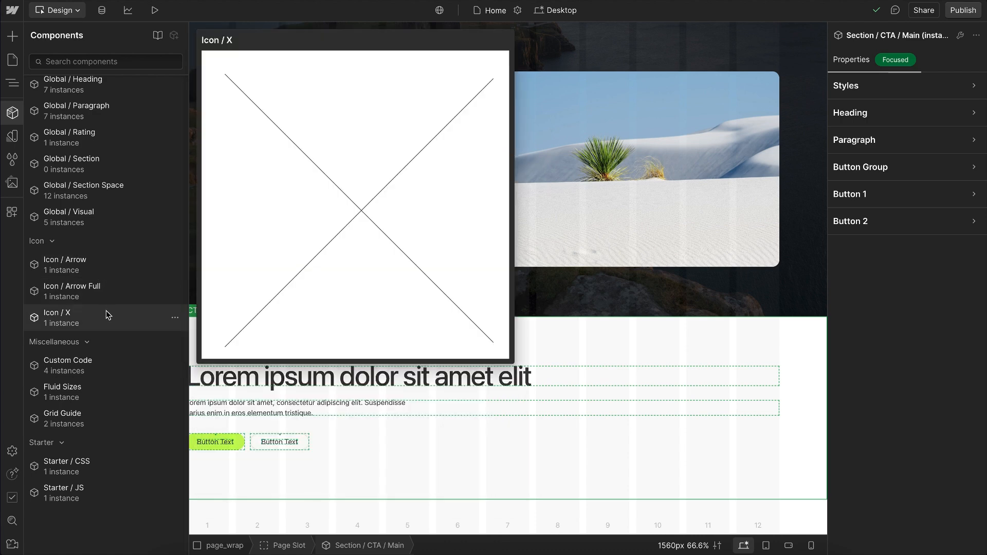
pyautogui.moveTo(90, 267)
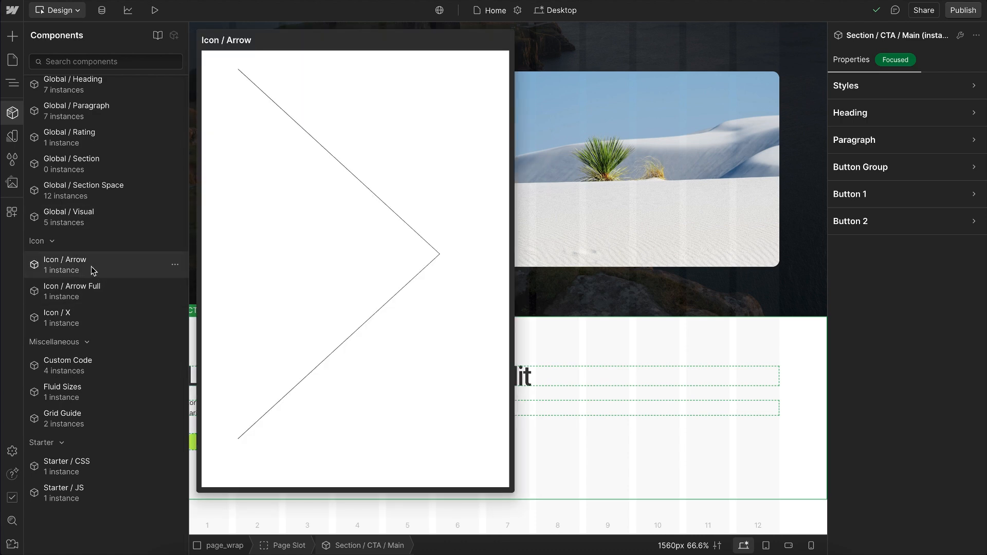
pyautogui.moveTo(107, 295)
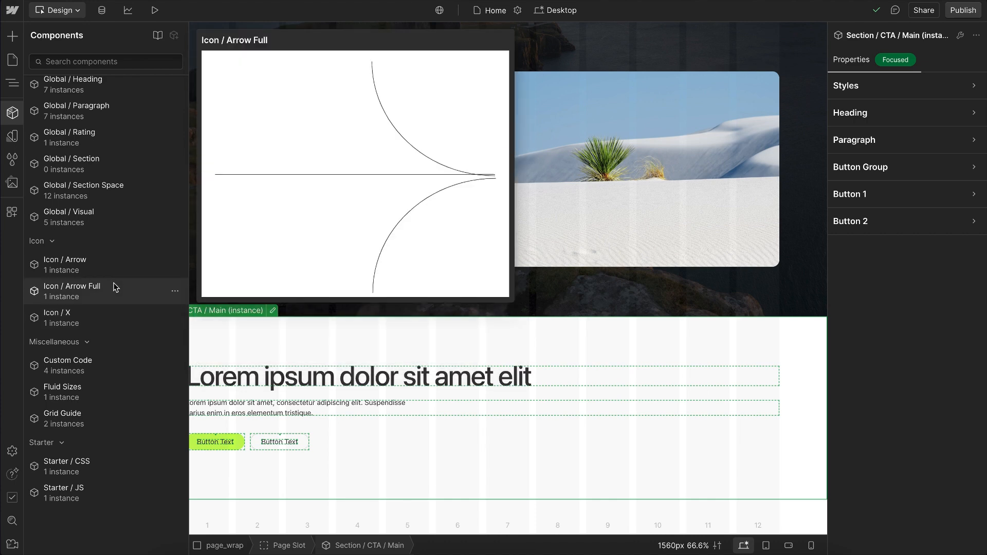
pyautogui.click(115, 264)
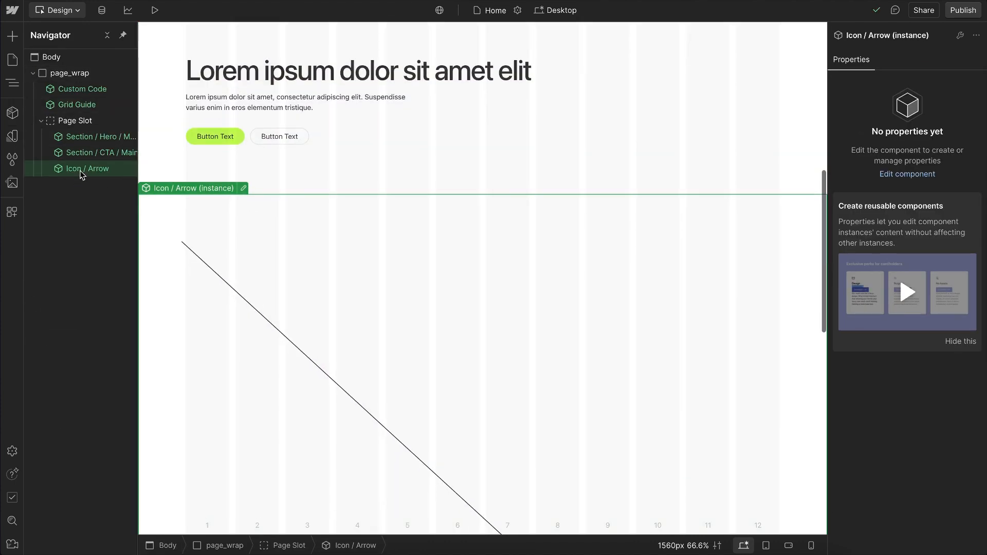
# Step: Open the Icon / Arrow component, examine its path's vector-effect and stroke-width attributes, and leave component editing
pyautogui.doubleClick(81, 169)
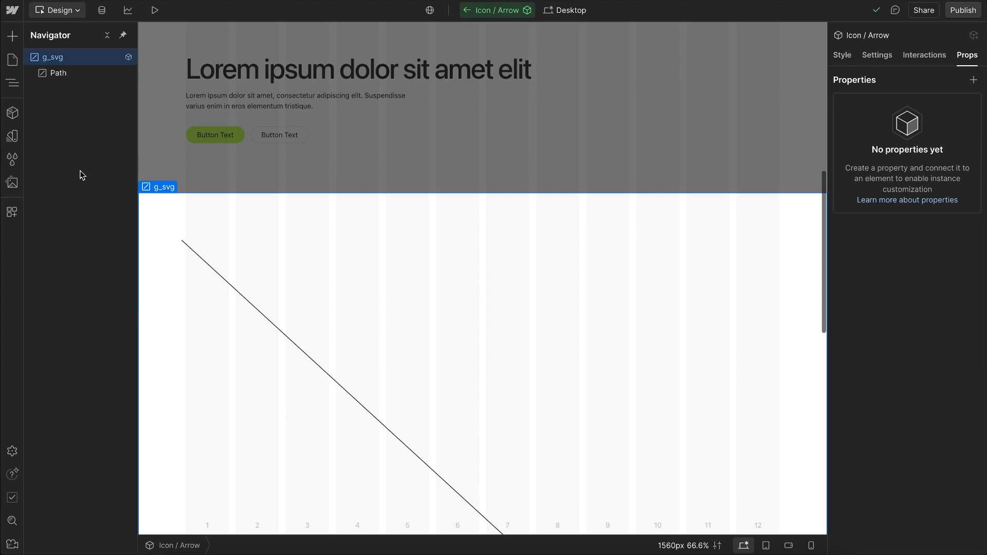
pyautogui.click(67, 73)
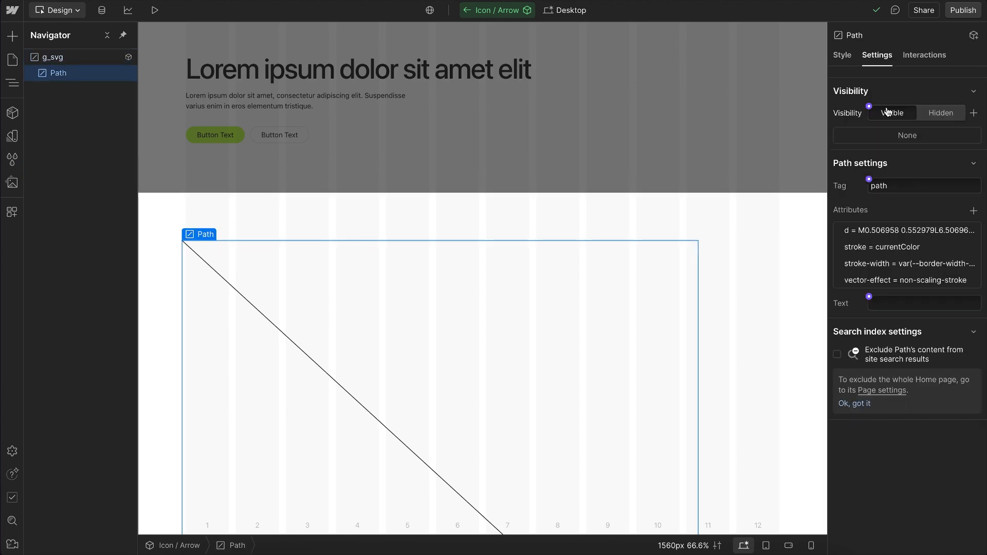
pyautogui.click(904, 281)
pyautogui.moveTo(931, 306); pyautogui.dragTo(855, 302)
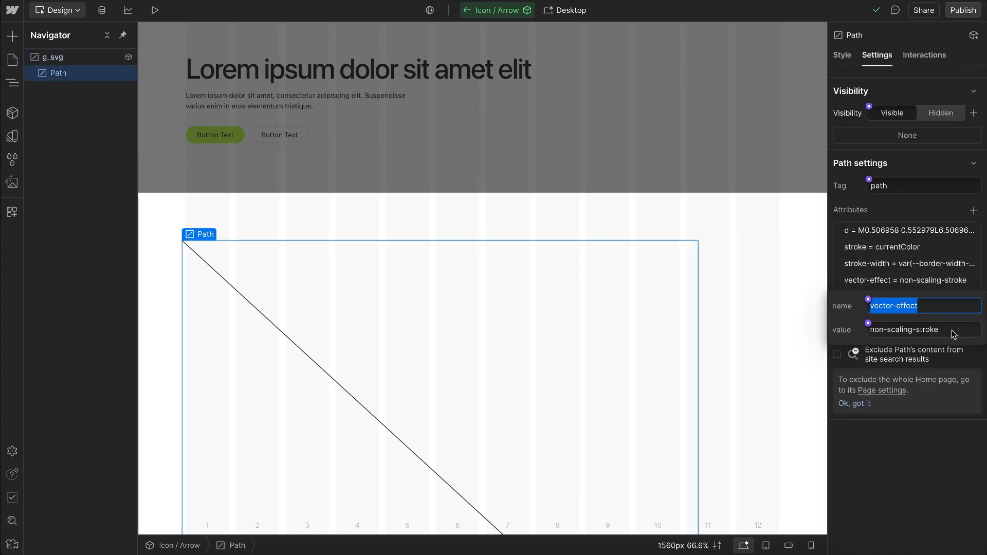
pyautogui.moveTo(955, 333); pyautogui.dragTo(868, 335)
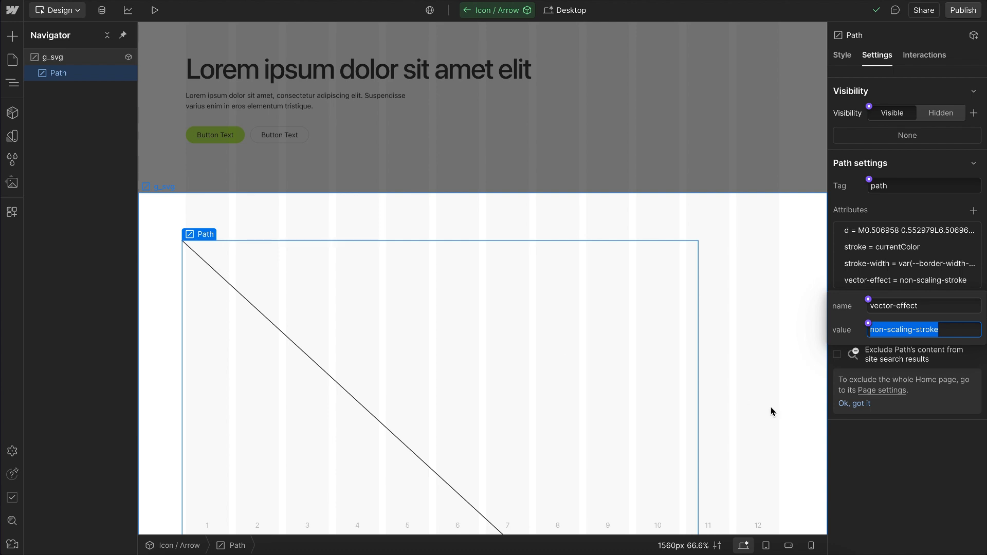
pyautogui.click(933, 281)
pyautogui.click(933, 265)
pyautogui.moveTo(962, 315); pyautogui.dragTo(893, 314)
pyautogui.click(938, 367)
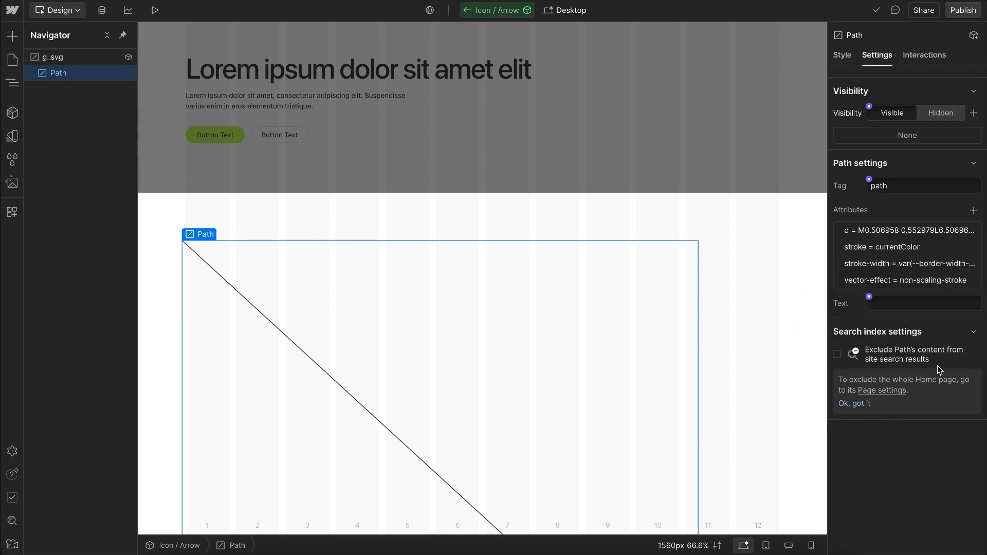
pyautogui.click(916, 280)
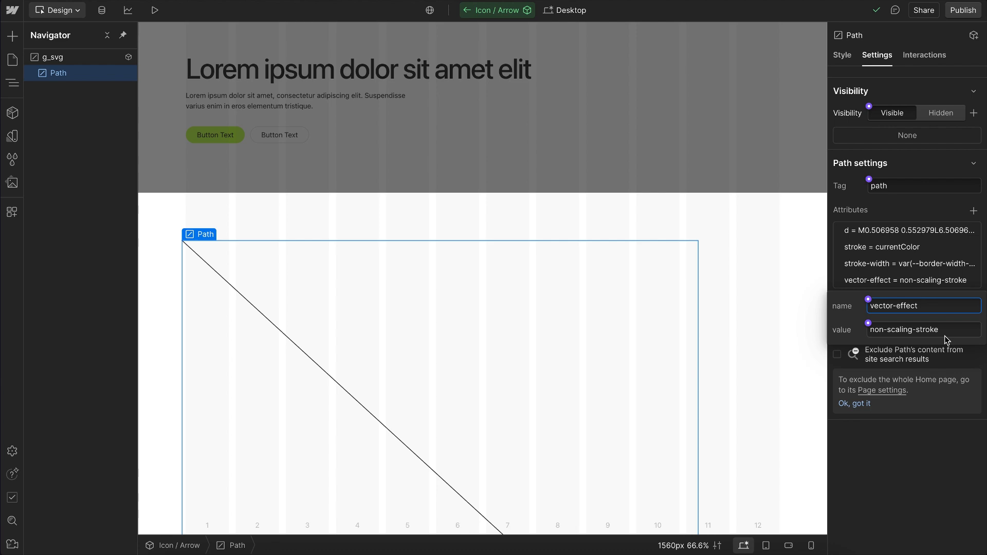
pyautogui.click(928, 390)
pyautogui.click(432, 133)
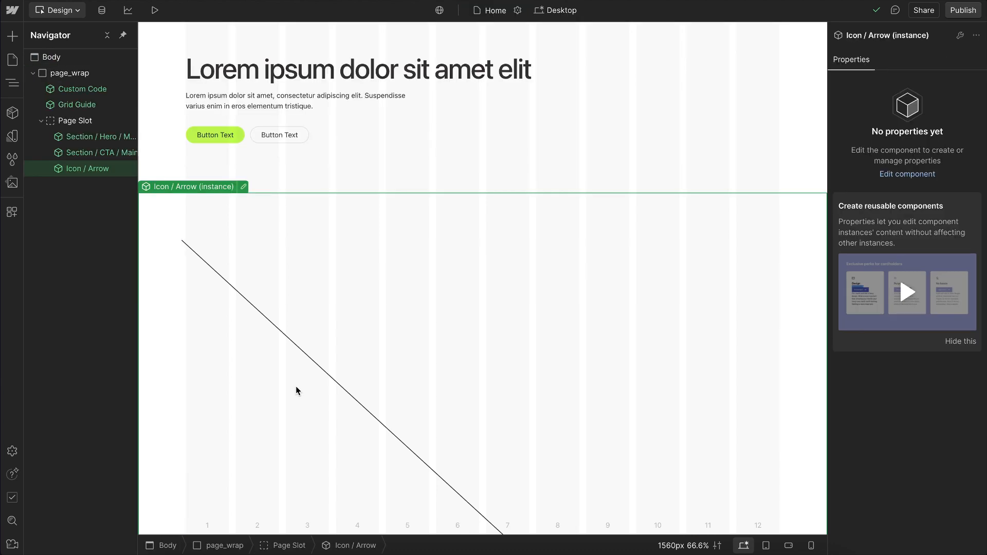
# Step: Try to wrap the Icon / Arrow instance in a div block inside the Page Slot
pyautogui.rightClick(208, 265)
pyautogui.moveTo(289, 292)
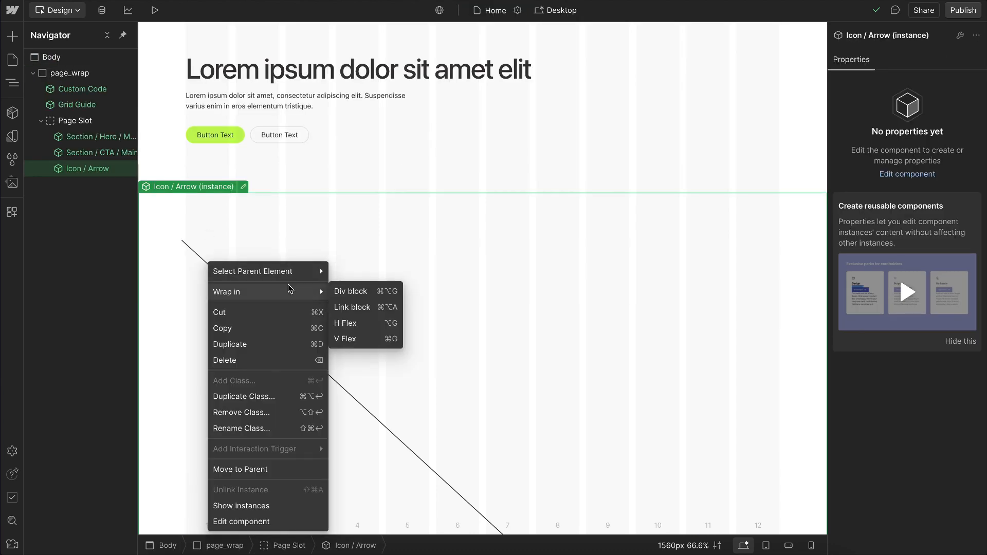
pyautogui.click(369, 292)
# Step: Move the Icon / Arrow instance out of the Page Slot to directly above it, and wrap it in a div block
pyautogui.moveTo(87, 169); pyautogui.dragTo(82, 111)
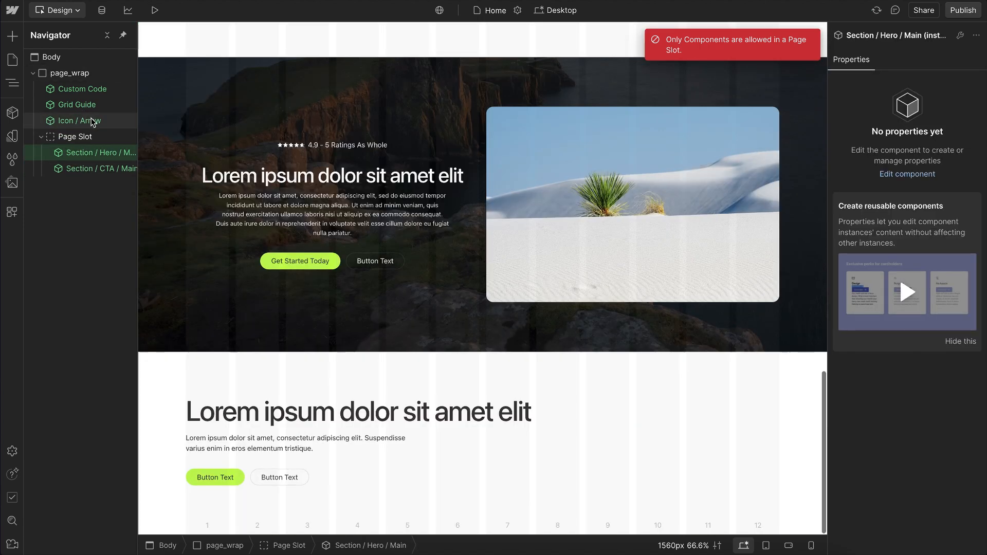
pyautogui.click(93, 122)
pyautogui.rightClick(93, 122)
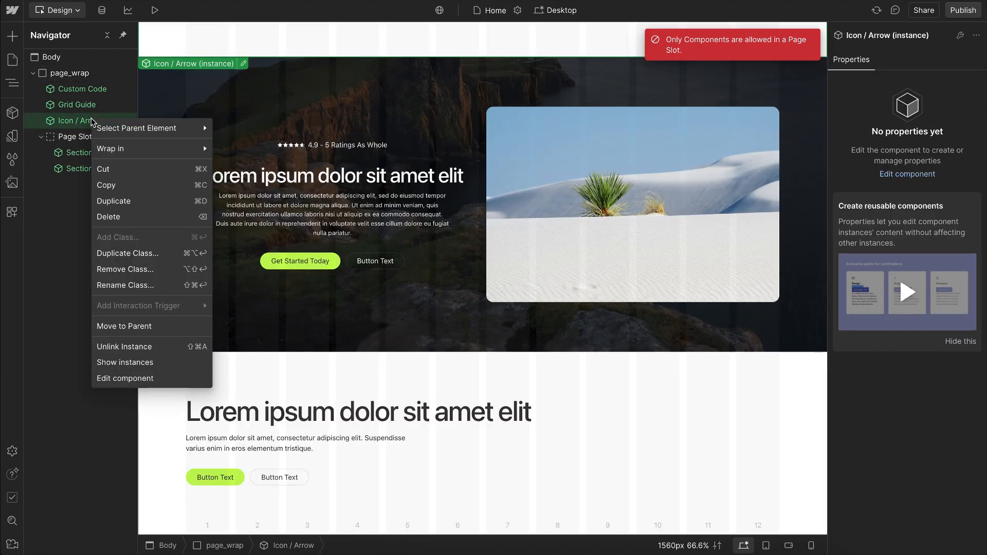
pyautogui.moveTo(157, 148)
pyautogui.click(259, 149)
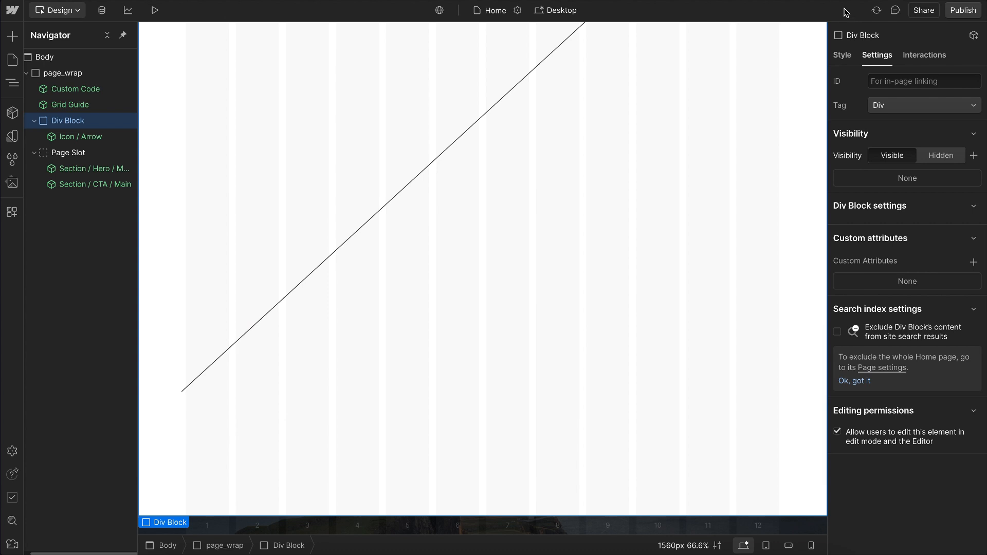
# Step: Give the div block around the arrow icon a new class hero_svg and set its width to 2rem
pyautogui.click(843, 55)
pyautogui.click(914, 97)
pyautogui.write('hero_svg')
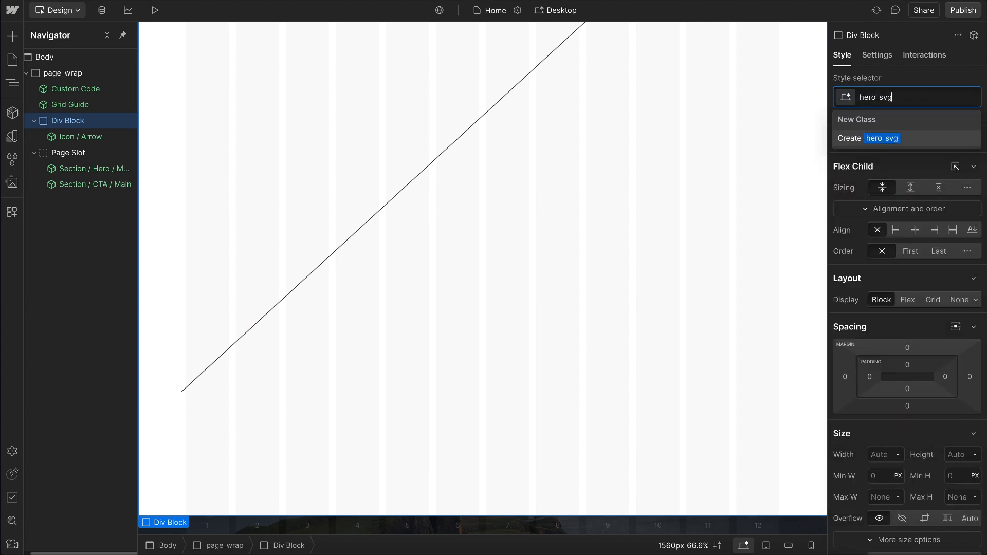
pyautogui.press('Return')
pyautogui.click(883, 455)
pyautogui.write('2rem')
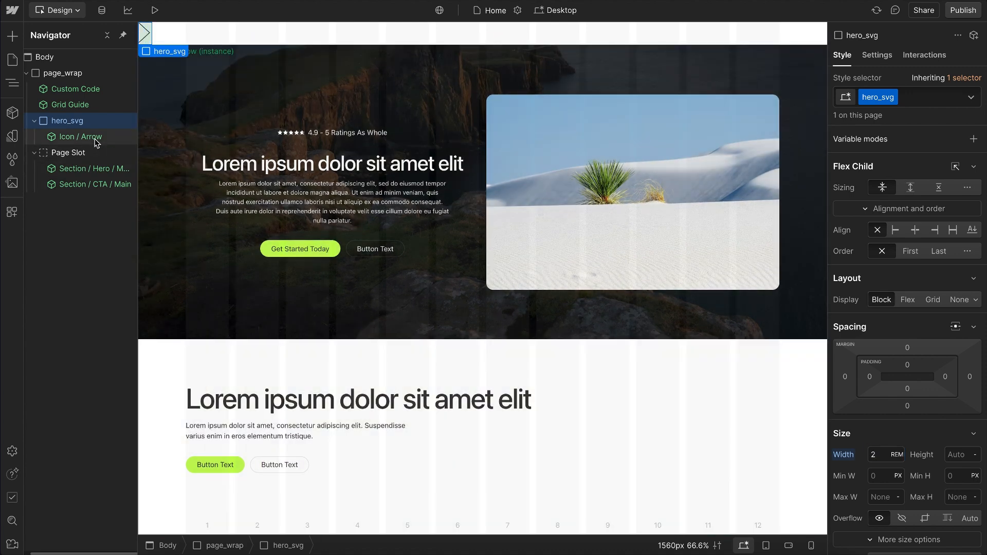
# Step: Detach the hero_svg div block's text color from its variable and set it to #f05
pyautogui.doubleClick(95, 137)
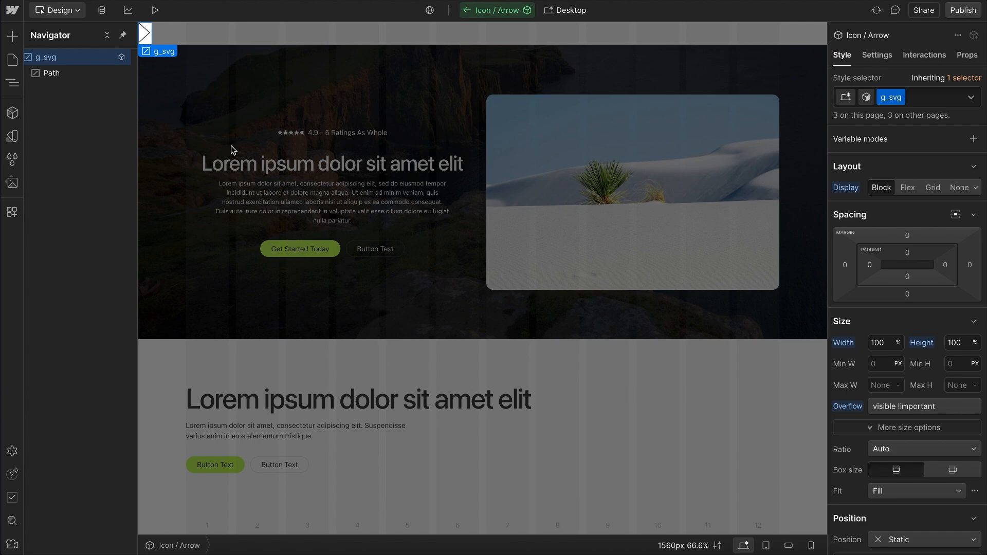
pyautogui.press('Escape')
pyautogui.click(82, 120)
pyautogui.scroll(-2, 883, 387)
pyautogui.scroll(-8, 883, 387)
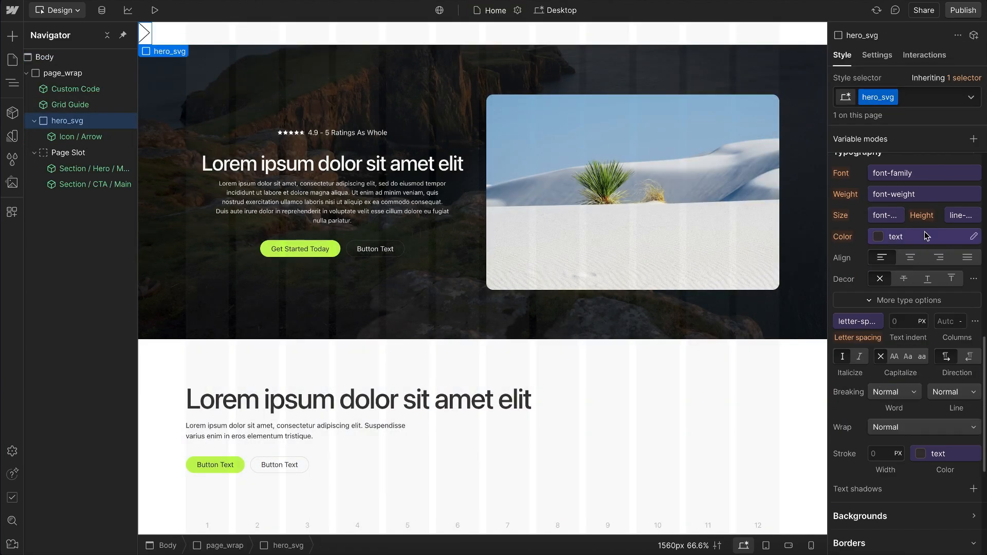
pyautogui.click(970, 239)
pyautogui.click(977, 258)
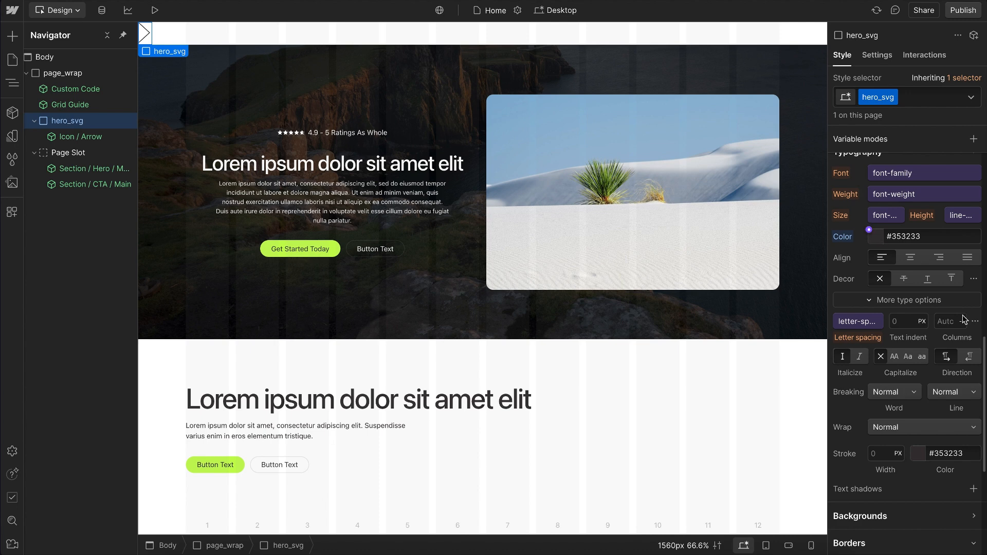
pyautogui.moveTo(942, 275); pyautogui.dragTo(985, 247)
pyautogui.click(888, 211)
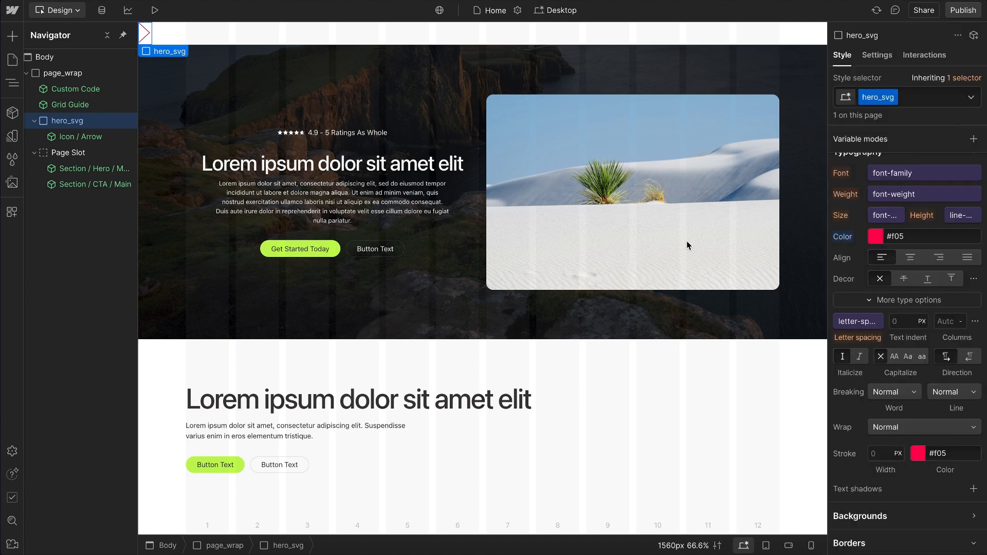
# Step: Reset the canvas width and scale to fit the available space at 1039px
pyautogui.click(706, 546)
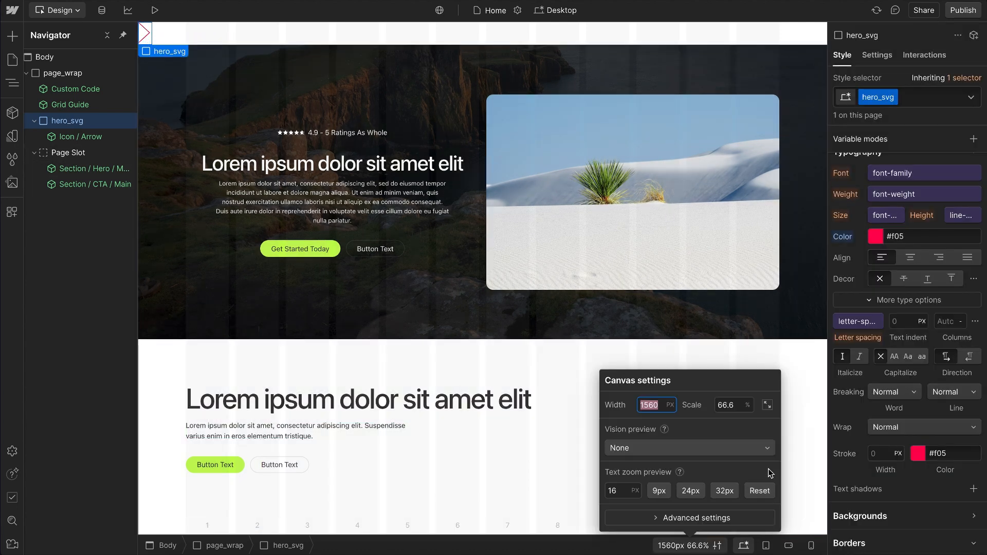
pyautogui.click(768, 404)
pyautogui.click(333, 53)
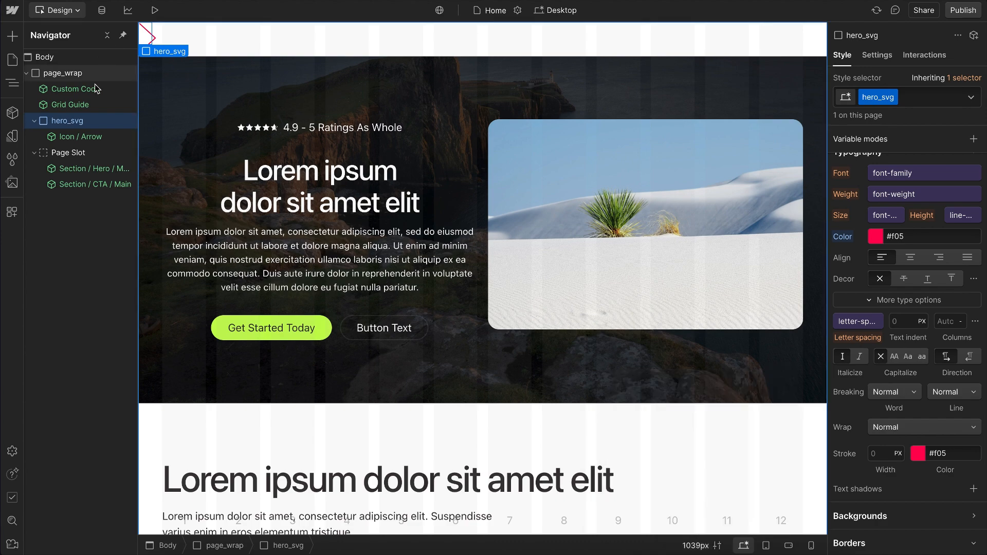
# Step: Vary the hero_svg div block's width in 1rem increments to test how the arrow icon scales, ending at 12rem
pyautogui.scroll(10, 895, 280)
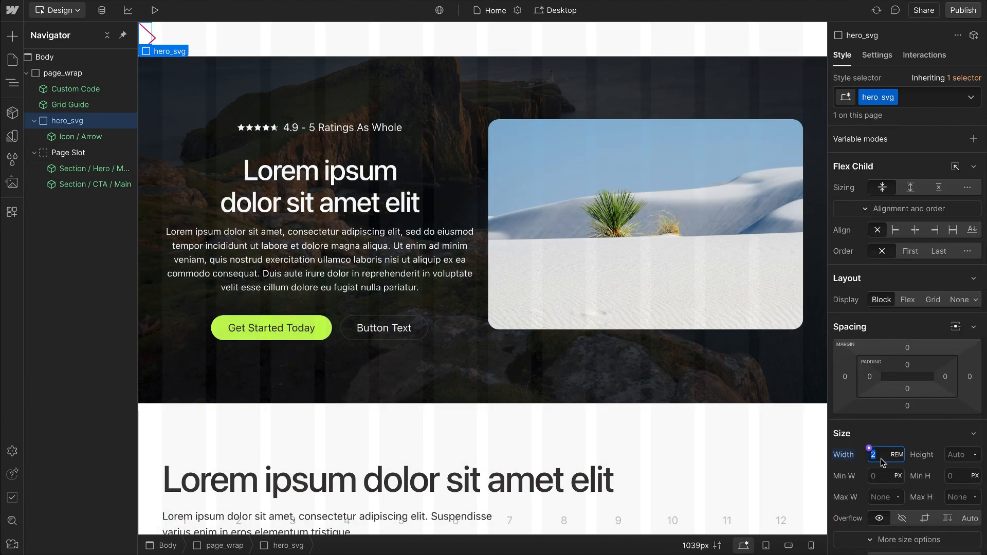
pyautogui.press('BackSpace')
pyautogui.write('2')
pyautogui.press('Up')
pyautogui.press('Up')
pyautogui.press('Up')
pyautogui.press('Up')
pyautogui.press('Up')
pyautogui.press('Up')
pyautogui.press('Up')
pyautogui.press('Up')
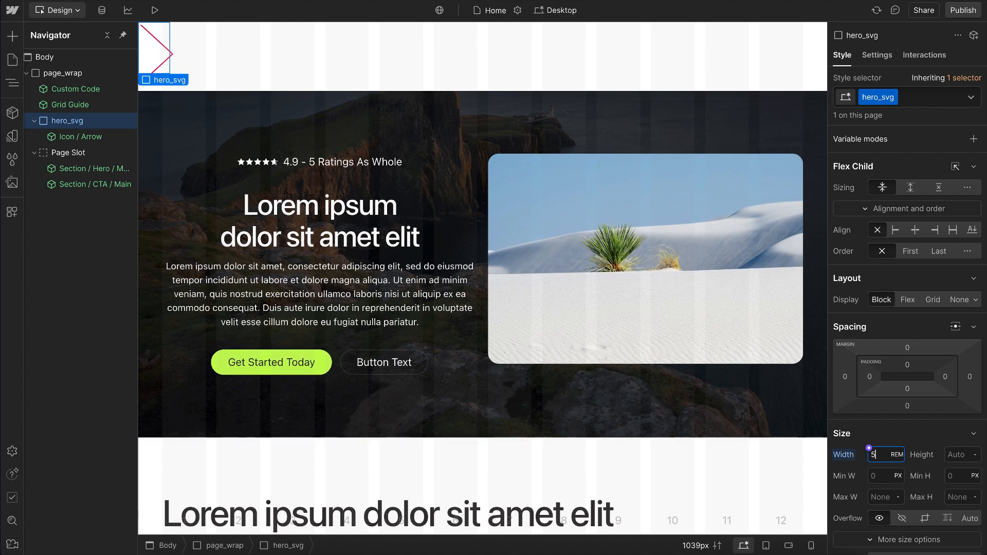
pyautogui.press('Down')
pyautogui.press('Down')
pyautogui.press('Down')
pyautogui.press('Down')
pyautogui.press('Down')
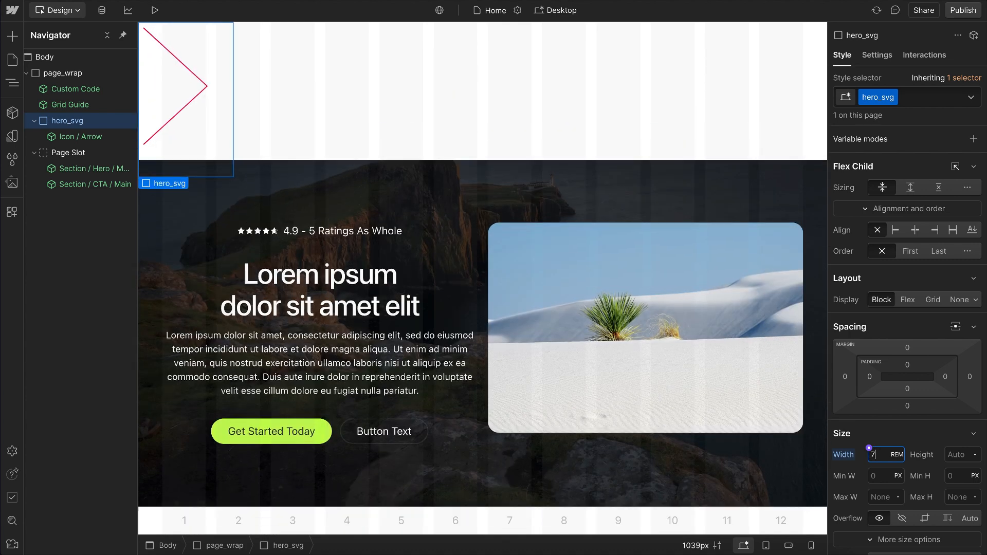
pyautogui.press('Down')
pyautogui.press('Down')
pyautogui.press('Down')
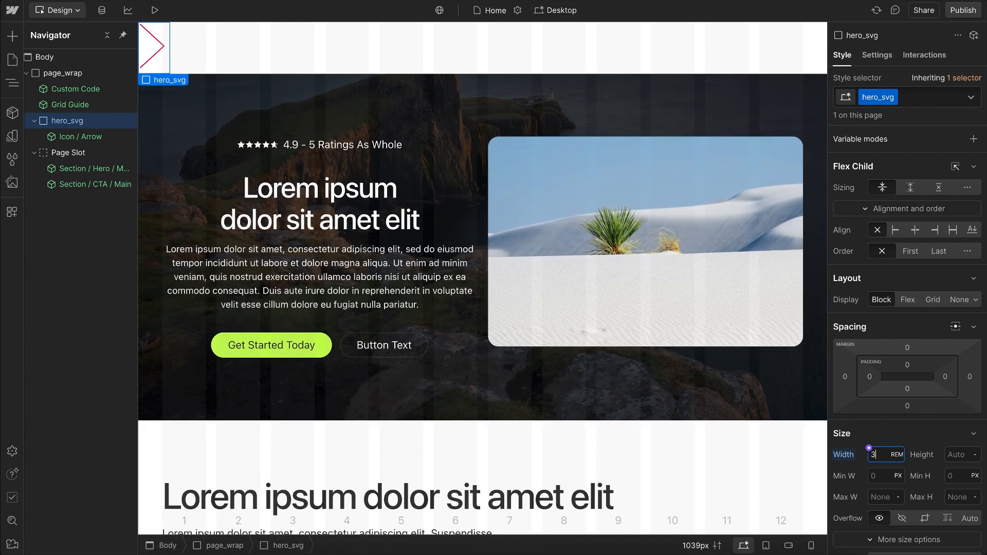
pyautogui.press('Up')
pyautogui.press('Up')
pyautogui.press('Up')
pyautogui.press('Up')
pyautogui.press('Up')
pyautogui.press('Up')
pyautogui.press('Up')
pyautogui.press('Up')
pyautogui.press('Up')
pyautogui.press('Up')
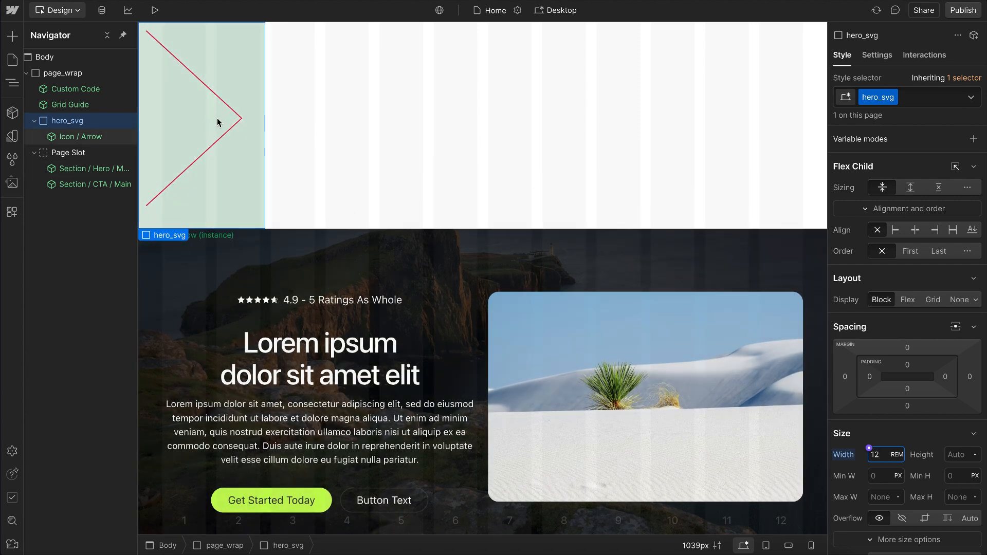
# Step: Open and leave the Icon / Arrow component, and reduce the hero_svg div block's width to 6rem
pyautogui.doubleClick(217, 123)
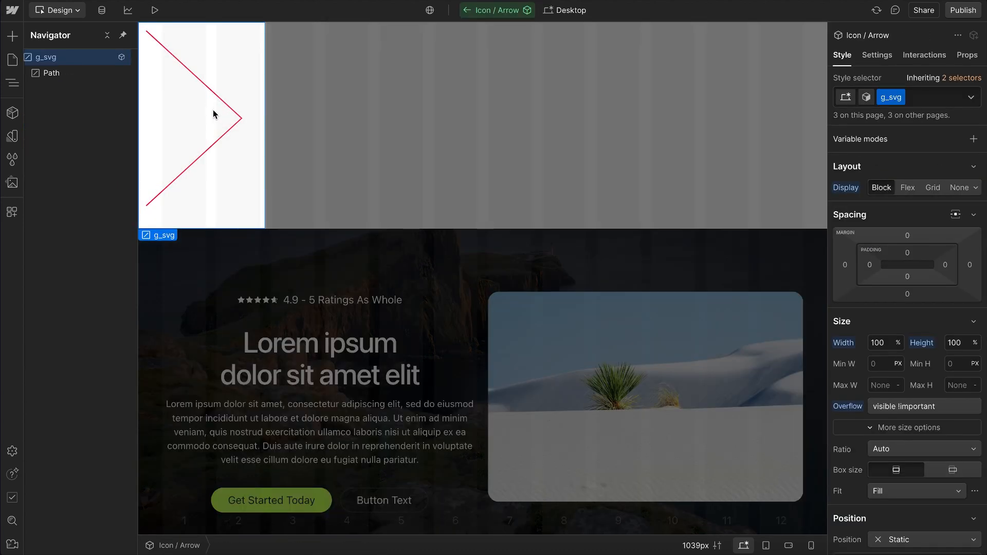
pyautogui.click(403, 176)
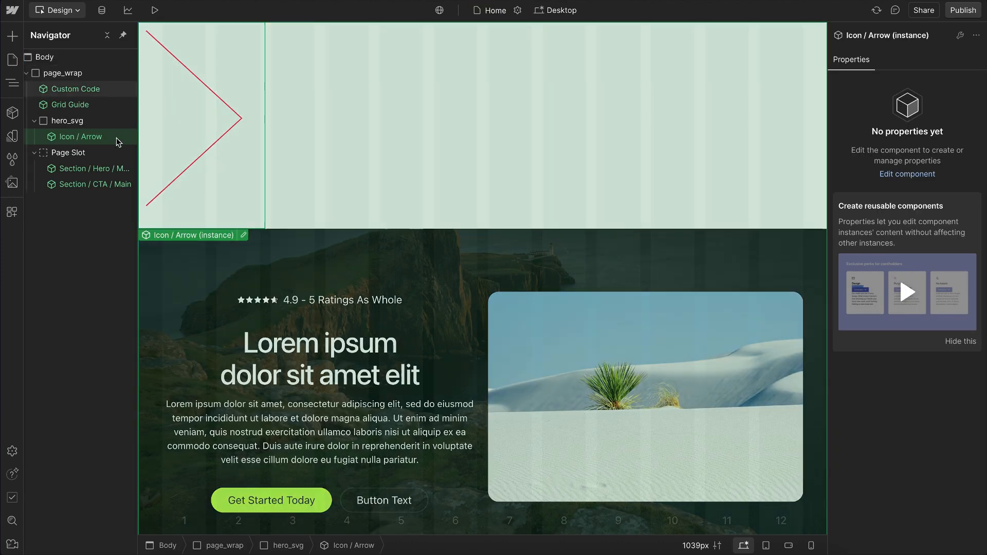
pyautogui.click(90, 123)
pyautogui.click(885, 455)
pyautogui.press('Down')
pyautogui.press('Down')
pyautogui.press('Down')
pyautogui.press('Down')
pyautogui.press('Down')
pyautogui.press('Down')
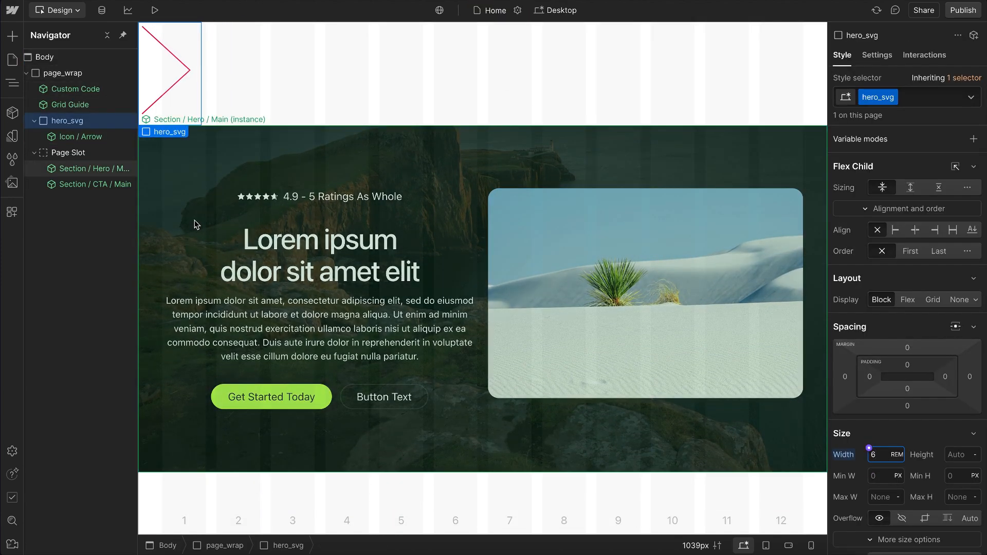
# Step: Inspect the Icon / Arrow component's g_svg element, leave component editing, and delete the hero_svg div block with its arrow icon
pyautogui.click(75, 137)
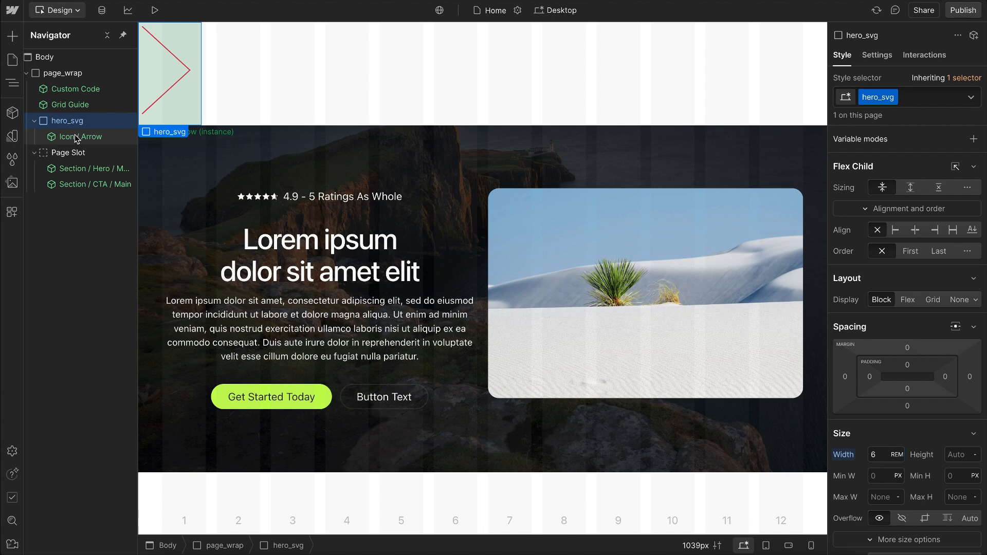
pyautogui.doubleClick(76, 138)
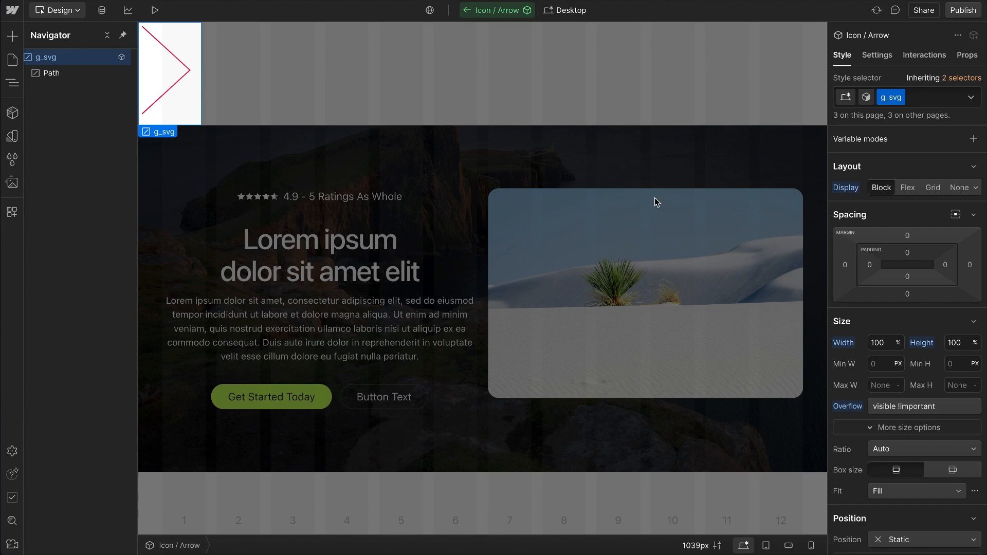
pyautogui.click(293, 74)
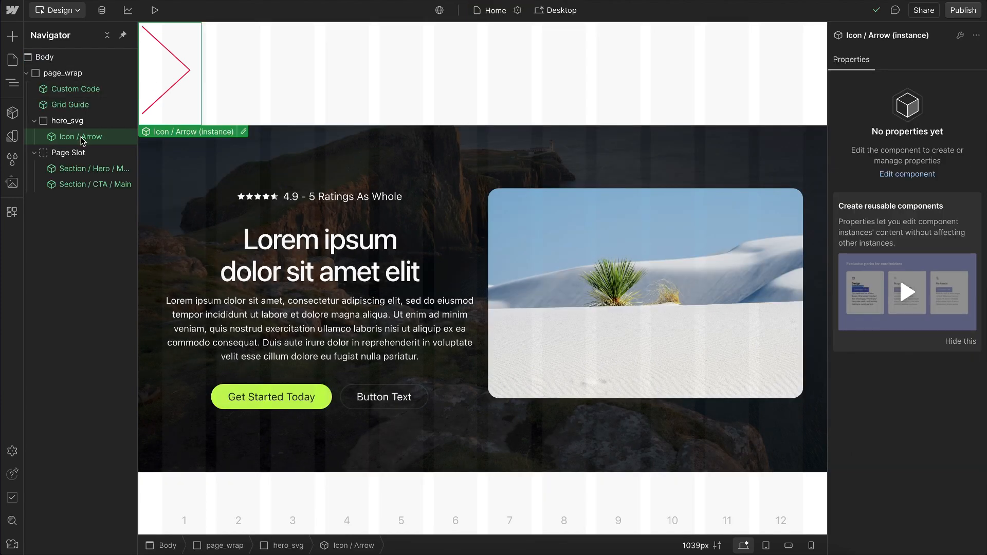
pyautogui.click(77, 121)
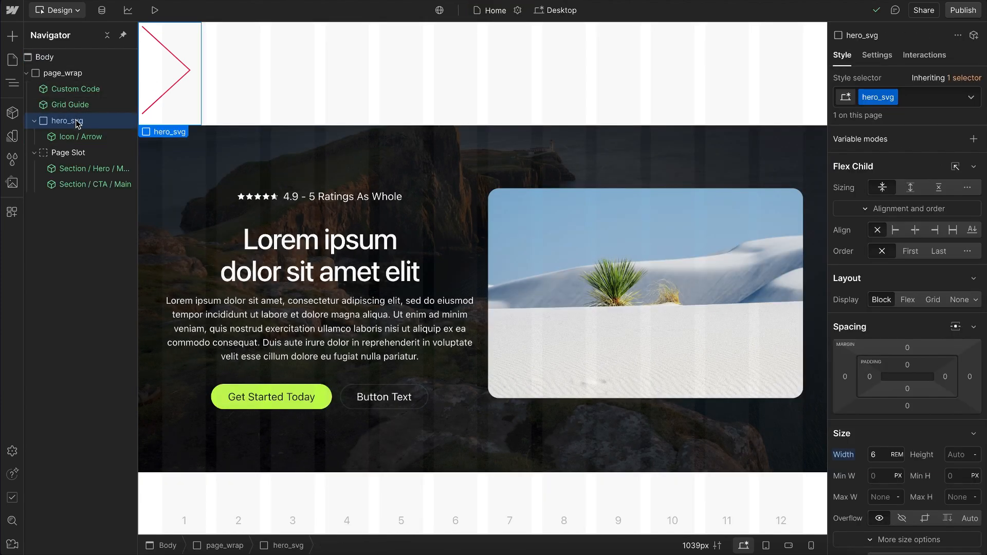
pyautogui.press('Delete')
# Step: Browse the component library's Icon, Miscellaneous and Starter groups, reading the usage description of Starter / JS
pyautogui.click(13, 112)
pyautogui.scroll(-10, 113, 308)
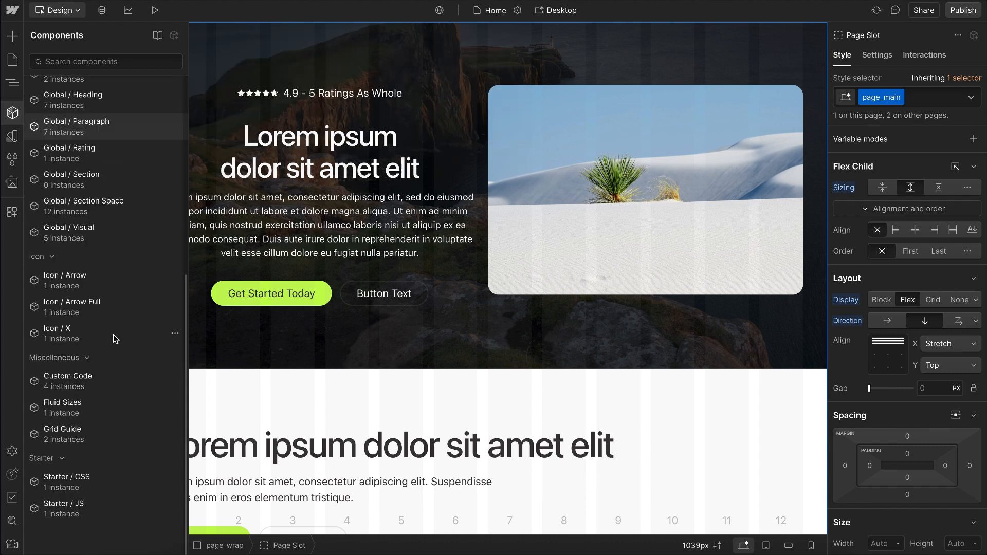
pyautogui.moveTo(110, 304)
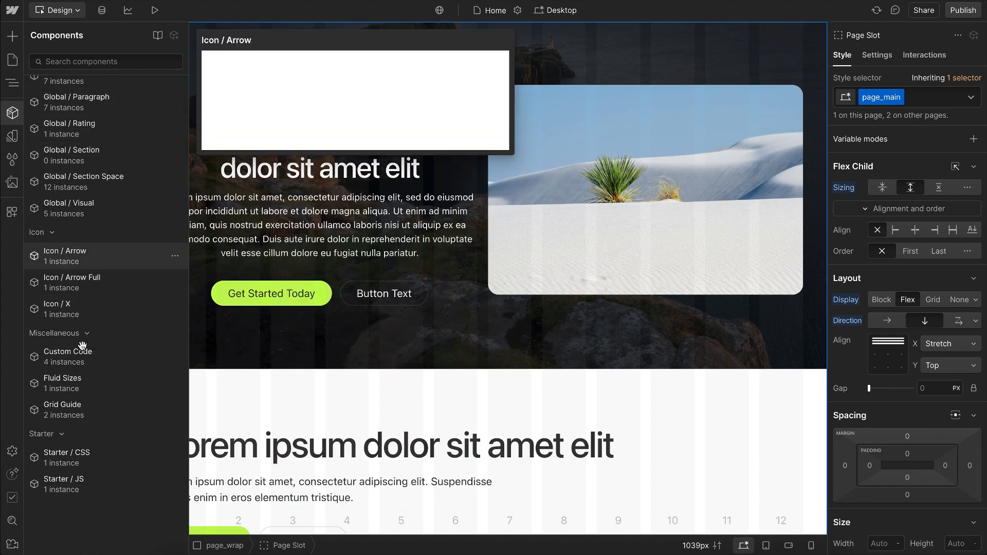
pyautogui.moveTo(86, 396)
pyautogui.moveTo(104, 411)
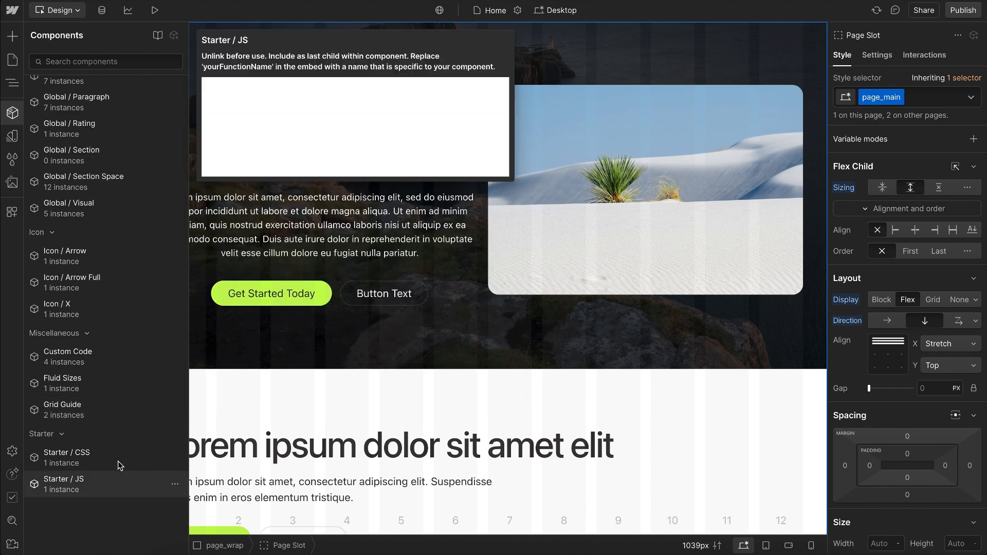
pyautogui.moveTo(113, 481)
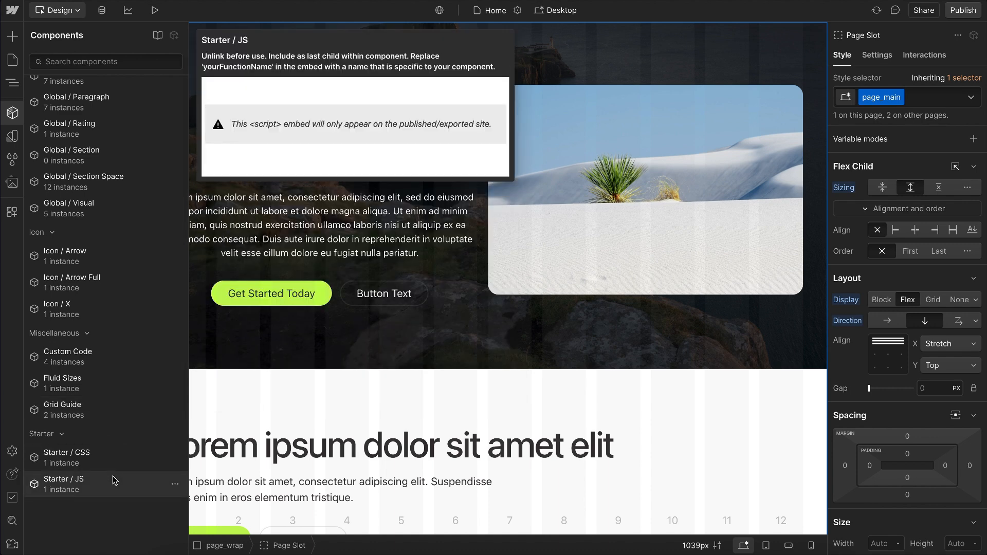
pyautogui.click(244, 416)
# Step: Open the Section / Hero / Main component and insert the Starter / CSS component into hero_main_wrap
pyautogui.scroll(-2, 257, 381)
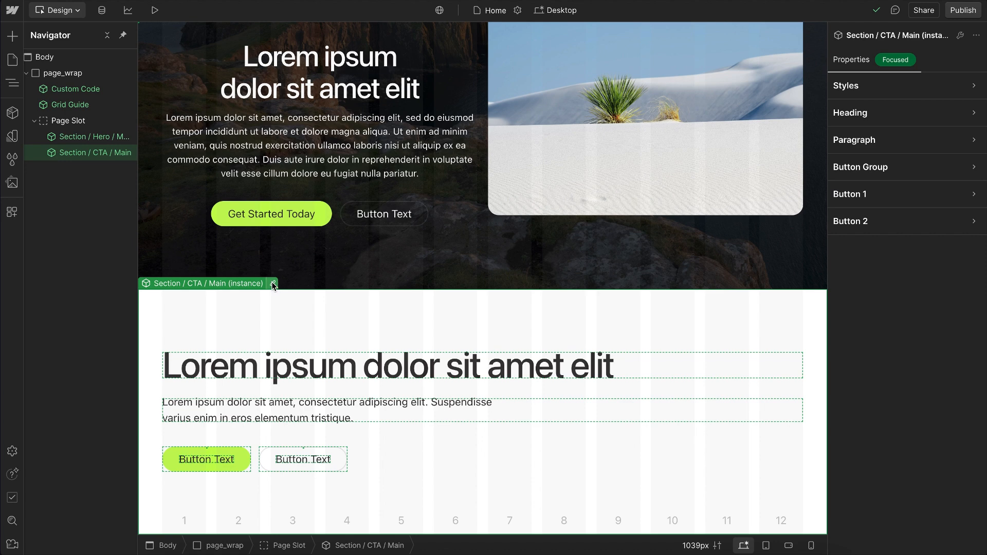
pyautogui.doubleClick(271, 281)
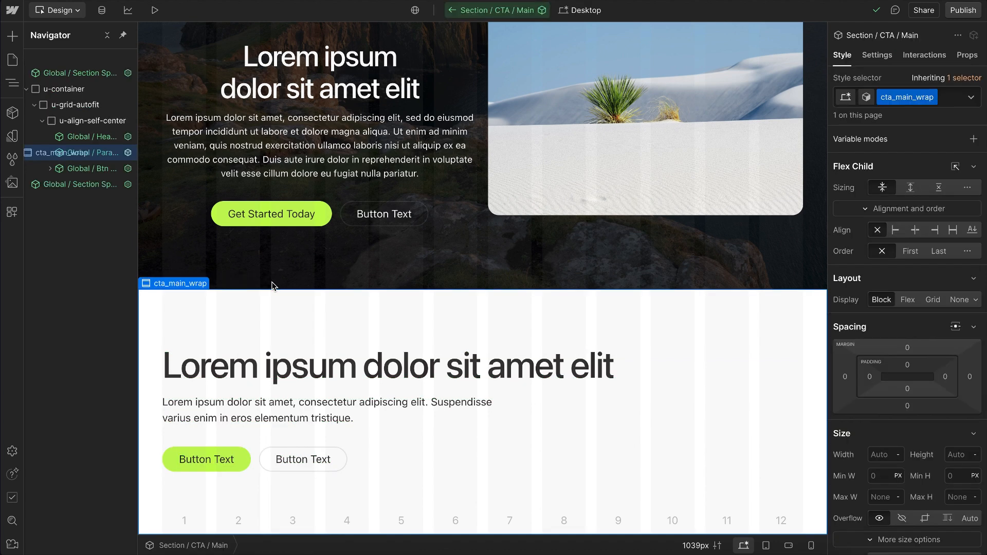
pyautogui.hotkey('ctrl', 'k')
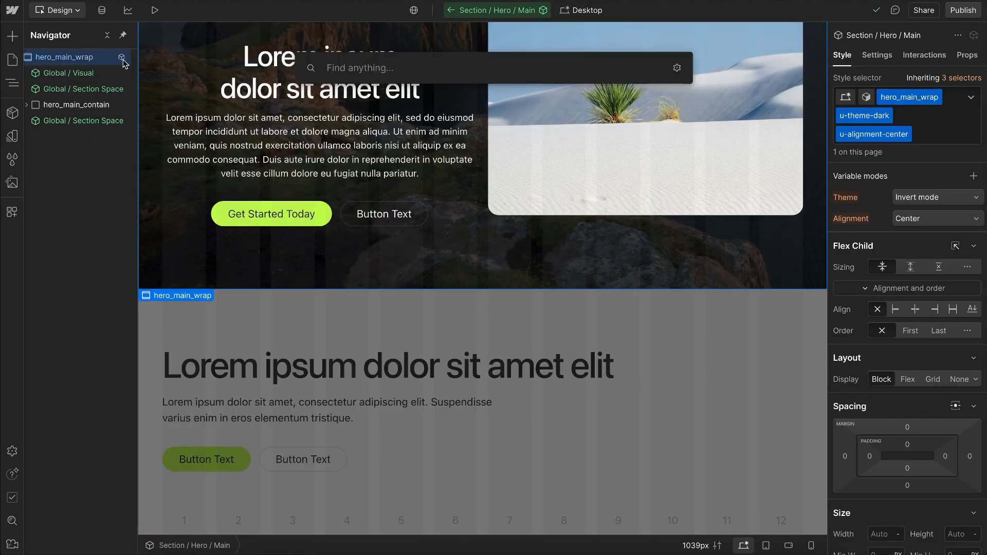
pyautogui.write('star')
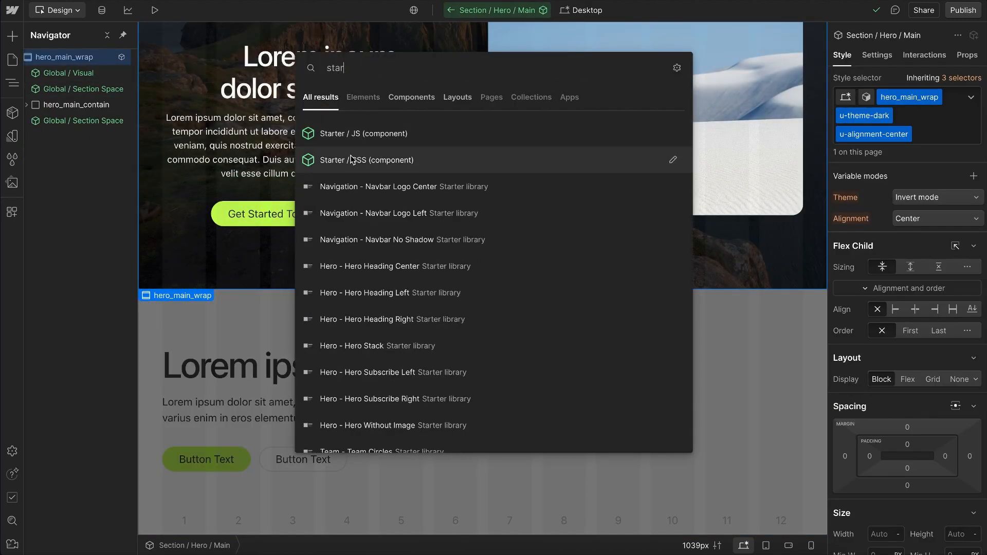
pyautogui.click(350, 160)
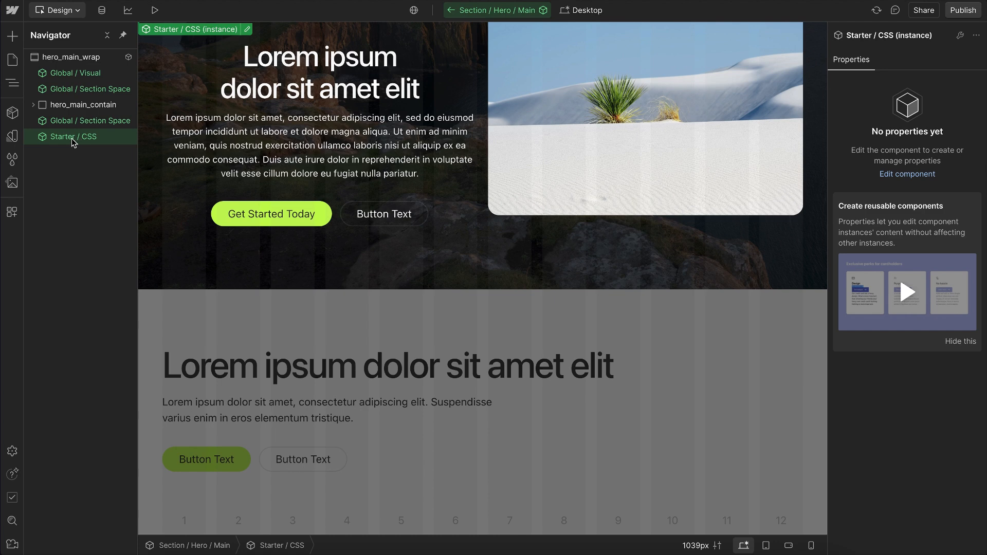
# Step: Move Starter / CSS to the first position inside hero_main_wrap and unlink it into a plain u-embed-css embed
pyautogui.moveTo(72, 143); pyautogui.dragTo(86, 71)
pyautogui.press('Return')
pyautogui.moveTo(267, 144); pyautogui.dragTo(296, 172)
pyautogui.click(749, 91)
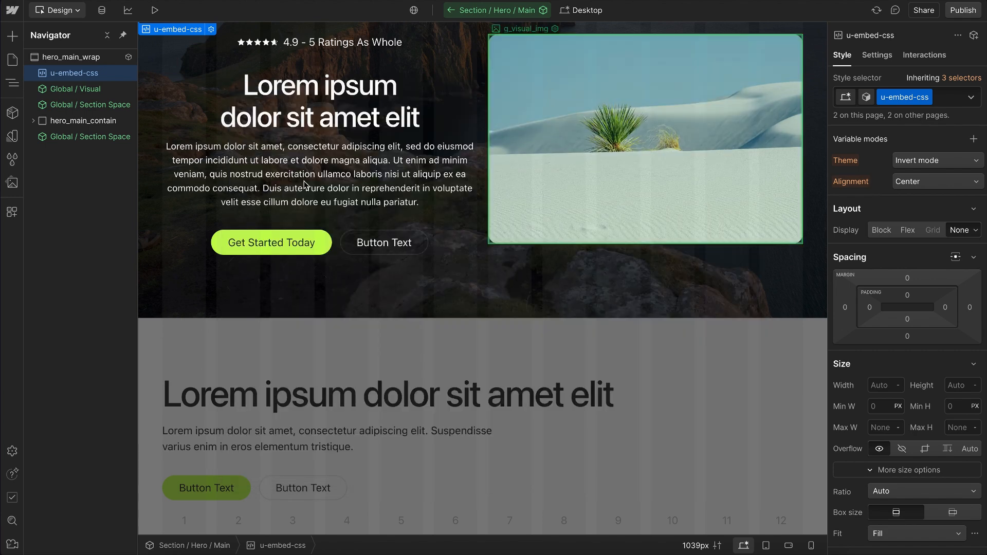
# Step: Examine the placement of u-embed-css inside hero_main_wrap, and leave the Section / Hero / Main component
pyautogui.click(355, 241)
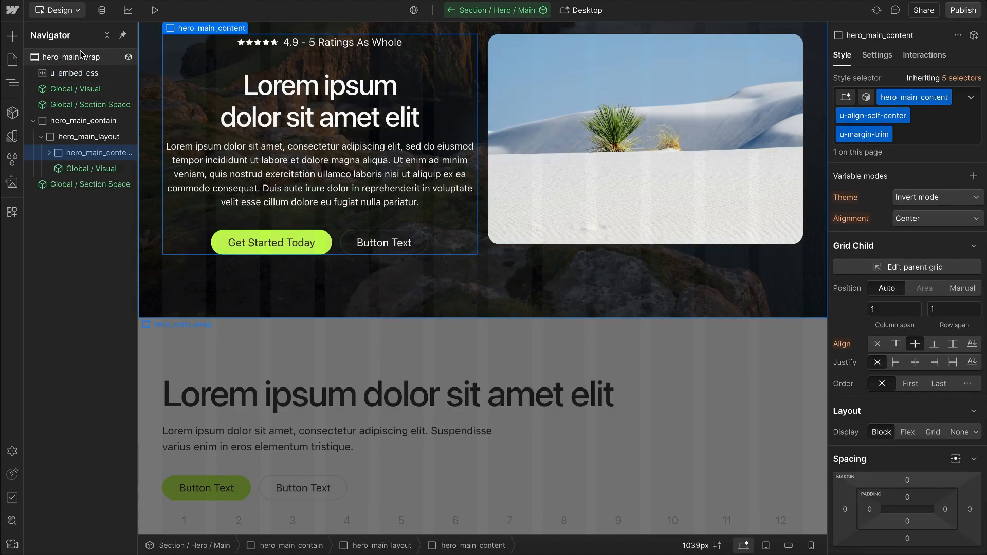
pyautogui.click(83, 54)
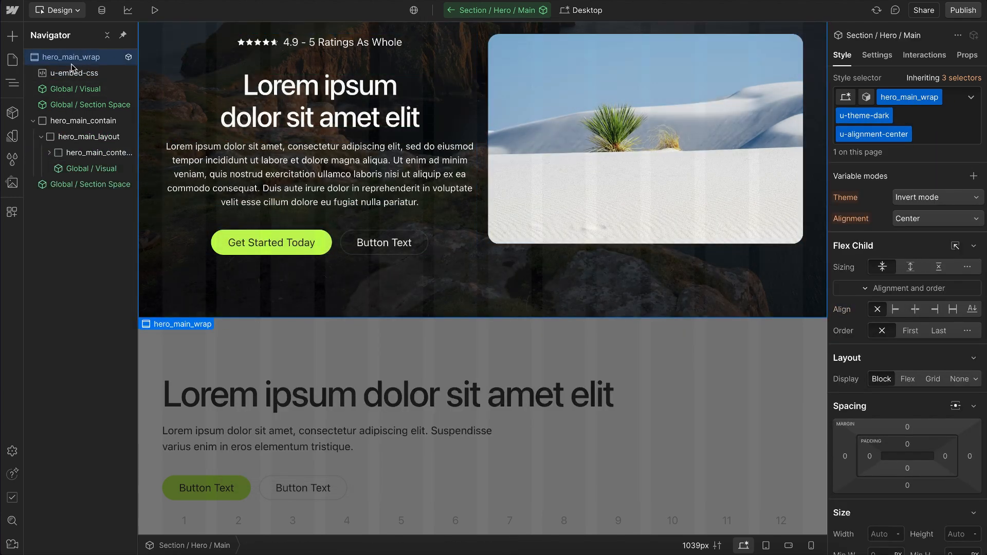
pyautogui.click(33, 121)
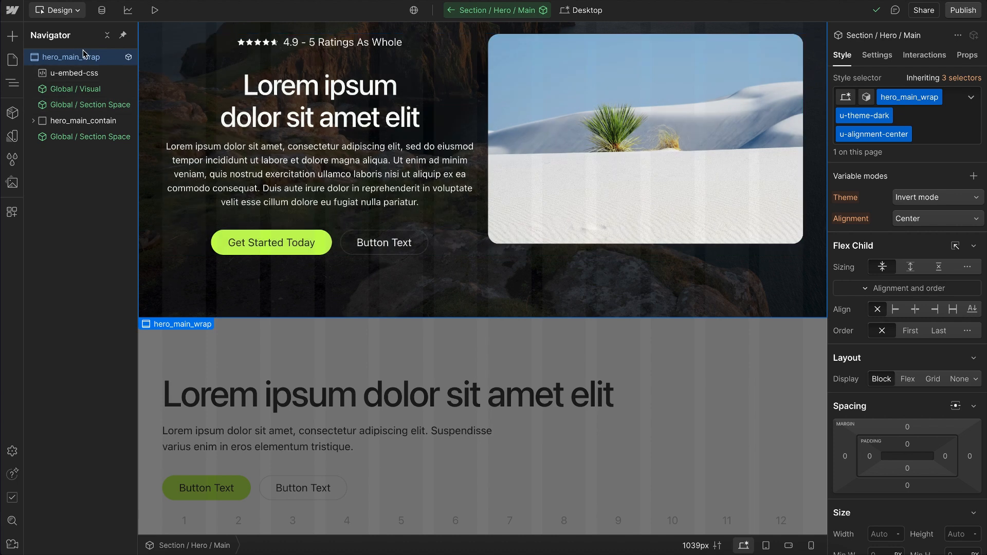
pyautogui.click(84, 74)
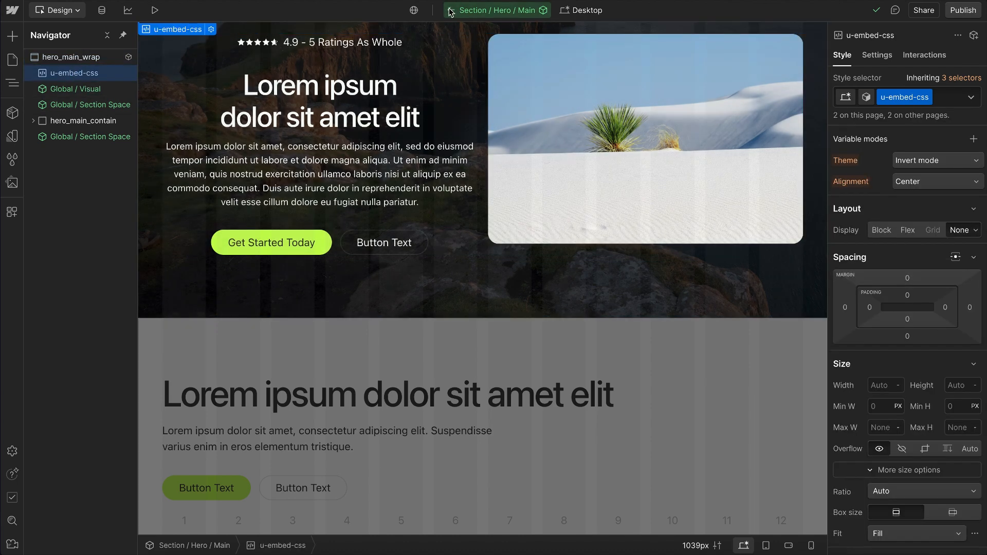
pyautogui.click(450, 12)
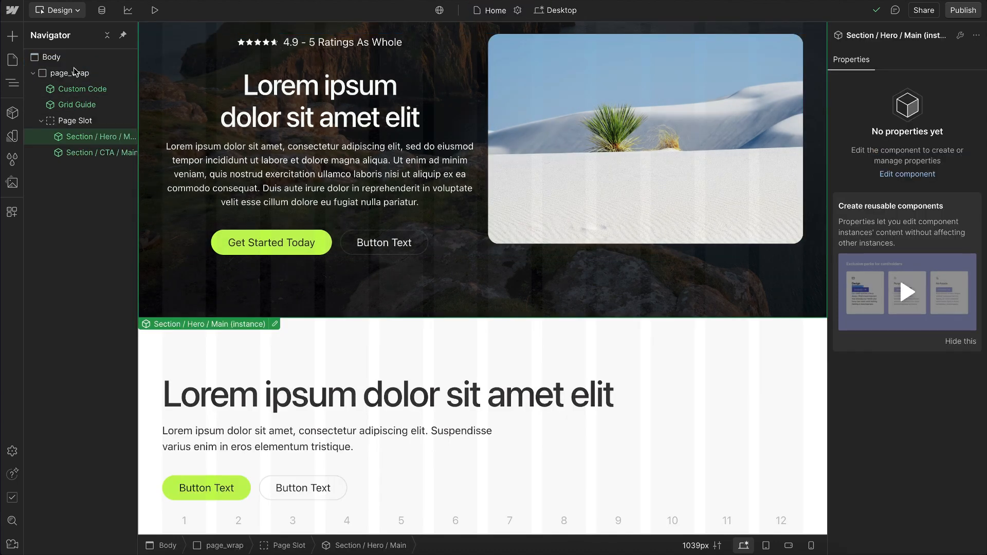
# Step: Open the Custom Code component, examine the embeds nested in page_code_wrap, and return to the Home page
pyautogui.doubleClick(90, 92)
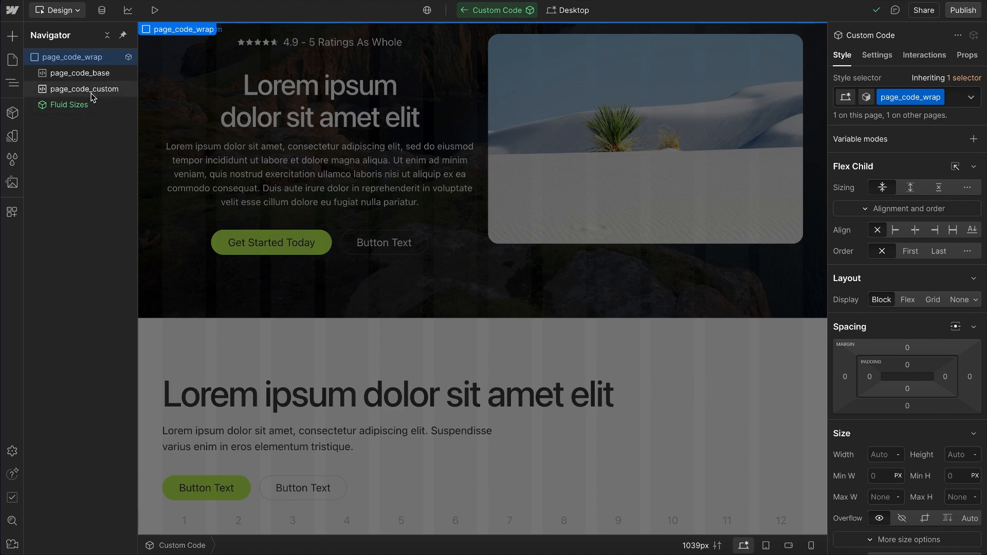
pyautogui.click(465, 12)
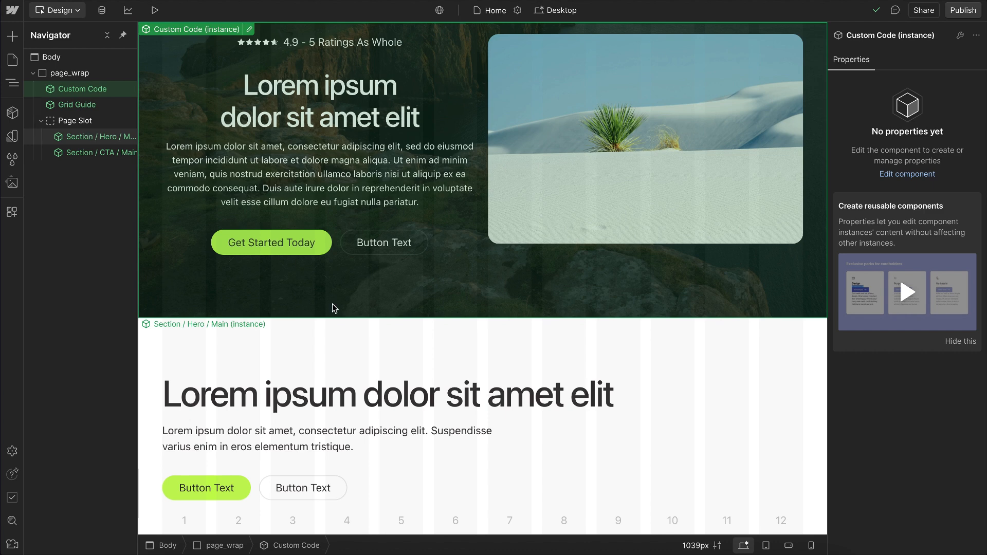
pyautogui.scroll(1, 290, 262)
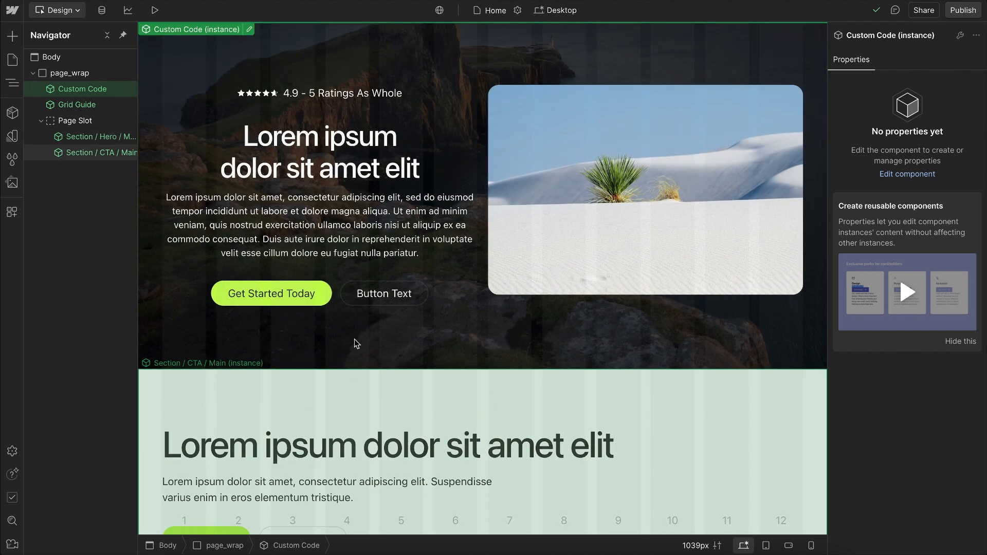